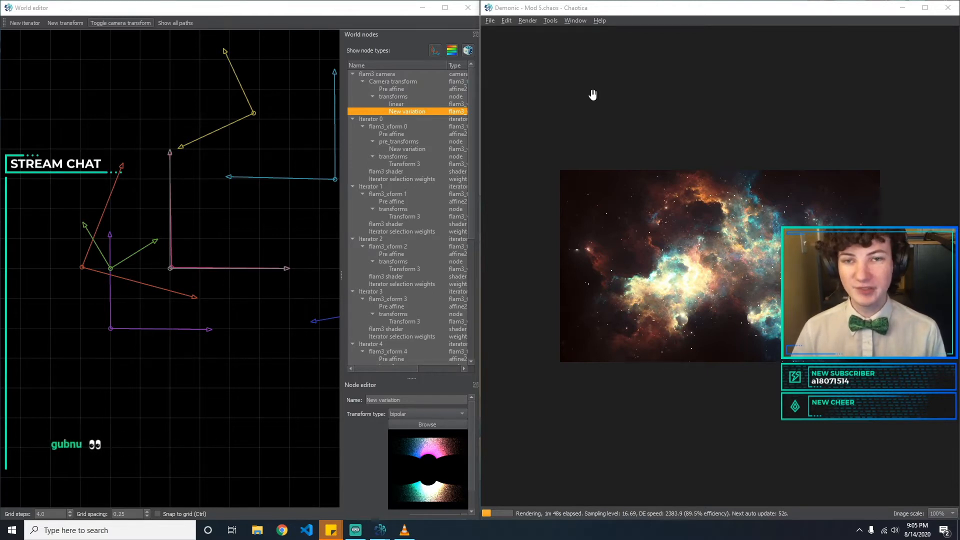
{"action": "left_click", "coordinate": [489, 21]}
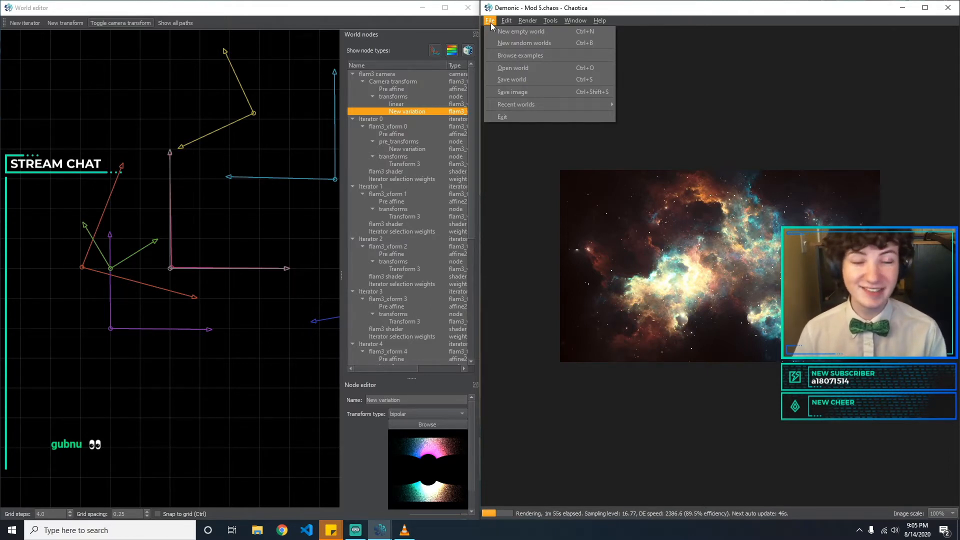
{"action": "left_click", "coordinate": [677, 53]}
{"action": "left_click", "coordinate": [492, 22]}
{"action": "left_click", "coordinate": [493, 23]}
Delete the bipolar variation from the camera transform and reposition the nebula within the rendered frame.
{"action": "left_click", "coordinate": [413, 105]}
{"action": "left_click", "coordinate": [419, 111]}
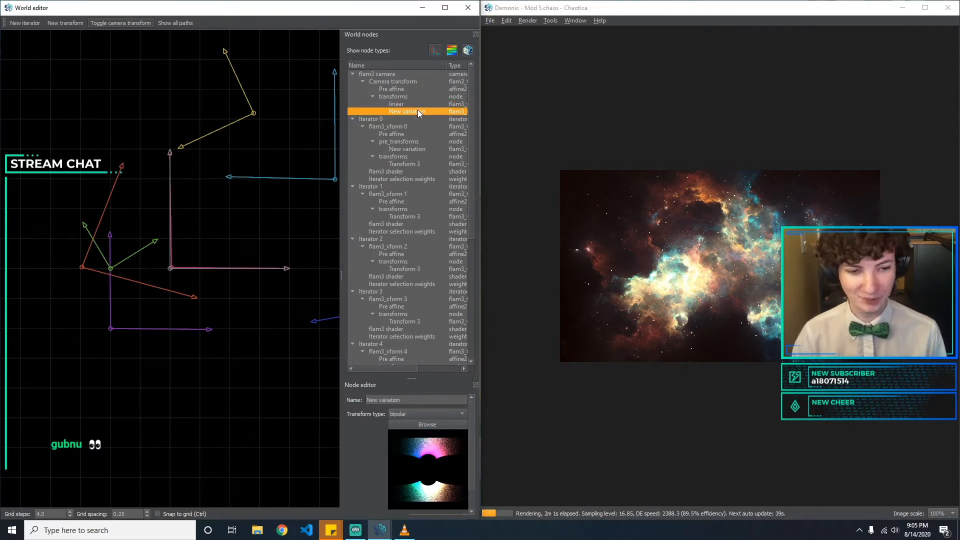
{"action": "key", "text": "Delete"}
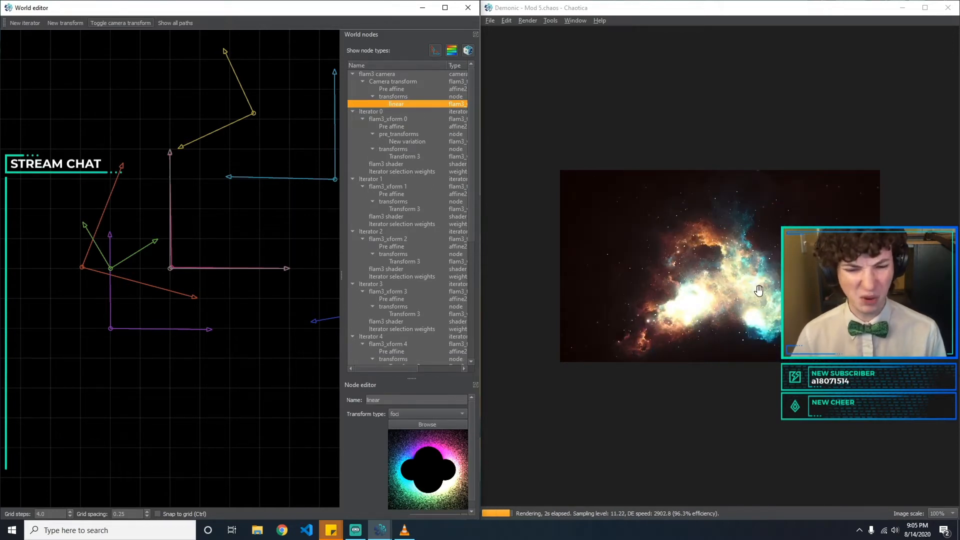
{"action": "left_click", "coordinate": [401, 97]}
{"action": "left_click", "coordinate": [413, 104]}
{"action": "left_click_drag", "start_coordinate": [717, 296], "coordinate": [745, 268]}
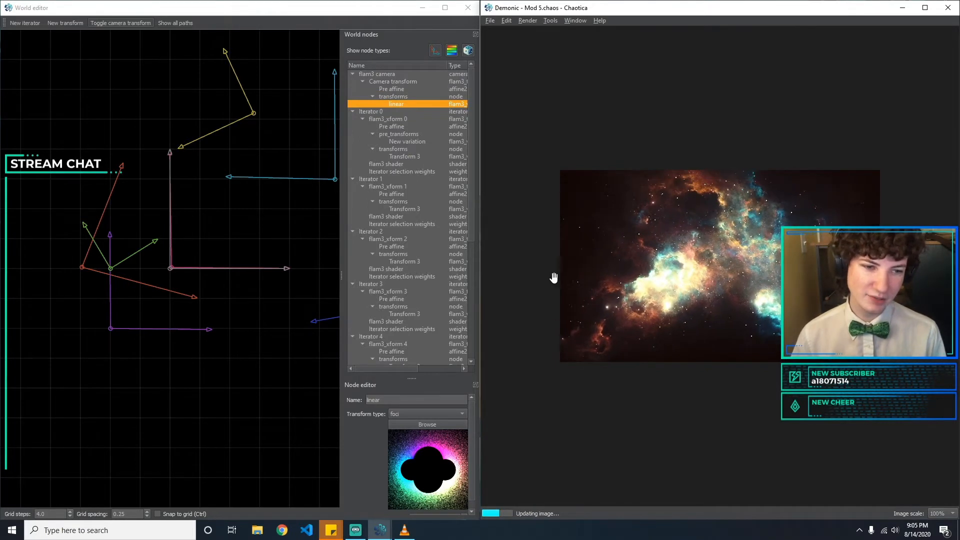
{"action": "left_click_drag", "start_coordinate": [648, 210], "coordinate": [679, 234]}
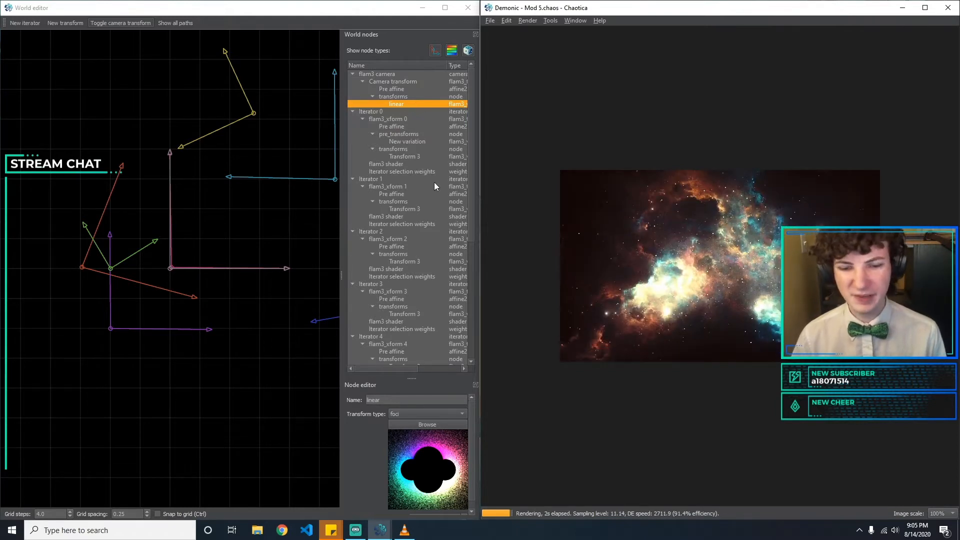
Try the spherical transform type on the camera's linear variation and reframe the nebula.
{"action": "left_click", "coordinate": [423, 414]}
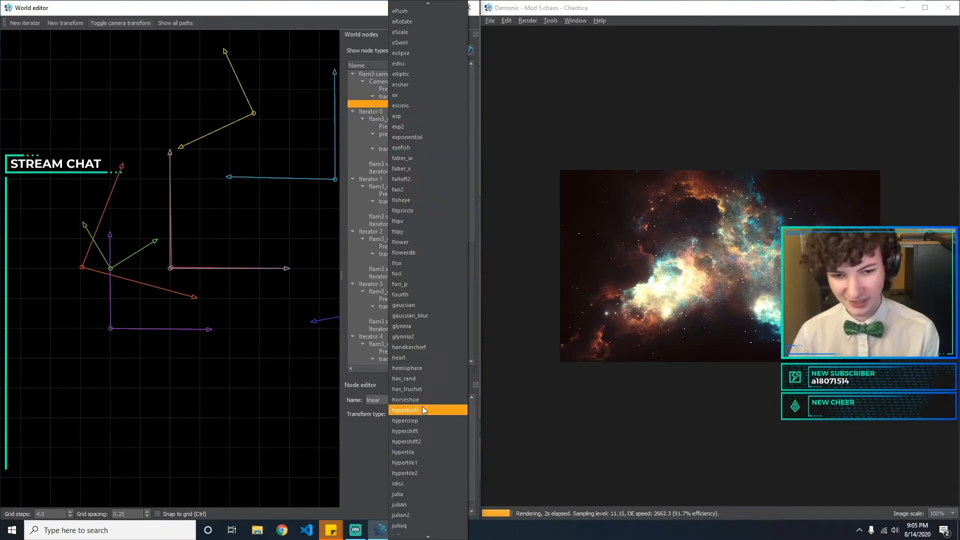
{"action": "type", "text": "sp"}
{"action": "key", "text": "Down"}
{"action": "key", "text": "Return"}
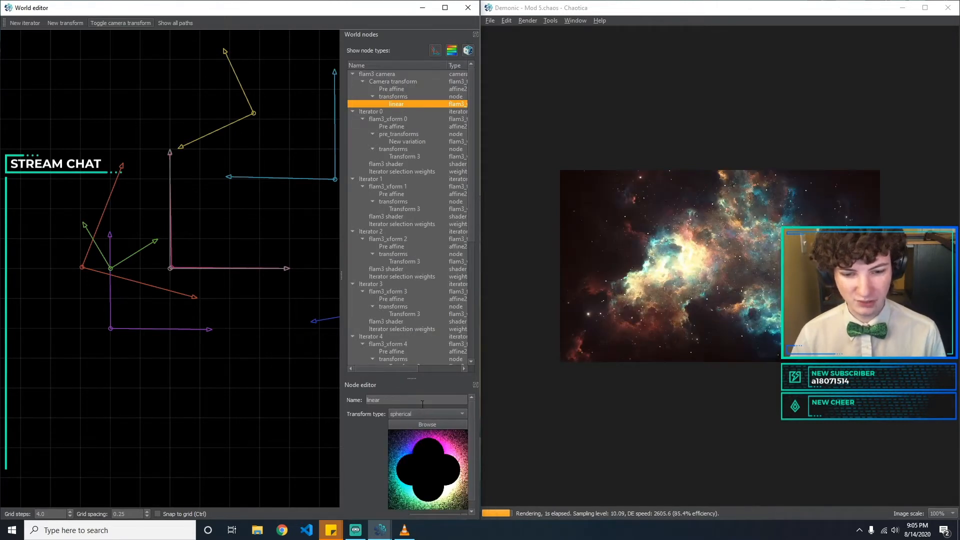
{"action": "left_click_drag", "start_coordinate": [761, 228], "coordinate": [710, 244]}
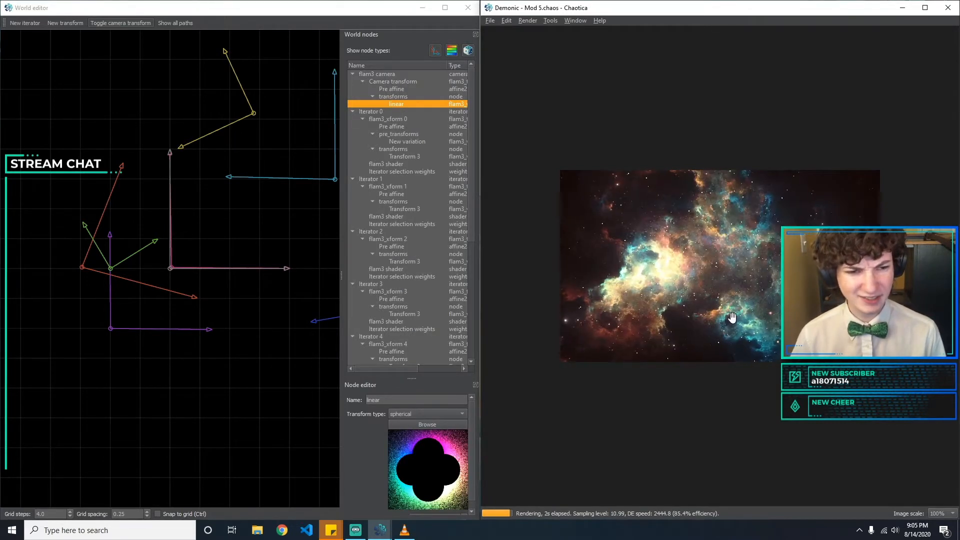
{"action": "scroll", "coordinate": [754, 293], "scroll_direction": "down", "scroll_amount": 1}
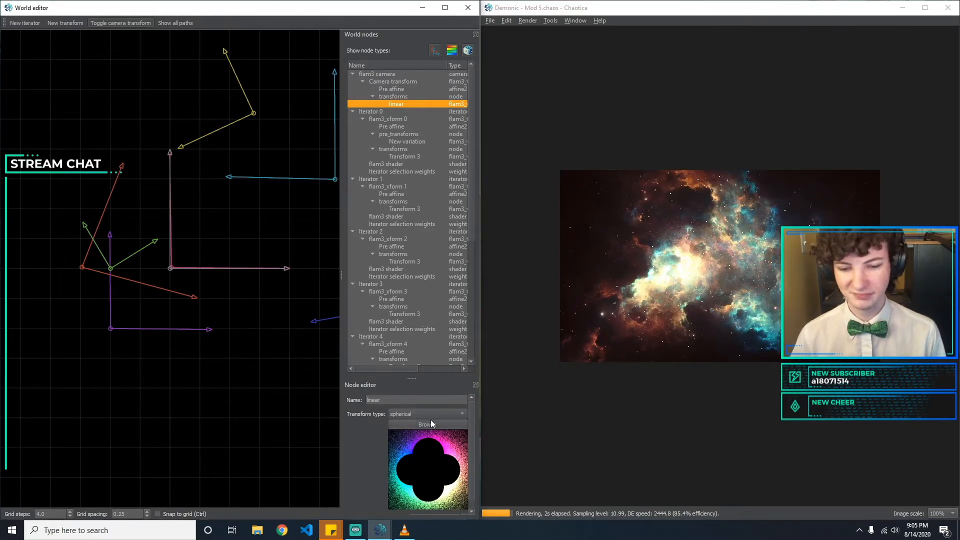
Set the transform type of the camera's linear variation to mobius and reposition the nebula in the frame.
{"action": "left_click", "coordinate": [429, 423]}
{"action": "left_click", "coordinate": [751, 76]}
{"action": "left_click", "coordinate": [444, 416]}
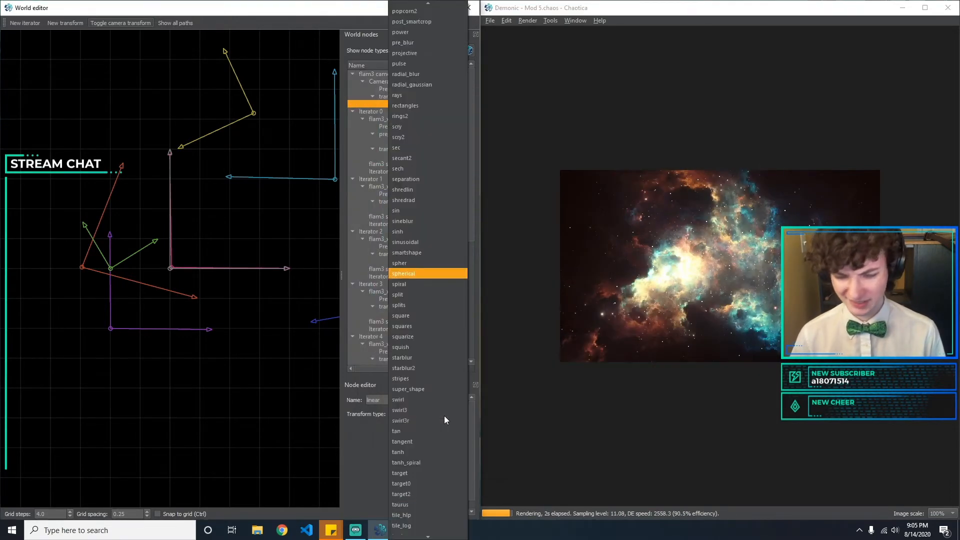
{"action": "type", "text": "li"}
{"action": "key", "text": "Return"}
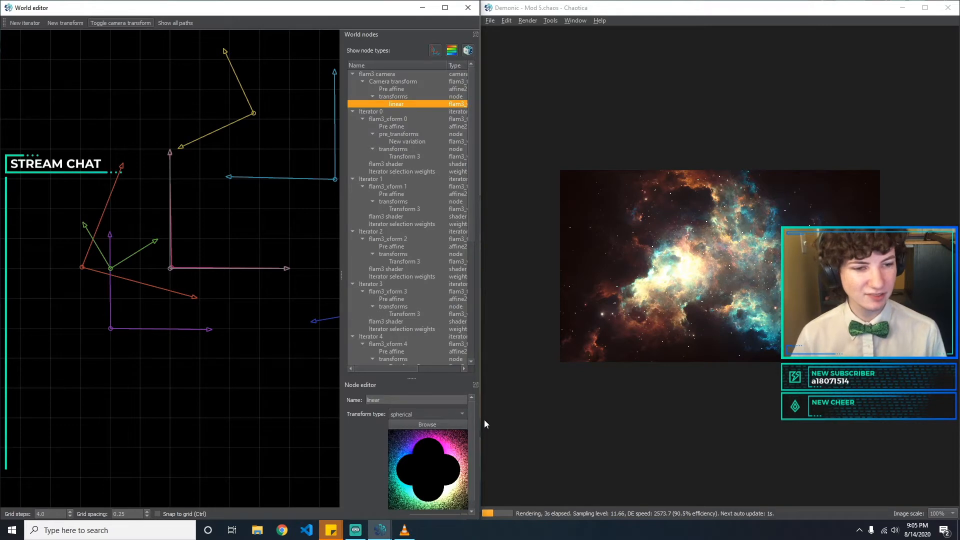
{"action": "key", "text": "m"}
{"action": "left_click_drag", "start_coordinate": [729, 220], "coordinate": [733, 332]}
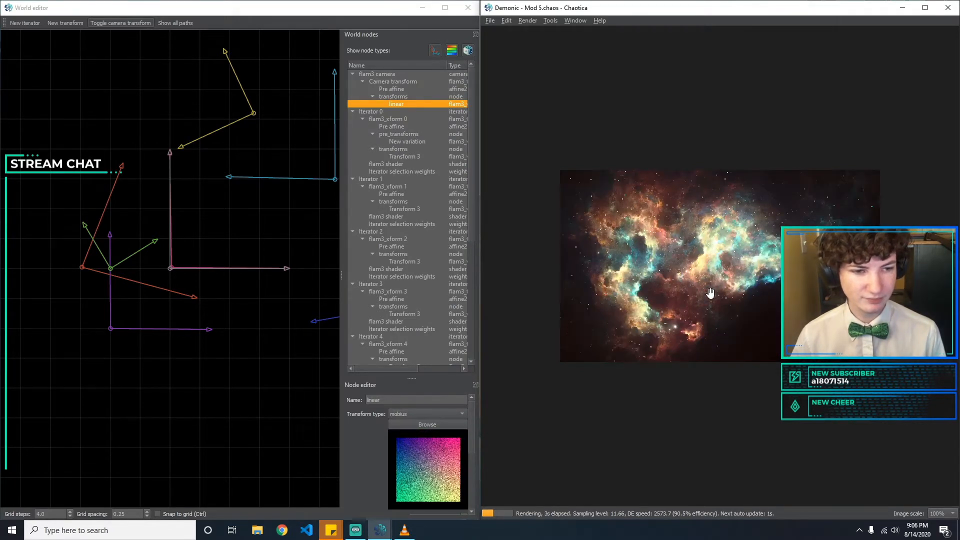
{"action": "left_click_drag", "start_coordinate": [744, 310], "coordinate": [766, 300]}
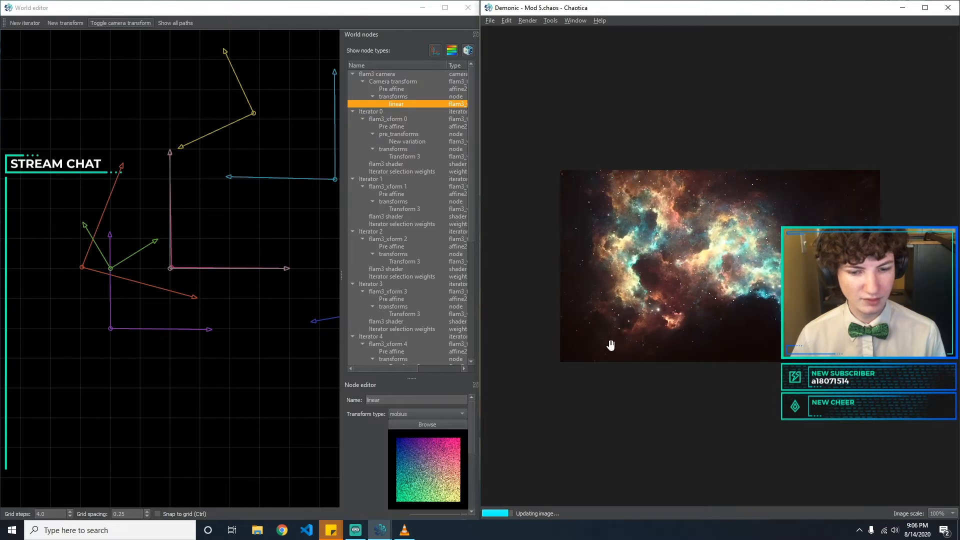
Try the camera mobius variation's Re_B parameter at 1.0 and reset it to 0.0.
{"action": "left_click", "coordinate": [475, 415]}
{"action": "scroll", "coordinate": [455, 494], "scroll_direction": "down", "scroll_amount": 5}
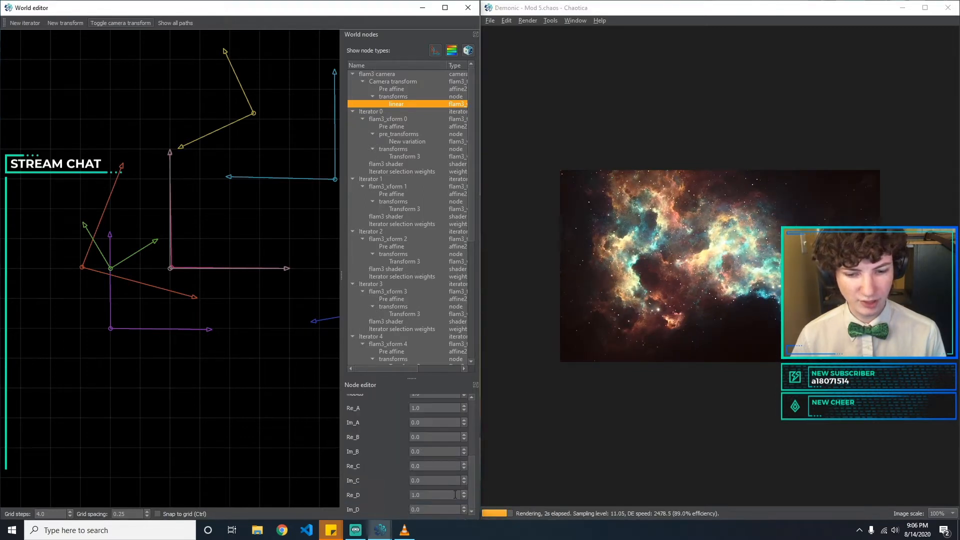
{"action": "scroll", "coordinate": [475, 450], "scroll_direction": "up", "scroll_amount": 2}
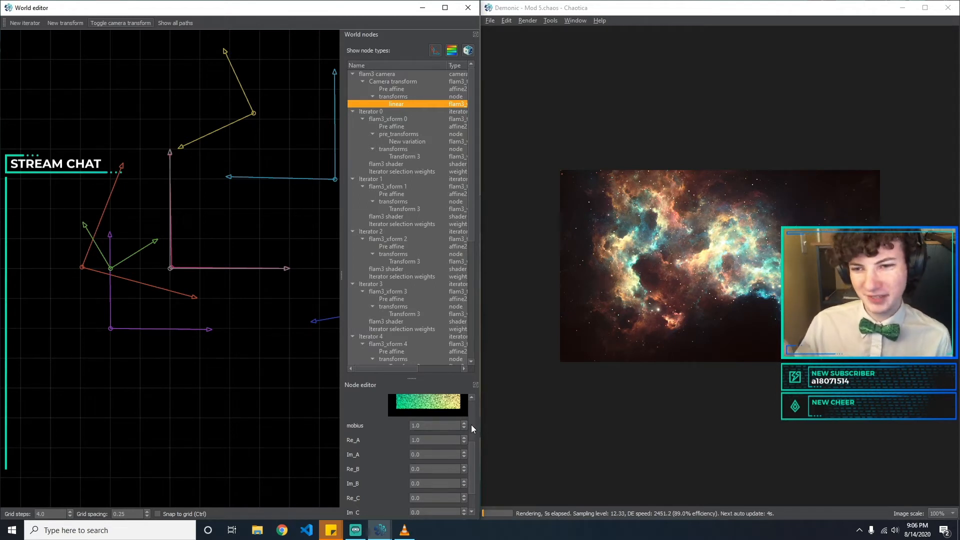
{"action": "left_click", "coordinate": [444, 442]}
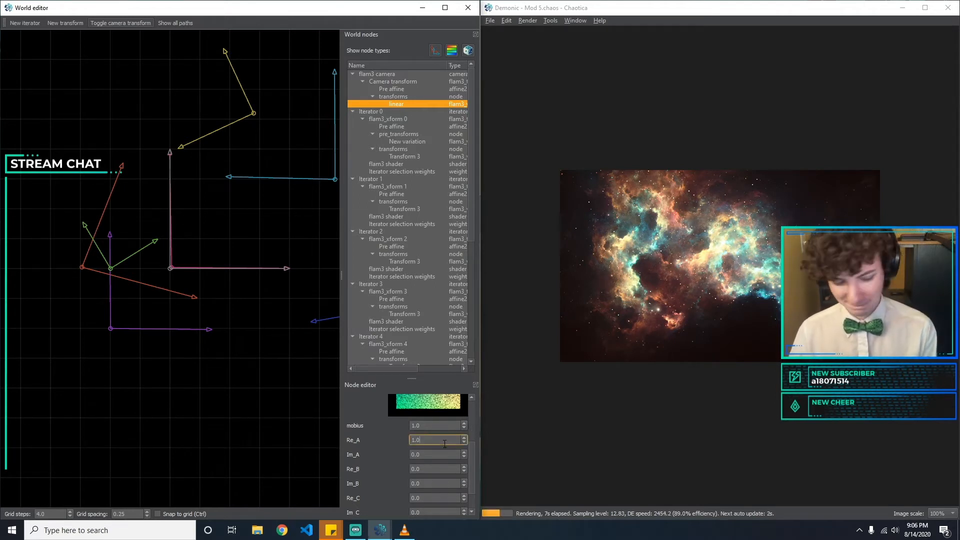
{"action": "key", "text": "Tab"}
{"action": "type", "text": "0."}
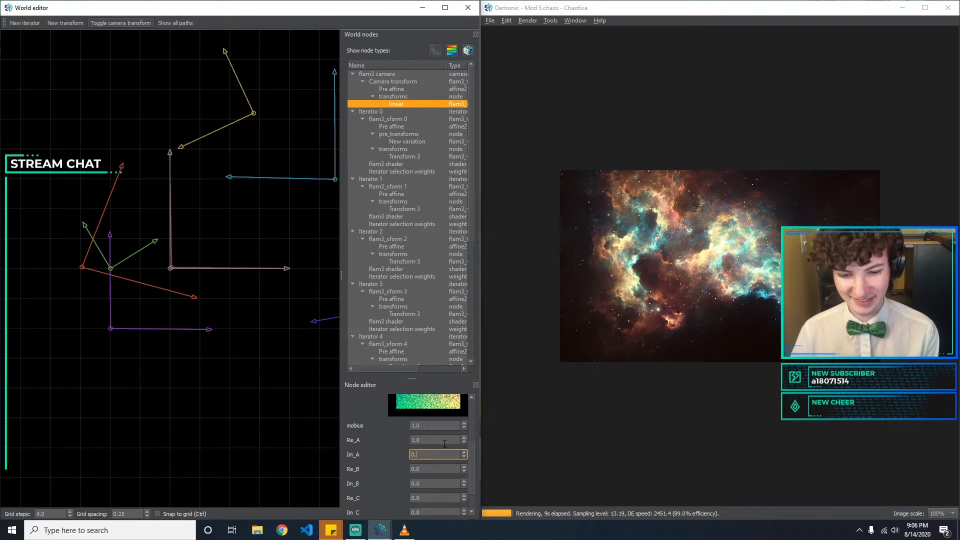
{"action": "key", "text": "Tab"}
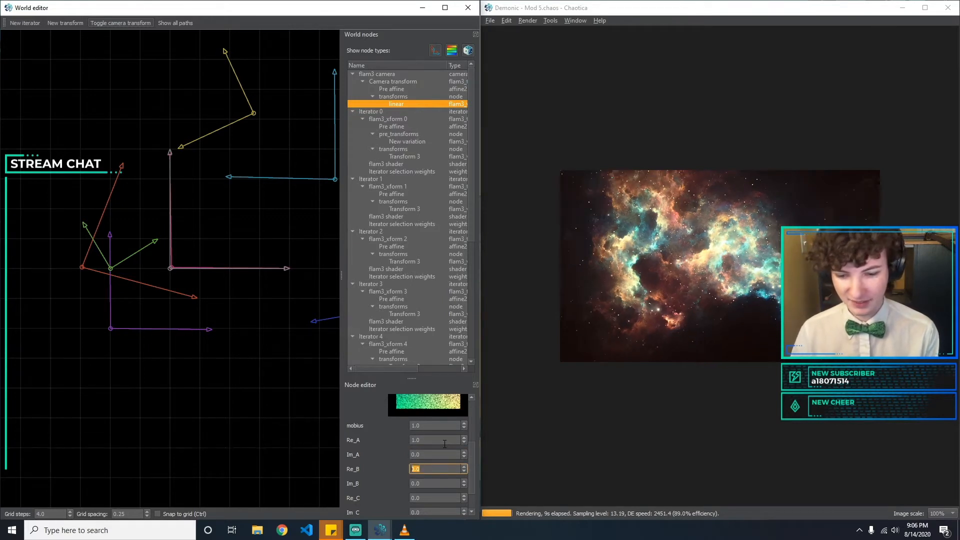
{"action": "key", "text": "Tab"}
Set the camera mobius variation's Re_C to -0.5 and compare the render with and without the change.
{"action": "key", "text": "Tab"}
{"action": "type", "text": "0"}
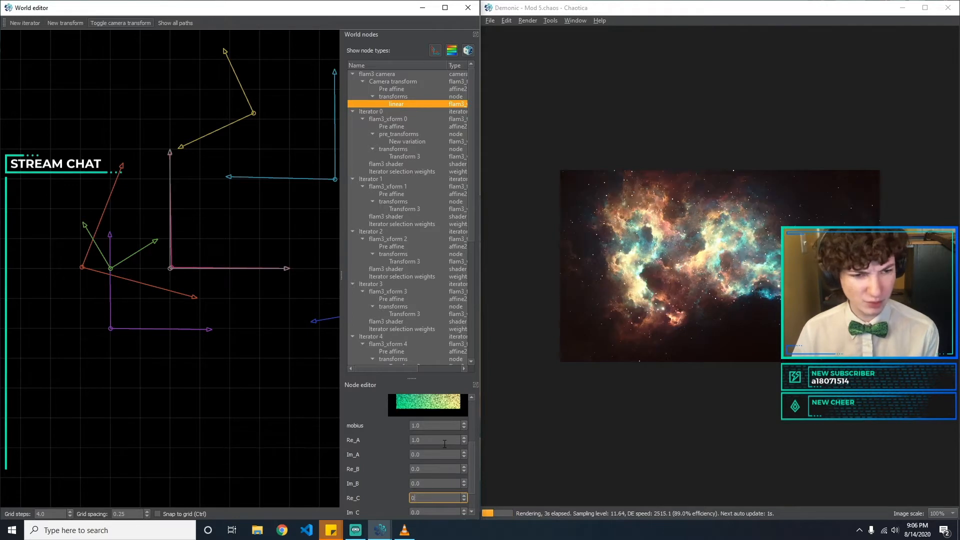
{"action": "key", "text": "BackSpace"}
{"action": "type", "text": "-0.5"}
{"action": "key", "text": "ctrl+z"}
{"action": "key", "text": "ctrl+y"}
{"action": "left_click", "coordinate": [561, 285]}
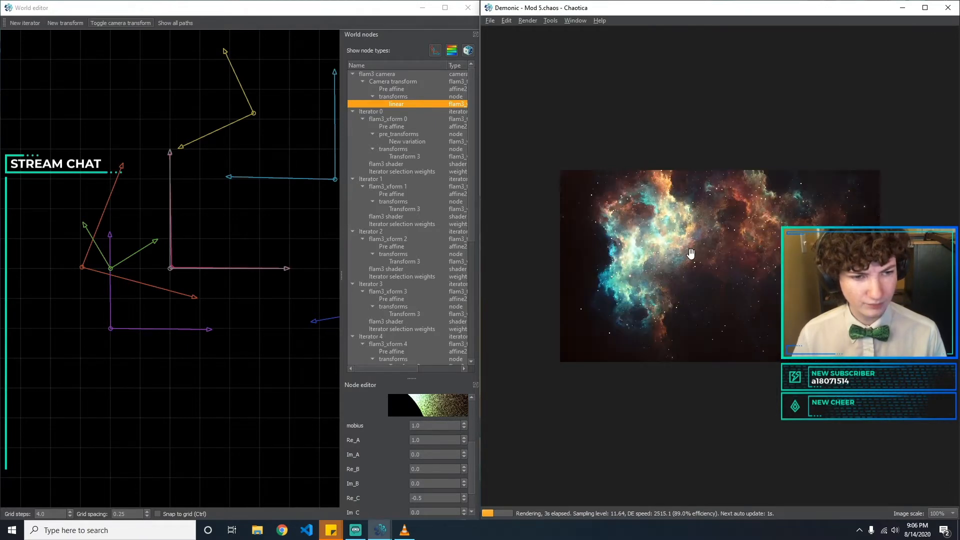
Set the camera mobius variation's Im_C to 0.5 and recentre the nebula in the frame.
{"action": "left_click", "coordinate": [433, 509]}
{"action": "key", "text": "BackSpace"}
{"action": "type", "text": "5"}
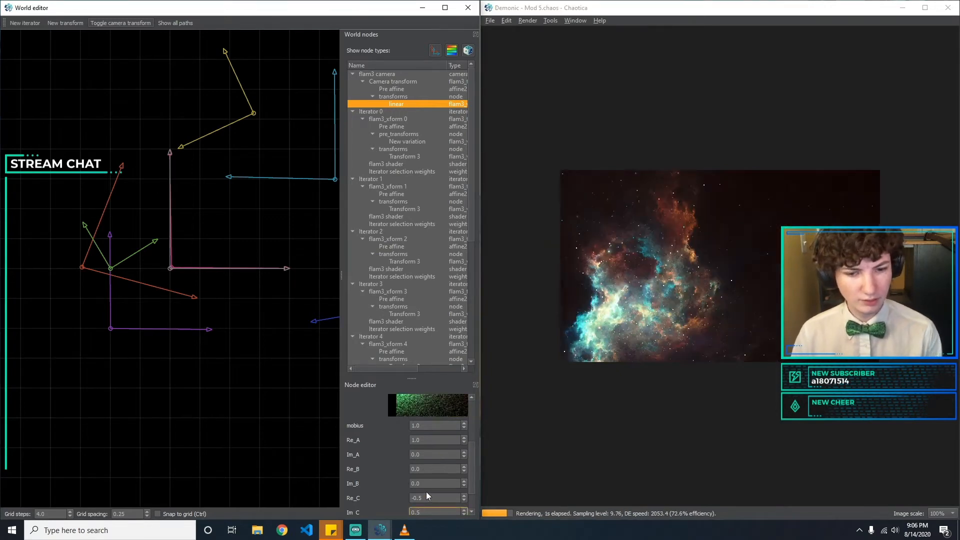
{"action": "left_click_drag", "start_coordinate": [681, 224], "coordinate": [750, 185]}
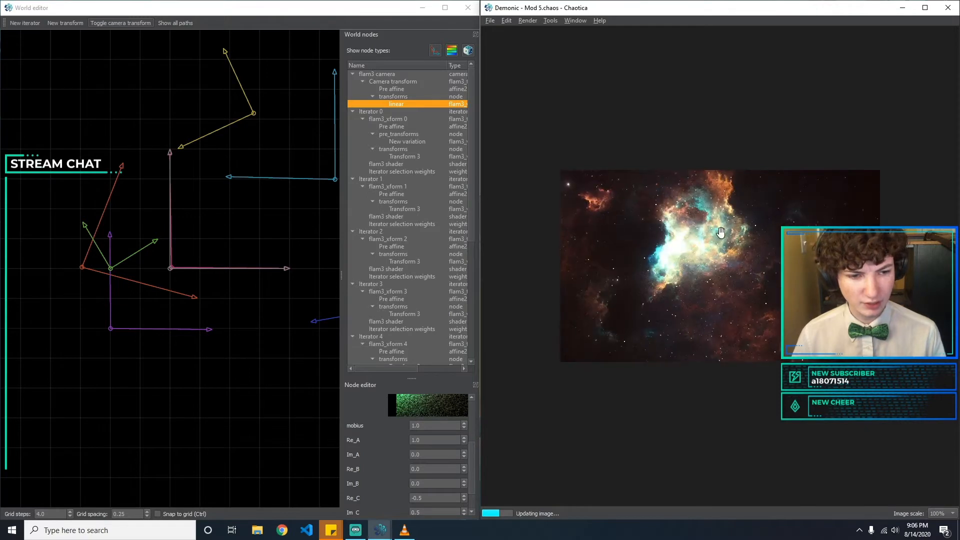
{"action": "left_click_drag", "start_coordinate": [733, 255], "coordinate": [795, 235]}
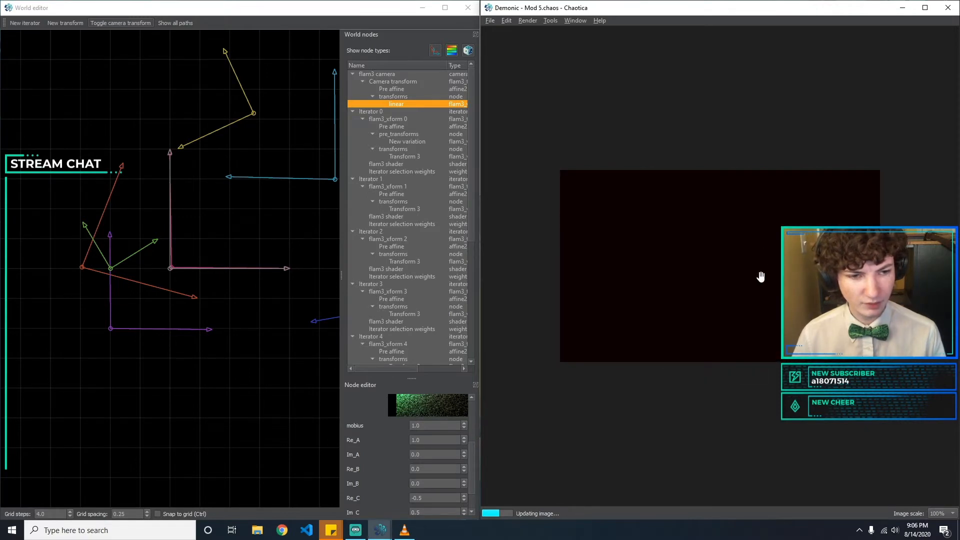
{"action": "scroll", "coordinate": [761, 270], "scroll_direction": "down", "scroll_amount": 2}
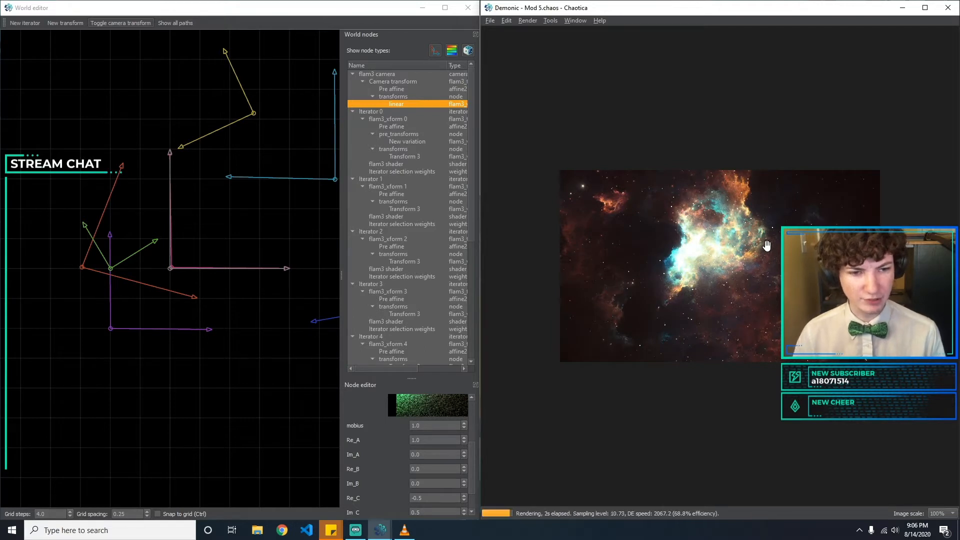
Review the mobius variation's settings and set its Im_C to 0.8.
{"action": "left_click_drag", "start_coordinate": [472, 455], "coordinate": [483, 421]}
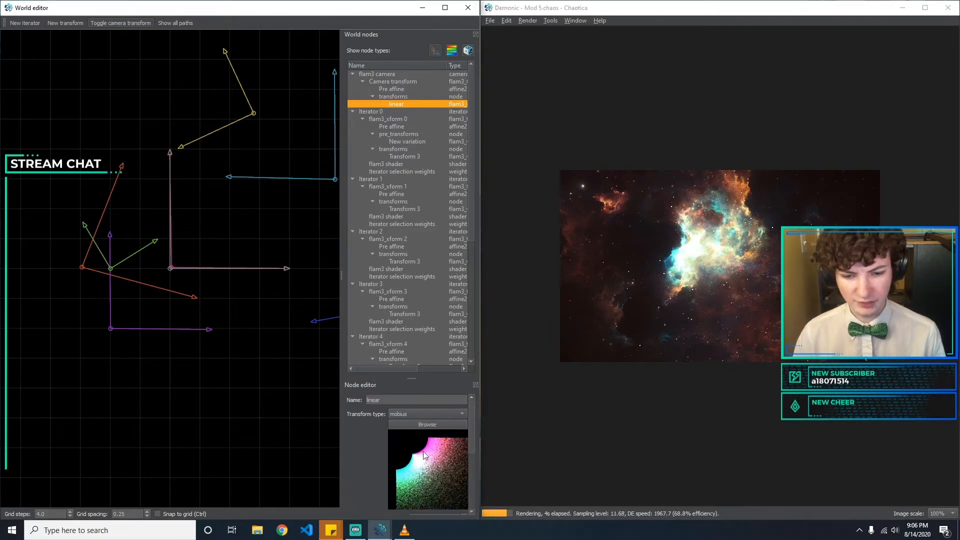
{"action": "left_click_drag", "start_coordinate": [470, 423], "coordinate": [477, 466]}
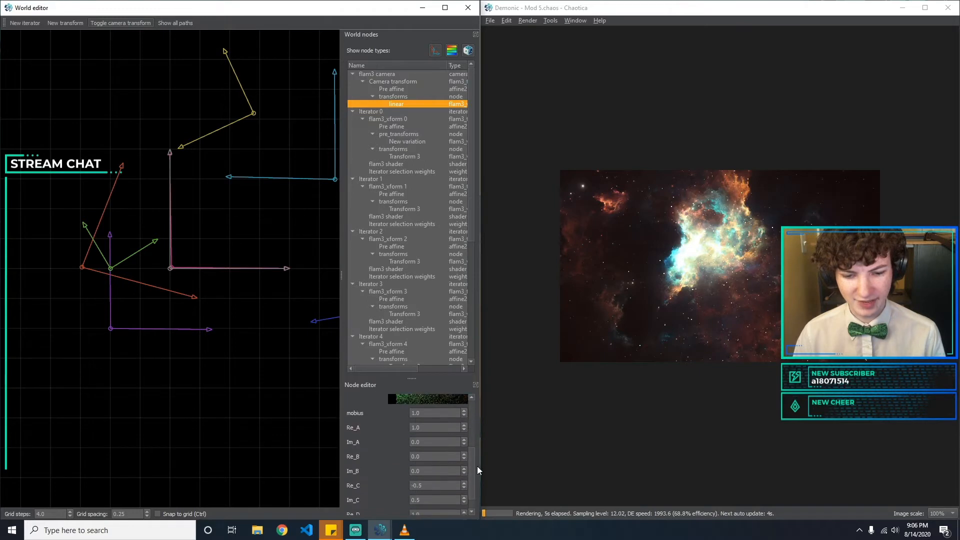
{"action": "key", "text": "Tab"}
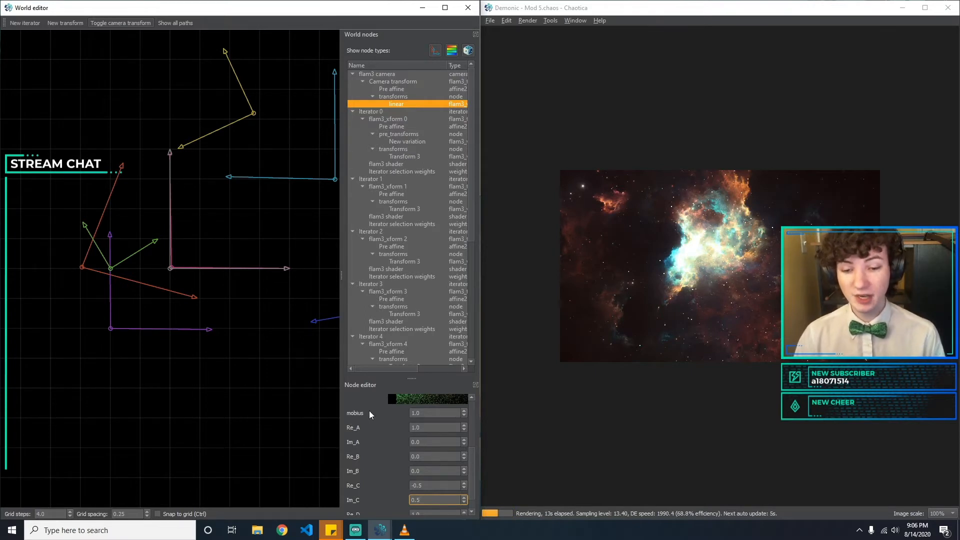
{"action": "key", "text": "BackSpace"}
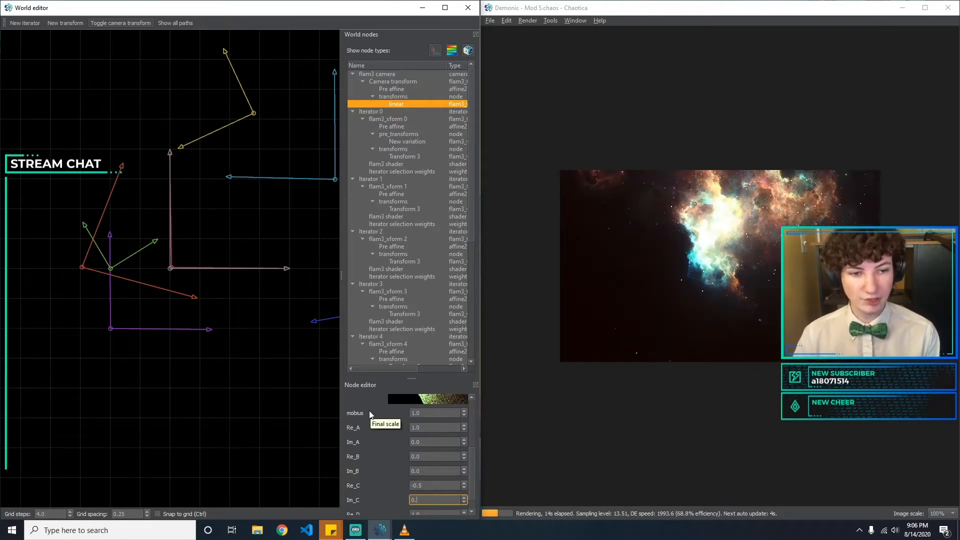
{"action": "type", "text": "8"}
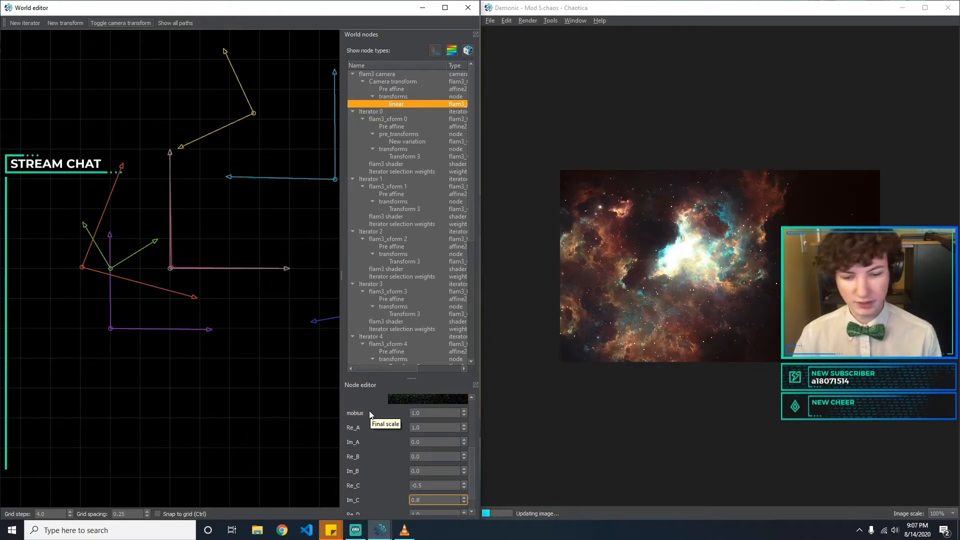
Set the mobius variation's Re_C to 0.5 and reposition the render to frame the teal and orange clouds.
{"action": "key", "text": "shift+Tab"}
{"action": "type", "text": "0.5"}
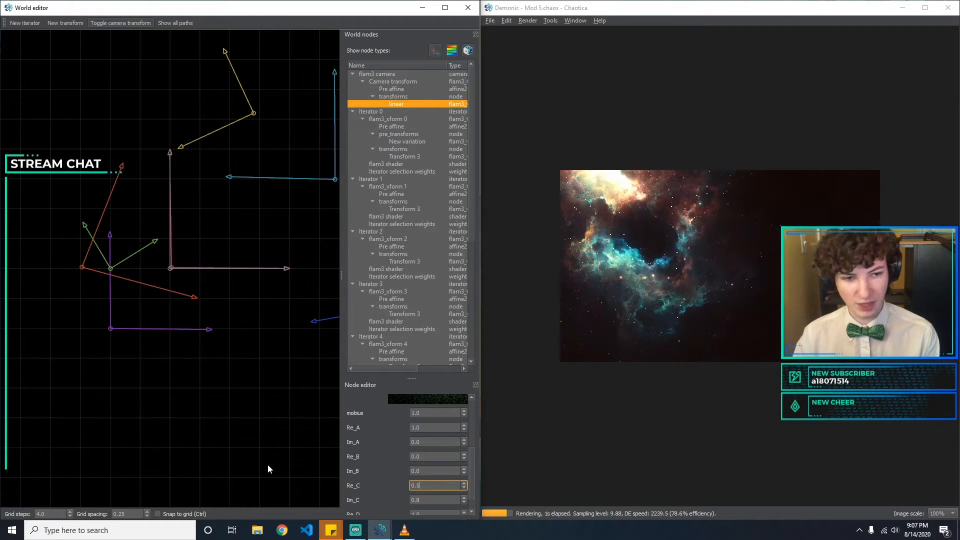
{"action": "left_click_drag", "start_coordinate": [629, 251], "coordinate": [667, 295]}
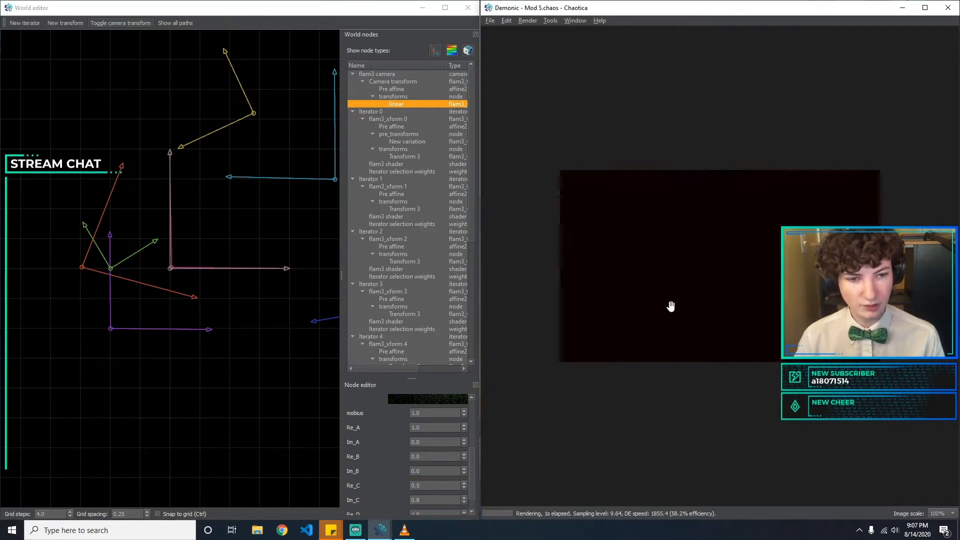
{"action": "left_click_drag", "start_coordinate": [704, 259], "coordinate": [684, 283]}
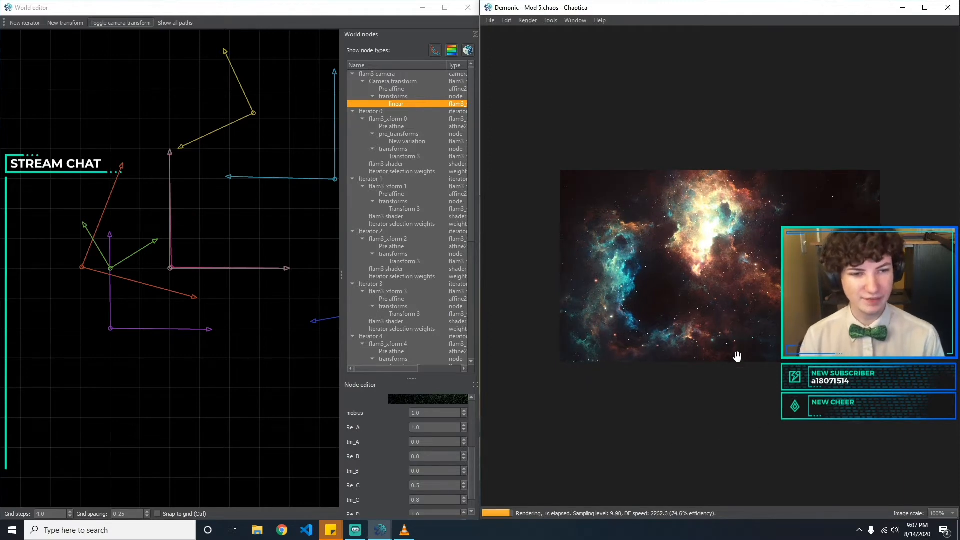
Save the current world as a new file named Demonic - Mod 8.chaos.
{"action": "left_click", "coordinate": [490, 20]}
{"action": "left_click", "coordinate": [515, 79]}
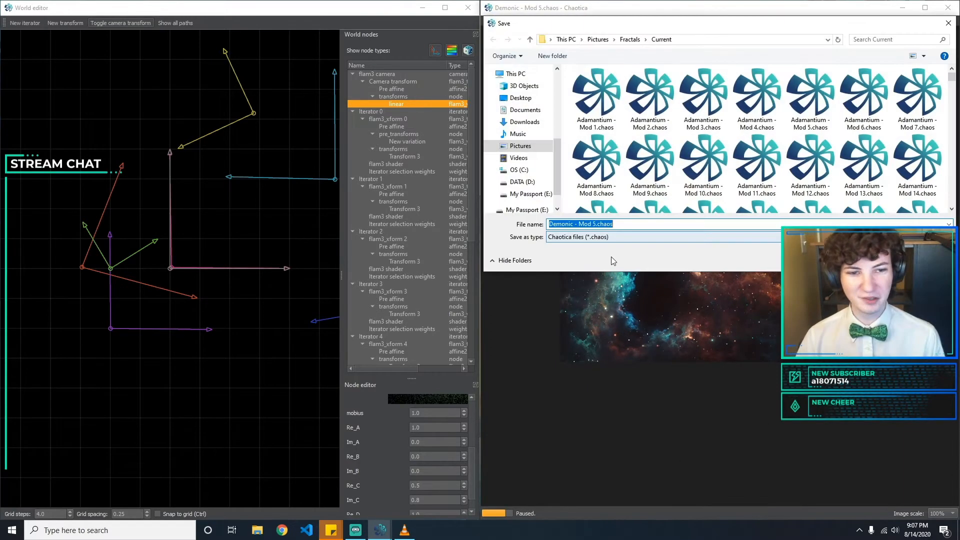
{"action": "left_click", "coordinate": [596, 224]}
{"action": "key", "text": "BackSpace"}
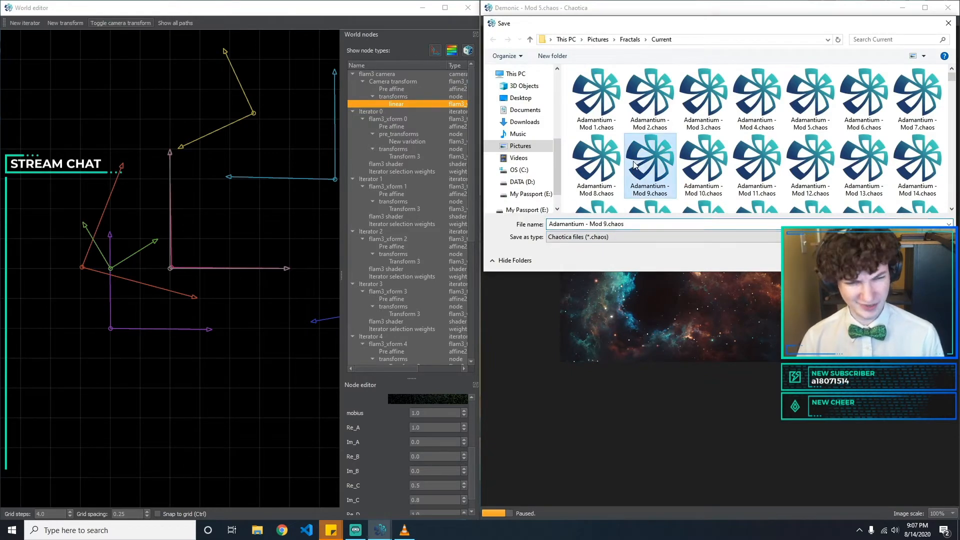
{"action": "type", "text": "1"}
{"action": "key", "text": "BackSpace"}
{"action": "type", "text": "7"}
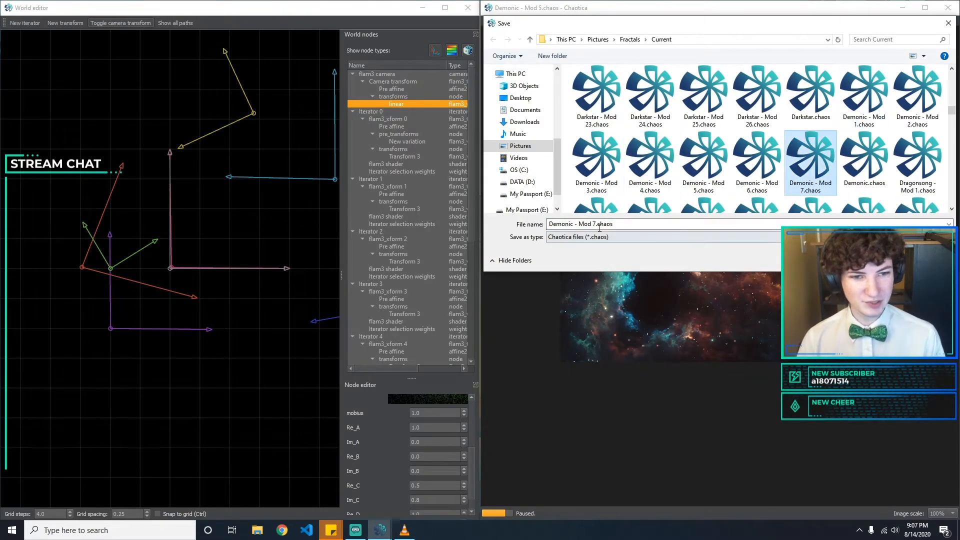
{"action": "key", "text": "BackSpace"}
{"action": "type", "text": "8"}
{"action": "key", "text": "Return"}
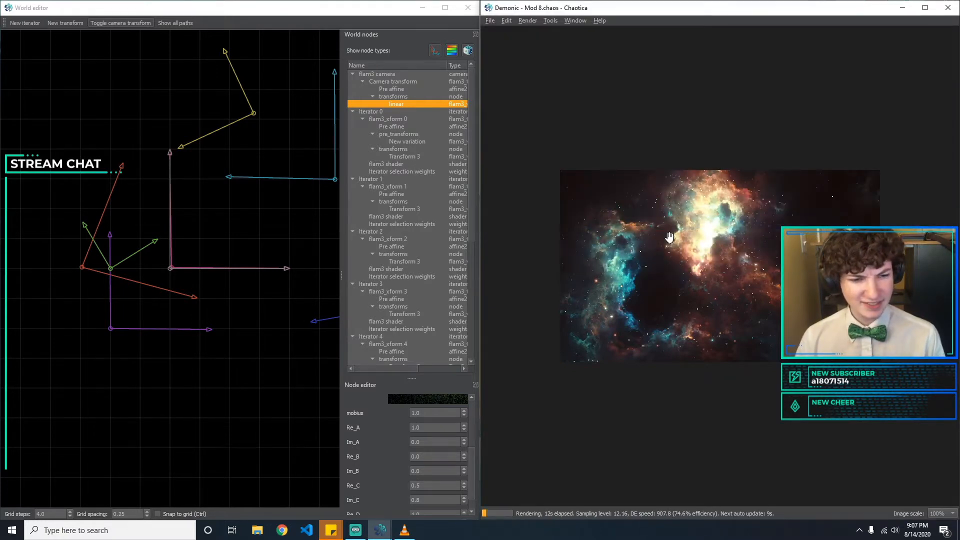
Review the variation types and settings used by Iterators 0 through 4.
{"action": "left_click", "coordinate": [411, 142]}
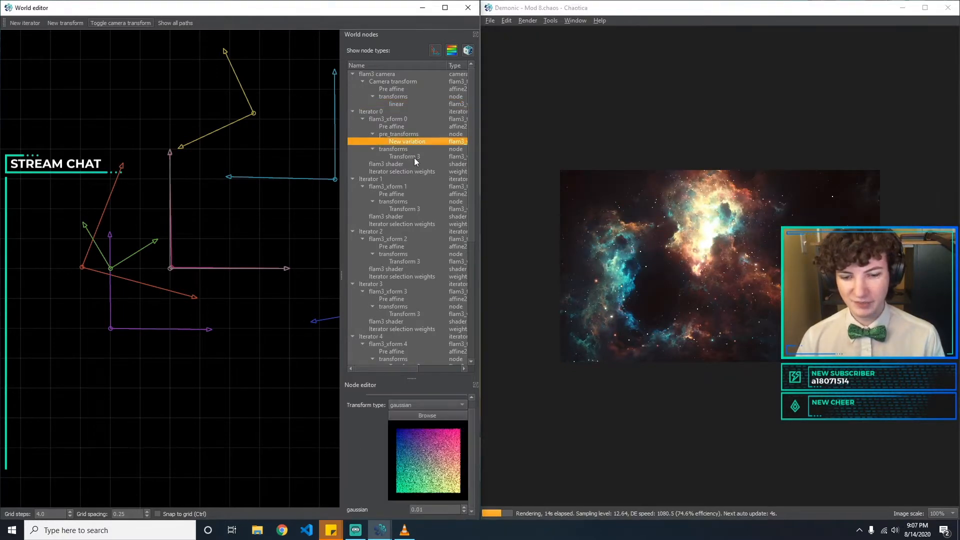
{"action": "left_click", "coordinate": [414, 157]}
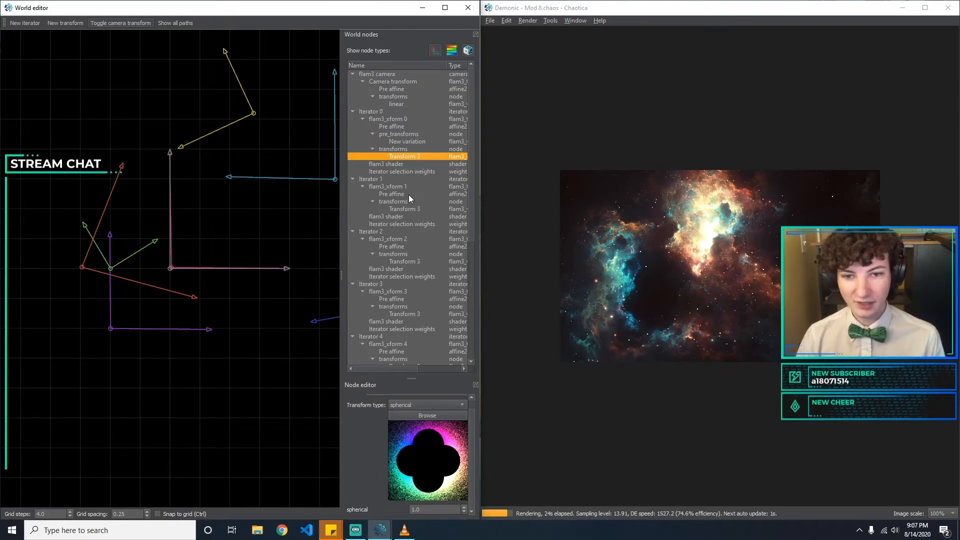
{"action": "left_click", "coordinate": [409, 210]}
{"action": "scroll", "coordinate": [410, 213], "scroll_direction": "down", "scroll_amount": 1}
{"action": "scroll", "coordinate": [413, 215], "scroll_direction": "down", "scroll_amount": 1}
{"action": "left_click", "coordinate": [416, 215]}
{"action": "scroll", "coordinate": [421, 220], "scroll_direction": "down", "scroll_amount": 2}
{"action": "left_click", "coordinate": [429, 224]}
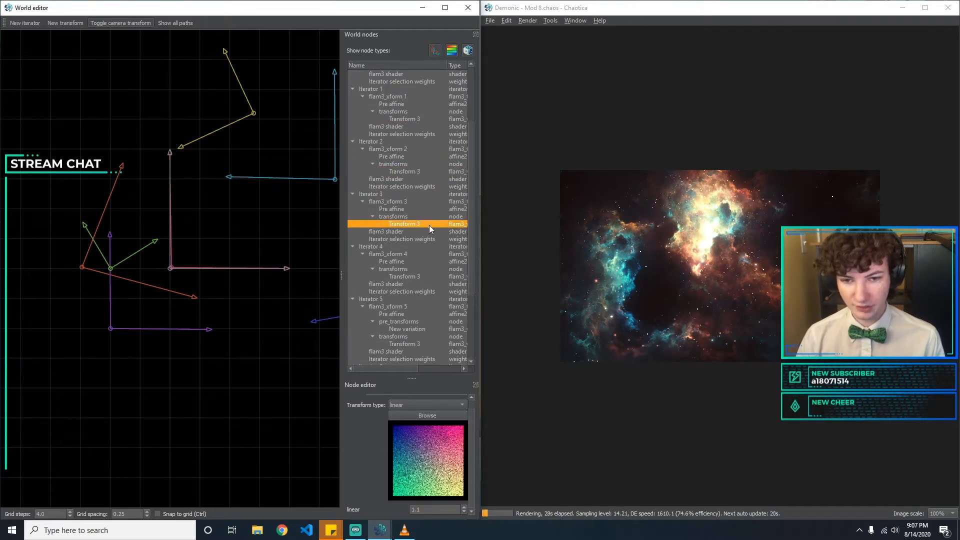
{"action": "scroll", "coordinate": [443, 250], "scroll_direction": "down", "scroll_amount": 2}
{"action": "left_click", "coordinate": [401, 232]}
{"action": "scroll", "coordinate": [415, 259], "scroll_direction": "down", "scroll_amount": 1}
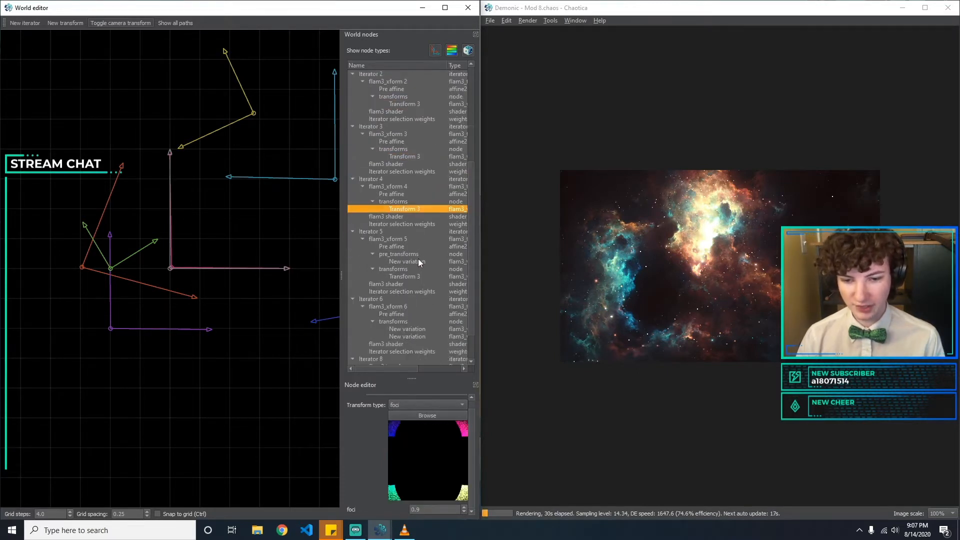
Delete the gaussian pre-transform variation from Iterator 5.
{"action": "left_click", "coordinate": [410, 269]}
{"action": "left_click", "coordinate": [413, 261]}
{"action": "left_click", "coordinate": [409, 279]}
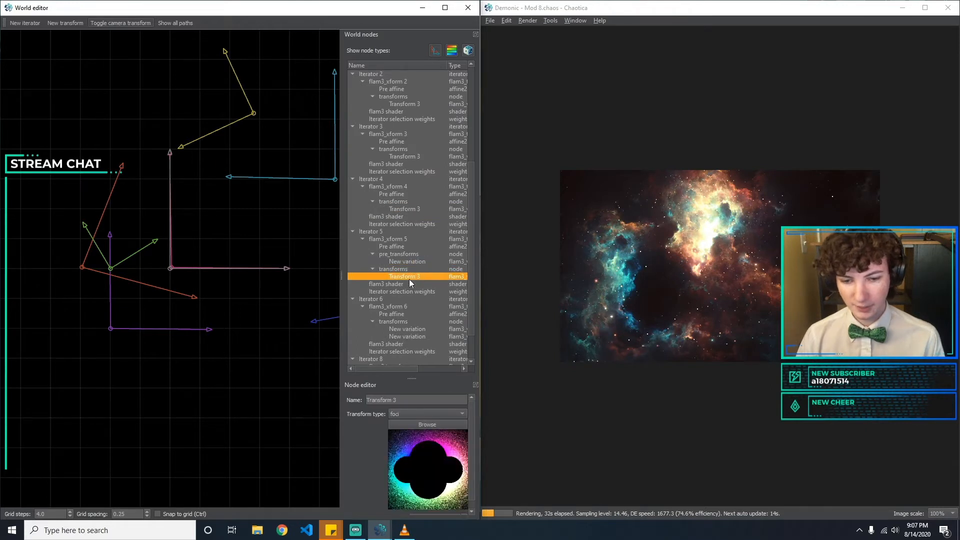
{"action": "left_click", "coordinate": [414, 263]}
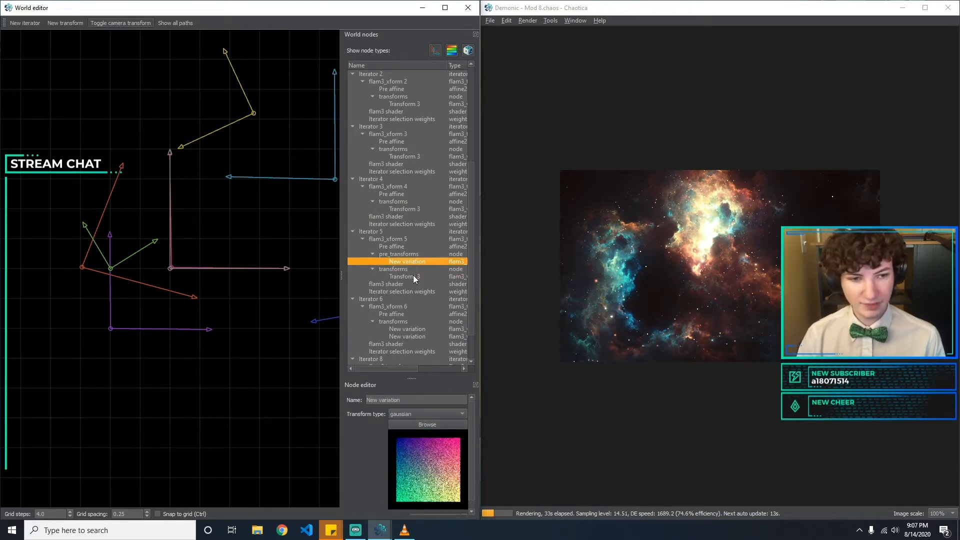
{"action": "key", "text": "Delete"}
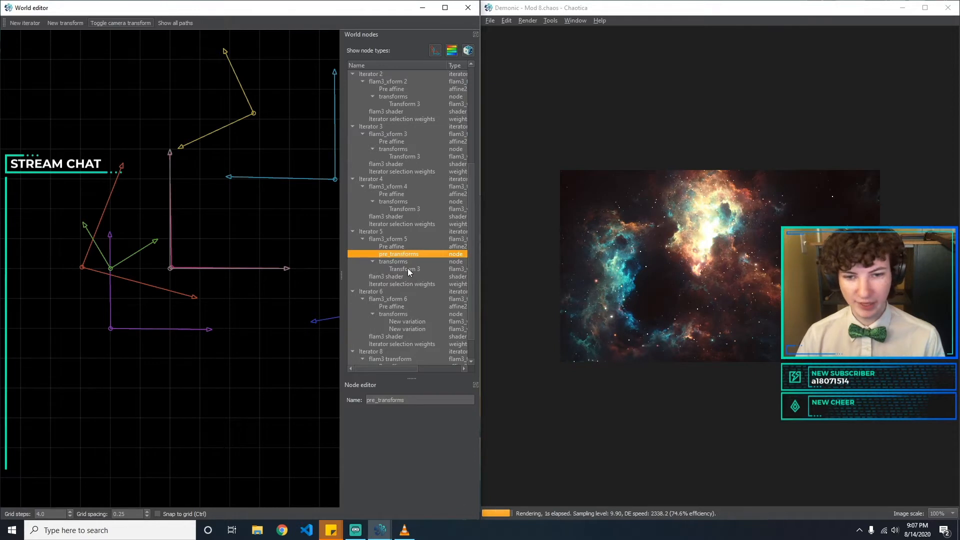
Check the remaining Iterator 5 transform and delete the splits variation from Iterator 6.
{"action": "left_click", "coordinate": [407, 269]}
{"action": "scroll", "coordinate": [425, 280], "scroll_direction": "down", "scroll_amount": 1}
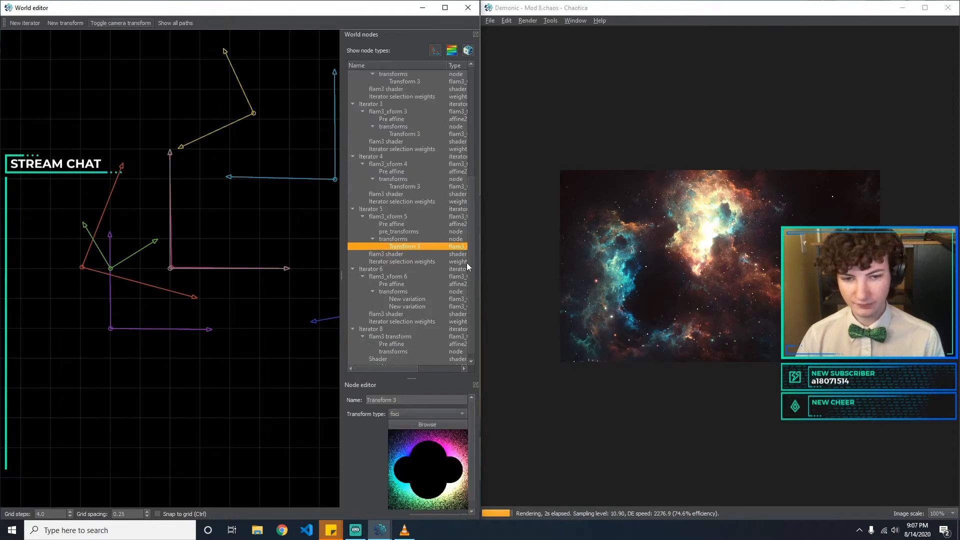
{"action": "left_click", "coordinate": [401, 299]}
{"action": "left_click", "coordinate": [415, 306]}
{"action": "scroll", "coordinate": [414, 304], "scroll_direction": "down", "scroll_amount": 1}
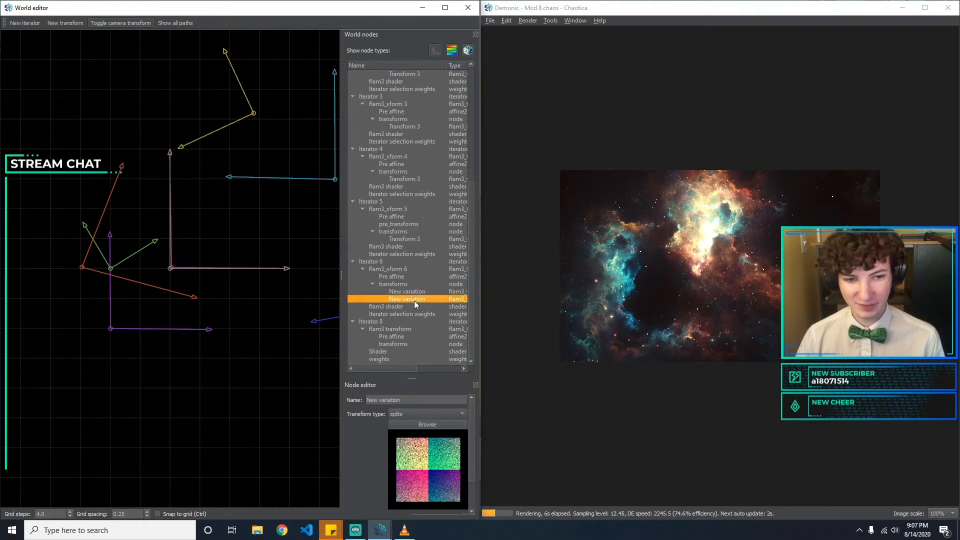
{"action": "key", "text": "Delete"}
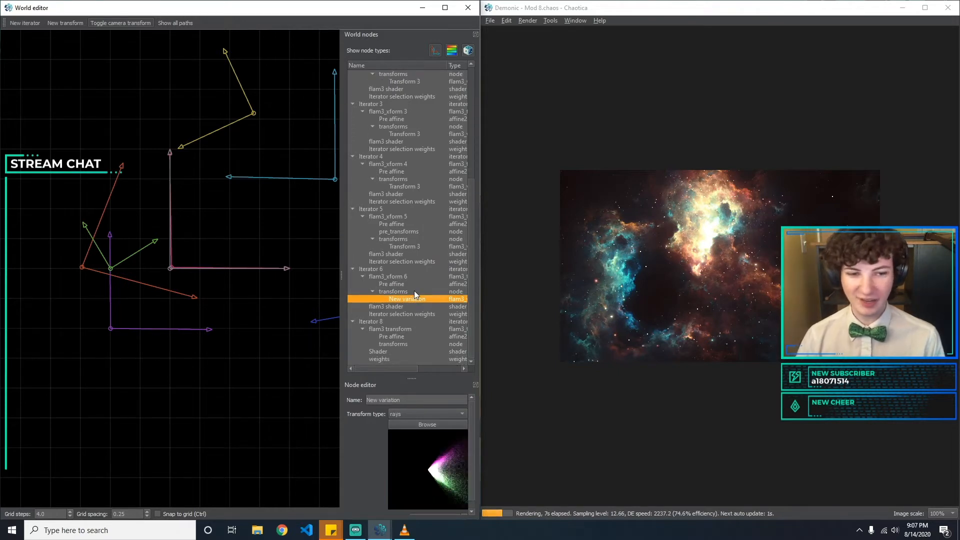
Change Iterator 6's remaining variation from rays to polar, trying scales of 0.01 and 0.03.
{"action": "left_click", "coordinate": [417, 415]}
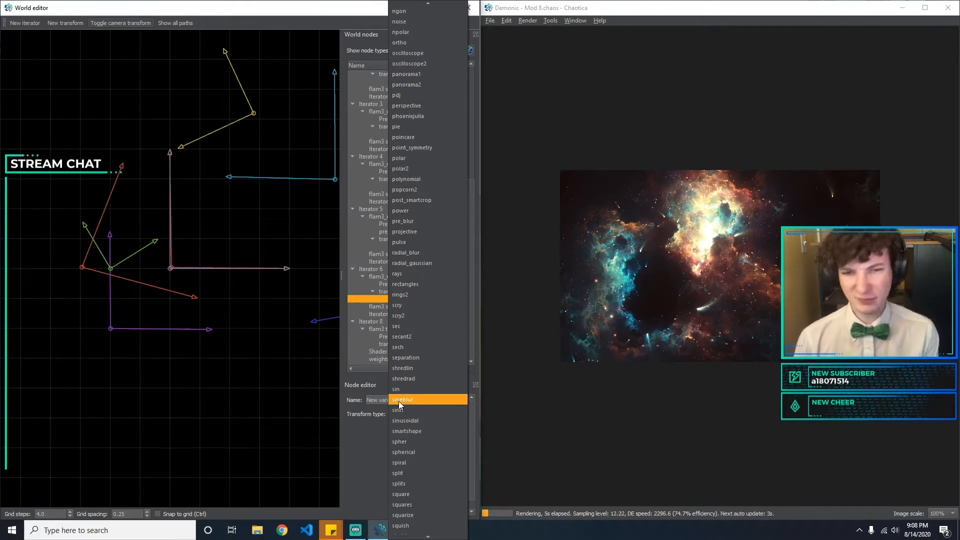
{"action": "type", "text": "ray"}
{"action": "key", "text": "Return"}
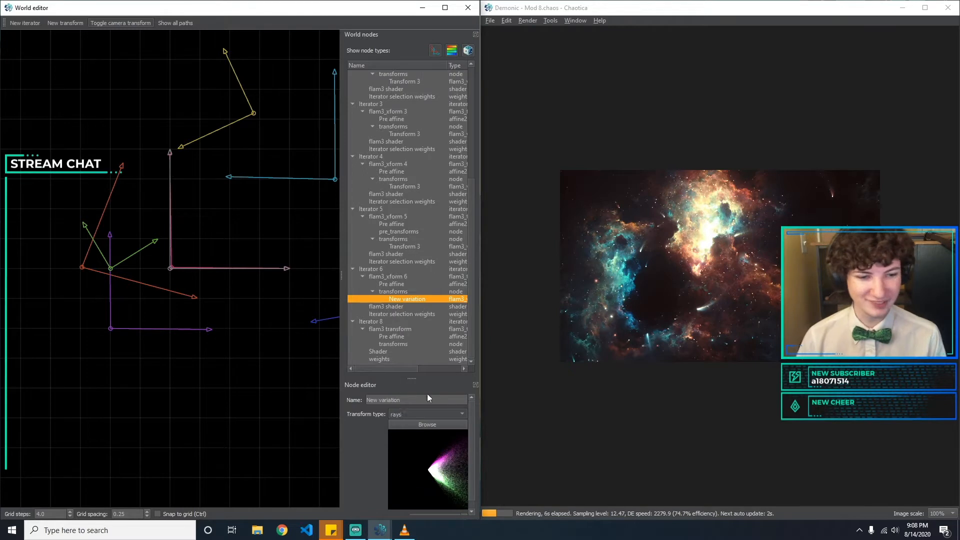
{"action": "left_click_drag", "start_coordinate": [472, 427], "coordinate": [471, 450]}
{"action": "left_click_drag", "start_coordinate": [424, 508], "coordinate": [318, 493]}
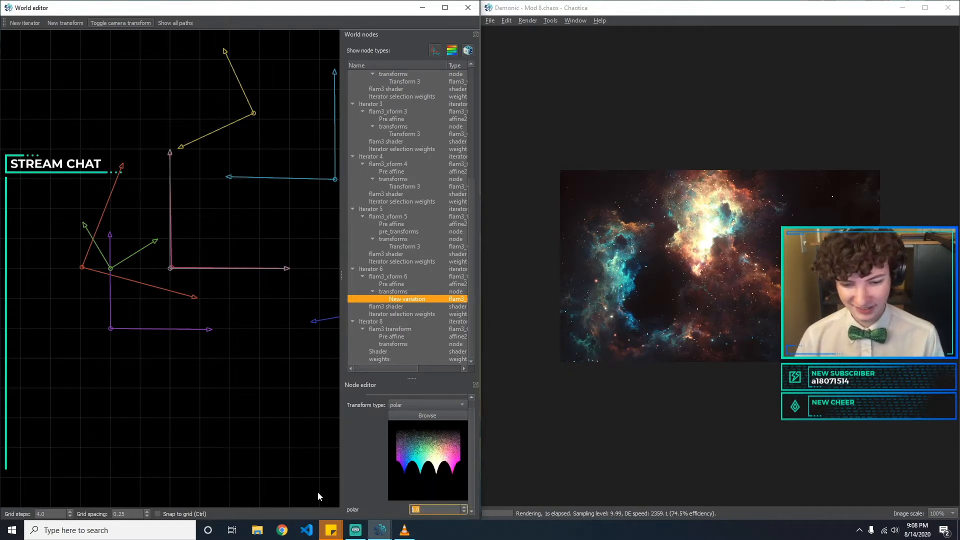
{"action": "type", "text": "0.01"}
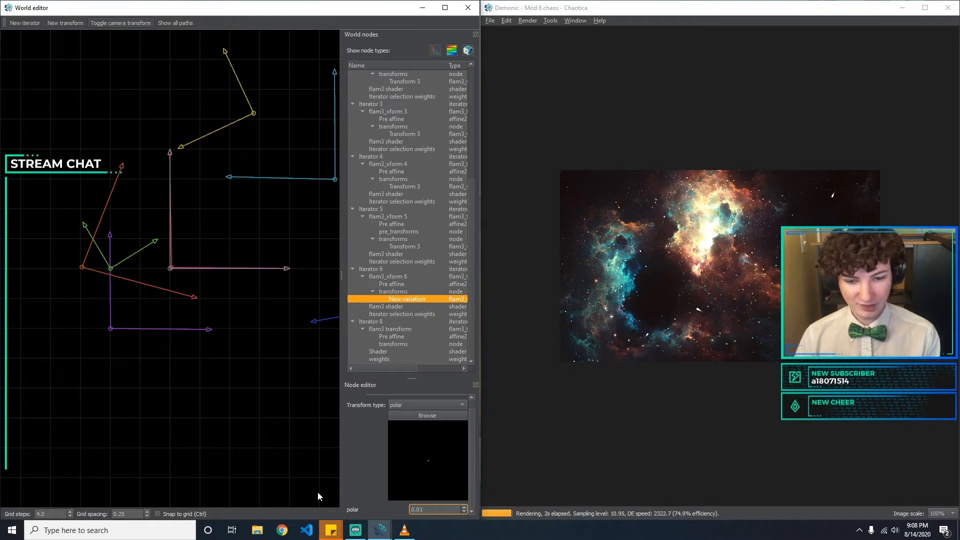
{"action": "key", "text": "Down"}
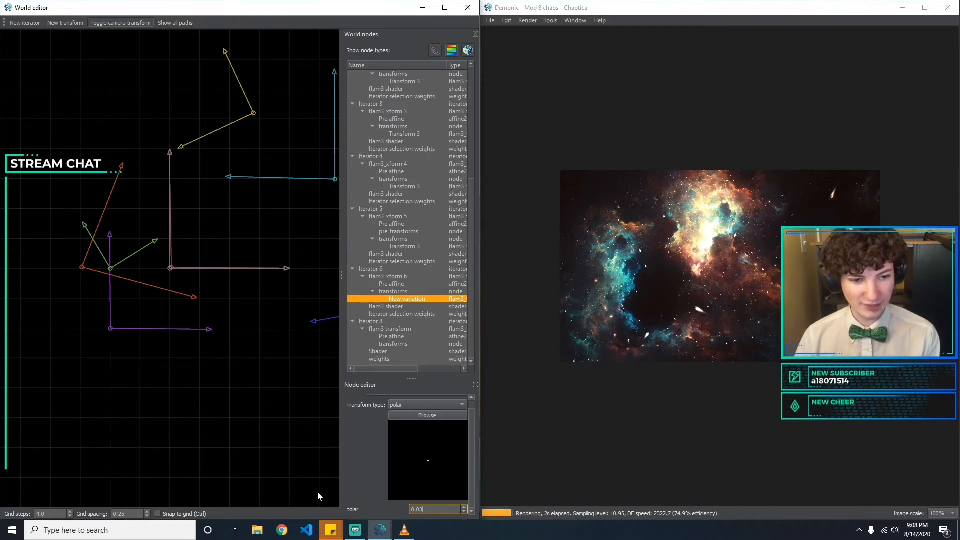
Try polar2 as Iterator 6's variation with a scale of 0.0.
{"action": "left_click", "coordinate": [429, 402]}
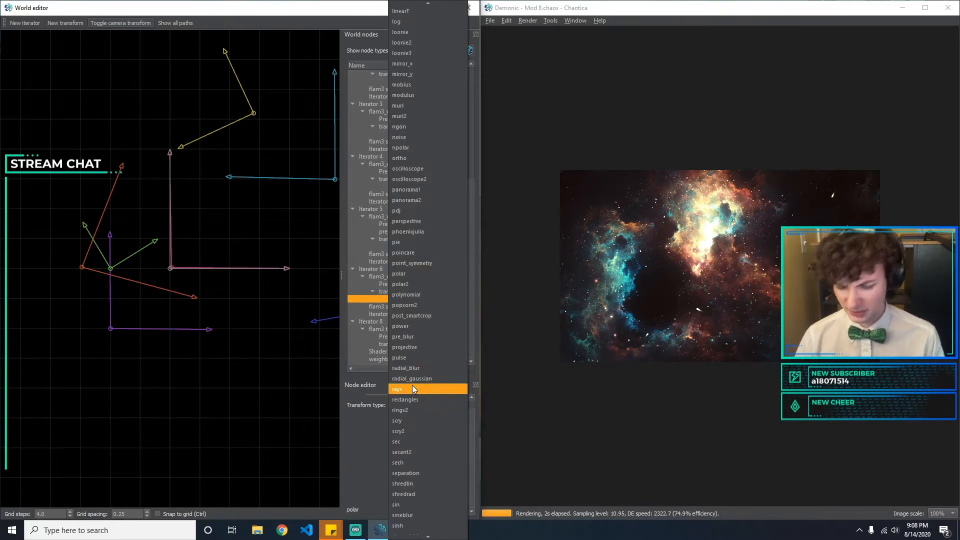
{"action": "type", "text": "pol"}
{"action": "key", "text": "Down"}
{"action": "key", "text": "Return"}
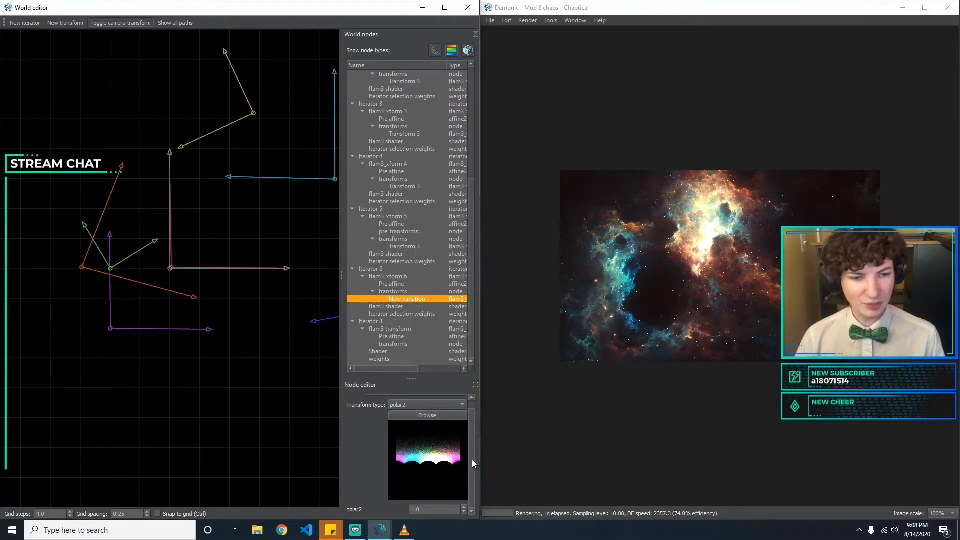
{"action": "left_click", "coordinate": [430, 509]}
{"action": "key", "text": "ctrl+a"}
{"action": "type", "text": "0.1"}
{"action": "key", "text": "BackSpace"}
{"action": "type", "text": "0"}
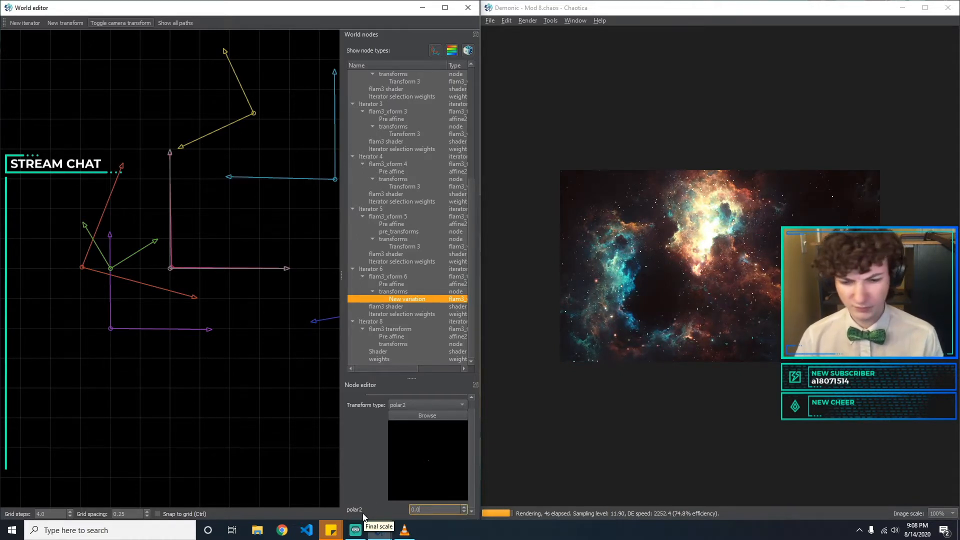
Switch Iterator 6's variation back to polar with a scale of 0.01.
{"action": "left_click", "coordinate": [417, 406]}
{"action": "left_click", "coordinate": [430, 265]}
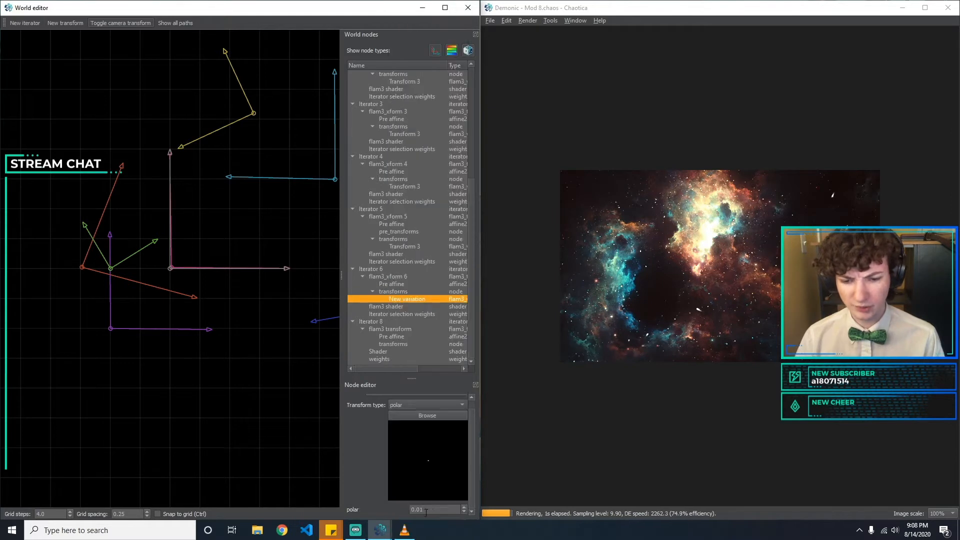
{"action": "type", "text": "2"}
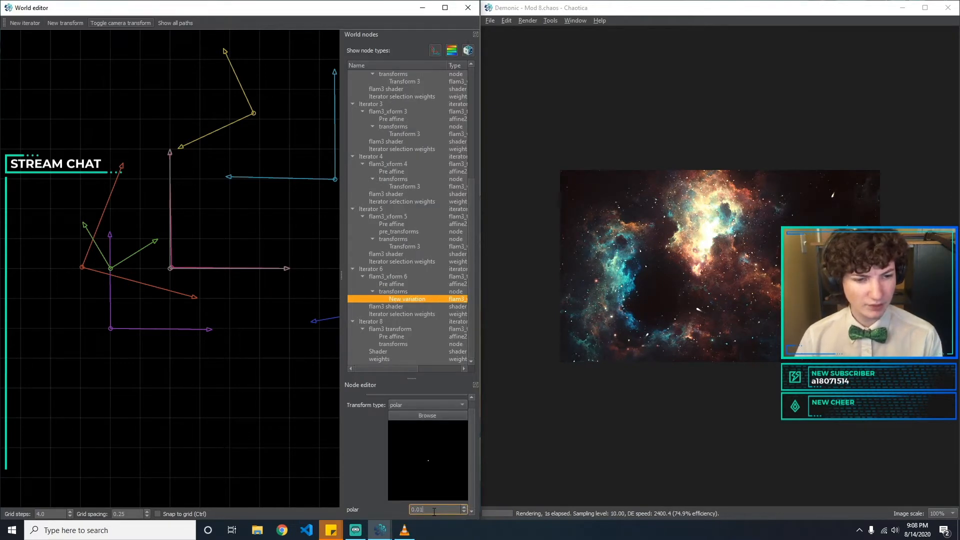
{"action": "left_click", "coordinate": [849, 474]}
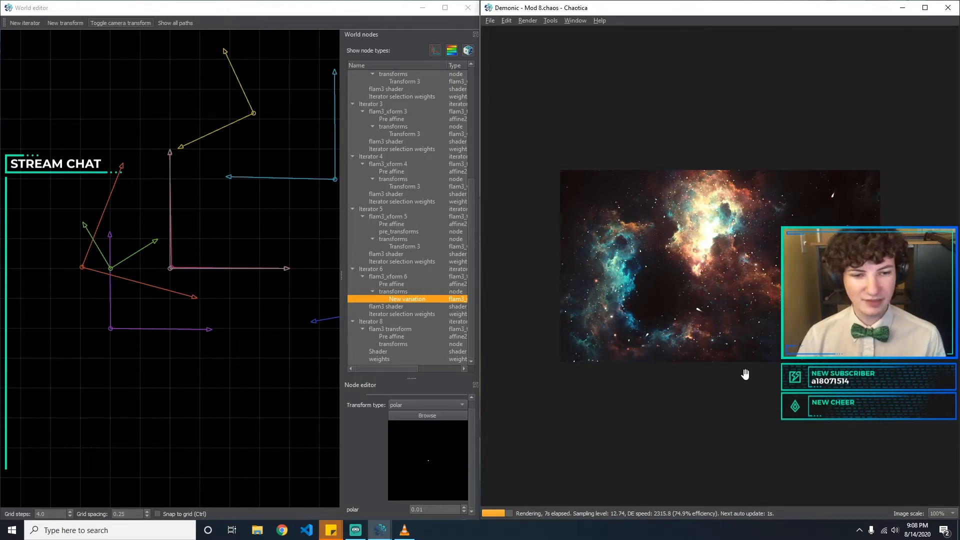
Check the child nodes of Iterator 8 and delete the whole iterator.
{"action": "left_click", "coordinate": [400, 344]}
{"action": "left_click", "coordinate": [403, 337]}
{"action": "left_click", "coordinate": [404, 345]}
{"action": "left_click", "coordinate": [409, 322]}
{"action": "left_click", "coordinate": [400, 351]}
{"action": "left_click", "coordinate": [408, 343]}
{"action": "left_click", "coordinate": [415, 323]}
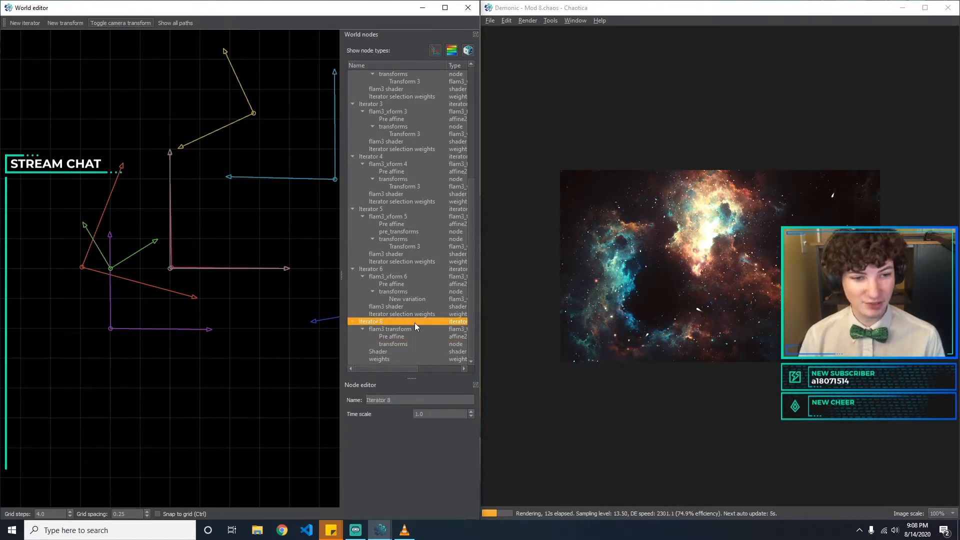
{"action": "key", "text": "Delete"}
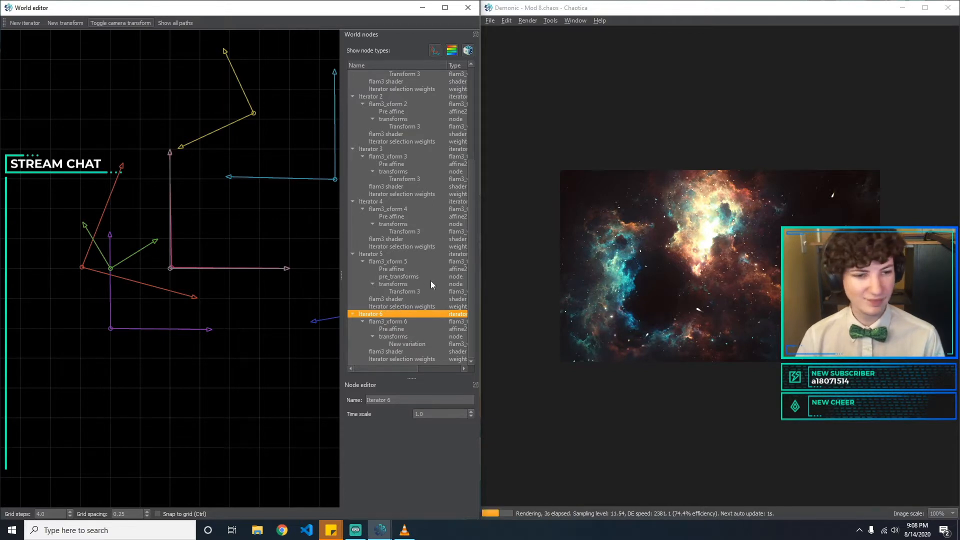
Examine Iterator 6's variation, the selection weights of Iterators 6 and 5, and the transforms of Iterators 5 and 3.
{"action": "left_click", "coordinate": [408, 344]}
{"action": "left_click", "coordinate": [409, 358]}
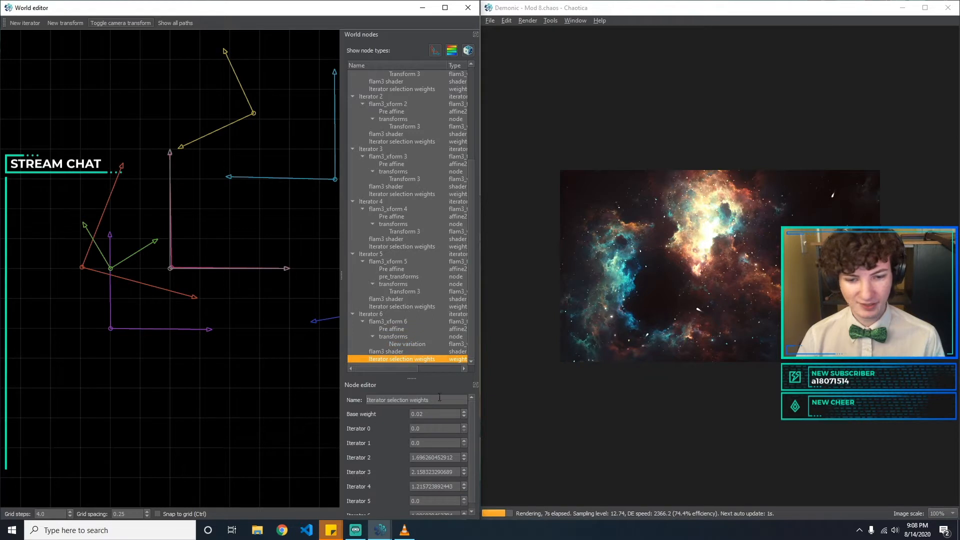
{"action": "mouse_move", "coordinate": [473, 433]}
{"action": "left_mouse_down"}
{"action": "mouse_move", "coordinate": [473, 457]}
{"action": "mouse_move", "coordinate": [475, 425]}
{"action": "left_mouse_up"}
{"action": "left_click", "coordinate": [420, 299]}
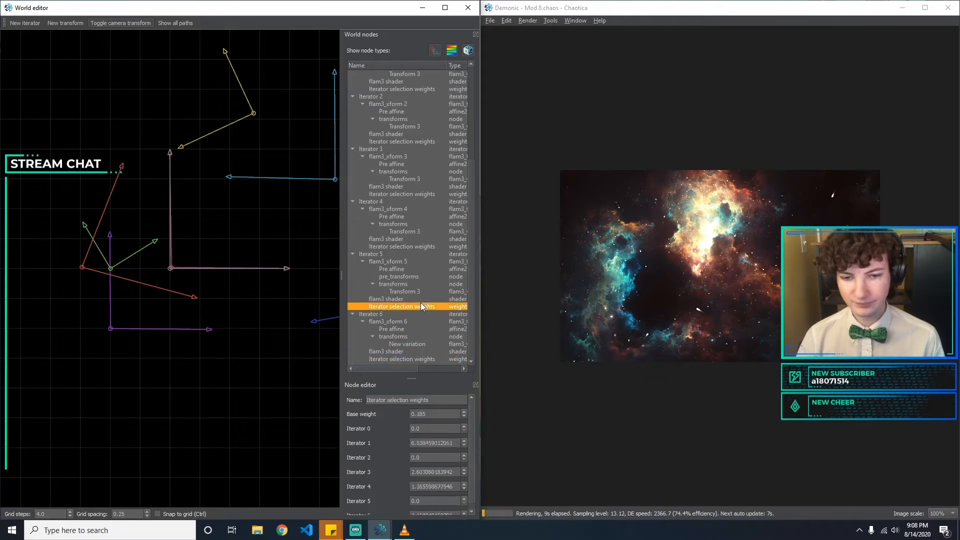
{"action": "left_click", "coordinate": [421, 292]}
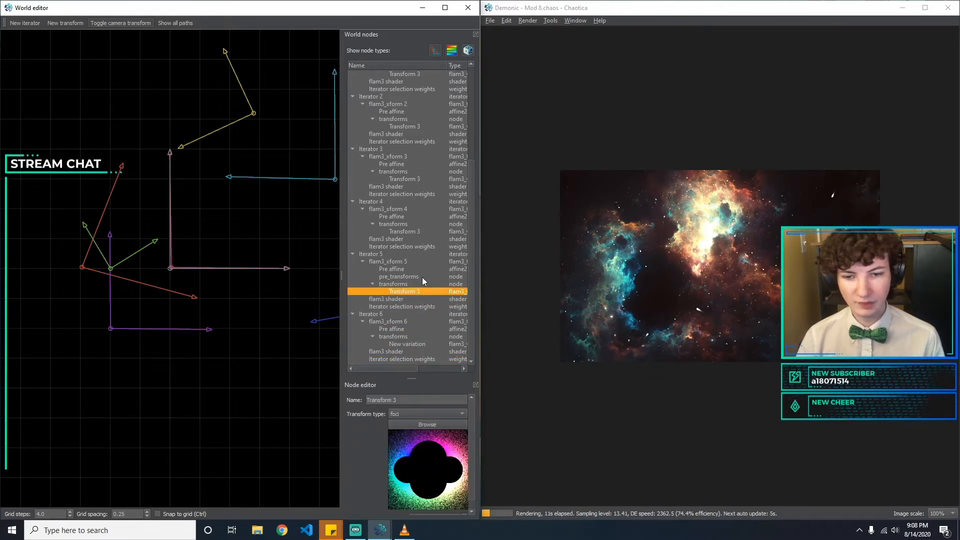
{"action": "scroll", "coordinate": [422, 277], "scroll_direction": "up", "scroll_amount": 3}
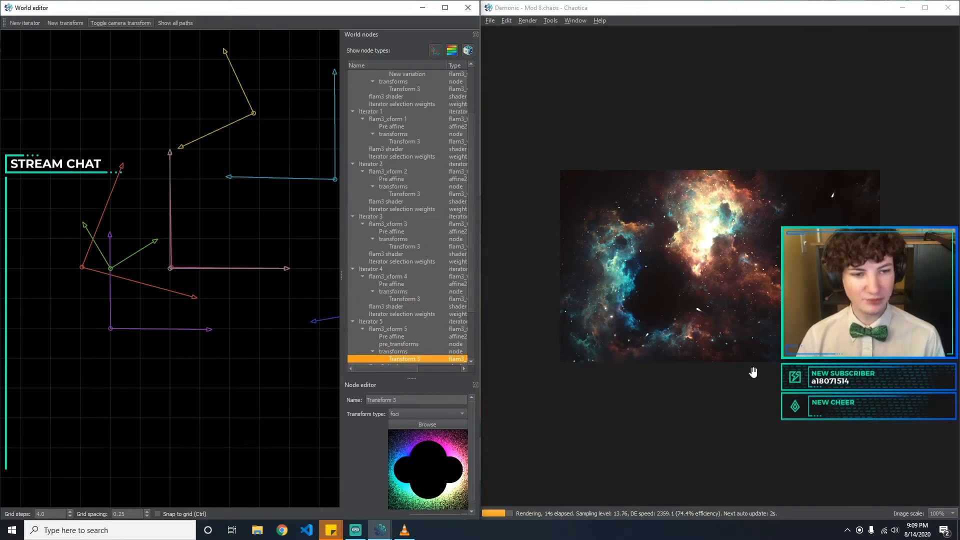
{"action": "left_click", "coordinate": [413, 247]}
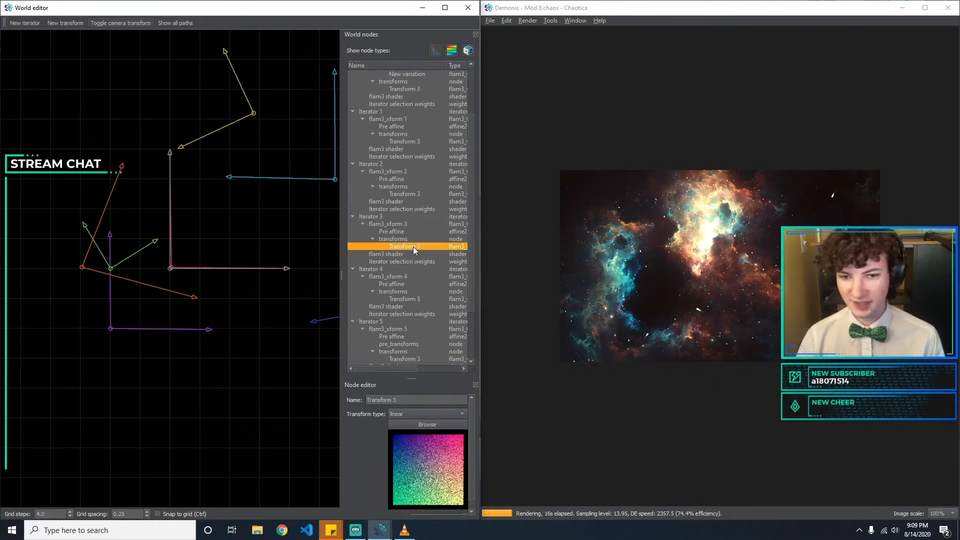
Save the modified world as a new file named Demonic - Mod 9.chaos.
{"action": "left_click", "coordinate": [492, 20]}
{"action": "left_click", "coordinate": [545, 82]}
{"action": "left_click", "coordinate": [596, 224]}
{"action": "key", "text": "BackSpace"}
{"action": "type", "text": "9"}
{"action": "key", "text": "Return"}
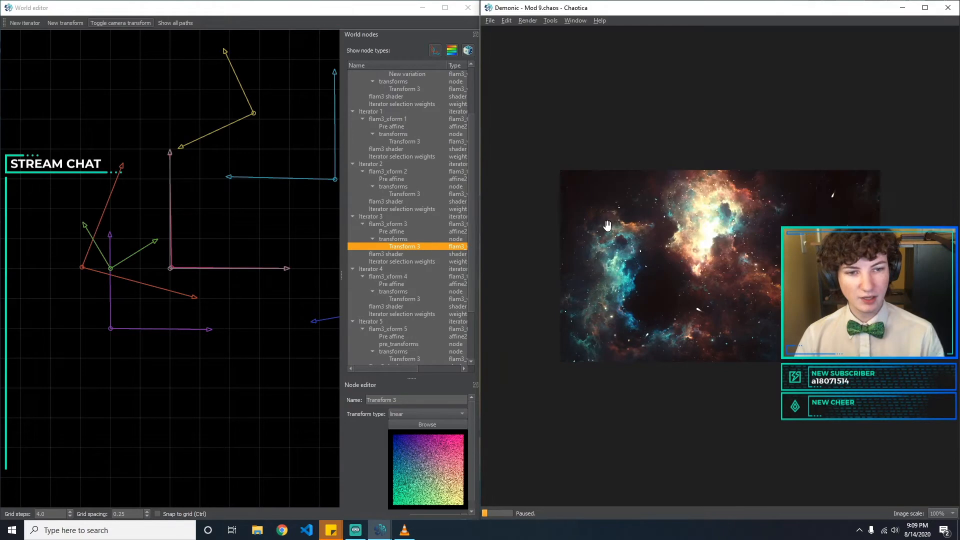
Examine the transform types and settings of Iterator 2 and Iterator 1.
{"action": "left_click", "coordinate": [413, 194]}
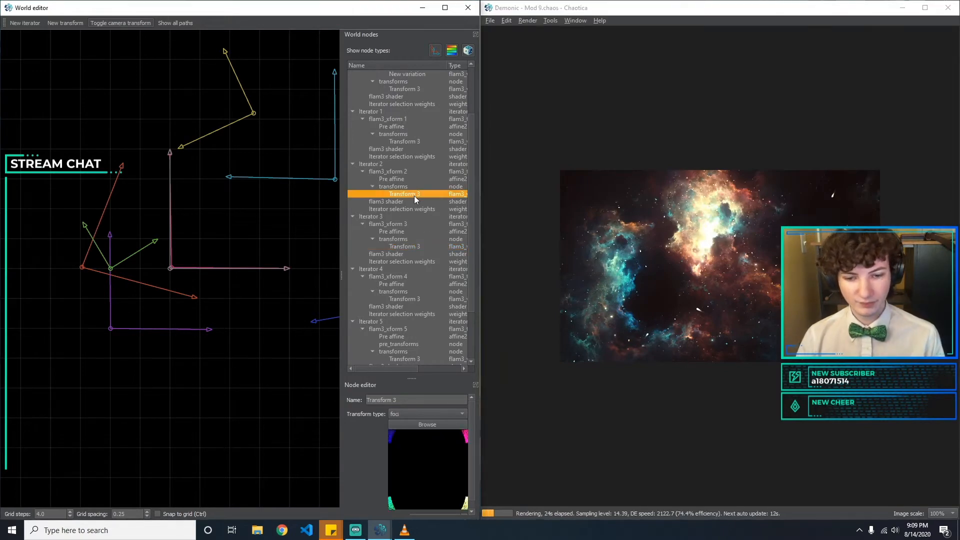
{"action": "left_click_drag", "start_coordinate": [473, 423], "coordinate": [471, 458]}
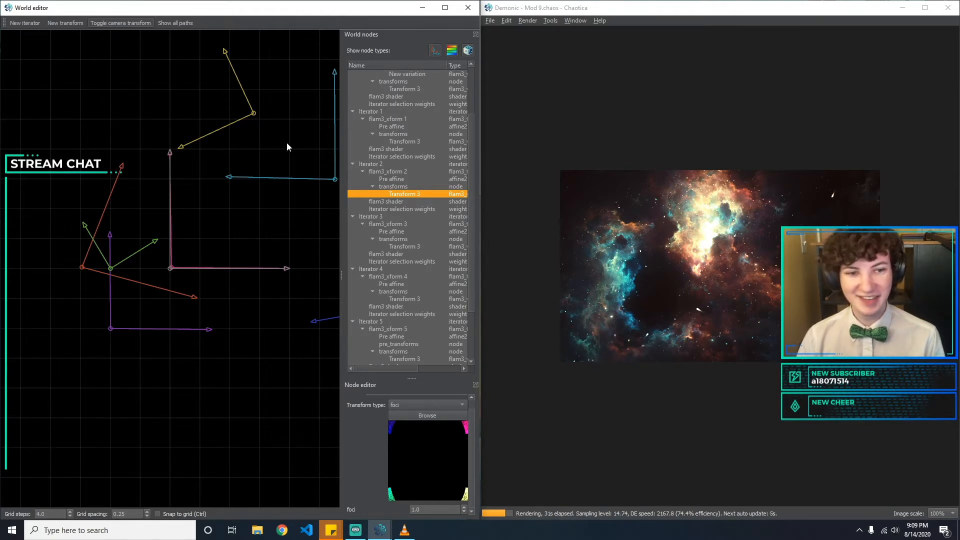
{"action": "left_click", "coordinate": [426, 141]}
{"action": "left_click", "coordinate": [416, 195]}
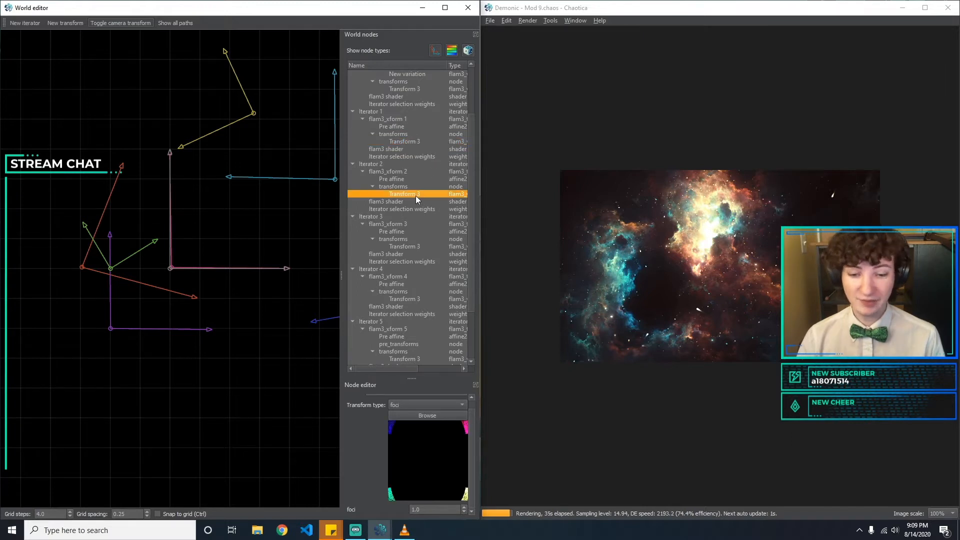
{"action": "left_click_drag", "start_coordinate": [470, 284], "coordinate": [470, 295]}
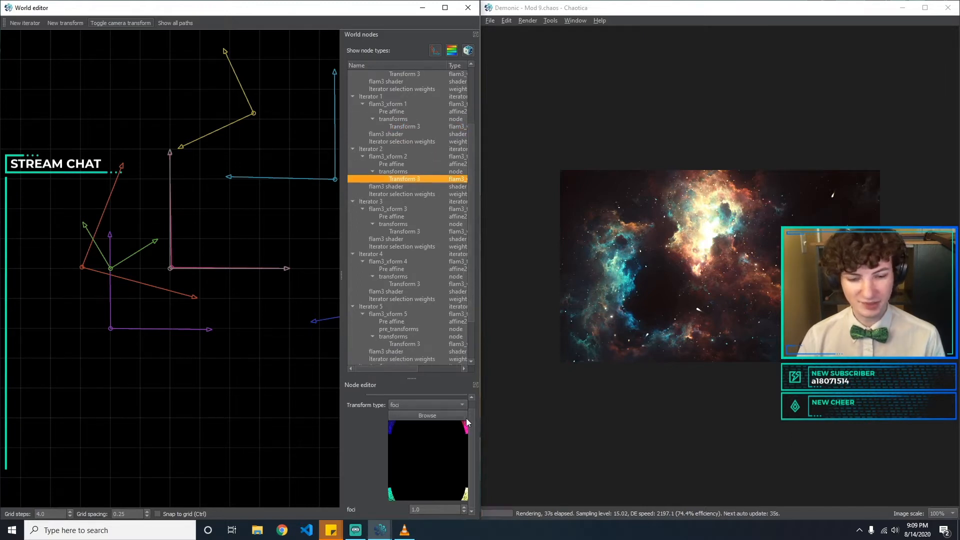
Rotate the Y-axis of Iterator 4's pre affine to an angle of about -165.9 degrees.
{"action": "left_click", "coordinate": [274, 242]}
{"action": "left_click", "coordinate": [250, 116]}
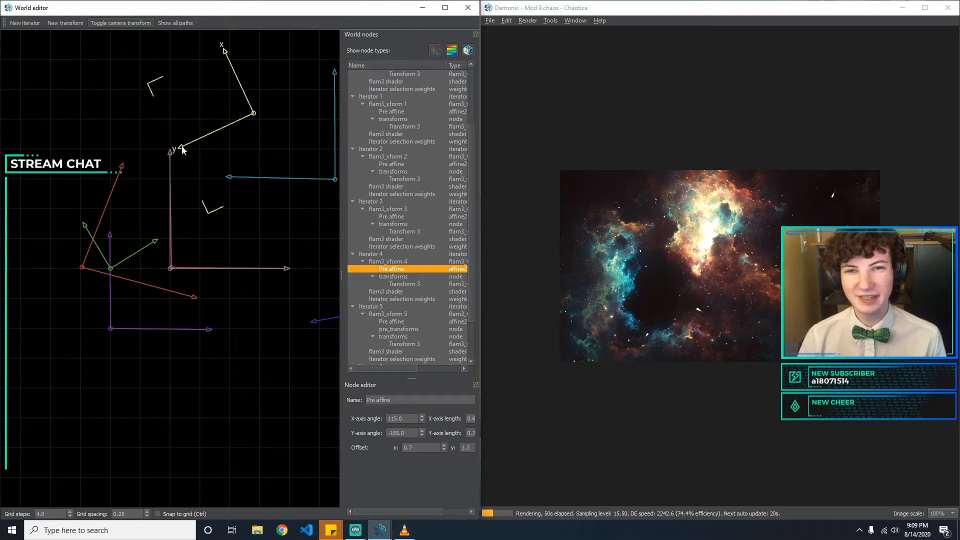
{"action": "left_click", "coordinate": [267, 114]}
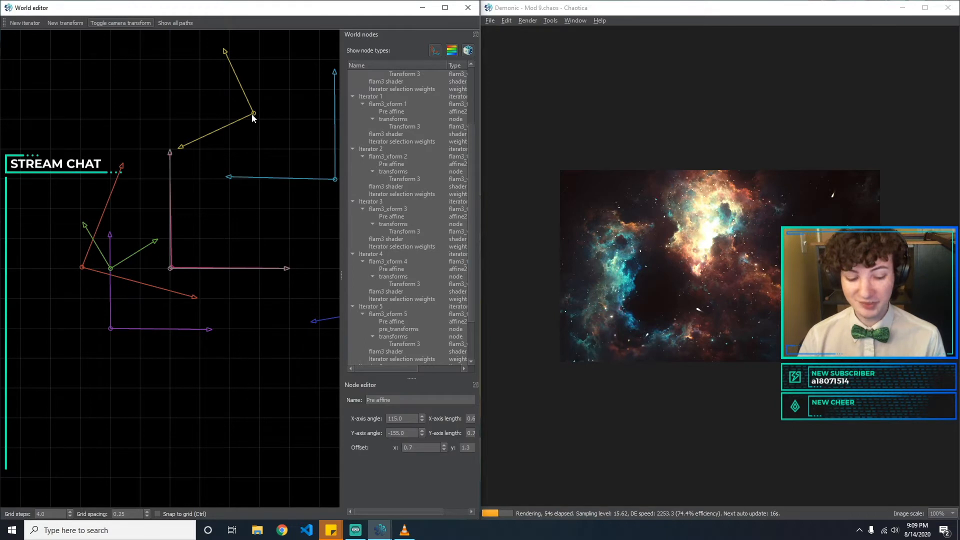
{"action": "left_click", "coordinate": [176, 148]}
{"action": "left_click_drag", "start_coordinate": [175, 148], "coordinate": [179, 151]}
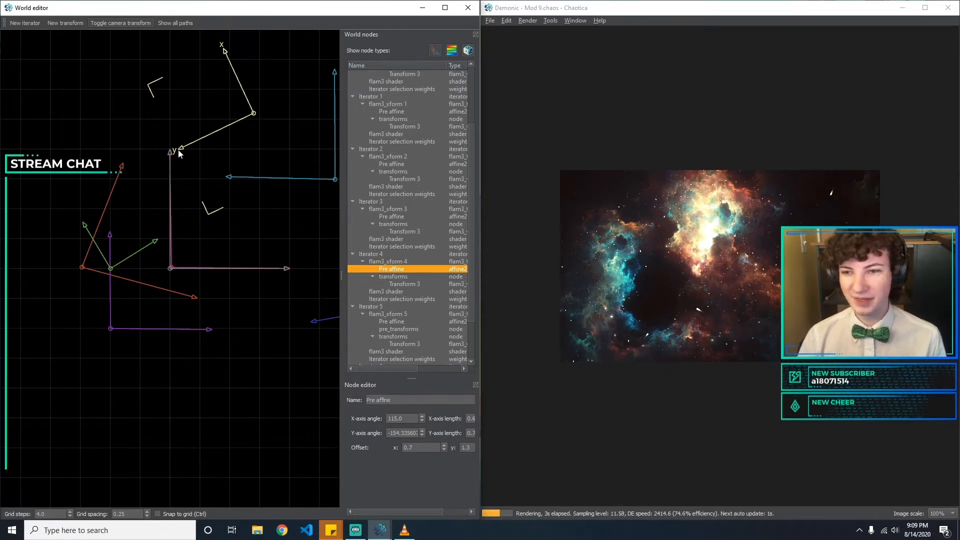
{"action": "left_click_drag", "start_coordinate": [180, 153], "coordinate": [162, 140]}
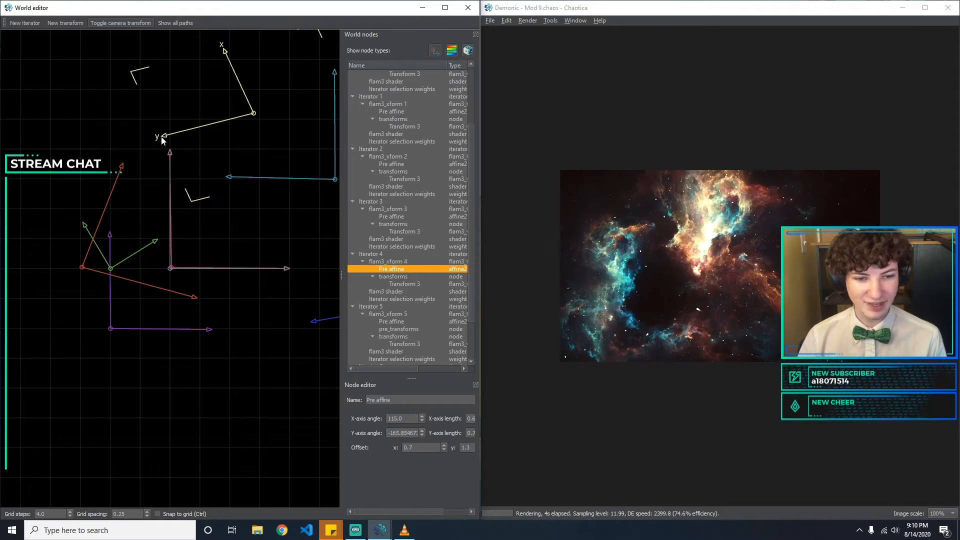
{"action": "left_click", "coordinate": [255, 80]}
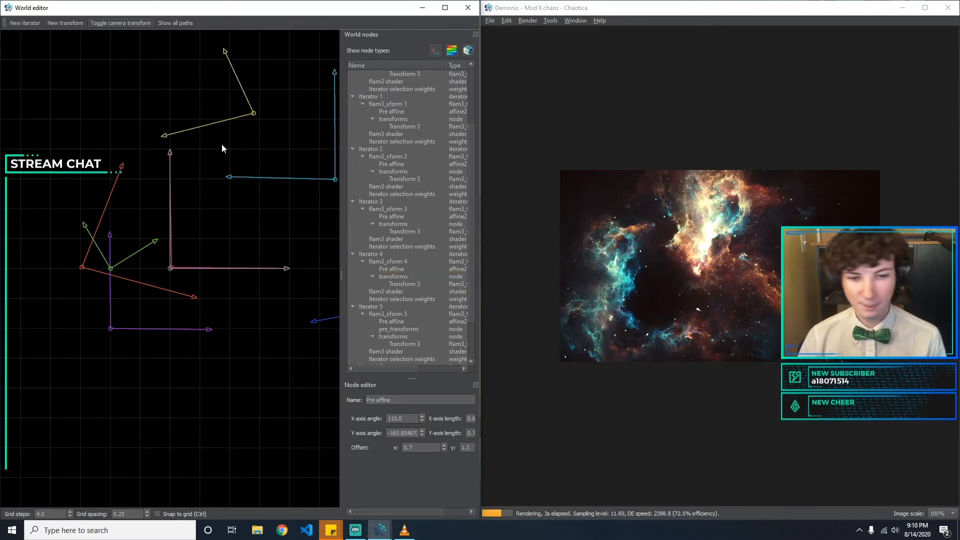
Compare Iterator 4's pre affine and transform type with the transforms of Iterators 3 and 2.
{"action": "left_click", "coordinate": [457, 270]}
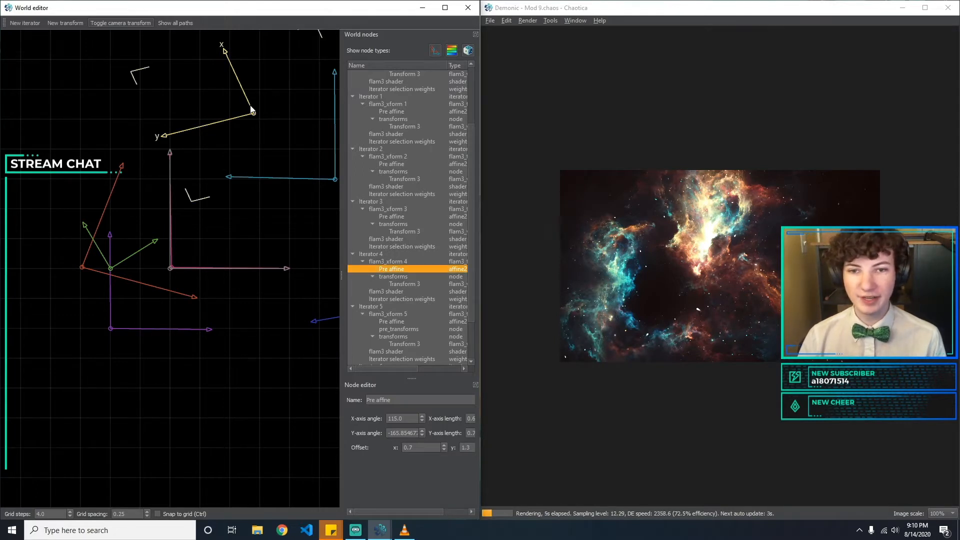
{"action": "left_click", "coordinate": [412, 284]}
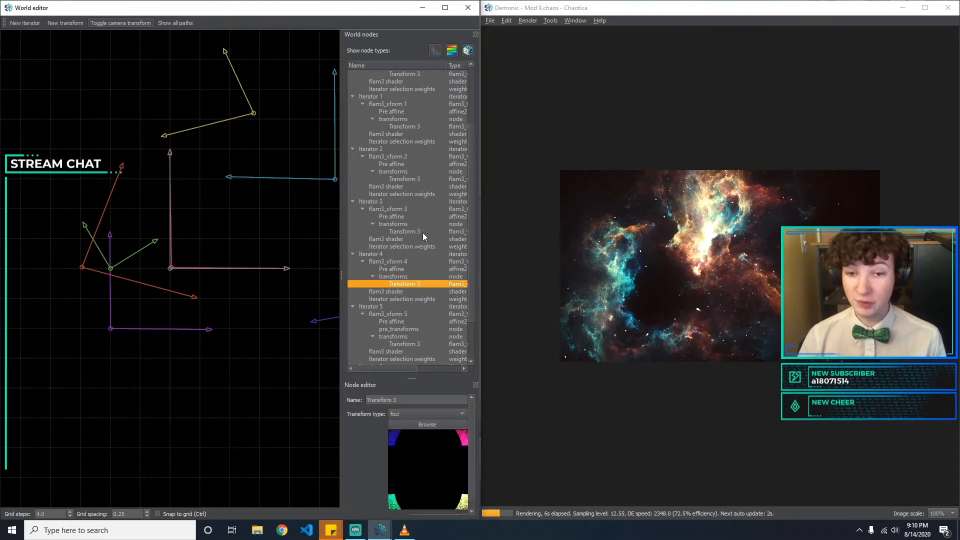
{"action": "left_click", "coordinate": [417, 231]}
{"action": "left_click", "coordinate": [421, 283]}
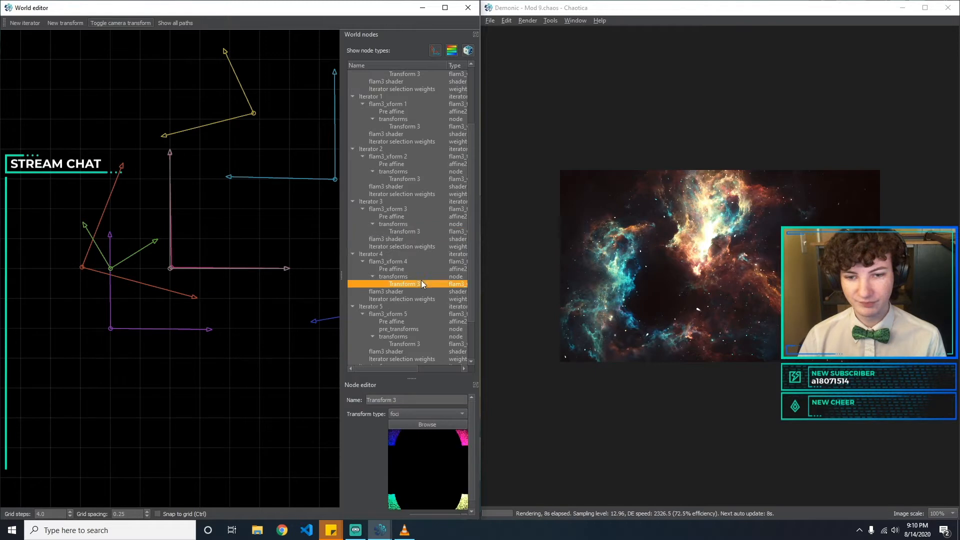
{"action": "left_click", "coordinate": [416, 179]}
{"action": "left_click", "coordinate": [407, 283]}
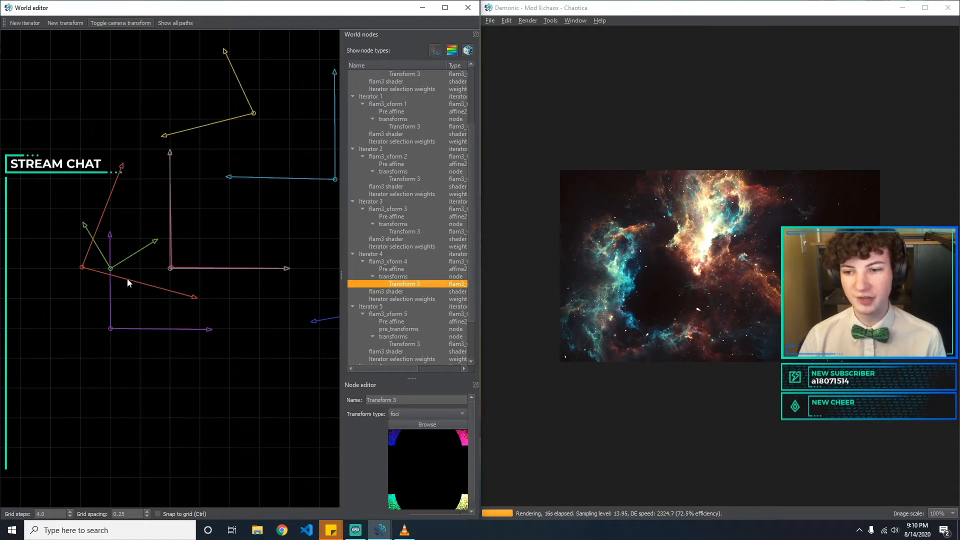
Move Iterator 3's pre affine to an offset of about x -0.56, y 0.20.
{"action": "left_click", "coordinate": [112, 269]}
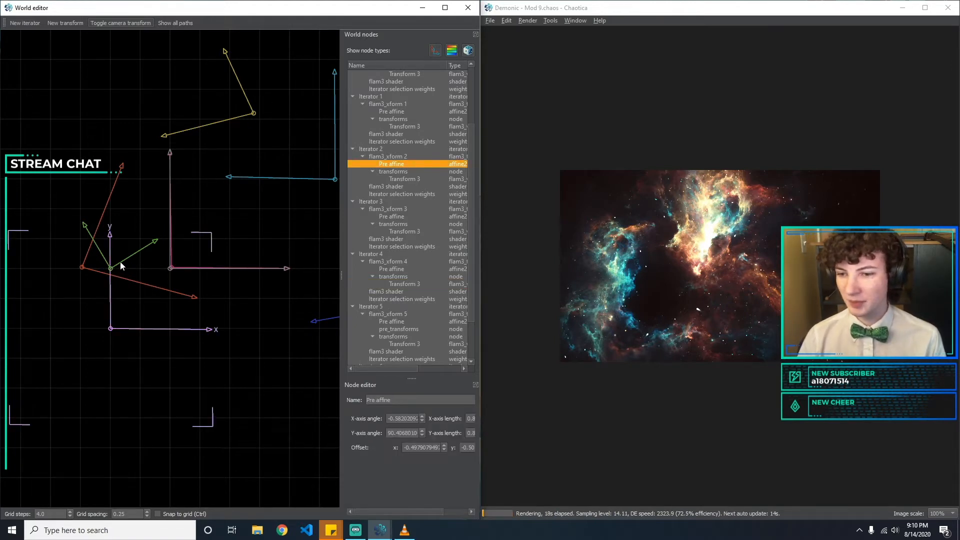
{"action": "left_click", "coordinate": [120, 262]}
{"action": "left_click_drag", "start_coordinate": [111, 269], "coordinate": [103, 245]}
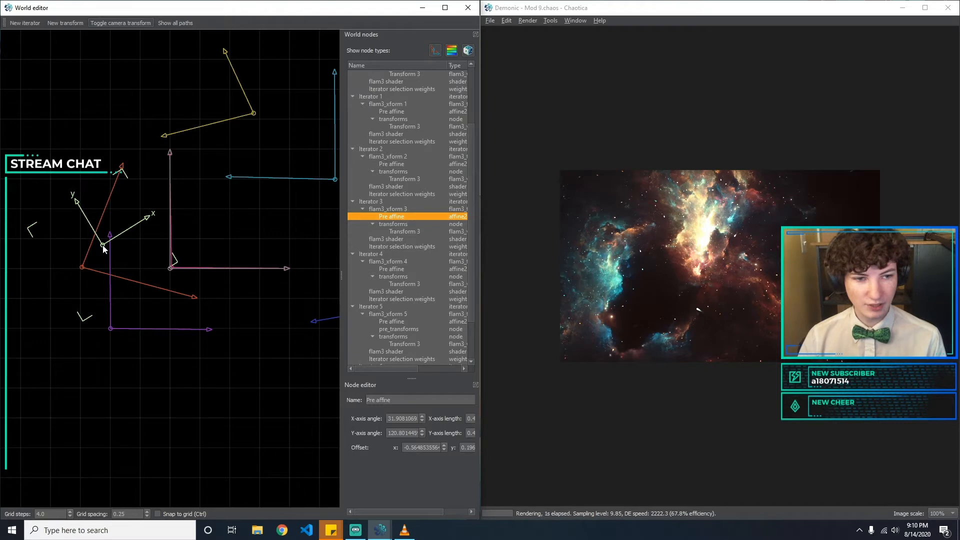
{"action": "left_click", "coordinate": [91, 371]}
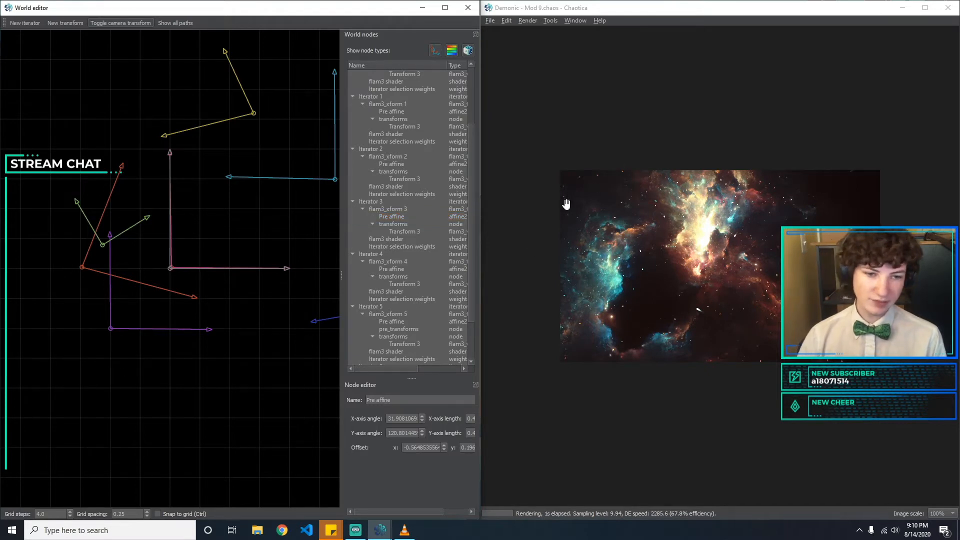
Shift the nebula slightly within the render frame and save the world as Demonic - Mod 10.chaos.
{"action": "mouse_move", "coordinate": [729, 276]}
{"action": "left_mouse_down"}
{"action": "mouse_move", "coordinate": [752, 278]}
{"action": "mouse_move", "coordinate": [720, 285]}
{"action": "left_mouse_up"}
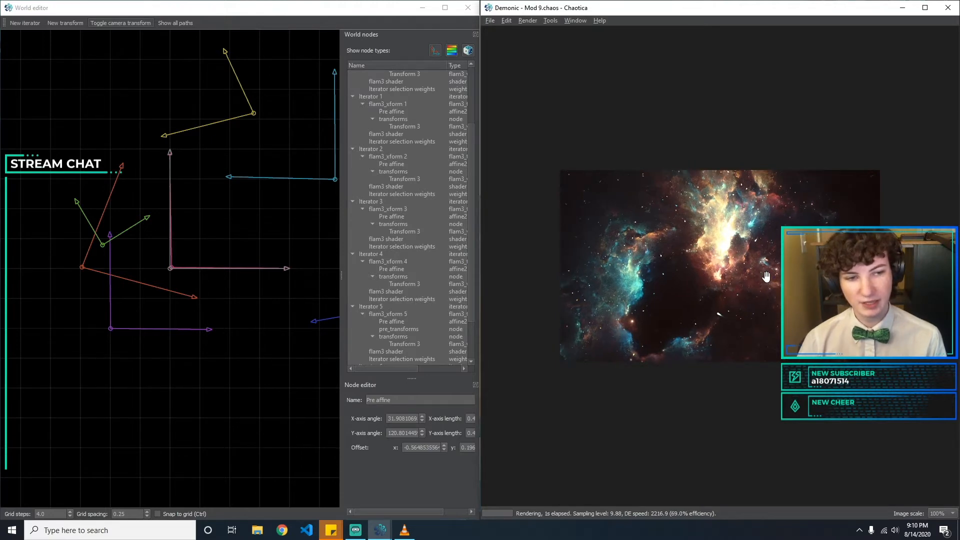
{"action": "left_click", "coordinate": [490, 20]}
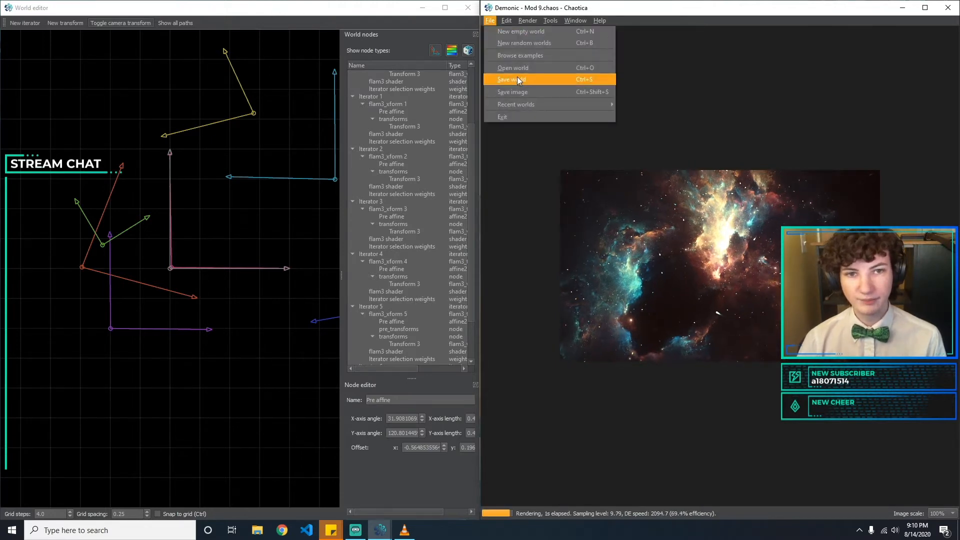
{"action": "left_click", "coordinate": [517, 76]}
{"action": "left_click", "coordinate": [593, 223]}
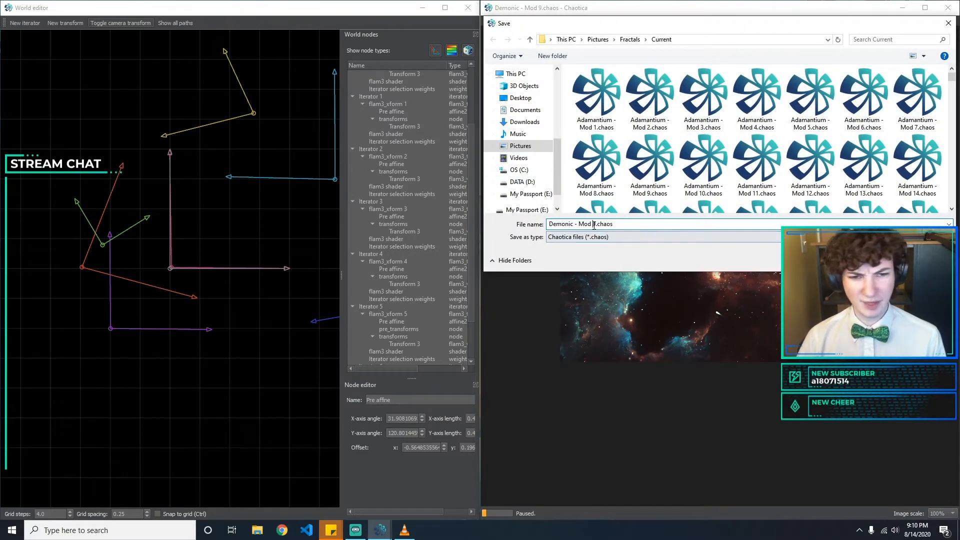
{"action": "type", "text": "10"}
{"action": "key", "text": "Return"}
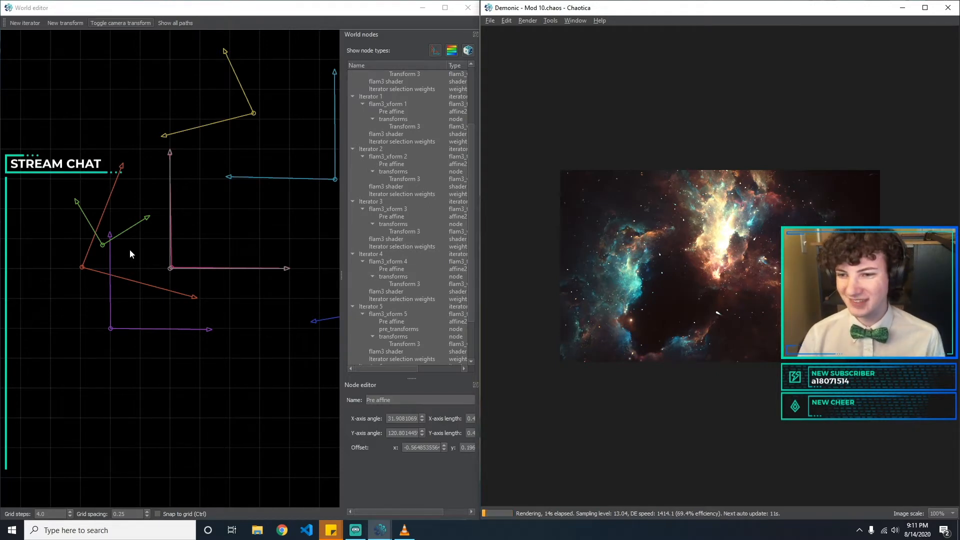
Reposition Iterator 3's pre affine to an offset of about x -0.51, y 0.22.
{"action": "left_click", "coordinate": [103, 245]}
{"action": "mouse_move", "coordinate": [104, 245]}
{"action": "left_mouse_down"}
{"action": "mouse_move", "coordinate": [103, 257]}
{"action": "mouse_move", "coordinate": [111, 250]}
{"action": "left_mouse_up"}
{"action": "left_click_drag", "start_coordinate": [112, 262], "coordinate": [93, 251]}
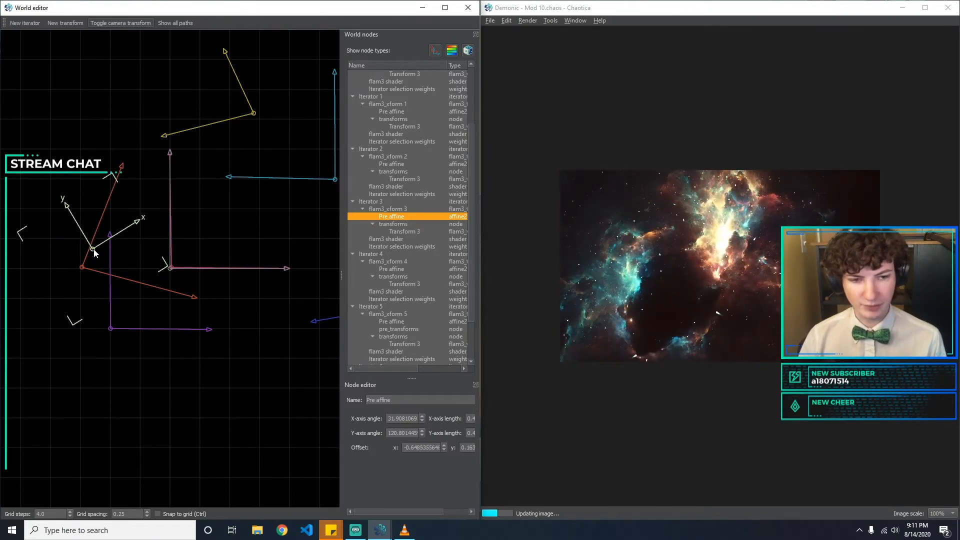
{"action": "mouse_move", "coordinate": [94, 253]}
{"action": "left_mouse_down"}
{"action": "mouse_move", "coordinate": [104, 239]}
{"action": "mouse_move", "coordinate": [96, 268]}
{"action": "mouse_move", "coordinate": [64, 259]}
{"action": "mouse_move", "coordinate": [122, 261]}
{"action": "mouse_move", "coordinate": [103, 265]}
{"action": "mouse_move", "coordinate": [117, 264]}
{"action": "mouse_move", "coordinate": [111, 246]}
{"action": "left_mouse_up"}
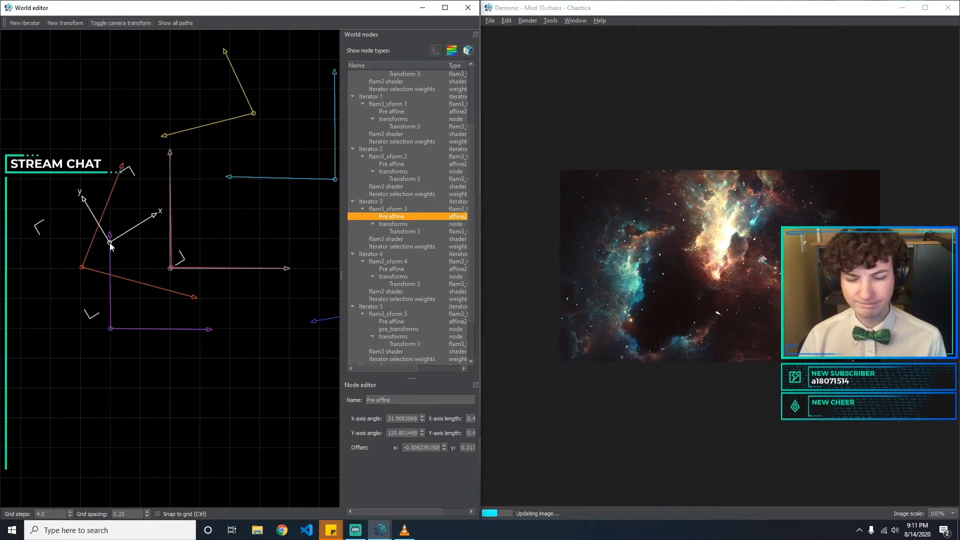
Try nudging Iterator 3's pre affine horizontally and vertically by single grid increments, returning it to its starting position.
{"action": "key", "text": "Right"}
{"action": "key", "text": "Left"}
{"action": "key", "text": "Left"}
{"action": "key", "text": "Right"}
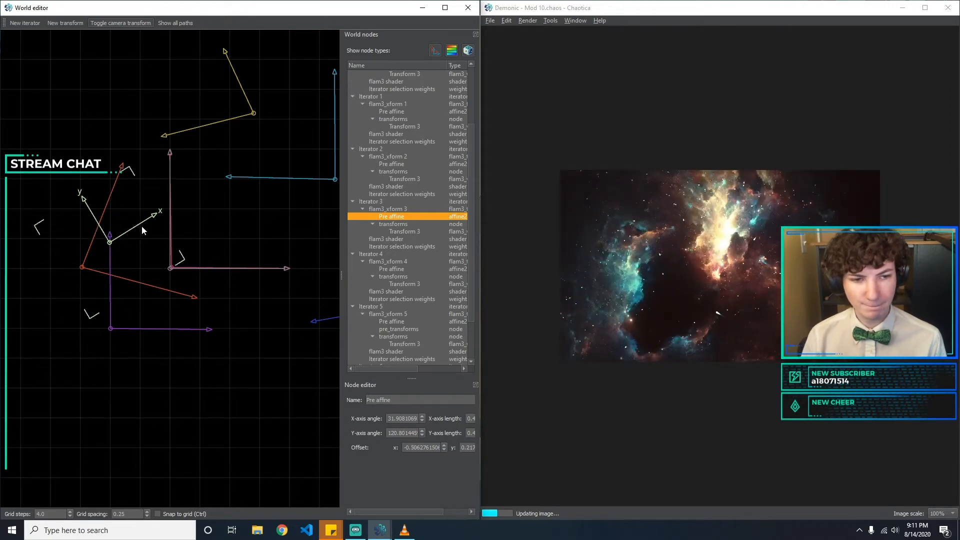
{"action": "key", "text": "Down"}
{"action": "key", "text": "Up"}
{"action": "key", "text": "Down"}
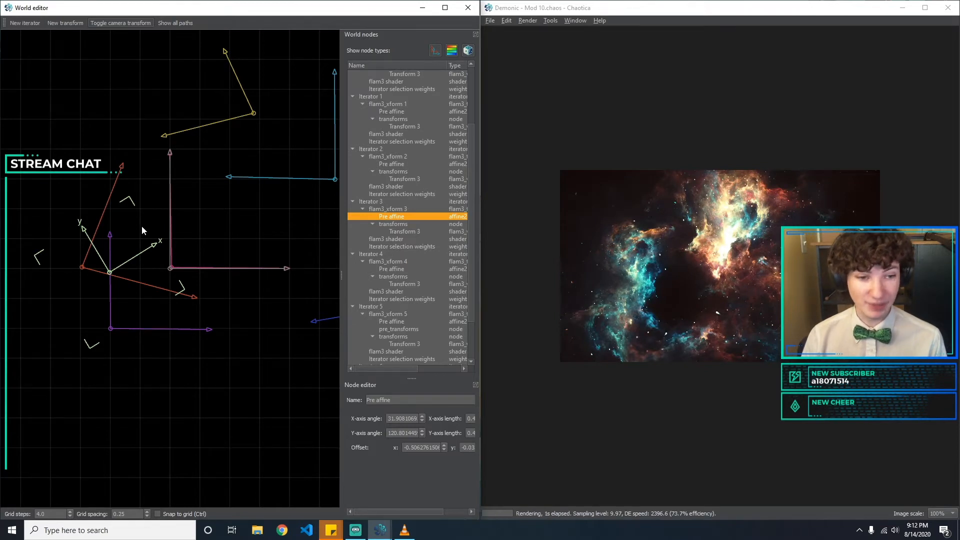
{"action": "key", "text": "Up"}
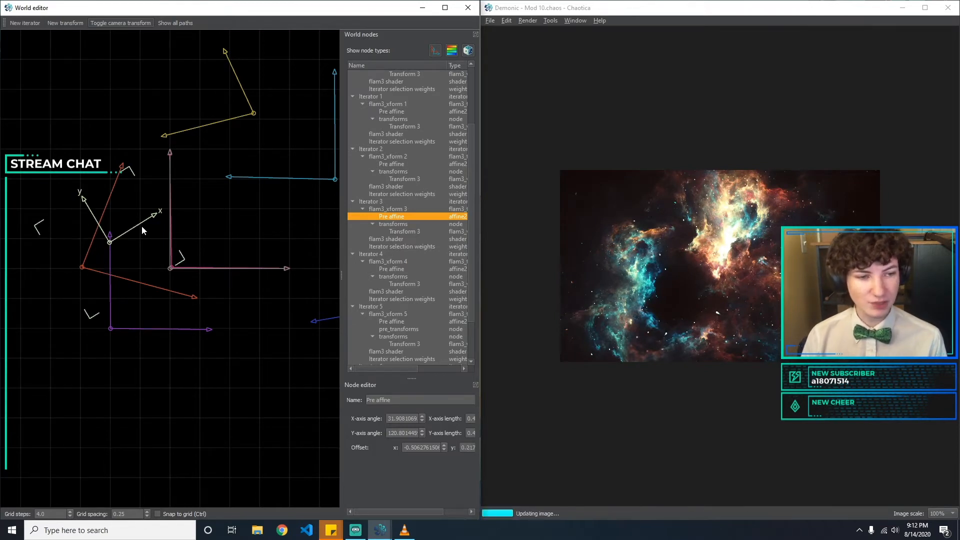
{"action": "left_click", "coordinate": [144, 206]}
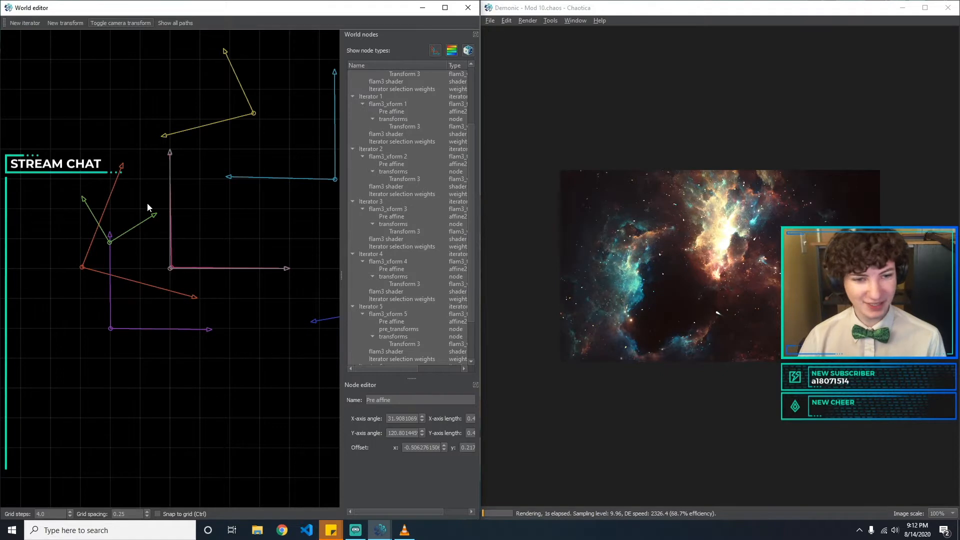
Reframe the nebula by rotating, zooming and panning the render camera, placing the bright core below the dark cavity.
{"action": "left_click", "coordinate": [715, 285]}
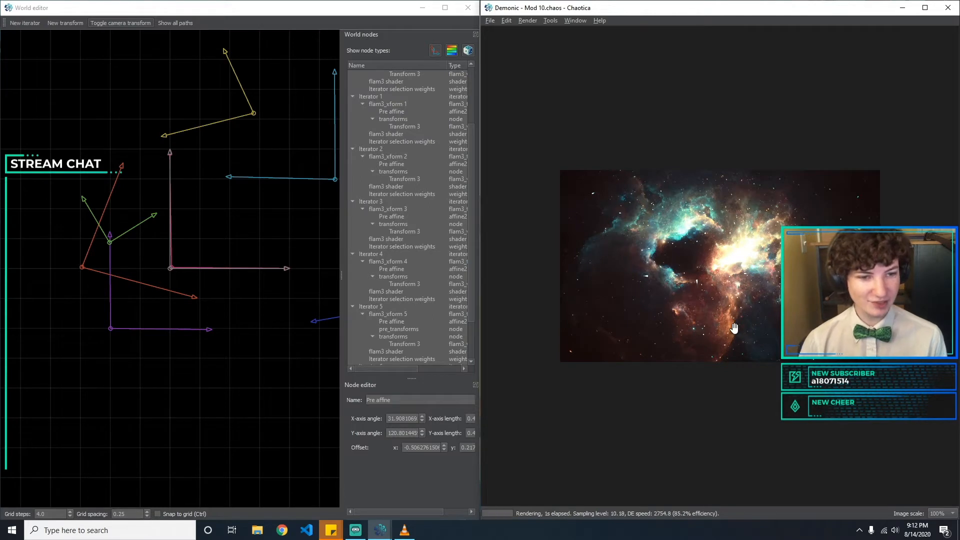
{"action": "left_click_drag", "start_coordinate": [745, 314], "coordinate": [746, 225]}
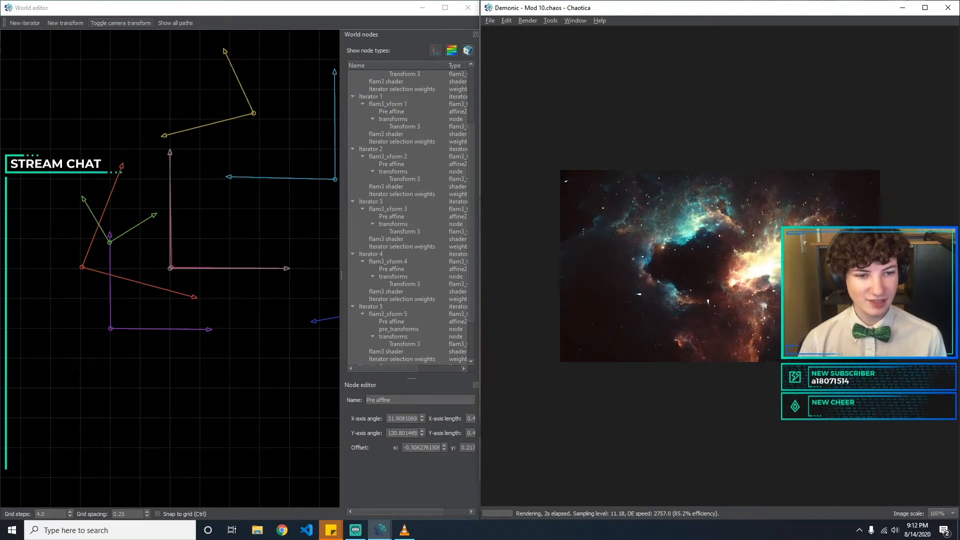
{"action": "left_click_drag", "start_coordinate": [758, 256], "coordinate": [765, 267]}
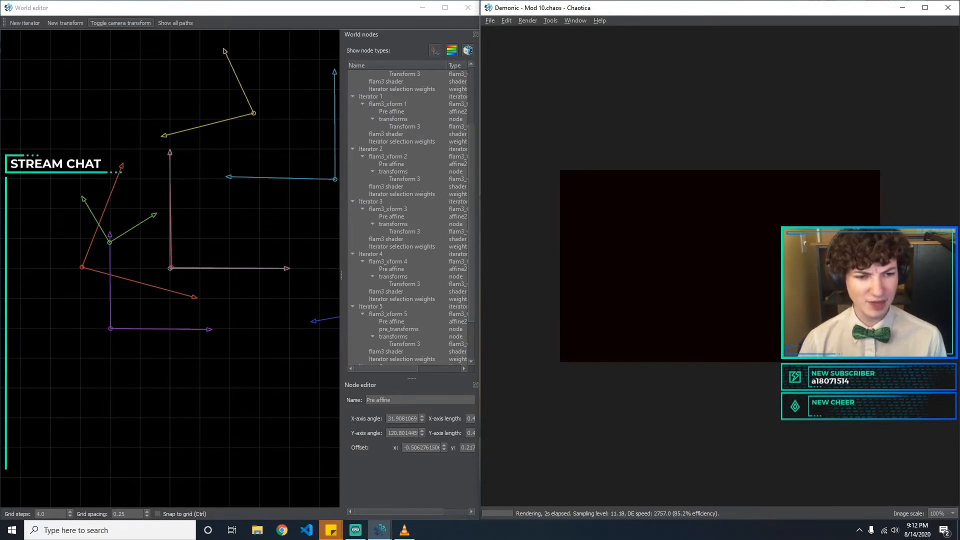
{"action": "scroll", "coordinate": [720, 266], "scroll_direction": "up", "scroll_amount": 1}
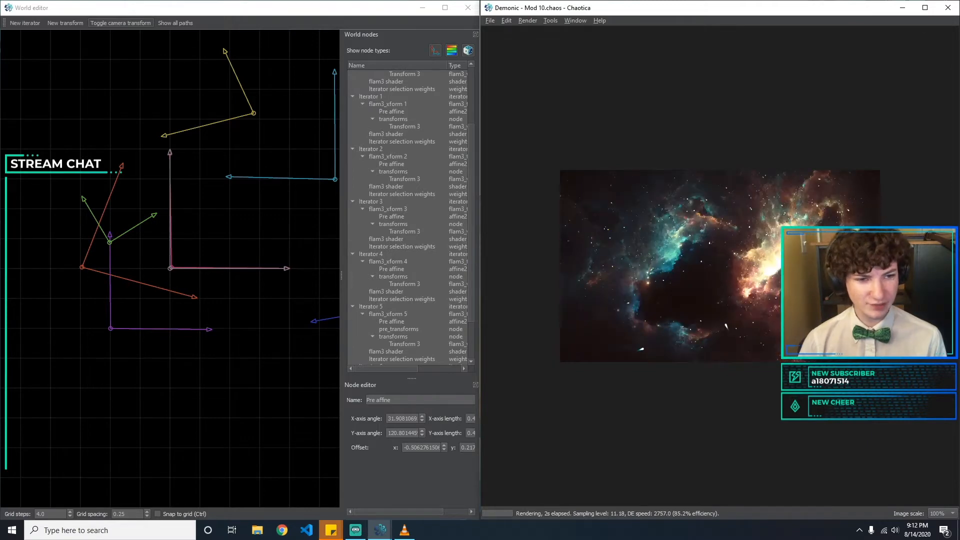
{"action": "scroll", "coordinate": [772, 273], "scroll_direction": "up", "scroll_amount": 1}
{"action": "left_click_drag", "start_coordinate": [773, 271], "coordinate": [770, 280]}
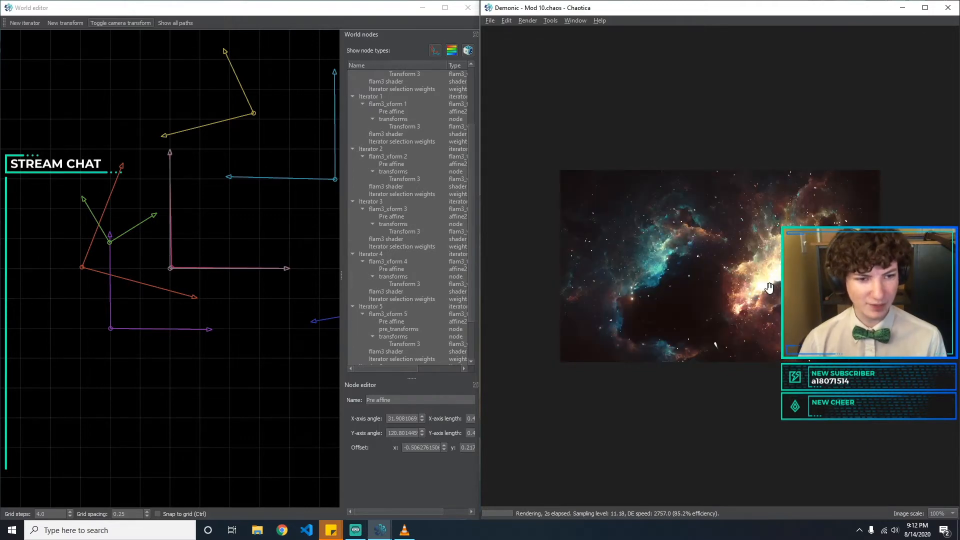
{"action": "scroll", "coordinate": [773, 288], "scroll_direction": "down", "scroll_amount": 2}
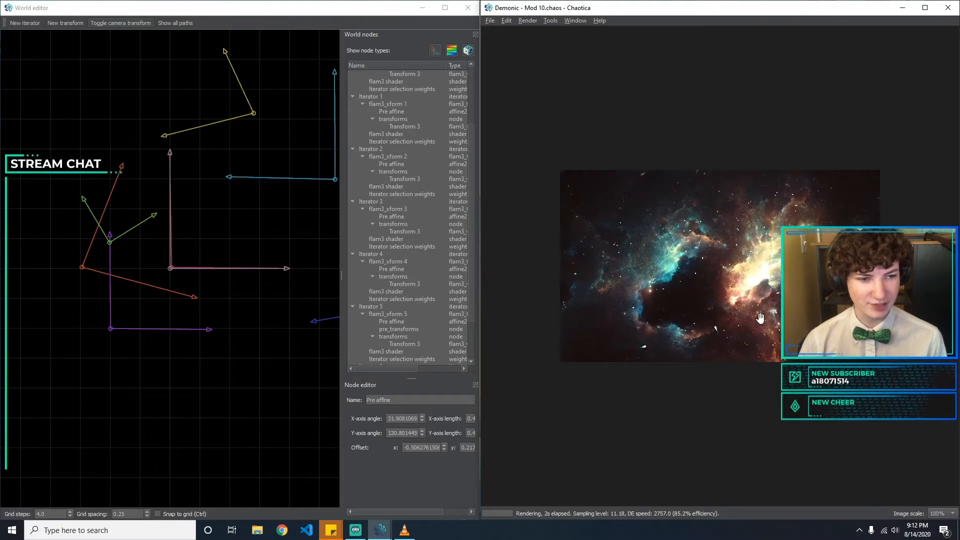
{"action": "left_click_drag", "start_coordinate": [778, 336], "coordinate": [765, 386]}
{"action": "scroll", "coordinate": [775, 301], "scroll_direction": "down", "scroll_amount": 3}
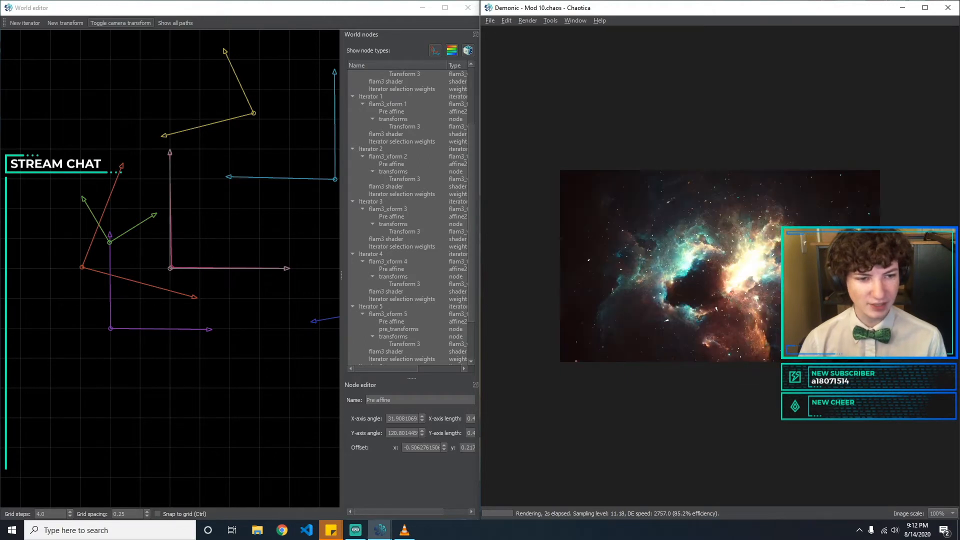
{"action": "left_click_drag", "start_coordinate": [705, 347], "coordinate": [634, 338]}
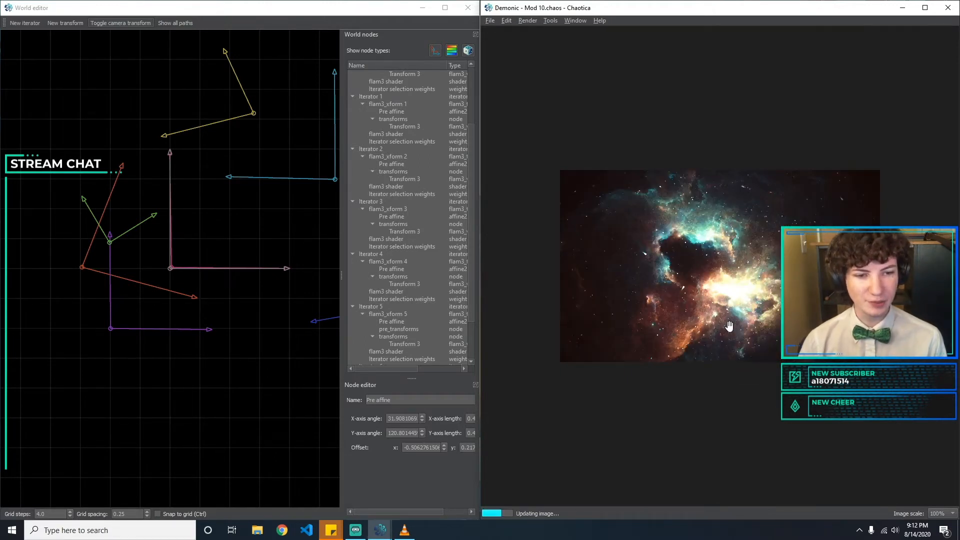
{"action": "left_click_drag", "start_coordinate": [754, 327], "coordinate": [628, 339]}
{"action": "mouse_move", "coordinate": [713, 306]}
{"action": "left_mouse_down"}
{"action": "mouse_move", "coordinate": [729, 316]}
{"action": "mouse_move", "coordinate": [688, 341]}
{"action": "mouse_move", "coordinate": [724, 320]}
{"action": "mouse_move", "coordinate": [721, 306]}
{"action": "mouse_move", "coordinate": [718, 332]}
{"action": "mouse_move", "coordinate": [719, 307]}
{"action": "mouse_move", "coordinate": [718, 318]}
{"action": "left_mouse_up"}
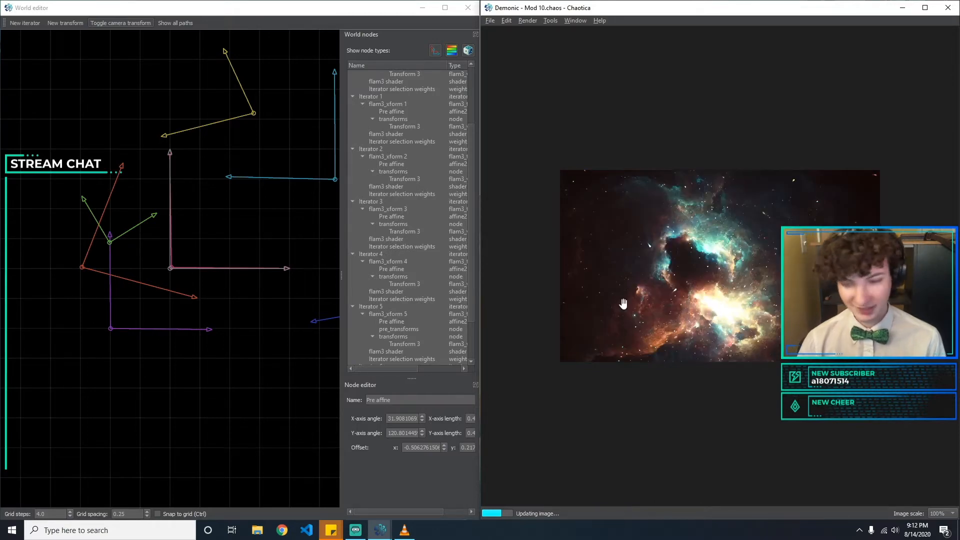
Examine the transform types and previews of the variations in Iterators 2, 3, 4 and 5.
{"action": "left_click", "coordinate": [492, 23]}
{"action": "left_click", "coordinate": [492, 23]}
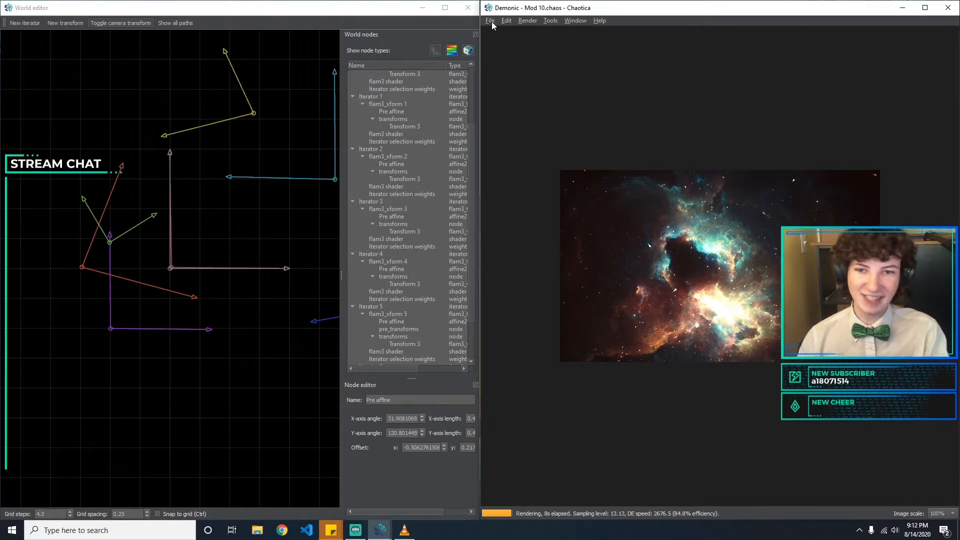
{"action": "left_click", "coordinate": [428, 178]}
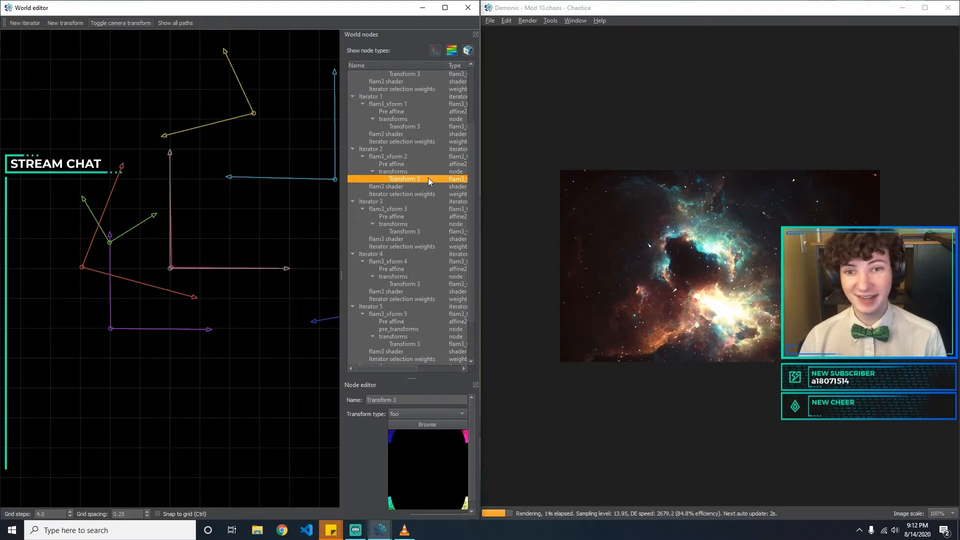
{"action": "scroll", "coordinate": [427, 190], "scroll_direction": "down", "scroll_amount": 1}
{"action": "left_click", "coordinate": [427, 208]}
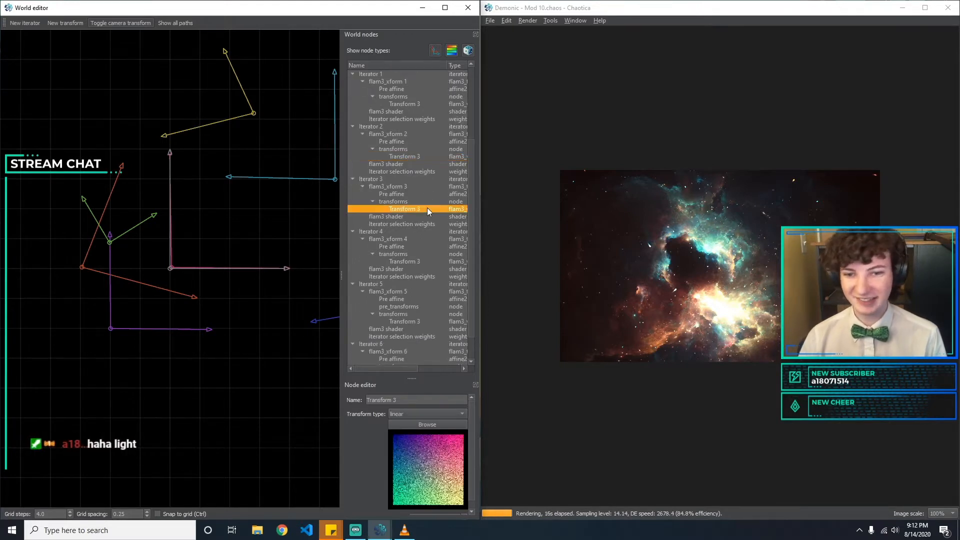
{"action": "scroll", "coordinate": [426, 210], "scroll_direction": "down", "scroll_amount": 1}
{"action": "left_click", "coordinate": [422, 237]}
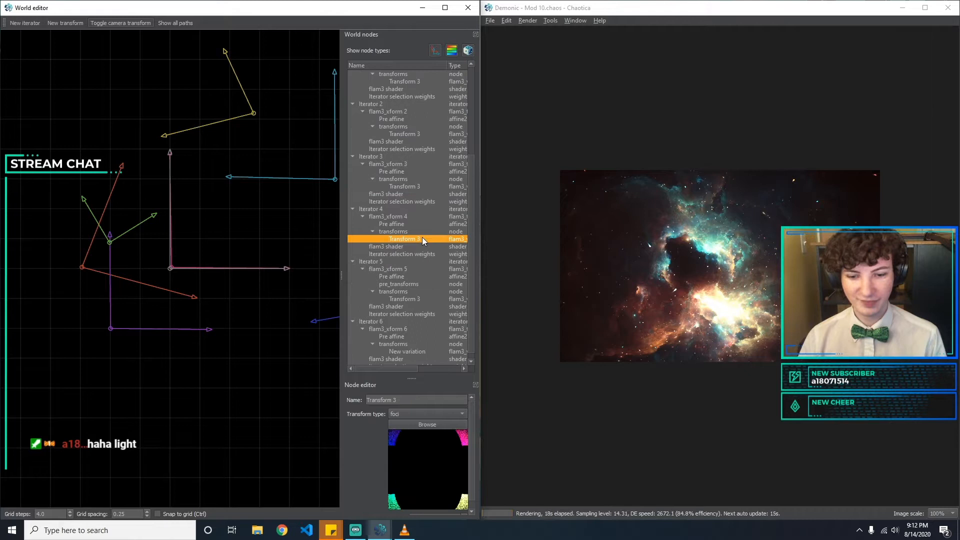
{"action": "scroll", "coordinate": [419, 242], "scroll_direction": "down", "scroll_amount": 1}
{"action": "left_click", "coordinate": [412, 290]}
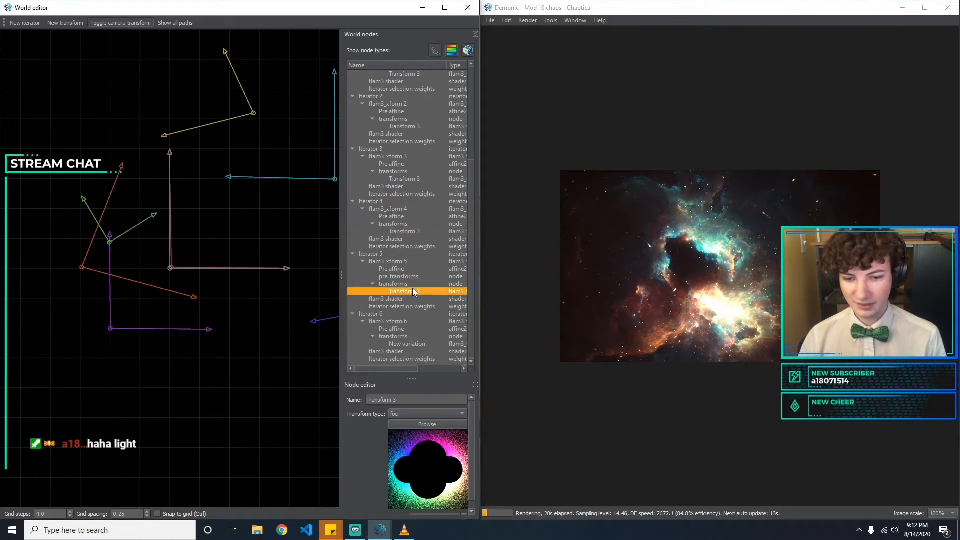
Try foci amounts of 0.8, 0.7, 0.6 and 0.5 on Iterator 4's transform, ending back at 0.9.
{"action": "left_click", "coordinate": [423, 232]}
{"action": "scroll", "coordinate": [473, 428], "scroll_direction": "down", "scroll_amount": 1}
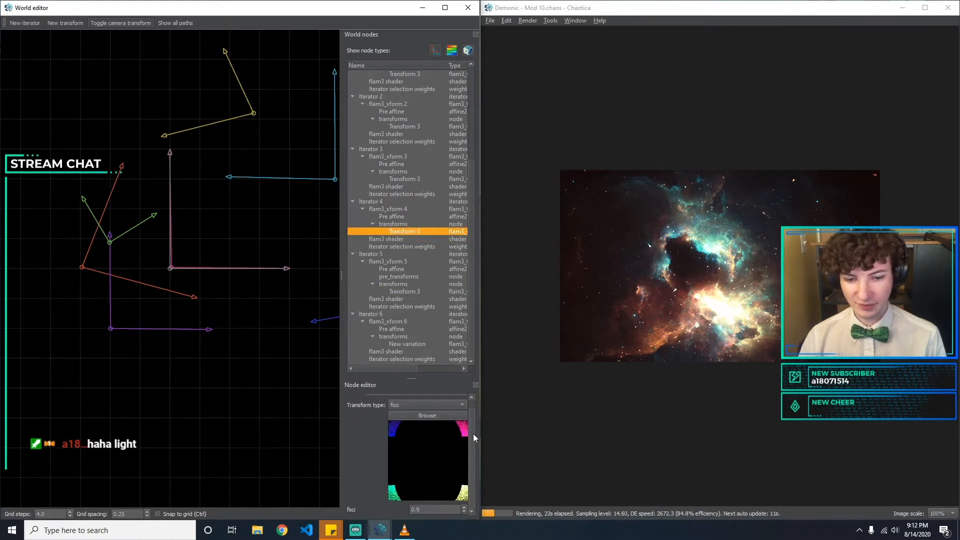
{"action": "left_click", "coordinate": [434, 508]}
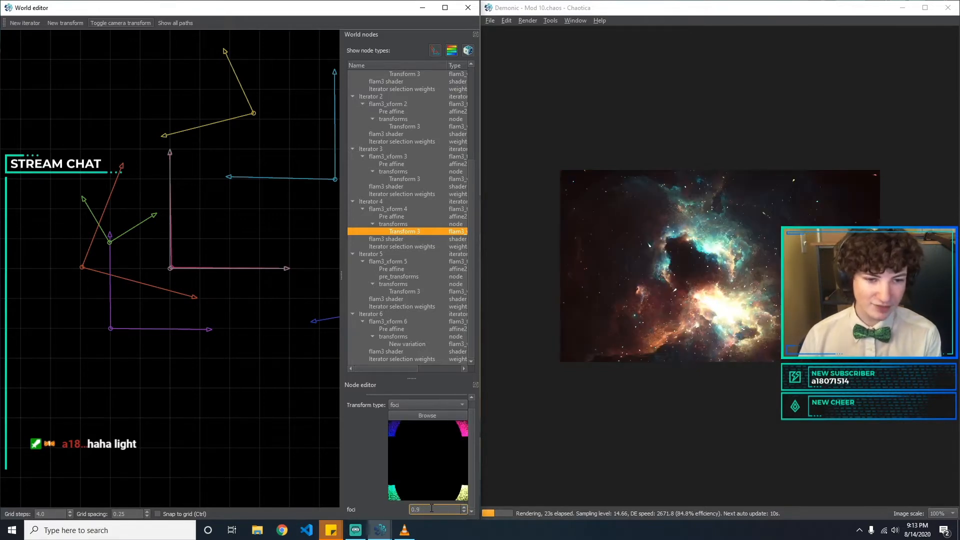
{"action": "scroll", "coordinate": [432, 508], "scroll_direction": "down", "scroll_amount": 1}
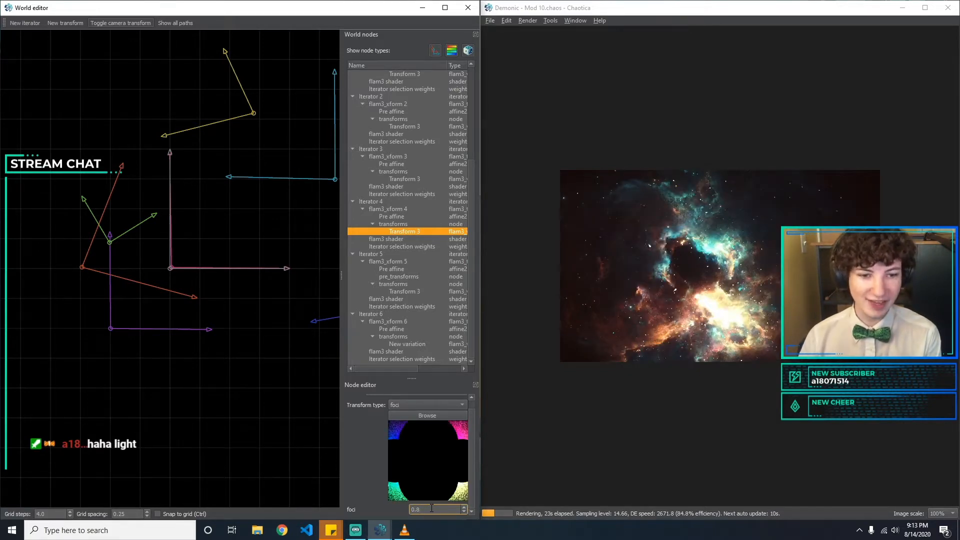
{"action": "scroll", "coordinate": [432, 508], "scroll_direction": "down", "scroll_amount": 3}
{"action": "scroll", "coordinate": [432, 508], "scroll_direction": "up", "scroll_amount": 2}
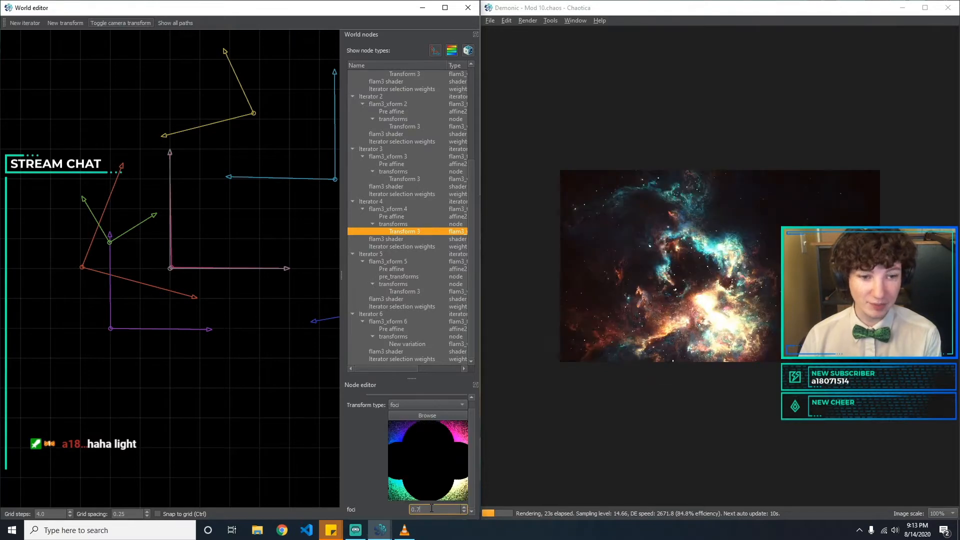
{"action": "key", "text": "BackSpace"}
{"action": "type", "text": "6"}
{"action": "key", "text": "BackSpace"}
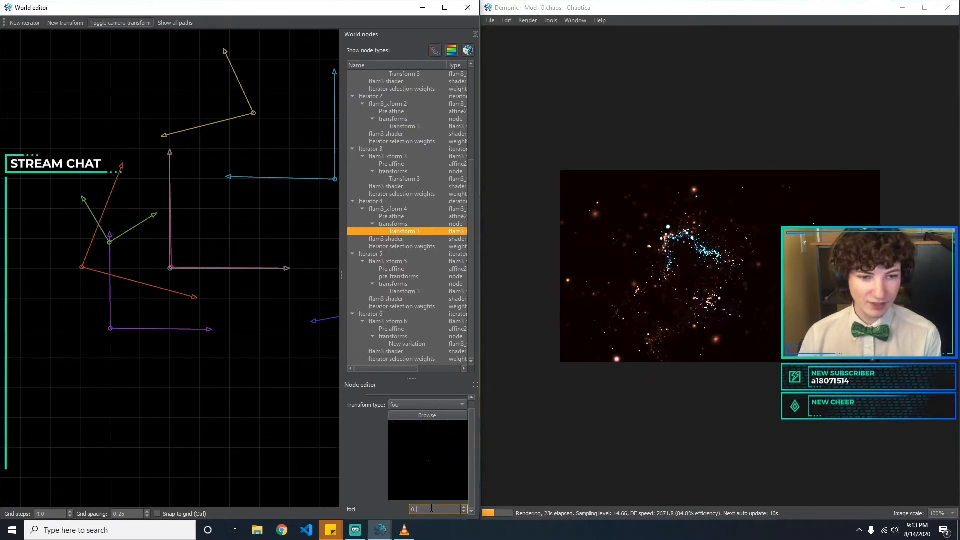
{"action": "type", "text": "5"}
{"action": "key", "text": "BackSpace"}
{"action": "type", "text": "8"}
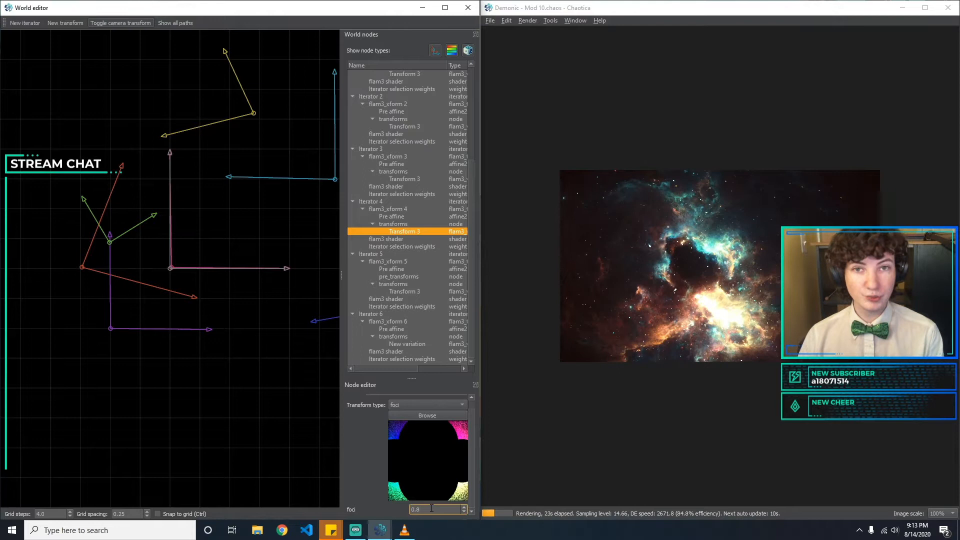
{"action": "key", "text": "BackSpace"}
{"action": "type", "text": "9"}
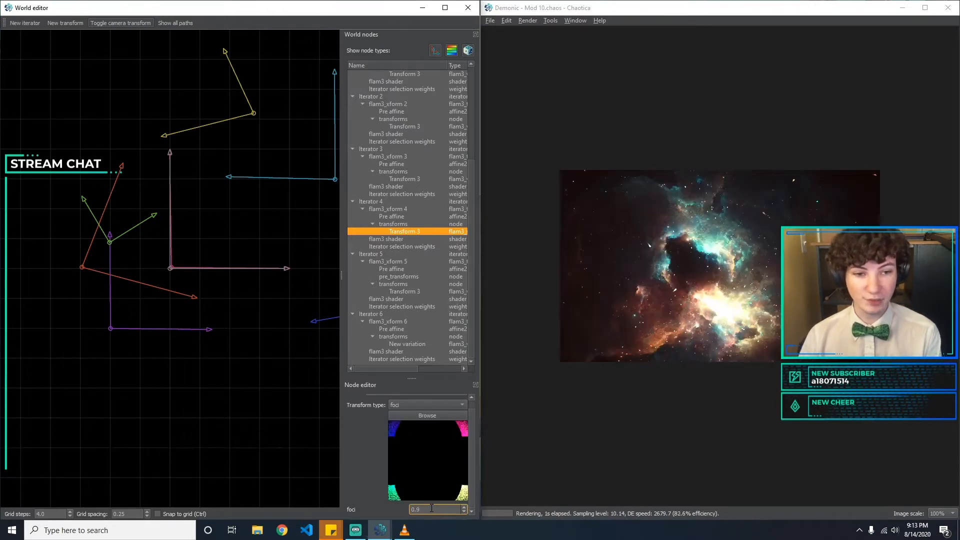
Try raising the foci amount of Iterator 4's transform to 1, 1.1 and 1.2, and restore it to 0.9.
{"action": "key", "text": "BackSpace"}
{"action": "key", "text": "BackSpace"}
{"action": "key", "text": "BackSpace"}
{"action": "type", "text": "1."}
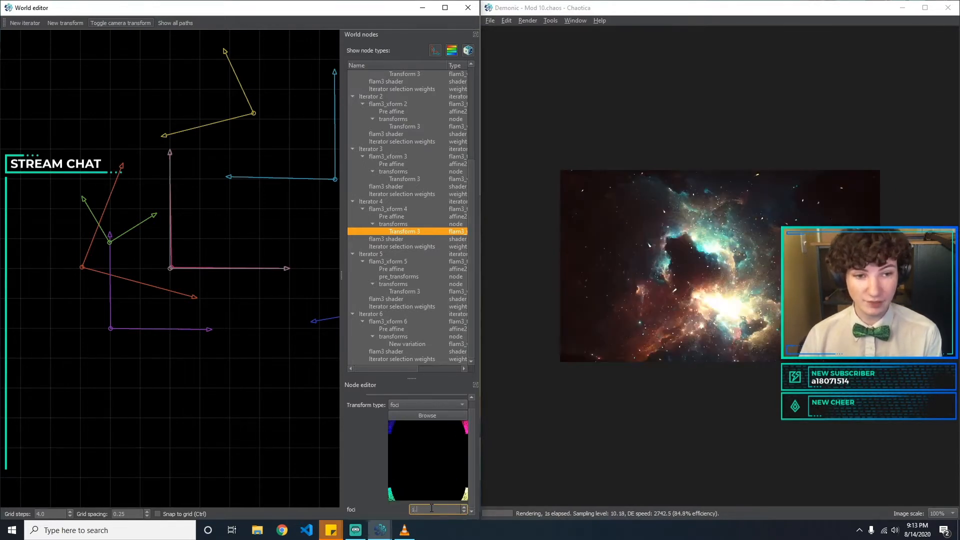
{"action": "type", "text": "1"}
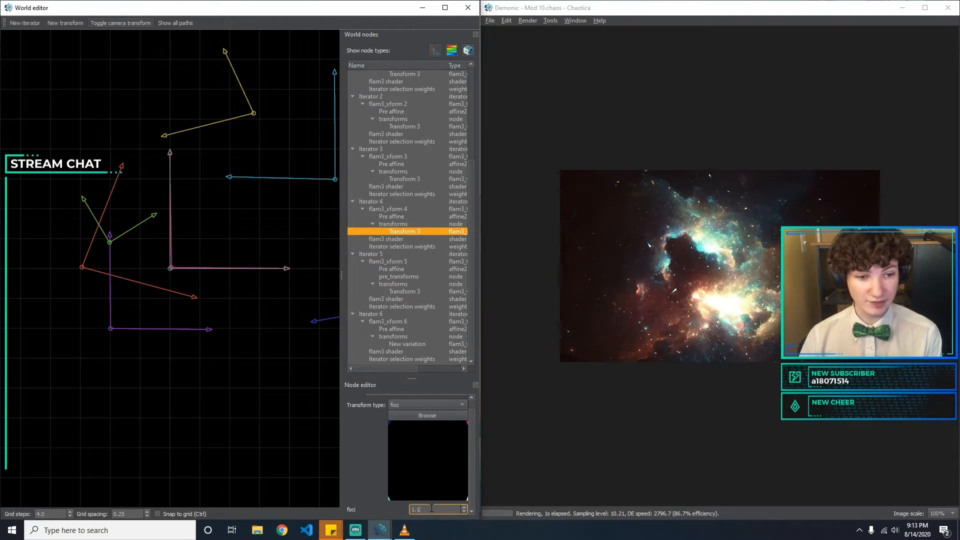
{"action": "key", "text": "BackSpace"}
{"action": "type", "text": "2"}
{"action": "key", "text": "BackSpace"}
{"action": "key", "text": "BackSpace"}
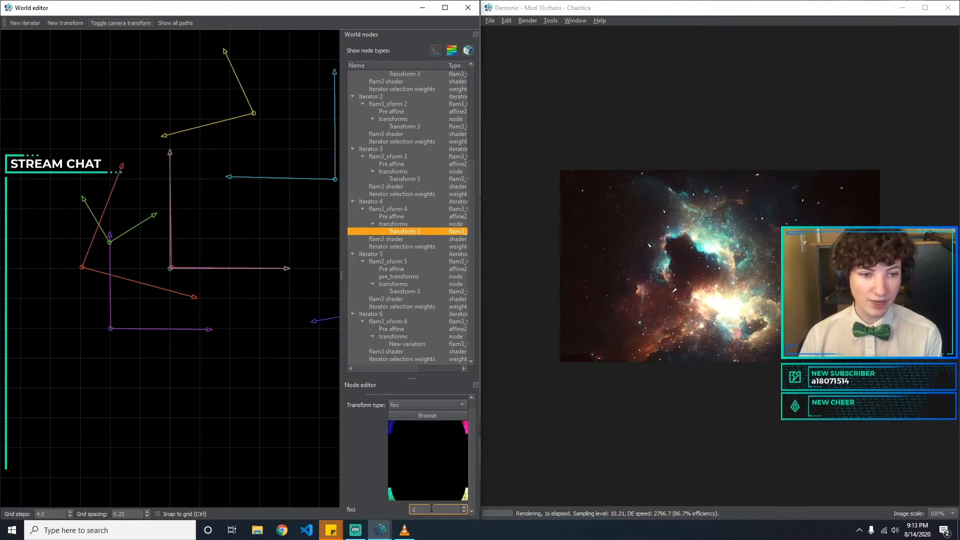
{"action": "type", "text": "0.9"}
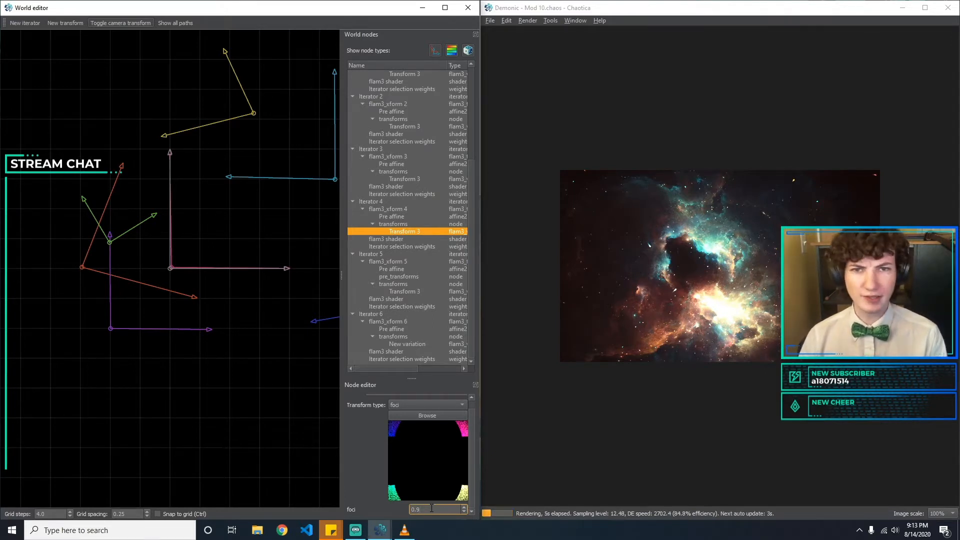
Try a linear amount of 0.9 on Iterator 3's transform and settle on 1.
{"action": "left_click", "coordinate": [438, 179]}
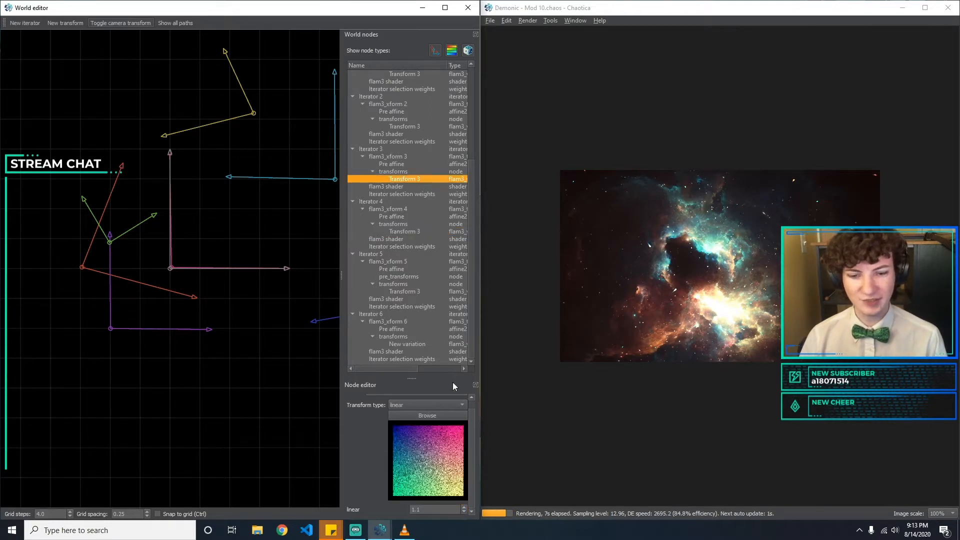
{"action": "left_click", "coordinate": [424, 510]}
{"action": "key", "text": "BackSpace"}
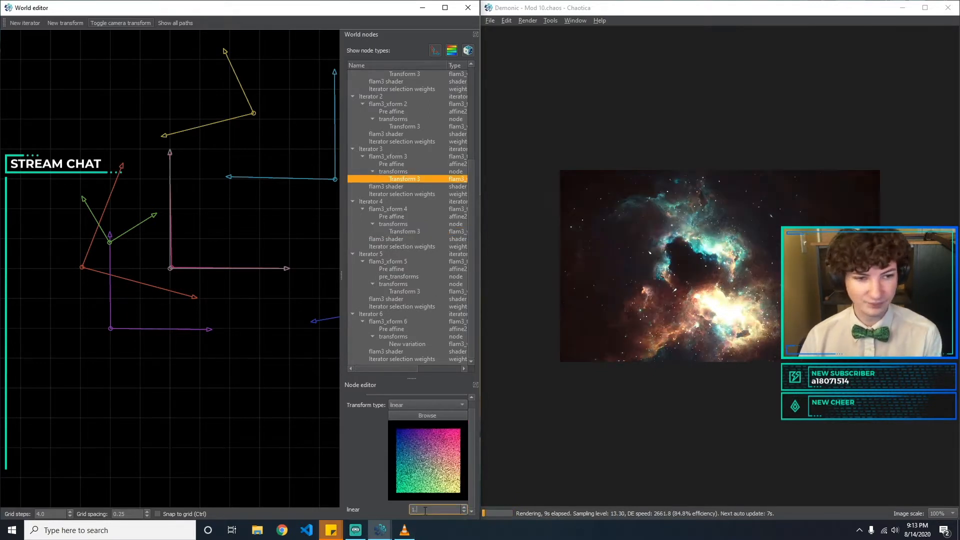
{"action": "key", "text": "BackSpace"}
{"action": "key", "text": "BackSpace"}
{"action": "type", "text": "0.9"}
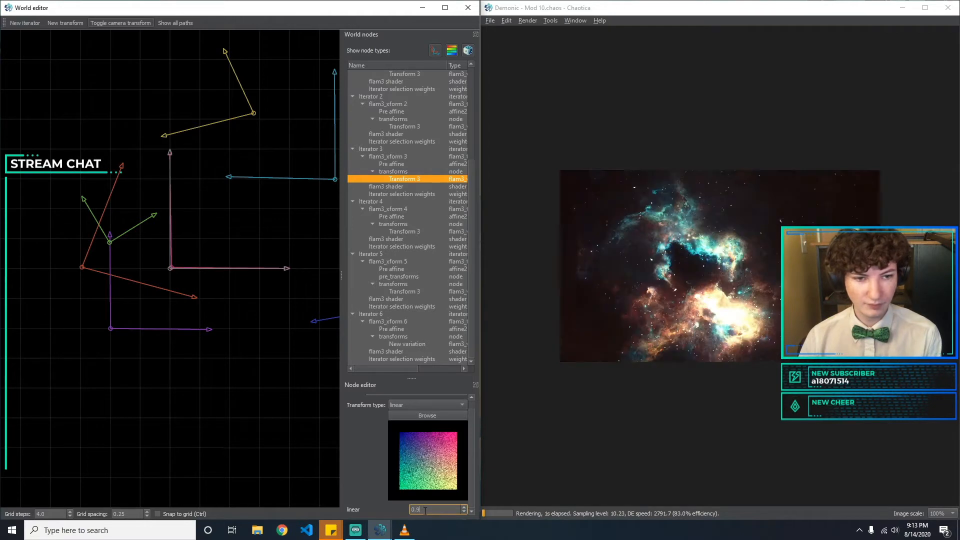
{"action": "key", "text": "BackSpace"}
{"action": "key", "text": "BackSpace"}
{"action": "key", "text": "BackSpace"}
{"action": "type", "text": "1"}
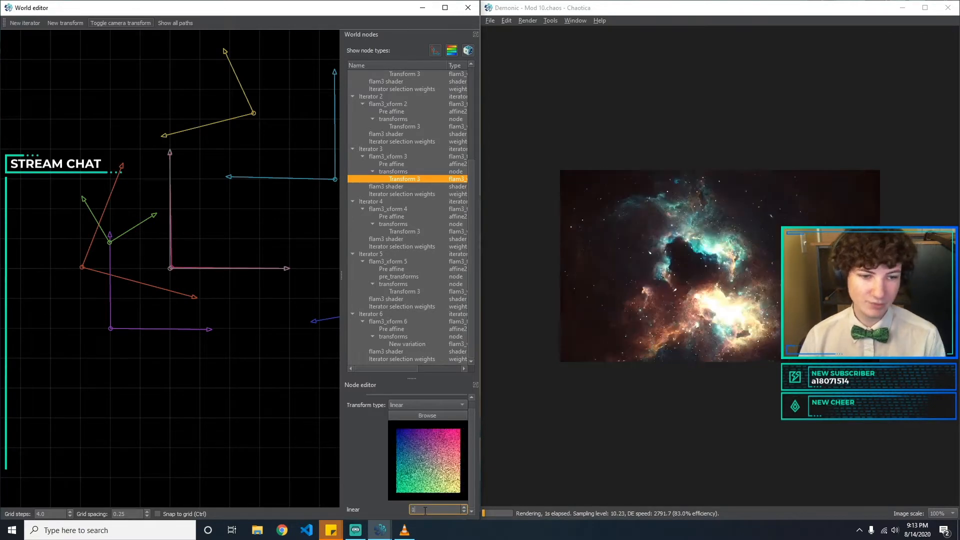
Try foci amounts of 1.5 and 0.9 on Iterator 2's transform.
{"action": "left_click", "coordinate": [423, 125]}
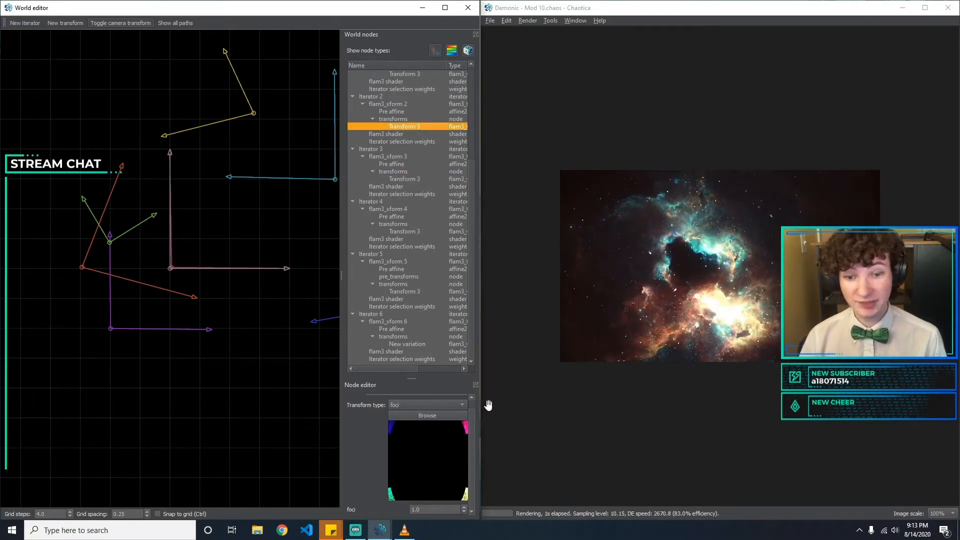
{"action": "left_click", "coordinate": [432, 507]}
{"action": "key", "text": "BackSpace"}
{"action": "type", "text": "5"}
{"action": "key", "text": "BackSpace"}
{"action": "key", "text": "BackSpace"}
{"action": "key", "text": "BackSpace"}
{"action": "type", "text": "0.9"}
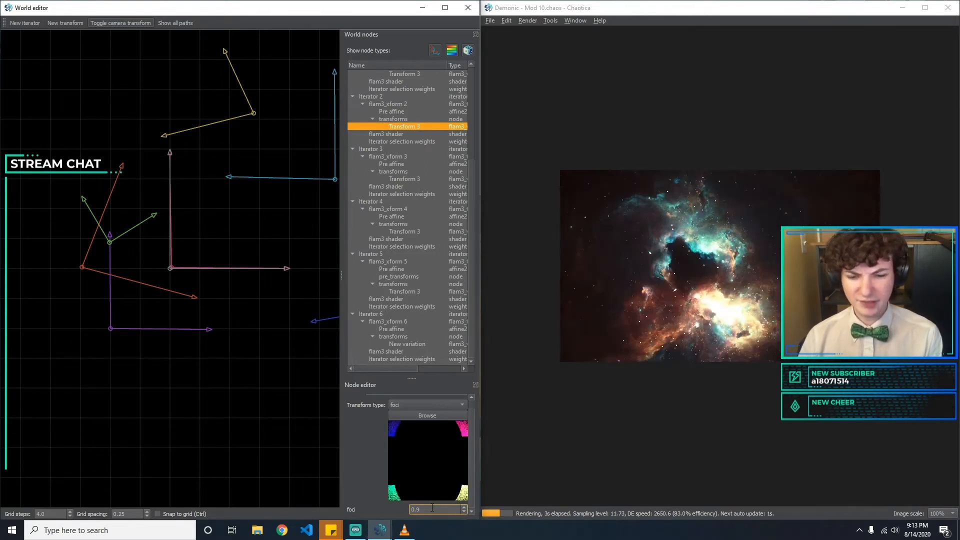
Try foci amounts of 0.8 and 0.5 on Iterator 2's transform, and restore it to 1.
{"action": "key", "text": "BackSpace"}
{"action": "type", "text": "8"}
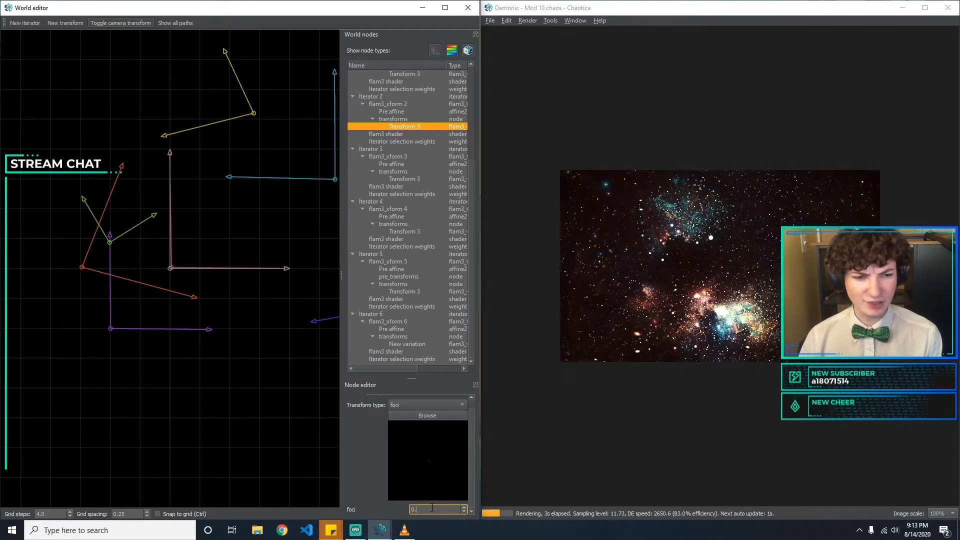
{"action": "key", "text": "BackSpace"}
{"action": "type", "text": "5"}
{"action": "key", "text": "BackSpace"}
{"action": "type", "text": "9"}
{"action": "key", "text": "BackSpace"}
{"action": "key", "text": "BackSpace"}
{"action": "key", "text": "BackSpace"}
{"action": "type", "text": "1"}
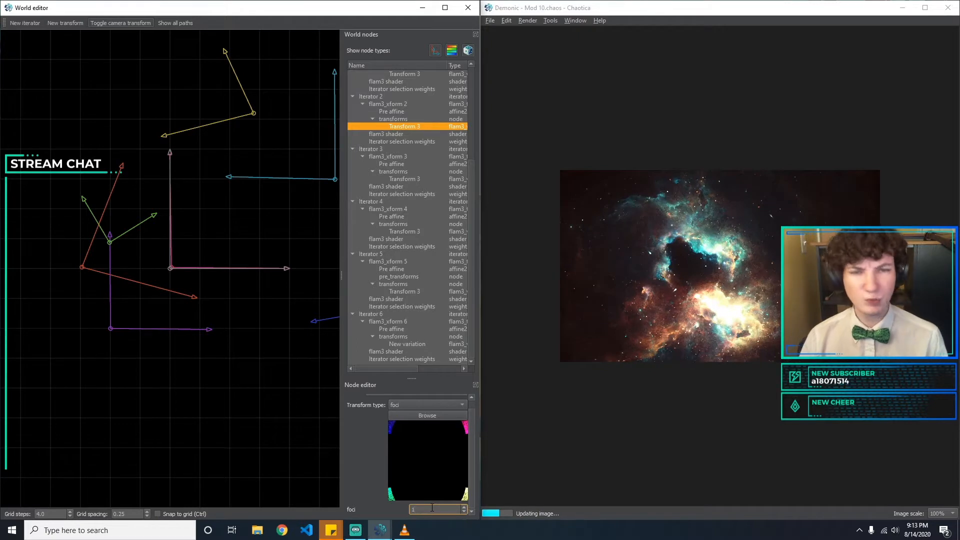
Try linear amounts of 1.5 and 0.5 on Iterator 1's transform.
{"action": "left_click", "coordinate": [431, 73]}
{"action": "scroll", "coordinate": [430, 89], "scroll_direction": "up", "scroll_amount": 1}
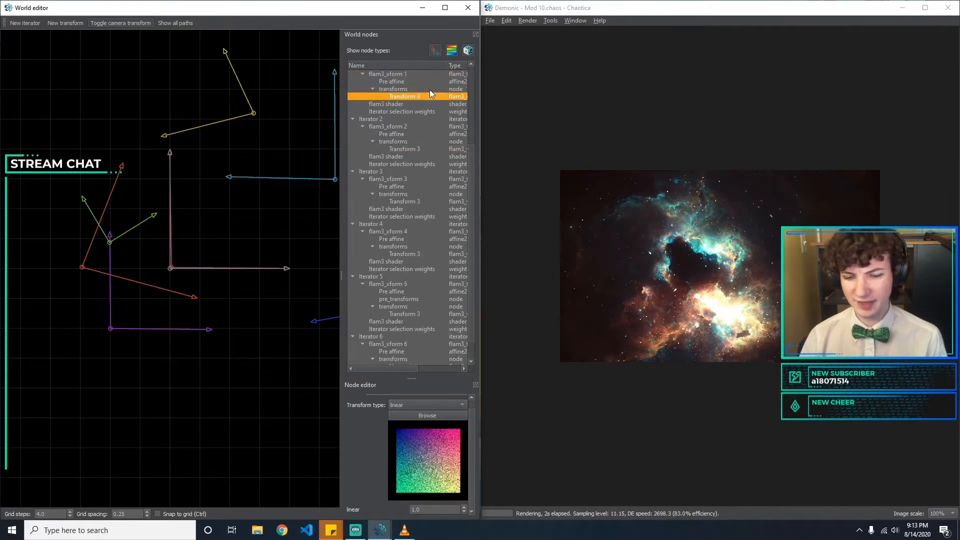
{"action": "left_click", "coordinate": [432, 509]}
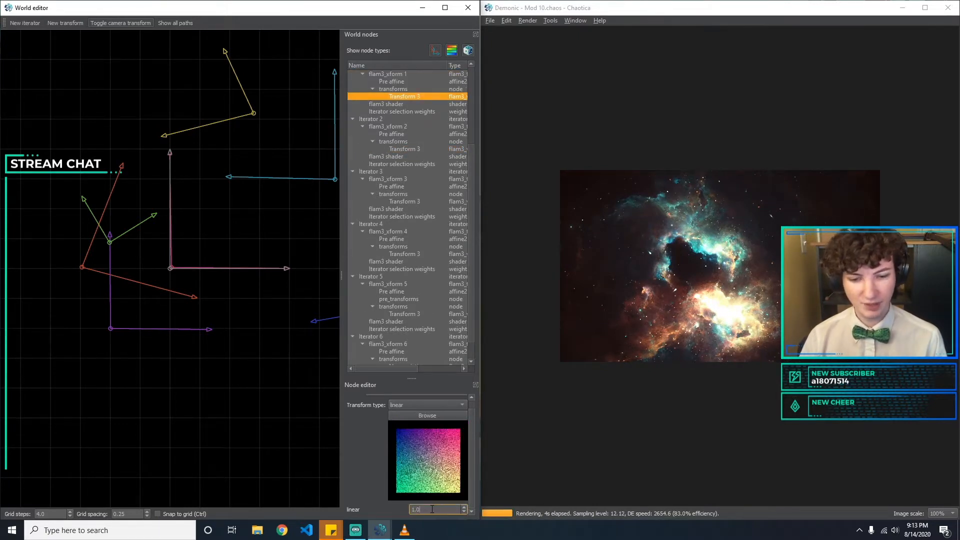
{"action": "key", "text": "BackSpace"}
{"action": "key", "text": "BackSpace"}
{"action": "key", "text": "BackSpace"}
{"action": "type", "text": "1.5"}
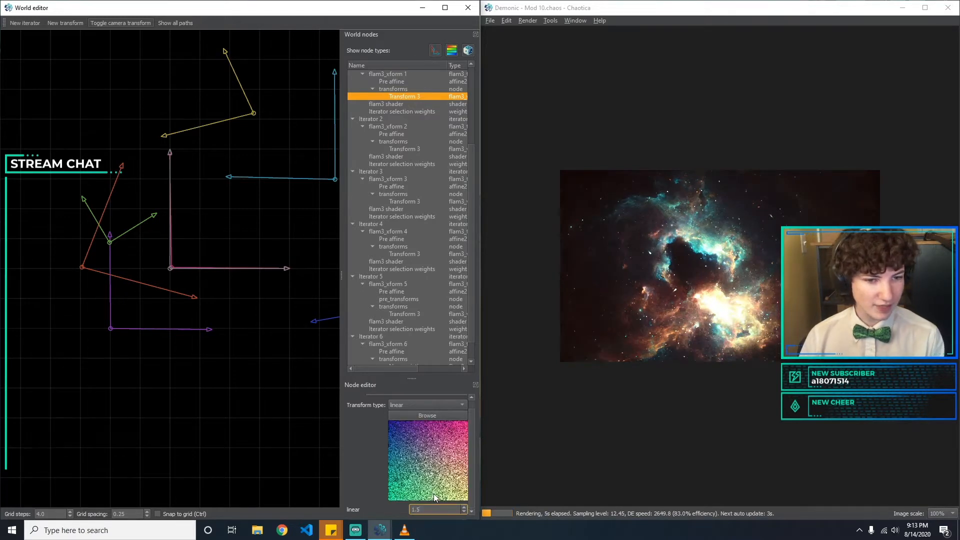
{"action": "key", "text": "BackSpace"}
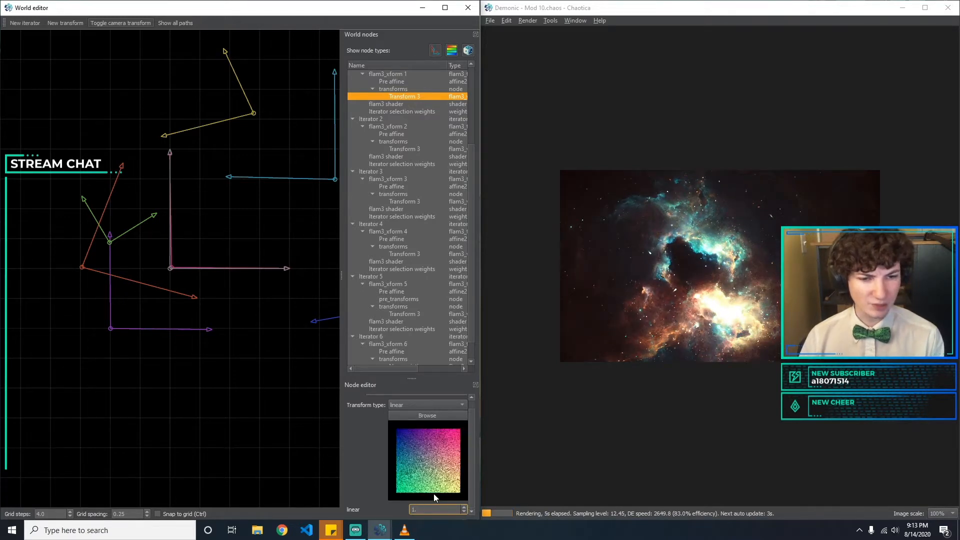
{"action": "key", "text": "BackSpace"}
{"action": "key", "text": "BackSpace"}
{"action": "type", "text": "0.5"}
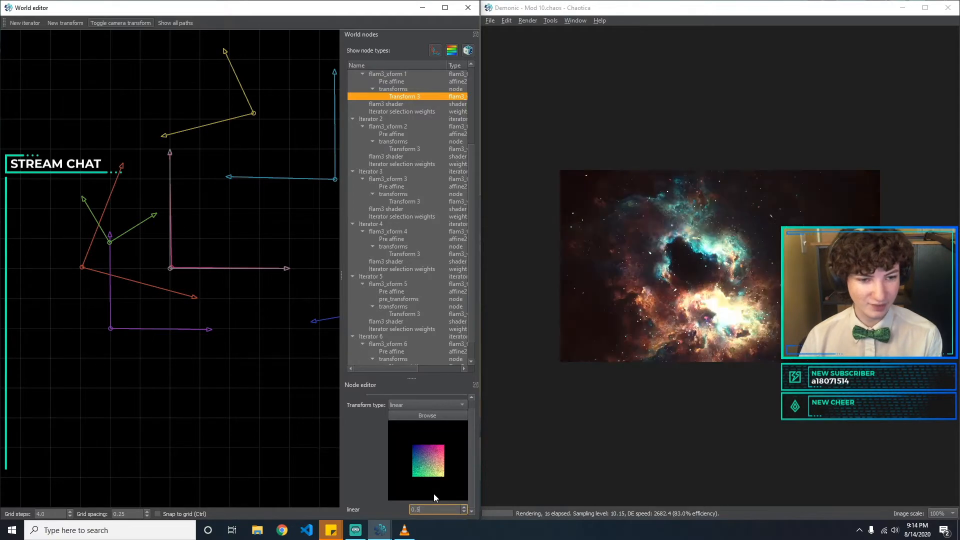
Try linear amounts of 0.4, 0.3, 0.2 and 0.6 on Iterator 1's transform, and restore it to 1.
{"action": "key", "text": "BackSpace"}
{"action": "type", "text": "4"}
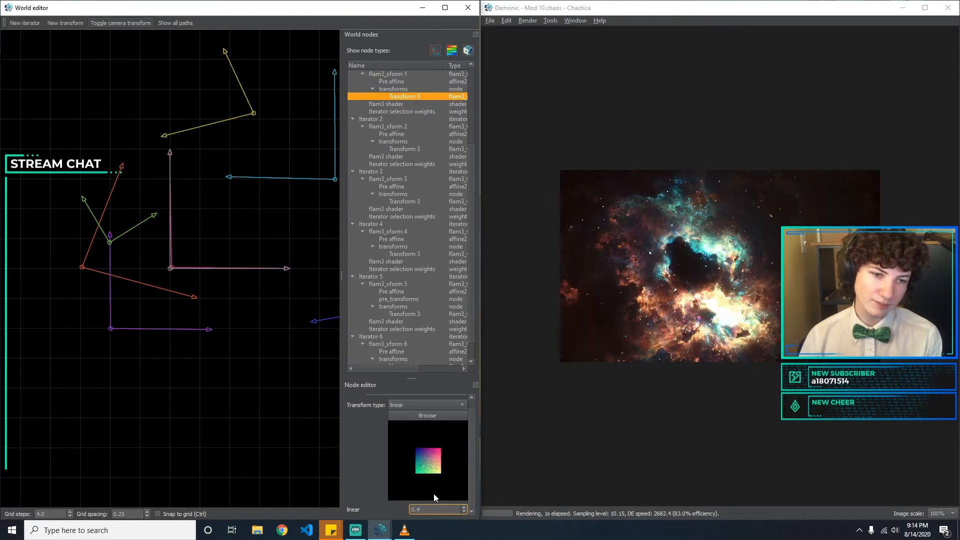
{"action": "key", "text": "BackSpace"}
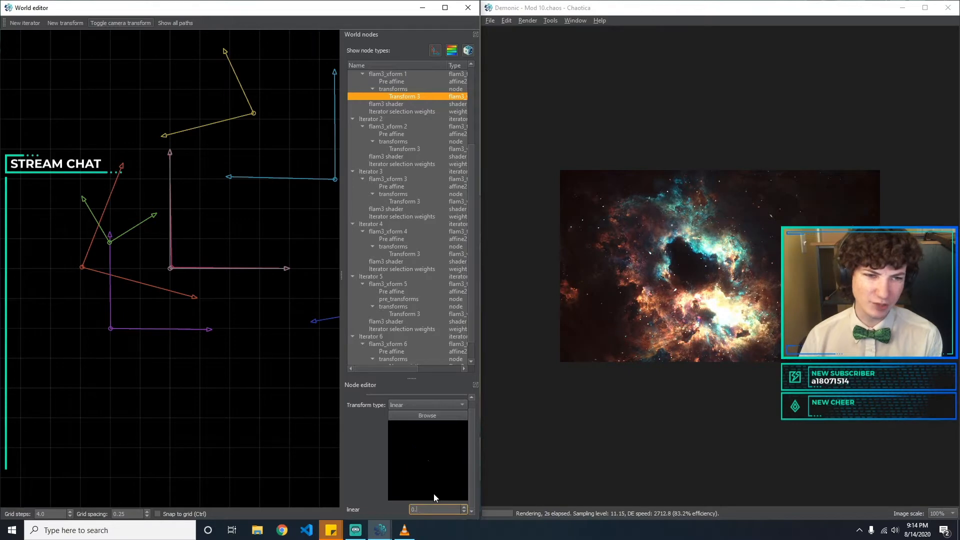
{"action": "type", "text": "3"}
{"action": "key", "text": "BackSpace"}
{"action": "type", "text": "2"}
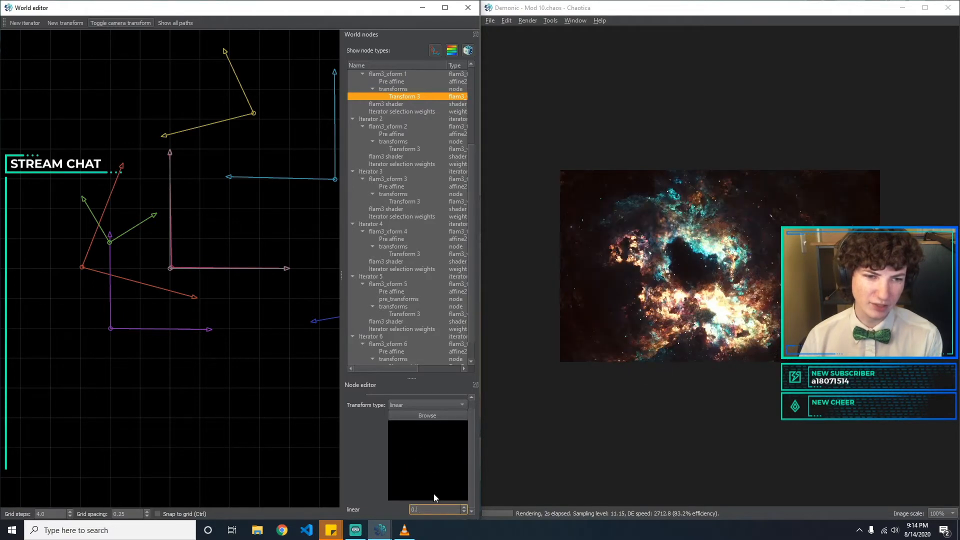
{"action": "key", "text": "BackSpace"}
{"action": "type", "text": "6"}
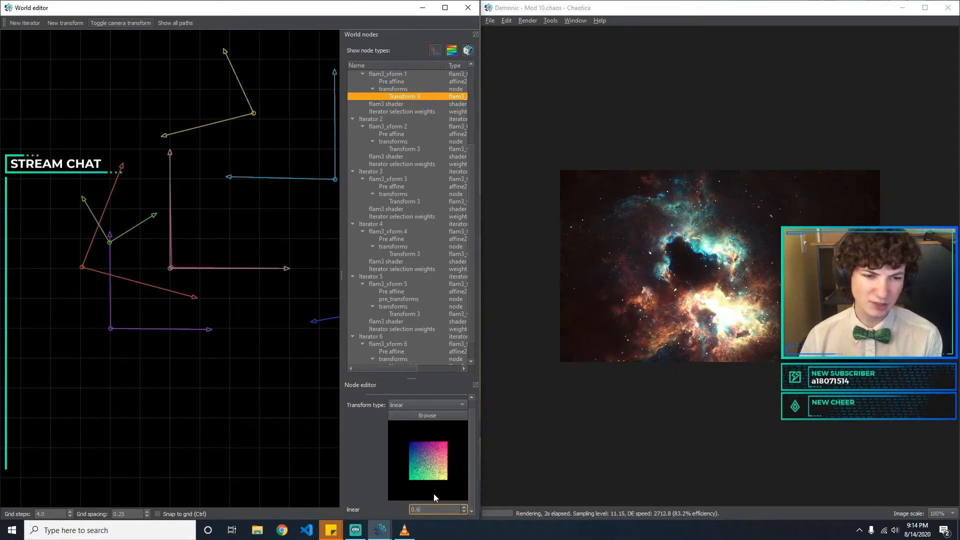
{"action": "key", "text": "BackSpace"}
{"action": "key", "text": "BackSpace"}
{"action": "key", "text": "BackSpace"}
{"action": "type", "text": "1"}
{"action": "left_click", "coordinate": [799, 361]}
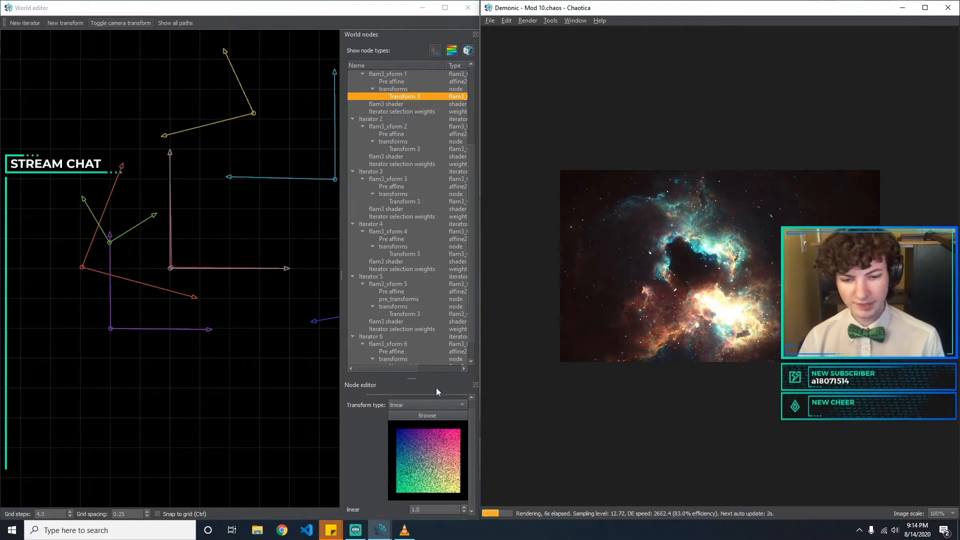
{"action": "left_click", "coordinate": [444, 405]}
{"action": "type", "text": "no"}
{"action": "key", "text": "Escape"}
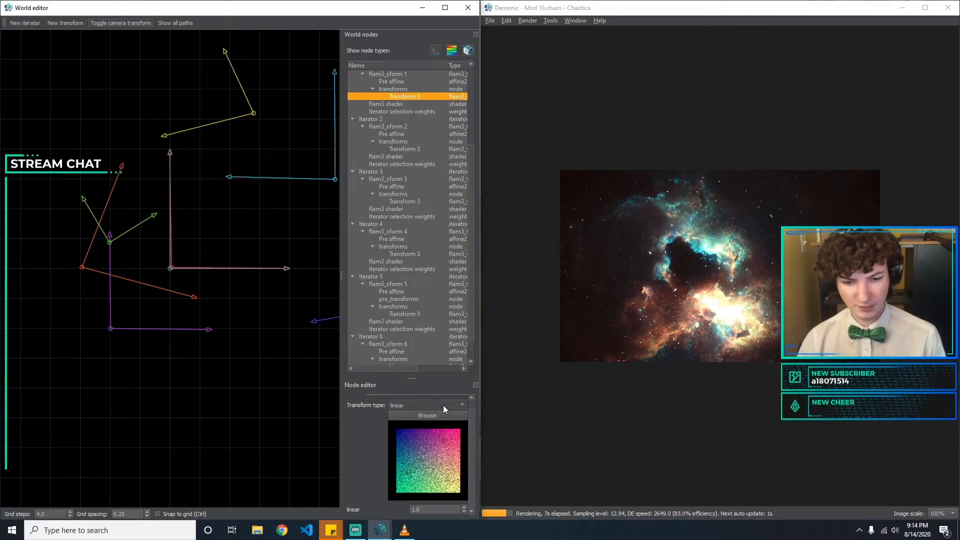
Change Iterator 1's transform type to mobius, try an Im_A of 0.5, and settle on -0.5.
{"action": "left_click_drag", "start_coordinate": [475, 420], "coordinate": [472, 454]}
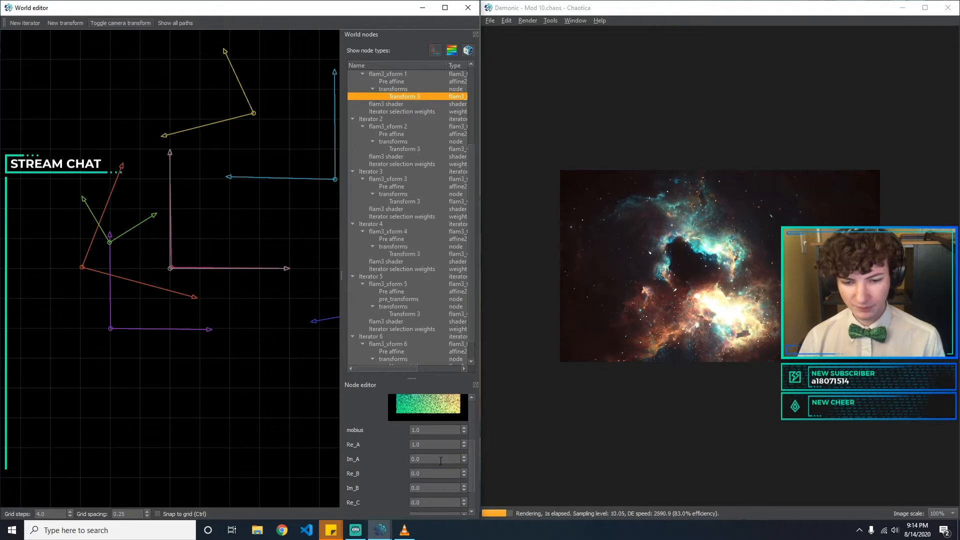
{"action": "key", "text": "BackSpace"}
{"action": "type", "text": "5"}
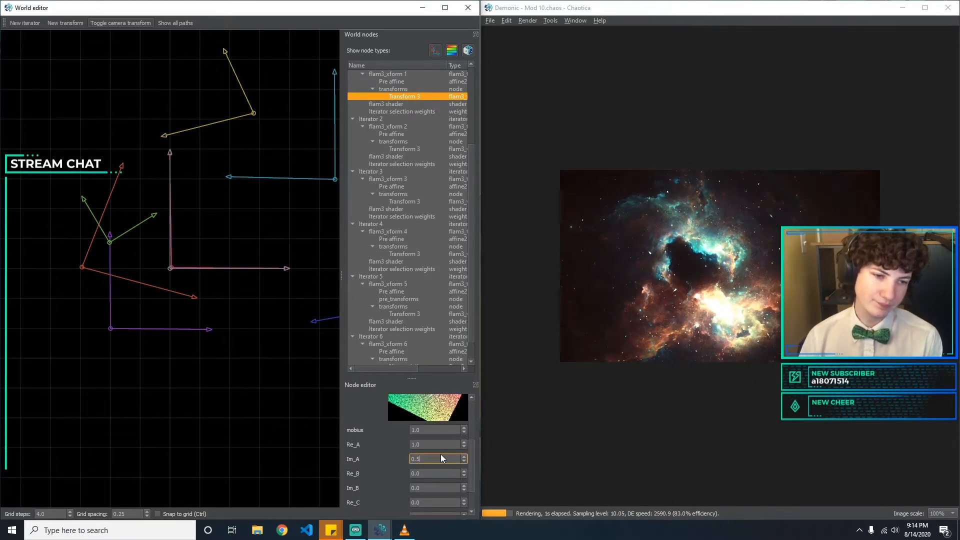
{"action": "key", "text": "BackSpace"}
{"action": "key", "text": "BackSpace"}
{"action": "type", "text": ".5"}
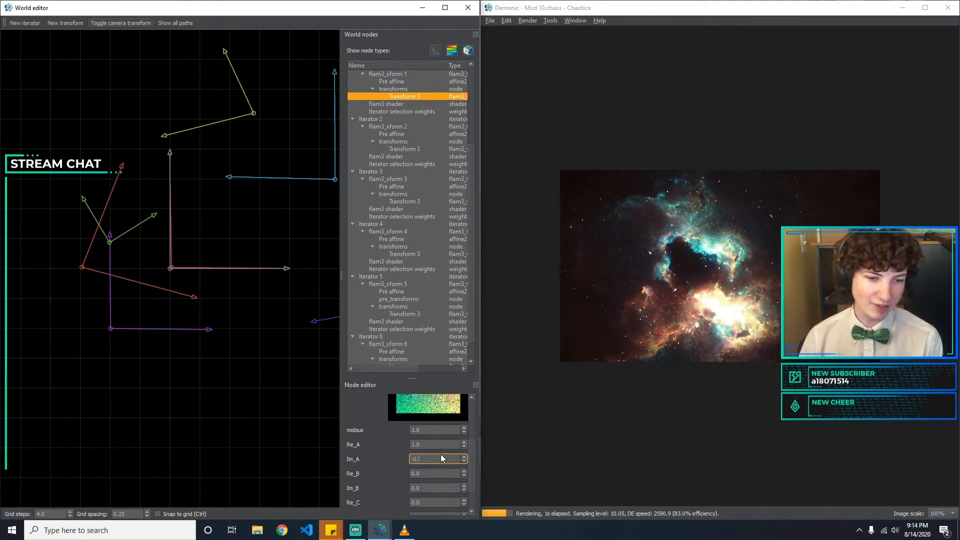
{"action": "key", "text": "BackSpace"}
{"action": "key", "text": "BackSpace"}
{"action": "key", "text": "BackSpace"}
{"action": "type", "text": "1"}
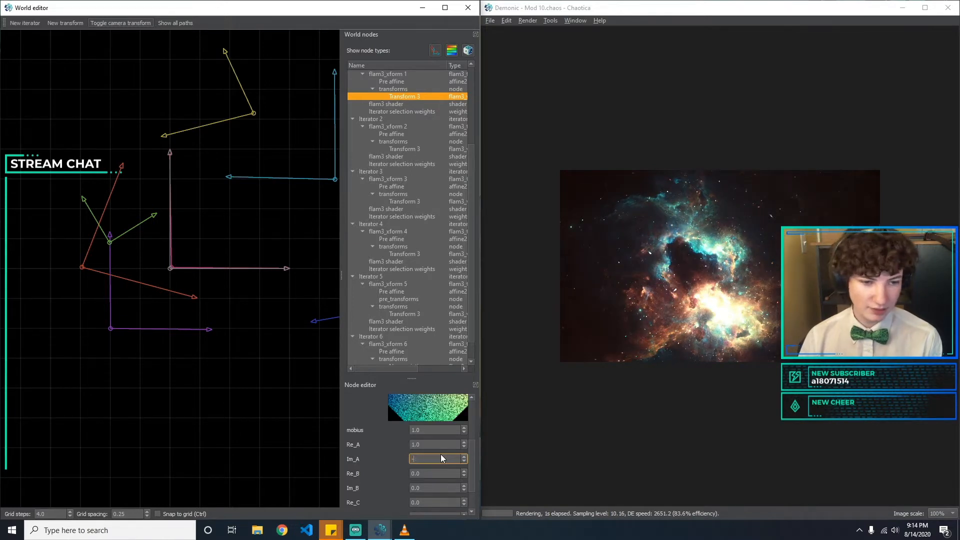
{"action": "type", "text": "0.5"}
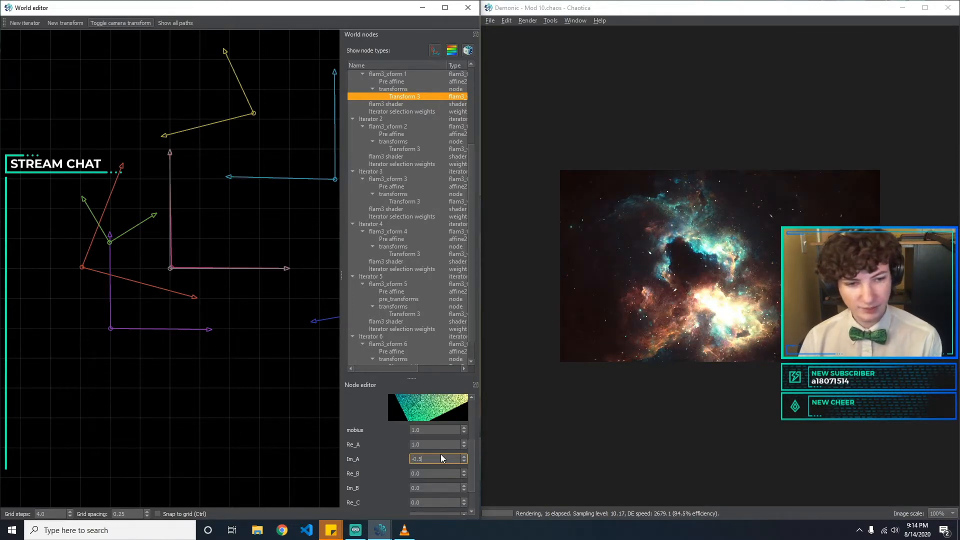
Try Re_B values of 0.5 and 0.6 on Iterator 1's mobius transform, and settle on 0.7.
{"action": "type", "text": "0.5"}
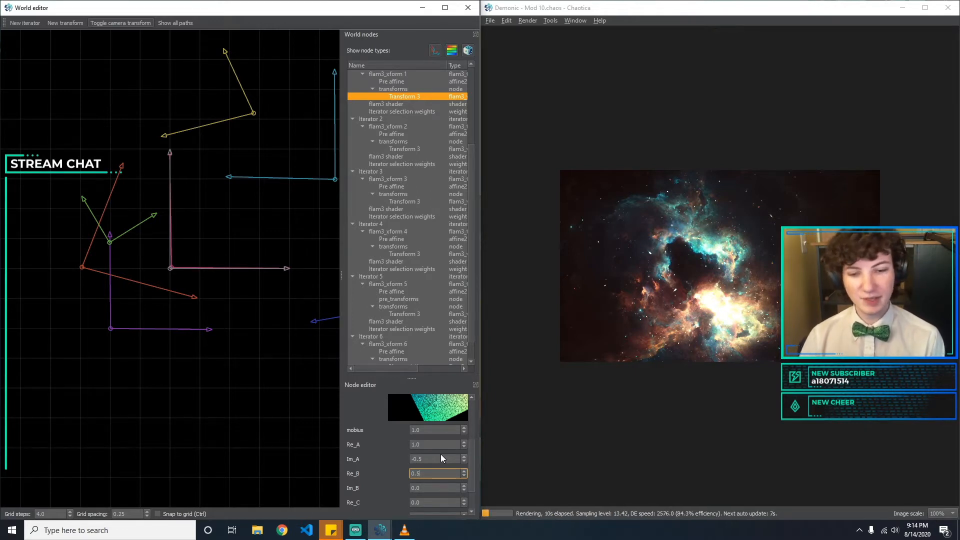
{"action": "key", "text": "BackSpace"}
{"action": "type", "text": "7"}
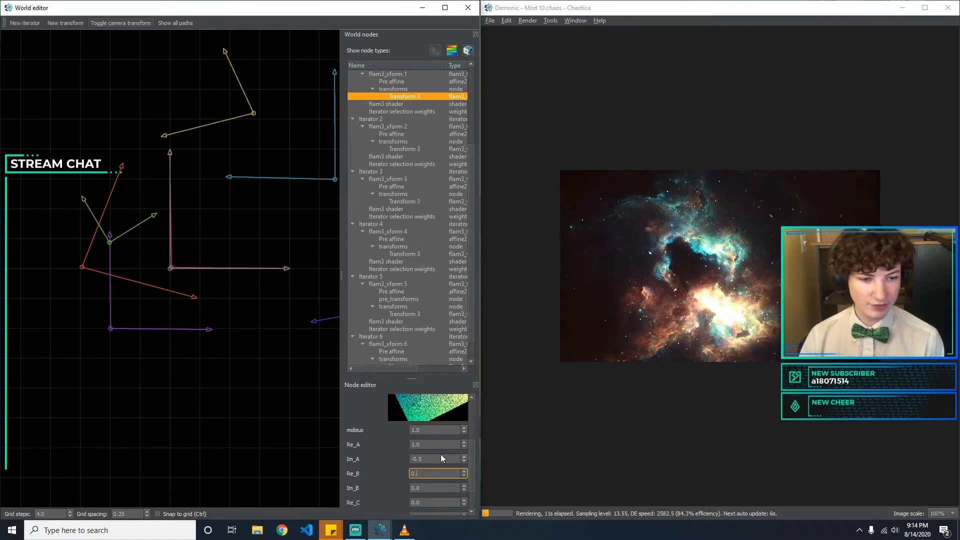
{"action": "key", "text": "BackSpace"}
{"action": "type", "text": "6"}
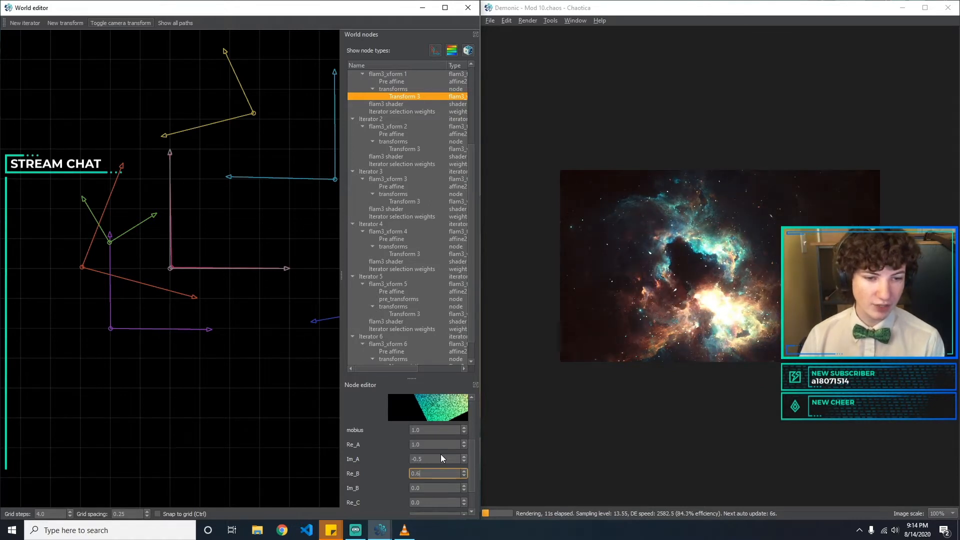
{"action": "key", "text": "BackSpace"}
{"action": "type", "text": "7"}
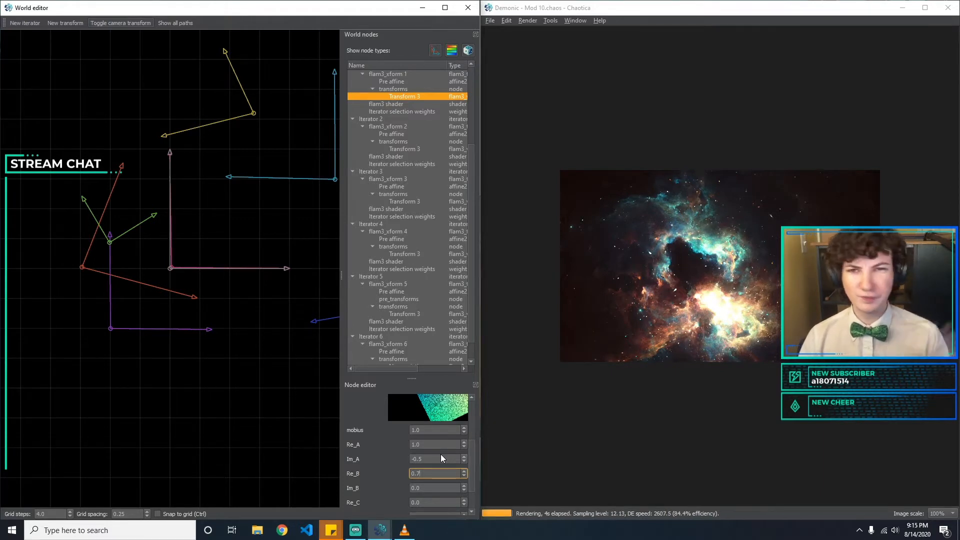
Try Im_B values of 0.2, 0.3 and 0.5 on Iterator 1's mobius transform.
{"action": "key", "text": "Tab"}
{"action": "type", "text": "0.5"}
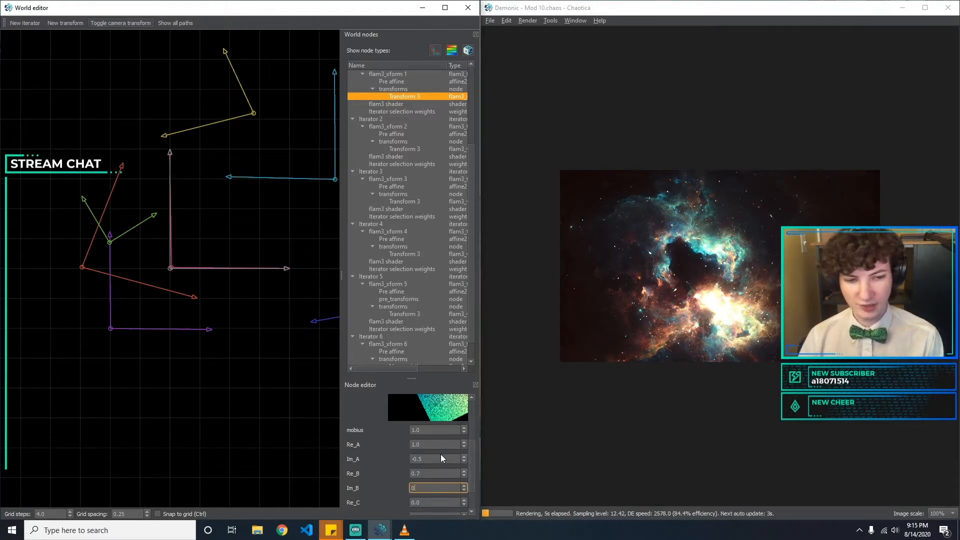
{"action": "key", "text": "BackSpace"}
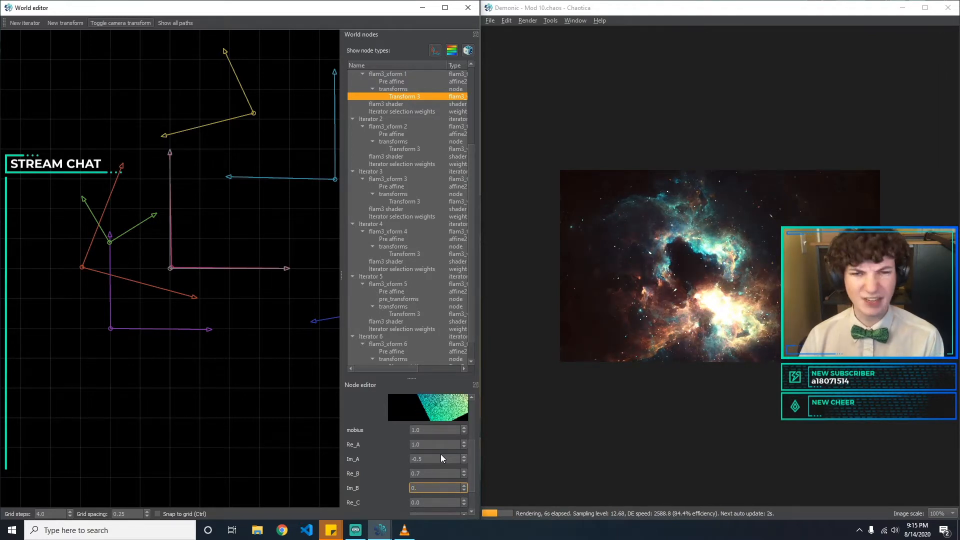
{"action": "type", "text": "2"}
{"action": "key", "text": "BackSpace"}
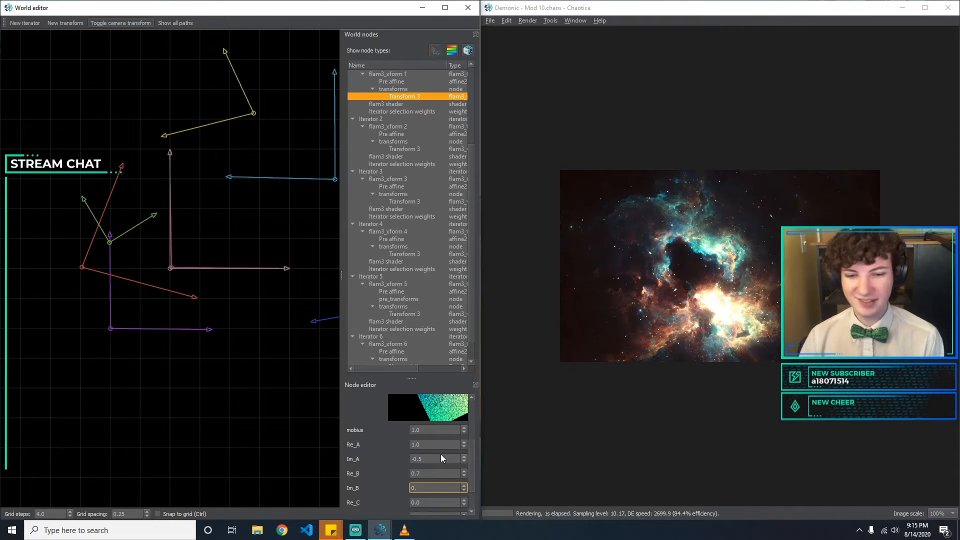
{"action": "type", "text": "3"}
{"action": "key", "text": "BackSpace"}
{"action": "type", "text": "5"}
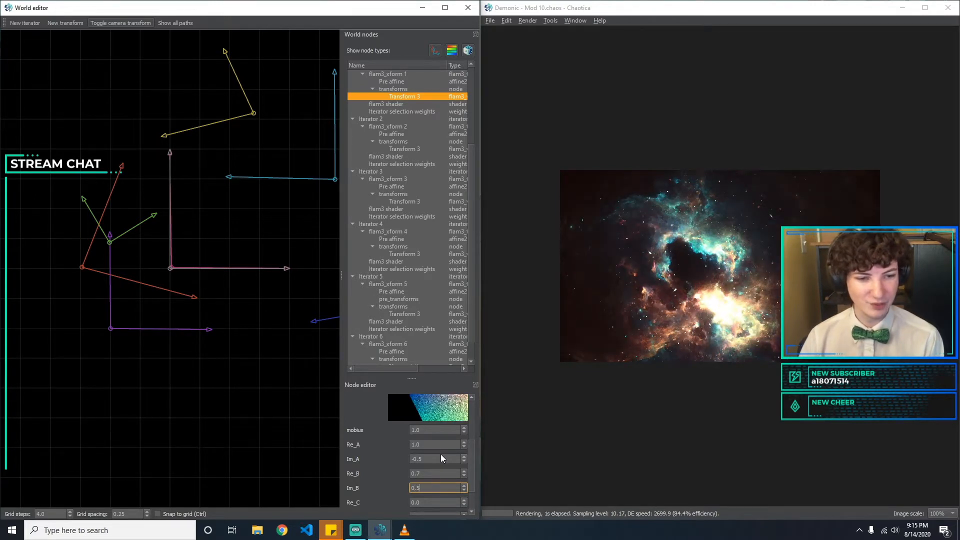
Try Im_B values of -0.3, -0.5 and 0.5 on Iterator 1's mobius transform, and restore it to 0.
{"action": "key", "text": "BackSpace"}
{"action": "key", "text": "BackSpace"}
{"action": "key", "text": "BackSpace"}
{"action": "type", "text": "-0.3"}
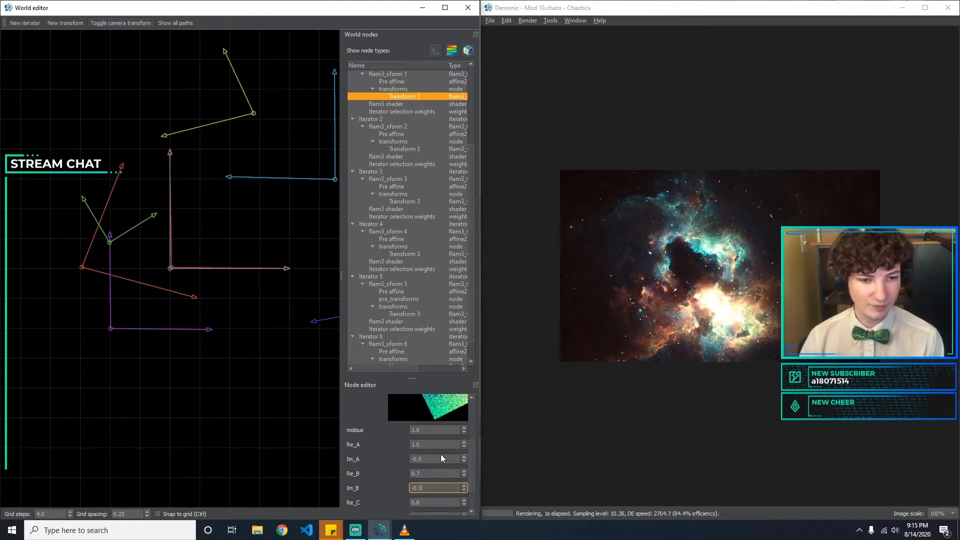
{"action": "key", "text": "BackSpace"}
{"action": "type", "text": "5"}
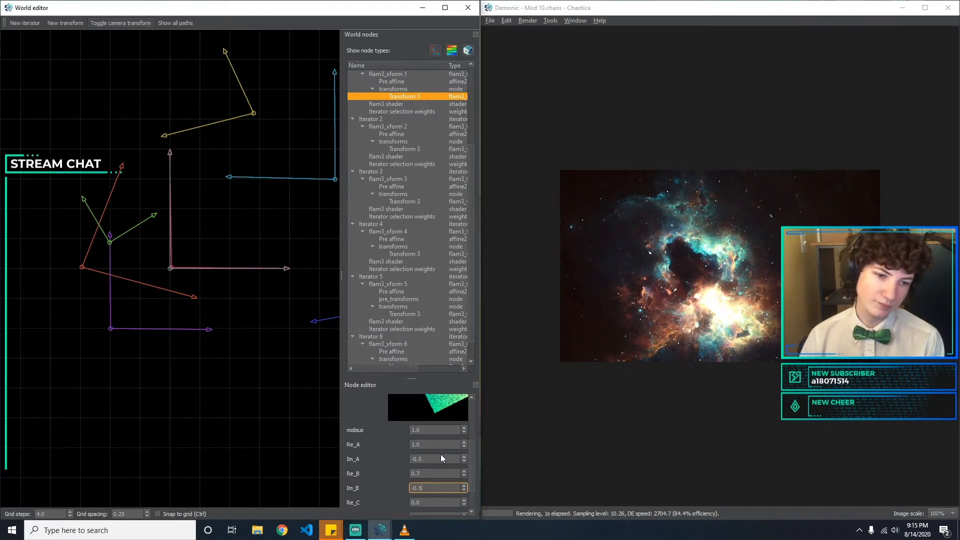
{"action": "key", "text": "Home"}
{"action": "key", "text": "Delete"}
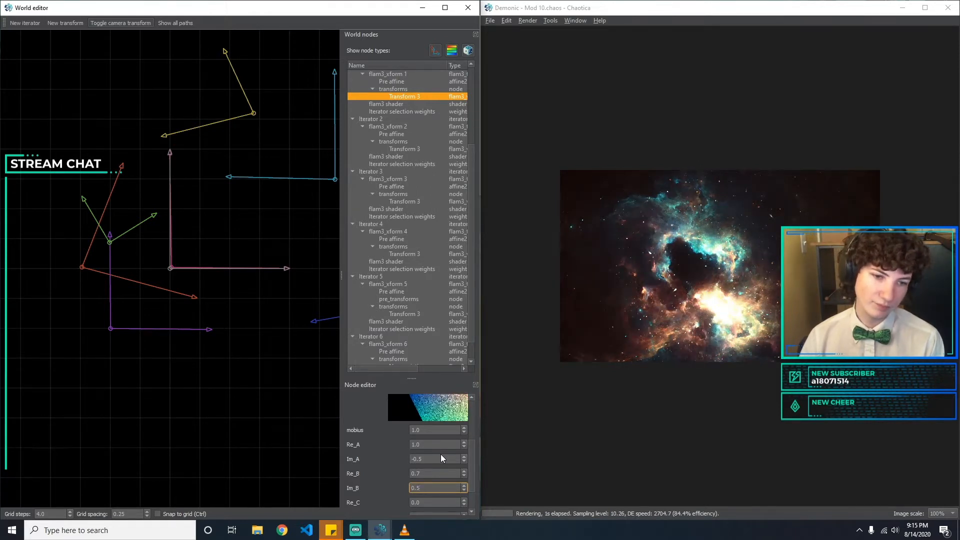
{"action": "key", "text": "BackSpace"}
{"action": "type", "text": "0"}
Try negative Re_C values such as -0.1 on Iterator 1's mobius transform, and settle on 0.1.
{"action": "key", "text": "Tab"}
{"action": "type", "text": "0"}
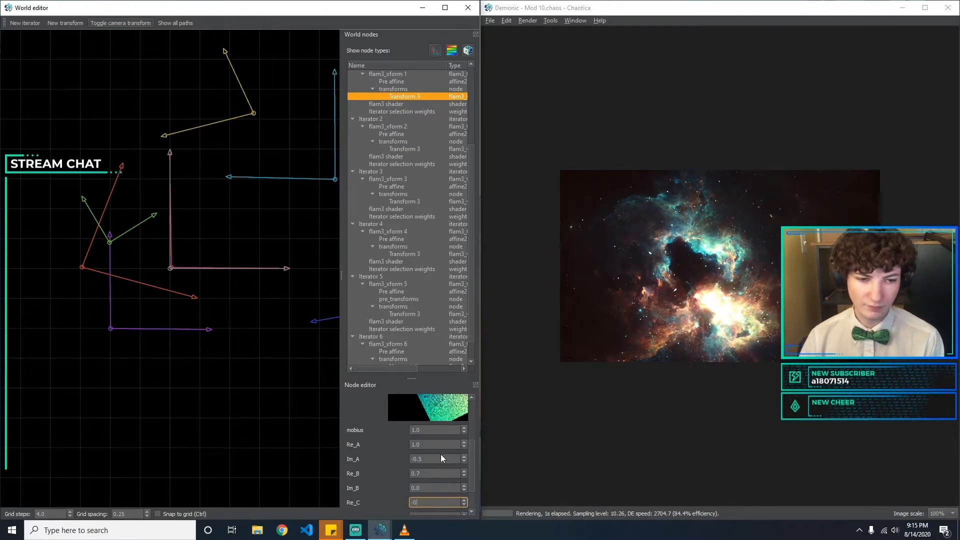
{"action": "type", "text": ".5"}
{"action": "key", "text": "BackSpace"}
{"action": "key", "text": "BackSpace"}
{"action": "key", "text": "BackSpace"}
{"action": "key", "text": "BackSpace"}
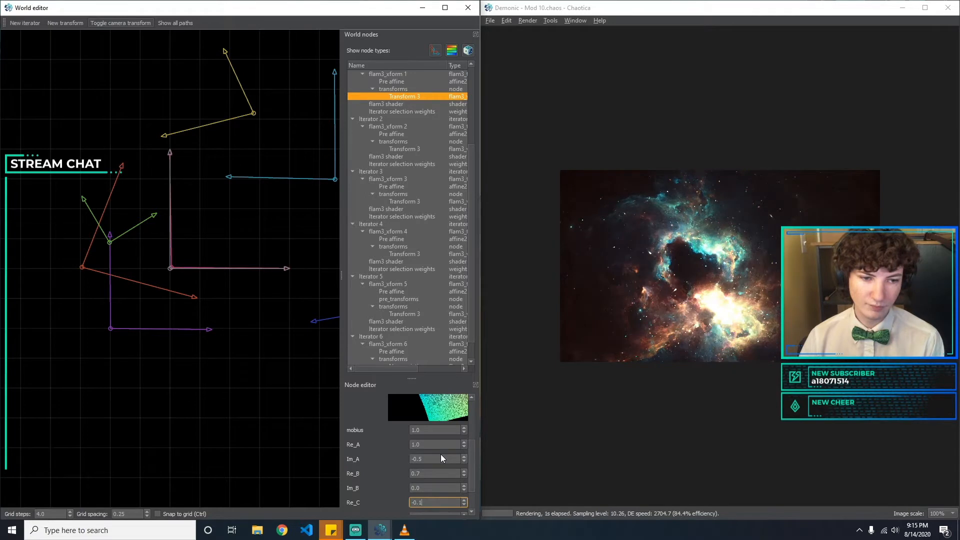
{"action": "type", "text": "0"}
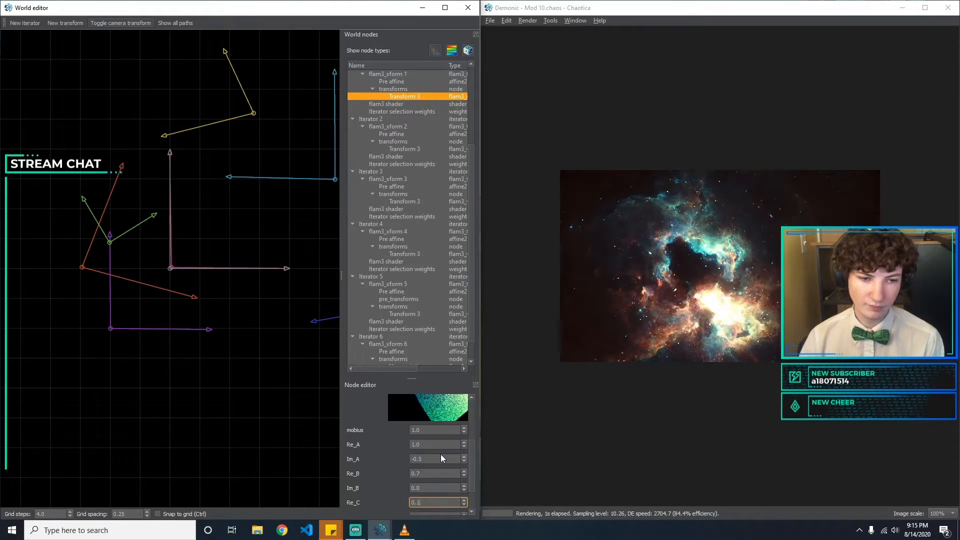
{"action": "type", "text": ".2"}
{"action": "key", "text": "BackSpace"}
{"action": "type", "text": "1"}
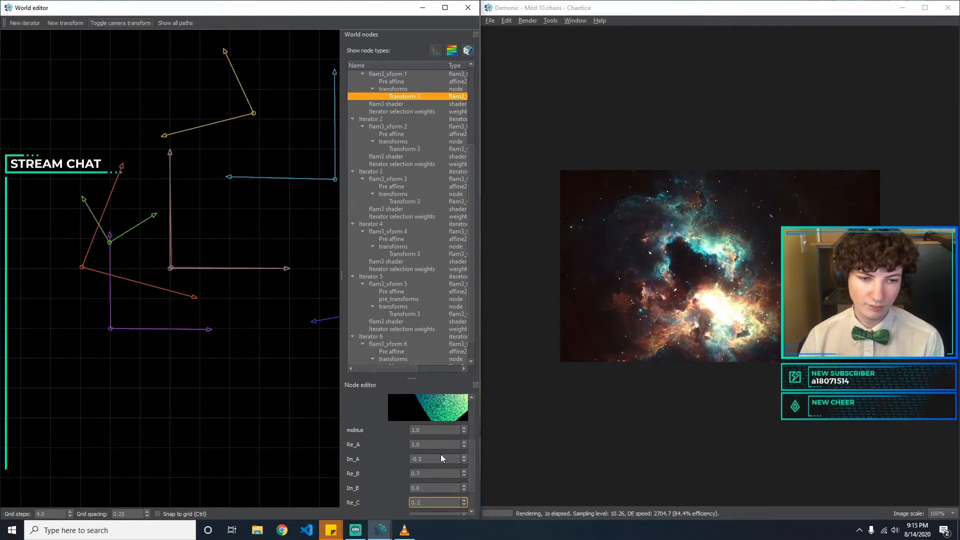
Try Im_C values of 0.1, -0.1 and -0.5 on Iterator 1's mobius transform, and restore it to 0.
{"action": "key", "text": "Tab"}
{"action": "type", "text": "0.1"}
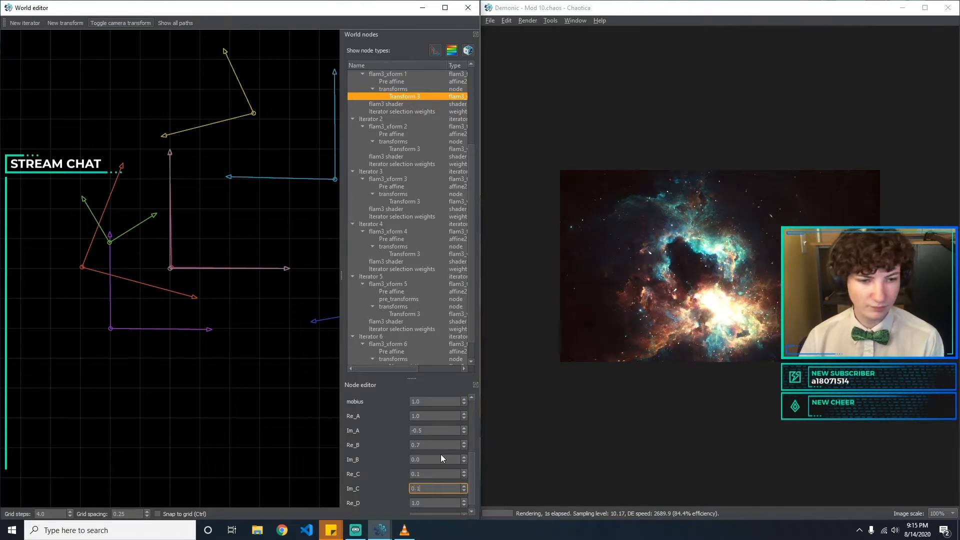
{"action": "key", "text": "BackSpace"}
{"action": "key", "text": "BackSpace"}
{"action": "type", "text": "-"}
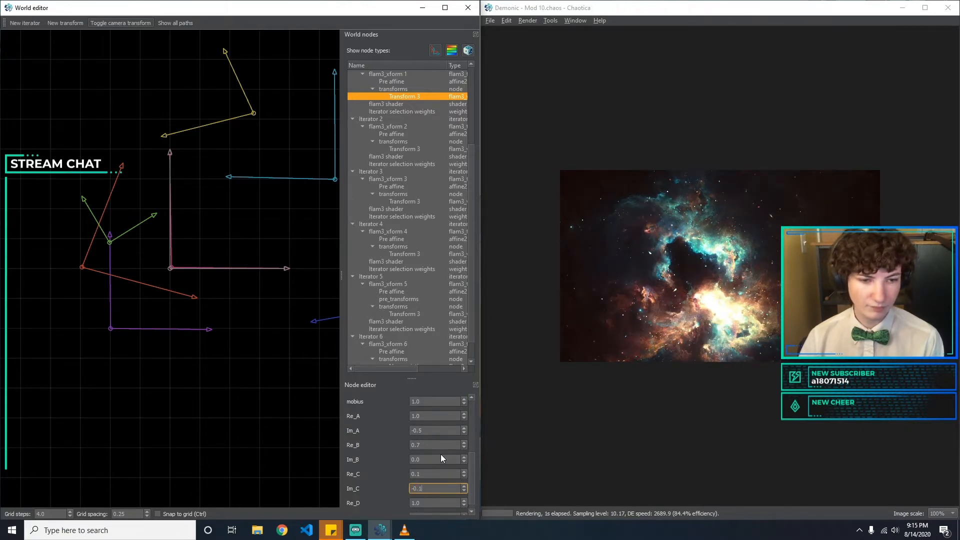
{"action": "key", "text": "BackSpace"}
{"action": "key", "text": "BackSpace"}
{"action": "key", "text": "BackSpace"}
{"action": "type", "text": "-0.5"}
{"action": "key", "text": "BackSpace"}
{"action": "key", "text": "BackSpace"}
{"action": "key", "text": "BackSpace"}
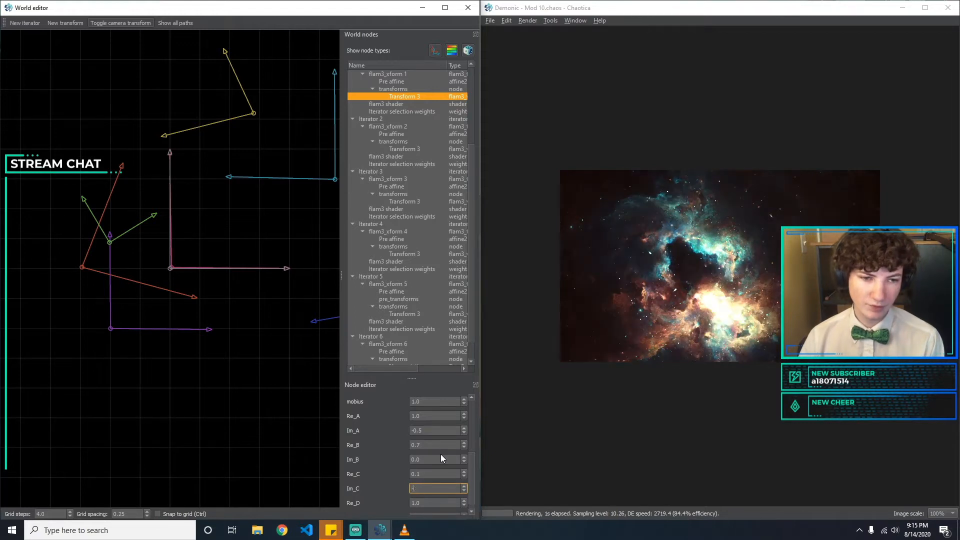
{"action": "type", "text": "0.2"}
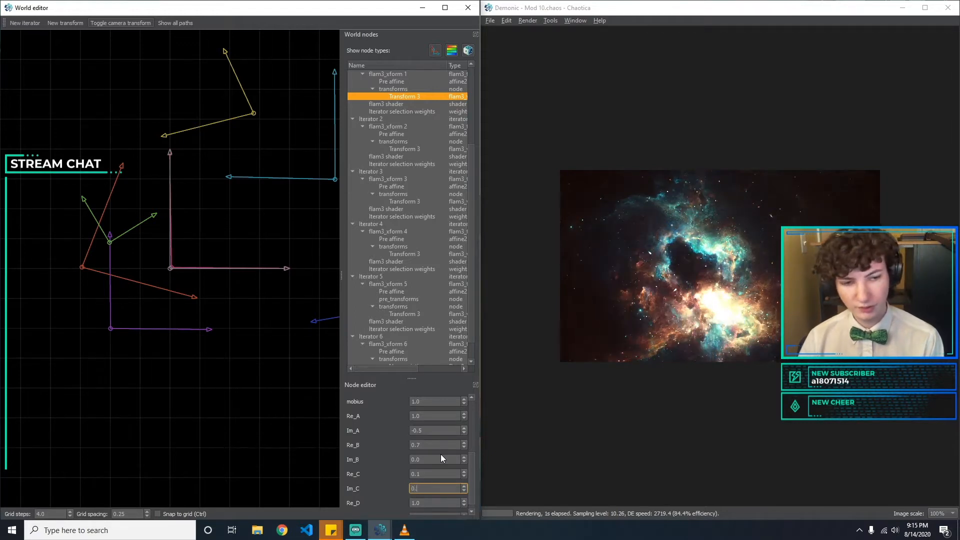
Try an Im_D value of -0.1 on Iterator 1's mobius transform, and restore it to 0.
{"action": "key", "text": "Tab"}
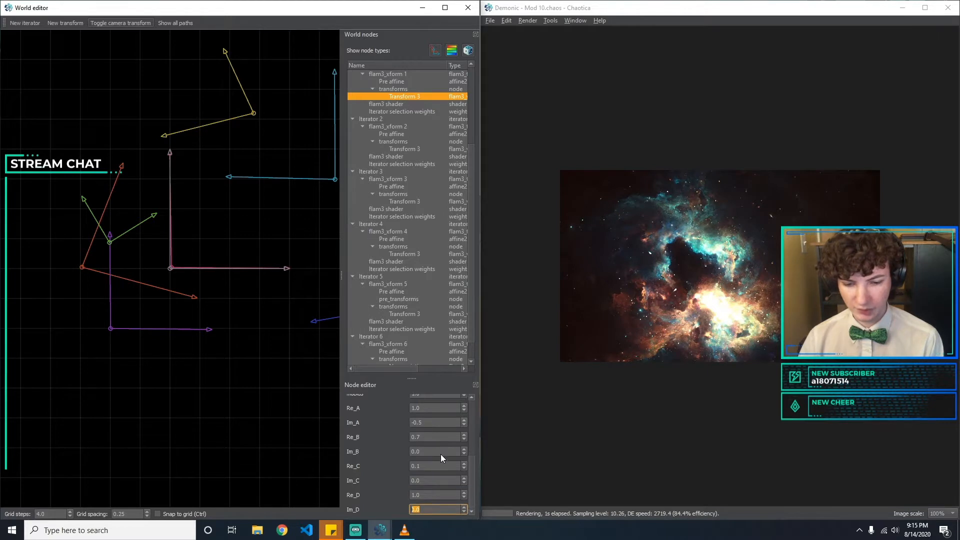
{"action": "type", "text": "0."}
{"action": "key", "text": "BackSpace"}
{"action": "key", "text": "BackSpace"}
{"action": "type", "text": "-0.1"}
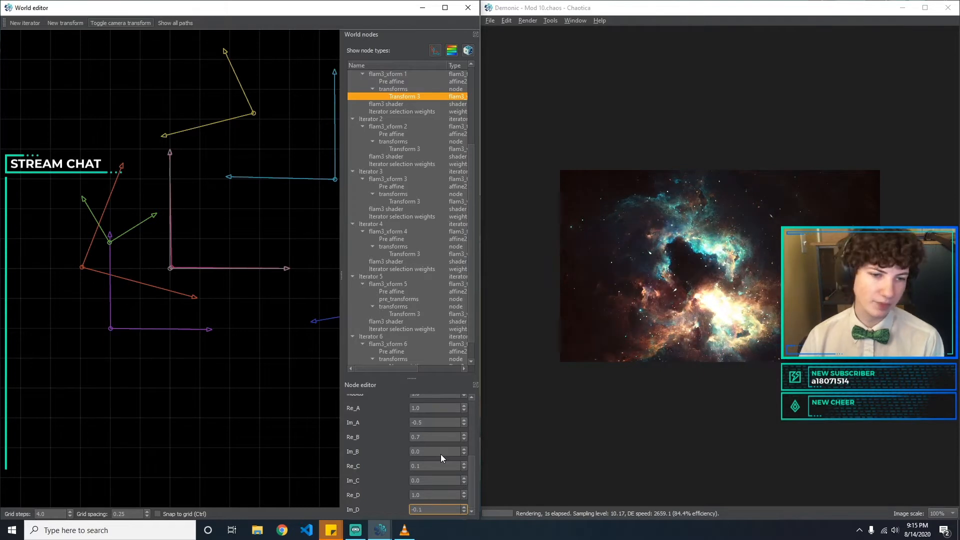
{"action": "key", "text": "BackSpace"}
{"action": "key", "text": "BackSpace"}
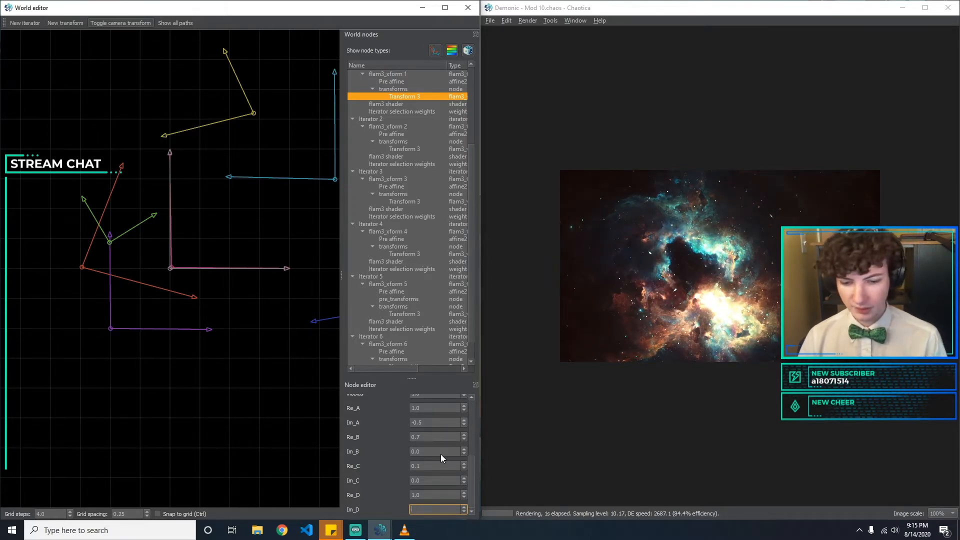
Try Re_D values of 1.1, 0.9 and 0.8 on Iterator 1's mobius transform, and restore it to 1.
{"action": "left_click", "coordinate": [427, 494]}
{"action": "key", "text": "BackSpace"}
{"action": "type", "text": "1"}
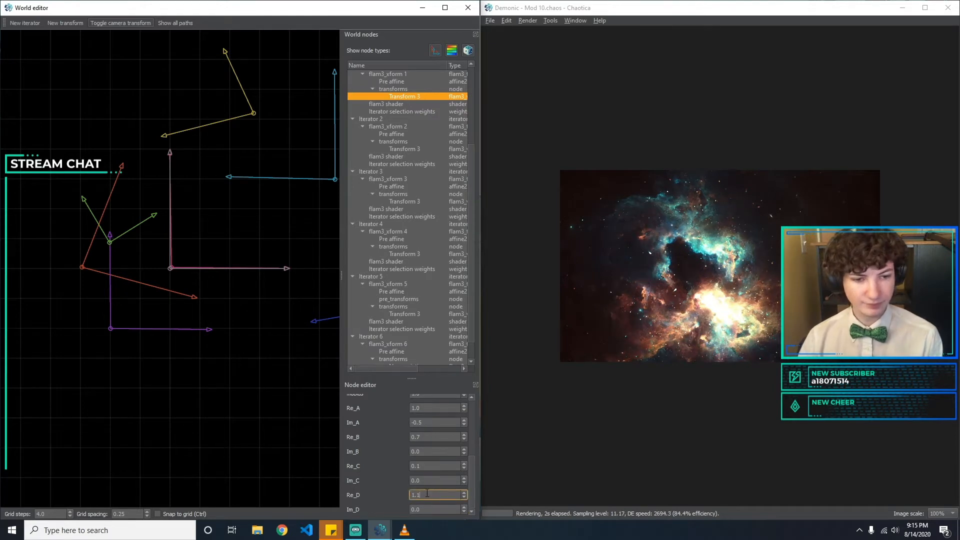
{"action": "key", "text": "BackSpace"}
{"action": "key", "text": "BackSpace"}
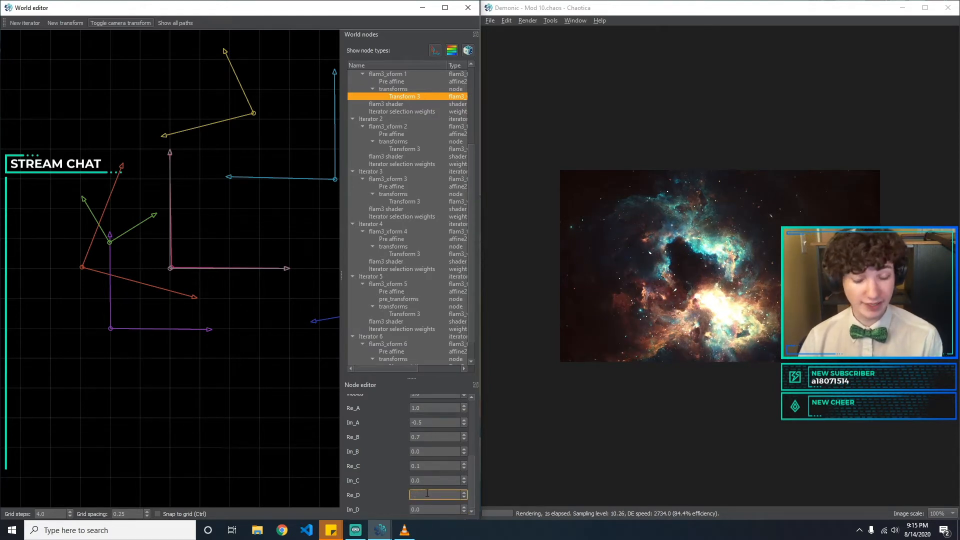
{"action": "type", "text": "0.9"}
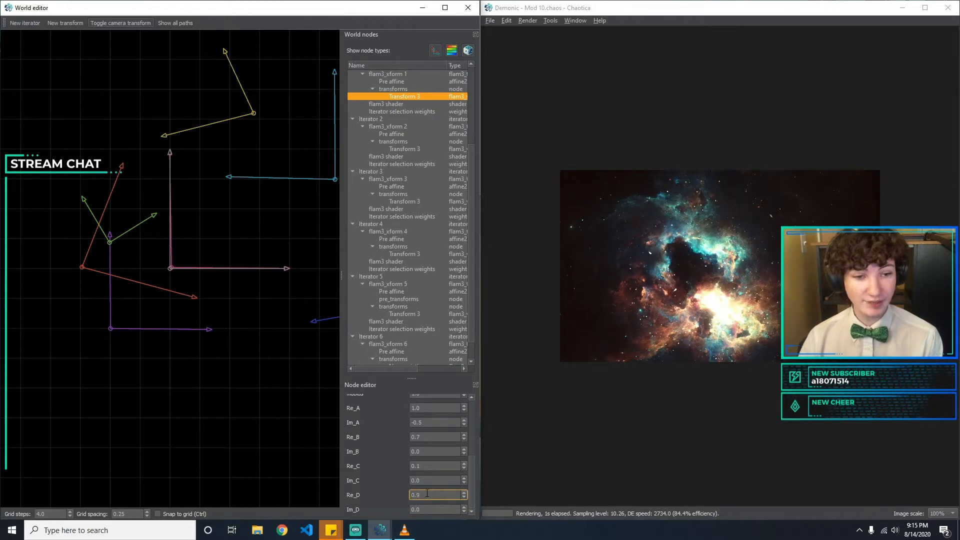
{"action": "key", "text": "BackSpace"}
{"action": "type", "text": "8"}
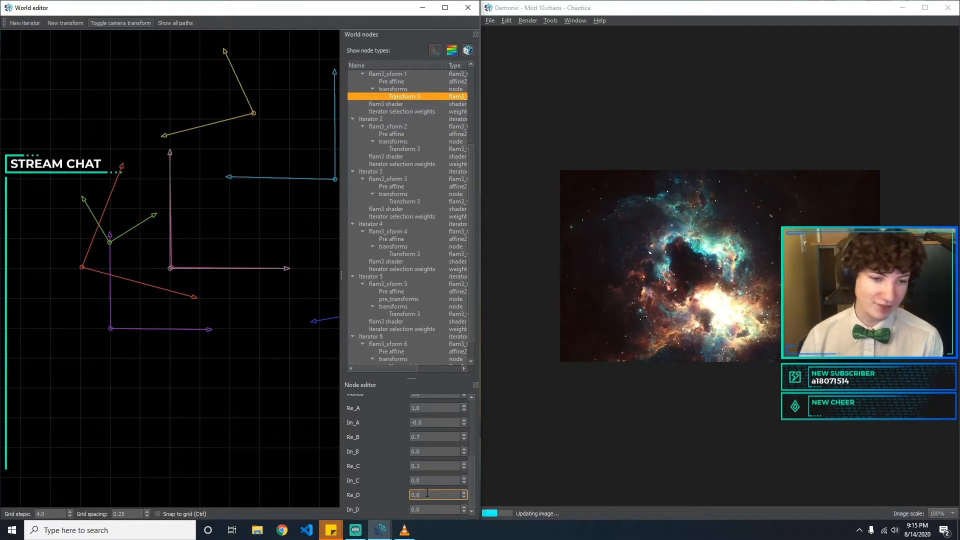
{"action": "key", "text": "BackSpace"}
{"action": "key", "text": "BackSpace"}
{"action": "key", "text": "BackSpace"}
{"action": "type", "text": "1"}
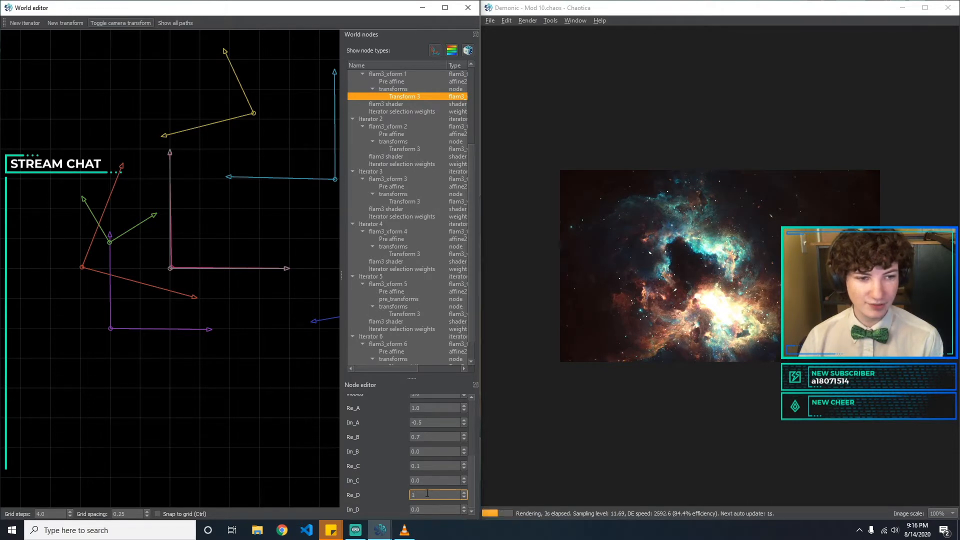
Reframe the camera slightly closer on the nebula around its dark centre.
{"action": "left_click", "coordinate": [692, 266]}
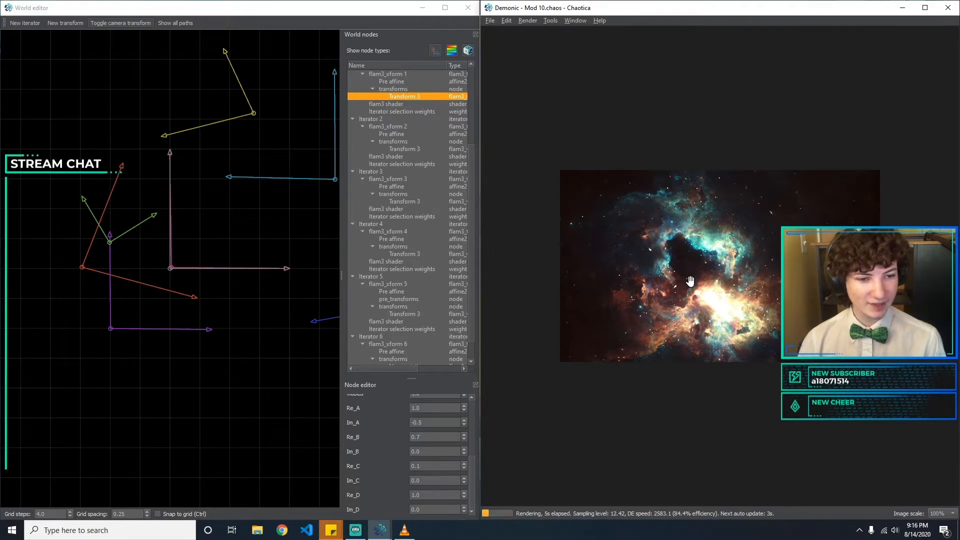
{"action": "scroll", "coordinate": [700, 259], "scroll_direction": "up", "scroll_amount": 1}
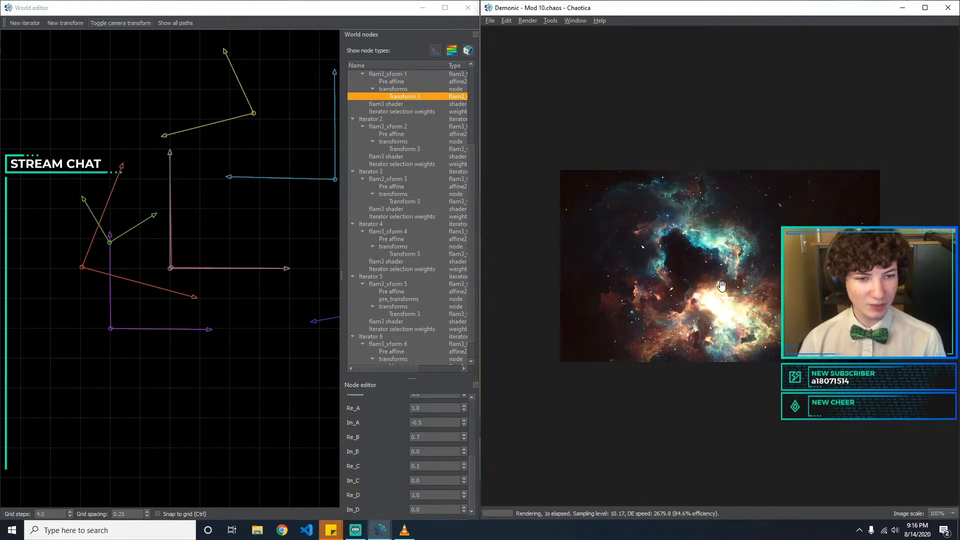
{"action": "scroll", "coordinate": [723, 286], "scroll_direction": "up", "scroll_amount": 1}
{"action": "scroll", "coordinate": [725, 283], "scroll_direction": "up", "scroll_amount": 1}
{"action": "scroll", "coordinate": [746, 303], "scroll_direction": "up", "scroll_amount": 1}
{"action": "scroll", "coordinate": [760, 301], "scroll_direction": "up", "scroll_amount": 1}
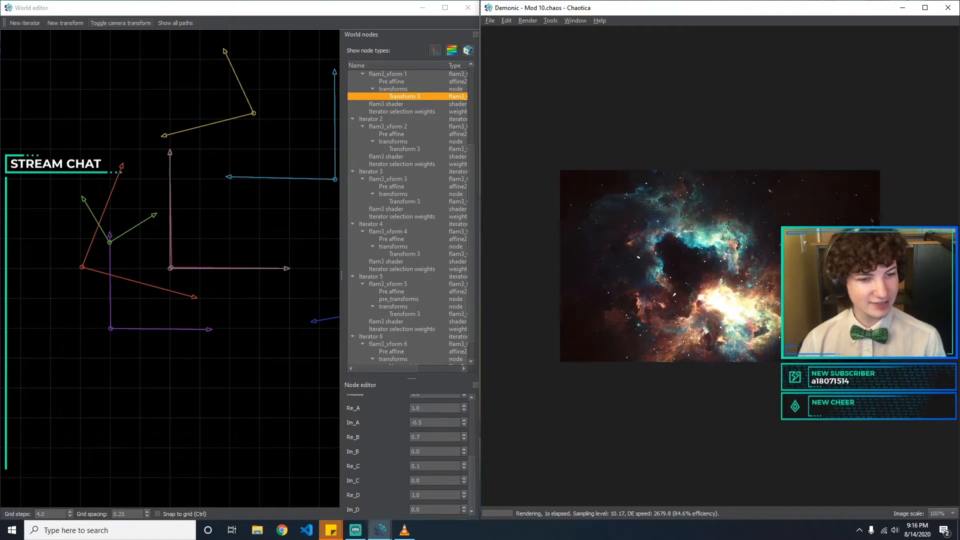
Change the transform type of Iterator 3's Transform 3 from linear to mobius.
{"action": "scroll", "coordinate": [760, 300], "scroll_direction": "up", "scroll_amount": 1}
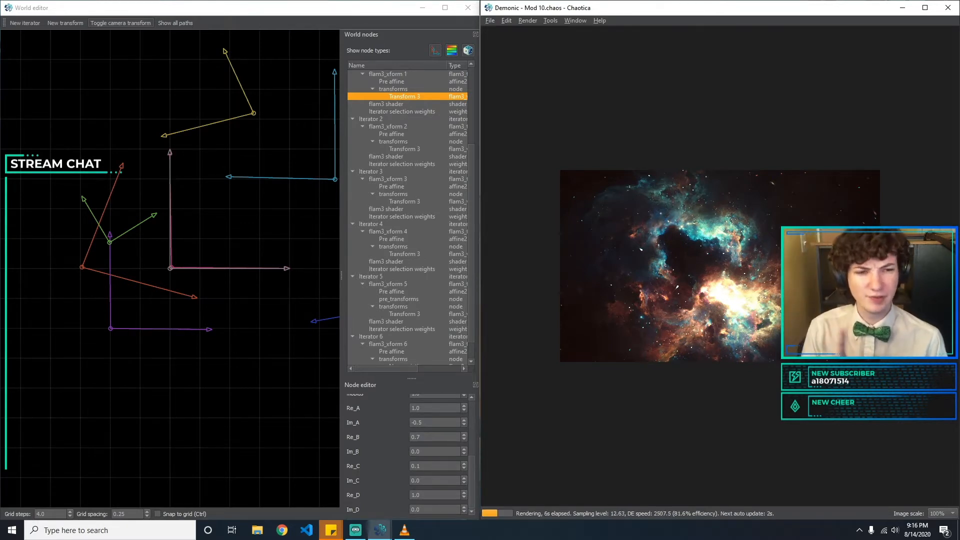
{"action": "left_click", "coordinate": [412, 149]}
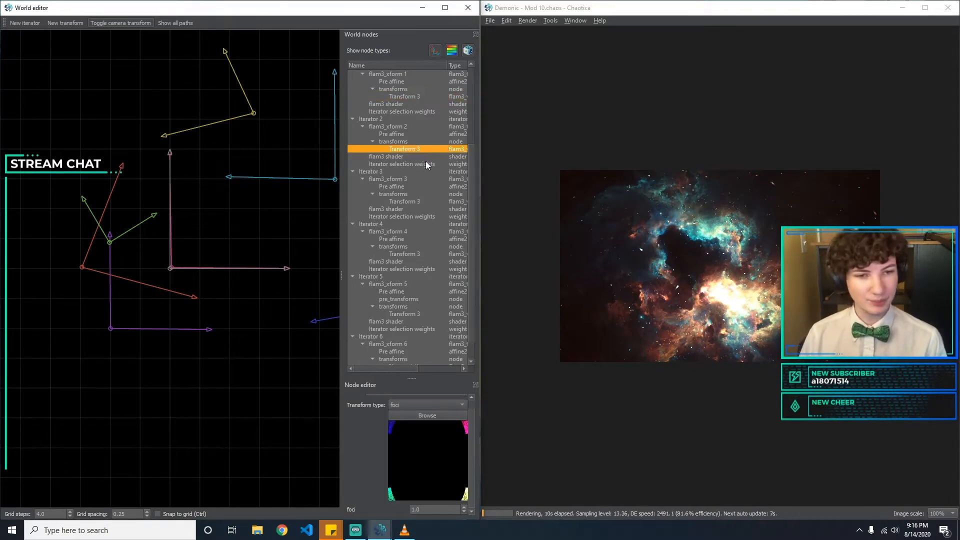
{"action": "scroll", "coordinate": [439, 176], "scroll_direction": "down", "scroll_amount": 1}
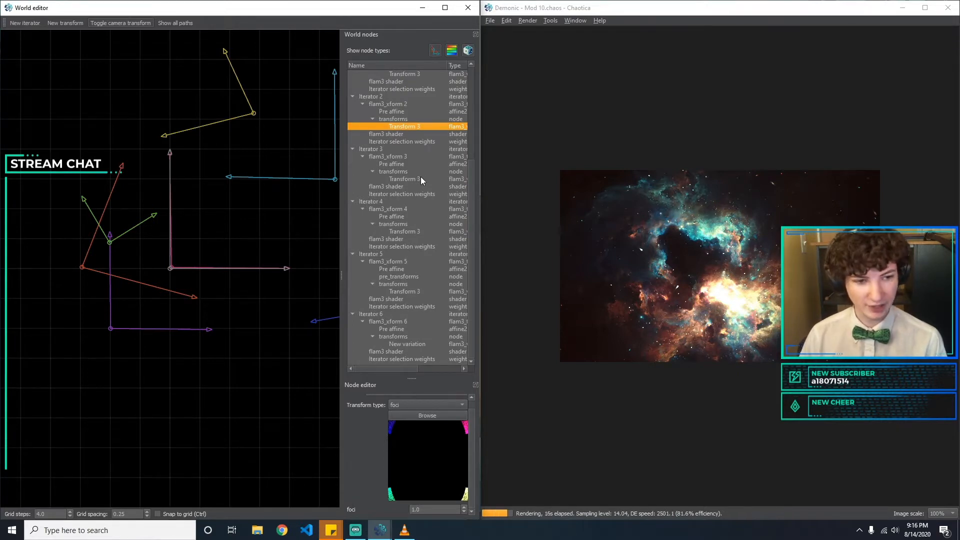
{"action": "left_click", "coordinate": [421, 177]}
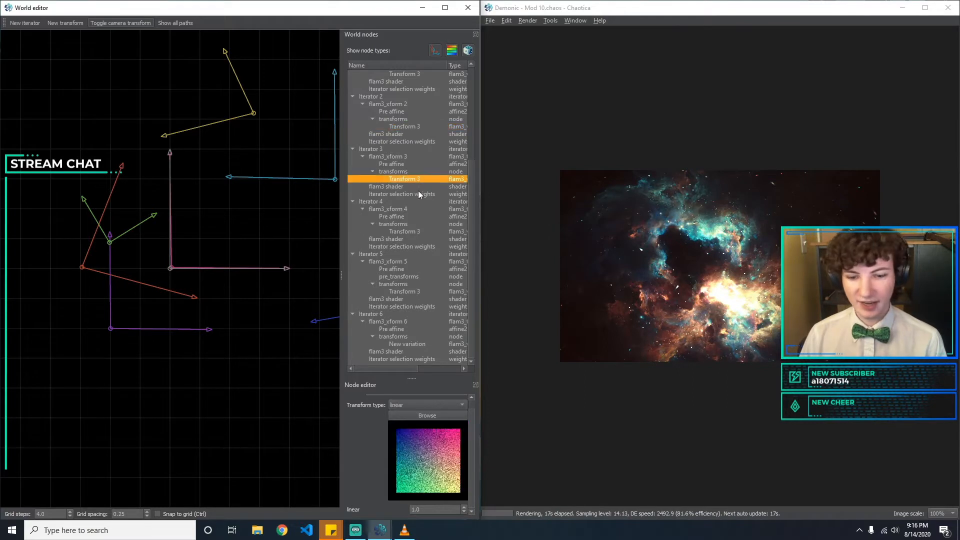
{"action": "left_click", "coordinate": [421, 127]}
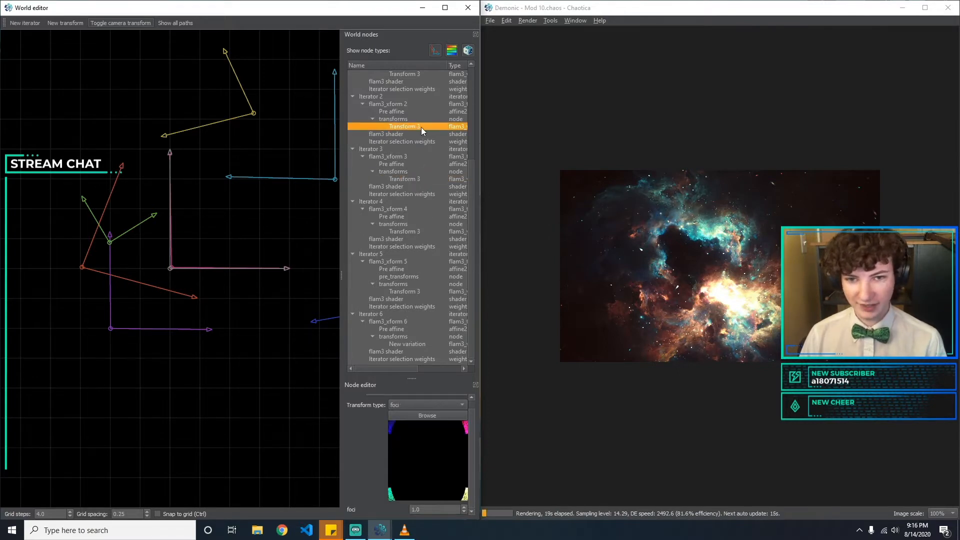
{"action": "left_click", "coordinate": [421, 179]}
{"action": "left_click", "coordinate": [422, 400]}
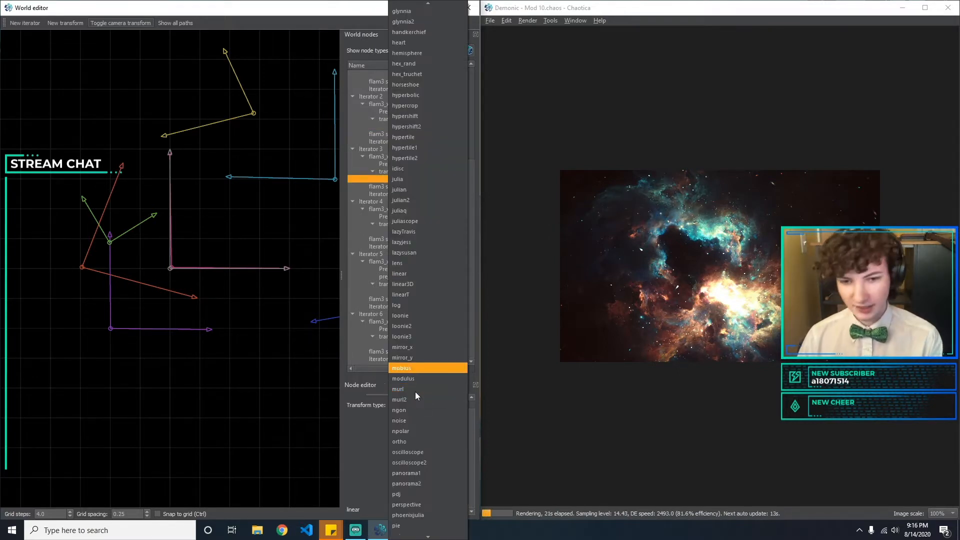
{"action": "left_click", "coordinate": [415, 392]}
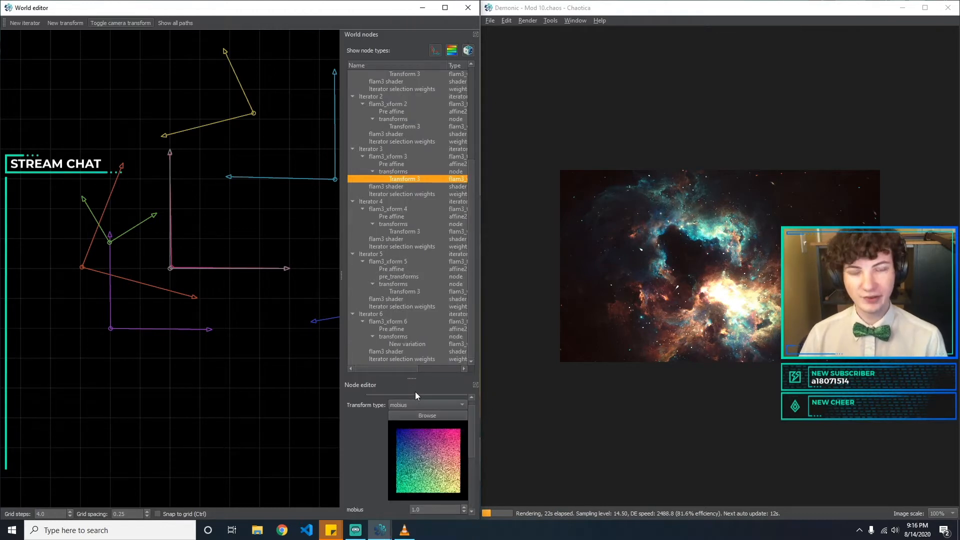
Try an amount of 1.2 for Iterator 3's mobius transform, and set it to 1.1.
{"action": "left_click_drag", "start_coordinate": [472, 422], "coordinate": [467, 454]}
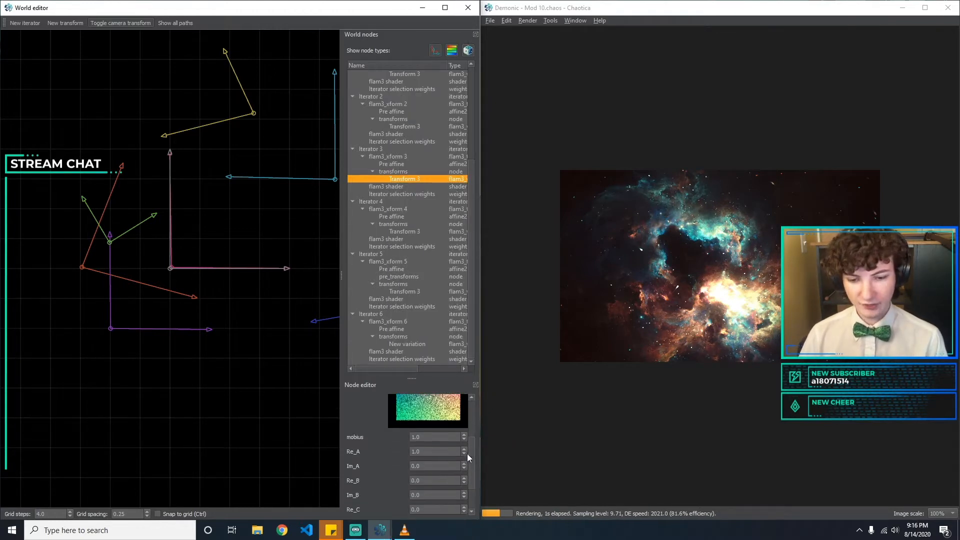
{"action": "left_click", "coordinate": [443, 437]}
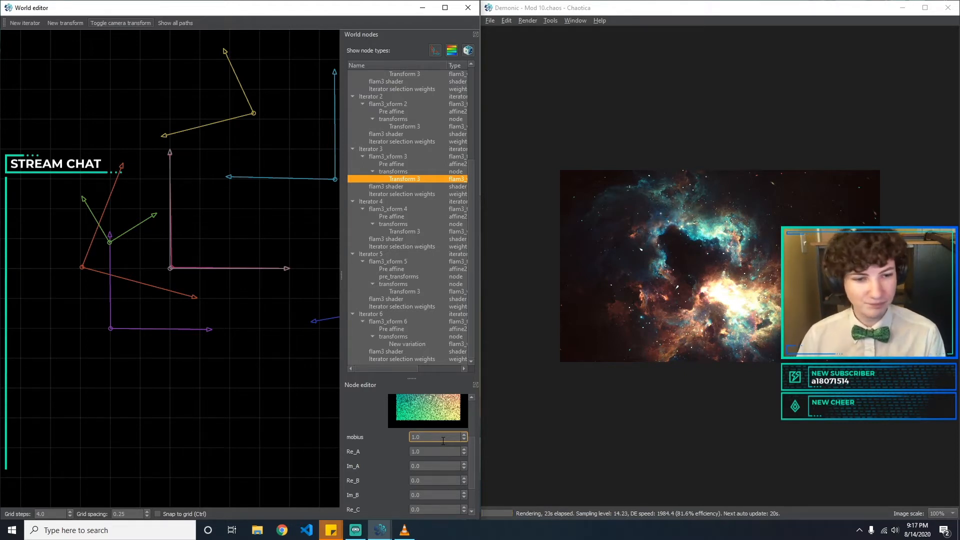
{"action": "type", "text": "2"}
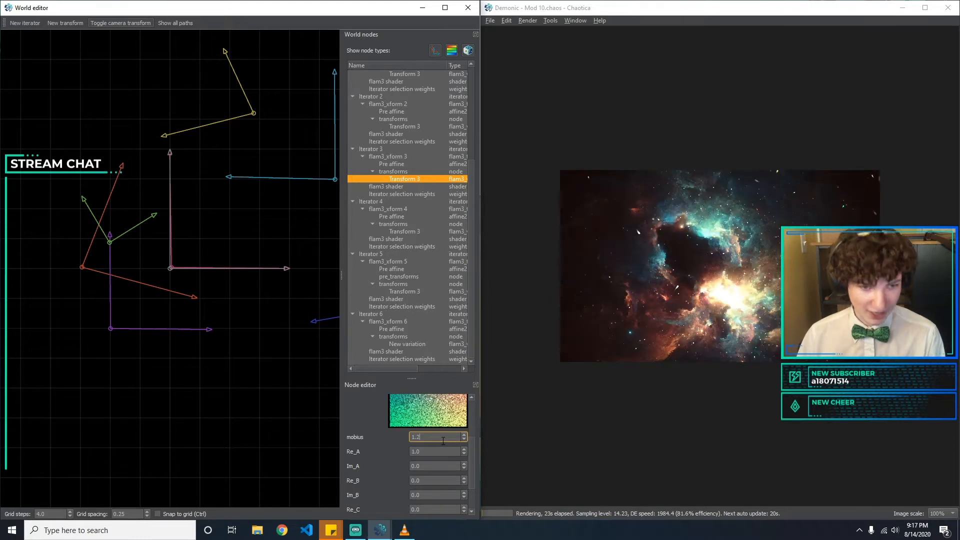
{"action": "key", "text": "BackSpace"}
{"action": "type", "text": "1"}
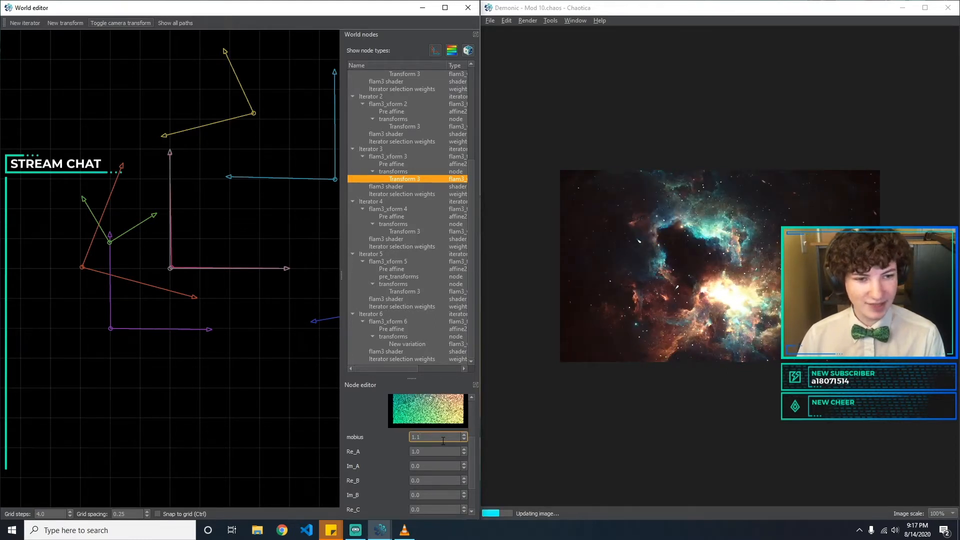
{"action": "left_click", "coordinate": [676, 249]}
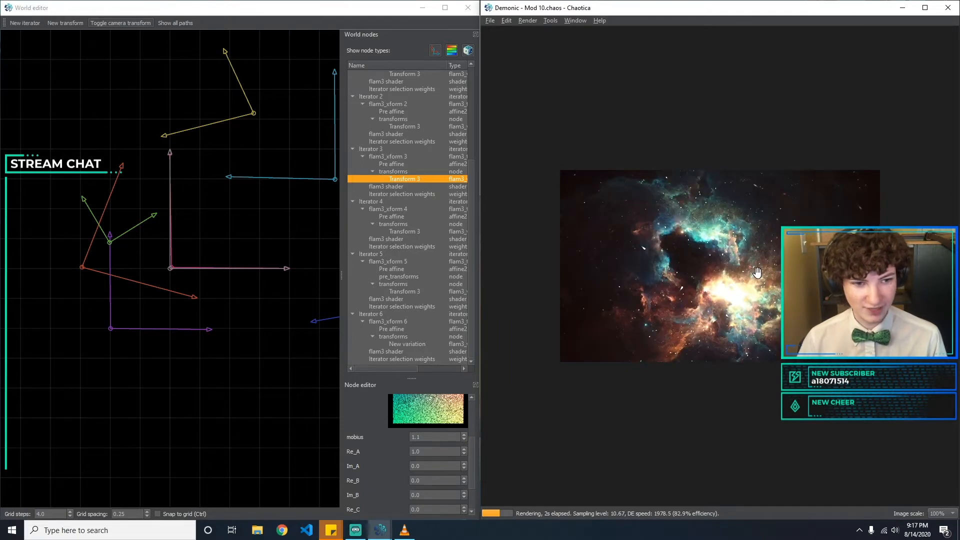
Try a Re_A value of 1.1 on Iterator 3's mobius transform, and set it to 0.9.
{"action": "left_click", "coordinate": [425, 438]}
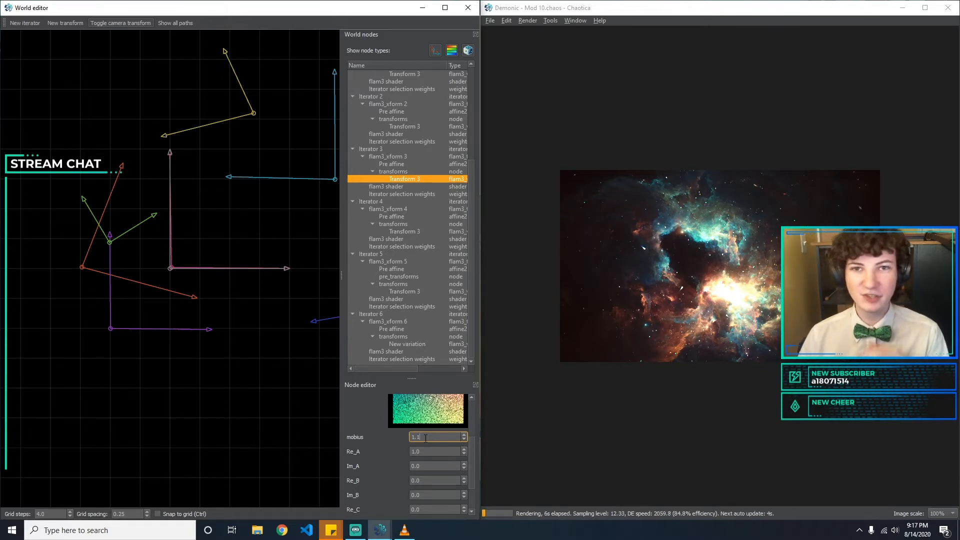
{"action": "key", "text": "Tab"}
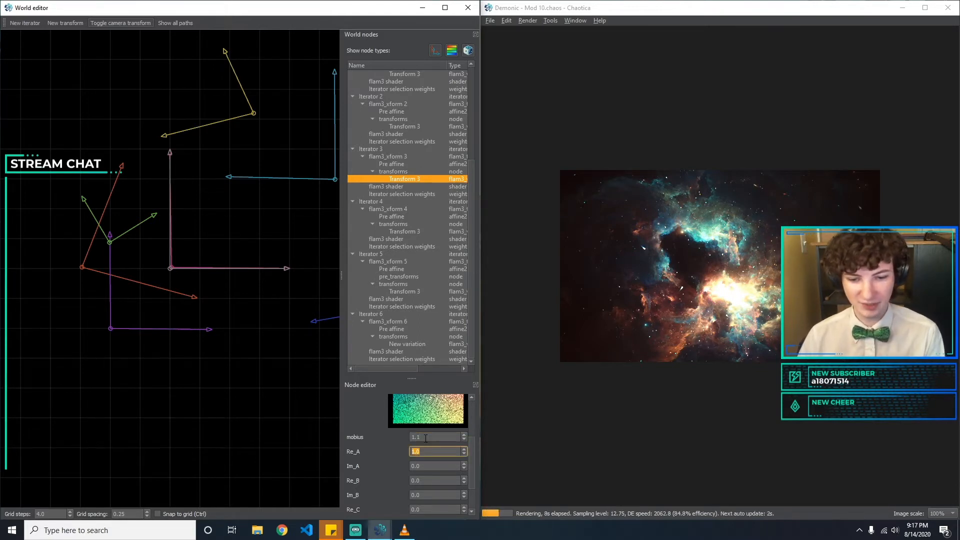
{"action": "type", "text": "1.1"}
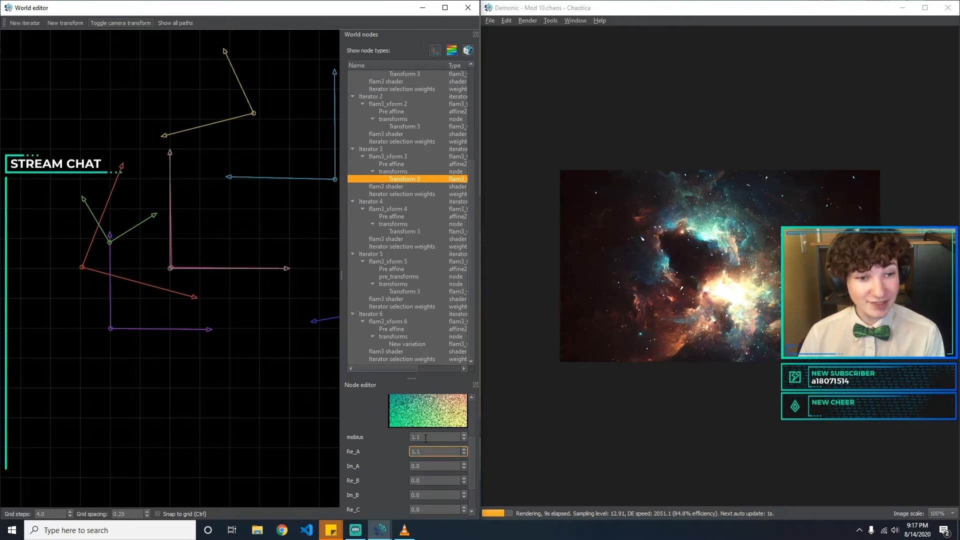
{"action": "key", "text": "BackSpace"}
{"action": "key", "text": "BackSpace"}
{"action": "type", "text": "0.9"}
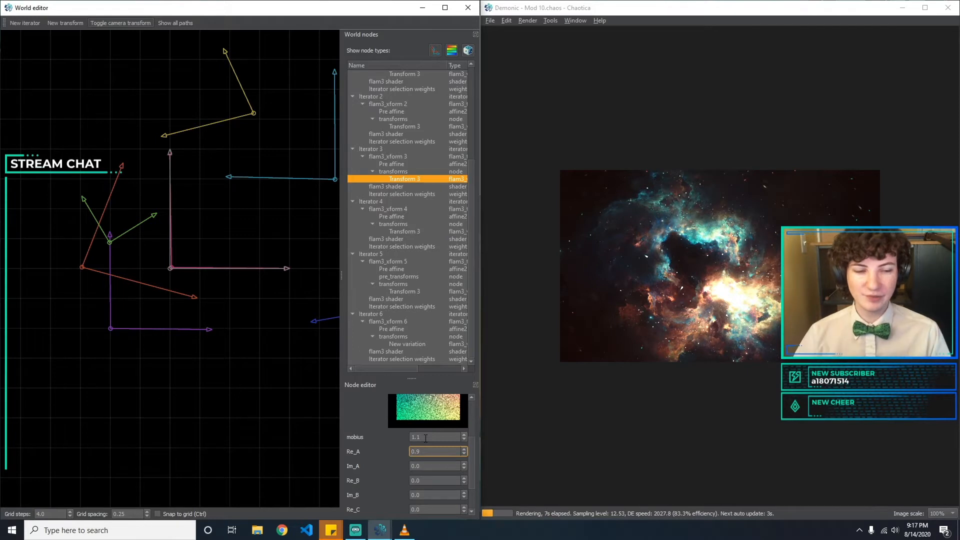
Try an Im_A value of 0.1 on Iterator 3's mobius transform, and restore it to 0.
{"action": "key", "text": "Tab"}
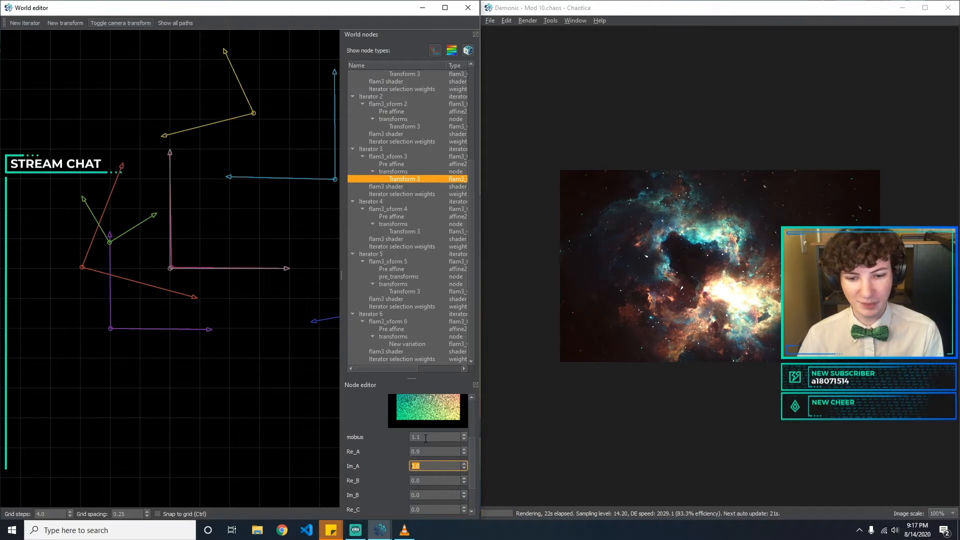
{"action": "type", "text": "0"}
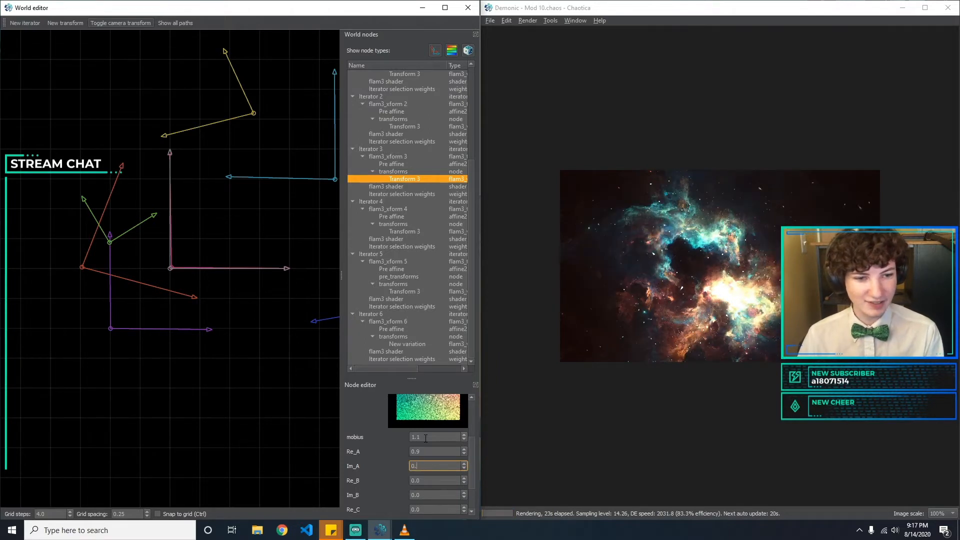
{"action": "type", "text": ".1"}
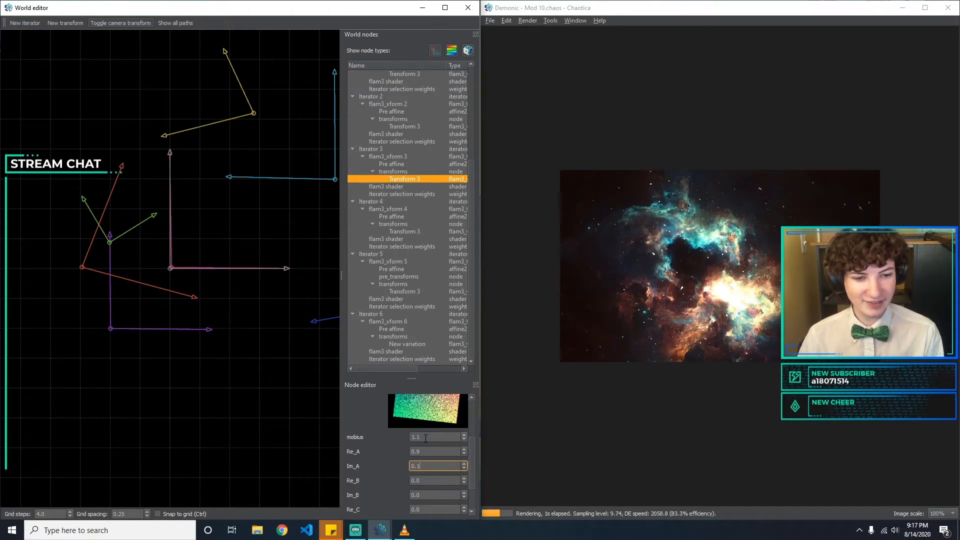
{"action": "key", "text": "BackSpace"}
{"action": "key", "text": "BackSpace"}
{"action": "key", "text": "BackSpace"}
{"action": "type", "text": "0"}
Try Re_B values of 0.1, 0.5, -0.1 and -0.2 on Iterator 3's mobius transform, and restore it to 0.
{"action": "key", "text": "Tab"}
{"action": "type", "text": "0.1"}
{"action": "key", "text": "BackSpace"}
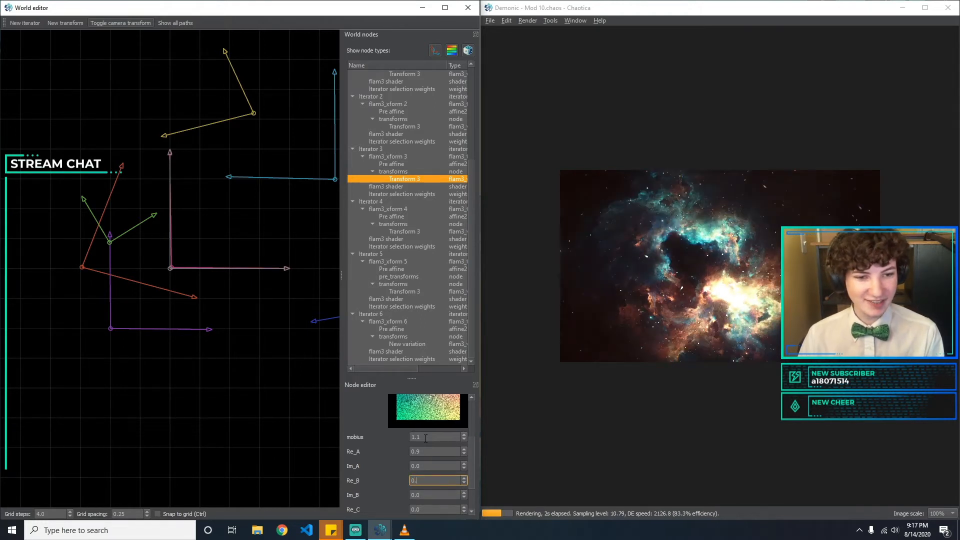
{"action": "type", "text": "5"}
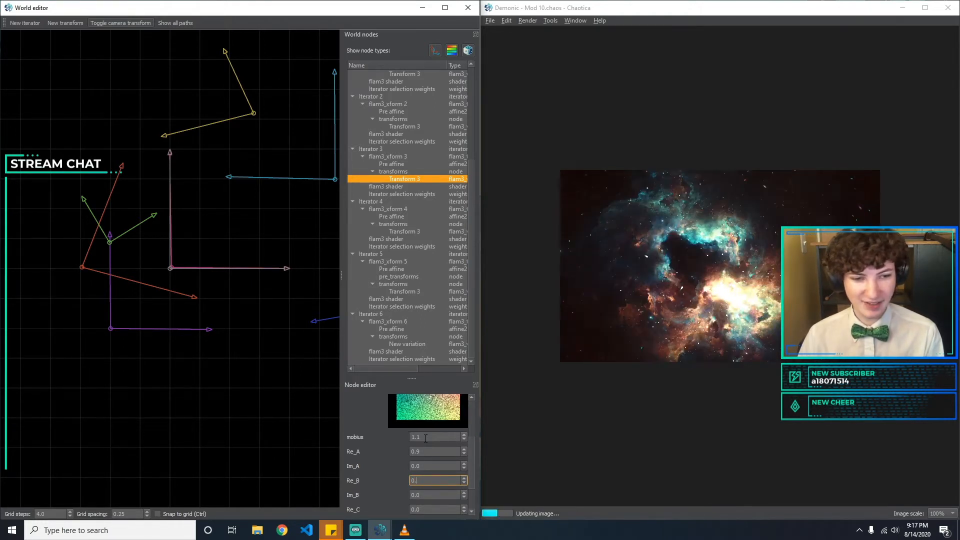
{"action": "type", "text": "5"}
{"action": "key", "text": "BackSpace"}
{"action": "key", "text": "BackSpace"}
{"action": "key", "text": "BackSpace"}
{"action": "type", "text": "-0.1"}
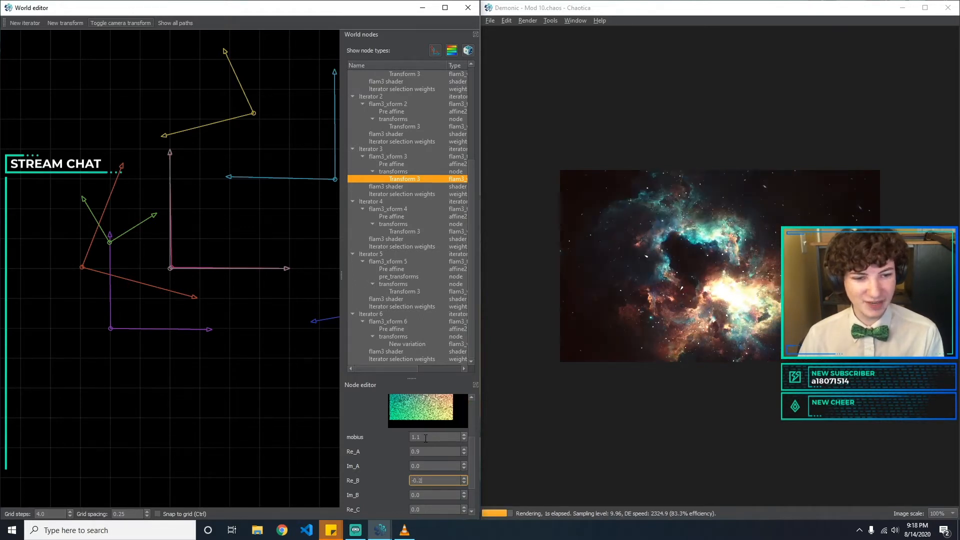
{"action": "key", "text": "BackSpace"}
{"action": "type", "text": "2"}
{"action": "key", "text": "BackSpace"}
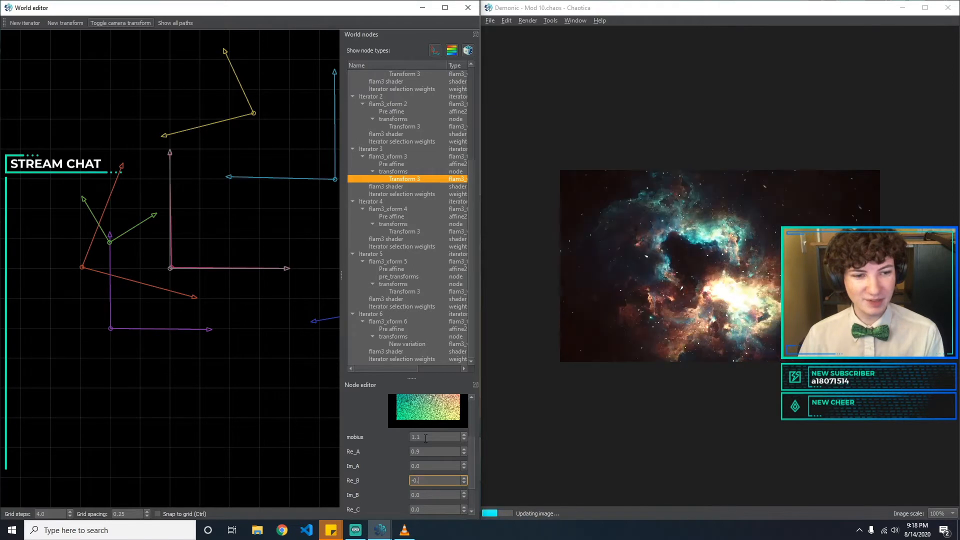
{"action": "type", "text": "1"}
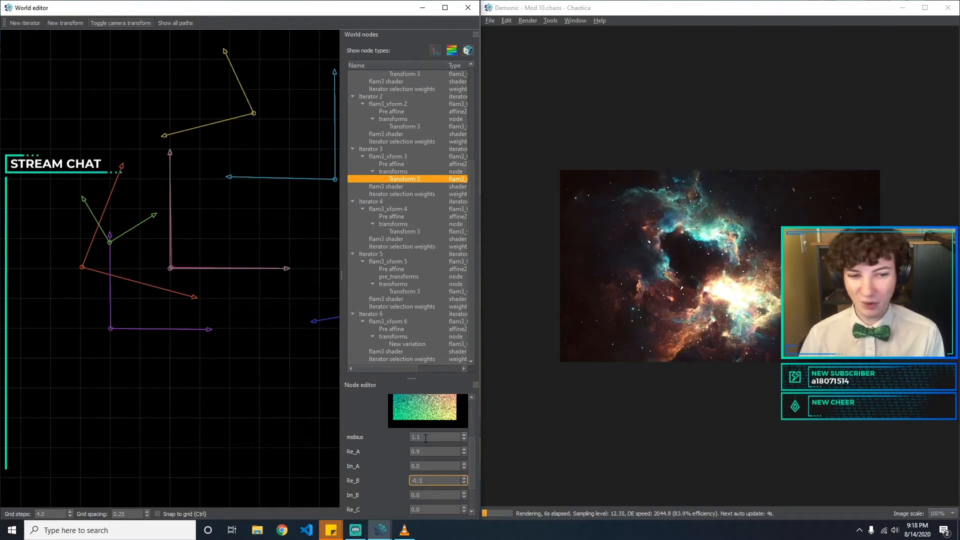
{"action": "key", "text": "Up"}
Try Im_B values of 0.1 and -0.1 on Iterator 3's mobius transform, and restore it to 0.
{"action": "key", "text": "Tab"}
{"action": "type", "text": "0.1"}
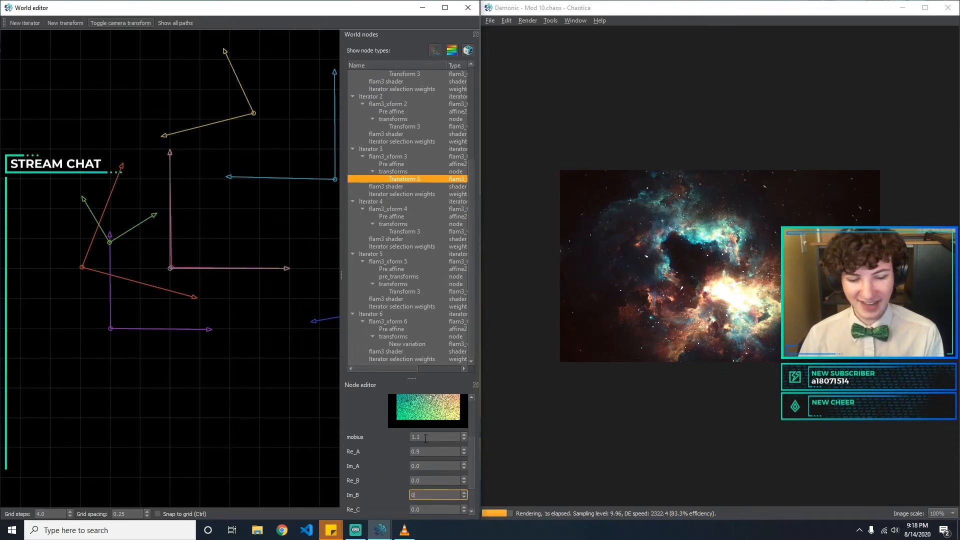
{"action": "key", "text": "BackSpace"}
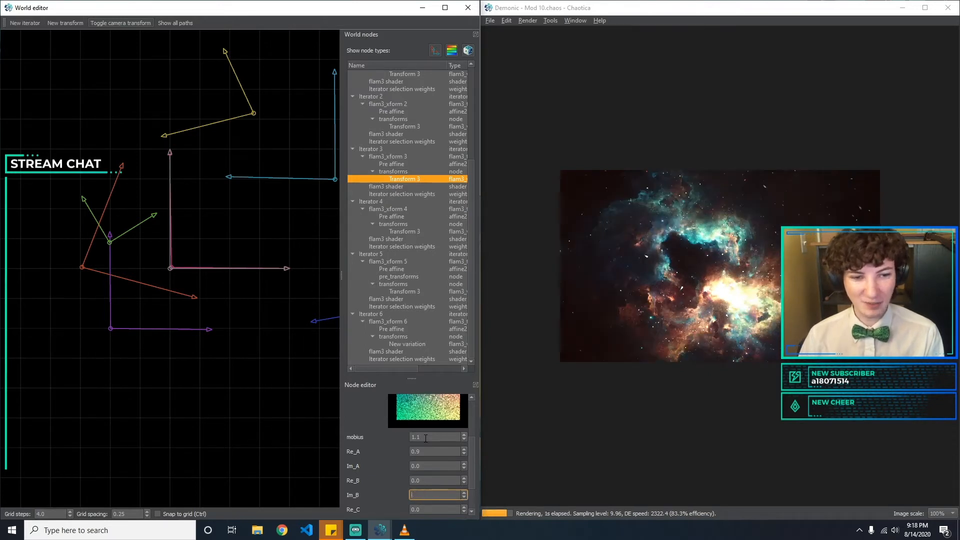
{"action": "type", "text": "1"}
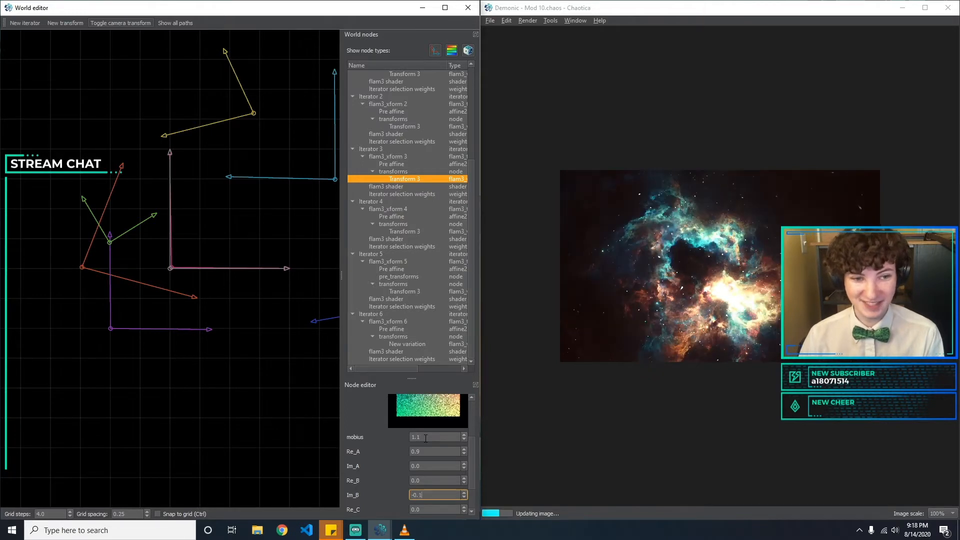
{"action": "key", "text": "BackSpace"}
{"action": "key", "text": "BackSpace"}
{"action": "key", "text": "BackSpace"}
{"action": "key", "text": "BackSpace"}
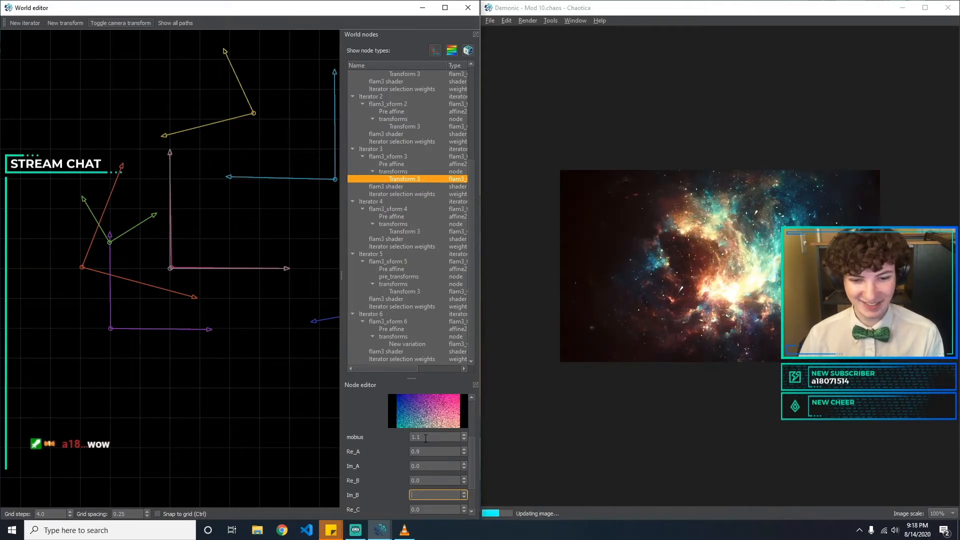
{"action": "type", "text": ".1"}
{"action": "key", "text": "BackSpace"}
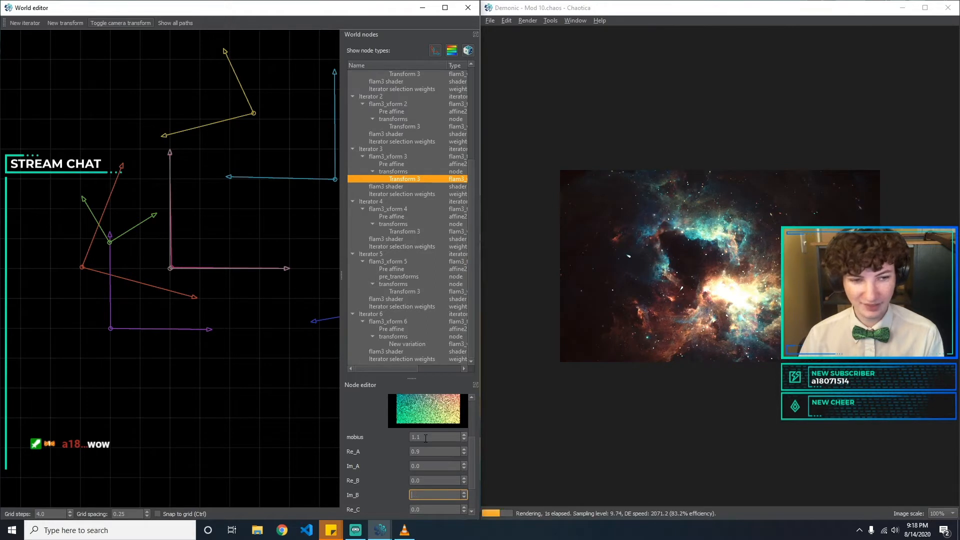
{"action": "type", "text": "-0.1"}
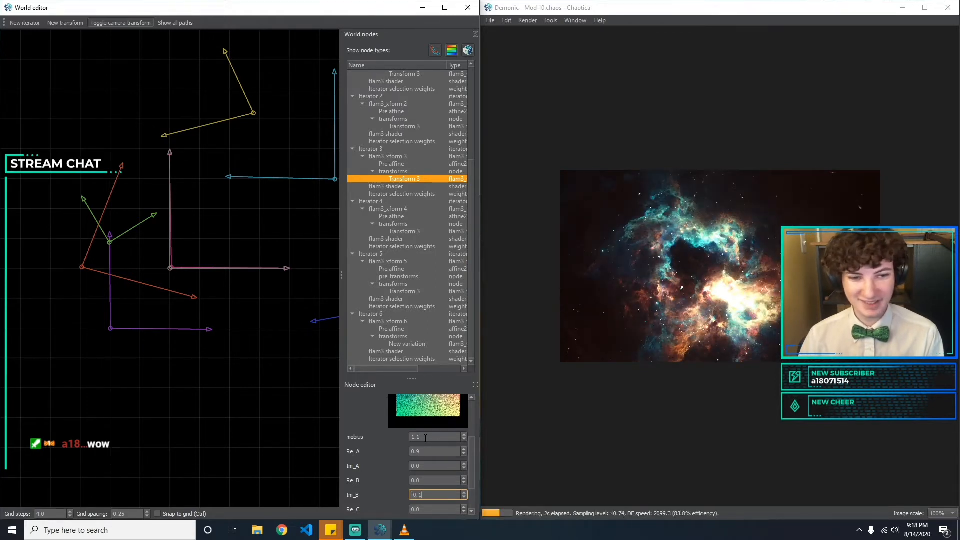
{"action": "key", "text": "BackSpace"}
{"action": "key", "text": "BackSpace"}
Try Re_C values of 0.1 and -0.1 on Iterator 3's mobius transform, and restore it to 0.
{"action": "key", "text": "Tab"}
{"action": "type", "text": "0.1"}
{"action": "key", "text": "BackSpace"}
{"action": "key", "text": "BackSpace"}
{"action": "key", "text": "BackSpace"}
{"action": "type", "text": "-0.1"}
{"action": "key", "text": "BackSpace"}
{"action": "key", "text": "BackSpace"}
{"action": "key", "text": "BackSpace"}
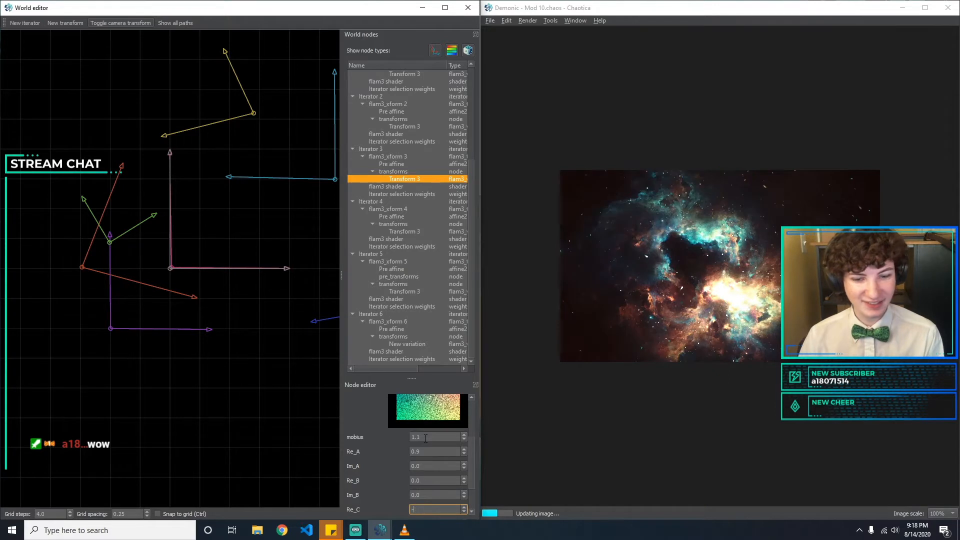
Try an Im_C value of -0.2 on Iterator 3's mobius transform, and settle on 0.1.
{"action": "key", "text": "Tab"}
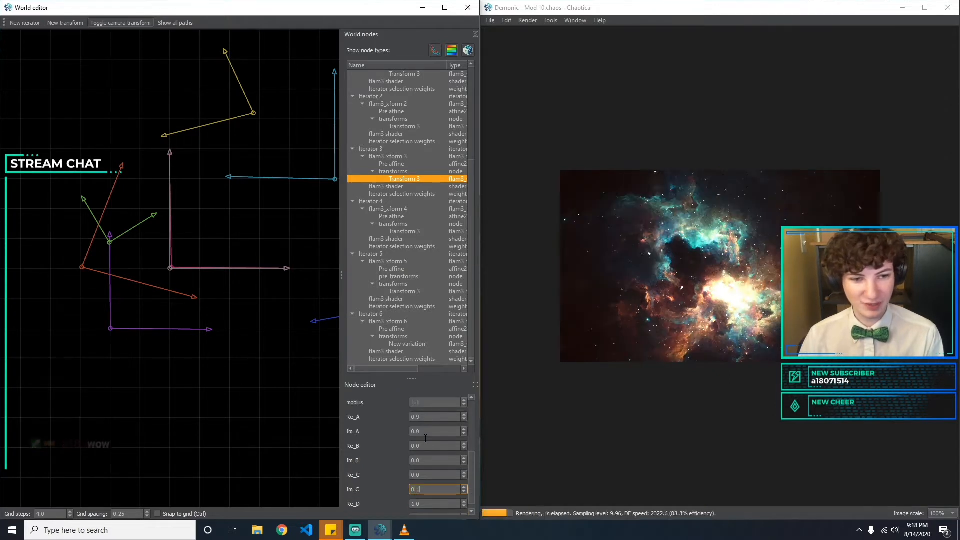
{"action": "type", "text": "-0"}
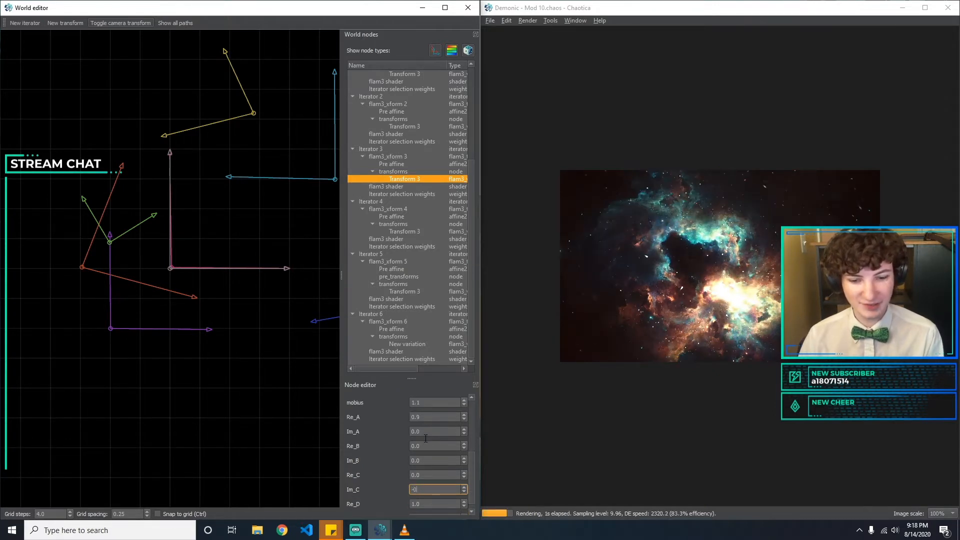
{"action": "type", "text": ".2"}
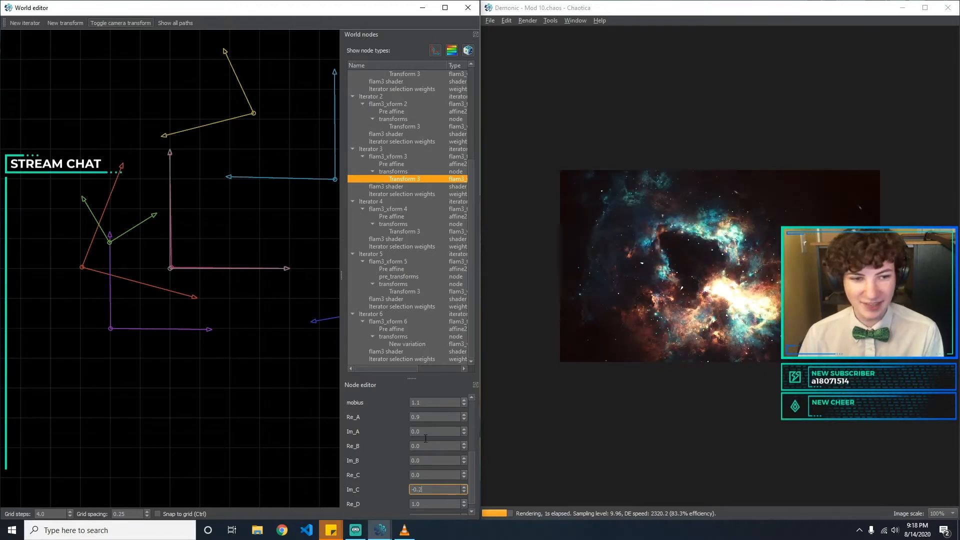
{"action": "key", "text": "BackSpace"}
{"action": "key", "text": "BackSpace"}
{"action": "key", "text": "BackSpace"}
{"action": "key", "text": "BackSpace"}
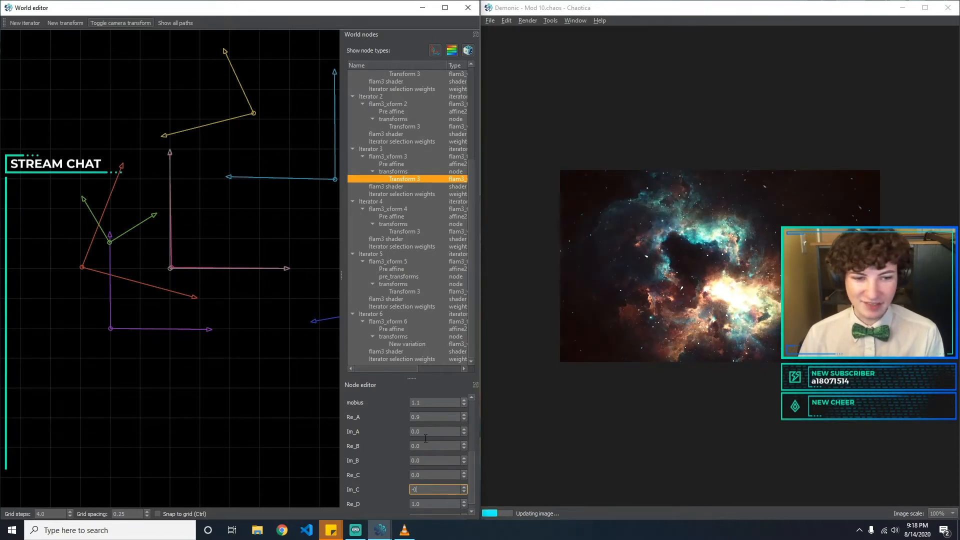
{"action": "type", "text": "0.1"}
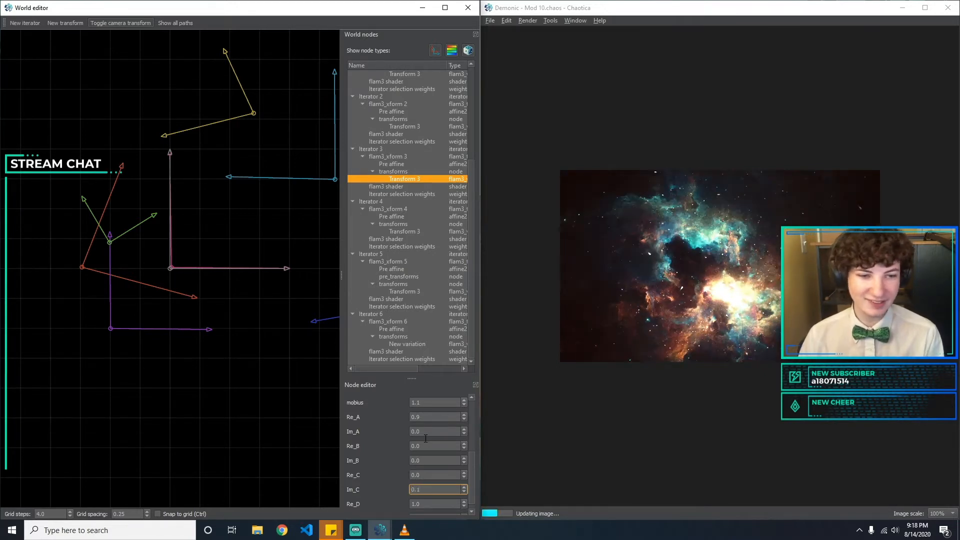
Try Re_D values of 1.1 and 0 on Iterator 3's mobius transform, and restore it to 1.
{"action": "key", "text": "Tab"}
{"action": "type", "text": "1.1"}
{"action": "key", "text": "BackSpace"}
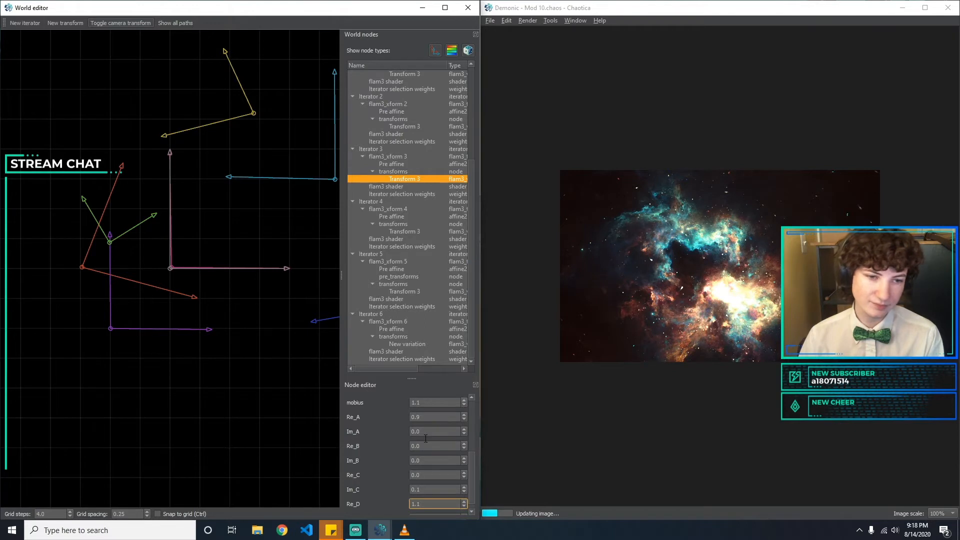
{"action": "key", "text": "BackSpace"}
{"action": "key", "text": "BackSpace"}
{"action": "key", "text": "BackSpace"}
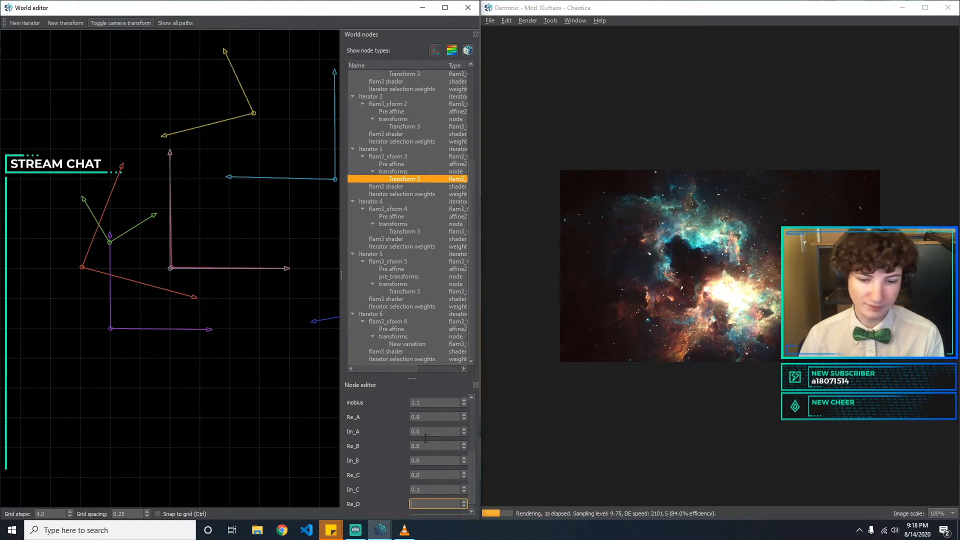
{"action": "type", "text": "0"}
{"action": "key", "text": "Tab"}
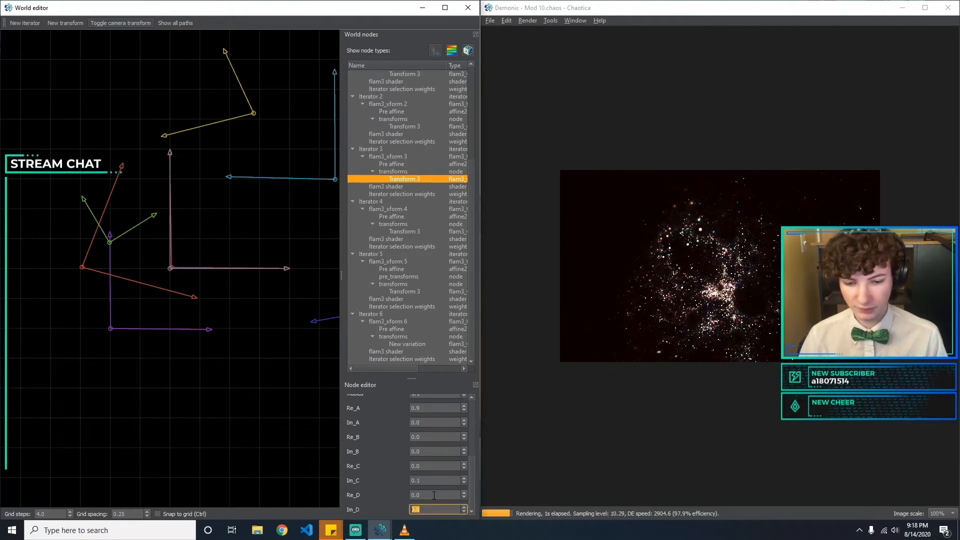
{"action": "key", "text": "shift+Tab"}
{"action": "type", "text": "1"}
Compare Im_D values of 0.1 and -0.1 on Iterator 3's mobius transform, and settle on 0.1.
{"action": "key", "text": "Tab"}
{"action": "type", "text": "0"}
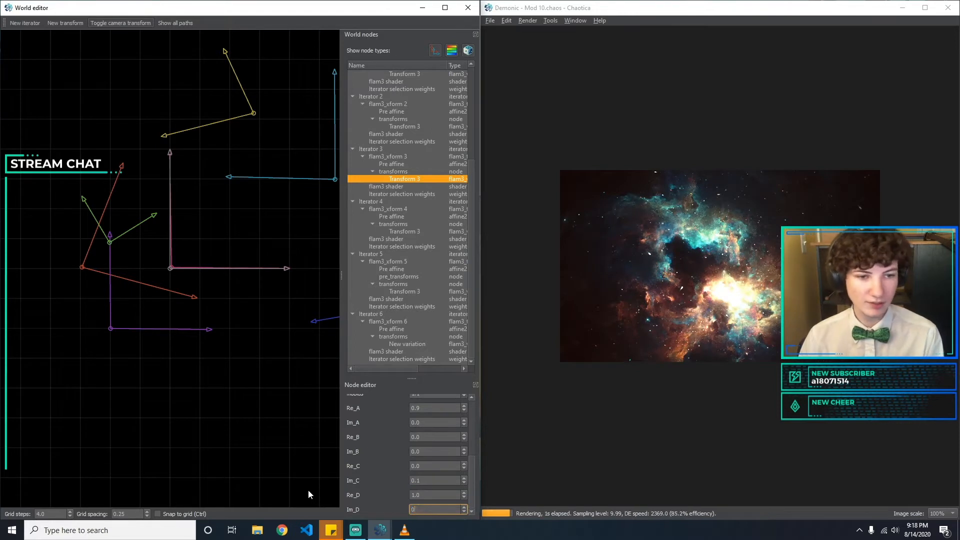
{"action": "type", "text": ".1"}
{"action": "key", "text": "BackSpace"}
{"action": "key", "text": "BackSpace"}
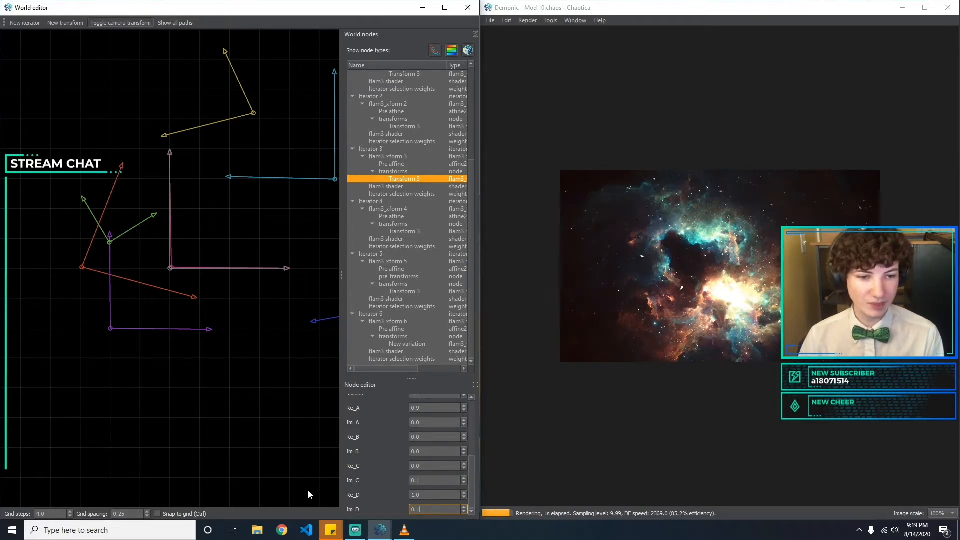
{"action": "key", "text": "Home"}
{"action": "type", "text": "-"}
{"action": "key", "text": "End"}
{"action": "type", "text": ".1"}
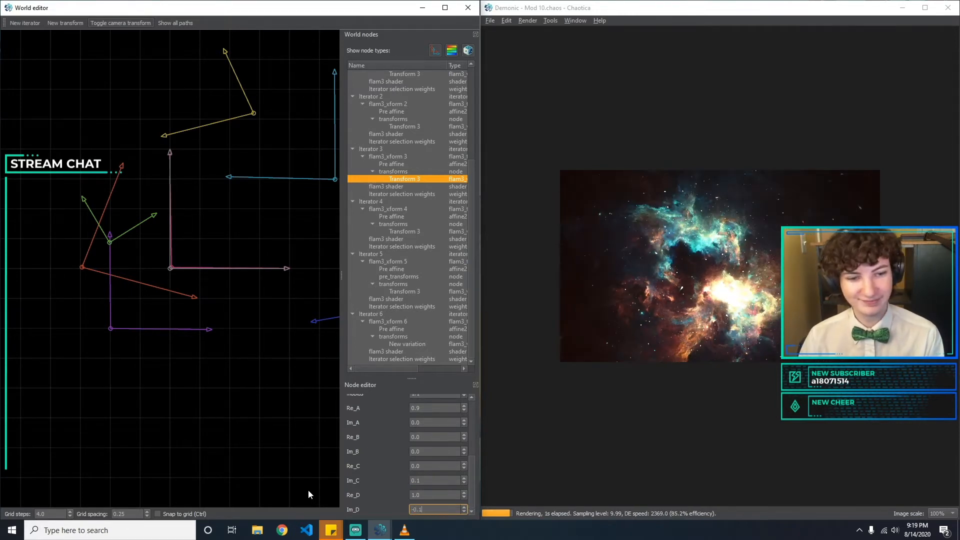
{"action": "key", "text": "BackSpace"}
{"action": "key", "text": "BackSpace"}
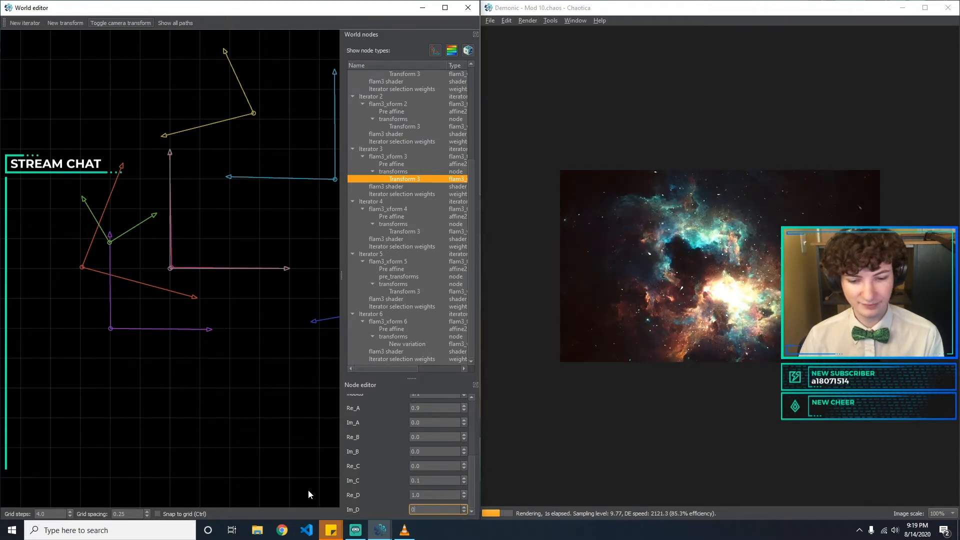
{"action": "type", "text": "1"}
{"action": "key", "text": "BackSpace"}
{"action": "type", "text": ".1"}
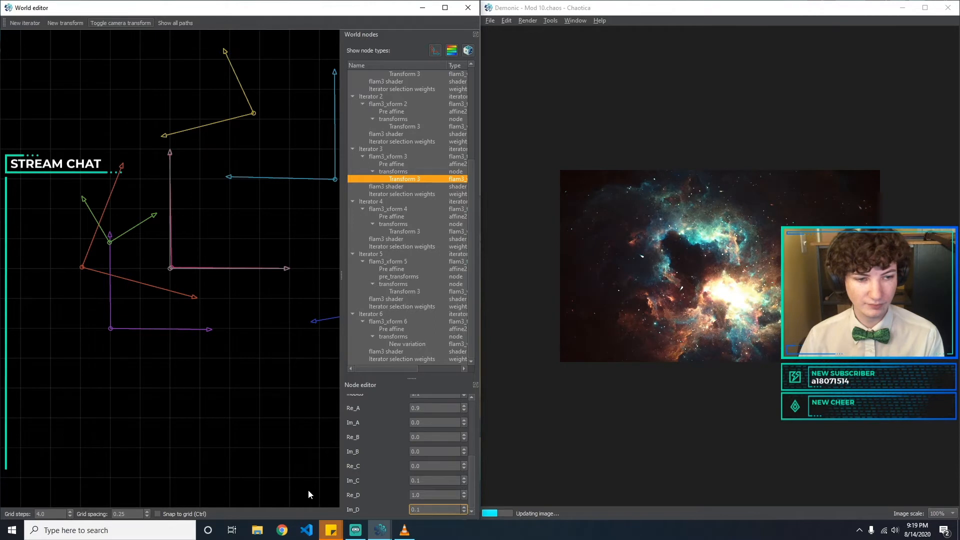
Reframe the camera in the render, panning and zooming in slightly around the dark cavity and bright core.
{"action": "left_click_drag", "start_coordinate": [673, 353], "coordinate": [770, 316]}
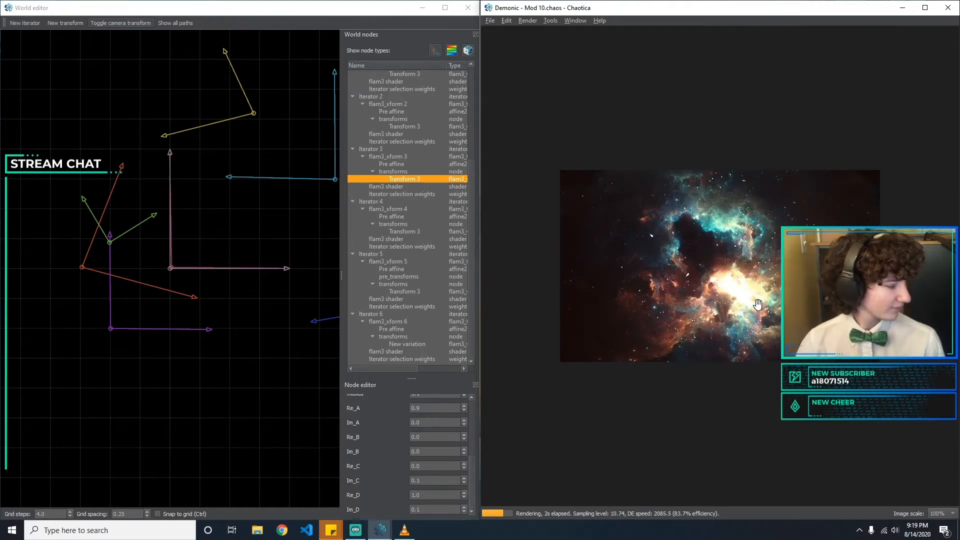
{"action": "left_click_drag", "start_coordinate": [746, 299], "coordinate": [701, 272]}
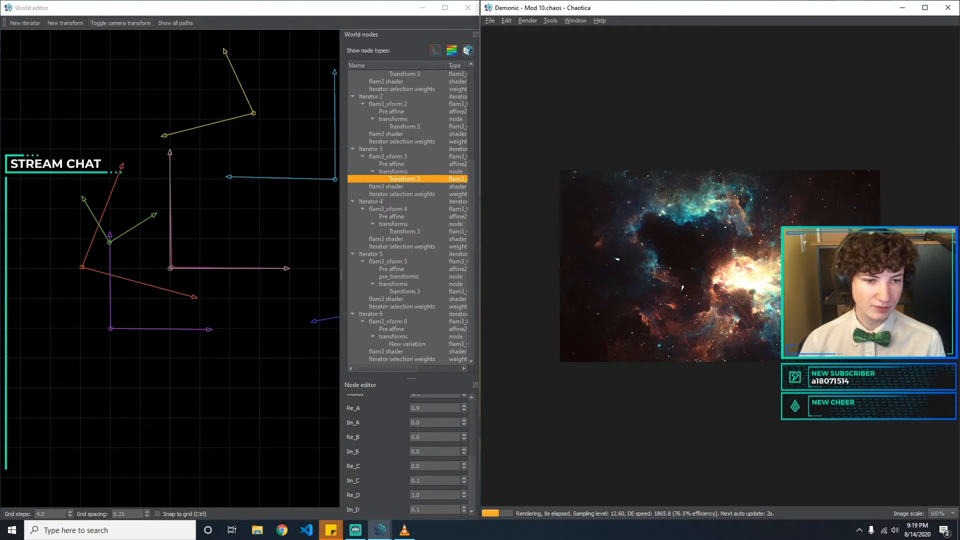
{"action": "scroll", "coordinate": [772, 261], "scroll_direction": "up", "scroll_amount": 1}
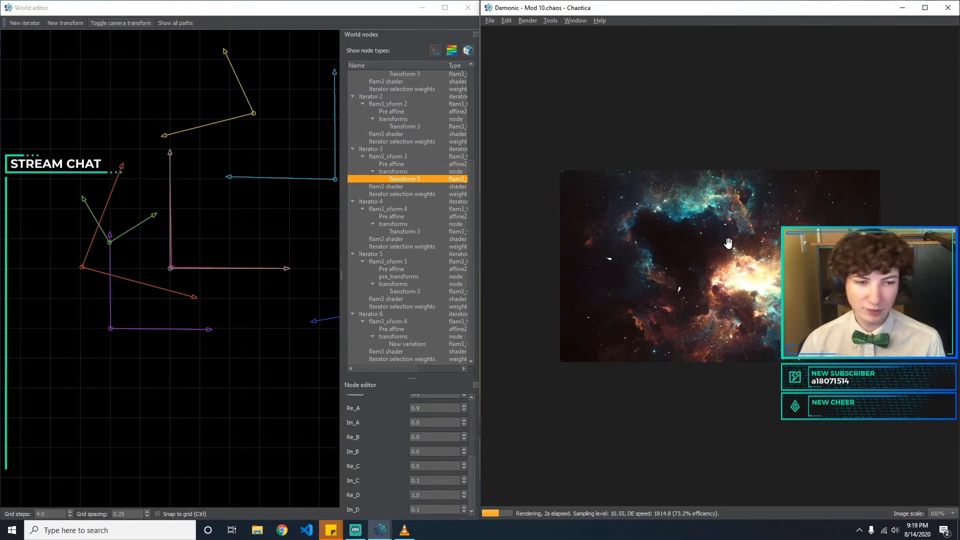
Save the world as a new file named Demonic - Mod 11.chaos.
{"action": "left_click", "coordinate": [490, 22]}
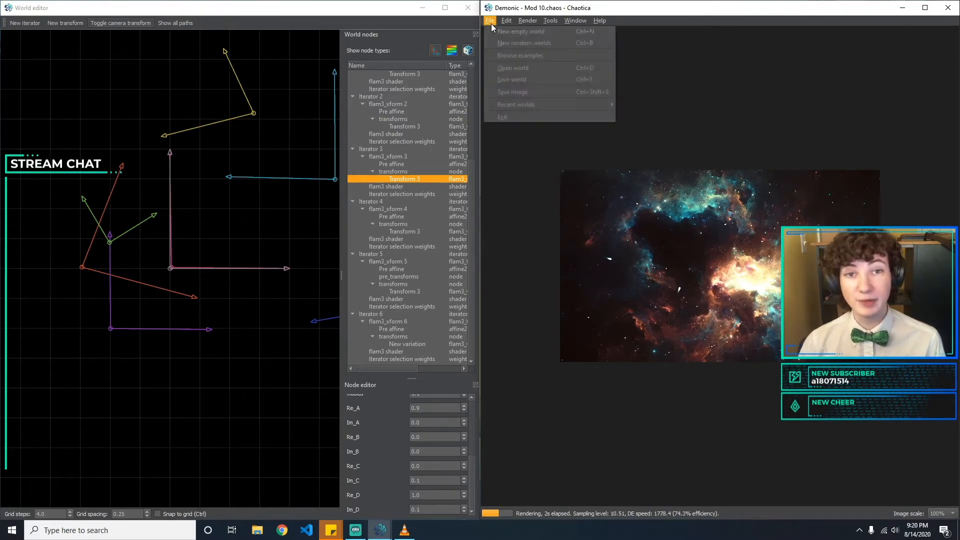
{"action": "left_click", "coordinate": [515, 80]}
{"action": "left_click", "coordinate": [597, 225]}
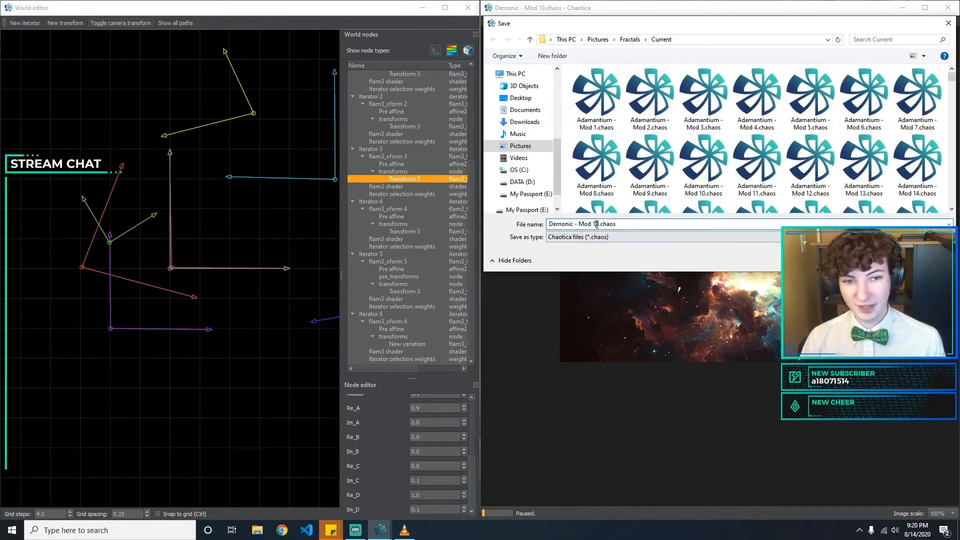
{"action": "key", "text": "Delete"}
{"action": "type", "text": "1"}
{"action": "key", "text": "Return"}
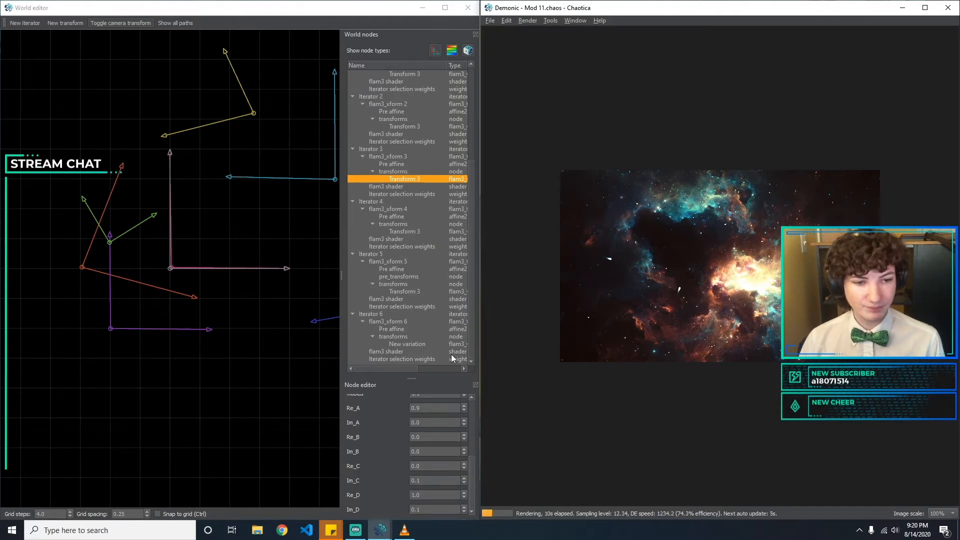
Show the post transforms of Iterator 4's flam3_xform 4 and select its post_transforms node.
{"action": "left_click", "coordinate": [419, 232]}
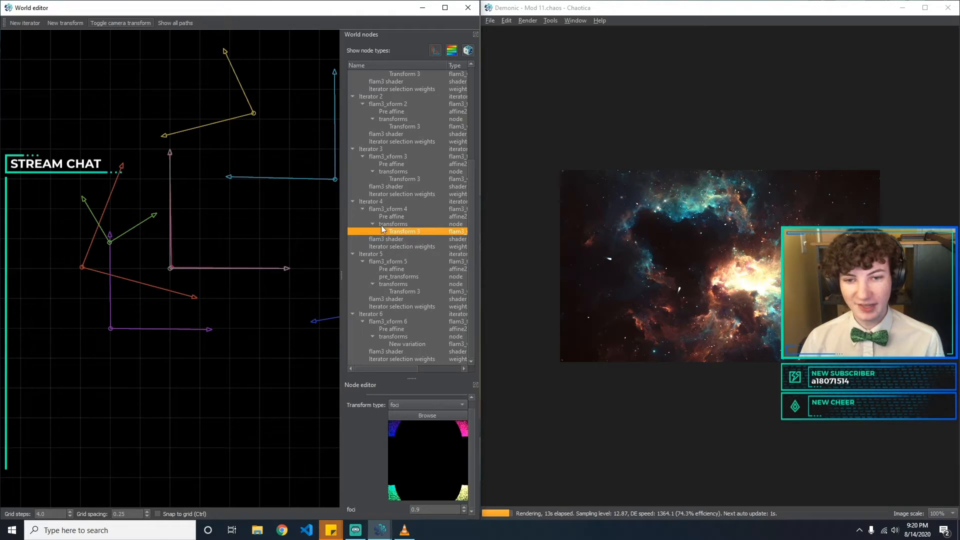
{"action": "left_click", "coordinate": [372, 224]}
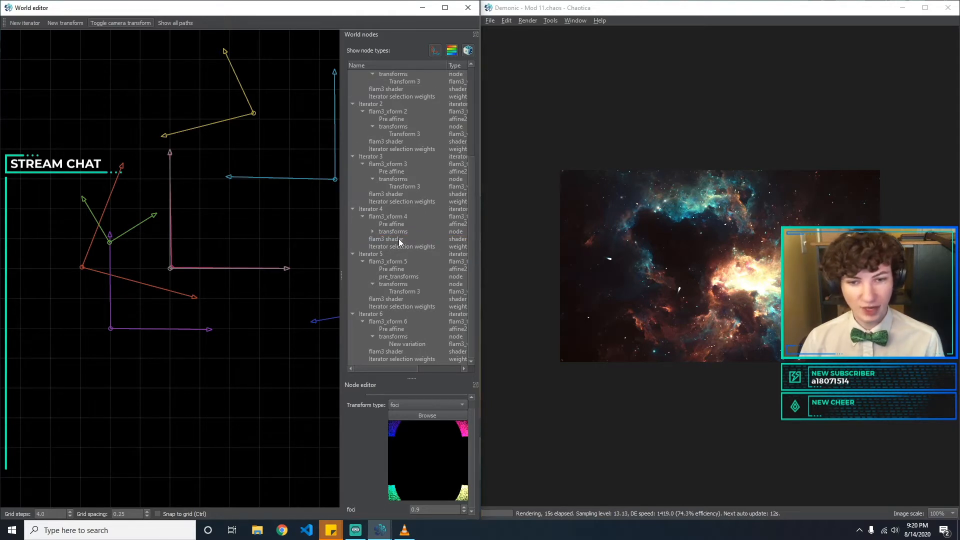
{"action": "left_click", "coordinate": [400, 239]}
{"action": "left_click", "coordinate": [400, 245]}
{"action": "left_click", "coordinate": [400, 240]}
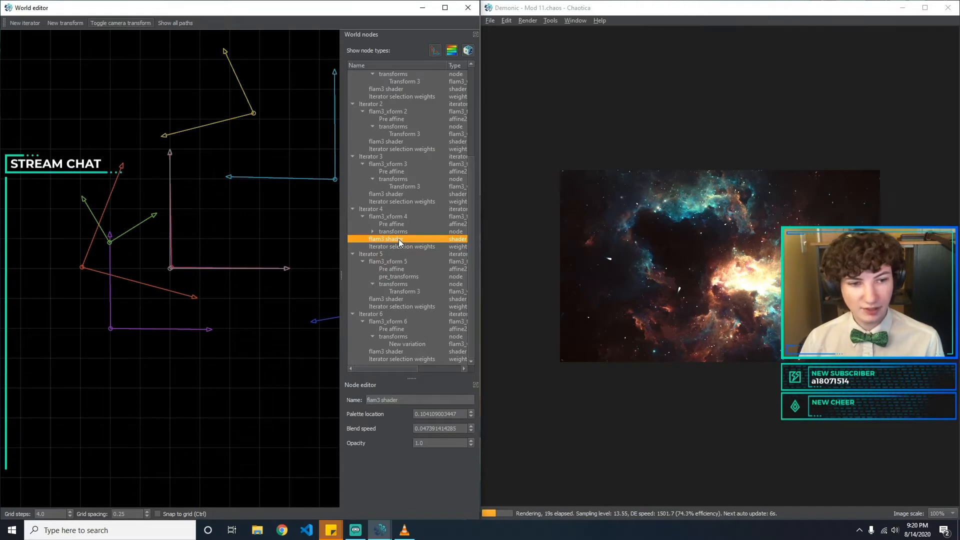
{"action": "left_click", "coordinate": [402, 224]}
{"action": "left_click", "coordinate": [403, 217]}
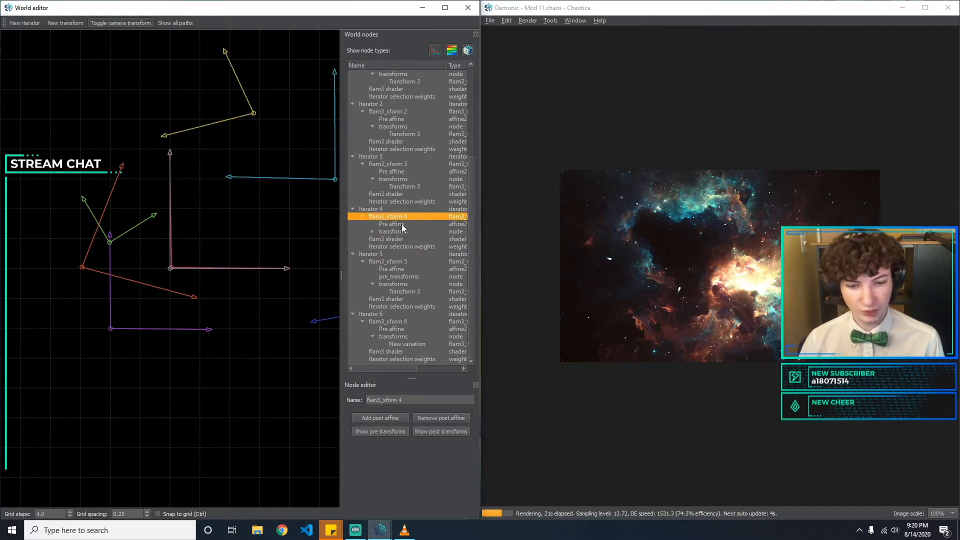
{"action": "left_click", "coordinate": [440, 432]}
{"action": "left_click", "coordinate": [401, 239]}
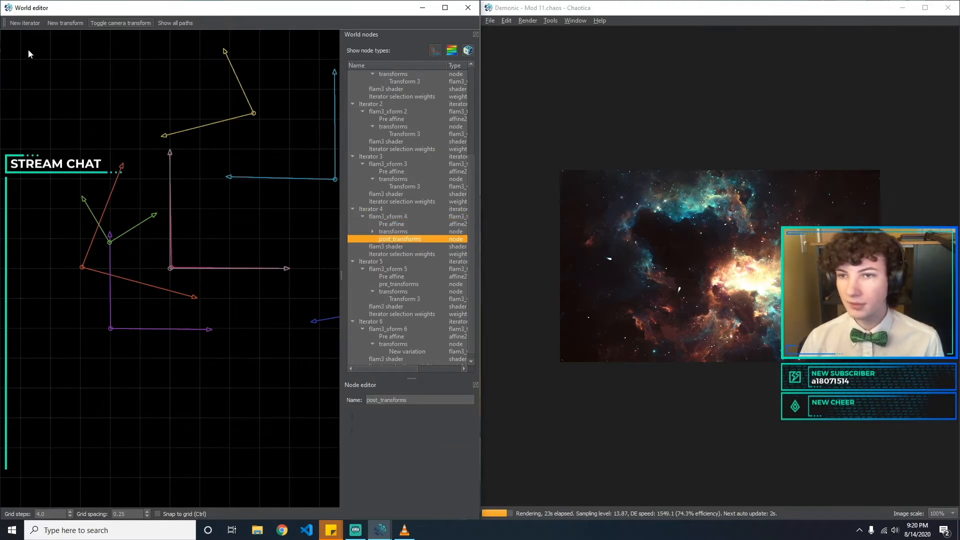
Add a new variation to Iterator 4's post_transforms and set its transform type to mobius.
{"action": "left_click", "coordinate": [57, 24]}
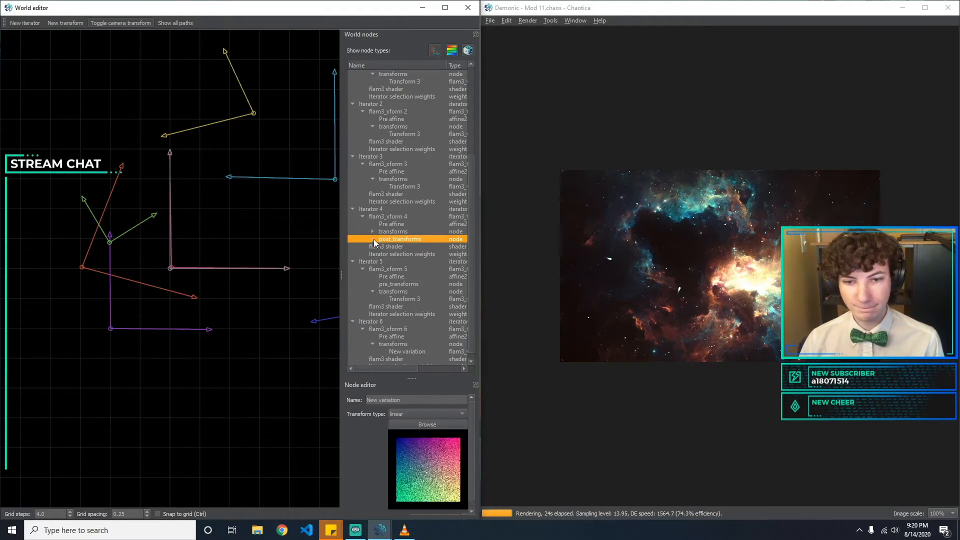
{"action": "left_click", "coordinate": [374, 240]}
{"action": "left_click", "coordinate": [429, 415]}
{"action": "type", "text": "mo"}
{"action": "key", "text": "Return"}
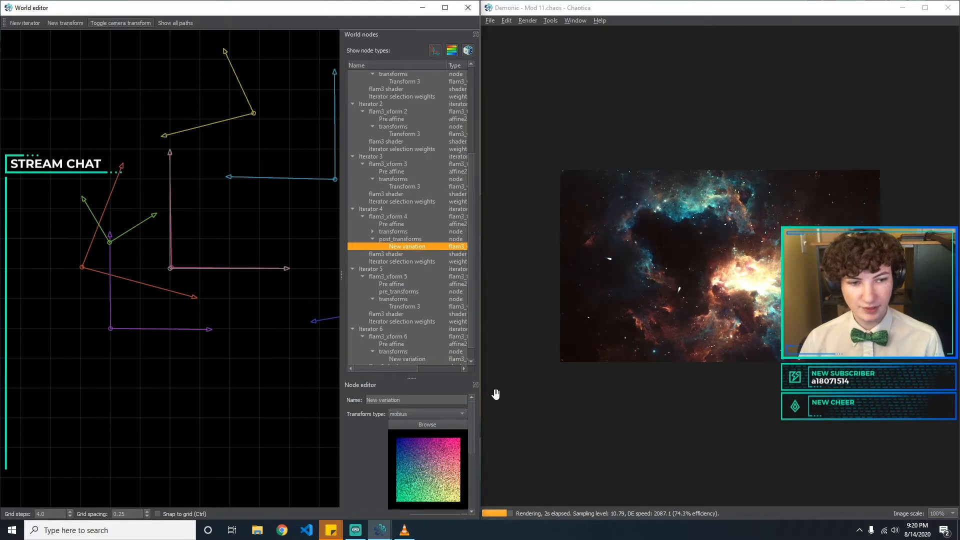
Set Im_B to 0.1 on Iterator 4's mobius post transform.
{"action": "left_click_drag", "start_coordinate": [474, 425], "coordinate": [489, 495]}
{"action": "left_click", "coordinate": [441, 451]}
{"action": "key", "text": "BackSpace"}
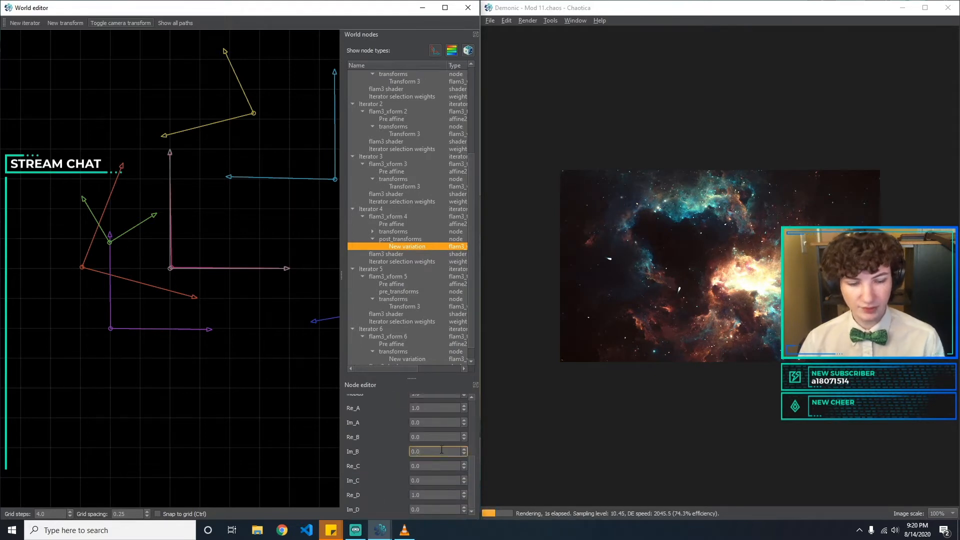
{"action": "type", "text": "1"}
{"action": "key", "text": "BackSpace"}
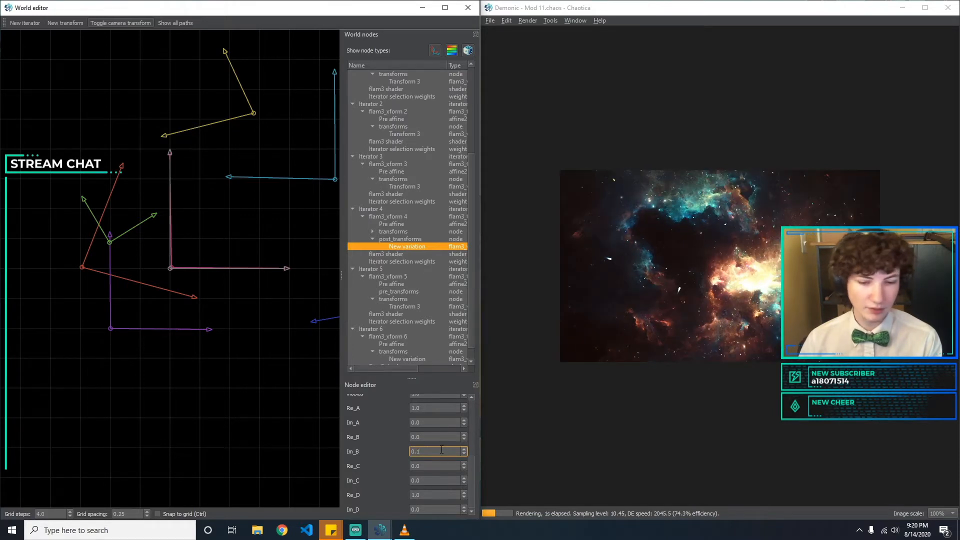
Try Re_C at -0.1 and Im_C at 0.1 and -0.1 on Iterator 4's mobius post transform, restoring both to 0.
{"action": "key", "text": "Tab"}
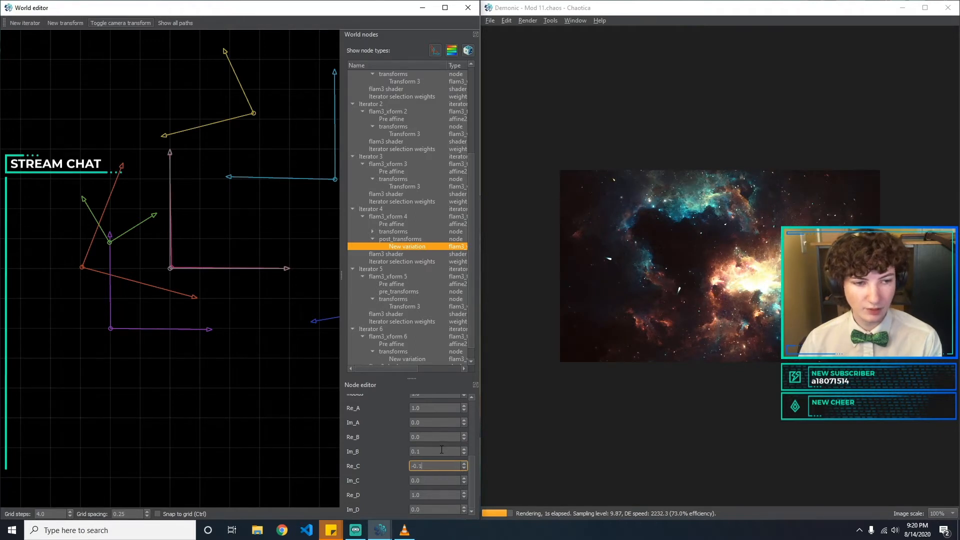
{"action": "key", "text": "Tab"}
{"action": "type", "text": "0.1"}
{"action": "key", "text": "BackSpace"}
{"action": "key", "text": "BackSpace"}
{"action": "key", "text": "BackSpace"}
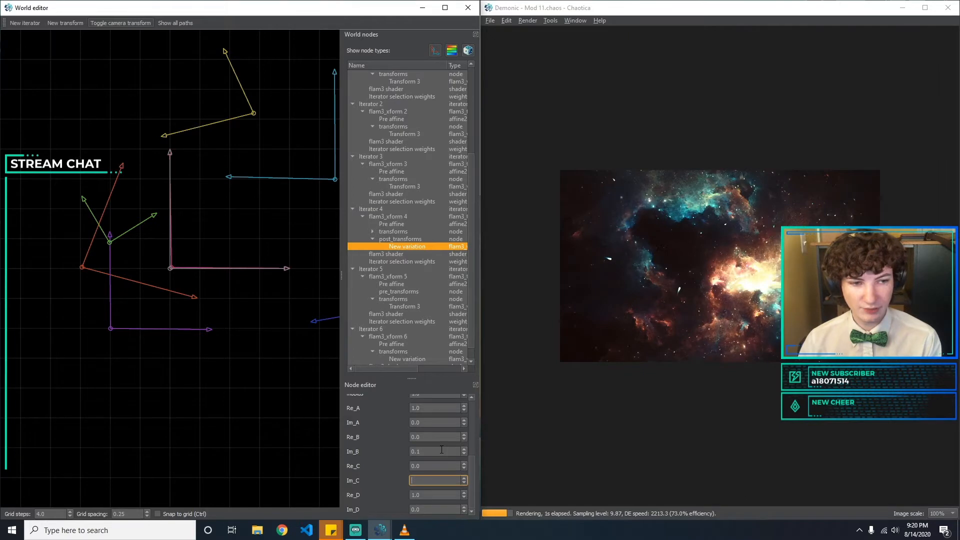
{"action": "type", "text": "-0.1"}
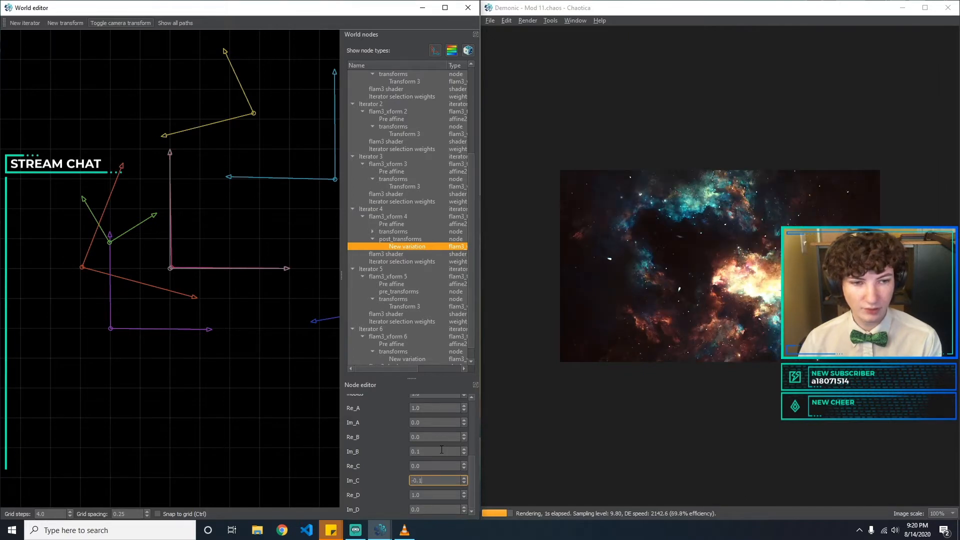
{"action": "key", "text": "BackSpace"}
{"action": "key", "text": "BackSpace"}
{"action": "key", "text": "BackSpace"}
Try a lower Re_D, restored to 1, and an Im_D value of 0.1 on Iterator 4's mobius post transform.
{"action": "key", "text": "Tab"}
{"action": "type", "text": "1."}
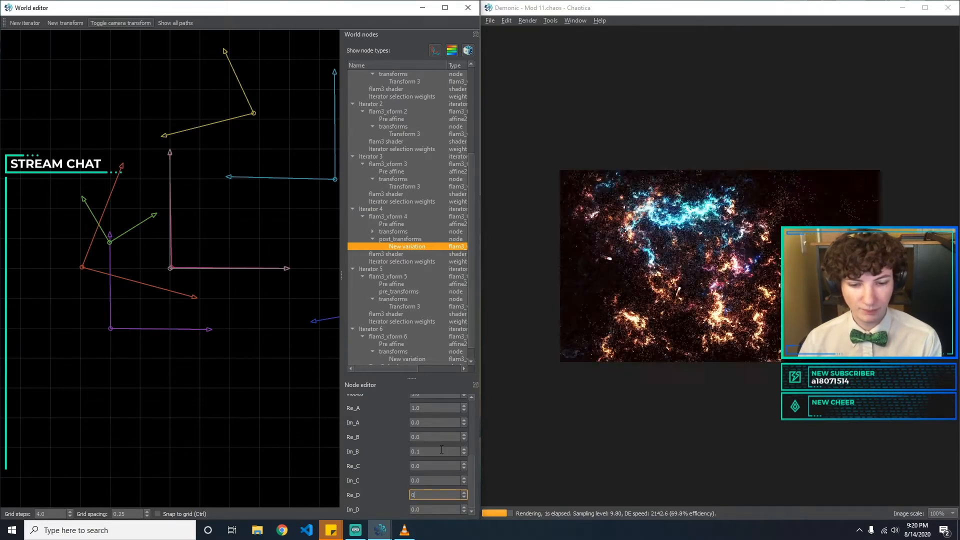
{"action": "key", "text": "Tab"}
{"action": "type", "text": "0.1"}
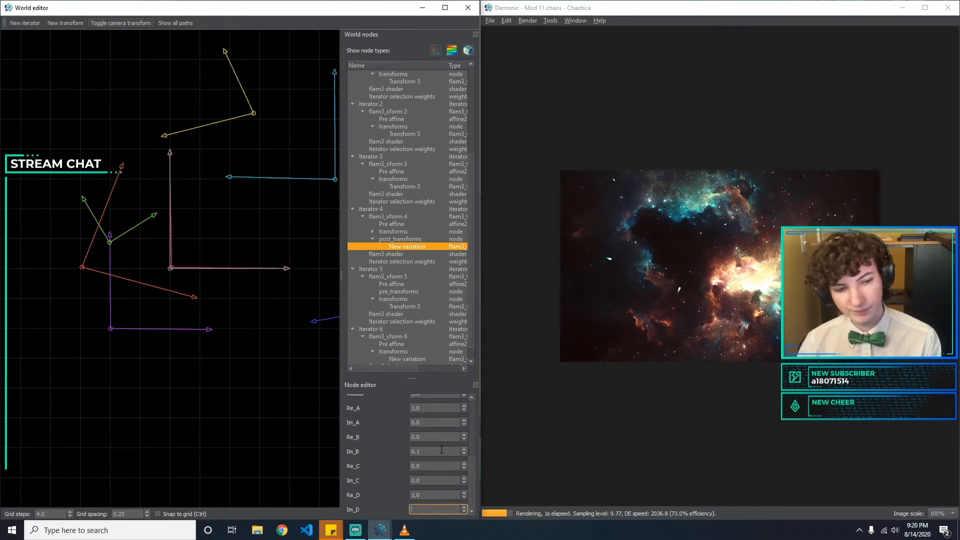
Try Re_A at 1.1 and 0.8 on Iterator 4's mobius post transform, restoring it to 1.
{"action": "left_click_drag", "start_coordinate": [472, 464], "coordinate": [476, 432]}
{"action": "left_click", "coordinate": [438, 486]}
{"action": "key", "text": "BackSpace"}
{"action": "type", "text": "1"}
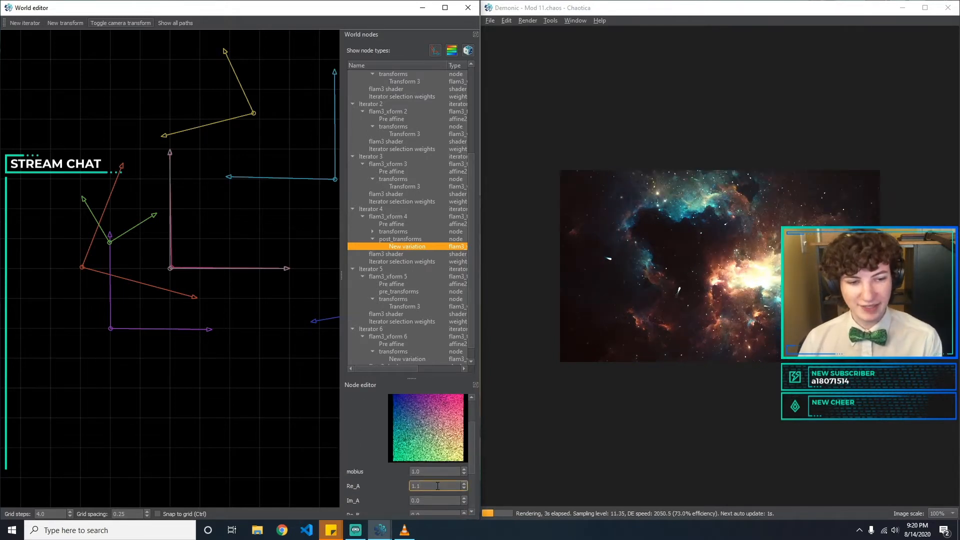
{"action": "key", "text": "BackSpace"}
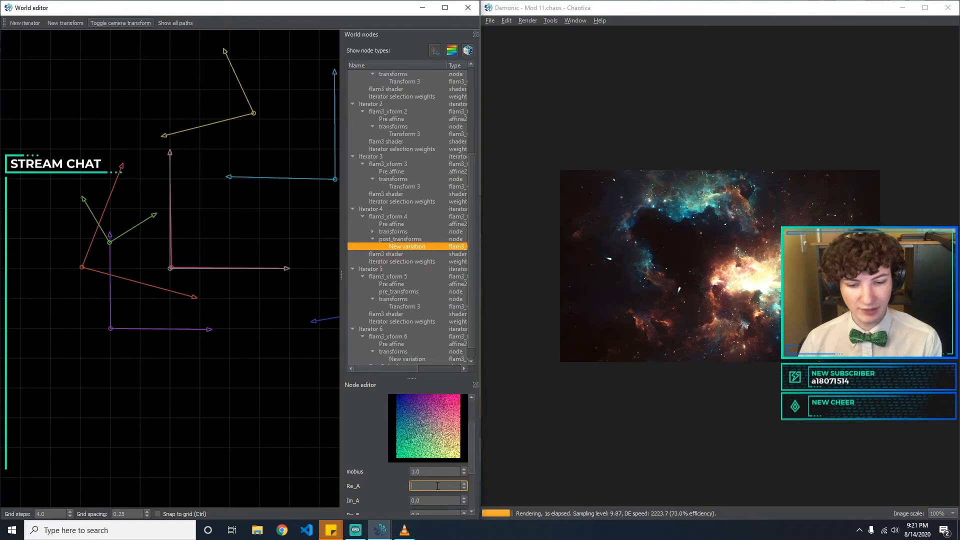
{"action": "type", "text": "0.9"}
{"action": "key", "text": "BackSpace"}
{"action": "key", "text": "BackSpace"}
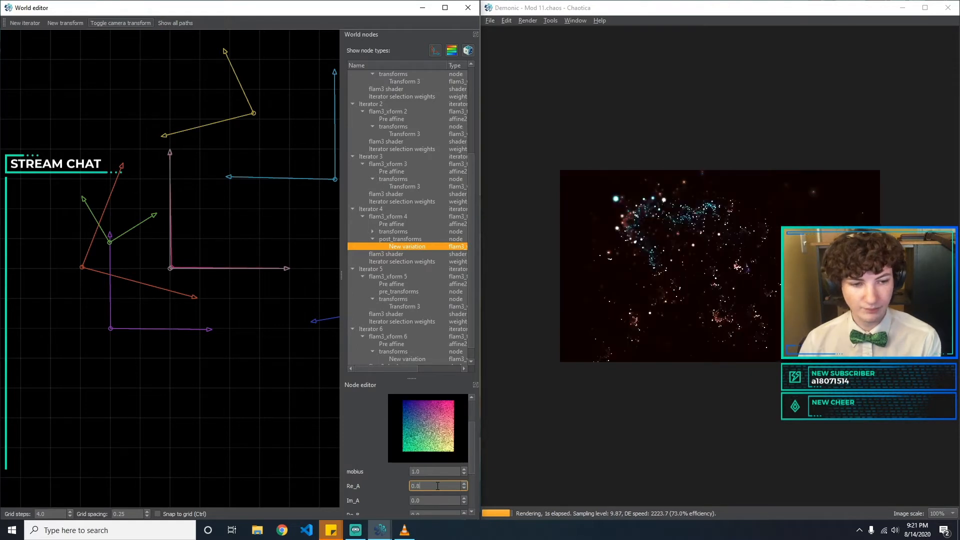
{"action": "type", "text": "1"}
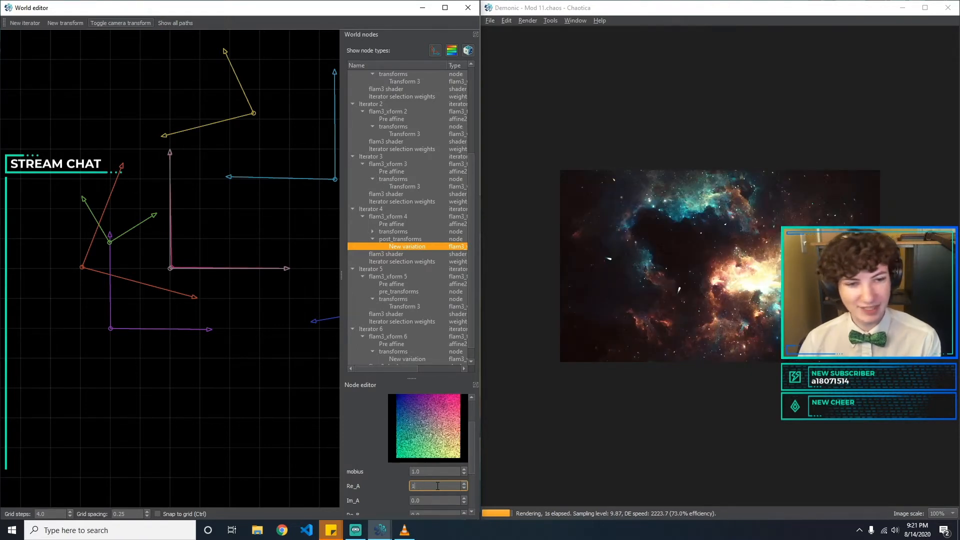
Try Im_A at 0.1 and -0.1 on Iterator 4's mobius post transform, restoring it to 0.
{"action": "key", "text": "Tab"}
{"action": "type", "text": "0."}
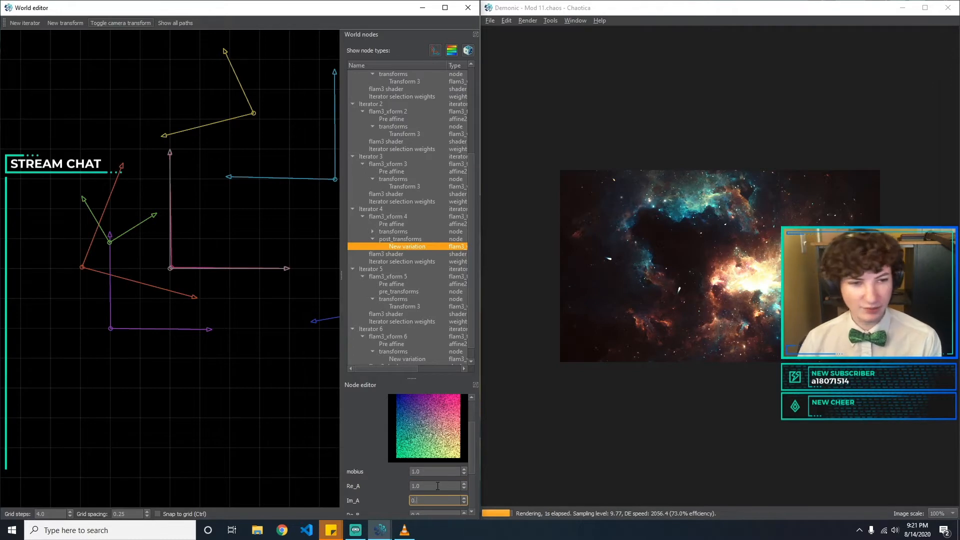
{"action": "type", "text": "1"}
{"action": "key", "text": "BackSpace"}
{"action": "type", "text": ".1"}
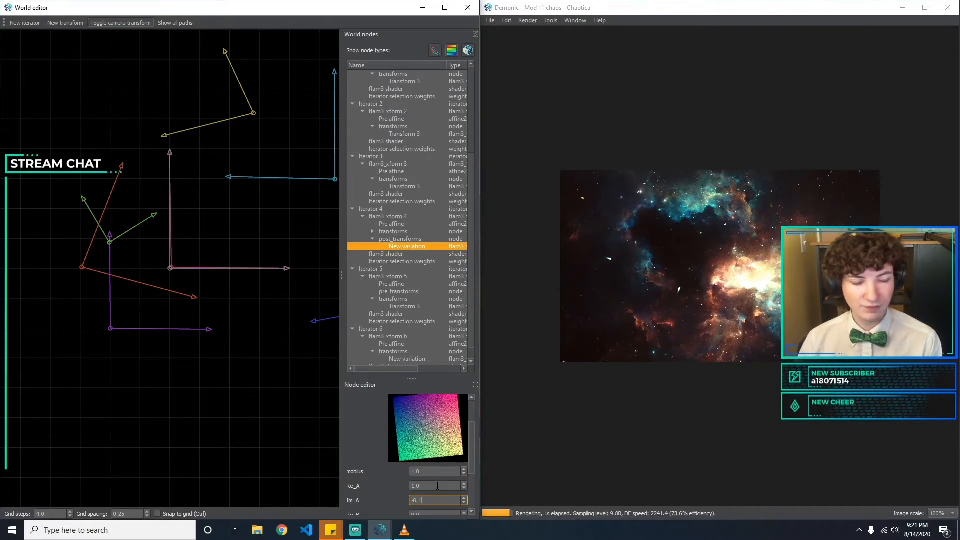
{"action": "key", "text": "BackSpace"}
{"action": "key", "text": "BackSpace"}
{"action": "type", "text": "0.1"}
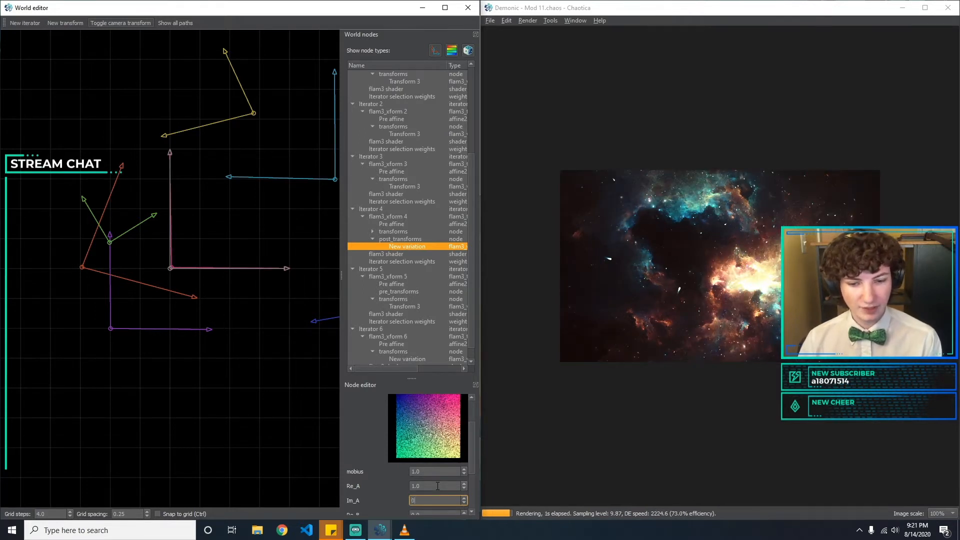
{"action": "key", "text": "BackSpace"}
{"action": "key", "text": "BackSpace"}
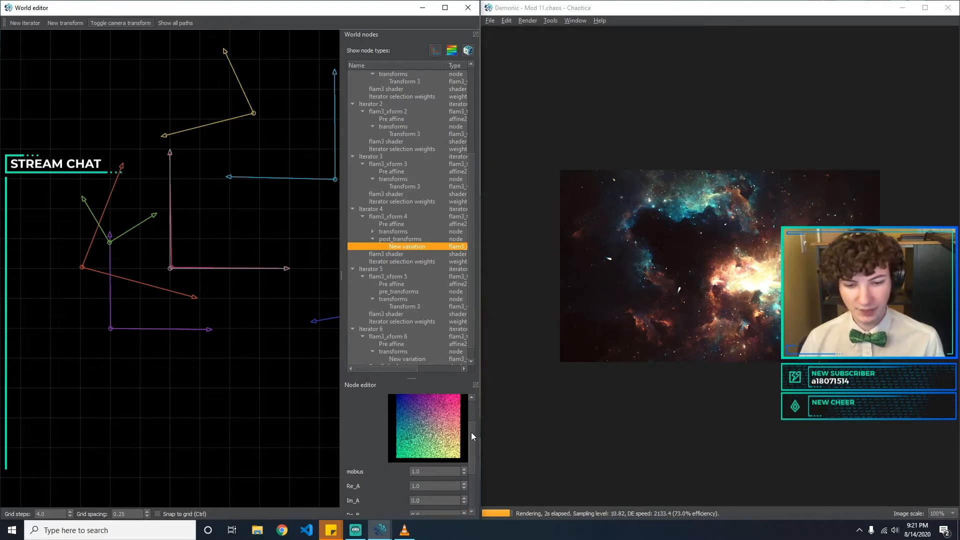
Show the post transforms of Iterator 3's flam3_xform 3 and add a new variation to them.
{"action": "scroll", "coordinate": [471, 432], "scroll_direction": "up", "scroll_amount": 2}
{"action": "left_click", "coordinate": [426, 201]}
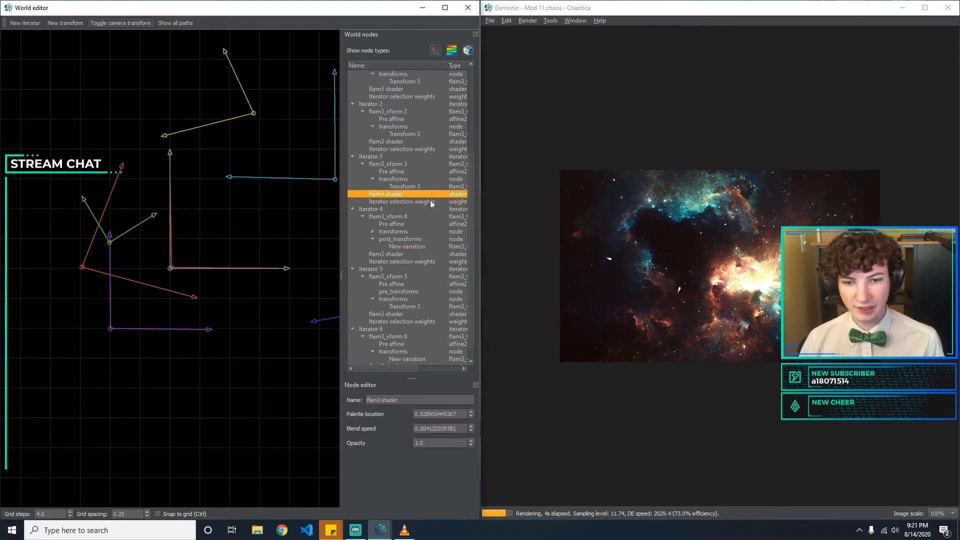
{"action": "left_click", "coordinate": [400, 179]}
{"action": "left_click", "coordinate": [403, 186]}
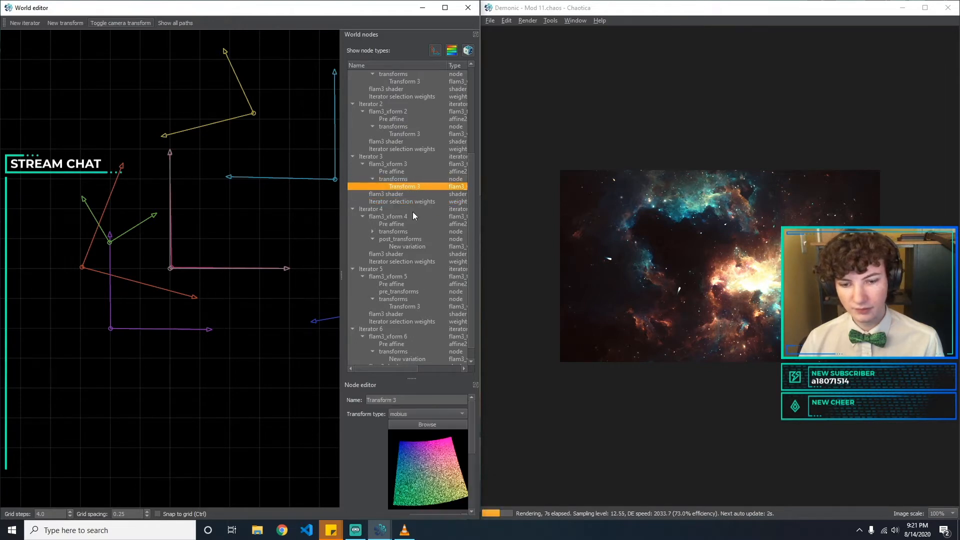
{"action": "left_click", "coordinate": [399, 172]}
{"action": "left_click", "coordinate": [388, 164]}
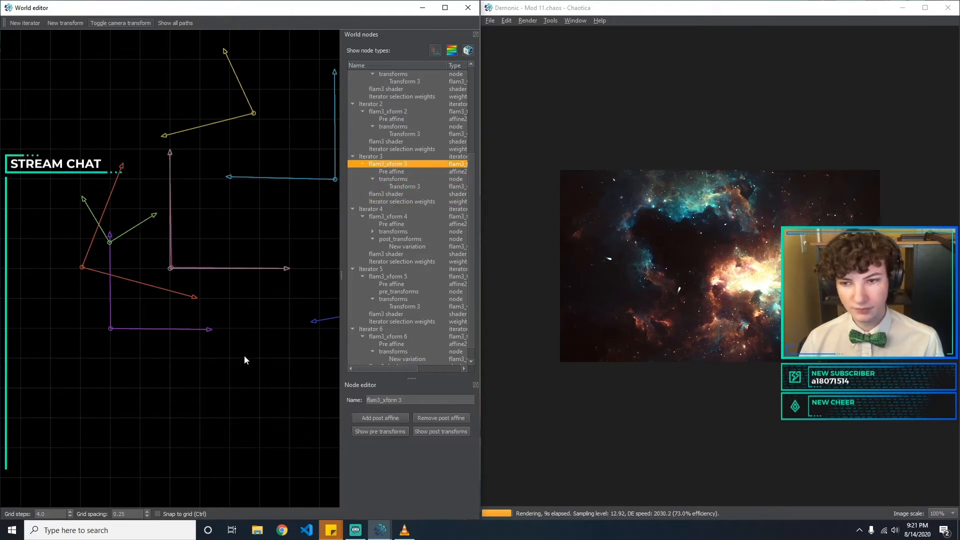
{"action": "left_click", "coordinate": [433, 432]}
{"action": "left_click", "coordinate": [399, 193]}
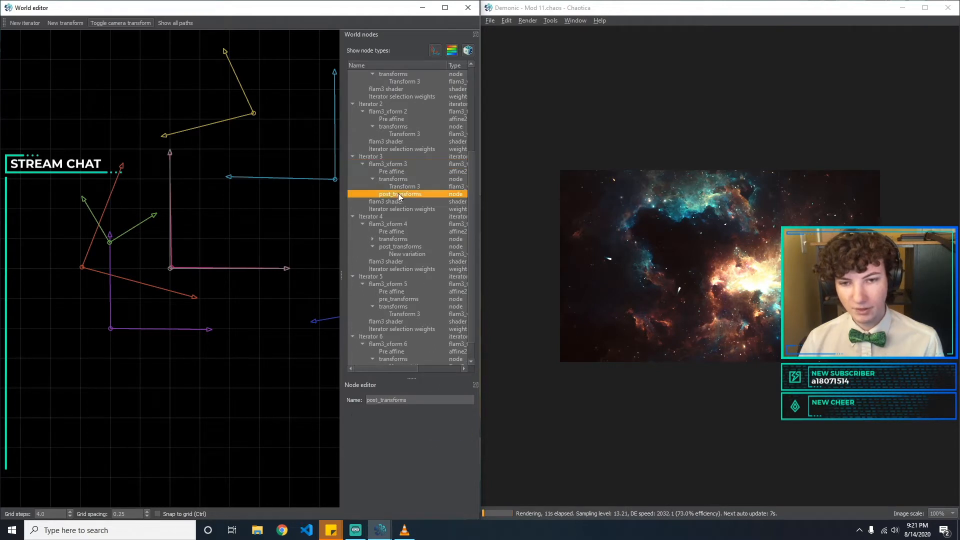
{"action": "left_click", "coordinate": [74, 24]}
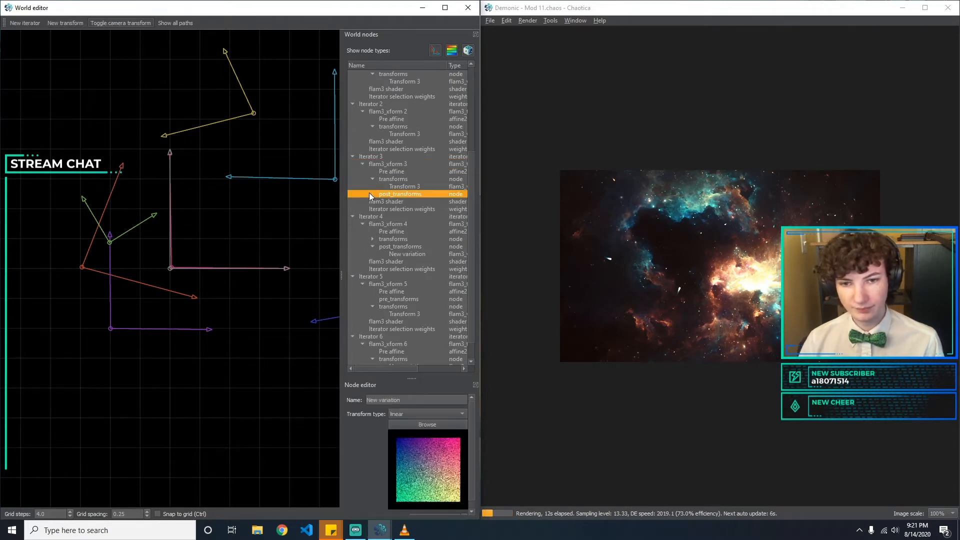
Try the spherical transform type on Iterator 3's new post variation, with a spherical amount of 1.5.
{"action": "left_click", "coordinate": [427, 413]}
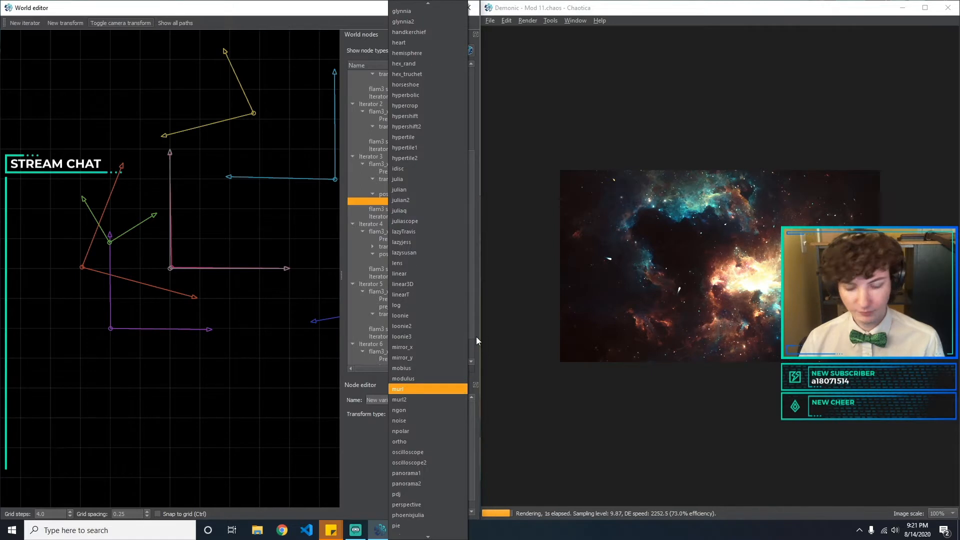
{"action": "key", "text": "p"}
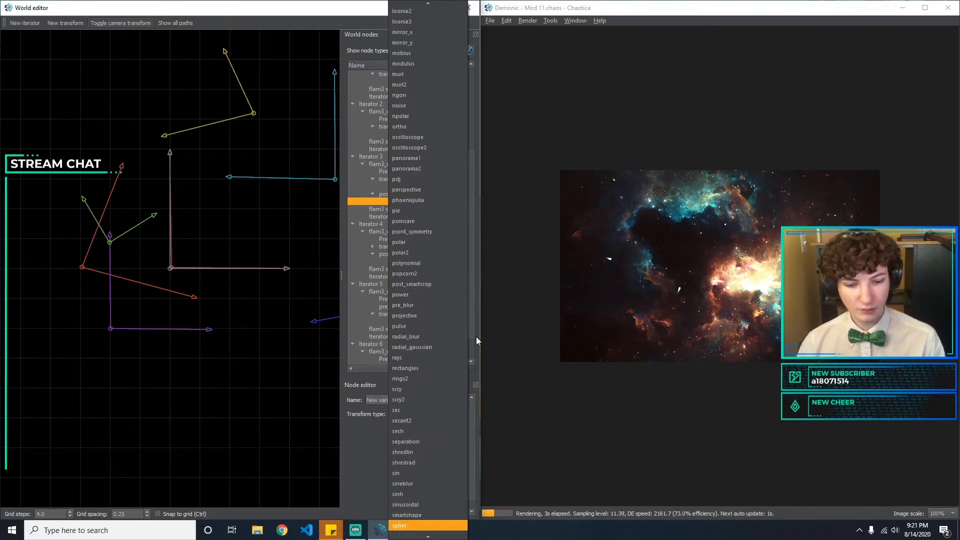
{"action": "key", "text": "Escape"}
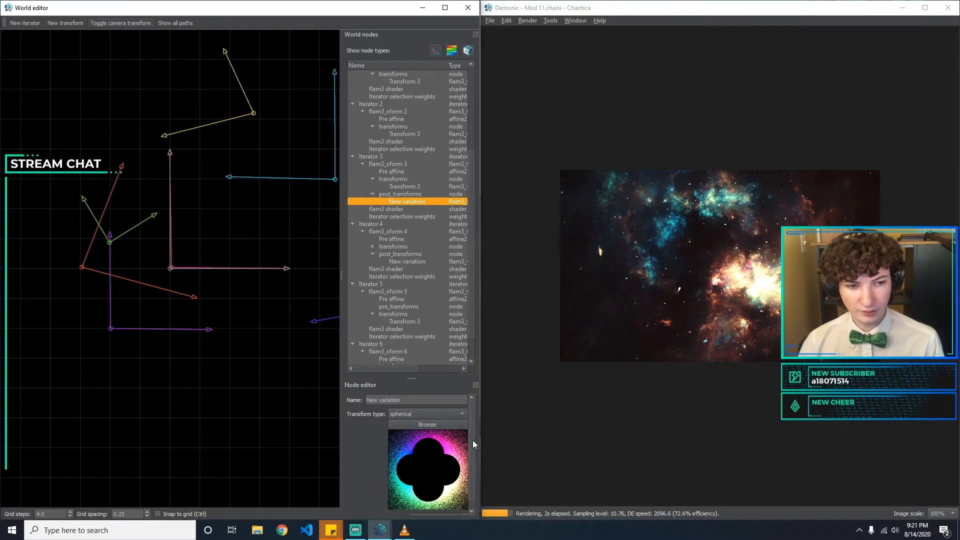
{"action": "scroll", "coordinate": [472, 440], "scroll_direction": "down", "scroll_amount": 1}
{"action": "type", "text": "0.1"}
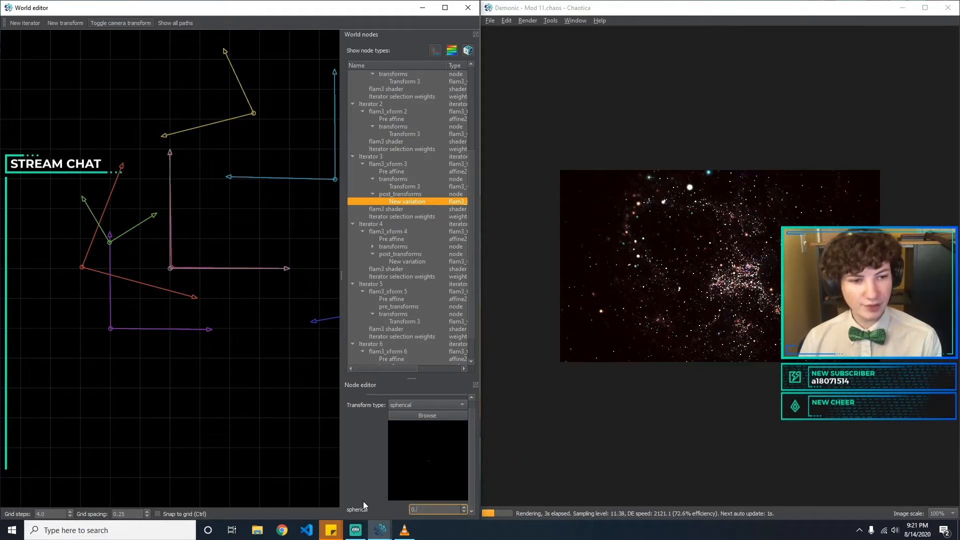
{"action": "key", "text": "Up"}
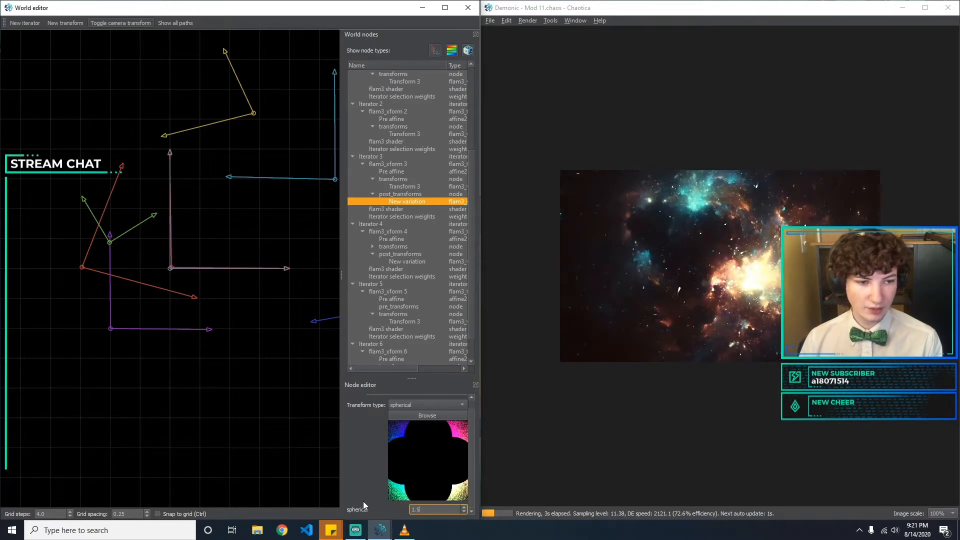
{"action": "key", "text": "BackSpace"}
{"action": "type", "text": "5"}
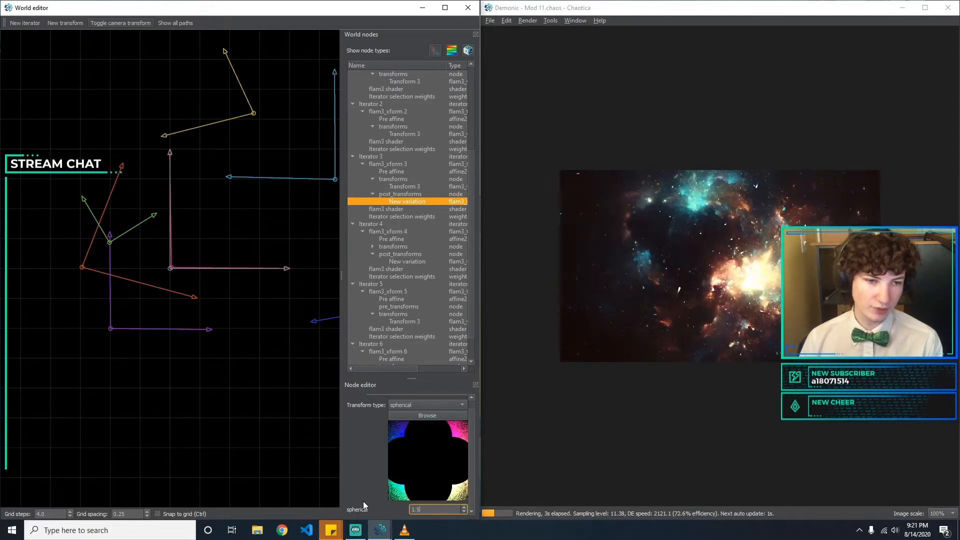
Change the transform type of Iterator 3's new post variation to mobius.
{"action": "left_click", "coordinate": [431, 406]}
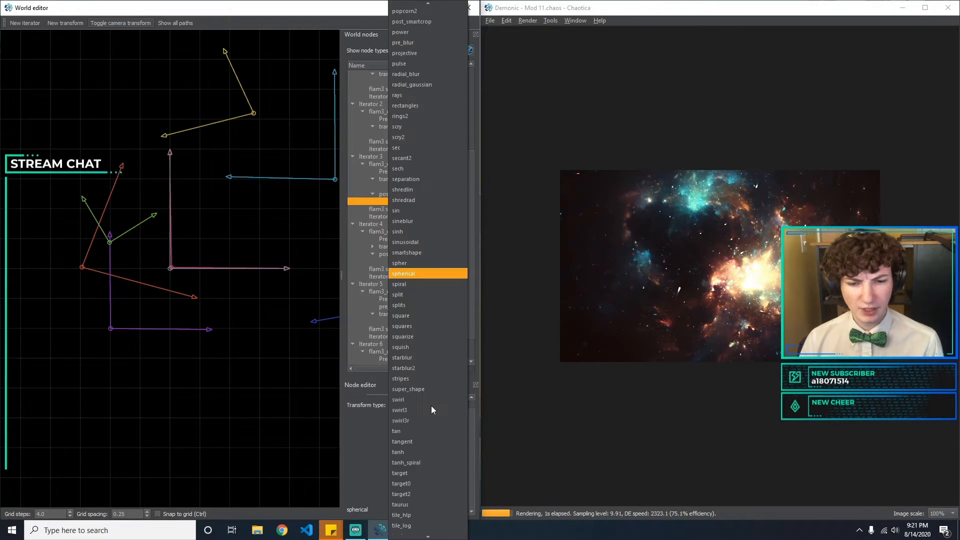
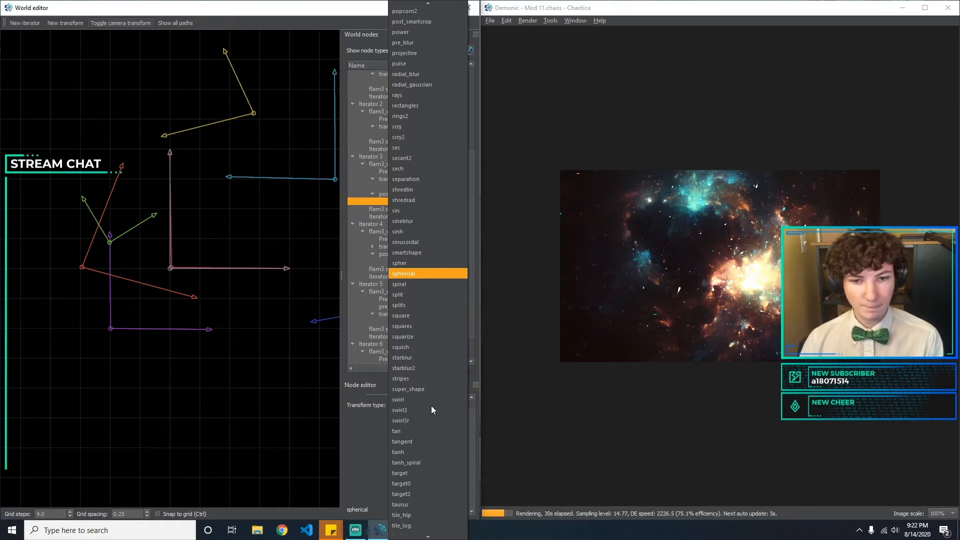
{"action": "type", "text": "li"}
{"action": "key", "text": "Escape"}
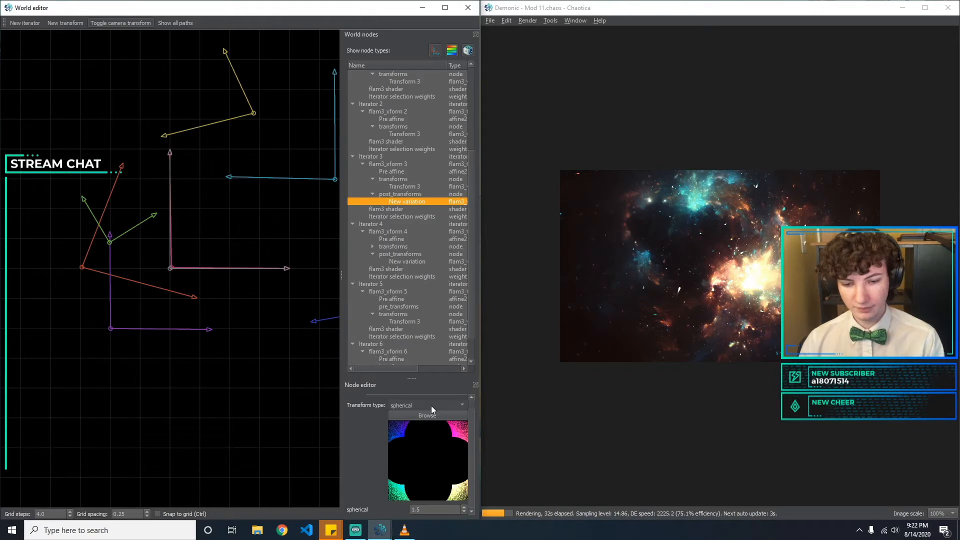
{"action": "key", "text": "m"}
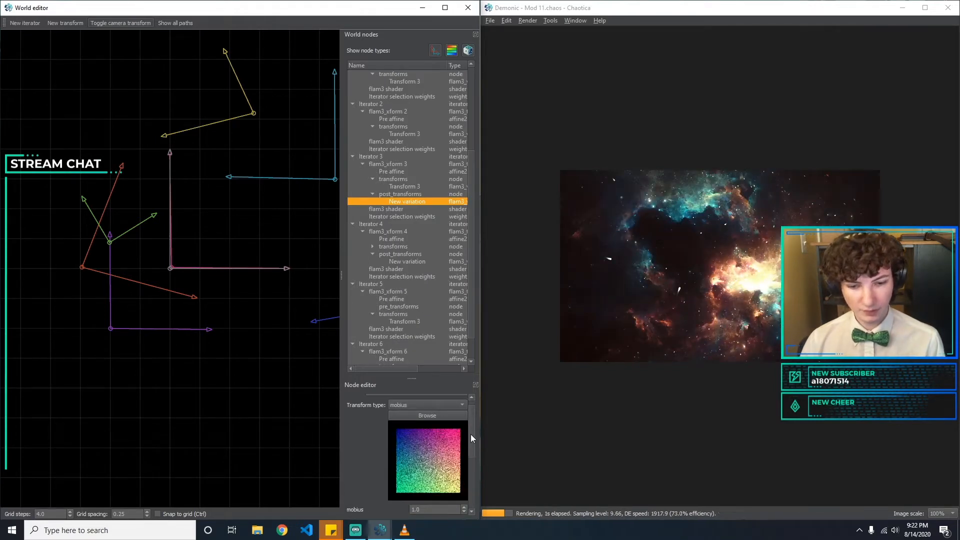
Set Re_A to 1.1 on Iterator 3's mobius post transform and pan the render to move the bright core slightly left.
{"action": "left_click_drag", "start_coordinate": [470, 434], "coordinate": [471, 453]}
{"action": "left_click", "coordinate": [430, 480]}
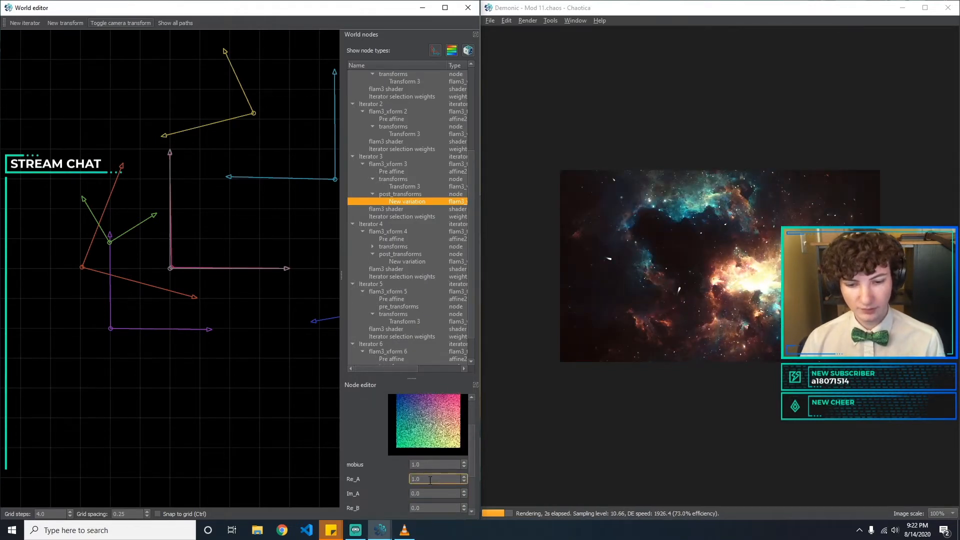
{"action": "key", "text": "BackSpace"}
{"action": "type", "text": "1"}
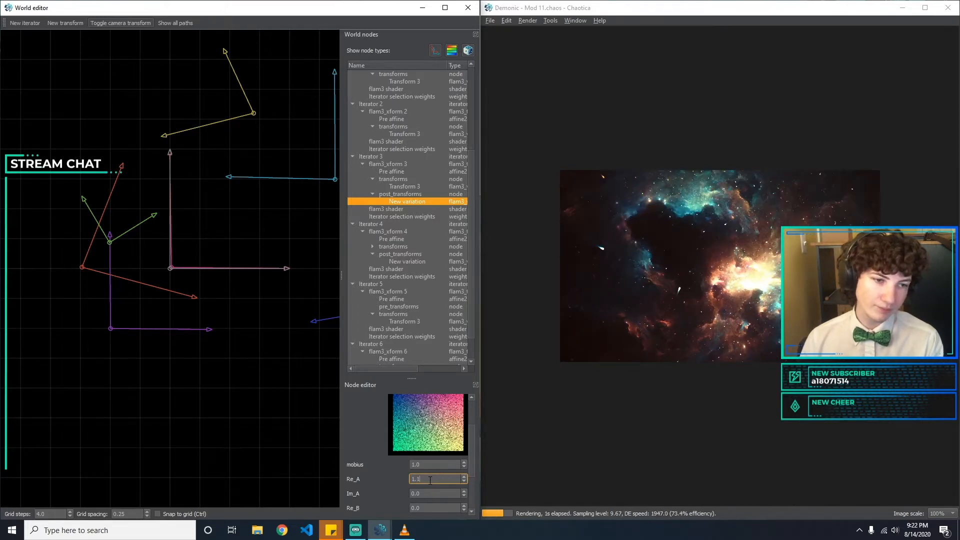
{"action": "left_click", "coordinate": [742, 294]}
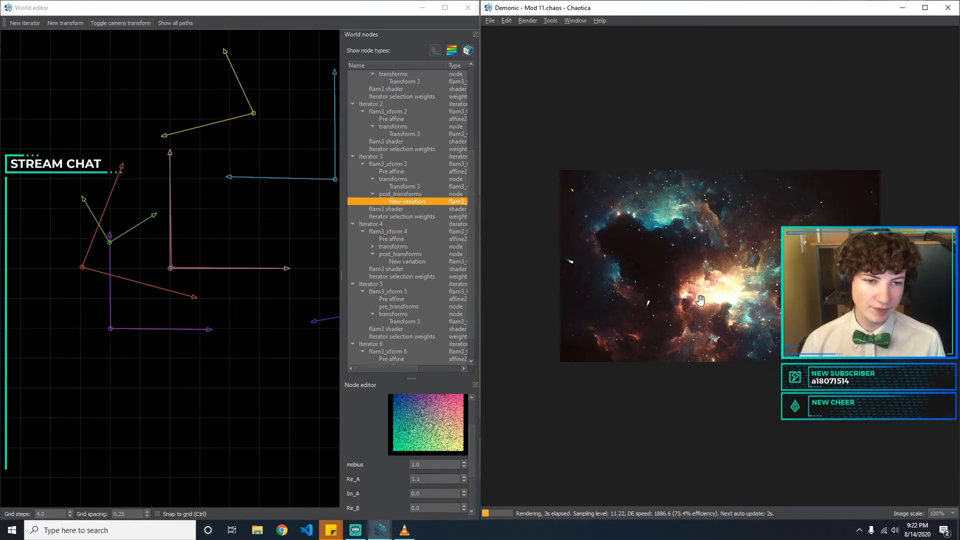
{"action": "left_click_drag", "start_coordinate": [742, 294], "coordinate": [710, 248]}
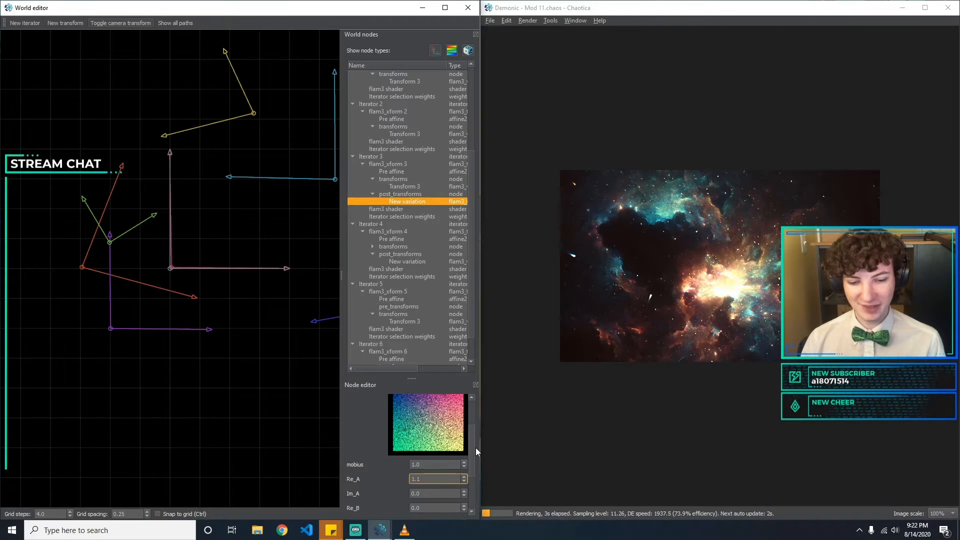
Try Im_A at 0.1 and -0.1 on Iterator 3's mobius post transform, restoring it to 0.
{"action": "left_click_drag", "start_coordinate": [472, 444], "coordinate": [472, 459]}
{"action": "left_click", "coordinate": [437, 460]}
{"action": "key", "text": "BackSpace"}
{"action": "type", "text": "1"}
{"action": "key", "text": "BackSpace"}
{"action": "key", "text": "BackSpace"}
{"action": "type", "text": "."}
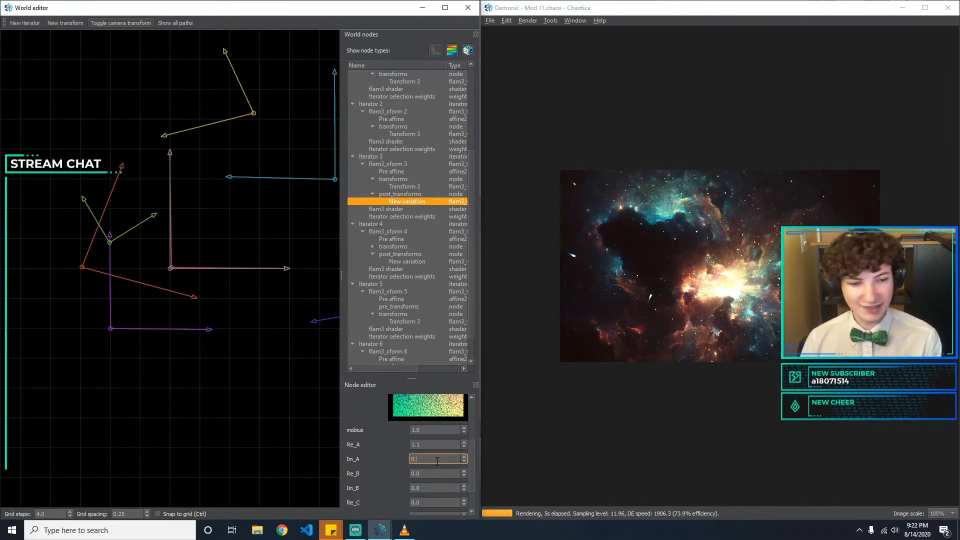
{"action": "type", "text": "1"}
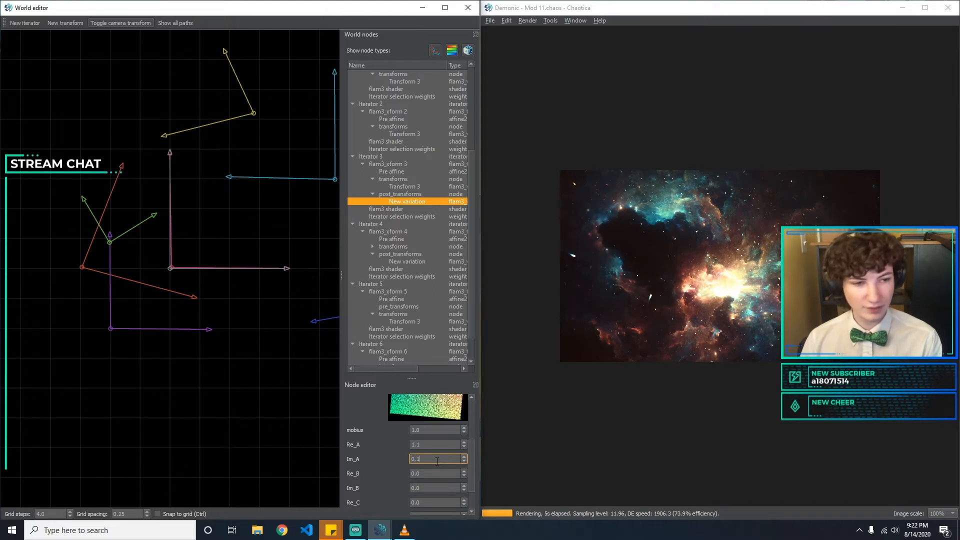
{"action": "key", "text": "Home"}
{"action": "type", "text": "-"}
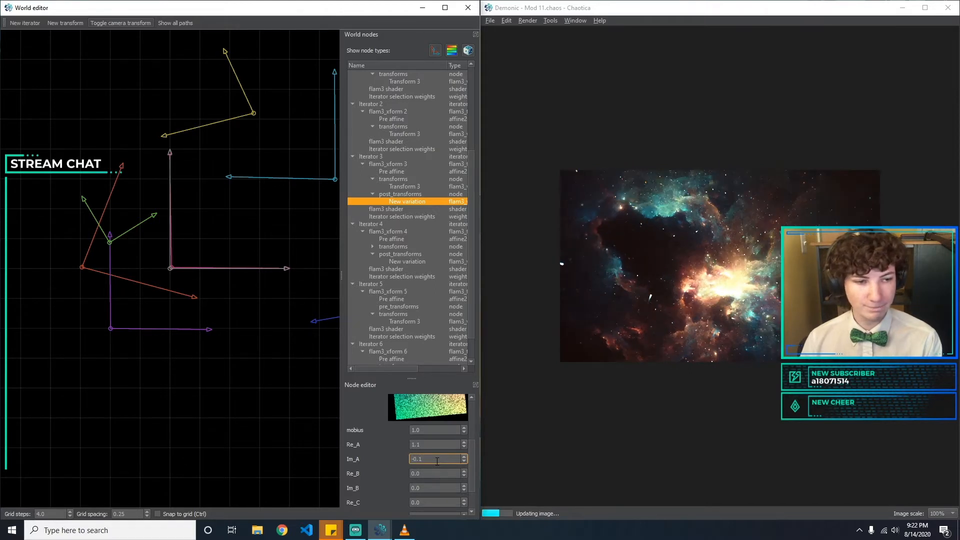
{"action": "key", "text": "BackSpace"}
{"action": "type", "text": "5"}
{"action": "key", "text": "BackSpace"}
{"action": "type", "text": "1"}
{"action": "key", "text": "BackSpace"}
{"action": "key", "text": "BackSpace"}
{"action": "key", "text": "BackSpace"}
{"action": "key", "text": "BackSpace"}
{"action": "type", "text": "0"}
Try Re_B at 0.2 and -0.2 on Iterator 3's mobius post transform.
{"action": "key", "text": "Tab"}
{"action": "type", "text": "0.1"}
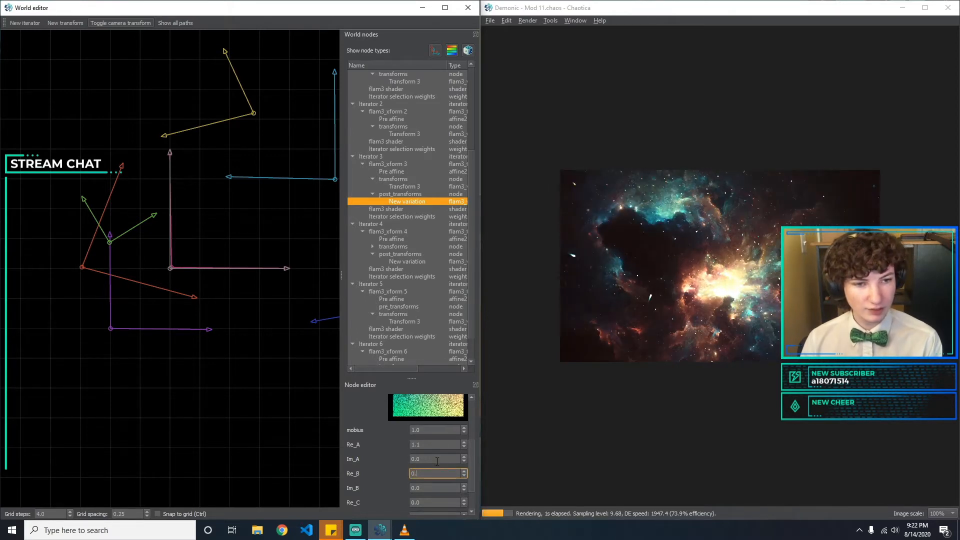
{"action": "key", "text": "BackSpace"}
{"action": "type", "text": "2"}
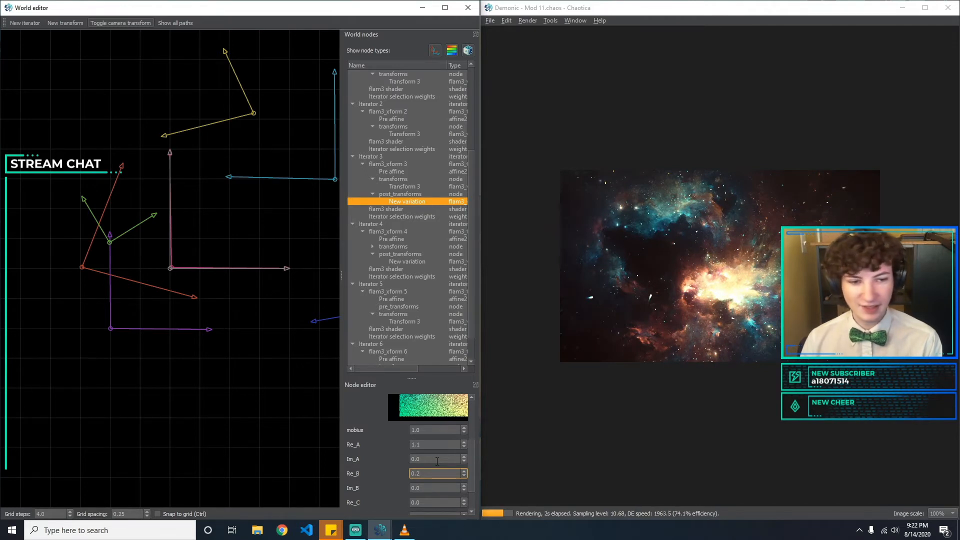
{"action": "key", "text": "BackSpace"}
{"action": "type", "text": "-0.2"}
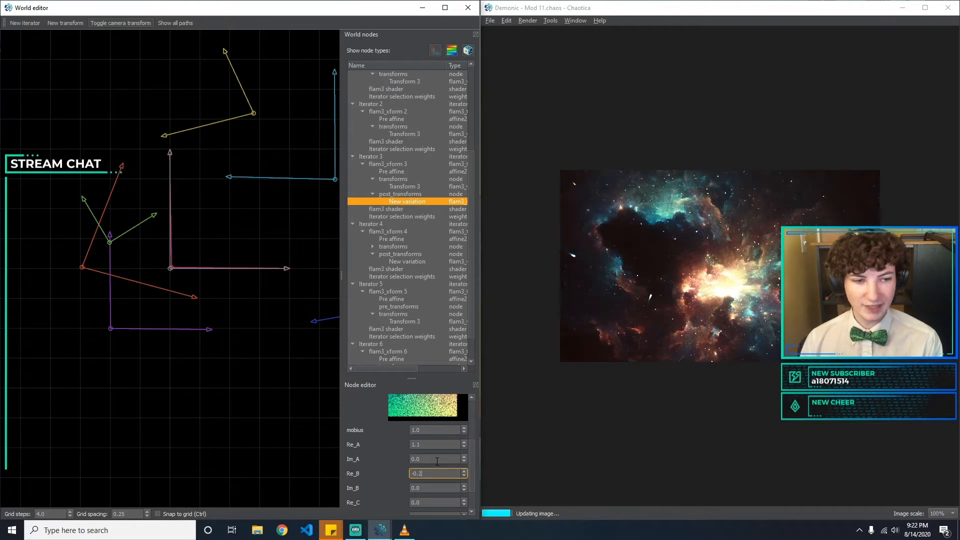
Set Im_B to 0.1 on Iterator 3's mobius post transform.
{"action": "key", "text": "Tab"}
{"action": "type", "text": "0"}
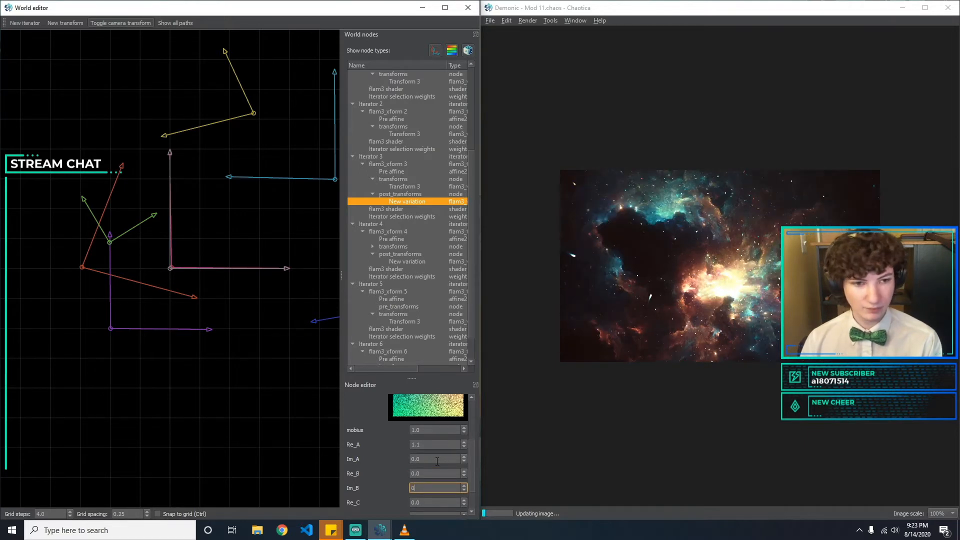
{"action": "type", "text": ".1"}
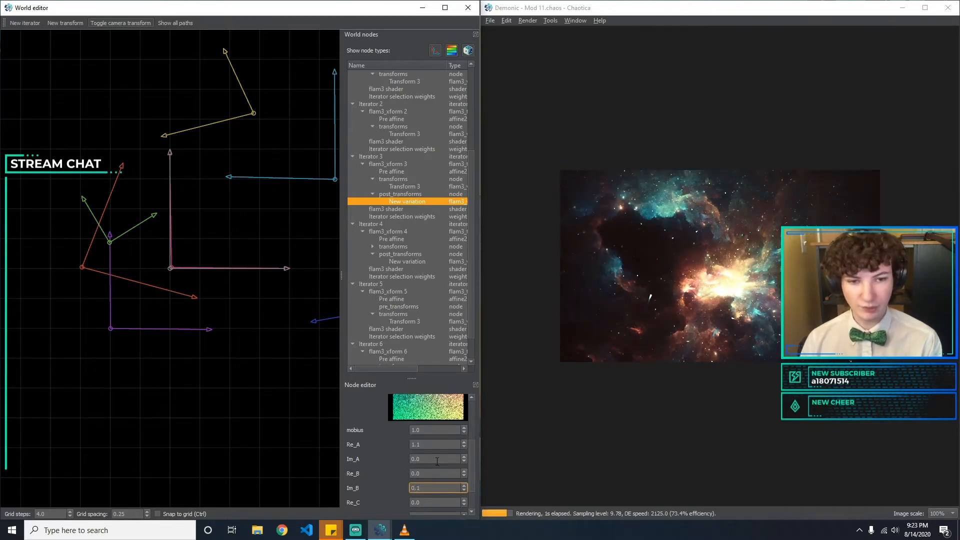
Try Im_B at 0, 0.1, -0.1 and -0.2 on Iterator 3's mobius post transform.
{"action": "key", "text": "BackSpace"}
{"action": "key", "text": "BackSpace"}
{"action": "key", "text": "BackSpace"}
{"action": "type", "text": "0"}
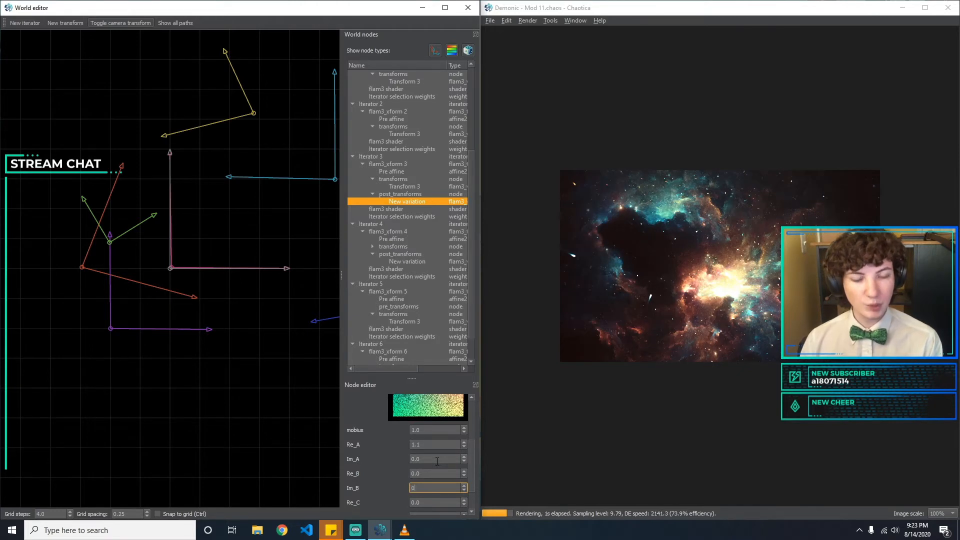
{"action": "type", "text": ".1"}
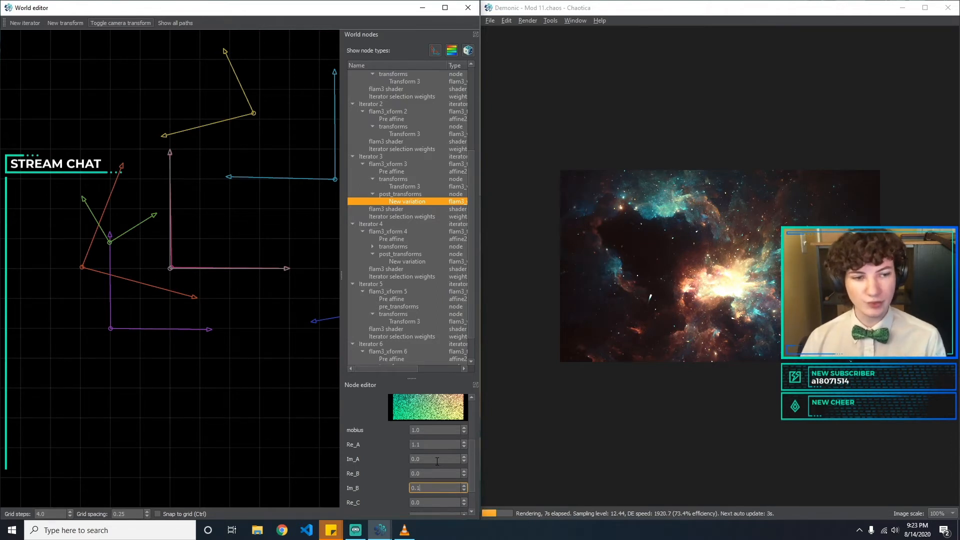
{"action": "key", "text": "BackSpace"}
{"action": "key", "text": "BackSpace"}
{"action": "key", "text": "BackSpace"}
{"action": "type", "text": "-0.1"}
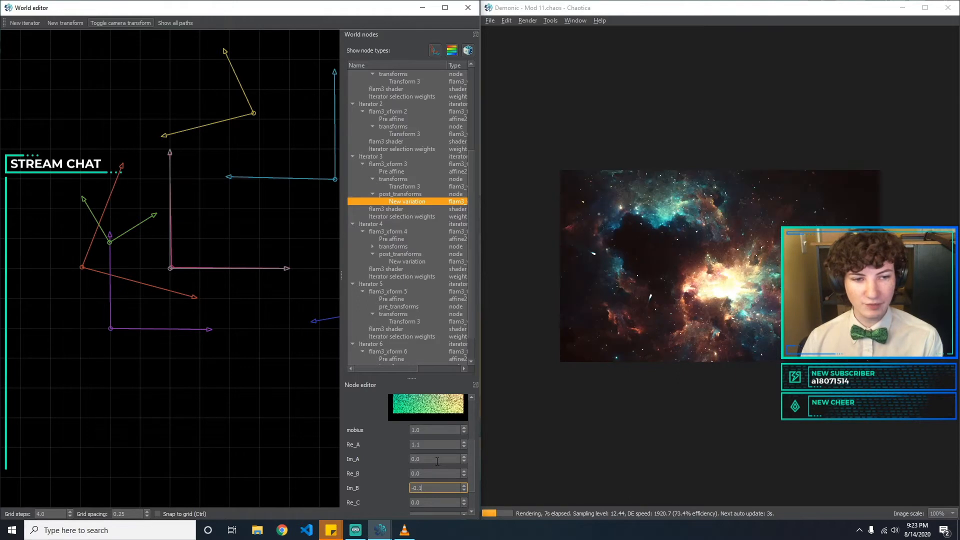
{"action": "key", "text": "BackSpace"}
{"action": "type", "text": "2"}
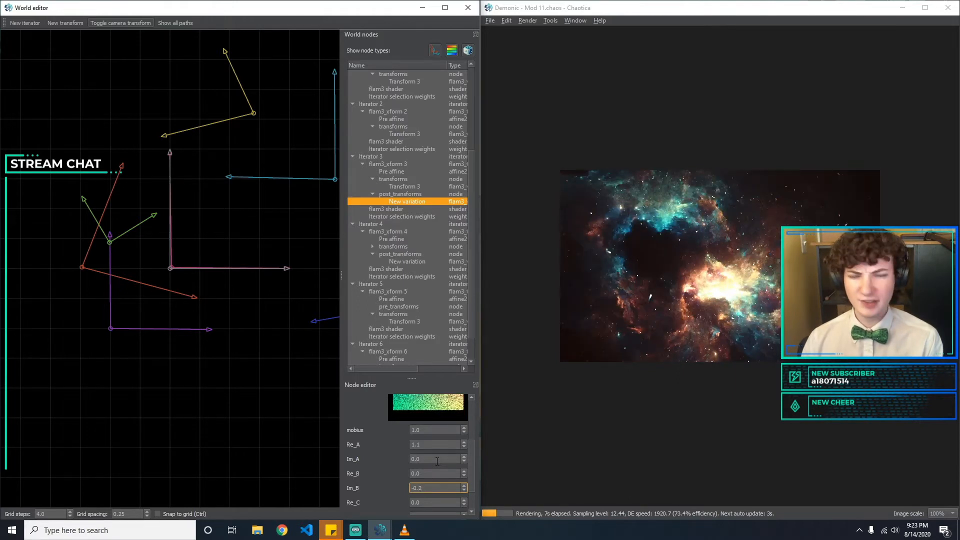
Try Im_B at 0.2 on Iterator 3's mobius post transform and reset it to 0.
{"action": "key", "text": "BackSpace"}
{"action": "key", "text": "BackSpace"}
{"action": "key", "text": "BackSpace"}
{"action": "key", "text": "BackSpace"}
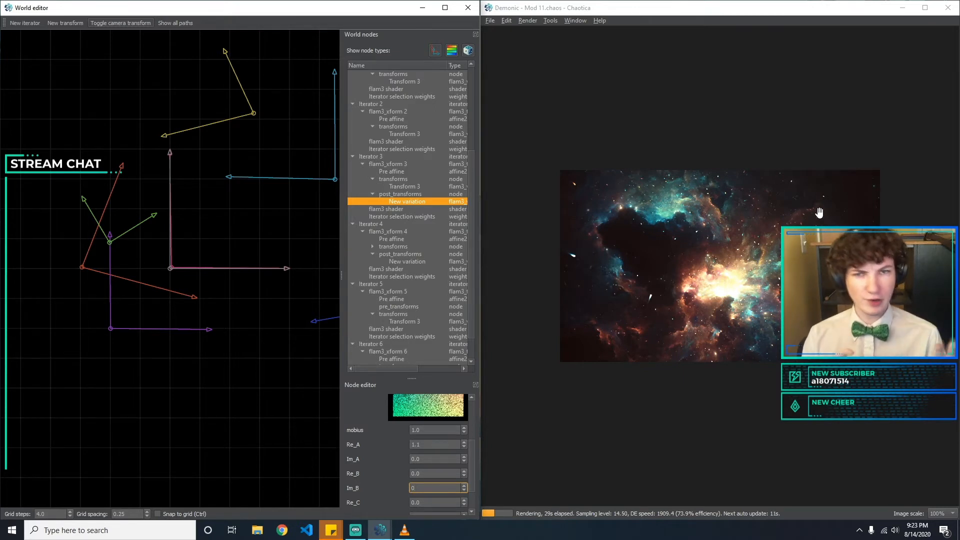
{"action": "type", "text": ".2"}
{"action": "key", "text": "BackSpace"}
{"action": "key", "text": "BackSpace"}
{"action": "key", "text": "BackSpace"}
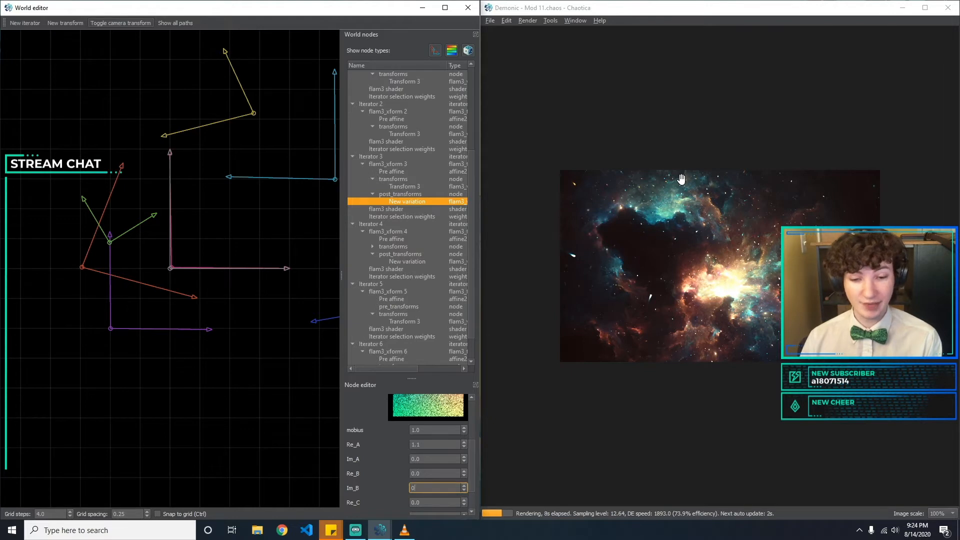
Try Re_C at 0.1, -0.1 and 0.2 on Iterator 3's mobius post transform.
{"action": "key", "text": "Tab"}
{"action": "type", "text": "0.1"}
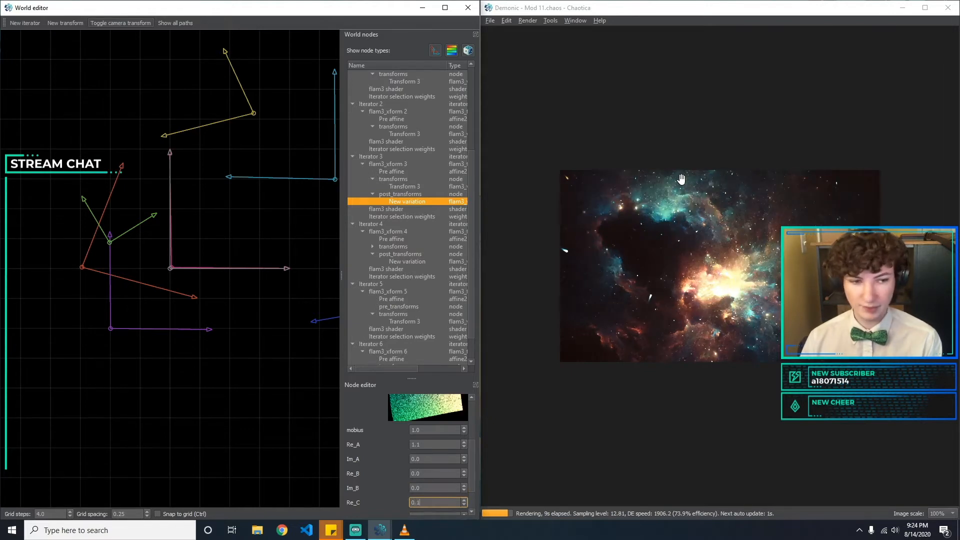
{"action": "key", "text": "Home"}
{"action": "type", "text": "-"}
{"action": "key", "text": "ctrl+a"}
{"action": "type", "text": "0.1"}
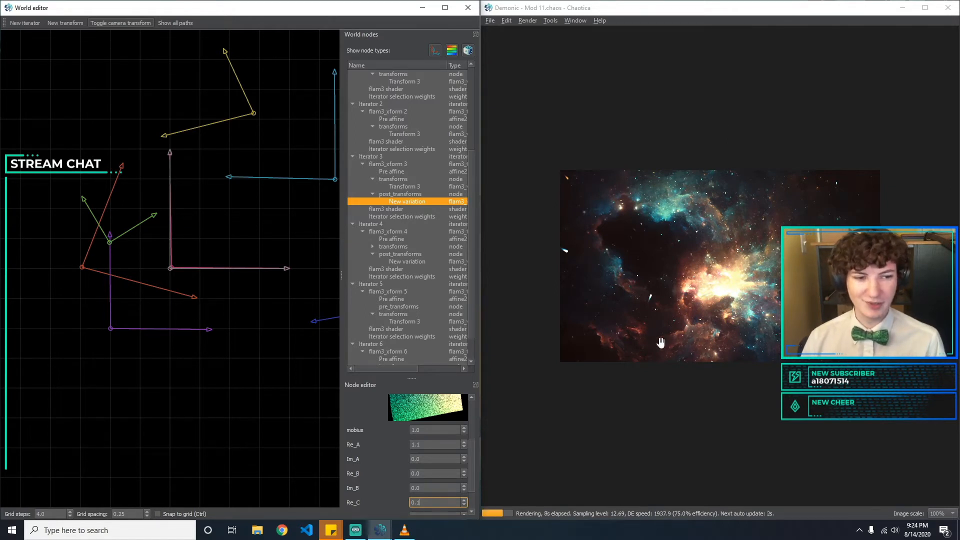
{"action": "key", "text": "BackSpace"}
{"action": "type", "text": "2"}
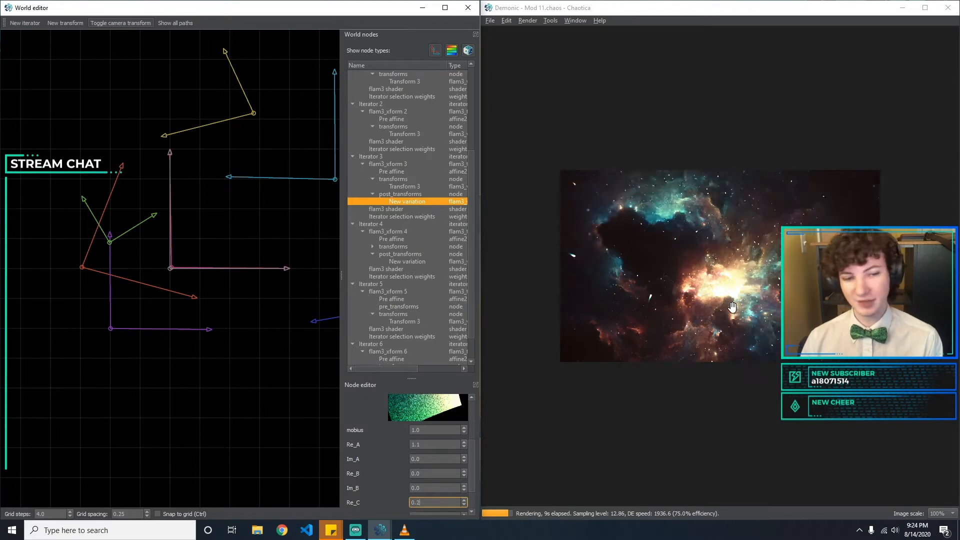
Try Re_C at -0.1 on Iterator 3's mobius post transform and restore it to 0.
{"action": "key", "text": "BackSpace"}
{"action": "key", "text": "BackSpace"}
{"action": "key", "text": "BackSpace"}
{"action": "type", "text": "-0."}
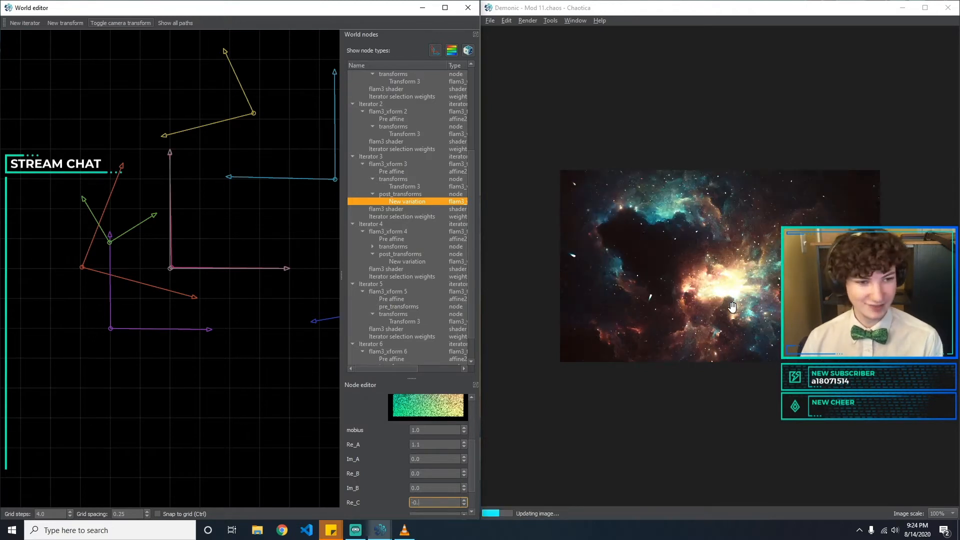
{"action": "type", "text": "1"}
{"action": "key", "text": "BackSpace"}
{"action": "key", "text": "BackSpace"}
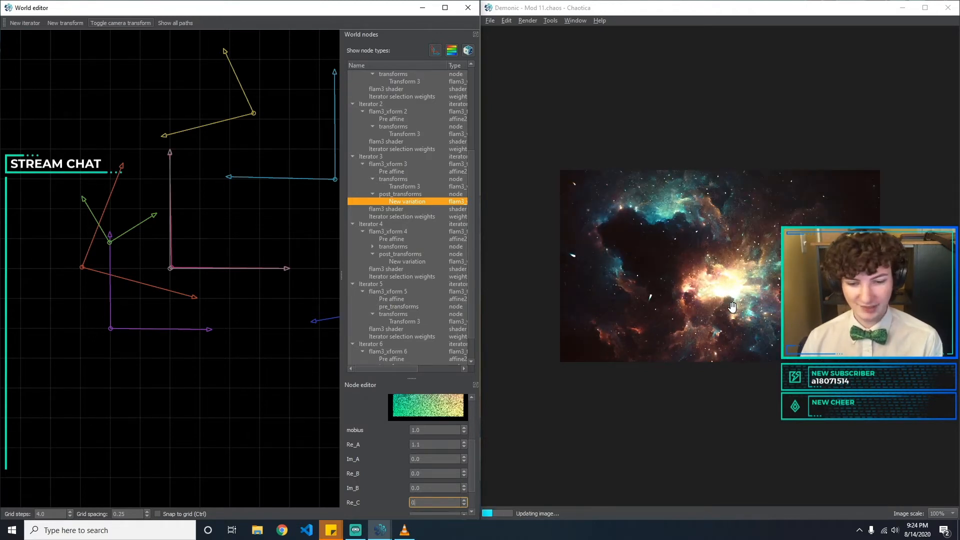
Try Im_C at 0.1, -0.1 and -0.2 on Iterator 3's mobius post transform.
{"action": "key", "text": "Tab"}
{"action": "type", "text": "0.1"}
{"action": "key", "text": "BackSpace"}
{"action": "key", "text": "BackSpace"}
{"action": "key", "text": "BackSpace"}
{"action": "type", "text": "-0.1"}
{"action": "key", "text": "BackSpace"}
{"action": "type", "text": "2"}
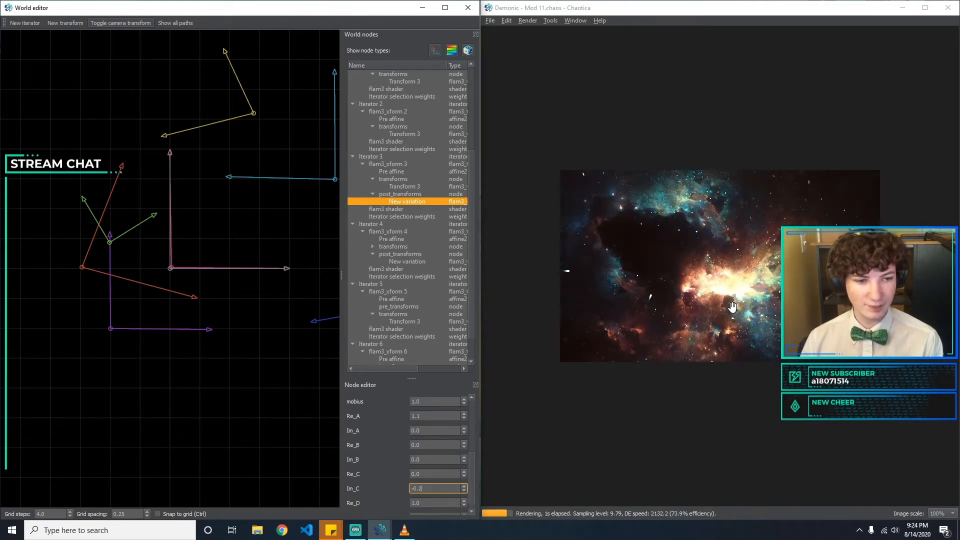
Try Im_C at -0.1 and 0.1 on Iterator 3's mobius post transform.
{"action": "key", "text": "BackSpace"}
{"action": "type", "text": "1"}
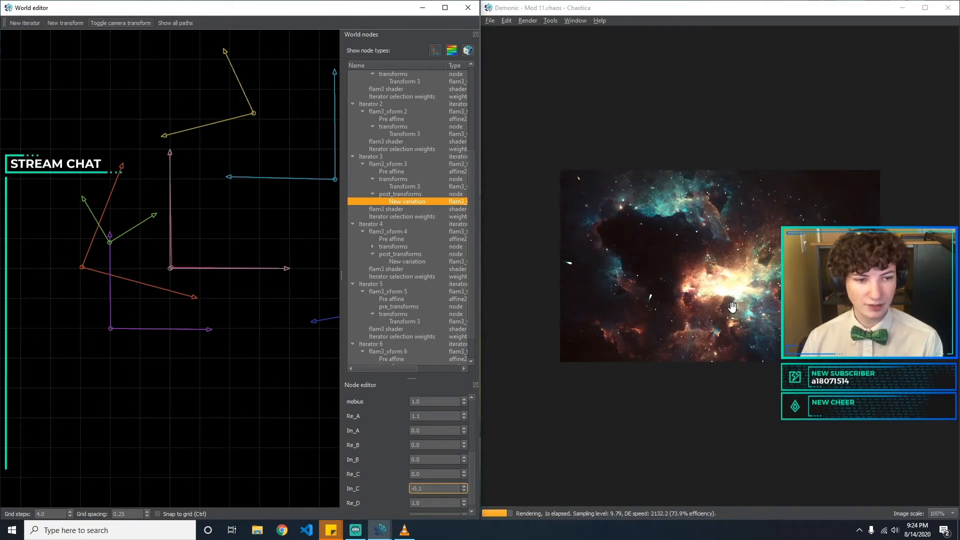
{"action": "key", "text": "BackSpace"}
{"action": "key", "text": "BackSpace"}
{"action": "type", "text": "0."}
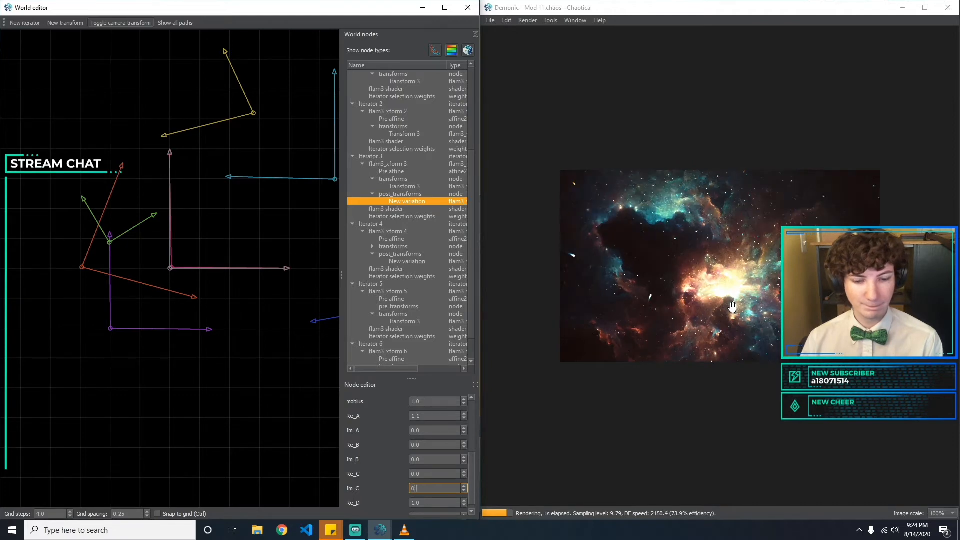
{"action": "type", "text": "1"}
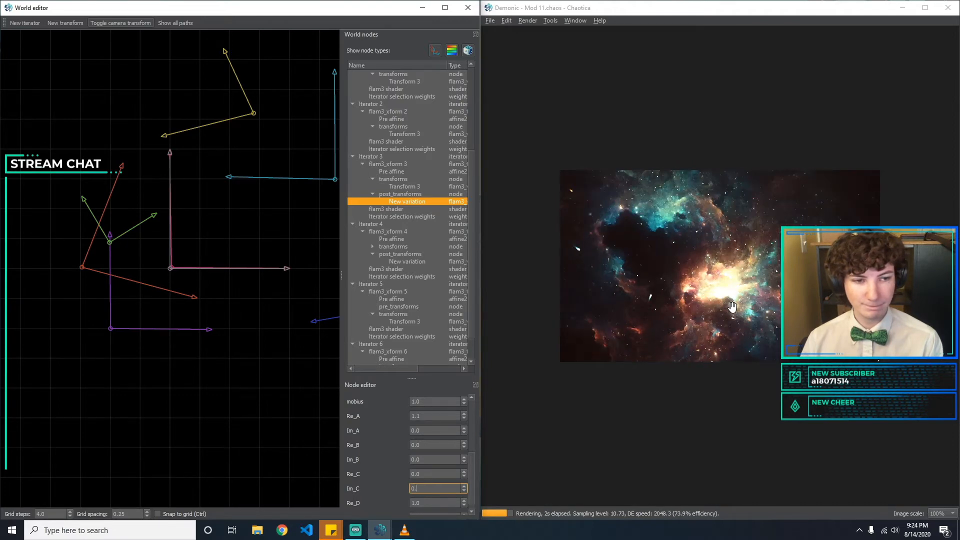
{"action": "type", "text": "1"}
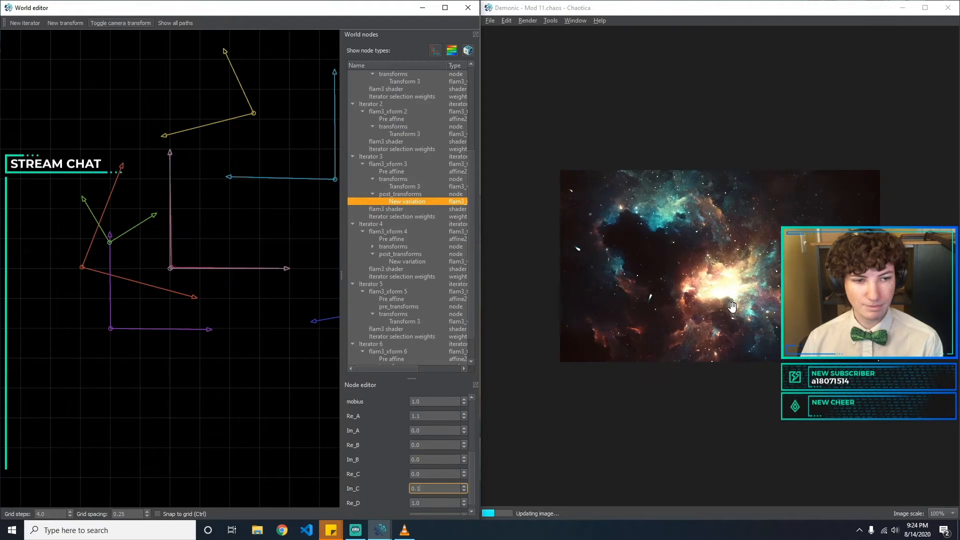
Try Re_D at 1.1 on Iterator 3's mobius post transform and restore it to 1.0.
{"action": "key", "text": "Tab"}
{"action": "type", "text": "1.1"}
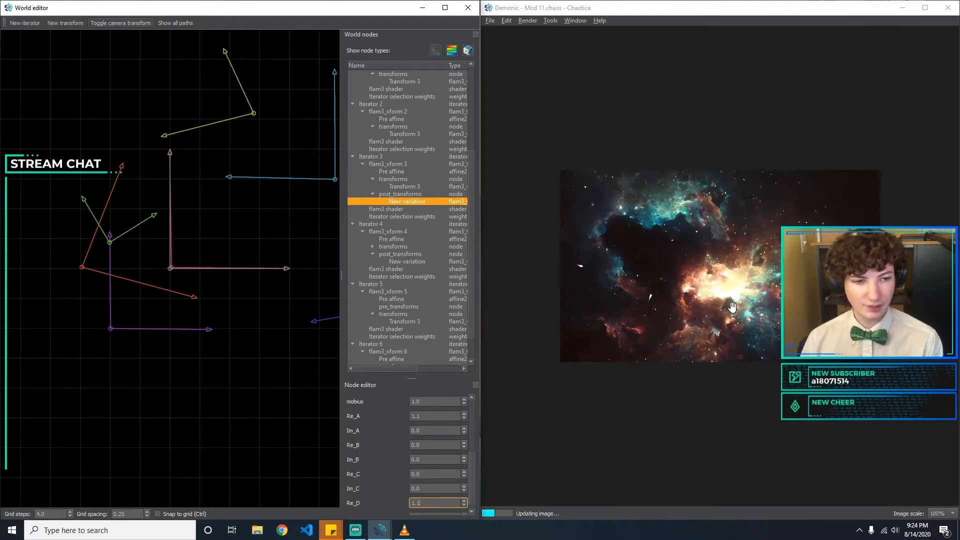
{"action": "key", "text": "BackSpace"}
{"action": "key", "text": "BackSpace"}
{"action": "key", "text": "BackSpace"}
Try Im_D at 0.1 and -0.1 on Iterator 3's mobius post transform, restoring it to 0.
{"action": "type", "text": "0.1"}
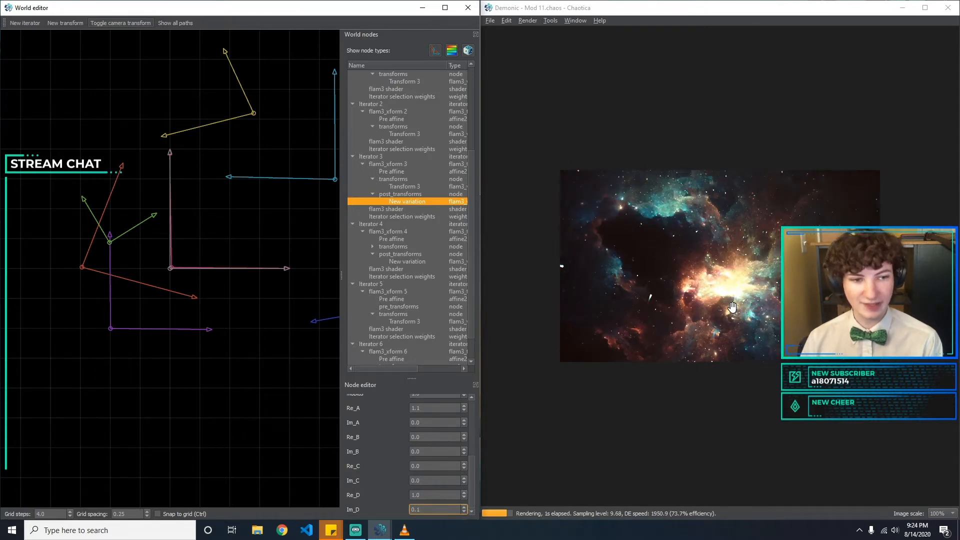
{"action": "key", "text": "BackSpace"}
{"action": "type", "text": "1"}
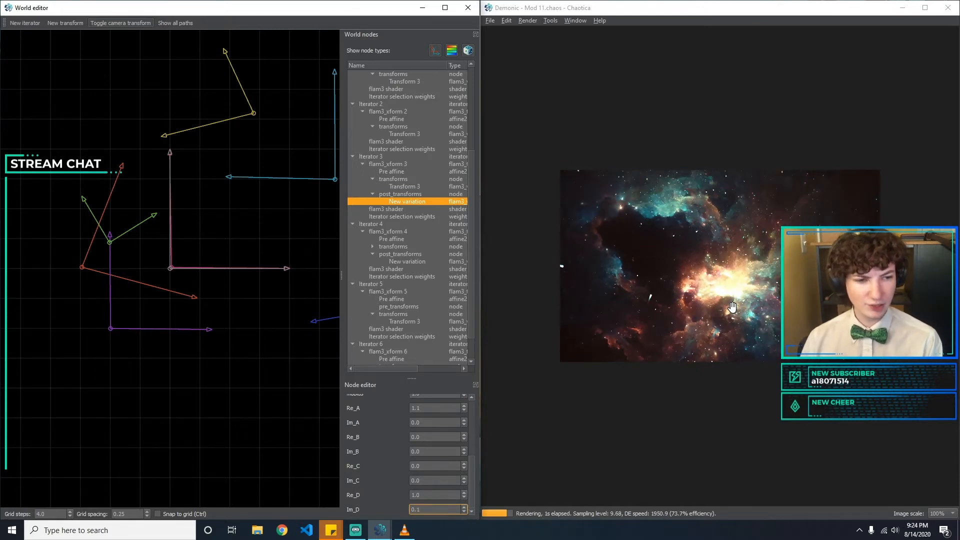
{"action": "key", "text": "BackSpace"}
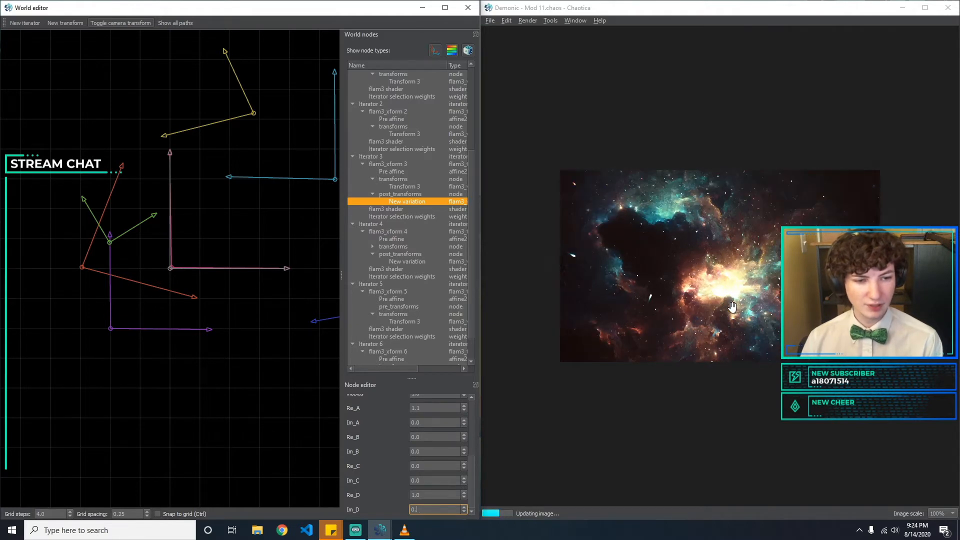
{"action": "key", "text": "BackSpace"}
{"action": "key", "text": "BackSpace"}
{"action": "key", "text": "BackSpace"}
{"action": "type", "text": "-0.1"}
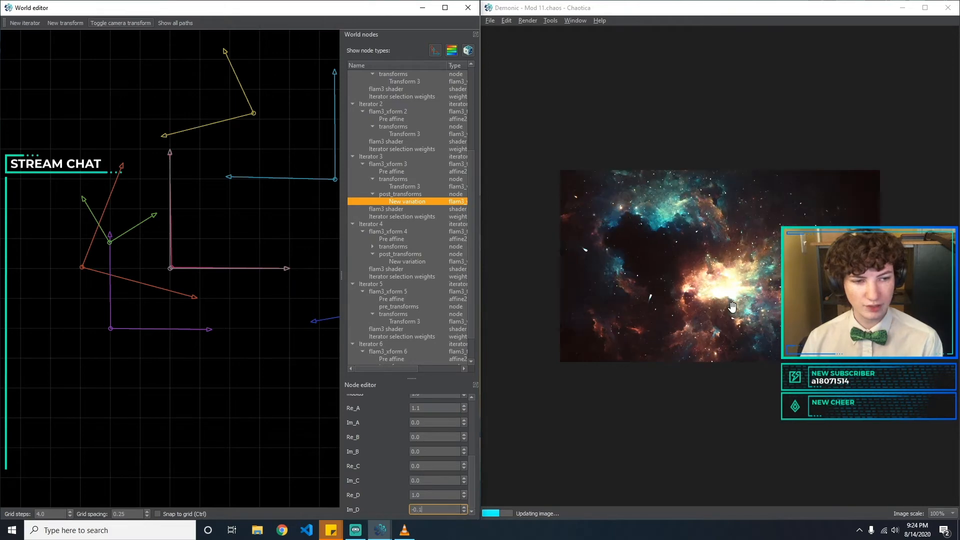
{"action": "key", "text": "BackSpace"}
{"action": "key", "text": "BackSpace"}
{"action": "key", "text": "BackSpace"}
{"action": "key", "text": "BackSpace"}
{"action": "type", "text": "0"}
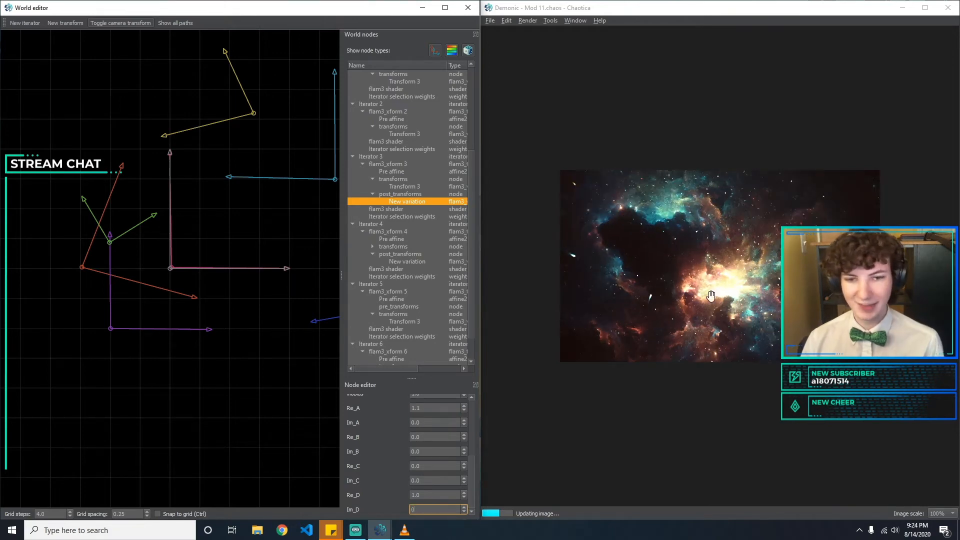
Examine the variation types of Iterator 4's post transform, Iterator 2's transform, the camera transform and Iterator 0's transforms.
{"action": "left_click", "coordinate": [428, 262]}
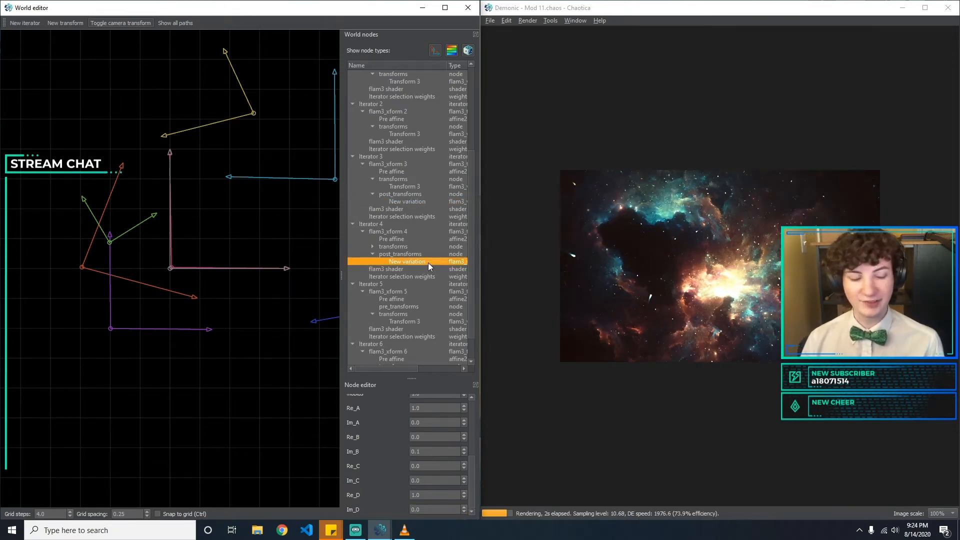
{"action": "scroll", "coordinate": [428, 263], "scroll_direction": "down", "scroll_amount": 1}
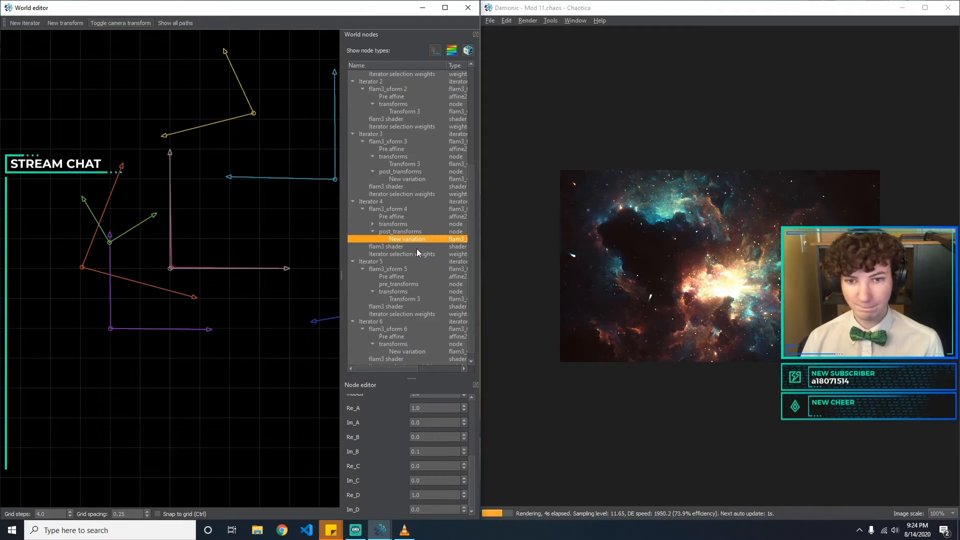
{"action": "left_click", "coordinate": [372, 231]}
{"action": "scroll", "coordinate": [399, 160], "scroll_direction": "up", "scroll_amount": 3}
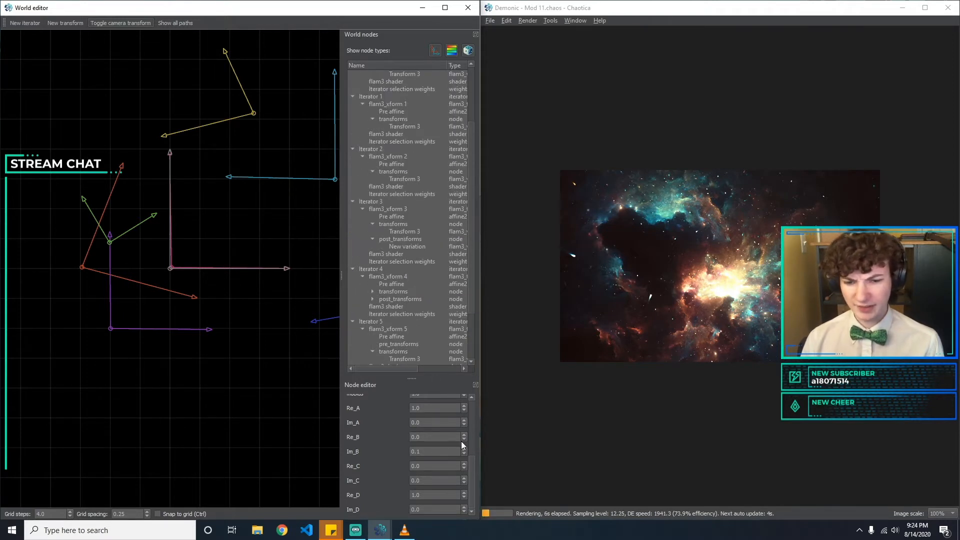
{"action": "left_click_drag", "start_coordinate": [472, 461], "coordinate": [464, 350]}
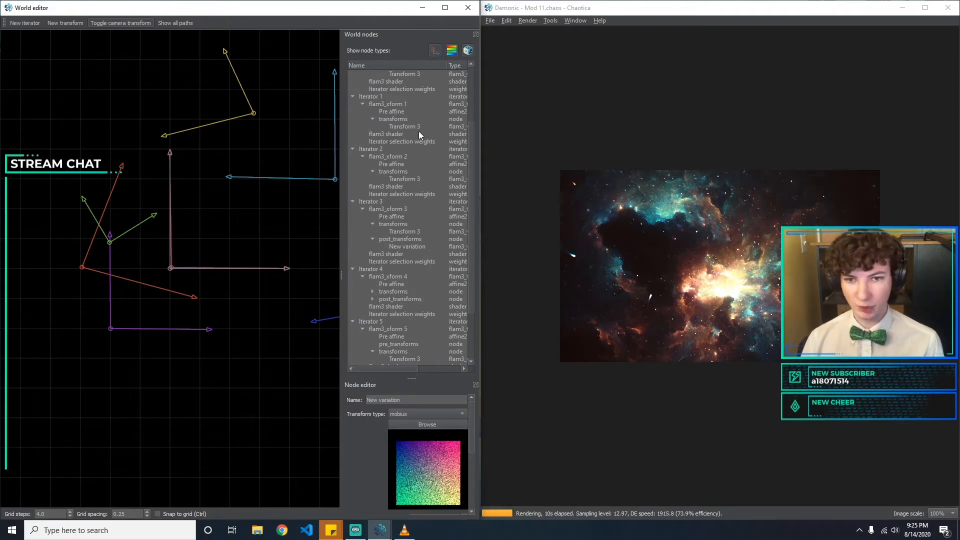
{"action": "left_click", "coordinate": [414, 179]}
{"action": "scroll", "coordinate": [454, 105], "scroll_direction": "up", "scroll_amount": 3}
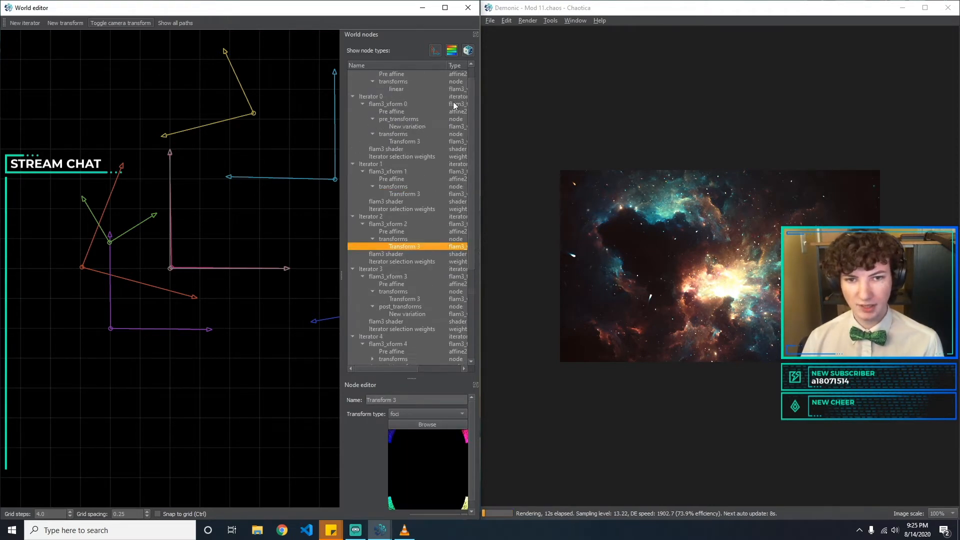
{"action": "left_click", "coordinate": [405, 89]}
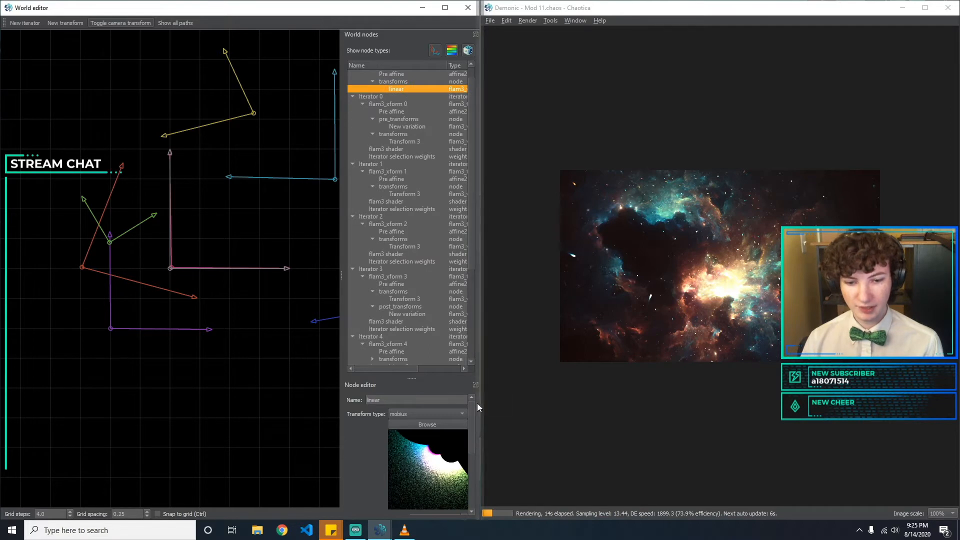
{"action": "left_click", "coordinate": [404, 141]}
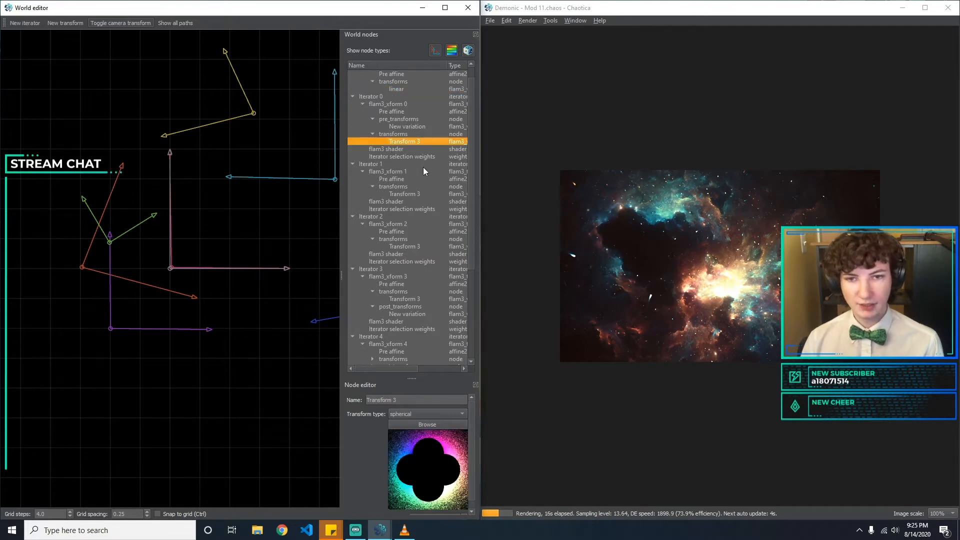
{"action": "scroll", "coordinate": [425, 175], "scroll_direction": "up", "scroll_amount": 1}
{"action": "left_click", "coordinate": [414, 140]}
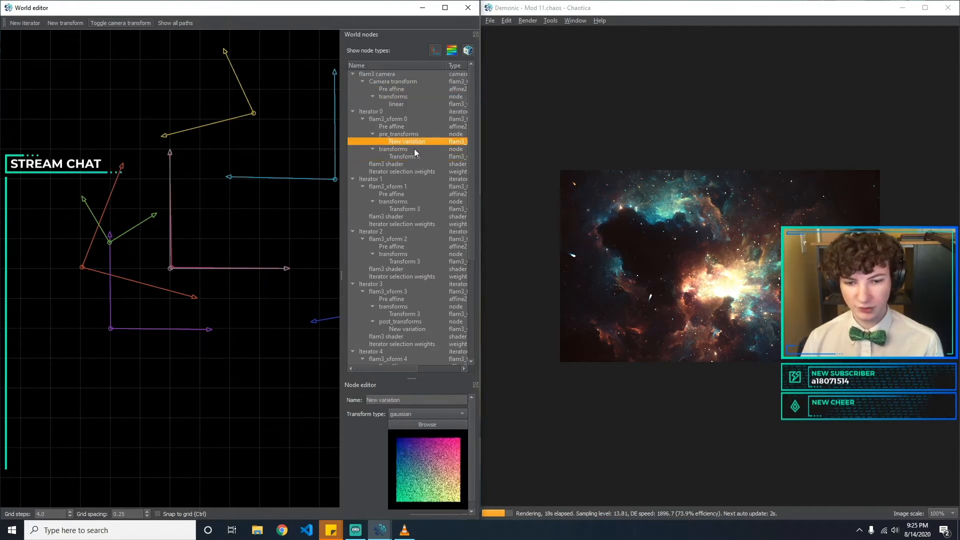
{"action": "left_click", "coordinate": [414, 157]}
Delete the gaussian pre transform from Iterator 0.
{"action": "left_click", "coordinate": [416, 143]}
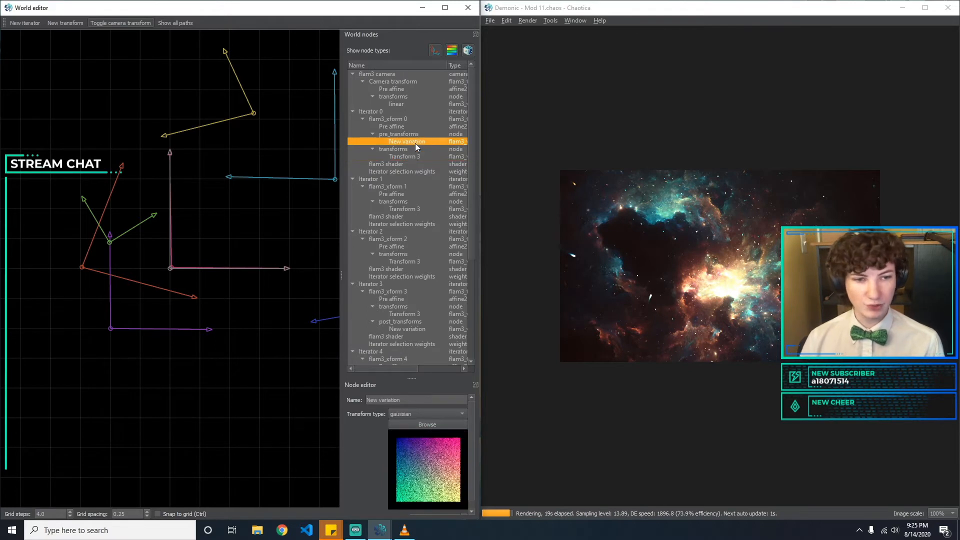
{"action": "key", "text": "Delete"}
{"action": "double_click", "coordinate": [415, 143]}
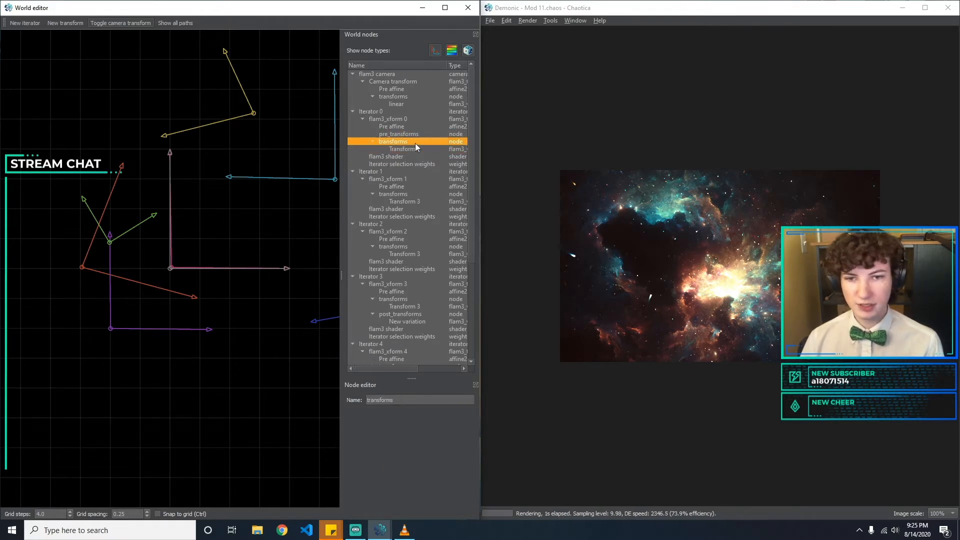
{"action": "left_click", "coordinate": [400, 147]}
{"action": "left_click", "coordinate": [384, 142]}
{"action": "left_click", "coordinate": [372, 142]}
Set the spherical amount of Iterator 0's transform to 0.5.
{"action": "left_click", "coordinate": [391, 148]}
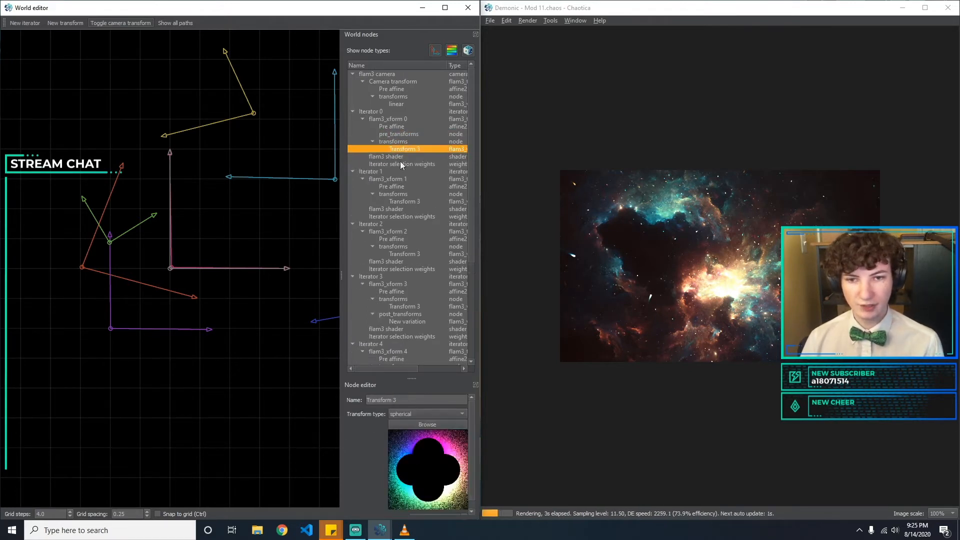
{"action": "scroll", "coordinate": [470, 422], "scroll_direction": "down", "scroll_amount": 1}
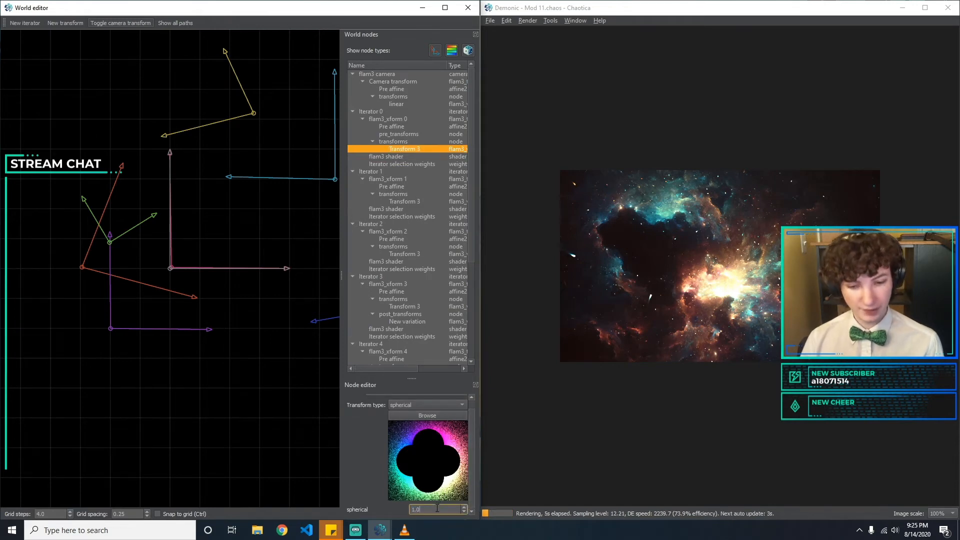
{"action": "key", "text": "BackSpace"}
{"action": "type", "text": "1"}
{"action": "key", "text": "BackSpace"}
{"action": "type", "text": "2"}
{"action": "key", "text": "BackSpace"}
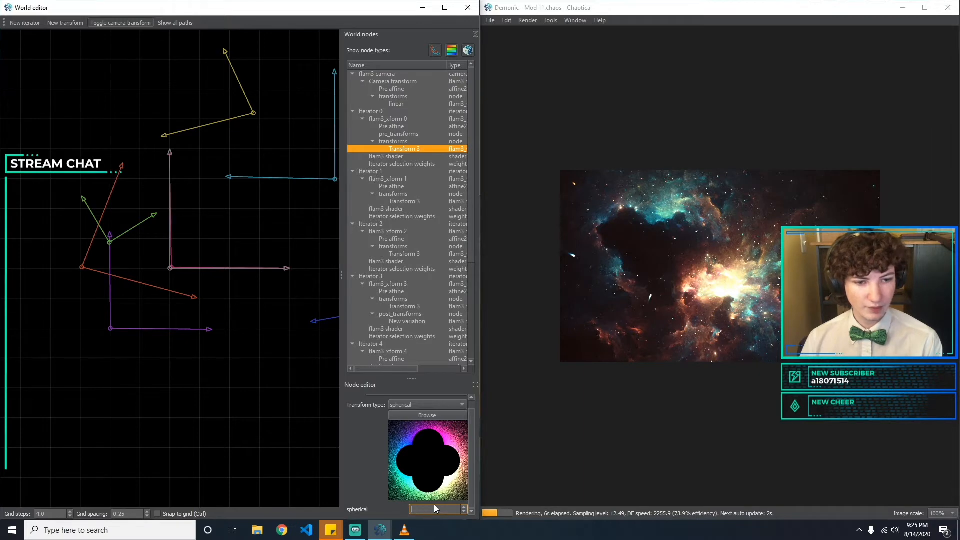
{"action": "type", "text": "0.5"}
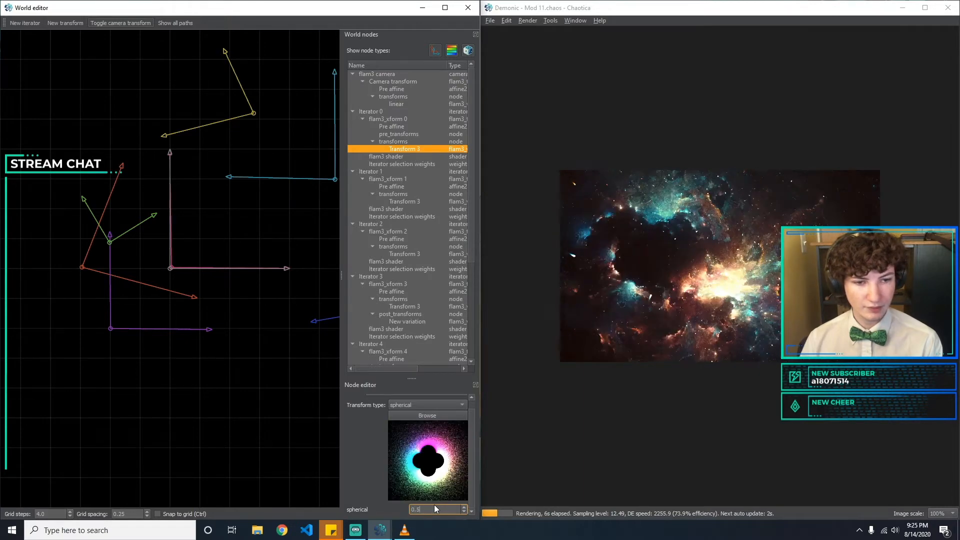
{"action": "key", "text": "Return"}
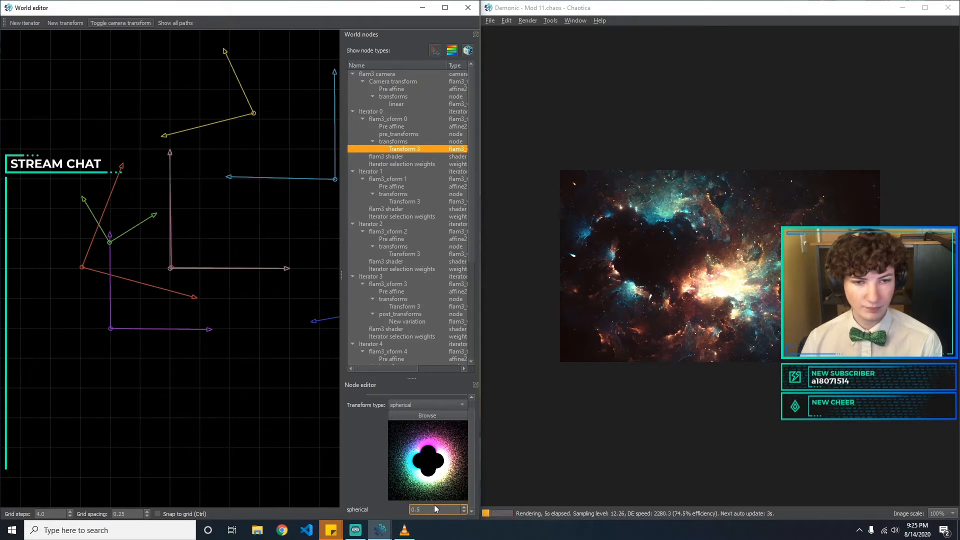
Try spherical amounts of 0.7, 0.9 and 0.8 on Iterator 0's transform.
{"action": "key", "text": "BackSpace"}
{"action": "type", "text": "7"}
{"action": "key", "text": "BackSpace"}
{"action": "type", "text": "9"}
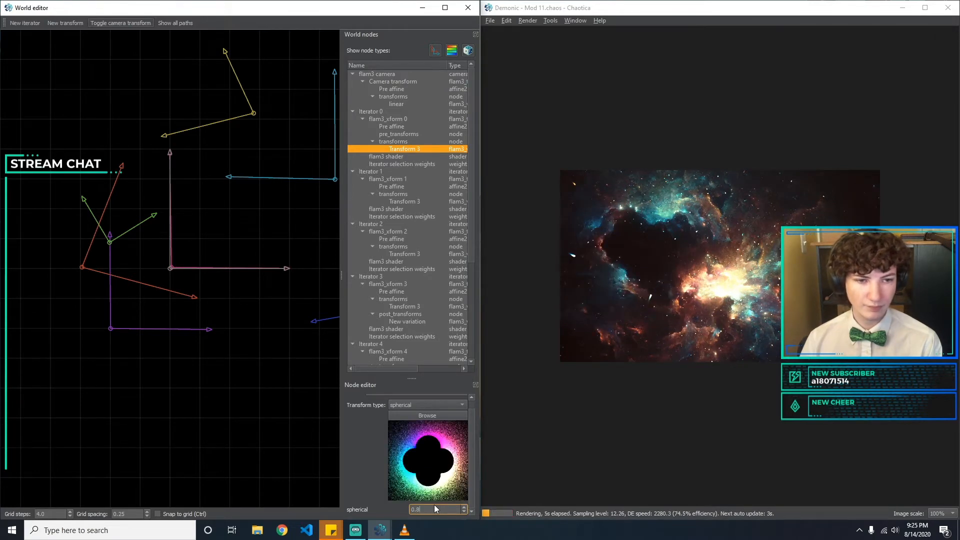
{"action": "key", "text": "BackSpace"}
{"action": "type", "text": "8"}
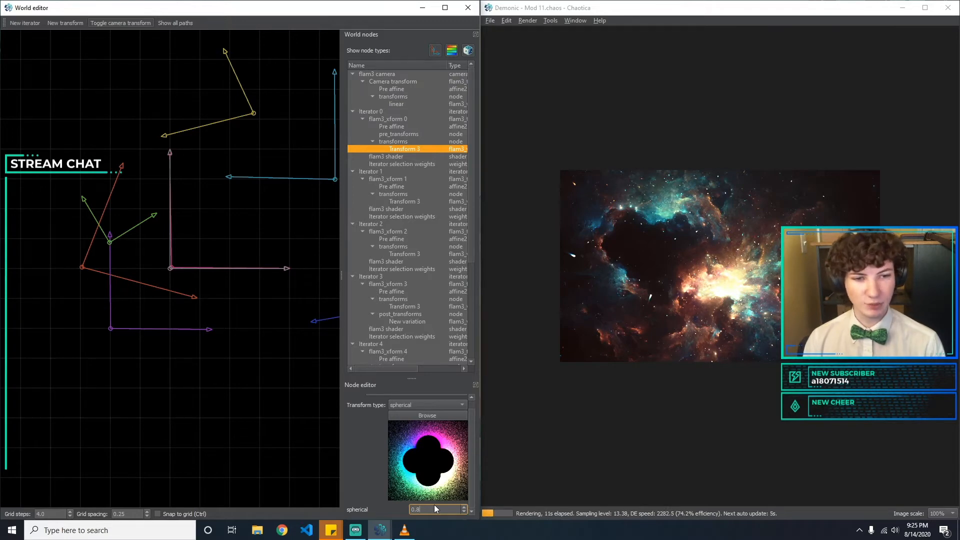
Compare spherical amounts of 0.5, 0.8, 0.9 and 0.7 on Iterator 0's transform.
{"action": "key", "text": "BackSpace"}
{"action": "type", "text": "5"}
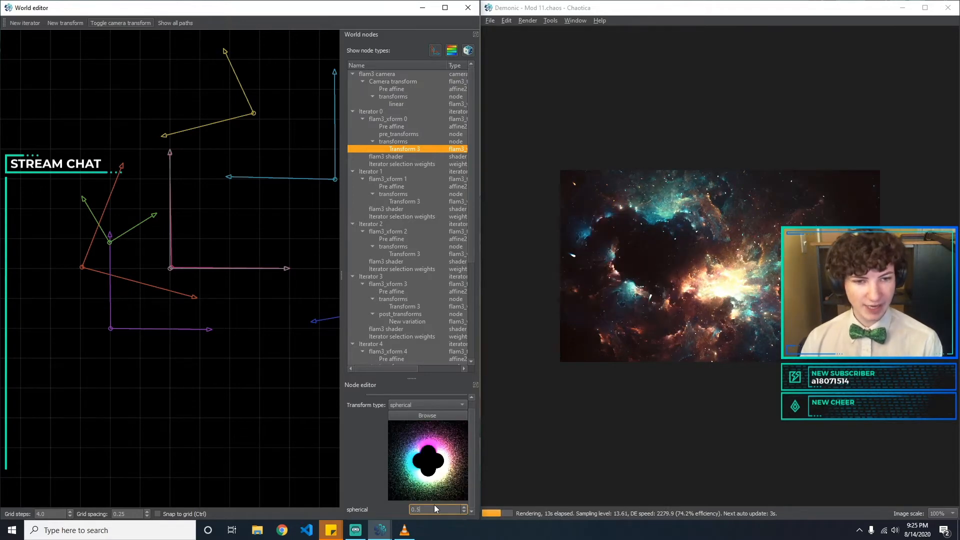
{"action": "key", "text": "BackSpace"}
{"action": "type", "text": "8"}
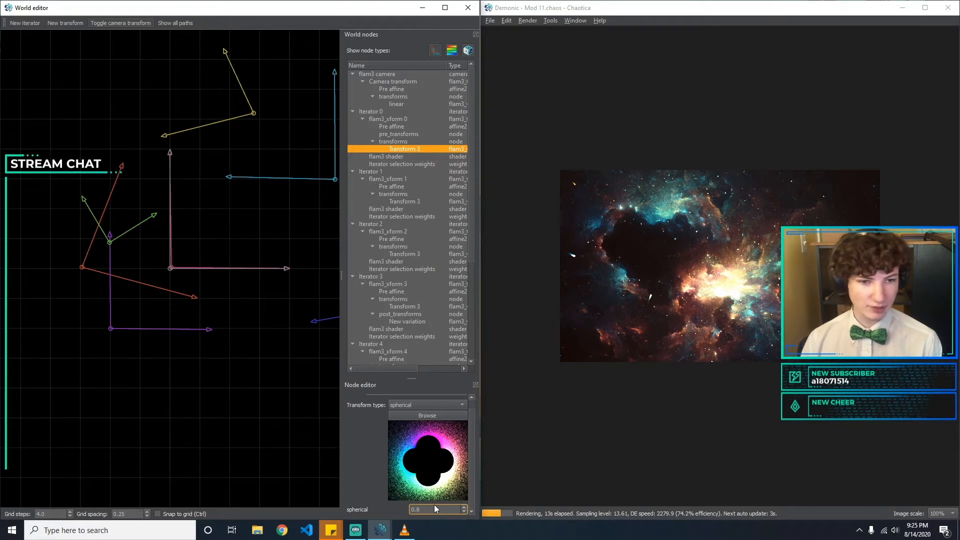
{"action": "key", "text": "BackSpace"}
{"action": "type", "text": "9"}
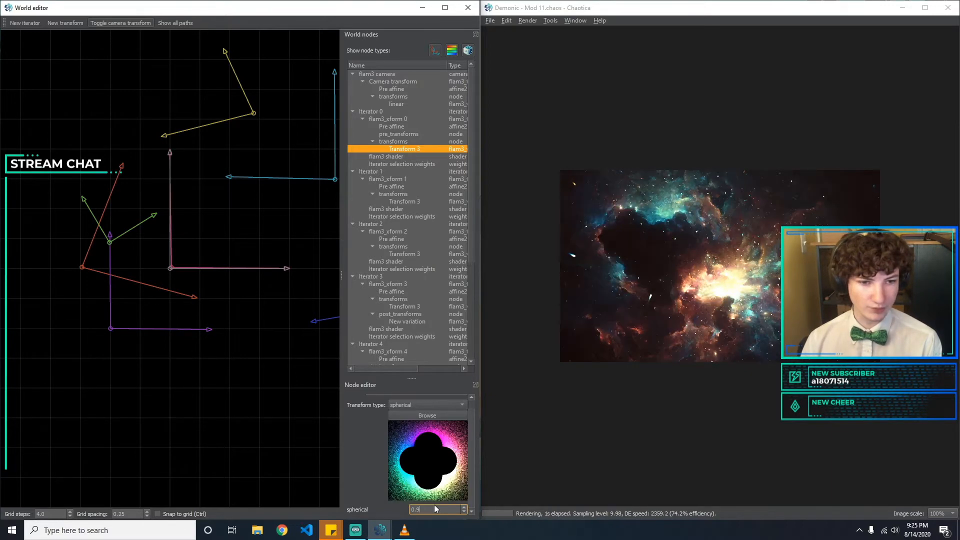
{"action": "key", "text": "BackSpace"}
{"action": "type", "text": "7"}
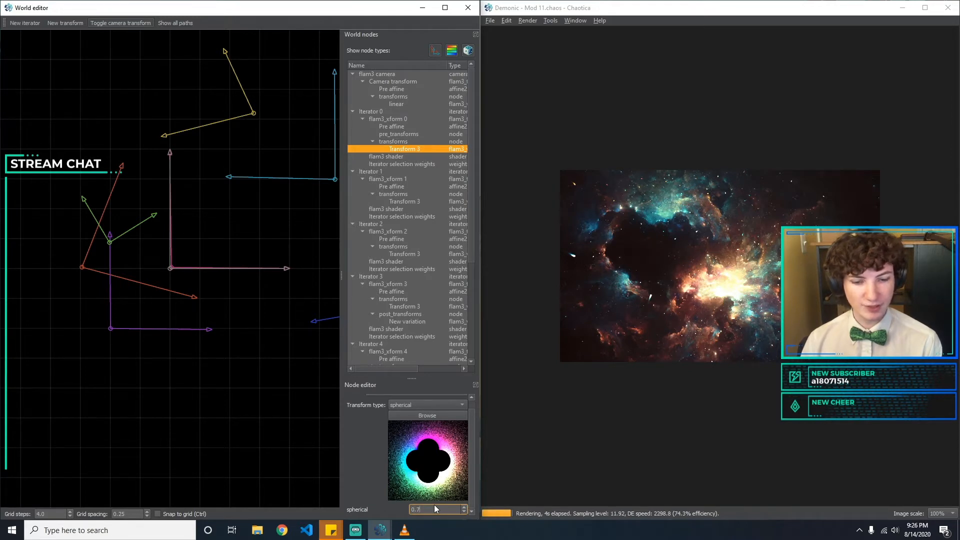
Try the spherical amount of Iterator 0's transform at 1 and return it to 0.5.
{"action": "key", "text": "BackSpace"}
{"action": "key", "text": "BackSpace"}
{"action": "key", "text": "BackSpace"}
{"action": "type", "text": "1"}
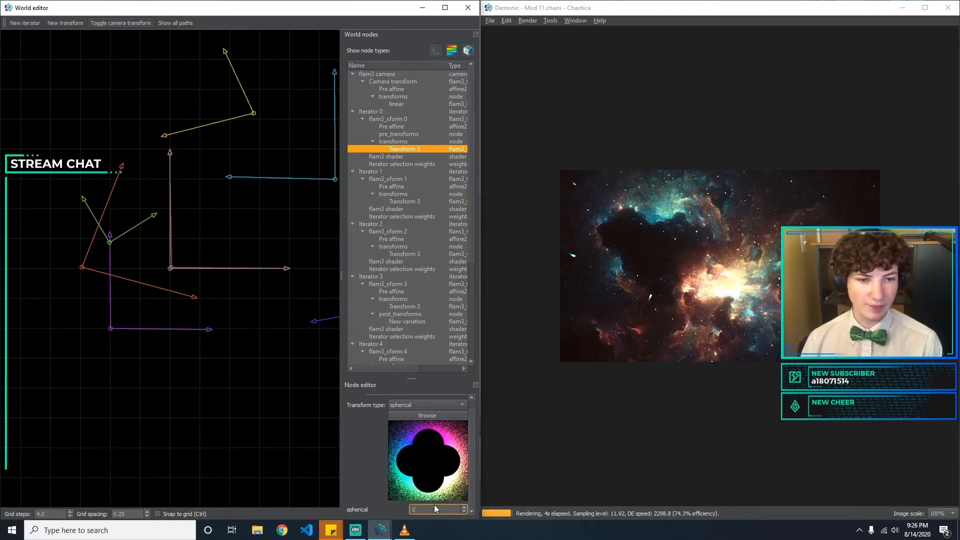
{"action": "key", "text": "BackSpace"}
{"action": "type", "text": "0.5"}
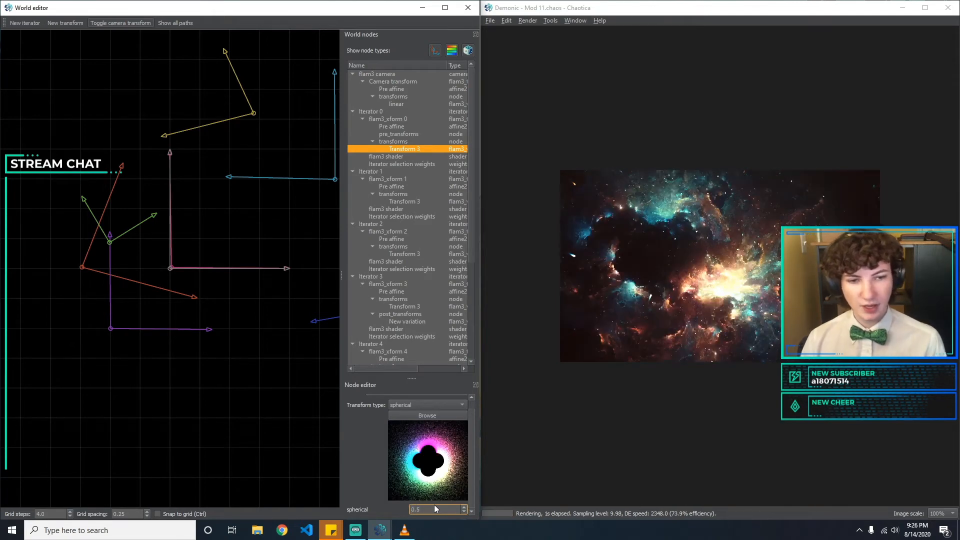
Change Iterator 0's transform type to foci and try a foci amount of 0.7.
{"action": "left_click", "coordinate": [431, 406]}
{"action": "type", "text": "foci"}
{"action": "key", "text": "Return"}
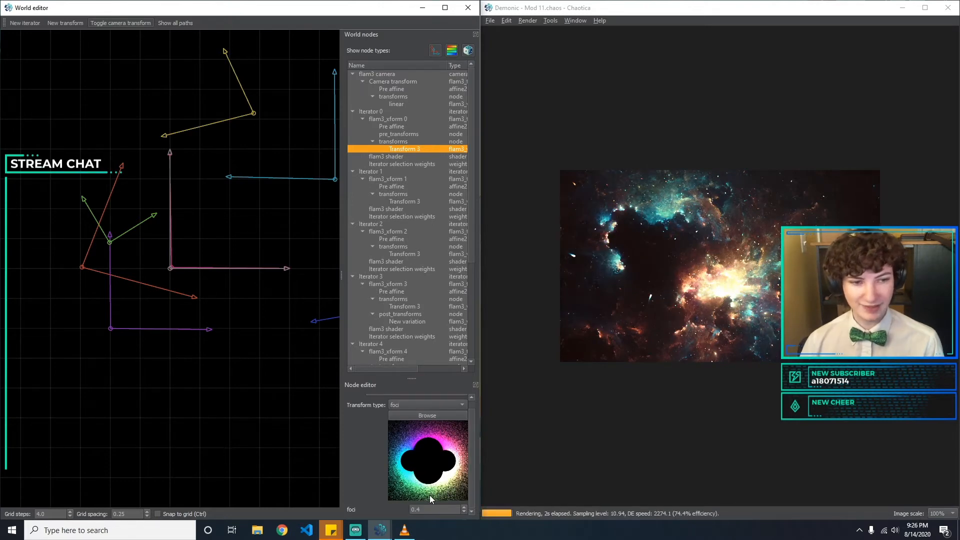
{"action": "left_click", "coordinate": [428, 509]}
{"action": "key", "text": "BackSpace"}
{"action": "type", "text": "7"}
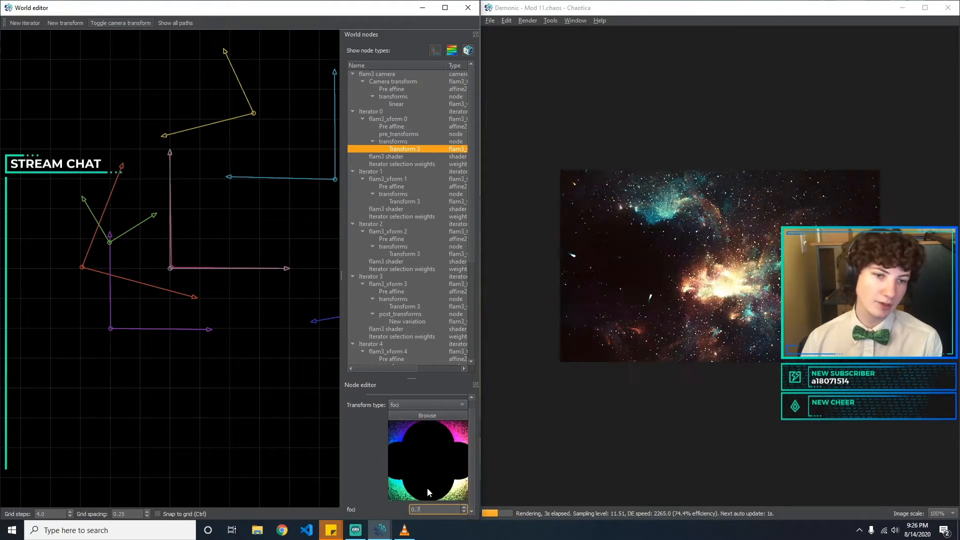
Try foci amounts of 0.2, 0.9 and 1 on Iterator 0's transform.
{"action": "key", "text": "BackSpace"}
{"action": "type", "text": "2"}
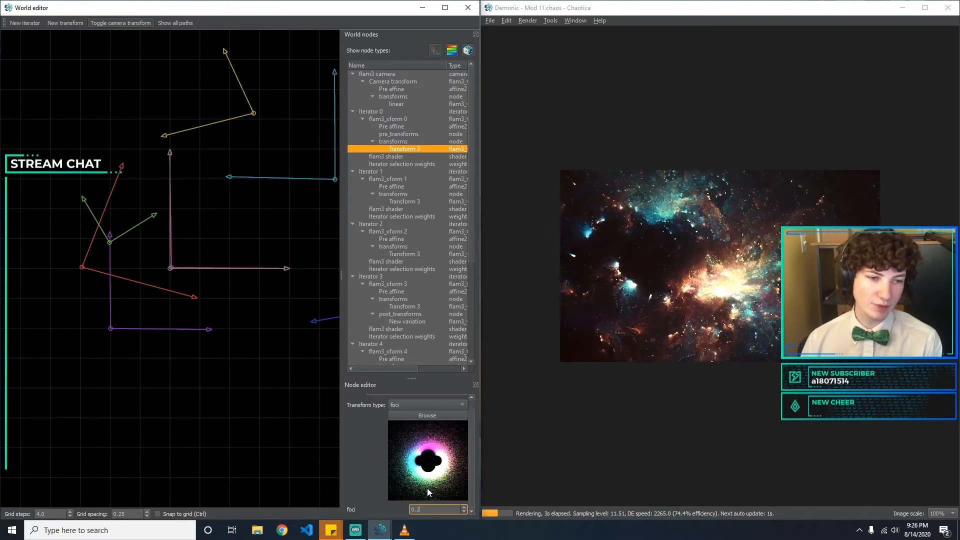
{"action": "key", "text": "BackSpace"}
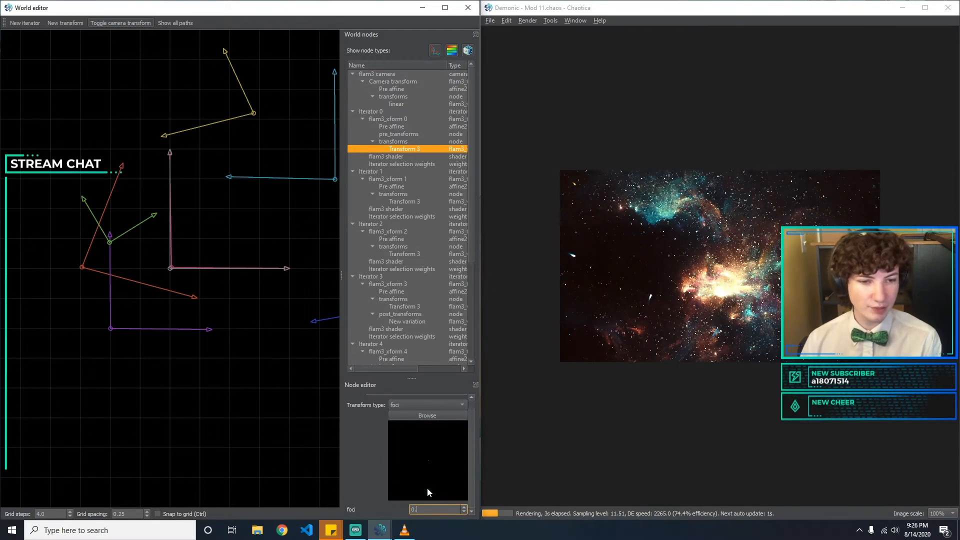
{"action": "type", "text": "9"}
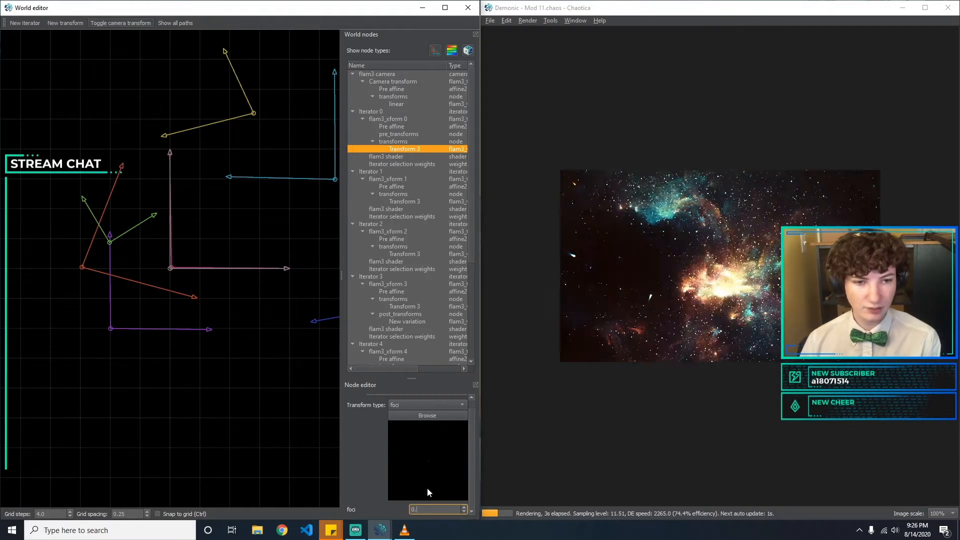
{"action": "key", "text": "BackSpace"}
{"action": "key", "text": "BackSpace"}
{"action": "key", "text": "BackSpace"}
{"action": "type", "text": "1"}
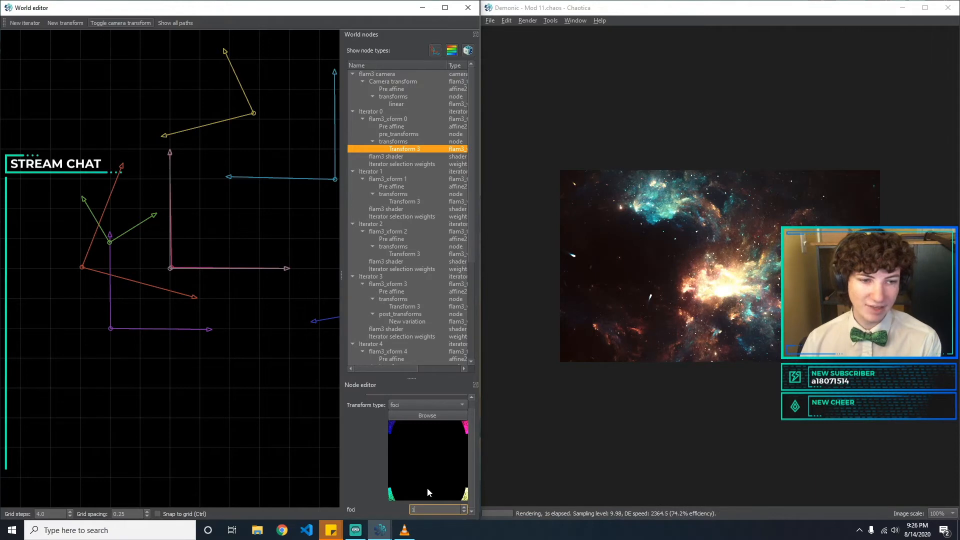
Try the foci amount at 0.5, set it to 0.6, and change Iterator 0's transform type back to spherical.
{"action": "key", "text": "BackSpace"}
{"action": "type", "text": "0.5"}
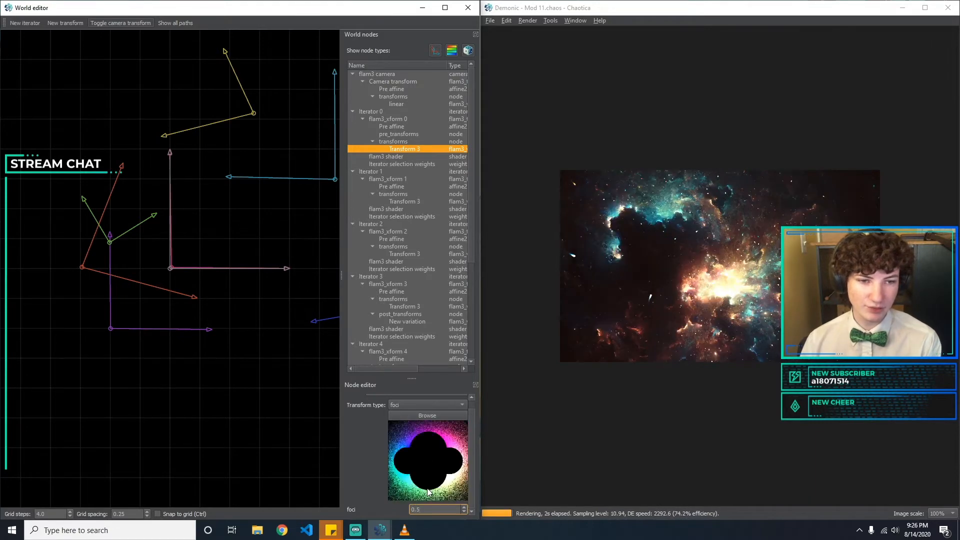
{"action": "key", "text": "BackSpace"}
{"action": "type", "text": "6"}
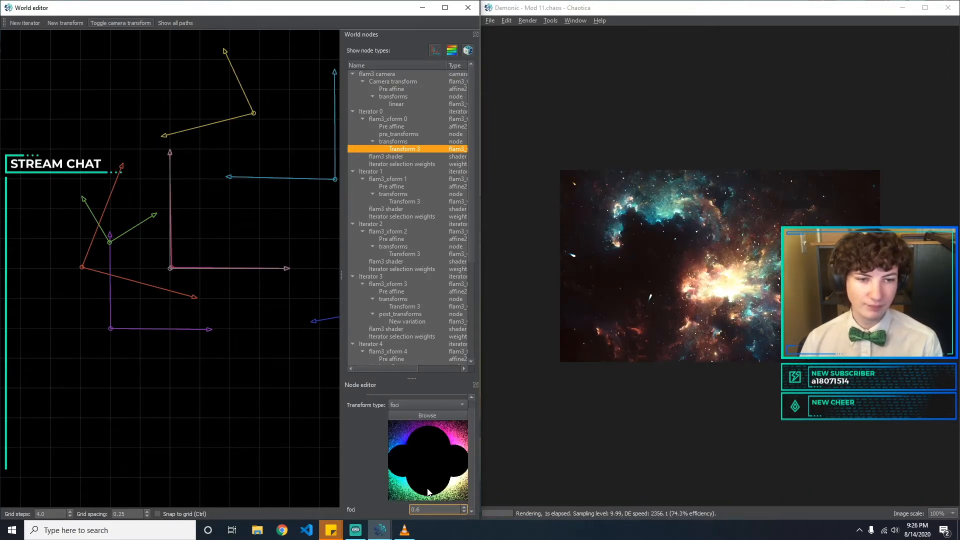
{"action": "left_click", "coordinate": [422, 404]}
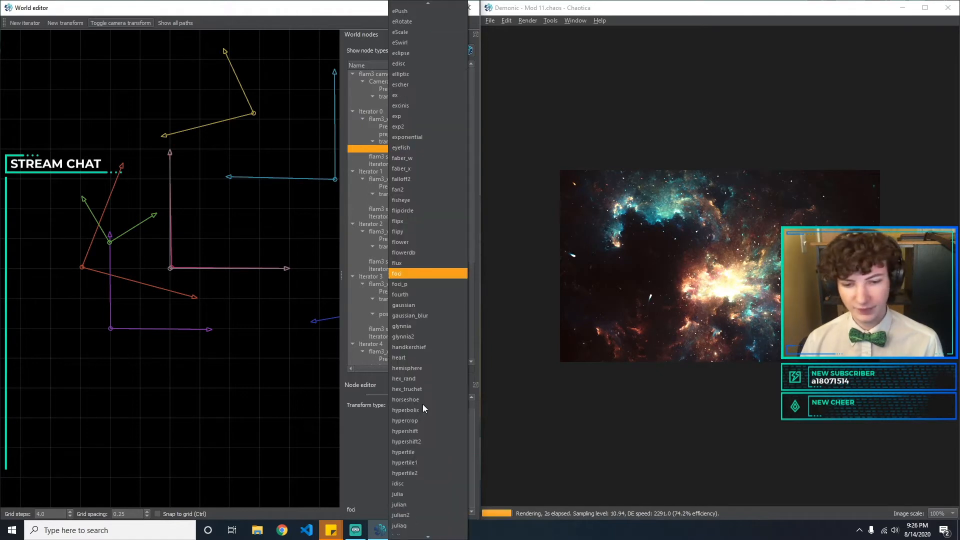
{"action": "type", "text": "spherical"}
{"action": "key", "text": "Return"}
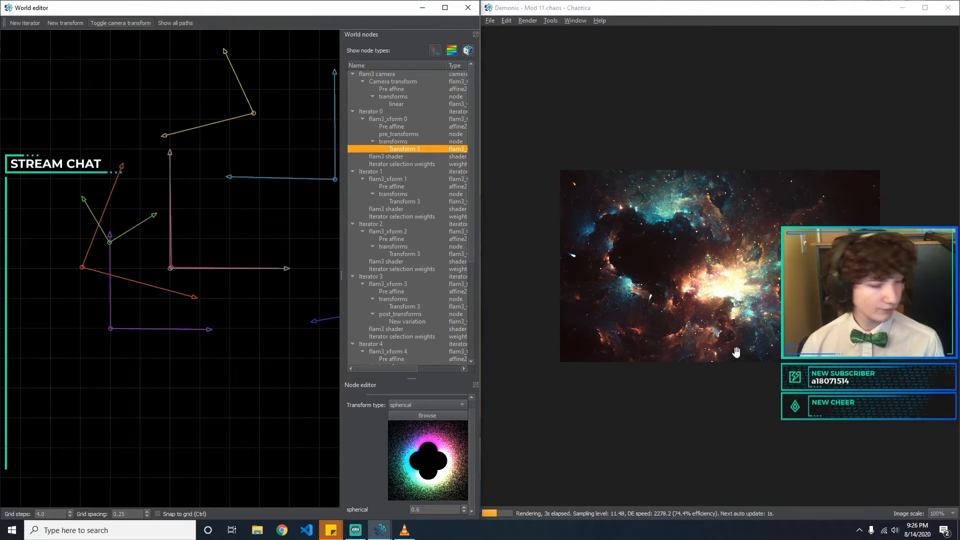
Nudge the camera framing slightly in the render view and save the fractal as Demonic - Mod 12.chaos.
{"action": "left_click", "coordinate": [745, 293]}
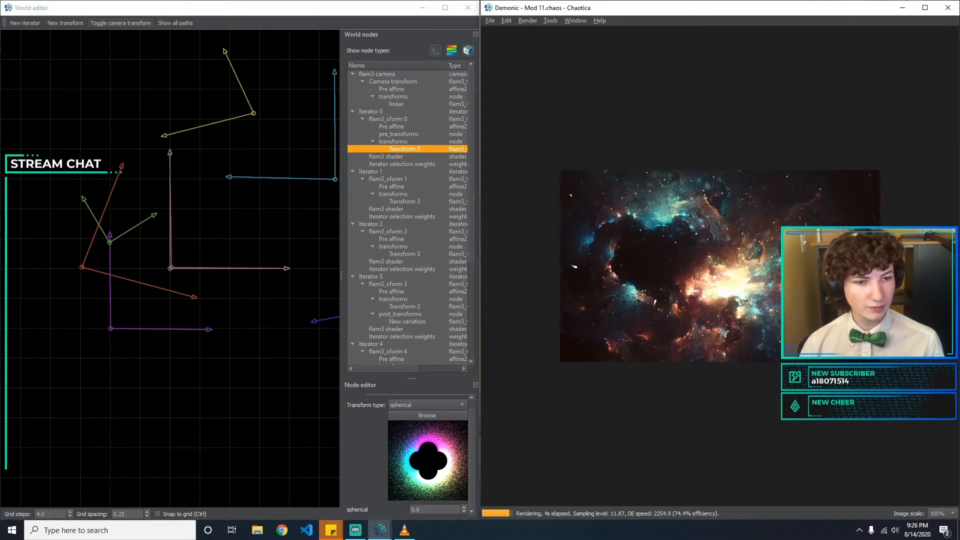
{"action": "left_click", "coordinate": [781, 377]}
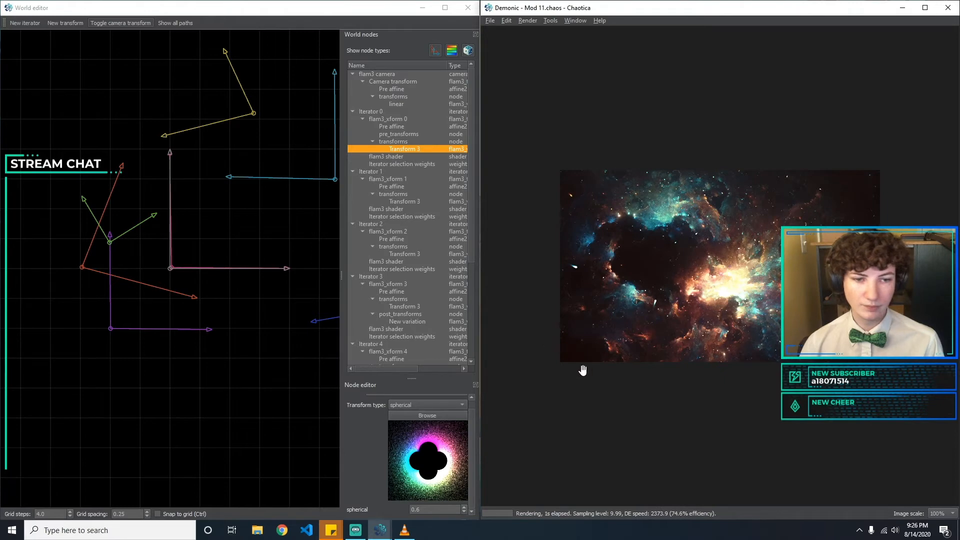
{"action": "left_click", "coordinate": [492, 22]}
{"action": "left_click", "coordinate": [508, 68]}
{"action": "left_click", "coordinate": [598, 225]}
{"action": "key", "text": "BackSpace"}
{"action": "type", "text": "2"}
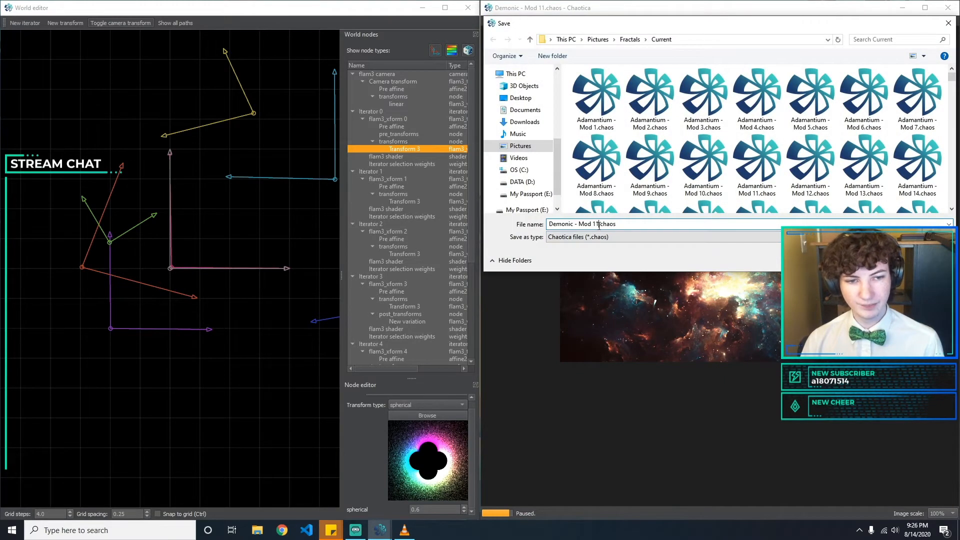
{"action": "key", "text": "Return"}
Try base weights of 0.4 and 0.5 in Iterator 0's selection weights.
{"action": "left_click", "coordinate": [418, 170]}
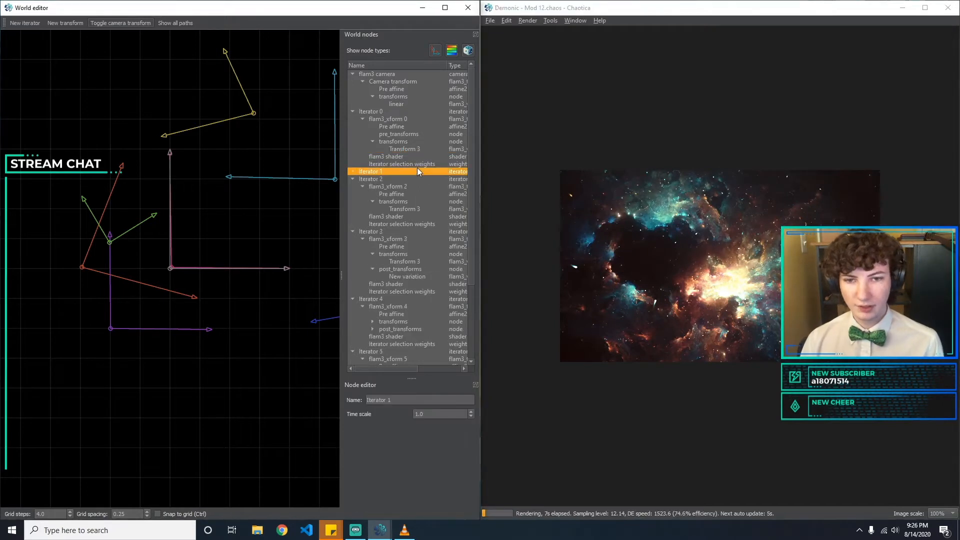
{"action": "left_click", "coordinate": [352, 171]}
{"action": "left_click", "coordinate": [411, 165]}
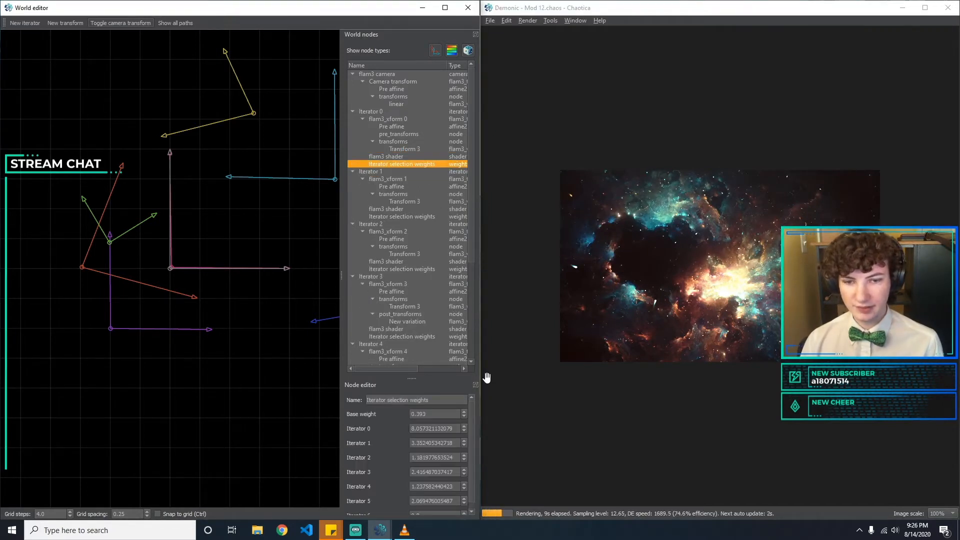
{"action": "left_click_drag", "start_coordinate": [473, 415], "coordinate": [473, 422]}
{"action": "left_click", "coordinate": [446, 408]}
{"action": "key", "text": "BackSpace"}
{"action": "key", "text": "BackSpace"}
{"action": "key", "text": "BackSpace"}
{"action": "type", "text": "4"}
{"action": "key", "text": "BackSpace"}
{"action": "type", "text": "5"}
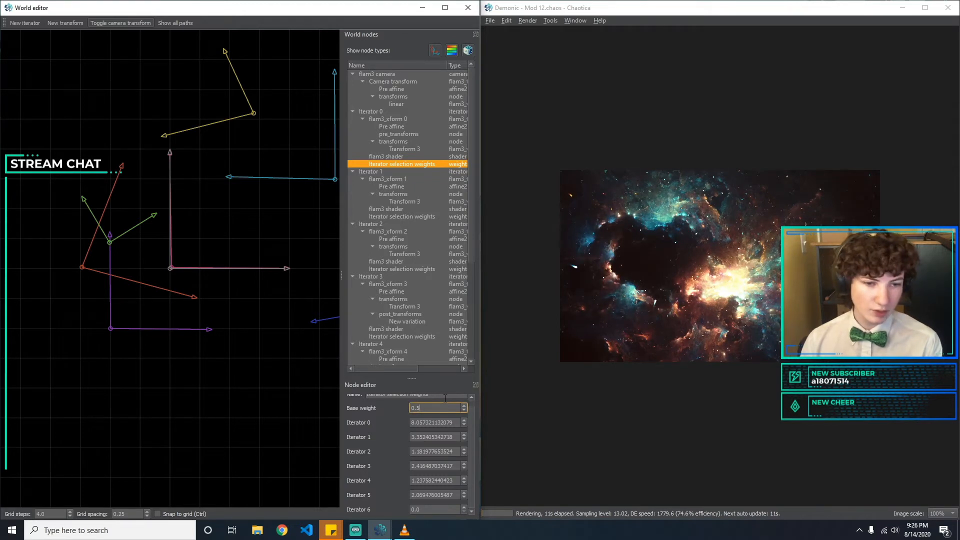
Compare base weights of 0.7, 0.5 and 0.1 for Iterator 0.
{"action": "type", "text": "7"}
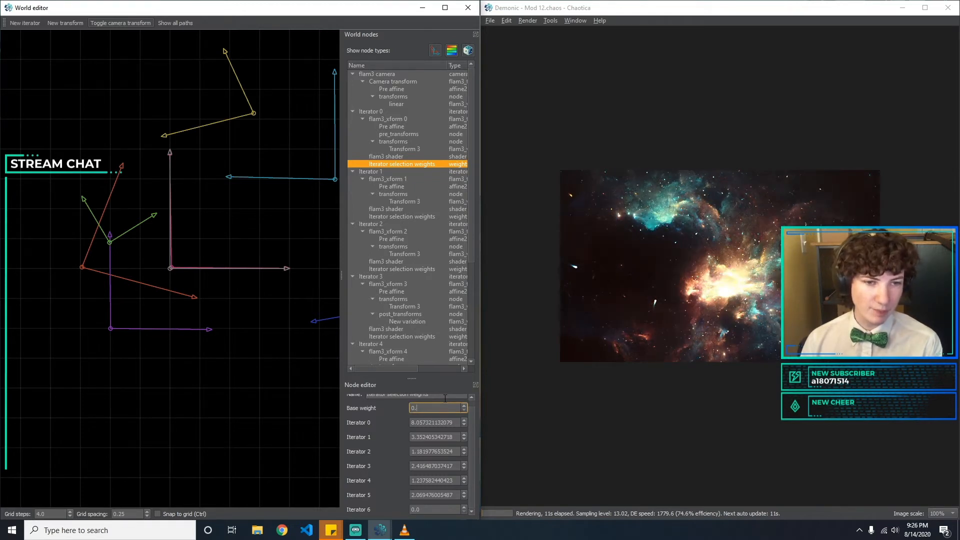
{"action": "key", "text": "BackSpace"}
{"action": "type", "text": "5"}
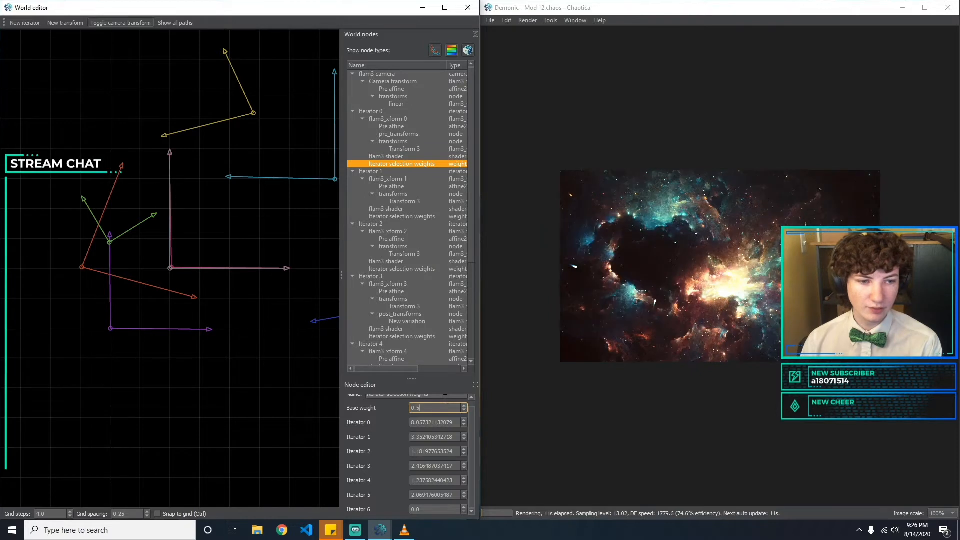
{"action": "key", "text": "BackSpace"}
{"action": "type", "text": "1"}
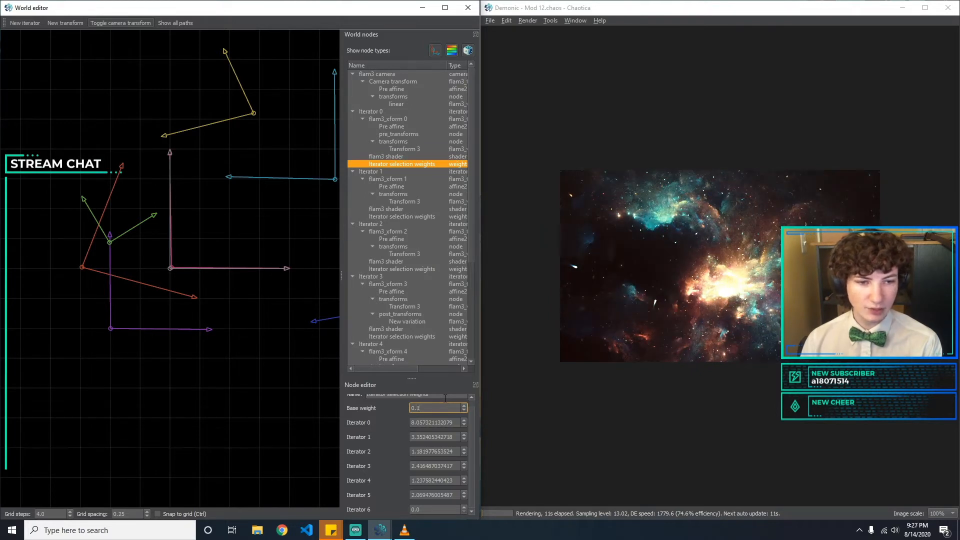
Return Iterator 0's base weight to 0.5 for comparison, then set it to 0.3.
{"action": "key", "text": "BackSpace"}
{"action": "type", "text": "5"}
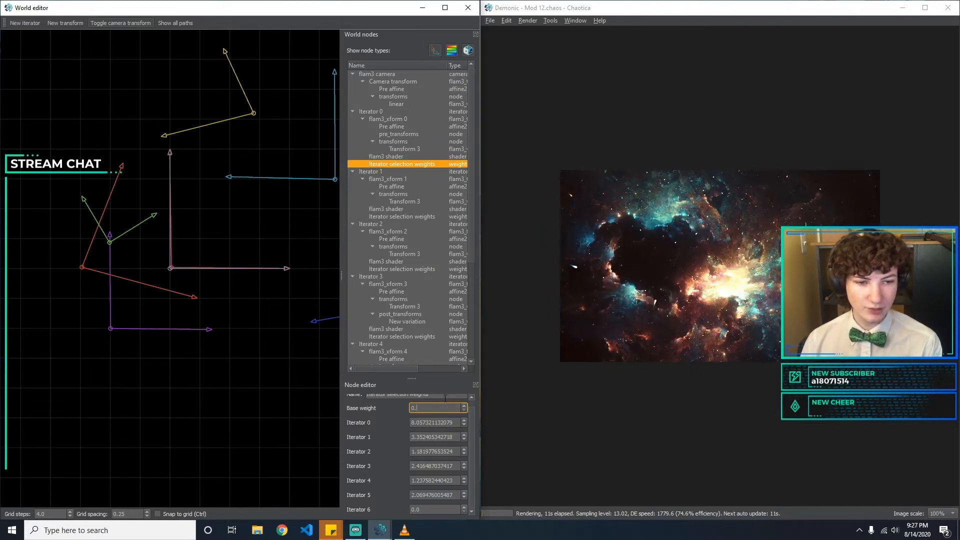
{"action": "type", "text": "4"}
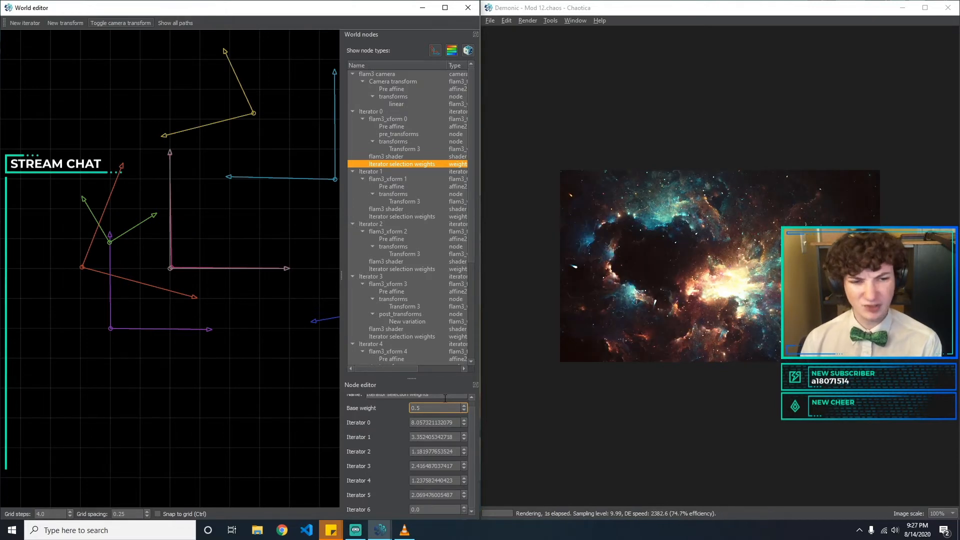
{"action": "key", "text": "BackSpace"}
{"action": "type", "text": "3"}
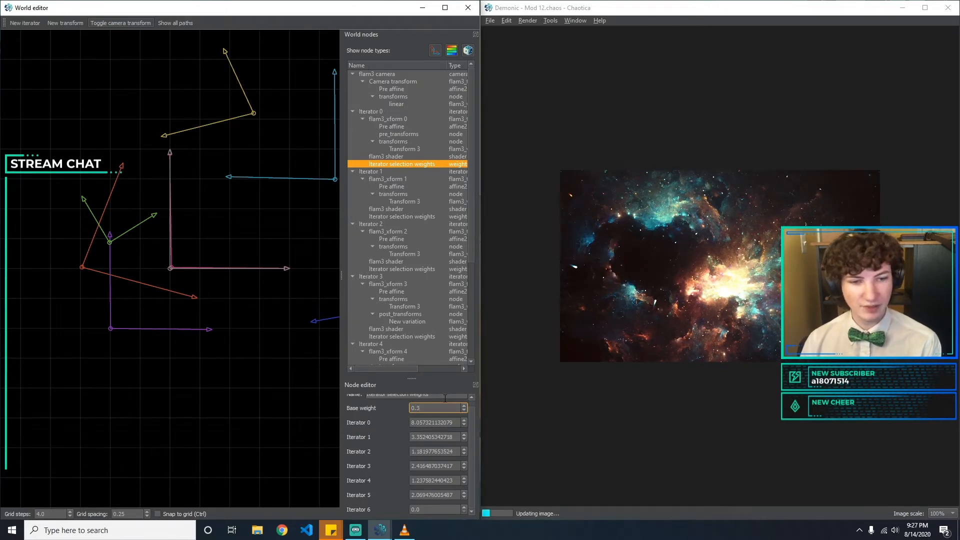
Set Iterator 0's base weight to 0.4 and, after trying other values, the Iterator 0 entry in its selection weights to 1.
{"action": "key", "text": "BackSpace"}
{"action": "type", "text": "4"}
{"action": "key", "text": "Tab"}
{"action": "type", "text": "1"}
{"action": "key", "text": "BackSpace"}
{"action": "type", "text": "27"}
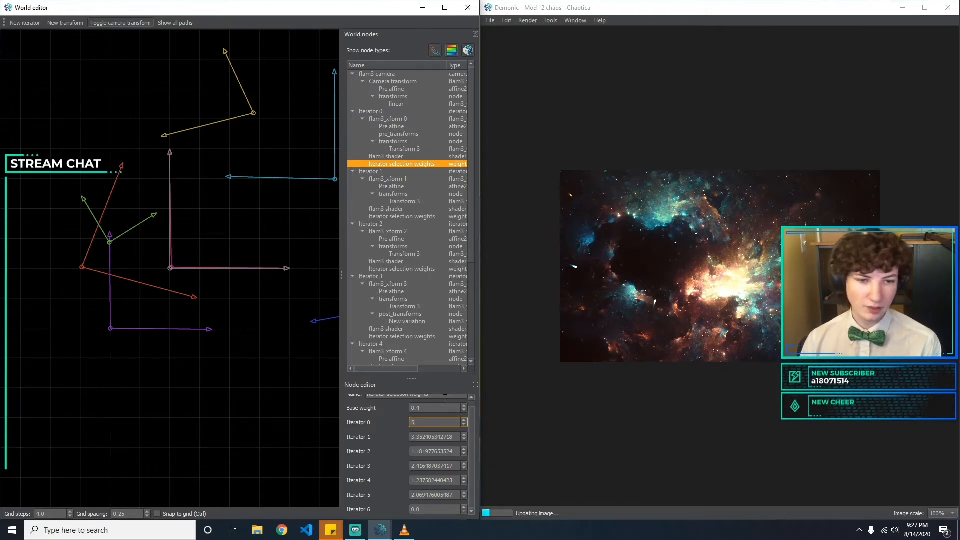
{"action": "type", "text": "1"}
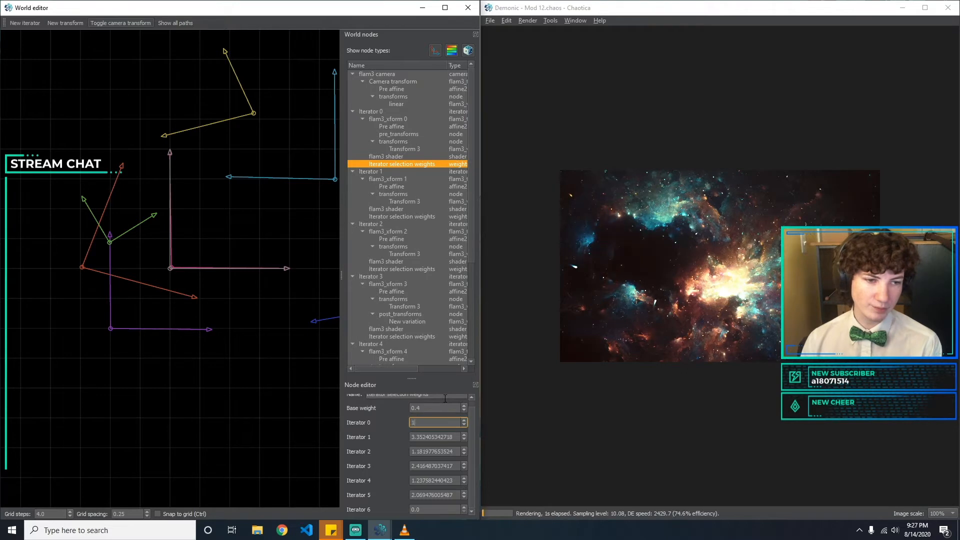
{"action": "type", "text": "0"}
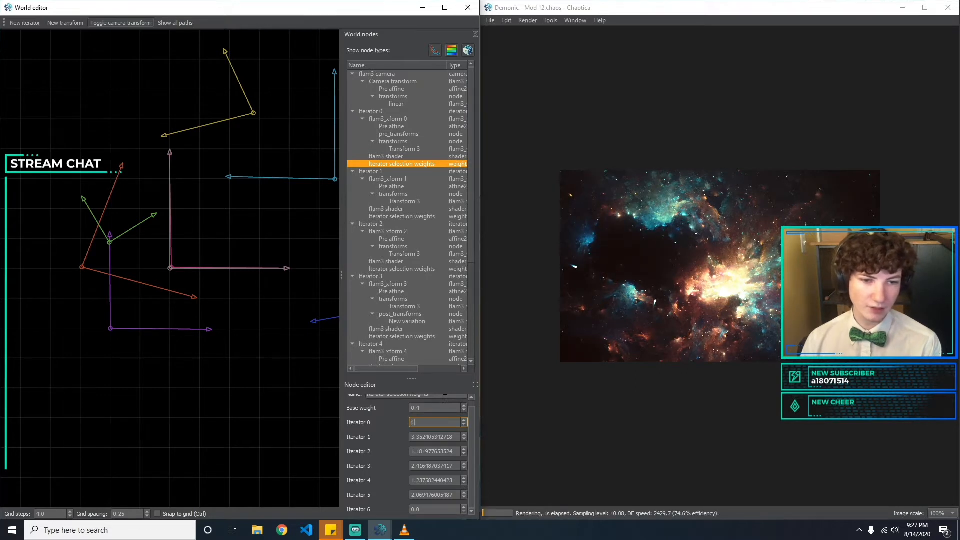
{"action": "type", "text": "1"}
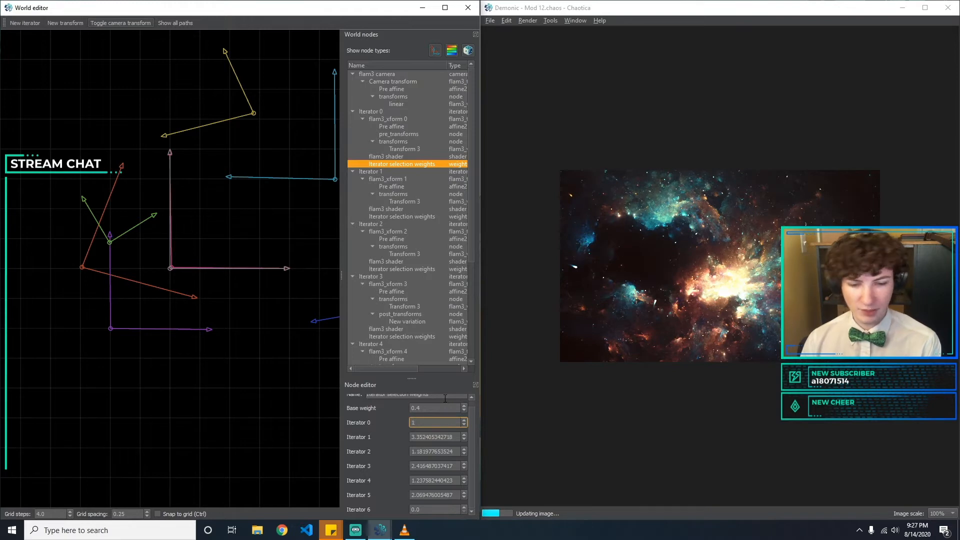
Set the Iterator 1 entry in Iterator 0's selection weights to 2 after trying other values.
{"action": "key", "text": "Tab"}
{"action": "type", "text": "2"}
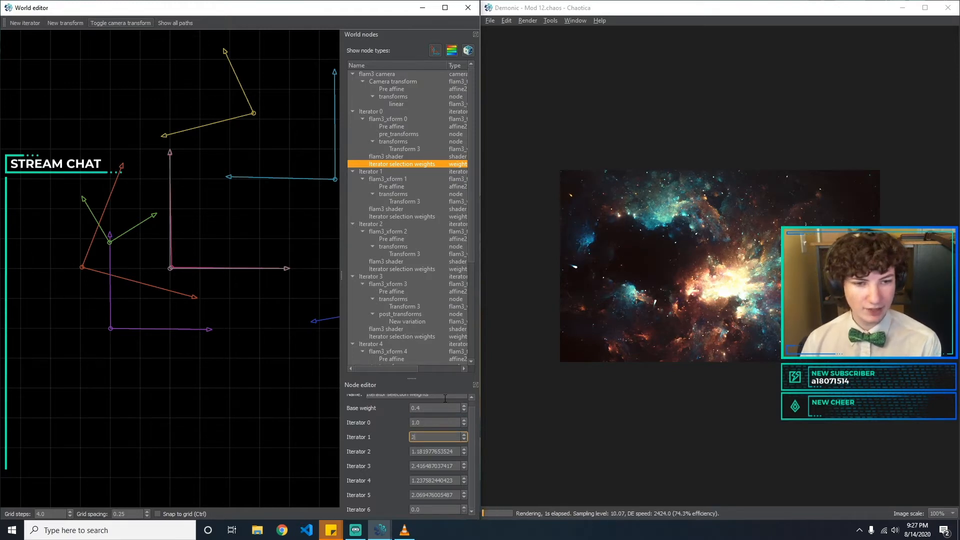
{"action": "key", "text": "BackSpace"}
{"action": "type", "text": "2"}
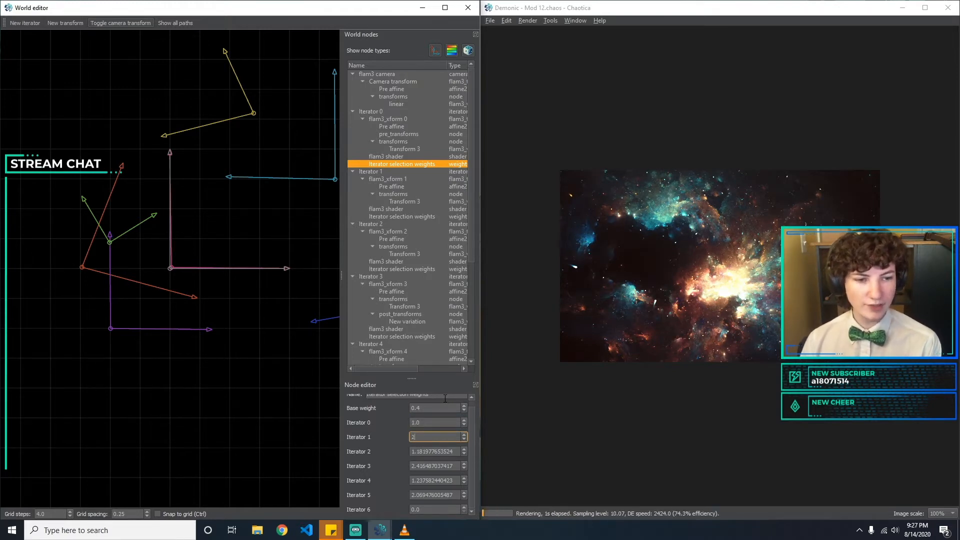
{"action": "type", "text": "1"}
{"action": "type", "text": "2"}
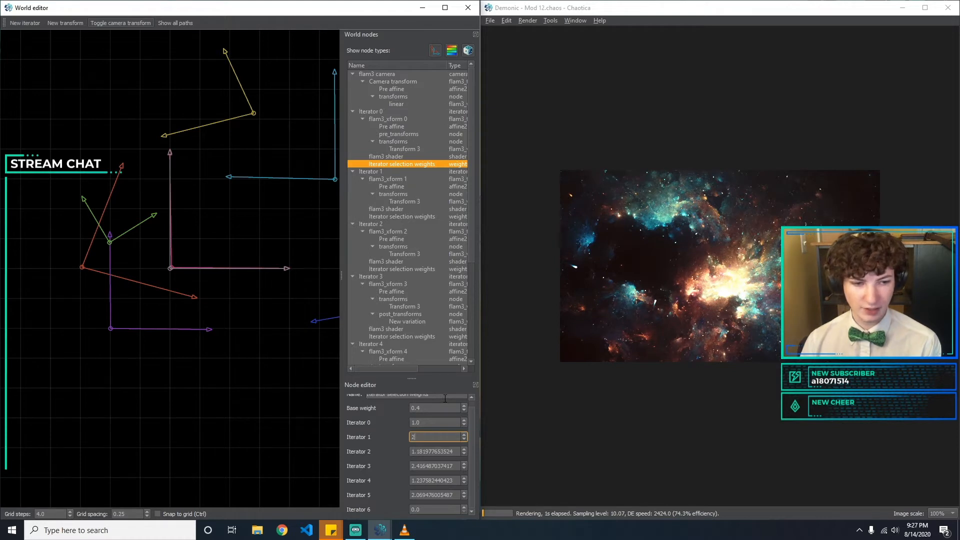
Set the Iterator 2 entry to 2 and the Iterator 3 entry to 3 in Iterator 0's selection weights.
{"action": "key", "text": "Tab"}
{"action": "type", "text": "2"}
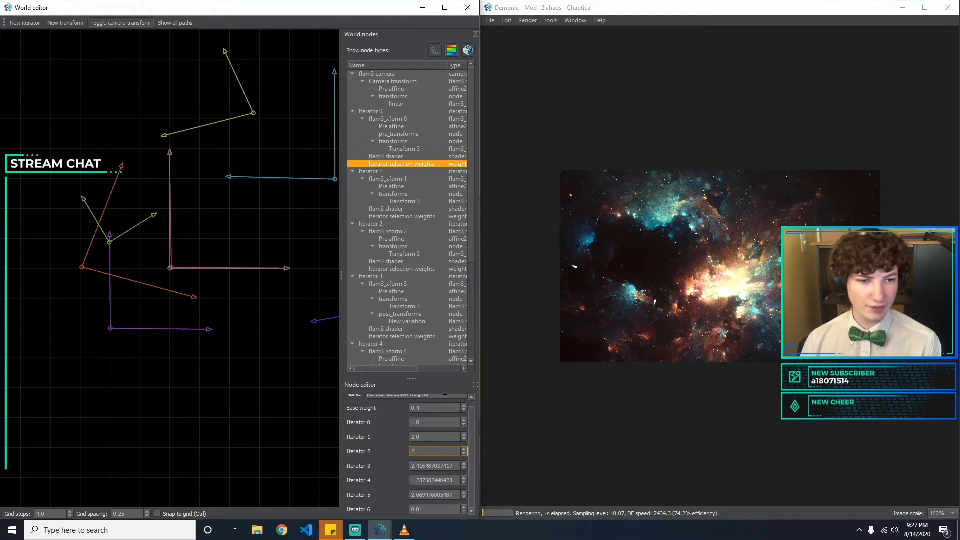
{"action": "key", "text": "Tab"}
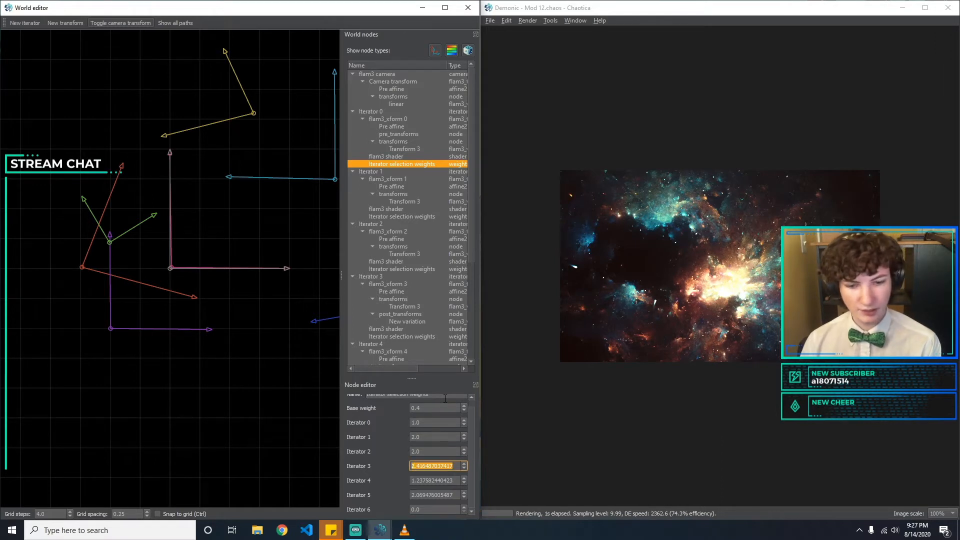
{"action": "type", "text": "3"}
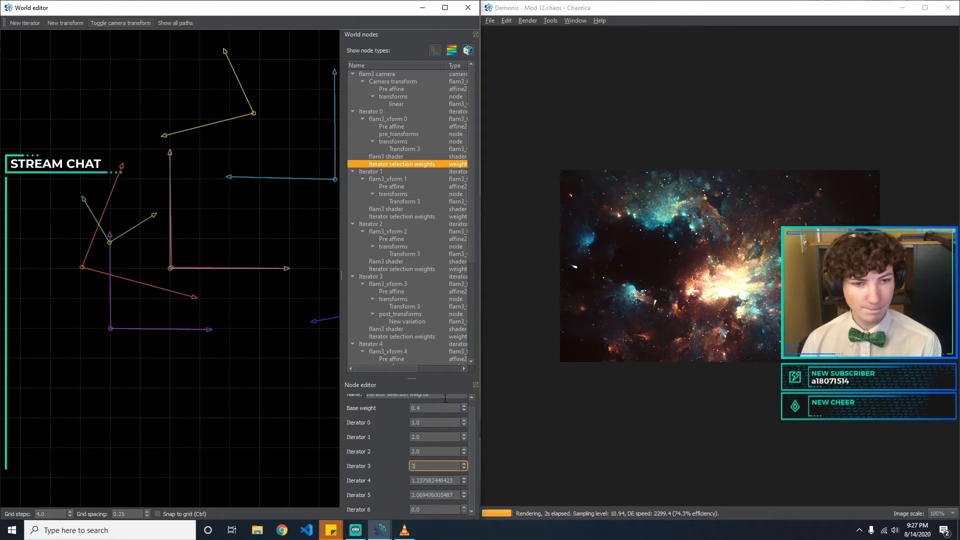
Compare values for the Iterator 4 entry in Iterator 0's selection weights, including 3, and set it to 1.
{"action": "key", "text": "Tab"}
{"action": "type", "text": "1"}
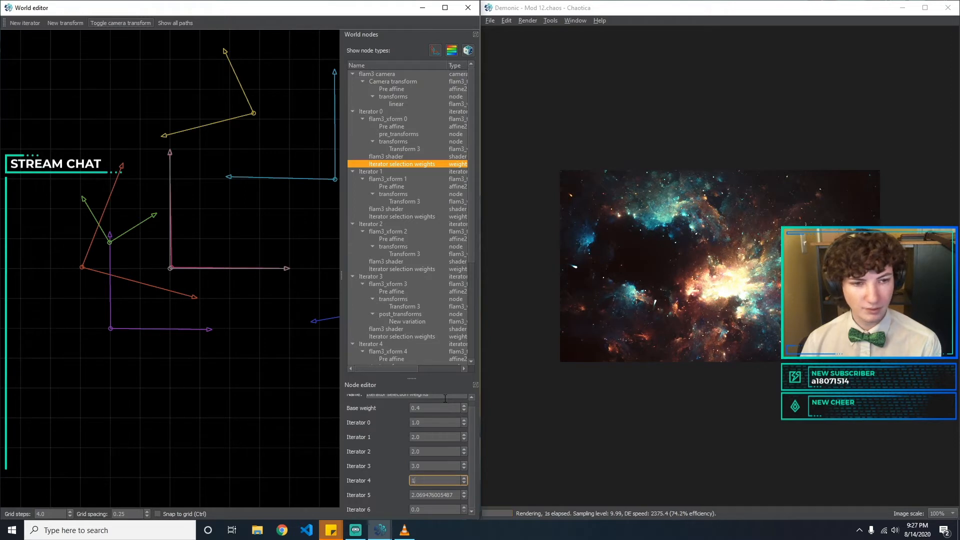
{"action": "type", "text": "3"}
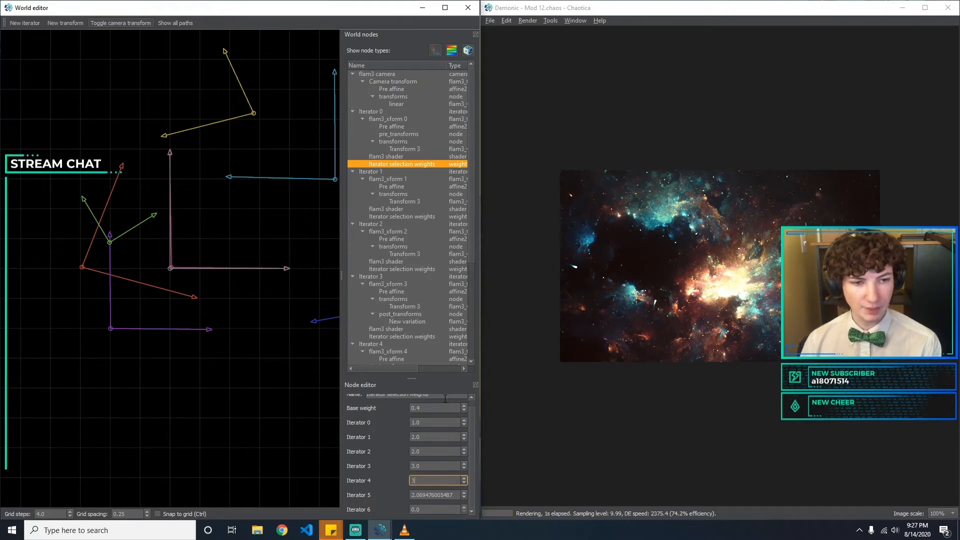
{"action": "key", "text": "BackSpace"}
{"action": "type", "text": "14"}
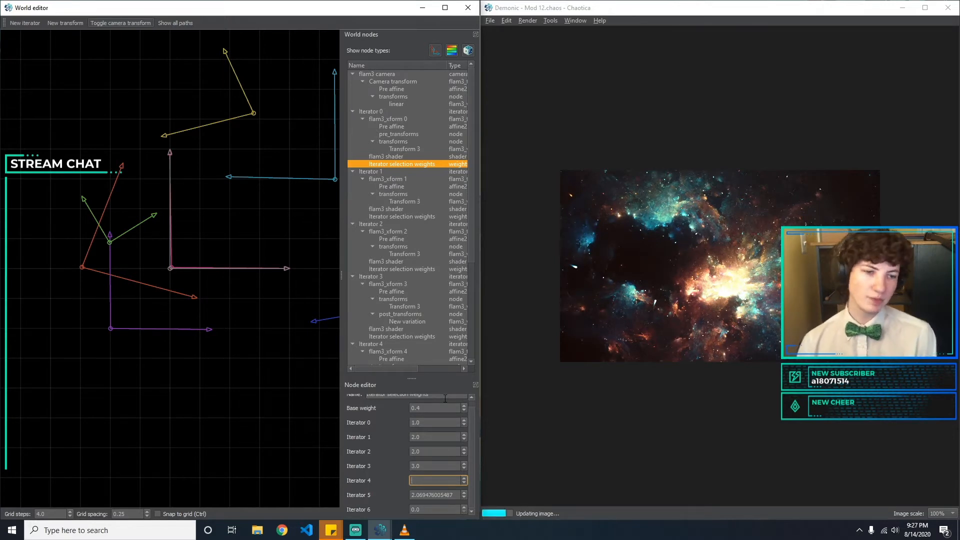
{"action": "type", "text": "1"}
{"action": "key", "text": "BackSpace"}
{"action": "type", "text": "4"}
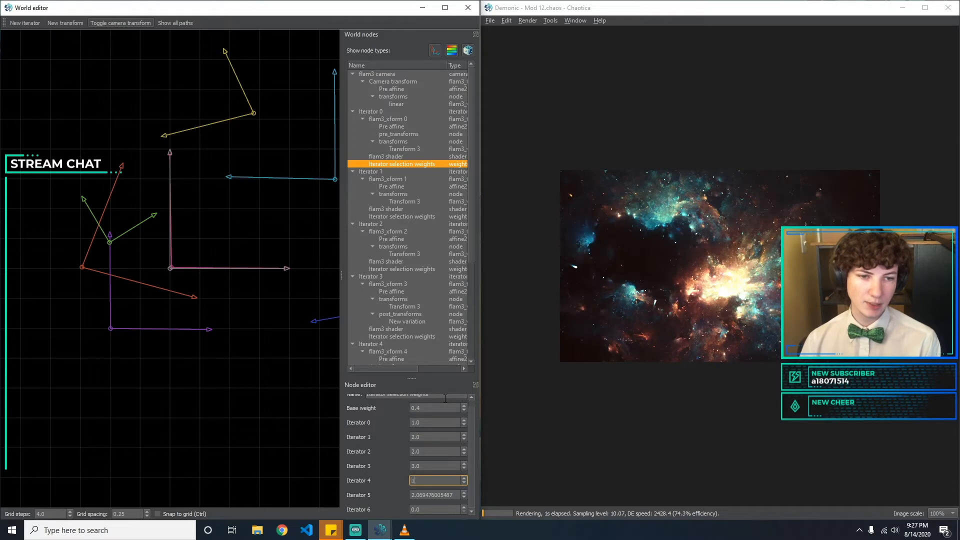
{"action": "type", "text": "1"}
Set the Iterator 5 entry to 2 and the Iterator 6 entry to 0 in Iterator 0's selection weights.
{"action": "key", "text": "Tab"}
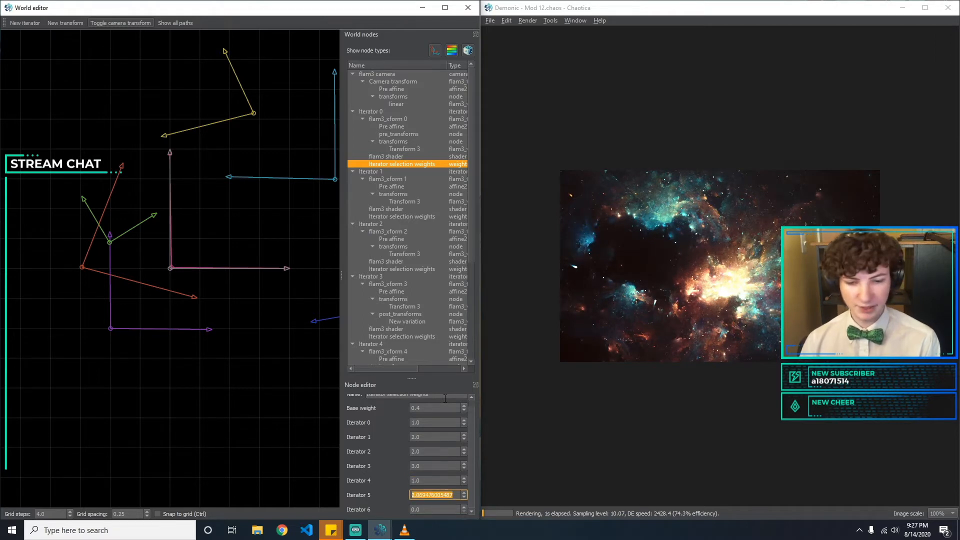
{"action": "type", "text": "1"}
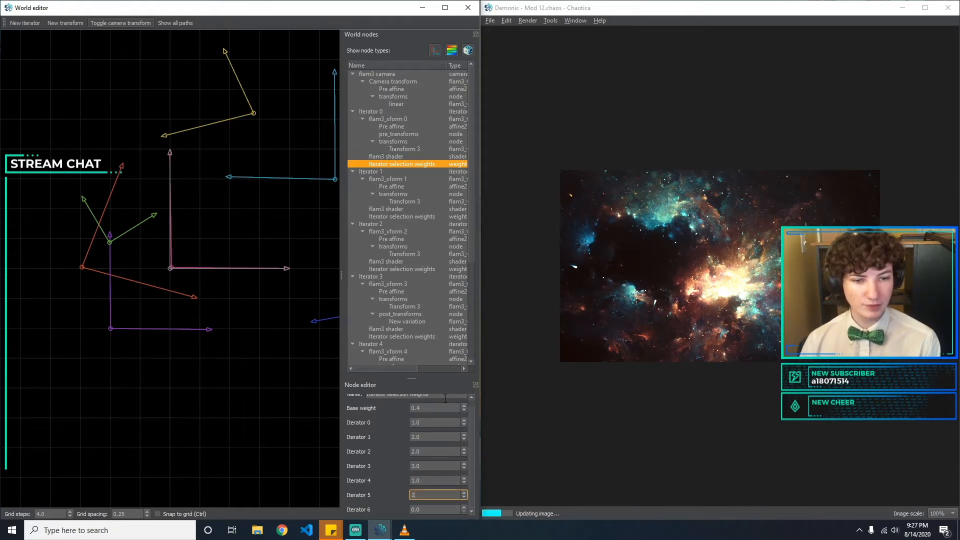
{"action": "key", "text": "Tab"}
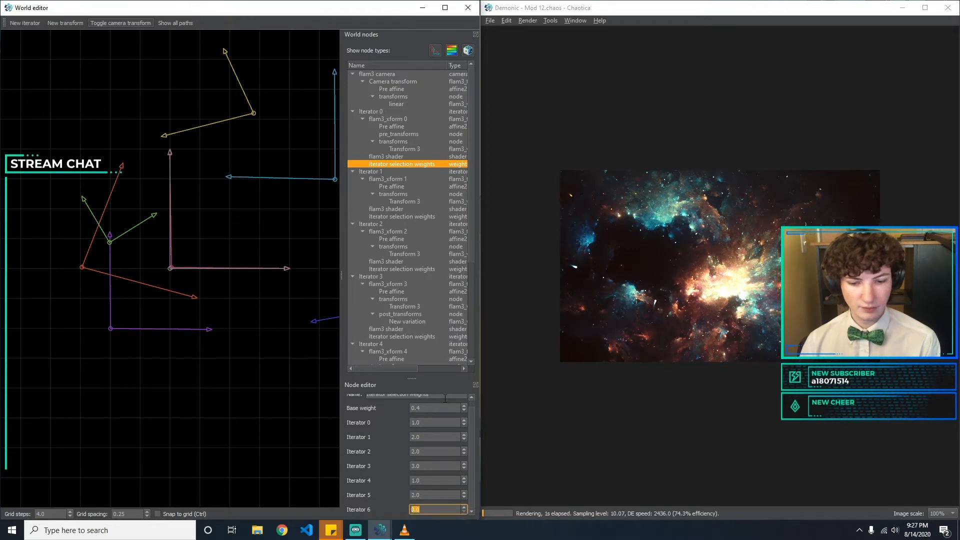
{"action": "type", "text": "1"}
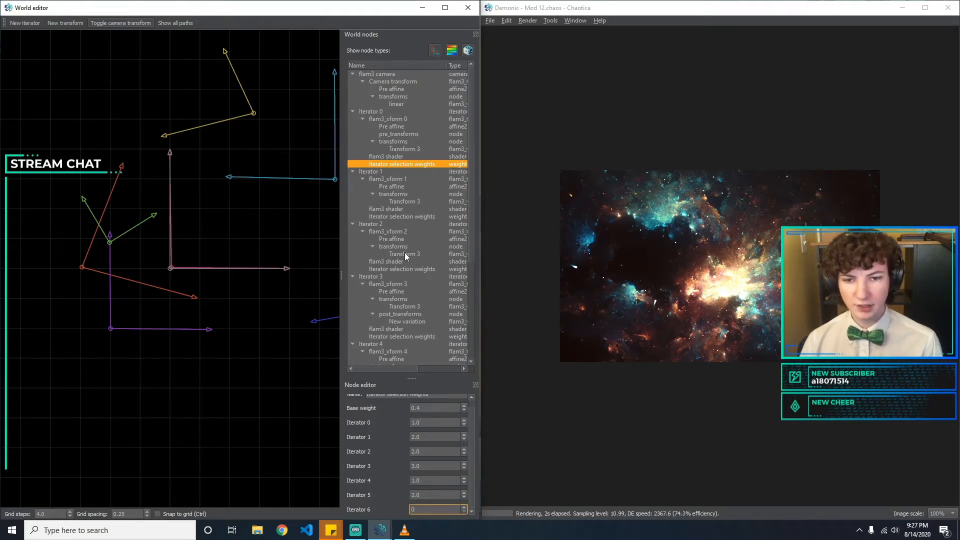
Compare several base weights for Iterator 2 in its selection weights, including 0.8 and 0.2, and set it to 0.6.
{"action": "left_click", "coordinate": [404, 269]}
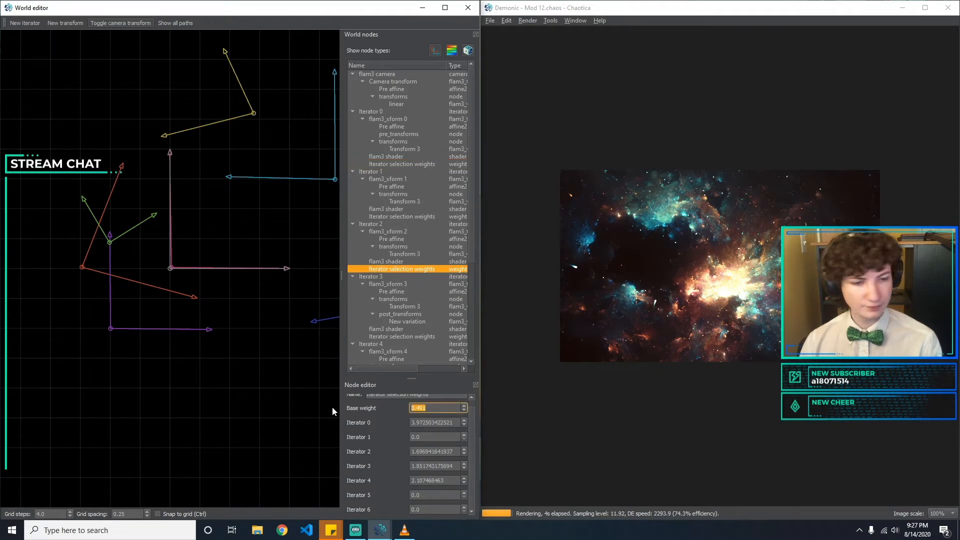
{"action": "type", "text": "0."}
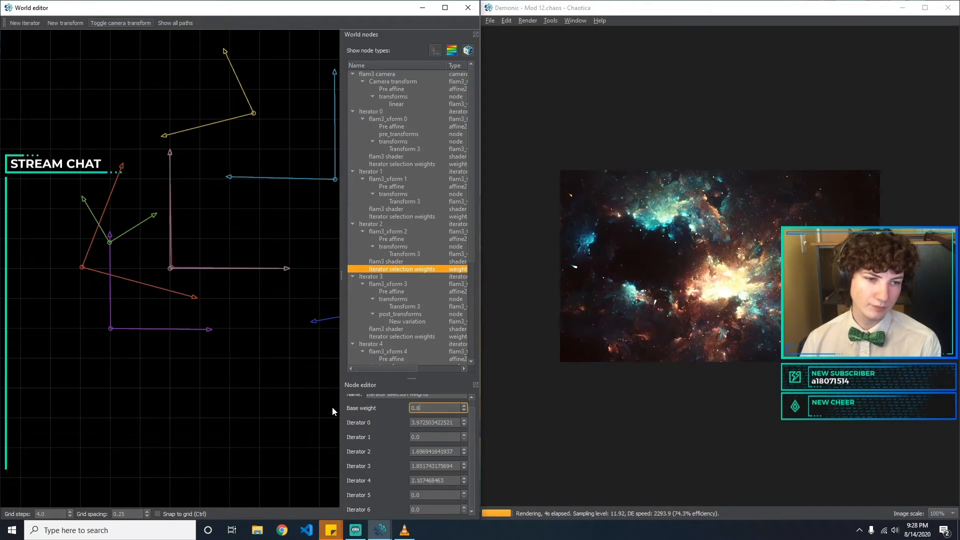
{"action": "type", "text": "8"}
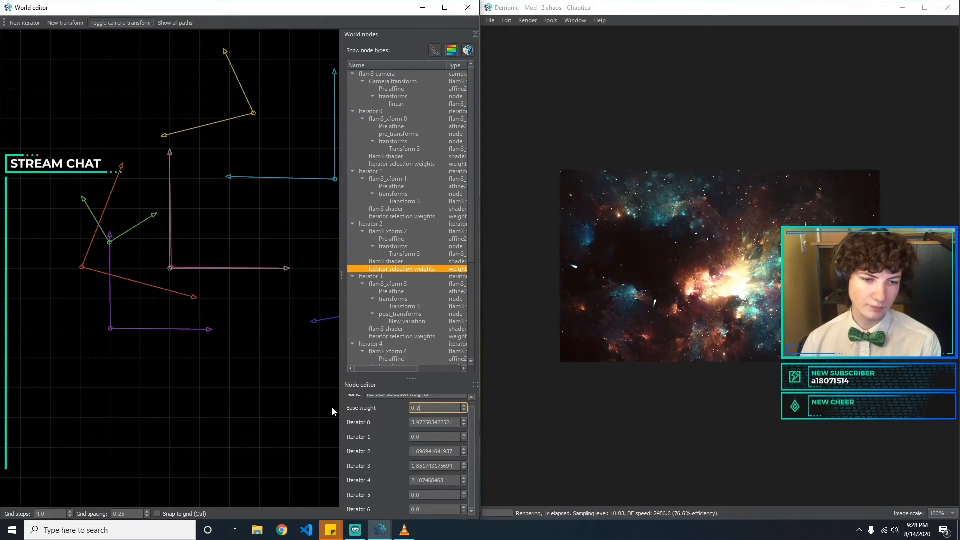
{"action": "key", "text": "BackSpace"}
{"action": "type", "text": "5"}
{"action": "key", "text": "BackSpace"}
{"action": "type", "text": "6"}
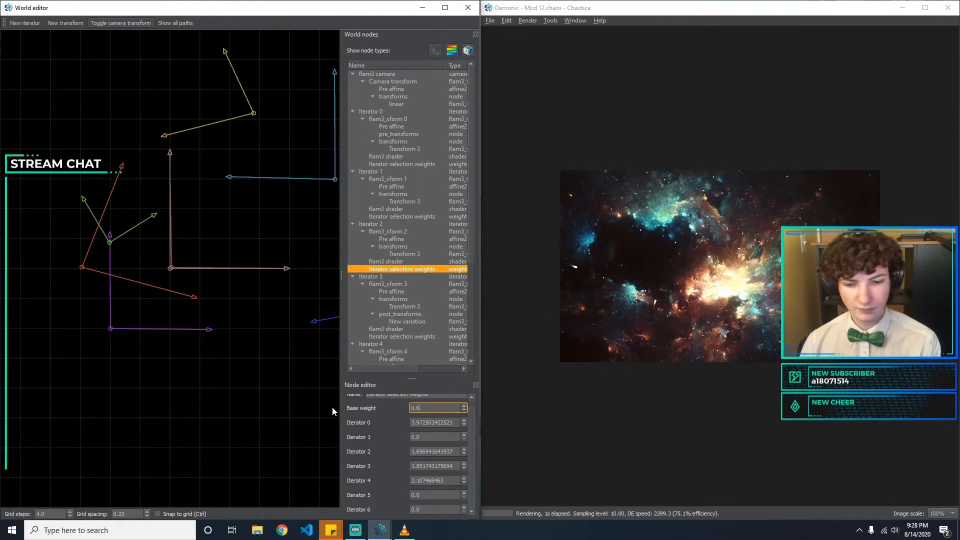
Set the Iterator 0 entry to 2 and the Iterator 1 entry to 1 in Iterator 2's selection weights.
{"action": "key", "text": "Tab"}
{"action": "type", "text": "2"}
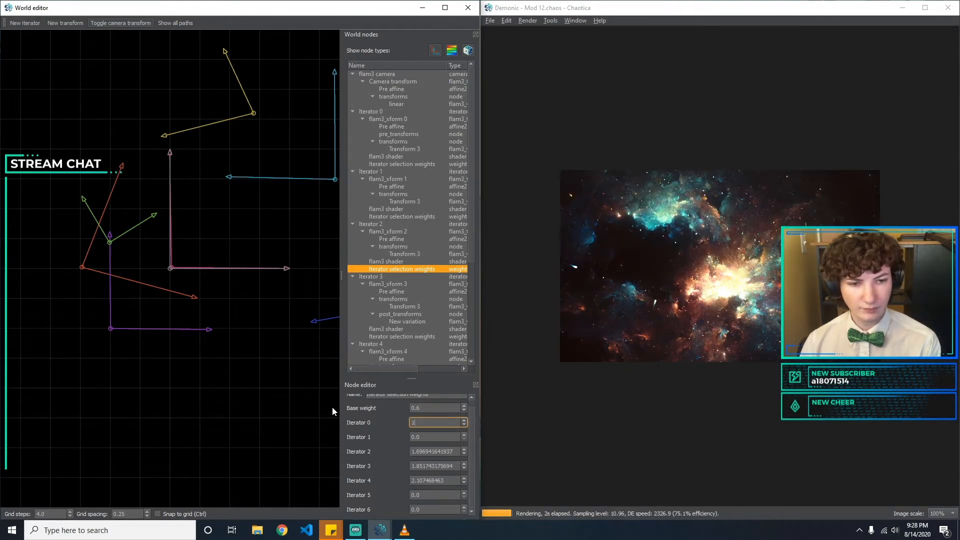
{"action": "key", "text": "BackSpace"}
{"action": "type", "text": "2"}
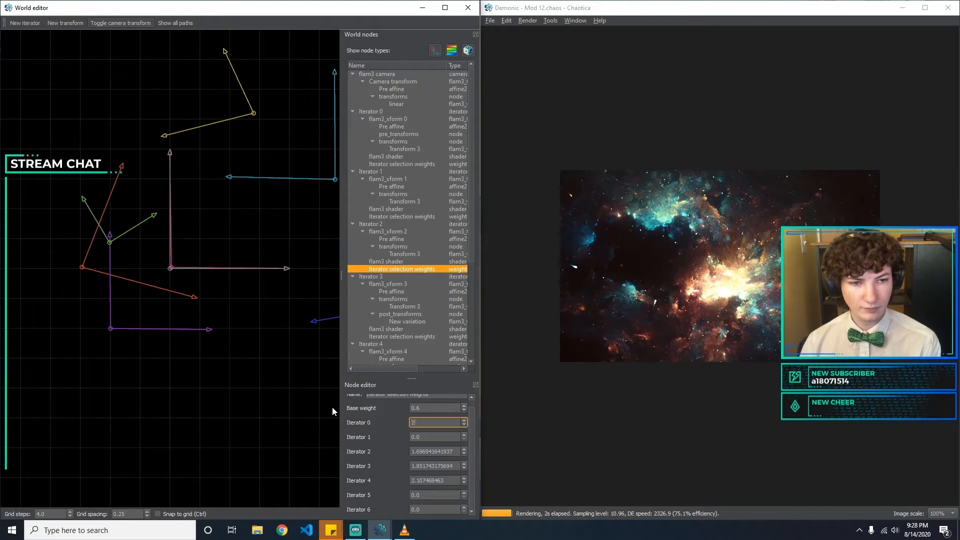
{"action": "key", "text": "Tab"}
{"action": "type", "text": "1"}
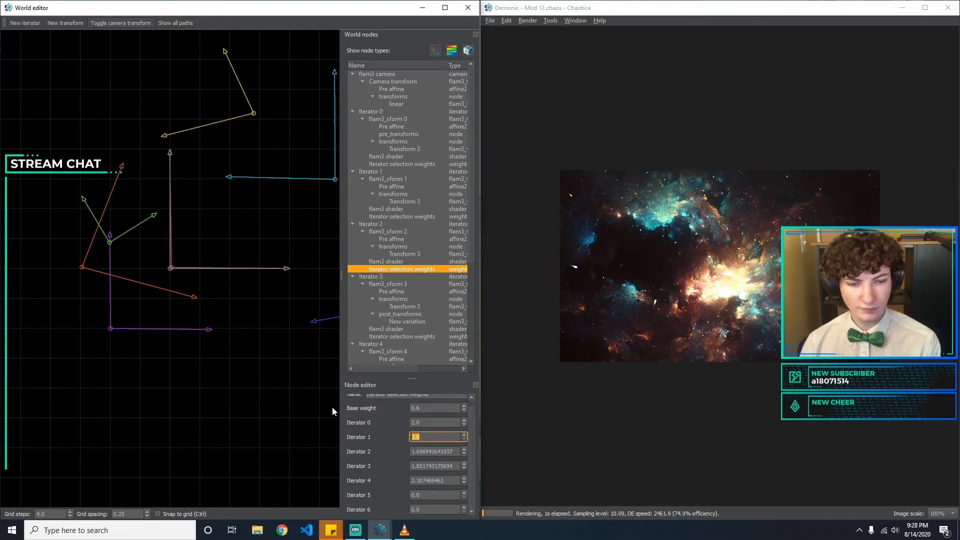
{"action": "type", "text": "2"}
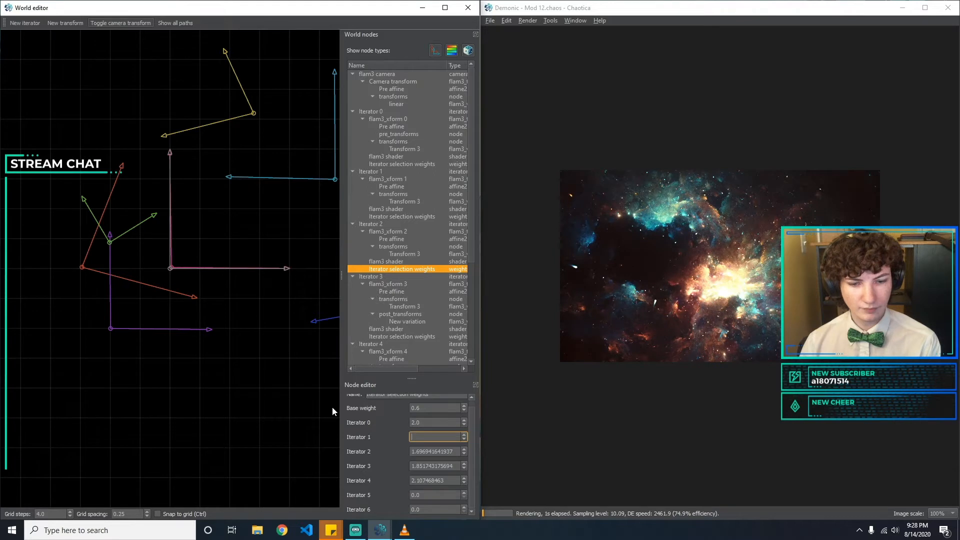
{"action": "type", "text": "0"}
{"action": "type", "text": "1"}
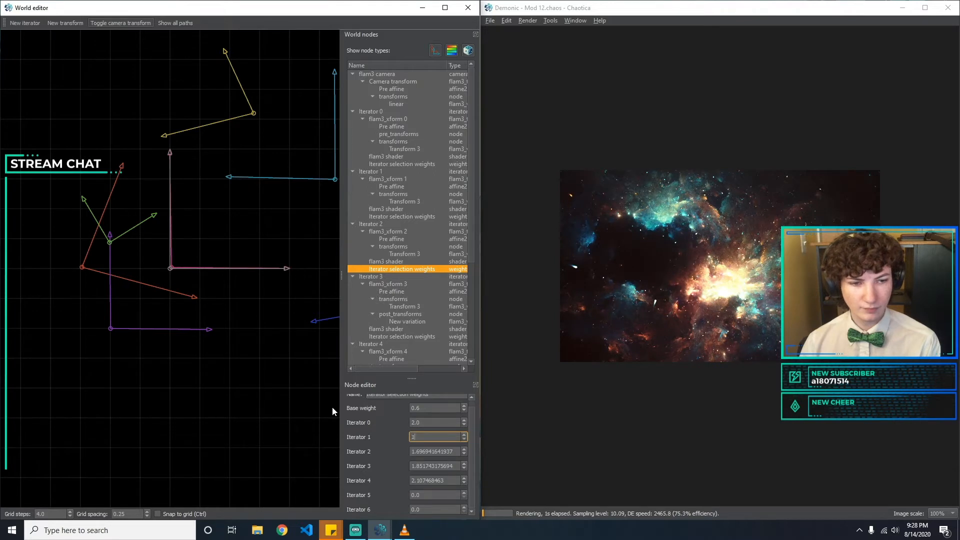
Set the Iterator 2 entry to 2 and the Iterator 3 entry to 3 in Iterator 2's selection weights.
{"action": "key", "text": "Tab"}
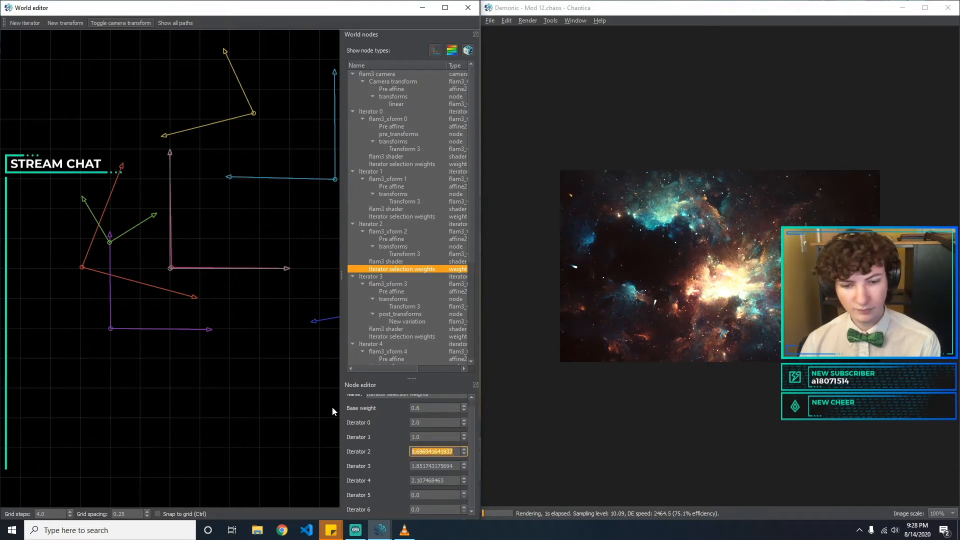
{"action": "type", "text": "0"}
{"action": "key", "text": "BackSpace"}
{"action": "type", "text": "2"}
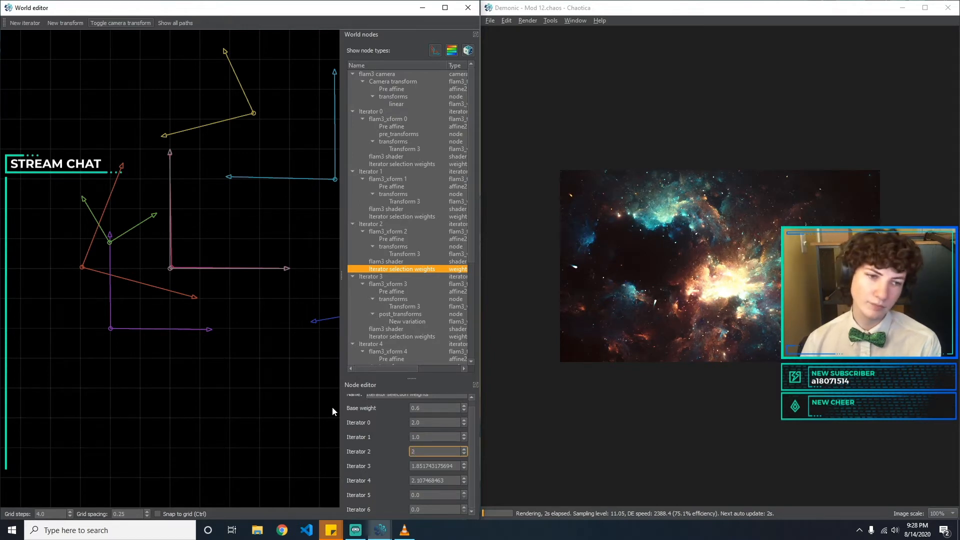
{"action": "key", "text": "Tab"}
{"action": "type", "text": "0"}
{"action": "key", "text": "BackSpace"}
{"action": "type", "text": "3"}
Set the Iterator 4 entry in Iterator 2's selection weights to 1 and enter a new weight for the Iterator 5 entry.
{"action": "key", "text": "Tab"}
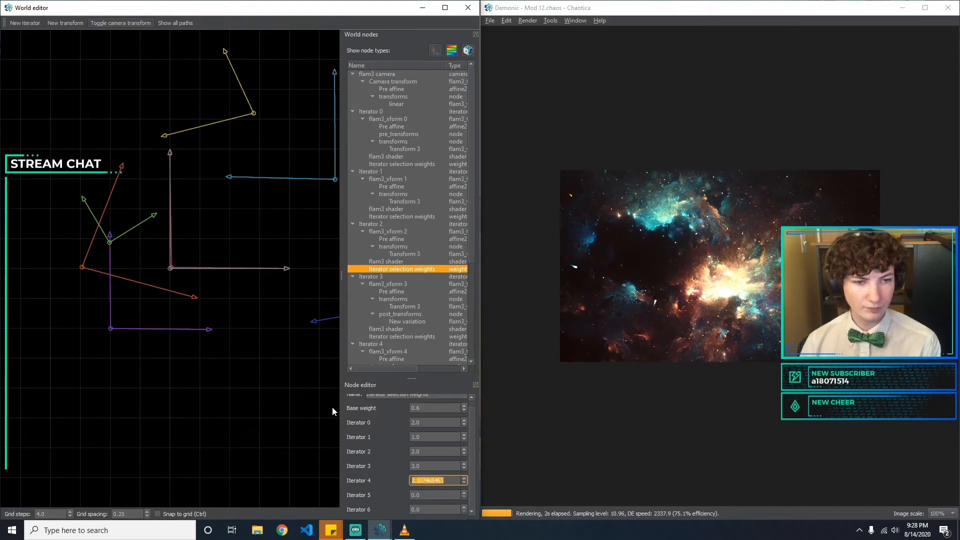
{"action": "type", "text": "1"}
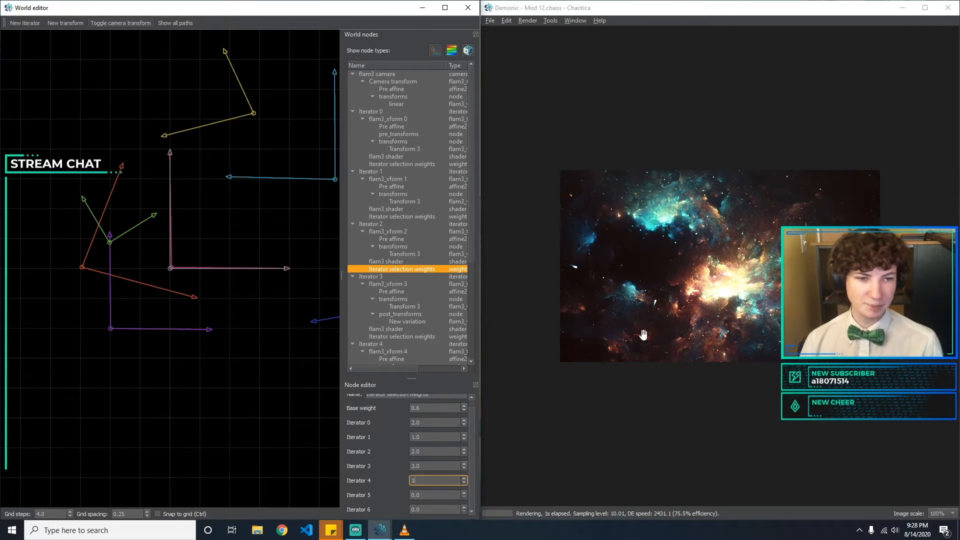
{"action": "key", "text": "Tab"}
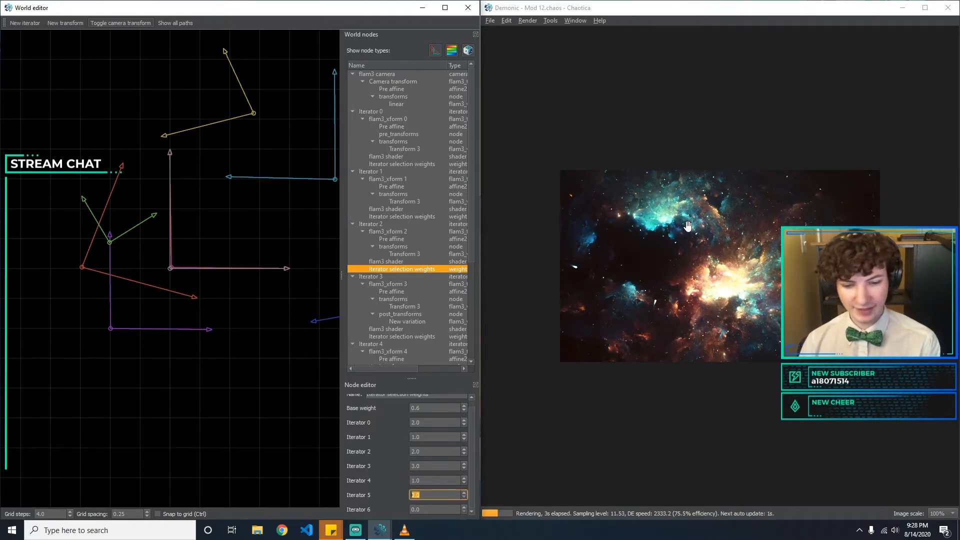
{"action": "type", "text": "1"}
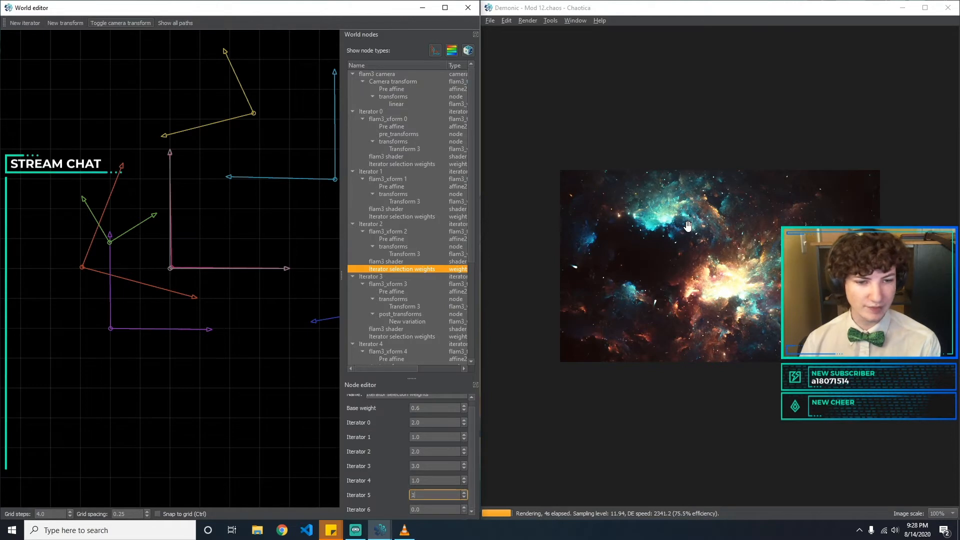
Set the Iterator 5 weight to 0 in Iterator 2's selection weights.
{"action": "type", "text": "5"}
{"action": "key", "text": "BackSpace"}
{"action": "type", "text": "00"}
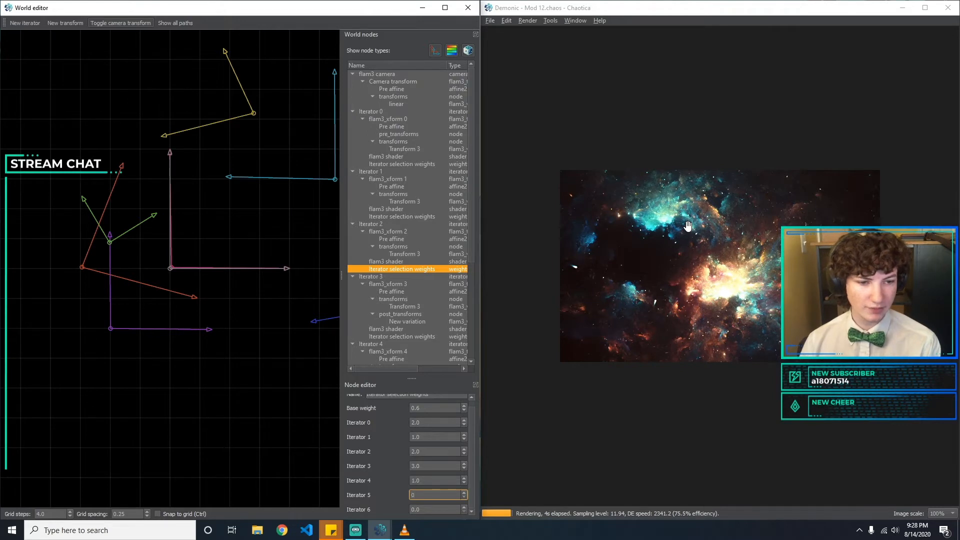
{"action": "key", "text": "BackSpace"}
{"action": "type", "text": "1"}
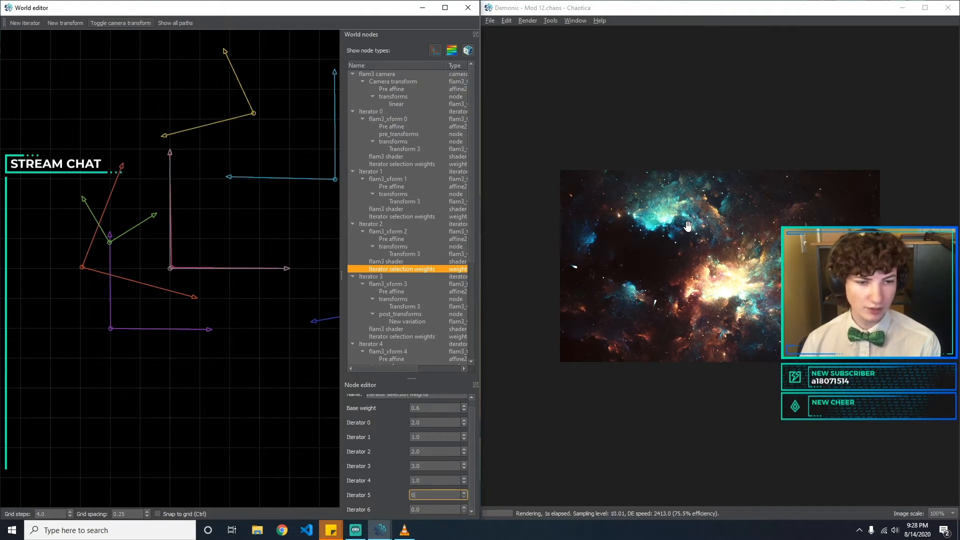
{"action": "key", "text": "Tab"}
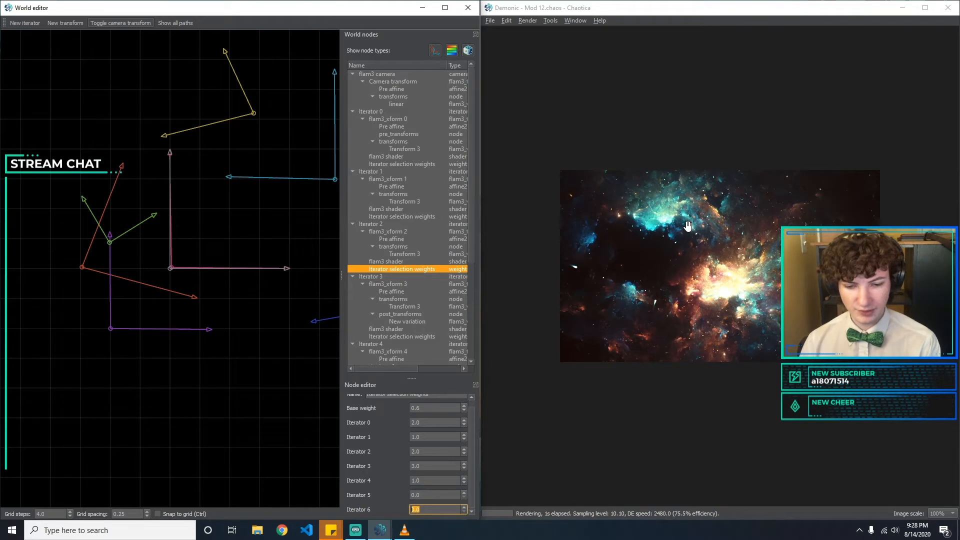
Set the base weight to 2 in Iterator 3's selection weights.
{"action": "left_click", "coordinate": [406, 329]}
{"action": "left_click", "coordinate": [408, 335]}
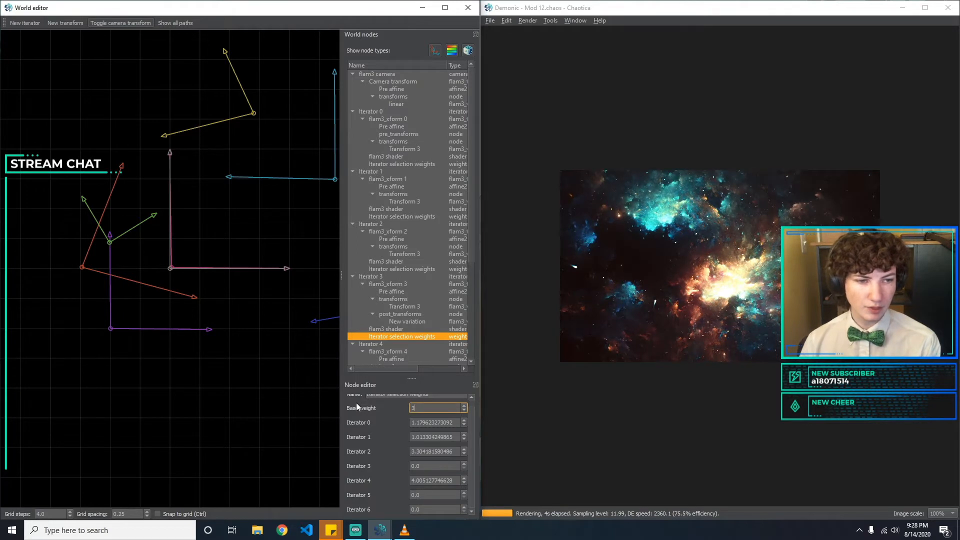
{"action": "type", "text": "56"}
{"action": "key", "text": "BackSpace"}
{"action": "type", "text": "1"}
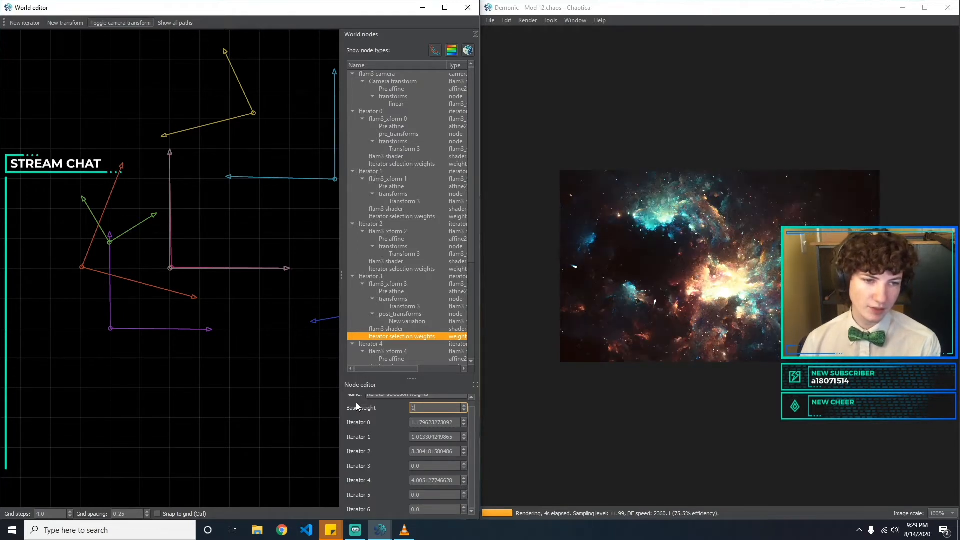
{"action": "key", "text": "BackSpace"}
{"action": "type", "text": "2"}
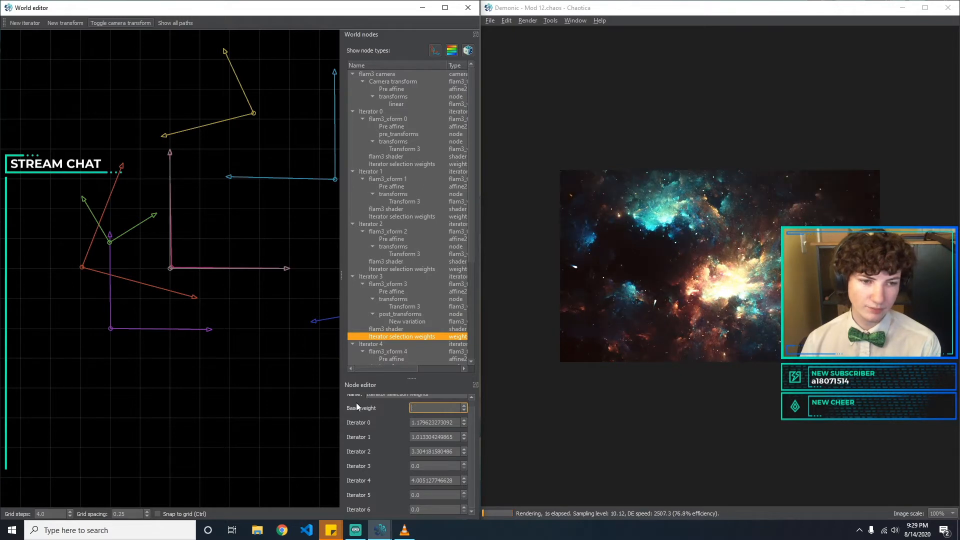
{"action": "type", "text": "3"}
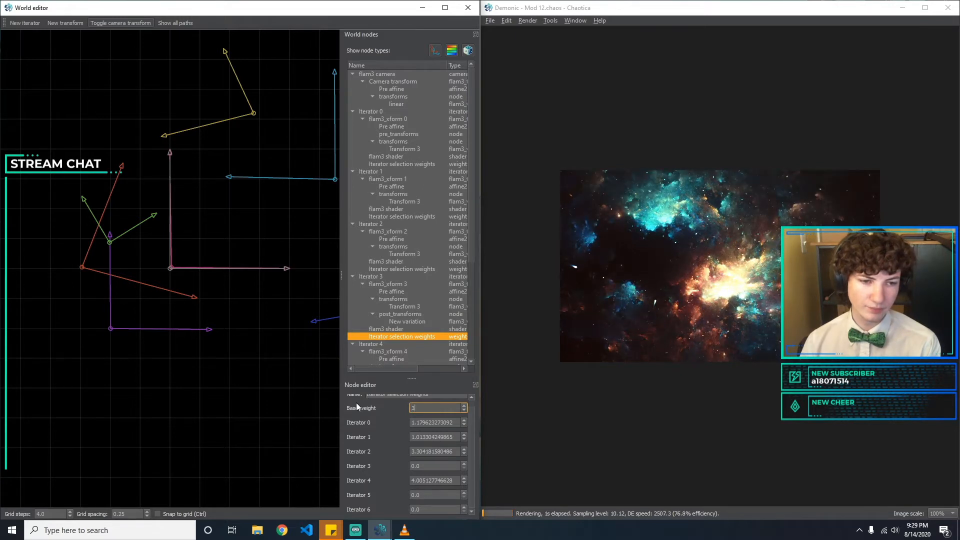
{"action": "key", "text": "BackSpace"}
{"action": "type", "text": "2"}
{"action": "key", "text": "Tab"}
In Iterator 3's selection weights, set the Iterator 0 weight to 1 and the Iterator 1 weight to 0.
{"action": "type", "text": "0.5"}
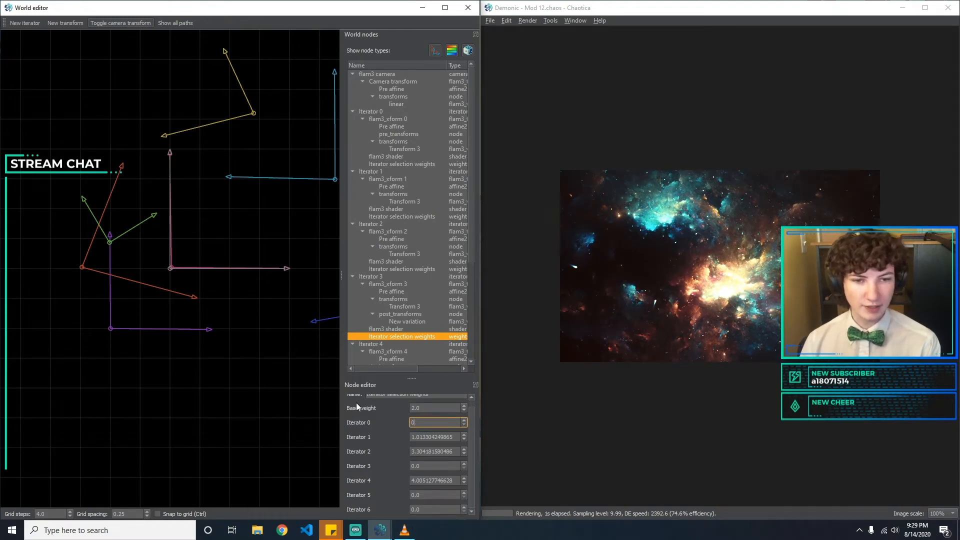
{"action": "key", "text": "BackSpace"}
{"action": "key", "text": "BackSpace"}
{"action": "key", "text": "BackSpace"}
{"action": "type", "text": "2"}
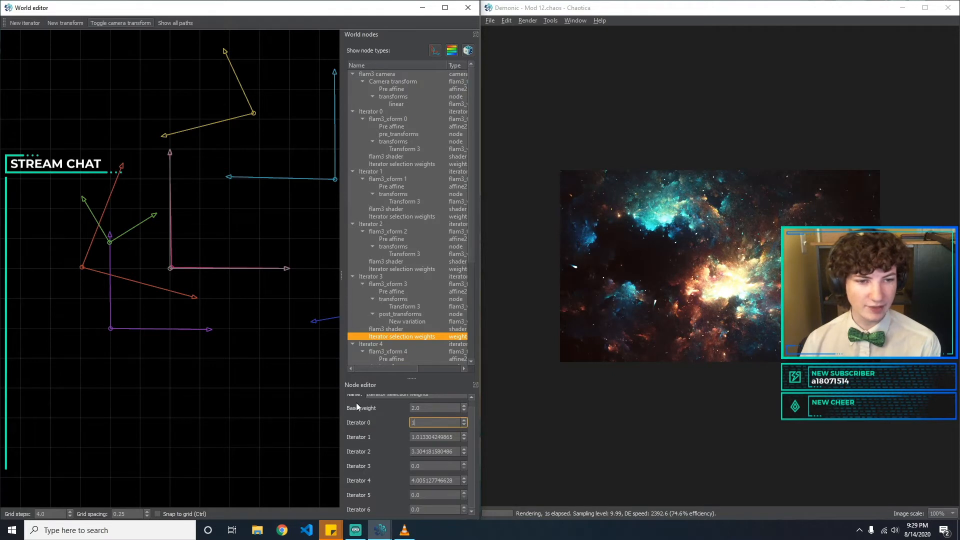
{"action": "key", "text": "Tab"}
{"action": "type", "text": "0.5"}
{"action": "key", "text": "BackSpace"}
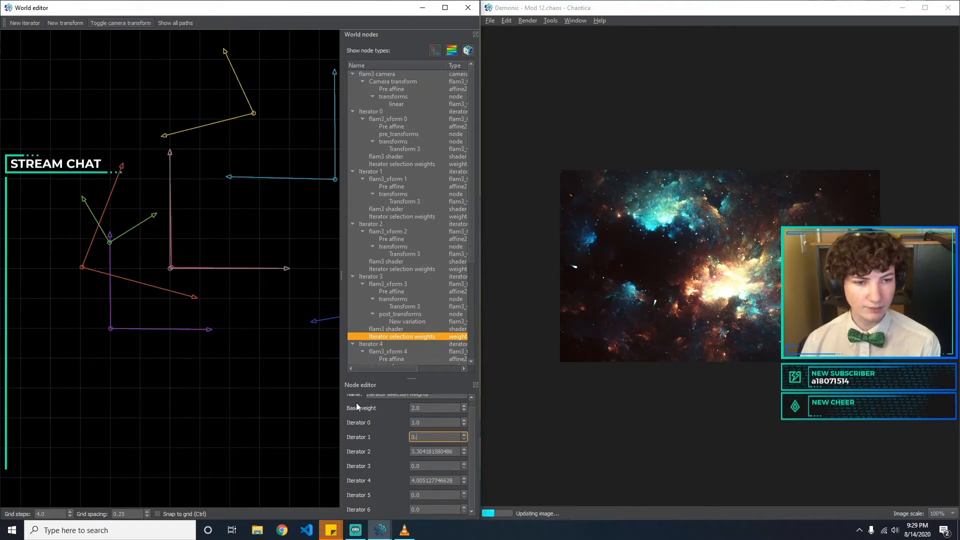
{"action": "key", "text": "Tab"}
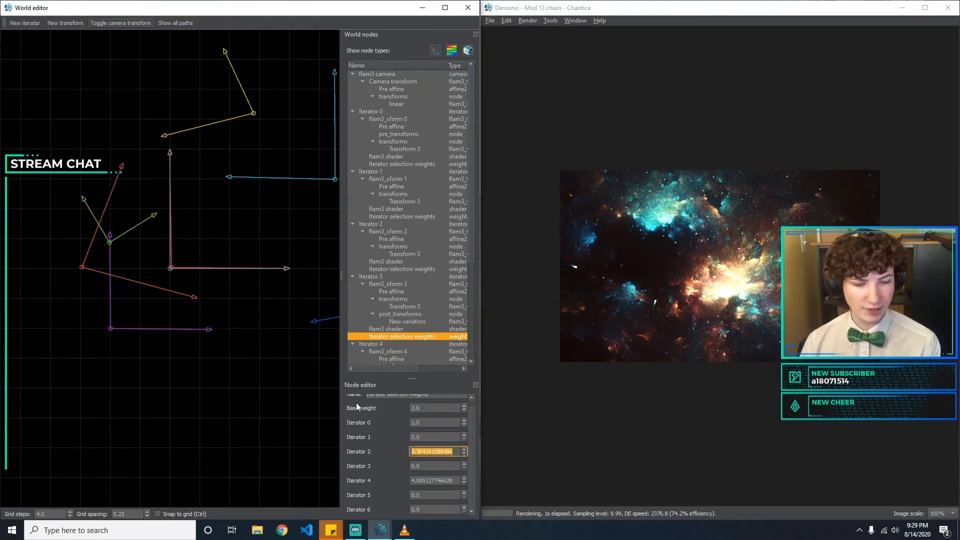
Set the Iterator 2 weight to 3 in Iterator 3's selection weights.
{"action": "type", "text": "0"}
{"action": "key", "text": "BackSpace"}
{"action": "type", "text": "3"}
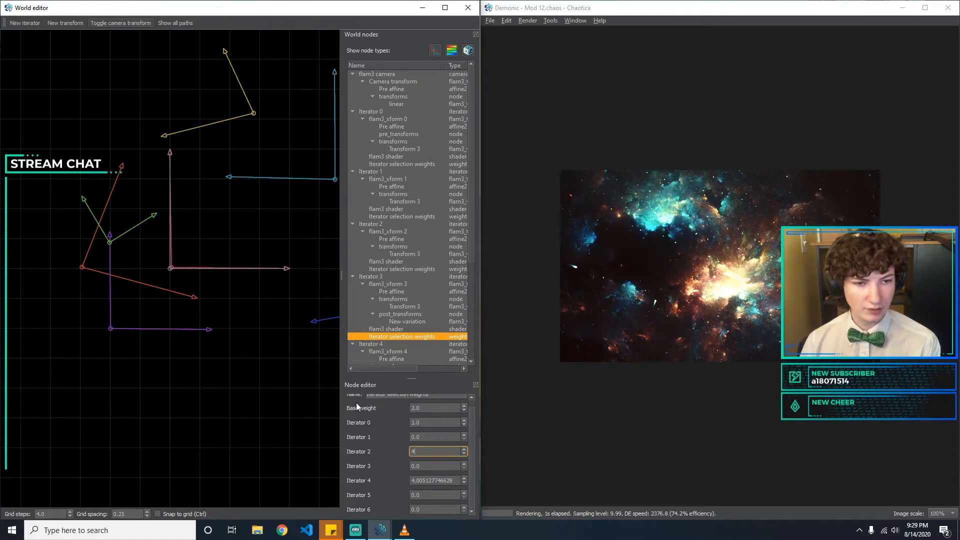
{"action": "key", "text": "BackSpace"}
{"action": "type", "text": "3"}
{"action": "key", "text": "Tab"}
In Iterator 3's selection weights, set the Iterator 3 weight to 2 and the Iterator 4 weight to 4.
{"action": "type", "text": "2"}
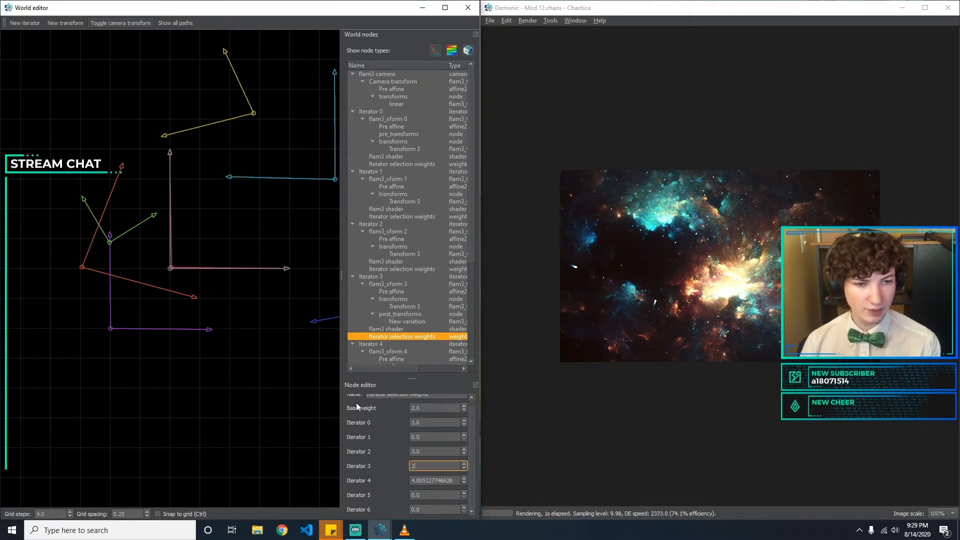
{"action": "key", "text": "BackSpace"}
{"action": "type", "text": "3"}
{"action": "type", "text": "2"}
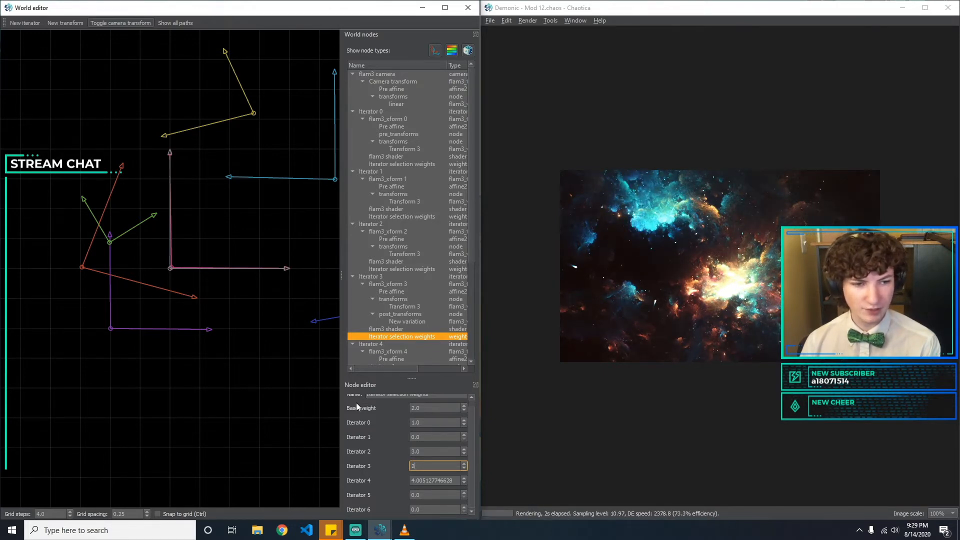
{"action": "key", "text": "Tab"}
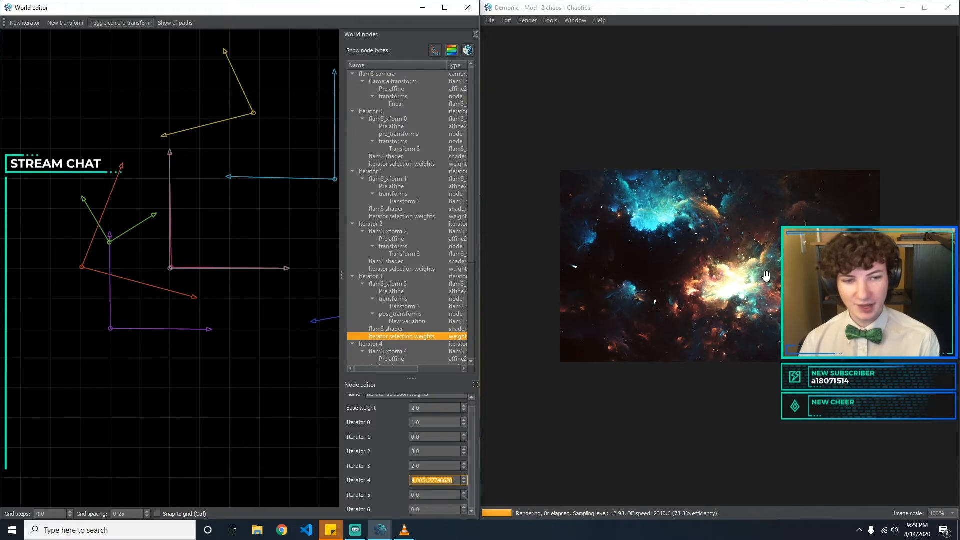
{"action": "type", "text": "2"}
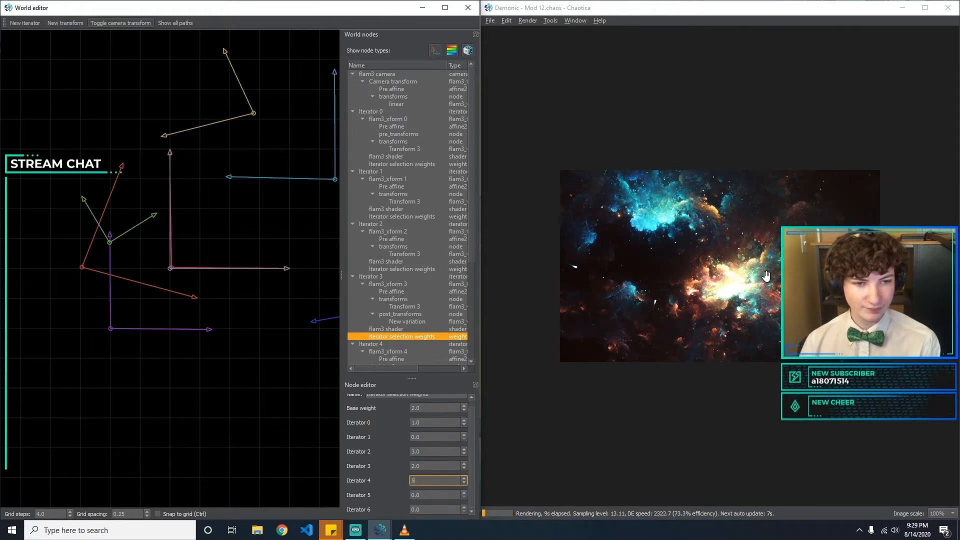
{"action": "type", "text": "5"}
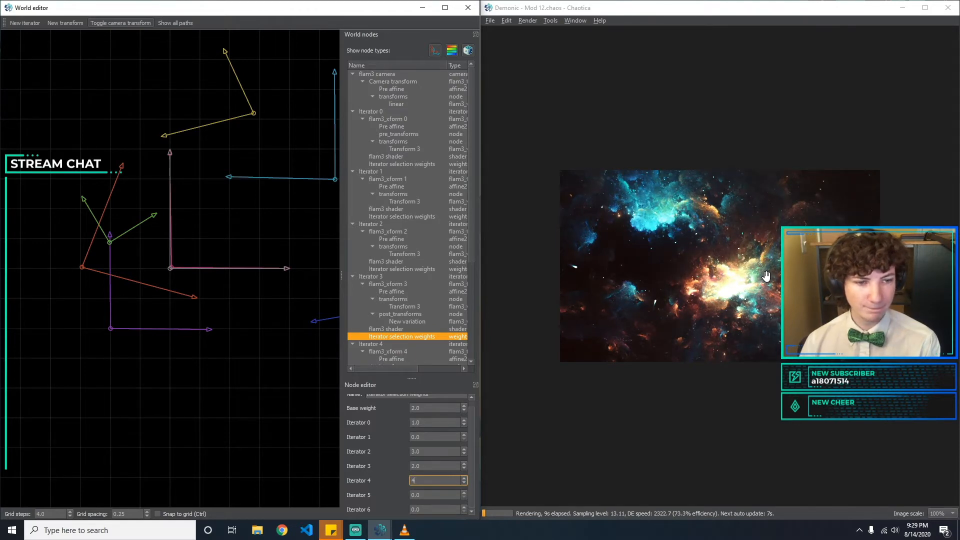
{"action": "key", "text": "Tab"}
Set the Iterator 5 weight to 0.5 in Iterator 3's selection weights, after trying other values against the render.
{"action": "type", "text": "0."}
{"action": "type", "text": "5"}
{"action": "key", "text": "BackSpace"}
{"action": "key", "text": "BackSpace"}
{"action": "key", "text": "BackSpace"}
{"action": "type", "text": "1"}
{"action": "key", "text": "BackSpace"}
{"action": "type", "text": "0"}
{"action": "key", "text": "BackSpace"}
{"action": "type", "text": "1"}
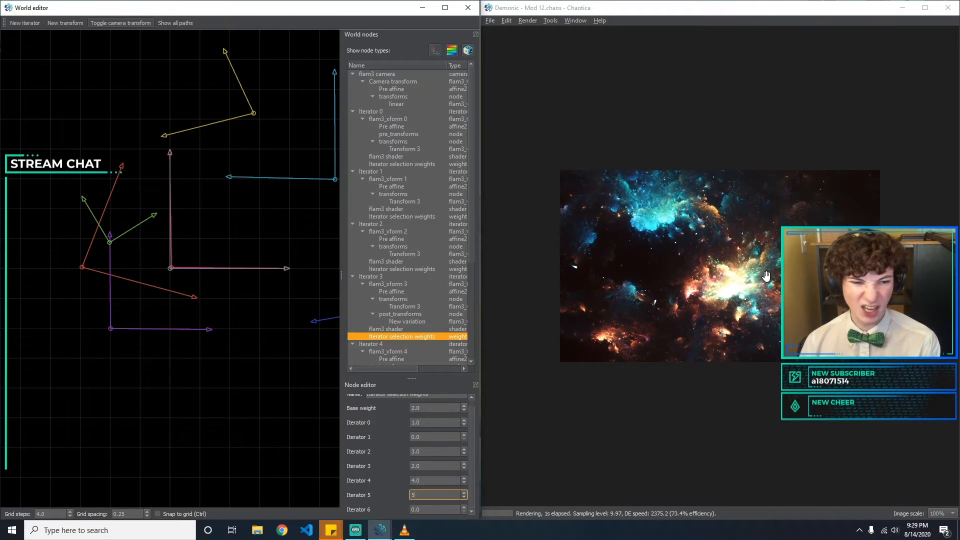
{"action": "type", "text": "0.5"}
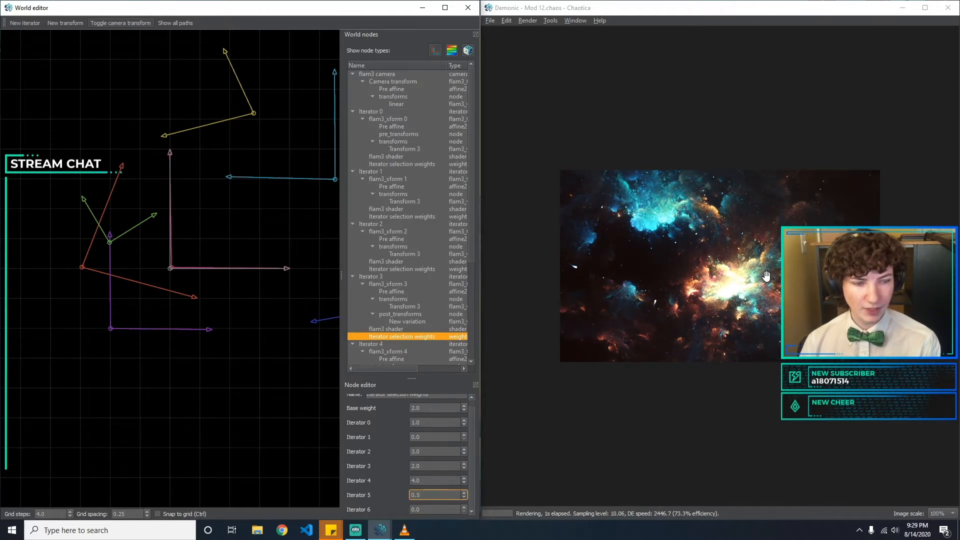
{"action": "key", "text": "Tab"}
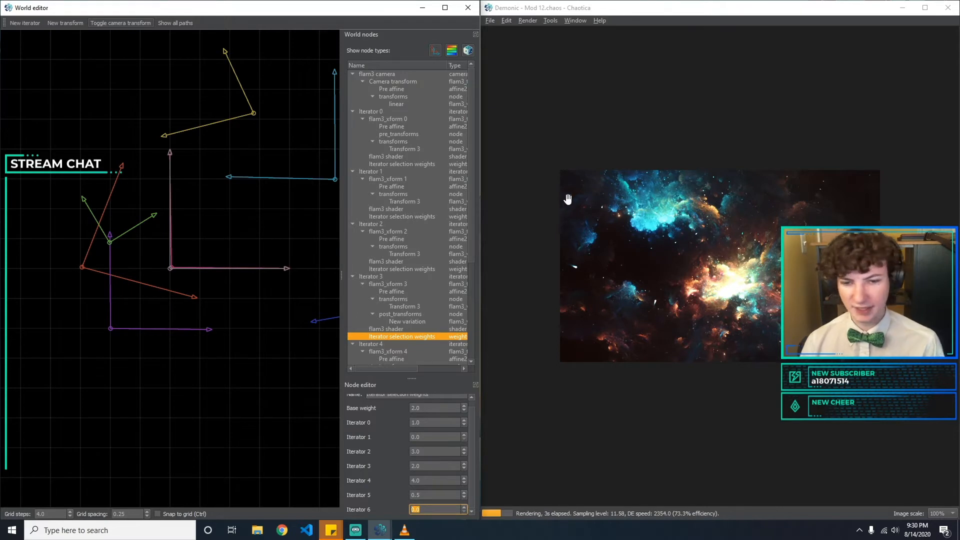
Set the Iterator 1 weight to 1 in Iterator 4's selection weights.
{"action": "scroll", "coordinate": [470, 265], "scroll_direction": "down", "scroll_amount": 4}
{"action": "scroll", "coordinate": [469, 265], "scroll_direction": "down", "scroll_amount": 1}
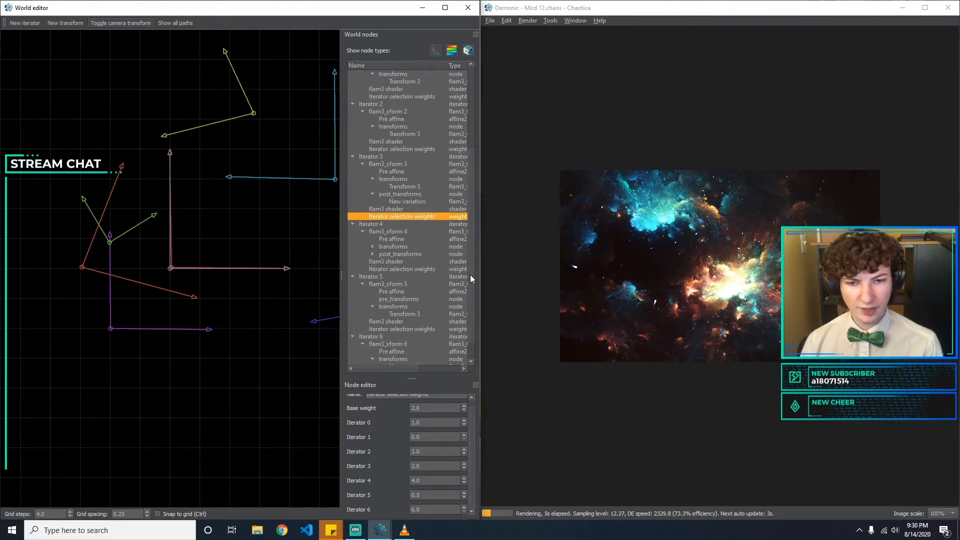
{"action": "left_click", "coordinate": [427, 268]}
{"action": "double_click", "coordinate": [431, 433]}
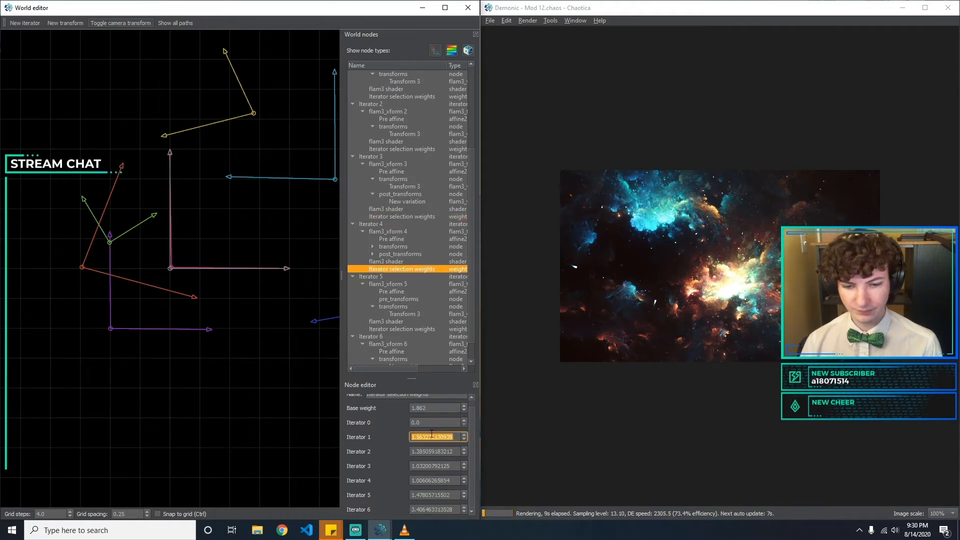
{"action": "type", "text": "1"}
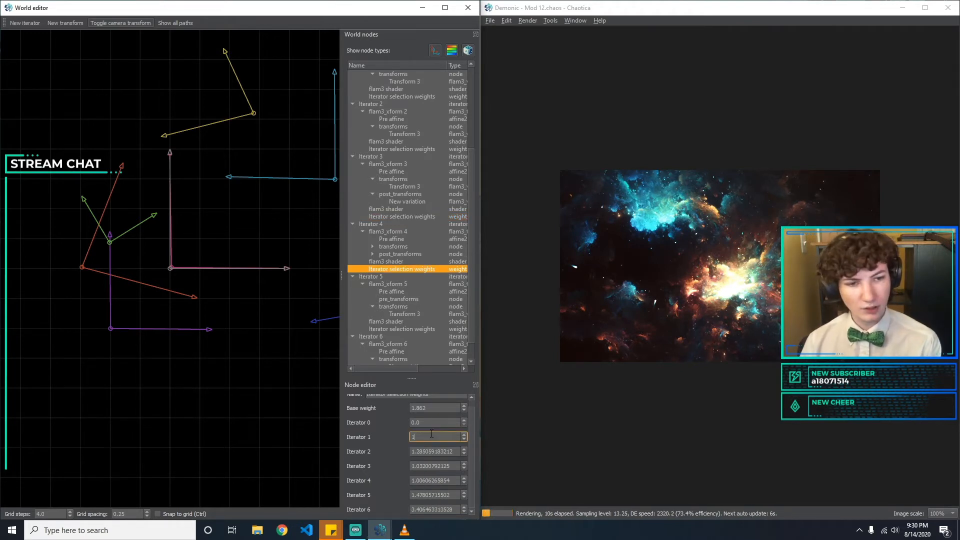
{"action": "key", "text": "BackSpace"}
{"action": "type", "text": "3"}
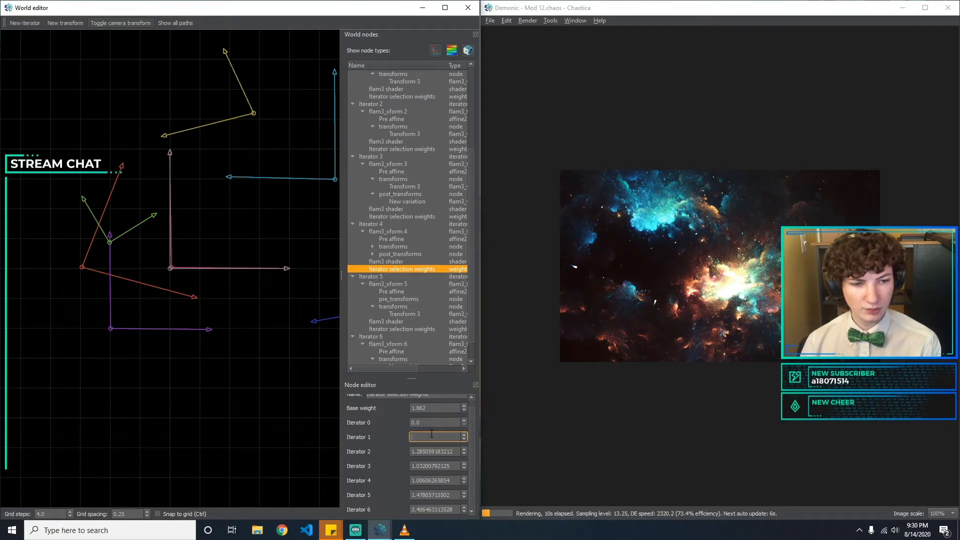
{"action": "type", "text": "1"}
{"action": "key", "text": "BackSpace"}
{"action": "type", "text": "2"}
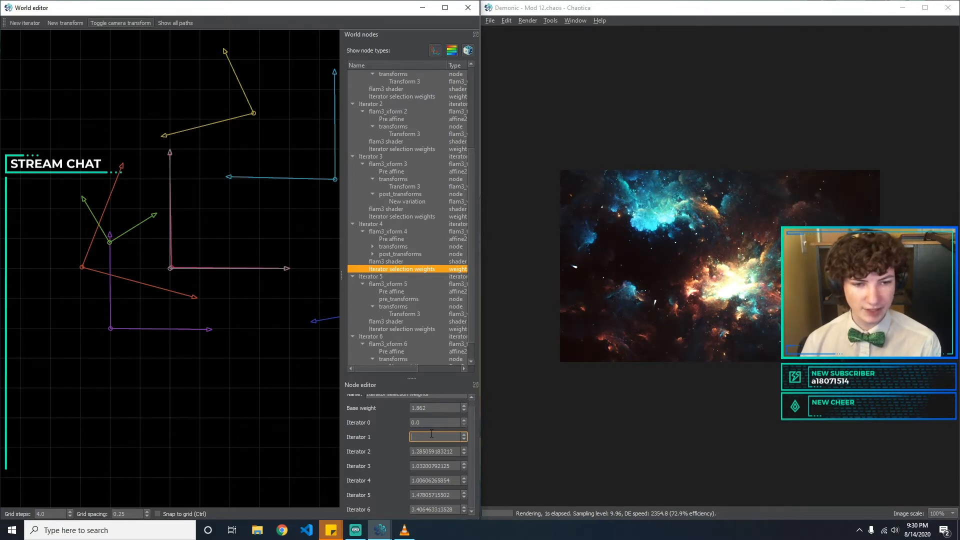
{"action": "type", "text": "1"}
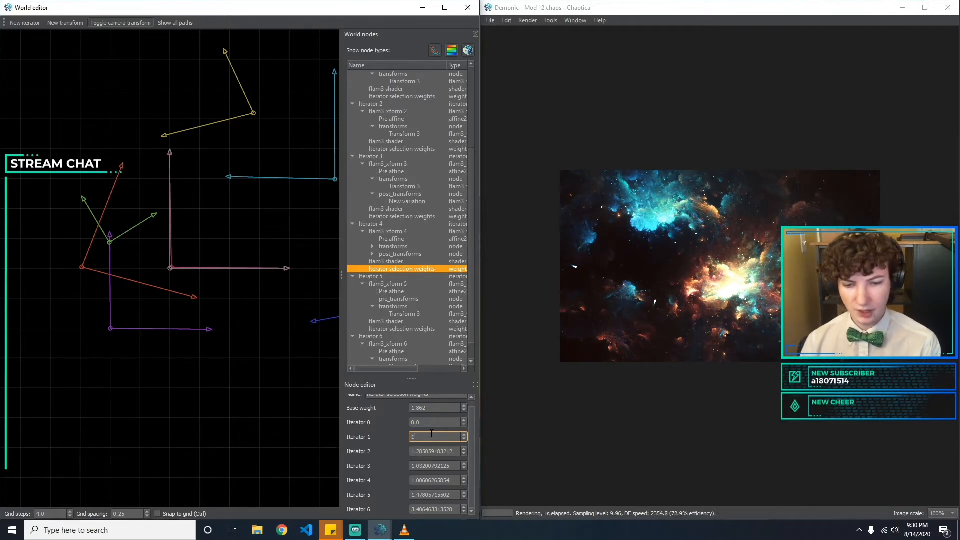
{"action": "key", "text": "shift+Tab"}
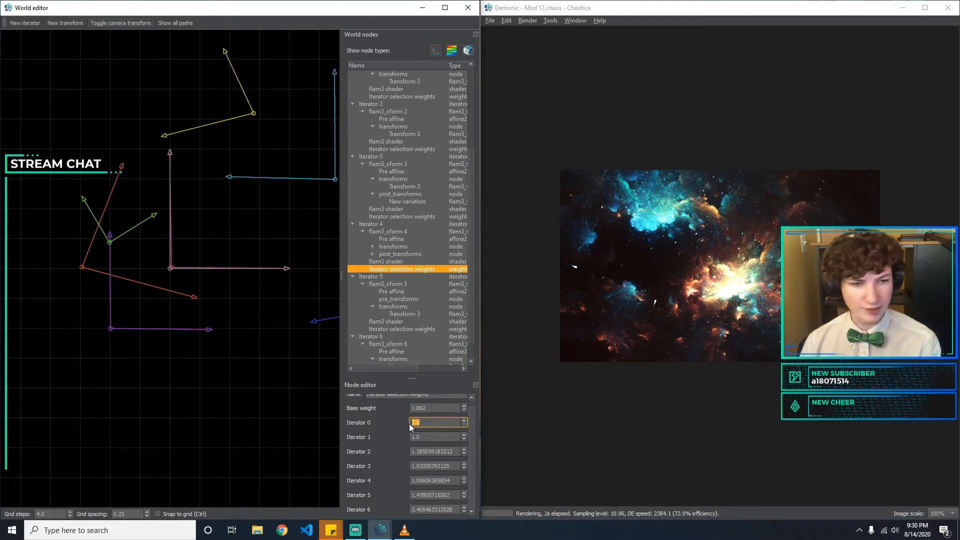
Try 0, 1 and 2 as the Iterator 0 weight in Iterator 4's selection weights, comparing the render.
{"action": "type", "text": "12"}
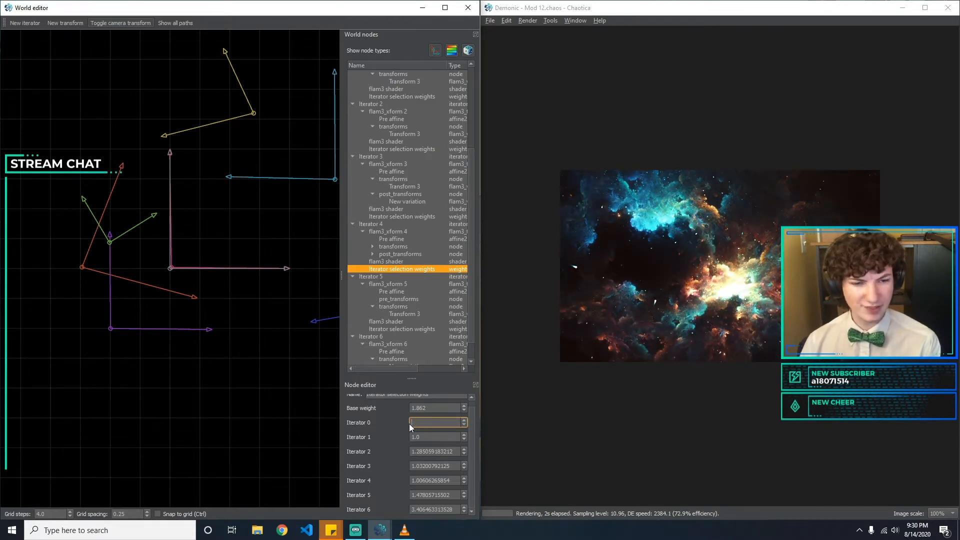
{"action": "type", "text": "1"}
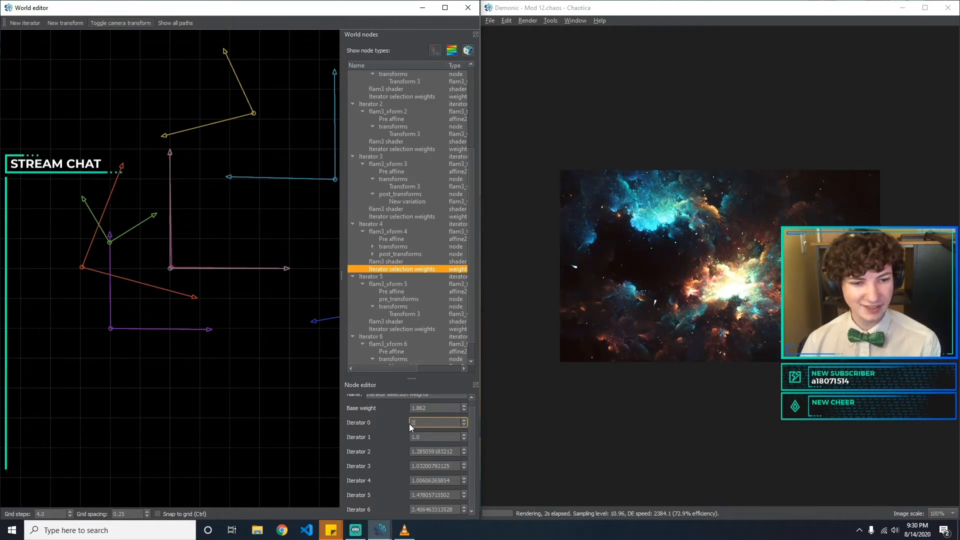
{"action": "key", "text": "BackSpace"}
{"action": "type", "text": "0"}
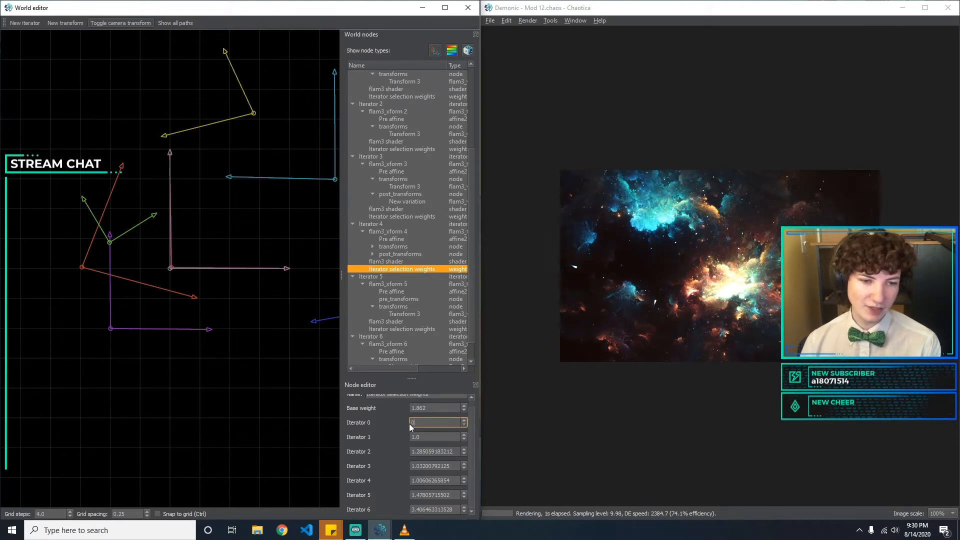
{"action": "type", "text": "1"}
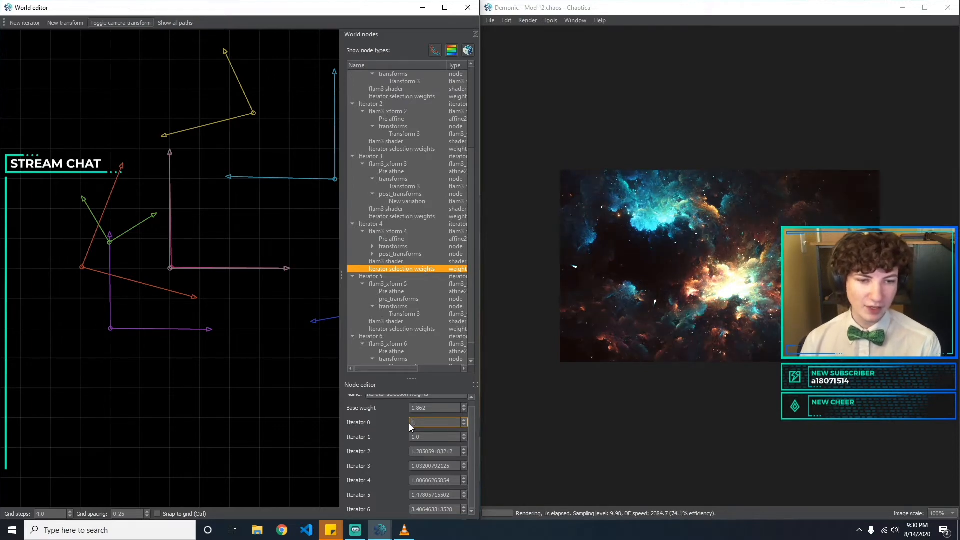
{"action": "key", "text": "BackSpace"}
{"action": "type", "text": "2"}
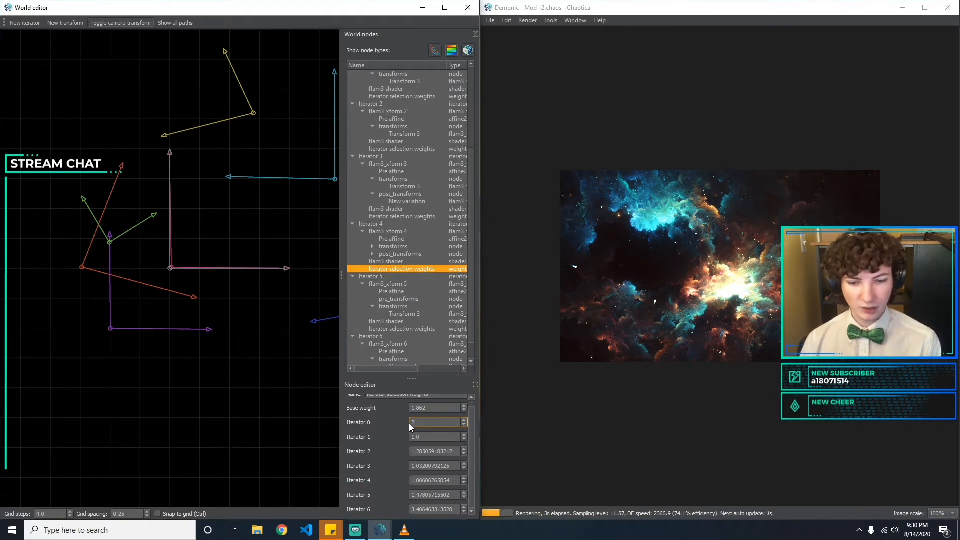
{"action": "key", "text": "BackSpace"}
{"action": "type", "text": "0"}
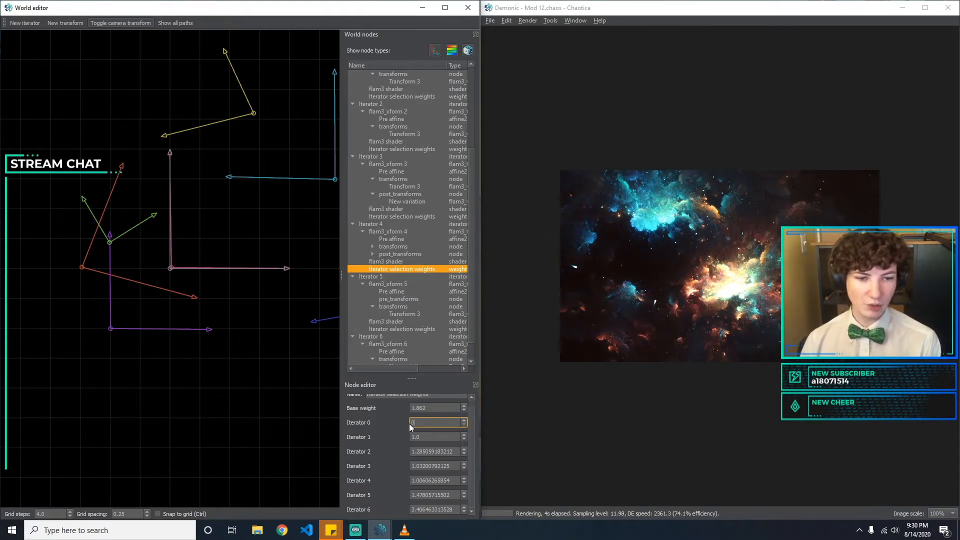
{"action": "type", "text": "2"}
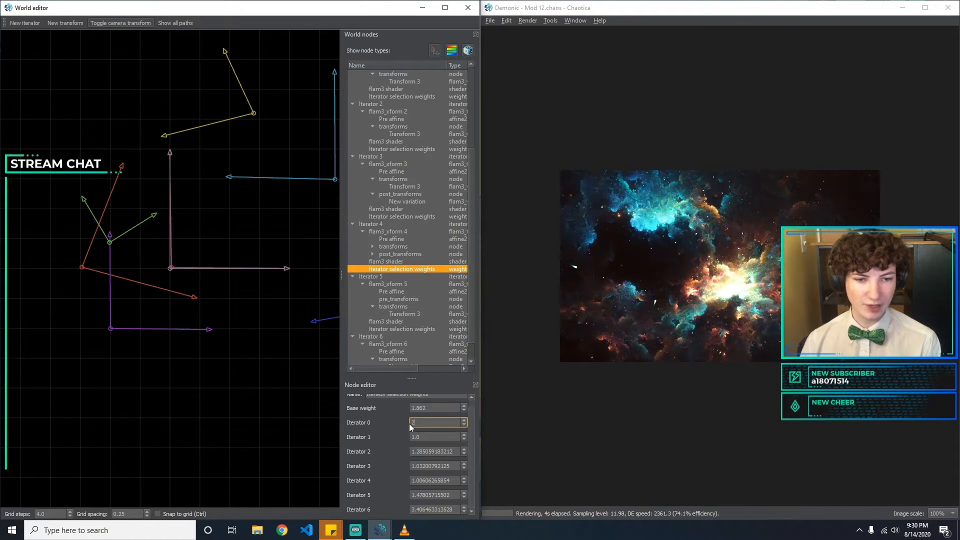
Set the Iterator 0 weight to 0.1 in Iterator 4's selection weights.
{"action": "key", "text": "BackSpace"}
{"action": "type", "text": "00.5"}
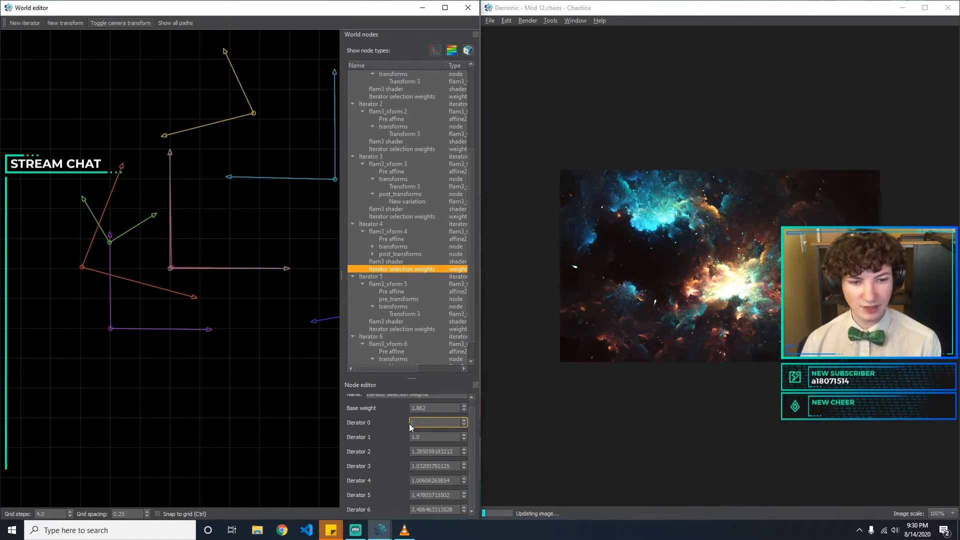
{"action": "key", "text": "BackSpace"}
{"action": "type", "text": "1"}
{"action": "key", "text": "BackSpace"}
{"action": "type", "text": "1"}
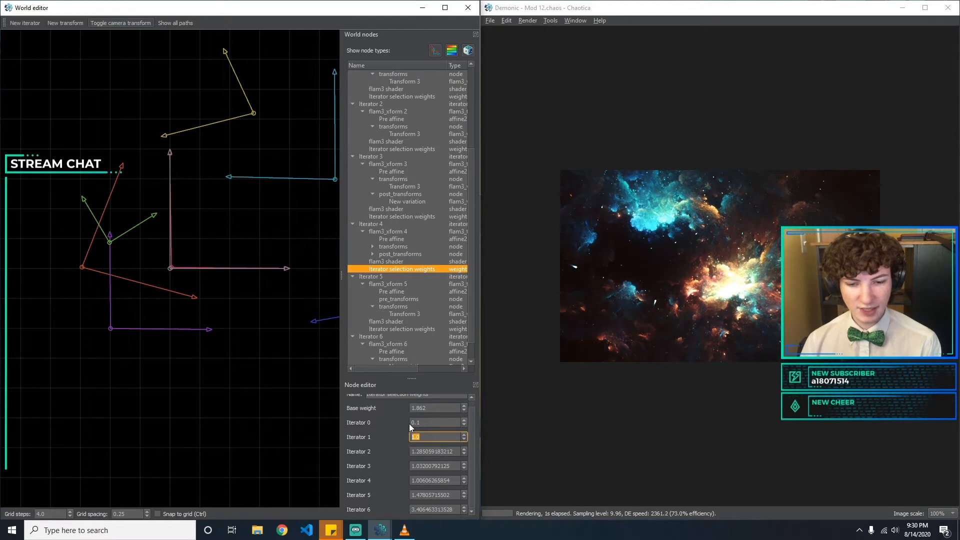
Set the base weight to 2 in Iterator 4's selection weights.
{"action": "key", "text": "shift+Tab"}
{"action": "type", "text": "1"}
{"action": "key", "text": "BackSpace"}
{"action": "type", "text": "2"}
Try 0, 1 and 2 as the Iterator 2 weight in Iterator 4's selection weights, comparing the render.
{"action": "key", "text": "Tab"}
{"action": "key", "text": "Tab"}
{"action": "key", "text": "Tab"}
{"action": "type", "text": "1"}
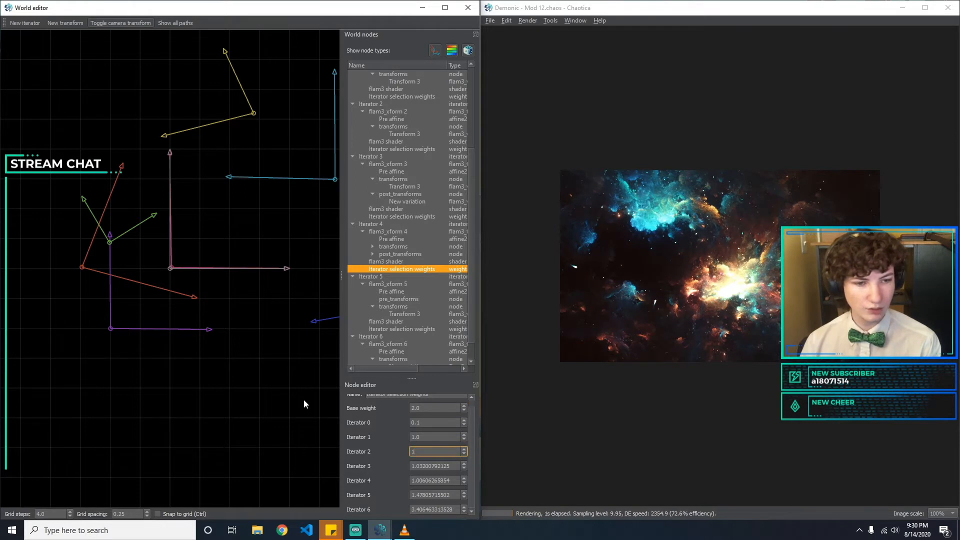
{"action": "key", "text": "BackSpace"}
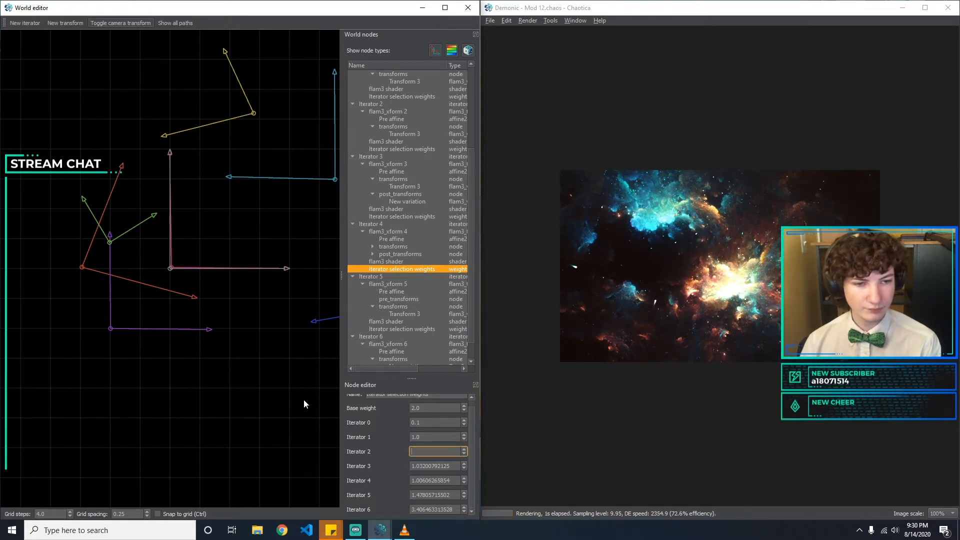
{"action": "type", "text": "1"}
{"action": "key", "text": "BackSpace"}
{"action": "type", "text": "0"}
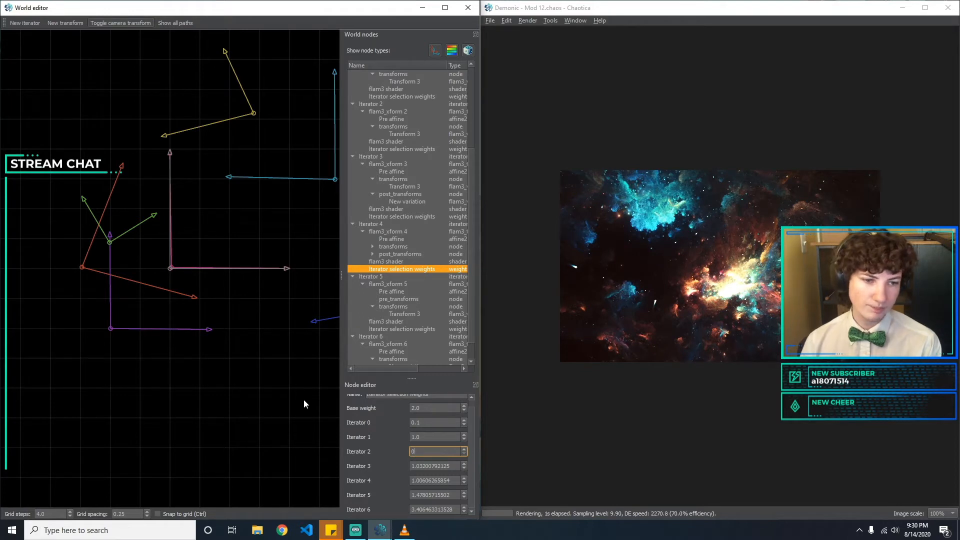
{"action": "key", "text": "BackSpace"}
{"action": "type", "text": "1"}
{"action": "key", "text": "BackSpace"}
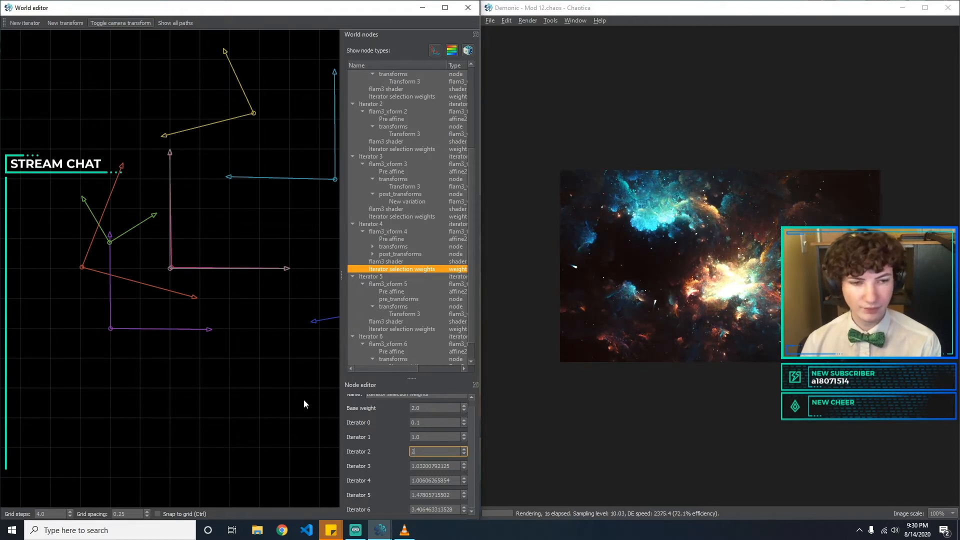
{"action": "type", "text": "0"}
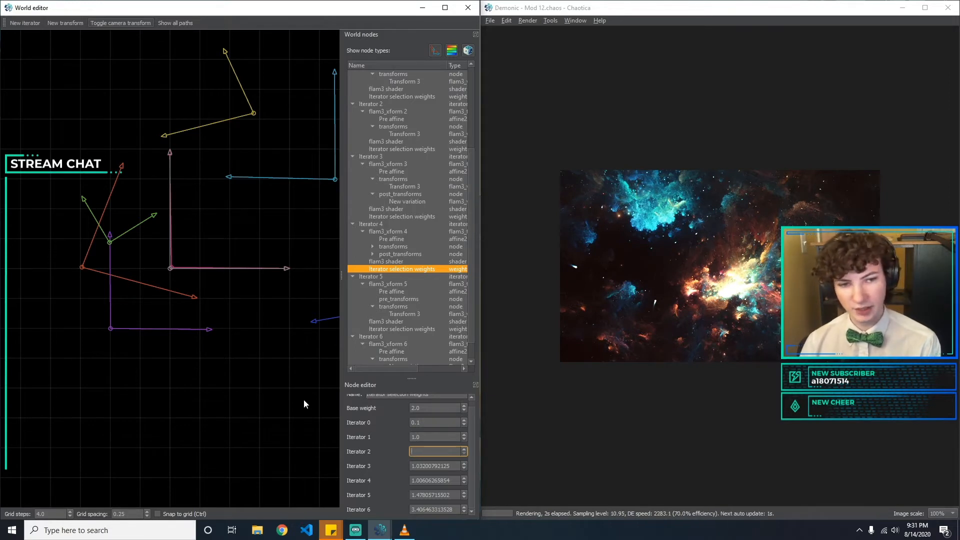
Set the Iterator 2 weight to 0 in Iterator 4's selection weights.
{"action": "key", "text": "BackSpace"}
{"action": "type", "text": "21"}
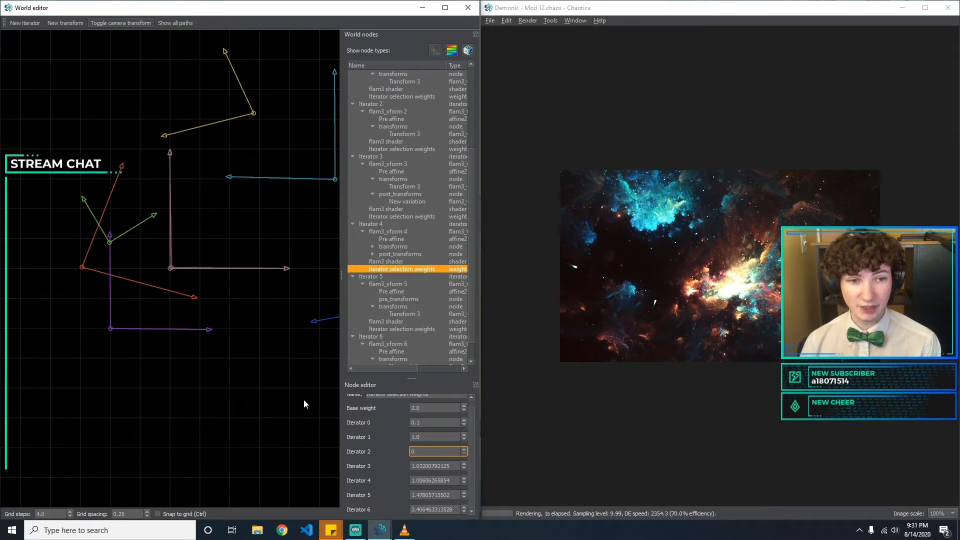
{"action": "key", "text": "BackSpace"}
{"action": "type", "text": "1."}
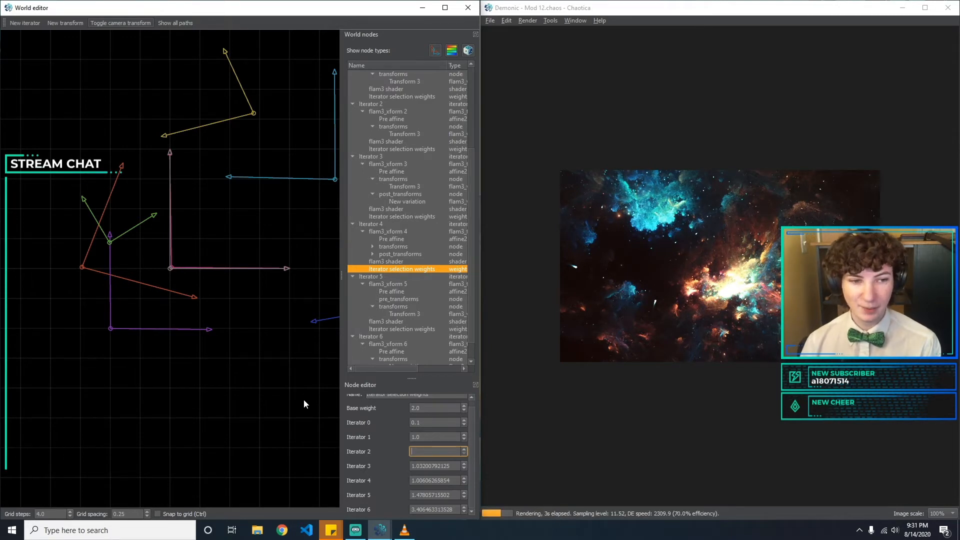
{"action": "type", "text": "0"}
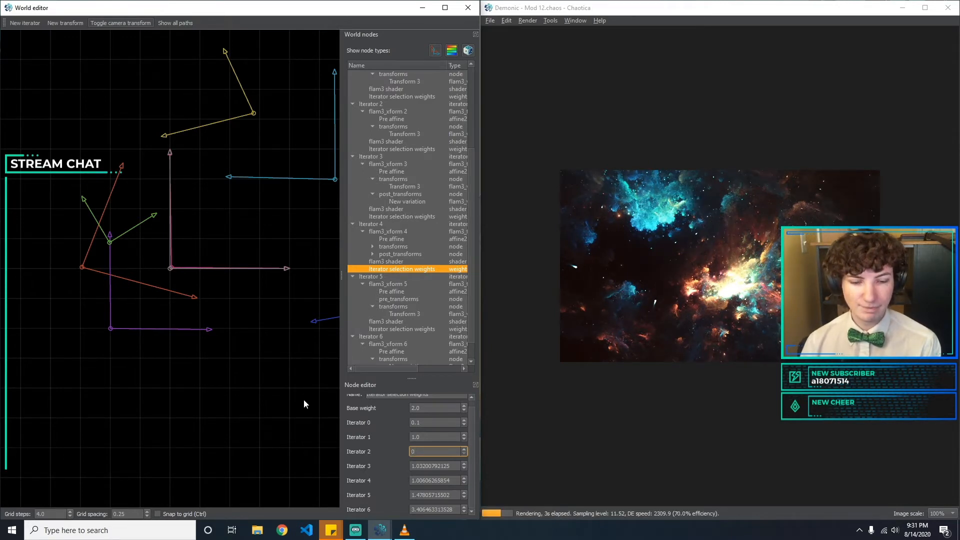
Try values such as 2 and 3 as the Iterator 3 weight in Iterator 4's selection weights, comparing the render.
{"action": "key", "text": "Tab"}
{"action": "type", "text": "0"}
{"action": "key", "text": "BackSpace"}
{"action": "type", "text": "1"}
{"action": "type", "text": "2"}
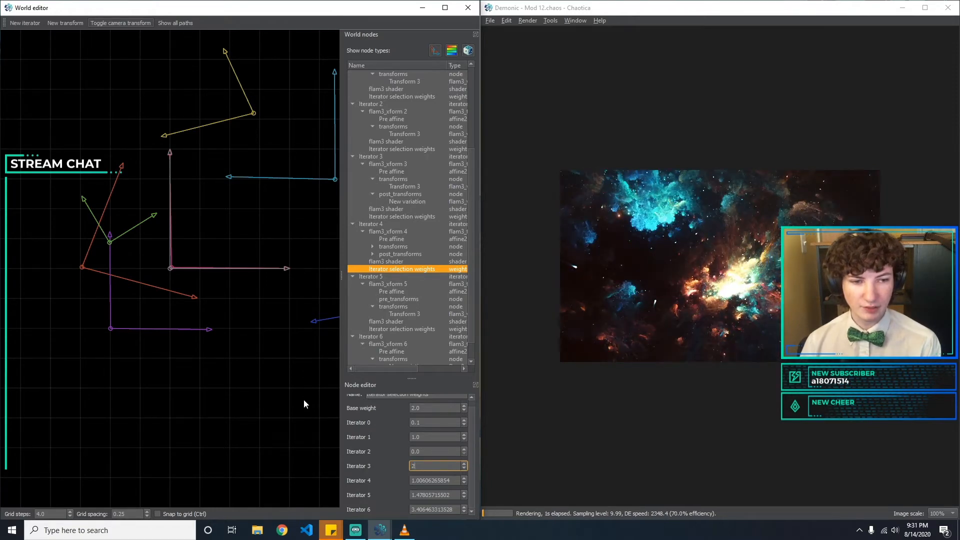
{"action": "type", "text": "1"}
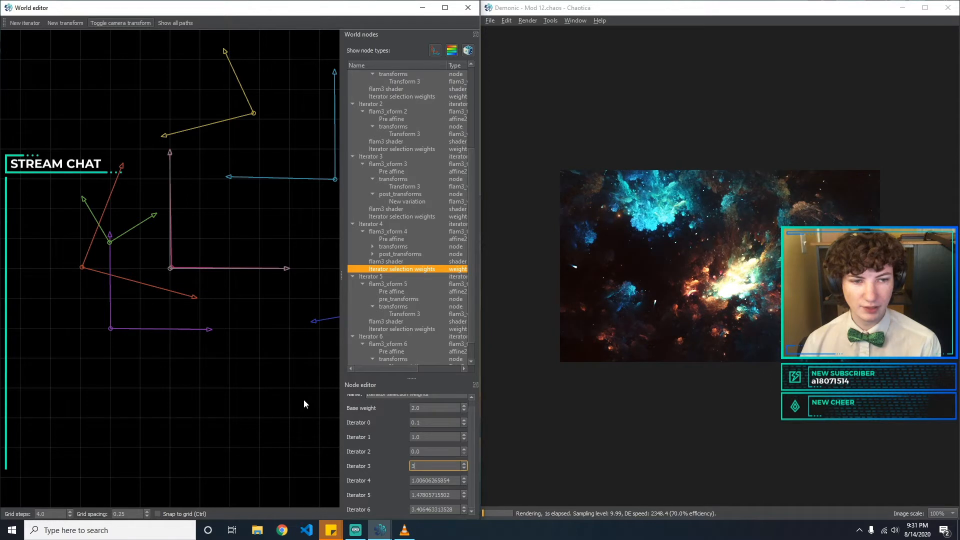
{"action": "key", "text": "BackSpace"}
{"action": "type", "text": "2"}
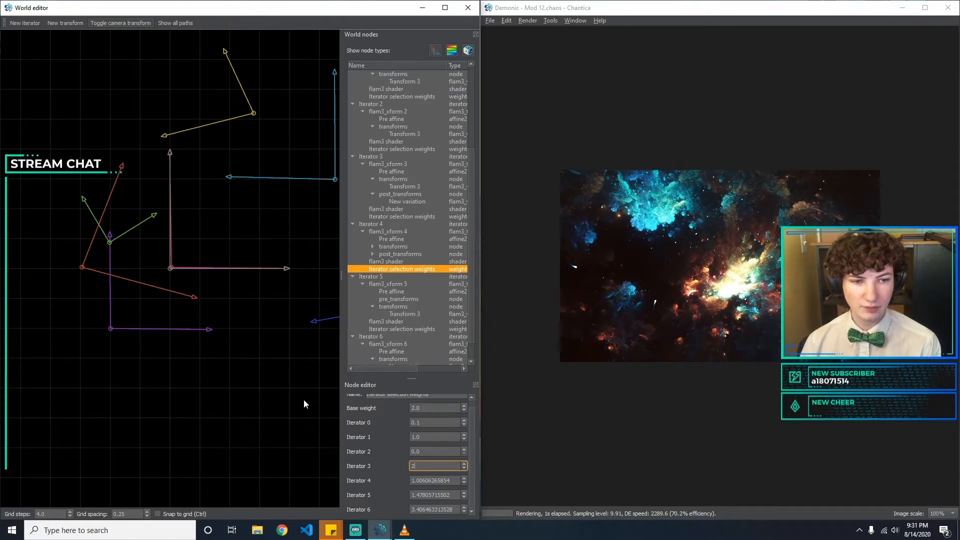
{"action": "type", "text": "1"}
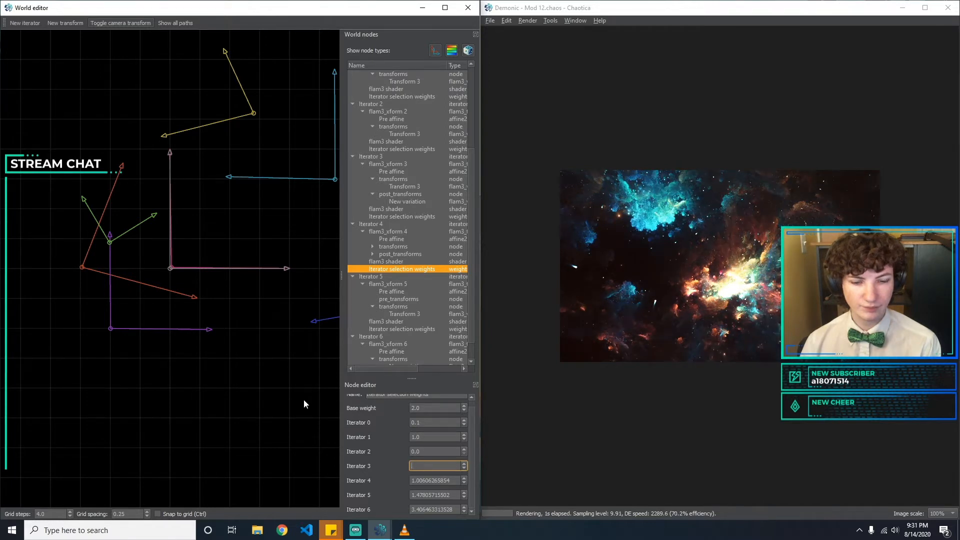
Set the Iterator 3 weight to 2 in Iterator 4's selection weights, after trying other values against the render.
{"action": "type", "text": "0.5"}
{"action": "key", "text": "BackSpace"}
{"action": "key", "text": "BackSpace"}
{"action": "type", "text": "2"}
{"action": "key", "text": "BackSpace"}
{"action": "type", "text": "3"}
{"action": "key", "text": "BackSpace"}
{"action": "key", "text": "BackSpace"}
{"action": "type", "text": "2"}
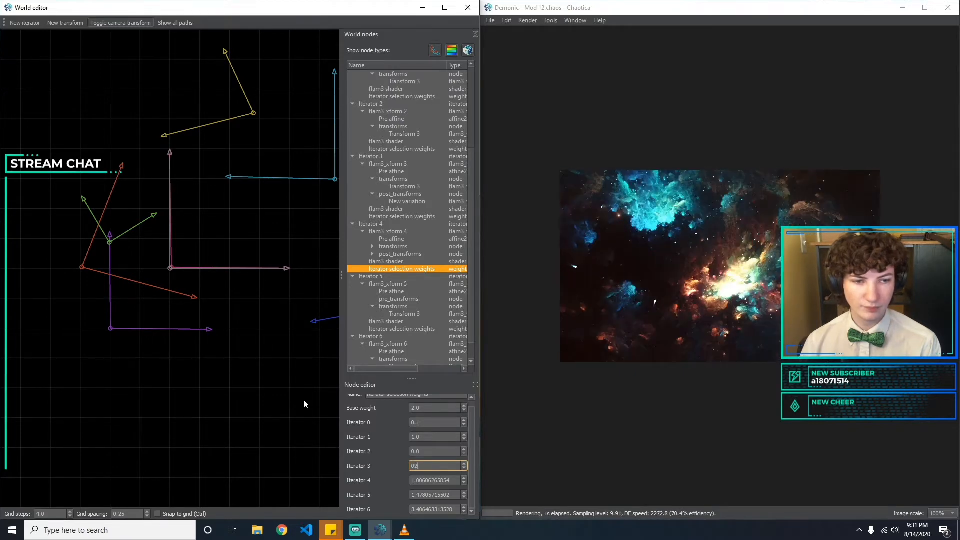
Set the Iterator 4 weight to 1 in Iterator 4's selection weights, after trying 2.
{"action": "key", "text": "Tab"}
{"action": "type", "text": "2"}
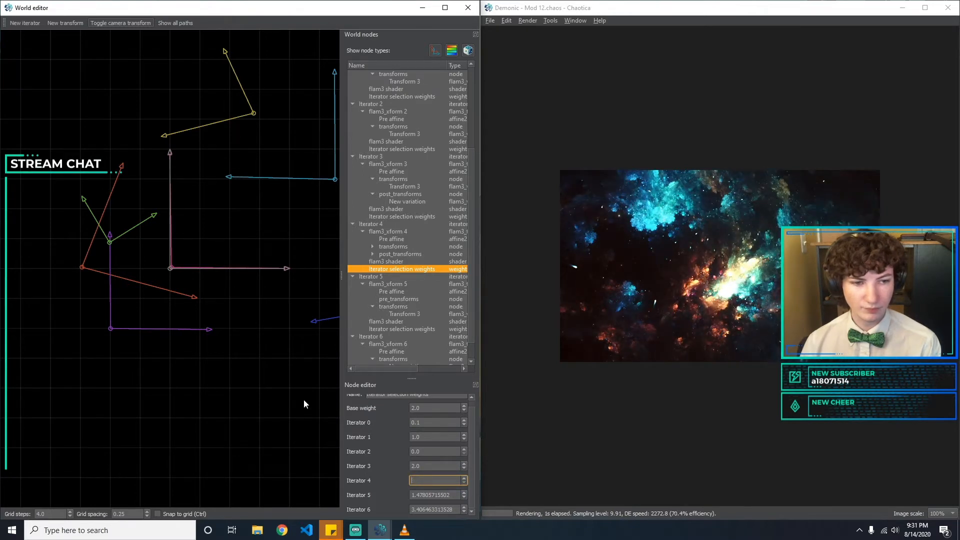
{"action": "type", "text": "2"}
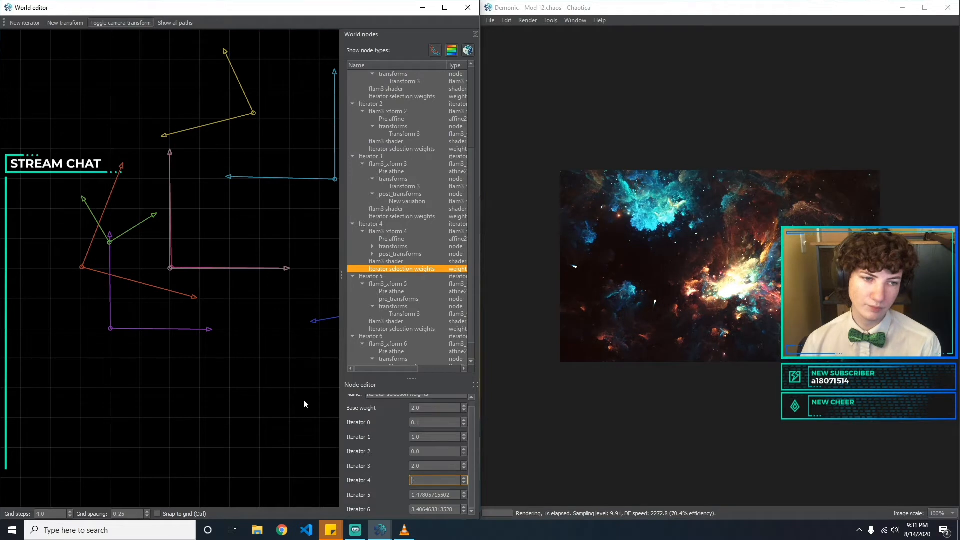
{"action": "type", "text": "1"}
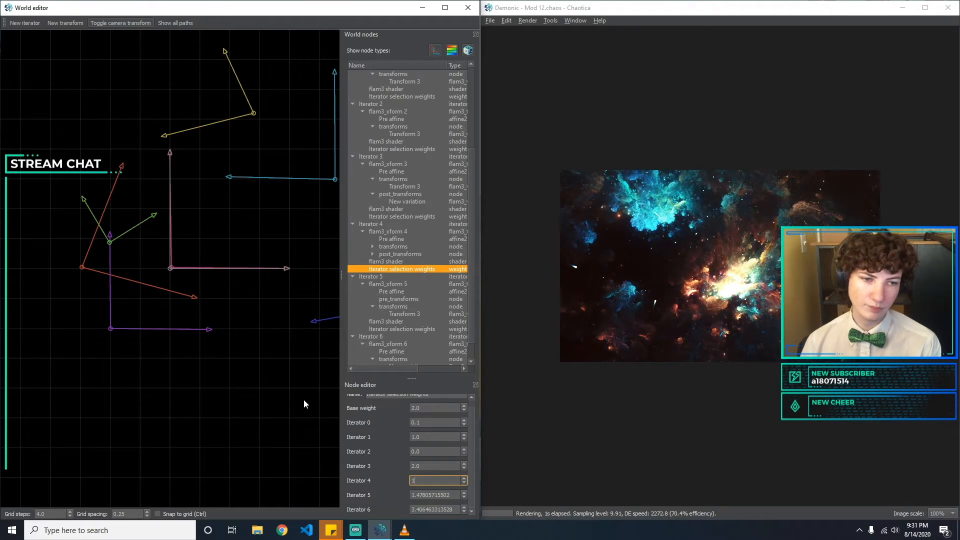
Set the Iterator 5 weight to 1 in Iterator 4's selection weights, after trying 2, 5 and 0.
{"action": "key", "text": "Tab"}
{"action": "type", "text": "2"}
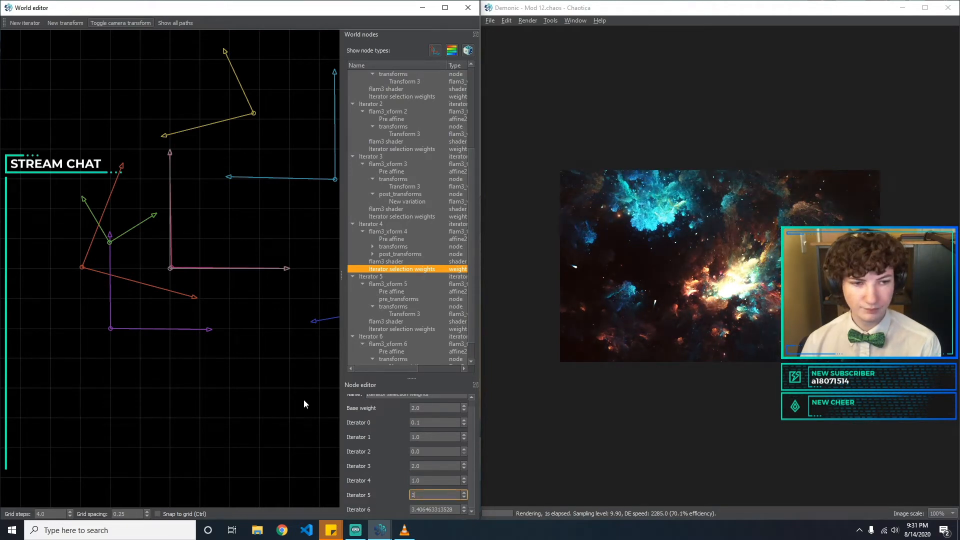
{"action": "key", "text": "BackSpace"}
{"action": "type", "text": "5"}
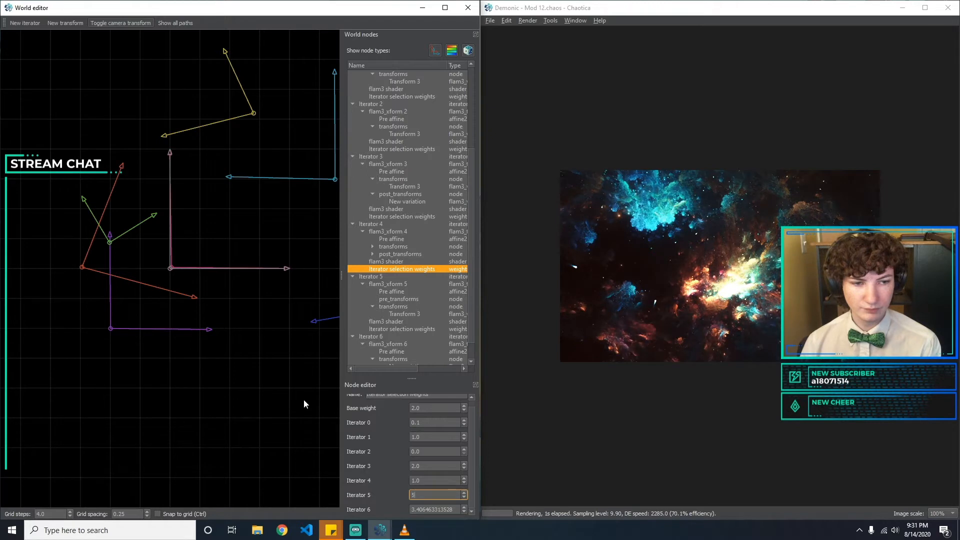
{"action": "type", "text": "0"}
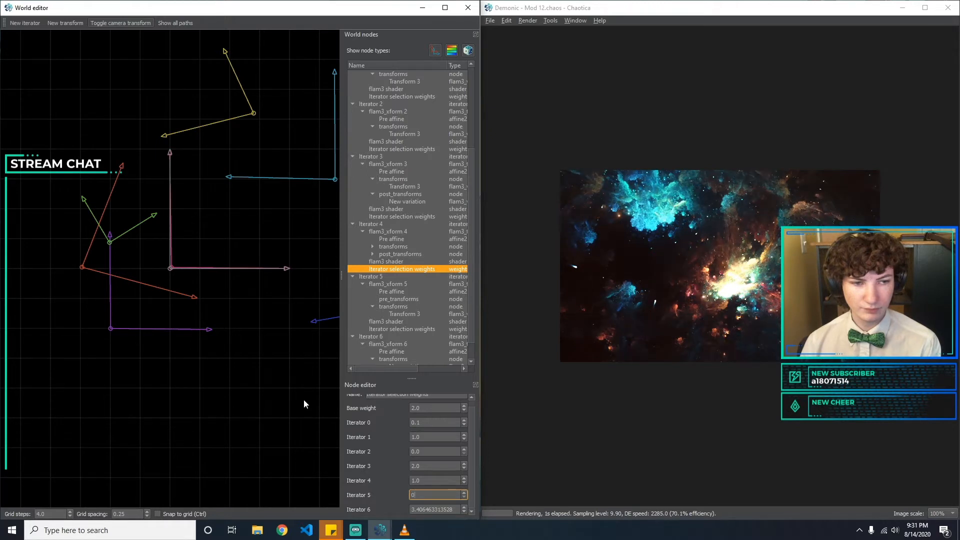
{"action": "type", "text": "1"}
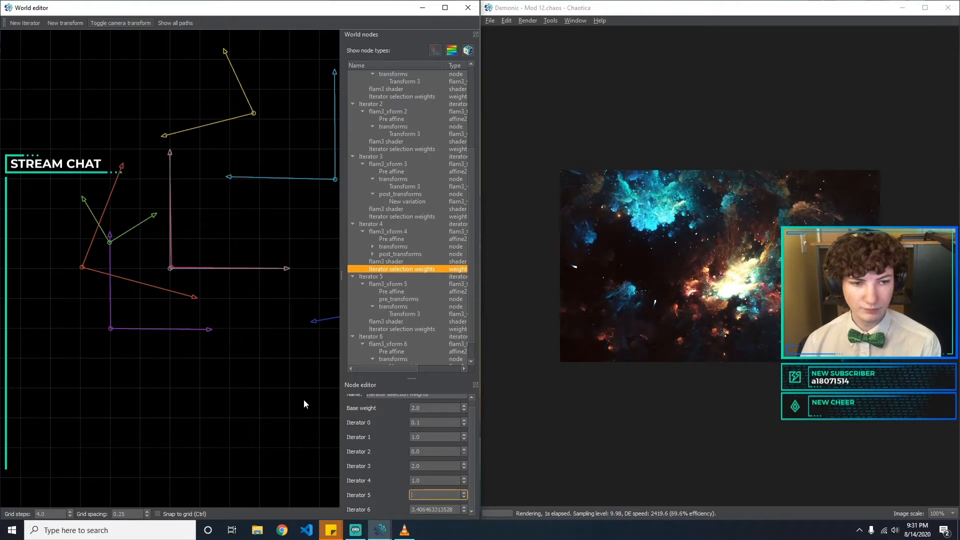
Set the Iterator 6 weight to 1 in Iterator 4's selection weights, after trying other values.
{"action": "key", "text": "Tab"}
{"action": "type", "text": "1"}
{"action": "key", "text": "BackSpace"}
{"action": "type", "text": "2"}
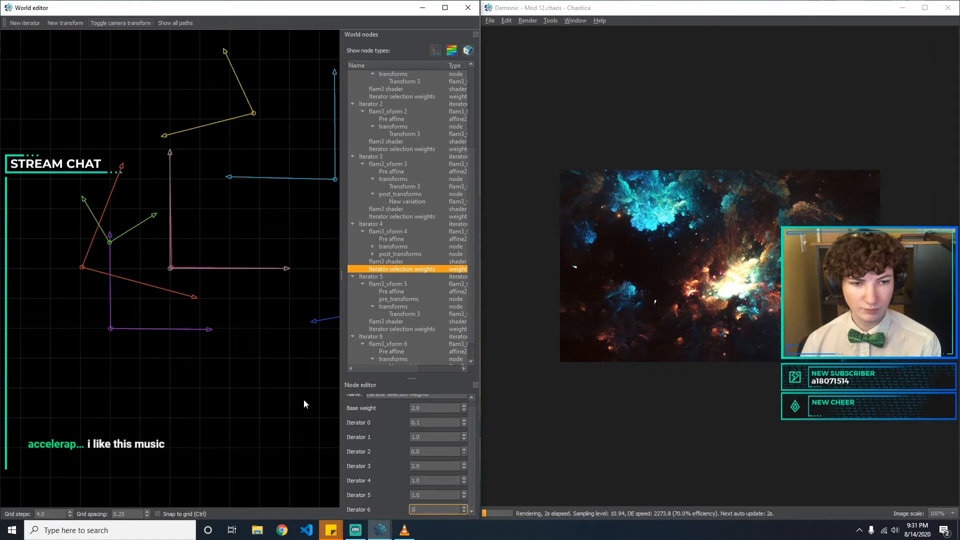
{"action": "type", "text": "1"}
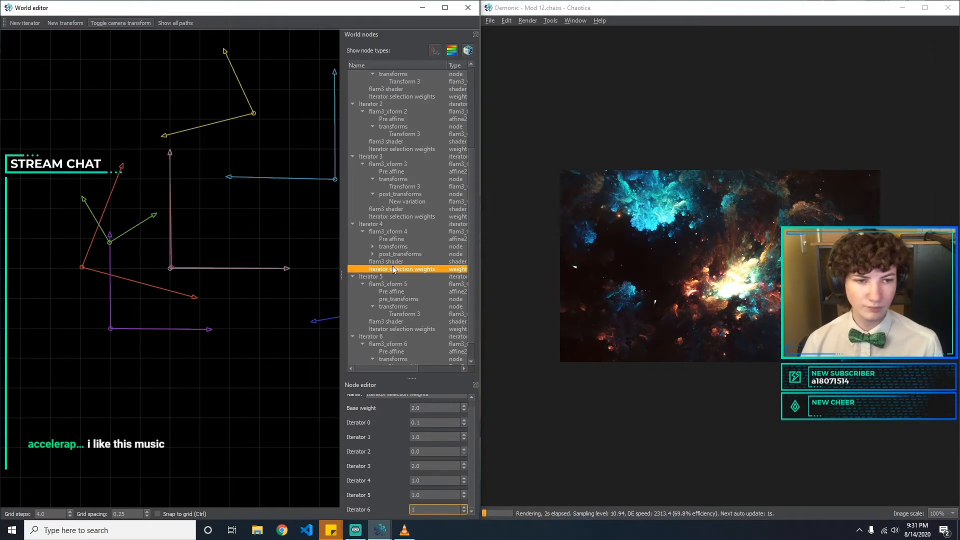
Set the Iterator 6 weight to 1 in Iterator 3's selection weights.
{"action": "left_click", "coordinate": [410, 202]}
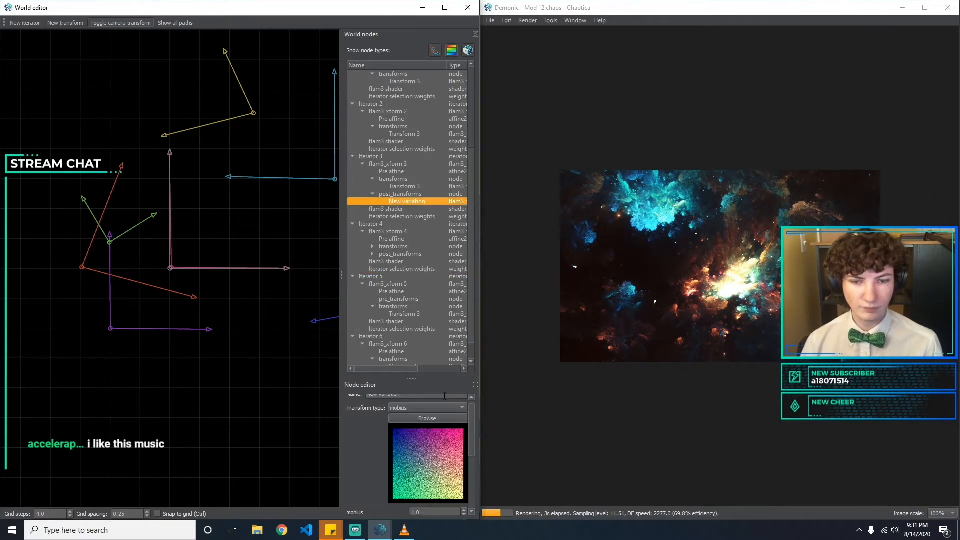
{"action": "left_click", "coordinate": [411, 217]}
{"action": "left_click", "coordinate": [425, 509]}
{"action": "type", "text": "1"}
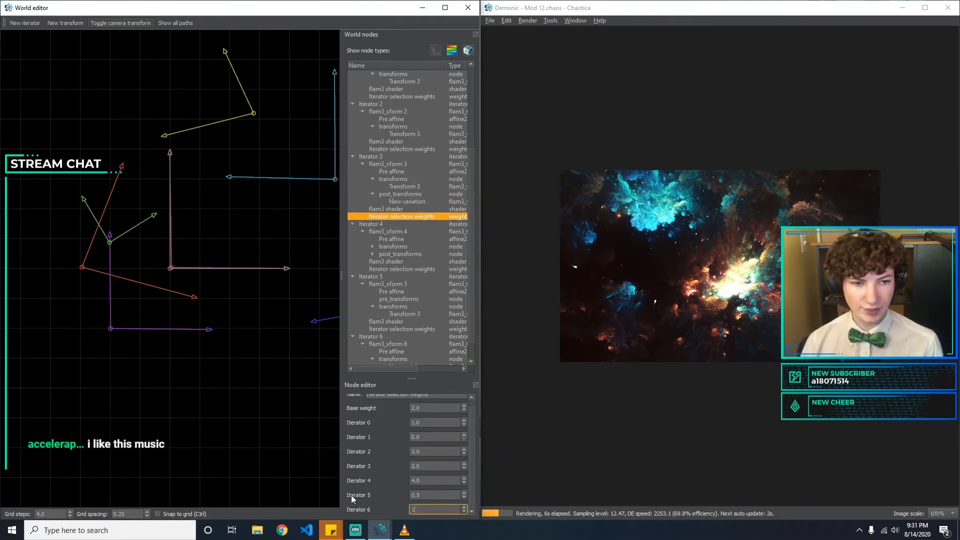
Set the Iterator 6 weight to 1 in Iterator 1's selection weights.
{"action": "left_click", "coordinate": [405, 149]}
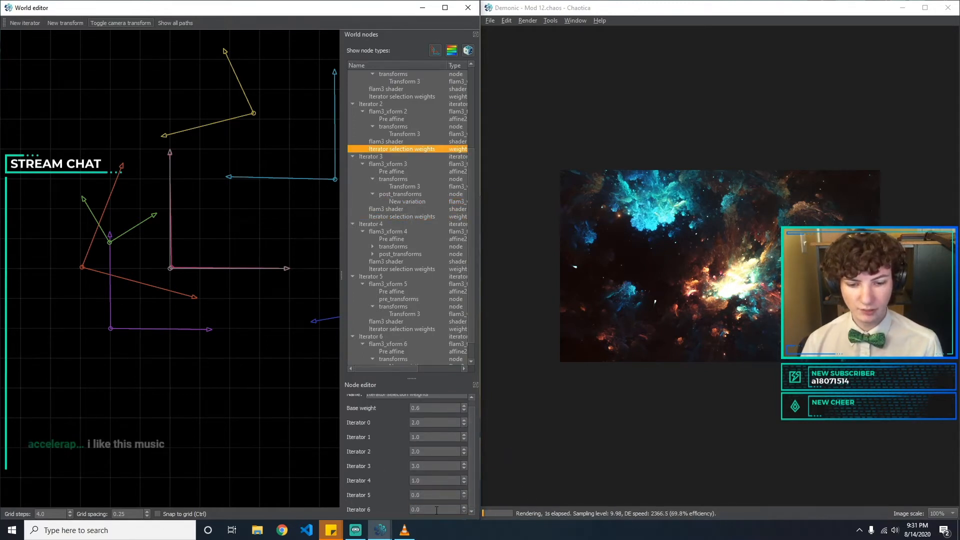
{"action": "left_click", "coordinate": [411, 97]}
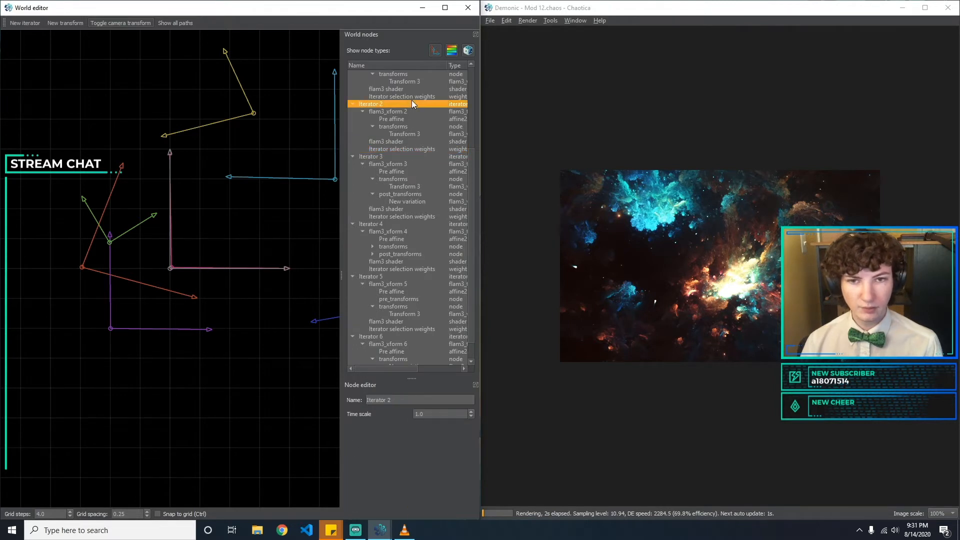
{"action": "scroll", "coordinate": [473, 429], "scroll_direction": "down", "scroll_amount": 1}
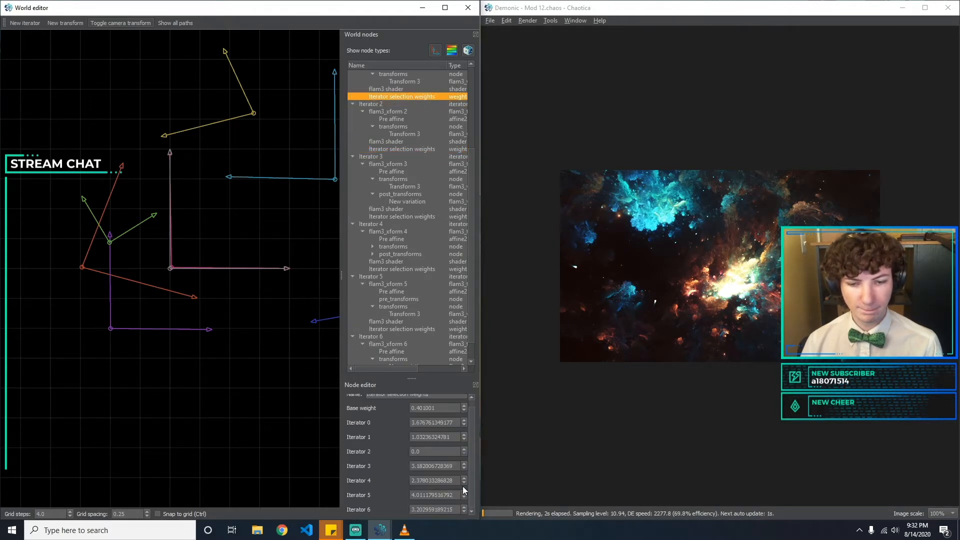
{"action": "scroll", "coordinate": [377, 181], "scroll_direction": "up", "scroll_amount": 3}
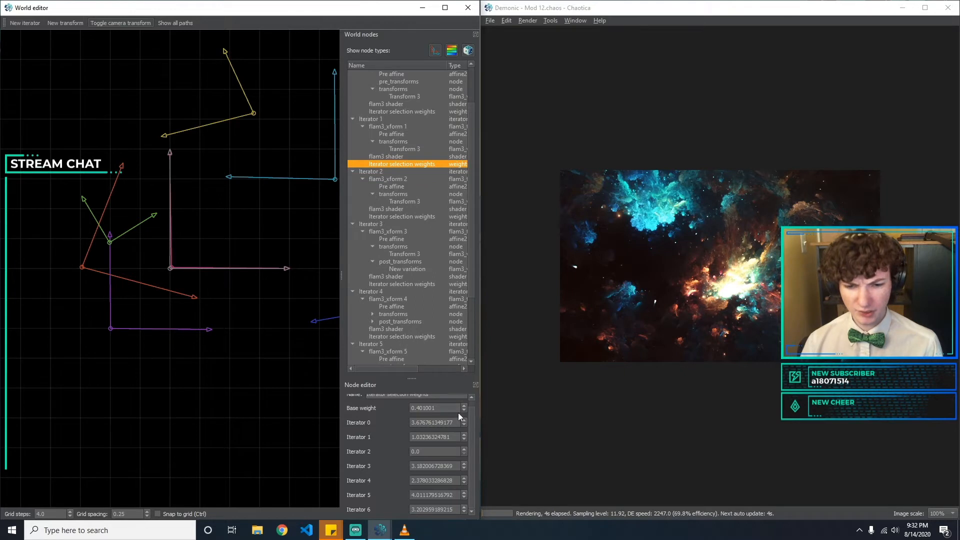
{"action": "triple_click", "coordinate": [454, 508]}
{"action": "type", "text": "1"}
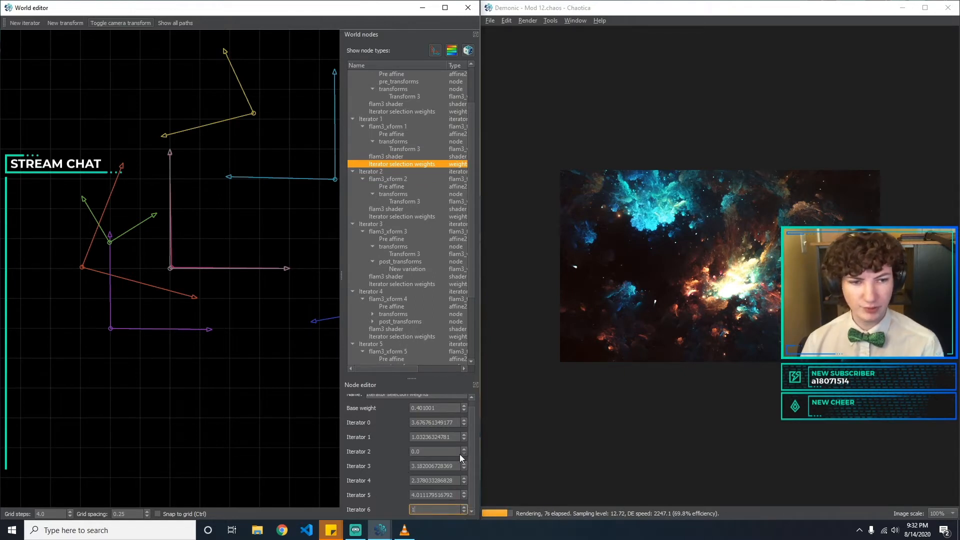
Try fractional base weights such as 0.4, 0.8, 0.1 and 0.5 in Iterator 1's selection weights.
{"action": "left_click_drag", "start_coordinate": [442, 408], "coordinate": [306, 399]}
{"action": "type", "text": "0.4"}
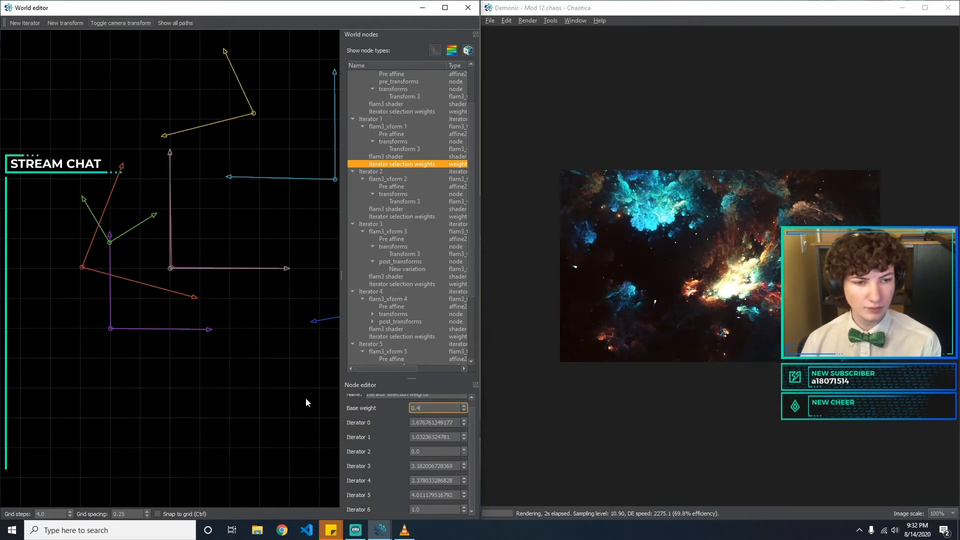
{"action": "key", "text": "BackSpace"}
{"action": "type", "text": "1"}
{"action": "key", "text": "BackSpace"}
{"action": "type", "text": "5"}
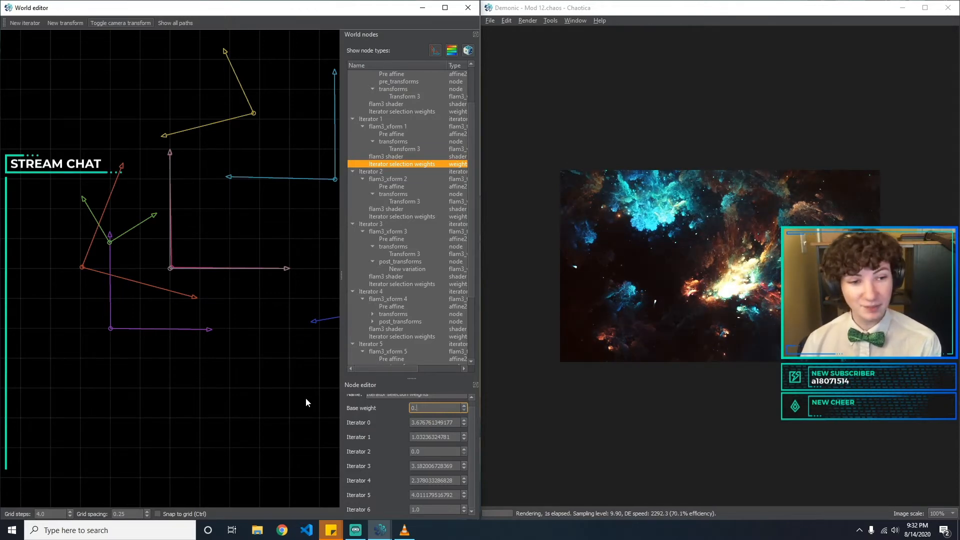
{"action": "key", "text": "BackSpace"}
{"action": "type", "text": "7"}
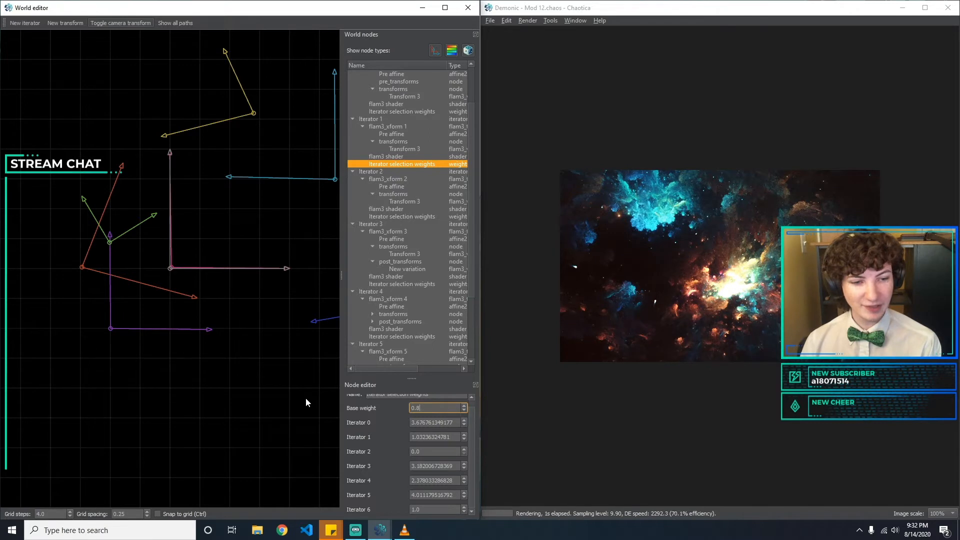
{"action": "key", "text": "BackSpace"}
{"action": "type", "text": "5"}
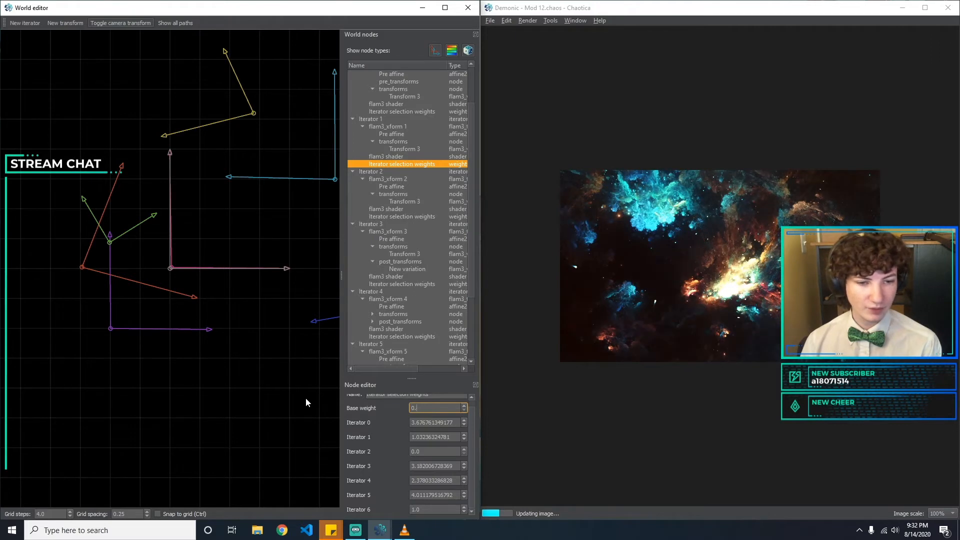
{"action": "key", "text": "BackSpace"}
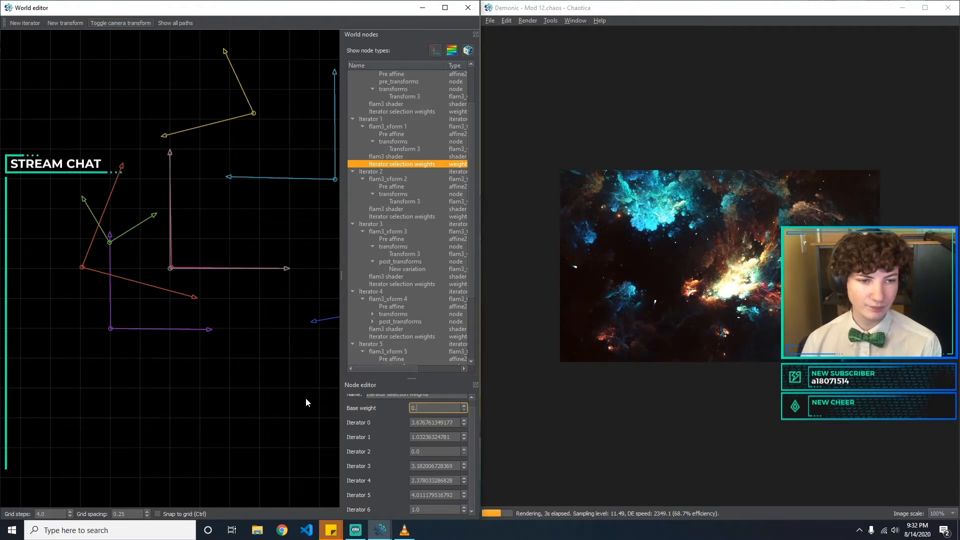
{"action": "type", "text": "1"}
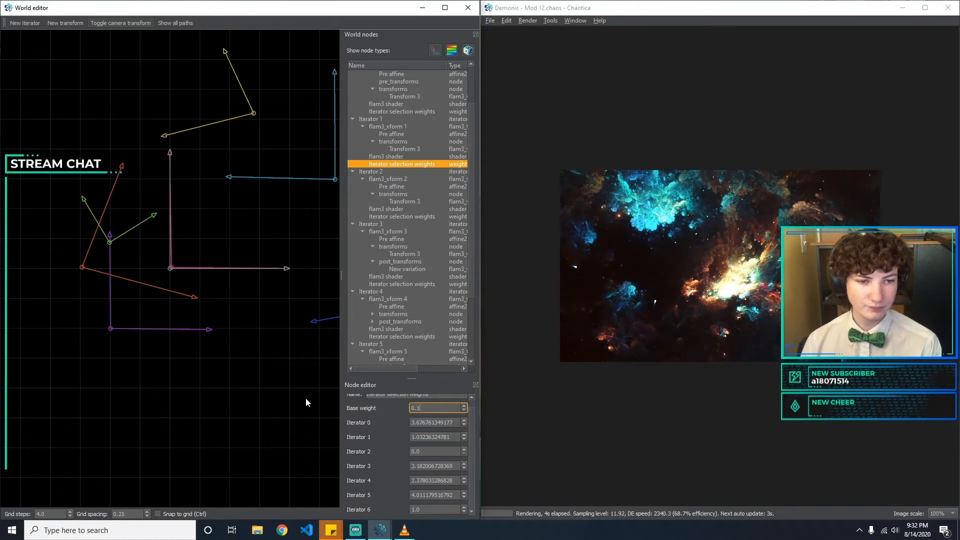
{"action": "key", "text": "BackSpace"}
{"action": "type", "text": "5"}
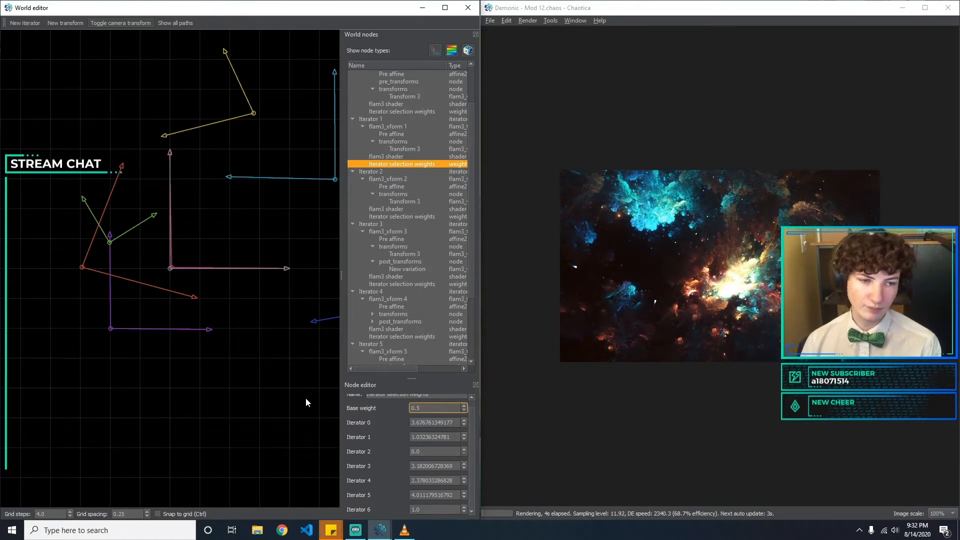
Set the base weight to 2 in Iterator 1's selection weights, after trying 1.
{"action": "key", "text": "BackSpace"}
{"action": "key", "text": "BackSpace"}
{"action": "key", "text": "BackSpace"}
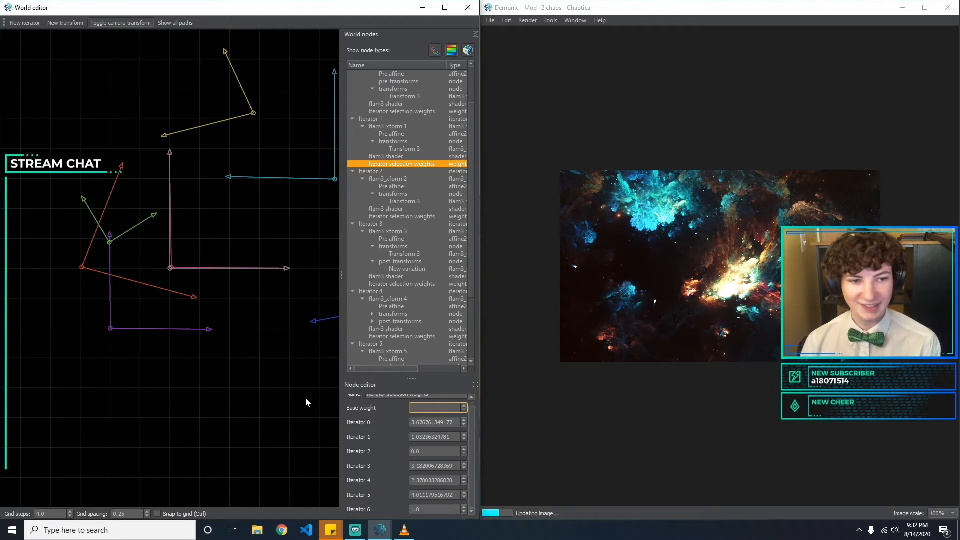
{"action": "type", "text": "1"}
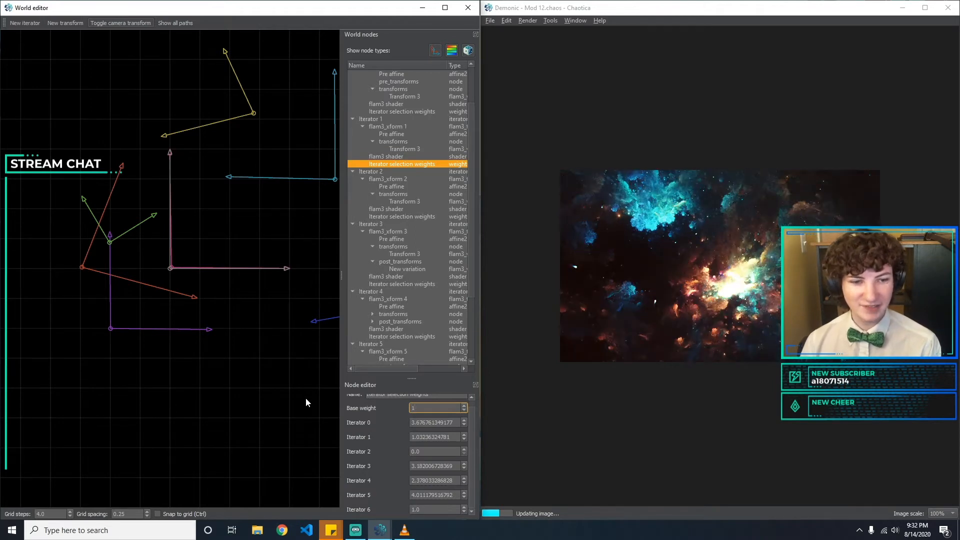
{"action": "key", "text": "BackSpace"}
{"action": "type", "text": "2"}
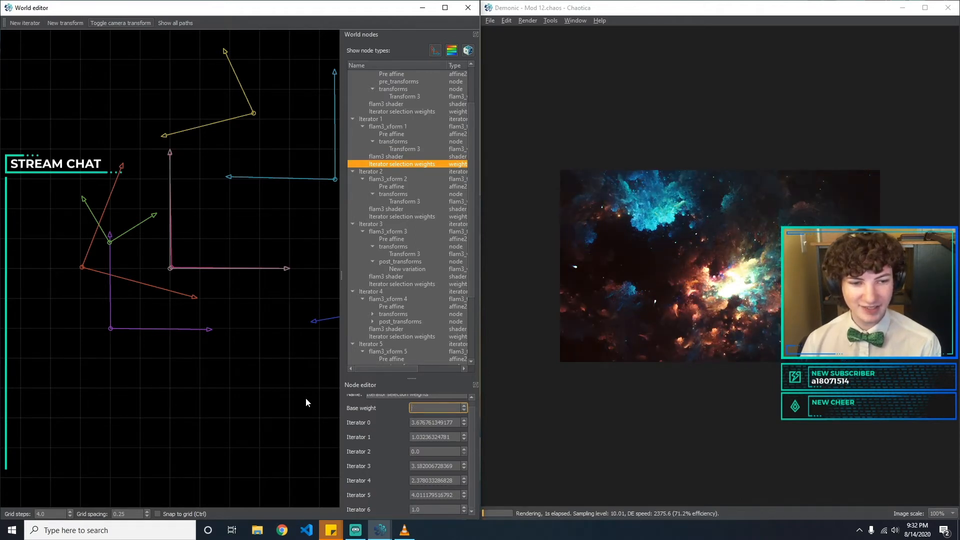
{"action": "type", "text": "2"}
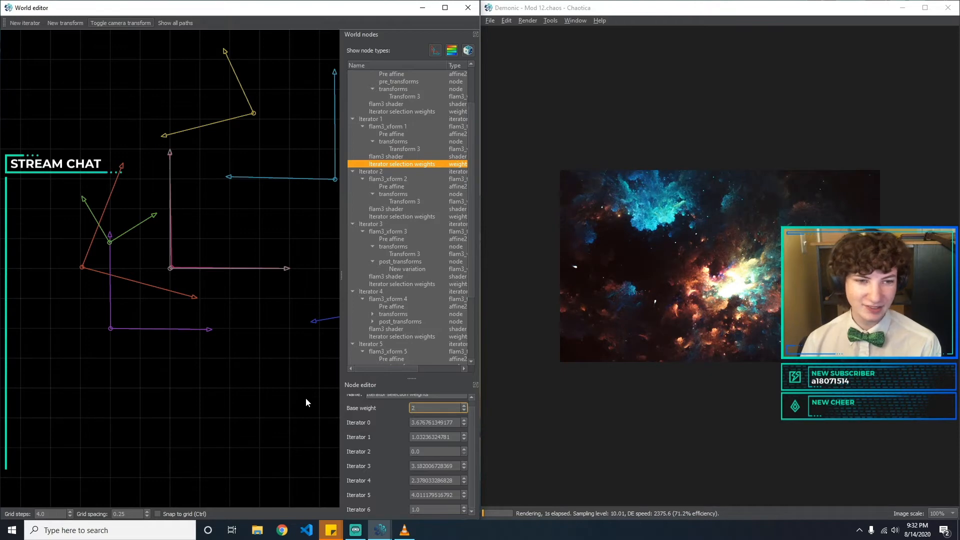
{"action": "key", "text": "BackSpace"}
{"action": "type", "text": "1"}
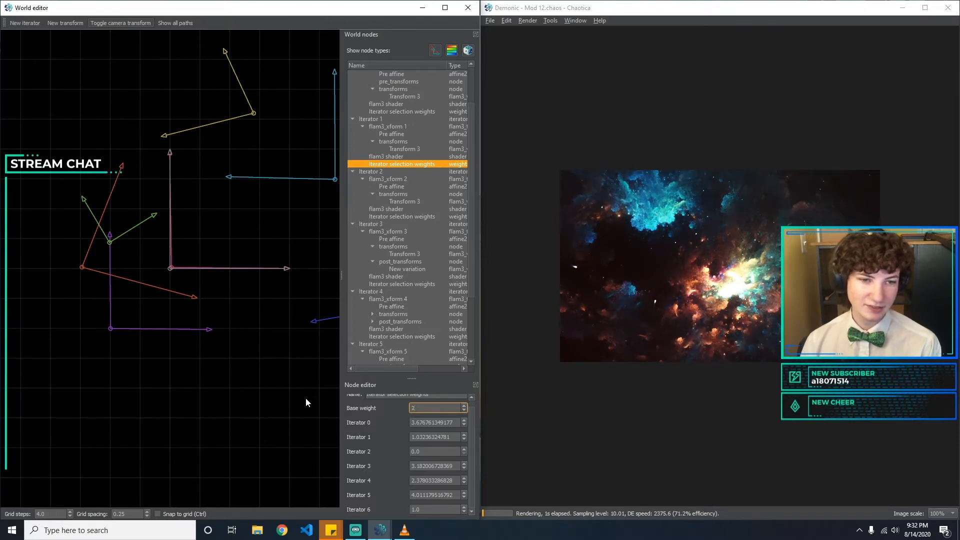
Set the Iterator 0 weight to 0.5 in Iterator 1's selection weights, after trying 0 and other values.
{"action": "key", "text": "Tab"}
{"action": "type", "text": "3"}
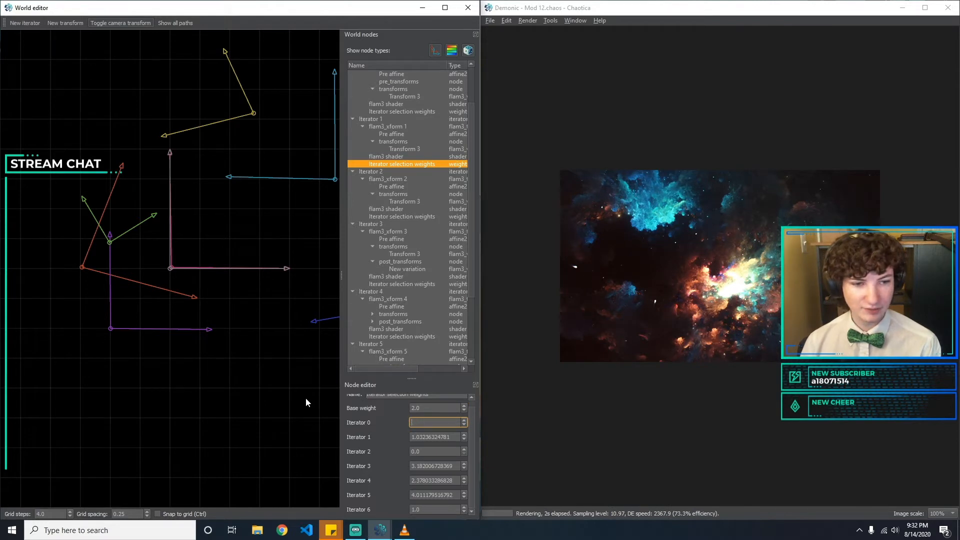
{"action": "key", "text": "BackSpace"}
{"action": "type", "text": "0"}
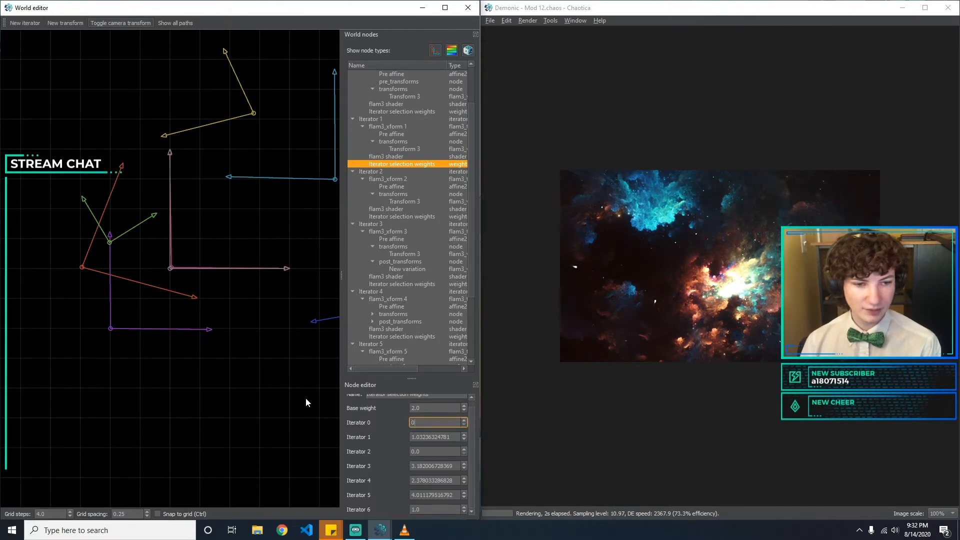
{"action": "type", "text": "0.5"}
{"action": "key", "text": "BackSpace"}
{"action": "type", "text": "1"}
{"action": "key", "text": "BackSpace"}
{"action": "type", "text": "5"}
{"action": "key", "text": "Tab"}
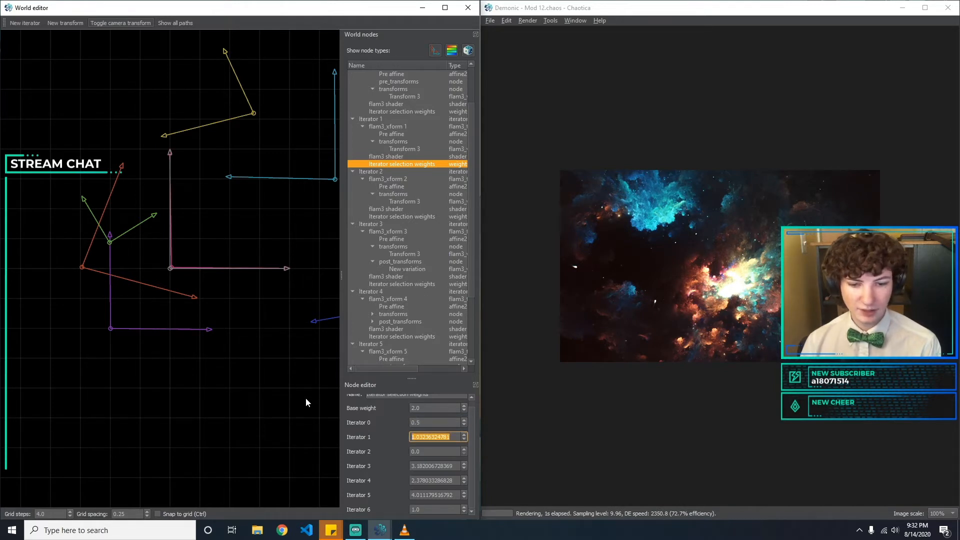
Set the Iterator 1 weight to 0.3 in Iterator 1's selection weights, after trying 0.5, 0.1 and other values.
{"action": "type", "text": "0.5"}
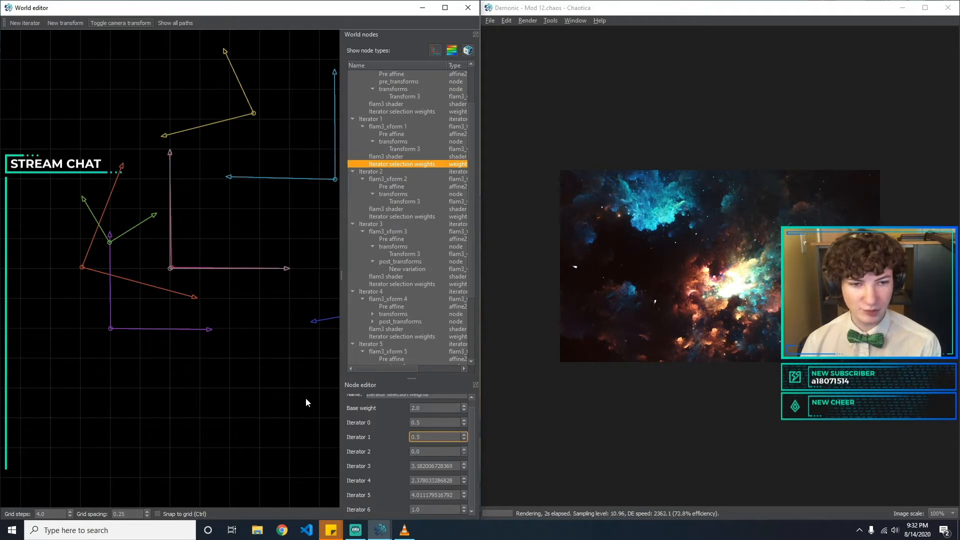
{"action": "key", "text": "BackSpace"}
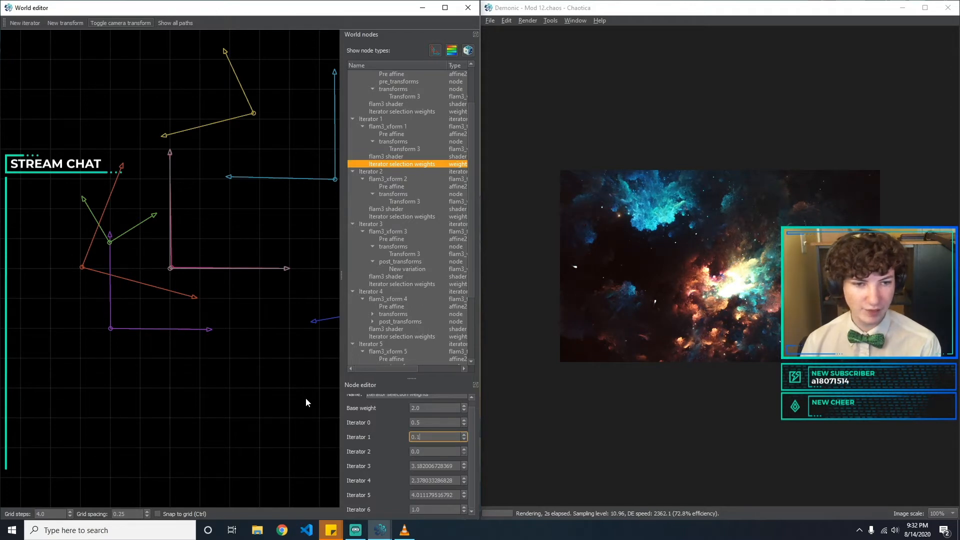
{"action": "type", "text": "1"}
{"action": "key", "text": "BackSpace"}
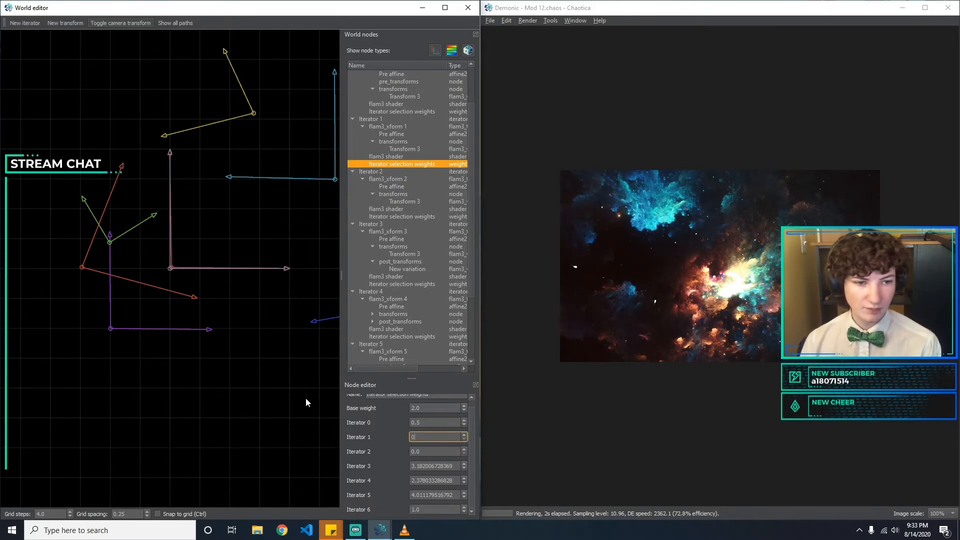
{"action": "type", "text": "2"}
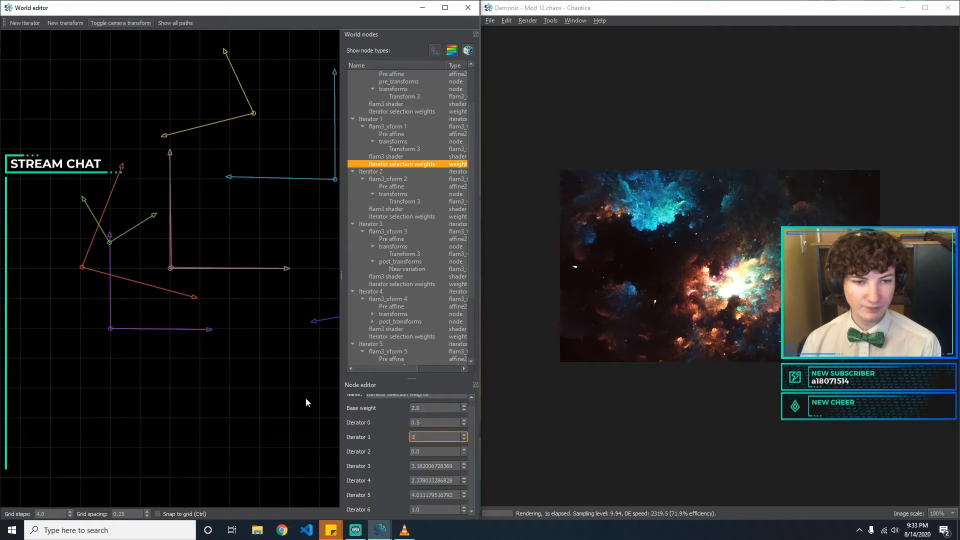
{"action": "type", "text": "1"}
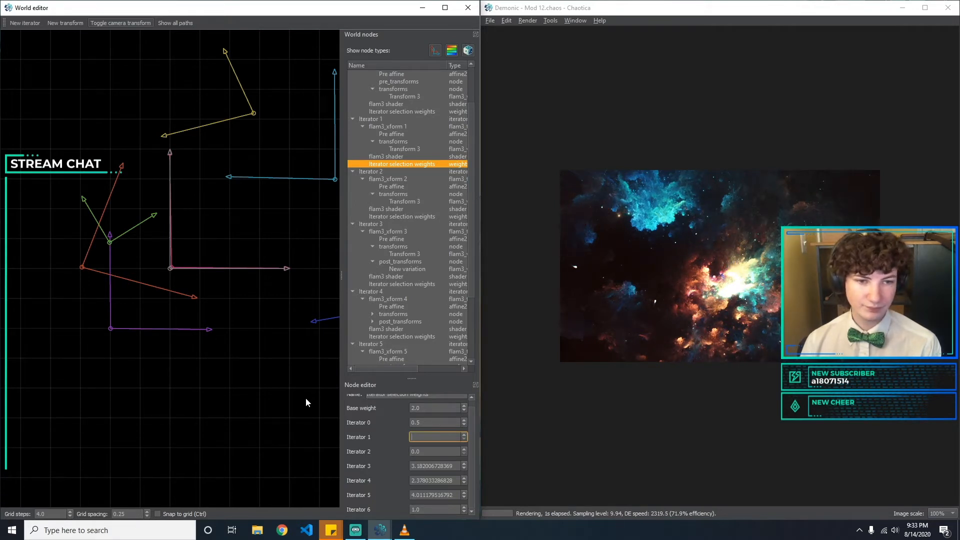
{"action": "type", "text": "0.1"}
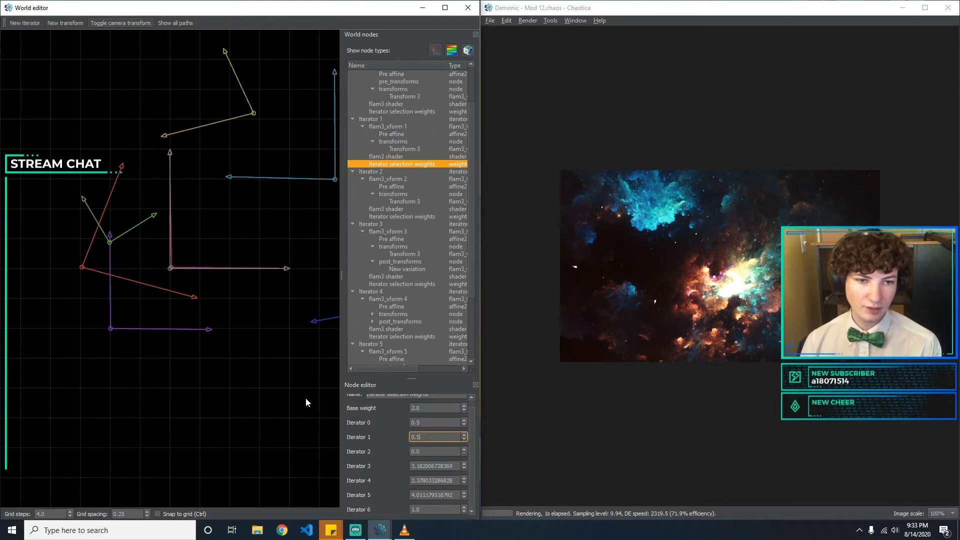
{"action": "key", "text": "BackSpace"}
{"action": "type", "text": "2"}
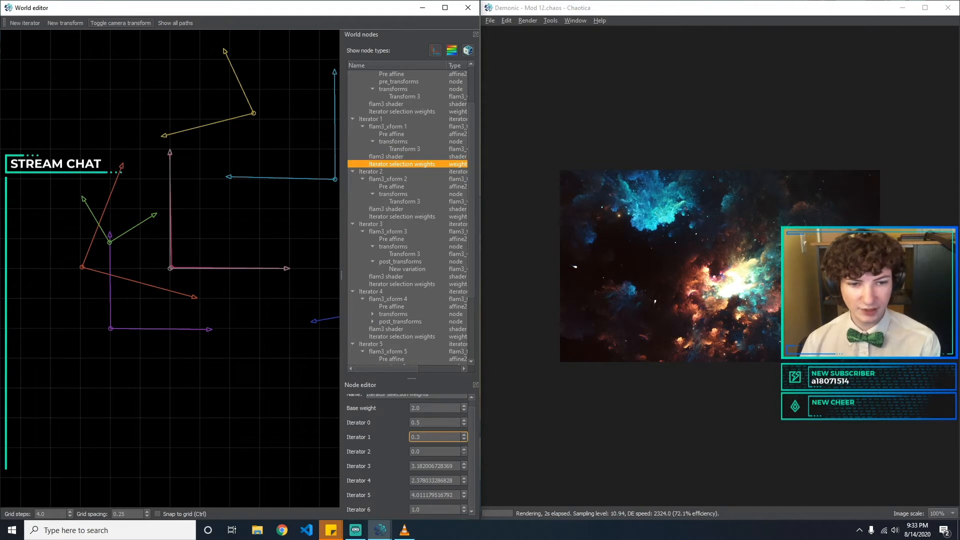
Set the Iterator 2 weight to 2 in Iterator 1's selection weights, after trying 0.3, 5 and 0.
{"action": "key", "text": "Tab"}
{"action": "key", "text": "Tab"}
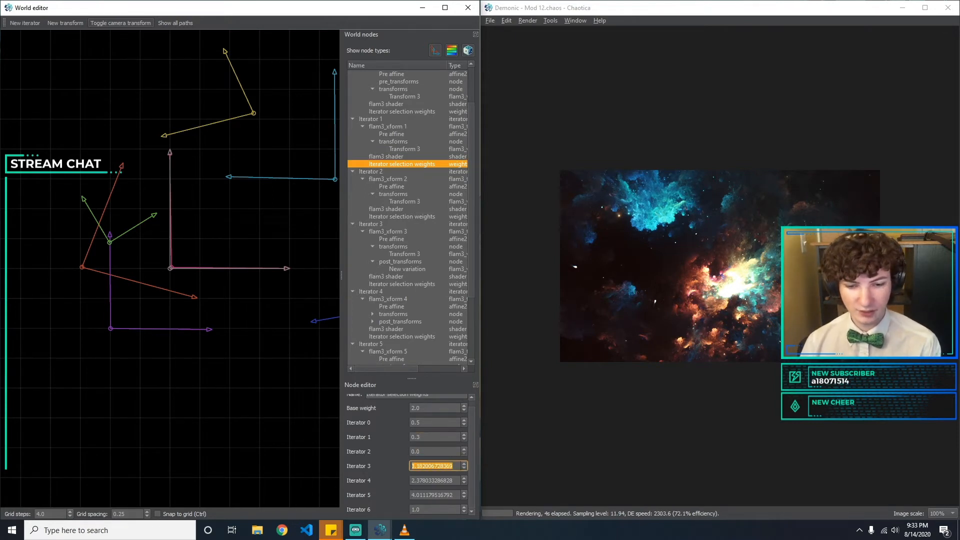
{"action": "left_click", "coordinate": [427, 449]}
{"action": "key", "text": "BackSpace"}
{"action": "type", "text": "3"}
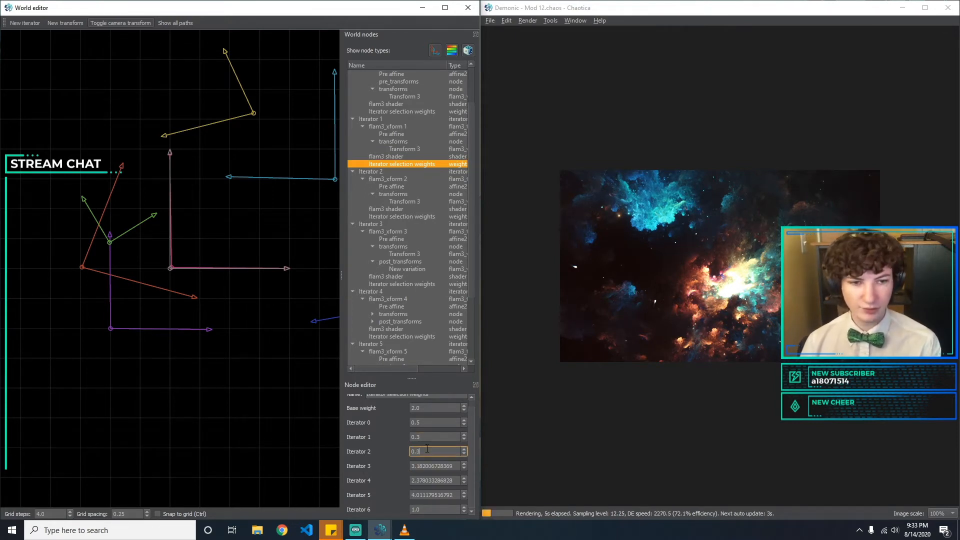
{"action": "key", "text": "BackSpace"}
{"action": "type", "text": "5"}
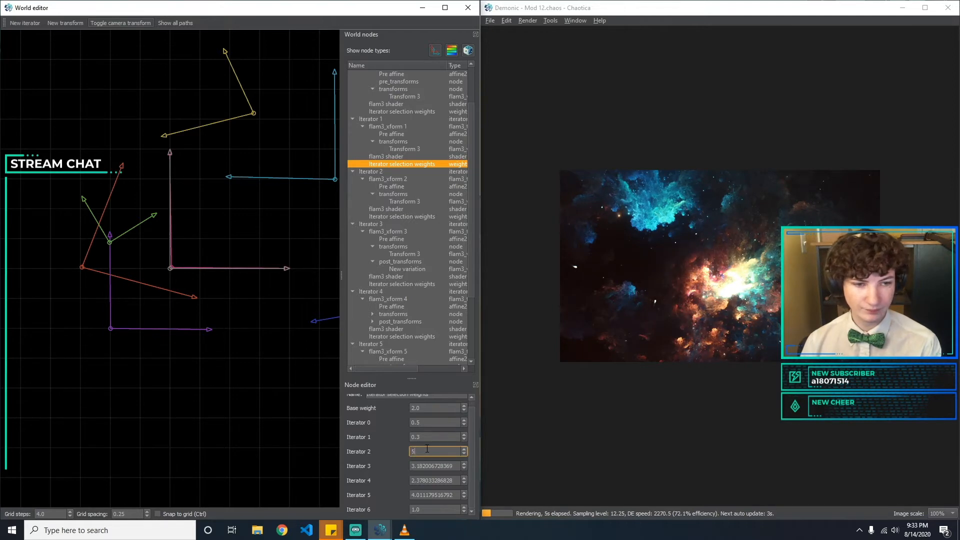
{"action": "type", "text": "0"}
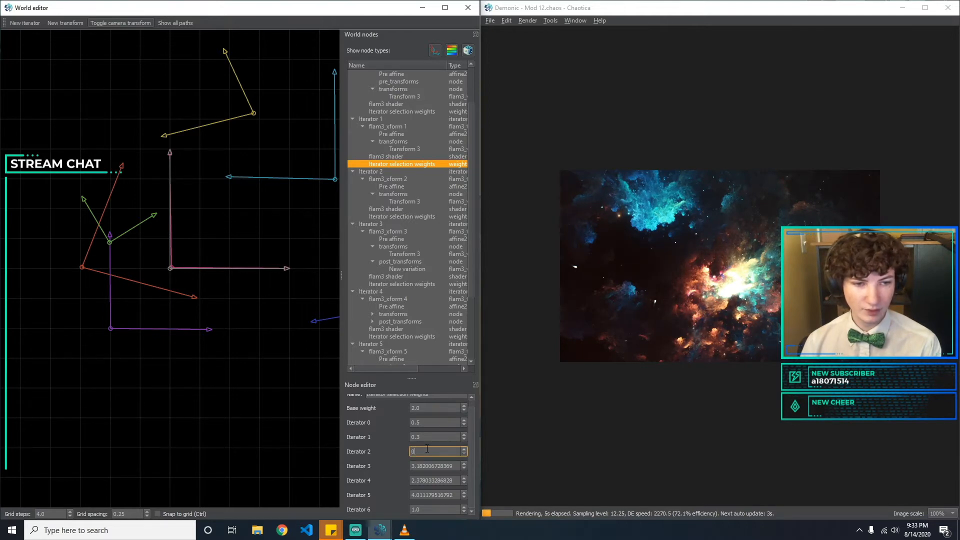
{"action": "type", "text": "1"}
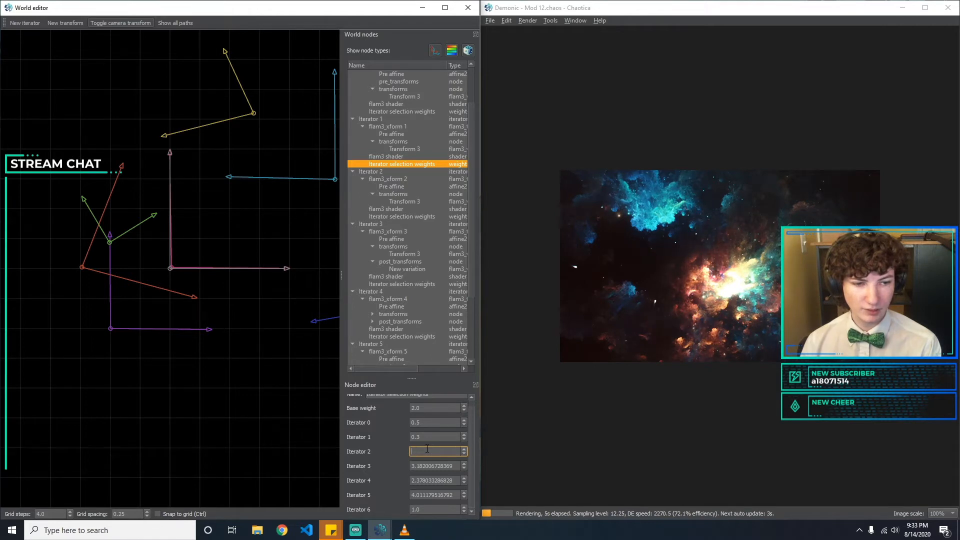
{"action": "type", "text": "13"}
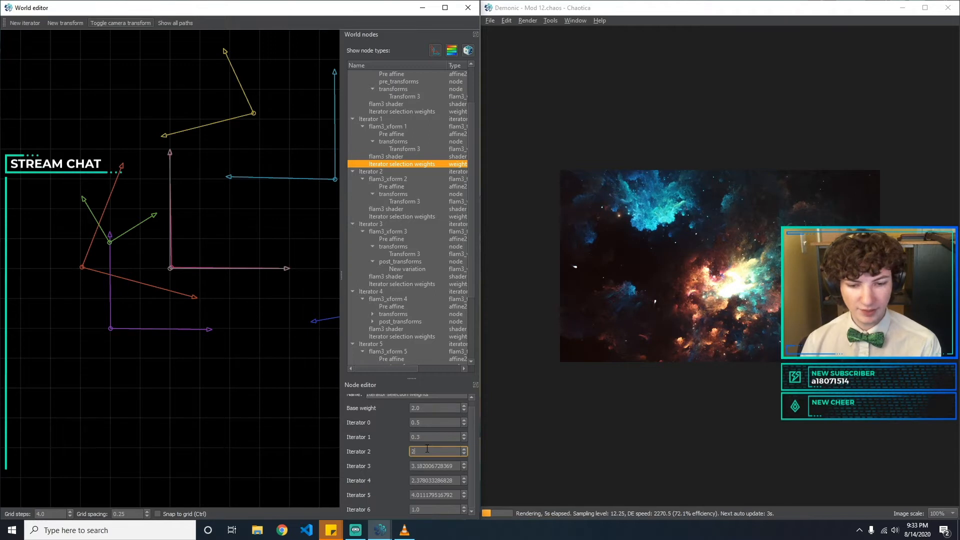
Set the Iterator 3 weight to 1 in Iterator 1's selection weights, after trying 0.5 and 2.
{"action": "key", "text": "Tab"}
{"action": "type", "text": "1"}
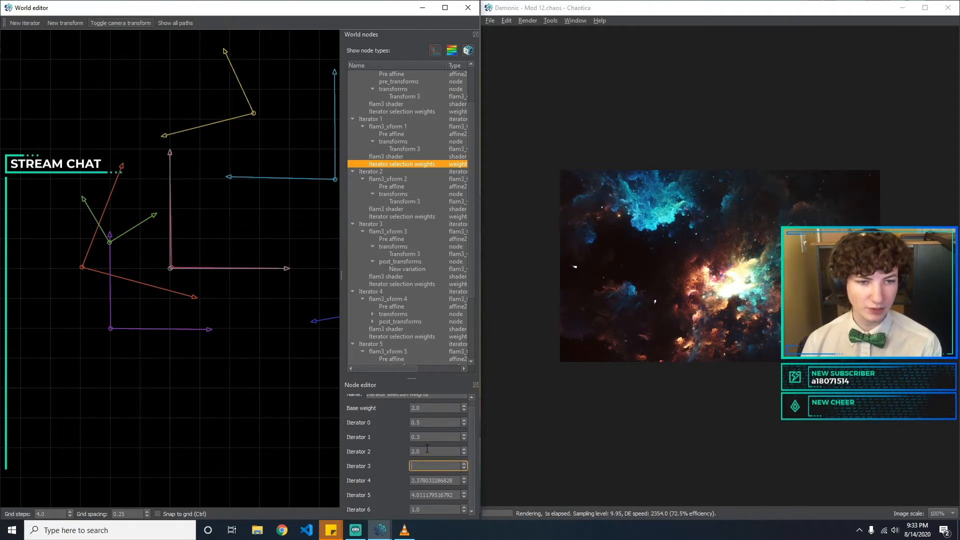
{"action": "key", "text": "BackSpace"}
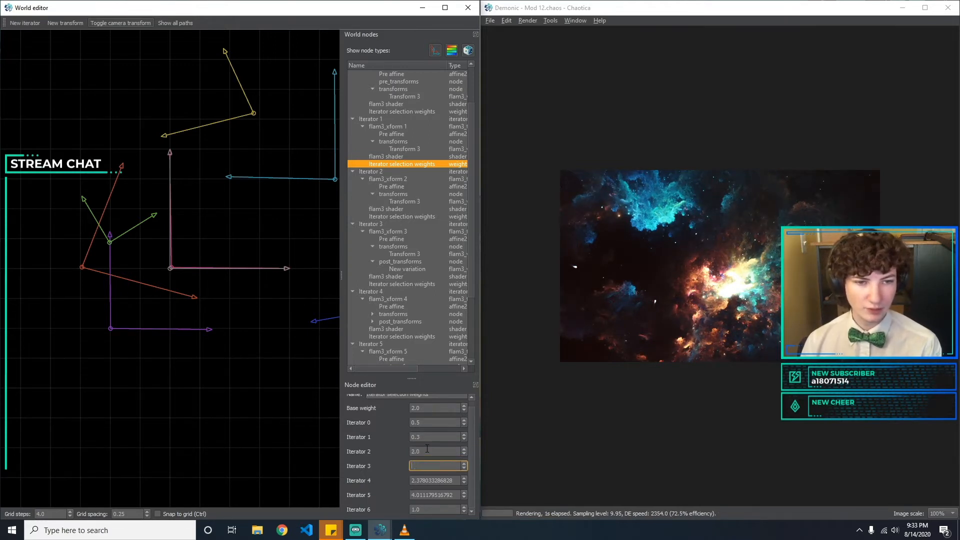
{"action": "type", "text": "0.5"}
{"action": "key", "text": "BackSpace"}
{"action": "key", "text": "BackSpace"}
{"action": "key", "text": "BackSpace"}
{"action": "type", "text": "1"}
{"action": "key", "text": "BackSpace"}
{"action": "type", "text": "2"}
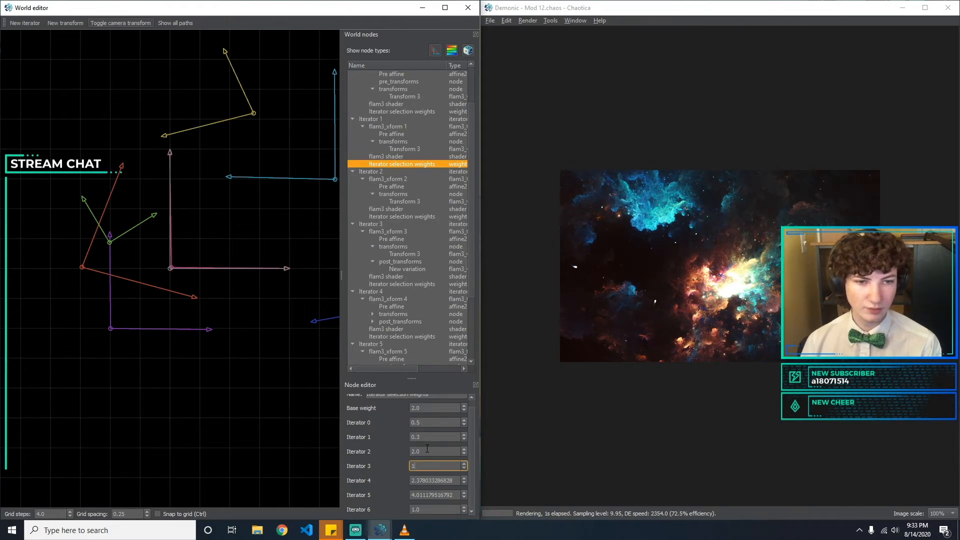
Set the Iterator 4 weight to 3 in Iterator 1's selection weights, after trying 5, 2 and 0.
{"action": "key", "text": "Tab"}
{"action": "type", "text": "3"}
{"action": "type", "text": "5"}
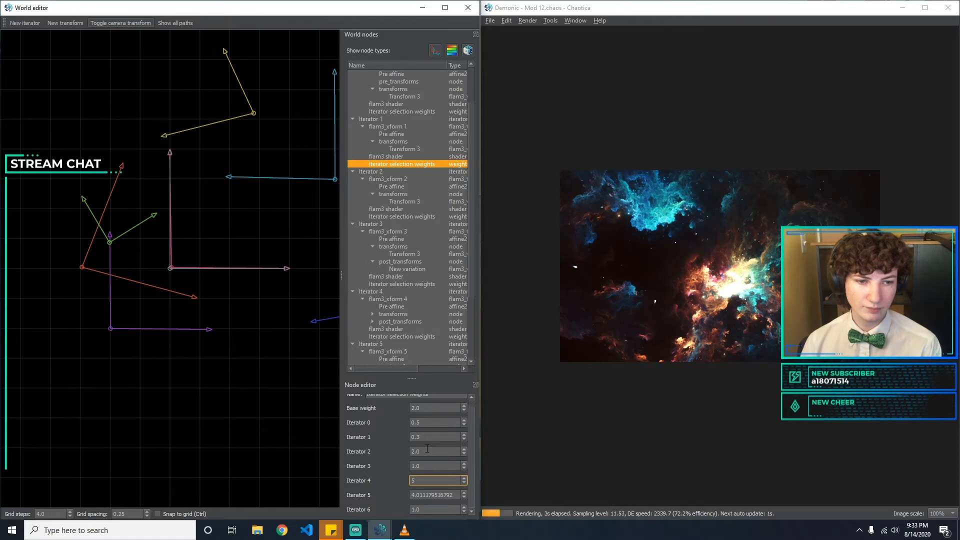
{"action": "key", "text": "BackSpace"}
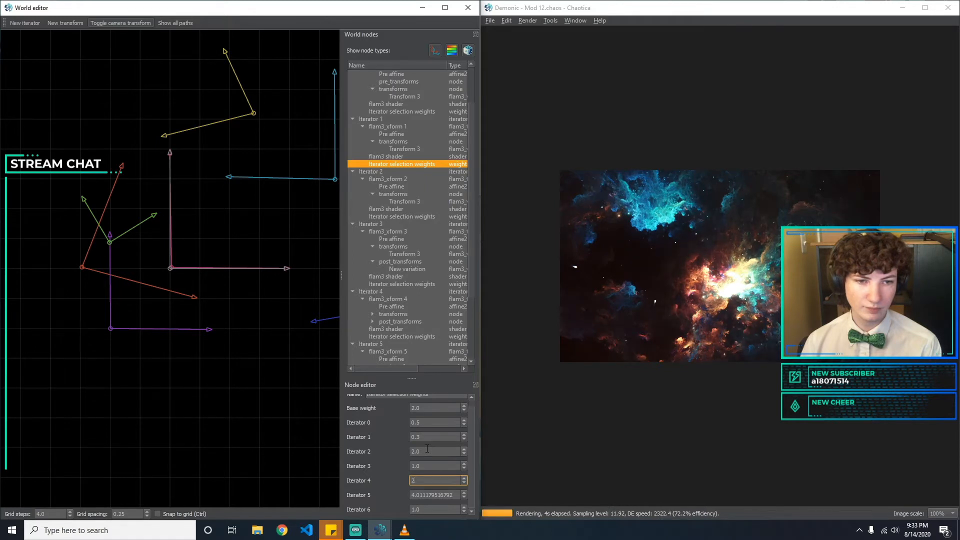
{"action": "type", "text": "1"}
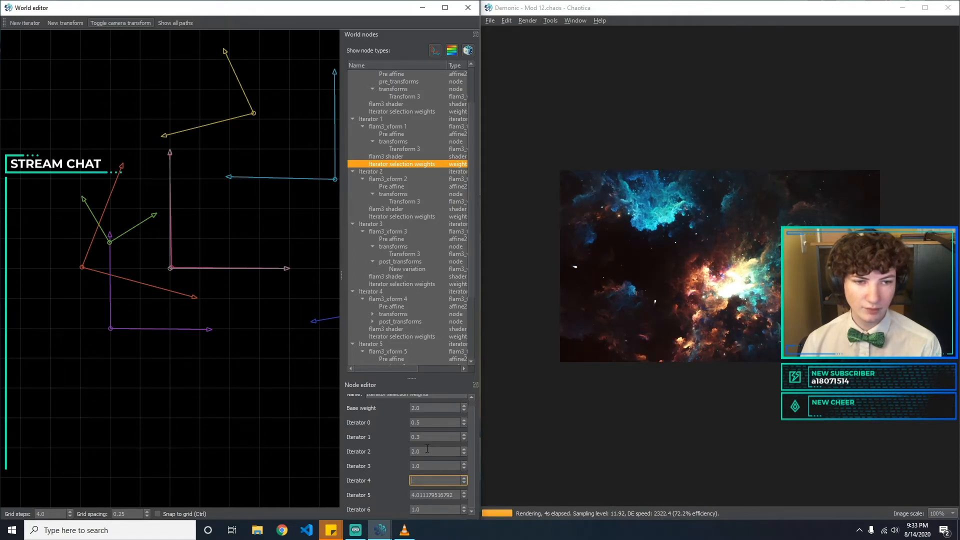
{"action": "key", "text": "BackSpace"}
{"action": "type", "text": "0"}
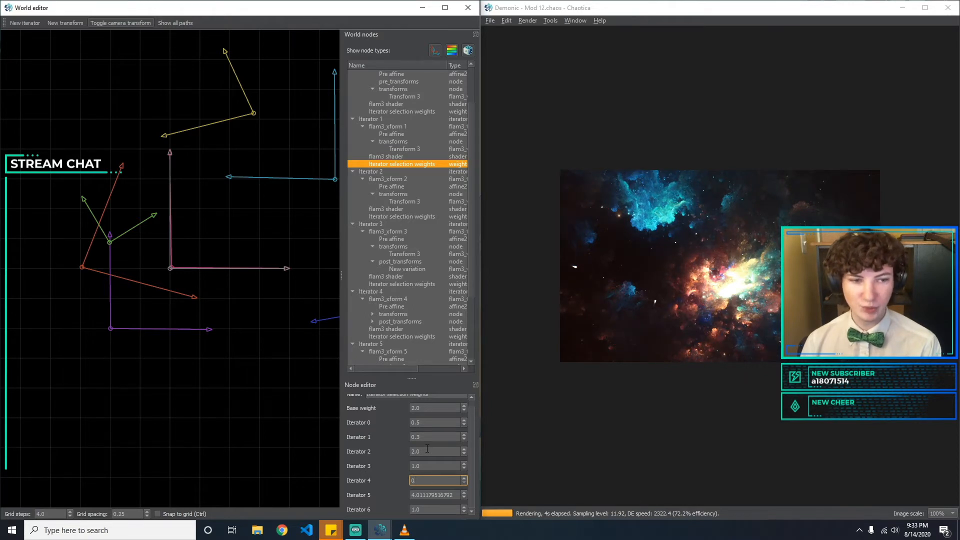
{"action": "key", "text": "BackSpace"}
{"action": "type", "text": "3"}
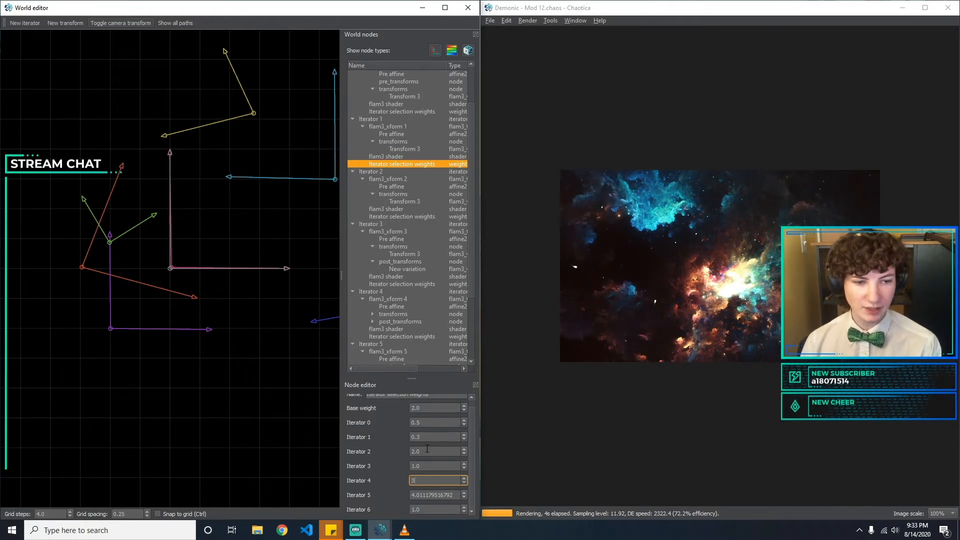
{"action": "key", "text": "BackSpace"}
{"action": "type", "text": "2"}
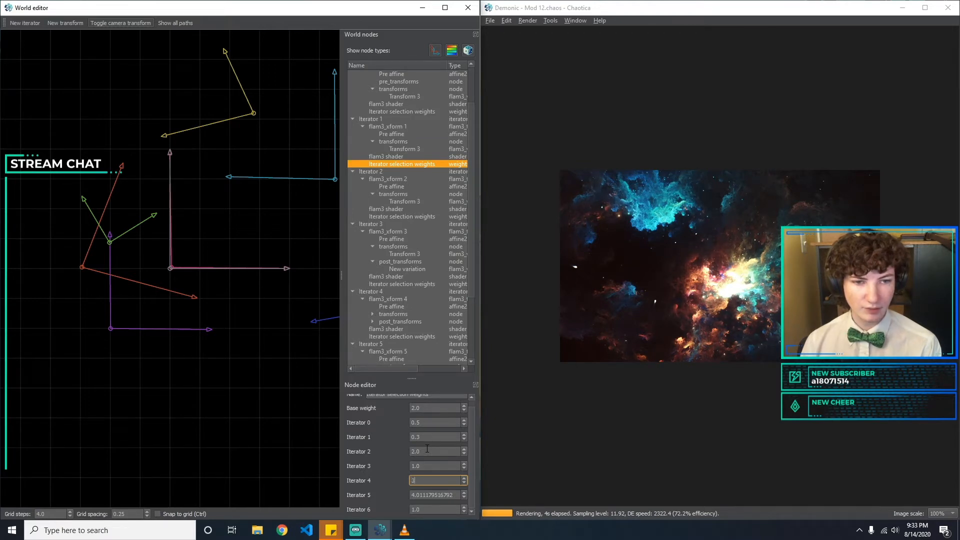
Set the Iterator 5 weight to 0 in Iterator 1's selection weights, after trying 0.5.
{"action": "key", "text": "Tab"}
{"action": "type", "text": "0."}
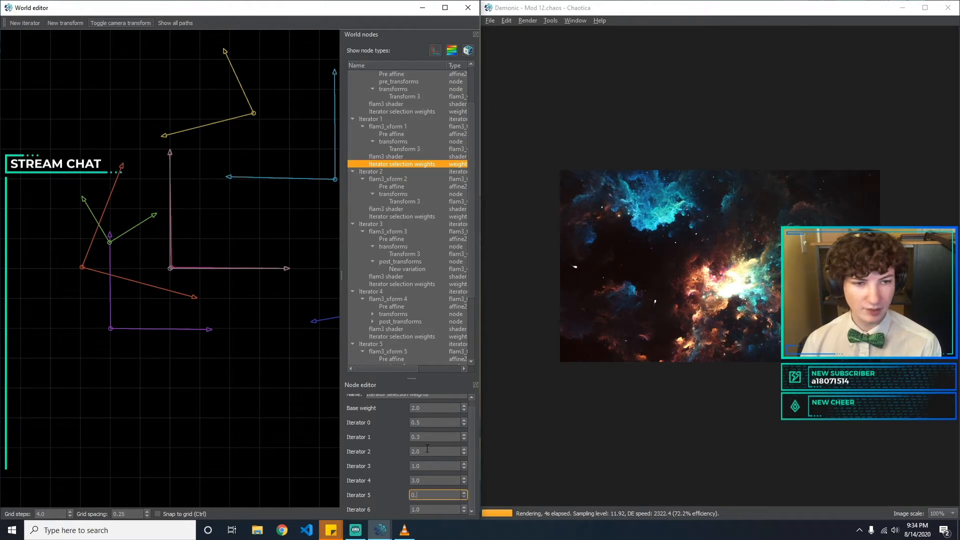
{"action": "type", "text": "5"}
{"action": "key", "text": "BackSpace"}
{"action": "type", "text": "0"}
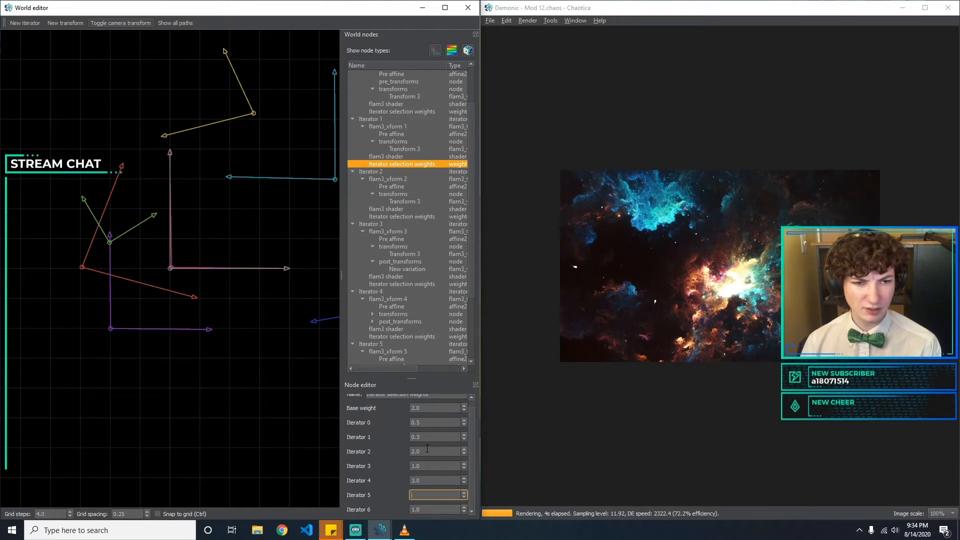
{"action": "type", "text": "0"}
{"action": "key", "text": "Tab"}
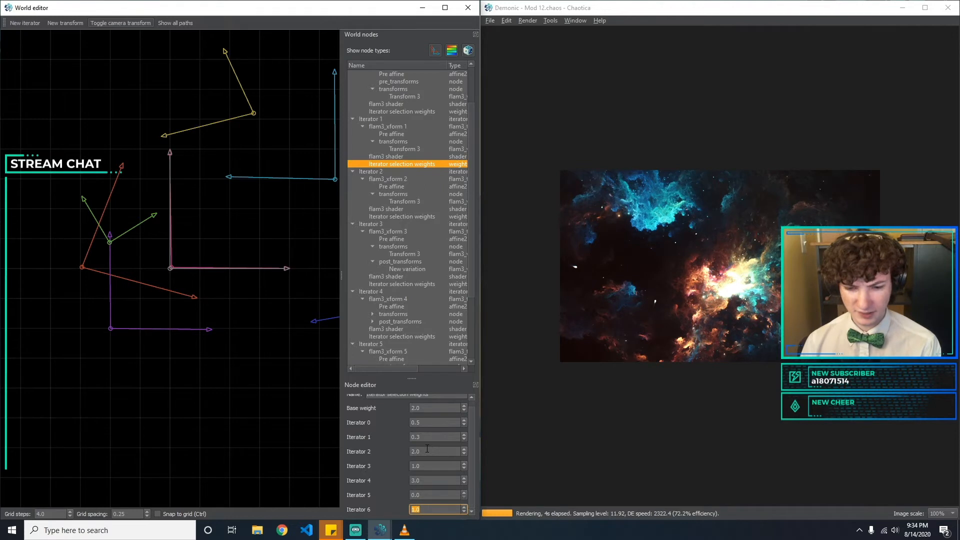
Try base weights of 0.5, 2, 0, 0.1 and 0.2 in Iterator 5's selection weights.
{"action": "left_click", "coordinate": [433, 112]}
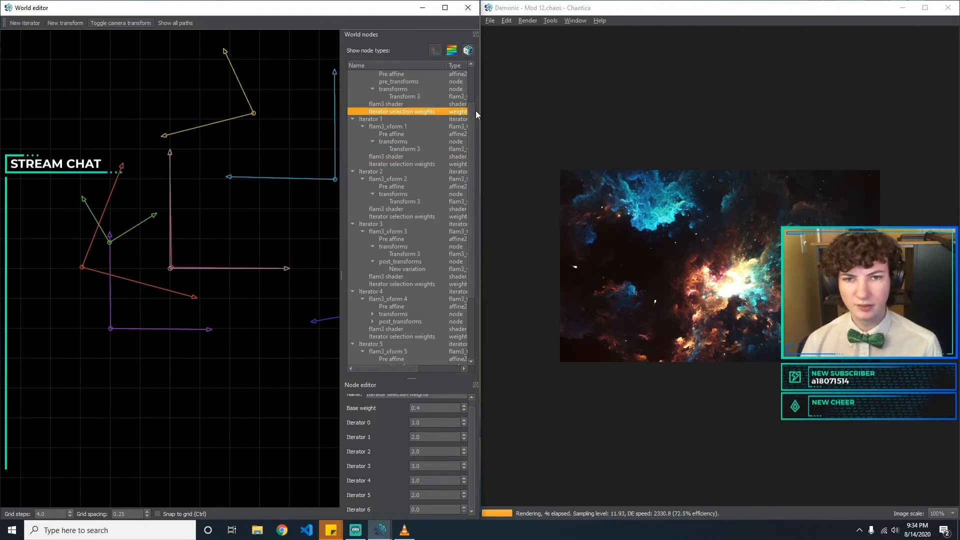
{"action": "scroll", "coordinate": [472, 112], "scroll_direction": "up", "scroll_amount": 2}
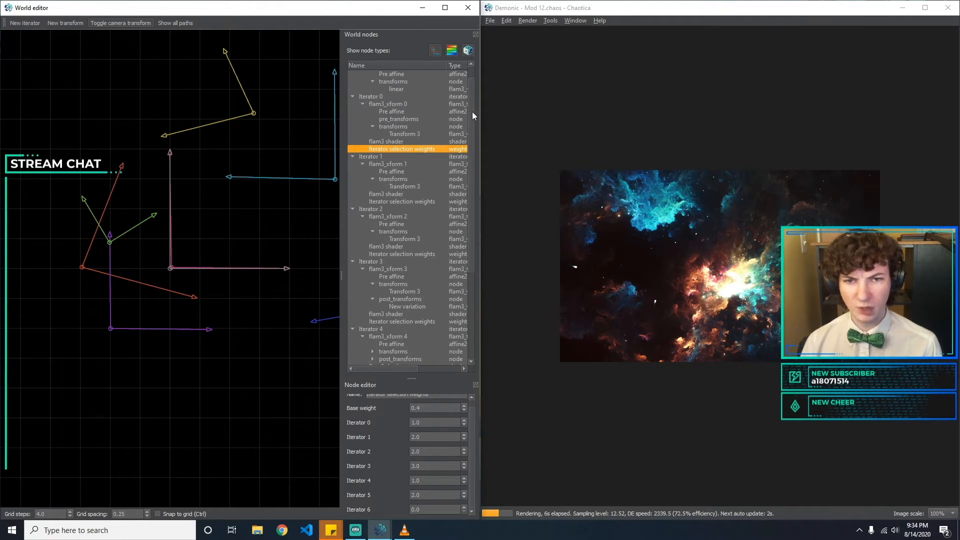
{"action": "left_click_drag", "start_coordinate": [472, 112], "coordinate": [478, 170]}
{"action": "left_click", "coordinate": [417, 193]}
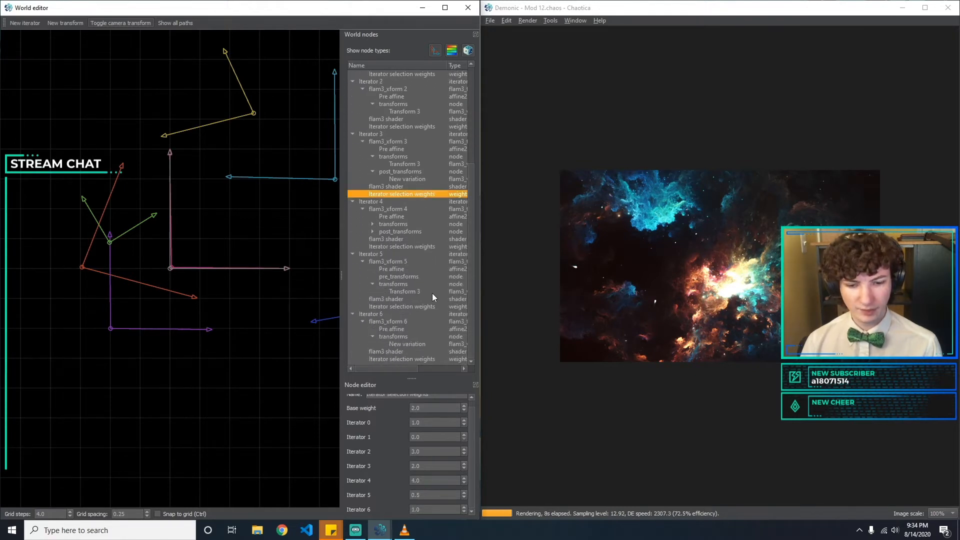
{"action": "left_click", "coordinate": [415, 247]}
{"action": "left_click", "coordinate": [410, 307]}
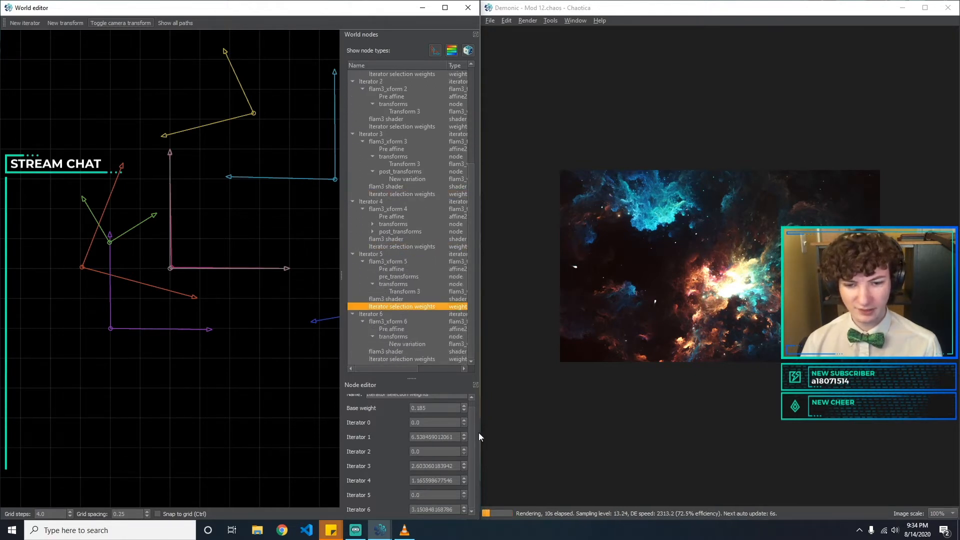
{"action": "left_click", "coordinate": [436, 409]}
{"action": "key", "text": "BackSpace"}
{"action": "key", "text": "BackSpace"}
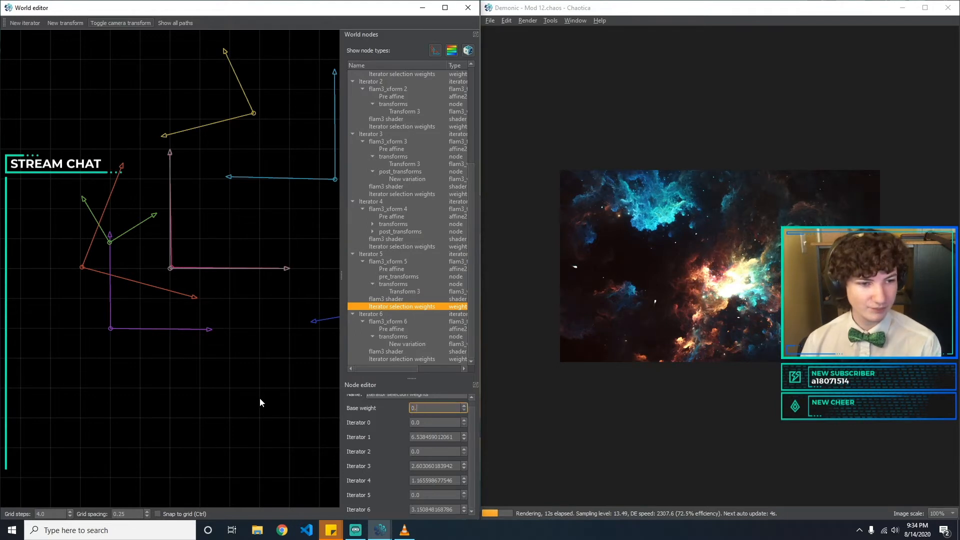
{"action": "key", "text": "BackSpace"}
{"action": "type", "text": "5"}
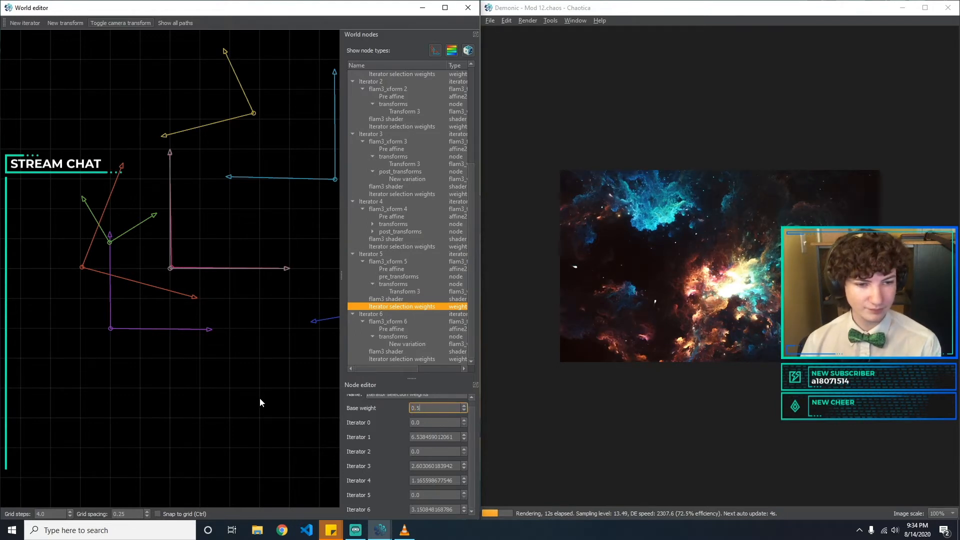
{"action": "key", "text": "BackSpace"}
{"action": "key", "text": "BackSpace"}
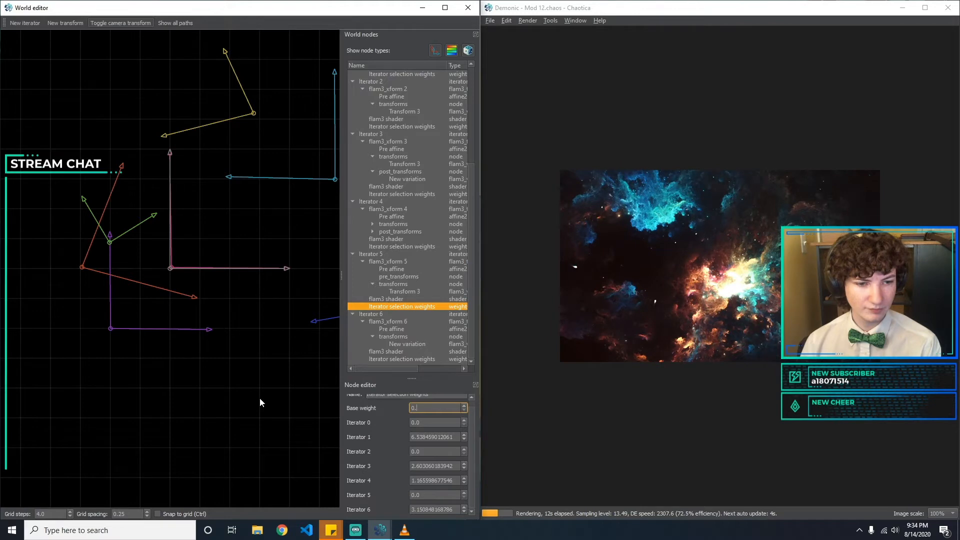
{"action": "type", "text": "2"}
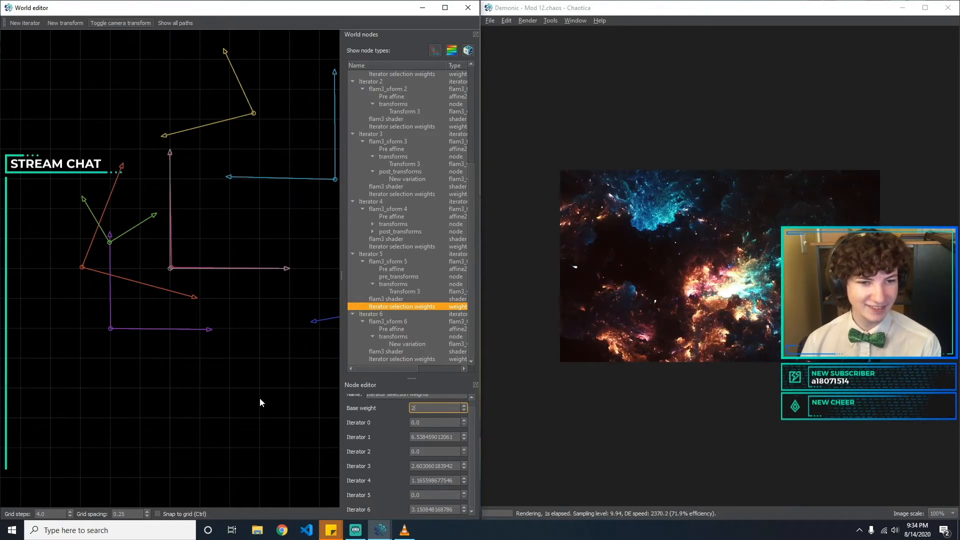
{"action": "type", "text": "0"}
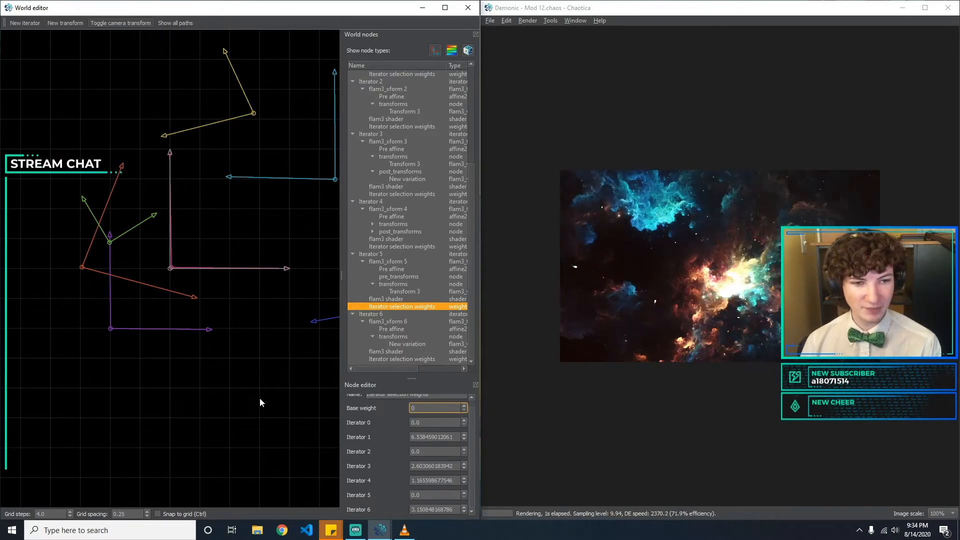
{"action": "type", "text": ".1"}
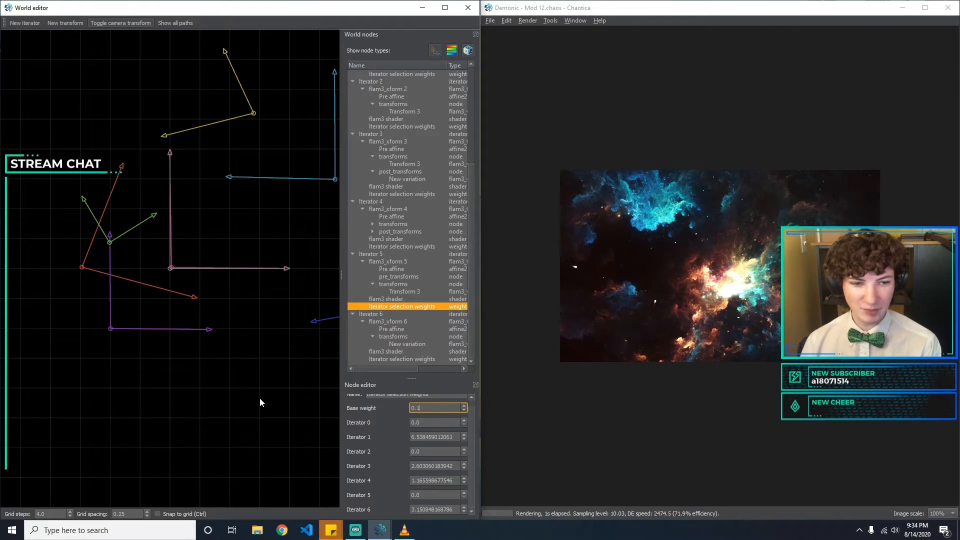
{"action": "key", "text": "BackSpace"}
{"action": "type", "text": "21"}
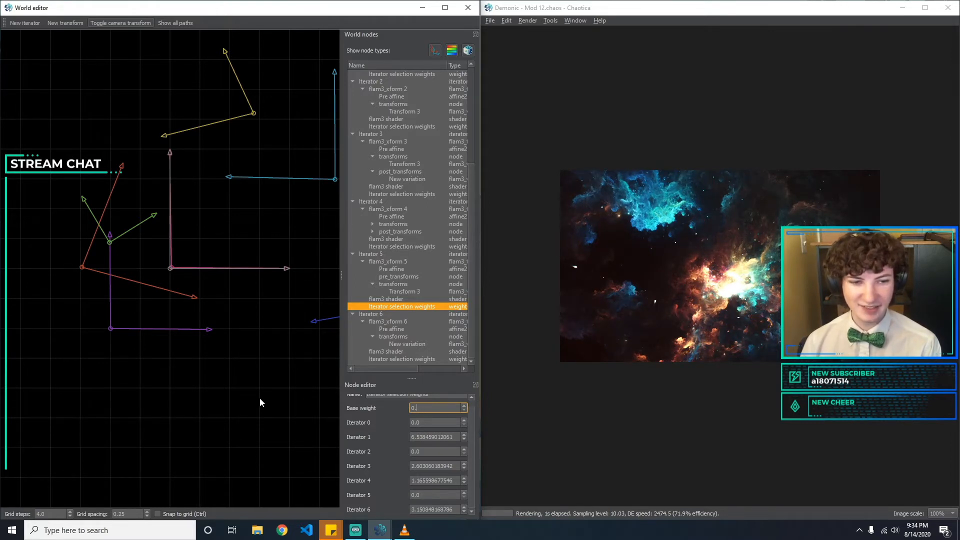
{"action": "key", "text": "BackSpace"}
{"action": "type", "text": "2"}
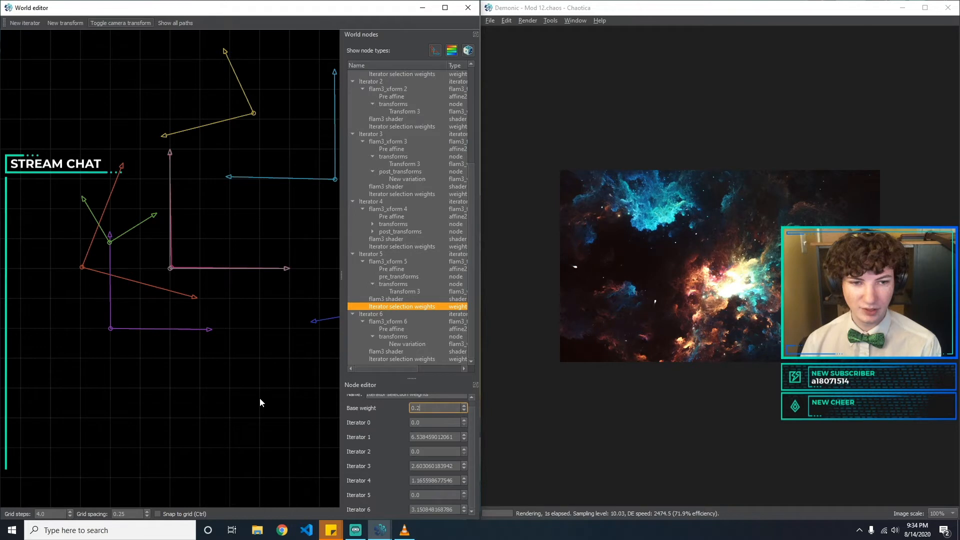
Move Iterator 5's pre affine to an offset of about x 1.02, y 0.90, after trying positions farther out.
{"action": "left_click", "coordinate": [396, 270]}
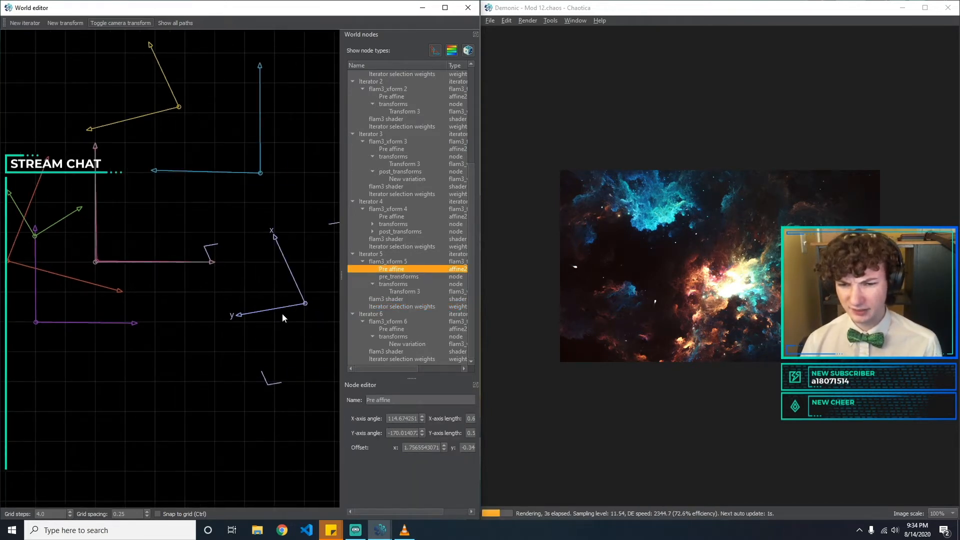
{"action": "left_click_drag", "start_coordinate": [305, 303], "coordinate": [420, 56]}
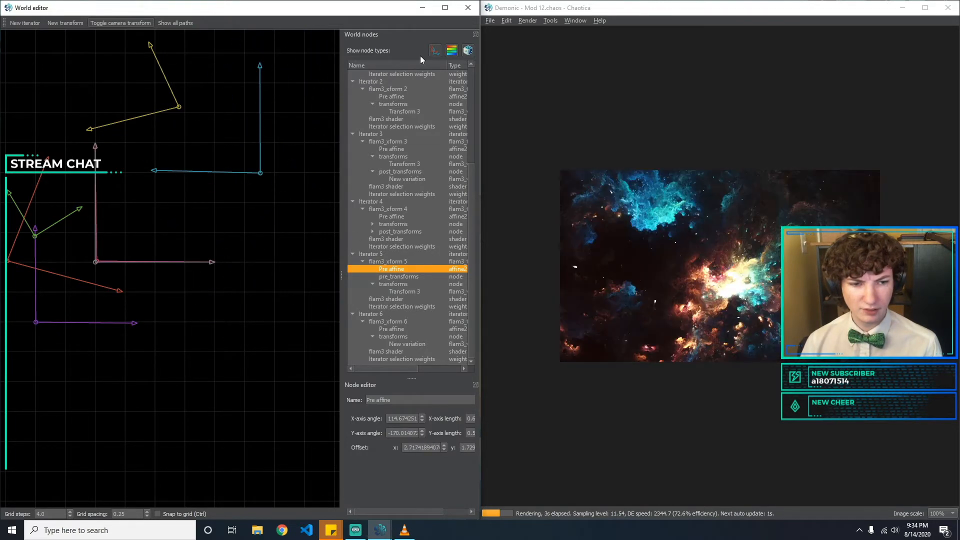
{"action": "left_click_drag", "start_coordinate": [424, 183], "coordinate": [262, 79]}
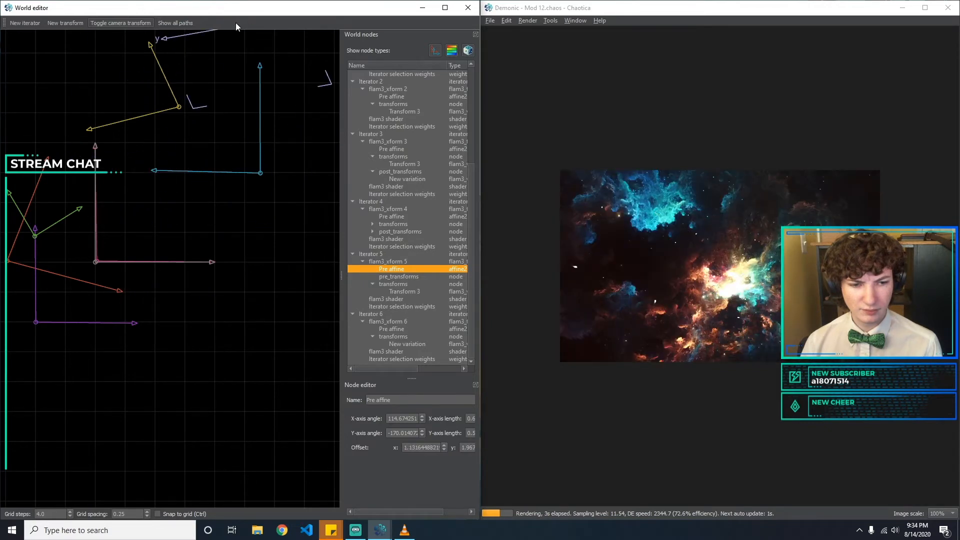
{"action": "left_click_drag", "start_coordinate": [262, 81], "coordinate": [219, 159]}
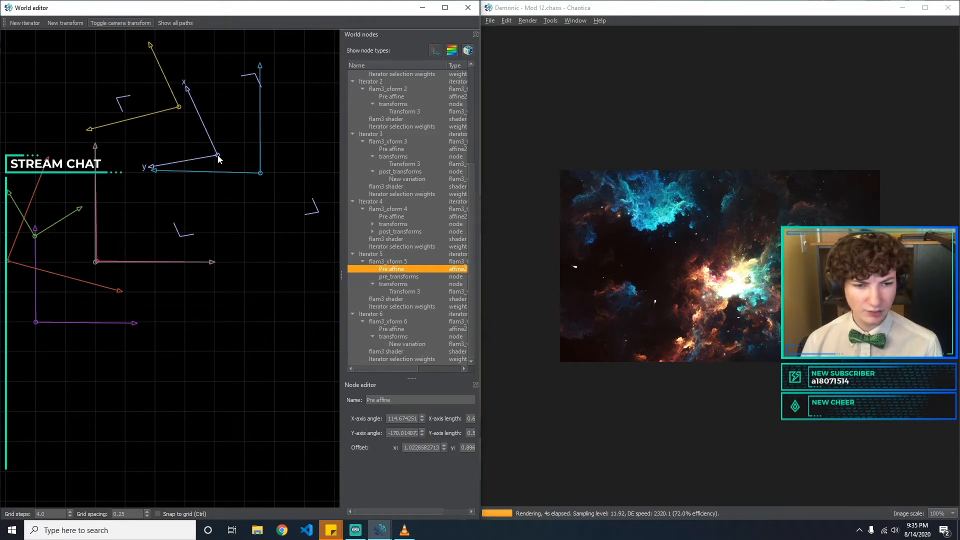
Set the base weight to 0.1 in Iterator 5's selection weights, after trying 0.5.
{"action": "left_click", "coordinate": [401, 307]}
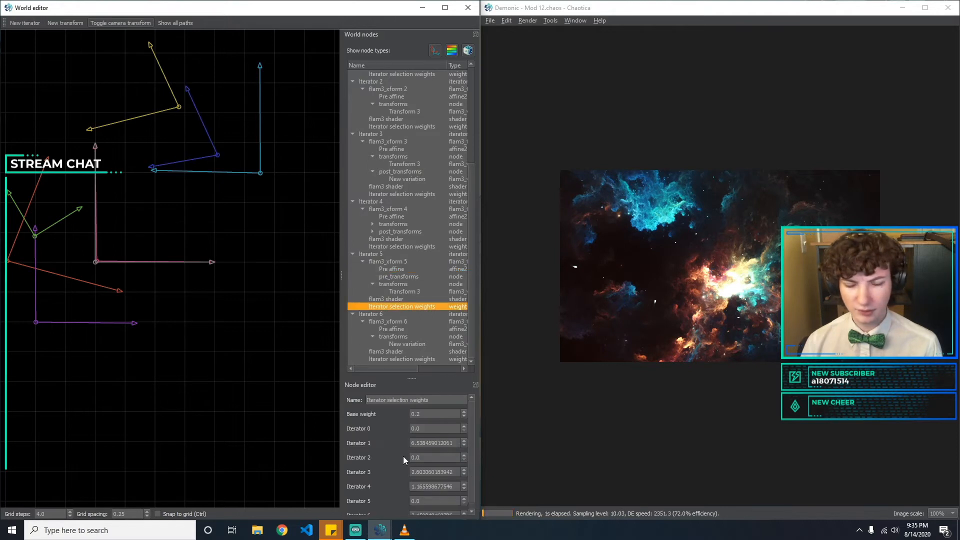
{"action": "left_click", "coordinate": [445, 416]}
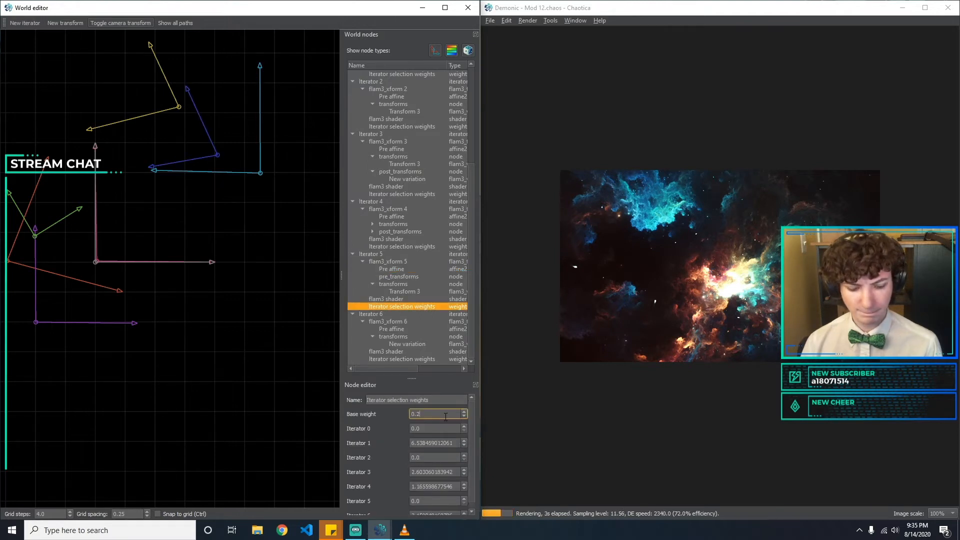
{"action": "key", "text": "BackSpace"}
{"action": "type", "text": "1"}
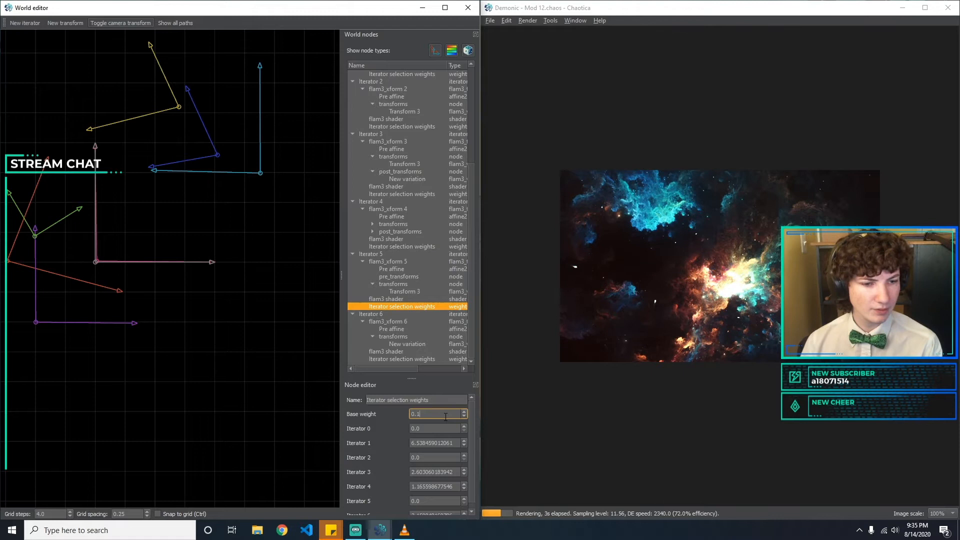
{"action": "key", "text": "BackSpace"}
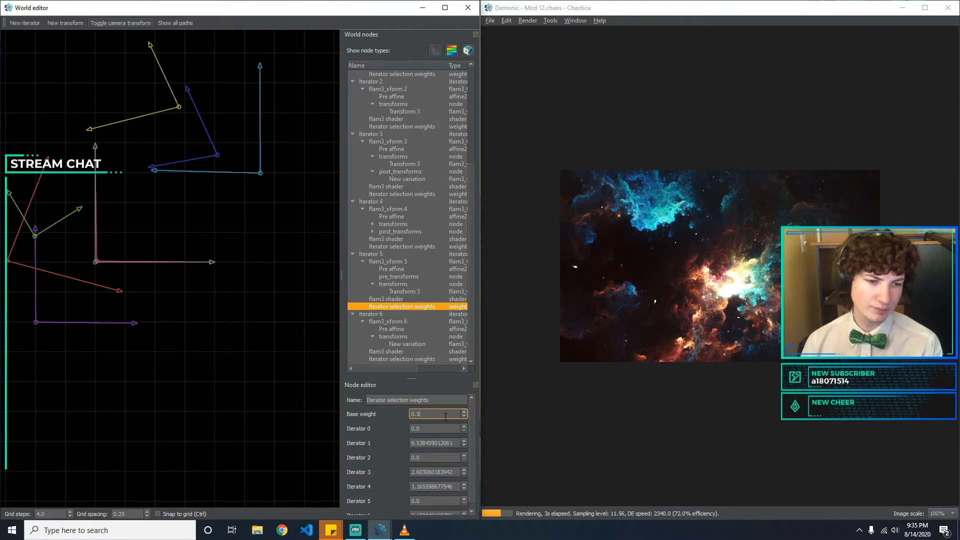
{"action": "type", "text": "1"}
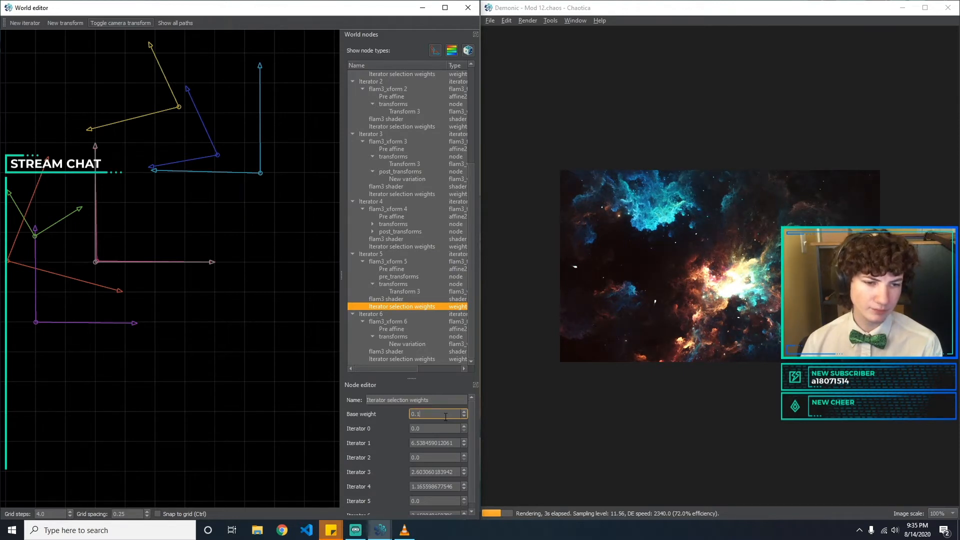
Set the Iterator 0 weight to 0, after trying 1, and the Iterator 1 weight to 1 in Iterator 5's selection weights.
{"action": "key", "text": "Tab"}
{"action": "type", "text": "1"}
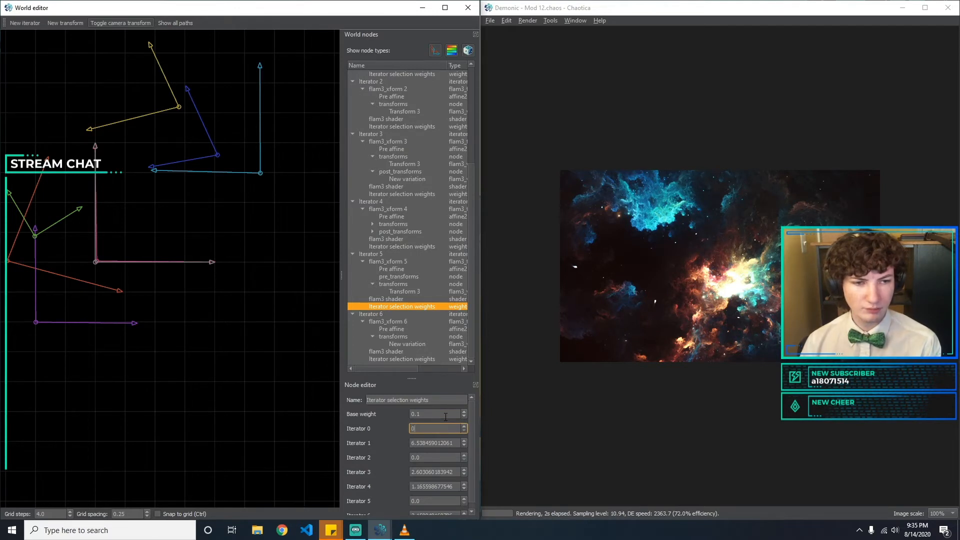
{"action": "key", "text": "Tab"}
{"action": "type", "text": "1"}
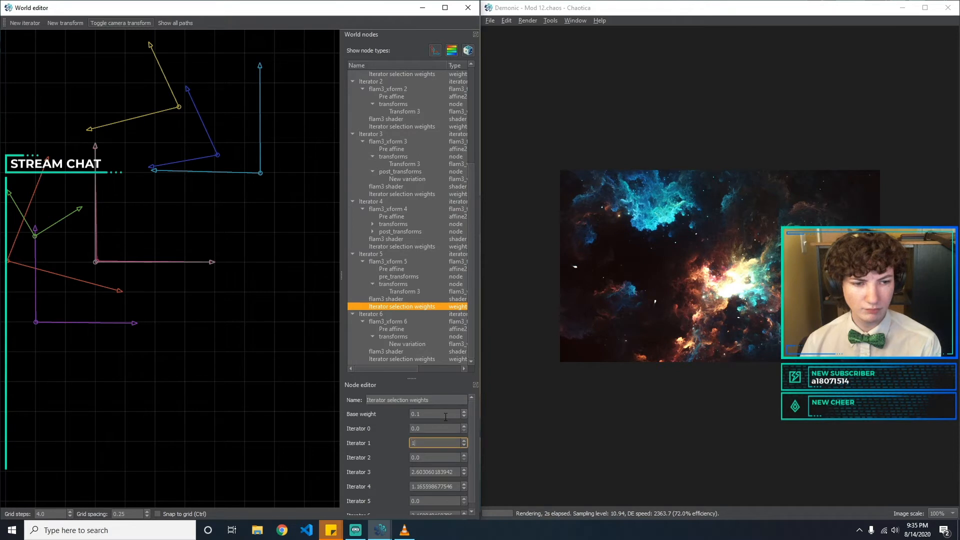
Set the Iterator 1 weight to 2 and the Iterator 2 weight to 0 in Iterator 5's selection weights.
{"action": "key", "text": "BackSpace"}
{"action": "key", "text": "Tab"}
{"action": "key", "text": "BackSpace"}
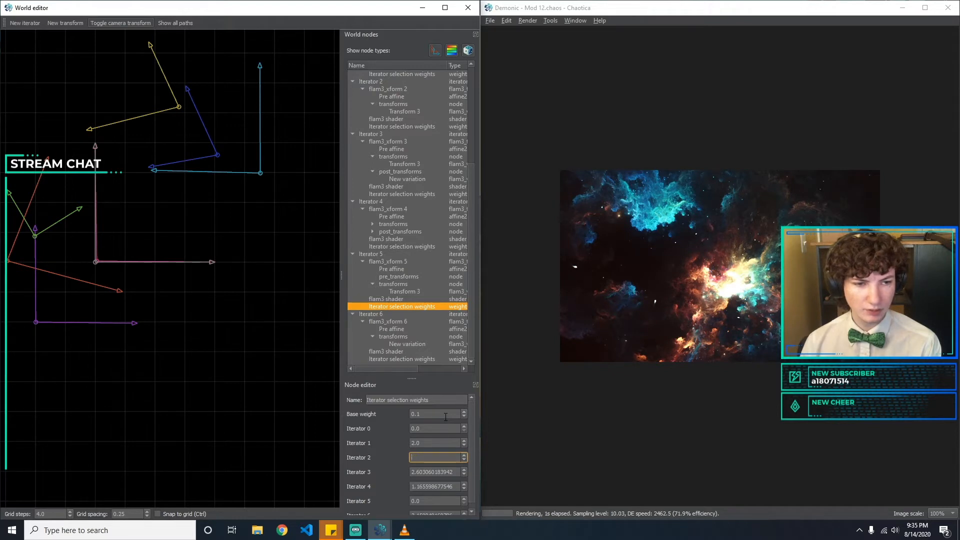
{"action": "key", "text": "Tab"}
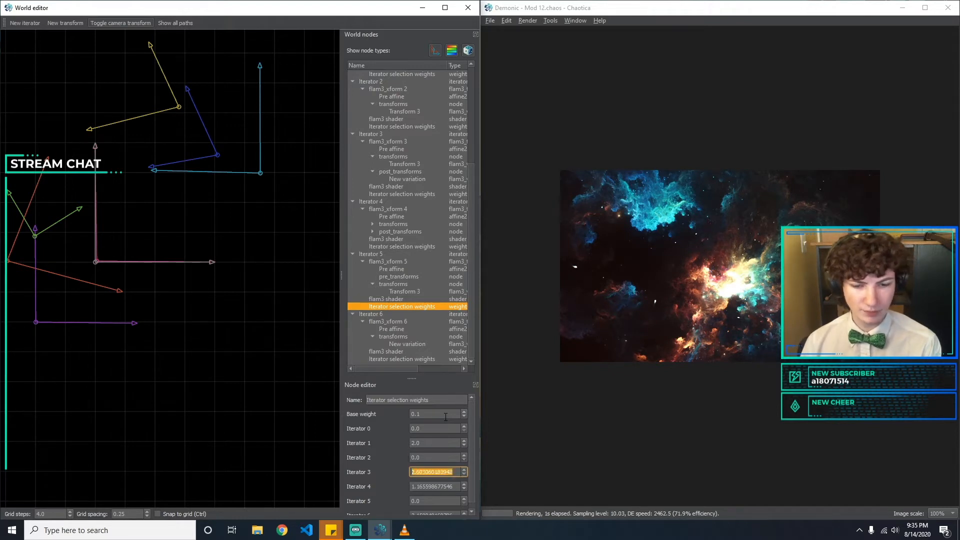
Set the Iterator 3 weight to 5 and the Iterator 4 weight to 1, and try 5 for Iterator 5, in Iterator 5's selection weights.
{"action": "type", "text": "2"}
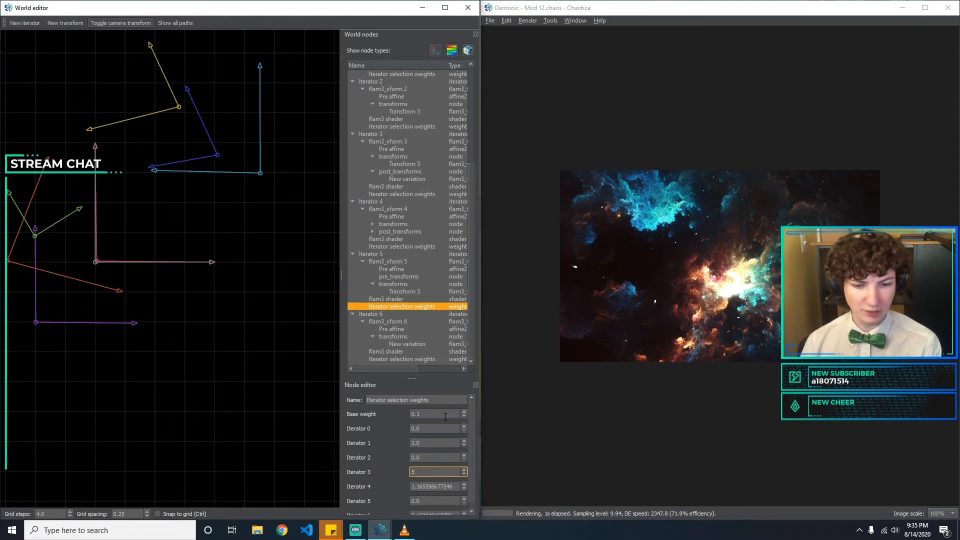
{"action": "type", "text": "0"}
{"action": "key", "text": "BackSpace"}
{"action": "key", "text": "Tab"}
{"action": "type", "text": "2"}
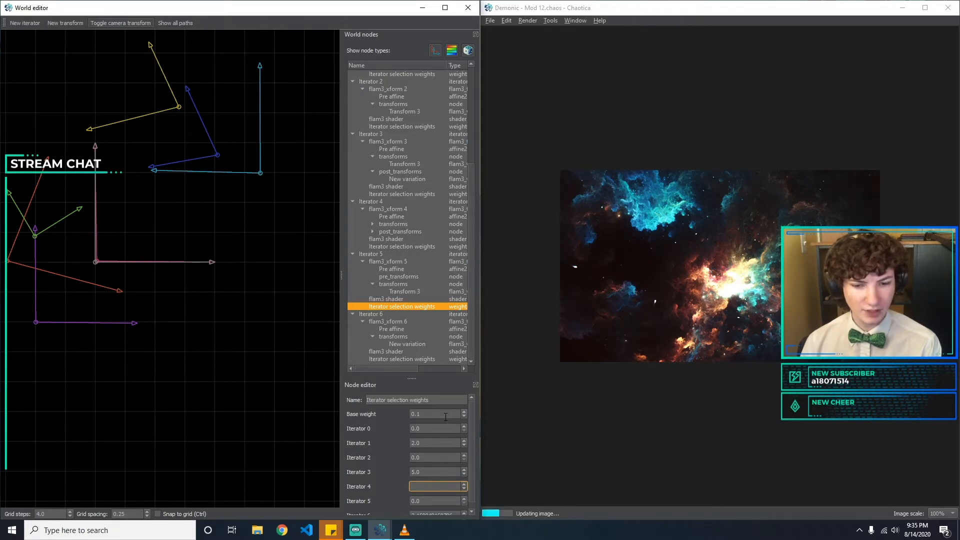
{"action": "key", "text": "Tab"}
{"action": "key", "text": "BackSpace"}
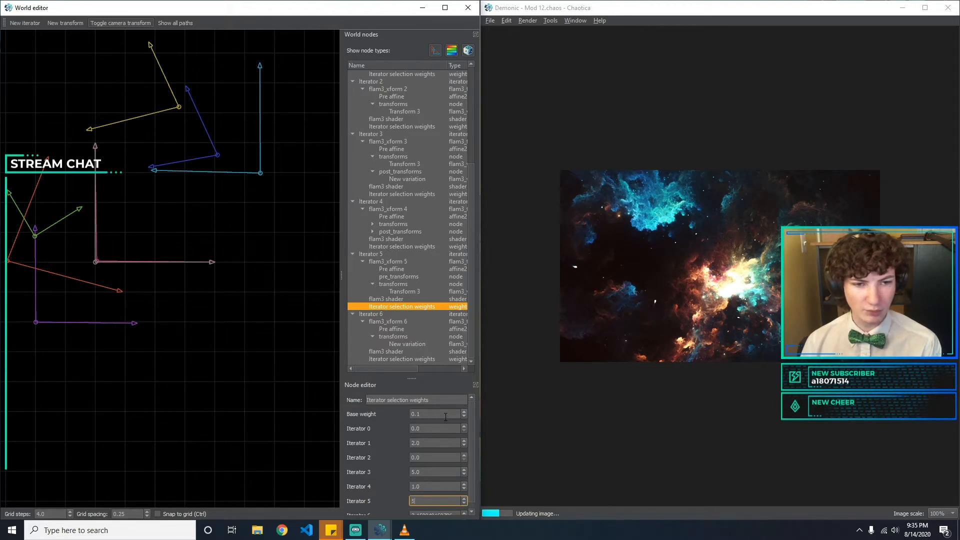
{"action": "type", "text": "1"}
Move Iterator 5's pre affine to an offset of about x -0.52, y 1.06, after trying about x 0.95, y 1.15.
{"action": "left_click", "coordinate": [216, 153]}
{"action": "left_click_drag", "start_coordinate": [216, 155], "coordinate": [209, 129]}
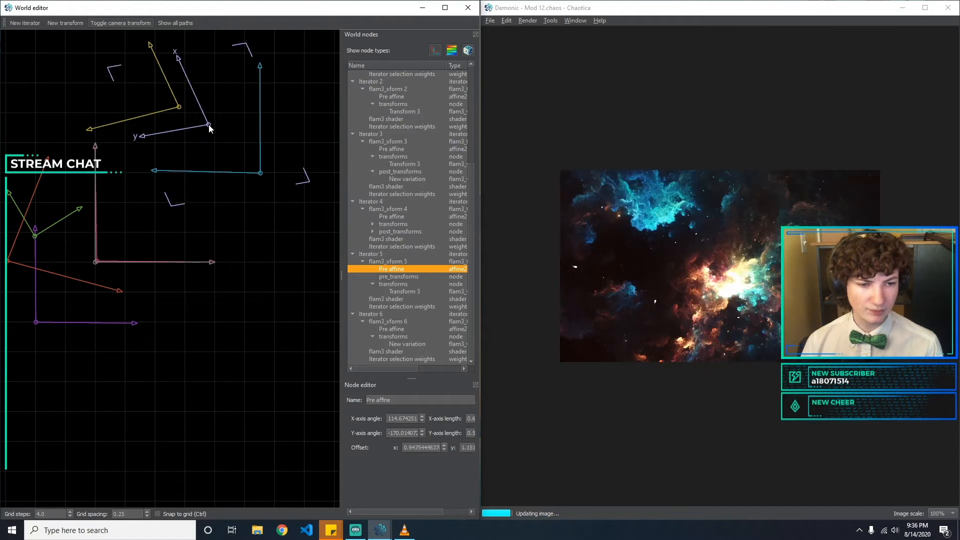
{"action": "left_click_drag", "start_coordinate": [210, 128], "coordinate": [33, 139]}
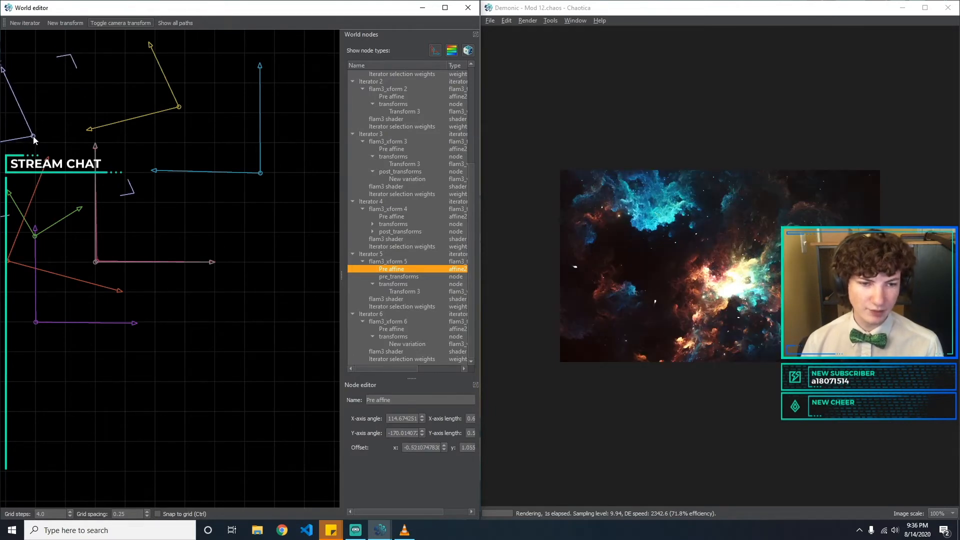
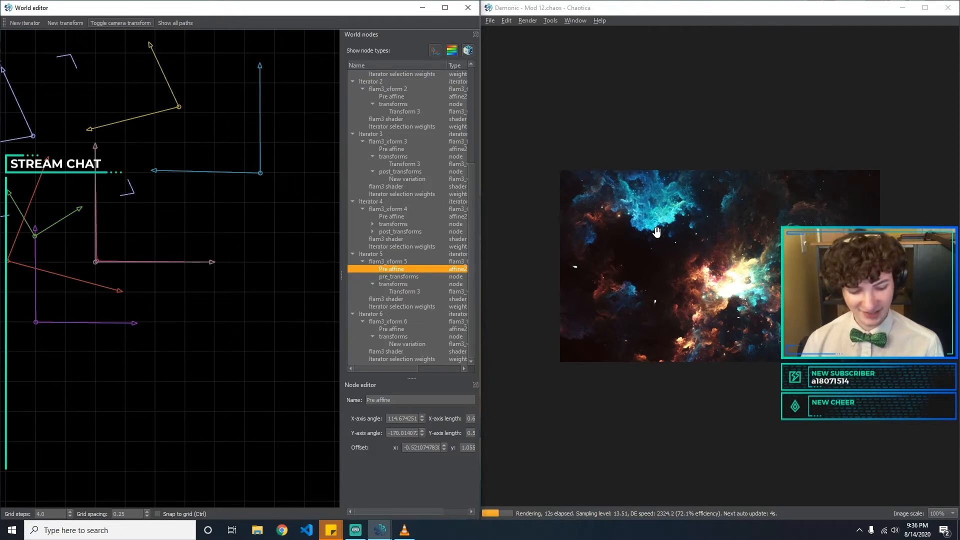
Try foci amounts of 0.5 and 0.2 in Iterator 5's Transform 3.
{"action": "left_click", "coordinate": [422, 291]}
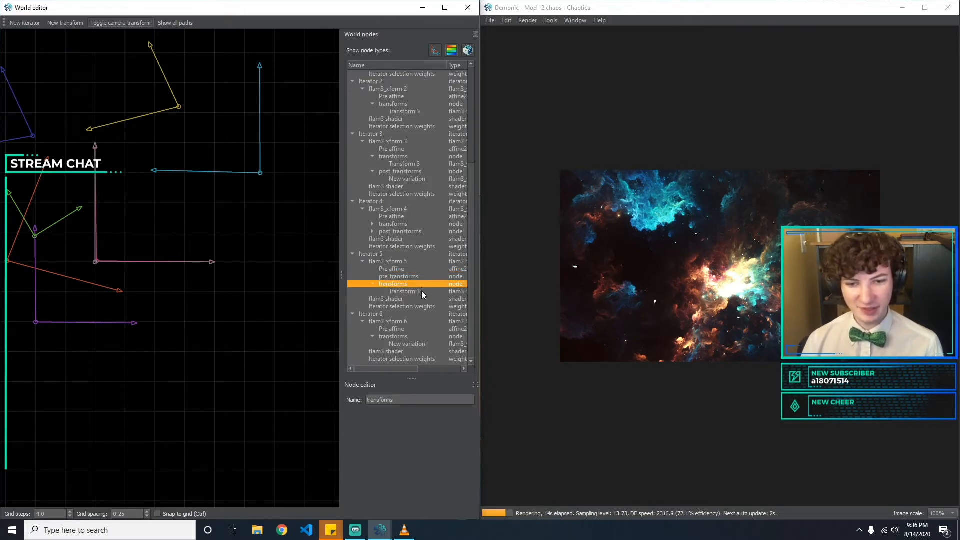
{"action": "left_click_drag", "start_coordinate": [472, 435], "coordinate": [470, 455]}
{"action": "left_click", "coordinate": [432, 510]}
{"action": "key", "text": "BackSpace"}
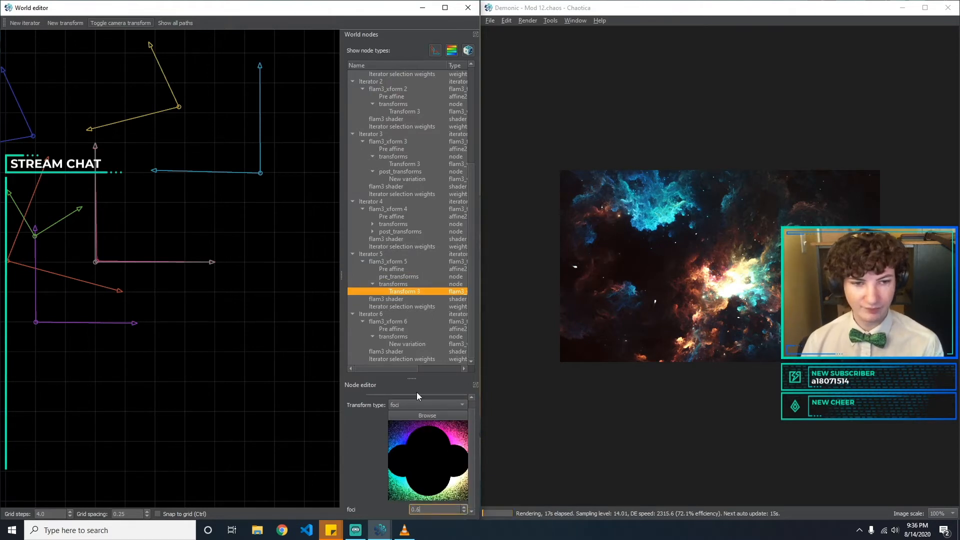
{"action": "type", "text": "4"}
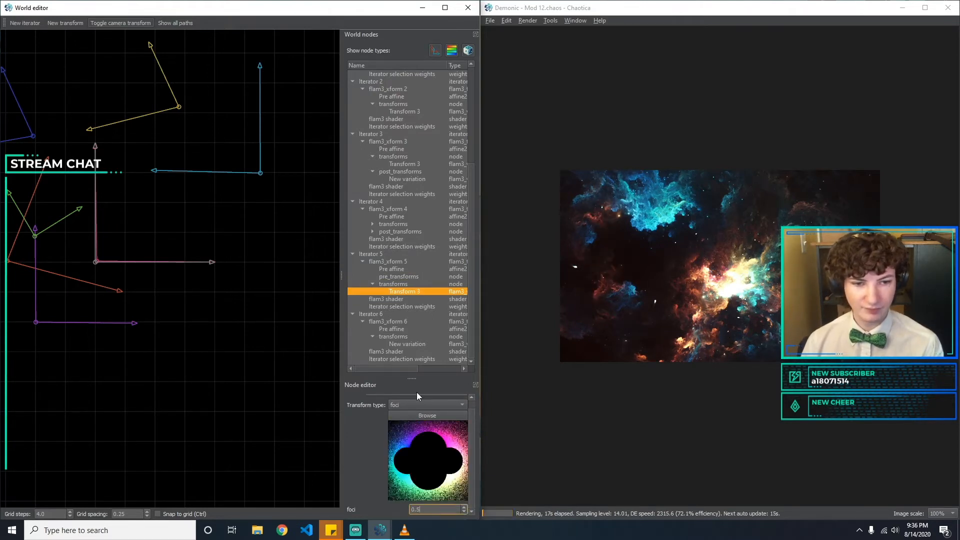
{"action": "key", "text": "BackSpace"}
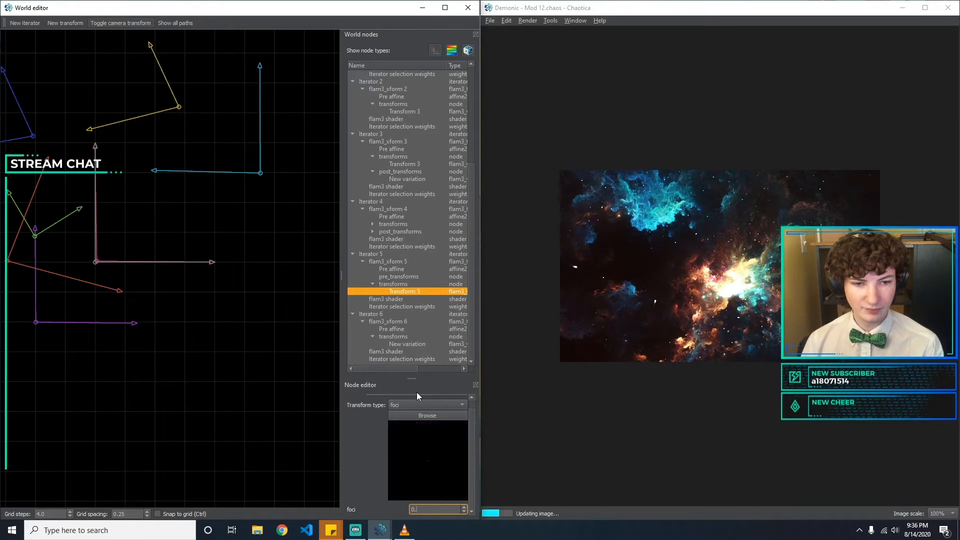
{"action": "type", "text": "5"}
{"action": "key", "text": "BackSpace"}
{"action": "type", "text": "2"}
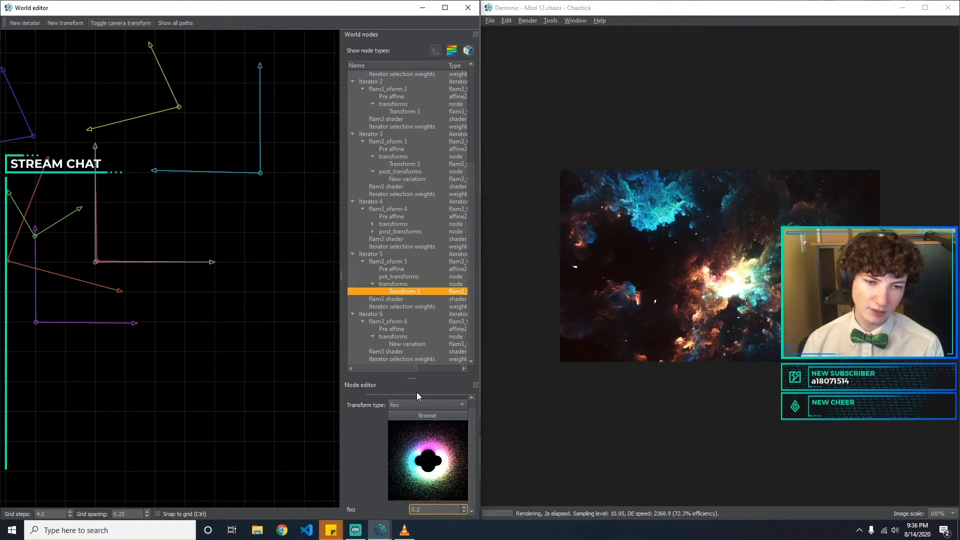
Set the foci amount of Iterator 5's Transform 3 to 0.5, after comparing it repeatedly with 0.2.
{"action": "key", "text": "BackSpace"}
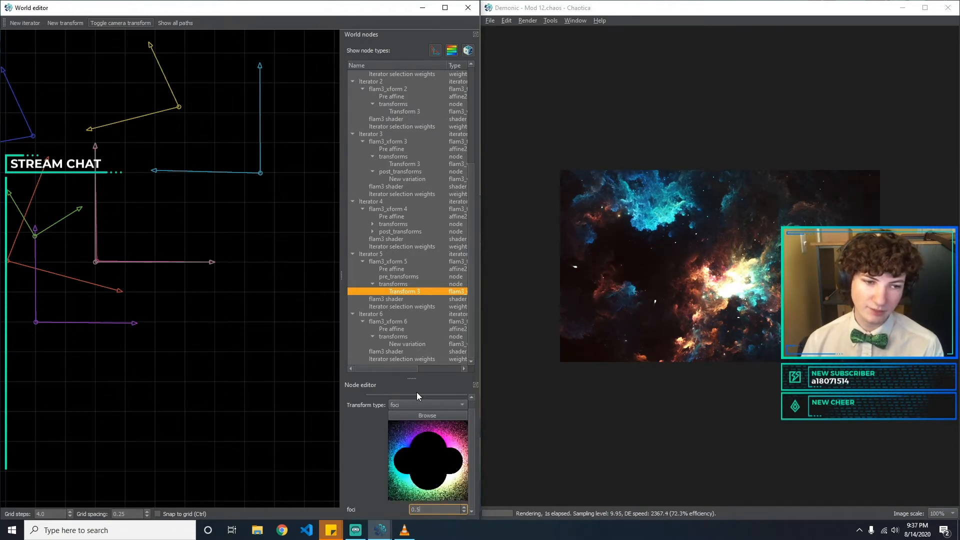
{"action": "type", "text": "2"}
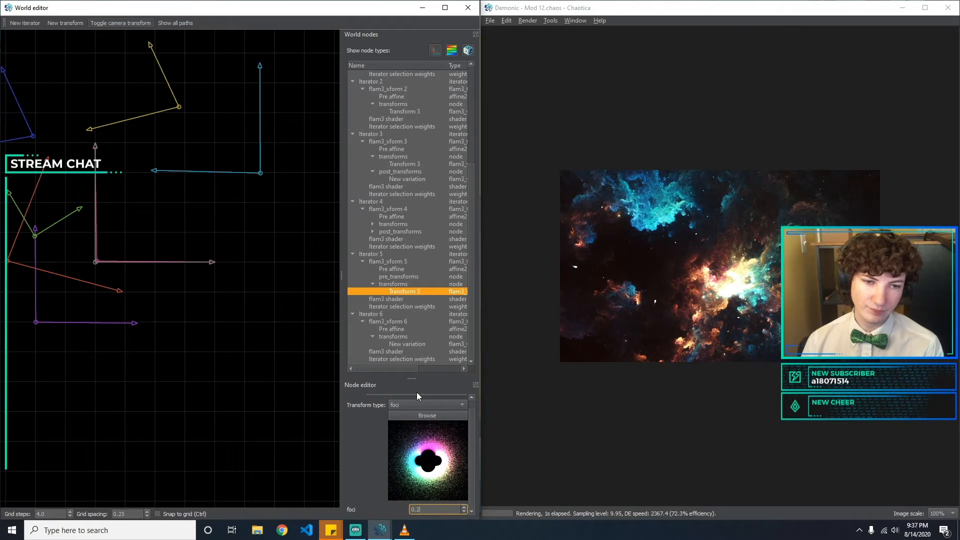
{"action": "key", "text": "BackSpace"}
{"action": "type", "text": "5"}
{"action": "key", "text": "BackSpace"}
{"action": "type", "text": "2"}
{"action": "key", "text": "BackSpace"}
{"action": "type", "text": "5"}
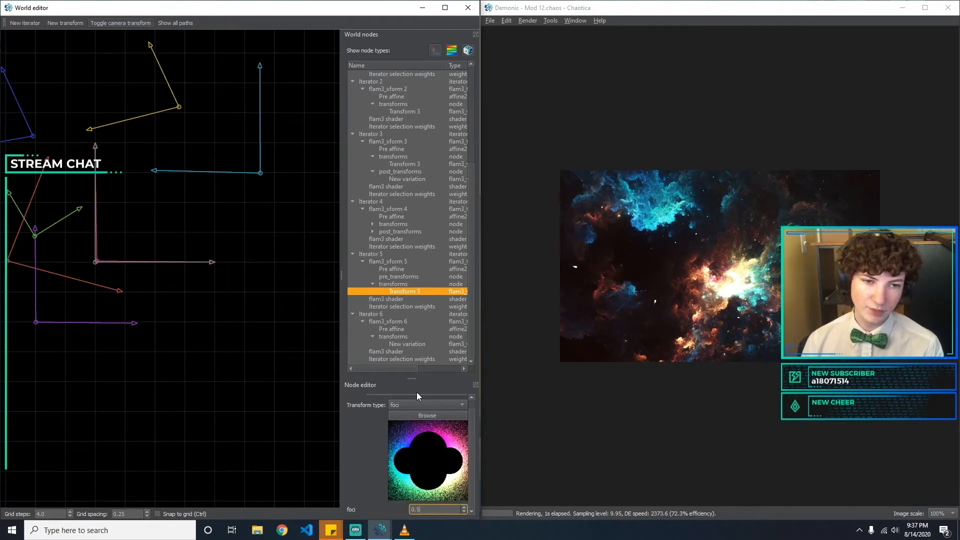
{"action": "key", "text": "BackSpace"}
{"action": "type", "text": "2"}
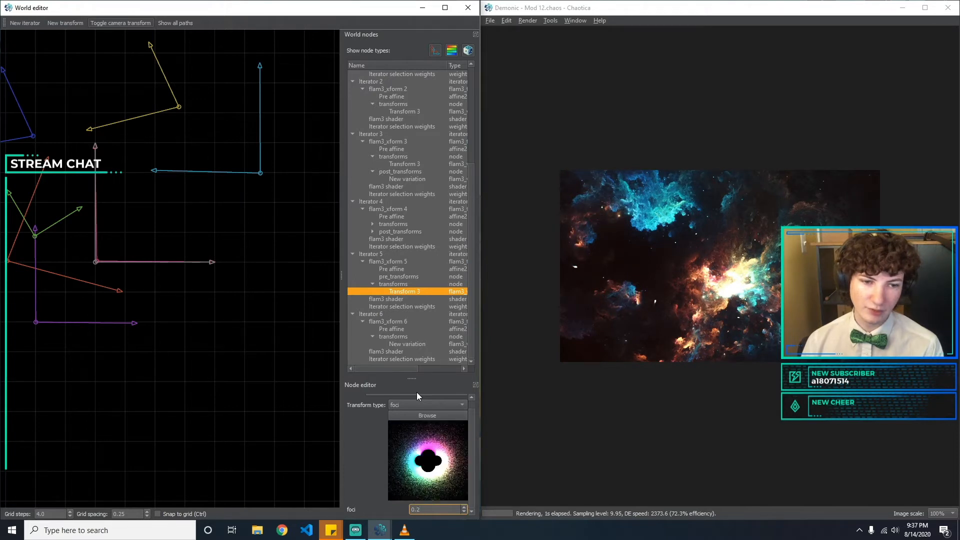
{"action": "key", "text": "BackSpace"}
{"action": "type", "text": "5"}
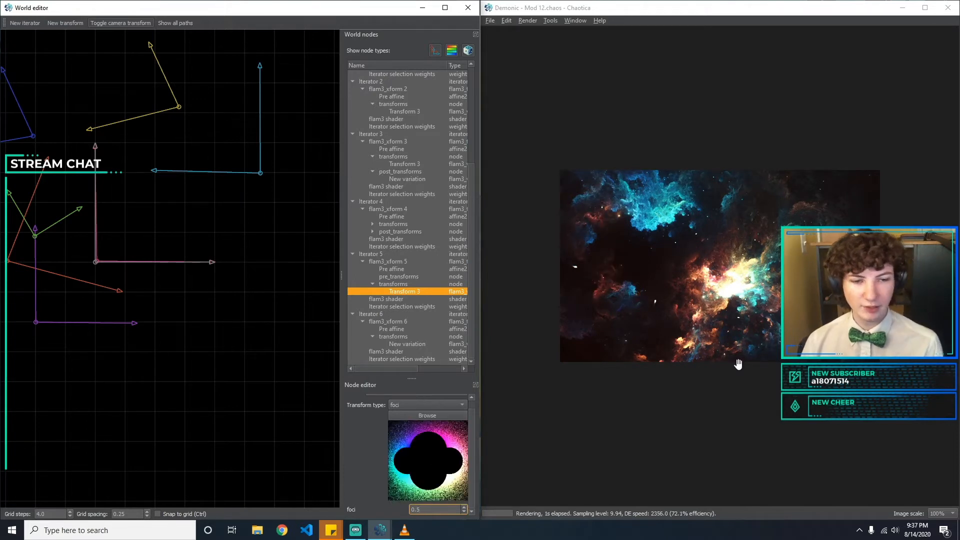
Save the fractal as a new file named Demonic - Mod 13.chaos in the Current folder.
{"action": "left_click", "coordinate": [490, 21]}
{"action": "left_click", "coordinate": [501, 93]}
{"action": "left_click", "coordinate": [608, 224]}
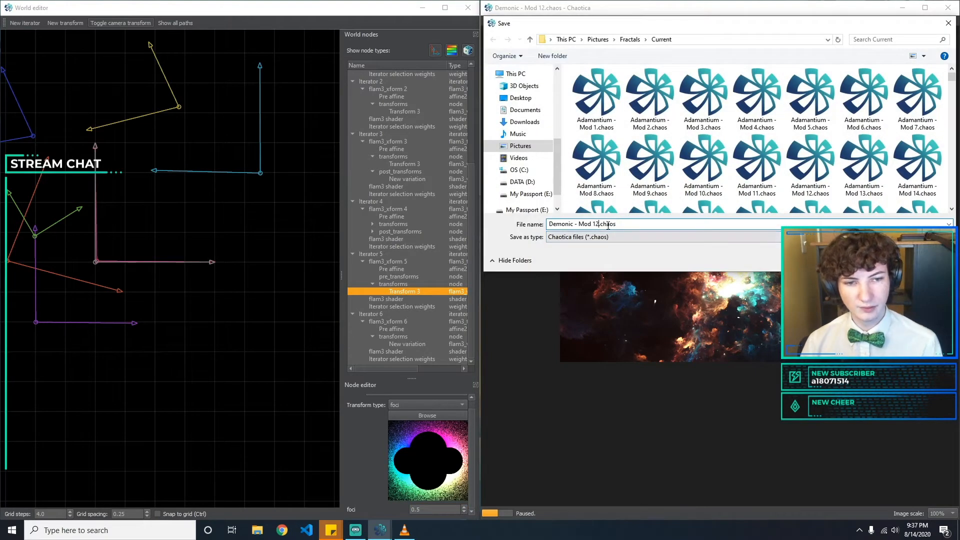
{"action": "key", "text": "BackSpace"}
{"action": "type", "text": "3"}
{"action": "key", "text": "Return"}
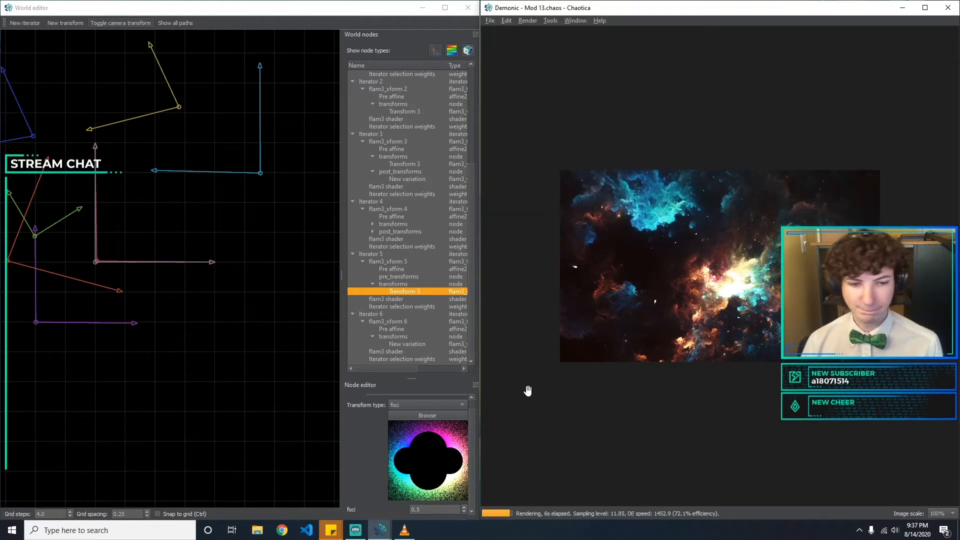
Set the base weight to 0.05 in Iterator 6's selection weights.
{"action": "left_click", "coordinate": [407, 344]}
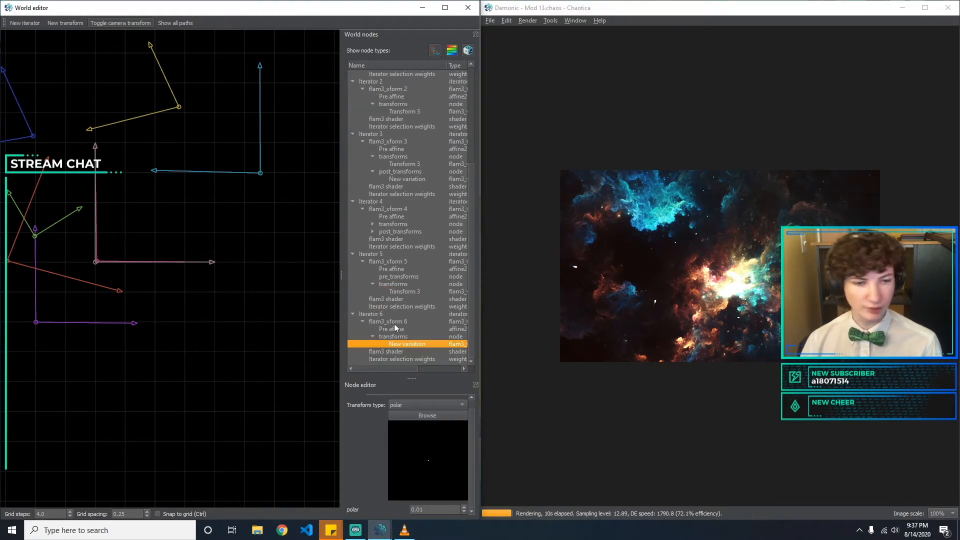
{"action": "left_click", "coordinate": [420, 359]}
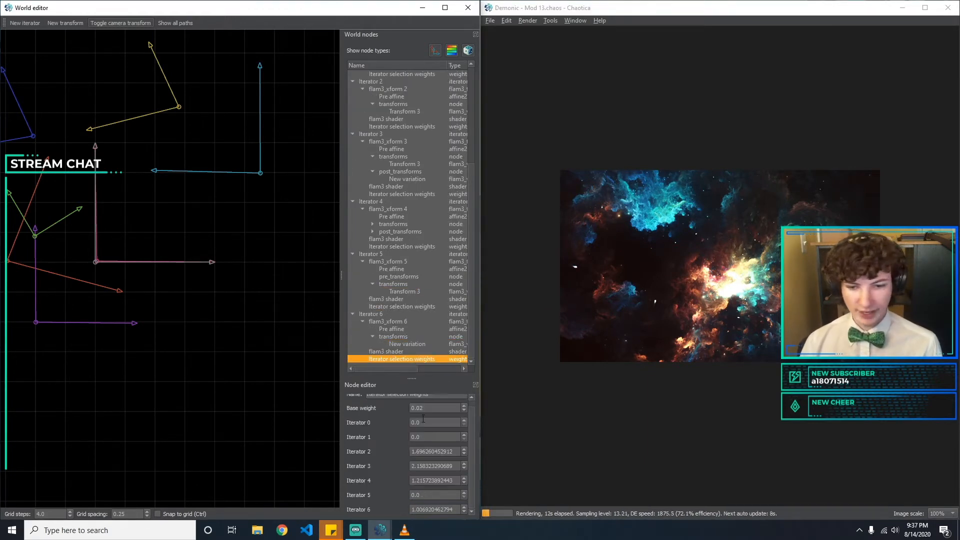
{"action": "left_click", "coordinate": [439, 406]}
{"action": "key", "text": "BackSpace"}
{"action": "type", "text": "5"}
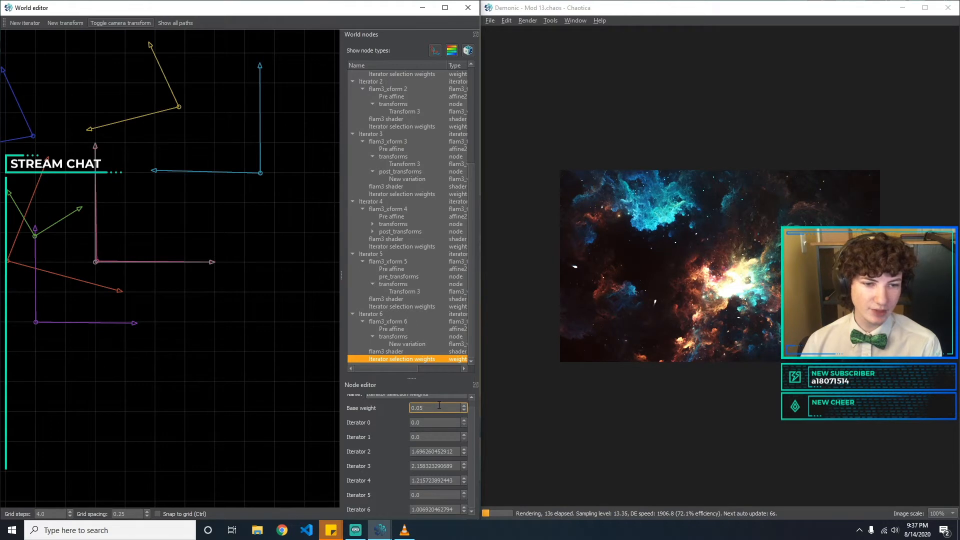
Add a new variation to Iterator 6's transforms and change its transform type to crackle.
{"action": "left_click", "coordinate": [407, 344]}
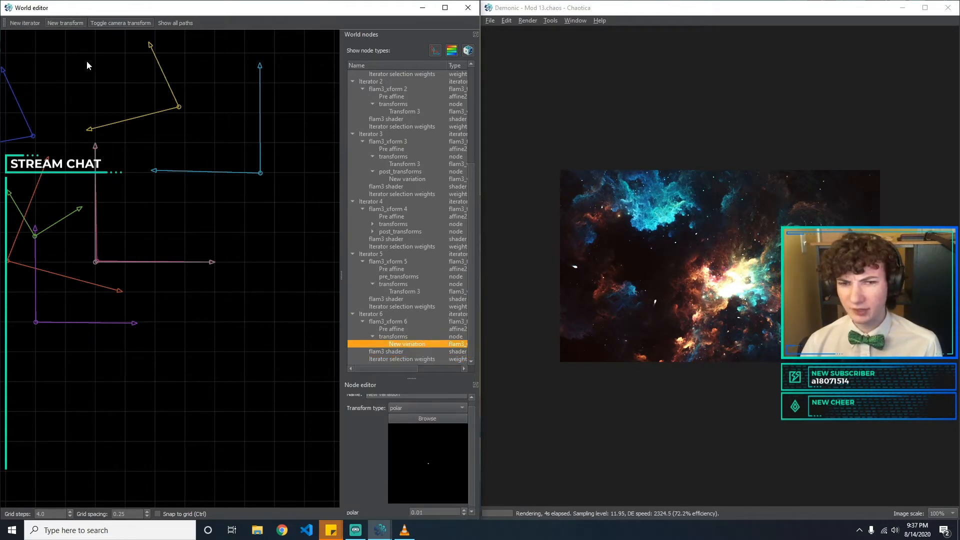
{"action": "left_click", "coordinate": [432, 408]}
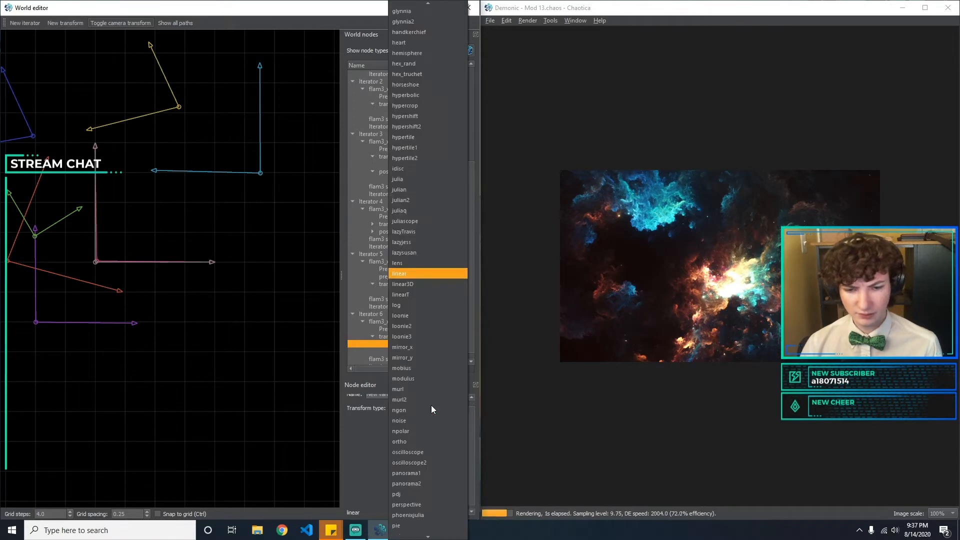
{"action": "type", "text": "cu"}
{"action": "key", "text": "Escape"}
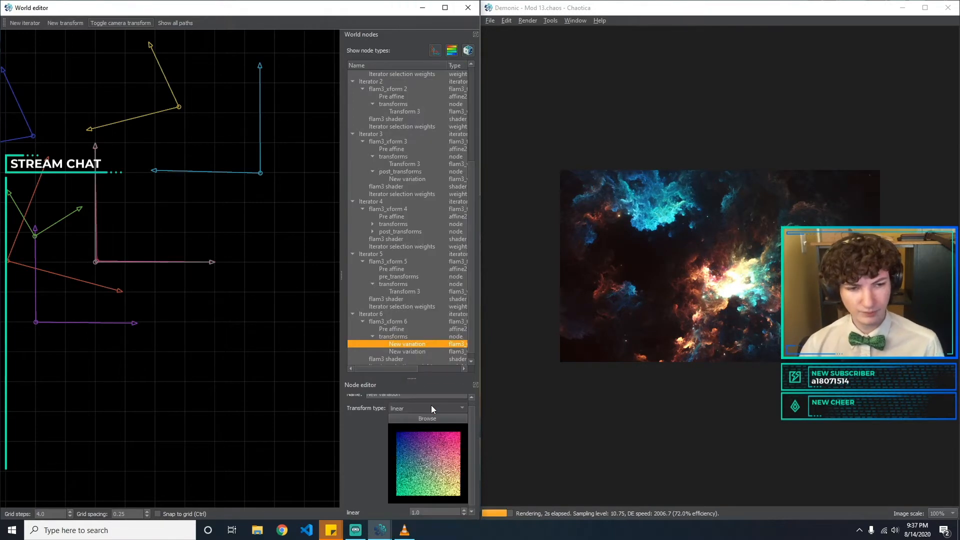
Set Iterator 6's crackle variation to cell size 0.1, distort 10 and scale 0.
{"action": "scroll", "coordinate": [470, 436], "scroll_direction": "down", "scroll_amount": 3}
{"action": "left_click_drag", "start_coordinate": [438, 436], "coordinate": [267, 438]}
{"action": "key", "text": "Tab"}
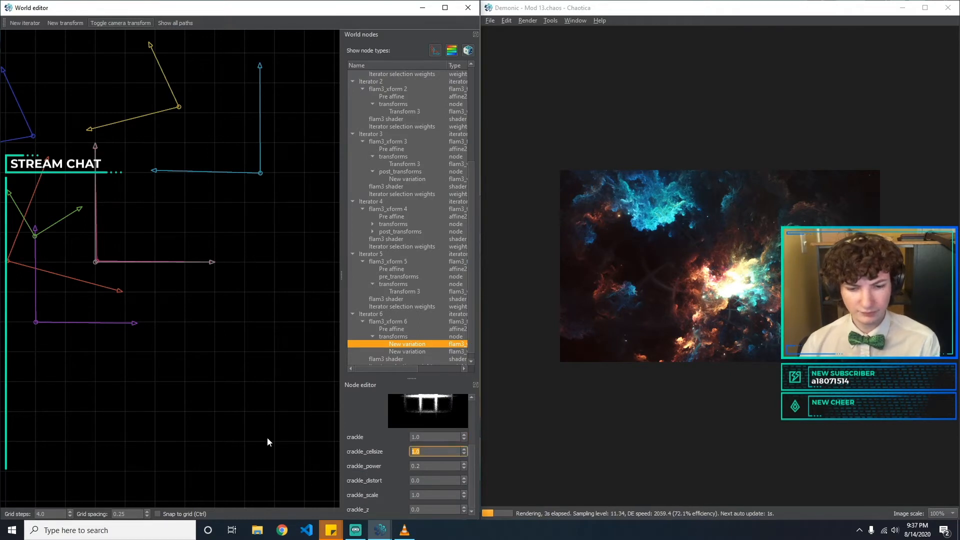
{"action": "type", "text": "0.1"}
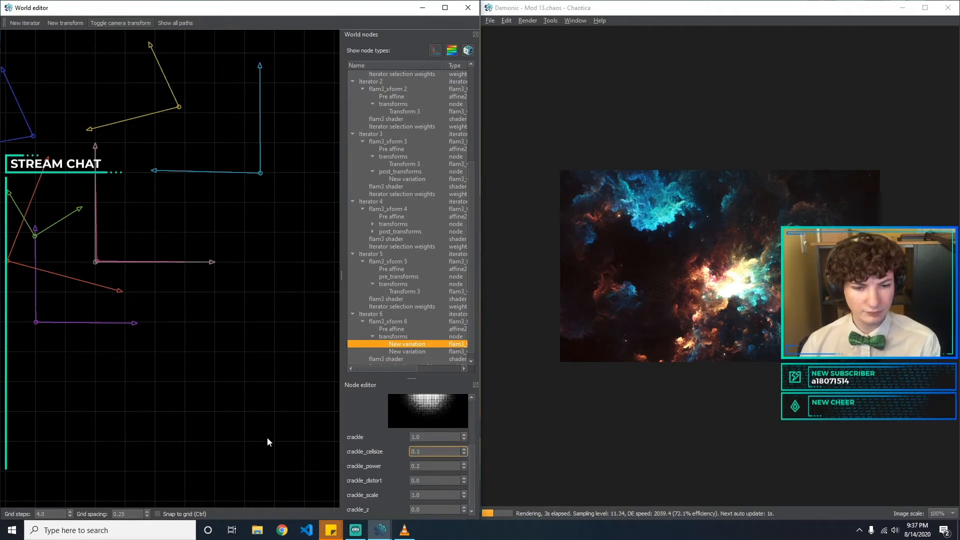
{"action": "key", "text": "Tab"}
{"action": "key", "text": "Tab"}
{"action": "key", "text": "BackSpace"}
{"action": "type", "text": "10"}
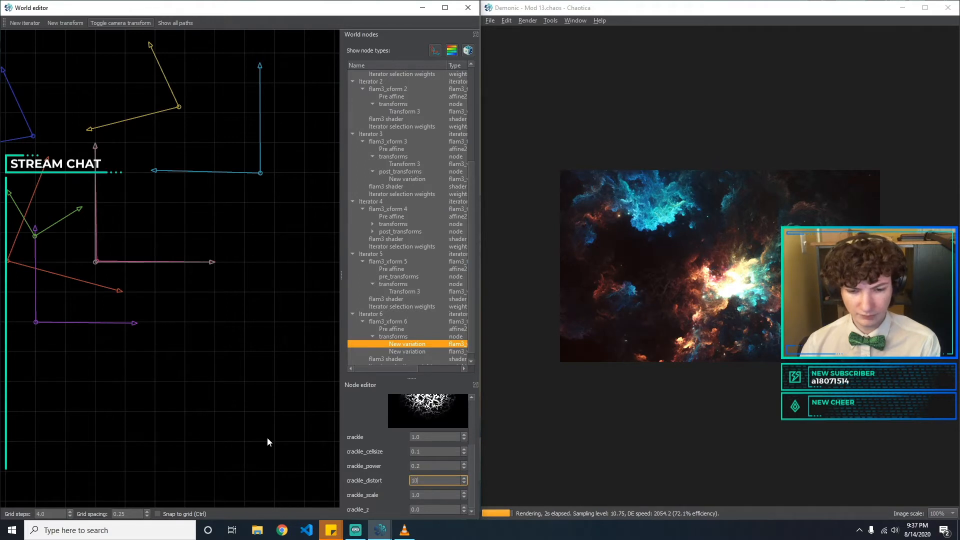
{"action": "key", "text": "Tab"}
{"action": "type", "text": "0"}
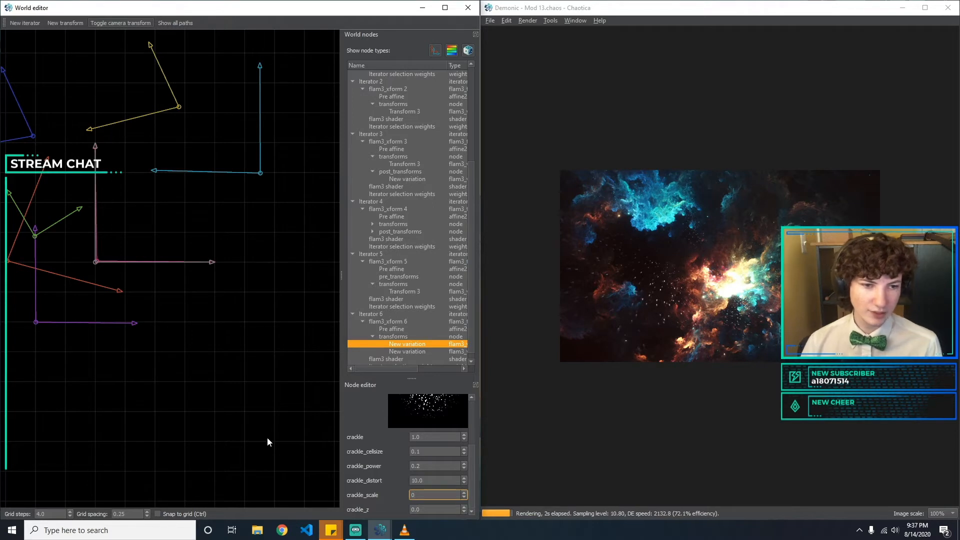
{"action": "left_click", "coordinate": [470, 451]}
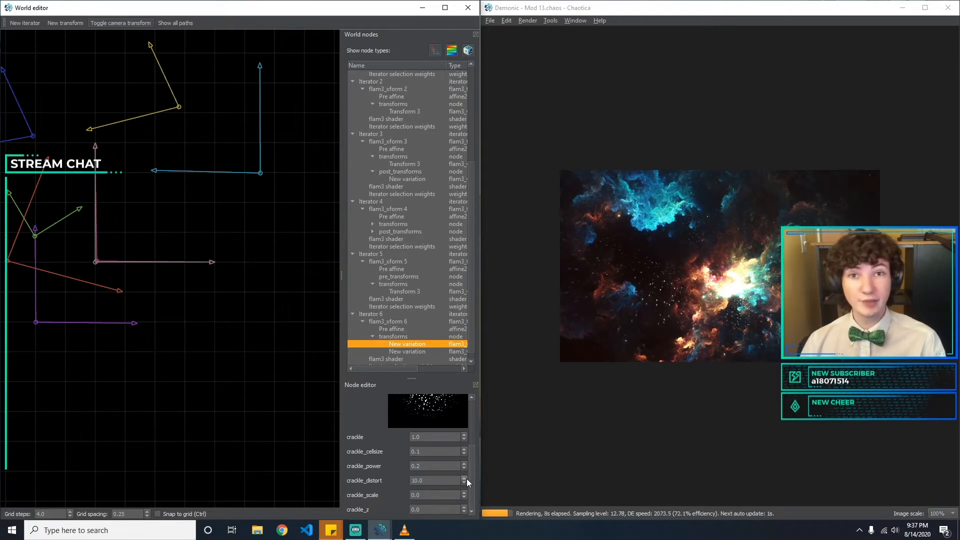
Raise the crackle distort to 15 in Iterator 6's crackle variation.
{"action": "left_click", "coordinate": [419, 346]}
{"action": "left_click", "coordinate": [420, 353]}
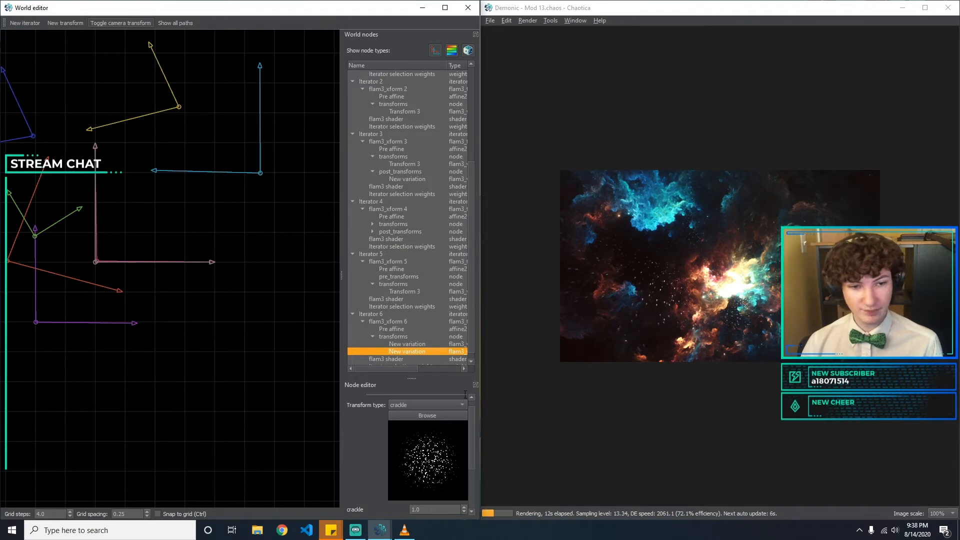
{"action": "left_click_drag", "start_coordinate": [472, 428], "coordinate": [472, 485]}
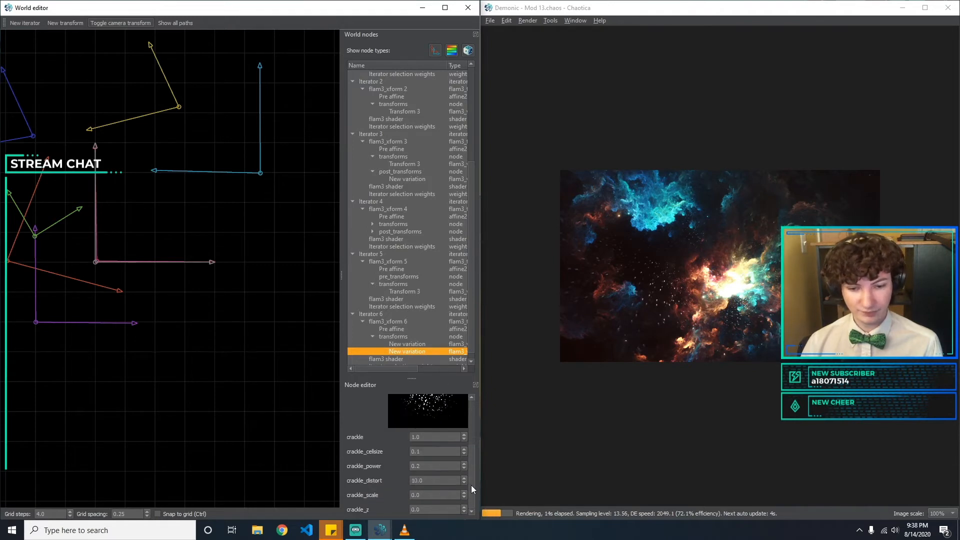
{"action": "left_click", "coordinate": [430, 495]}
{"action": "left_click", "coordinate": [418, 480]}
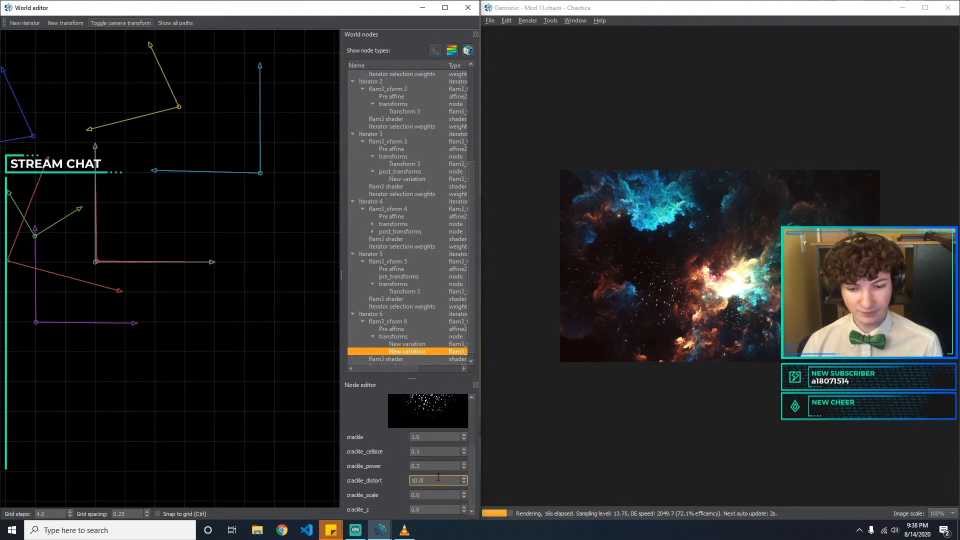
{"action": "key", "text": "BackSpace"}
{"action": "type", "text": "5"}
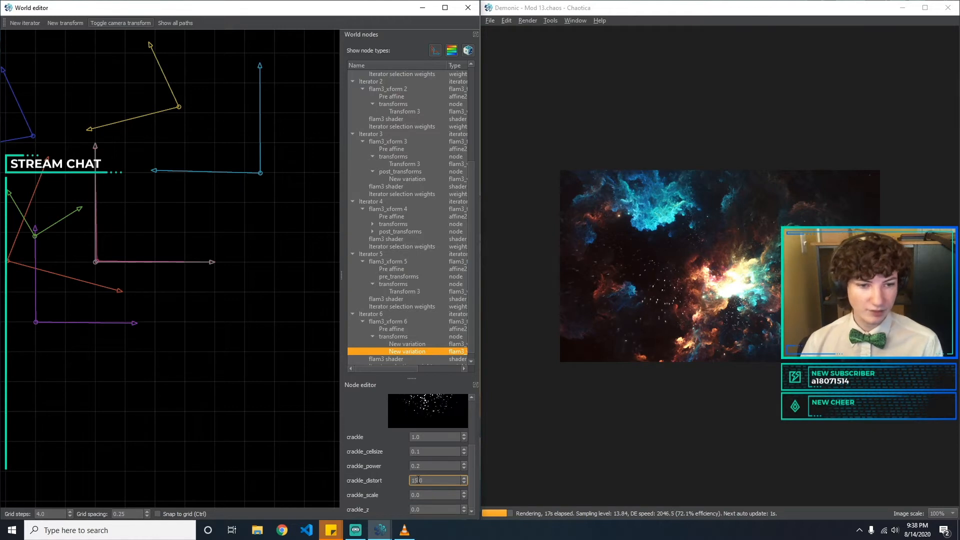
Test crackle distort values of 17 and 100 in Iterator 6's crackle variation and settle on 10.
{"action": "key", "text": "BackSpace"}
{"action": "type", "text": "7"}
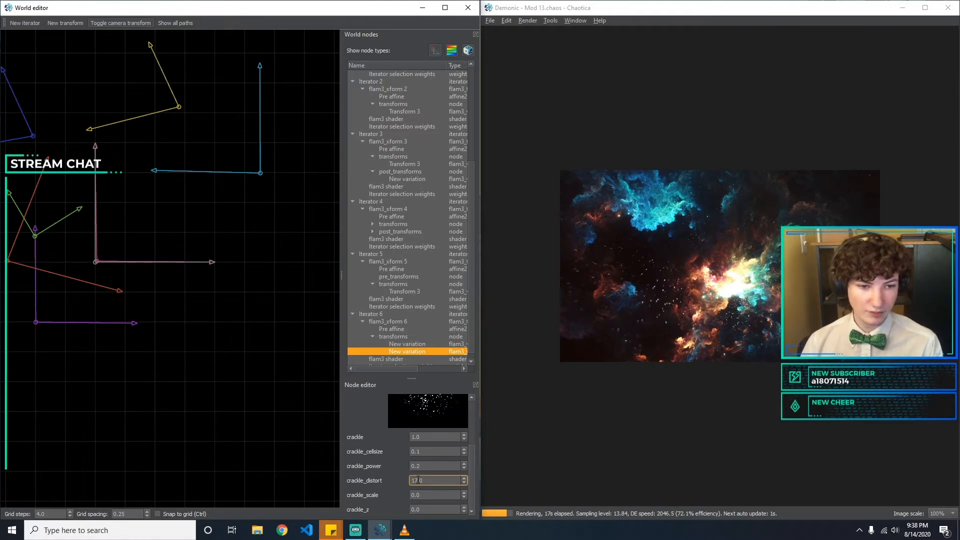
{"action": "key", "text": "BackSpace"}
{"action": "type", "text": "00"}
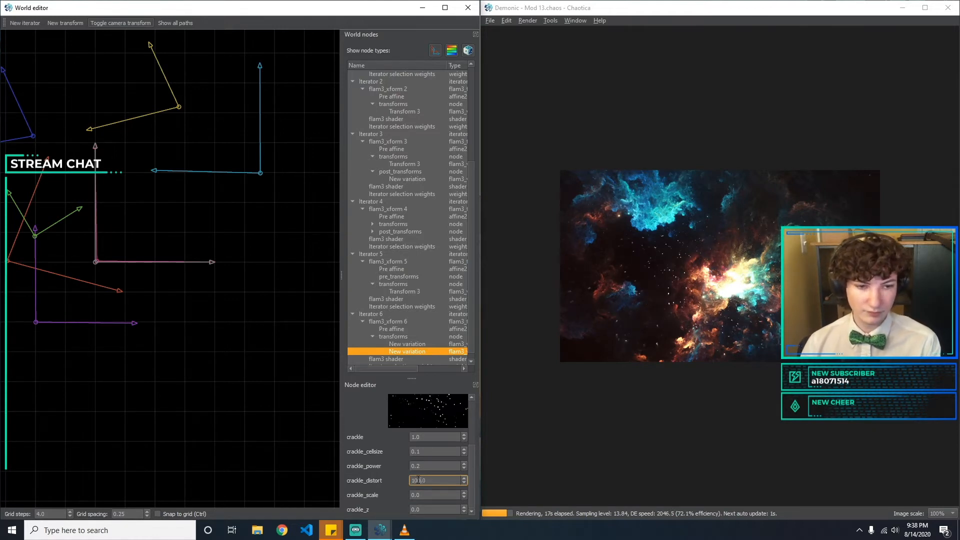
{"action": "key", "text": "BackSpace"}
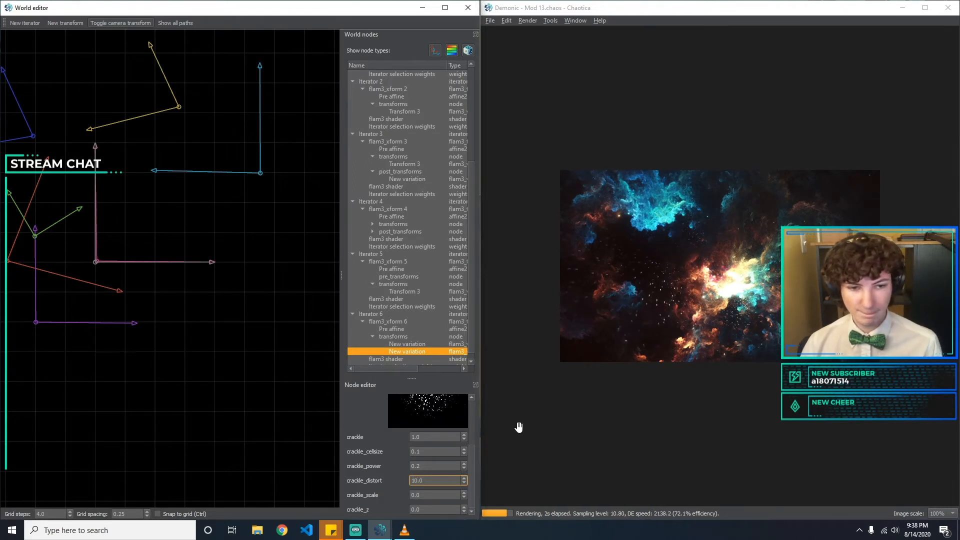
Try a cell size of 0.2 for Iterator 6's crackle variation and return it to 0.1.
{"action": "left_click", "coordinate": [423, 453]}
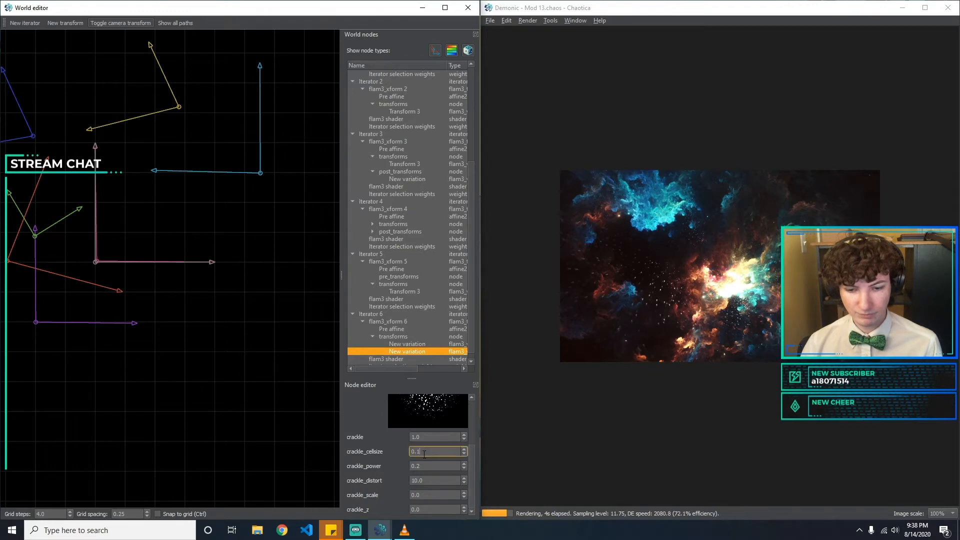
{"action": "key", "text": "BackSpace"}
{"action": "type", "text": "2"}
{"action": "key", "text": "BackSpace"}
{"action": "type", "text": "1"}
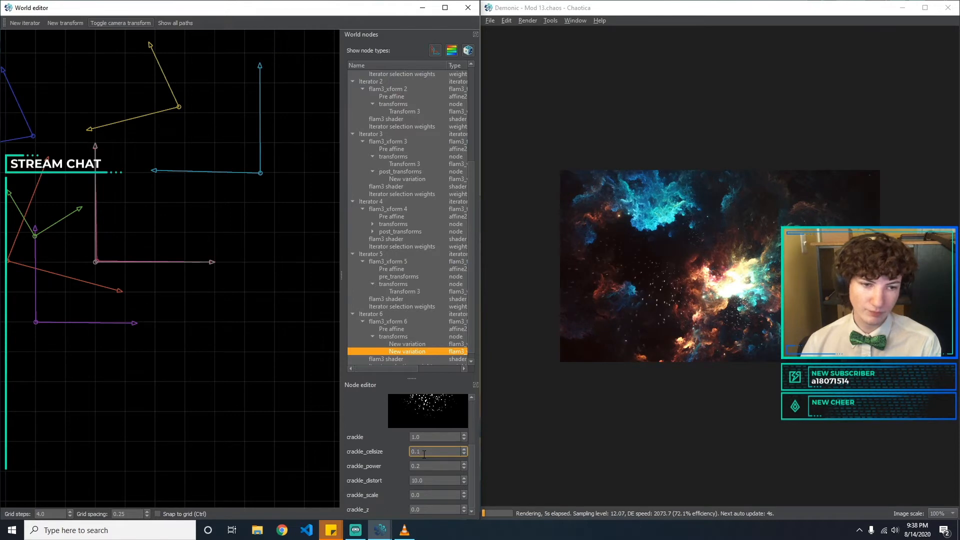
Set the crackle power to 0 in Iterator 6's crackle variation after testing 0.3.
{"action": "left_click", "coordinate": [428, 466]}
{"action": "key", "text": "BackSpace"}
{"action": "type", "text": "3"}
{"action": "key", "text": "BackSpace"}
{"action": "key", "text": "BackSpace"}
{"action": "key", "text": "BackSpace"}
{"action": "type", "text": "0"}
Try a crackle scale of 0.1, reset it to 0, and re-enter the crackle amount as 1.0.
{"action": "key", "text": "Tab"}
{"action": "key", "text": "Tab"}
{"action": "type", "text": "0.1"}
{"action": "key", "text": "BackSpace"}
{"action": "key", "text": "BackSpace"}
{"action": "key", "text": "BackSpace"}
{"action": "key", "text": "Tab"}
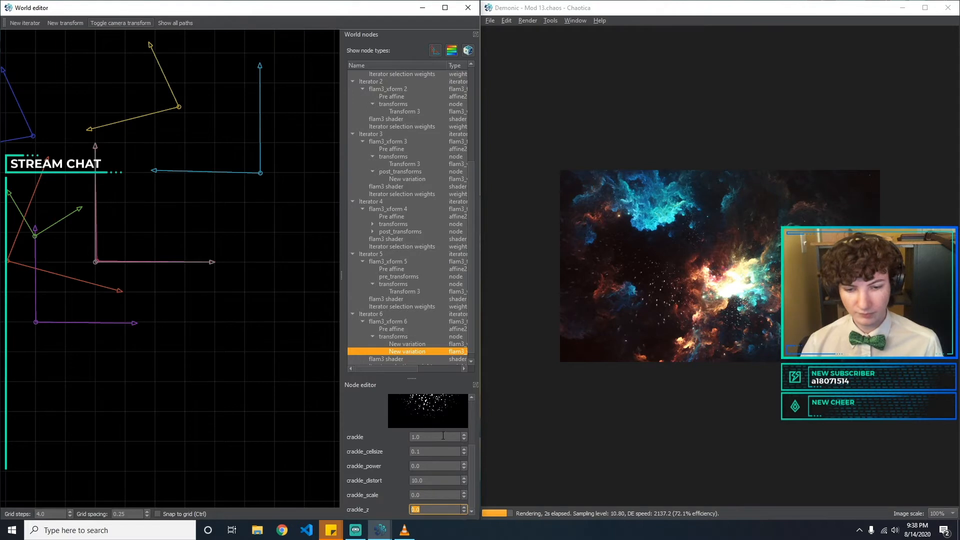
{"action": "left_click", "coordinate": [443, 436]}
{"action": "key", "text": "BackSpace"}
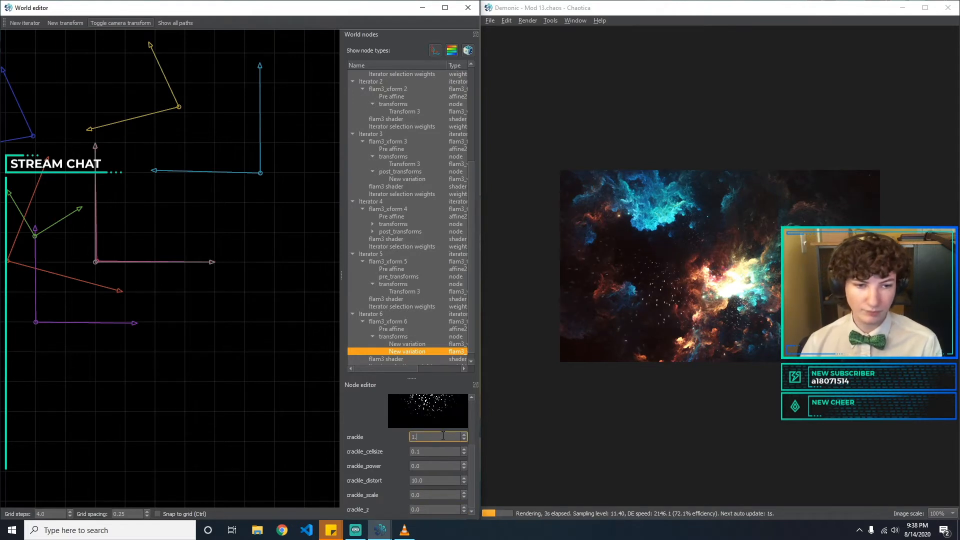
{"action": "type", "text": "0"}
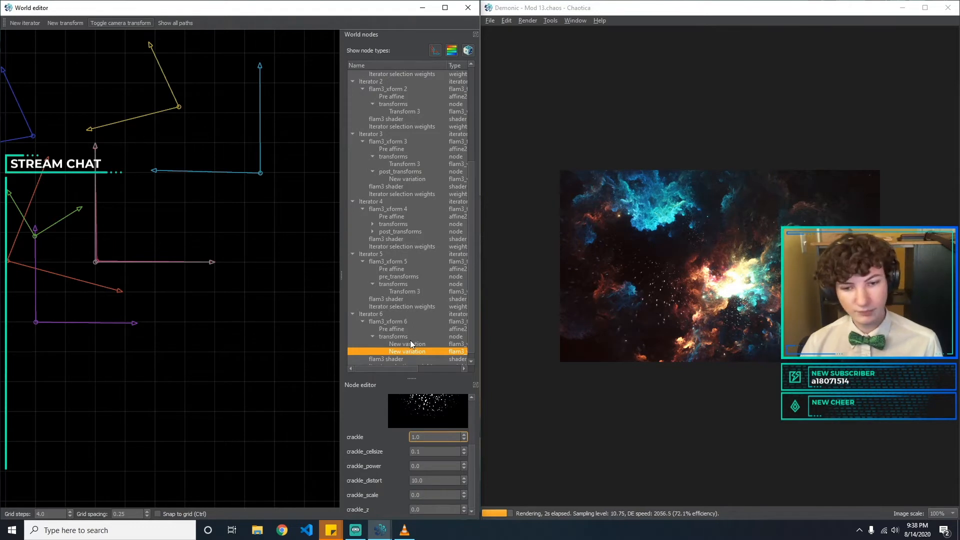
Try an amount of 0.03 for Iterator 6's polar variation and restore it to 0.01.
{"action": "left_click", "coordinate": [409, 344]}
{"action": "left_click", "coordinate": [429, 510]}
{"action": "key", "text": "BackSpace"}
{"action": "type", "text": "3"}
{"action": "key", "text": "BackSpace"}
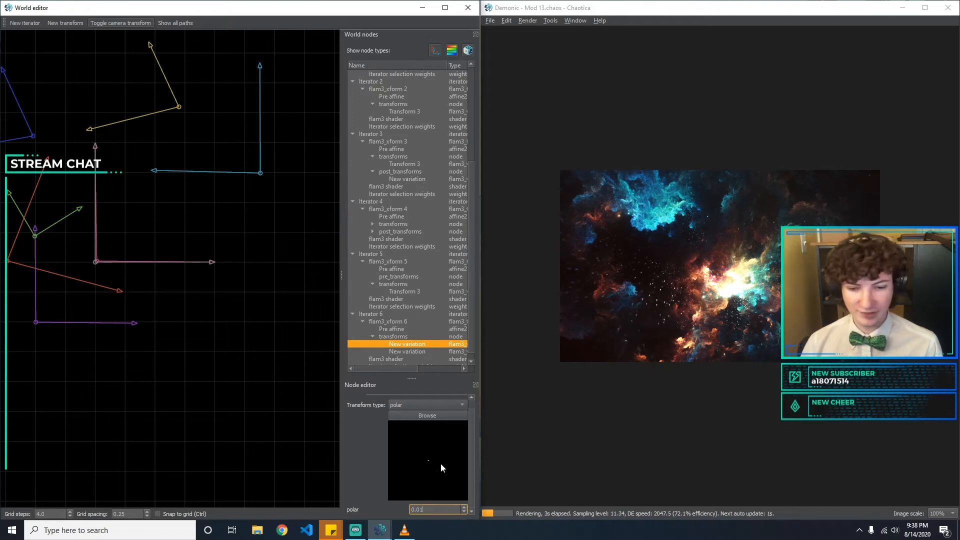
Change Iterator 6's polar variation to the rays transform type and set its rays amount to 0.2.
{"action": "left_click", "coordinate": [431, 405]}
{"action": "key", "text": "r"}
{"action": "key", "text": "Return"}
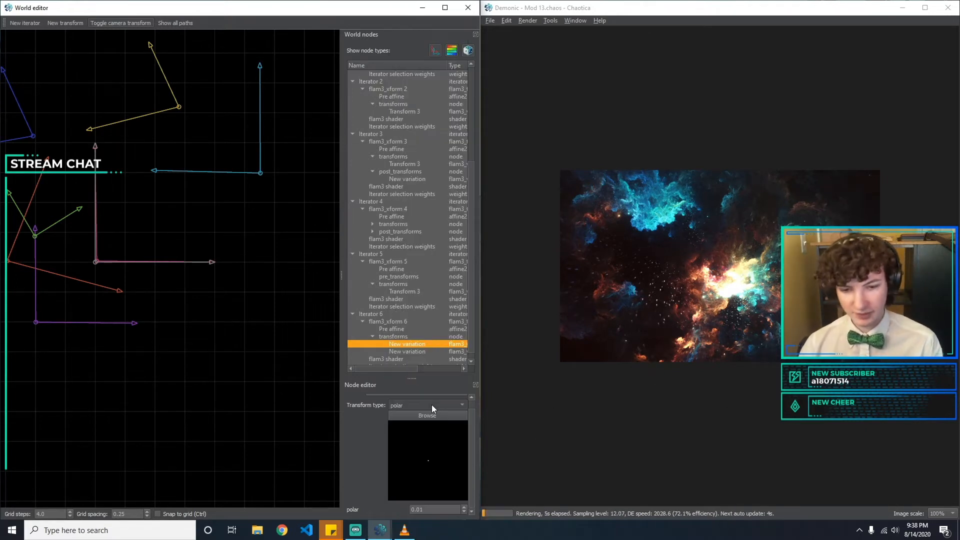
{"action": "left_click", "coordinate": [441, 509]}
{"action": "key", "text": "BackSpace"}
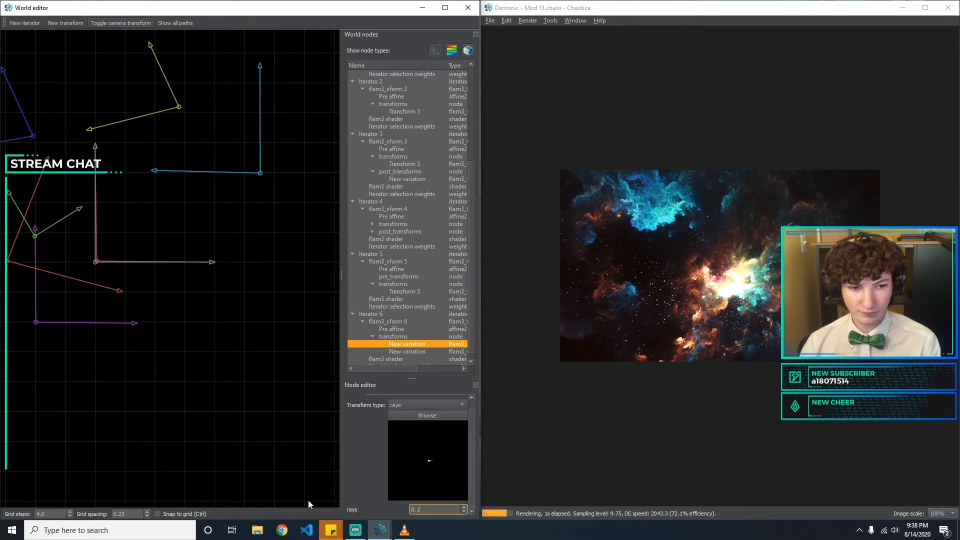
{"action": "type", "text": "1"}
{"action": "key", "text": "BackSpace"}
{"action": "type", "text": "2"}
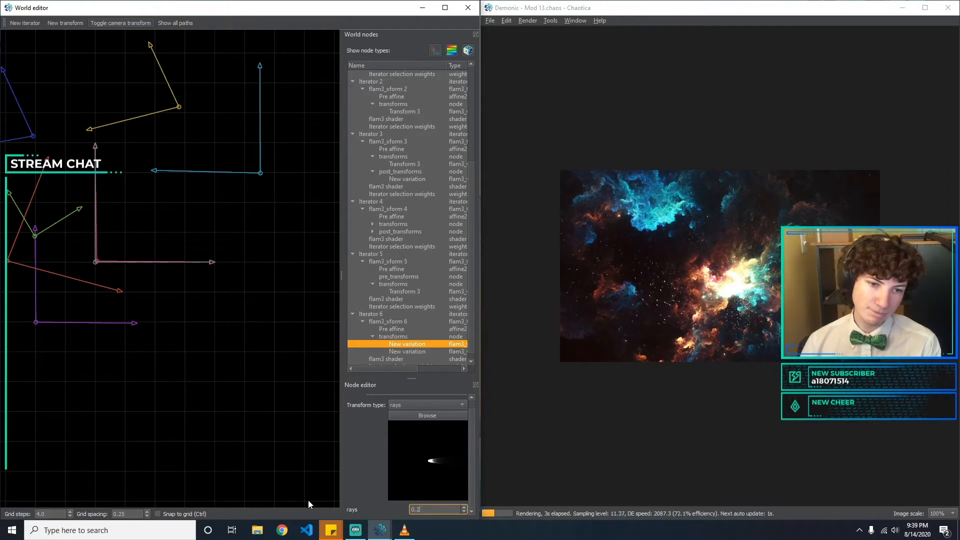
{"action": "key", "text": "Down"}
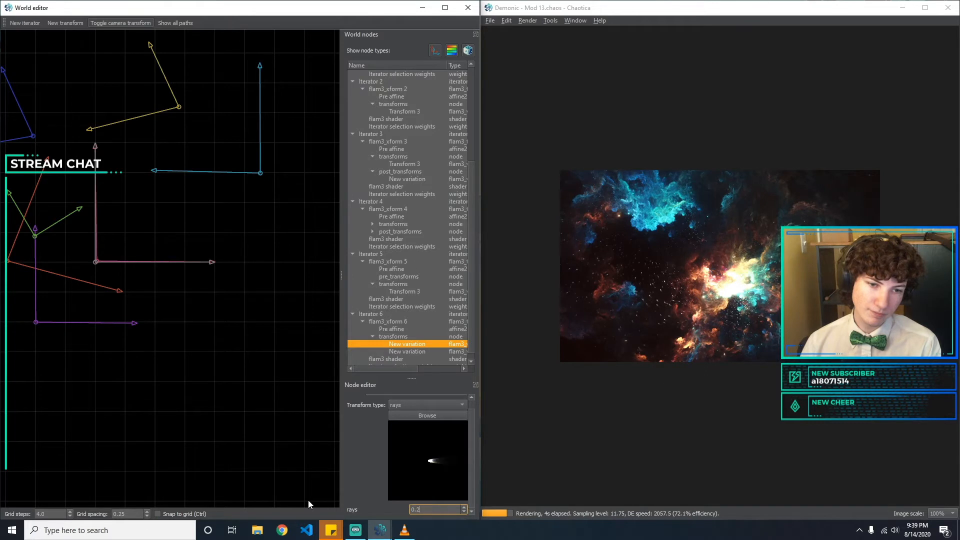
{"action": "key", "text": "Up"}
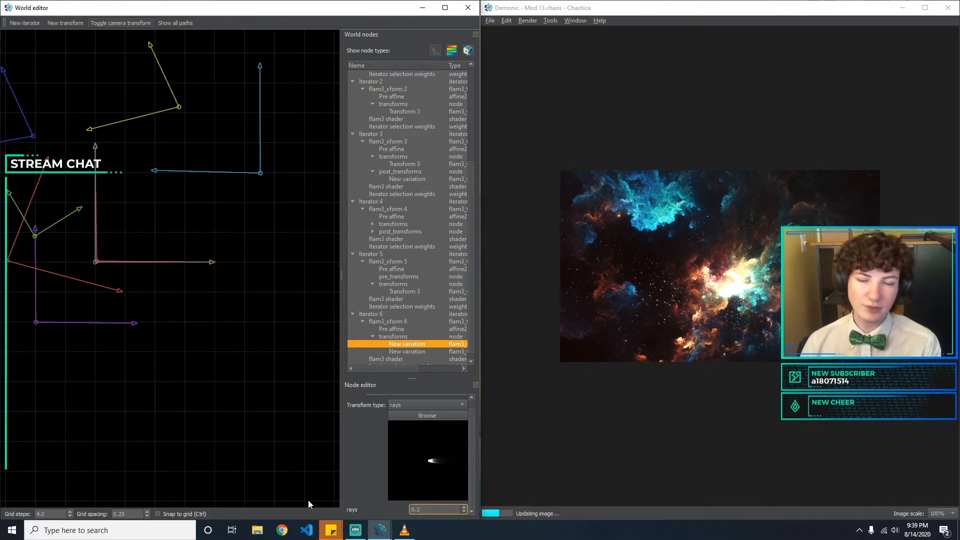
Compare rays amounts of 0.5, 0.1 and 0.05 in Iterator 6's first variation and return to 0.2.
{"action": "key", "text": "BackSpace"}
{"action": "type", "text": "5"}
{"action": "key", "text": "BackSpace"}
{"action": "type", "text": "2"}
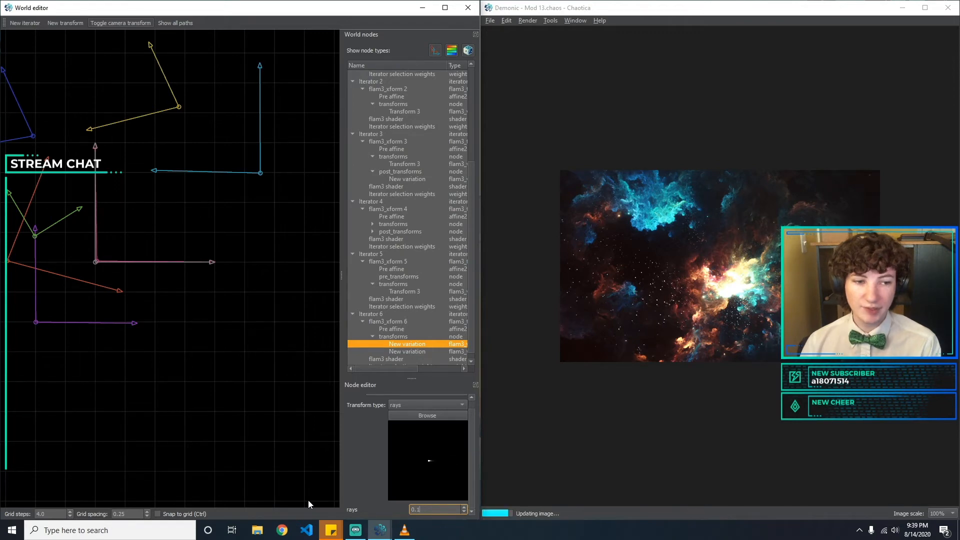
{"action": "key", "text": "BackSpace"}
{"action": "type", "text": "1"}
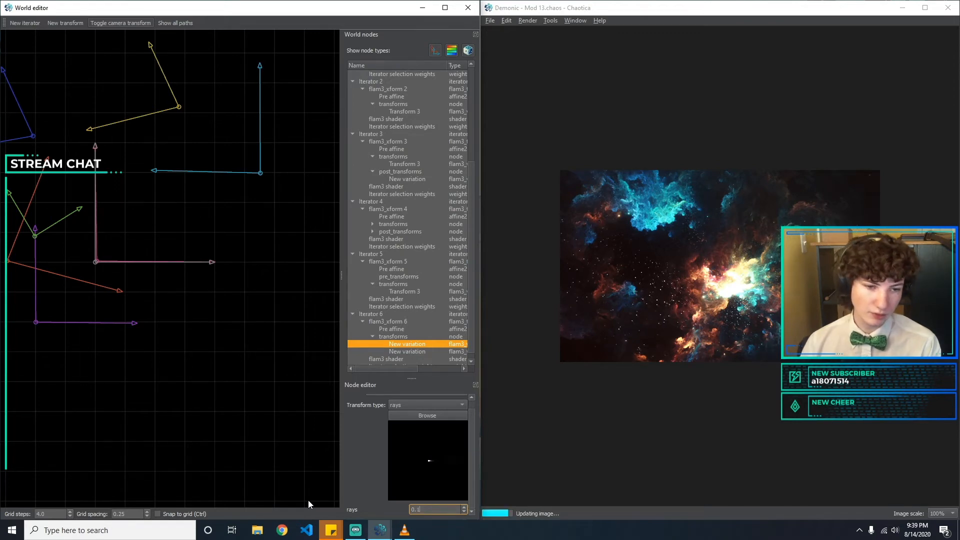
{"action": "type", "text": "2"}
{"action": "key", "text": "BackSpace"}
{"action": "type", "text": "1"}
{"action": "key", "text": "BackSpace"}
{"action": "type", "text": "0"}
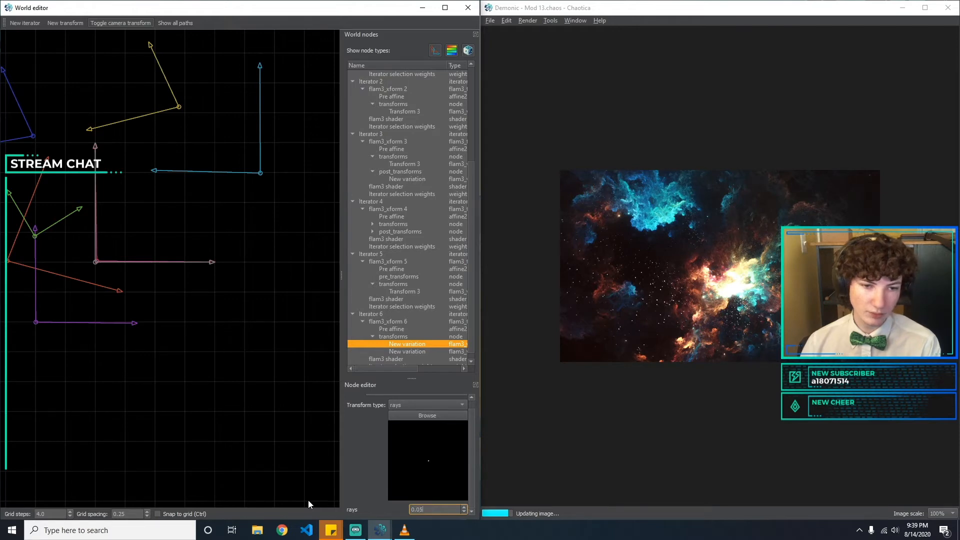
{"action": "key", "text": "BackSpace"}
{"action": "type", "text": "1"}
{"action": "key", "text": "BackSpace"}
{"action": "type", "text": "2"}
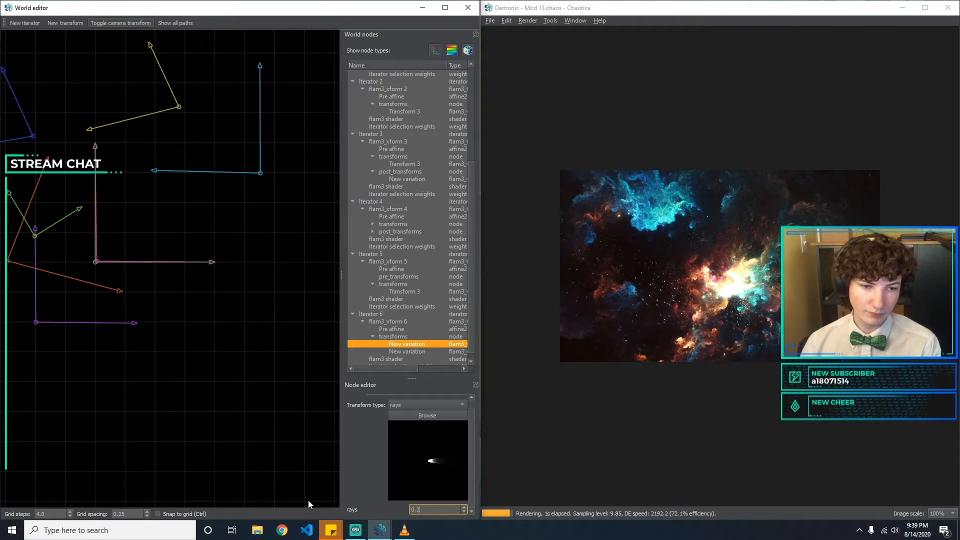
Set the rays amount of Iterator 6's first variation to 0.25 after testing 0.1 and 0.5.
{"action": "key", "text": "BackSpace"}
{"action": "type", "text": "1"}
{"action": "key", "text": "BackSpace"}
{"action": "type", "text": "2"}
{"action": "key", "text": "BackSpace"}
{"action": "type", "text": "15"}
{"action": "key", "text": "BackSpace"}
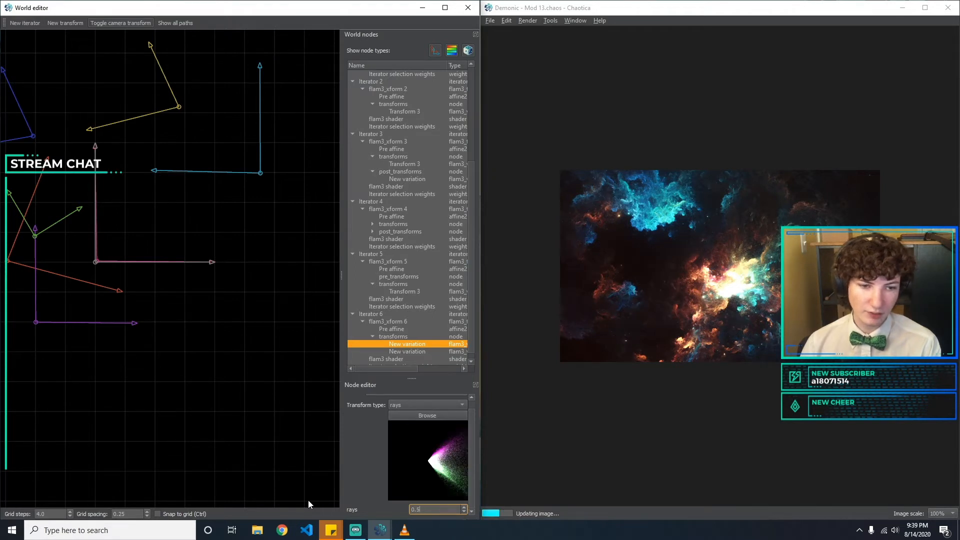
{"action": "type", "text": "25"}
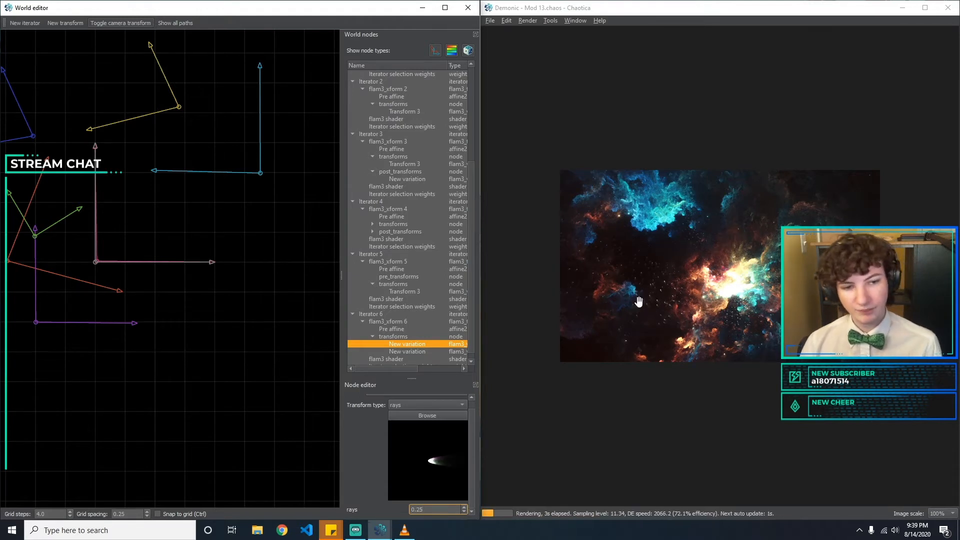
Try a crackle amount of 1.5 in Iterator 6's crackle variation and clear the entry again.
{"action": "scroll", "coordinate": [685, 309], "scroll_direction": "up", "scroll_amount": 1}
{"action": "scroll", "coordinate": [686, 309], "scroll_direction": "down", "scroll_amount": 2}
{"action": "scroll", "coordinate": [685, 309], "scroll_direction": "up", "scroll_amount": 1}
{"action": "left_click", "coordinate": [409, 351]}
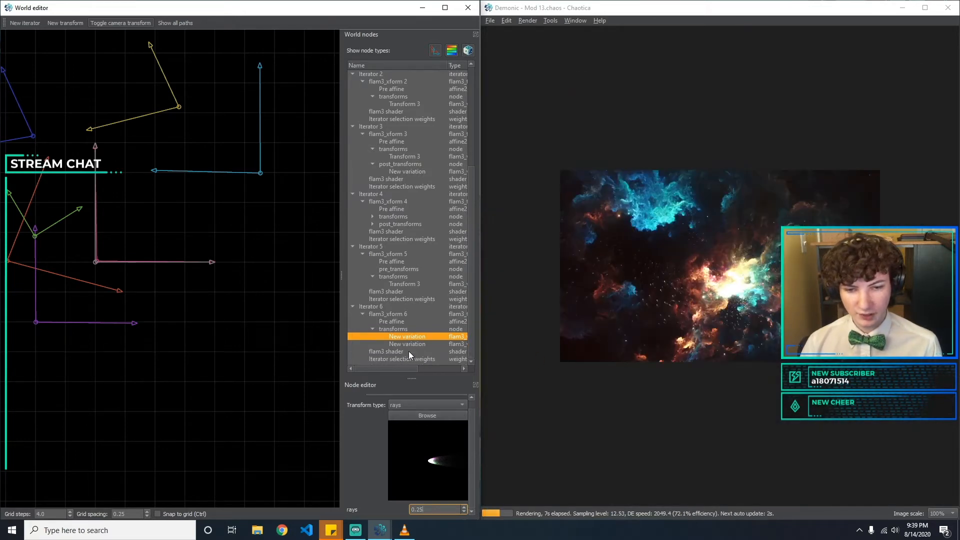
{"action": "left_click", "coordinate": [432, 510]}
{"action": "key", "text": "BackSpace"}
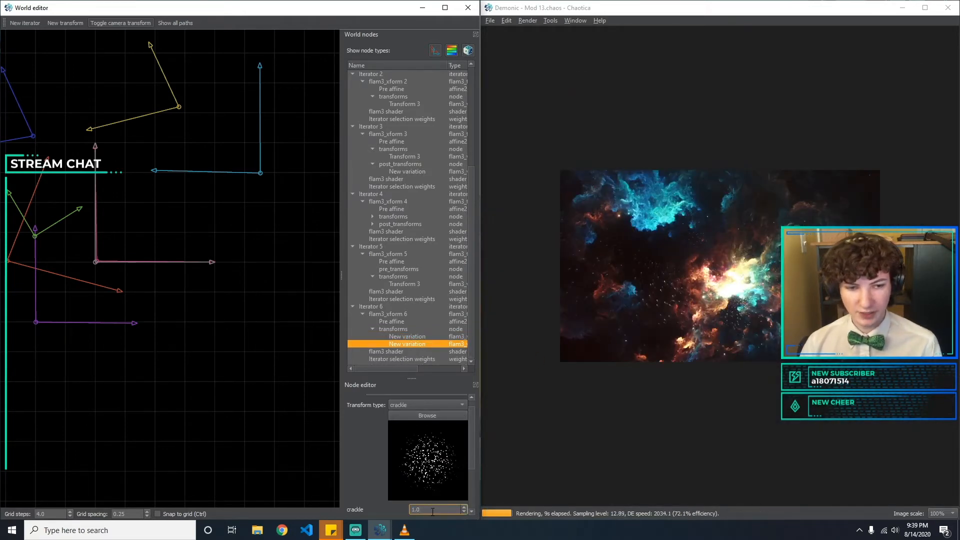
{"action": "type", "text": "5"}
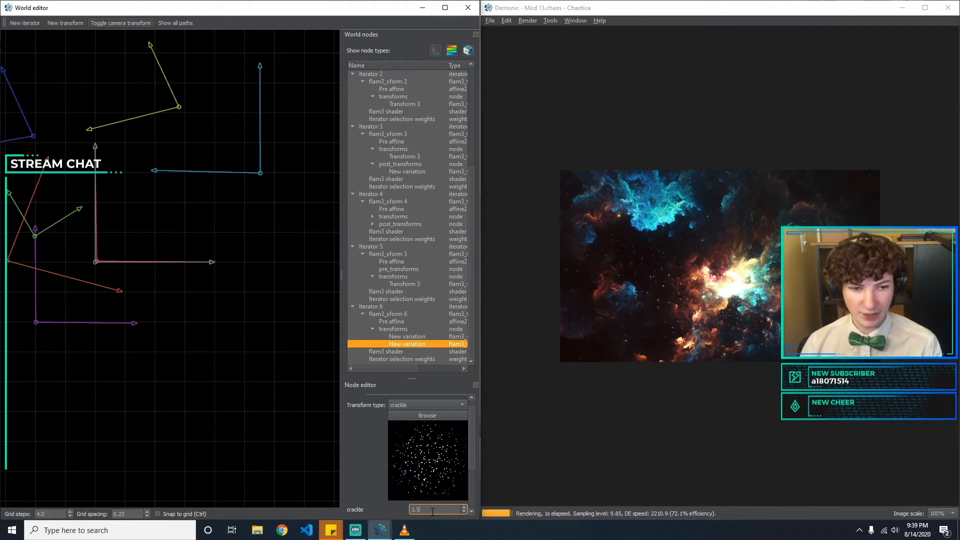
{"action": "key", "text": "BackSpace"}
{"action": "key", "text": "BackSpace"}
{"action": "key", "text": "BackSpace"}
{"action": "type", "text": "2"}
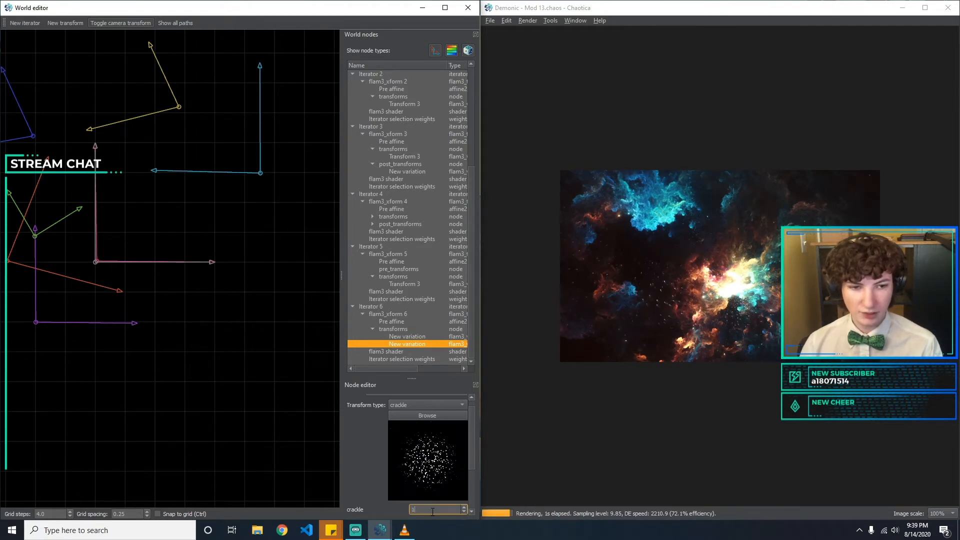
Change the transform type of Iterator 6's rays variation back to polar.
{"action": "left_click", "coordinate": [411, 329]}
{"action": "left_click", "coordinate": [414, 336]}
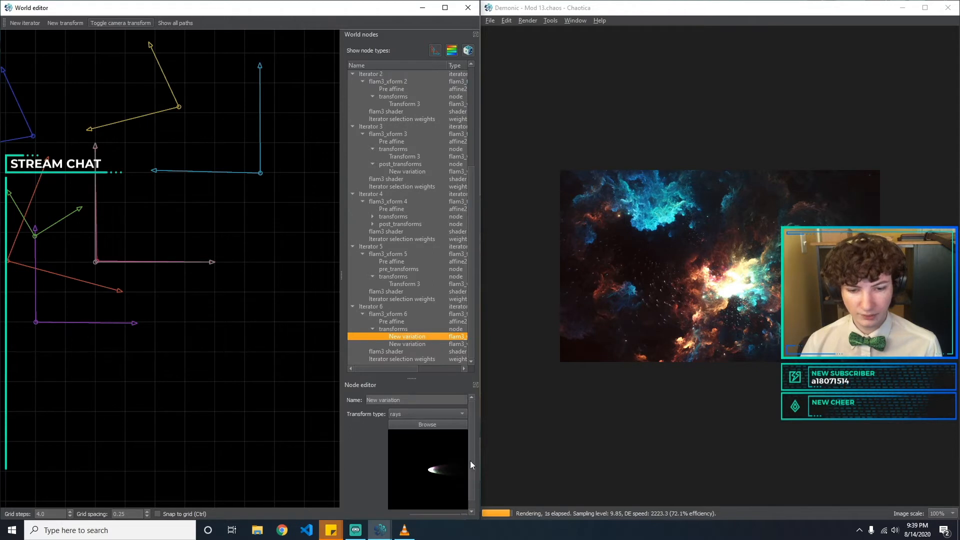
{"action": "left_click", "coordinate": [445, 415]}
{"action": "type", "text": "pol"}
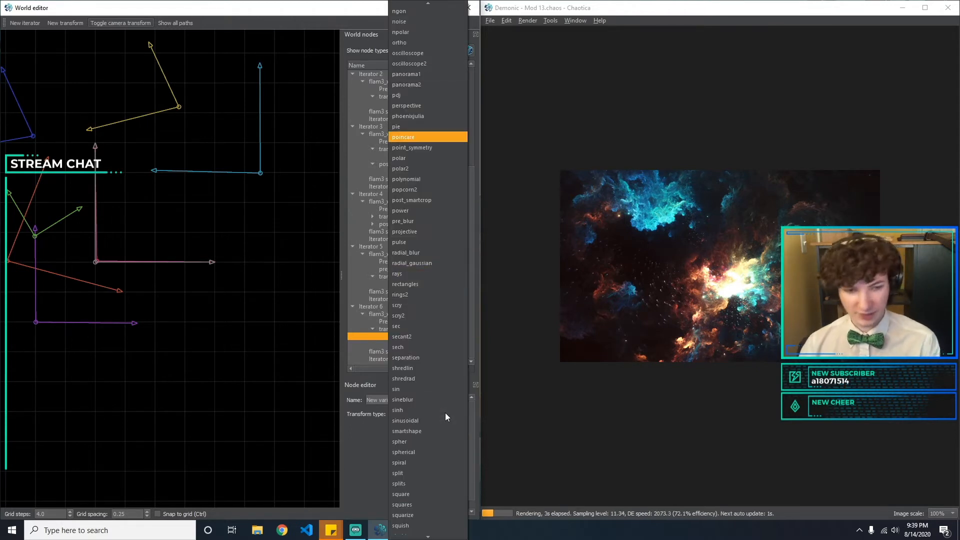
{"action": "key", "text": "Return"}
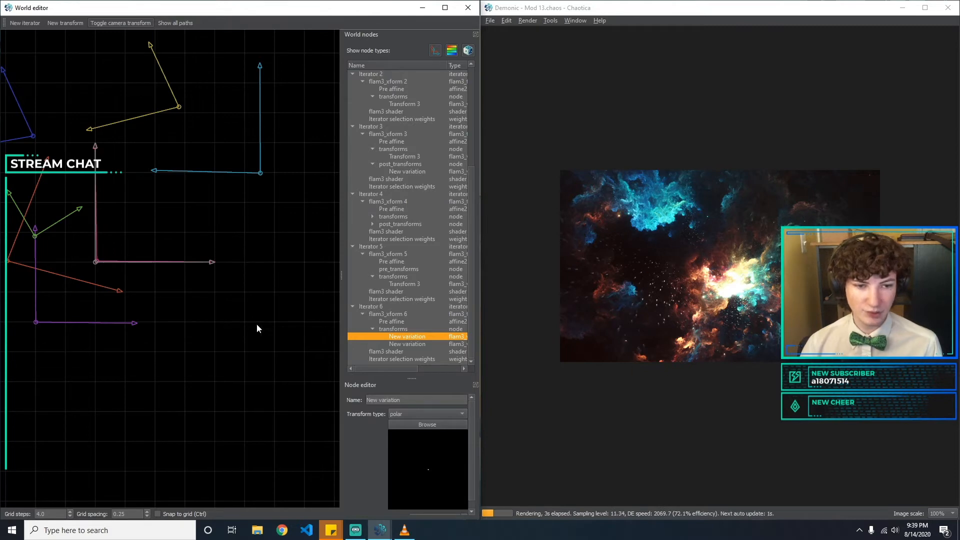
Examine the transform and post-transform variations of Iterator 3, and the variations and pre affine of Iterator 6.
{"action": "scroll", "coordinate": [574, 307], "scroll_direction": "up", "scroll_amount": 1}
{"action": "scroll", "coordinate": [748, 315], "scroll_direction": "up", "scroll_amount": 1}
{"action": "scroll", "coordinate": [750, 316], "scroll_direction": "down", "scroll_amount": 2}
{"action": "scroll", "coordinate": [750, 316], "scroll_direction": "down", "scroll_amount": 1}
{"action": "scroll", "coordinate": [750, 317], "scroll_direction": "up", "scroll_amount": 1}
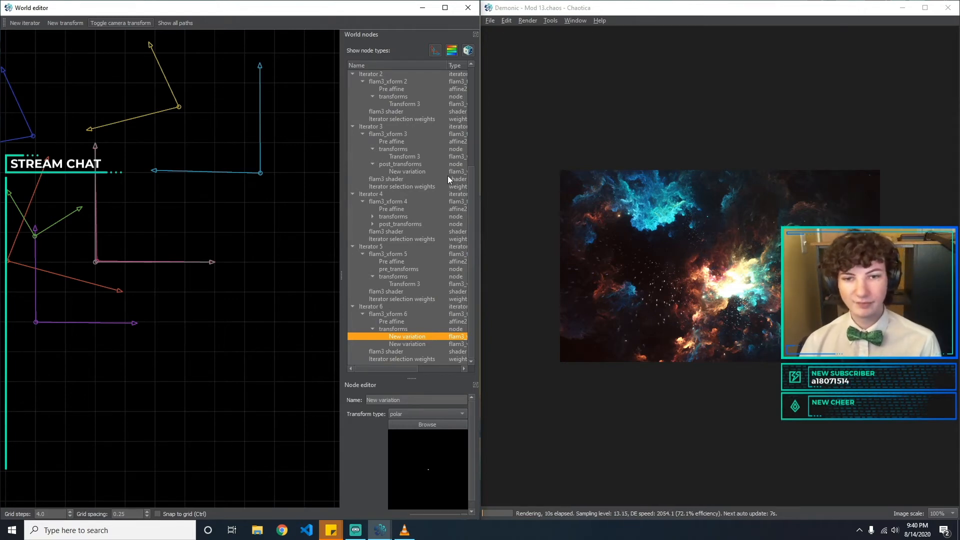
{"action": "left_click", "coordinate": [418, 156]}
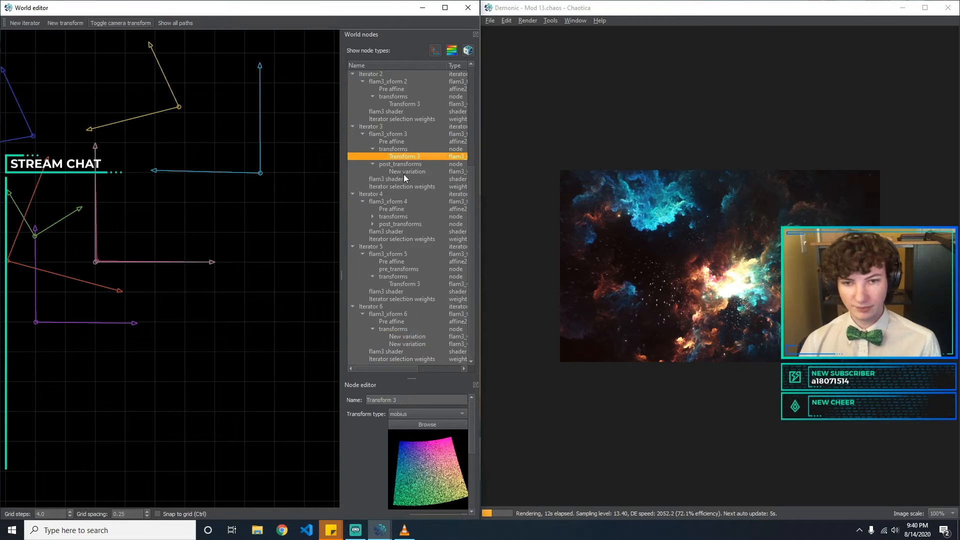
{"action": "left_click", "coordinate": [413, 171]}
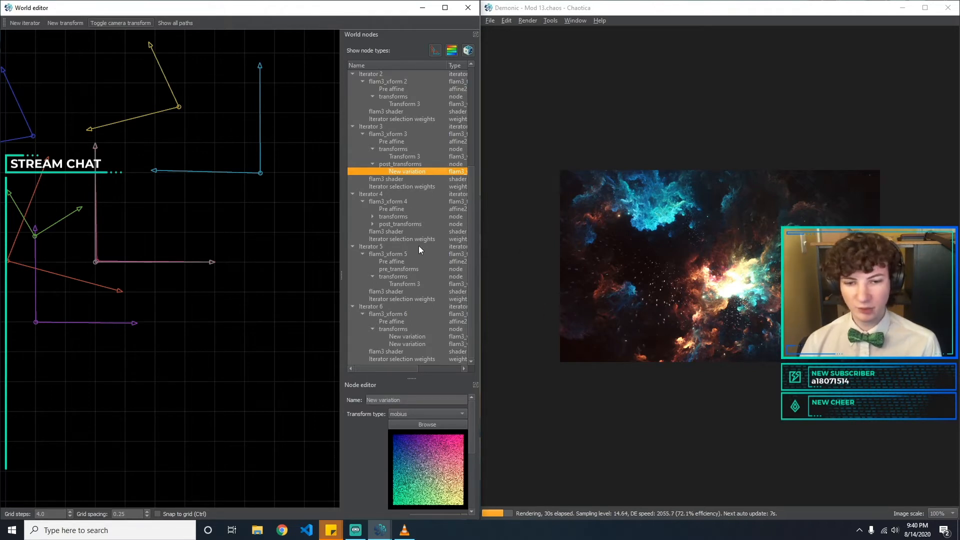
{"action": "left_click", "coordinate": [414, 344]}
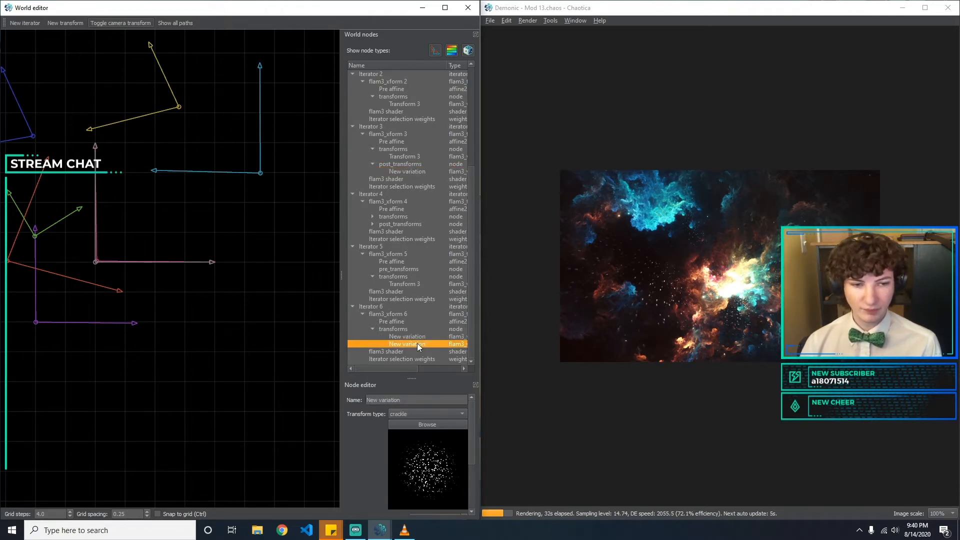
{"action": "key", "text": "Up"}
{"action": "left_click", "coordinate": [372, 329]}
{"action": "left_click", "coordinate": [392, 337]}
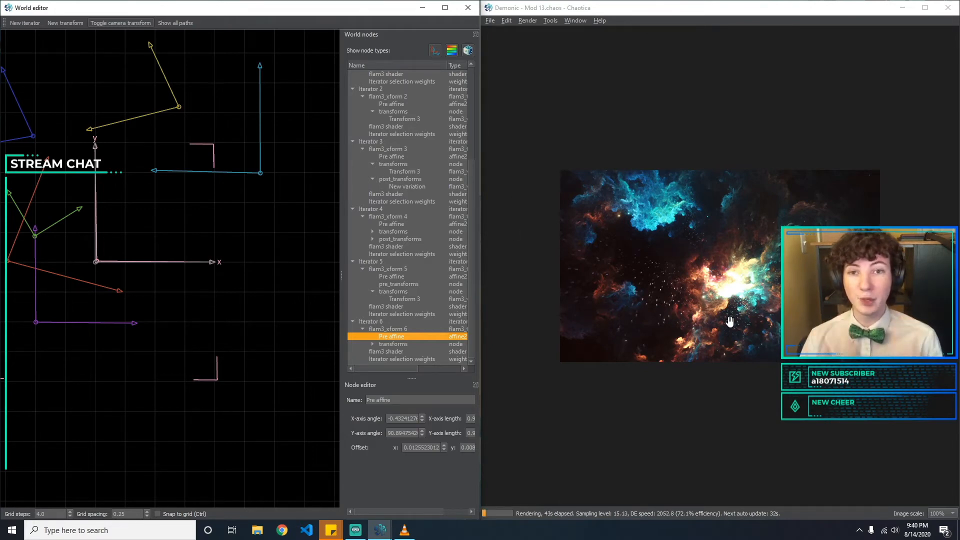
{"action": "left_click", "coordinate": [374, 344]}
{"action": "left_click", "coordinate": [373, 344]}
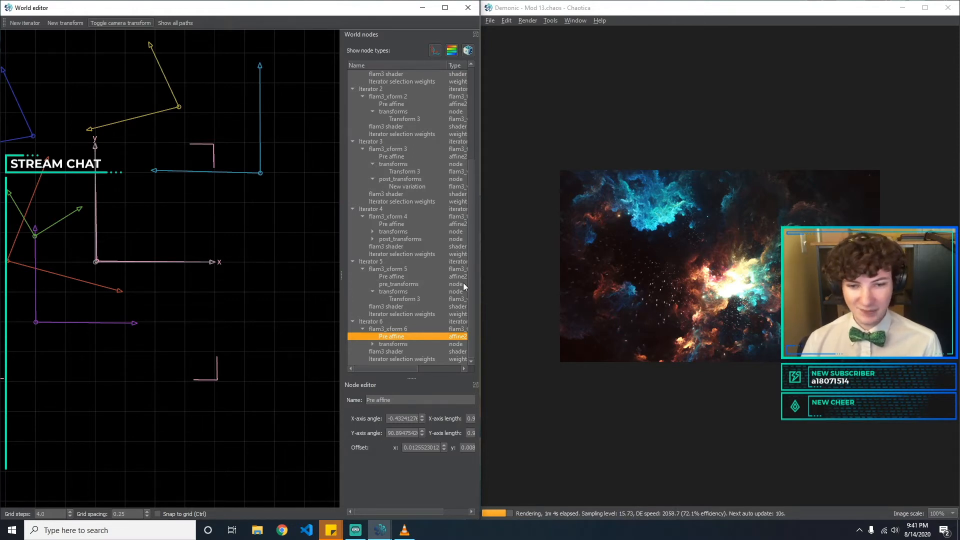
Add a post affine to flam3_xform 6 in Iterator 6 and select it for editing.
{"action": "left_click", "coordinate": [385, 329]}
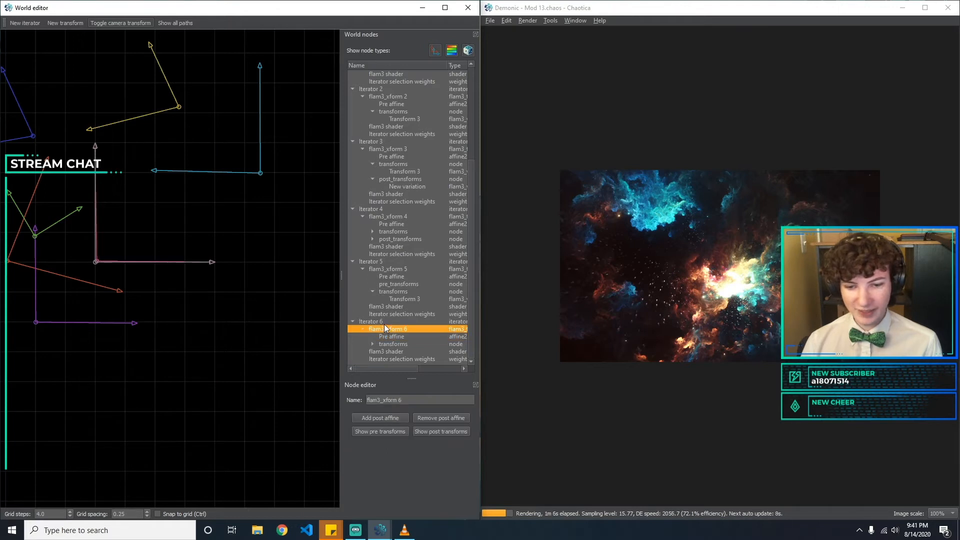
{"action": "left_click", "coordinate": [391, 417]}
{"action": "left_click", "coordinate": [398, 351]}
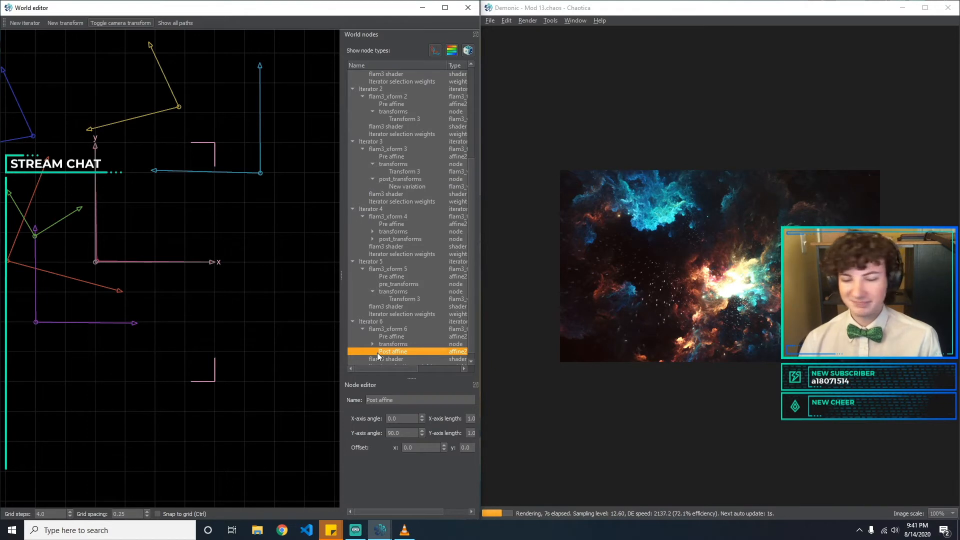
Show the post transforms of flam3_xform 6 in Iterator 6 and add a new variation to them.
{"action": "left_click", "coordinate": [404, 329]}
{"action": "left_click", "coordinate": [401, 320]}
{"action": "left_click", "coordinate": [404, 329]}
{"action": "left_click", "coordinate": [452, 433]}
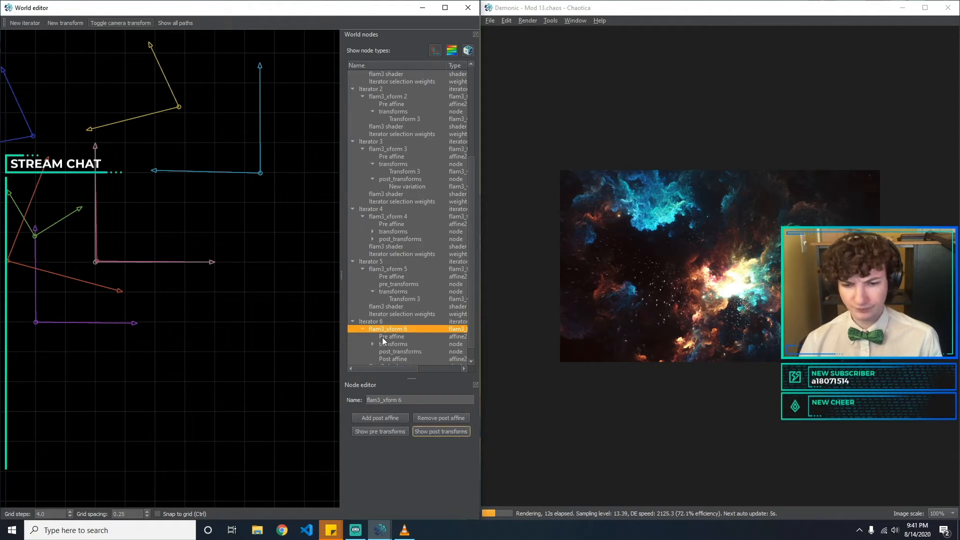
{"action": "left_click", "coordinate": [400, 351]}
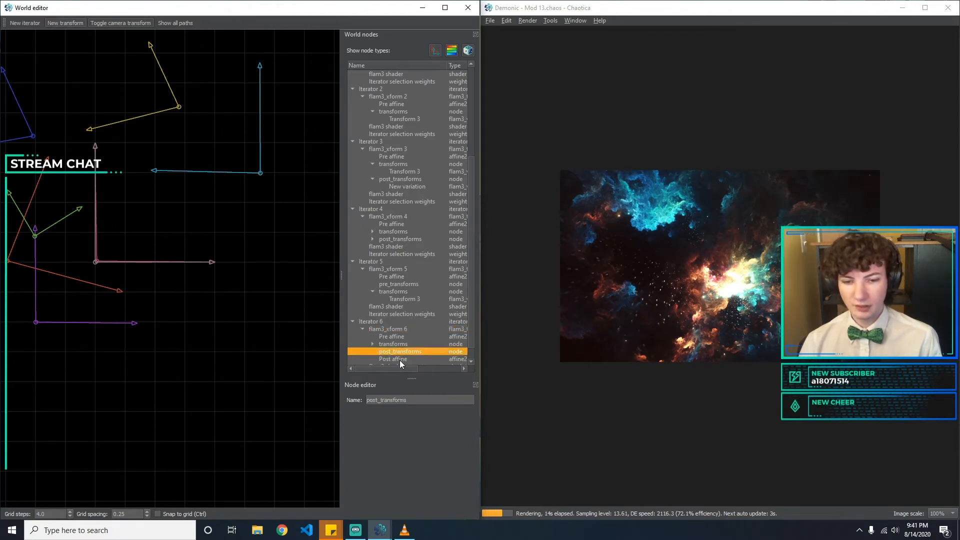
{"action": "key", "text": "ctrl+t"}
{"action": "left_click", "coordinate": [374, 352]}
{"action": "left_click", "coordinate": [401, 359]}
{"action": "scroll", "coordinate": [400, 359], "scroll_direction": "down", "scroll_amount": 1}
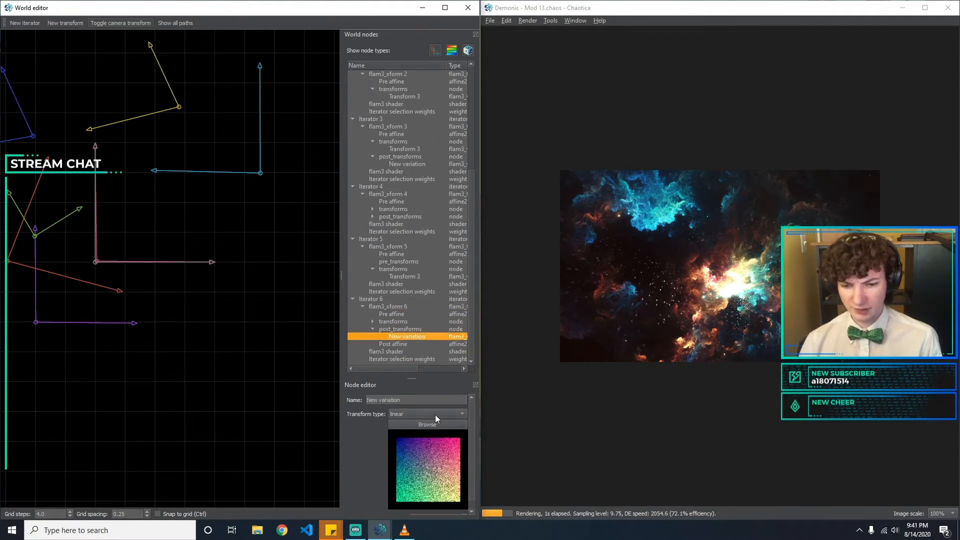
Change the transform type of Iterator 6's new post-transform variation to mobius.
{"action": "left_click", "coordinate": [436, 416]}
{"action": "left_click", "coordinate": [423, 418]}
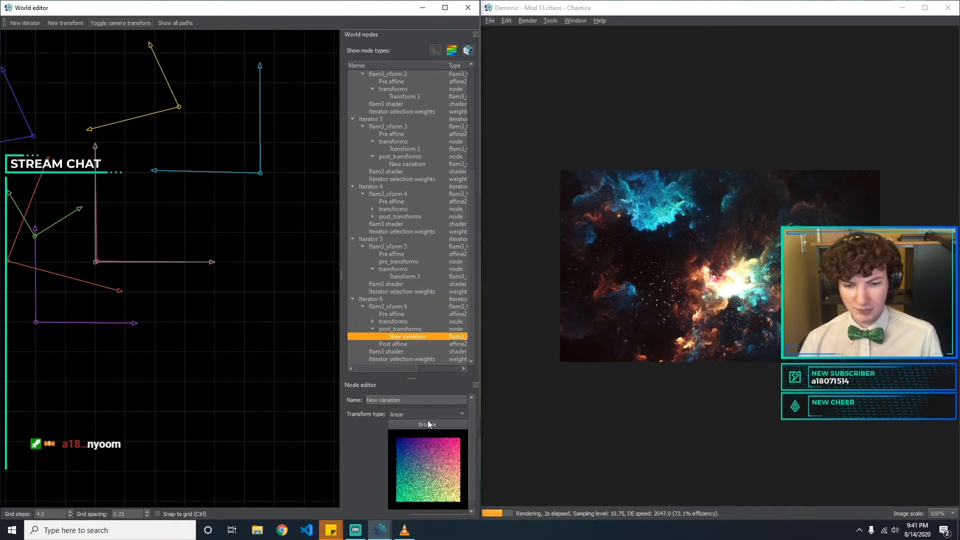
{"action": "left_click_drag", "start_coordinate": [471, 436], "coordinate": [474, 500]}
{"action": "left_click_drag", "start_coordinate": [472, 454], "coordinate": [472, 411]}
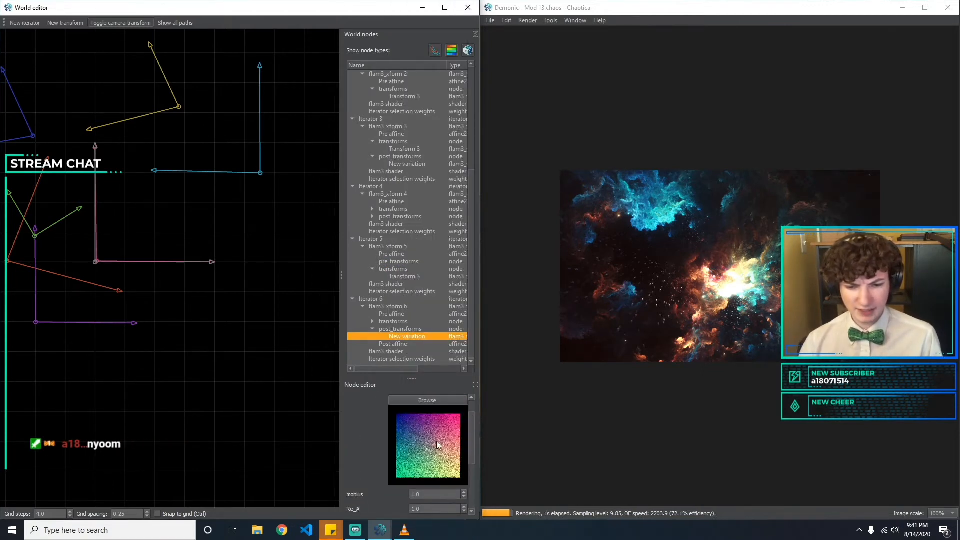
Try larger mobius amounts in Iterator 6's post-transform variation, including 1.3 and 1.1.
{"action": "left_click_drag", "start_coordinate": [363, 494], "coordinate": [329, 495]}
{"action": "type", "text": "1"}
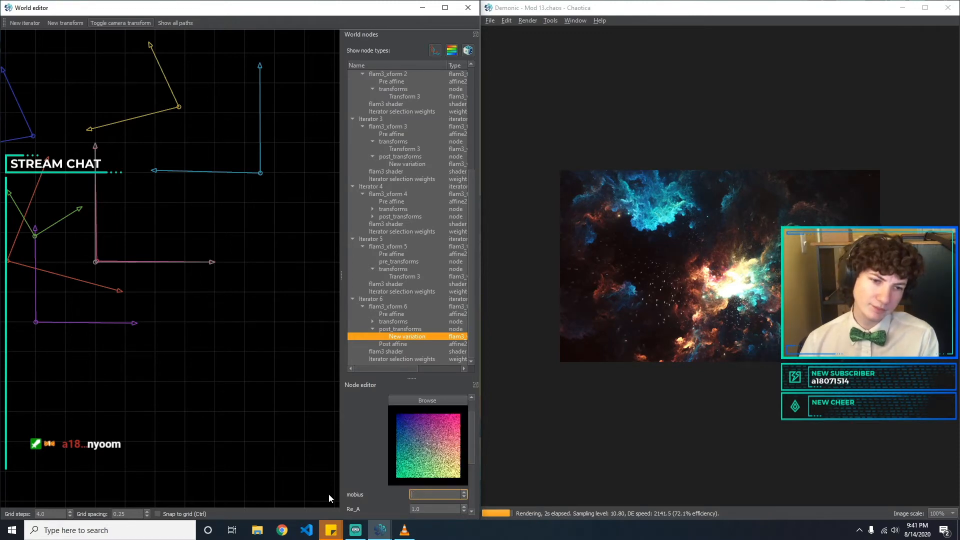
{"action": "key", "text": "BackSpace"}
{"action": "type", "text": "3"}
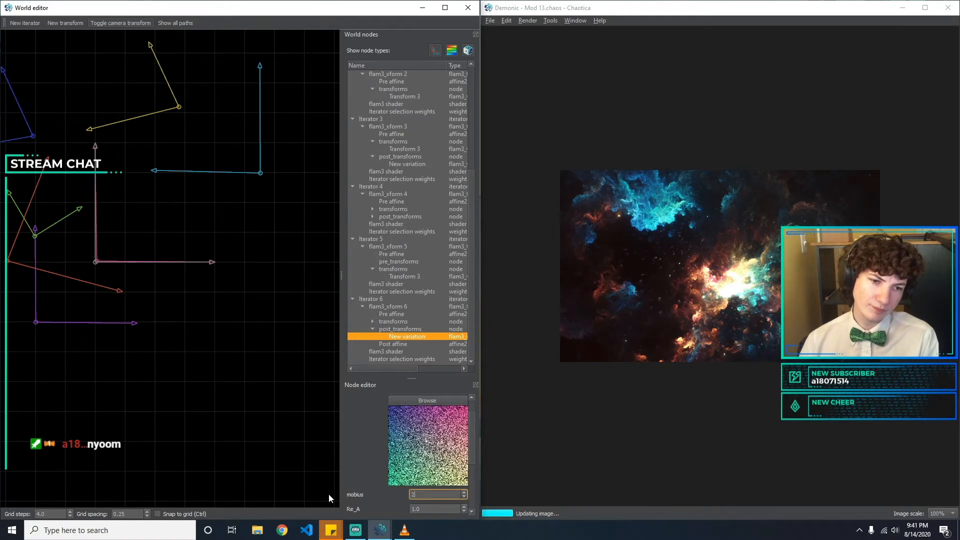
{"action": "key", "text": "BackSpace"}
{"action": "type", "text": "2"}
{"action": "key", "text": "BackSpace"}
{"action": "type", "text": "1."}
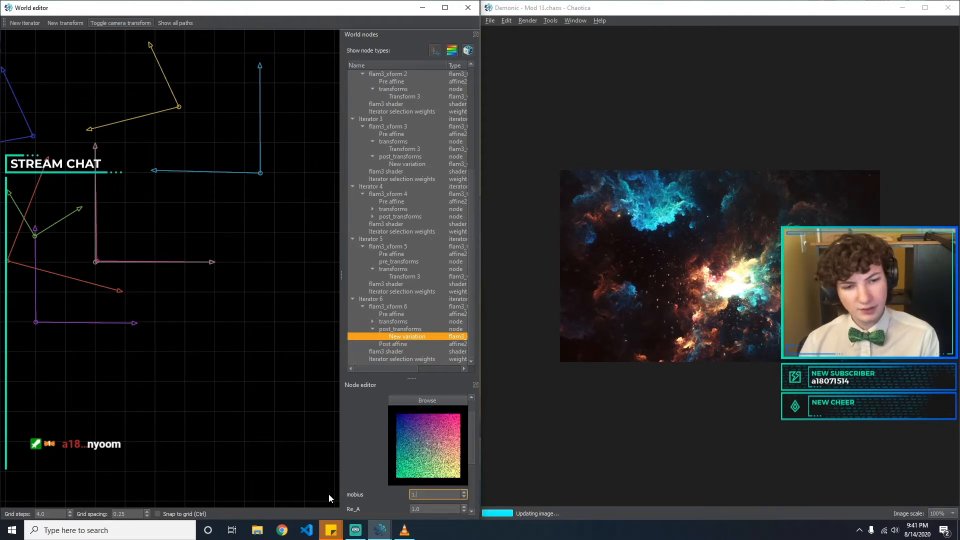
{"action": "type", "text": "15"}
{"action": "key", "text": "BackSpace"}
{"action": "key", "text": "BackSpace"}
{"action": "type", "text": "3"}
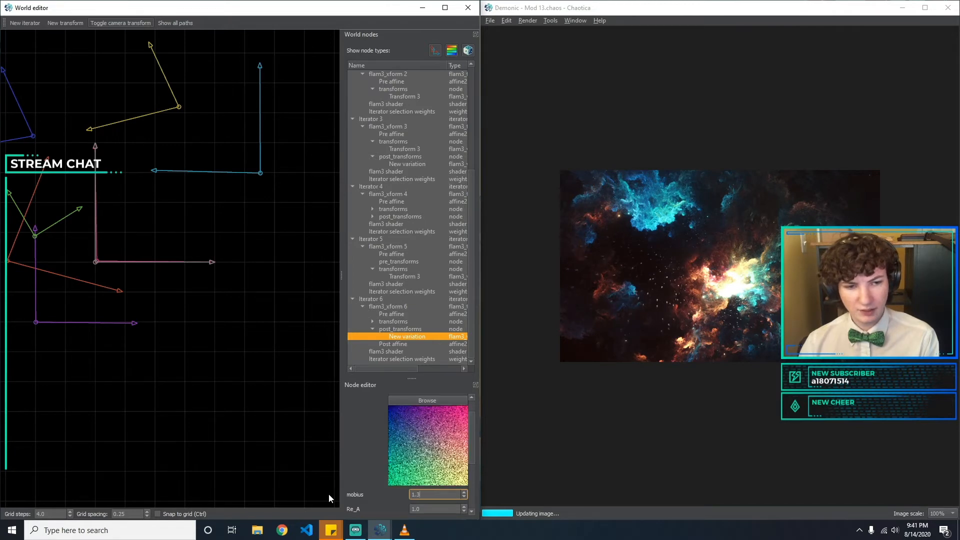
{"action": "key", "text": "BackSpace"}
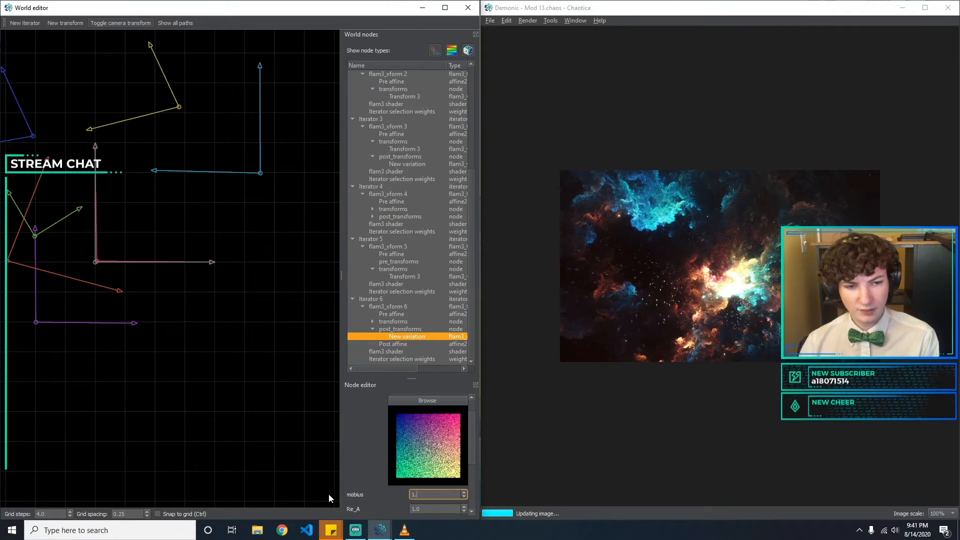
{"action": "type", "text": "1"}
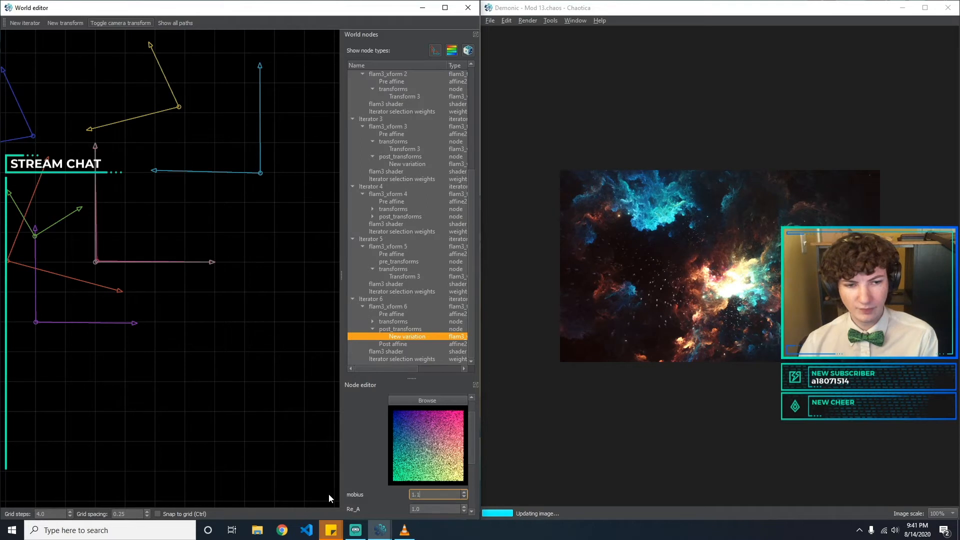
Try smaller mobius amounts of 0.5, 0.7 and 0.8 in Iterator 6's post-transform variation.
{"action": "key", "text": "BackSpace"}
{"action": "key", "text": "BackSpace"}
{"action": "key", "text": "BackSpace"}
{"action": "type", "text": "0.5"}
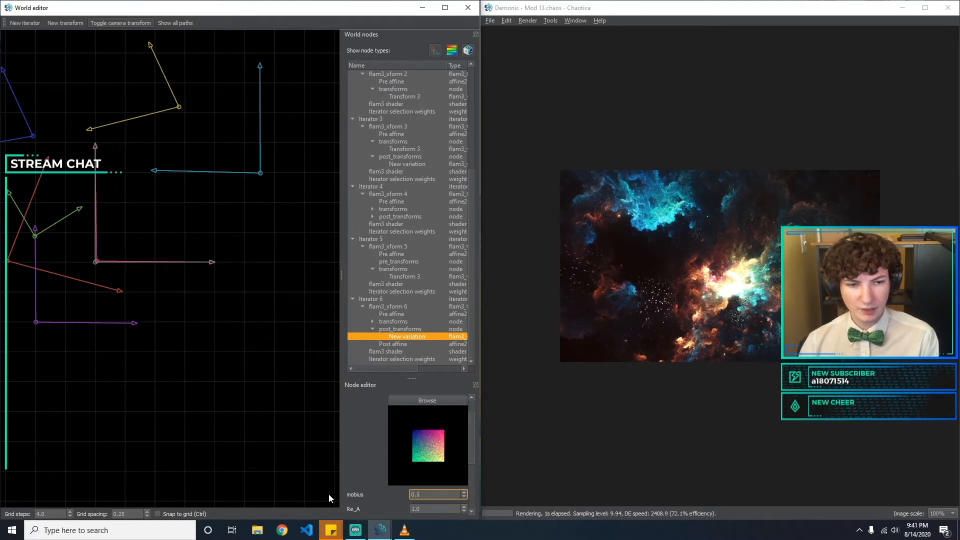
{"action": "key", "text": "BackSpace"}
{"action": "type", "text": "1"}
{"action": "key", "text": "BackSpace"}
{"action": "type", "text": "5"}
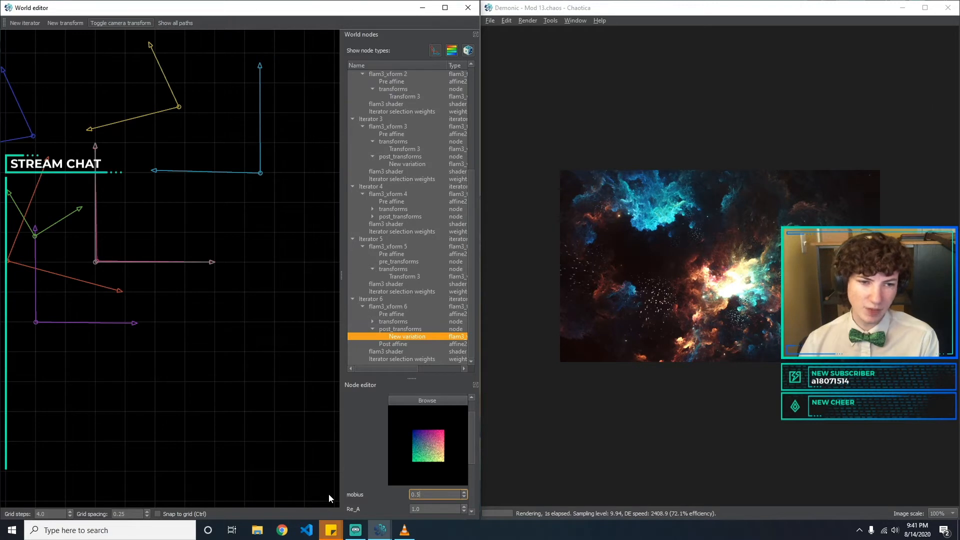
{"action": "key", "text": "BackSpace"}
{"action": "type", "text": "7"}
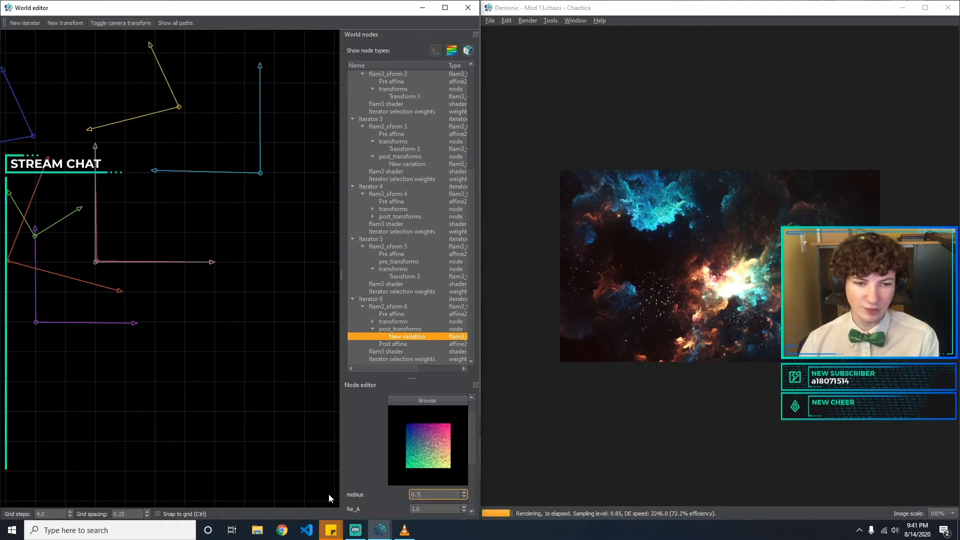
{"action": "key", "text": "BackSpace"}
{"action": "type", "text": "8"}
Compare mobius amounts of 1.1 and 1.2 in the post-transform variation and settle on 1.1.
{"action": "key", "text": "BackSpace"}
{"action": "key", "text": "BackSpace"}
{"action": "key", "text": "BackSpace"}
{"action": "type", "text": "1.1"}
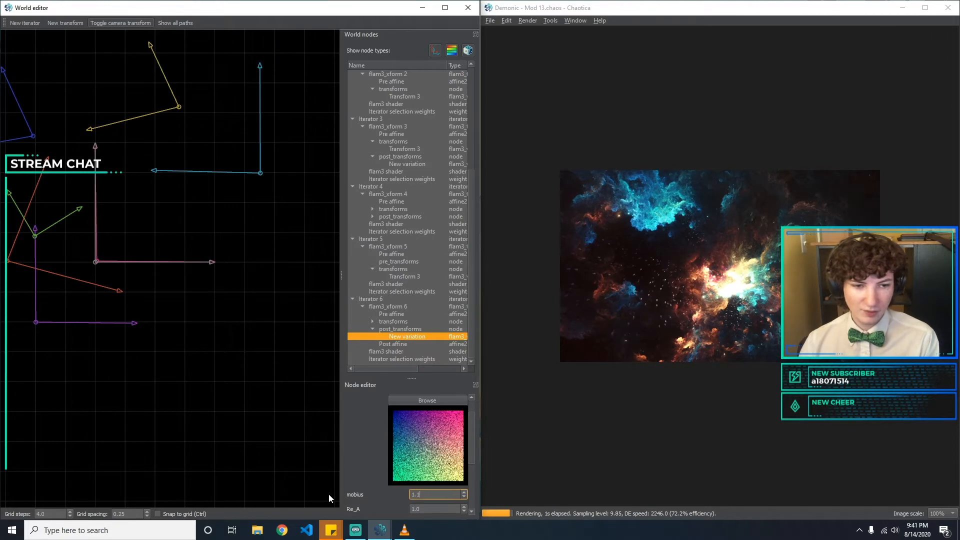
{"action": "key", "text": "BackSpace"}
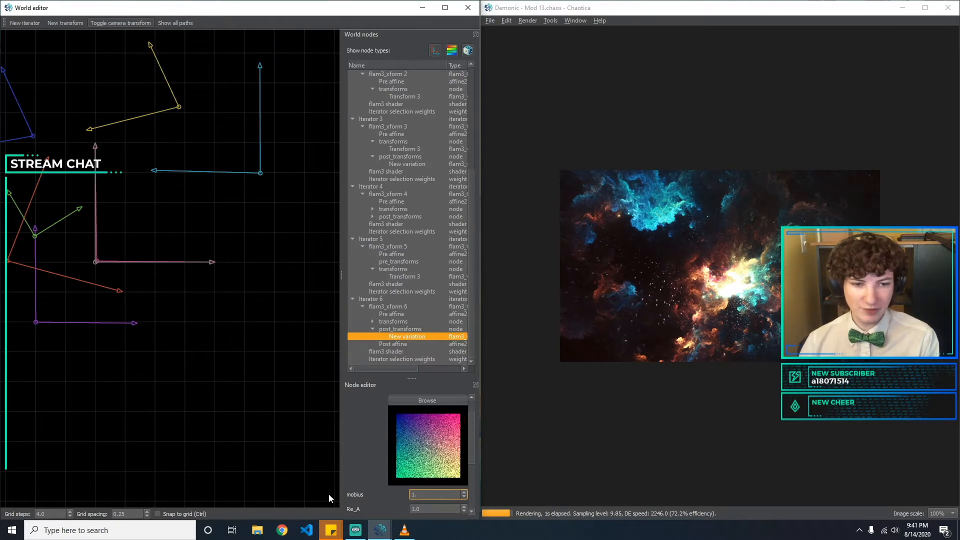
{"action": "type", "text": "2"}
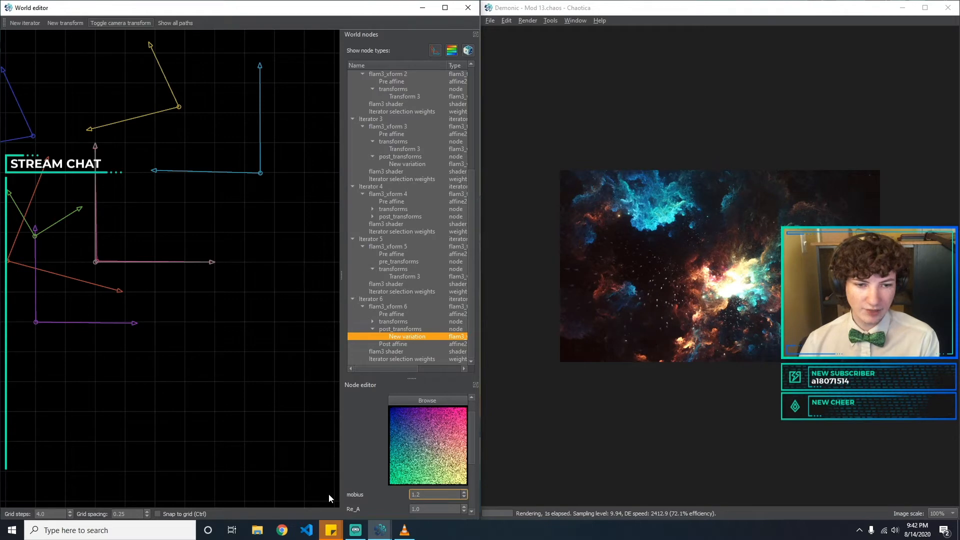
{"action": "key", "text": "BackSpace"}
{"action": "type", "text": "1"}
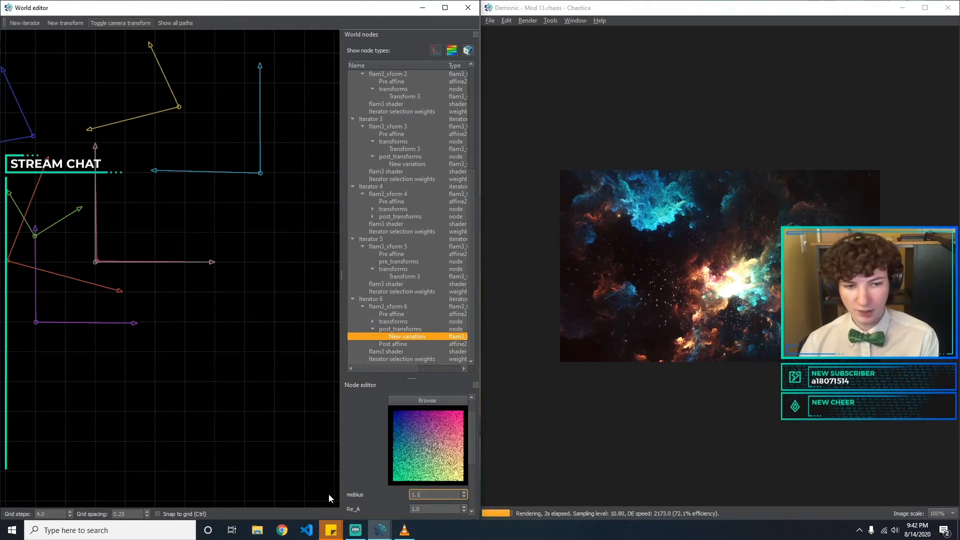
Try a Re_A value of 1.5 in the mobius variation and return it to 1.0.
{"action": "key", "text": "Tab"}
{"action": "type", "text": "1.1"}
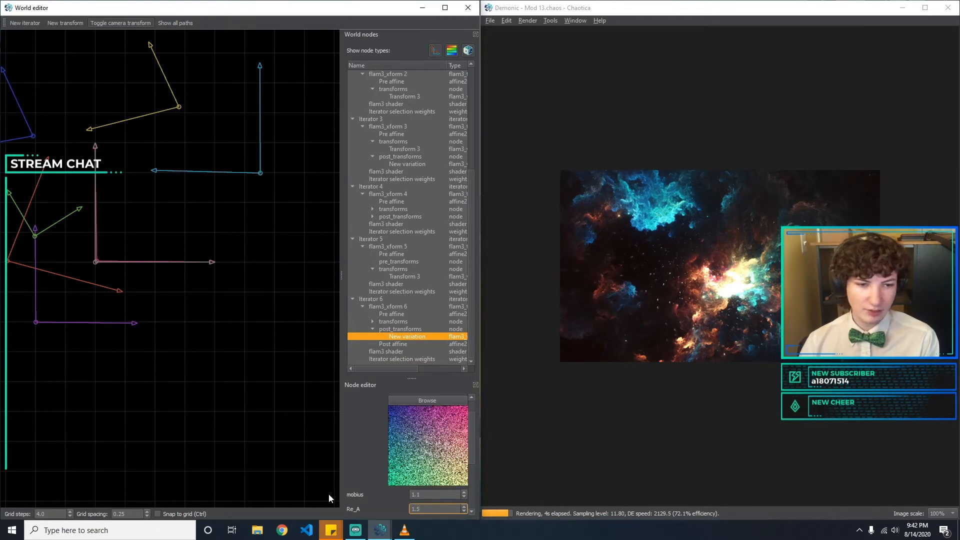
{"action": "key", "text": "BackSpace"}
{"action": "key", "text": "BackSpace"}
Try Im_A values of 0.5 and -0.5 in Iterator 6's mobius variation.
{"action": "key", "text": "Tab"}
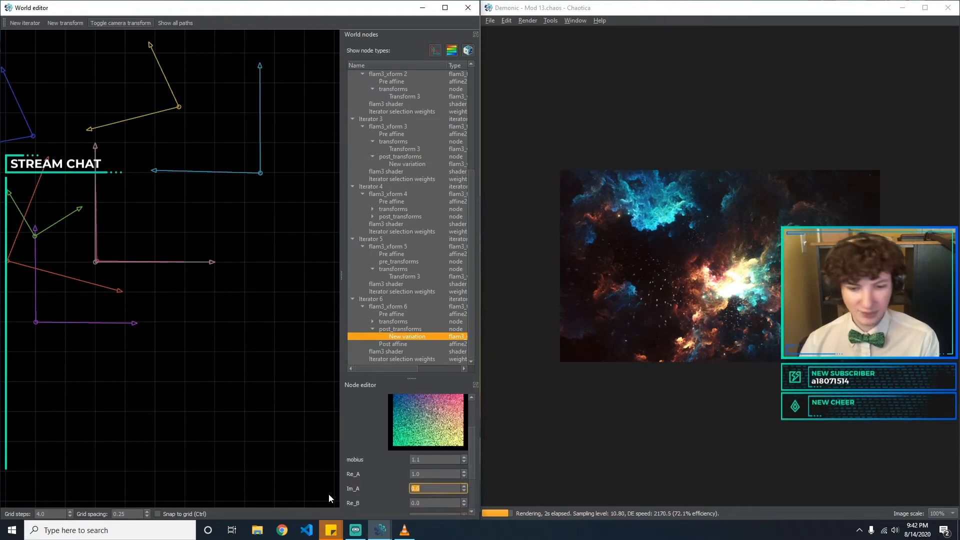
{"action": "type", "text": "0.5"}
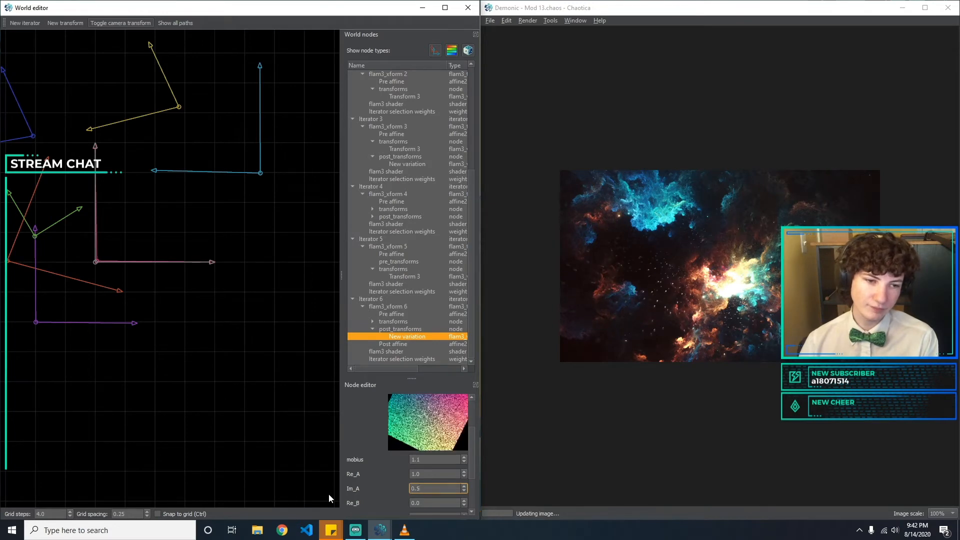
{"action": "key", "text": "BackSpace"}
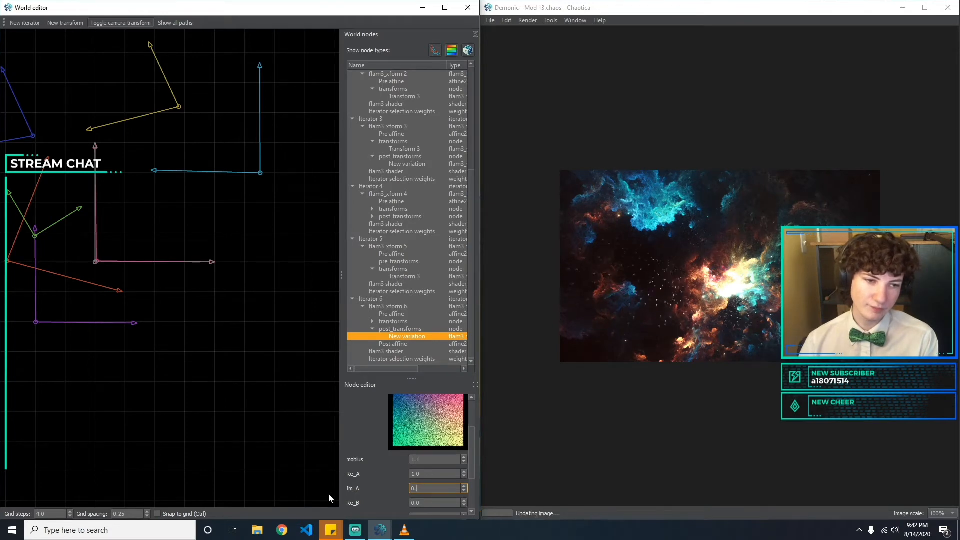
{"action": "type", "text": "1"}
{"action": "key", "text": "BackSpace"}
{"action": "key", "text": "Home"}
{"action": "type", "text": "-0."}
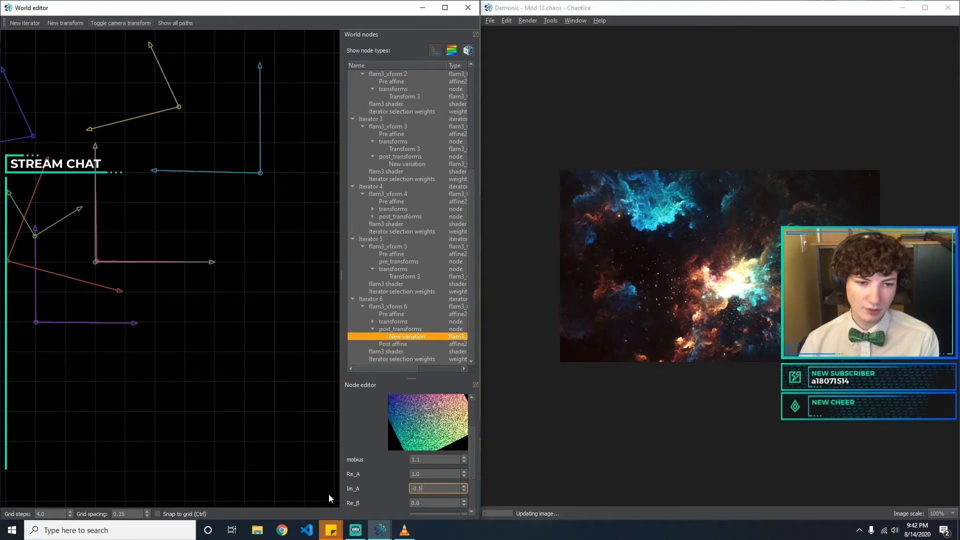
{"action": "type", "text": "5"}
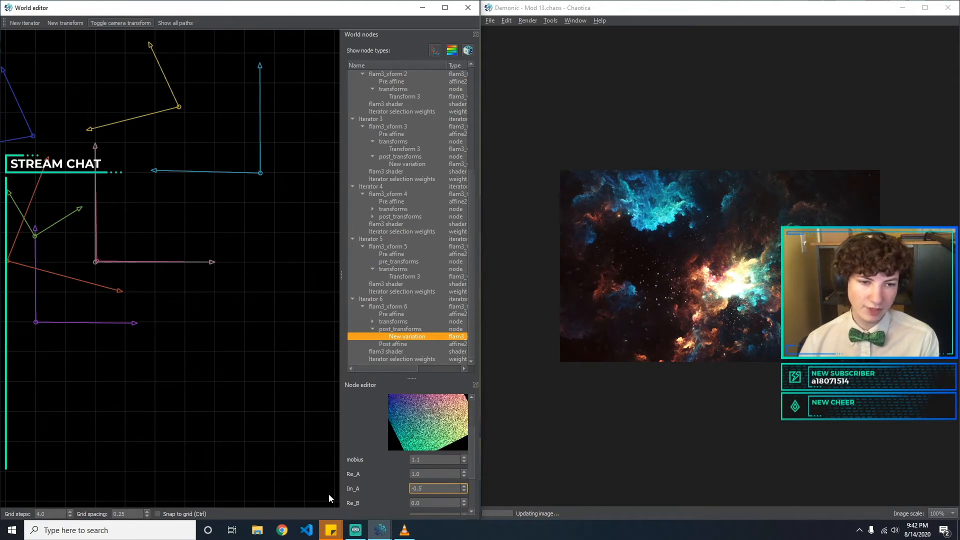
Try an Im_A value of -0.1 in the mobius variation and reset Im_A to 0.
{"action": "key", "text": "BackSpace"}
{"action": "type", "text": "1"}
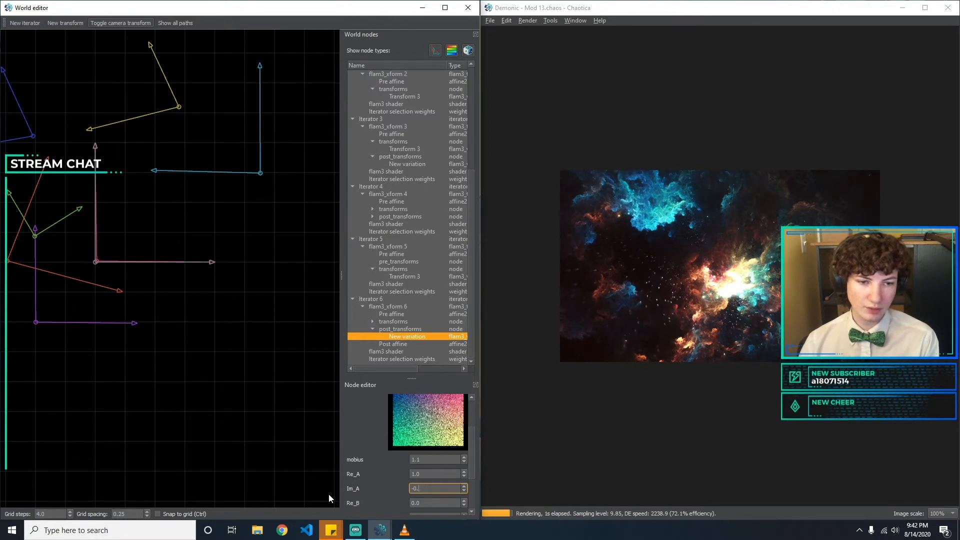
{"action": "key", "text": "BackSpace"}
{"action": "key", "text": "BackSpace"}
{"action": "key", "text": "BackSpace"}
{"action": "key", "text": "BackSpace"}
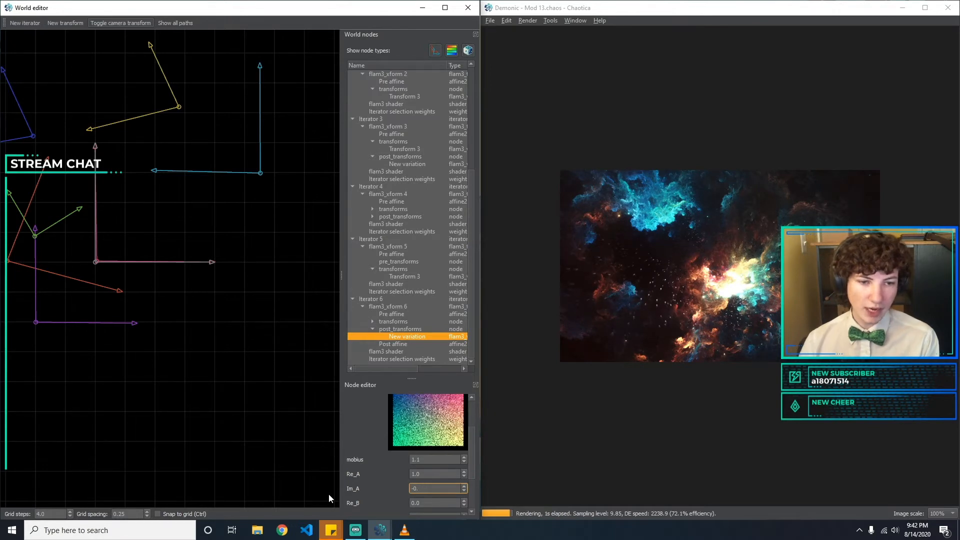
{"action": "type", "text": "0"}
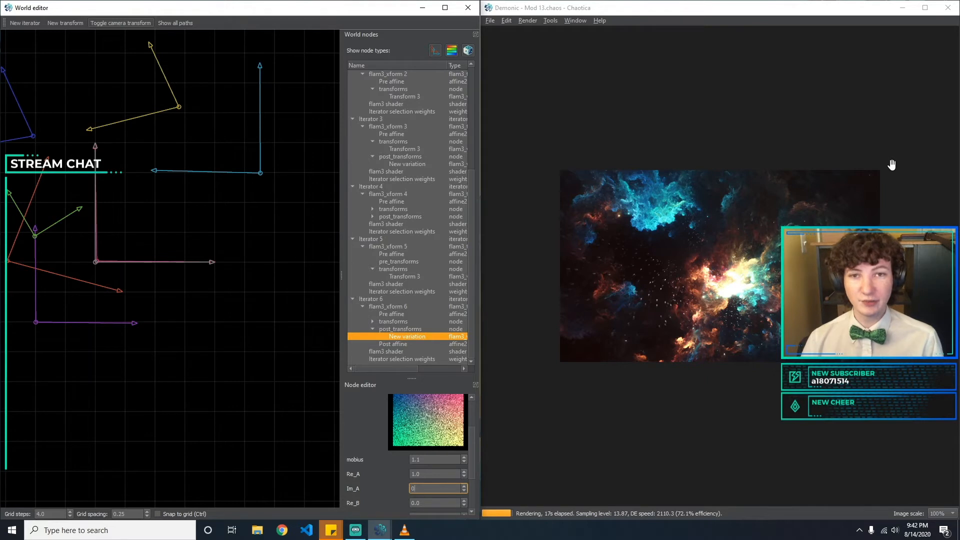
Try a Re_B value of 0.1 in the mobius variation and clear the entry again.
{"action": "key", "text": "Tab"}
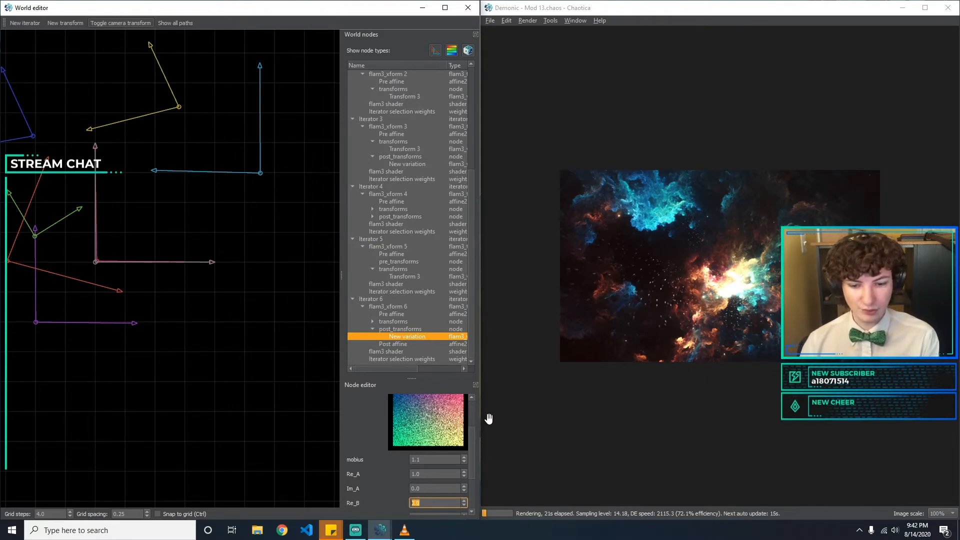
{"action": "type", "text": "0"}
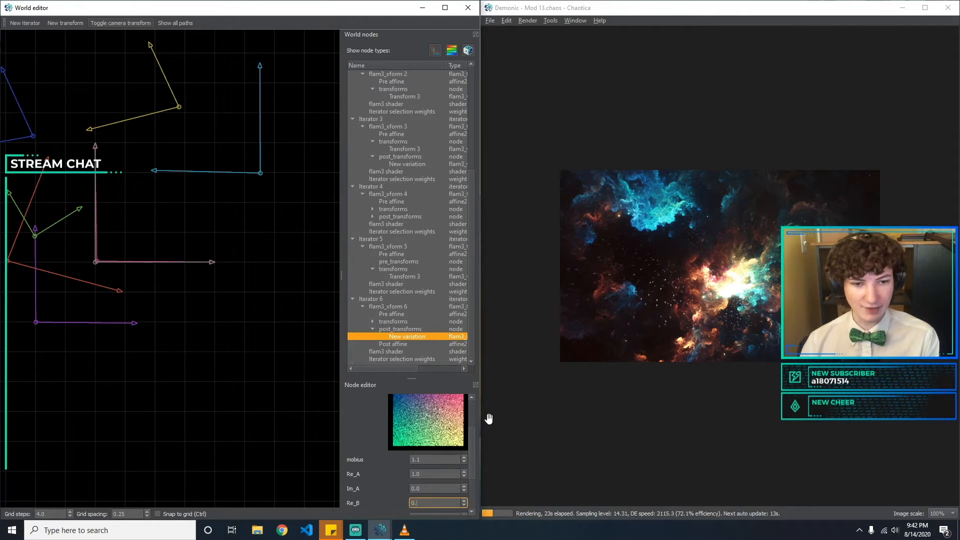
{"action": "type", "text": ".1"}
{"action": "key", "text": "BackSpace"}
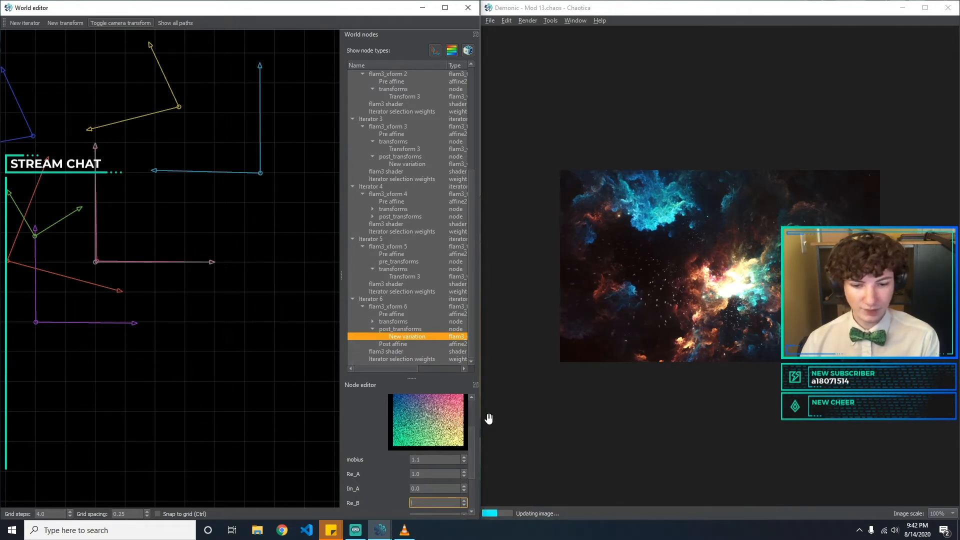
Set Im_B of Iterator 6's mobius variation to -0.1 after trying 0.1.
{"action": "key", "text": "Tab"}
{"action": "type", "text": "0.1"}
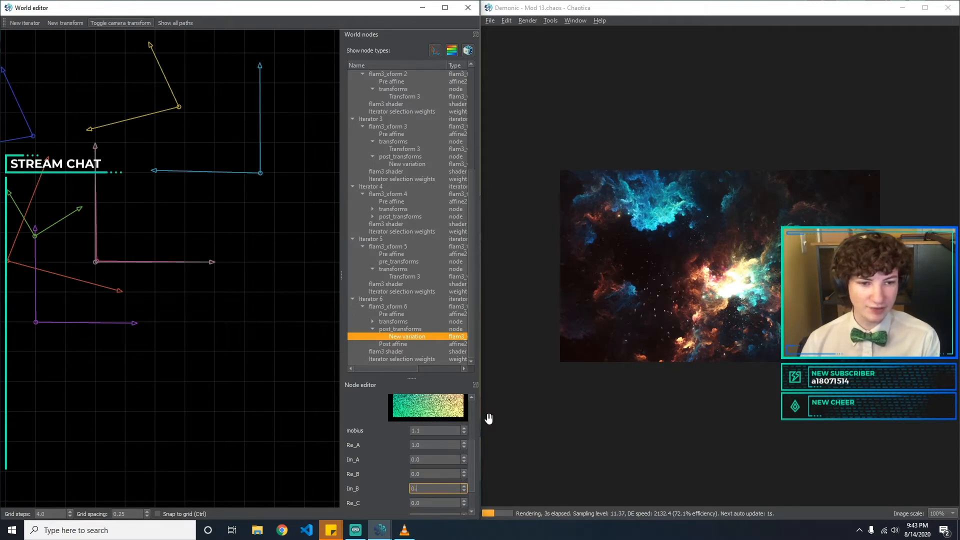
{"action": "key", "text": "BackSpace"}
{"action": "key", "text": "BackSpace"}
{"action": "key", "text": "BackSpace"}
{"action": "type", "text": "-"}
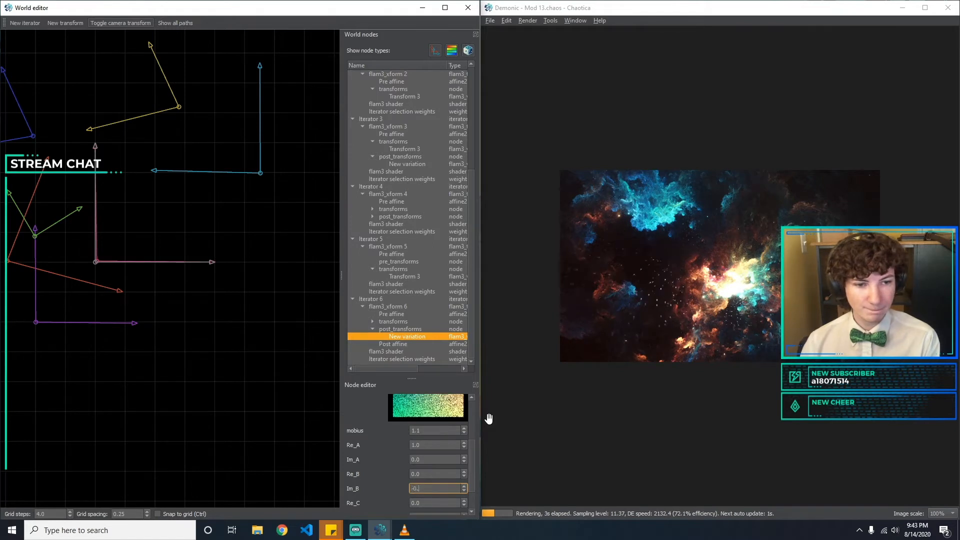
{"action": "type", "text": "0.1"}
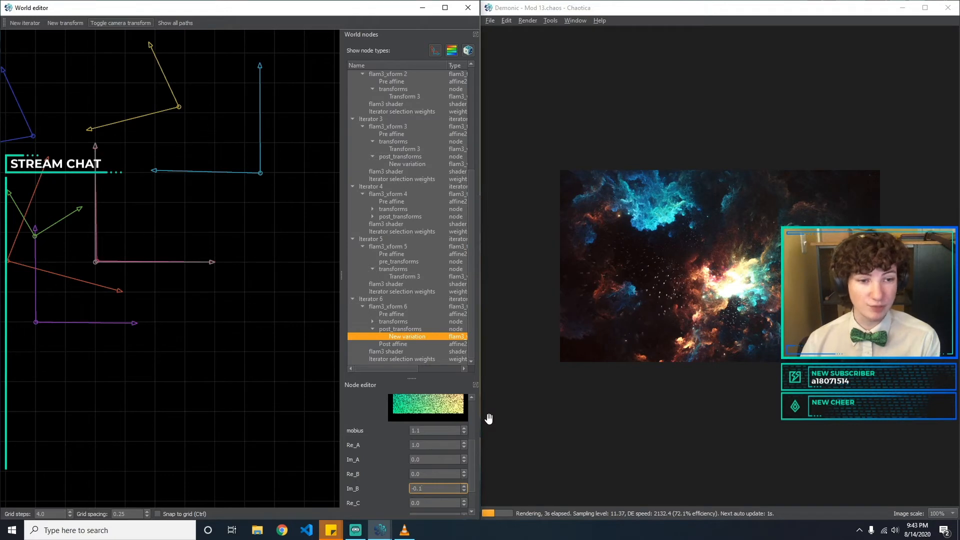
Try Re_C values of 0.5 and -0.5 in Iterator 6's mobius variation and clear the entry again.
{"action": "key", "text": "Tab"}
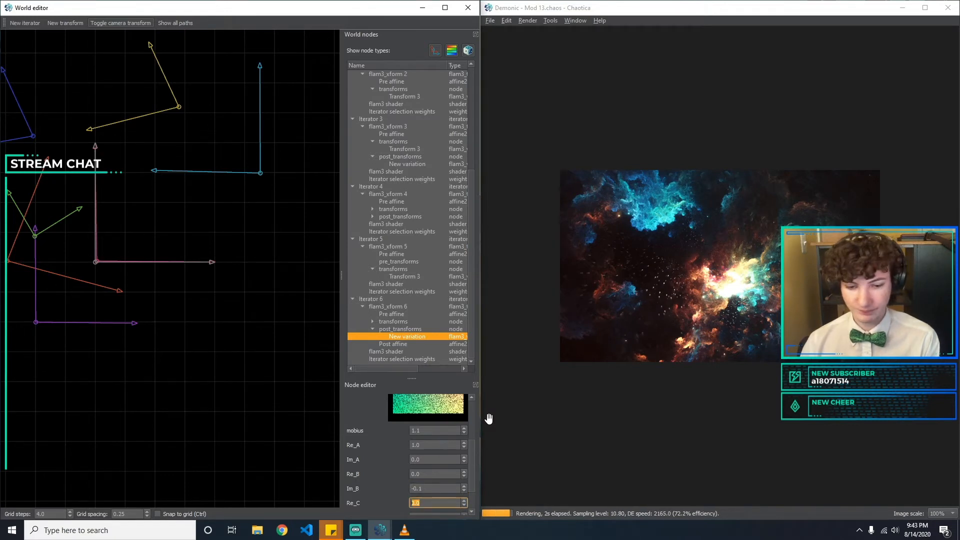
{"action": "key", "text": "BackSpace"}
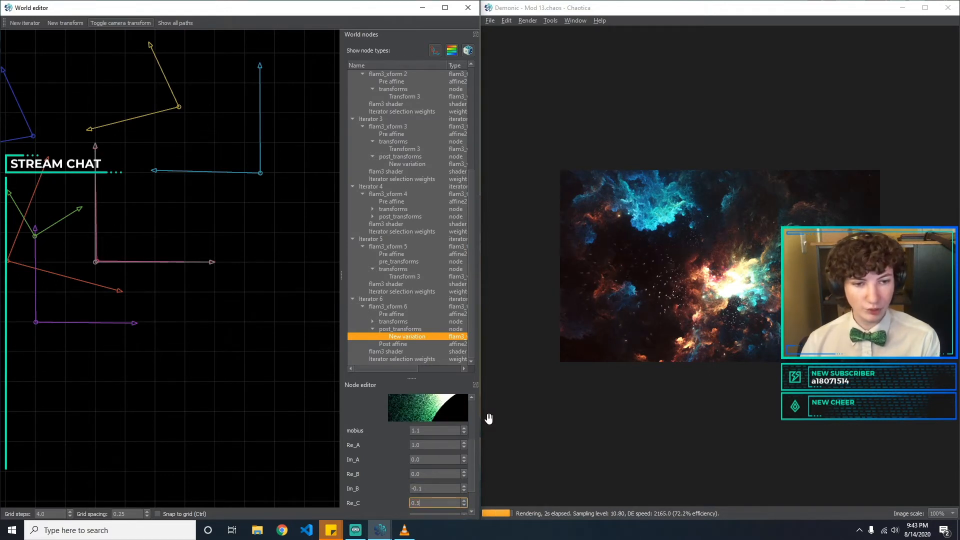
{"action": "type", "text": "5"}
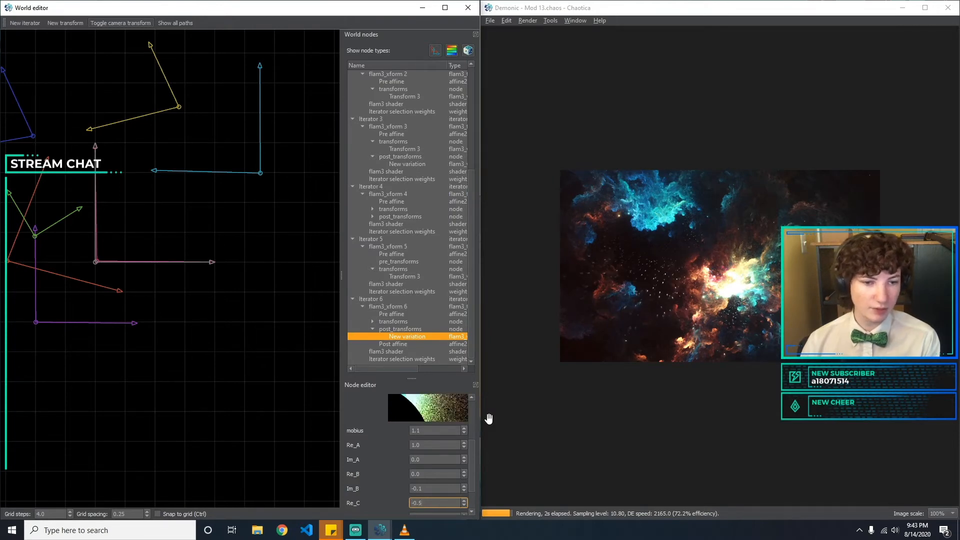
{"action": "key", "text": "BackSpace"}
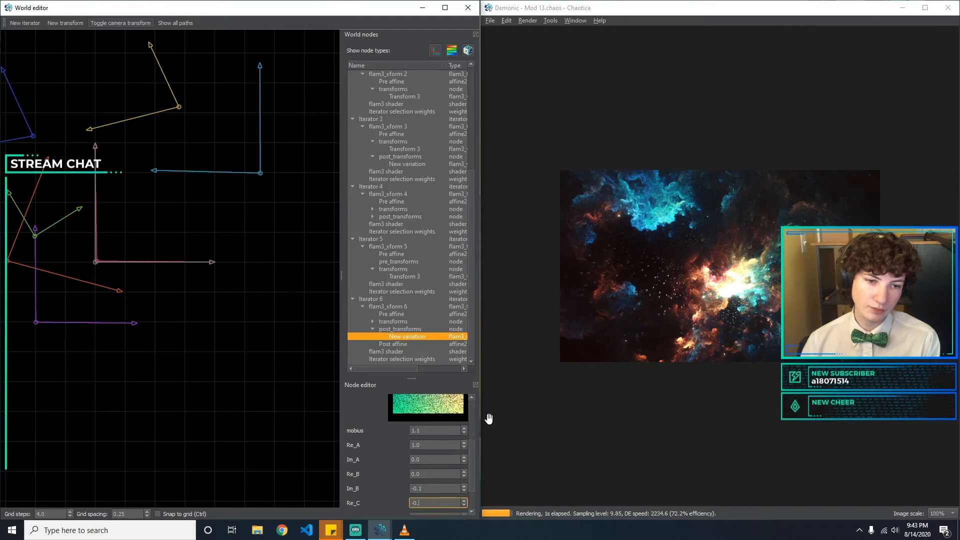
{"action": "key", "text": "BackSpace"}
Try an Im_C value of 0.5 in the mobius variation and reset Im_C to 0.
{"action": "key", "text": "Tab"}
{"action": "type", "text": "0.5"}
{"action": "key", "text": "BackSpace"}
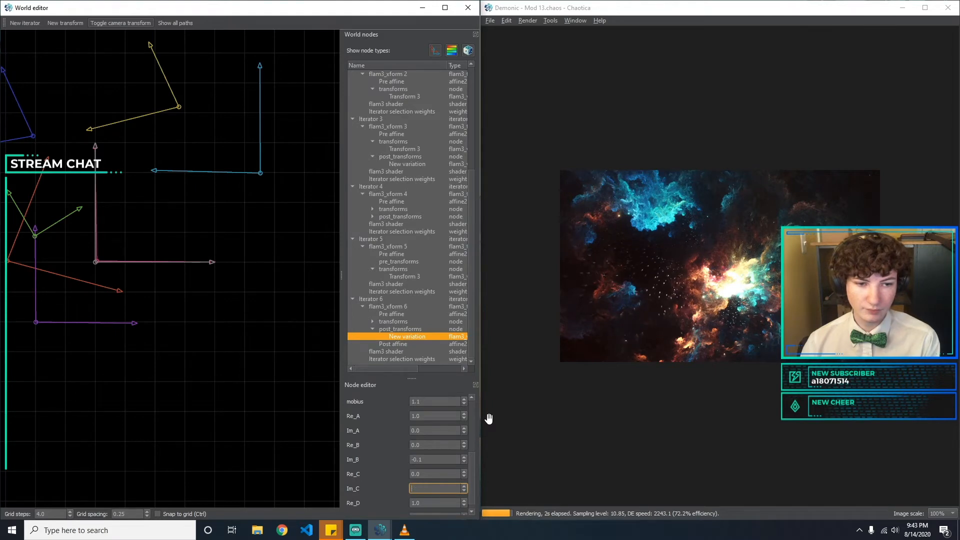
{"action": "key", "text": "BackSpace"}
{"action": "key", "text": "BackSpace"}
{"action": "key", "text": "BackSpace"}
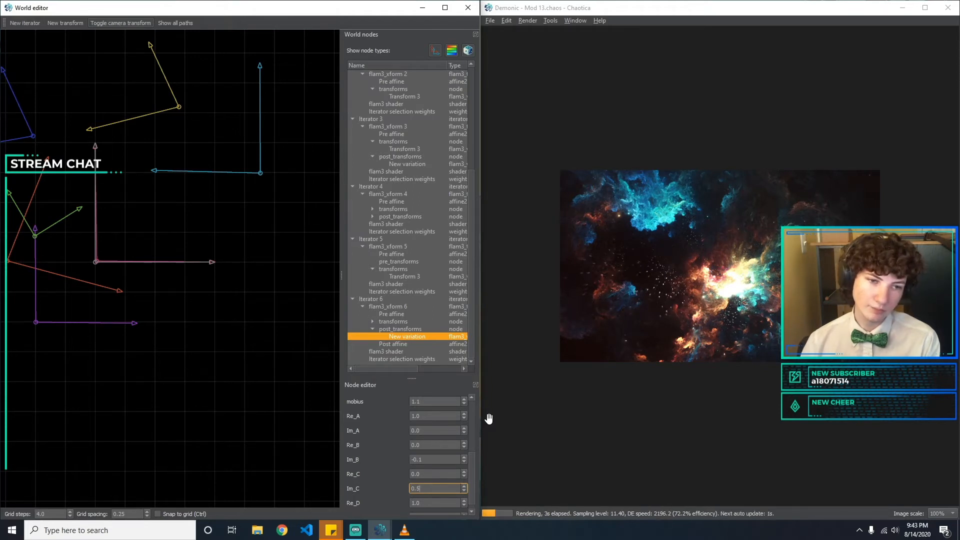
{"action": "key", "text": "BackSpace"}
{"action": "type", "text": "0"}
{"action": "key", "text": "Tab"}
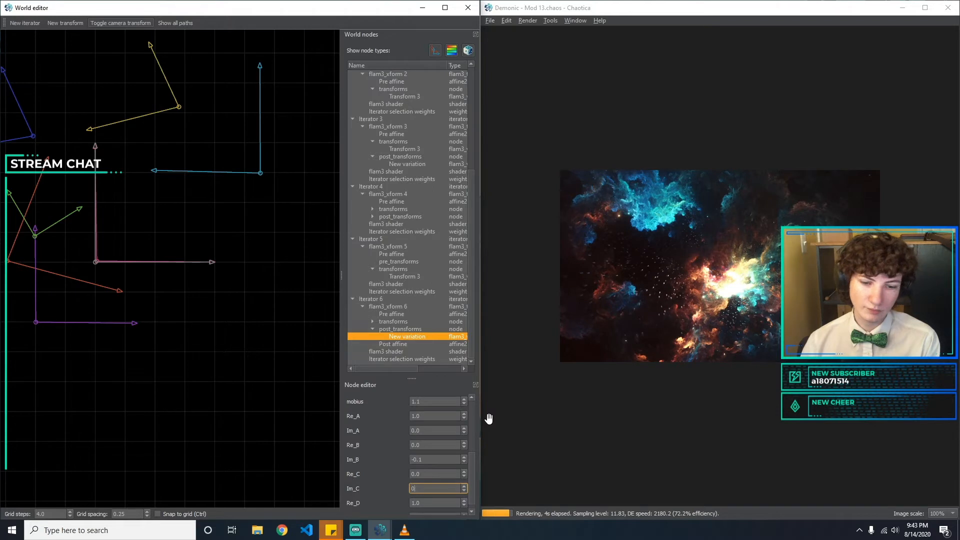
Try a Re_D value of 1.5 in the mobius variation and reset Re_D to 1.
{"action": "key", "text": "BackSpace"}
{"action": "type", "text": "1.5"}
{"action": "key", "text": "BackSpace"}
{"action": "key", "text": "BackSpace"}
{"action": "key", "text": "BackSpace"}
{"action": "type", "text": "1"}
Set Im_D of Iterator 6's mobius variation to -0.5 after trying -0.2, and collapse the iterator's post transforms.
{"action": "key", "text": "Tab"}
{"action": "type", "text": "0"}
{"action": "key", "text": "BackSpace"}
{"action": "type", "text": "-0.5"}
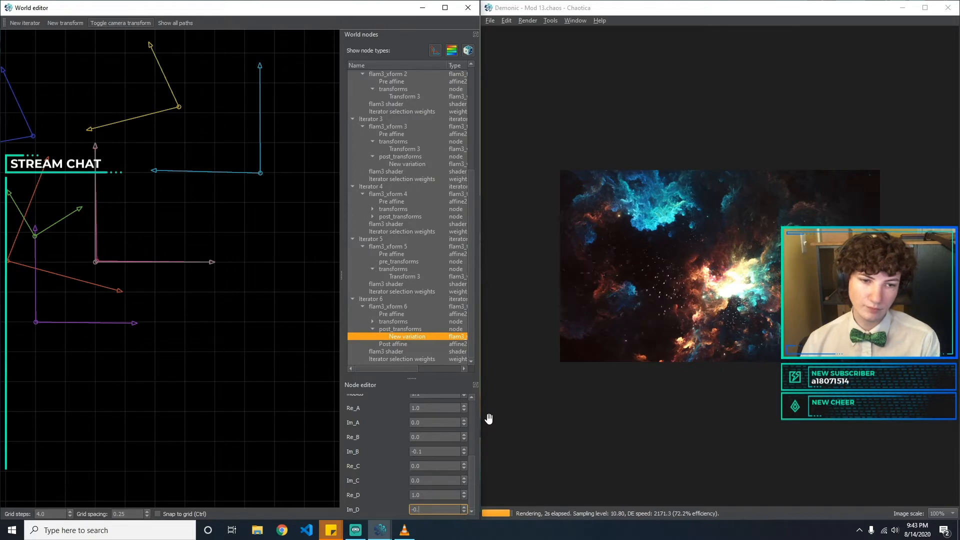
{"action": "key", "text": "BackSpace"}
{"action": "type", "text": "2"}
{"action": "key", "text": "BackSpace"}
{"action": "type", "text": "5"}
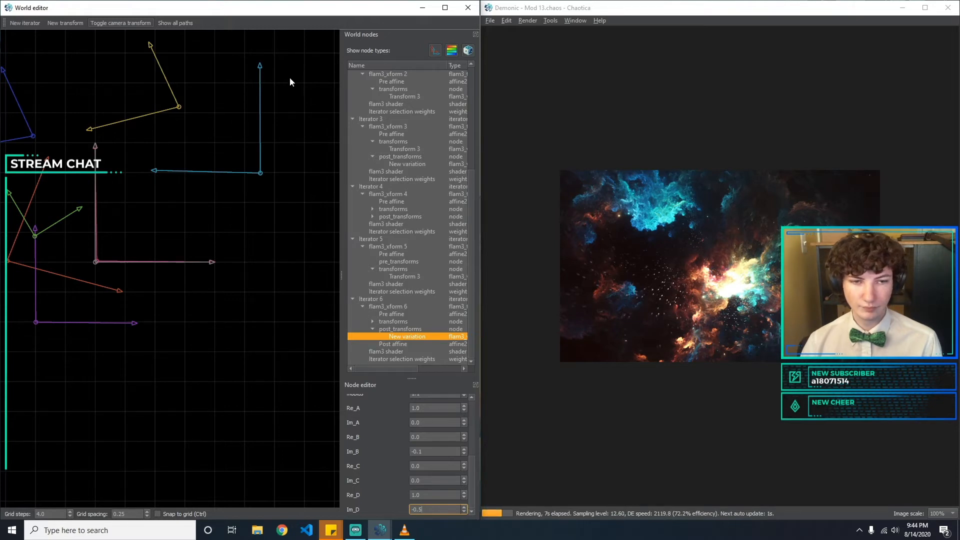
{"action": "left_click", "coordinate": [373, 329]}
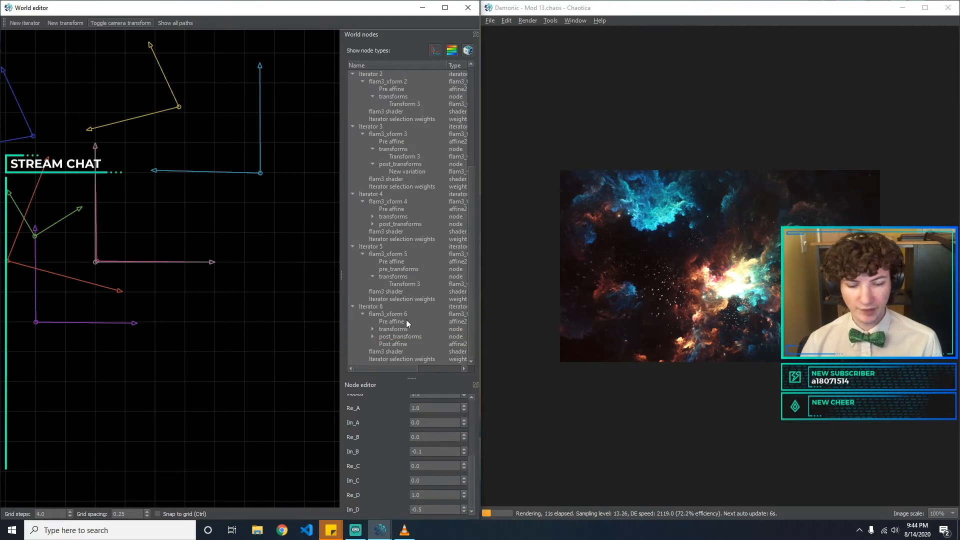
Examine the mobius transform, post variation and shader of Iterator 3.
{"action": "left_click_drag", "start_coordinate": [470, 465], "coordinate": [416, 359]}
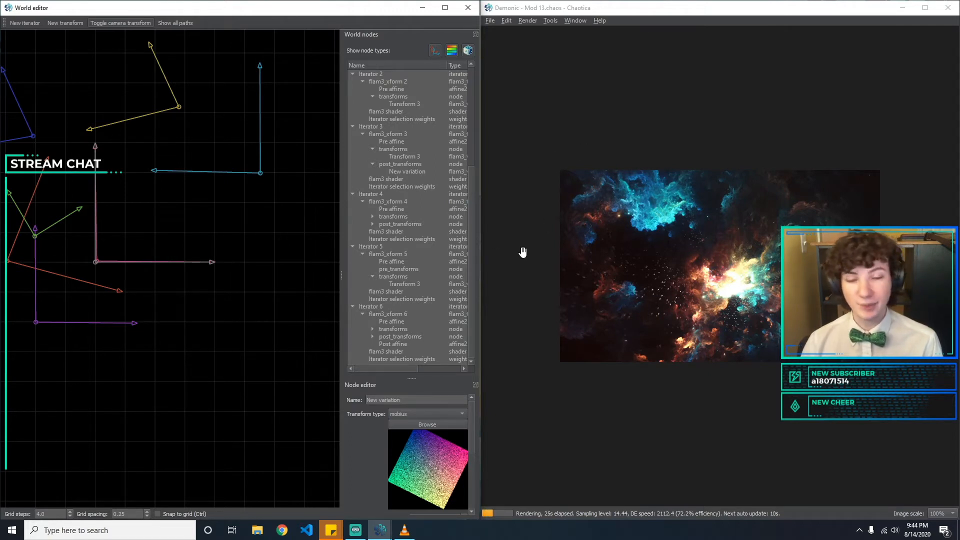
{"action": "left_click", "coordinate": [419, 172]}
{"action": "left_click", "coordinate": [421, 189]}
{"action": "left_click", "coordinate": [422, 170]}
{"action": "left_click", "coordinate": [425, 188]}
{"action": "left_click", "coordinate": [425, 179]}
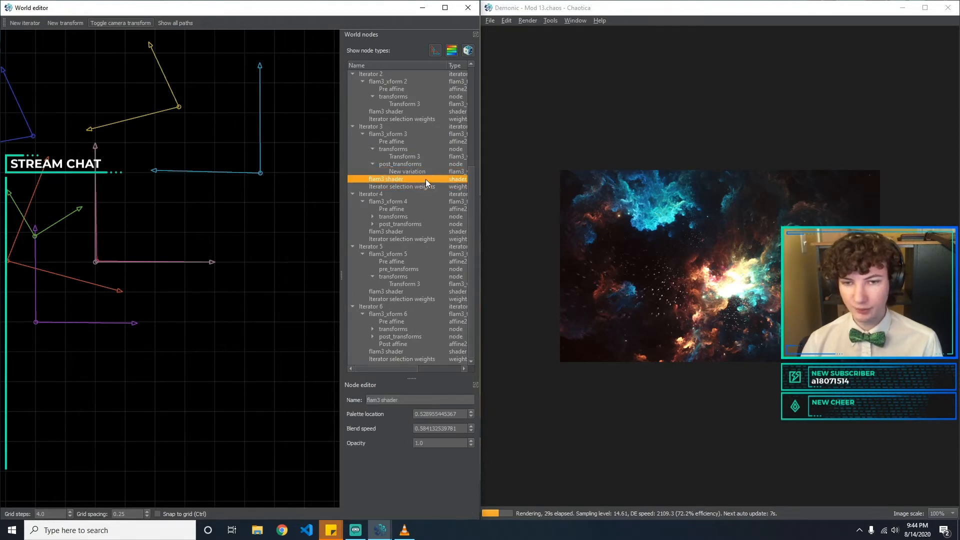
{"action": "scroll", "coordinate": [426, 179], "scroll_direction": "up", "scroll_amount": 2}
{"action": "left_click", "coordinate": [425, 202]}
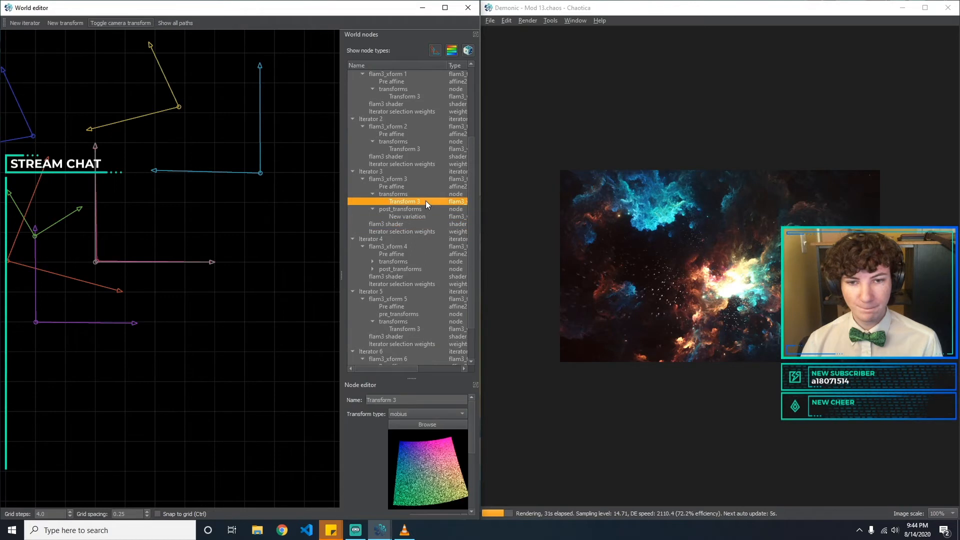
{"action": "left_click", "coordinate": [424, 217]}
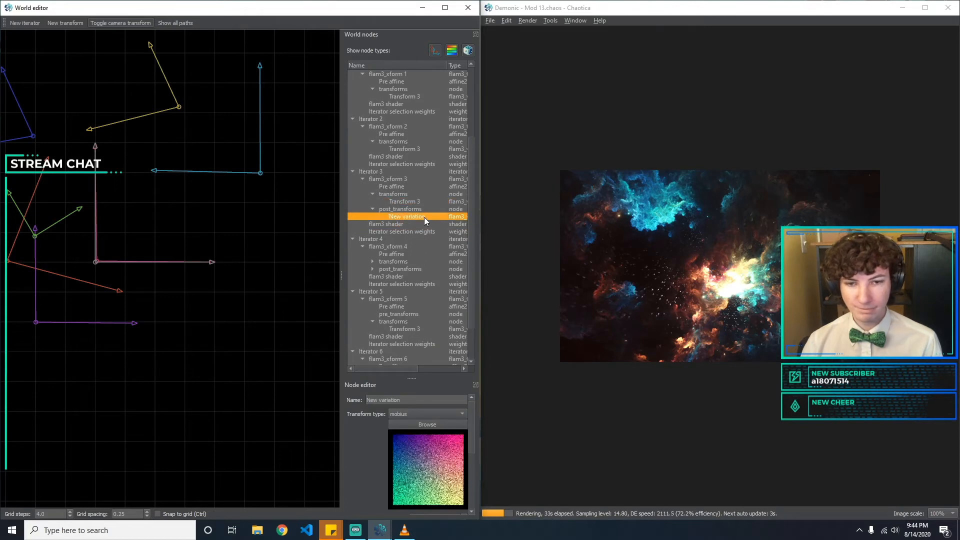
{"action": "left_click", "coordinate": [425, 201]}
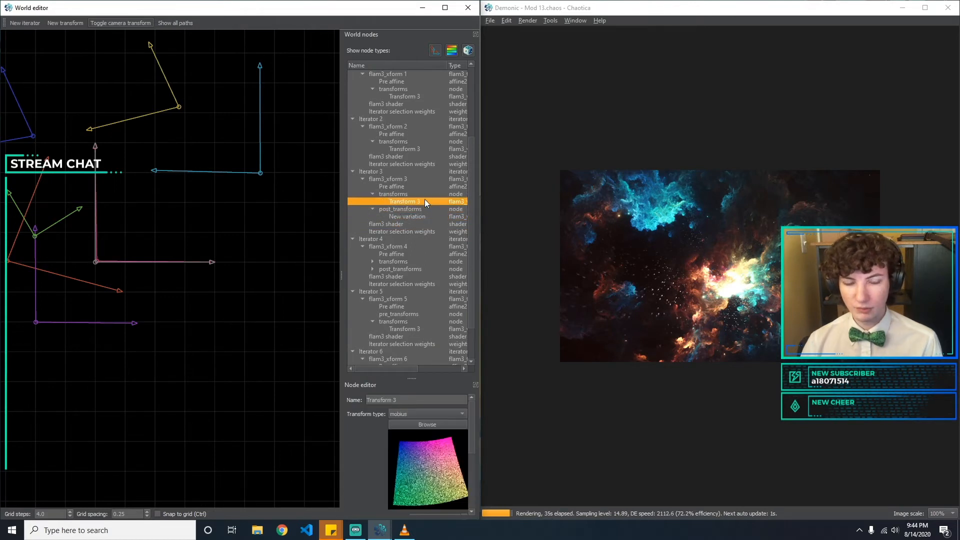
Save the world as a new file named Demonic - Mod 14.chaos.
{"action": "left_click", "coordinate": [493, 21]}
{"action": "left_click", "coordinate": [522, 80]}
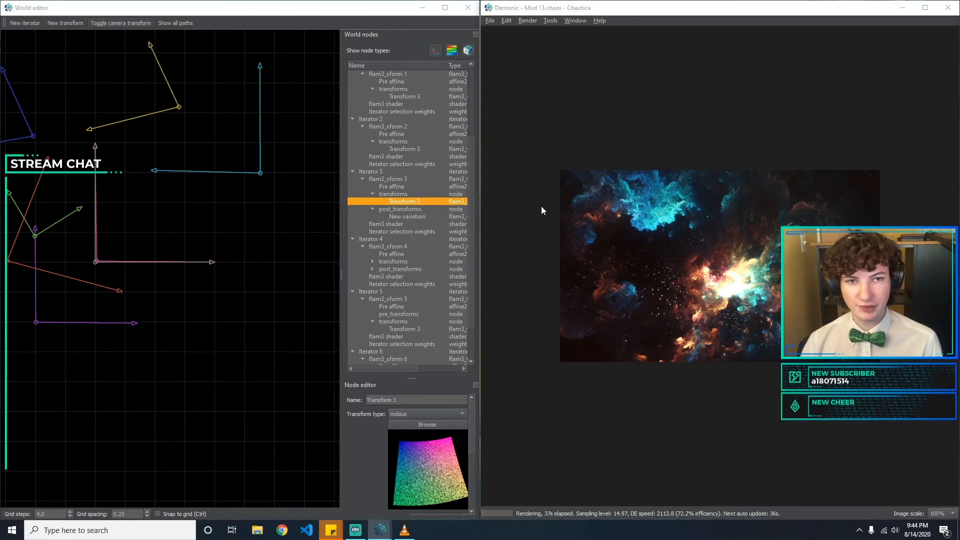
{"action": "left_click", "coordinate": [600, 224]}
{"action": "key", "text": "BackSpace"}
{"action": "type", "text": "4"}
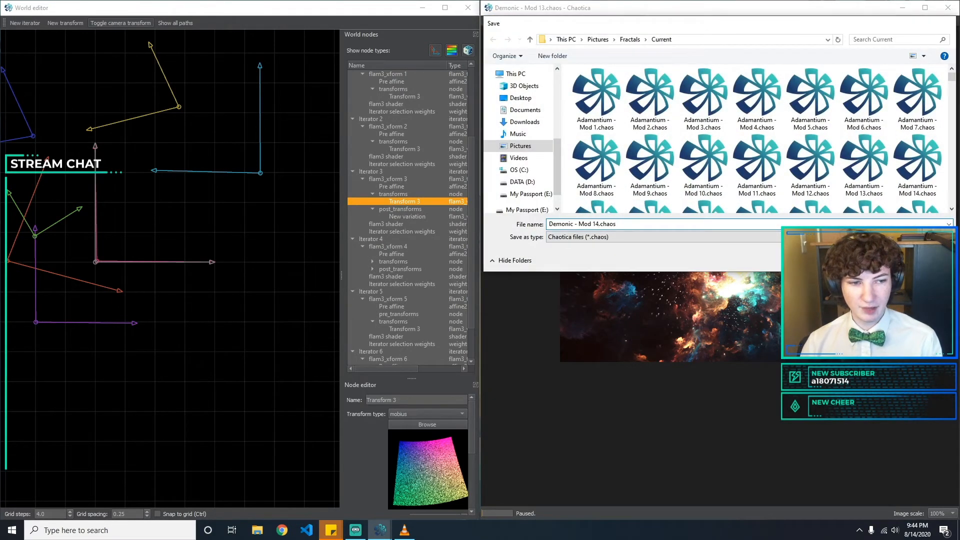
{"action": "key", "text": "Return"}
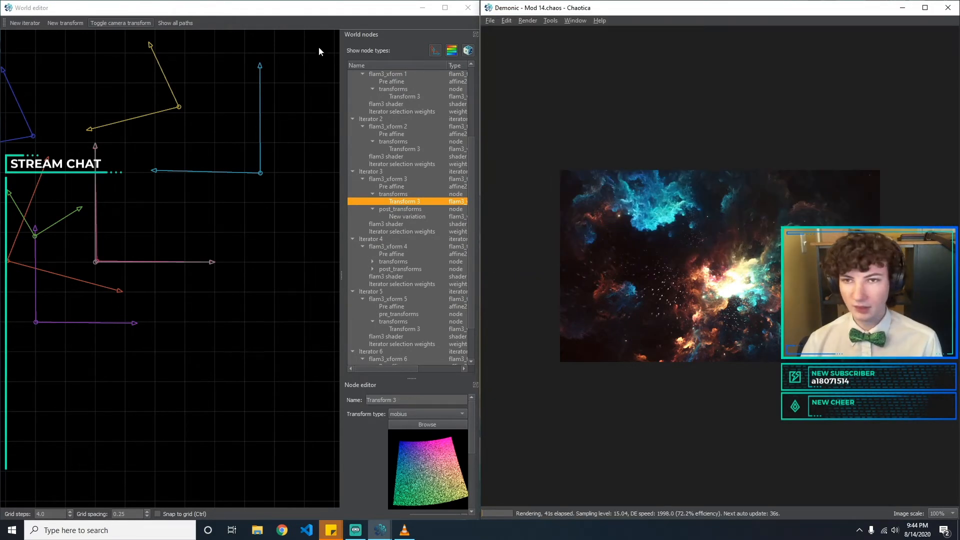
Move the red pre affine up beside the grid origin, to an offset of about x -0.04, y 0.56.
{"action": "left_click_drag", "start_coordinate": [256, 269], "coordinate": [377, 301]}
{"action": "left_click_drag", "start_coordinate": [316, 133], "coordinate": [266, 169]}
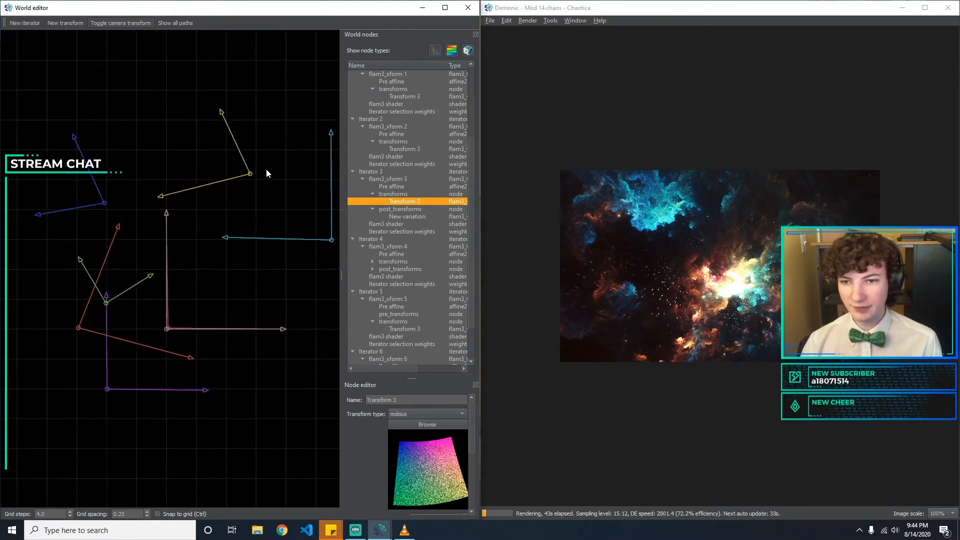
{"action": "left_click", "coordinate": [76, 327]}
{"action": "left_click_drag", "start_coordinate": [80, 330], "coordinate": [163, 266]}
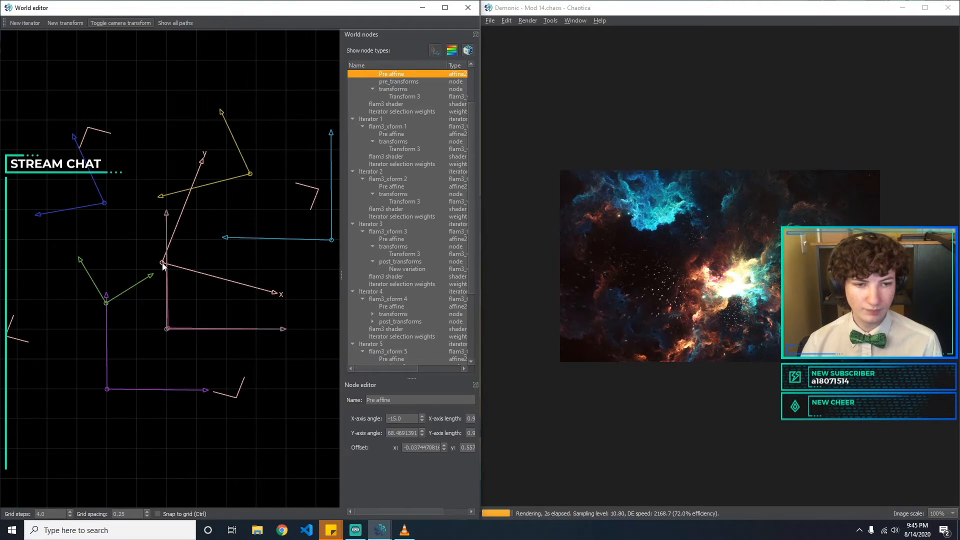
{"action": "left_click", "coordinate": [247, 108]}
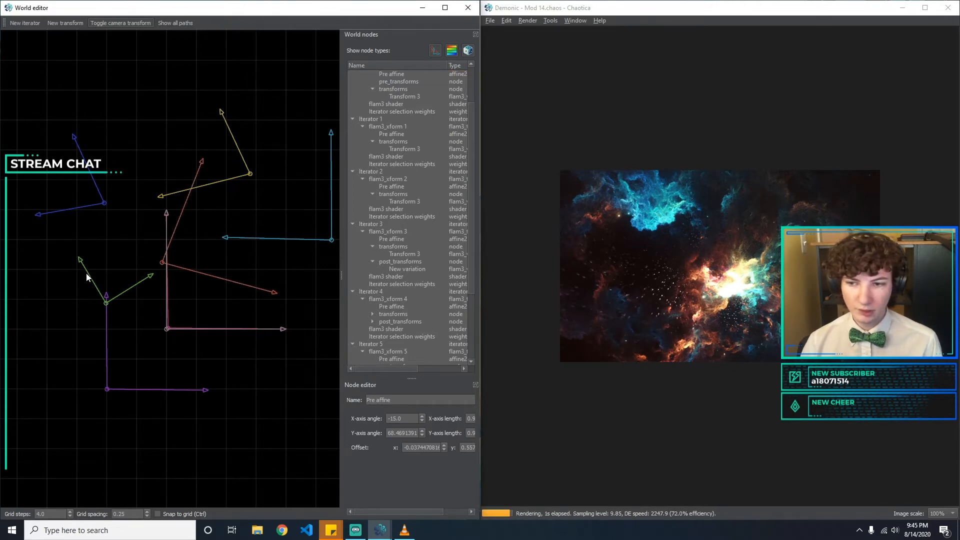
Try several slightly shifted positions for Iterator 3's pre affine and undo the moves.
{"action": "left_click", "coordinate": [102, 303]}
{"action": "mouse_move", "coordinate": [107, 304]}
{"action": "left_mouse_down"}
{"action": "mouse_move", "coordinate": [120, 312]}
{"action": "mouse_move", "coordinate": [102, 309]}
{"action": "mouse_move", "coordinate": [98, 318]}
{"action": "mouse_move", "coordinate": [115, 310]}
{"action": "left_mouse_up"}
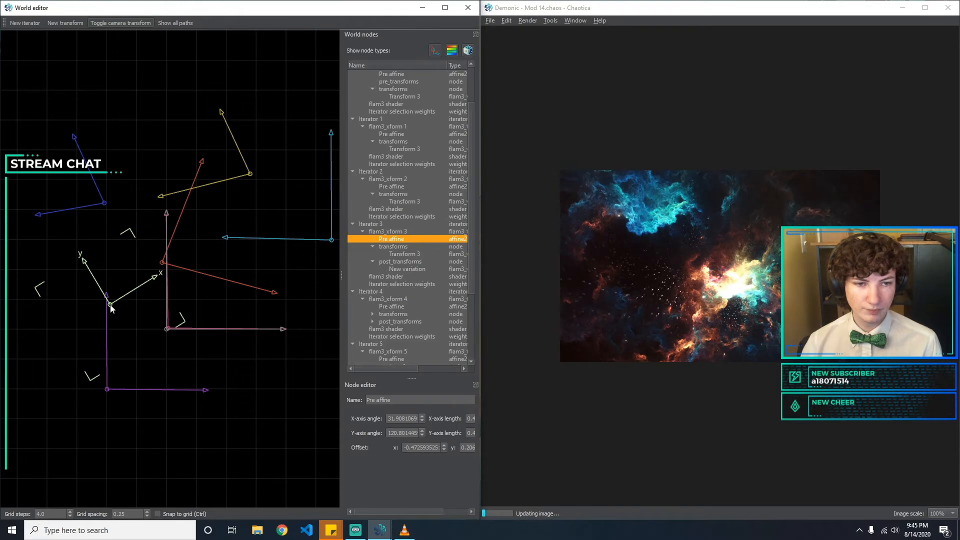
{"action": "left_click_drag", "start_coordinate": [116, 307], "coordinate": [116, 314]}
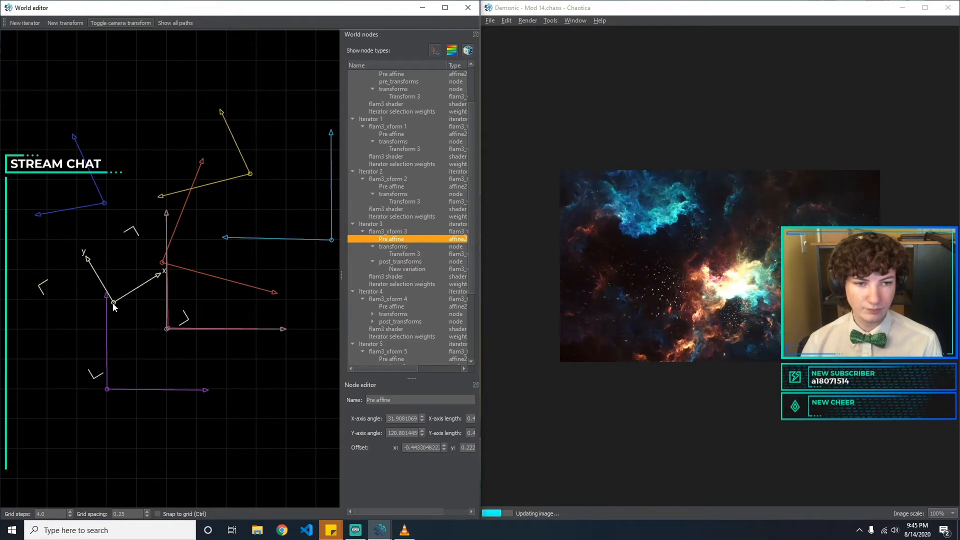
{"action": "mouse_move", "coordinate": [112, 303]}
{"action": "left_mouse_down"}
{"action": "mouse_move", "coordinate": [117, 310]}
{"action": "mouse_move", "coordinate": [118, 299]}
{"action": "left_mouse_up"}
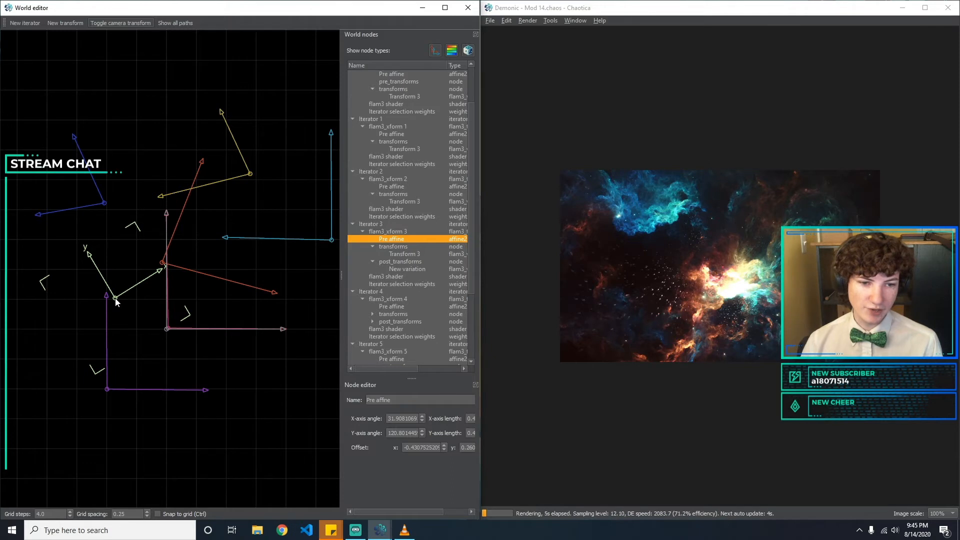
{"action": "left_click_drag", "start_coordinate": [116, 302], "coordinate": [133, 307]}
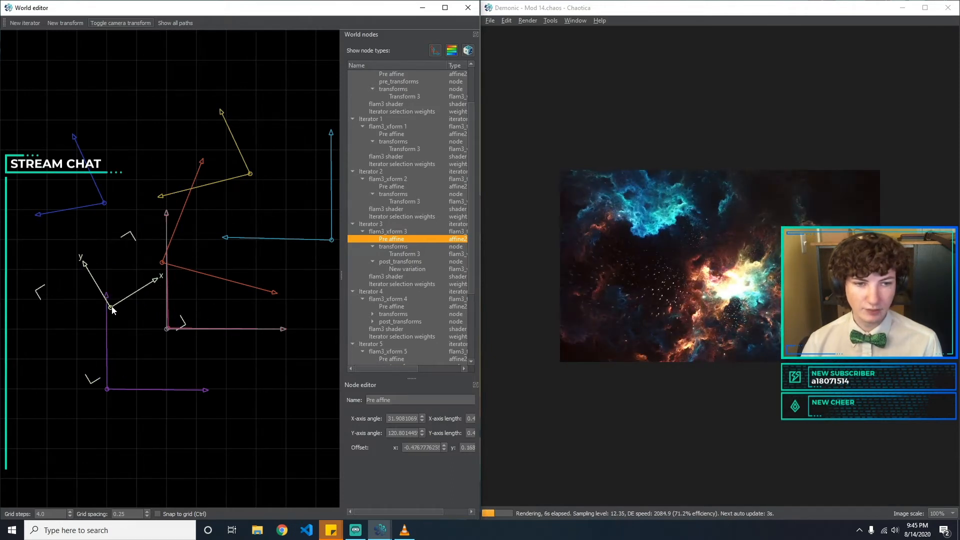
{"action": "mouse_move", "coordinate": [131, 303]}
{"action": "left_mouse_down"}
{"action": "mouse_move", "coordinate": [107, 299]}
{"action": "mouse_move", "coordinate": [124, 307]}
{"action": "left_mouse_up"}
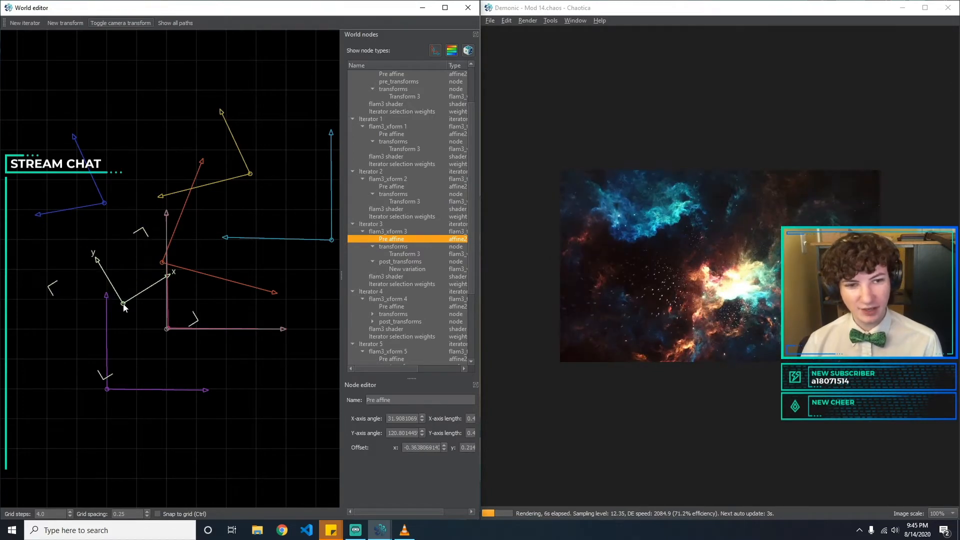
{"action": "key", "text": "ctrl+z"}
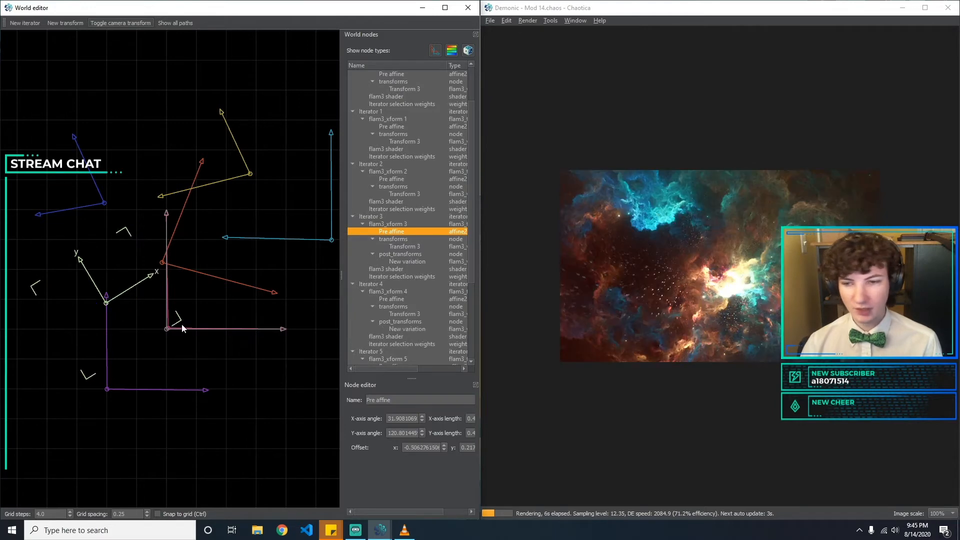
Show the imaging settings to refresh the render, close them and deselect the pre affine.
{"action": "left_click", "coordinate": [585, 20]}
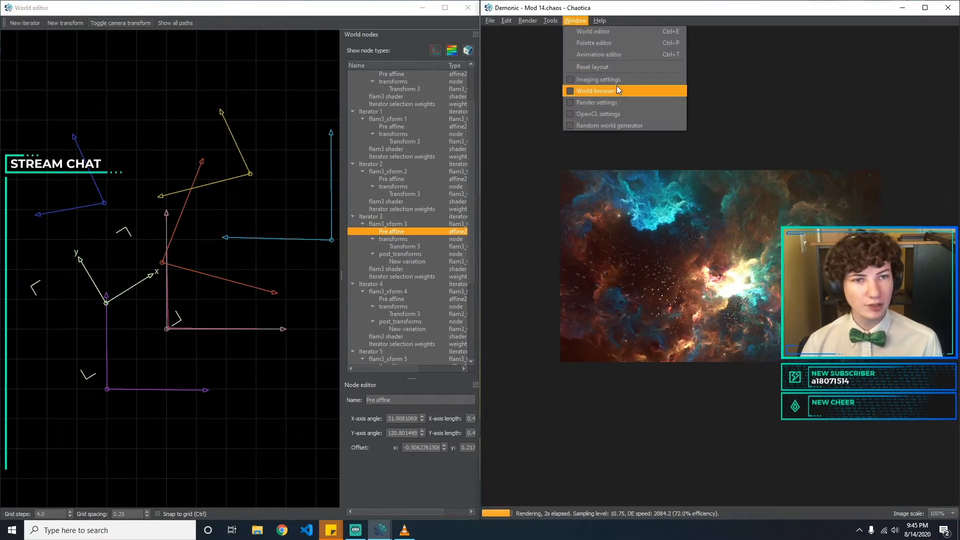
{"action": "left_click", "coordinate": [617, 87]}
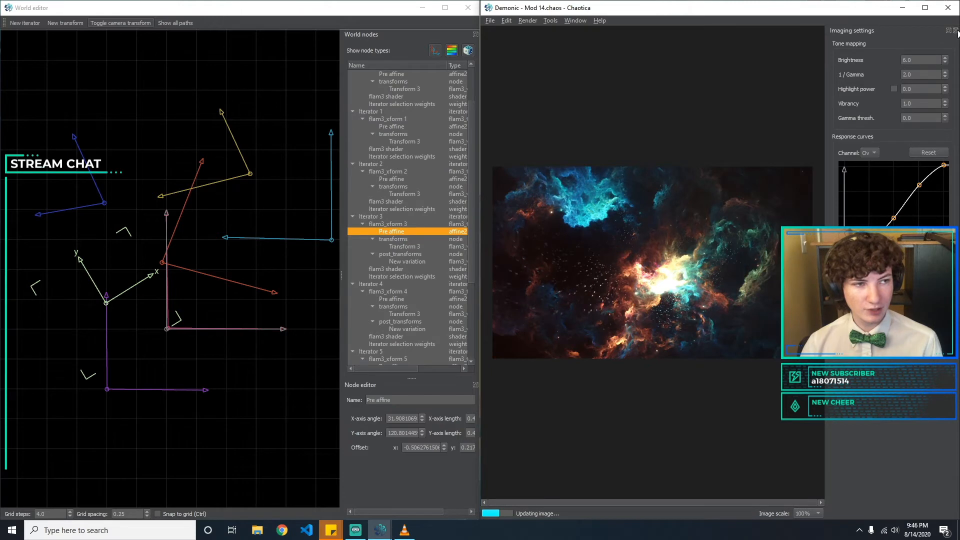
{"action": "left_click", "coordinate": [956, 30]}
{"action": "left_click", "coordinate": [202, 426]}
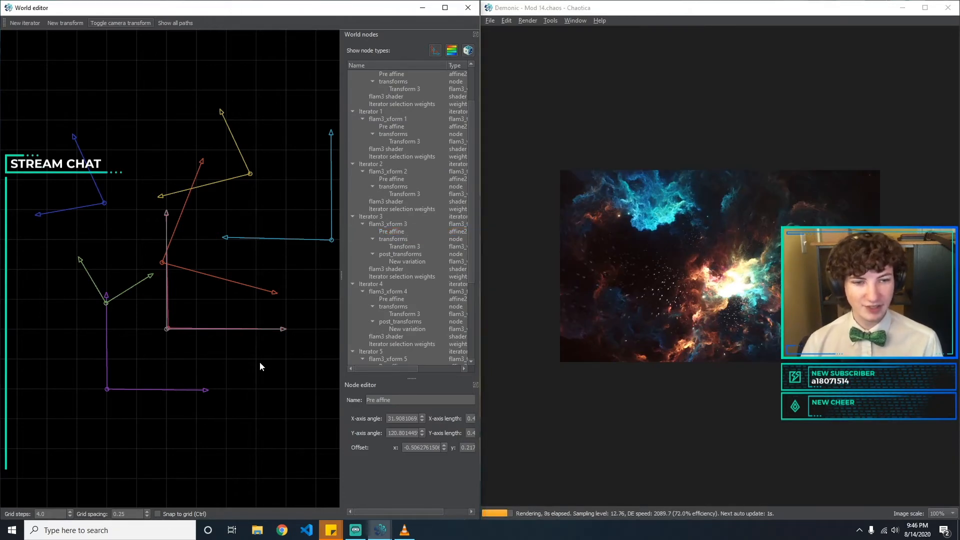
Undo and restore the red pre affine's move to compare renders, and refresh the image by briefly showing the imaging settings.
{"action": "key", "text": "ctrl+z"}
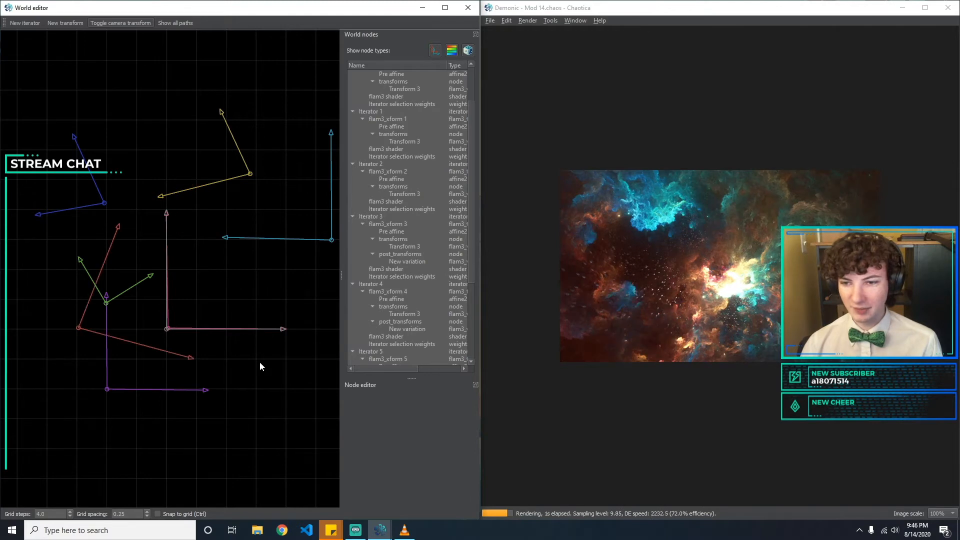
{"action": "key", "text": "ctrl+z"}
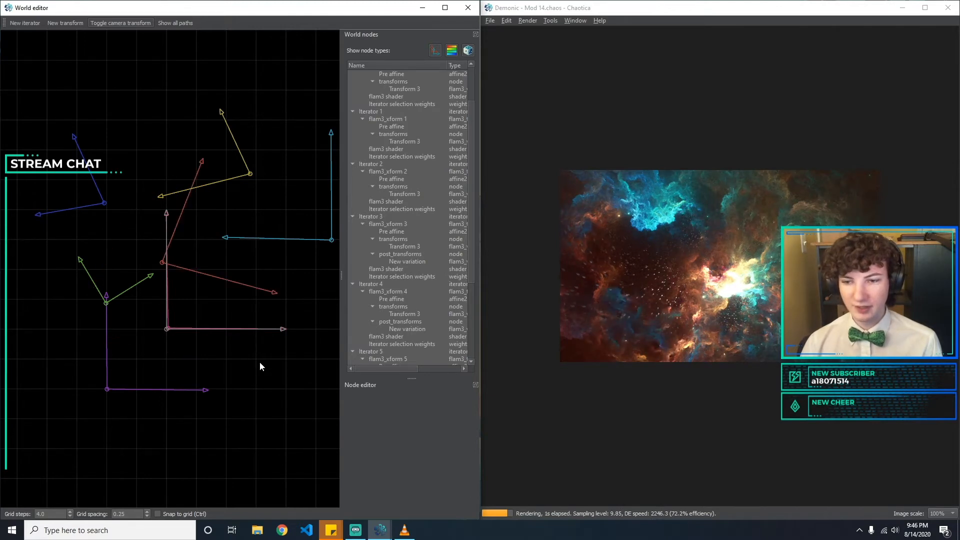
{"action": "left_click", "coordinate": [575, 20]}
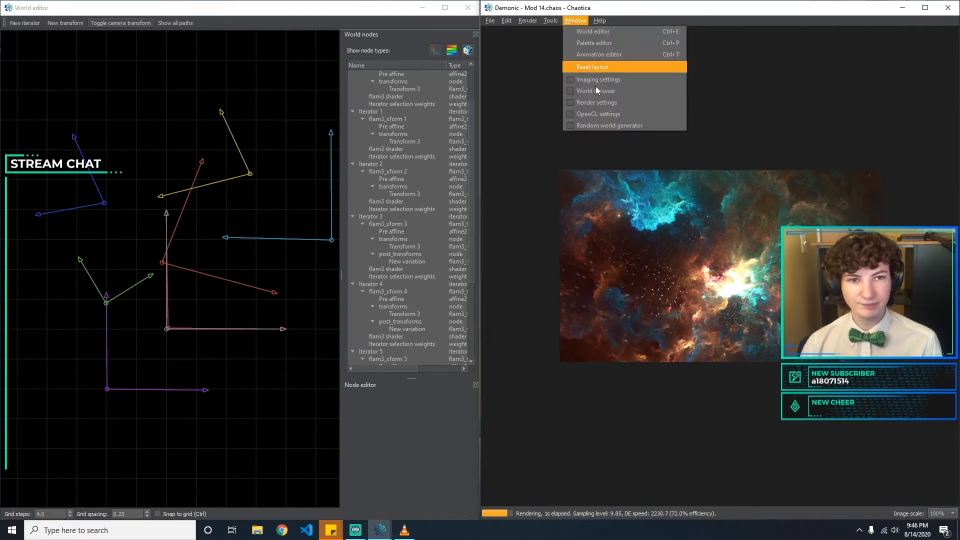
{"action": "left_click", "coordinate": [596, 90]}
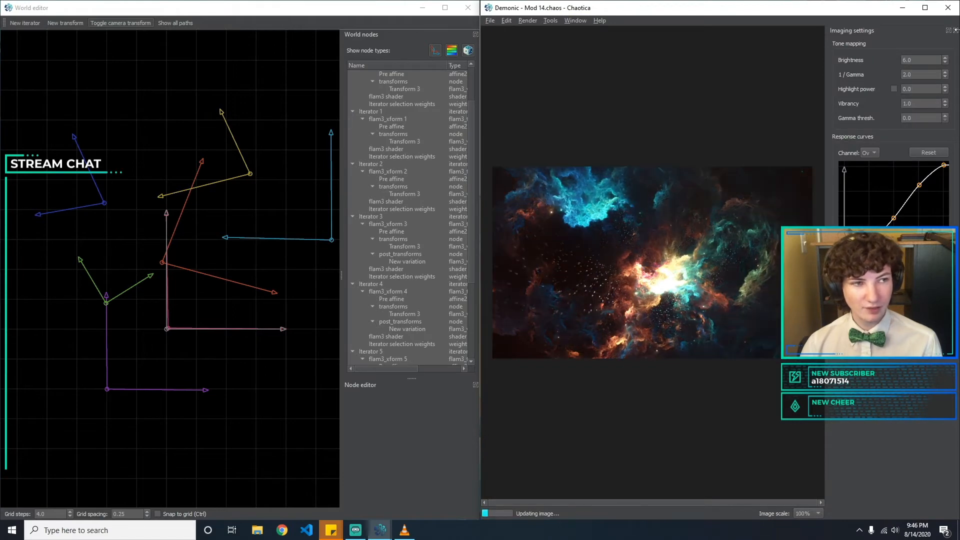
{"action": "left_click", "coordinate": [956, 30]}
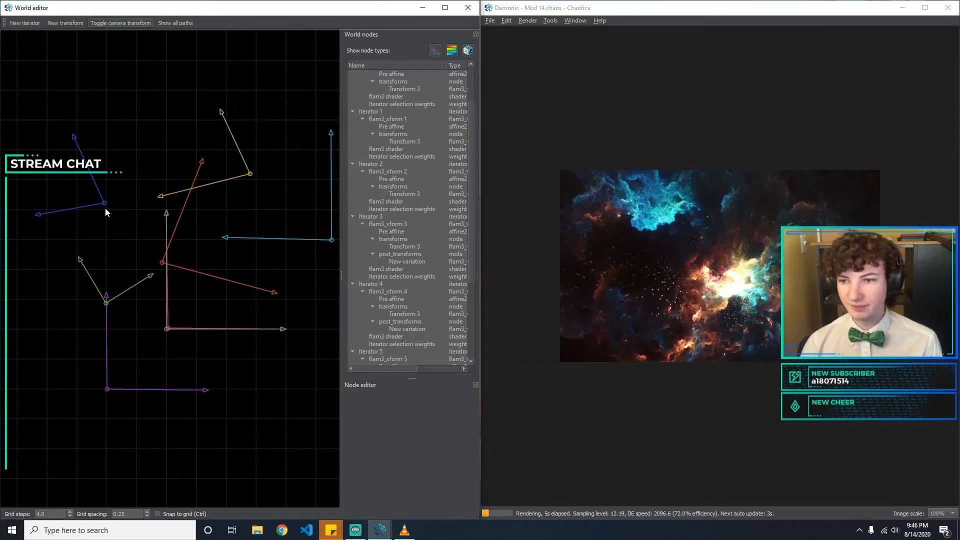
Try shifted positions and tilted axes for Iterator 2's pre affine, and undo the changes.
{"action": "left_click_drag", "start_coordinate": [108, 389], "coordinate": [123, 444]}
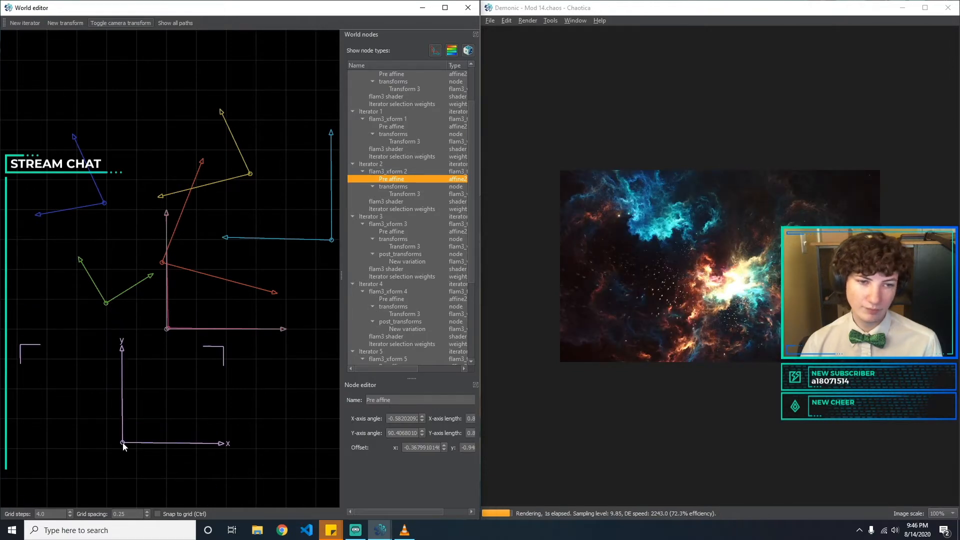
{"action": "left_click_drag", "start_coordinate": [128, 416], "coordinate": [133, 355]}
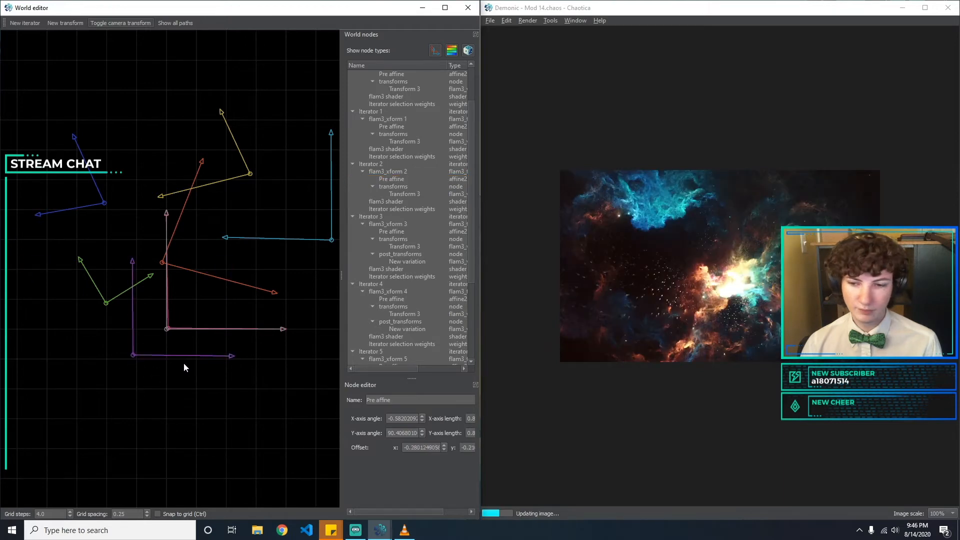
{"action": "left_click_drag", "start_coordinate": [232, 357], "coordinate": [250, 373]}
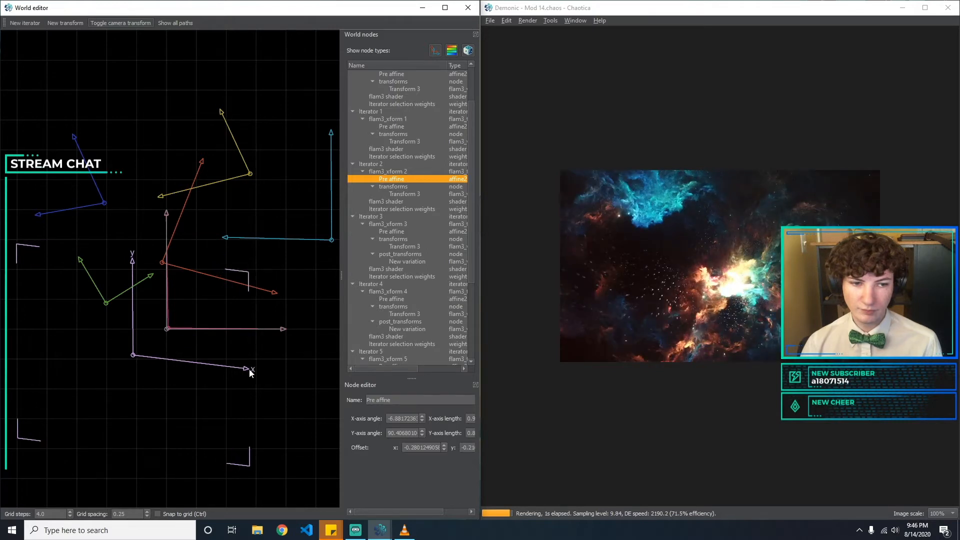
{"action": "mouse_move", "coordinate": [250, 372]}
{"action": "left_mouse_down"}
{"action": "mouse_move", "coordinate": [224, 348]}
{"action": "mouse_move", "coordinate": [206, 375]}
{"action": "mouse_move", "coordinate": [161, 392]}
{"action": "mouse_move", "coordinate": [216, 336]}
{"action": "mouse_move", "coordinate": [210, 307]}
{"action": "mouse_move", "coordinate": [220, 362]}
{"action": "mouse_move", "coordinate": [211, 361]}
{"action": "mouse_move", "coordinate": [231, 341]}
{"action": "mouse_move", "coordinate": [233, 367]}
{"action": "left_mouse_up"}
{"action": "left_click", "coordinate": [88, 366]}
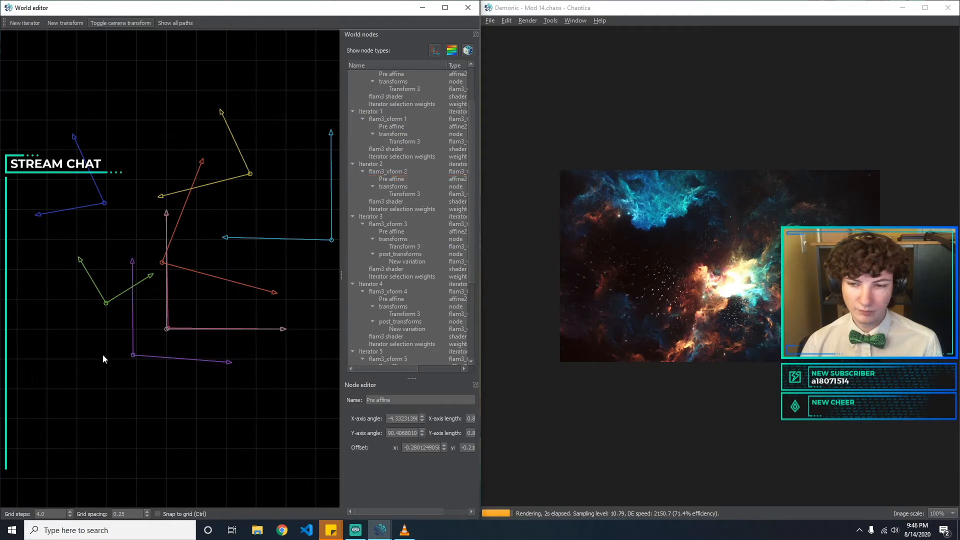
{"action": "left_click", "coordinate": [135, 263]}
{"action": "left_click_drag", "start_coordinate": [134, 267], "coordinate": [112, 249]}
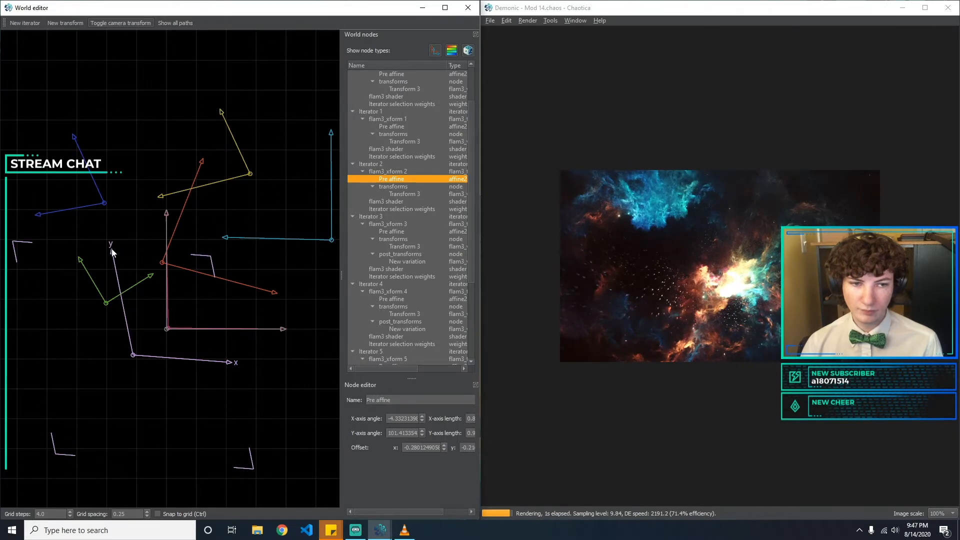
{"action": "left_click", "coordinate": [134, 400]}
{"action": "key", "text": "ctrl+z"}
{"action": "key", "text": "ctrl+z"}
{"action": "key", "text": "ctrl+z"}
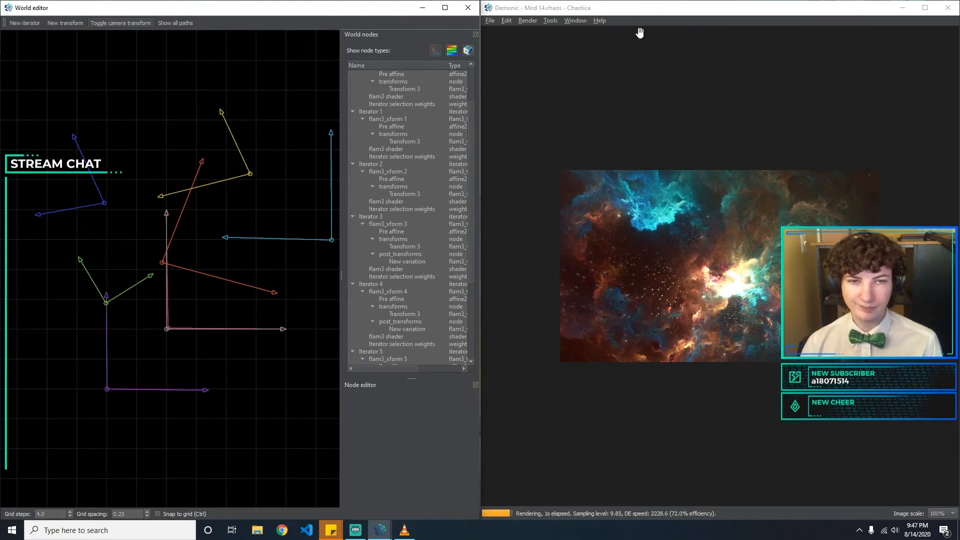
Refresh the render by briefly showing the imaging settings and closing them.
{"action": "left_click", "coordinate": [575, 20]}
{"action": "left_click", "coordinate": [620, 95]}
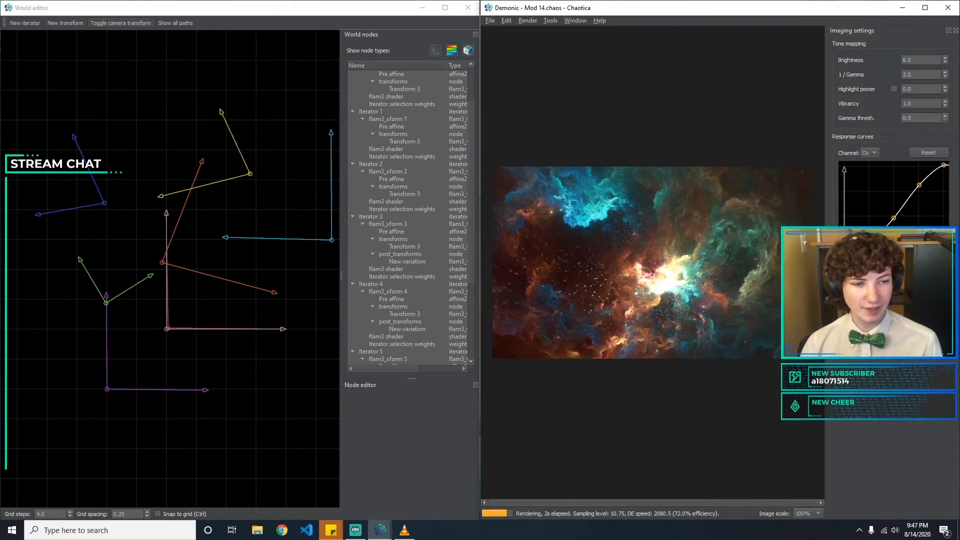
{"action": "left_click", "coordinate": [956, 31]}
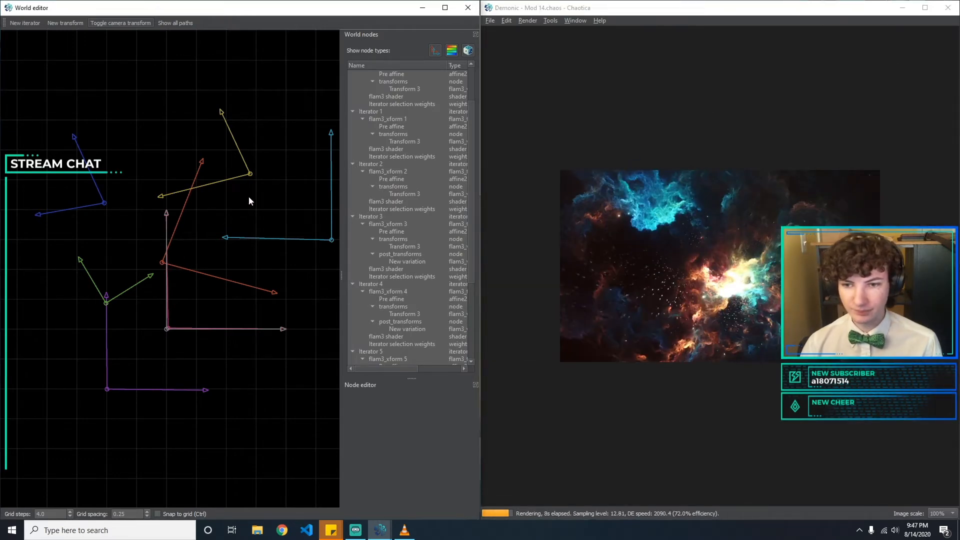
Try Iterator 1's pre affine in several places and settle on an offset of about x 1.18, y -0.18.
{"action": "left_click_drag", "start_coordinate": [330, 242], "coordinate": [83, 342]}
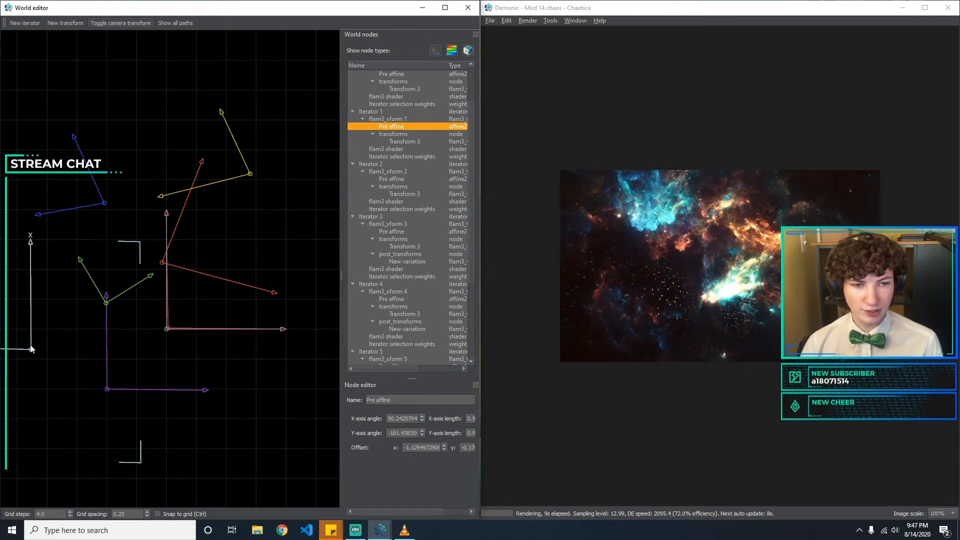
{"action": "left_click_drag", "start_coordinate": [33, 326], "coordinate": [1, 204]}
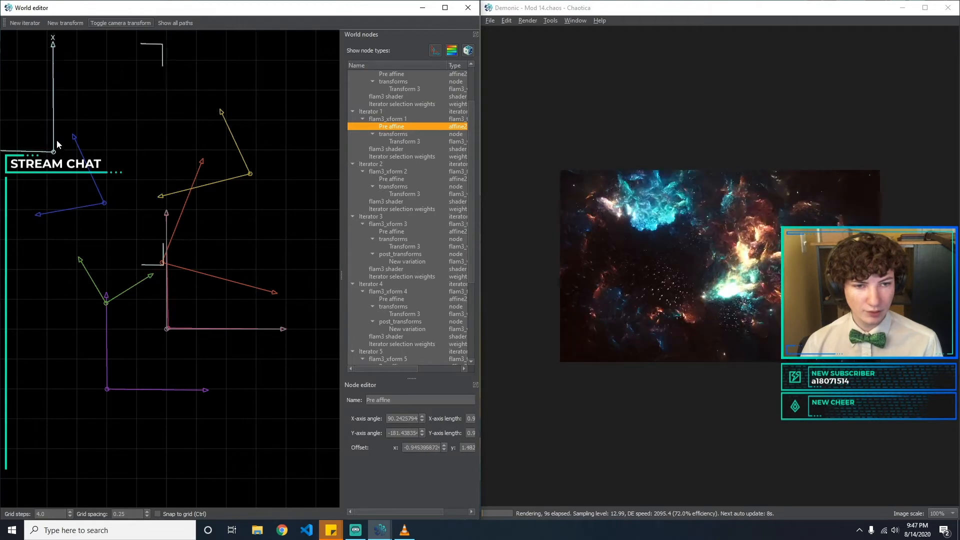
{"action": "left_click_drag", "start_coordinate": [112, 105], "coordinate": [267, 116]}
{"action": "left_click_drag", "start_coordinate": [283, 93], "coordinate": [304, 368]}
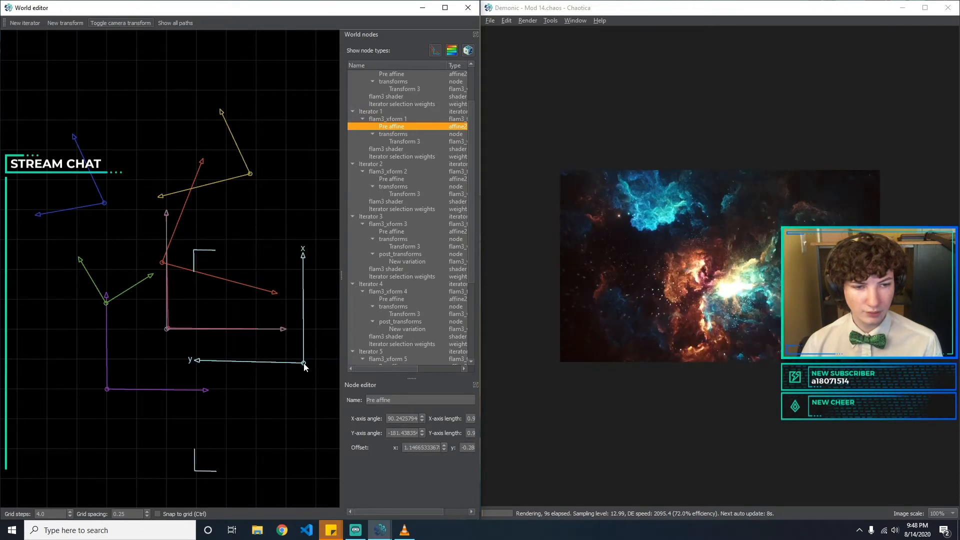
{"action": "mouse_move", "coordinate": [305, 367]}
{"action": "left_mouse_down"}
{"action": "mouse_move", "coordinate": [282, 365]}
{"action": "mouse_move", "coordinate": [319, 365]}
{"action": "mouse_move", "coordinate": [227, 360]}
{"action": "mouse_move", "coordinate": [329, 349]}
{"action": "mouse_move", "coordinate": [308, 351]}
{"action": "left_mouse_up"}
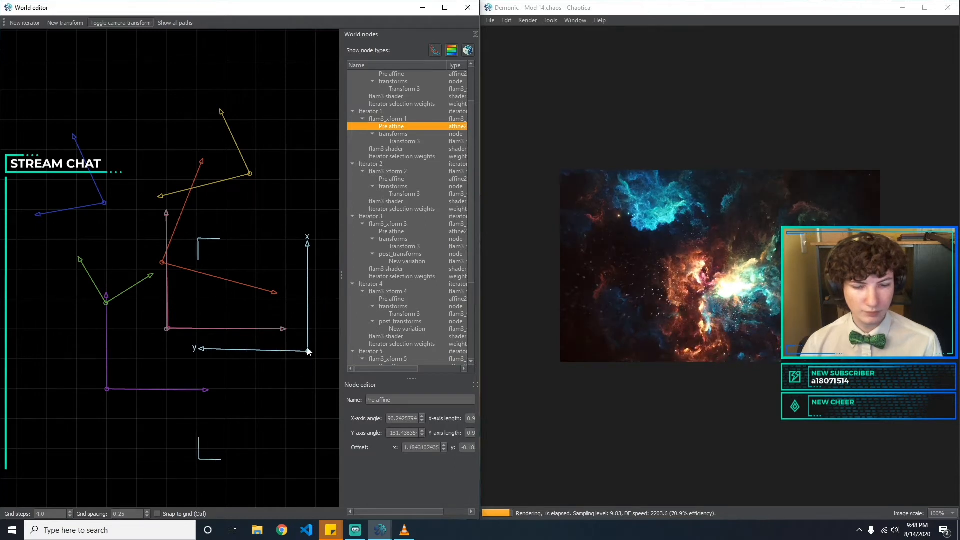
Adjust Iterator 1's pre affine axes to an X-axis angle of about 82 and a Y-axis angle of about -183.8, and deselect it.
{"action": "mouse_move", "coordinate": [201, 349]}
{"action": "left_mouse_down"}
{"action": "mouse_move", "coordinate": [215, 349]}
{"action": "mouse_move", "coordinate": [201, 343]}
{"action": "mouse_move", "coordinate": [208, 334]}
{"action": "mouse_move", "coordinate": [202, 358]}
{"action": "mouse_move", "coordinate": [192, 356]}
{"action": "mouse_move", "coordinate": [196, 342]}
{"action": "left_mouse_up"}
{"action": "left_click", "coordinate": [284, 386]}
{"action": "left_click_drag", "start_coordinate": [307, 242], "coordinate": [277, 286]}
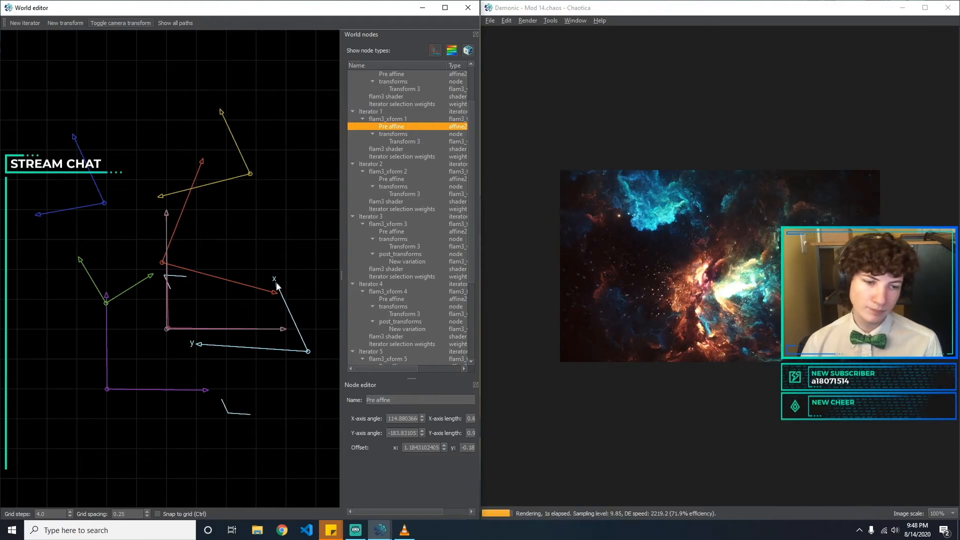
{"action": "left_click_drag", "start_coordinate": [277, 286], "coordinate": [225, 282]}
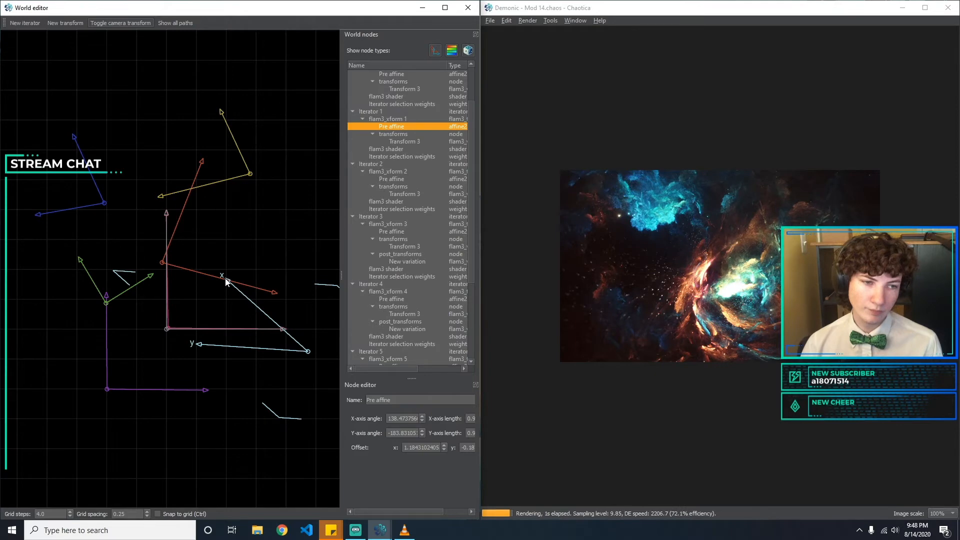
{"action": "left_click_drag", "start_coordinate": [225, 278], "coordinate": [331, 199]}
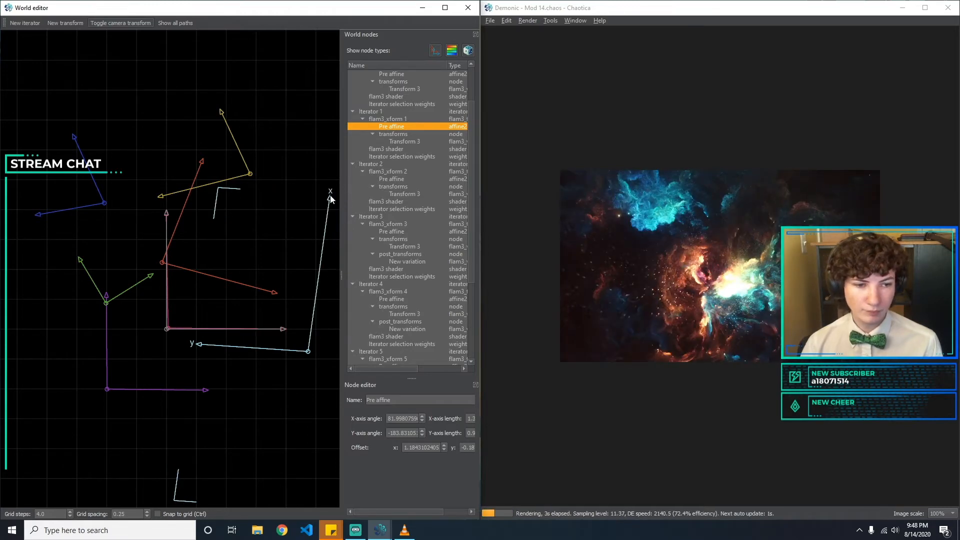
{"action": "left_click", "coordinate": [55, 141]}
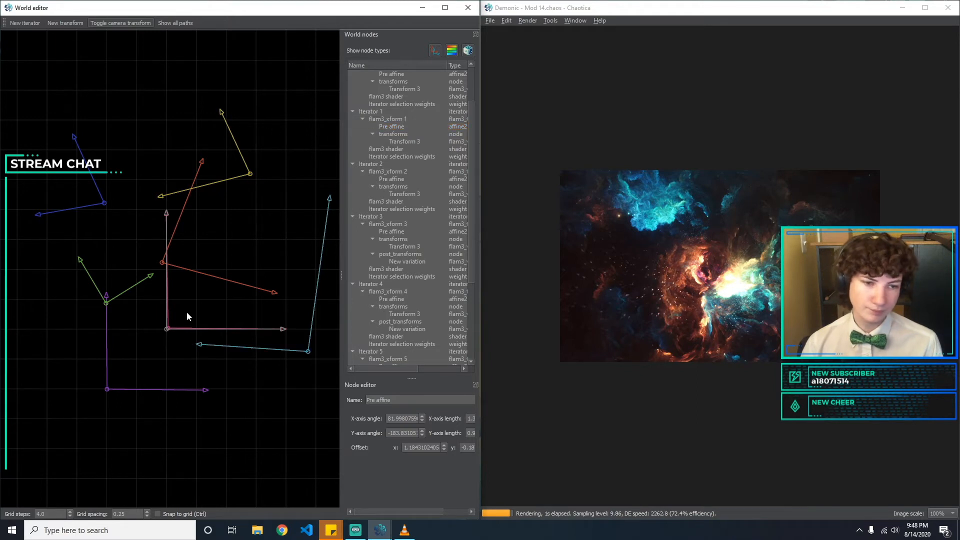
Reposition Iterator 1's pre affine to an offset of about x 1.12, y -0.05, and deselect it.
{"action": "left_click", "coordinate": [308, 351]}
{"action": "left_click_drag", "start_coordinate": [309, 351], "coordinate": [328, 319]}
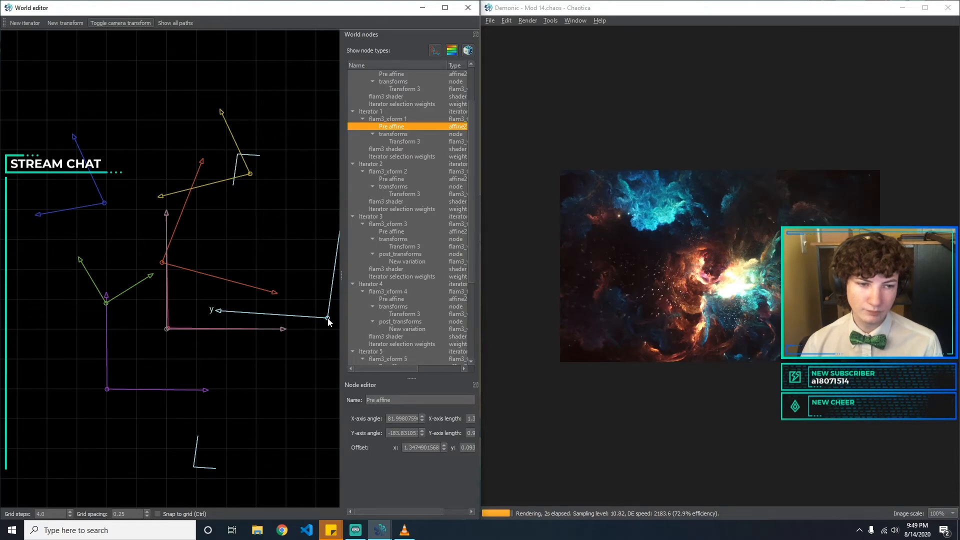
{"action": "left_click_drag", "start_coordinate": [329, 322], "coordinate": [301, 339]}
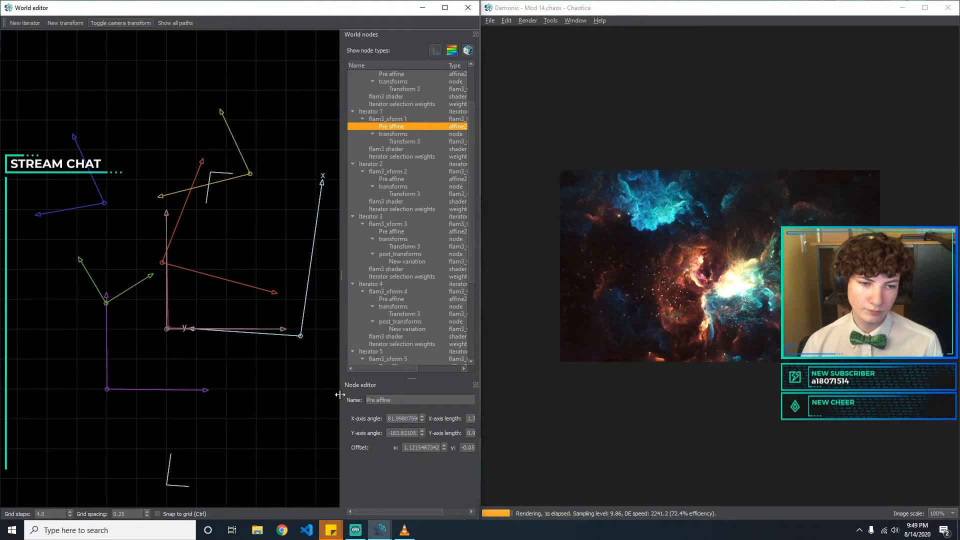
{"action": "left_click", "coordinate": [307, 402]}
Save the world under the new file name Demonic - Mod 15.chaos.
{"action": "left_click", "coordinate": [490, 21]}
{"action": "left_click", "coordinate": [534, 93]}
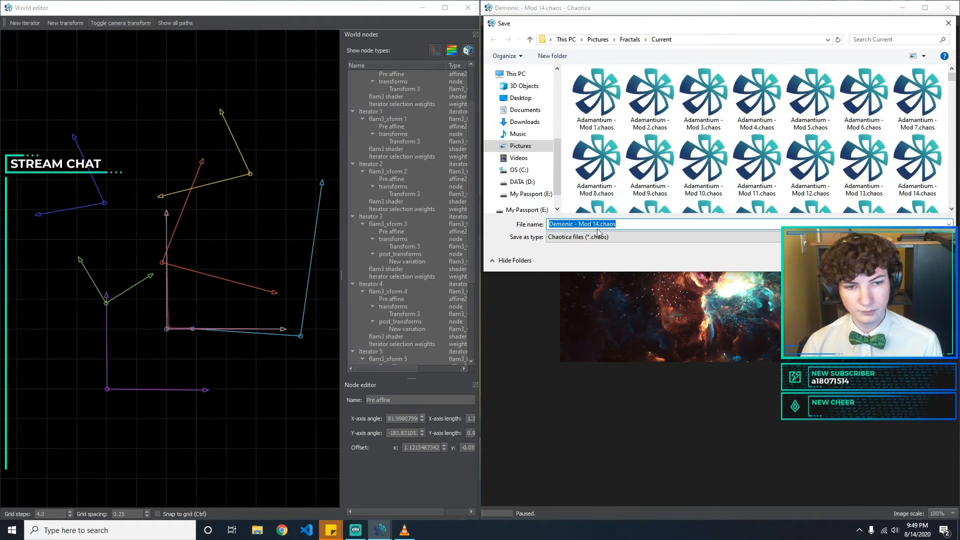
{"action": "left_click", "coordinate": [599, 226]}
{"action": "type", "text": "5"}
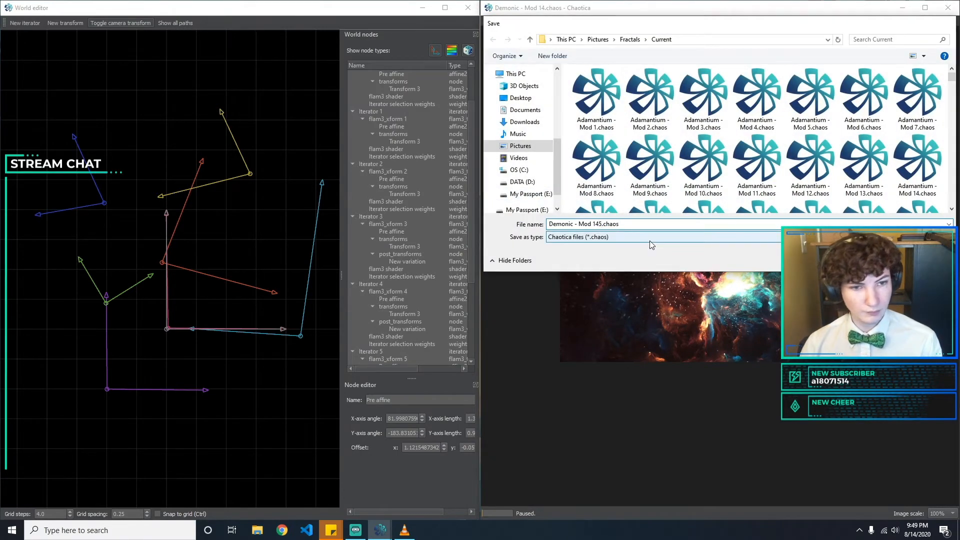
{"action": "key", "text": "Return"}
{"action": "left_click", "coordinate": [494, 22]}
{"action": "left_click", "coordinate": [517, 73]}
{"action": "left_click", "coordinate": [604, 224]}
{"action": "key", "text": "BackSpace"}
{"action": "key", "text": "Return"}
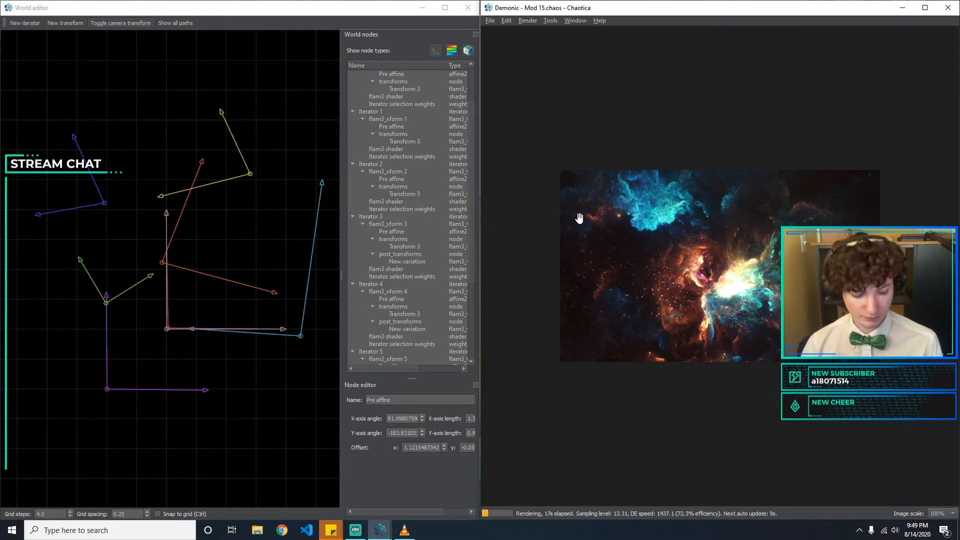
Try nudging Iterator 3's pre affine slightly and return it to its starting position.
{"action": "left_click", "coordinate": [200, 237]}
{"action": "left_click", "coordinate": [175, 267]}
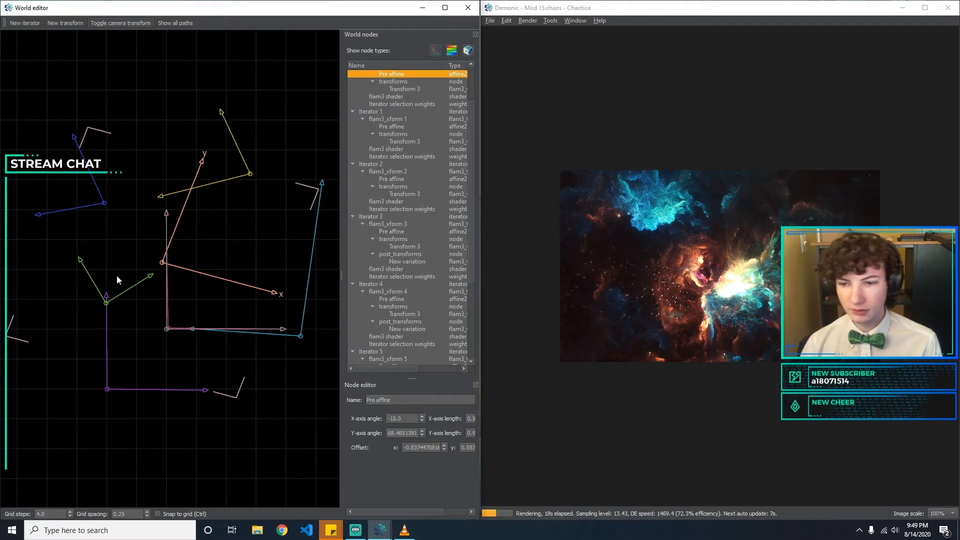
{"action": "left_click", "coordinate": [108, 304]}
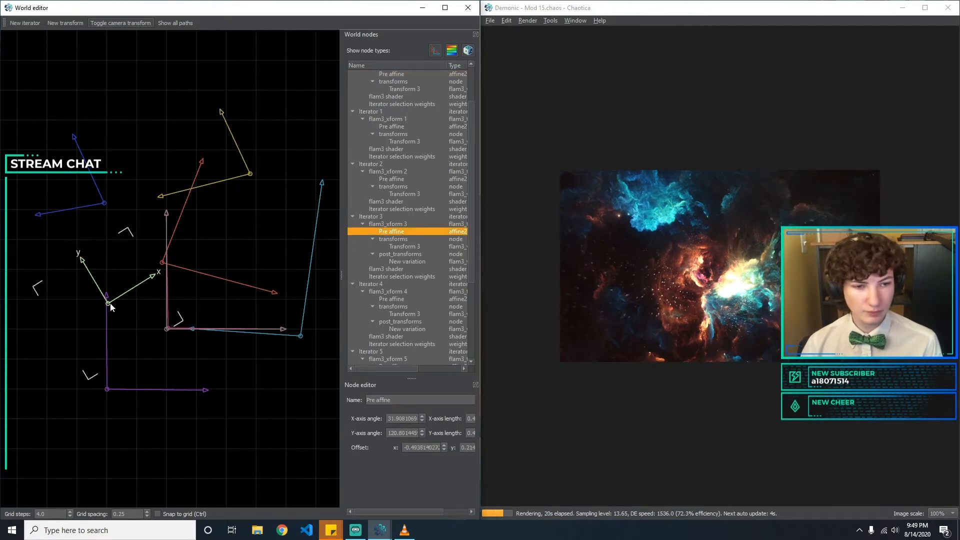
{"action": "mouse_move", "coordinate": [110, 307]}
{"action": "left_mouse_down"}
{"action": "mouse_move", "coordinate": [101, 308]}
{"action": "mouse_move", "coordinate": [106, 286]}
{"action": "mouse_move", "coordinate": [115, 304]}
{"action": "left_mouse_up"}
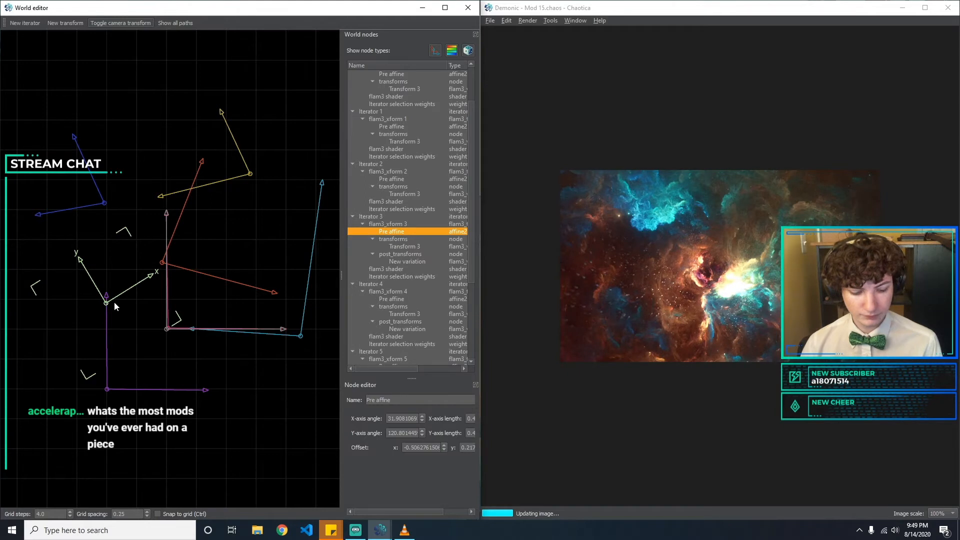
Undo the last move of Iterator 1's pre affine and refresh the render by briefly showing the imaging settings.
{"action": "key", "text": "ctrl+z"}
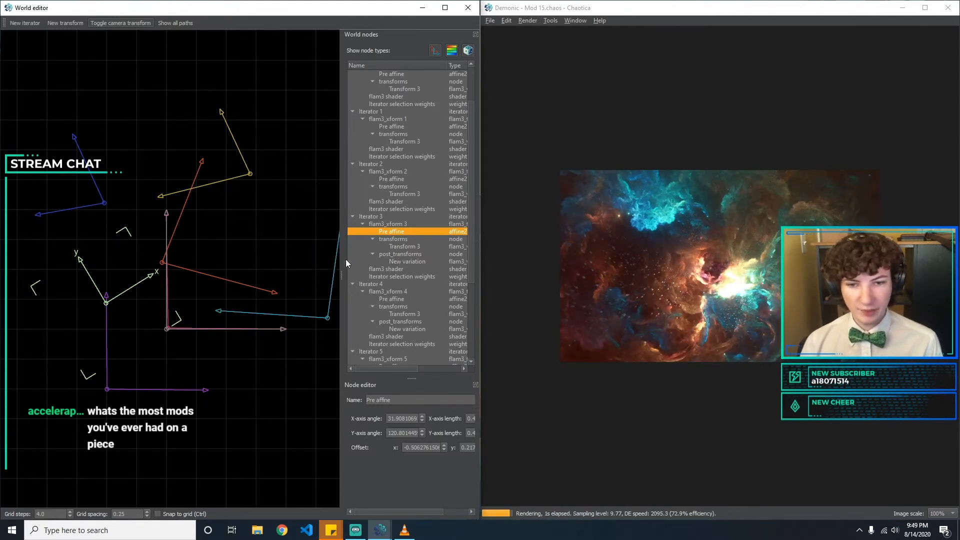
{"action": "left_click", "coordinate": [570, 20]}
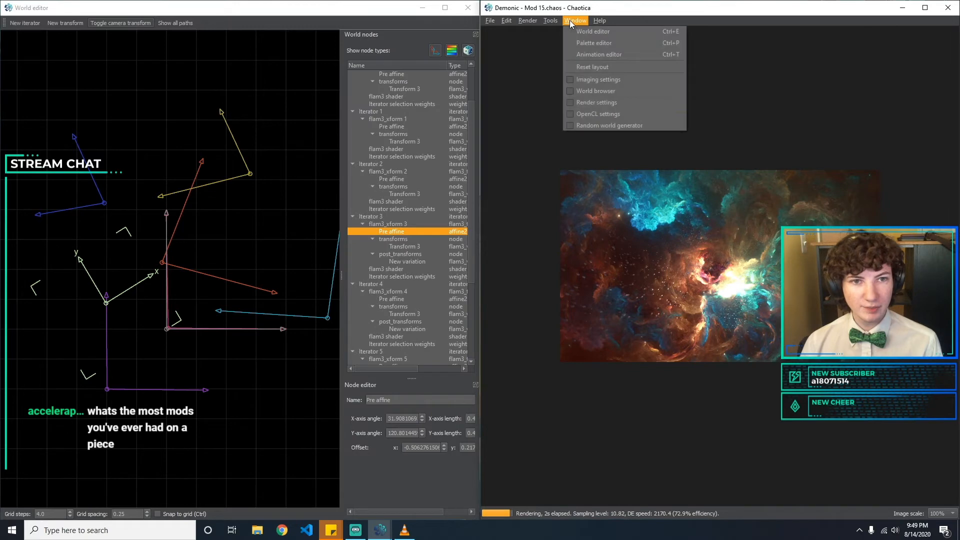
{"action": "left_click", "coordinate": [631, 81]}
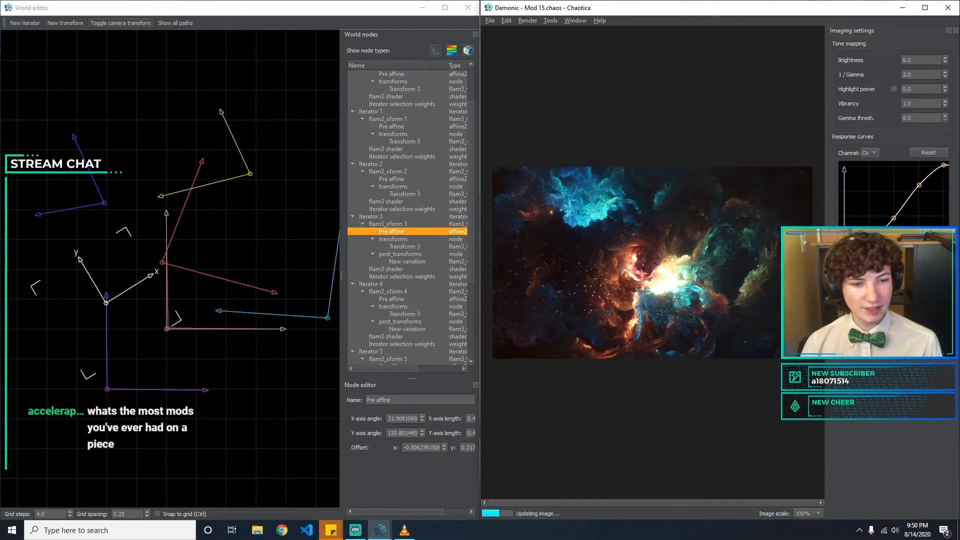
{"action": "left_click", "coordinate": [955, 30]}
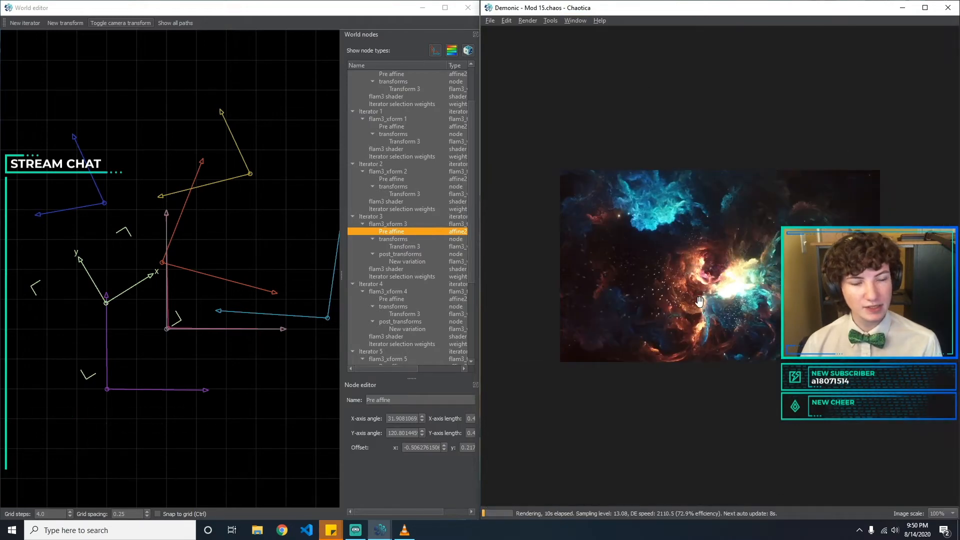
{"action": "left_click", "coordinate": [278, 234]}
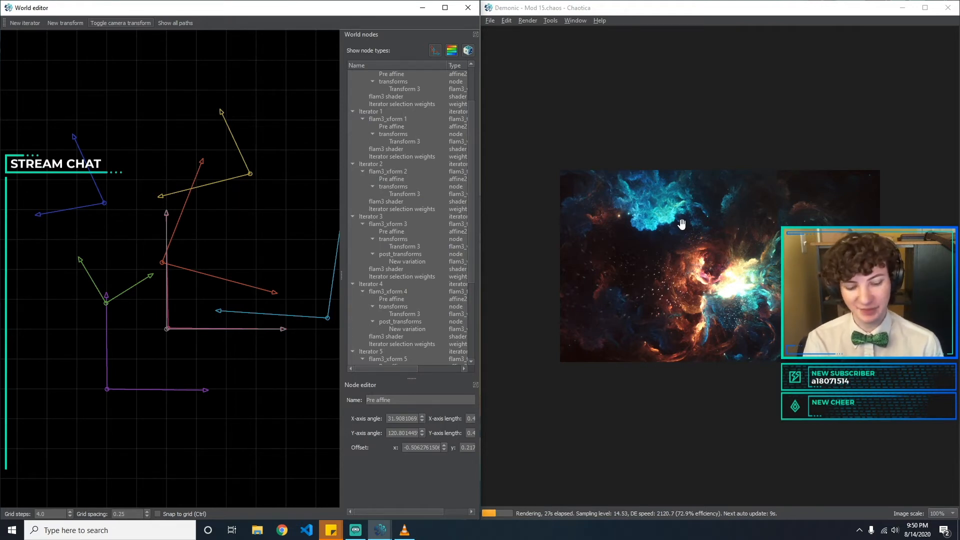
Check the transform types of Iterators 2 and 3, including Iterator 3's post-transform variation, and reframe the render slightly.
{"action": "left_click", "coordinate": [406, 195]}
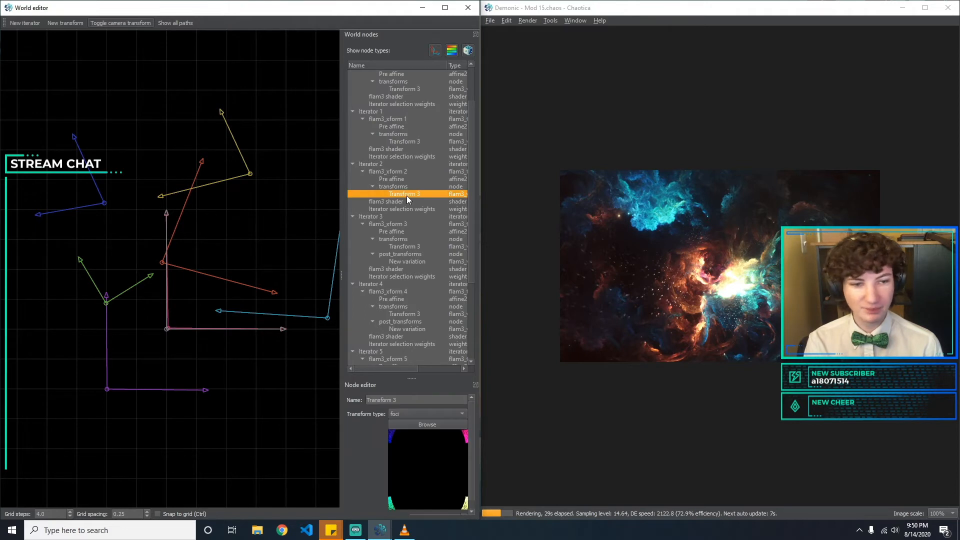
{"action": "scroll", "coordinate": [410, 199], "scroll_direction": "down", "scroll_amount": 1}
{"action": "left_click", "coordinate": [415, 224]}
{"action": "left_click", "coordinate": [419, 239]}
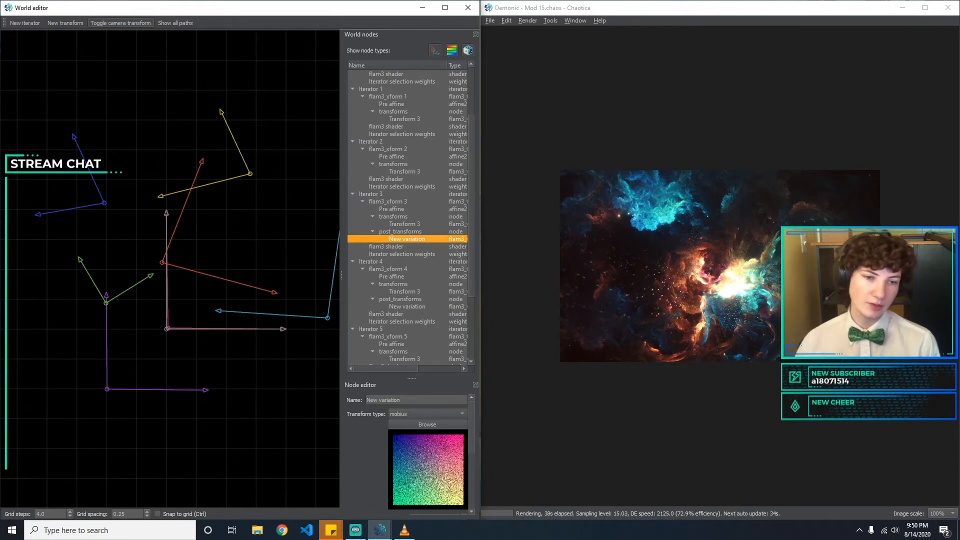
{"action": "left_click_drag", "start_coordinate": [753, 259], "coordinate": [754, 243]}
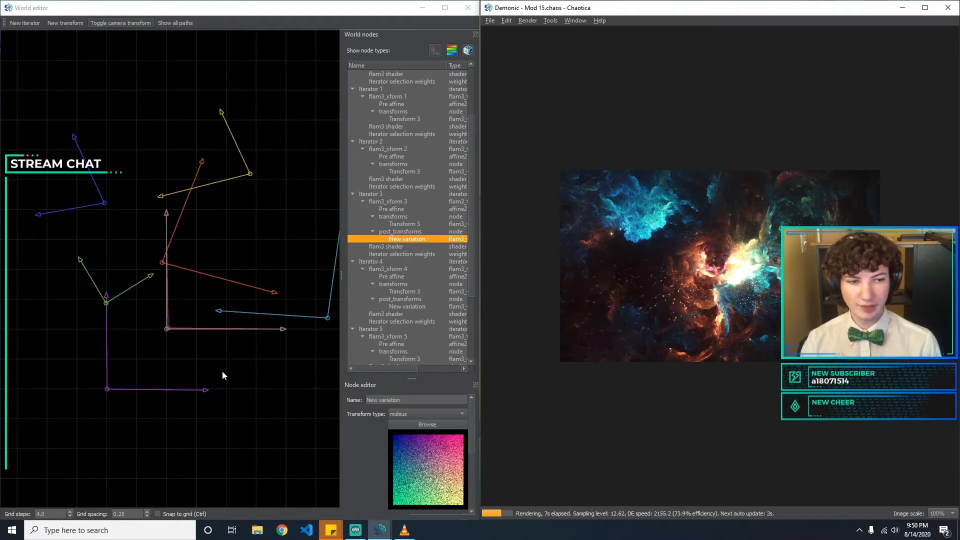
Rotate Iterator 4's pre affine axes to an X-axis angle of about 121.7 and a Y-axis angle of about -157.6, and deselect it.
{"action": "left_click", "coordinate": [240, 178]}
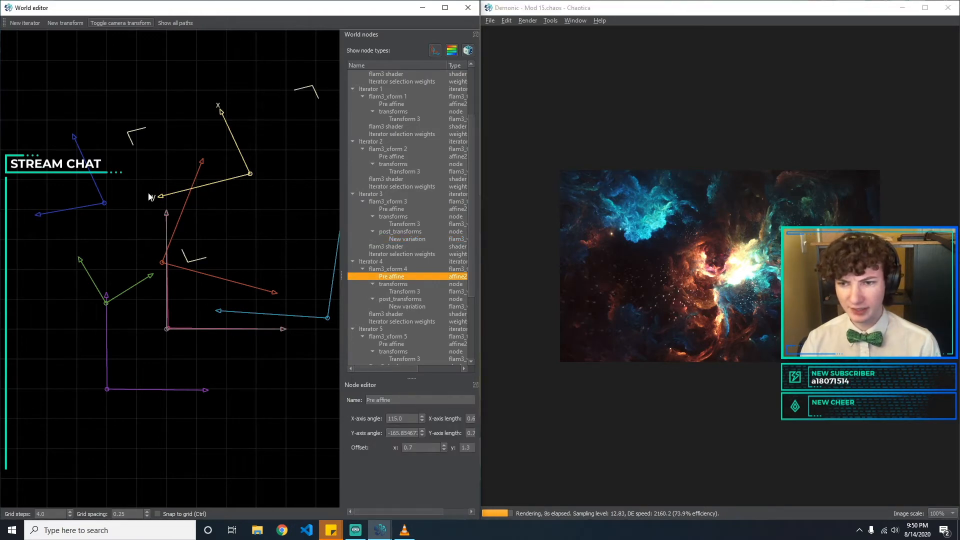
{"action": "mouse_move", "coordinate": [157, 199]}
{"action": "left_mouse_down"}
{"action": "mouse_move", "coordinate": [160, 192]}
{"action": "mouse_move", "coordinate": [170, 211]}
{"action": "left_mouse_up"}
{"action": "left_click", "coordinate": [274, 86]}
{"action": "mouse_move", "coordinate": [220, 112]}
{"action": "left_mouse_down"}
{"action": "mouse_move", "coordinate": [212, 115]}
{"action": "mouse_move", "coordinate": [225, 96]}
{"action": "mouse_move", "coordinate": [218, 116]}
{"action": "mouse_move", "coordinate": [245, 114]}
{"action": "mouse_move", "coordinate": [215, 94]}
{"action": "mouse_move", "coordinate": [197, 111]}
{"action": "mouse_move", "coordinate": [209, 110]}
{"action": "left_mouse_up"}
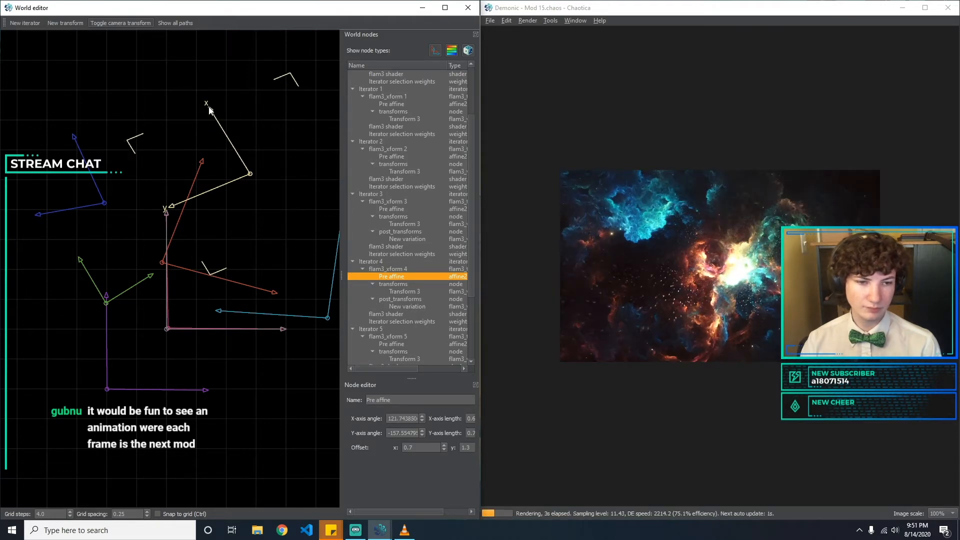
{"action": "left_click", "coordinate": [335, 165]}
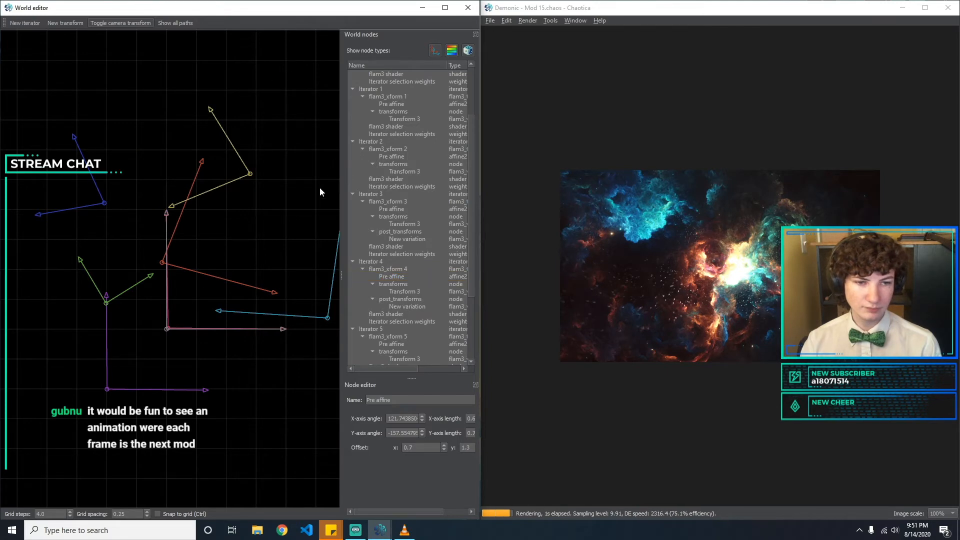
Move Iterator 4's pre affine to an offset of about x 0.64, y 1.28 and deselect it.
{"action": "left_click", "coordinate": [167, 273]}
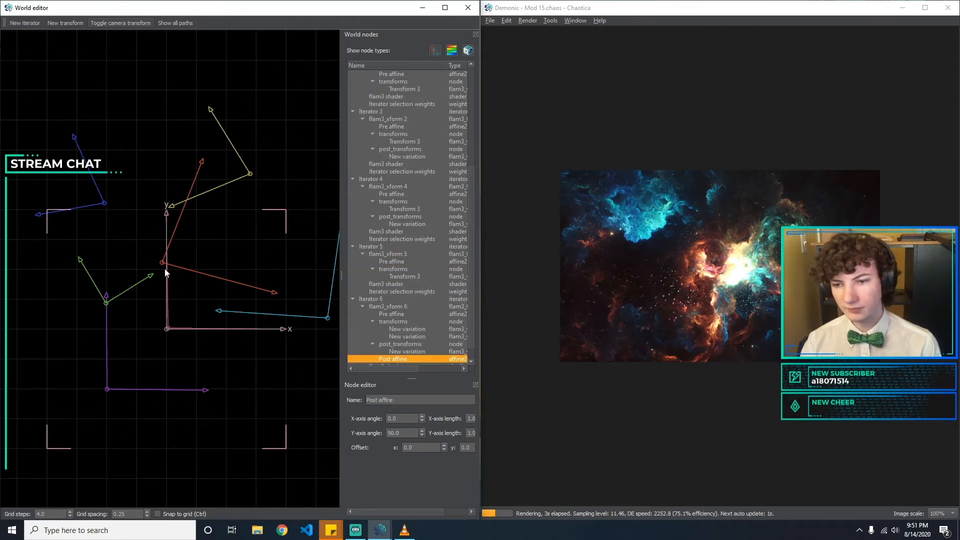
{"action": "left_click_drag", "start_coordinate": [250, 175], "coordinate": [244, 179]}
{"action": "left_click", "coordinate": [259, 169]}
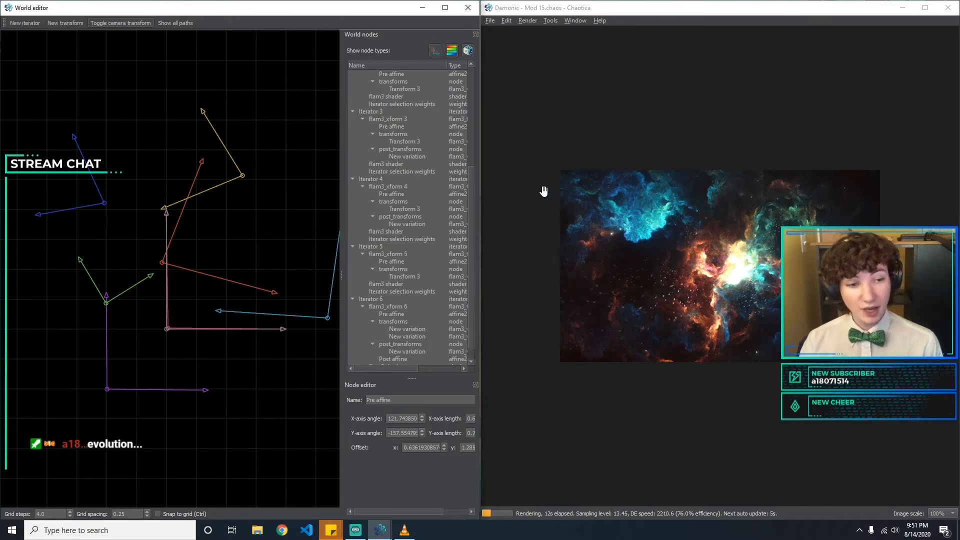
Open the animation editor to view its settings, and close it.
{"action": "left_click", "coordinate": [575, 20]}
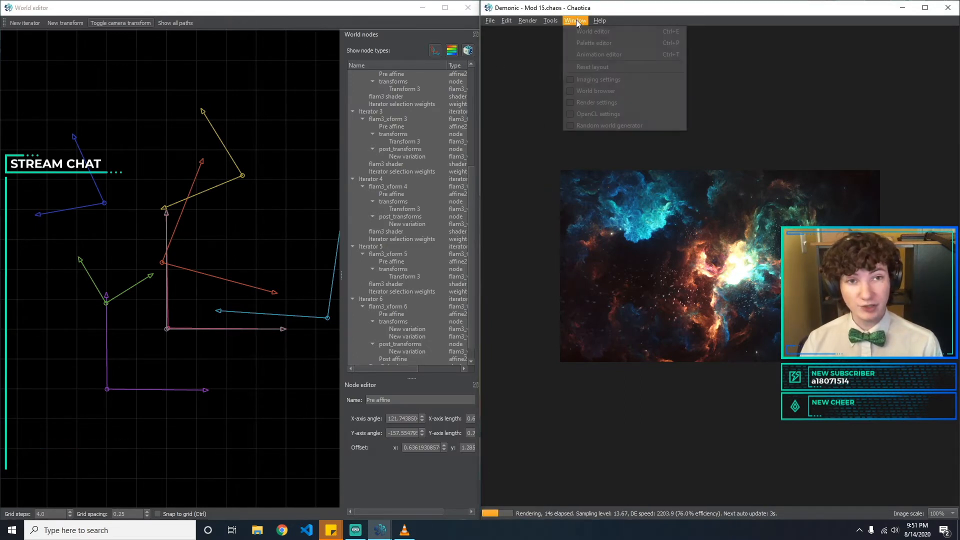
{"action": "left_click", "coordinate": [587, 52]}
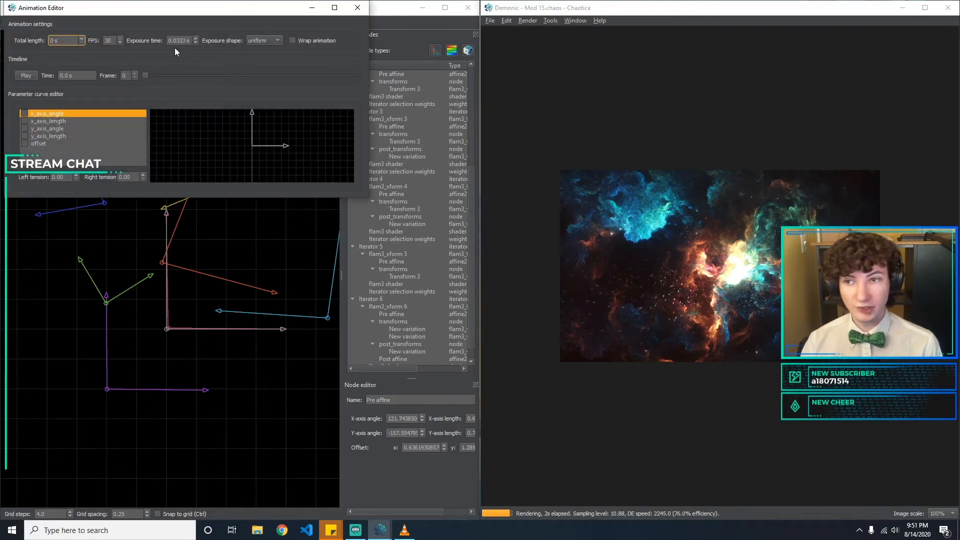
{"action": "left_click", "coordinate": [350, 13]}
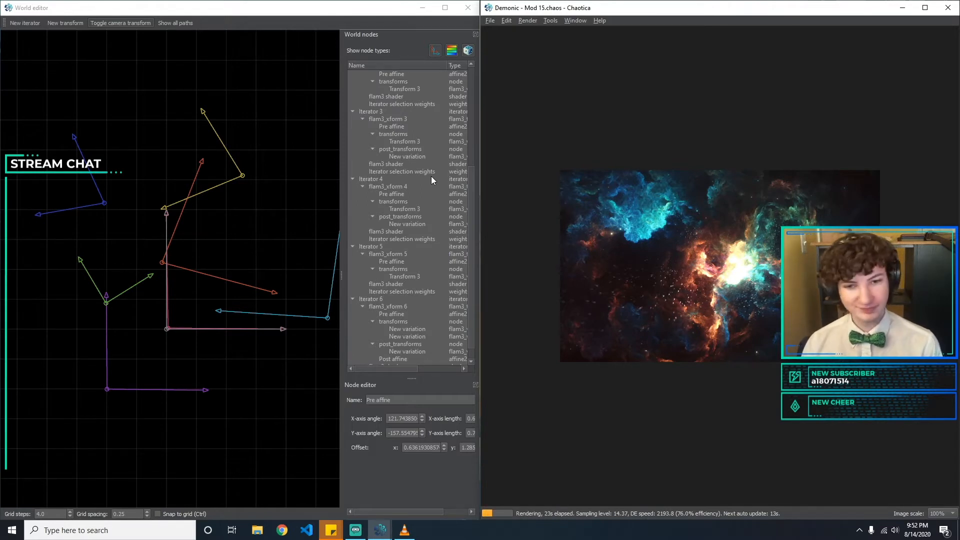
Try deleting Iterator 3's post-transform variation and undo the deletion.
{"action": "left_click", "coordinate": [406, 209]}
{"action": "left_click", "coordinate": [425, 157]}
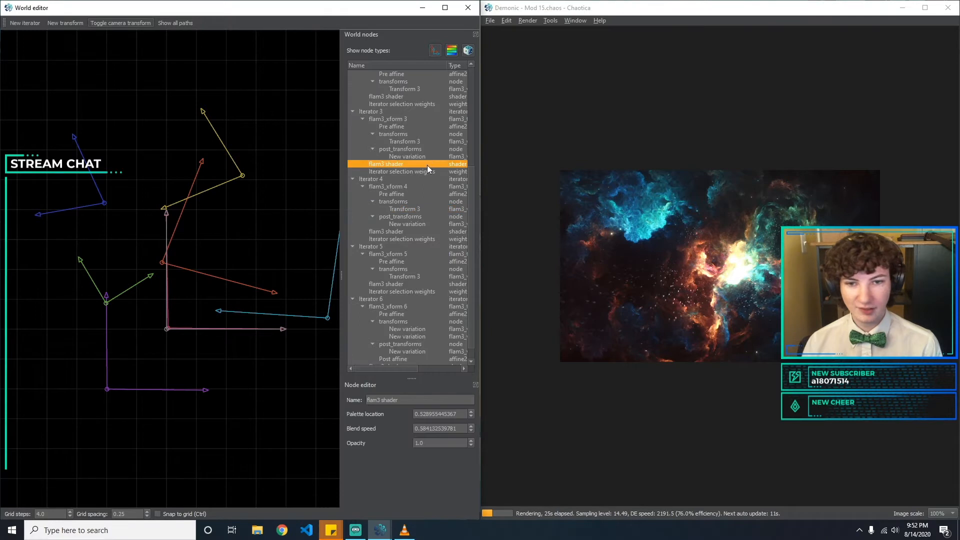
{"action": "key", "text": "Delete"}
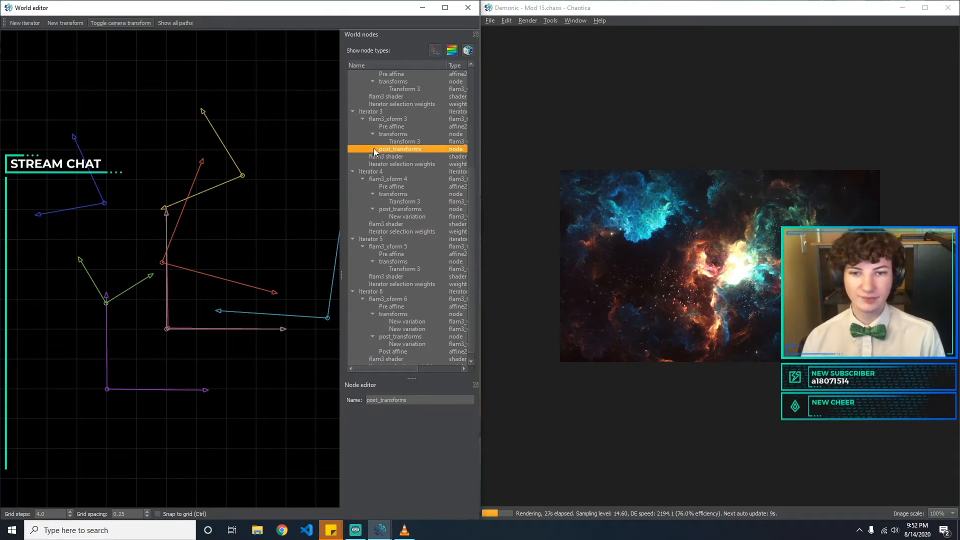
{"action": "key", "text": "ctrl+z"}
Examine the mobius parameters of Iterator 3's post-transform variation and refresh the render.
{"action": "left_click", "coordinate": [396, 157]}
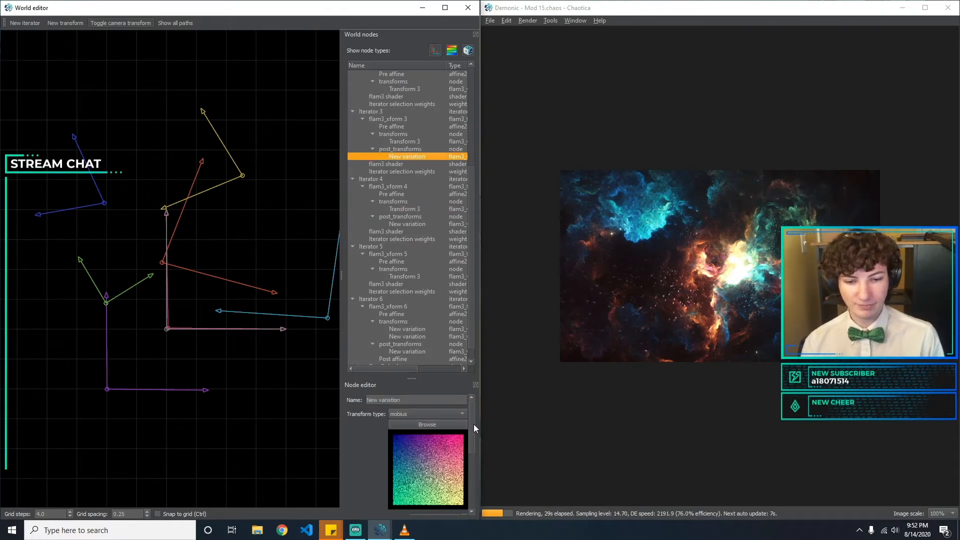
{"action": "left_click_drag", "start_coordinate": [473, 424], "coordinate": [477, 464]}
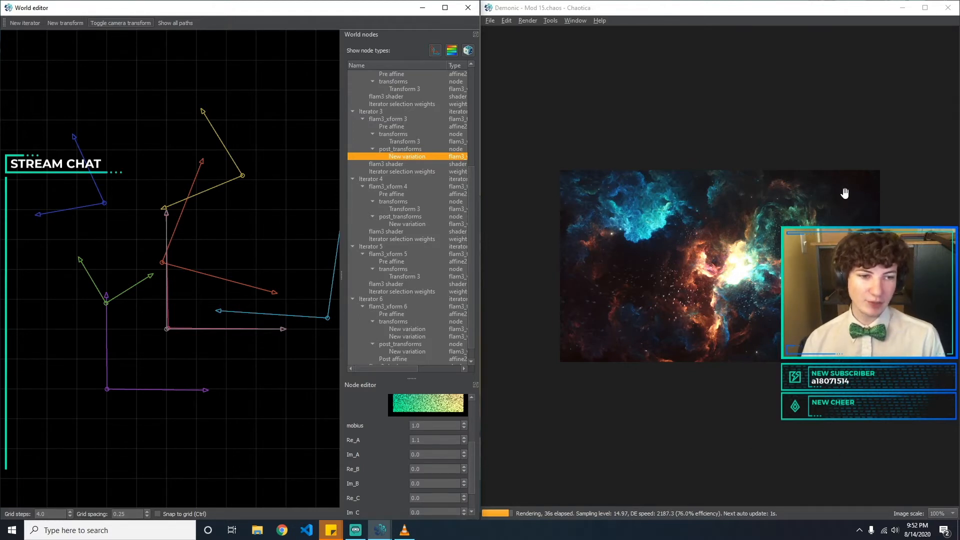
{"action": "left_click", "coordinate": [825, 366]}
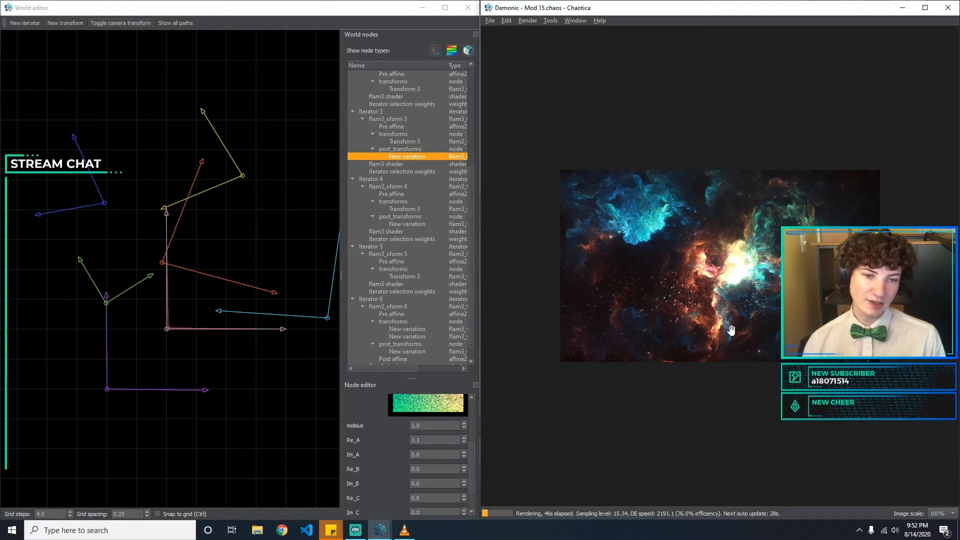
Change the transform type of Iterator 4's Transform 3 to spherical.
{"action": "left_click", "coordinate": [409, 216]}
{"action": "left_click", "coordinate": [409, 209]}
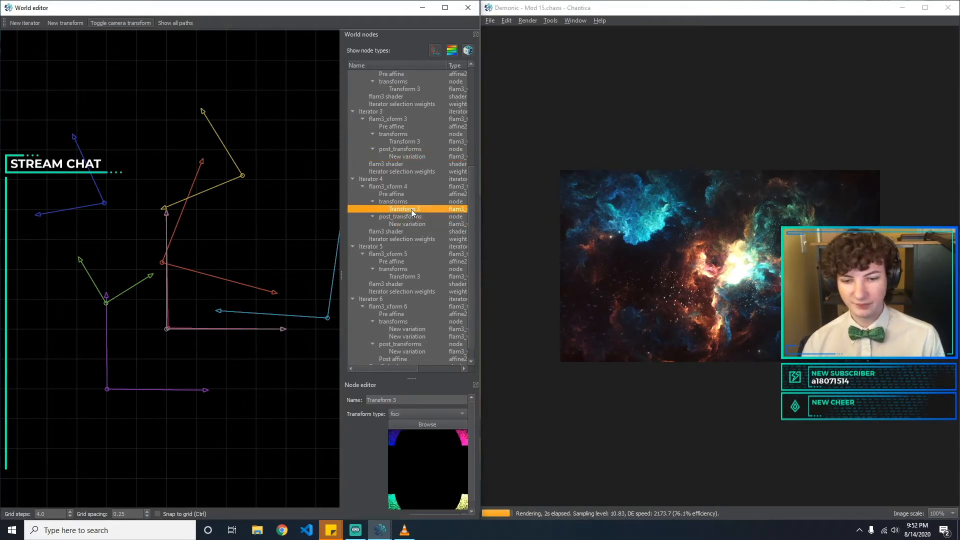
{"action": "left_click", "coordinate": [437, 414]}
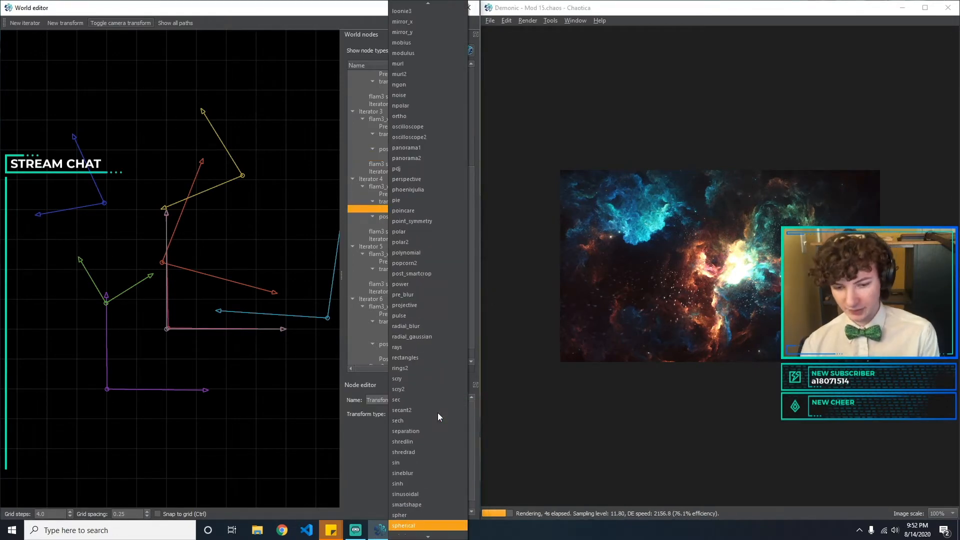
{"action": "key", "text": "Return"}
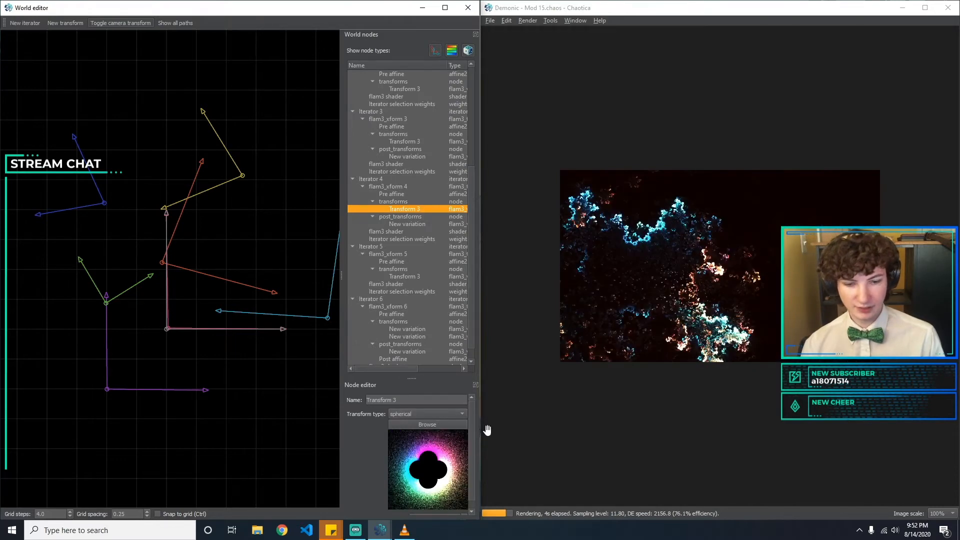
Set the spherical amount of Iterator 4's Transform 3 to 2, after trying 1.6, 1.8 and 3.
{"action": "left_click_drag", "start_coordinate": [472, 428], "coordinate": [472, 445]}
{"action": "left_click_drag", "start_coordinate": [431, 508], "coordinate": [330, 495]}
{"action": "type", "text": "1."}
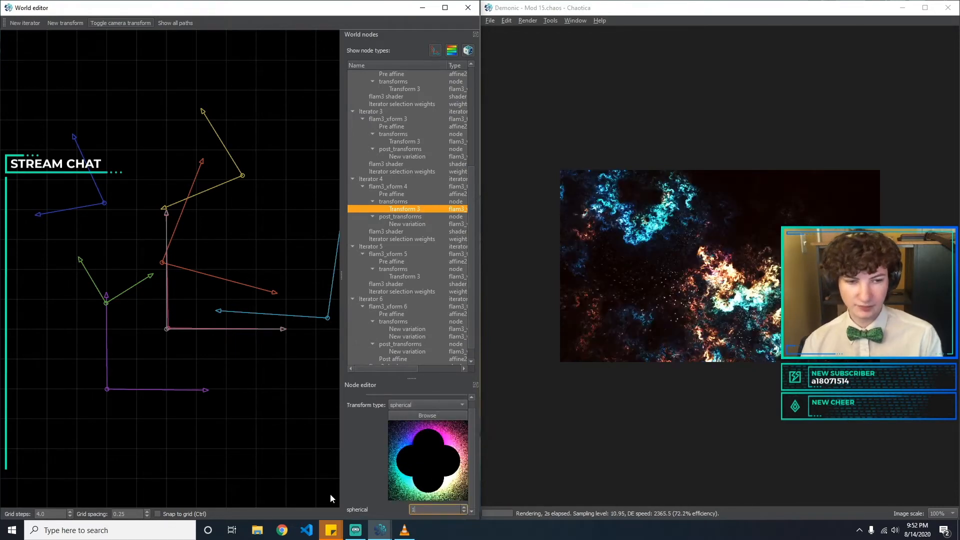
{"action": "type", "text": "7"}
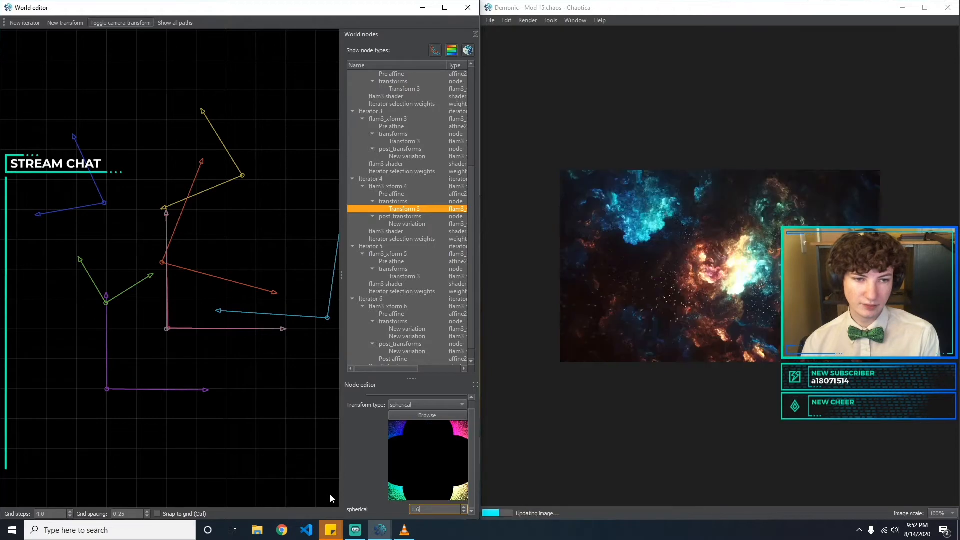
{"action": "key", "text": "BackSpace"}
{"action": "type", "text": "8"}
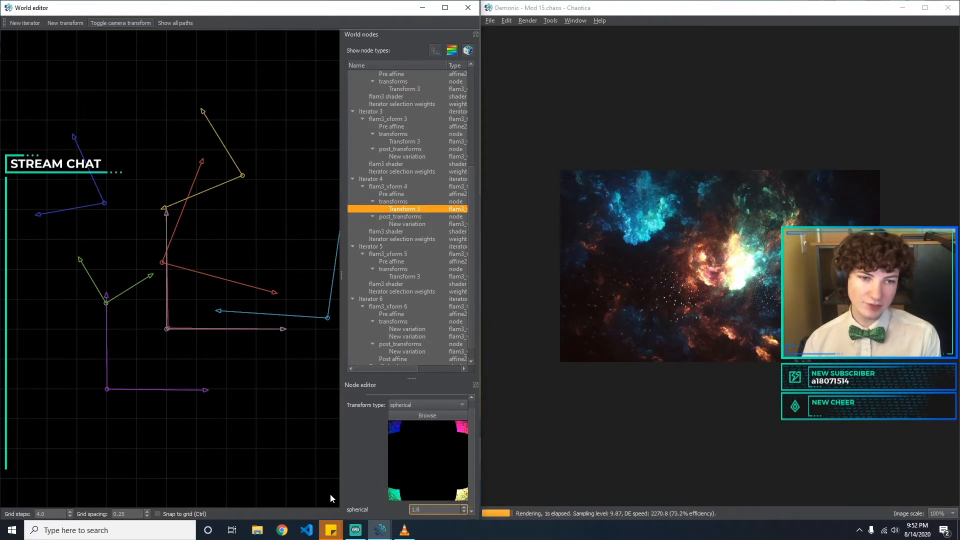
{"action": "key", "text": "BackSpace"}
{"action": "type", "text": "5"}
{"action": "key", "text": "BackSpace"}
{"action": "key", "text": "BackSpace"}
{"action": "key", "text": "BackSpace"}
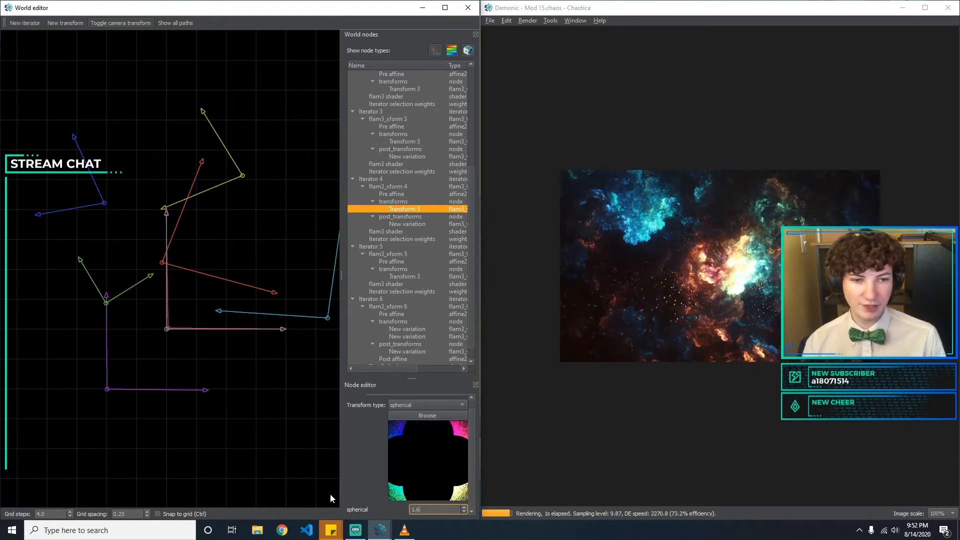
{"action": "type", "text": "2"}
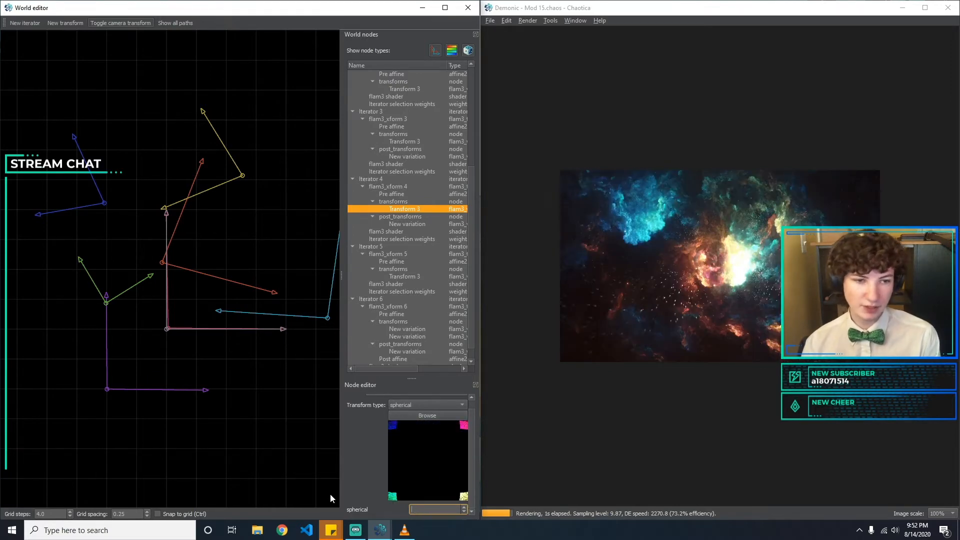
{"action": "type", "text": "3"}
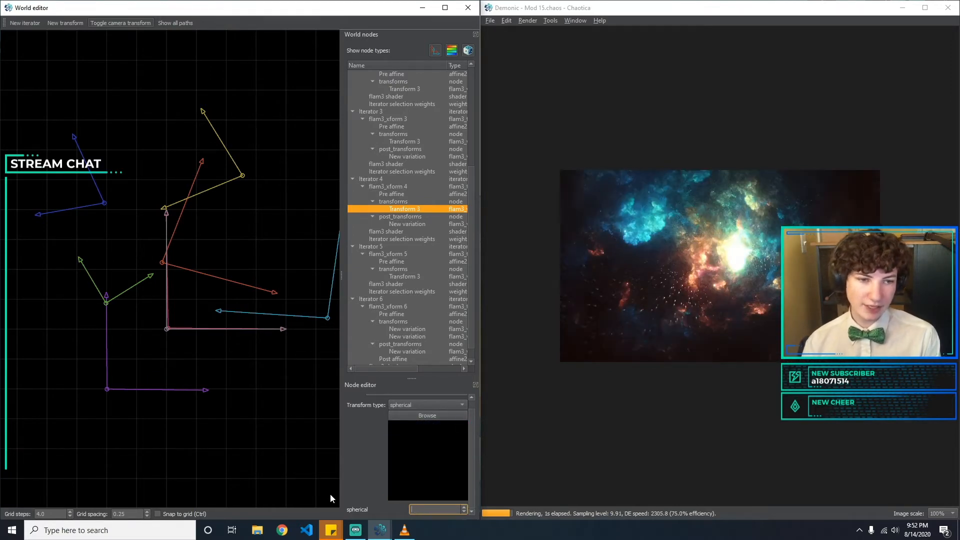
{"action": "type", "text": "2"}
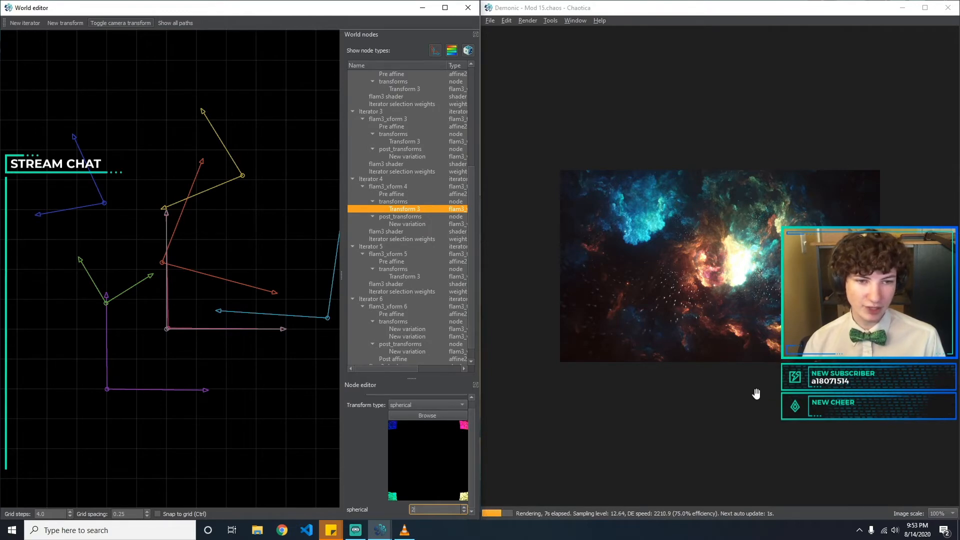
Save the fractal as a new file named Demonic - Mod 16.
{"action": "left_click", "coordinate": [493, 21]}
{"action": "left_click", "coordinate": [502, 56]}
{"action": "left_click", "coordinate": [595, 225]}
{"action": "left_click_drag", "start_coordinate": [599, 227], "coordinate": [598, 226]}
{"action": "type", "text": "16"}
{"action": "key", "text": "Return"}
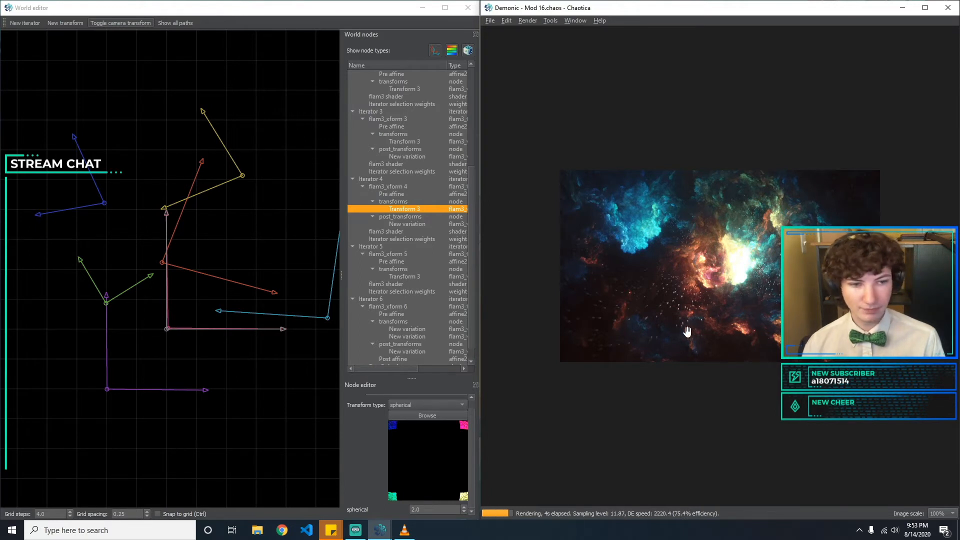
Check the transform and post-transform variations of Iterator 3 and the transform of Iterator 4.
{"action": "left_click", "coordinate": [418, 156]}
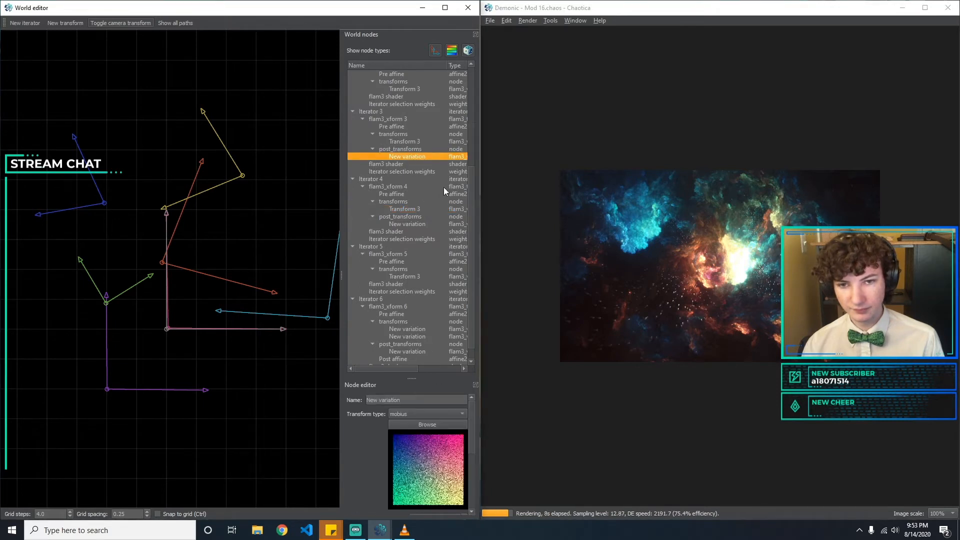
{"action": "scroll", "coordinate": [440, 175], "scroll_direction": "down", "scroll_amount": 1}
{"action": "left_click", "coordinate": [423, 127]}
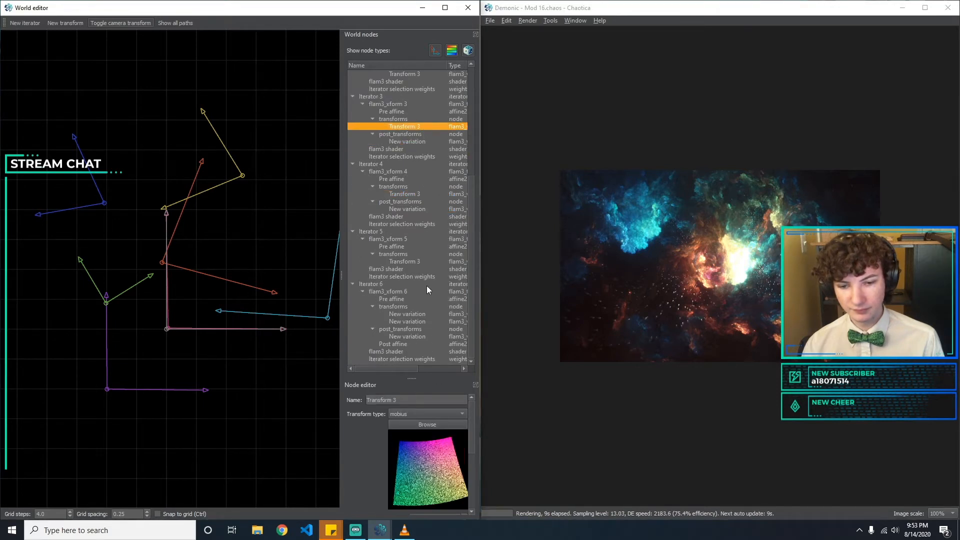
{"action": "left_click", "coordinate": [421, 195]}
Set the foci amount of Iterator 5's Transform 3 to 0.8, after trying other values such as 0.2.
{"action": "left_click", "coordinate": [410, 260]}
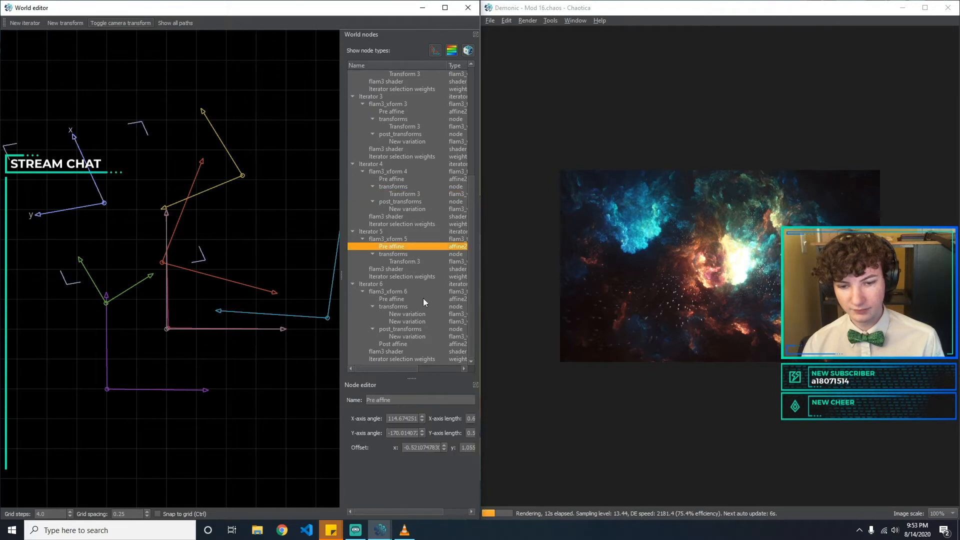
{"action": "scroll", "coordinate": [469, 444], "scroll_direction": "down", "scroll_amount": 1}
{"action": "left_click", "coordinate": [437, 507]}
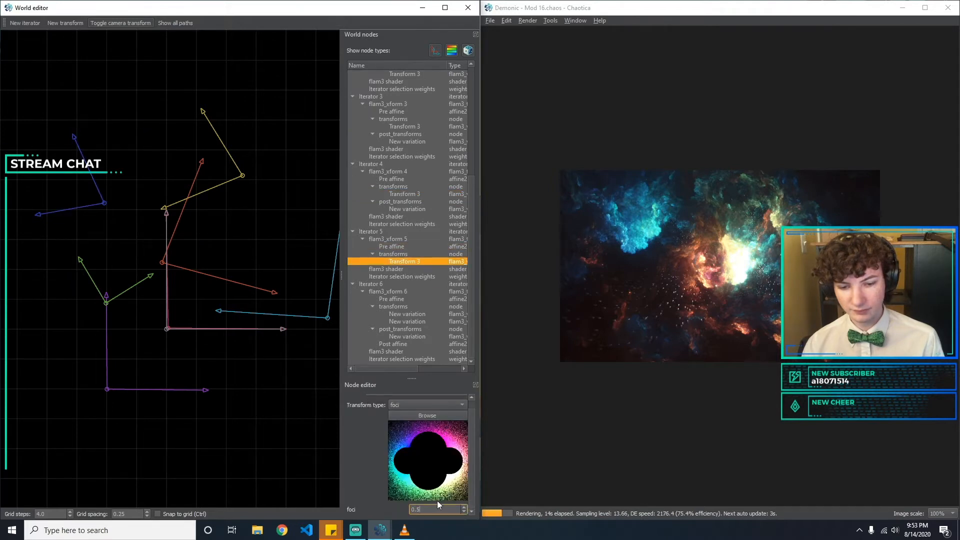
{"action": "key", "text": "BackSpace"}
{"action": "type", "text": "4"}
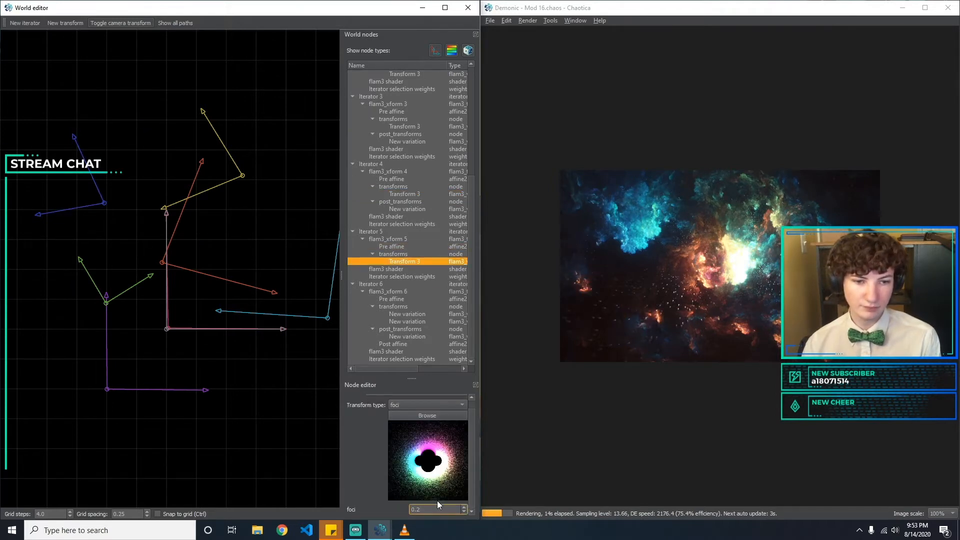
{"action": "key", "text": "BackSpace"}
{"action": "type", "text": "8"}
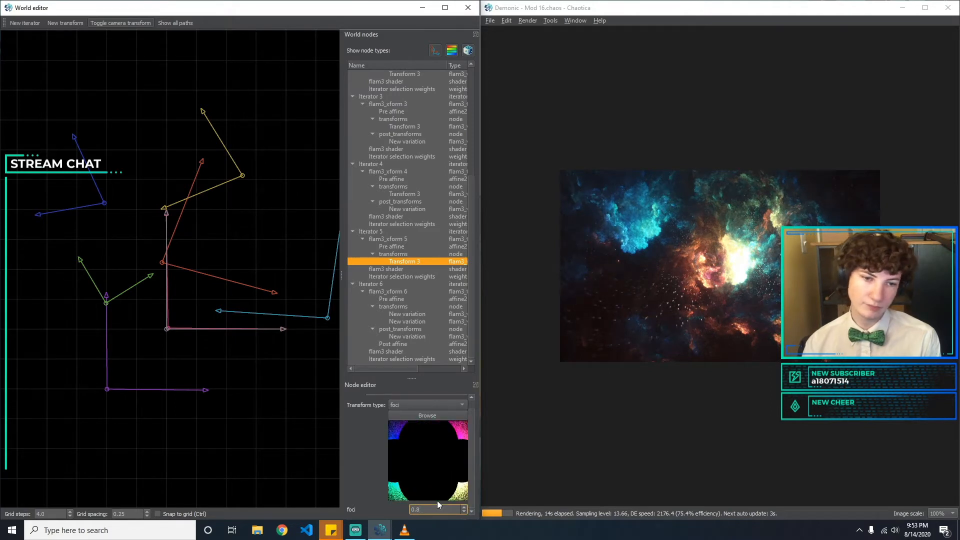
{"action": "key", "text": "BackSpace"}
{"action": "type", "text": "9"}
{"action": "key", "text": "BackSpace"}
{"action": "type", "text": "8"}
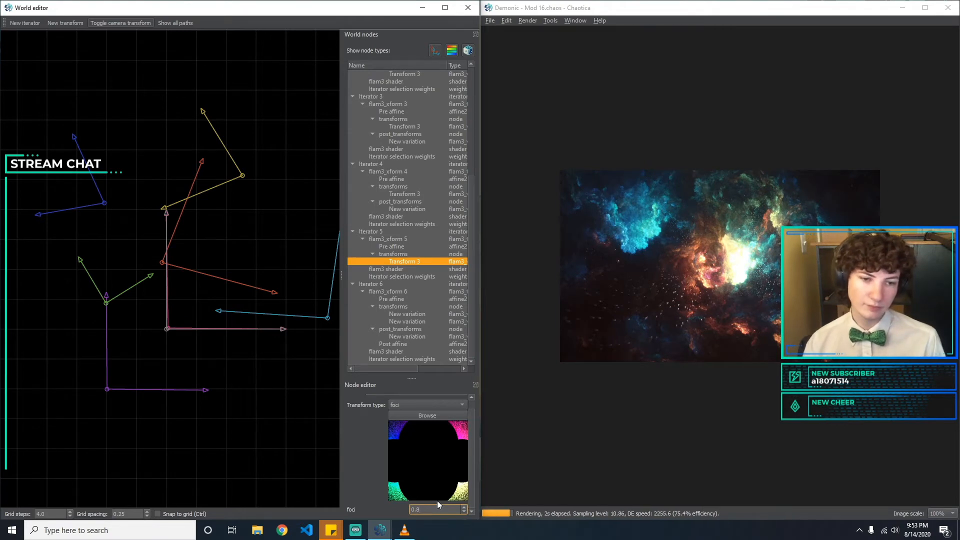
Check Iterator 6's transform and post-transform variations and look back through the nodes of the earlier iterators.
{"action": "left_click", "coordinate": [404, 321]}
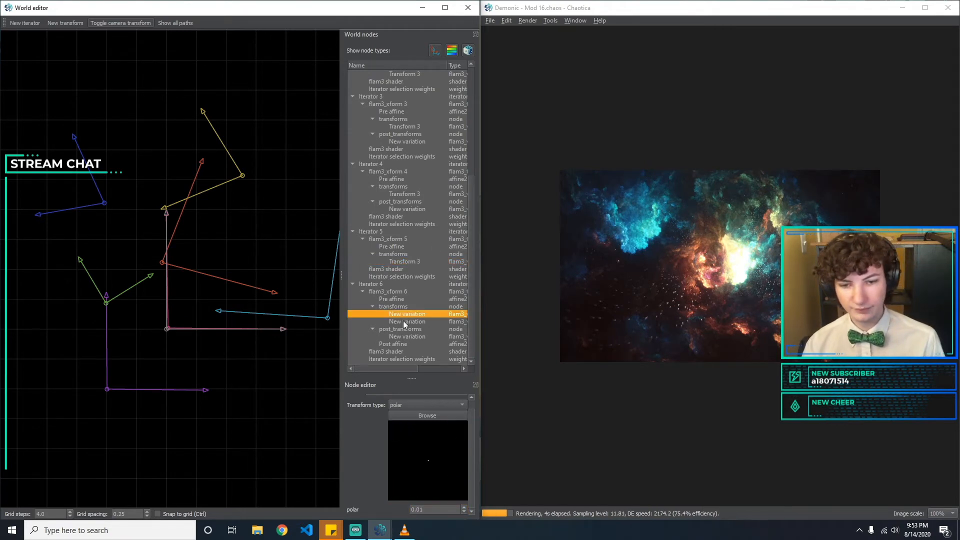
{"action": "left_click", "coordinate": [413, 336]}
{"action": "scroll", "coordinate": [422, 301], "scroll_direction": "up", "scroll_amount": 2}
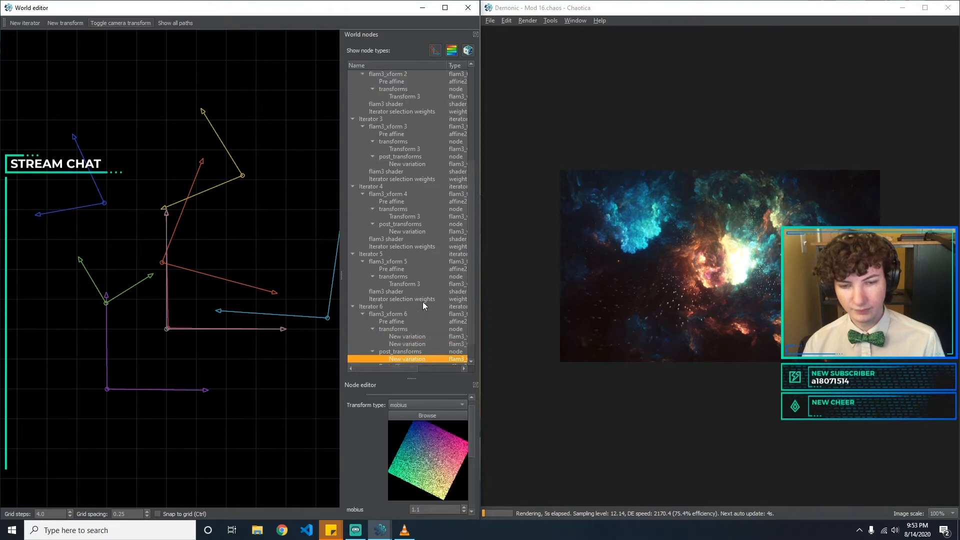
{"action": "left_click", "coordinate": [409, 239]}
{"action": "left_click", "coordinate": [412, 253]}
{"action": "scroll", "coordinate": [411, 247], "scroll_direction": "up", "scroll_amount": 2}
Set Re_A of Iterator 3's mobius Transform 3 to 0.9.
{"action": "left_click", "coordinate": [413, 216]}
{"action": "left_click_drag", "start_coordinate": [471, 417], "coordinate": [475, 465]}
{"action": "left_click", "coordinate": [432, 428]}
{"action": "key", "text": "BackSpace"}
{"action": "type", "text": "8"}
{"action": "key", "text": "BackSpace"}
{"action": "type", "text": "9"}
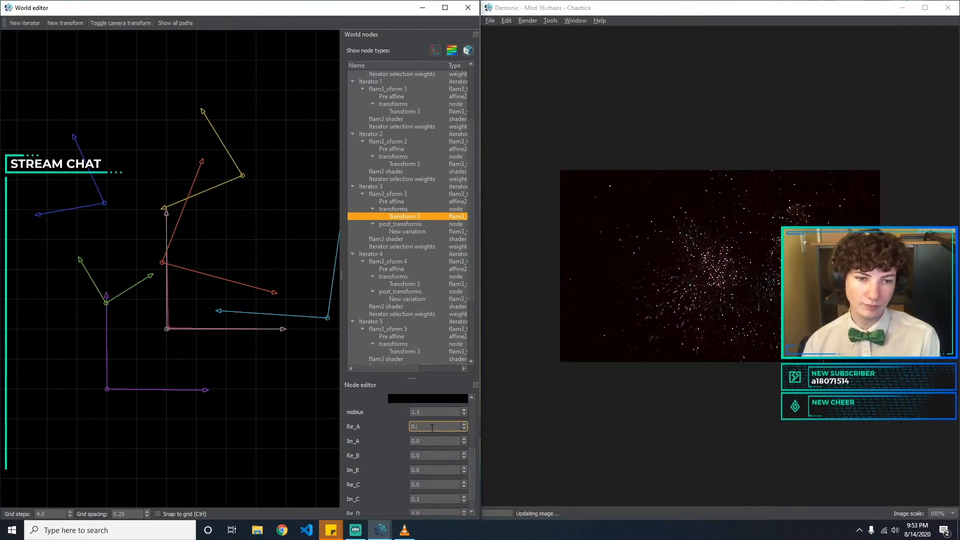
{"action": "key", "text": "BackSpace"}
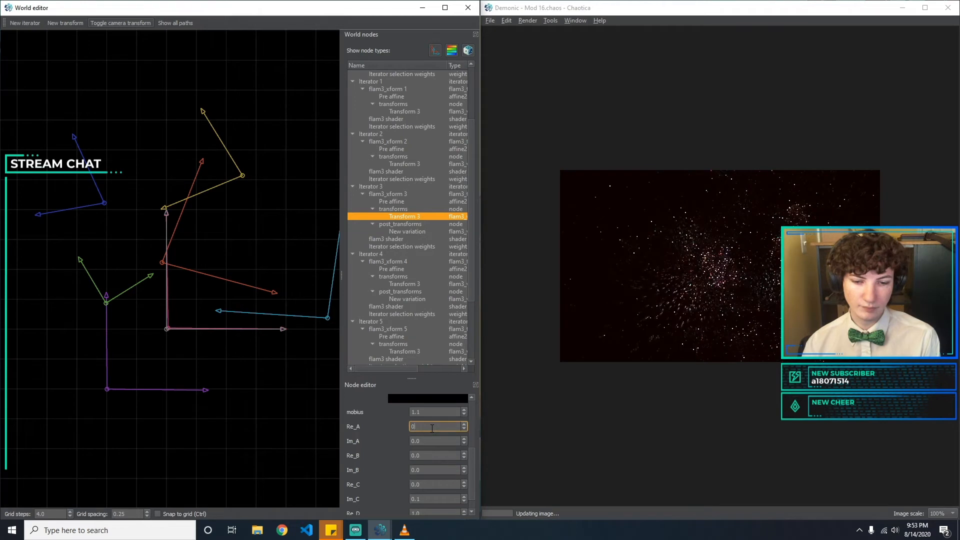
{"action": "type", "text": "9"}
Try an Im_A value of -0.1 on Iterator 3's mobius transform and reset it to 0.
{"action": "key", "text": "Tab"}
{"action": "key", "text": "BackSpace"}
{"action": "key", "text": "BackSpace"}
{"action": "key", "text": "BackSpace"}
{"action": "type", "text": "-0.1"}
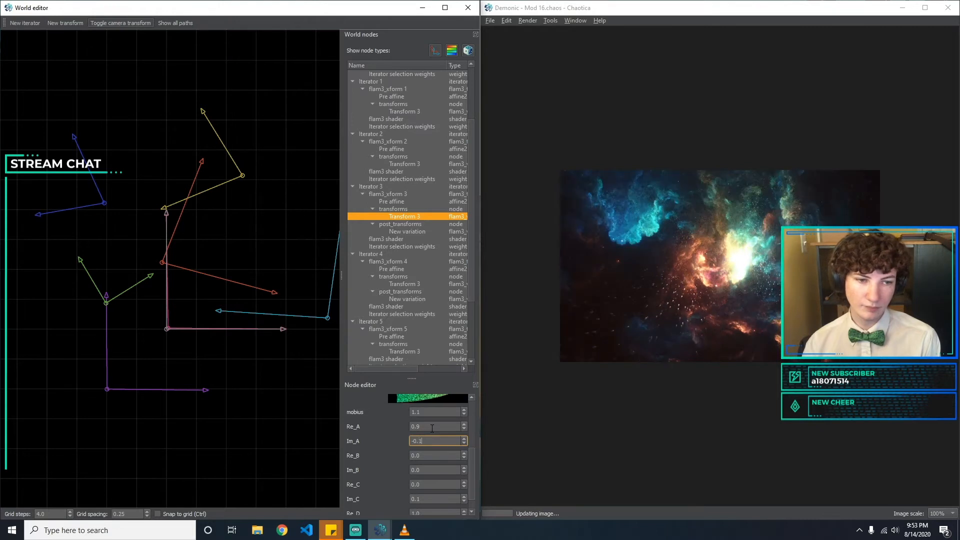
{"action": "key", "text": "BackSpace"}
{"action": "key", "text": "BackSpace"}
{"action": "key", "text": "BackSpace"}
{"action": "key", "text": "BackSpace"}
{"action": "type", "text": "0"}
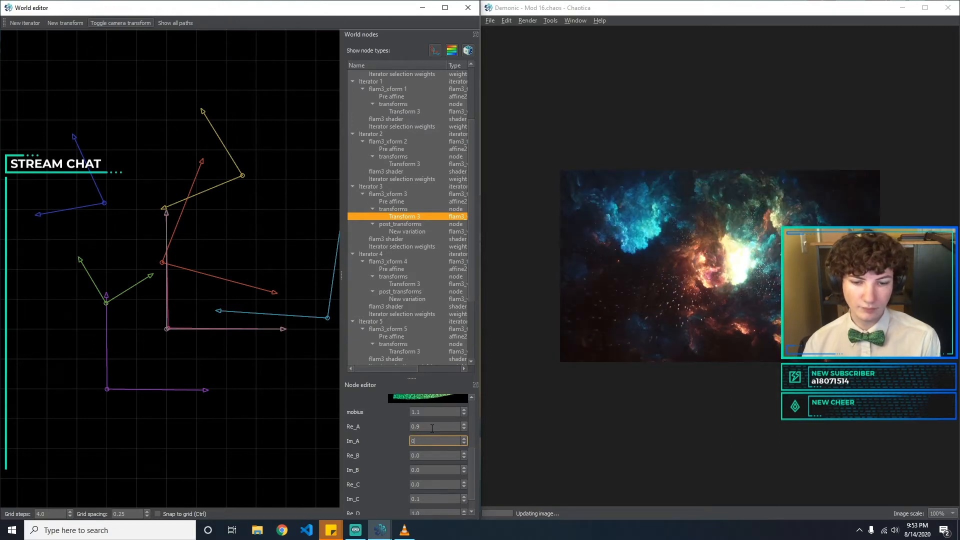
Try Re_B values of 0.1 and -0.1 on Iterator 3's mobius transform and reset it to 0.
{"action": "key", "text": "Tab"}
{"action": "type", "text": "0.1"}
{"action": "key", "text": "BackSpace"}
{"action": "key", "text": "BackSpace"}
{"action": "key", "text": "BackSpace"}
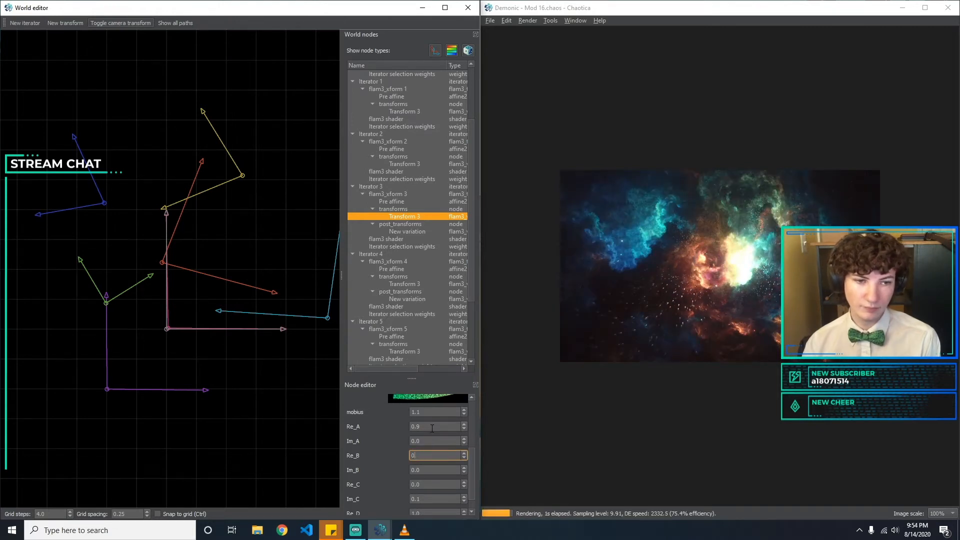
{"action": "type", "text": "-0.1"}
{"action": "key", "text": "BackSpace"}
{"action": "key", "text": "BackSpace"}
{"action": "key", "text": "BackSpace"}
{"action": "key", "text": "BackSpace"}
{"action": "type", "text": "0"}
Try Im_B values of 0.1 and -0.1 on Iterator 3's mobius transform.
{"action": "key", "text": "Tab"}
{"action": "type", "text": "0.1"}
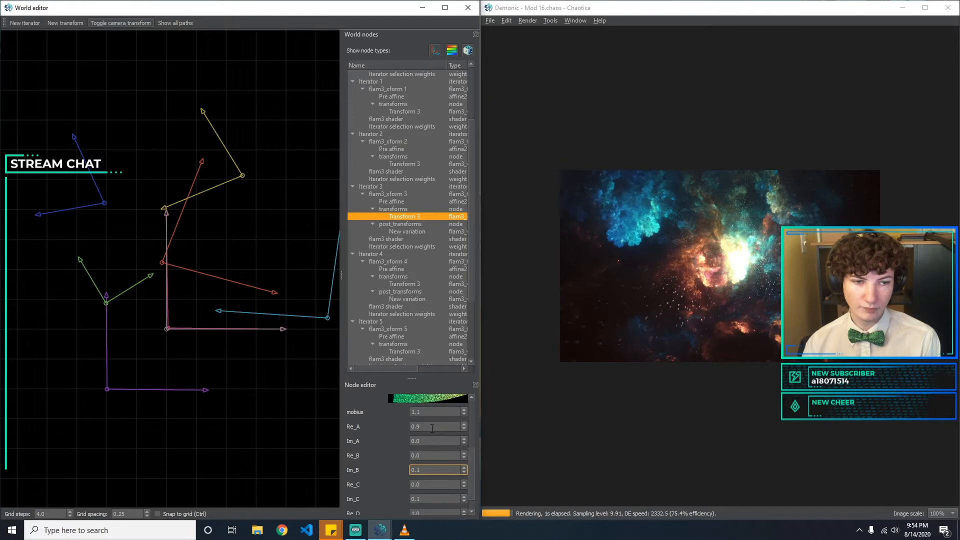
{"action": "key", "text": "BackSpace"}
{"action": "key", "text": "BackSpace"}
{"action": "type", "text": ".1"}
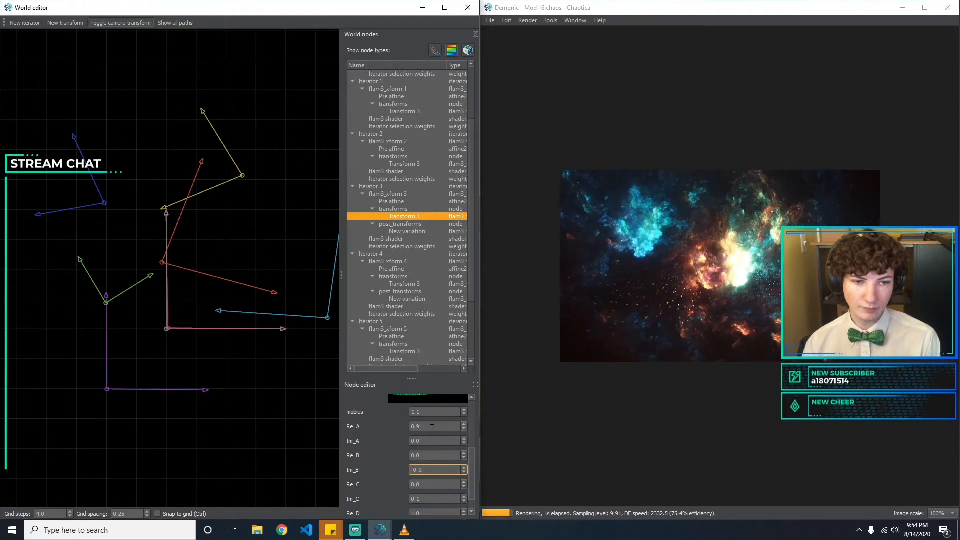
Try small positive and negative Re_C values, such as 0.1, on Iterator 3's mobius transform.
{"action": "key", "text": "Tab"}
{"action": "type", "text": "0.1"}
{"action": "key", "text": "BackSpace"}
{"action": "key", "text": "BackSpace"}
{"action": "key", "text": "BackSpace"}
{"action": "type", "text": "-0."}
{"action": "key", "text": "BackSpace"}
{"action": "key", "text": "BackSpace"}
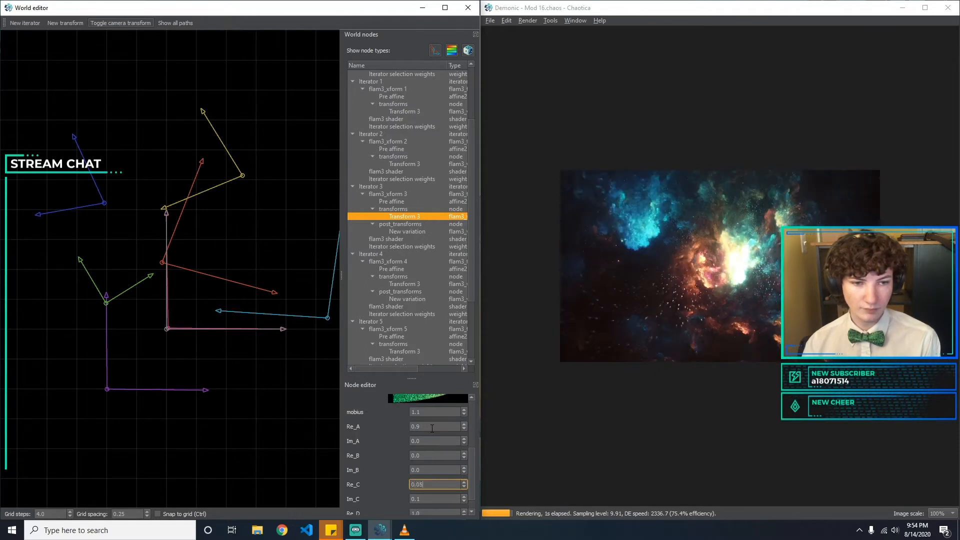
Try an Im_C value of 0.2 on Iterator 3's mobius transform and return it to 0.1.
{"action": "key", "text": "Tab"}
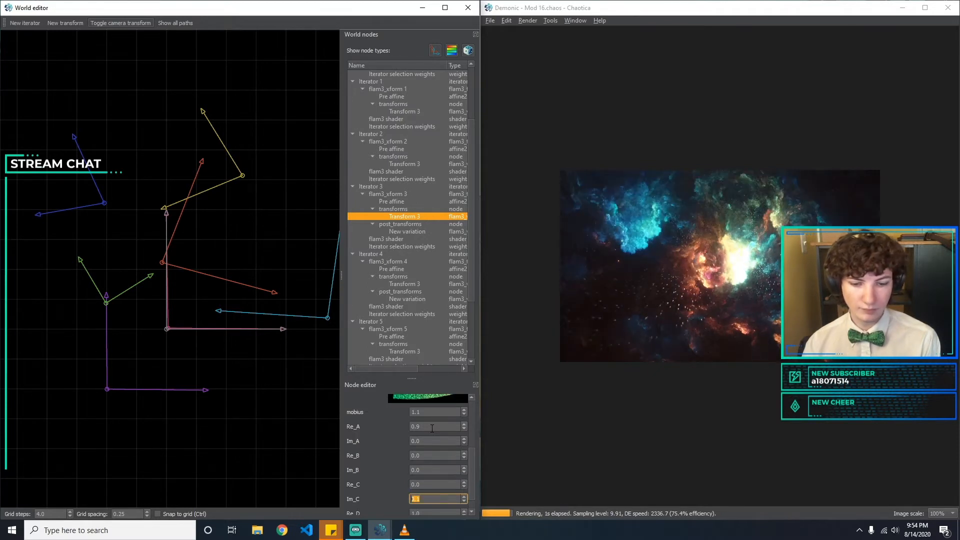
{"action": "key", "text": "BackSpace"}
{"action": "type", "text": "2"}
{"action": "key", "text": "BackSpace"}
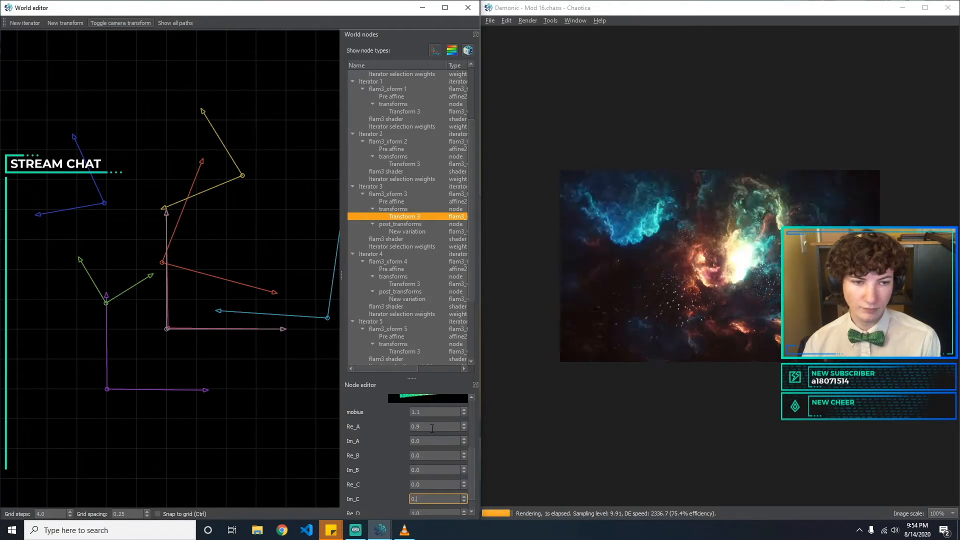
{"action": "type", "text": "1"}
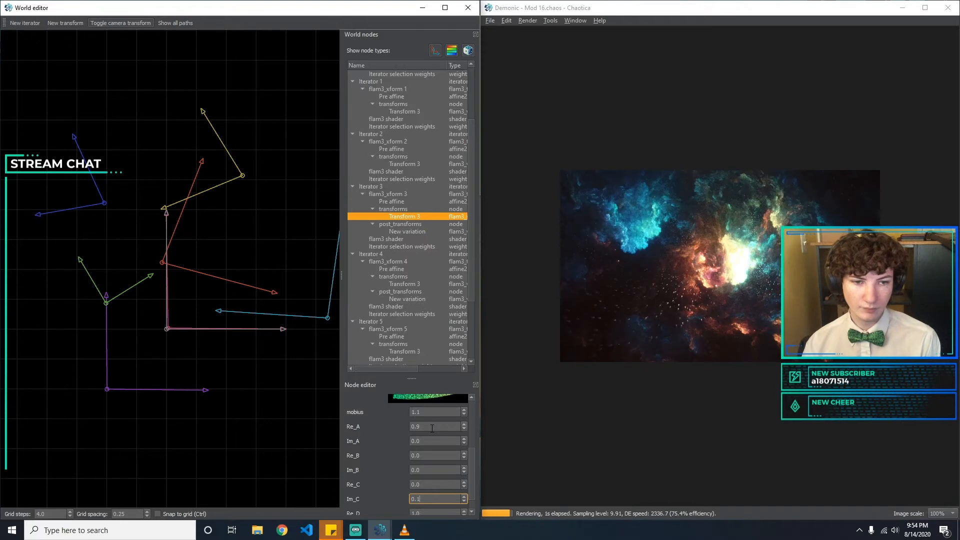
Try Re_D values of 1.1 and 0.9 on Iterator 3's mobius transform and reset it to 1.
{"action": "key", "text": "Tab"}
{"action": "key", "text": "BackSpace"}
{"action": "key", "text": "BackSpace"}
{"action": "key", "text": "BackSpace"}
{"action": "type", "text": "1.1"}
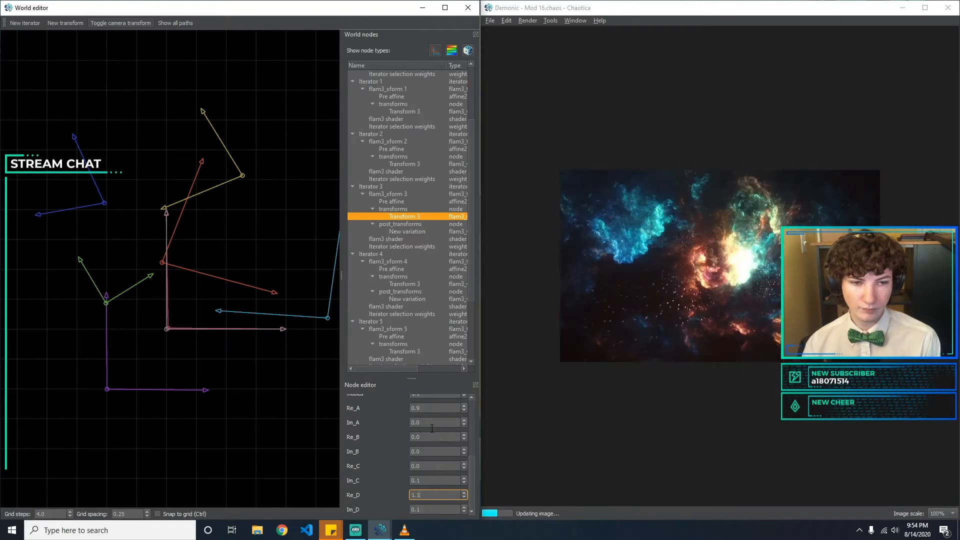
{"action": "key", "text": "BackSpace"}
{"action": "key", "text": "BackSpace"}
{"action": "type", "text": "0.9"}
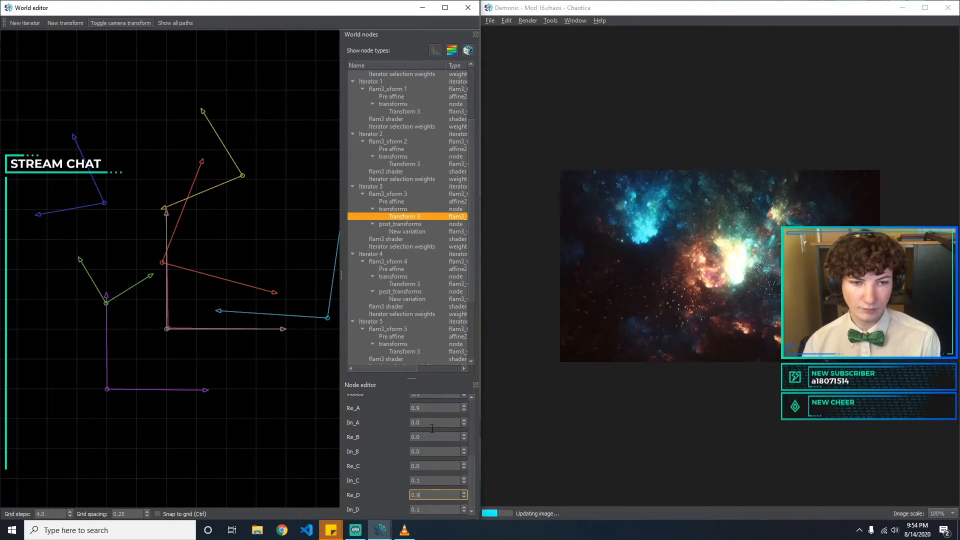
{"action": "key", "text": "BackSpace"}
{"action": "key", "text": "BackSpace"}
{"action": "key", "text": "BackSpace"}
{"action": "type", "text": "1"}
Try Im_D values of 0 and -0.1 on Iterator 3's mobius transform and return it to 0.1.
{"action": "key", "text": "Tab"}
{"action": "type", "text": "0"}
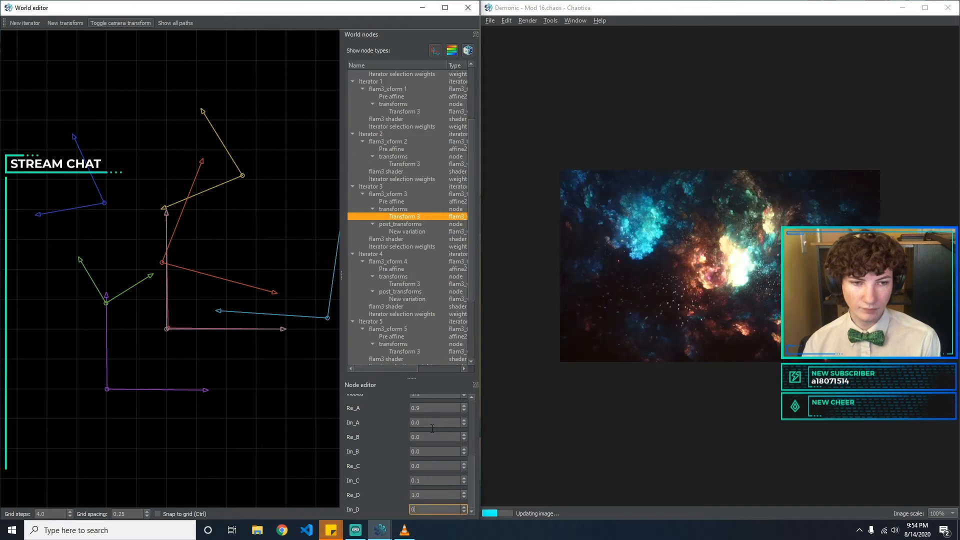
{"action": "type", "text": "-.1"}
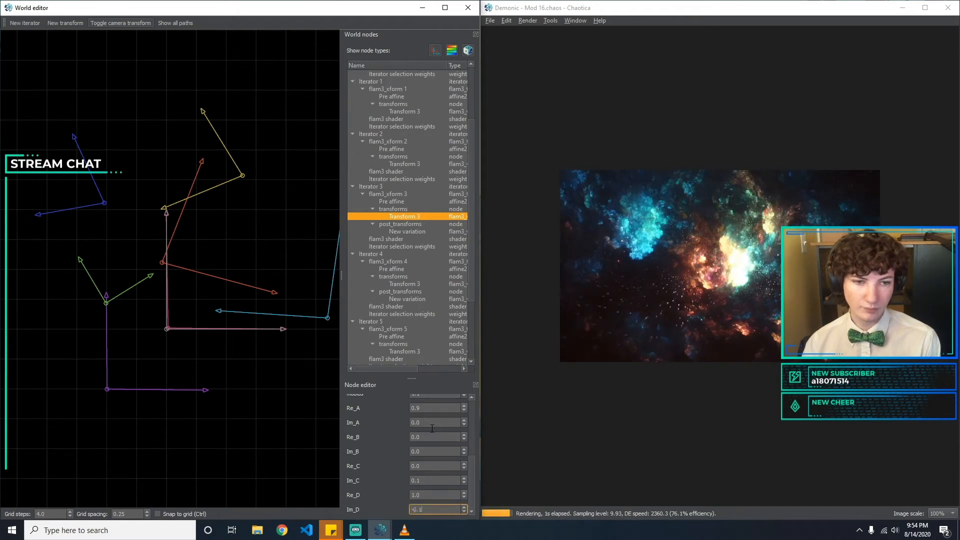
{"action": "key", "text": "BackSpace"}
{"action": "key", "text": "BackSpace"}
{"action": "key", "text": "BackSpace"}
{"action": "key", "text": "BackSpace"}
{"action": "type", "text": "0."}
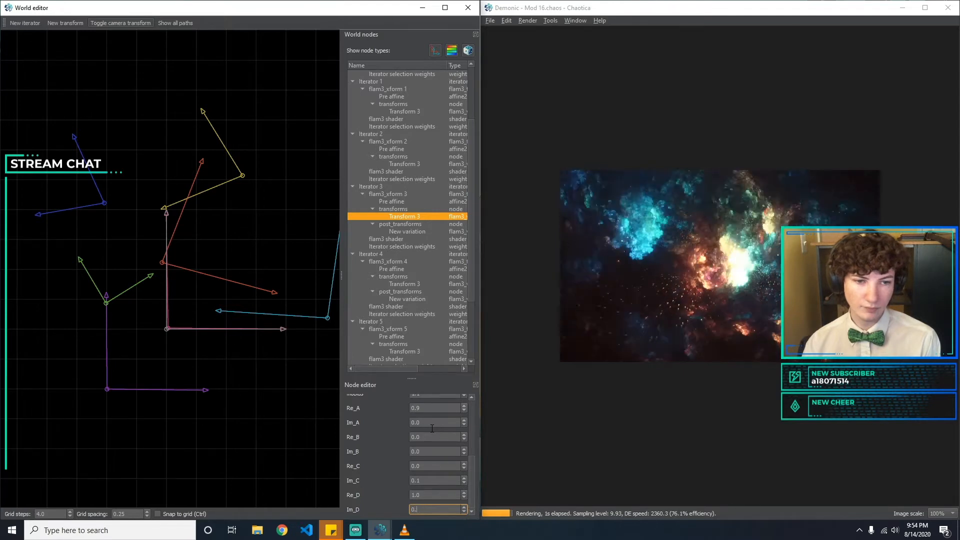
{"action": "type", "text": "1"}
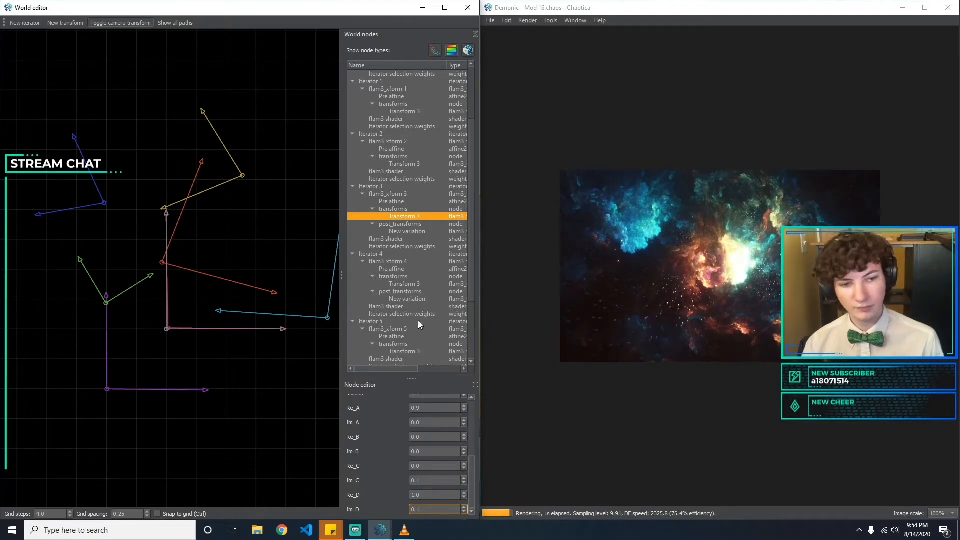
Try a foci amount of 0.8 on Iterator 2's Transform 3 and reset it to 1.
{"action": "left_click", "coordinate": [408, 128]}
{"action": "left_click", "coordinate": [426, 164]}
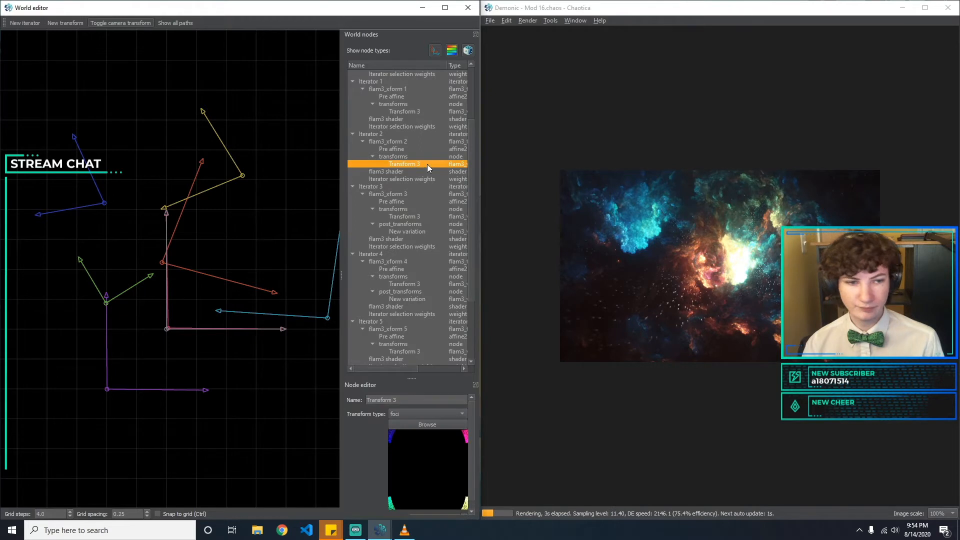
{"action": "scroll", "coordinate": [472, 415], "scroll_direction": "down", "scroll_amount": 1}
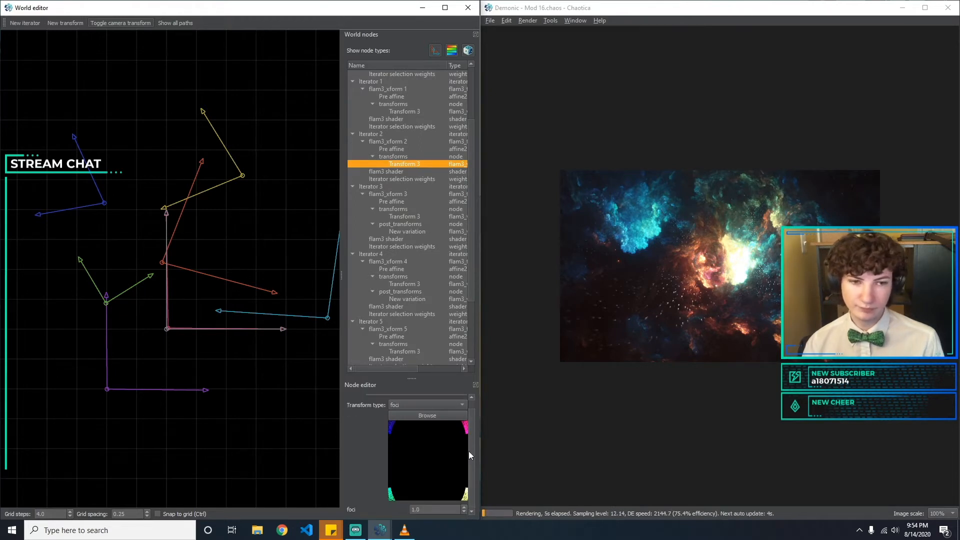
{"action": "left_click", "coordinate": [437, 508]}
{"action": "type", "text": "5"}
{"action": "key", "text": "BackSpace"}
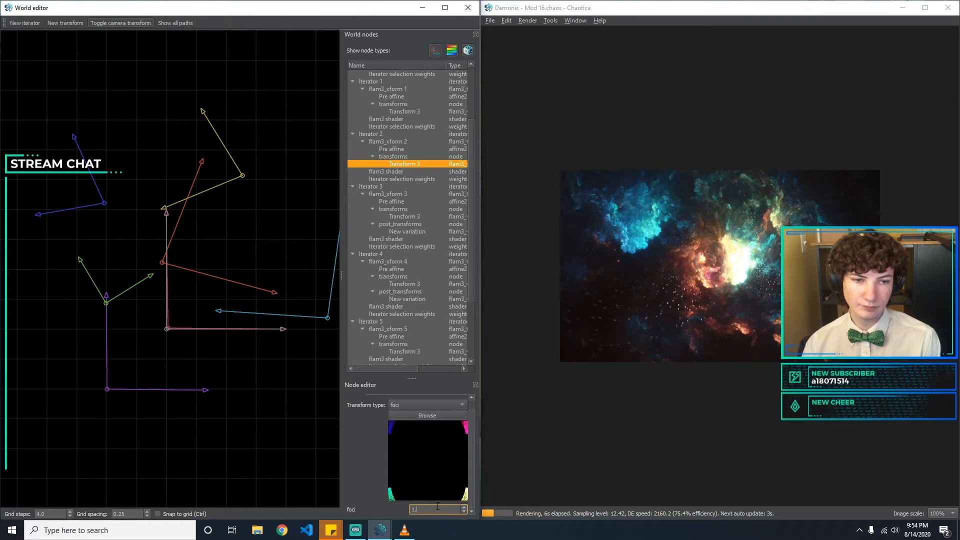
{"action": "type", "text": "0.8"}
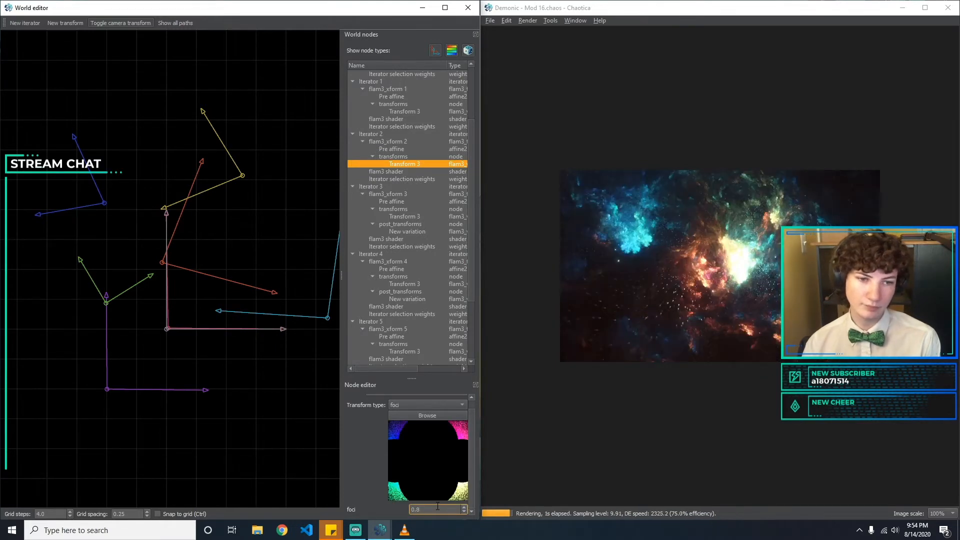
{"action": "key", "text": "BackSpace"}
{"action": "key", "text": "BackSpace"}
{"action": "key", "text": "BackSpace"}
{"action": "type", "text": "1"}
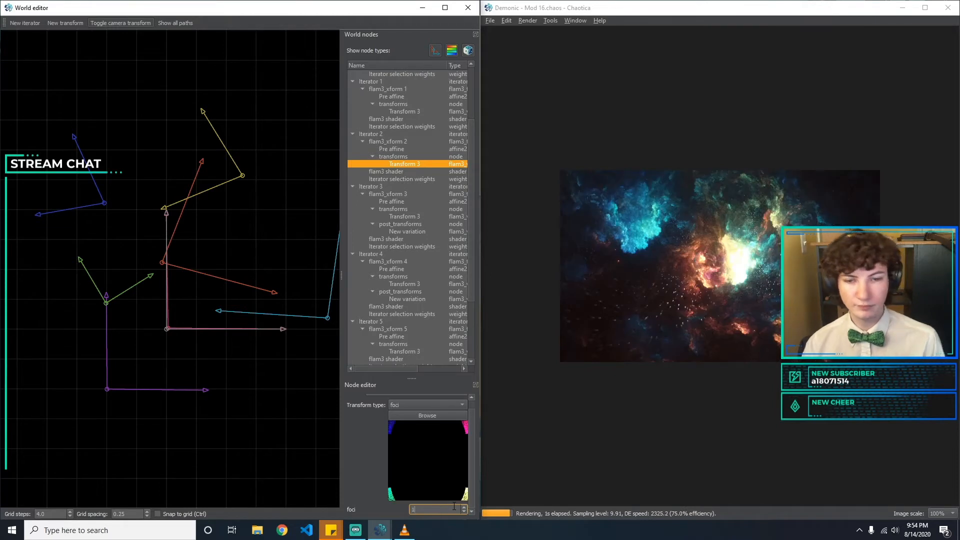
Try foci amounts of 1.1 and 1.2 on Iterator 2's Transform 3 and reset it to 1.
{"action": "type", "text": "1"}
{"action": "key", "text": "BackSpace"}
{"action": "key", "text": "BackSpace"}
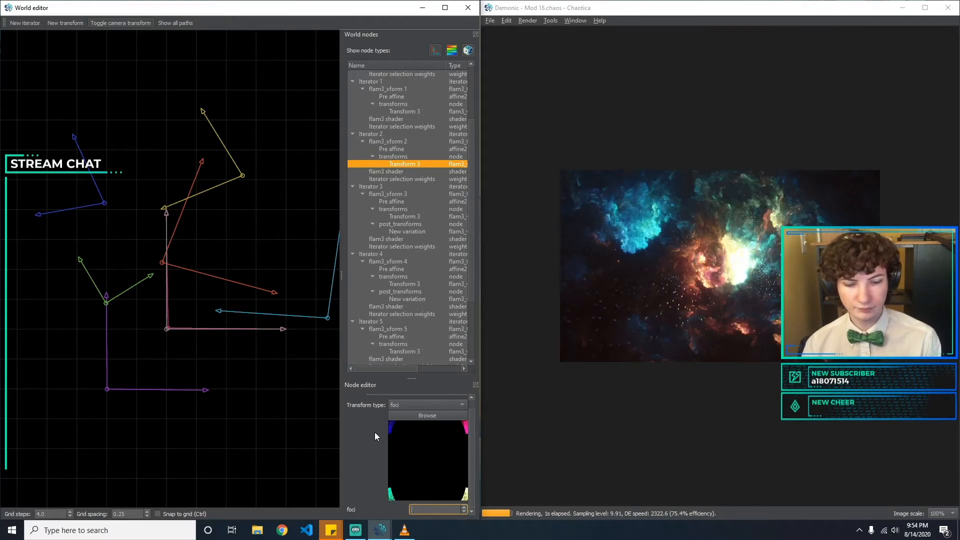
{"action": "type", "text": "1.2"}
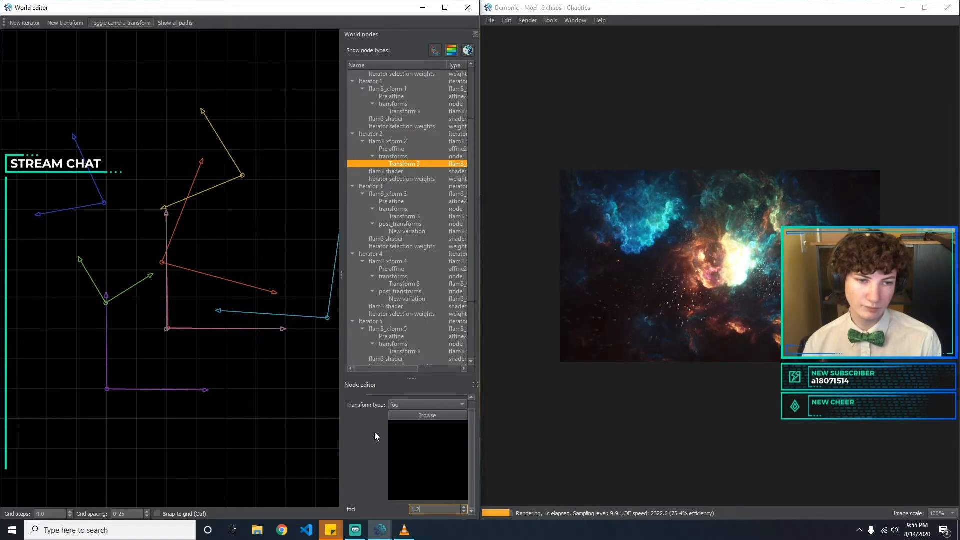
{"action": "key", "text": "BackSpace"}
{"action": "key", "text": "BackSpace"}
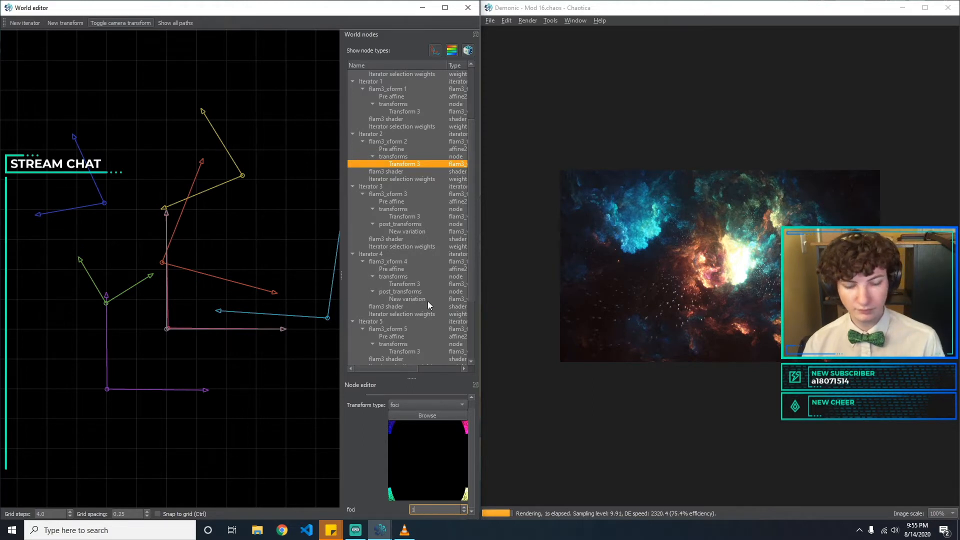
Set Im_A of Iterator 1's mobius Transform 3 to 0.
{"action": "left_click", "coordinate": [411, 112]}
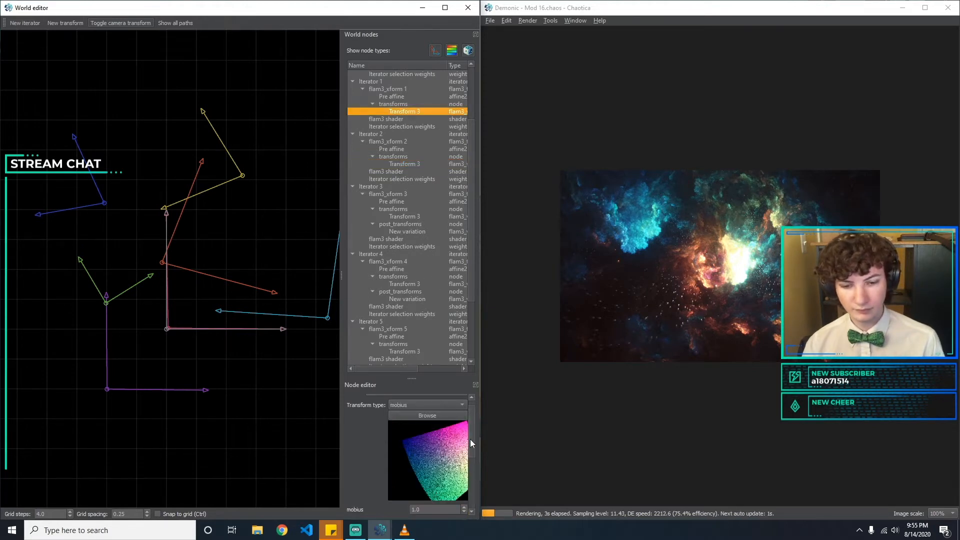
{"action": "left_click_drag", "start_coordinate": [470, 439], "coordinate": [470, 473]}
{"action": "left_click", "coordinate": [429, 472]}
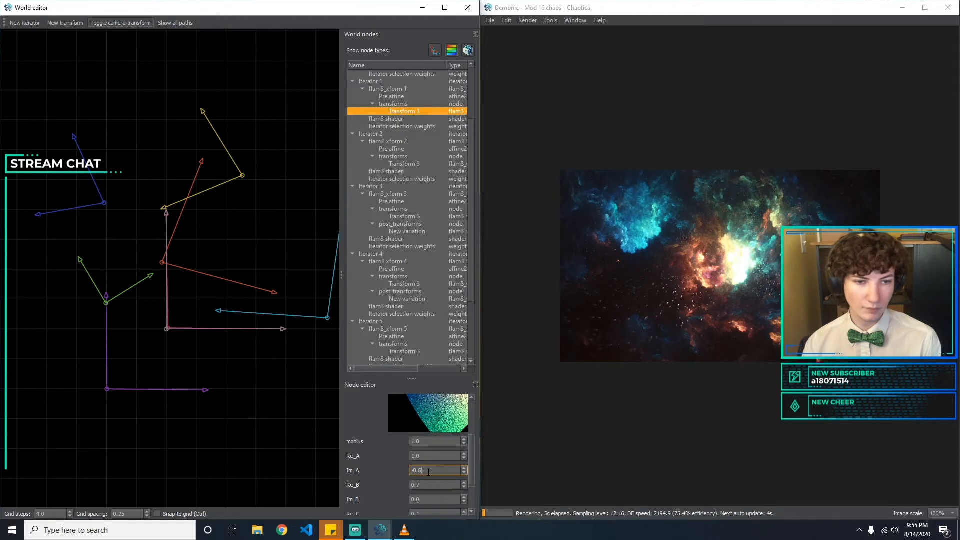
{"action": "key", "text": "BackSpace"}
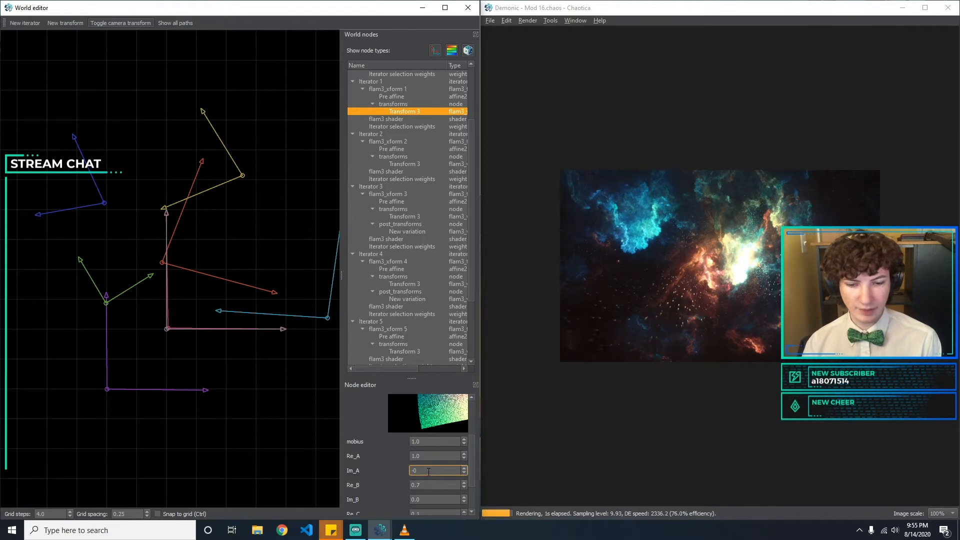
{"action": "type", "text": "0"}
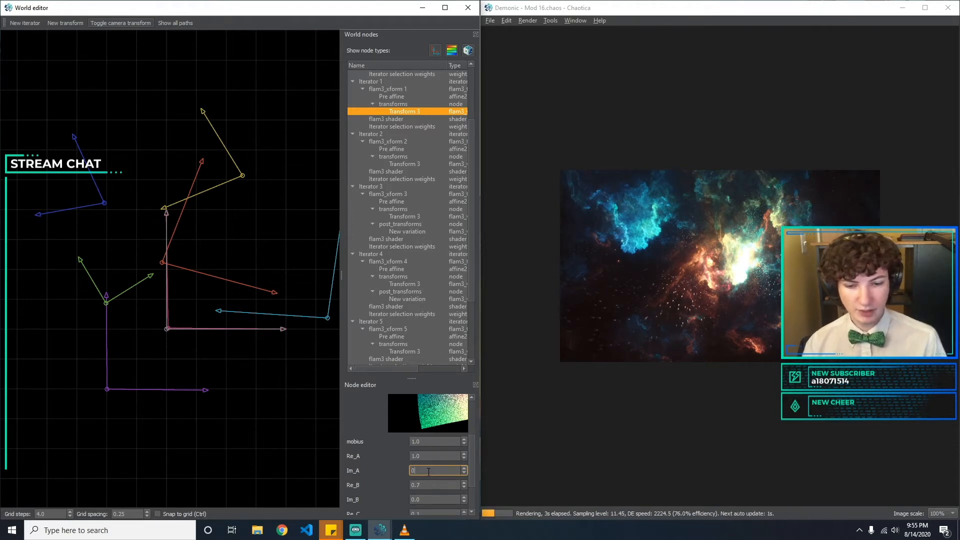
Try a Re_A value of 1.1 on Iterator 1's mobius transform and reset it to 1.0.
{"action": "left_click", "coordinate": [439, 456]}
{"action": "key", "text": "BackSpace"}
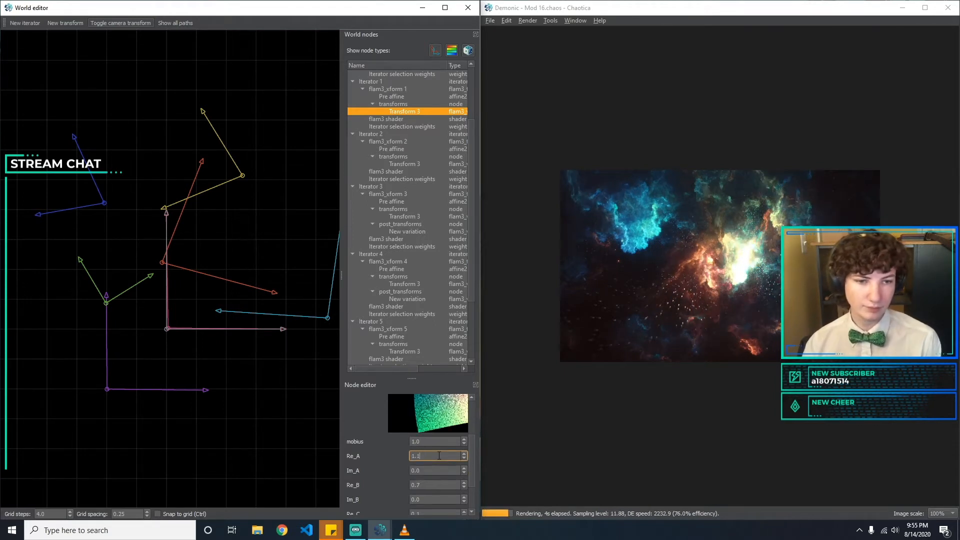
{"action": "type", "text": "5"}
{"action": "key", "text": "BackSpace"}
{"action": "type", "text": "0"}
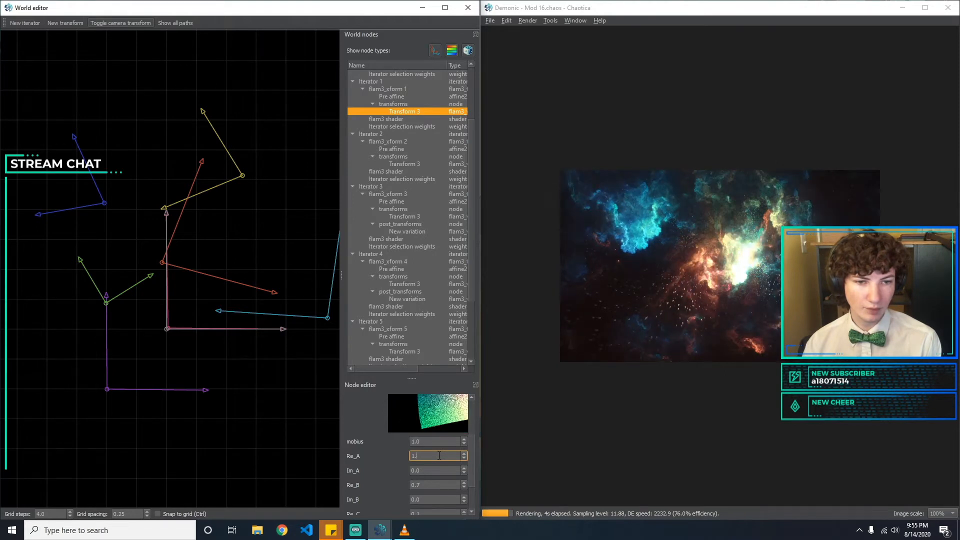
Set Re_B to 0.9 and Im_B to 0.1 on Iterator 1's mobius transform.
{"action": "key", "text": "Tab"}
{"action": "key", "text": "Tab"}
{"action": "type", "text": "0.9"}
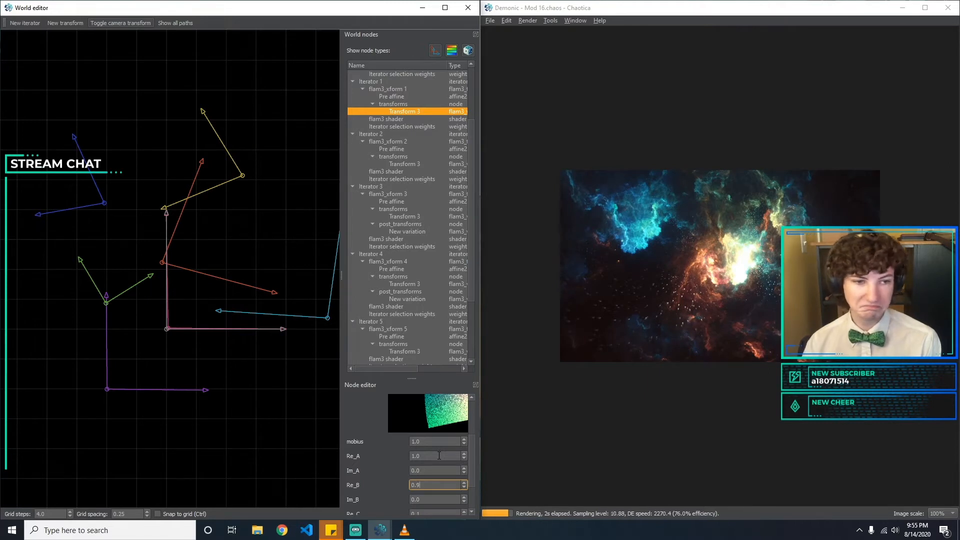
{"action": "key", "text": "Tab"}
{"action": "type", "text": "0."}
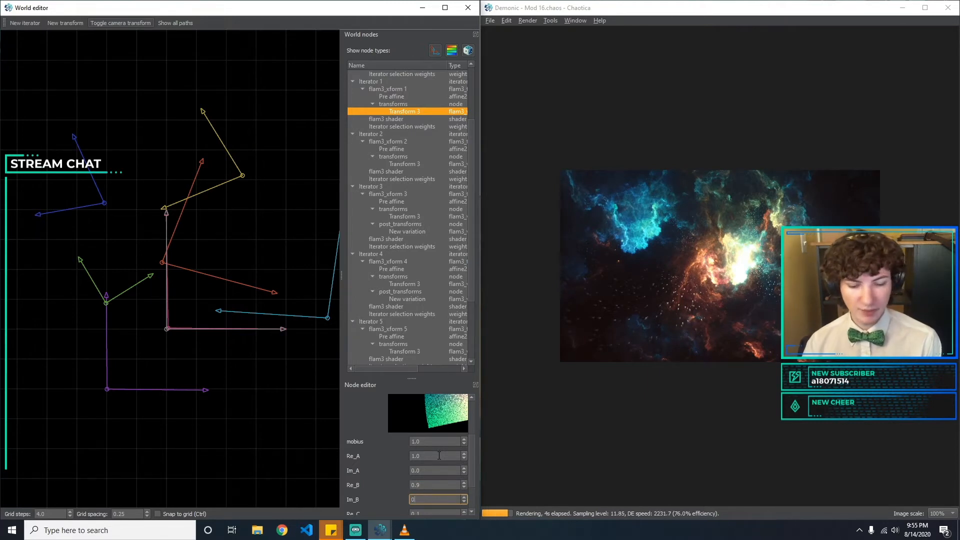
{"action": "type", "text": "1"}
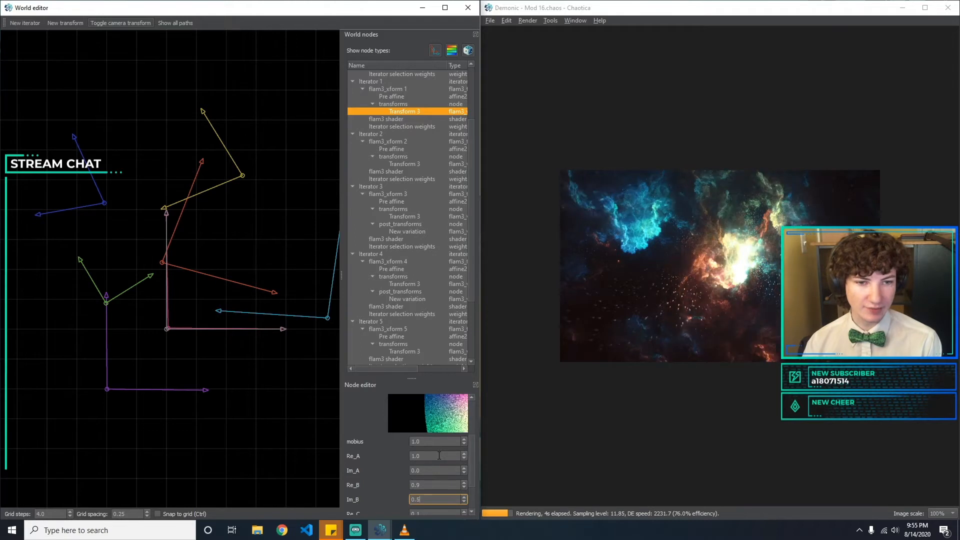
Try Re_C values of -0.1 and 0.2 on Iterator 1's mobius transform and return it to 0.1.
{"action": "key", "text": "Tab"}
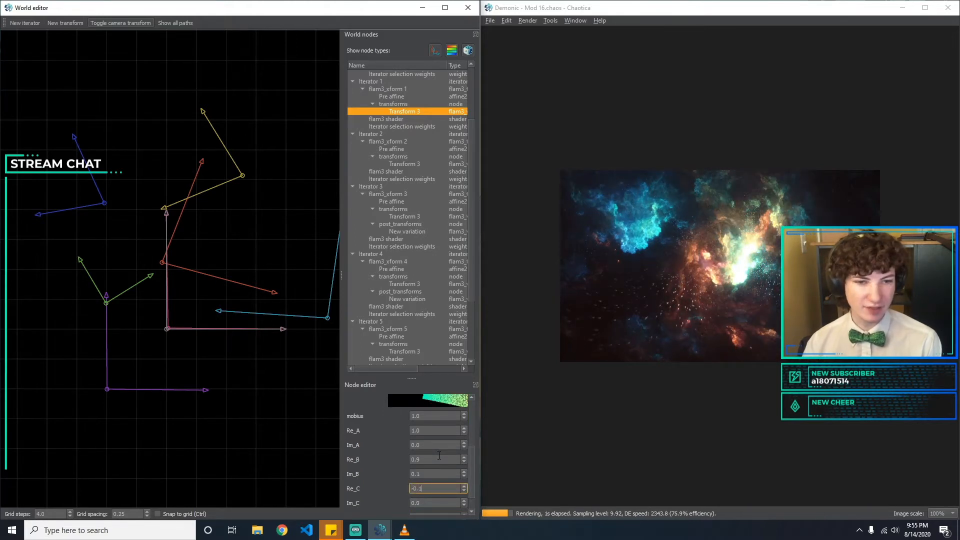
{"action": "type", "text": "0.2"}
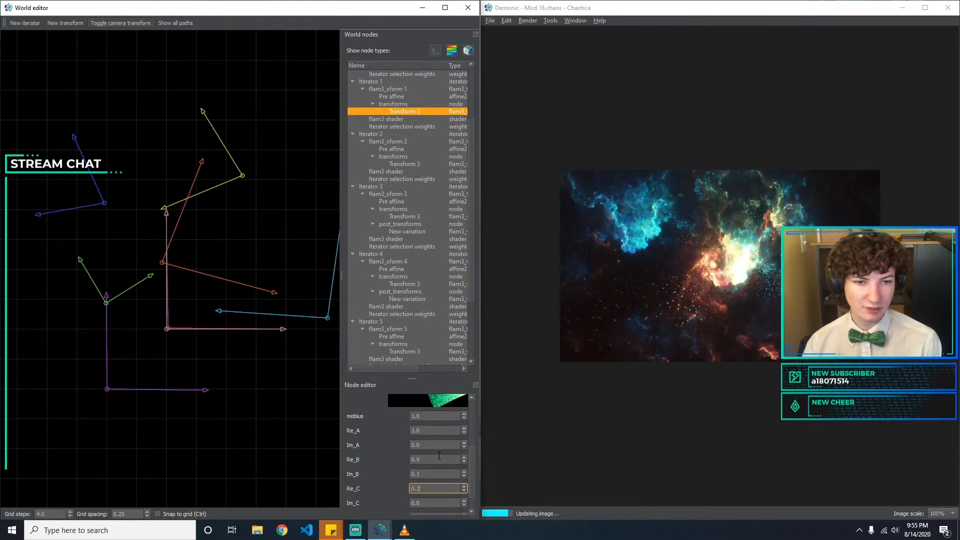
{"action": "key", "text": "BackSpace"}
{"action": "type", "text": "1"}
{"action": "key", "text": "Tab"}
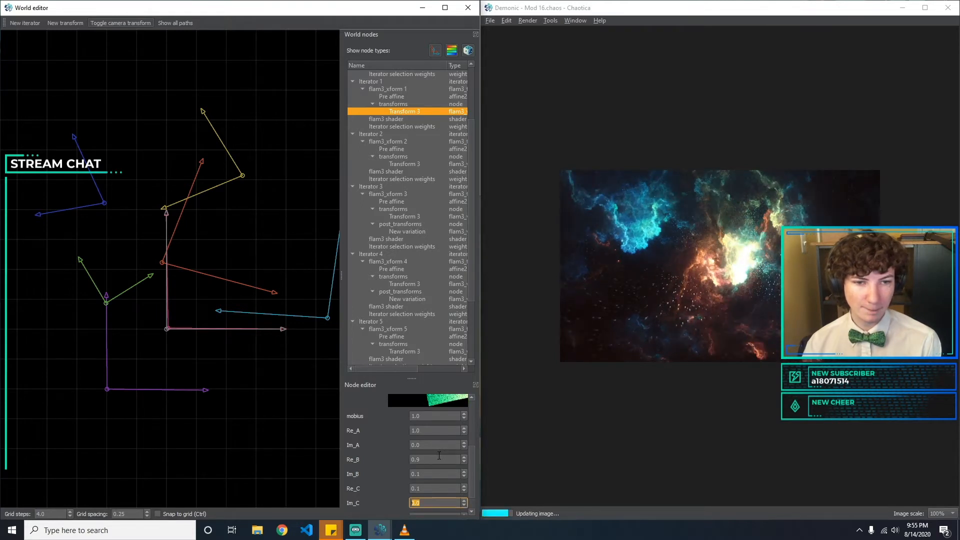
Try Im_C values of 0.1 and -0.1 on Iterator 1's mobius transform.
{"action": "type", "text": "0.1"}
{"action": "key", "text": "BackSpace"}
{"action": "key", "text": "BackSpace"}
{"action": "key", "text": "BackSpace"}
{"action": "type", "text": "-0.1"}
{"action": "key", "text": "BackSpace"}
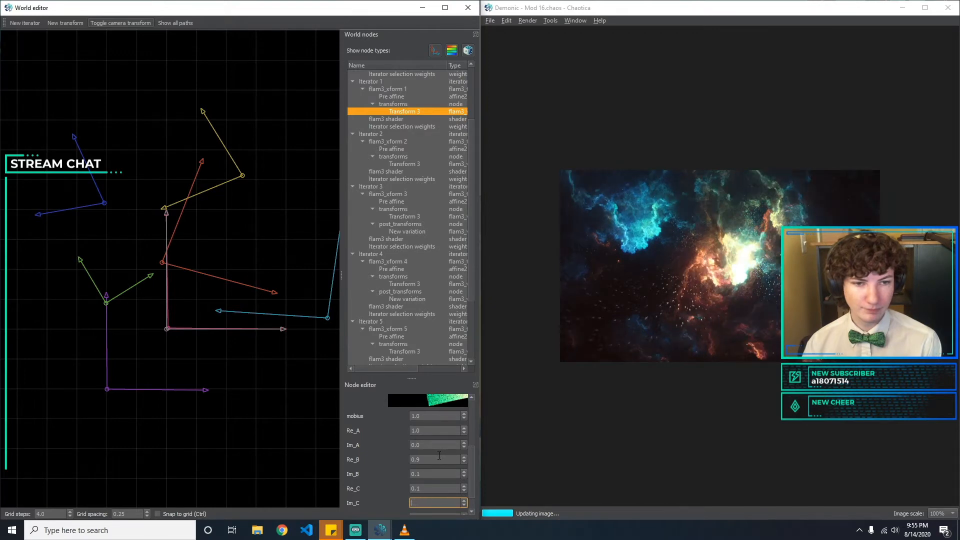
Try 1.1 and 0.9 as the Re_D value of Iterator 1's mobius transform.
{"action": "key", "text": "Tab"}
{"action": "type", "text": "1.1"}
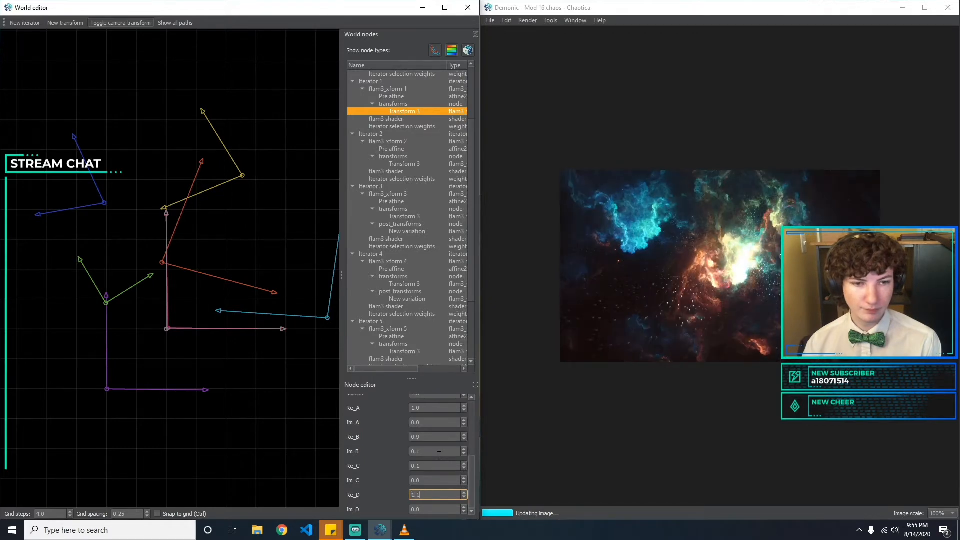
{"action": "key", "text": "BackSpace"}
{"action": "type", "text": "51"}
{"action": "key", "text": "BackSpace"}
{"action": "key", "text": "BackSpace"}
{"action": "key", "text": "BackSpace"}
{"action": "type", "text": "0.9"}
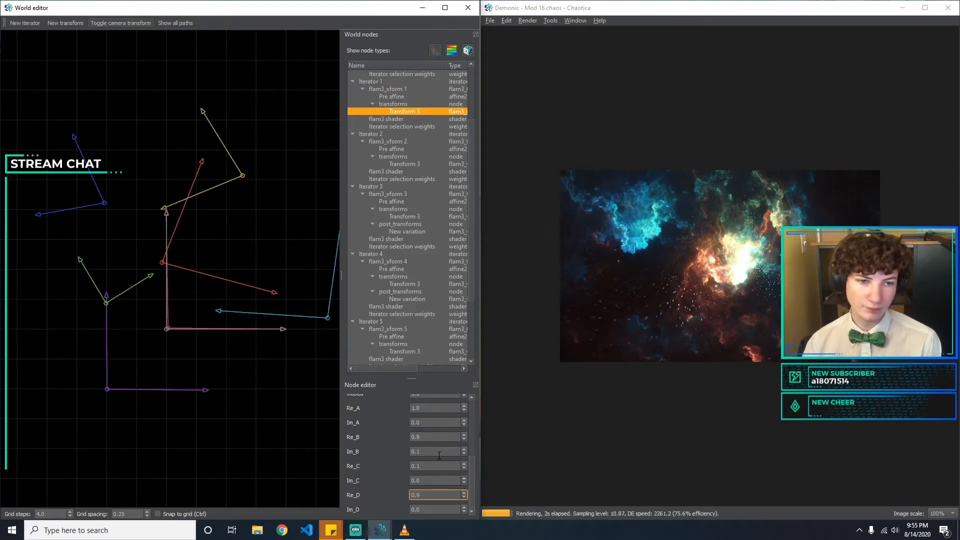
Set Im_D to 0 and Re_D to 1 in Iterator 1's mobius transform.
{"action": "key", "text": "Tab"}
{"action": "type", "text": "1."}
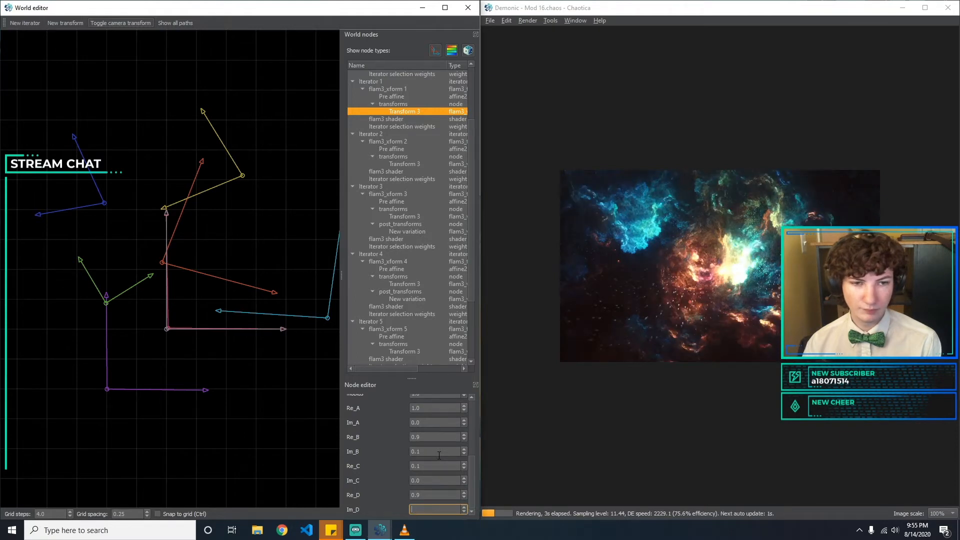
{"action": "type", "text": "0"}
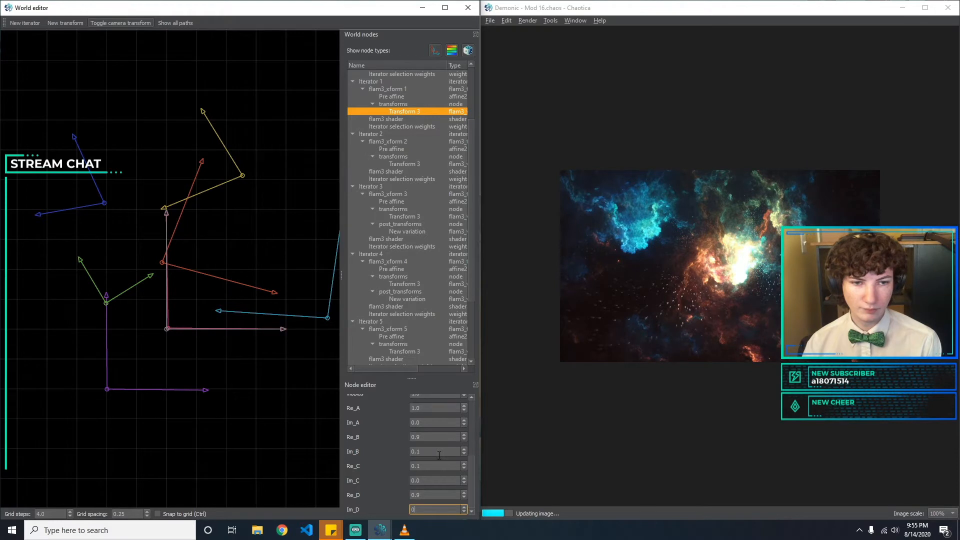
{"action": "left_click", "coordinate": [439, 451]}
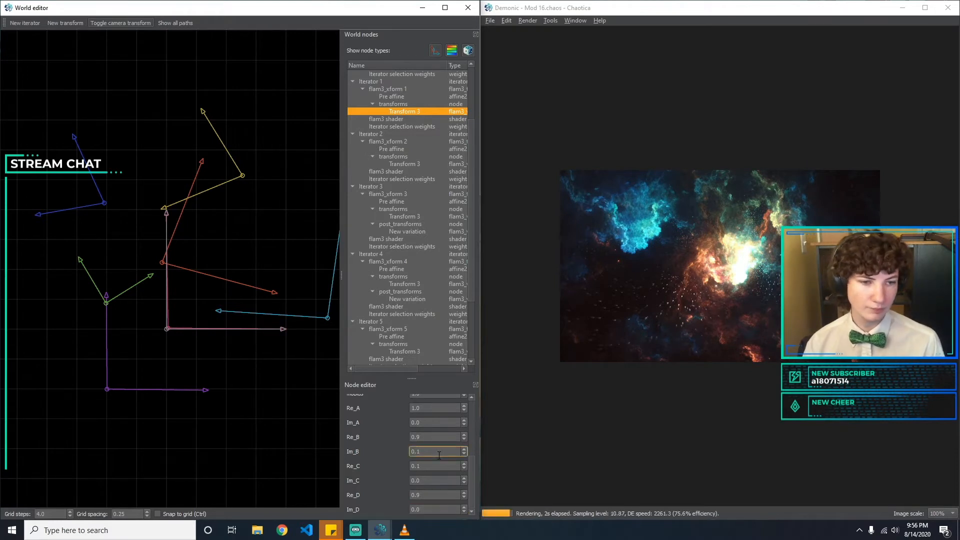
{"action": "left_click_drag", "start_coordinate": [433, 497], "coordinate": [354, 506]}
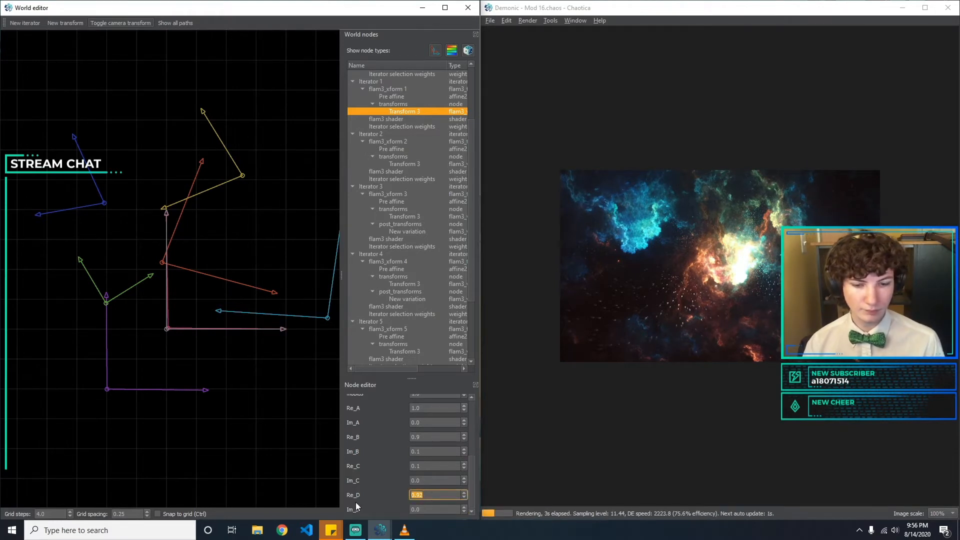
{"action": "type", "text": "1"}
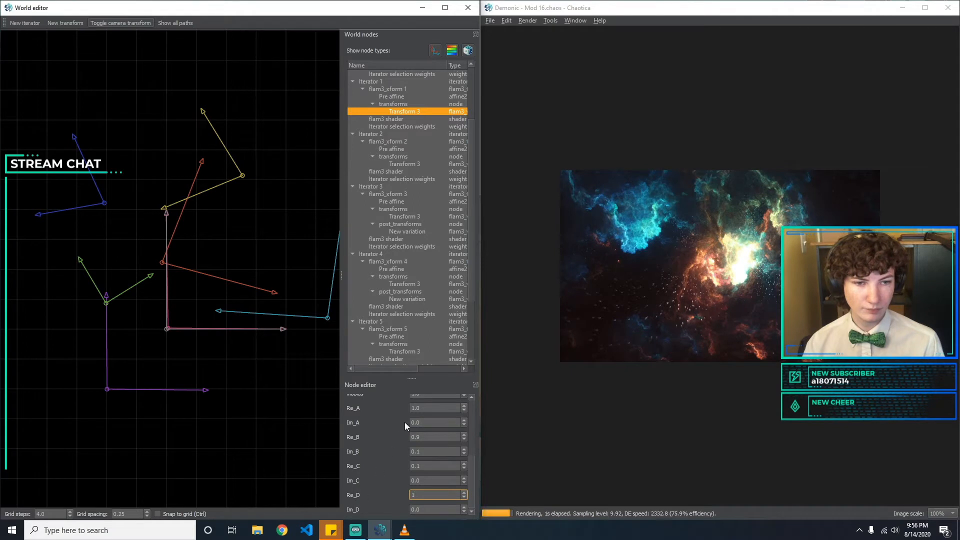
Set the spherical amount of Iterator 0's Transform 3 to 0.8, trying lower values first.
{"action": "scroll", "coordinate": [410, 112], "scroll_direction": "up", "scroll_amount": 2}
{"action": "left_click", "coordinate": [413, 103]}
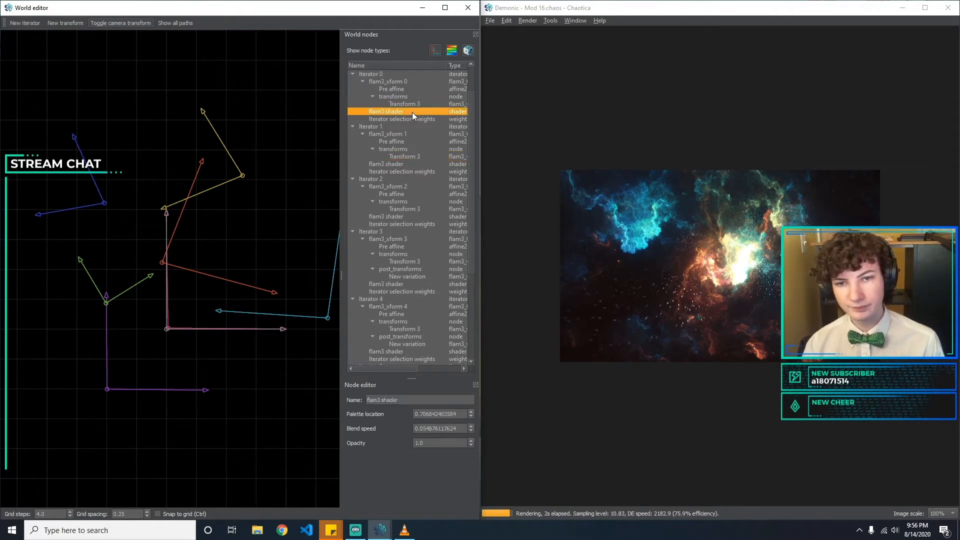
{"action": "left_click", "coordinate": [439, 509]}
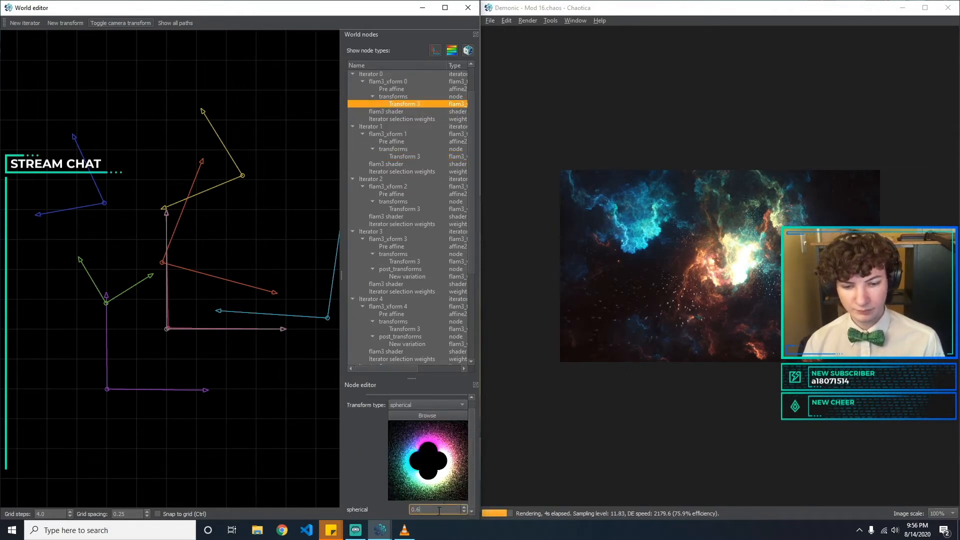
{"action": "key", "text": "BackSpace"}
{"action": "type", "text": "6"}
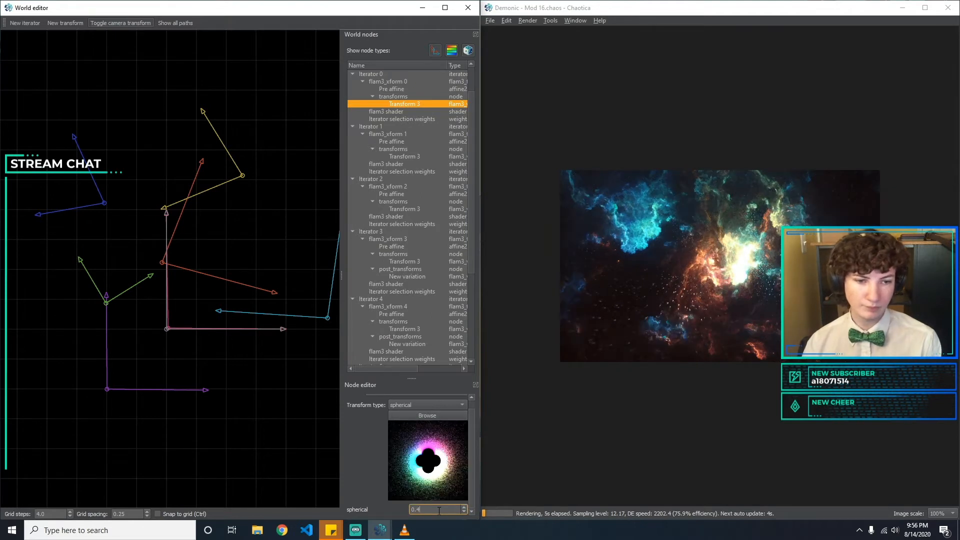
{"action": "key", "text": "BackSpace"}
{"action": "type", "text": "8"}
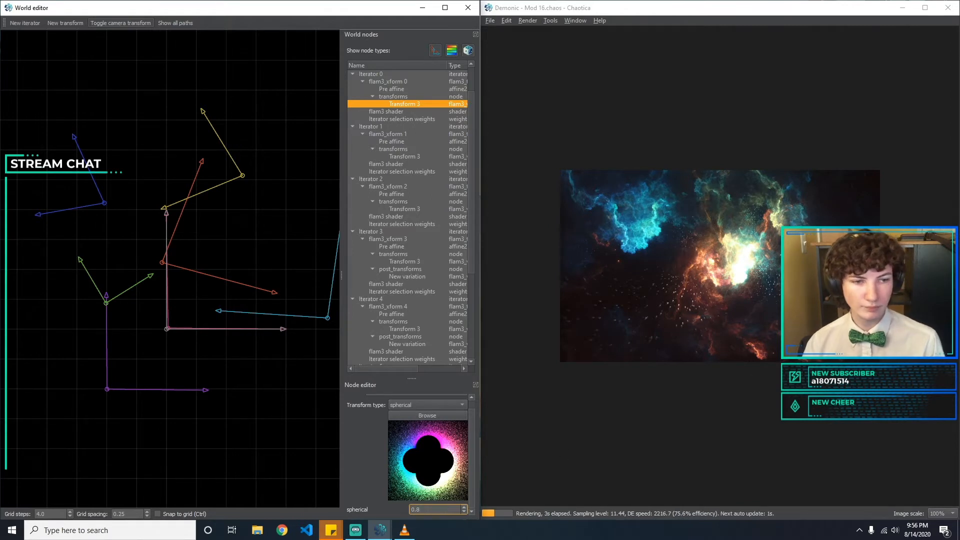
In Iterator 0's selection weights, try several values for the Iterator 1 weight and settle on 2.
{"action": "left_click", "coordinate": [429, 120]}
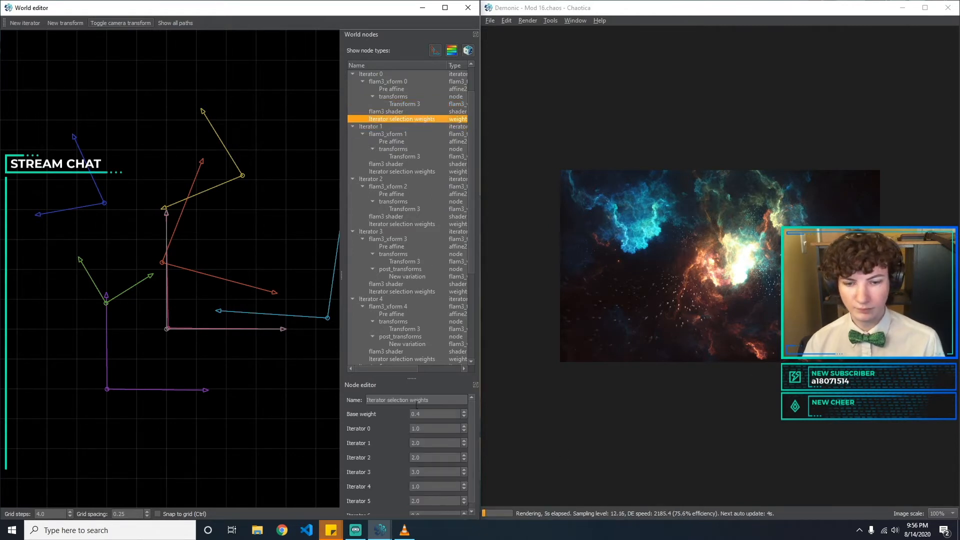
{"action": "left_click_drag", "start_coordinate": [427, 442], "coordinate": [319, 438]}
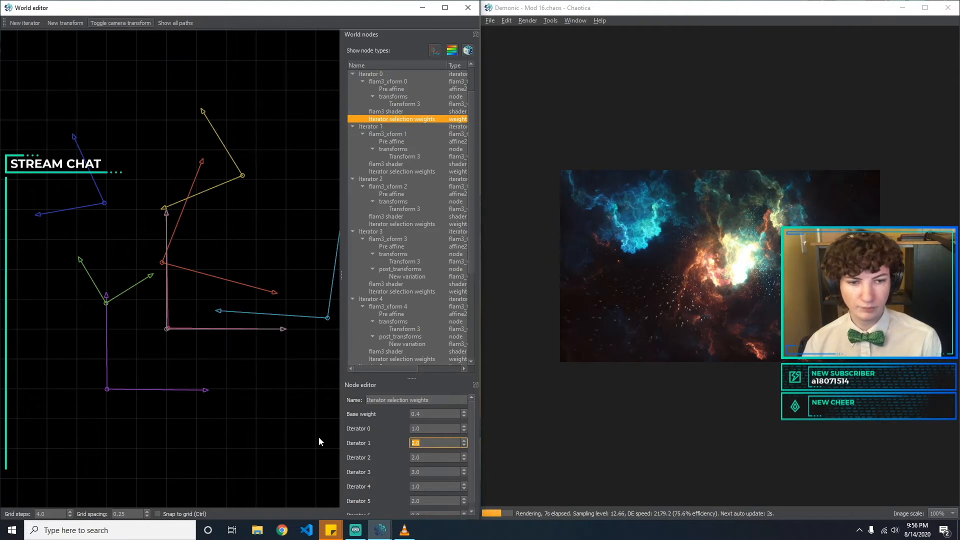
{"action": "type", "text": "1"}
{"action": "key", "text": "BackSpace"}
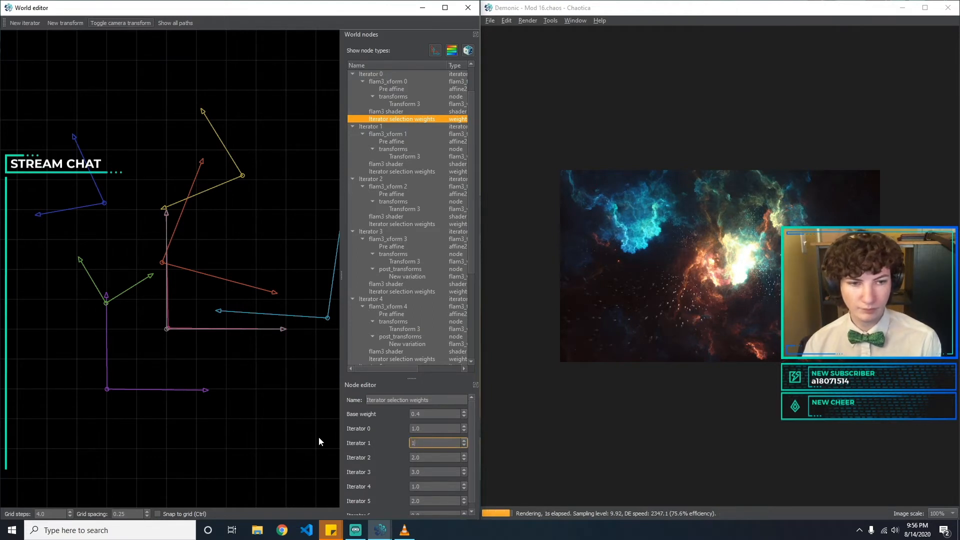
{"action": "key", "text": "BackSpace"}
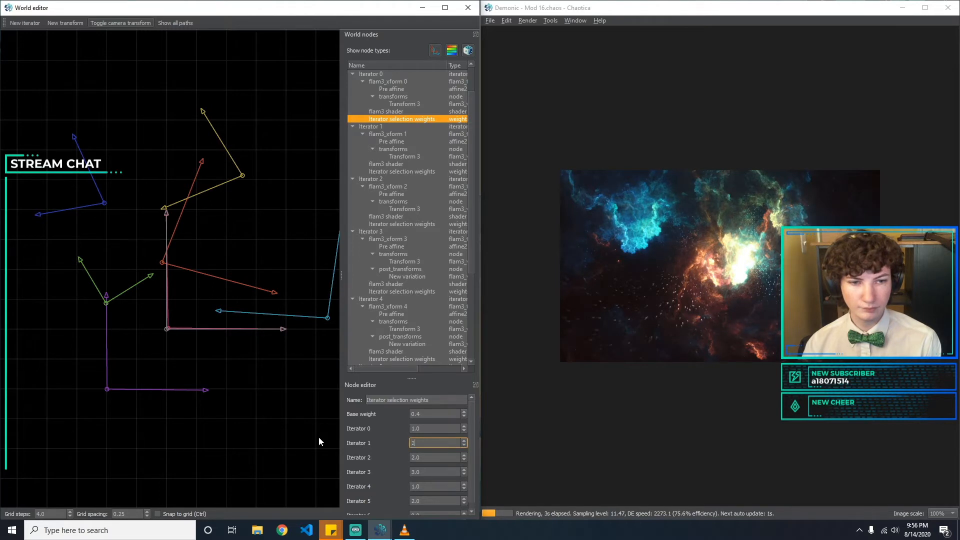
{"action": "type", "text": "3"}
{"action": "key", "text": "BackSpace"}
{"action": "type", "text": "1"}
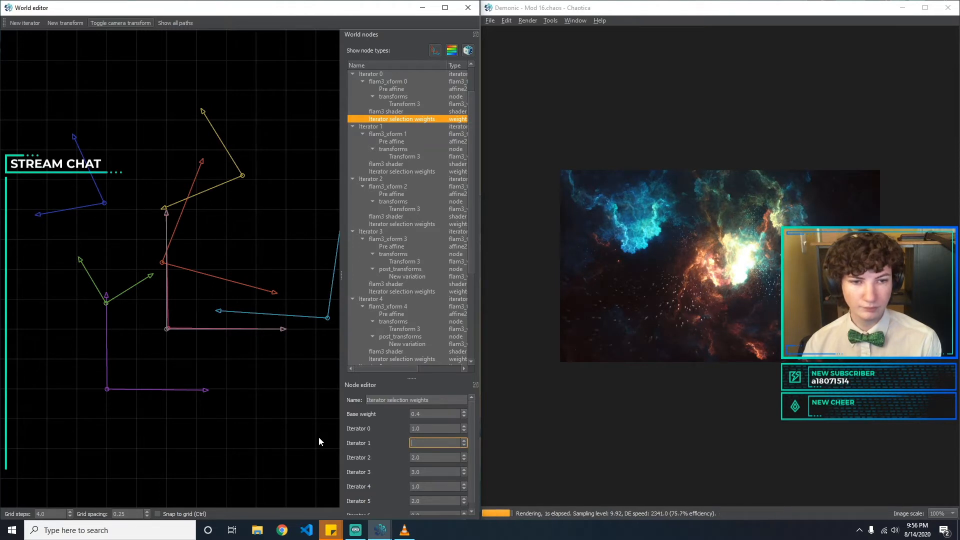
{"action": "key", "text": "BackSpace"}
{"action": "type", "text": "2"}
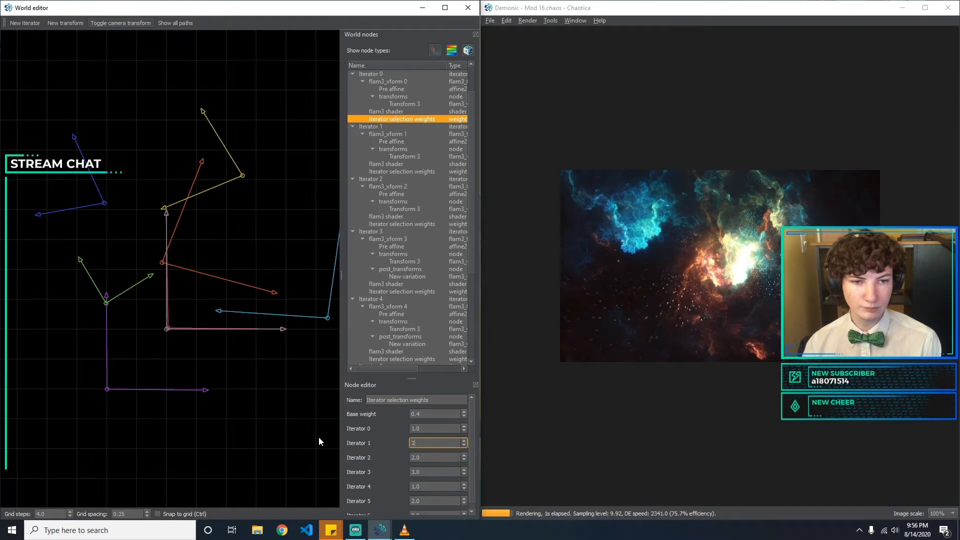
Set the Iterator 2 weight to 5 in Iterator 0's selection weights.
{"action": "key", "text": "Tab"}
{"action": "key", "text": "BackSpace"}
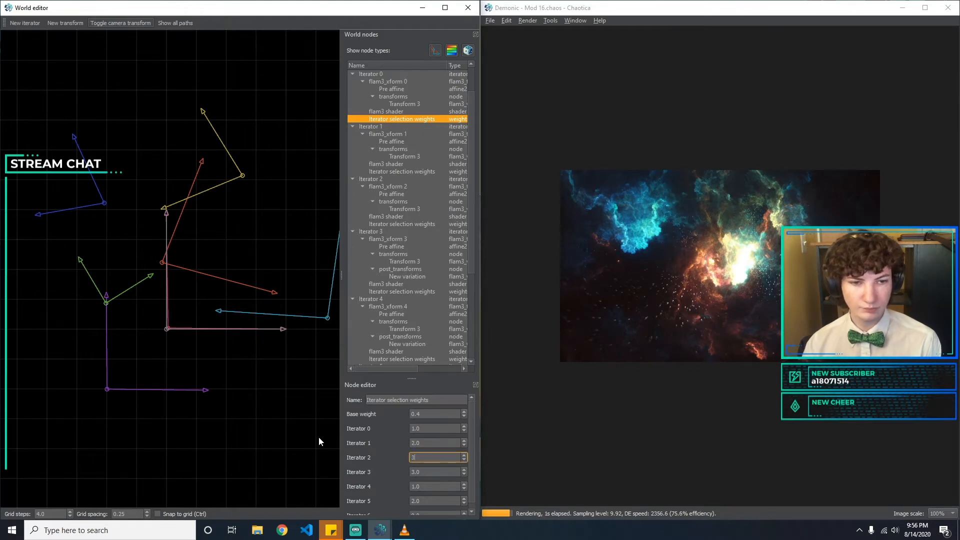
{"action": "type", "text": "5"}
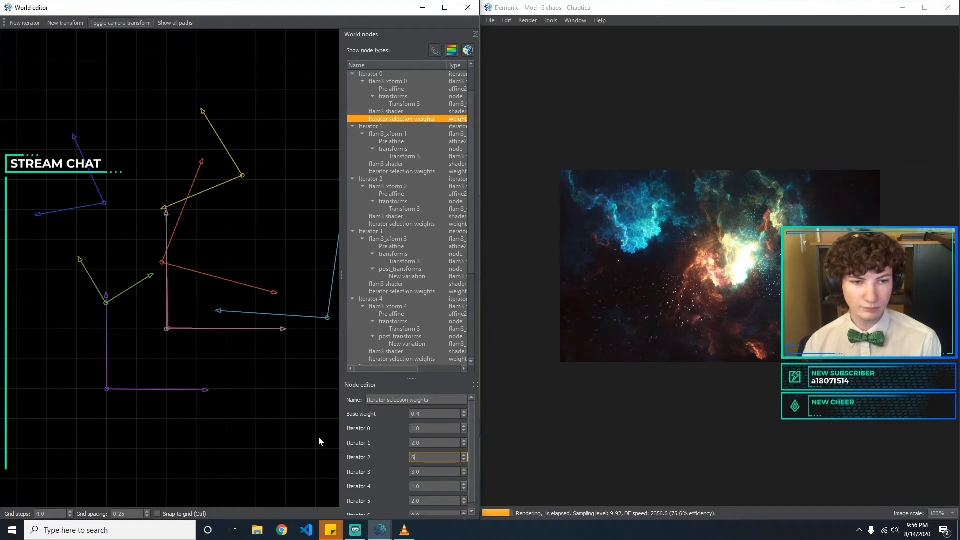
Try 3, 1 and 4 for the Iterator 3 weight in Iterator 0's selection weights, and settle on 0.
{"action": "key", "text": "Tab"}
{"action": "type", "text": "0"}
{"action": "key", "text": "BackSpace"}
{"action": "type", "text": "3"}
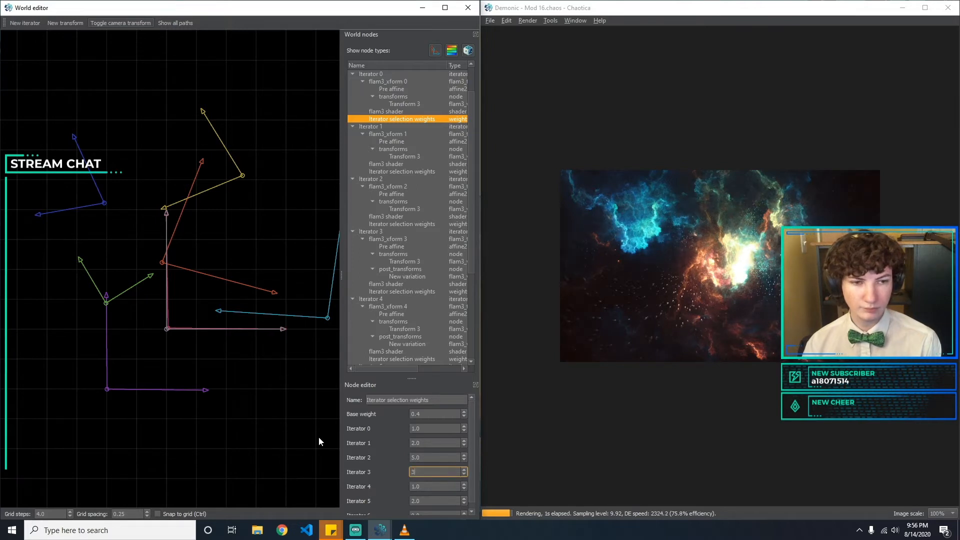
{"action": "key", "text": "BackSpace"}
{"action": "type", "text": "1"}
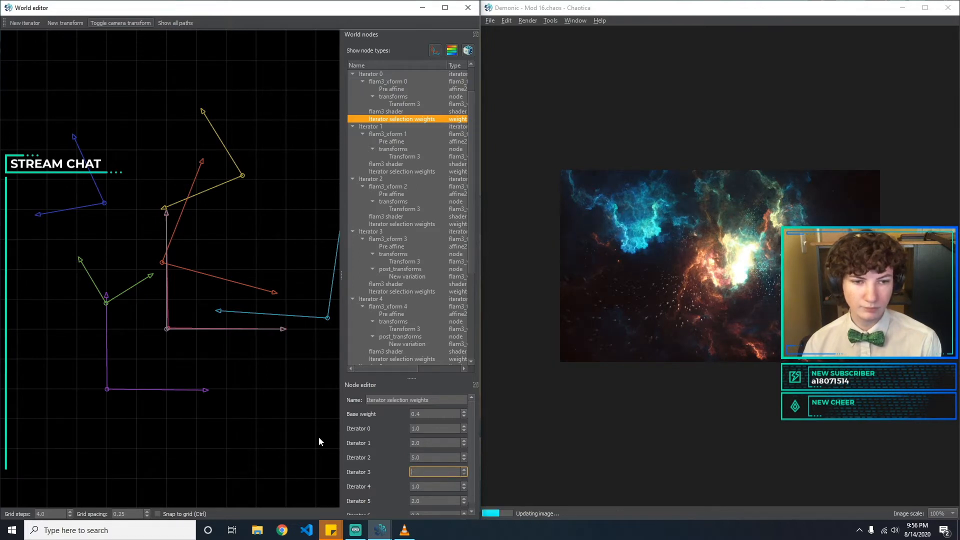
{"action": "key", "text": "BackSpace"}
{"action": "type", "text": "4"}
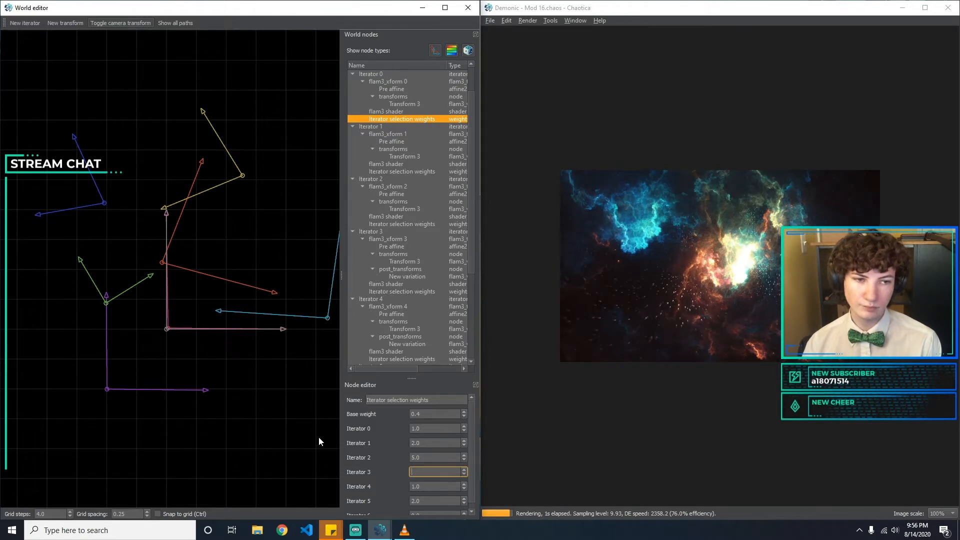
{"action": "key", "text": "BackSpace"}
{"action": "type", "text": "0"}
Try 0 for the Iterator 4 weight in Iterator 0's selection weights and settle on 1.
{"action": "key", "text": "Tab"}
{"action": "type", "text": "0"}
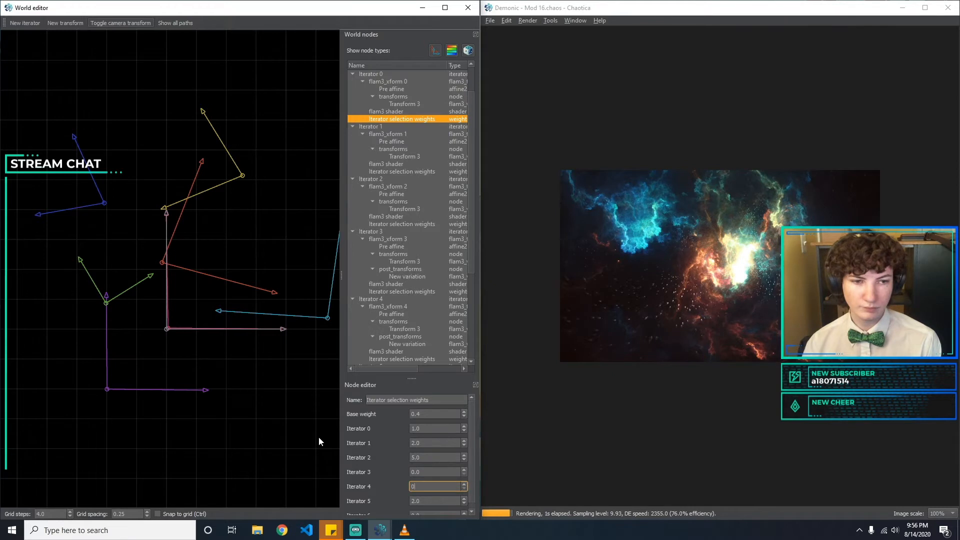
{"action": "type", "text": "0"}
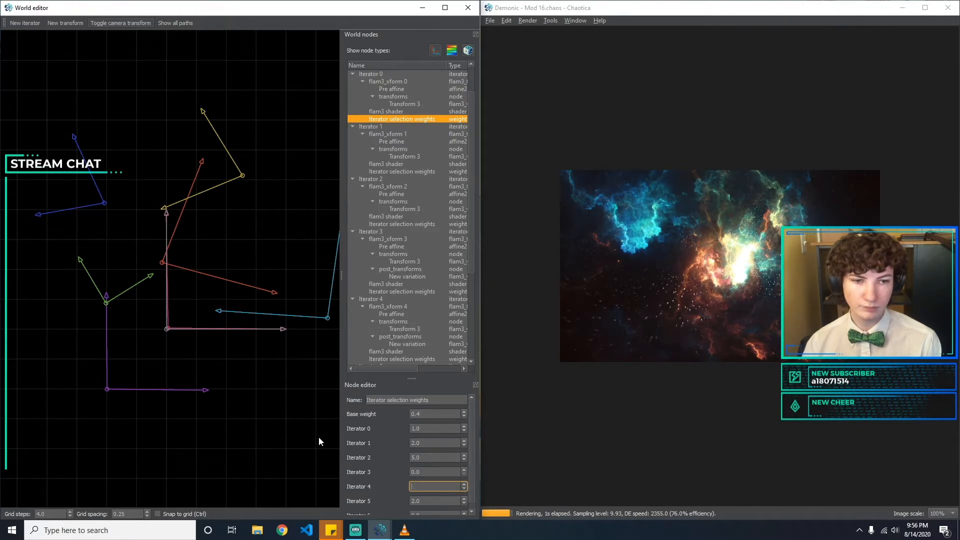
{"action": "key", "text": "BackSpace"}
{"action": "type", "text": "1"}
In Iterator 0's selection weights, set the Iterator 5 weight to 0 and the Iterator 6 weight to 1.
{"action": "key", "text": "Tab"}
{"action": "type", "text": "0.0"}
{"action": "key", "text": "Tab"}
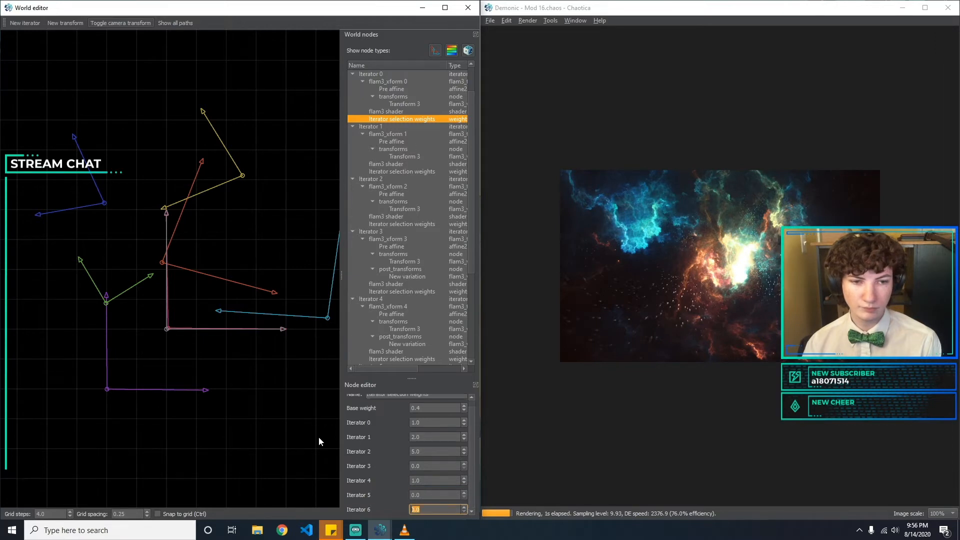
{"action": "type", "text": "1"}
Set the base weight in Iterator 1's selection weights to 2.
{"action": "left_click", "coordinate": [419, 172]}
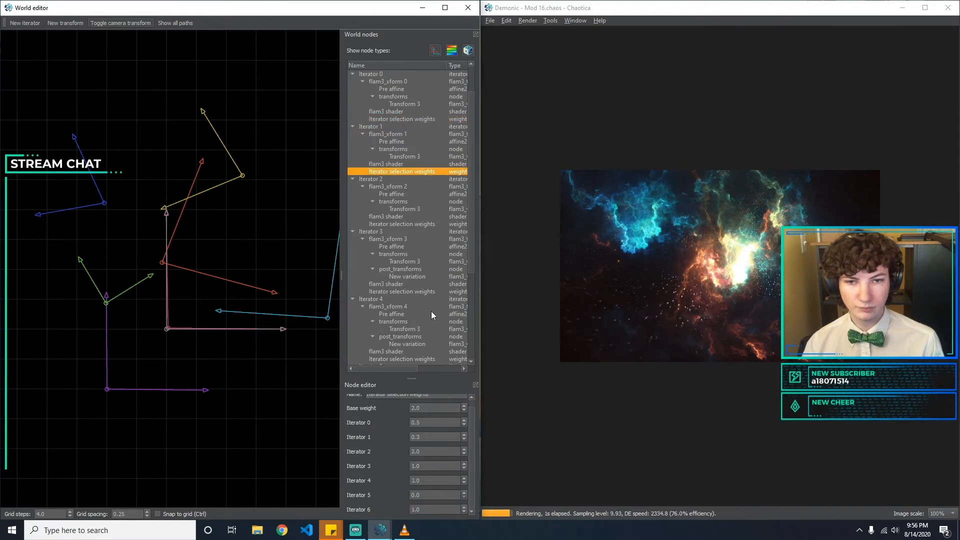
{"action": "double_click", "coordinate": [432, 409]}
{"action": "type", "text": "1"}
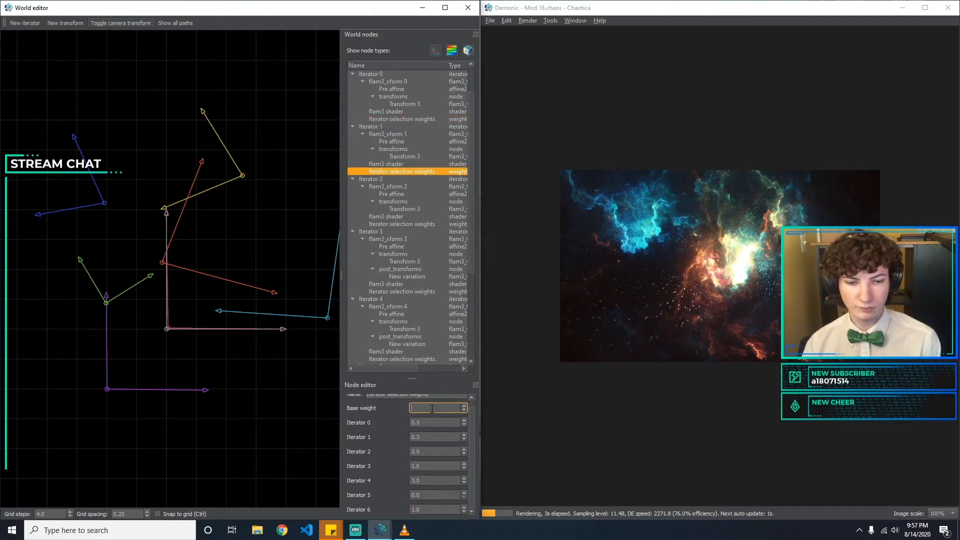
{"action": "key", "text": "BackSpace"}
{"action": "type", "text": "3"}
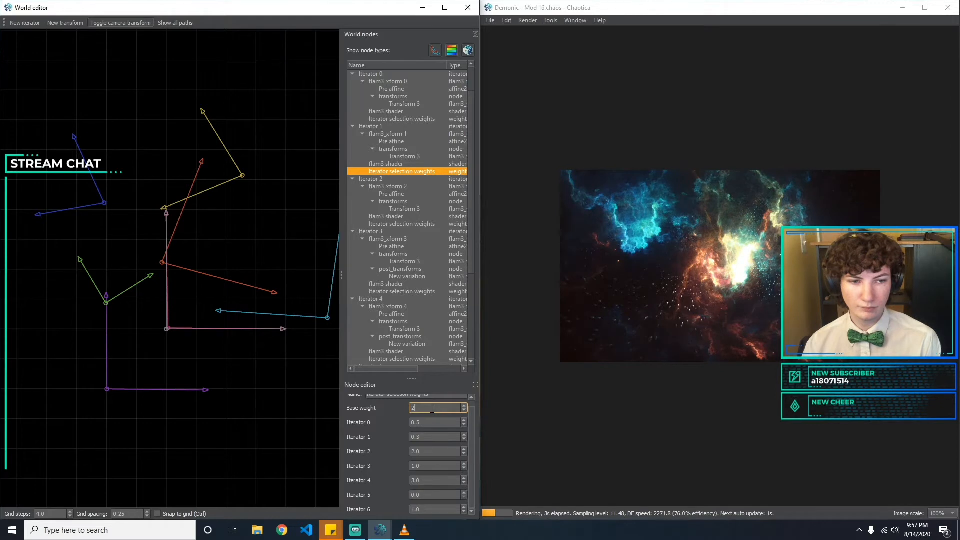
Set both the Iterator 0 and Iterator 1 weights to 0 in Iterator 1's selection weights.
{"action": "key", "text": "Tab"}
{"action": "type", "text": "0."}
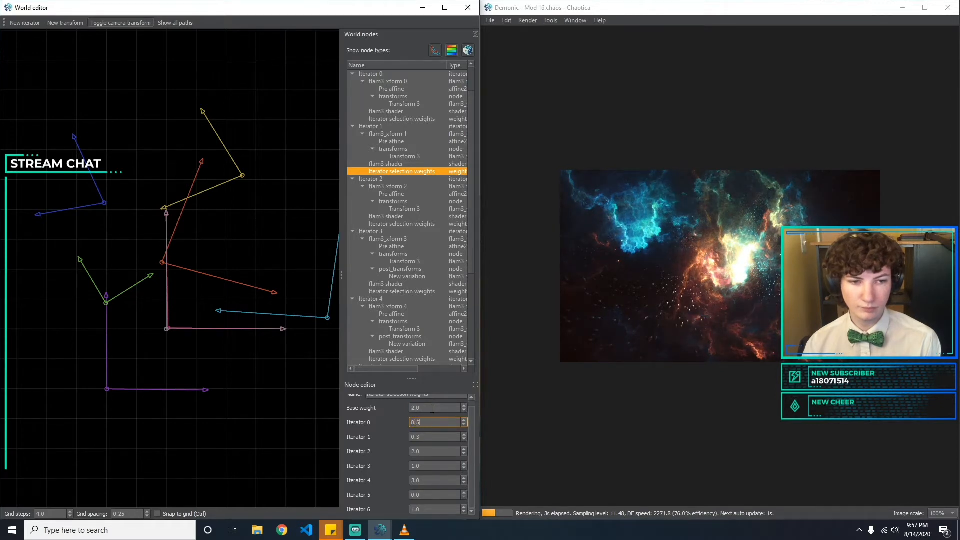
{"action": "key", "text": "Tab"}
{"action": "type", "text": "1"}
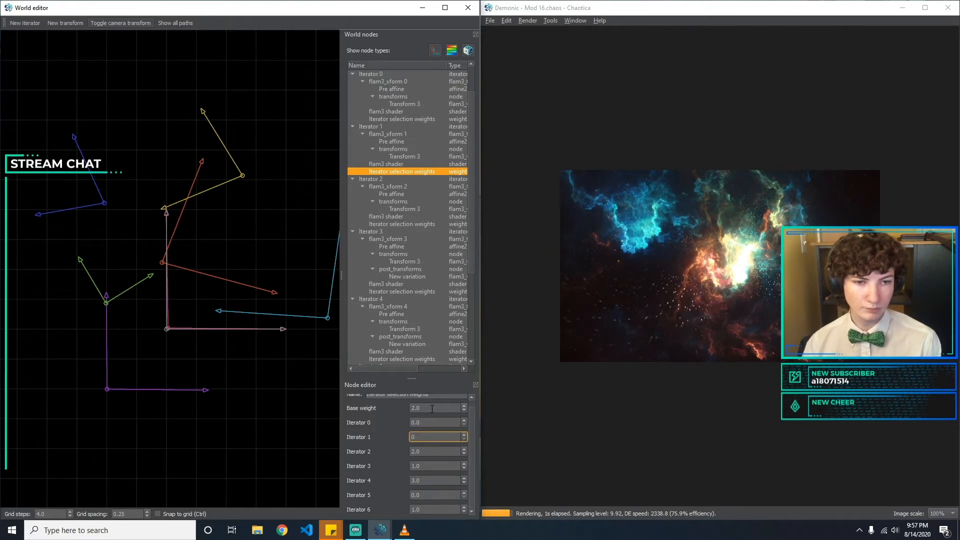
{"action": "type", "text": ".5"}
Try 1, 5 and 0 for the Iterator 2 weight in Iterator 1's selection weights, and settle on 3.
{"action": "key", "text": "Tab"}
{"action": "type", "text": "1"}
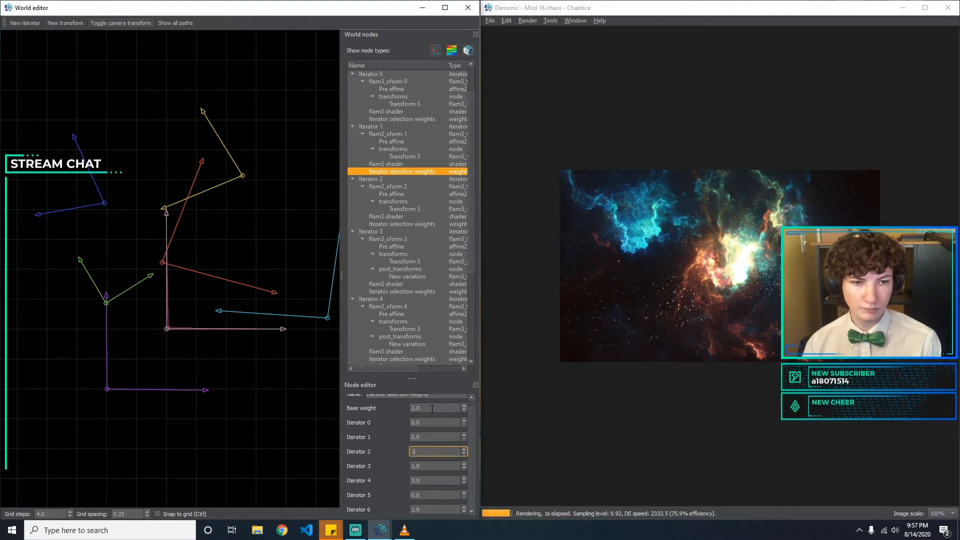
{"action": "key", "text": "BackSpace"}
{"action": "type", "text": "5"}
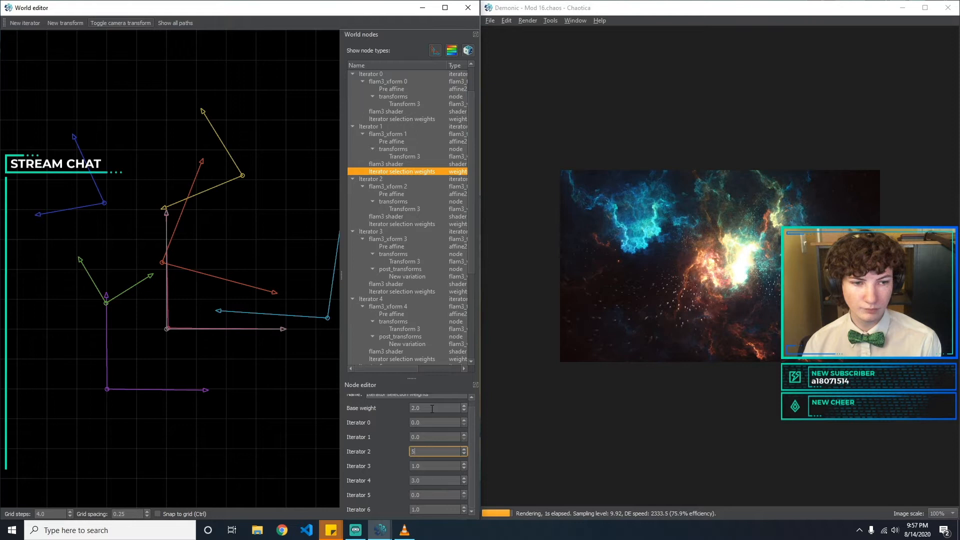
{"action": "type", "text": "5"}
{"action": "type", "text": "0"}
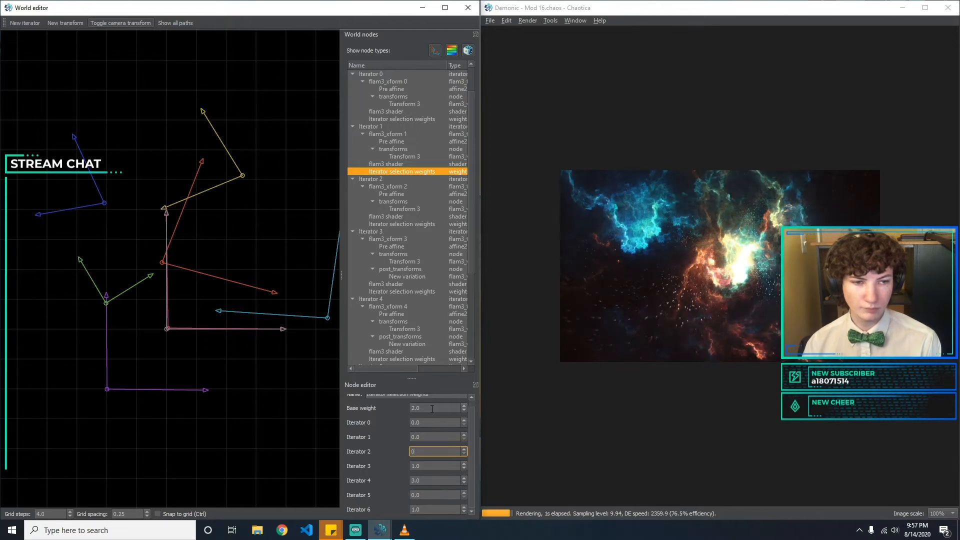
{"action": "key", "text": "BackSpace"}
{"action": "type", "text": "3"}
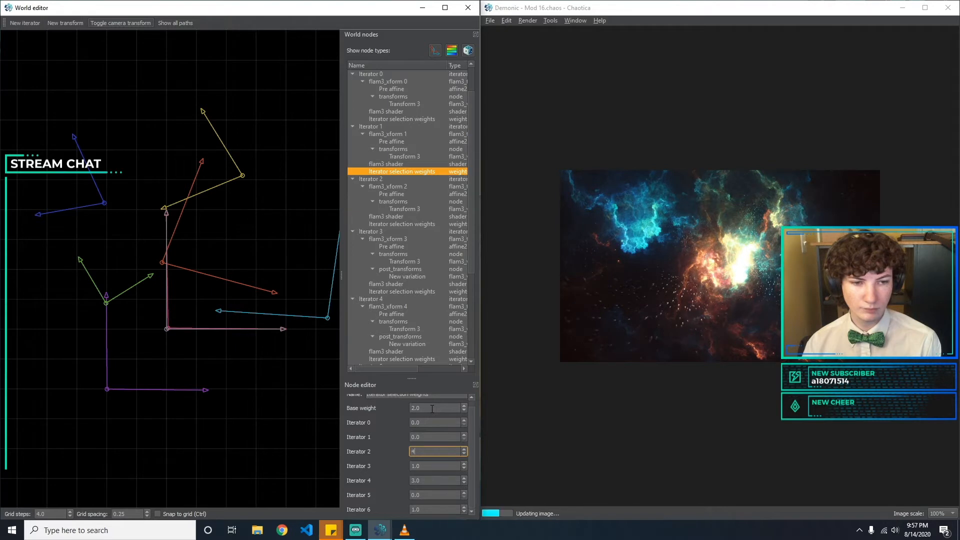
Try 0 for the Iterator 3 weight in Iterator 1's selection weights, and return it to 1.
{"action": "key", "text": "Tab"}
{"action": "key", "text": "BackSpace"}
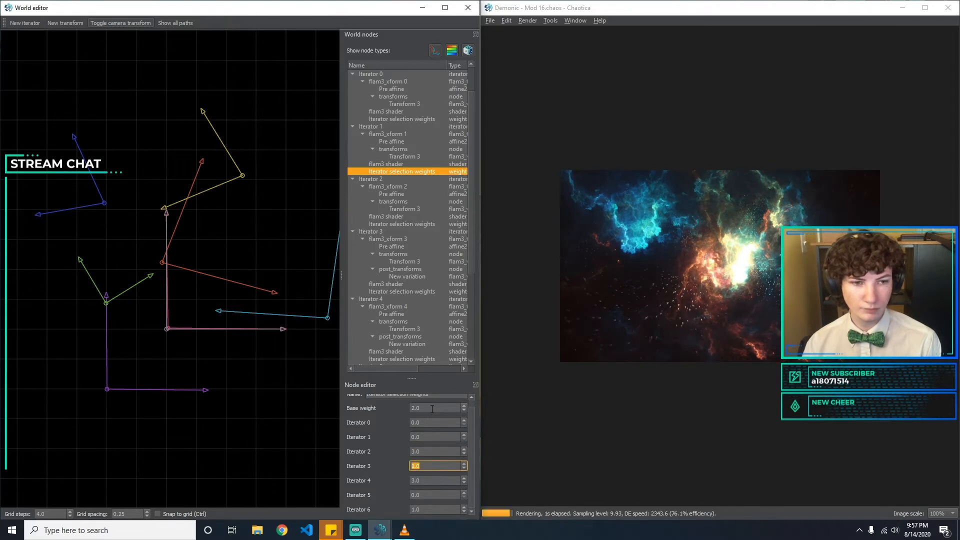
{"action": "type", "text": "0"}
{"action": "key", "text": "BackSpace"}
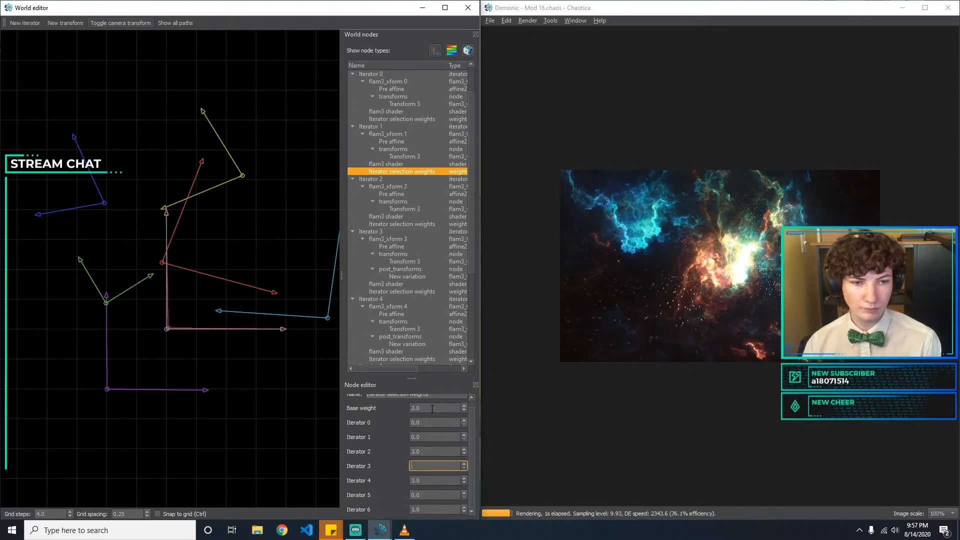
{"action": "type", "text": "1"}
Try 2 and 1 for the Iterator 4 weight in Iterator 1's selection weights, and return it to 3.
{"action": "key", "text": "Tab"}
{"action": "type", "text": "2"}
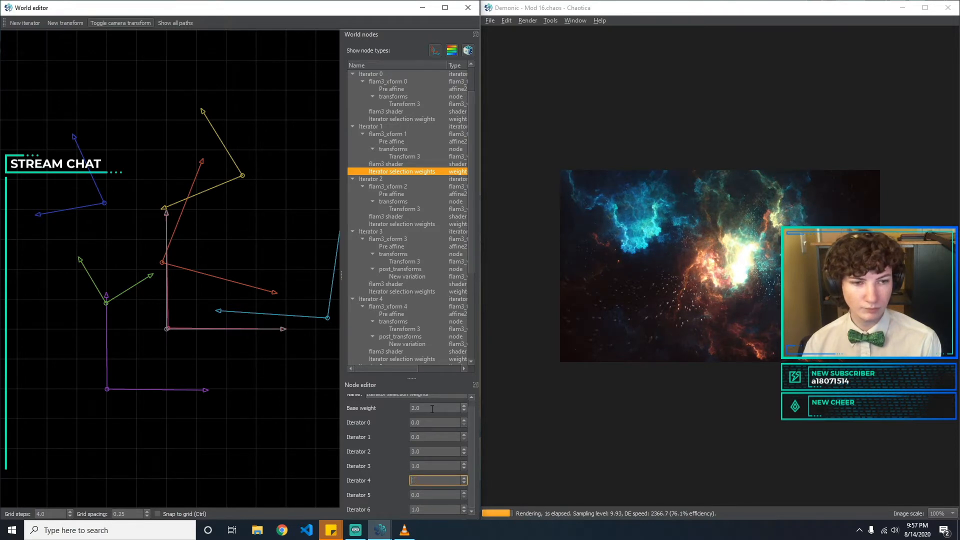
{"action": "type", "text": "1"}
{"action": "key", "text": "BackSpace"}
{"action": "type", "text": "2"}
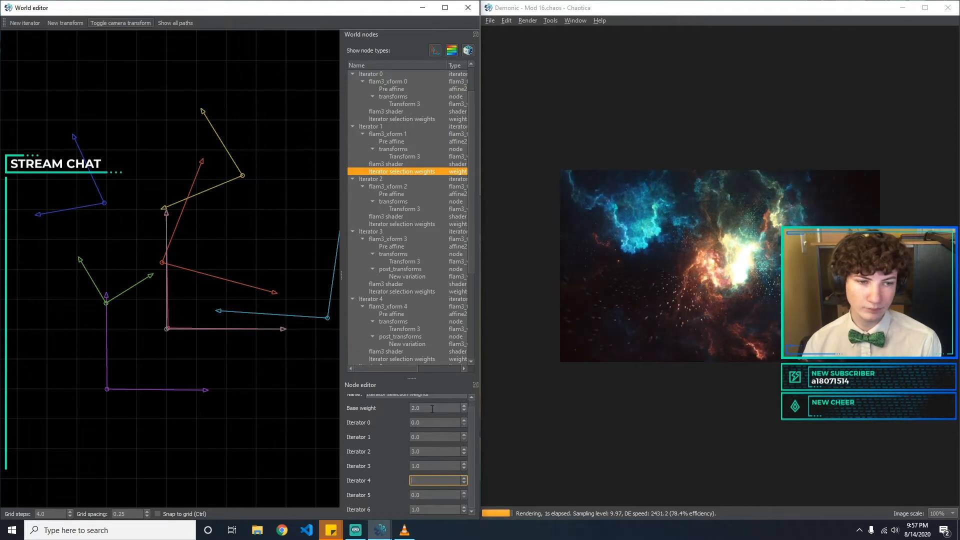
{"action": "key", "text": "BackSpace"}
{"action": "type", "text": "3"}
Try 1 and 0.5 for the Iterator 5 weight in Iterator 1's selection weights, and settle on 2.
{"action": "key", "text": "Tab"}
{"action": "type", "text": "1"}
{"action": "type", "text": "2"}
{"action": "type", "text": "0"}
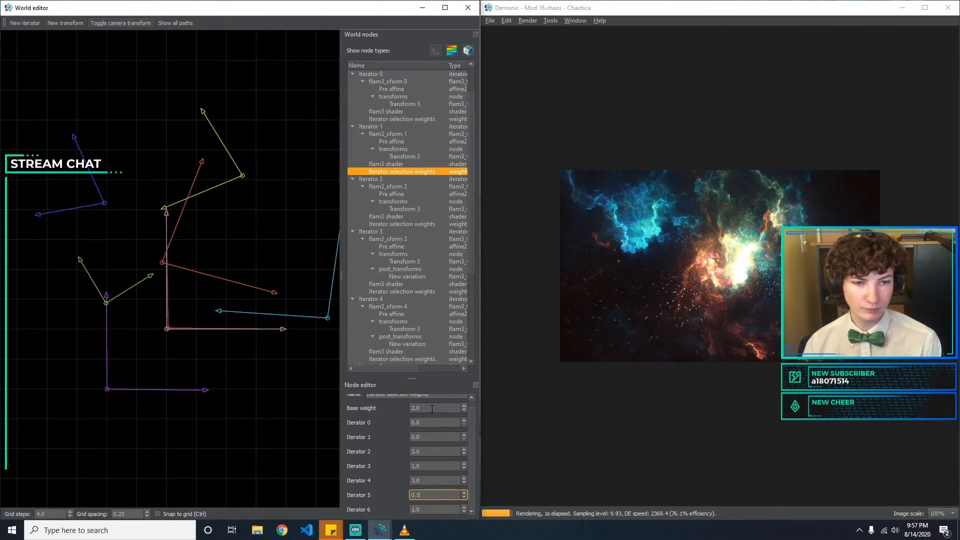
{"action": "key", "text": "BackSpace"}
{"action": "type", "text": "2"}
{"action": "key", "text": "BackSpace"}
{"action": "type", "text": "3"}
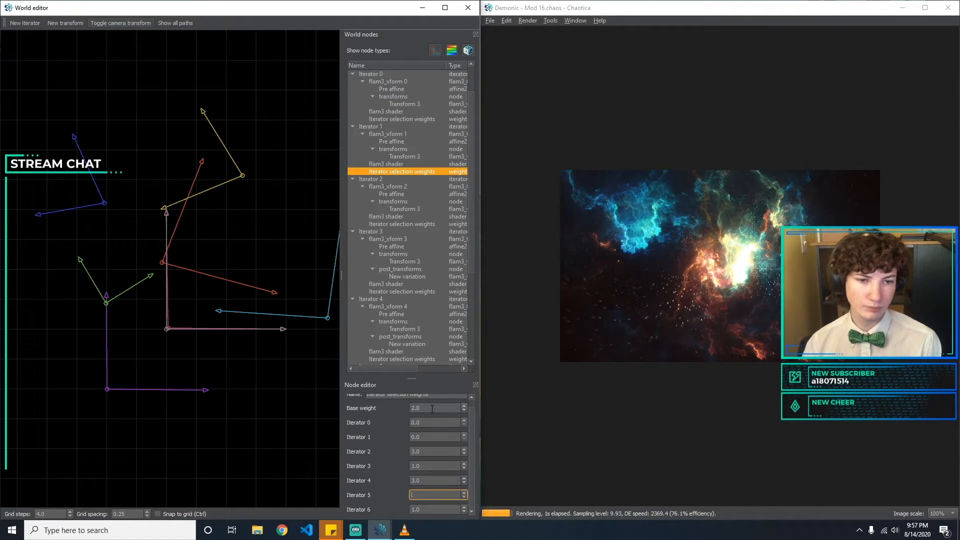
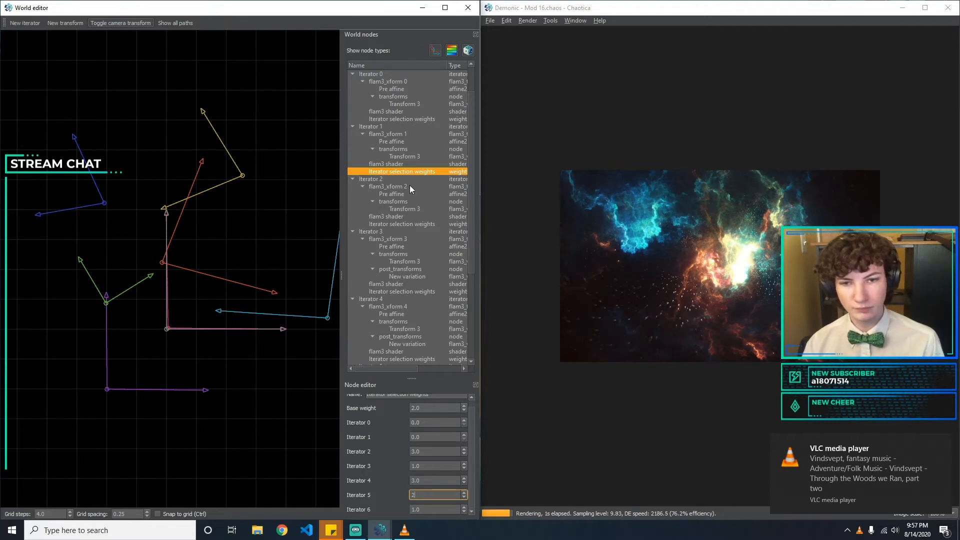
Try several base weights, including 0.8, in Iterator 2's selection weights, and settle on 0.9.
{"action": "left_click", "coordinate": [412, 224]}
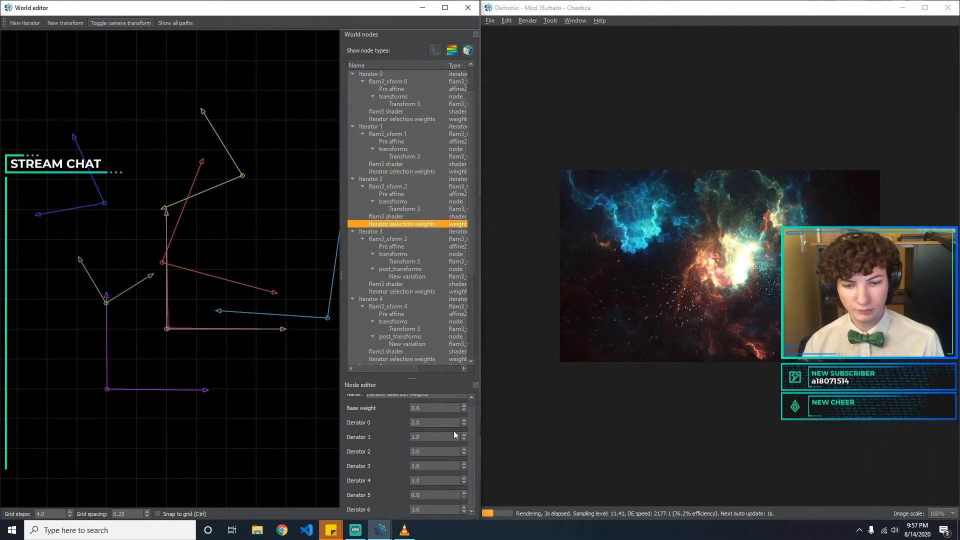
{"action": "left_click", "coordinate": [438, 409]}
{"action": "key", "text": "BackSpace"}
{"action": "type", "text": "5"}
{"action": "key", "text": "BackSpace"}
{"action": "type", "text": "4"}
{"action": "type", "text": "9"}
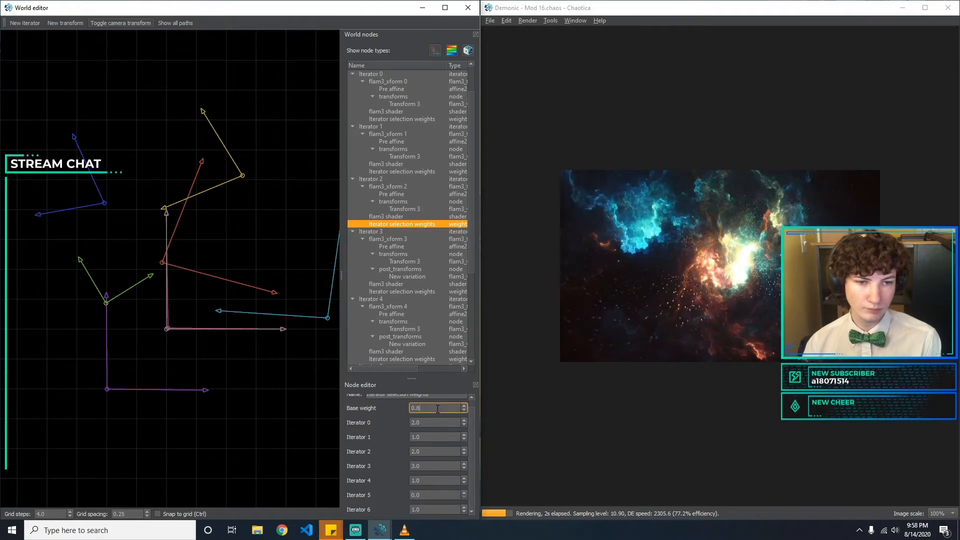
{"action": "type", "text": "8"}
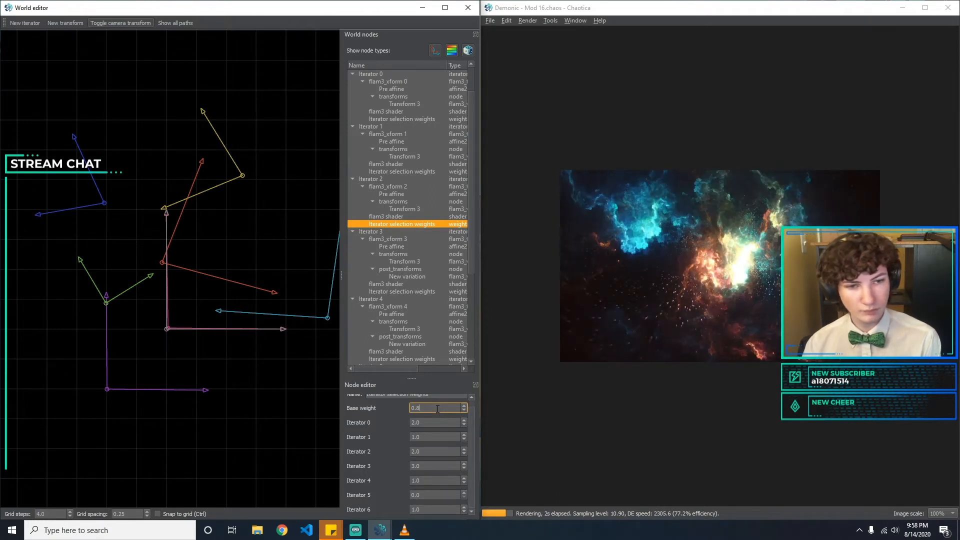
{"action": "type", "text": "9"}
Try other Iterator 0 and Iterator 1 weights in Iterator 2's selection weights, and return them to 2 and 1.
{"action": "key", "text": "Tab"}
{"action": "type", "text": "1"}
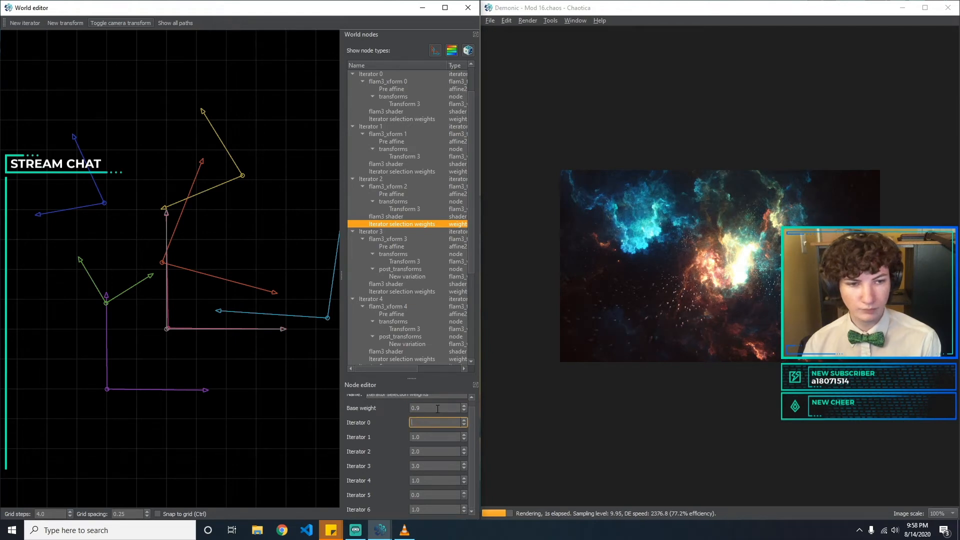
{"action": "key", "text": "Tab"}
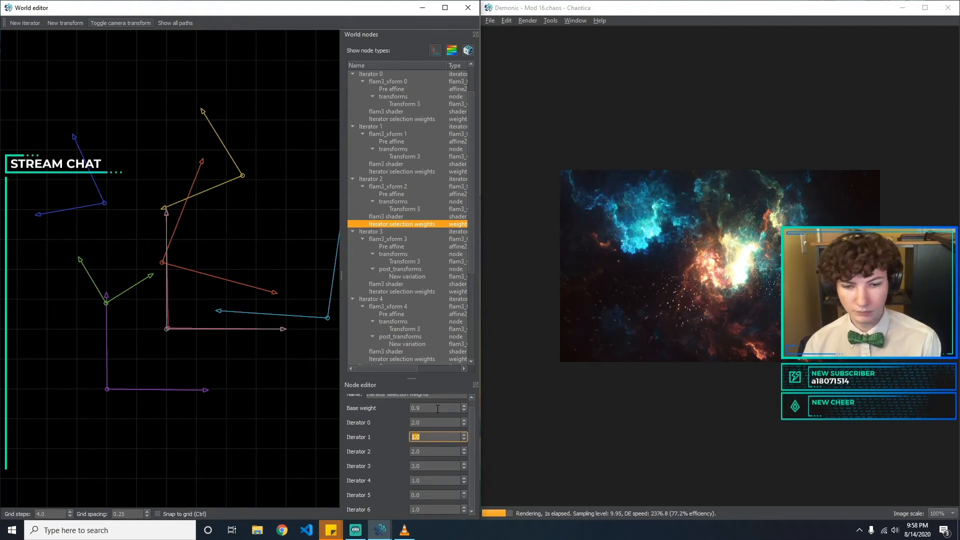
{"action": "type", "text": "1"}
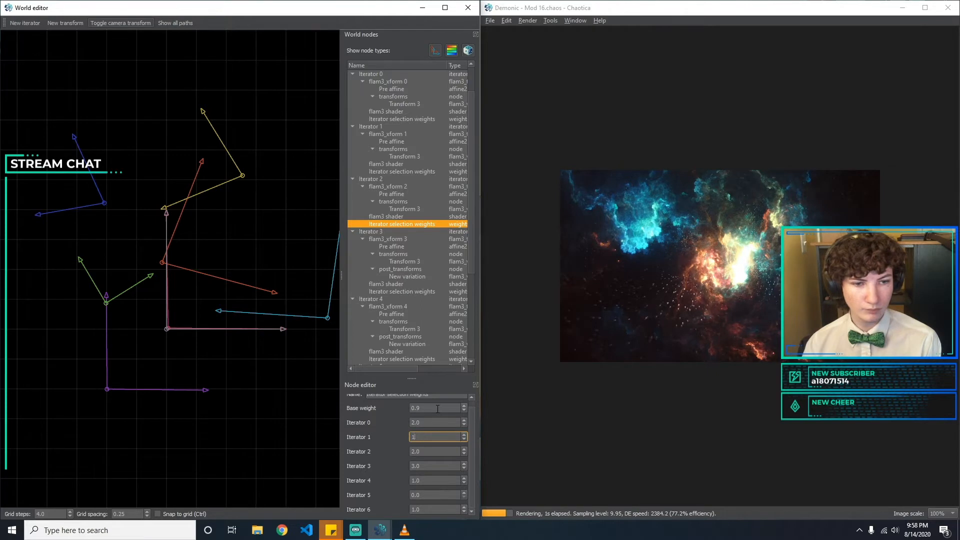
{"action": "key", "text": "BackSpace"}
{"action": "type", "text": "12"}
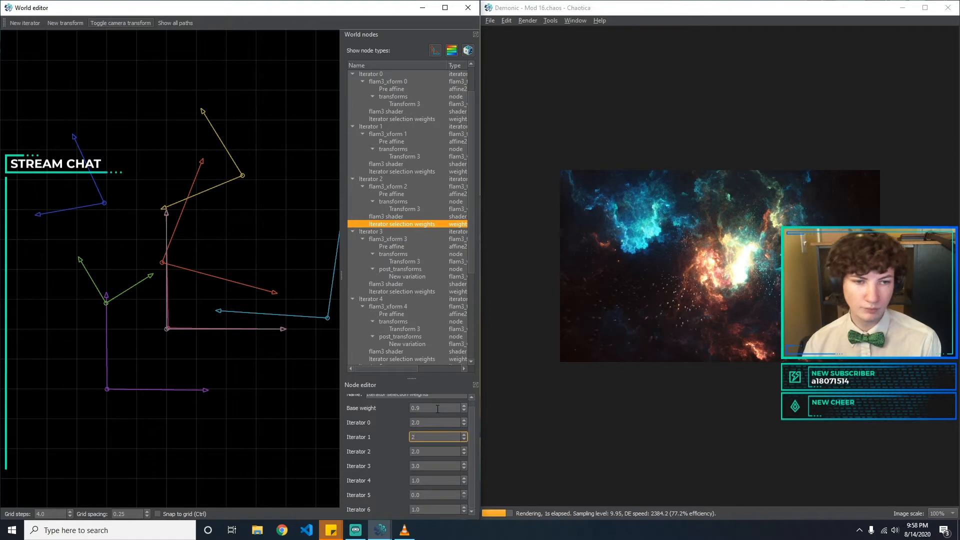
{"action": "key", "text": "BackSpace"}
{"action": "type", "text": "1"}
{"action": "key", "text": "BackSpace"}
{"action": "type", "text": "1"}
Set the Iterator 2 weight in Iterator 2's selection weights to 0.
{"action": "key", "text": "Tab"}
{"action": "type", "text": "0"}
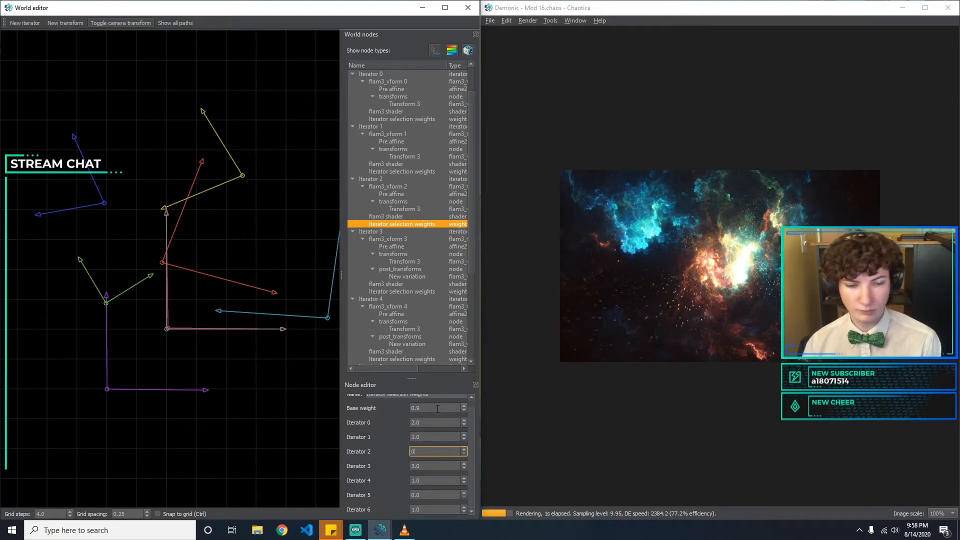
{"action": "key", "text": "BackSpace"}
{"action": "type", "text": "-0."}
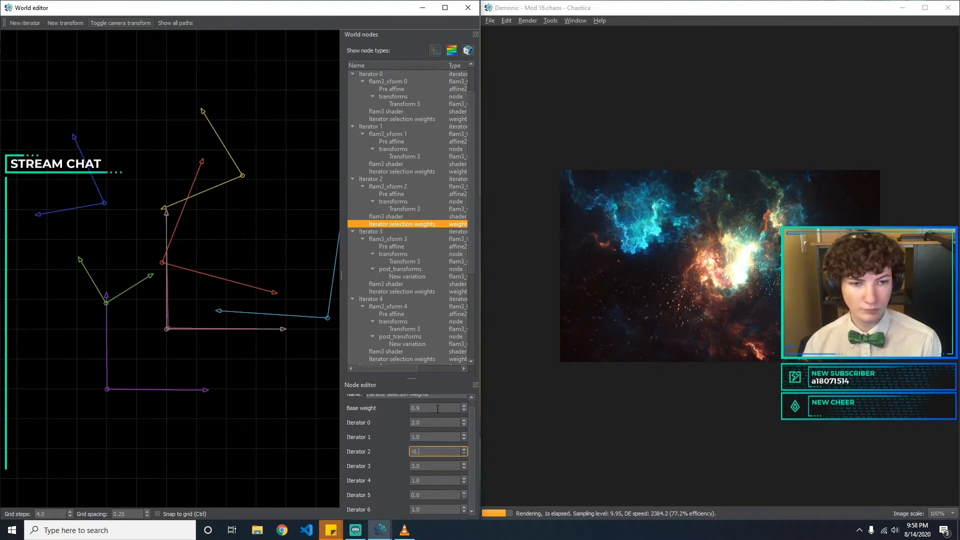
Try 0.5 for the Iterator 3 weight in Iterator 2's selection weights, and settle on 4.
{"action": "key", "text": "Tab"}
{"action": "type", "text": "0.5"}
{"action": "key", "text": "BackSpace"}
{"action": "key", "text": "BackSpace"}
{"action": "key", "text": "BackSpace"}
{"action": "type", "text": "4"}
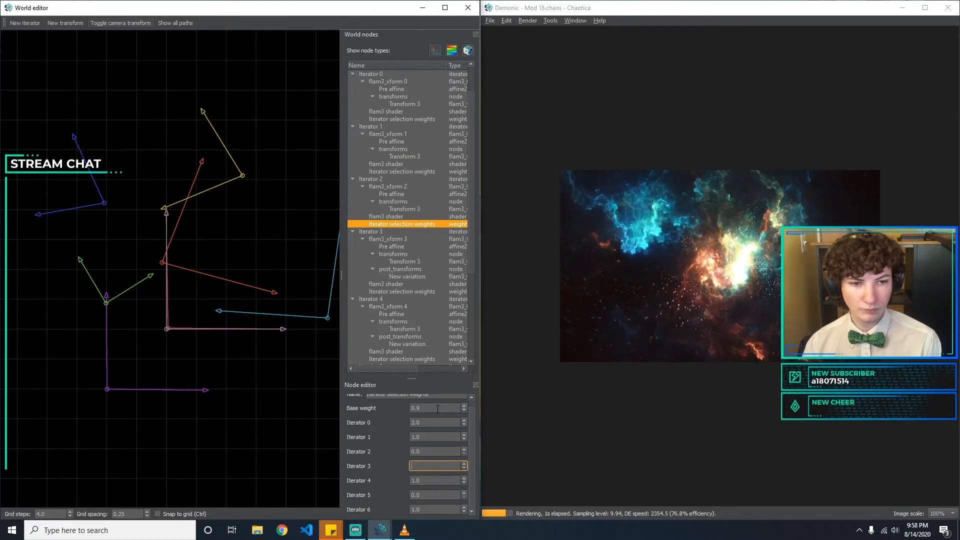
Set the Iterator 4 and Iterator 5 weights to 0 in Iterator 2's selection weights.
{"action": "key", "text": "Tab"}
{"action": "key", "text": "BackSpace"}
{"action": "type", "text": "-0."}
{"action": "key", "text": "Tab"}
{"action": "type", "text": "0"}
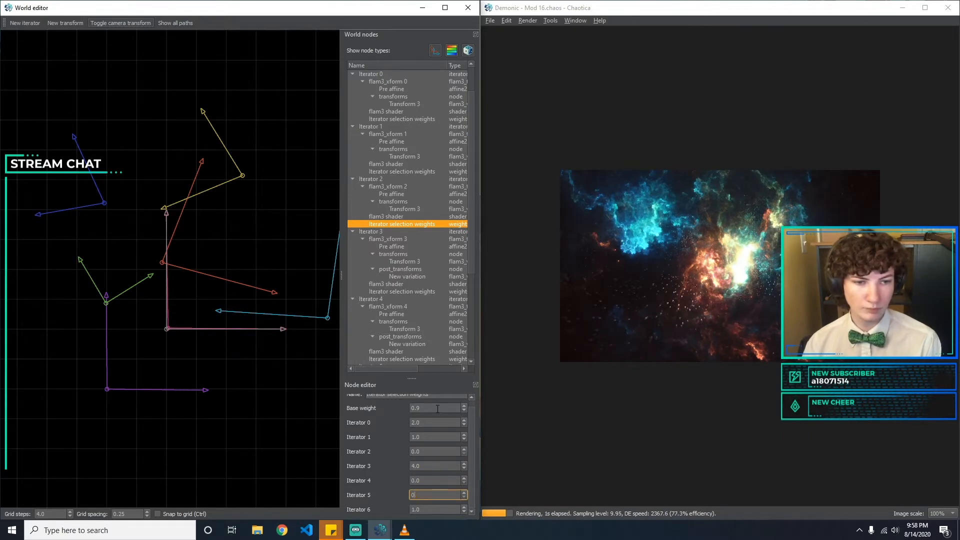
{"action": "key", "text": "BackSpace"}
{"action": "key", "text": "BackSpace"}
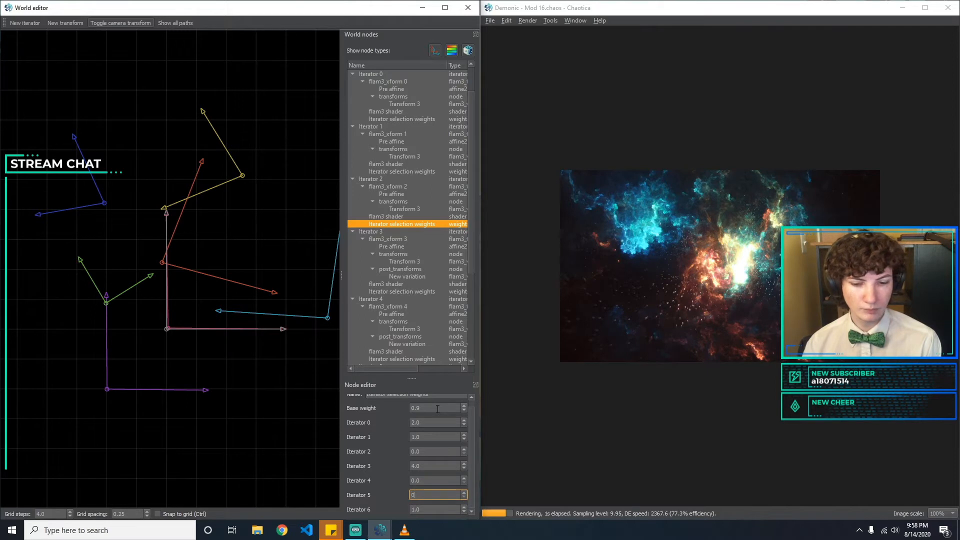
Try a base weight of 1 in Iterator 3's selection weights, and return it to 2.
{"action": "left_click", "coordinate": [414, 292]}
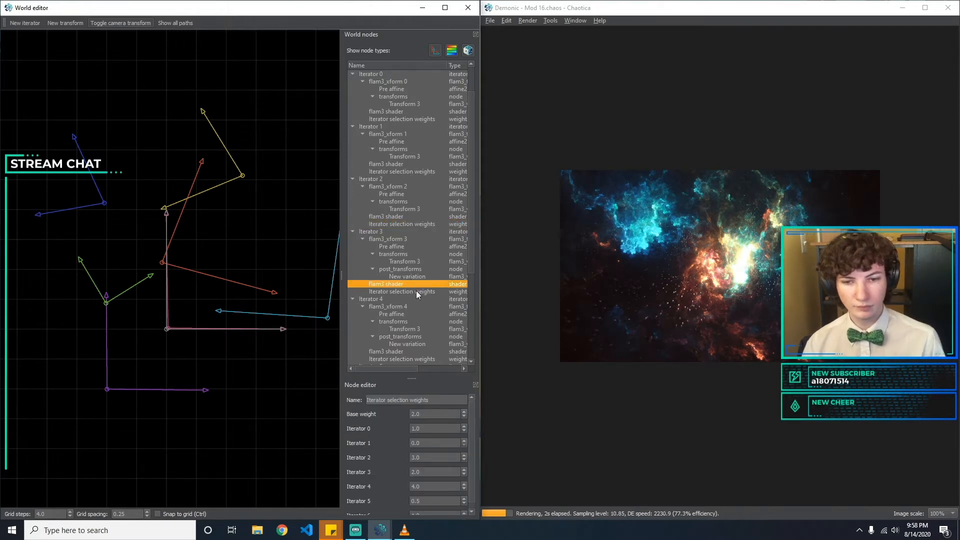
{"action": "double_click", "coordinate": [446, 413]}
{"action": "key", "text": "BackSpace"}
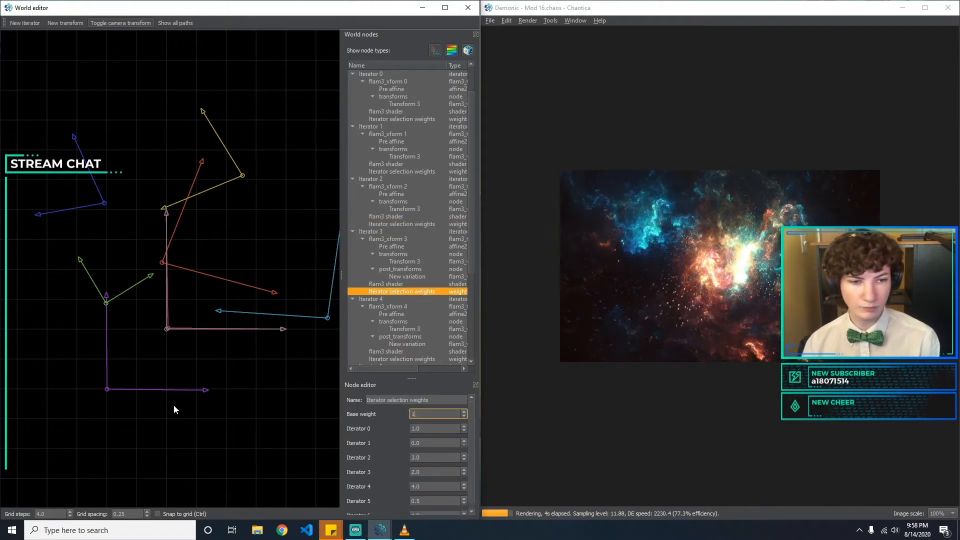
{"action": "type", "text": "2"}
Try 1.5, 3 and 0 for the Iterator 0 weight in Iterator 3's selection weights, and return it to 1.
{"action": "key", "text": "Tab"}
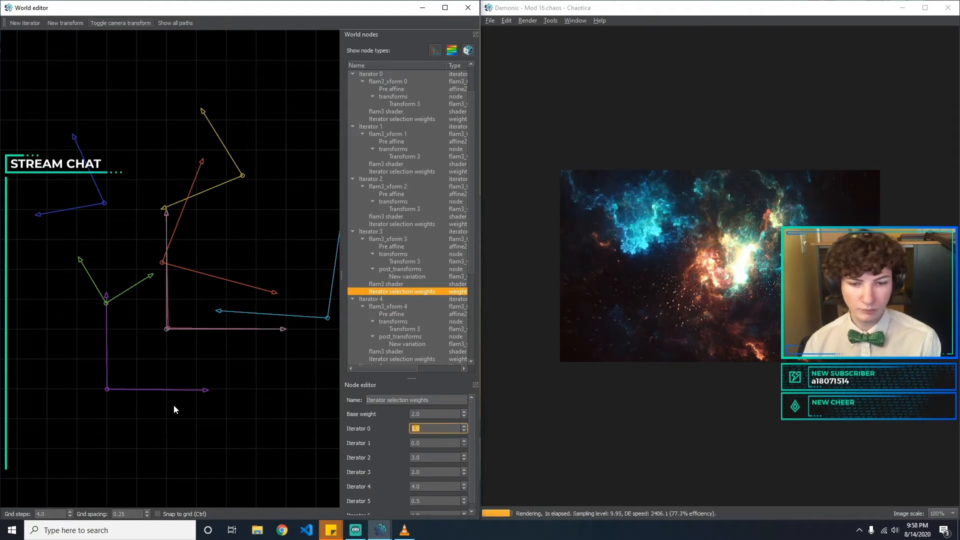
{"action": "type", "text": "1.5"}
{"action": "key", "text": "BackSpace"}
{"action": "key", "text": "BackSpace"}
{"action": "key", "text": "BackSpace"}
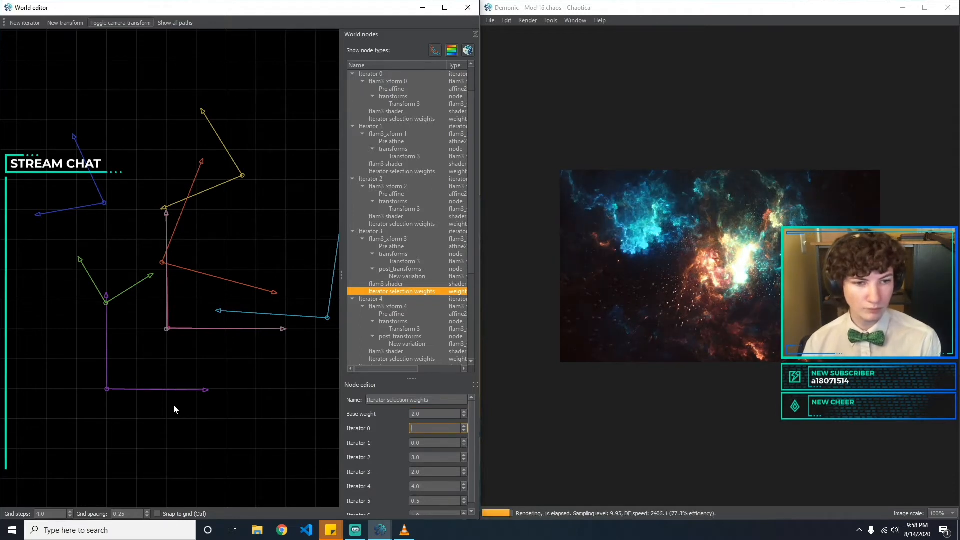
{"action": "type", "text": "3"}
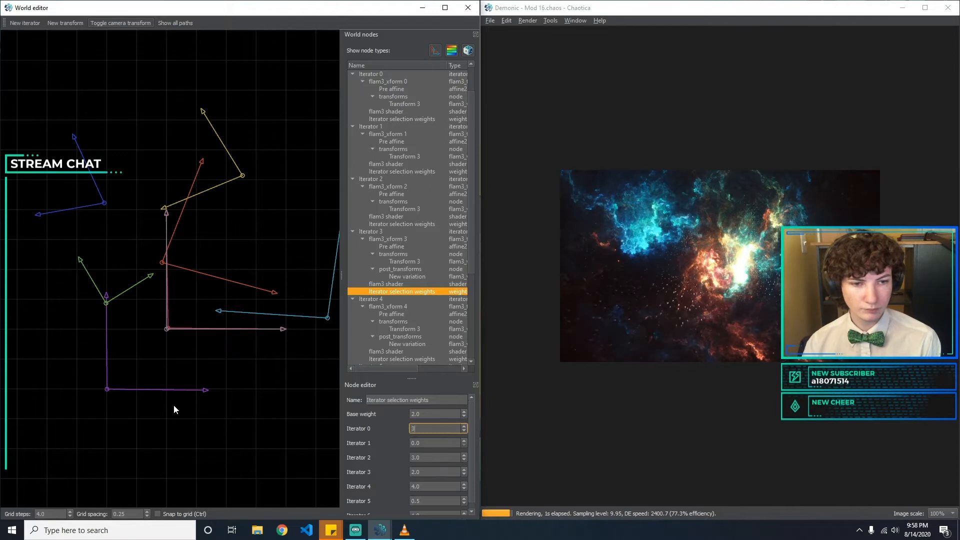
{"action": "type", "text": "0"}
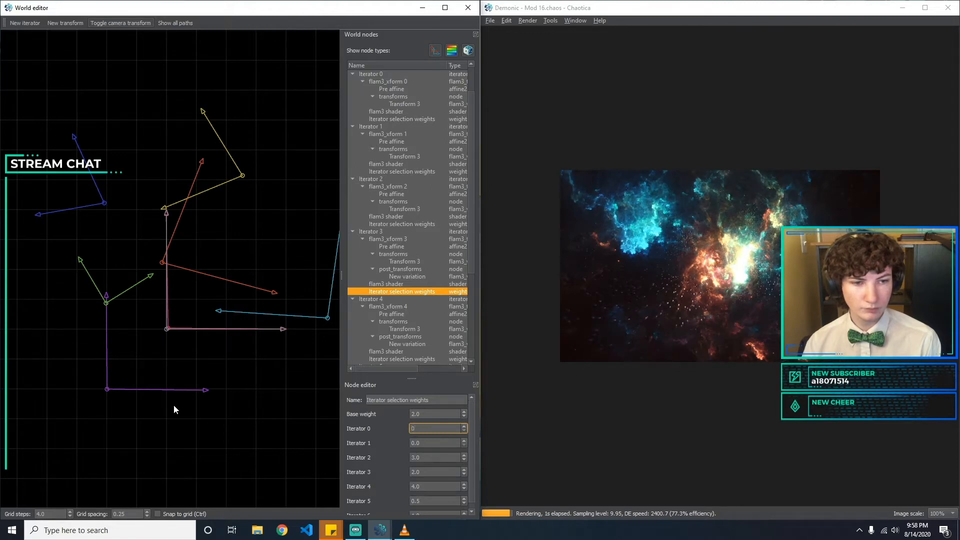
{"action": "type", "text": "1"}
In Iterator 3's selection weights, set the Iterator 1 weight to 0.5 and the Iterator 2 weight to 3.
{"action": "key", "text": "Tab"}
{"action": "key", "text": "BackSpace"}
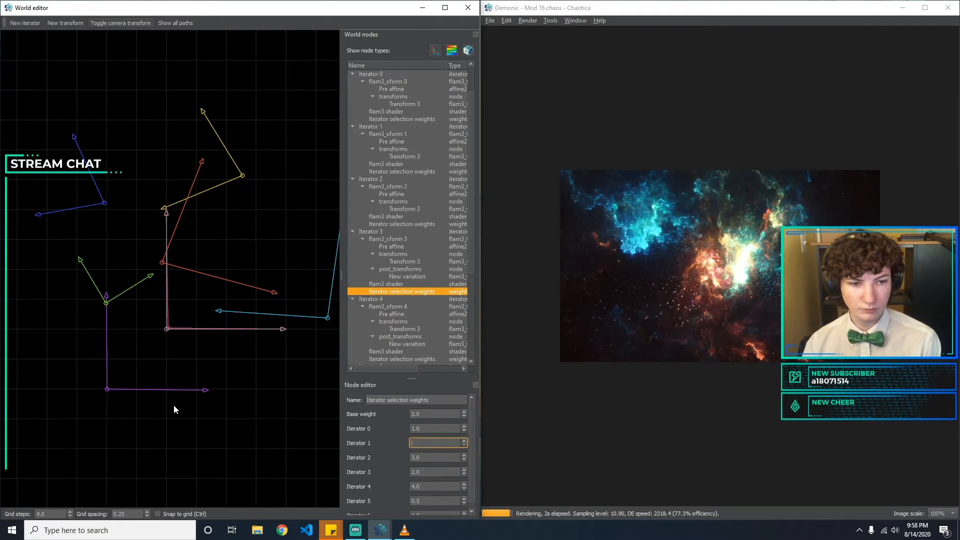
{"action": "type", "text": "0.5"}
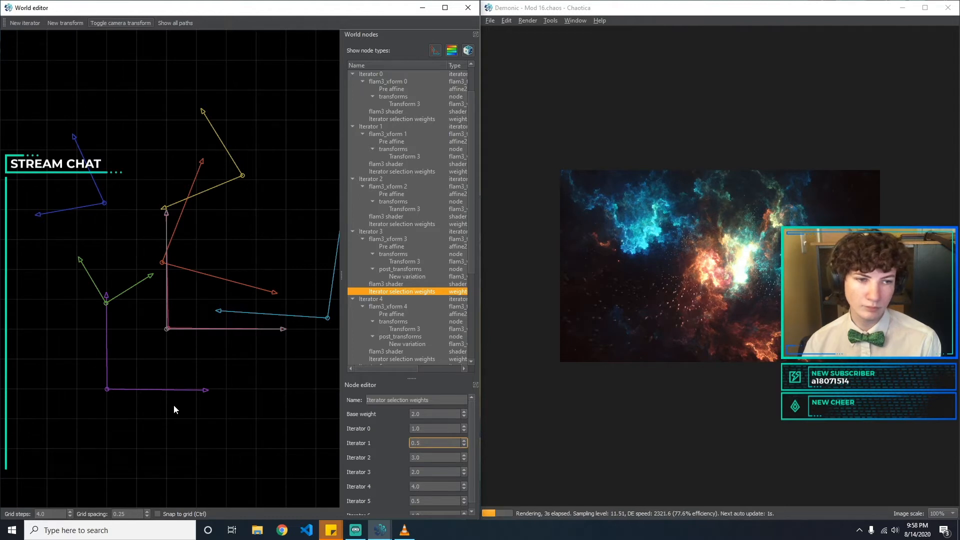
{"action": "key", "text": "Tab"}
{"action": "type", "text": "3"}
Try 2 and 4 for the Iterator 3 weight in Iterator 3's selection weights, and settle on 3.
{"action": "key", "text": "Tab"}
{"action": "type", "text": "1"}
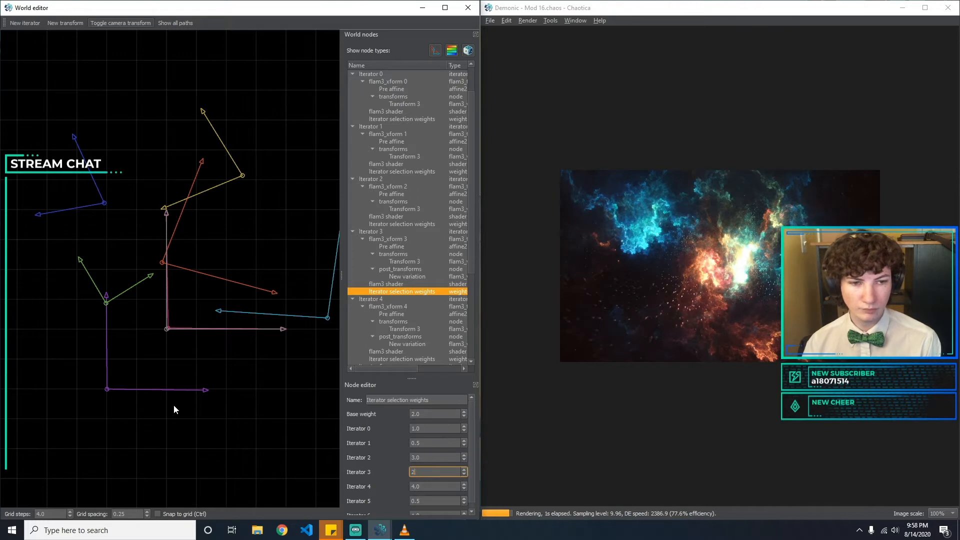
{"action": "type", "text": "3"}
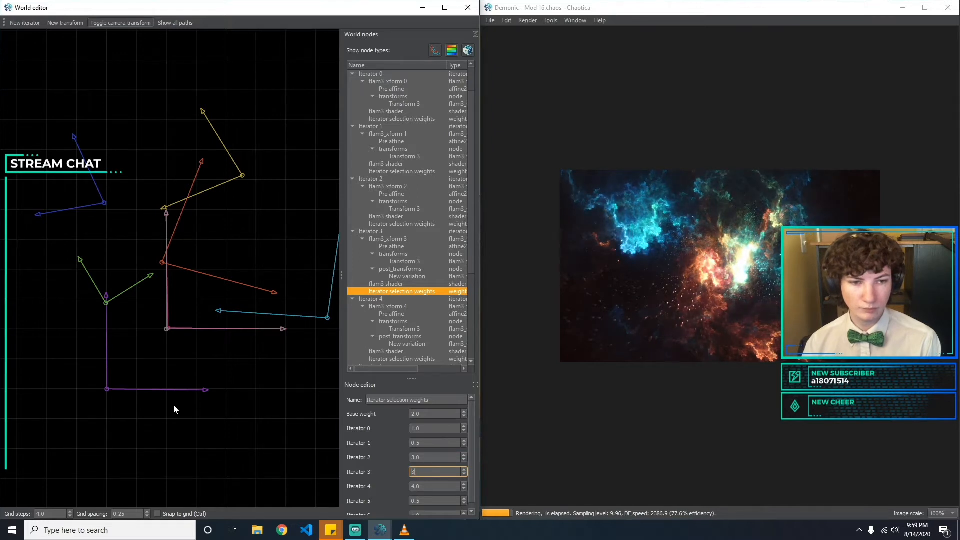
{"action": "type", "text": "4"}
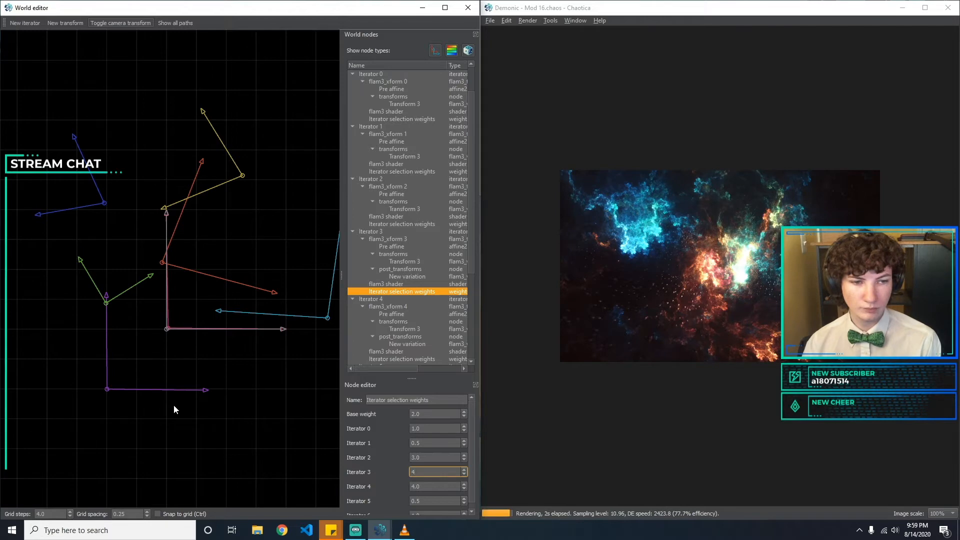
{"action": "key", "text": "BackSpace"}
{"action": "type", "text": "2"}
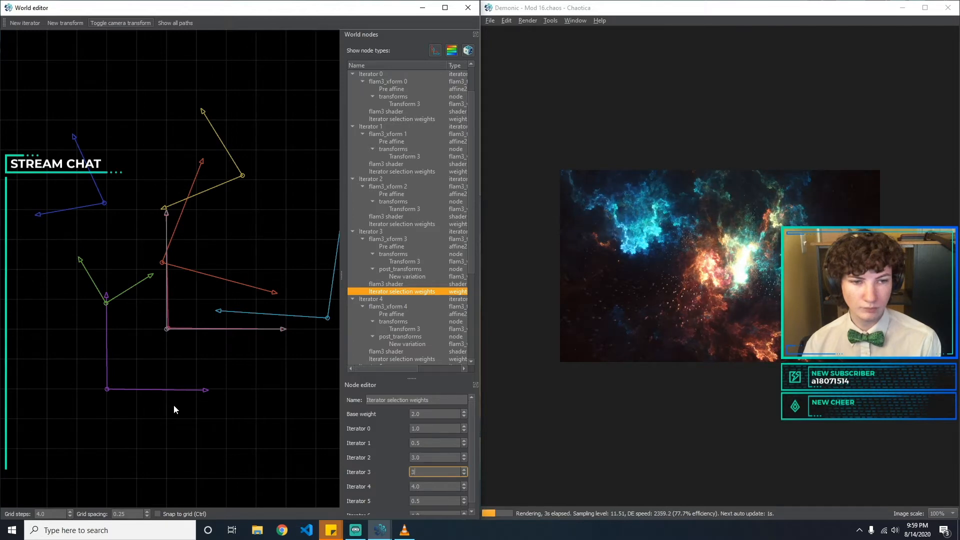
Try 1, 12 and 3 for the Iterator 4 weight in Iterator 3's selection weights, and return it to 4.
{"action": "key", "text": "Tab"}
{"action": "type", "text": "0"}
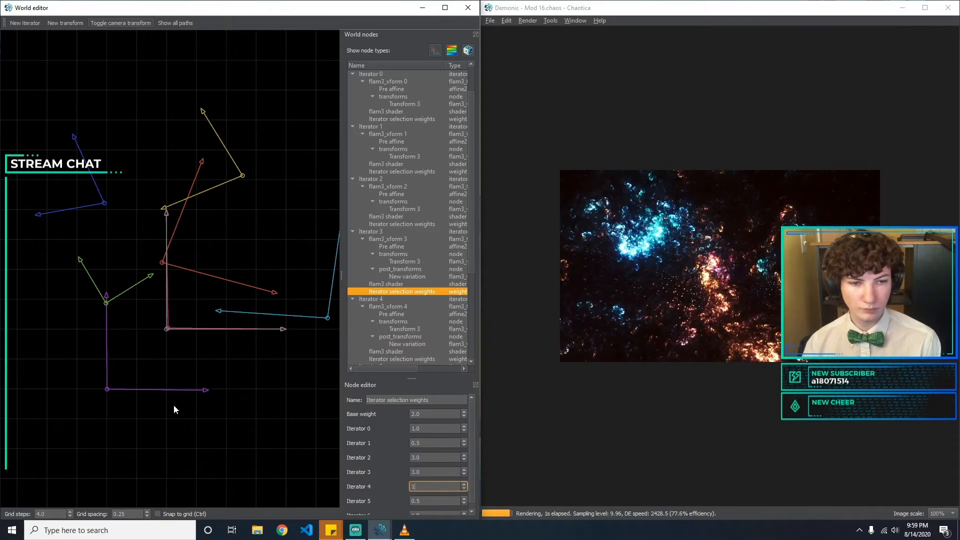
{"action": "type", "text": "2"}
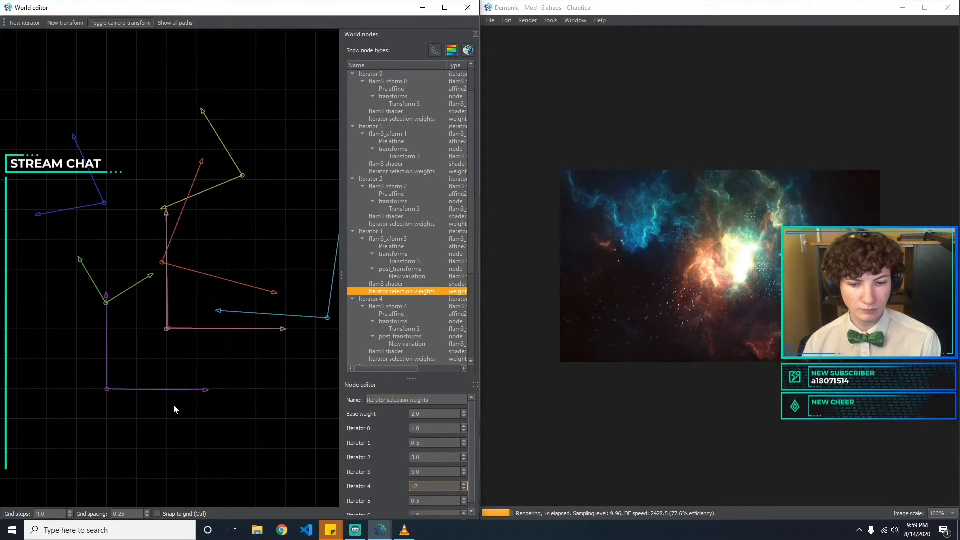
{"action": "key", "text": "BackSpace"}
{"action": "key", "text": "BackSpace"}
{"action": "type", "text": "4"}
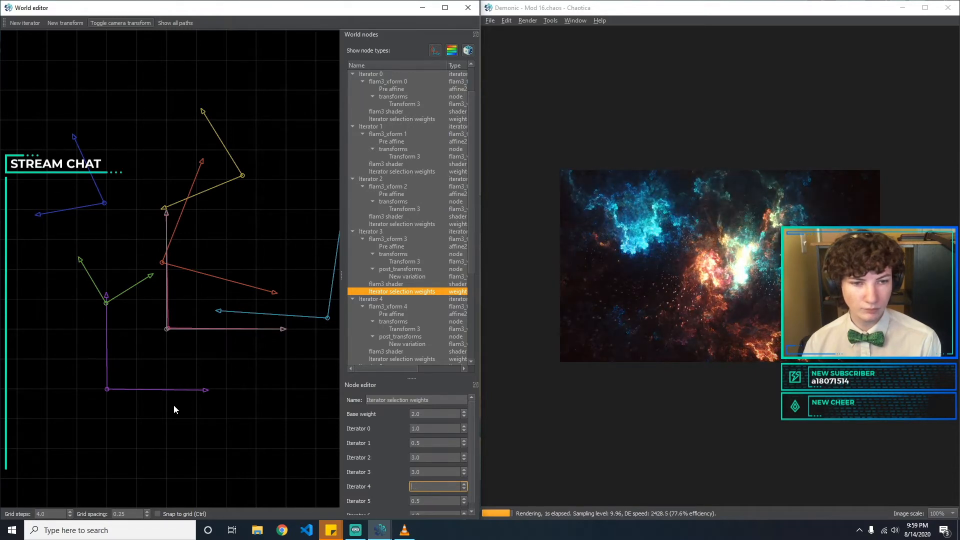
{"action": "key", "text": "BackSpace"}
{"action": "type", "text": "3"}
{"action": "key", "text": "BackSpace"}
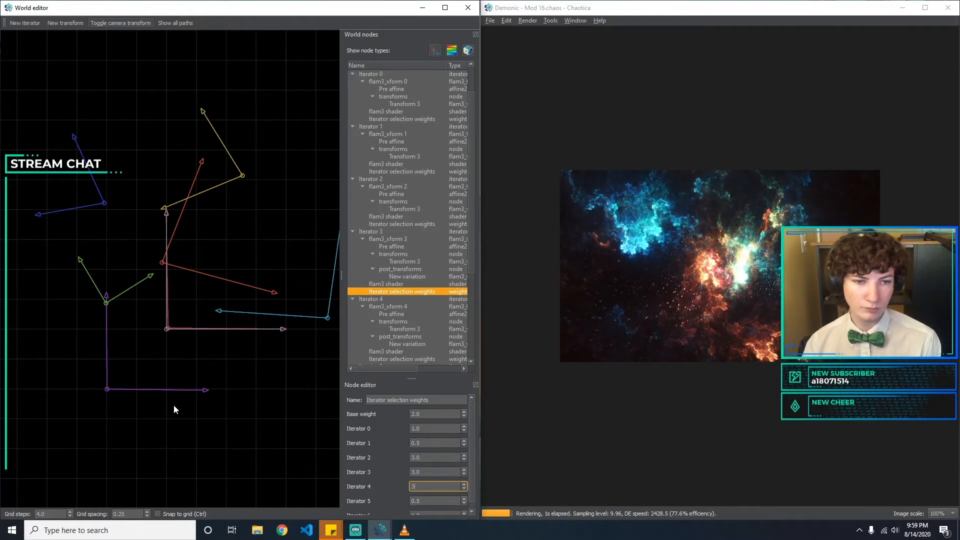
{"action": "type", "text": "4"}
In Iterator 3's selection weights, set the Iterator 5 weight to 0 and the Iterator 6 weight to 1.
{"action": "key", "text": "Tab"}
{"action": "type", "text": "0."}
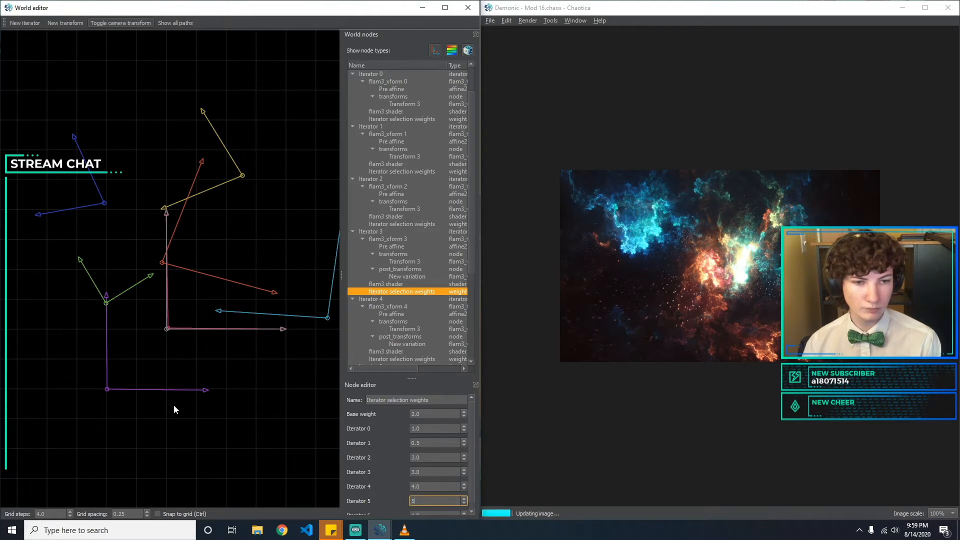
{"action": "type", "text": "0"}
{"action": "key", "text": "Tab"}
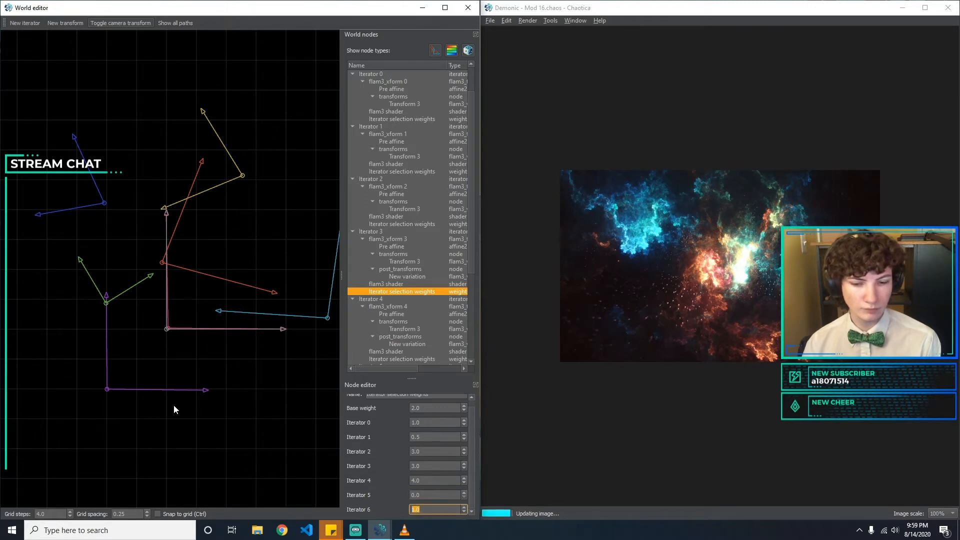
{"action": "type", "text": "1"}
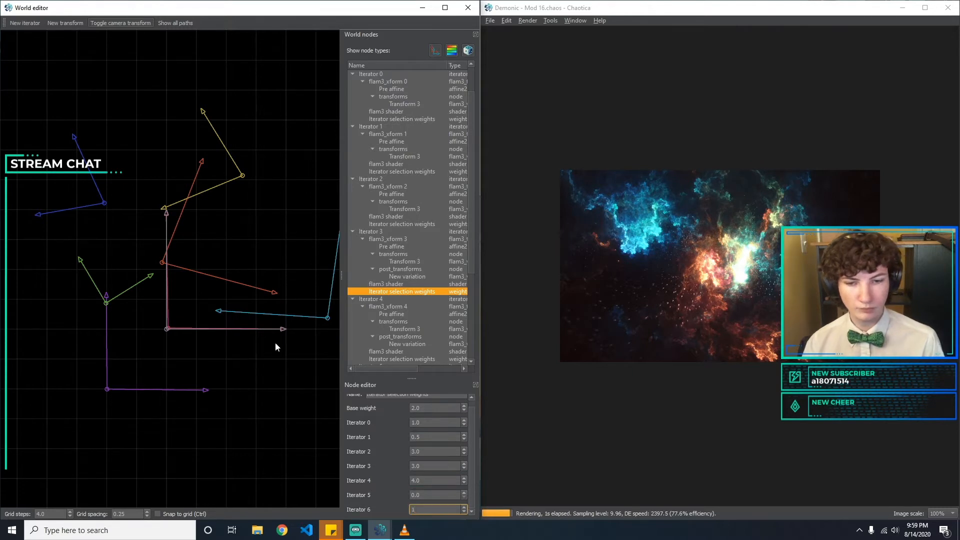
Try 2.5 and 3 for the base weight in Iterator 4's selection weights, and settle on 2.
{"action": "scroll", "coordinate": [400, 331], "scroll_direction": "down", "scroll_amount": 2}
{"action": "left_click", "coordinate": [404, 315]}
{"action": "left_click", "coordinate": [450, 412]}
{"action": "key", "text": "BackSpace"}
{"action": "type", "text": "5"}
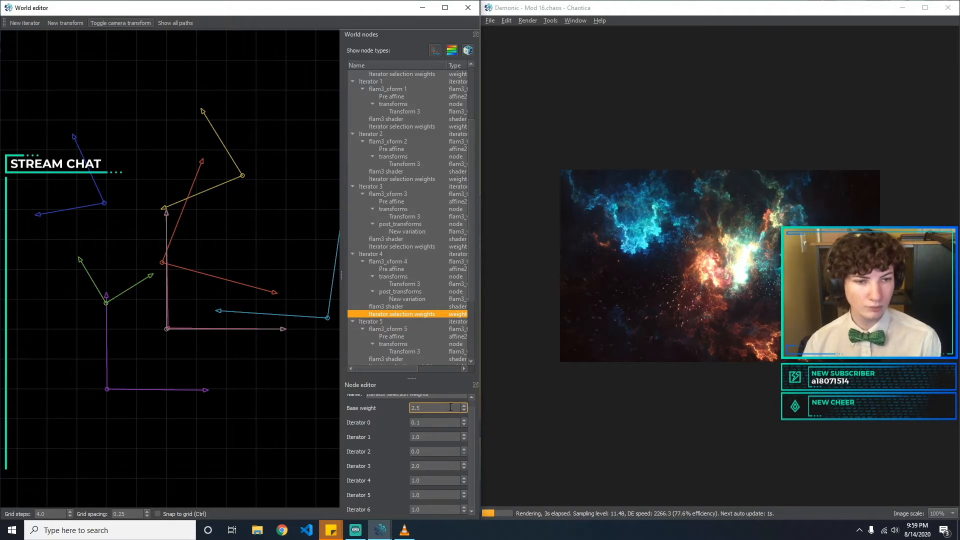
{"action": "key", "text": "BackSpace"}
{"action": "key", "text": "BackSpace"}
{"action": "key", "text": "BackSpace"}
{"action": "type", "text": "3"}
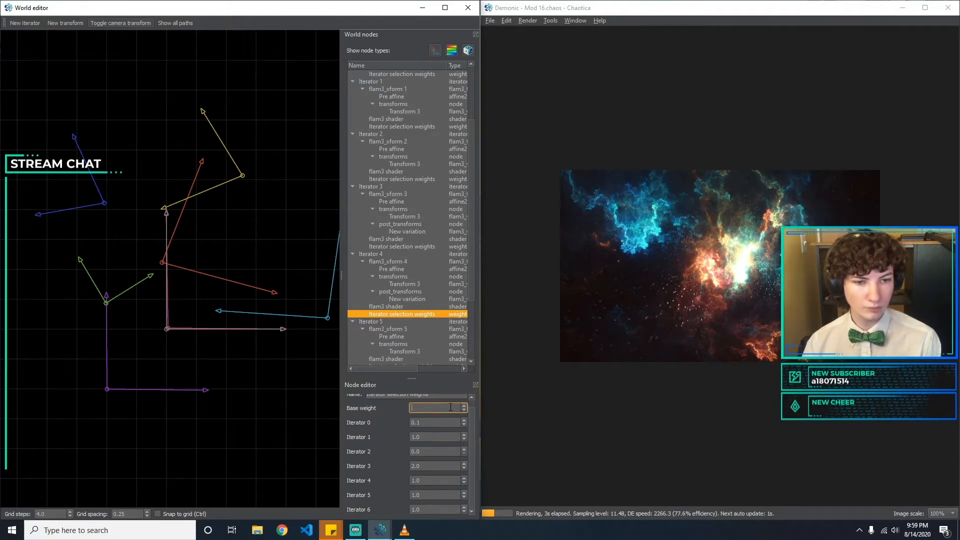
{"action": "type", "text": "2"}
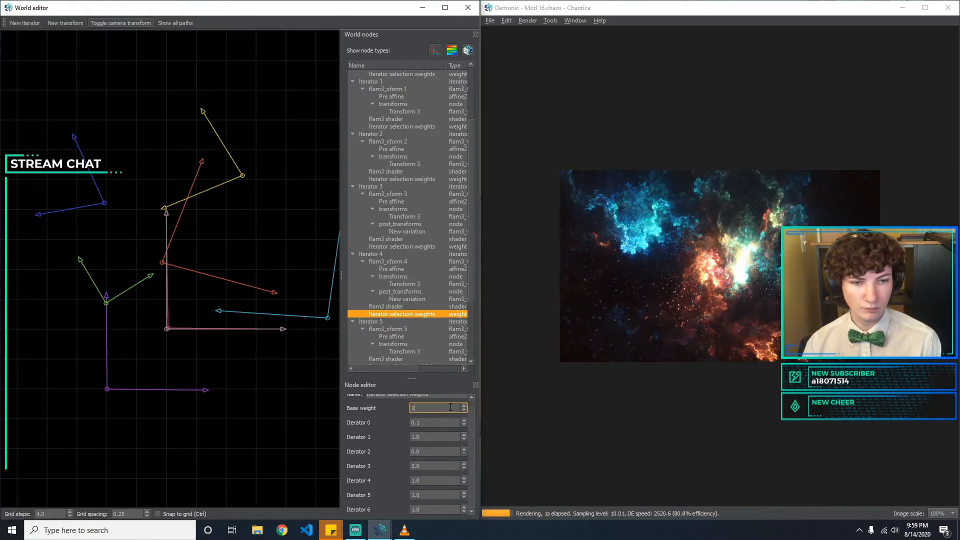
{"action": "type", "text": ".5"}
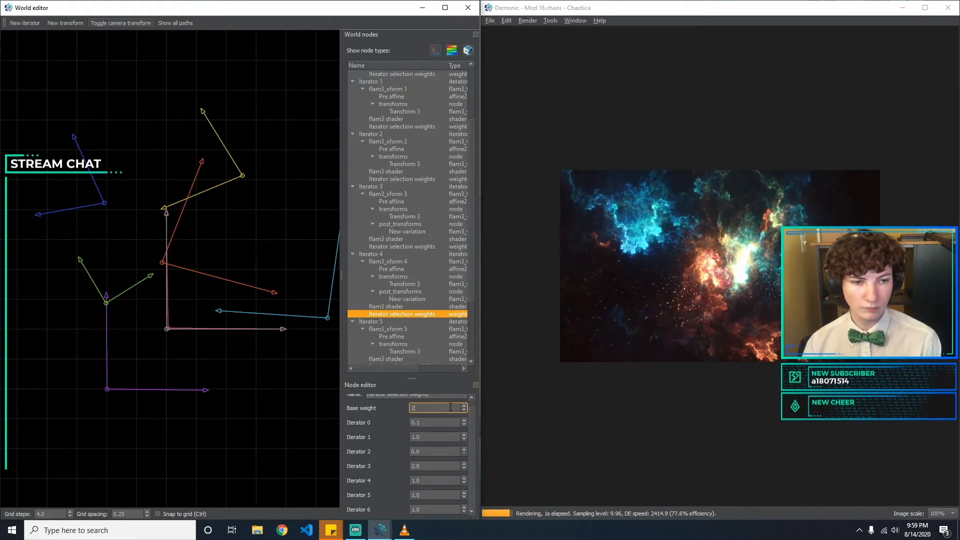
Set the Iterator 0 weight to 0.5 in Iterator 4's selection weights, comparing it with 0.1.
{"action": "key", "text": "Tab"}
{"action": "type", "text": "0.5"}
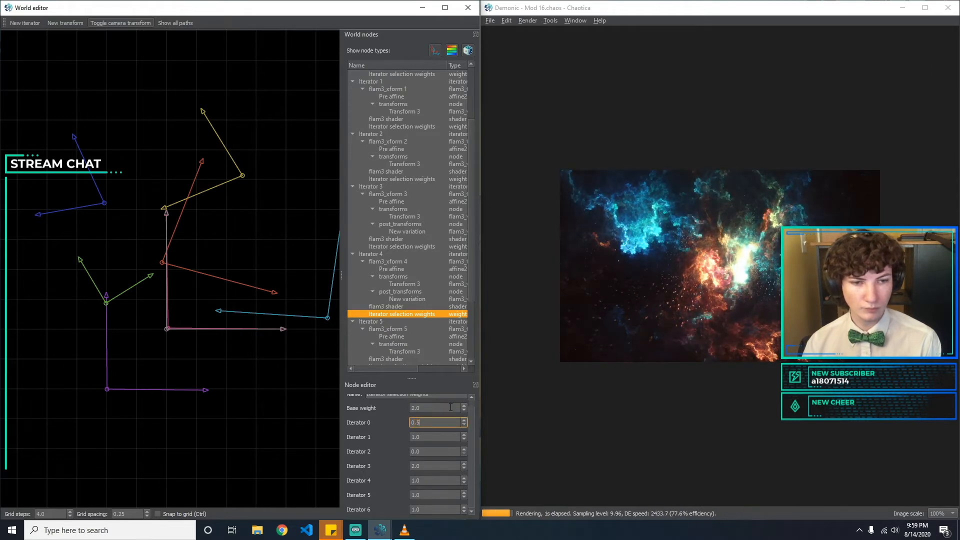
{"action": "key", "text": "BackSpace"}
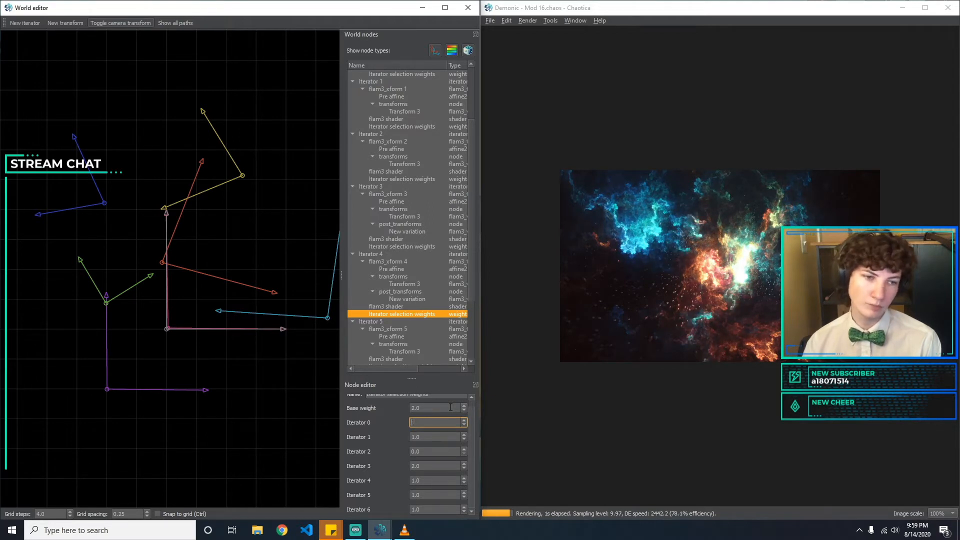
{"action": "key", "text": "BackSpace"}
{"action": "type", "text": "0.1"}
{"action": "key", "text": "BackSpace"}
{"action": "type", "text": "5"}
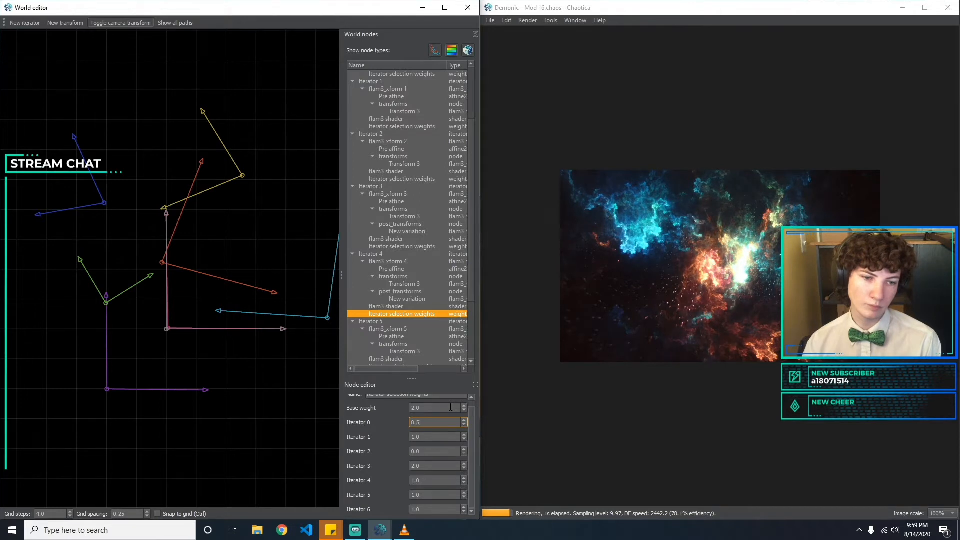
Try other values such as 0.5 for the Iterator 1 weight in Iterator 4's selection weights, and return it to 1.
{"action": "key", "text": "Tab"}
{"action": "type", "text": "2"}
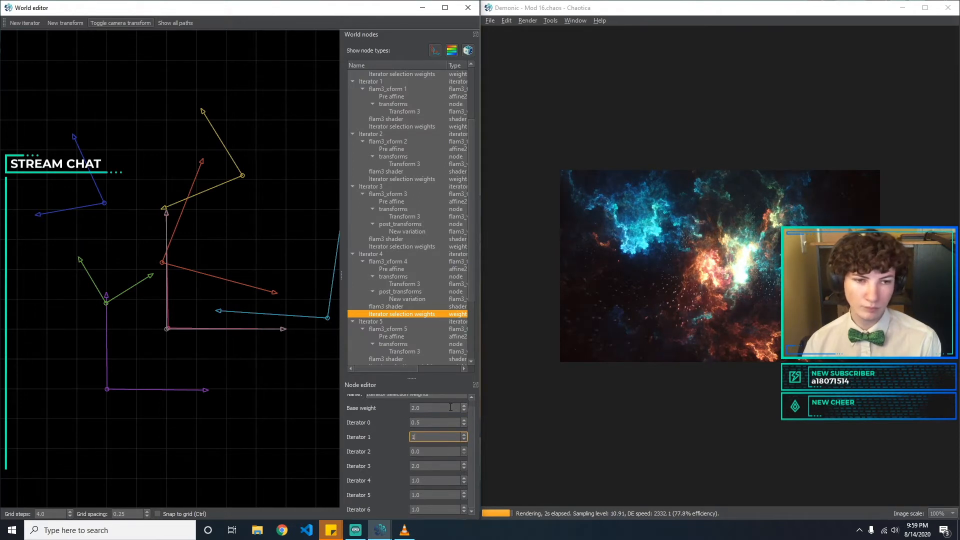
{"action": "key", "text": "BackSpace"}
{"action": "type", "text": "0.5"}
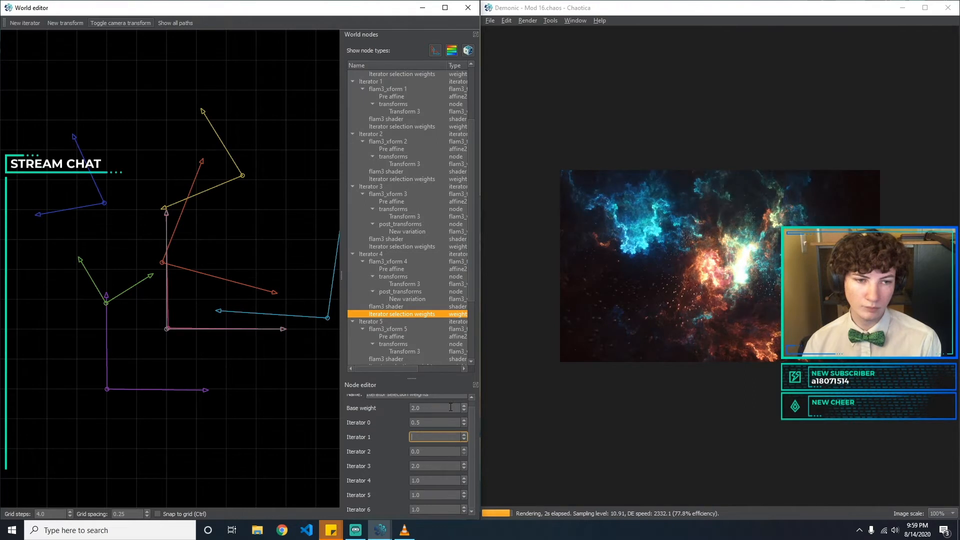
{"action": "key", "text": "BackSpace"}
{"action": "key", "text": "BackSpace"}
{"action": "key", "text": "BackSpace"}
{"action": "type", "text": "1"}
Try 0.5, 0.1 and 0.7 for the Iterator 2 weight in Iterator 4's selection weights, and return it to 0.
{"action": "key", "text": "Tab"}
{"action": "type", "text": "0.5"}
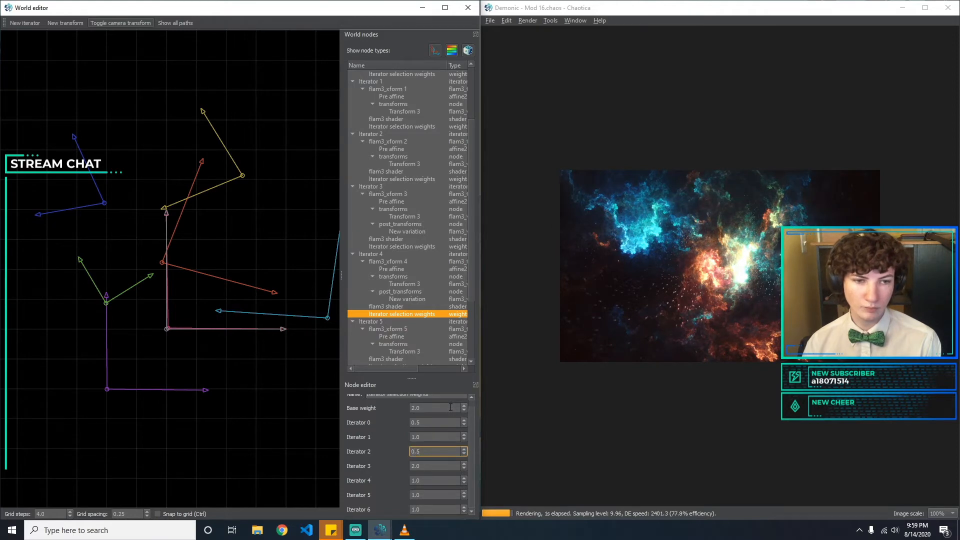
{"action": "key", "text": "BackSpace"}
{"action": "type", "text": "1"}
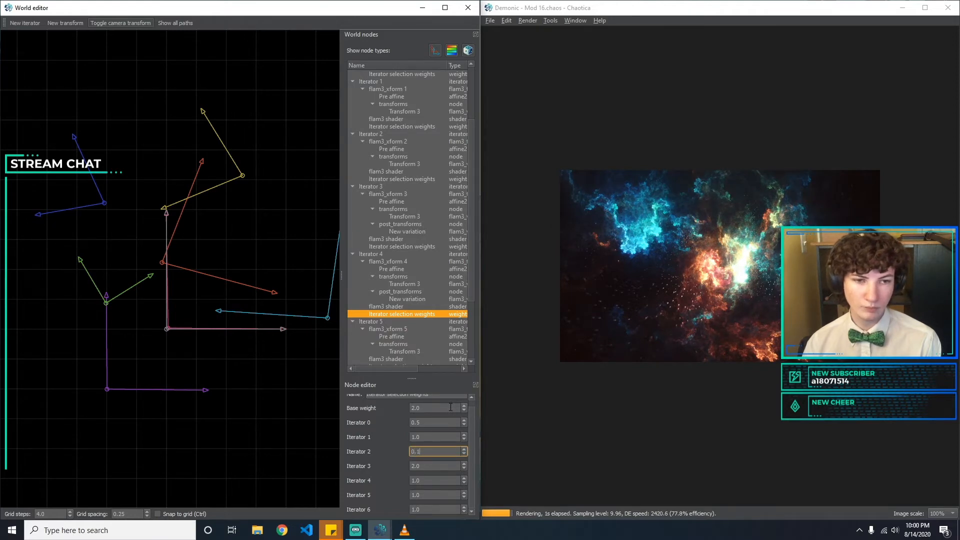
{"action": "type", "text": "2"}
{"action": "key", "text": "BackSpace"}
{"action": "key", "text": "BackSpace"}
{"action": "key", "text": "BackSpace"}
{"action": "type", "text": "-0."}
{"action": "type", "text": "0."}
{"action": "type", "text": "7"}
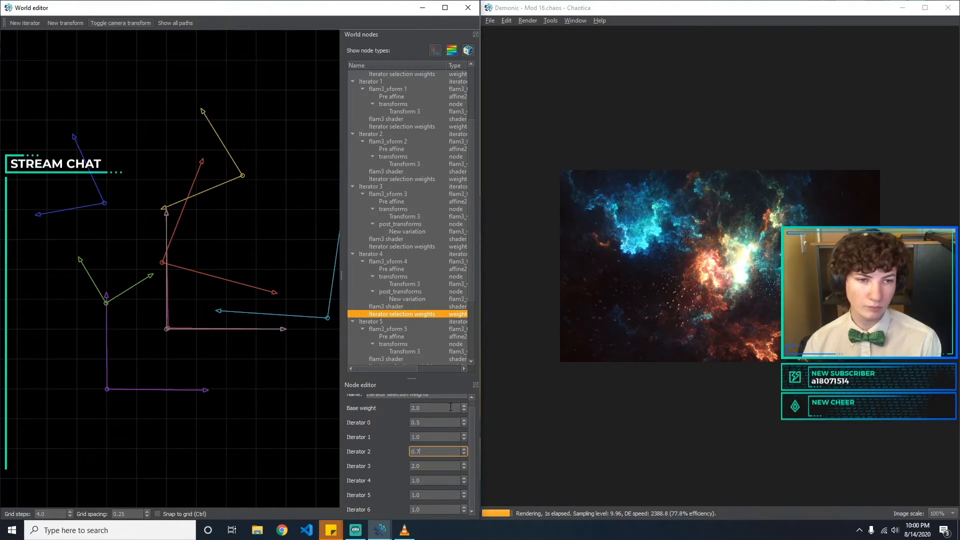
{"action": "key", "text": "BackSpace"}
{"action": "type", "text": "6"}
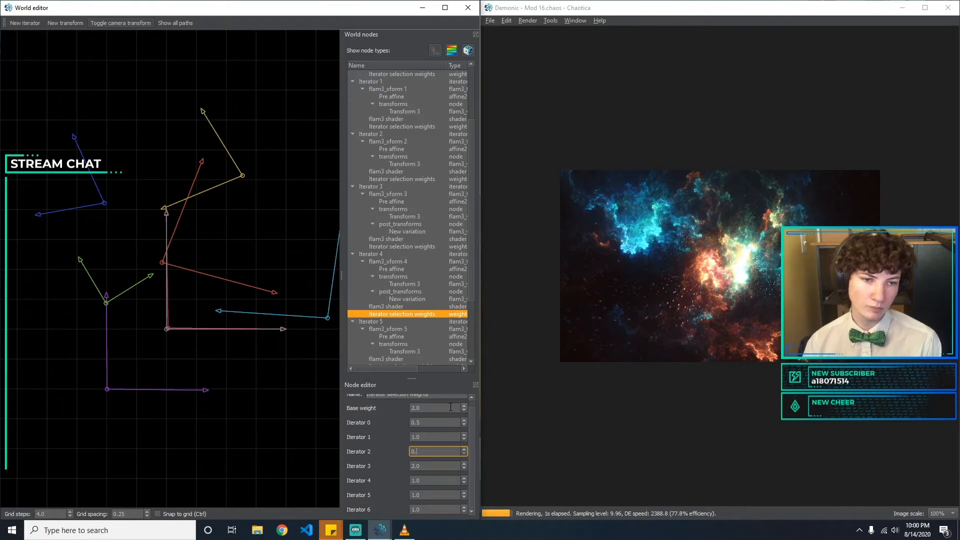
{"action": "key", "text": "BackSpace"}
{"action": "type", "text": "3"}
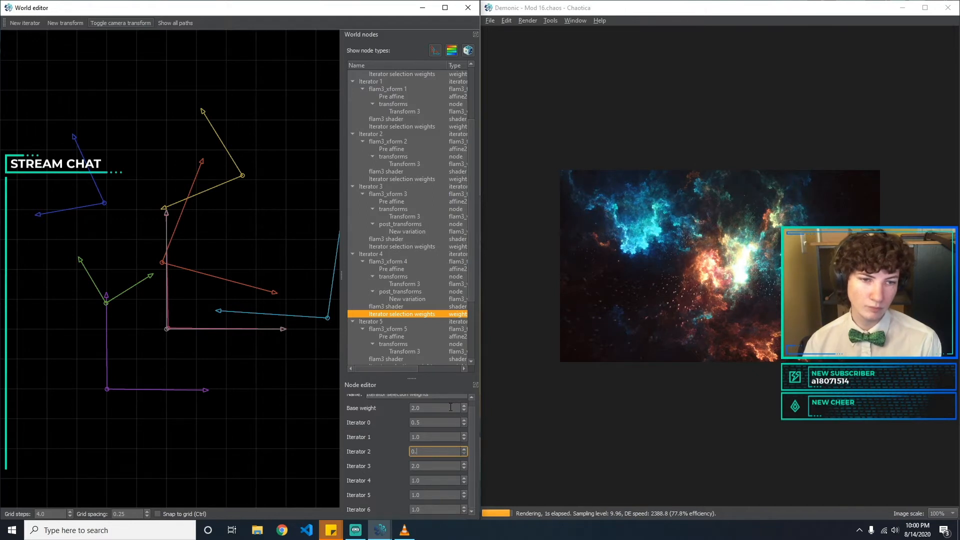
{"action": "key", "text": "BackSpace"}
{"action": "key", "text": "BackSpace"}
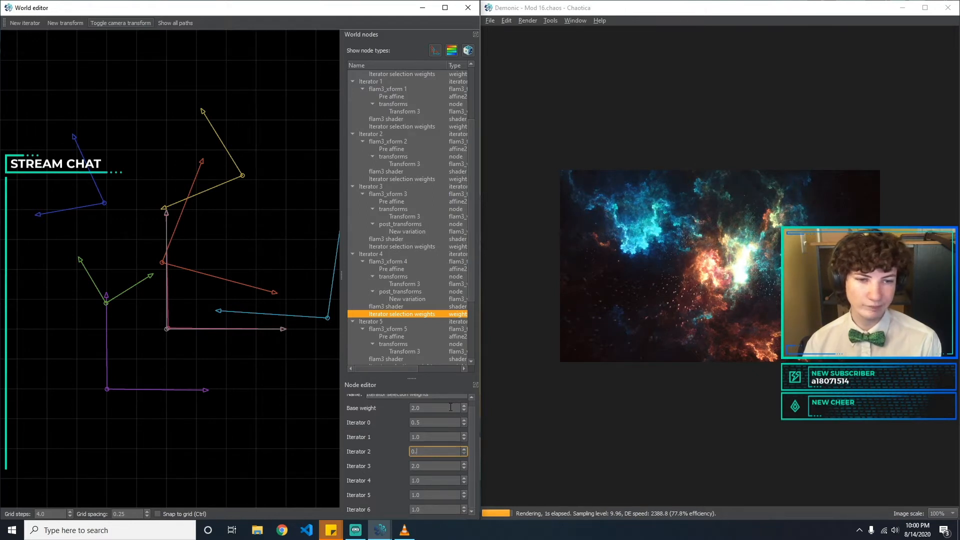
Set the Iterator 3 weight to 3 in Iterator 4's selection weights.
{"action": "key", "text": "Tab"}
{"action": "type", "text": "3"}
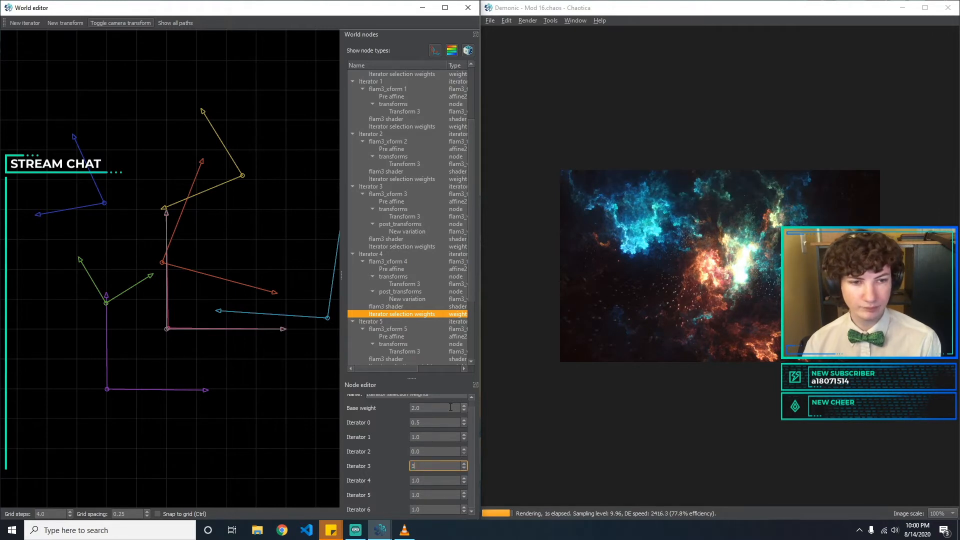
{"action": "type", "text": "3"}
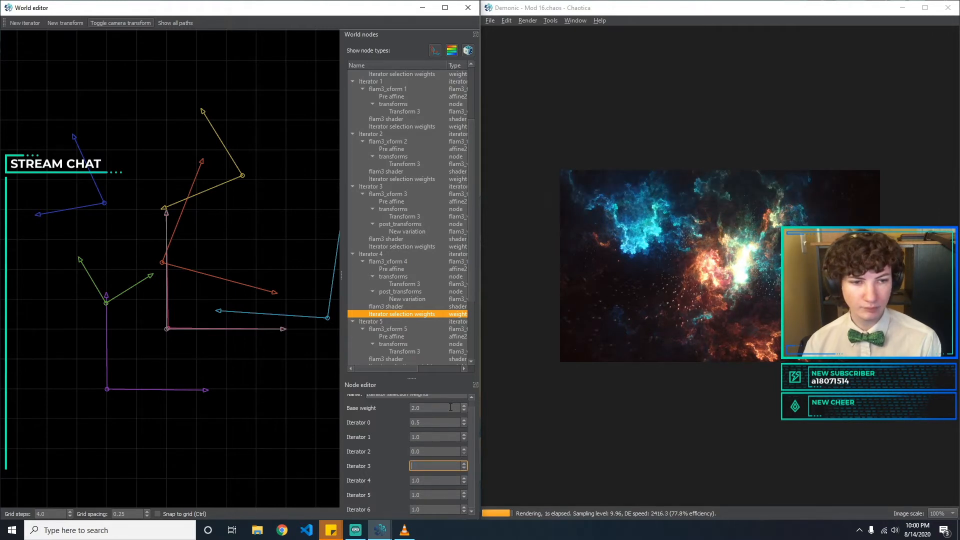
{"action": "key", "text": "BackSpace"}
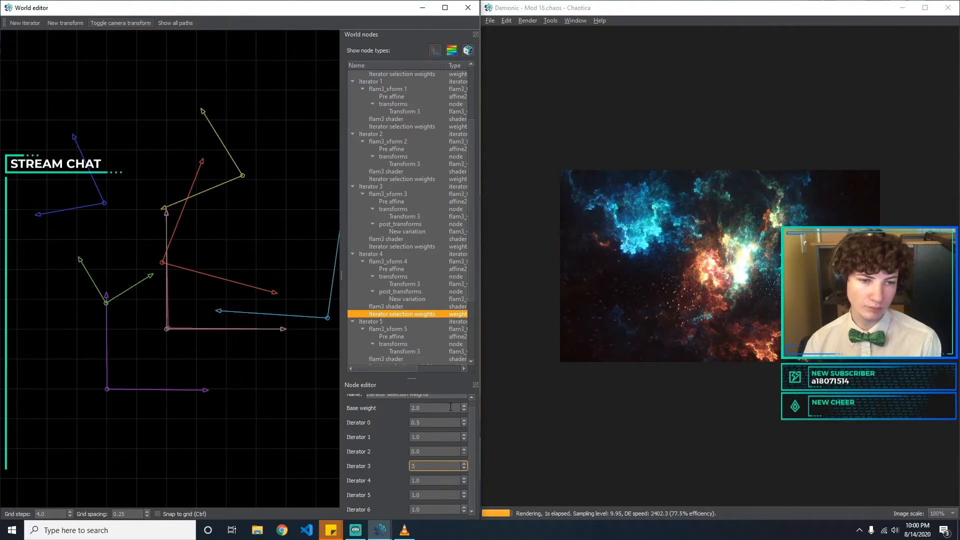
{"action": "type", "text": "3"}
Try 0 and 3 for the Iterator 4 weight in Iterator 4's selection weights, and return it to 1.
{"action": "key", "text": "Tab"}
{"action": "type", "text": "0"}
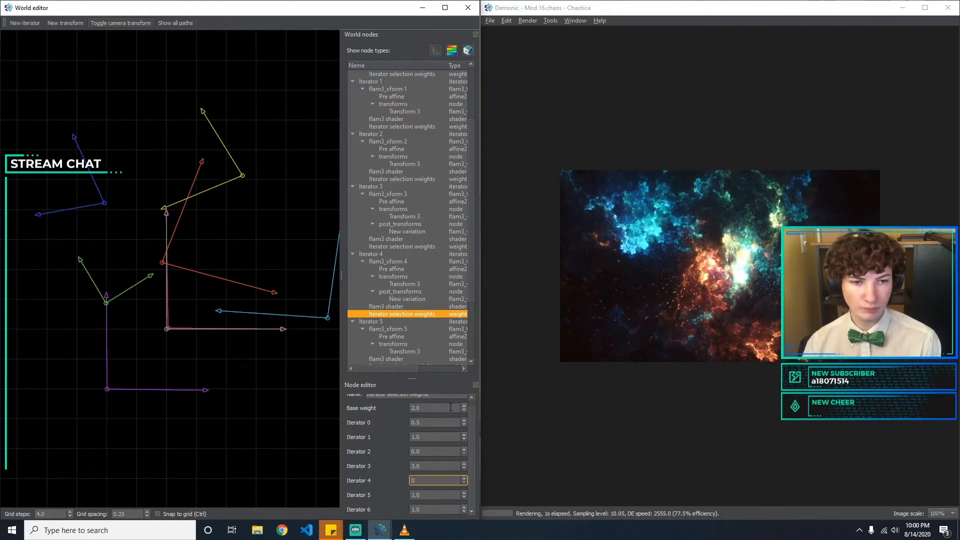
{"action": "type", "text": "3"}
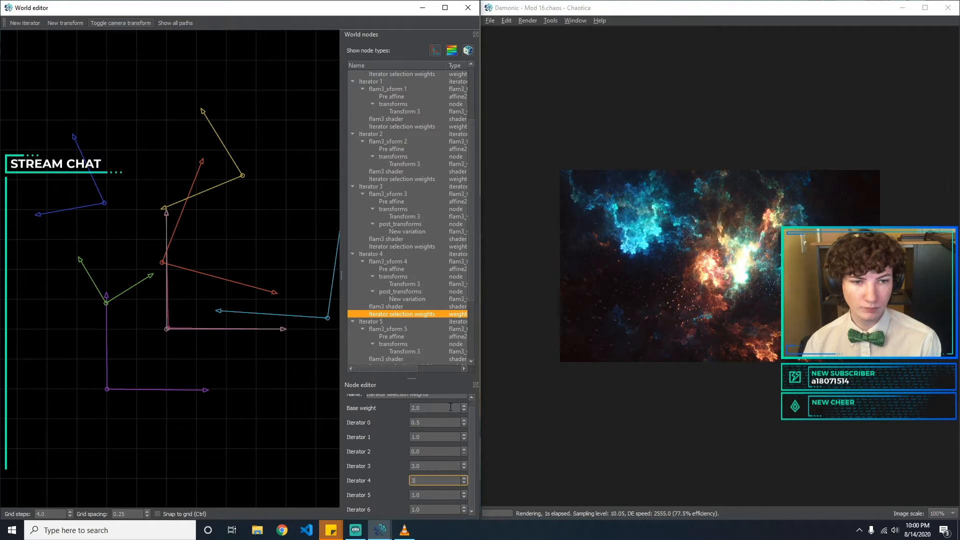
{"action": "type", "text": "1"}
In Iterator 4's selection weights, set the Iterator 5 weight to 2 and the Iterator 6 weight to 4.
{"action": "key", "text": "Tab"}
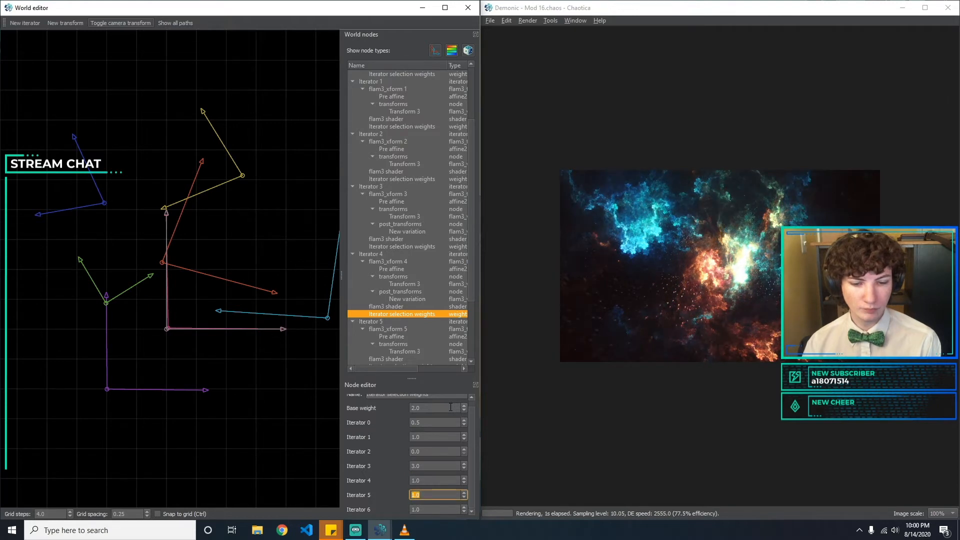
{"action": "type", "text": "22"}
{"action": "key", "text": "BackSpace"}
{"action": "type", "text": "2"}
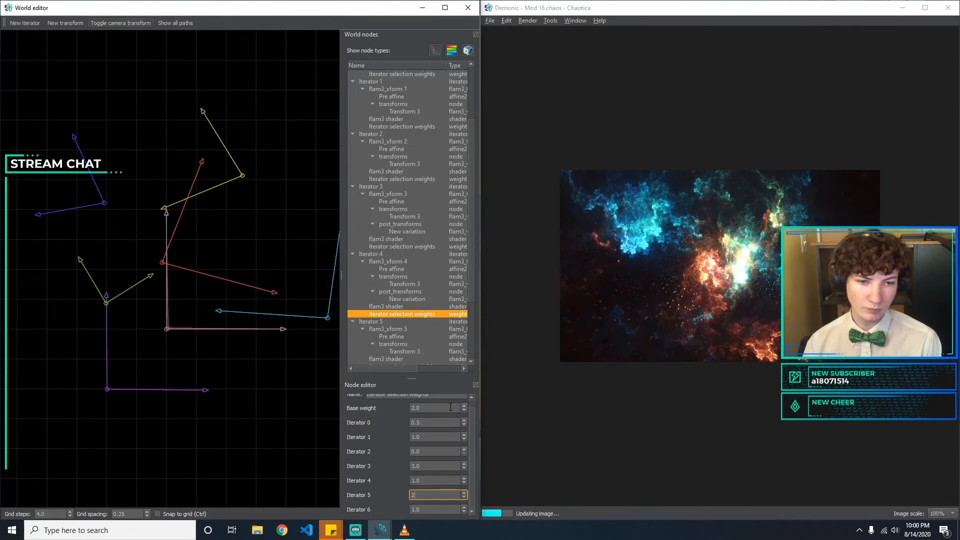
{"action": "key", "text": "BackSpace"}
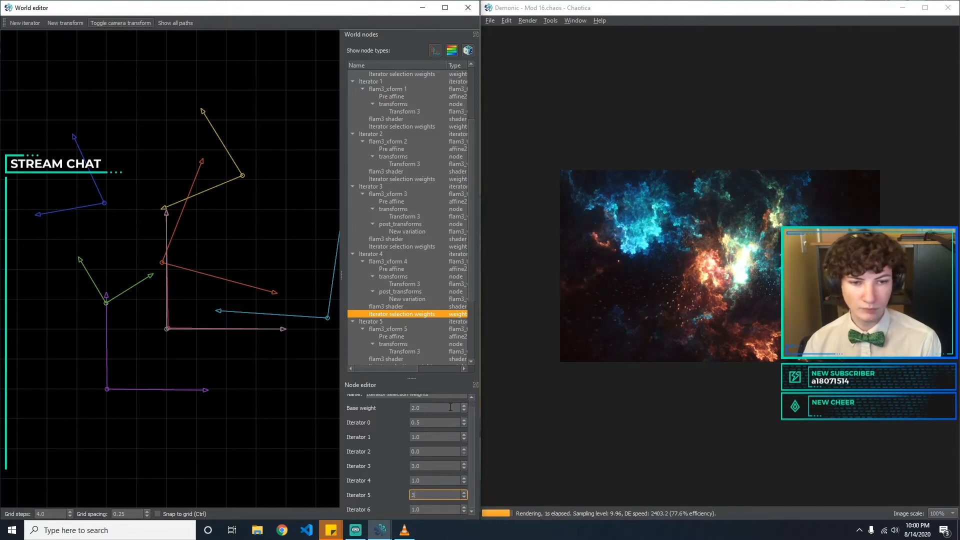
{"action": "type", "text": "2"}
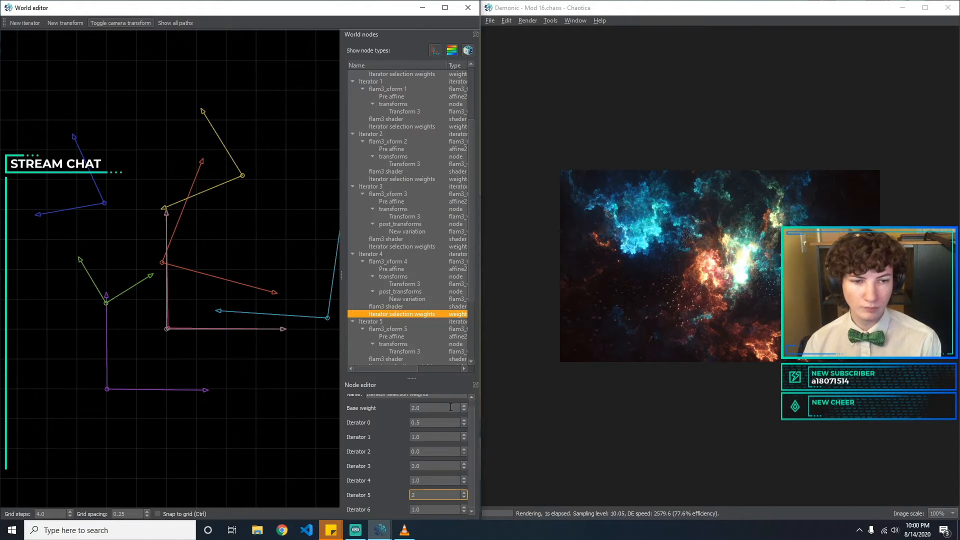
{"action": "key", "text": "Tab"}
{"action": "type", "text": "2"}
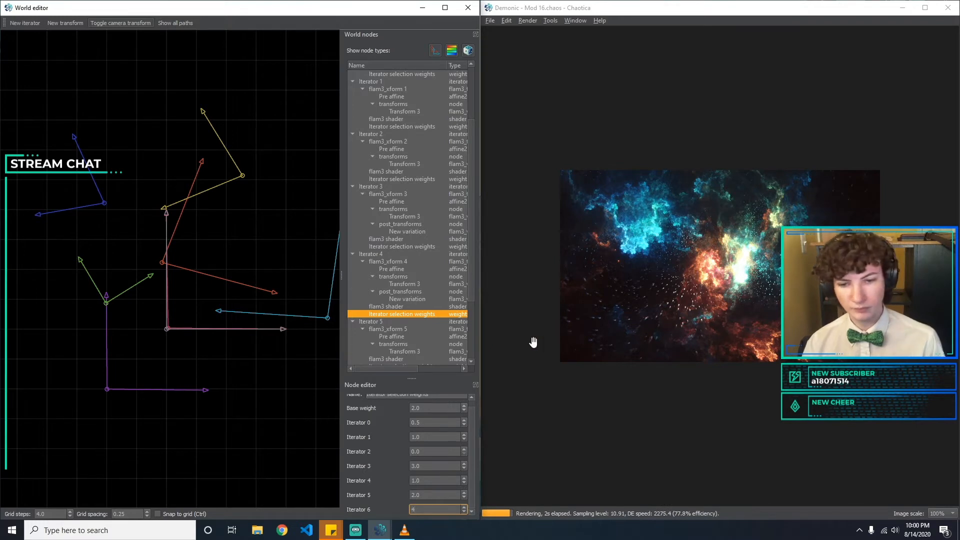
Set the base weight to 0.1 in Iterator 5's selection weights.
{"action": "left_click", "coordinate": [430, 358]}
{"action": "scroll", "coordinate": [420, 348], "scroll_direction": "down", "scroll_amount": 2}
{"action": "left_click", "coordinate": [411, 322]}
{"action": "left_click", "coordinate": [428, 414]}
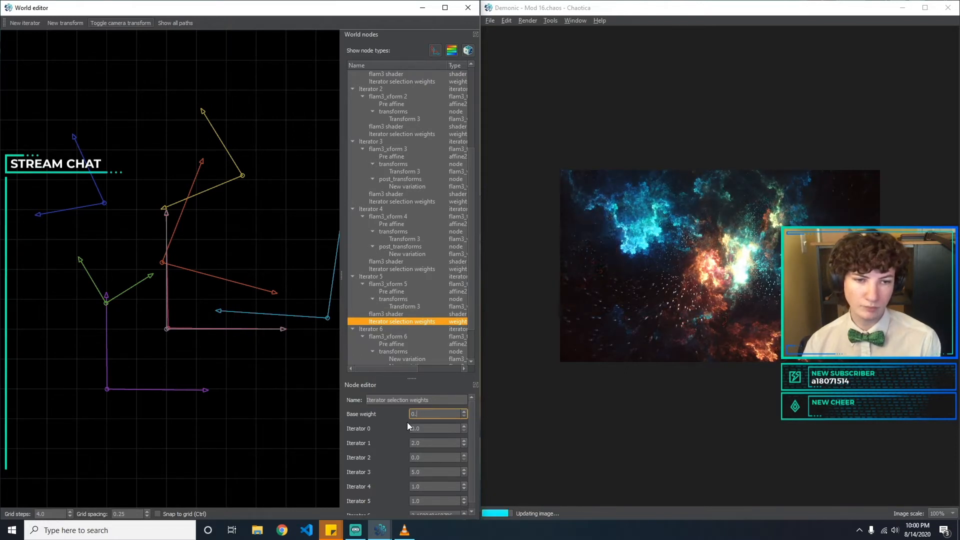
In Iterator 5's selection weights, keep the Iterator 0 weight at 0 and set the Iterator 1 weight to 1.
{"action": "key", "text": "Tab"}
{"action": "key", "text": "BackSpace"}
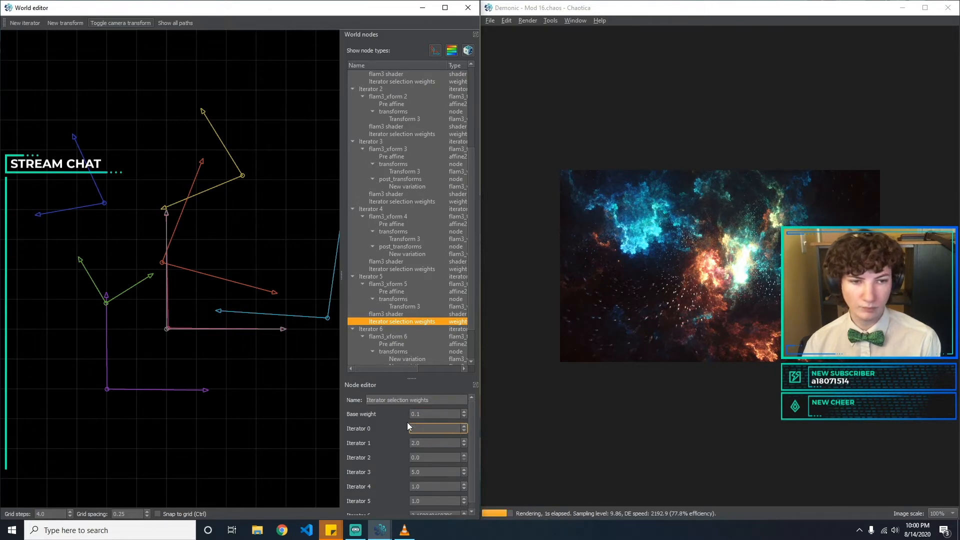
{"action": "type", "text": "1"}
{"action": "key", "text": "Tab"}
{"action": "type", "text": "1"}
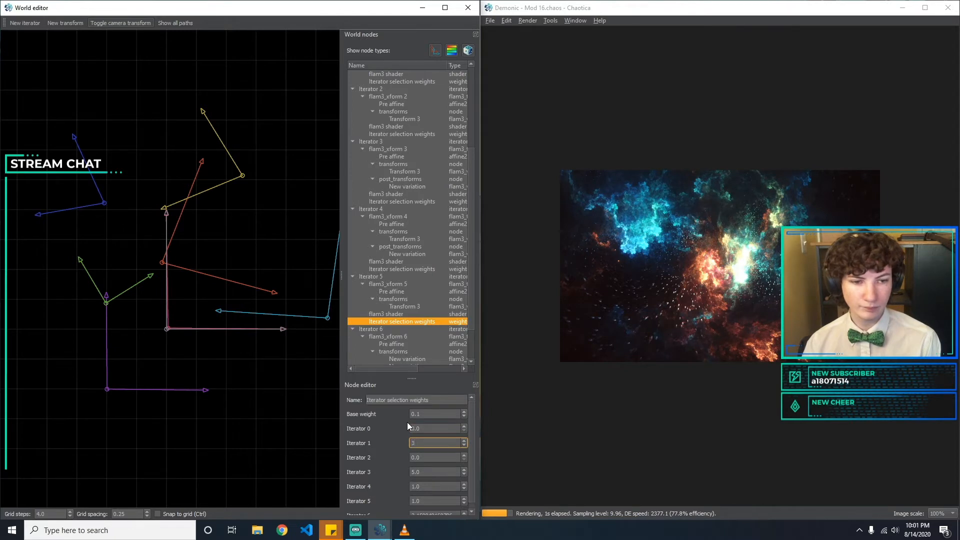
{"action": "key", "text": "BackSpace"}
{"action": "type", "text": "1"}
Try 4 for the Iterator 2 weight in Iterator 5's selection weights, and return it to 0.
{"action": "key", "text": "Tab"}
{"action": "type", "text": "2"}
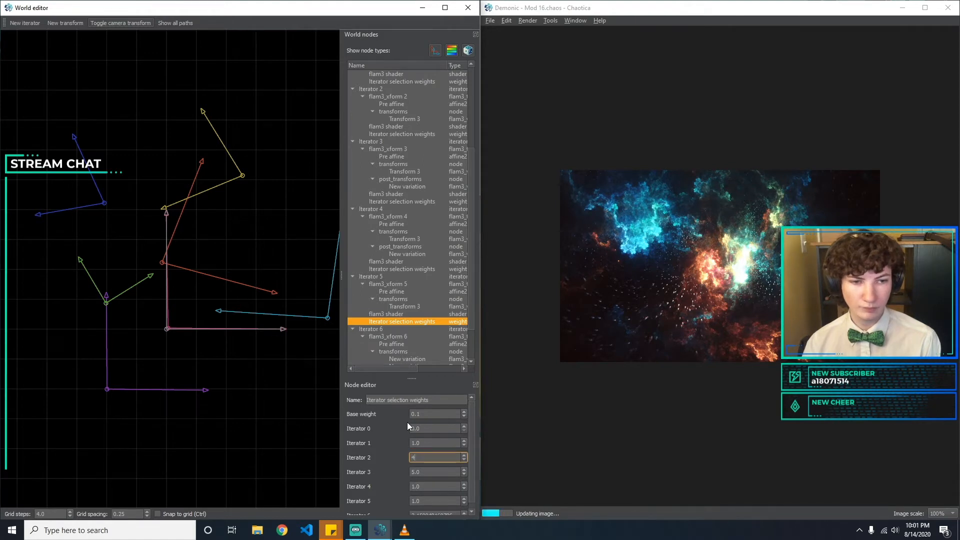
{"action": "key", "text": "BackSpace"}
{"action": "type", "text": "0"}
In Iterator 5's selection weights, set the Iterator 3 weight to 2 and leave the Iterator 4 weight at 1.
{"action": "key", "text": "Tab"}
{"action": "type", "text": "2"}
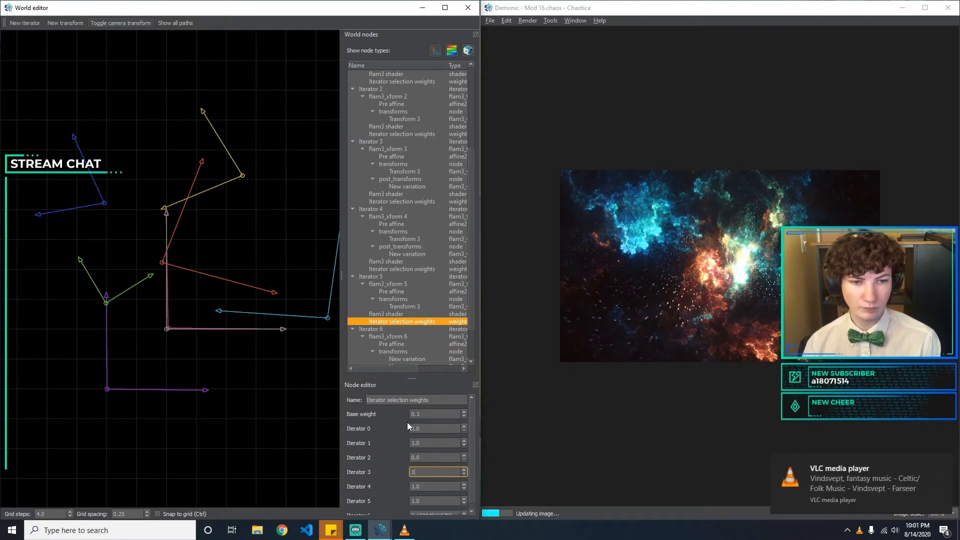
{"action": "type", "text": "2"}
{"action": "type", "text": "2"}
{"action": "key", "text": "Tab"}
{"action": "type", "text": "3"}
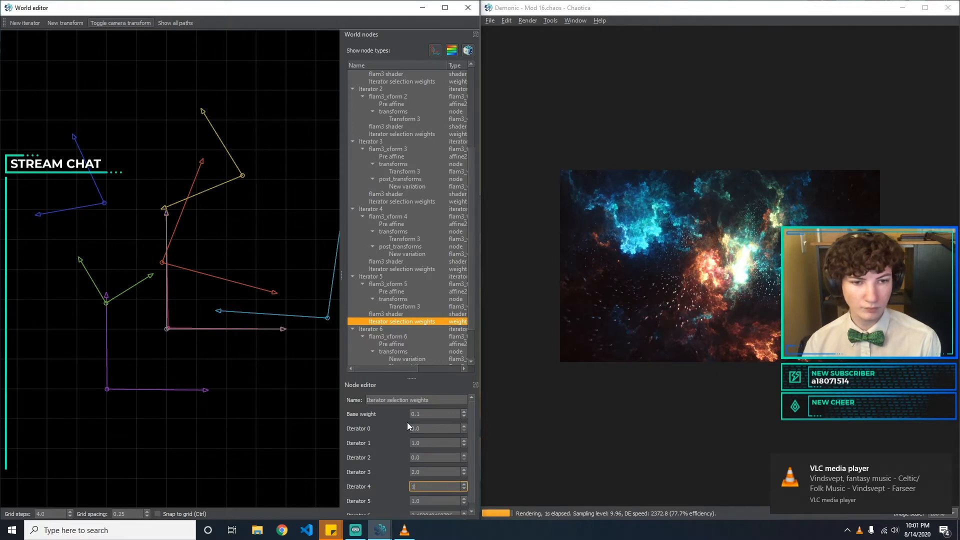
{"action": "key", "text": "Tab"}
{"action": "key", "text": "Tab"}
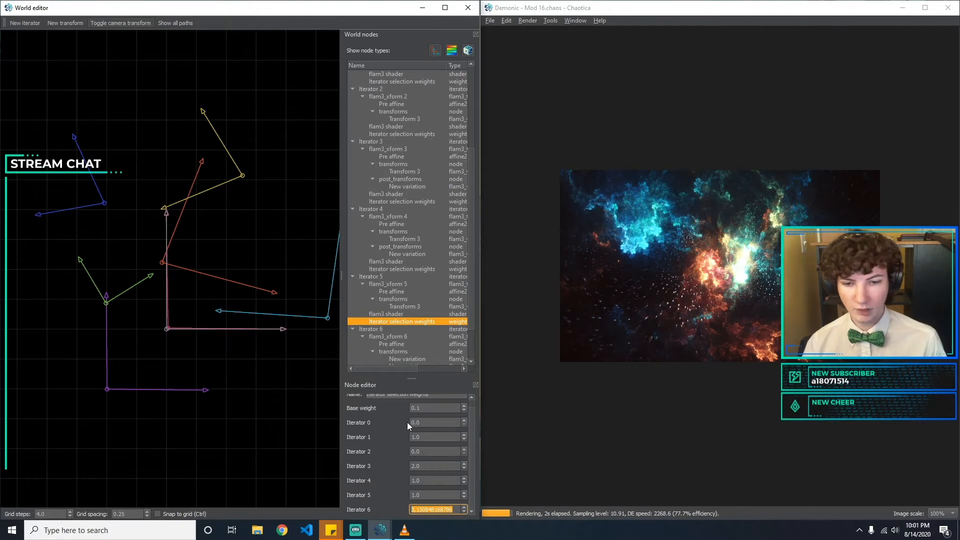
In Iterator 6's selection weights, set the Iterator 0 weight to 1 and the Iterator 1 weight to 3.
{"action": "scroll", "coordinate": [434, 360], "scroll_direction": "down", "scroll_amount": 2}
{"action": "left_click", "coordinate": [434, 358]}
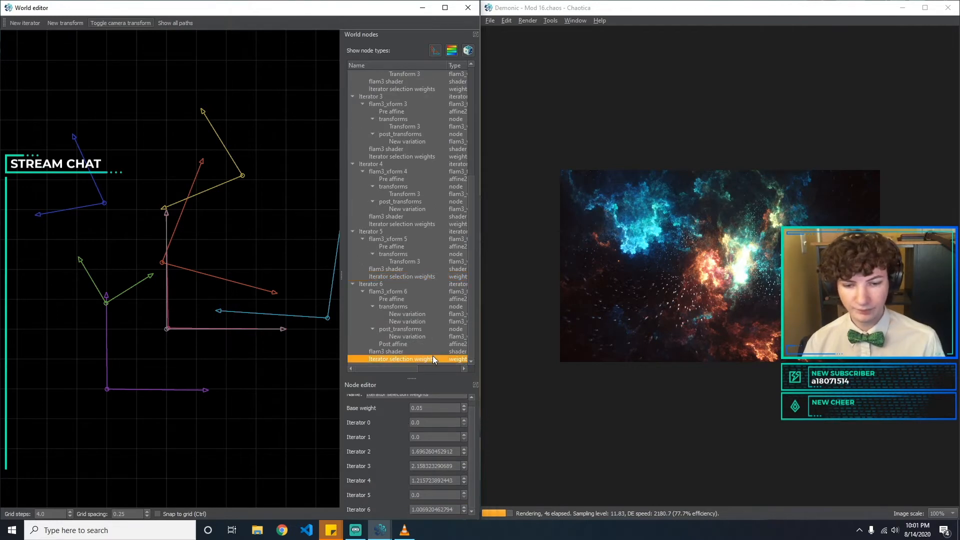
{"action": "left_click_drag", "start_coordinate": [433, 422], "coordinate": [381, 425]}
{"action": "type", "text": "1"}
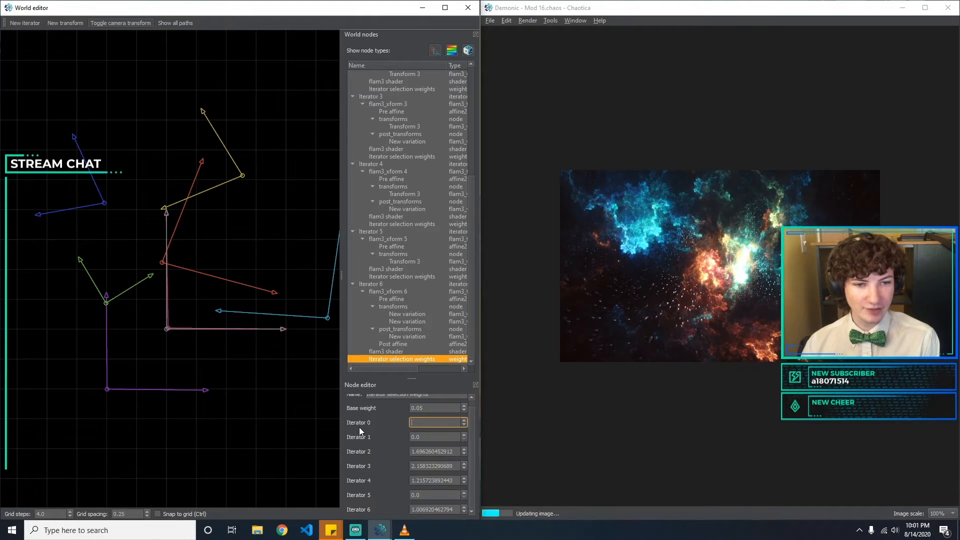
{"action": "key", "text": "Tab"}
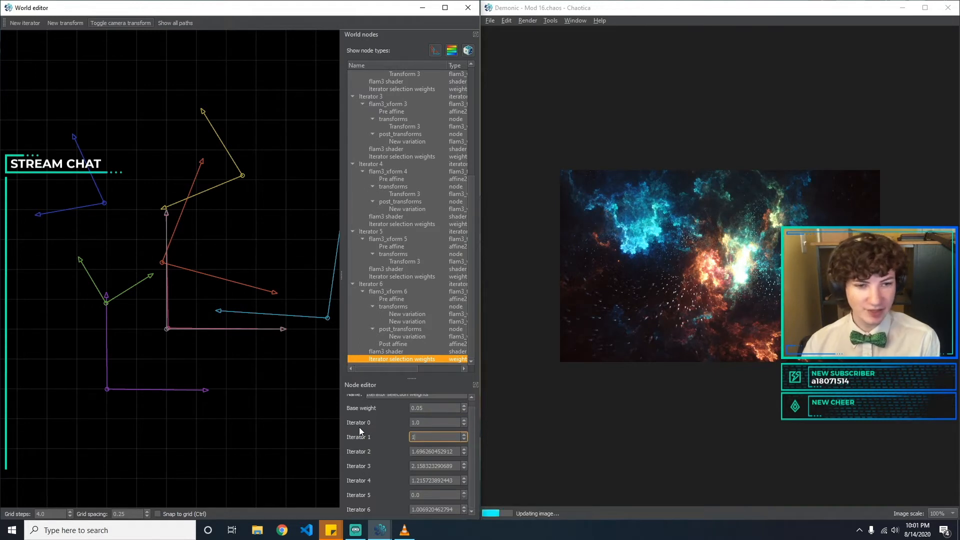
{"action": "type", "text": "1"}
{"action": "key", "text": "BackSpace"}
{"action": "type", "text": "0"}
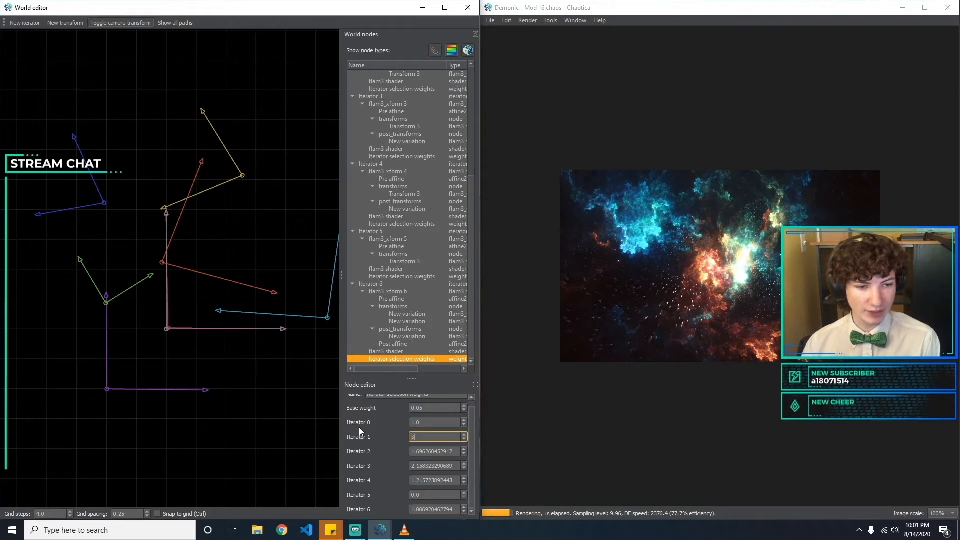
{"action": "key", "text": "Tab"}
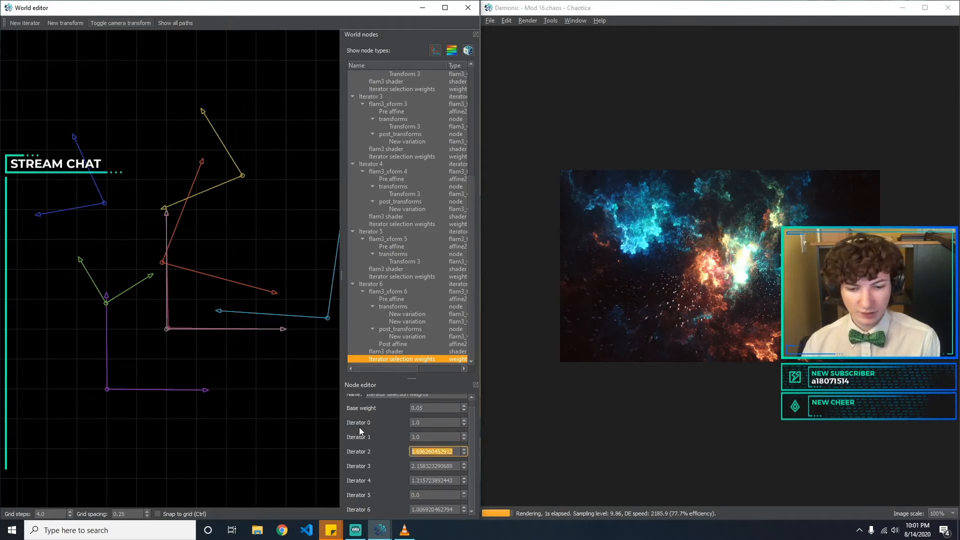
Try 1 for the Iterator 5 weight in Iterator 6's selection weights, and return it to 0.
{"action": "key", "text": "Tab"}
{"action": "key", "text": "Tab"}
{"action": "key", "text": "Tab"}
{"action": "type", "text": "1"}
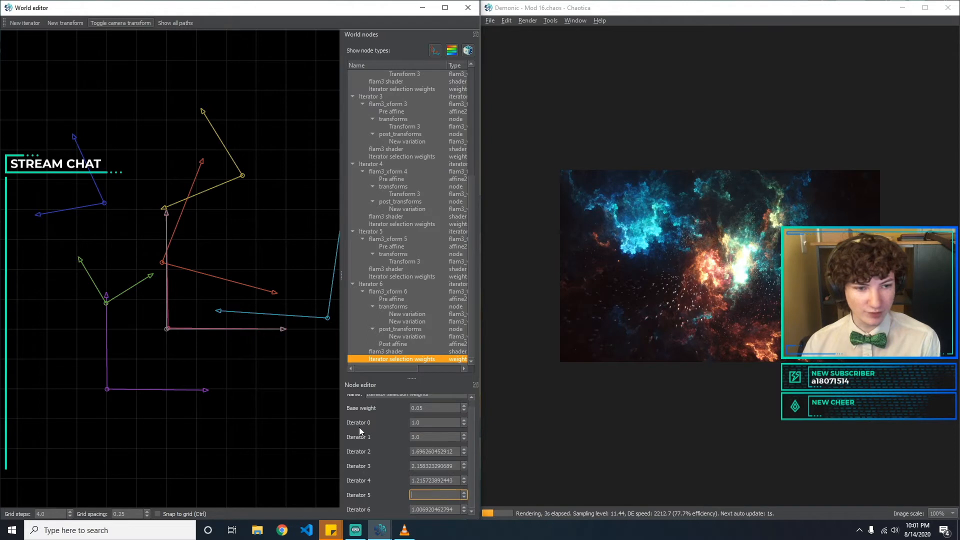
Set the Iterator 2 weight to 2 in Iterator 6's selection weights.
{"action": "double_click", "coordinate": [453, 452]}
{"action": "type", "text": "1"}
{"action": "key", "text": "BackSpace"}
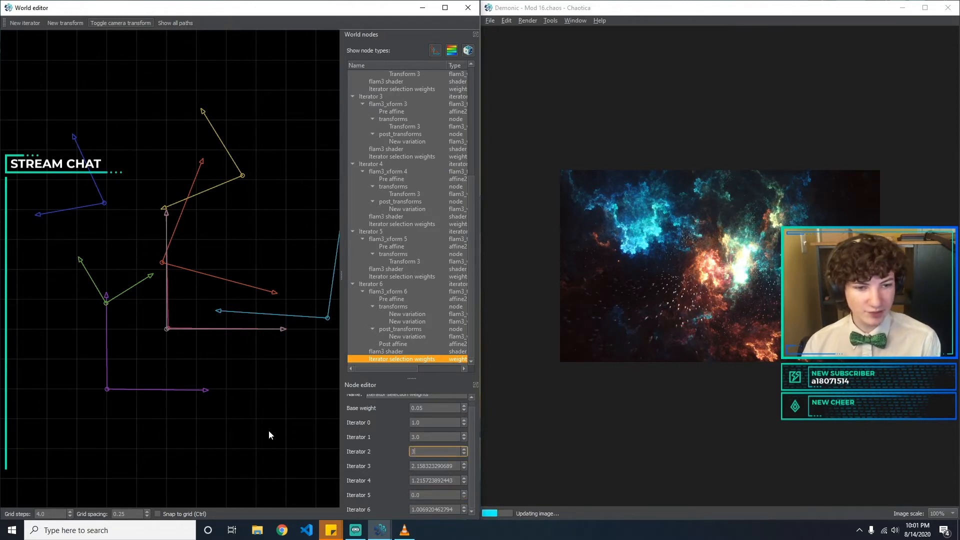
{"action": "type", "text": "2"}
In Iterator 6's selection weights, set the Iterator 3 weight to 5 and the Iterator 4 weight to 1.
{"action": "key", "text": "Tab"}
{"action": "type", "text": "3"}
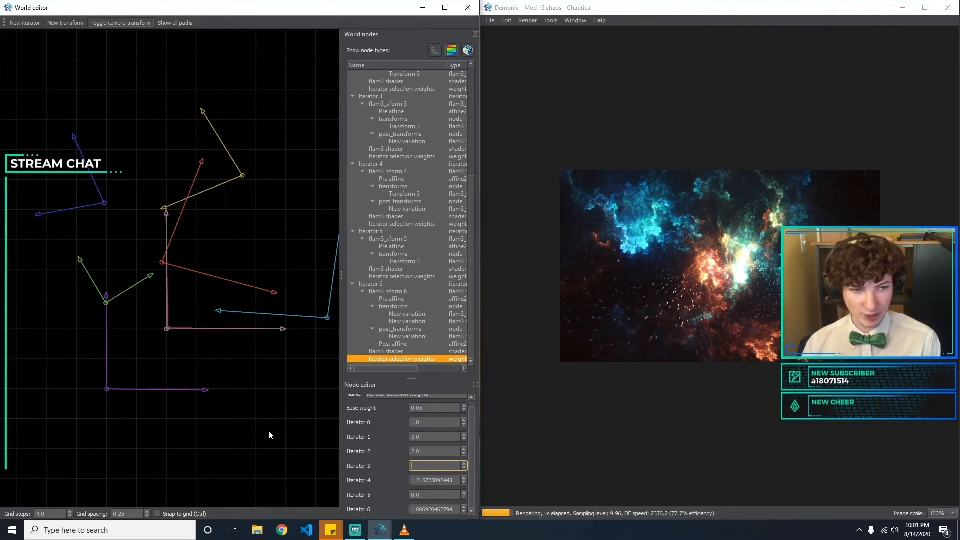
{"action": "type", "text": "5"}
{"action": "key", "text": "Tab"}
{"action": "type", "text": "3"}
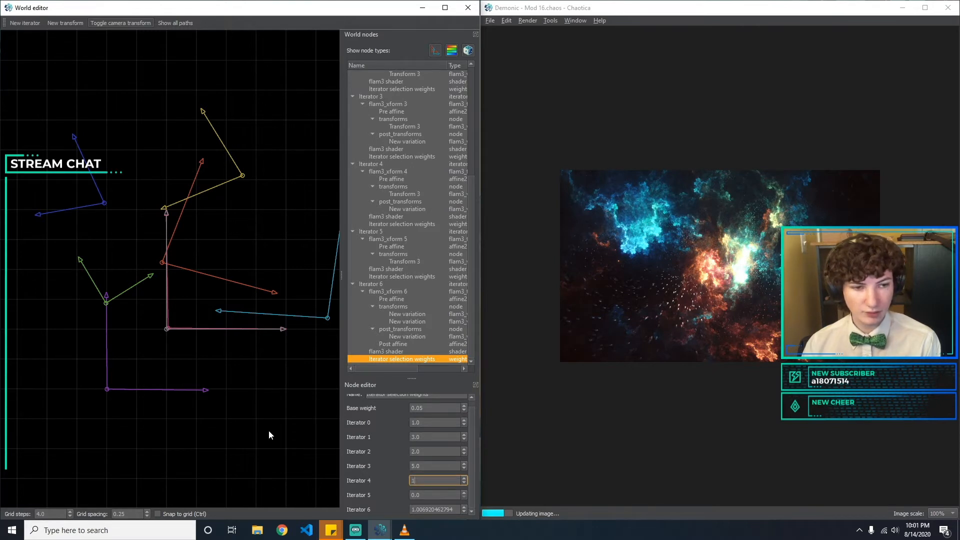
Save the world as Demonic - Mod 17.chaos.
{"action": "left_click", "coordinate": [490, 21]}
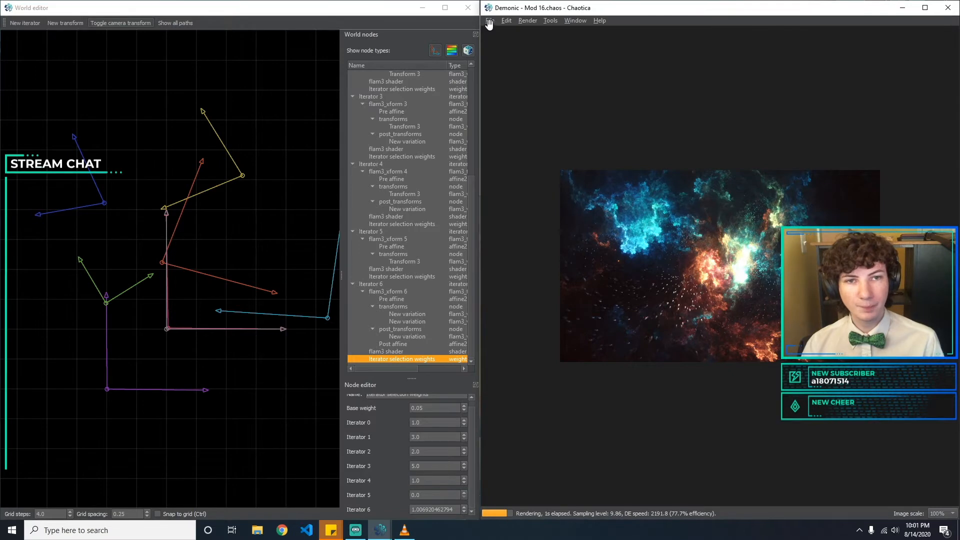
{"action": "left_click", "coordinate": [539, 81]}
{"action": "left_click", "coordinate": [595, 224]}
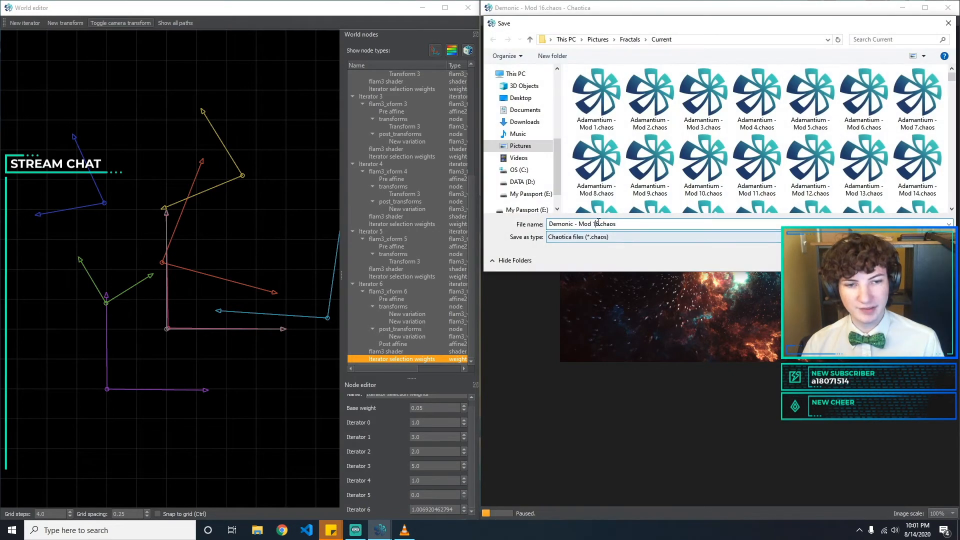
{"action": "key", "text": "Return"}
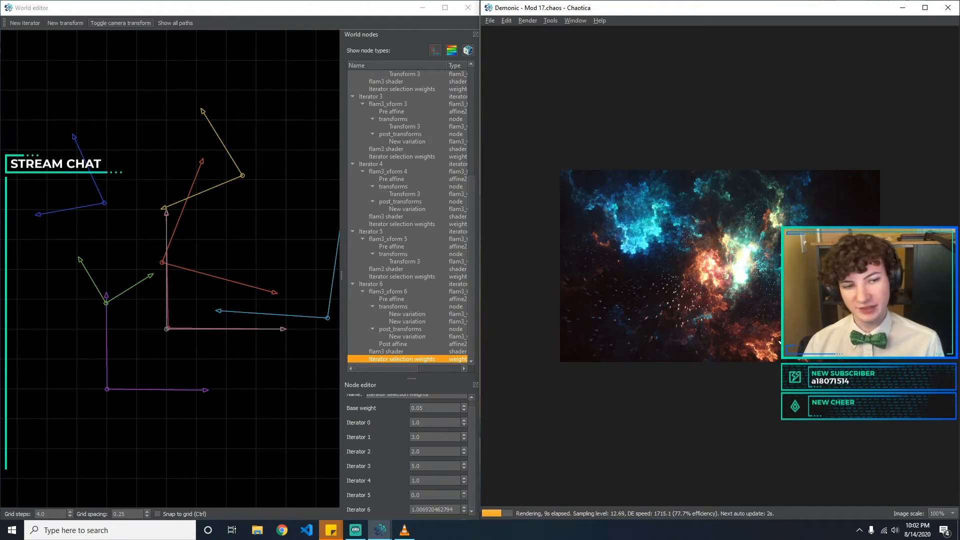
Shift Iterator 4's pre affine slightly to about x 0.59, y 1.31 and rotate it to an X-axis angle of about 116°.
{"action": "mouse_move", "coordinate": [243, 175]}
{"action": "left_mouse_down"}
{"action": "mouse_move", "coordinate": [251, 169]}
{"action": "mouse_move", "coordinate": [251, 184]}
{"action": "mouse_move", "coordinate": [243, 172]}
{"action": "mouse_move", "coordinate": [220, 182]}
{"action": "mouse_move", "coordinate": [223, 160]}
{"action": "mouse_move", "coordinate": [238, 160]}
{"action": "mouse_move", "coordinate": [239, 175]}
{"action": "left_mouse_up"}
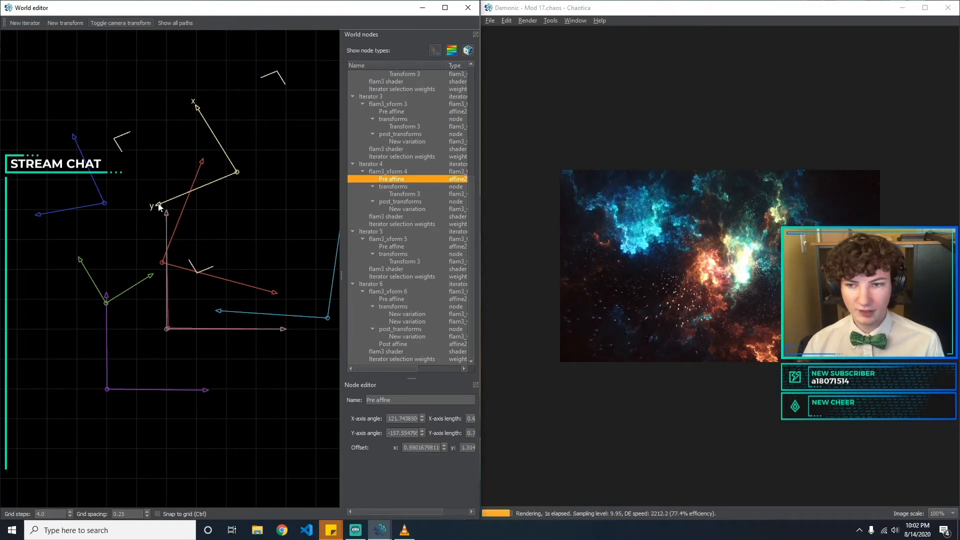
{"action": "mouse_move", "coordinate": [159, 207]}
{"action": "left_mouse_down"}
{"action": "mouse_move", "coordinate": [171, 205]}
{"action": "mouse_move", "coordinate": [176, 222]}
{"action": "mouse_move", "coordinate": [174, 200]}
{"action": "mouse_move", "coordinate": [163, 201]}
{"action": "mouse_move", "coordinate": [172, 198]}
{"action": "mouse_move", "coordinate": [157, 206]}
{"action": "mouse_move", "coordinate": [180, 215]}
{"action": "mouse_move", "coordinate": [153, 210]}
{"action": "mouse_move", "coordinate": [152, 200]}
{"action": "left_mouse_up"}
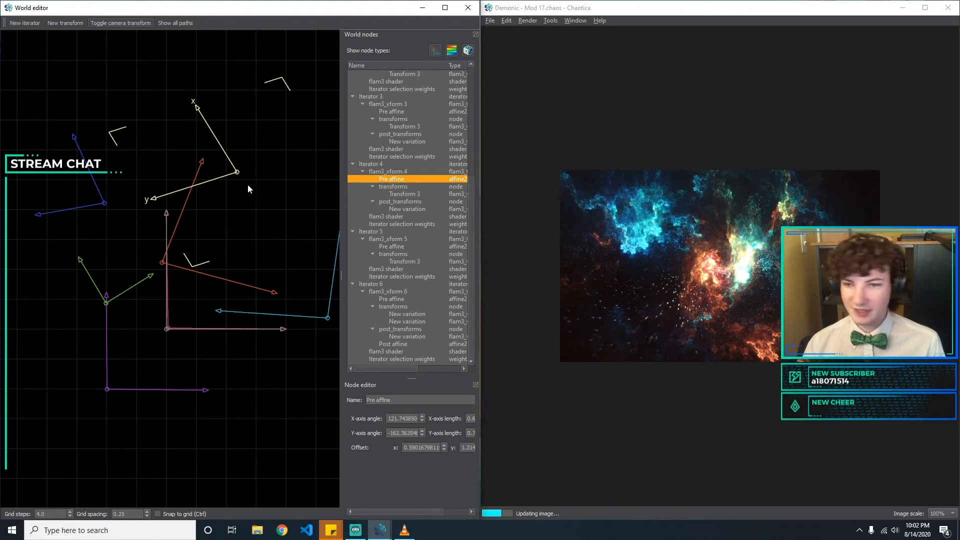
{"action": "left_click_drag", "start_coordinate": [196, 106], "coordinate": [202, 101]}
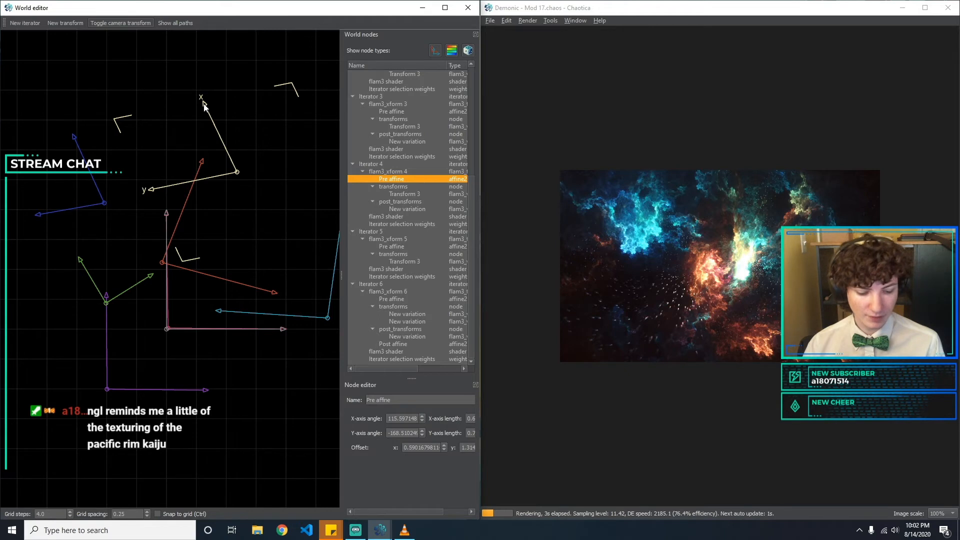
{"action": "left_click", "coordinate": [233, 88]}
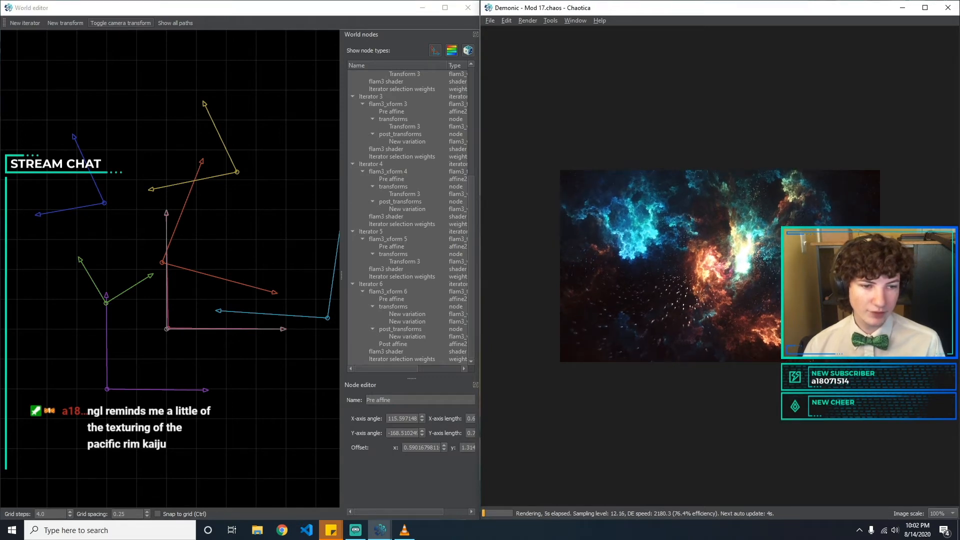
Save the world as Demonic - Mod 18.chaos.
{"action": "left_click", "coordinate": [490, 20]}
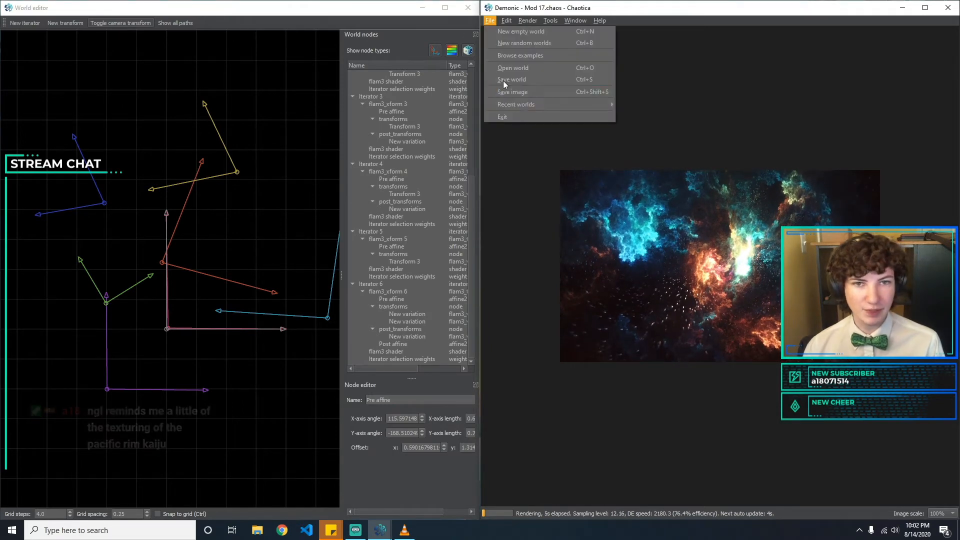
{"action": "left_click", "coordinate": [536, 82]}
{"action": "left_click", "coordinate": [601, 224]}
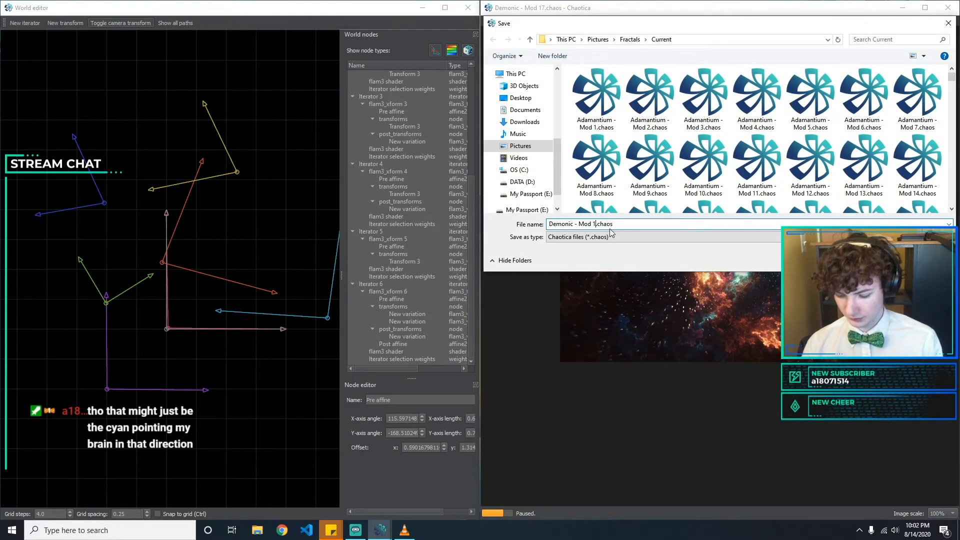
{"action": "type", "text": "8"}
{"action": "key", "text": "Return"}
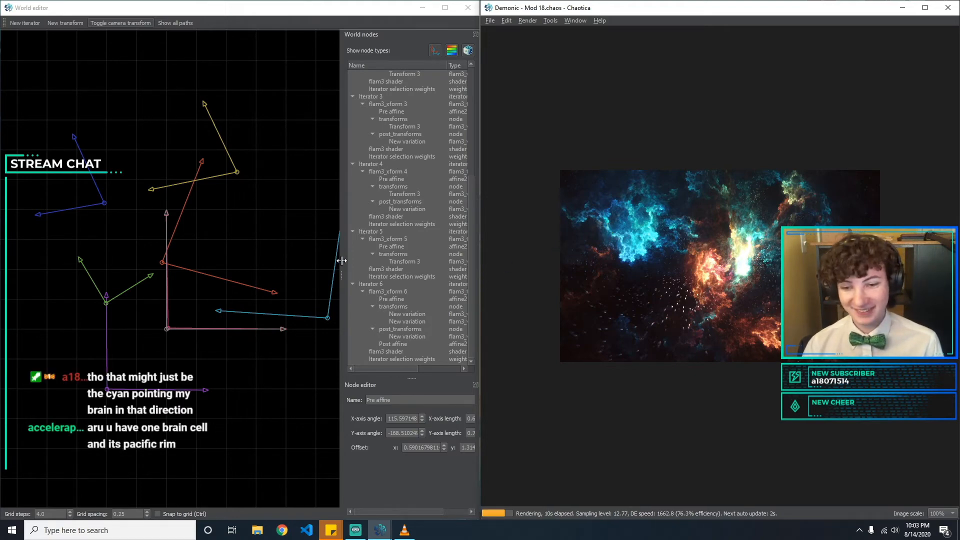
Examine the transform types used in Iterators 5, 6 and 4.
{"action": "left_click", "coordinate": [413, 260]}
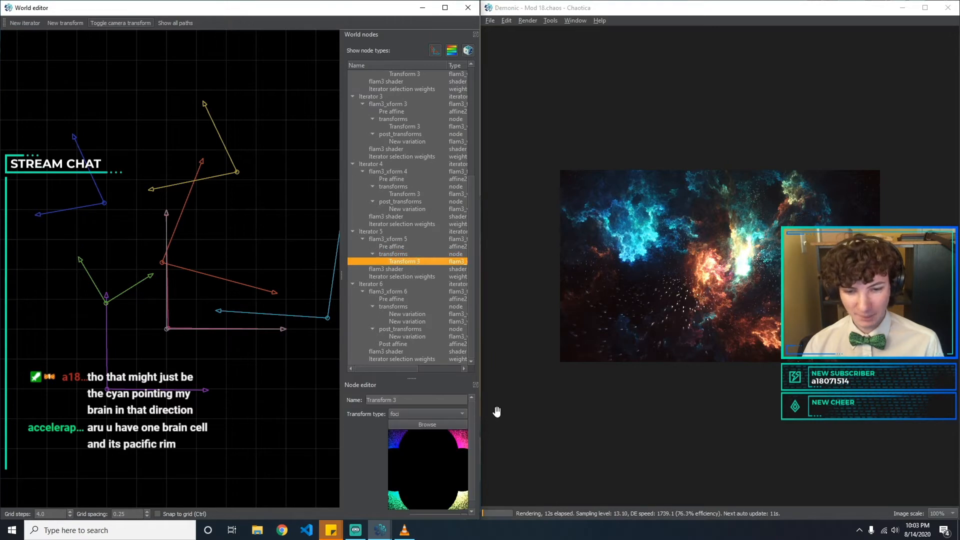
{"action": "left_click", "coordinate": [411, 328]}
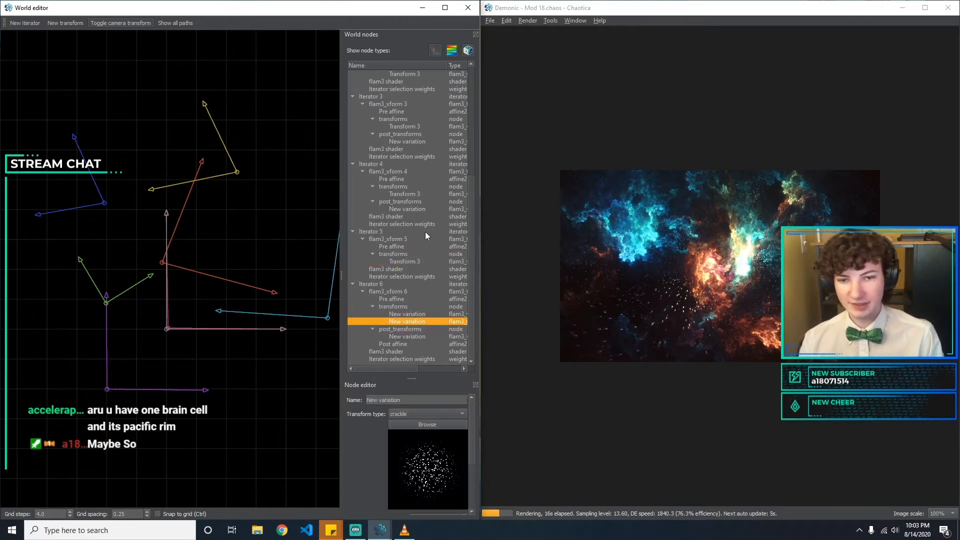
{"action": "left_click", "coordinate": [424, 202]}
{"action": "left_click", "coordinate": [421, 209]}
{"action": "left_click", "coordinate": [424, 193]}
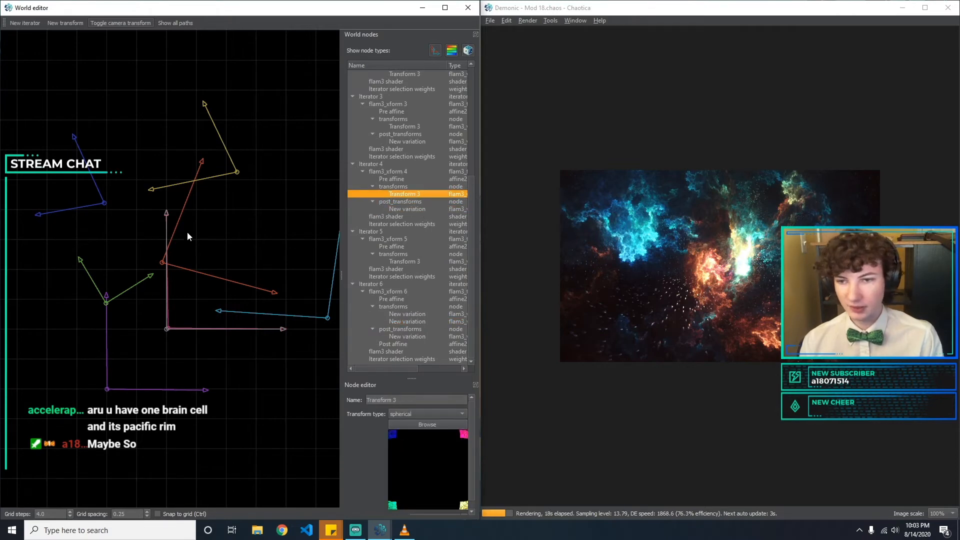
Rotate Iterator 5's pre affine to an X-axis angle of about 73° and move it to about x 1.51, y 3.76.
{"action": "left_click", "coordinate": [70, 211]}
{"action": "left_click_drag", "start_coordinate": [102, 203], "coordinate": [175, 155]}
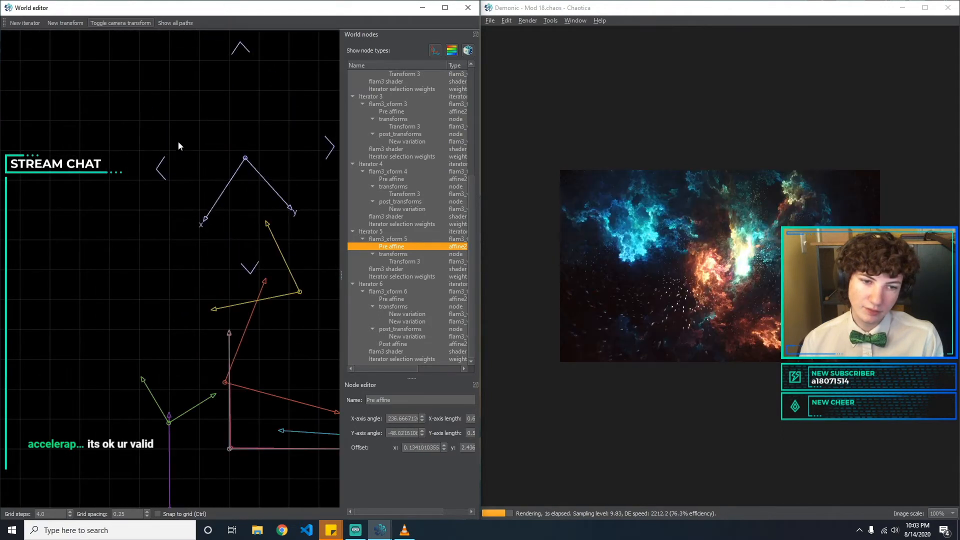
{"action": "left_click_drag", "start_coordinate": [205, 80], "coordinate": [508, 70]}
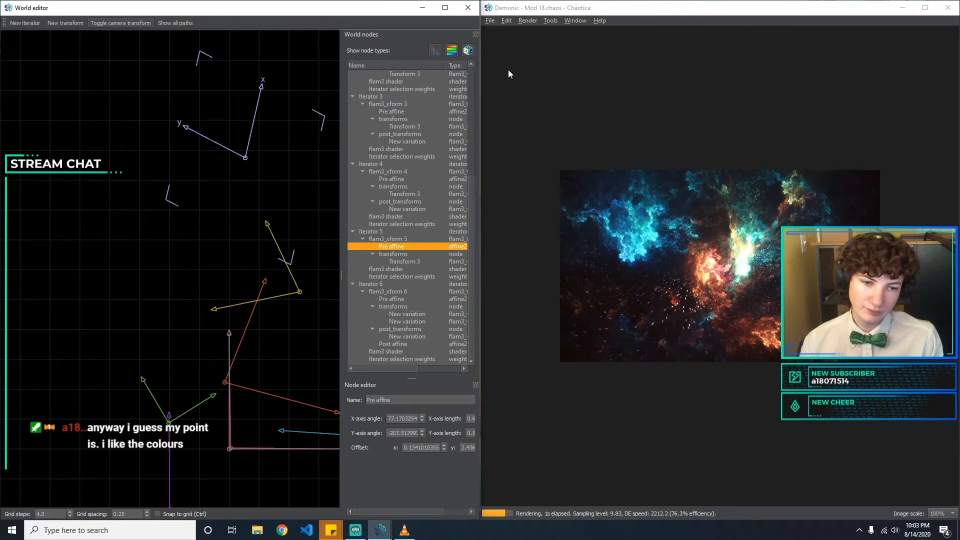
{"action": "left_click_drag", "start_coordinate": [240, 159], "coordinate": [181, 141]}
{"action": "left_click_drag", "start_coordinate": [269, 151], "coordinate": [242, 150]}
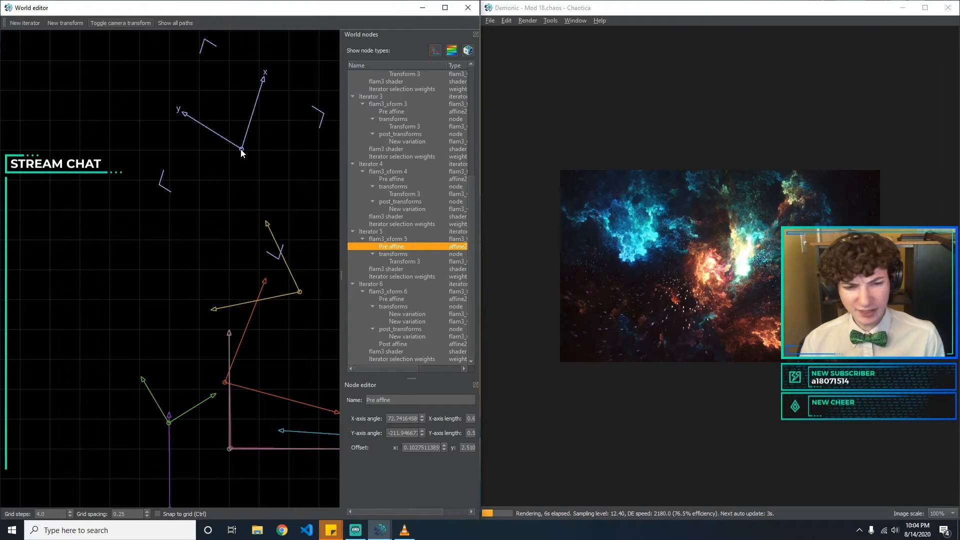
{"action": "left_click_drag", "start_coordinate": [241, 149], "coordinate": [410, 4]}
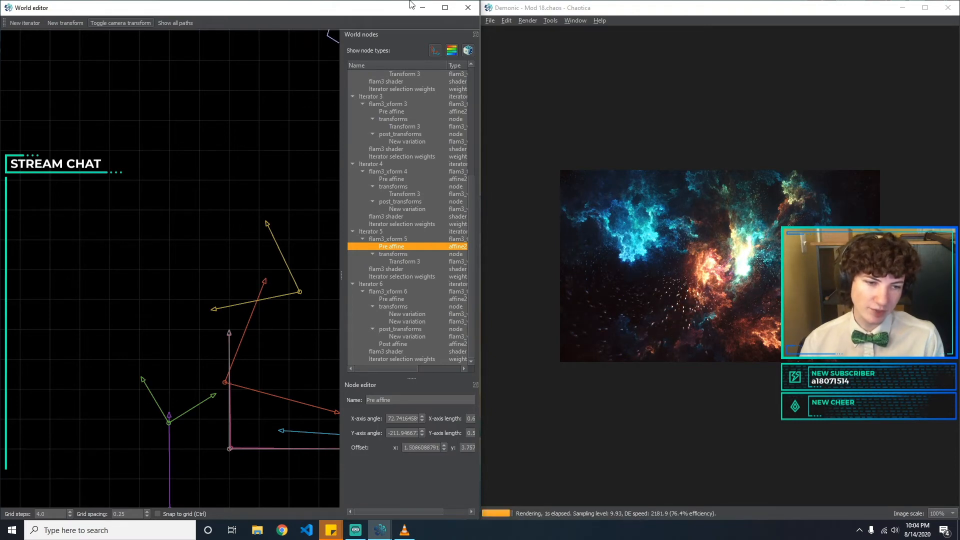
{"action": "left_click", "coordinate": [157, 190]}
Move Iterator 1's pre affine outward to an offset of about x 1.74, y 0.20.
{"action": "left_click_drag", "start_coordinate": [307, 160], "coordinate": [229, 146]}
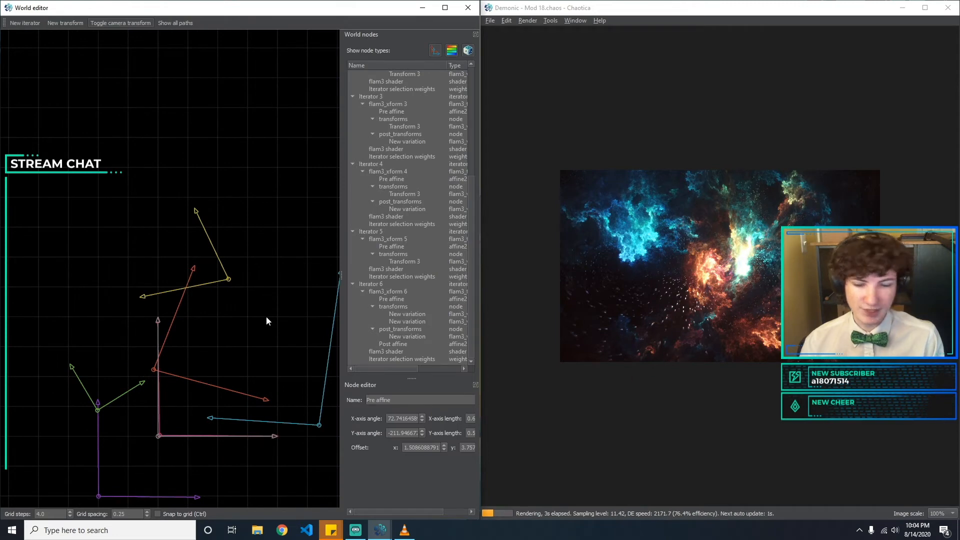
{"action": "left_click_drag", "start_coordinate": [262, 338], "coordinate": [215, 227]}
{"action": "left_click", "coordinate": [238, 309]}
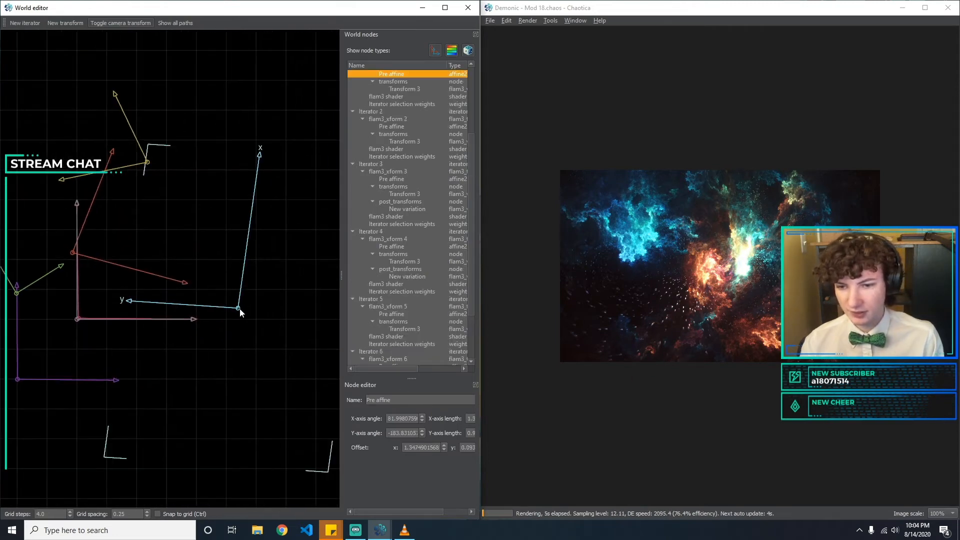
{"action": "left_click_drag", "start_coordinate": [237, 311], "coordinate": [282, 293]}
{"action": "left_click_drag", "start_coordinate": [310, 294], "coordinate": [285, 296]}
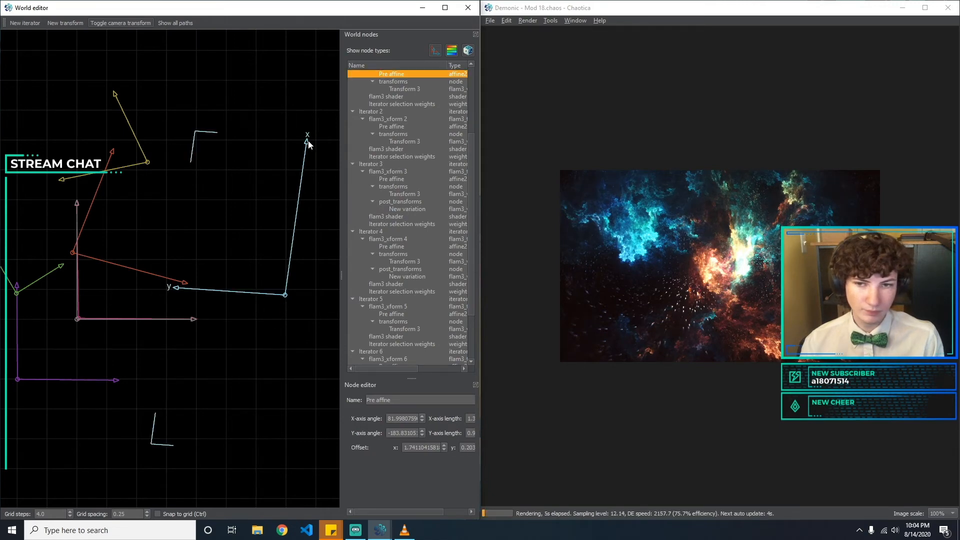
Stretch and rotate Iterator 1's pre affine axes to an X-axis angle of about 70° and a Y-axis angle of about -173°.
{"action": "left_click_drag", "start_coordinate": [307, 149], "coordinate": [359, 96]}
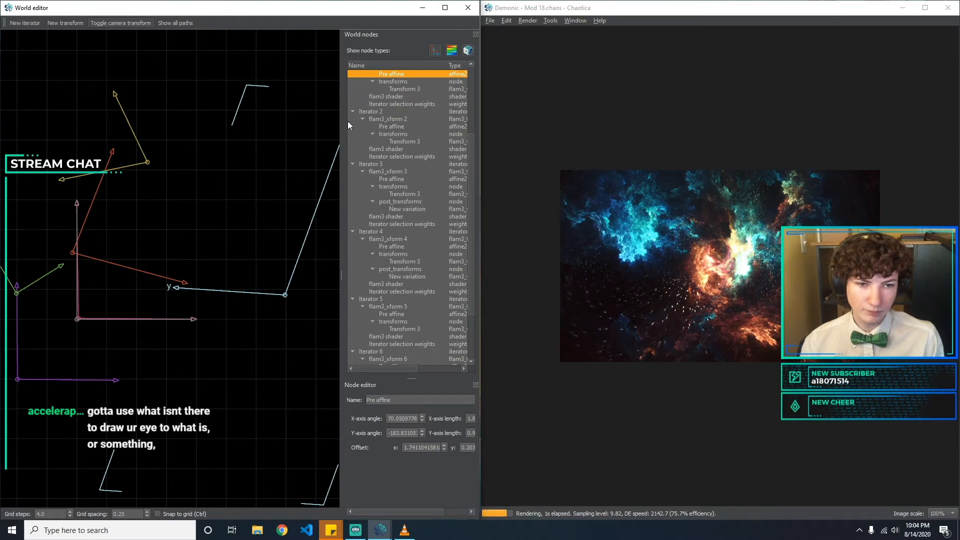
{"action": "left_click_drag", "start_coordinate": [183, 286], "coordinate": [154, 330]}
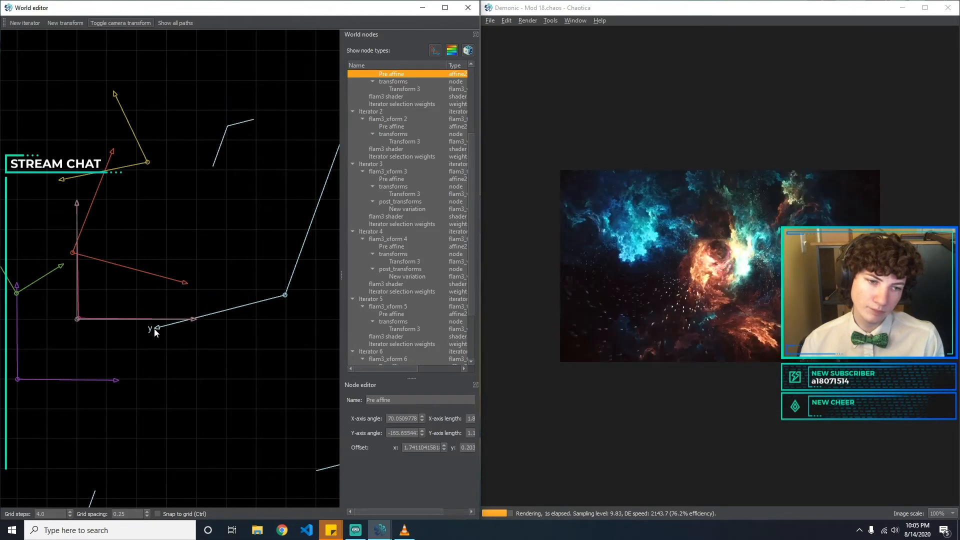
{"action": "left_click_drag", "start_coordinate": [156, 332], "coordinate": [134, 296]}
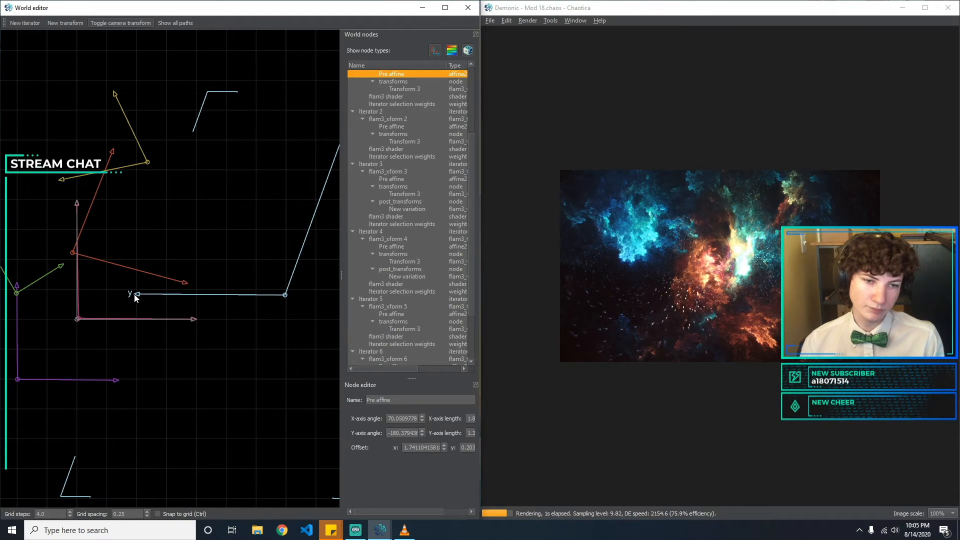
{"action": "left_click_drag", "start_coordinate": [135, 299], "coordinate": [149, 317]}
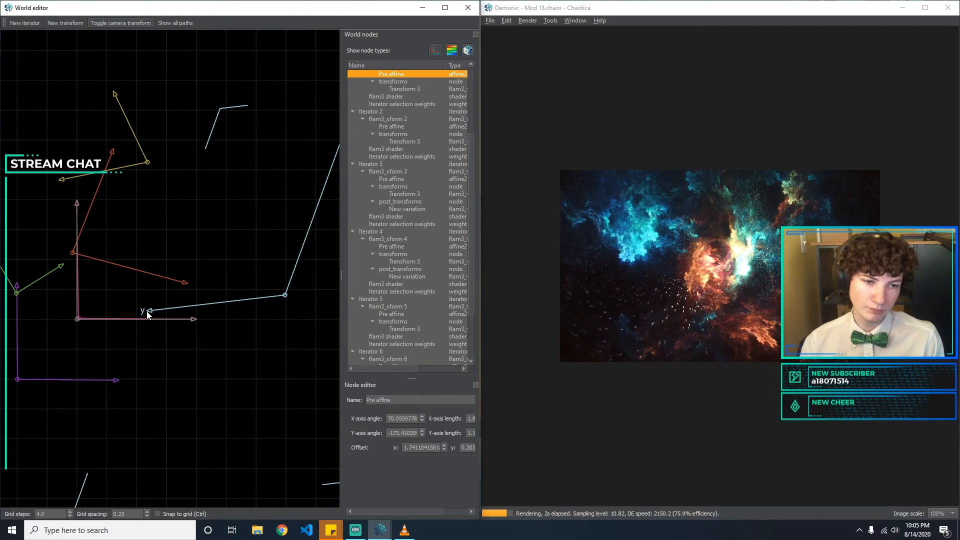
Move Iterator 1's pre affine to an offset of about x 1.98, y 0.10.
{"action": "left_click_drag", "start_coordinate": [162, 348], "coordinate": [246, 397]}
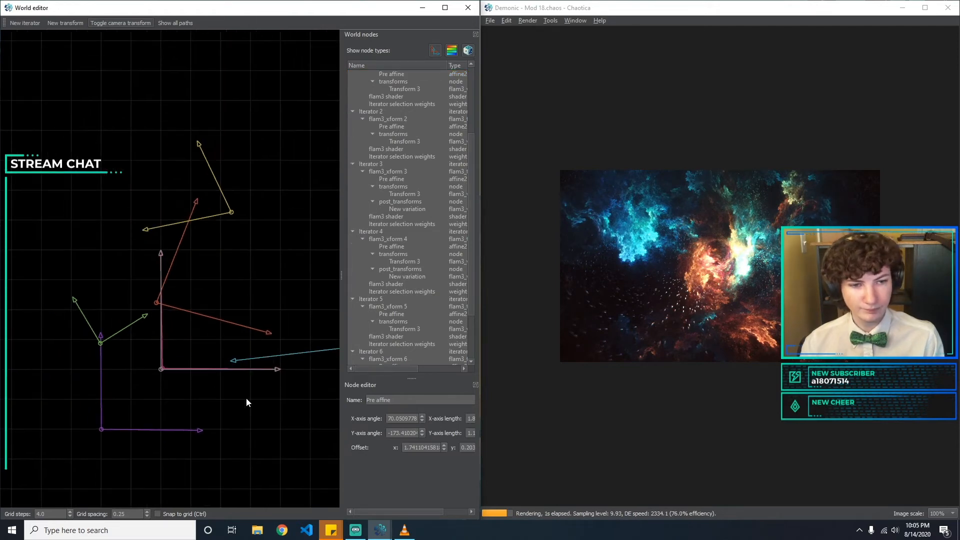
{"action": "left_click_drag", "start_coordinate": [318, 263], "coordinate": [246, 242]}
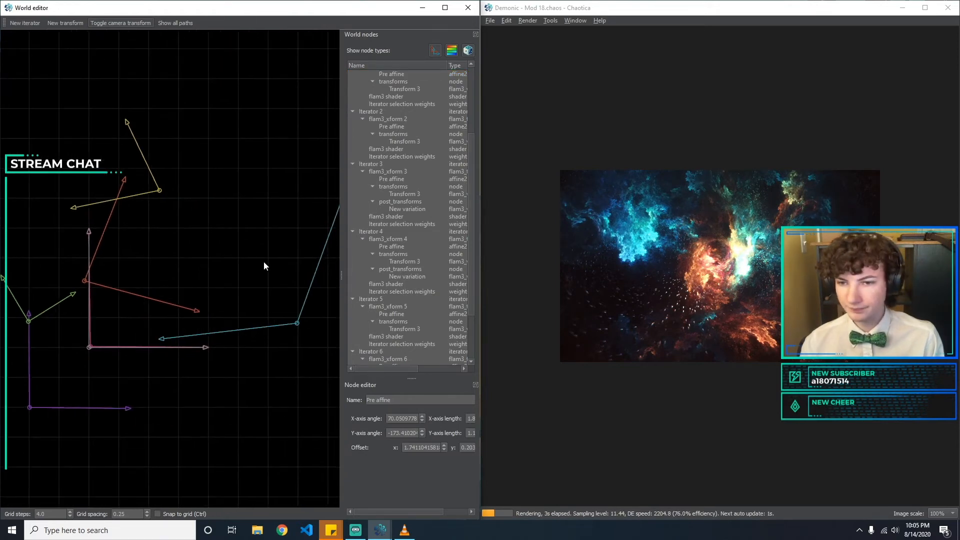
{"action": "left_click_drag", "start_coordinate": [300, 324], "coordinate": [358, 371]}
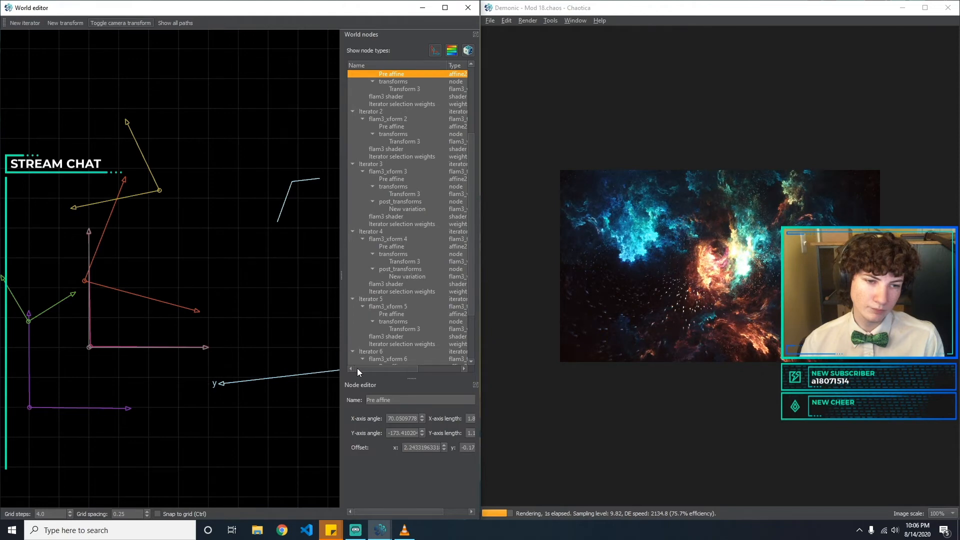
{"action": "left_click_drag", "start_coordinate": [357, 368], "coordinate": [281, 309]}
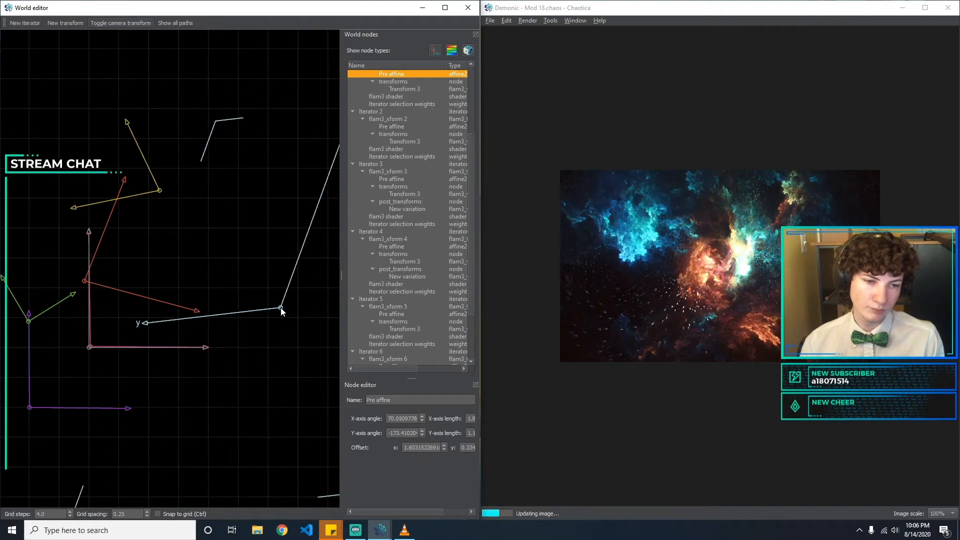
{"action": "left_click_drag", "start_coordinate": [281, 312], "coordinate": [326, 336]}
Nudge Iterator 3's pre affine to an offset of about x -0.49, y 0.18.
{"action": "left_click_drag", "start_coordinate": [242, 387], "coordinate": [319, 358]}
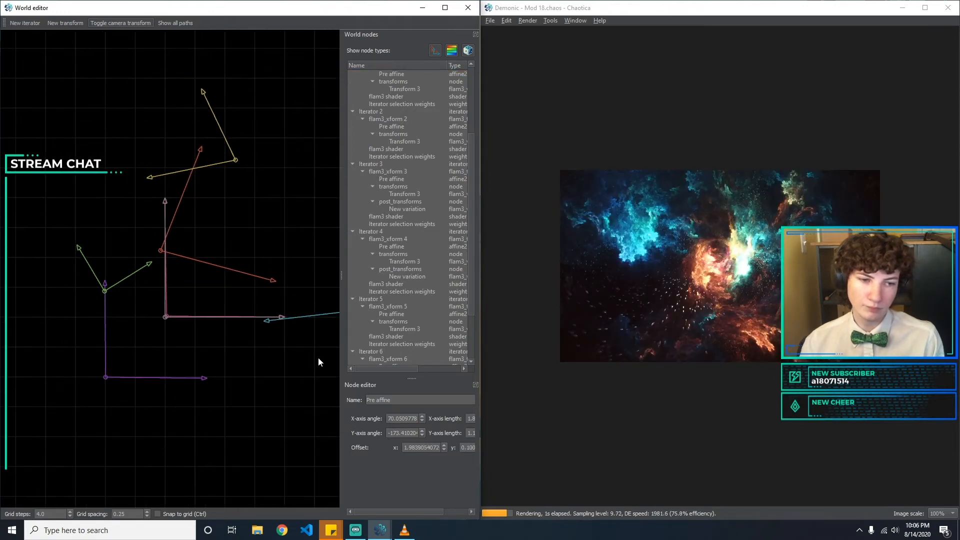
{"action": "left_click", "coordinate": [95, 280]}
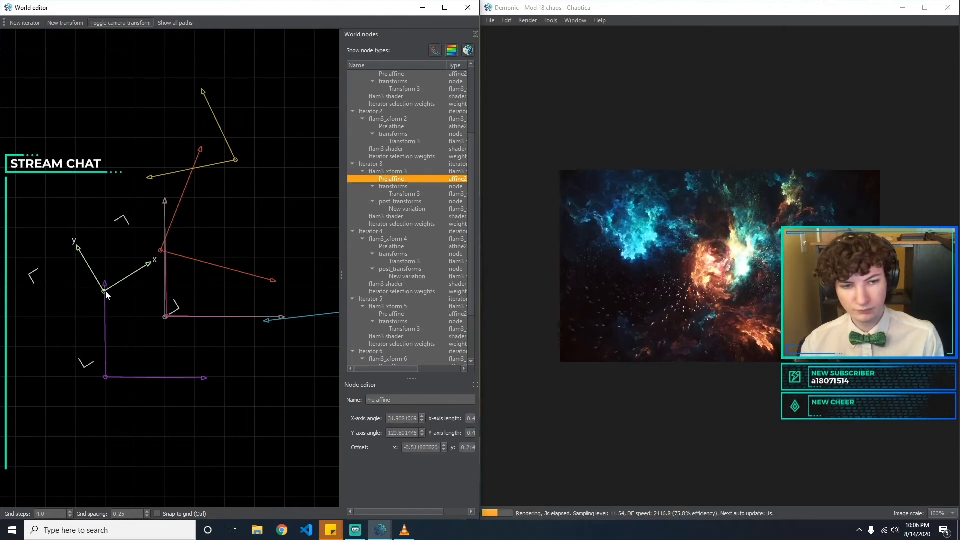
{"action": "left_click_drag", "start_coordinate": [106, 291], "coordinate": [108, 299]}
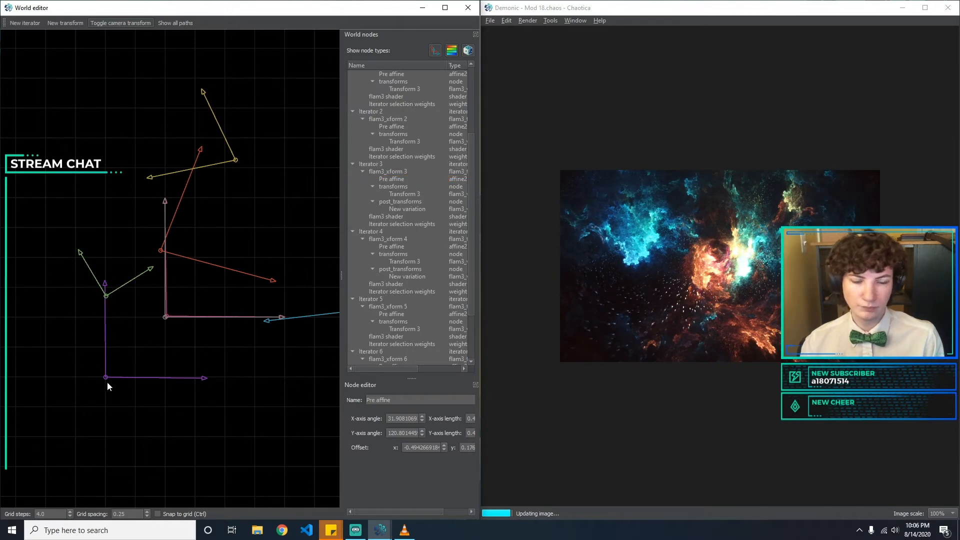
Rotate Iterator 2's pre affine slightly to a Y-axis angle of about 89°.
{"action": "left_click", "coordinate": [107, 294]}
{"action": "mouse_move", "coordinate": [107, 293]}
{"action": "left_mouse_down"}
{"action": "mouse_move", "coordinate": [139, 313]}
{"action": "mouse_move", "coordinate": [101, 303]}
{"action": "mouse_move", "coordinate": [145, 323]}
{"action": "mouse_move", "coordinate": [71, 313]}
{"action": "mouse_move", "coordinate": [107, 312]}
{"action": "left_mouse_up"}
{"action": "left_click", "coordinate": [193, 313]}
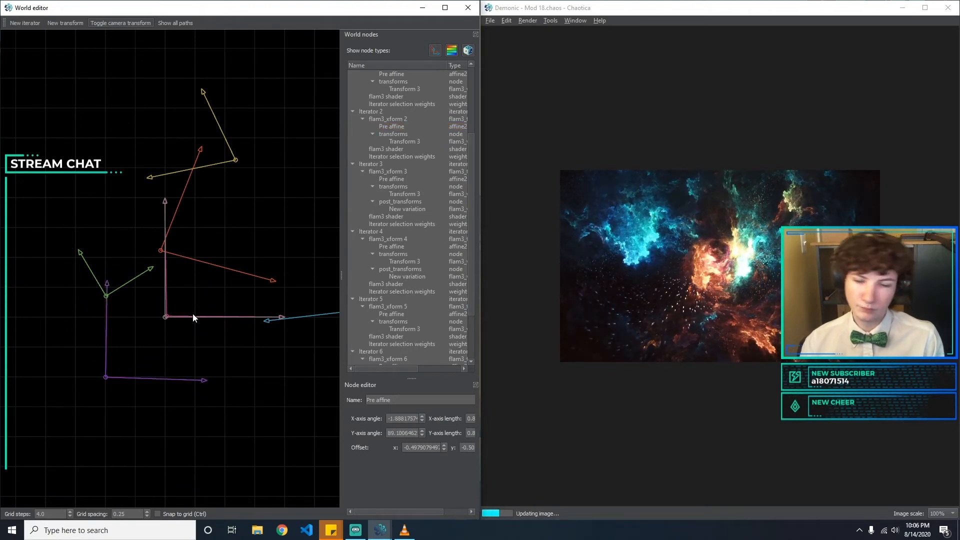
Move Iterator 3's pre affine to about x -0.46, y 0.18 and rotate it to an X-axis angle of about 29°.
{"action": "left_click", "coordinate": [106, 296]}
{"action": "mouse_move", "coordinate": [106, 296]}
{"action": "left_mouse_down"}
{"action": "mouse_move", "coordinate": [108, 276]}
{"action": "mouse_move", "coordinate": [121, 306]}
{"action": "left_mouse_up"}
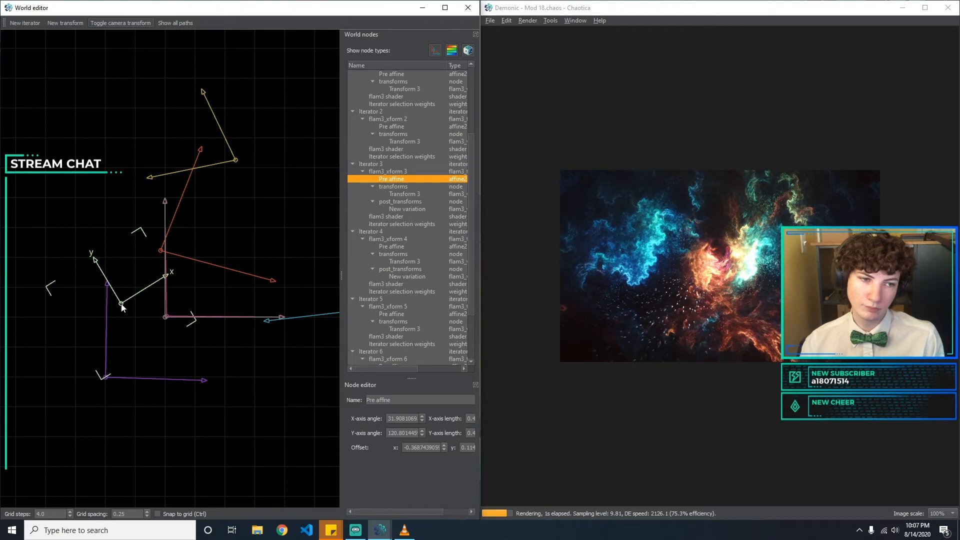
{"action": "mouse_move", "coordinate": [122, 305]}
{"action": "left_mouse_down"}
{"action": "mouse_move", "coordinate": [121, 276]}
{"action": "mouse_move", "coordinate": [125, 296]}
{"action": "mouse_move", "coordinate": [100, 298]}
{"action": "mouse_move", "coordinate": [113, 310]}
{"action": "mouse_move", "coordinate": [145, 293]}
{"action": "mouse_move", "coordinate": [116, 295]}
{"action": "mouse_move", "coordinate": [107, 308]}
{"action": "mouse_move", "coordinate": [111, 291]}
{"action": "mouse_move", "coordinate": [114, 299]}
{"action": "mouse_move", "coordinate": [102, 288]}
{"action": "mouse_move", "coordinate": [114, 296]}
{"action": "left_mouse_up"}
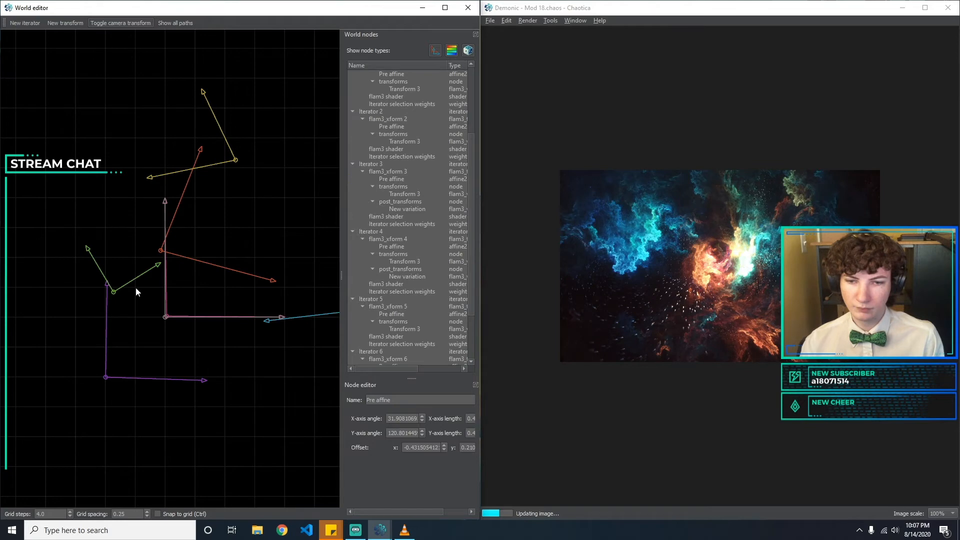
{"action": "left_click_drag", "start_coordinate": [147, 275], "coordinate": [111, 299]}
{"action": "left_click", "coordinate": [144, 300]}
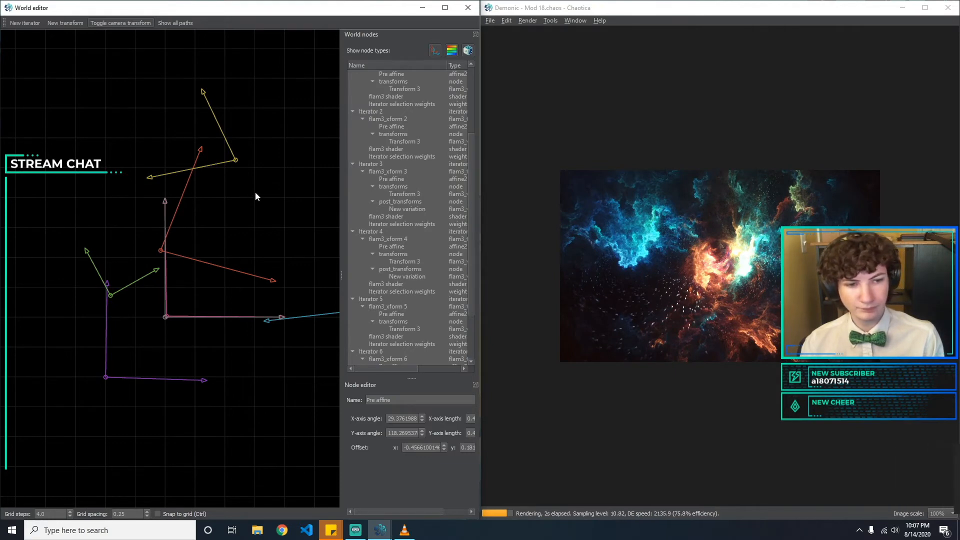
{"action": "left_click", "coordinate": [236, 163]}
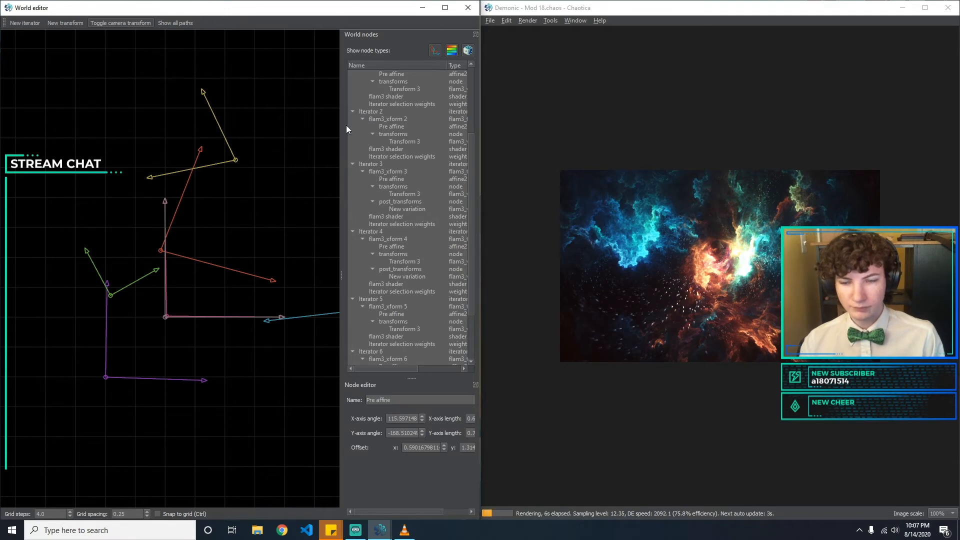
Save the world as Demonic - Mod 19.chaos.
{"action": "left_click", "coordinate": [491, 20]}
{"action": "left_click", "coordinate": [530, 79]}
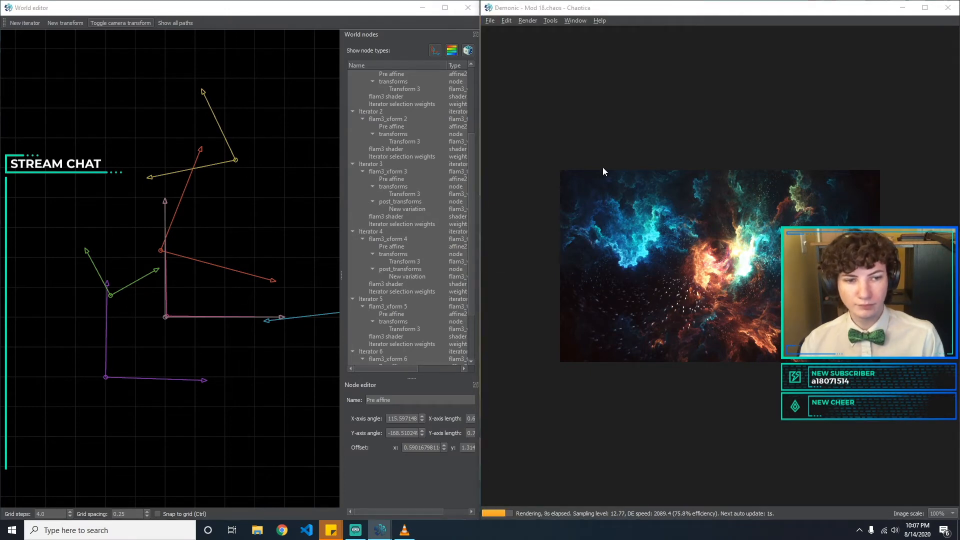
{"action": "left_click_drag", "start_coordinate": [599, 224], "coordinate": [596, 224]}
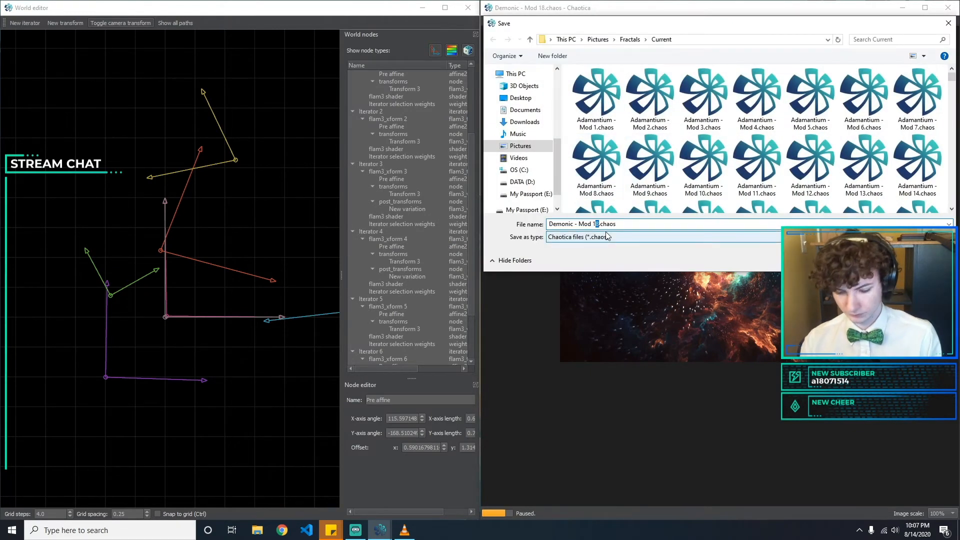
{"action": "type", "text": "9"}
{"action": "key", "text": "Return"}
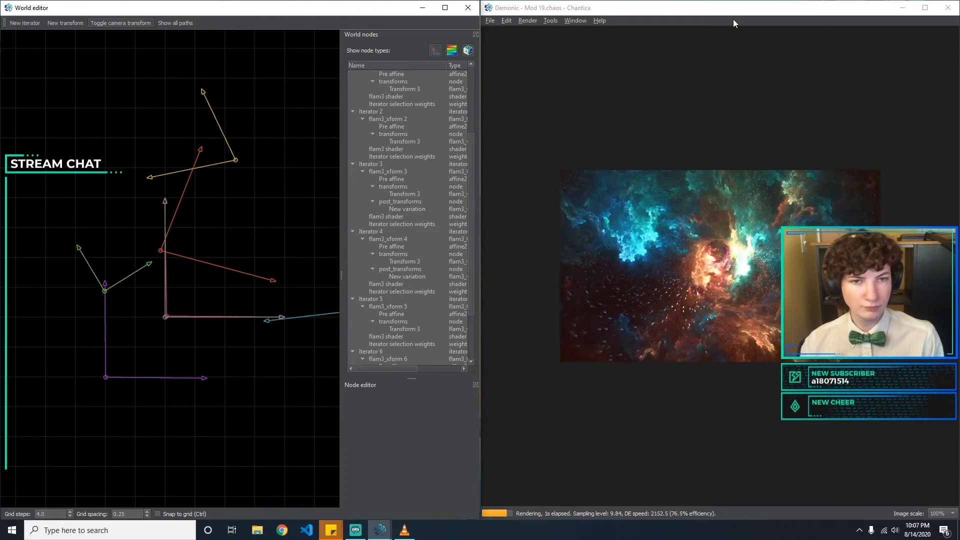
Check the tone mapping values and response curve in the imaging settings.
{"action": "left_click", "coordinate": [575, 21]}
{"action": "left_click", "coordinate": [623, 78]}
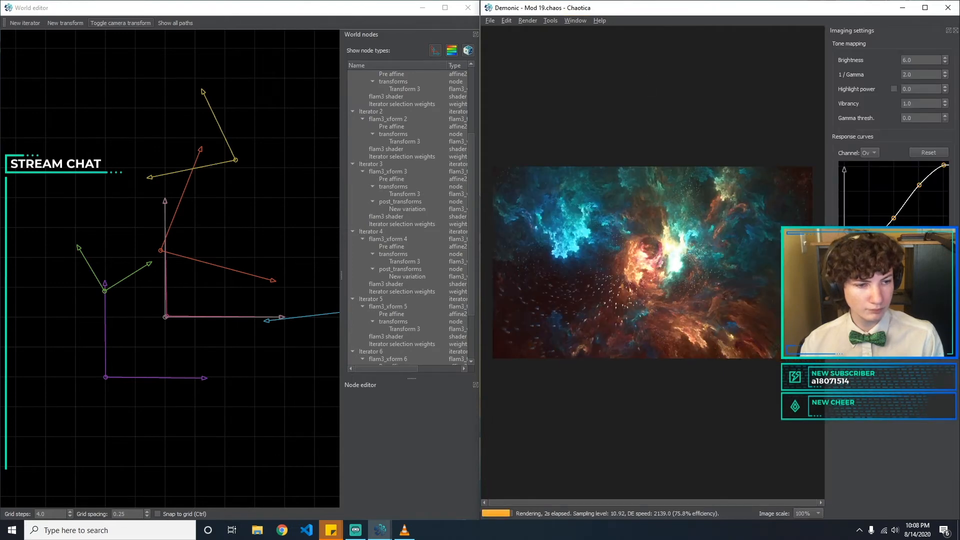
{"action": "left_click", "coordinate": [955, 31]}
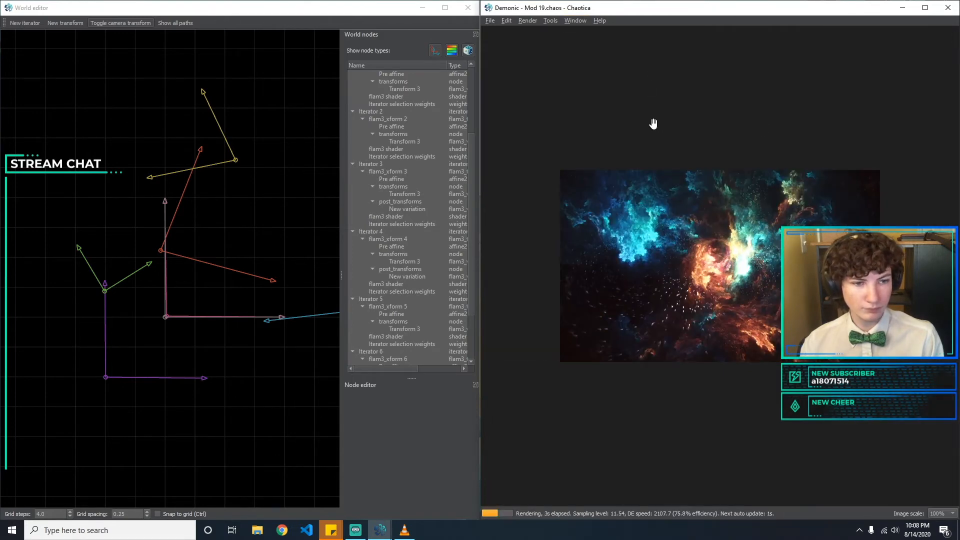
Save the world as Demonic - Mod 20.chaos.
{"action": "left_click", "coordinate": [488, 21]}
{"action": "left_click", "coordinate": [516, 84]}
{"action": "left_click", "coordinate": [599, 224]}
{"action": "key", "text": "BackSpace"}
{"action": "type", "text": "20"}
{"action": "key", "text": "Return"}
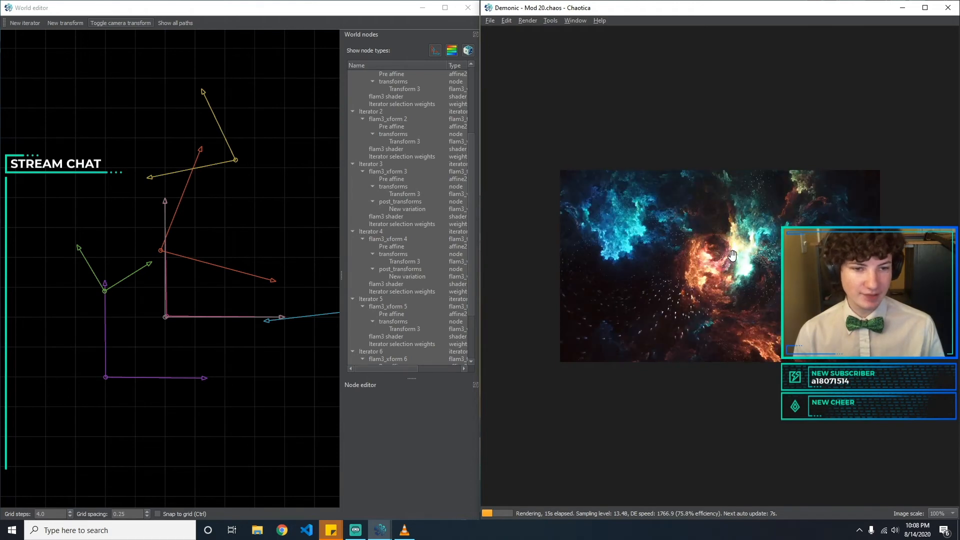
Shift the fractal's framing slightly in the render view and close the world editor.
{"action": "left_click_drag", "start_coordinate": [769, 267], "coordinate": [782, 268]}
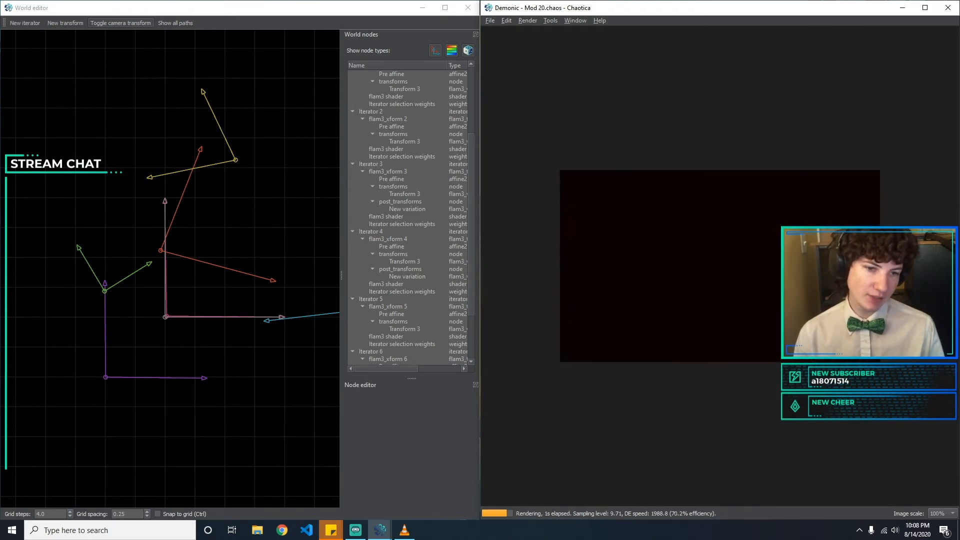
{"action": "left_click_drag", "start_coordinate": [781, 300], "coordinate": [752, 332]}
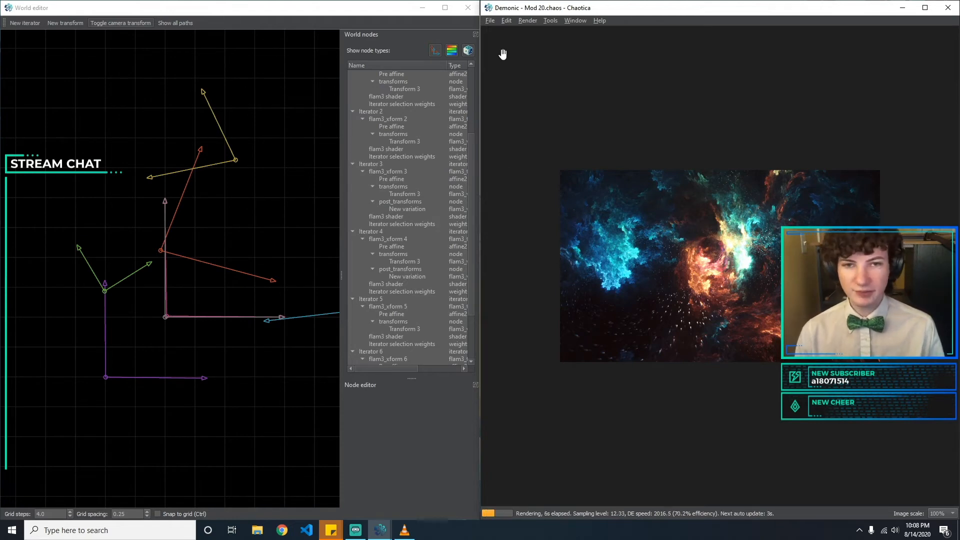
{"action": "left_click", "coordinate": [468, 8]}
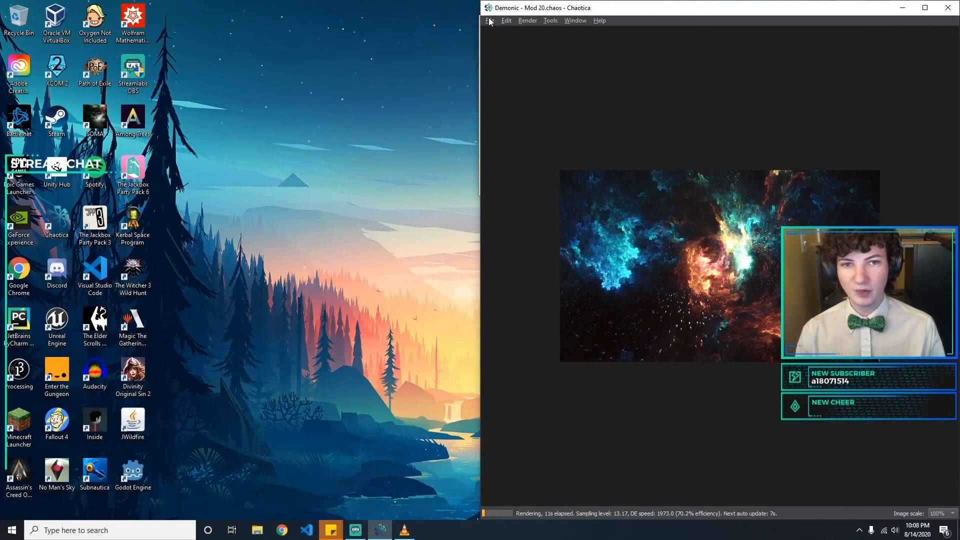
{"action": "left_click", "coordinate": [490, 21]}
{"action": "left_click", "coordinate": [536, 67]}
{"action": "left_click", "coordinate": [671, 129]}
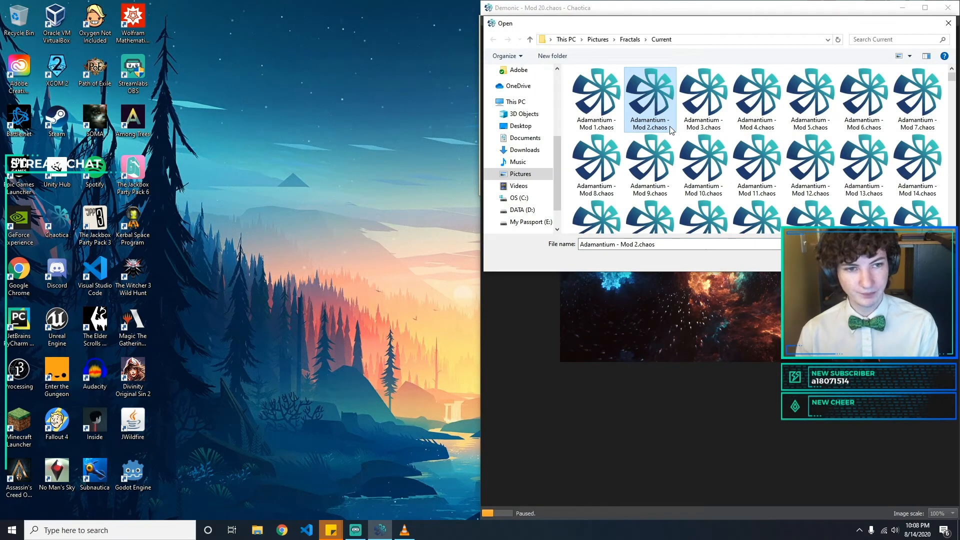
{"action": "left_click", "coordinate": [948, 23]}
{"action": "left_click_drag", "start_coordinate": [776, 8], "coordinate": [959, 85]}
Open the world file Elliptical Splits Experiment - Mod 14.chaos.
{"action": "left_click", "coordinate": [494, 19]}
{"action": "left_click", "coordinate": [513, 68]}
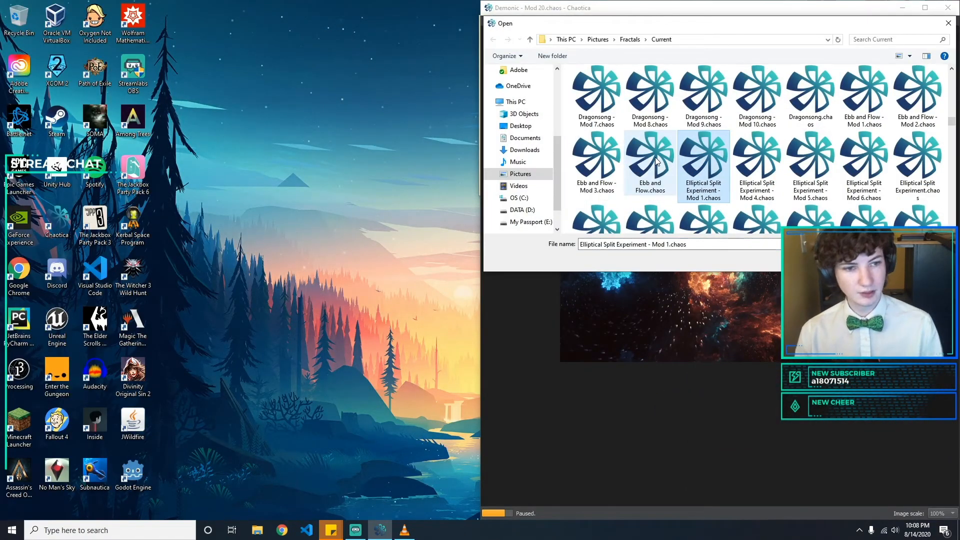
{"action": "scroll", "coordinate": [655, 157], "scroll_direction": "down", "scroll_amount": 3}
{"action": "double_click", "coordinate": [726, 200]}
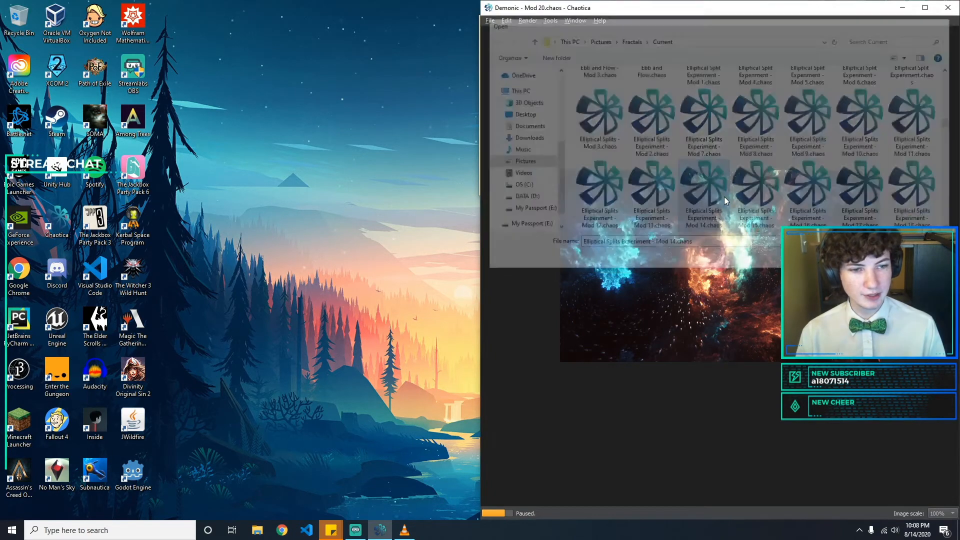
Open the world editor for this fractal and place it beside the render window.
{"action": "left_click", "coordinate": [575, 20]}
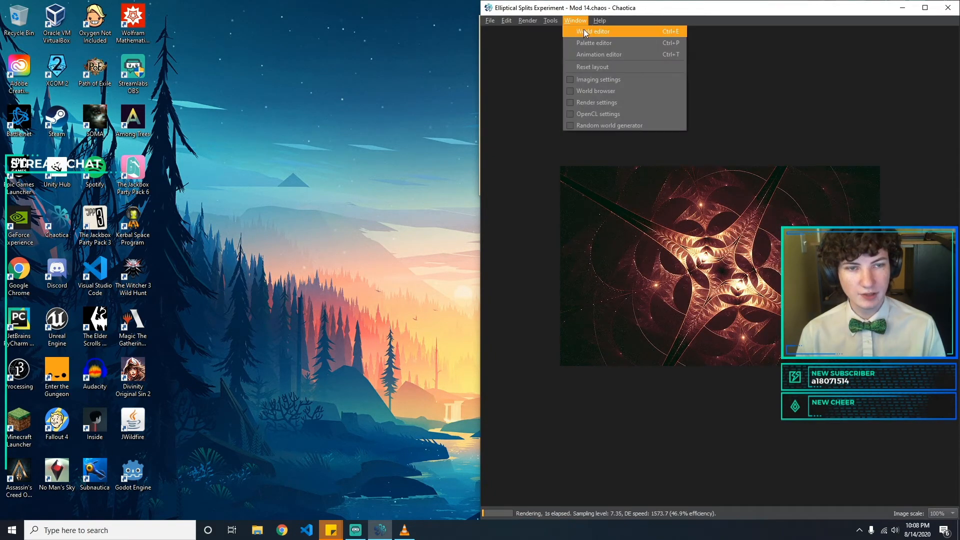
{"action": "left_click", "coordinate": [582, 32]}
{"action": "key", "text": "super+Left"}
Check the brightness, gamma and response curve in the imaging settings of Elliptical Splits Experiment - Mod 14.
{"action": "left_click", "coordinate": [575, 20]}
{"action": "left_click", "coordinate": [629, 81]}
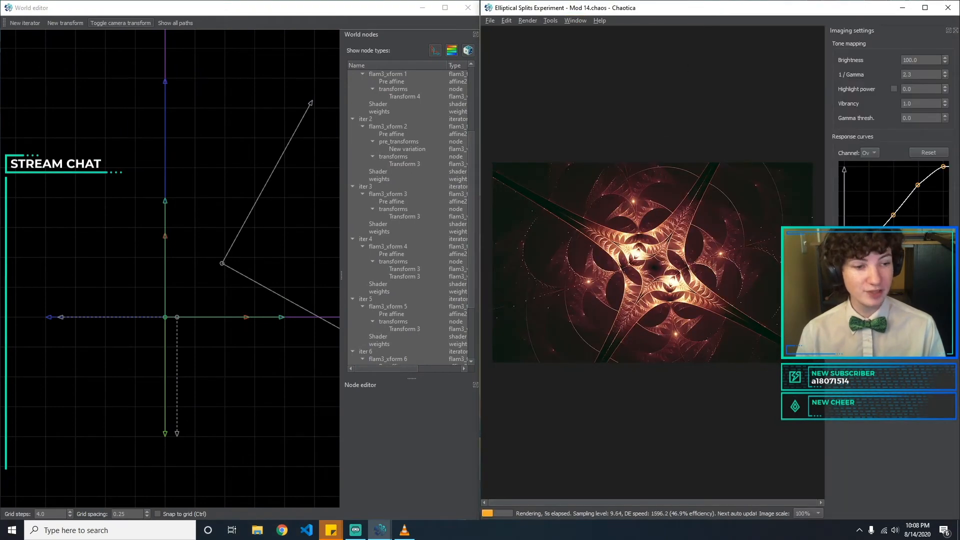
{"action": "left_click", "coordinate": [956, 30]}
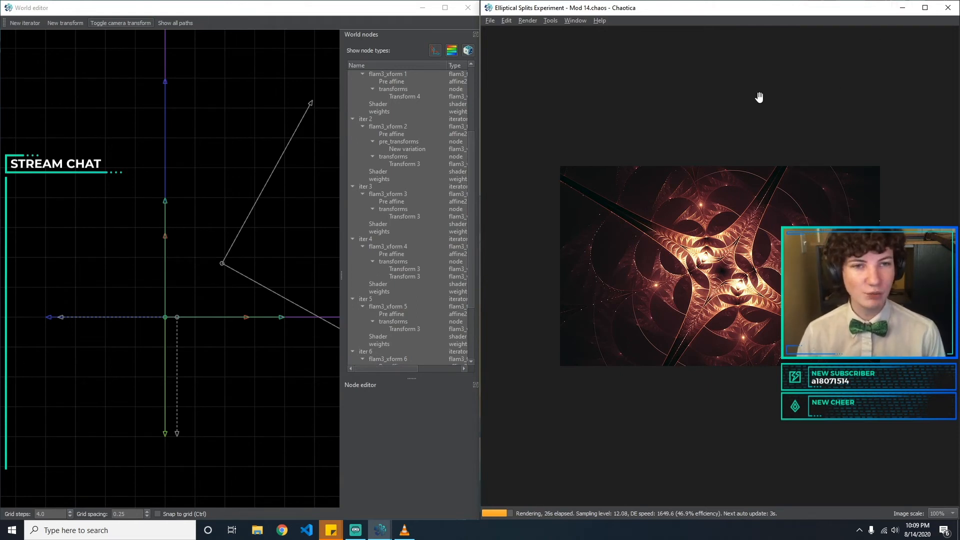
{"action": "left_click", "coordinate": [581, 20]}
{"action": "left_click", "coordinate": [546, 63]}
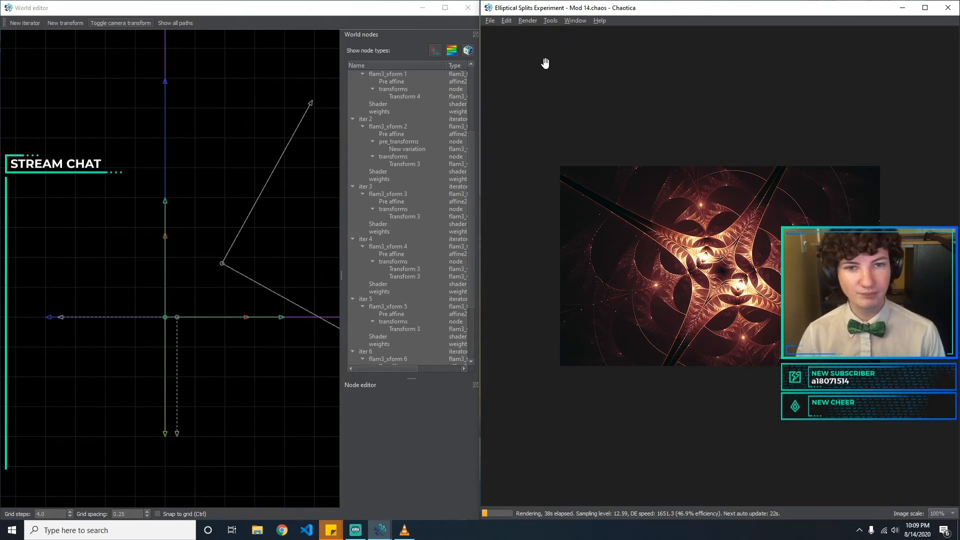
Examine the transform types used in iter 0 and iter 1.
{"action": "left_click", "coordinate": [416, 96]}
{"action": "scroll", "coordinate": [416, 167], "scroll_direction": "up", "scroll_amount": 2}
{"action": "left_click", "coordinate": [422, 88]}
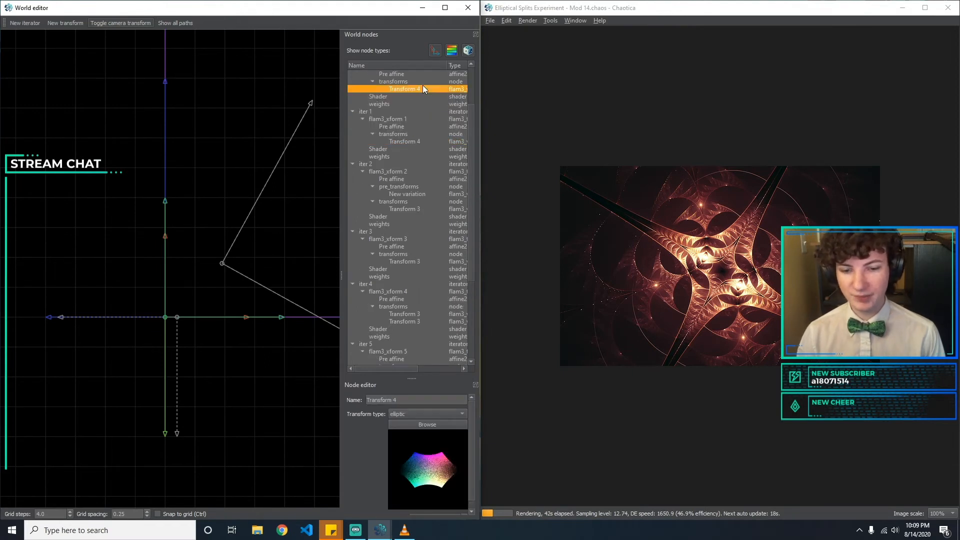
{"action": "scroll", "coordinate": [421, 135], "scroll_direction": "up", "scroll_amount": 3}
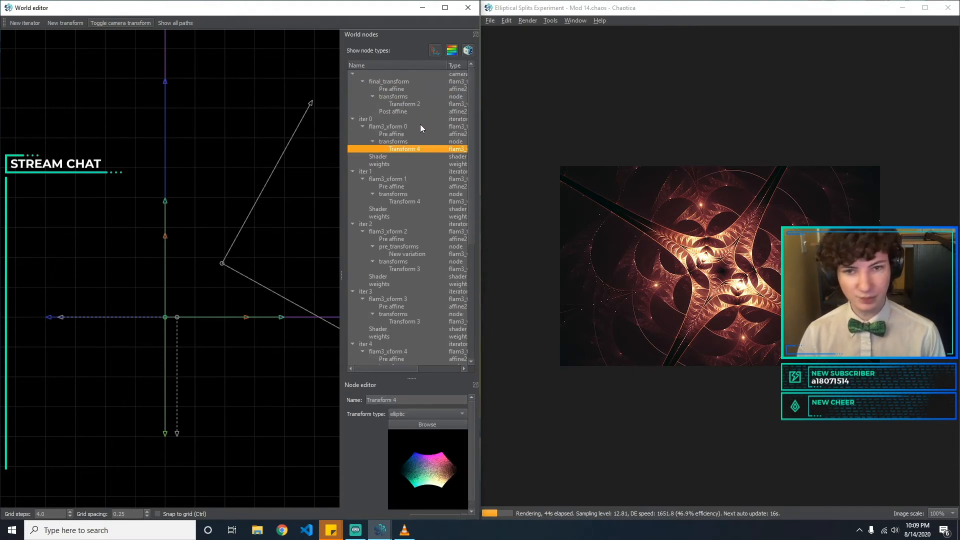
{"action": "left_click", "coordinate": [415, 200]}
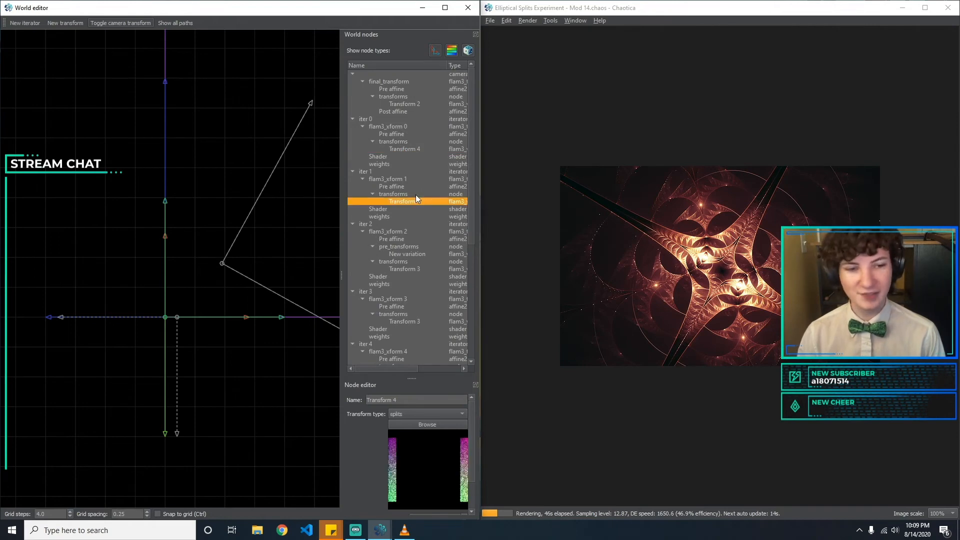
Change the final transform's Transform 2 from julia to julian and try a julian amount of 2.
{"action": "left_click", "coordinate": [421, 103]}
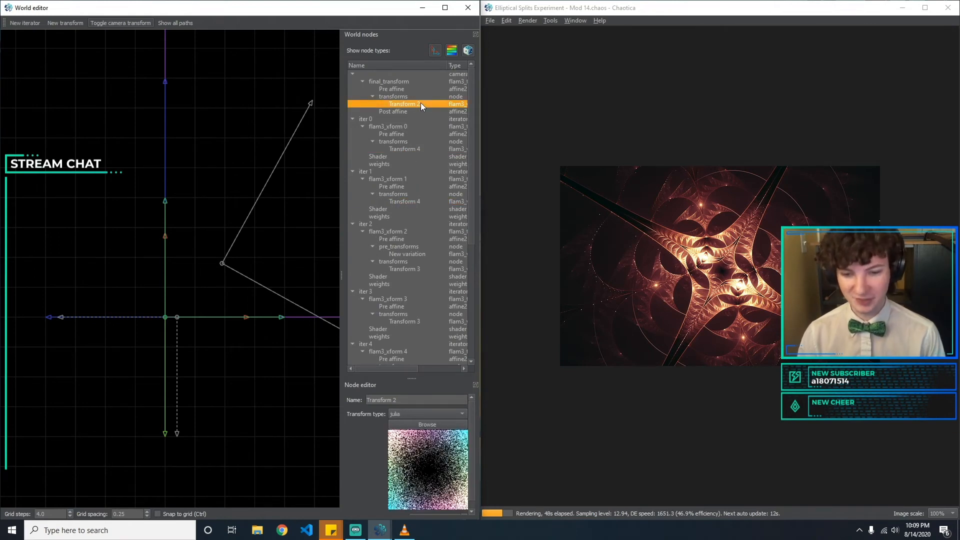
{"action": "scroll", "coordinate": [475, 414], "scroll_direction": "down", "scroll_amount": 1}
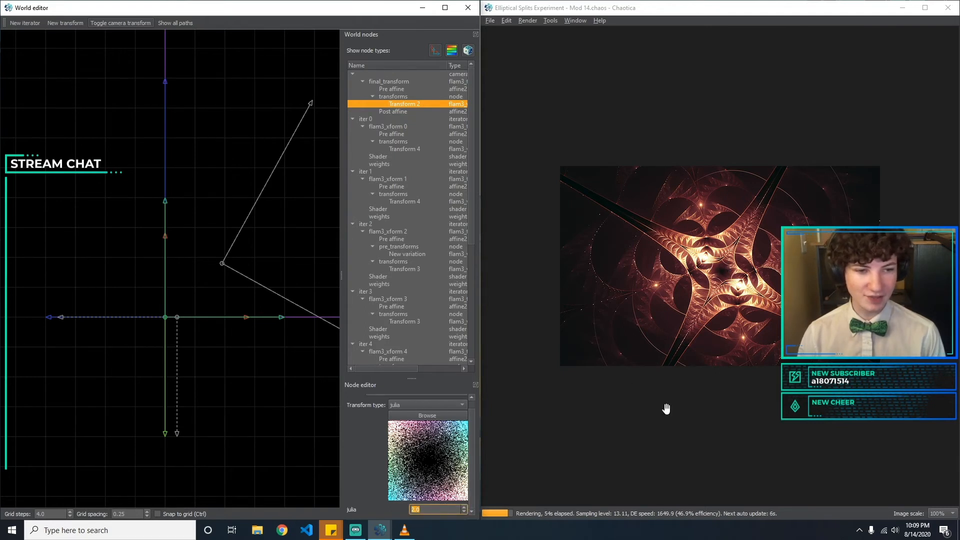
{"action": "left_click", "coordinate": [447, 403]}
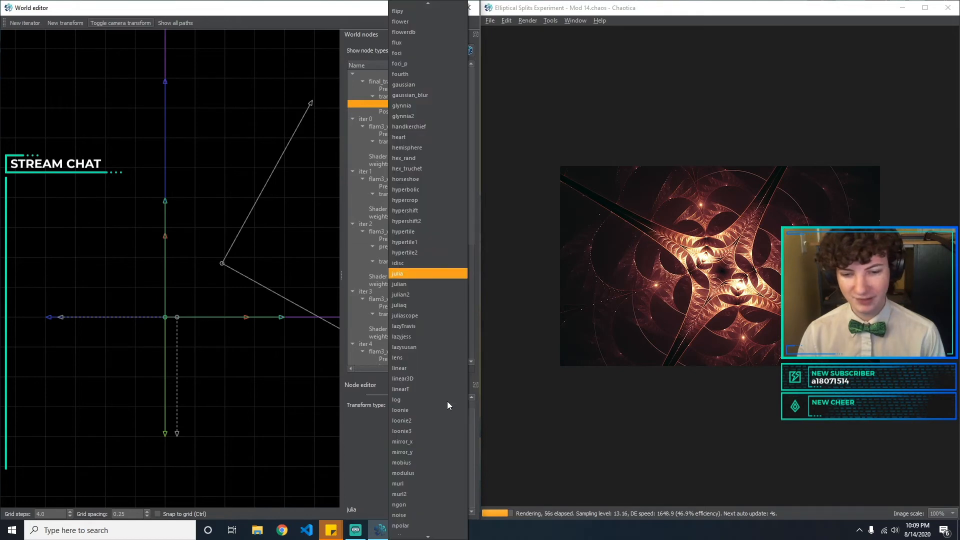
{"action": "left_click", "coordinate": [447, 402]}
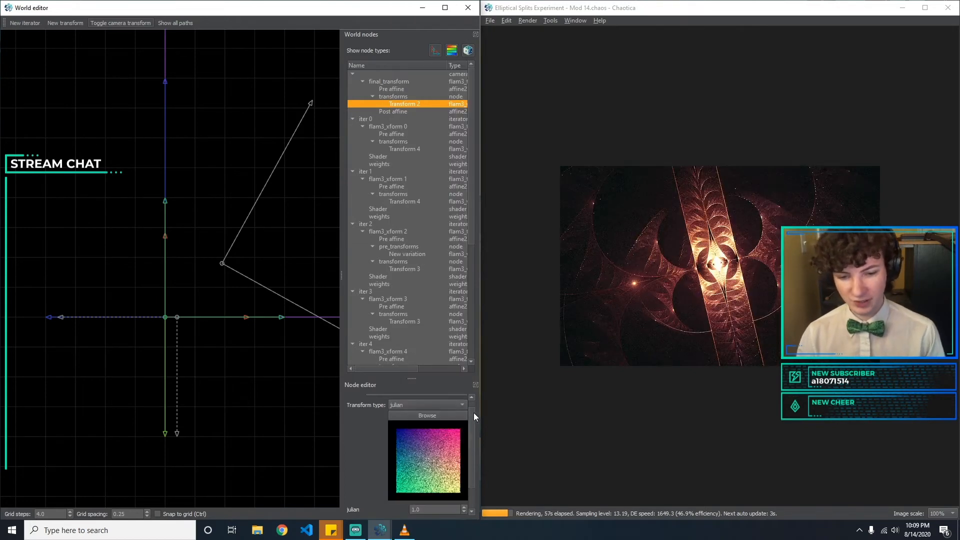
{"action": "scroll", "coordinate": [473, 412], "scroll_direction": "down", "scroll_amount": 2}
{"action": "double_click", "coordinate": [435, 480]}
{"action": "type", "text": "2"}
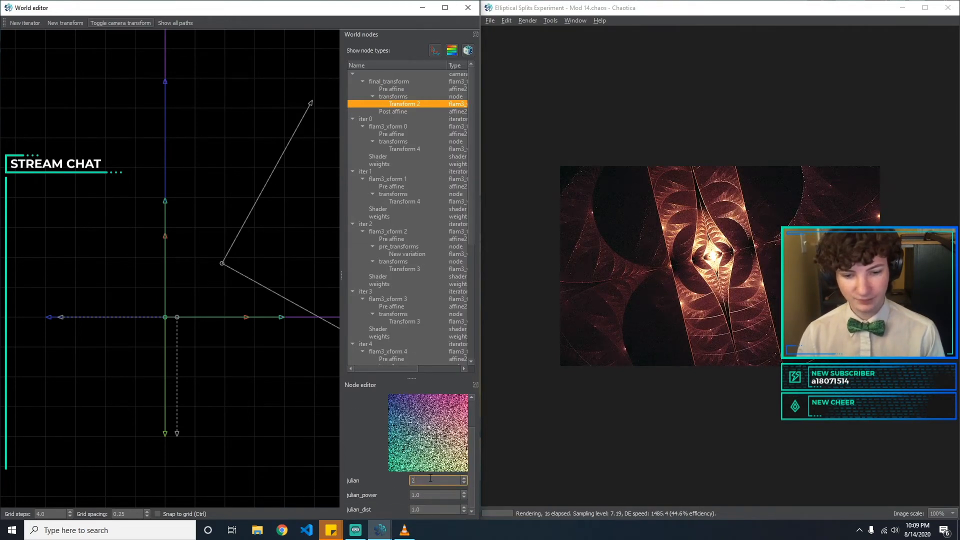
Try julian_power values of 2, 3 and 4 on Transform 2, then pair power 2 with julian_dist 2.
{"action": "double_click", "coordinate": [433, 494]}
{"action": "type", "text": "2"}
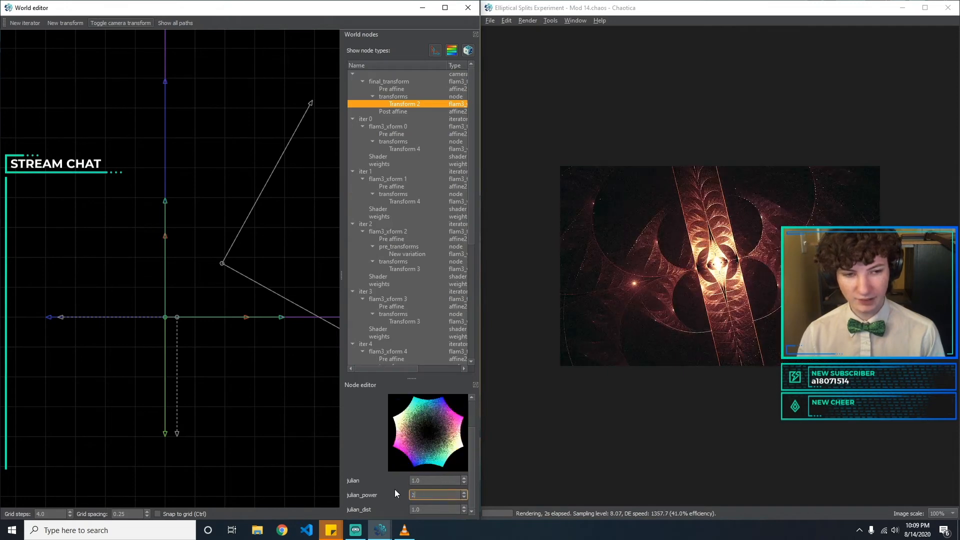
{"action": "key", "text": "BackSpace"}
{"action": "type", "text": "3"}
{"action": "key", "text": "BackSpace"}
{"action": "type", "text": "4"}
{"action": "key", "text": "BackSpace"}
{"action": "type", "text": "2"}
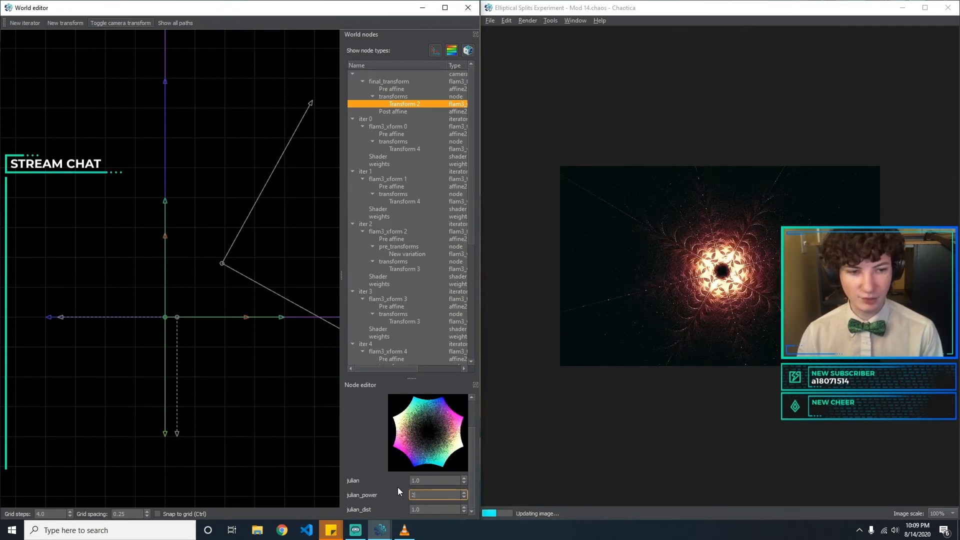
{"action": "key", "text": "Tab"}
{"action": "type", "text": "2"}
Set both julian_power and julian_dist of Transform 2 to 3.
{"action": "double_click", "coordinate": [432, 494]}
{"action": "type", "text": "3"}
{"action": "key", "text": "Tab"}
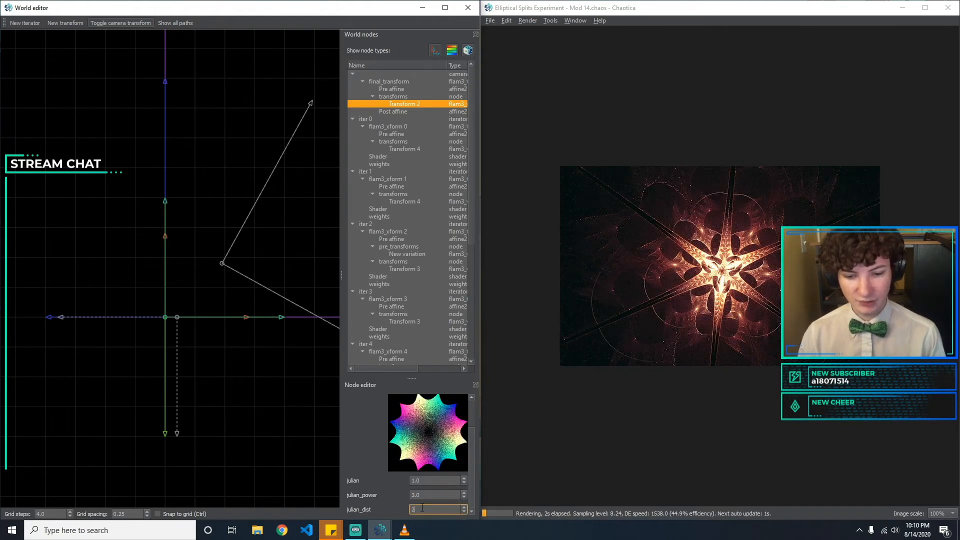
{"action": "type", "text": "3"}
Set both julian_power and julian_dist of Transform 2 to 4.
{"action": "double_click", "coordinate": [426, 494]}
{"action": "type", "text": "4"}
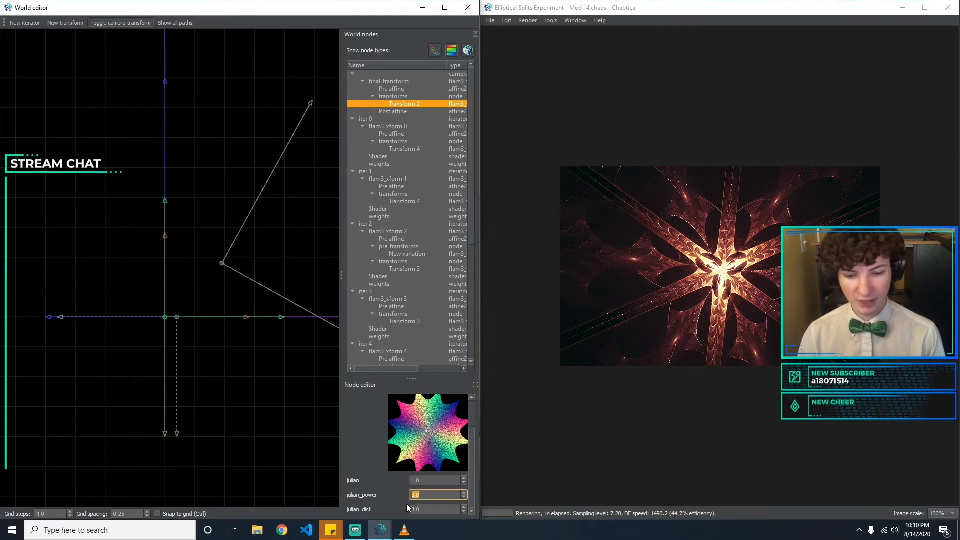
{"action": "key", "text": "Tab"}
{"action": "type", "text": "4"}
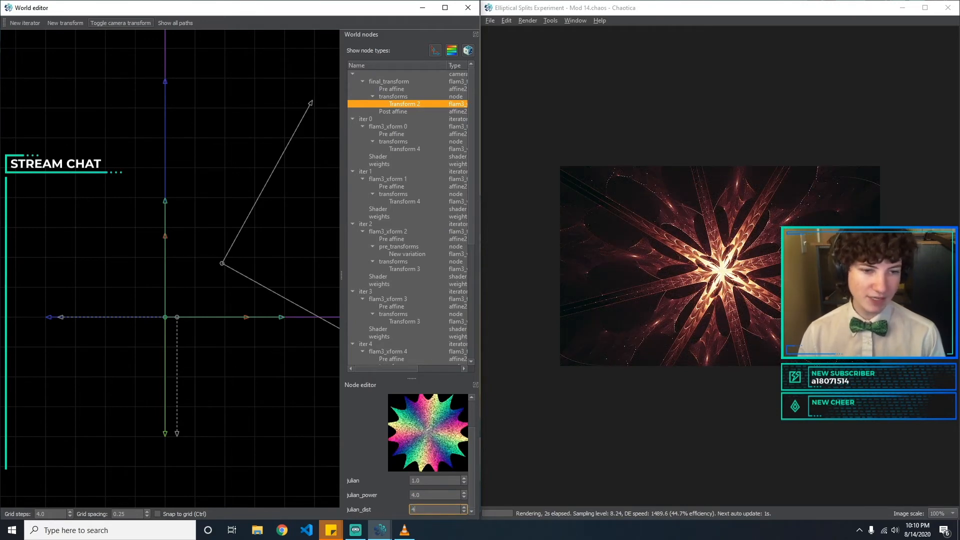
Change the transform type of the final transform's Transform 2 to mobius.
{"action": "scroll", "coordinate": [455, 428], "scroll_direction": "up", "scroll_amount": 2}
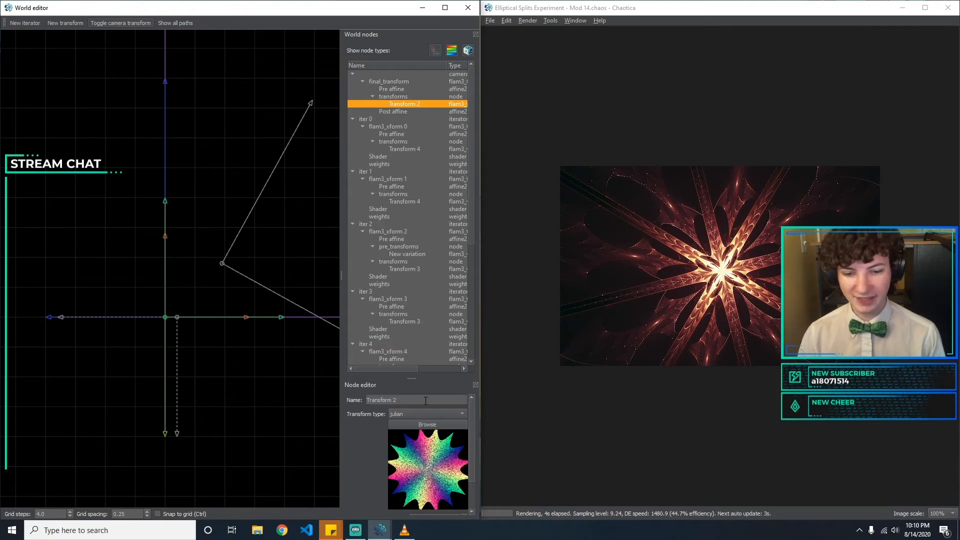
{"action": "left_click", "coordinate": [455, 415]}
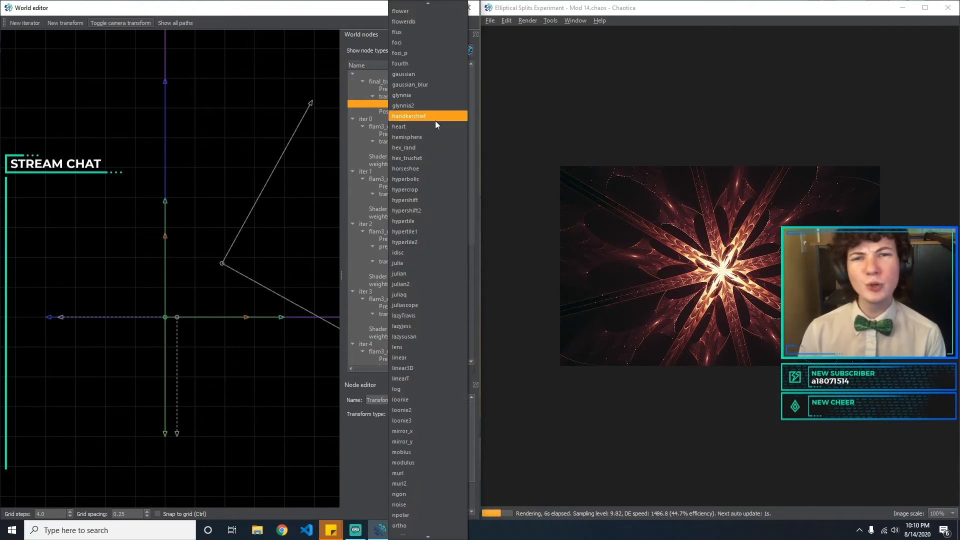
{"action": "type", "text": "moo"}
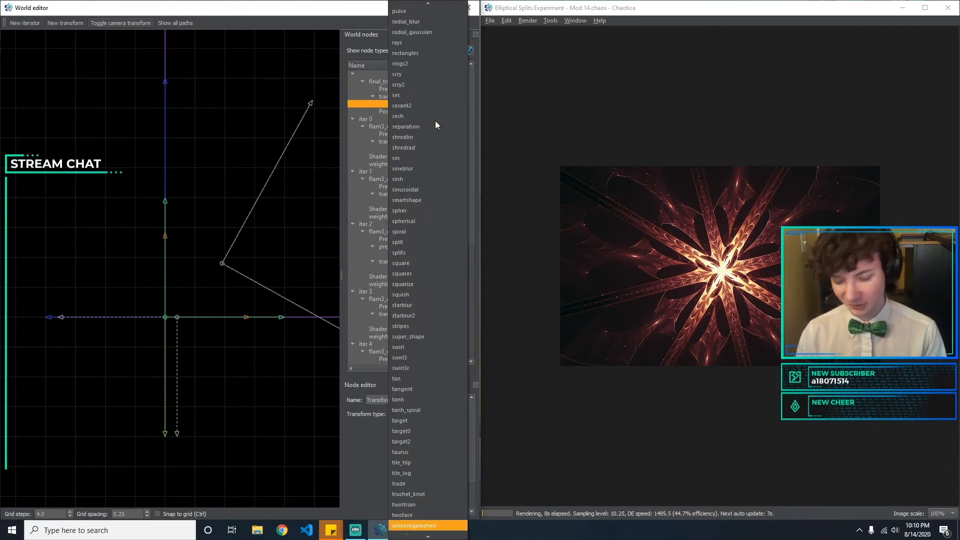
{"action": "type", "text": "mo"}
{"action": "key", "text": "Return"}
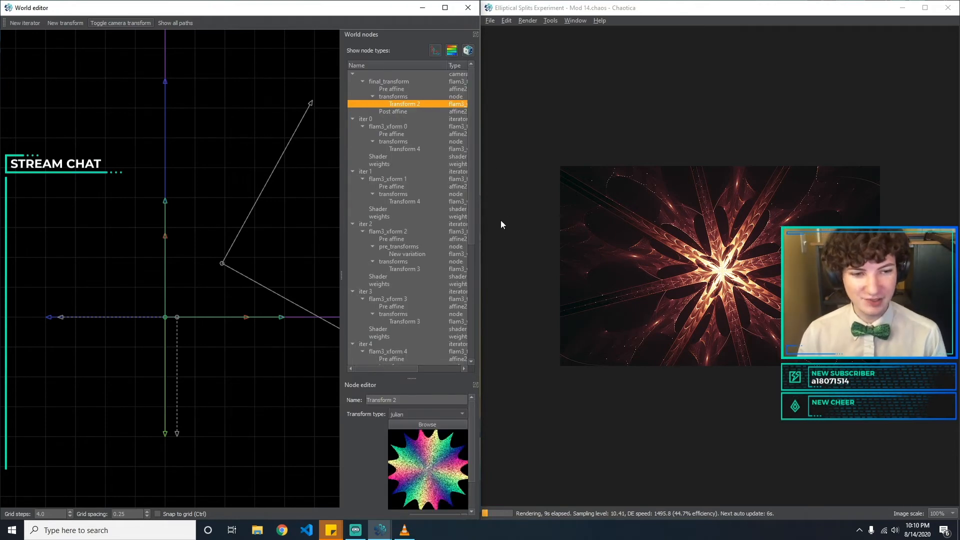
Keep the mobius Re_A at 1, try 0.1 for Re_B, and return Re_B to 0.
{"action": "left_click_drag", "start_coordinate": [470, 431], "coordinate": [476, 480]}
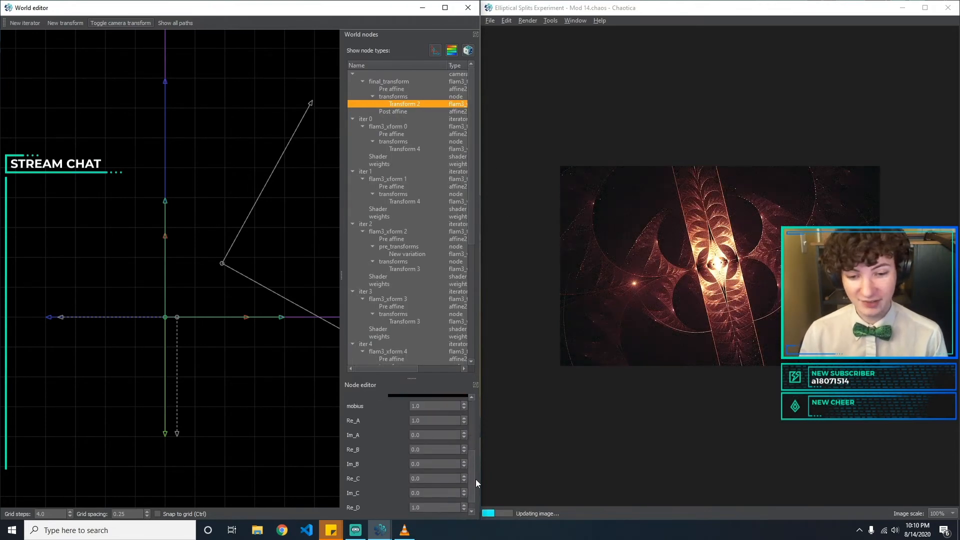
{"action": "left_click", "coordinate": [436, 424]}
{"action": "key", "text": "BackSpace"}
{"action": "type", "text": "1"}
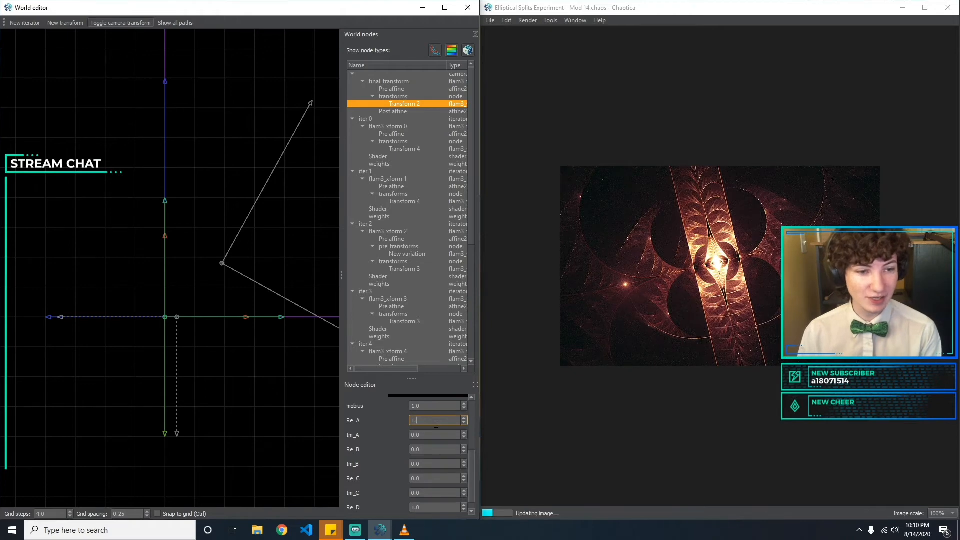
{"action": "key", "text": "Tab"}
{"action": "key", "text": "Tab"}
{"action": "type", "text": "0.1"}
{"action": "key", "text": "BackSpace"}
{"action": "type", "text": "0"}
Try 0.1 and -0.2 for the mobius Re_C of Transform 2, settling on -0.1.
{"action": "key", "text": "Tab"}
{"action": "key", "text": "Tab"}
{"action": "type", "text": "0.1"}
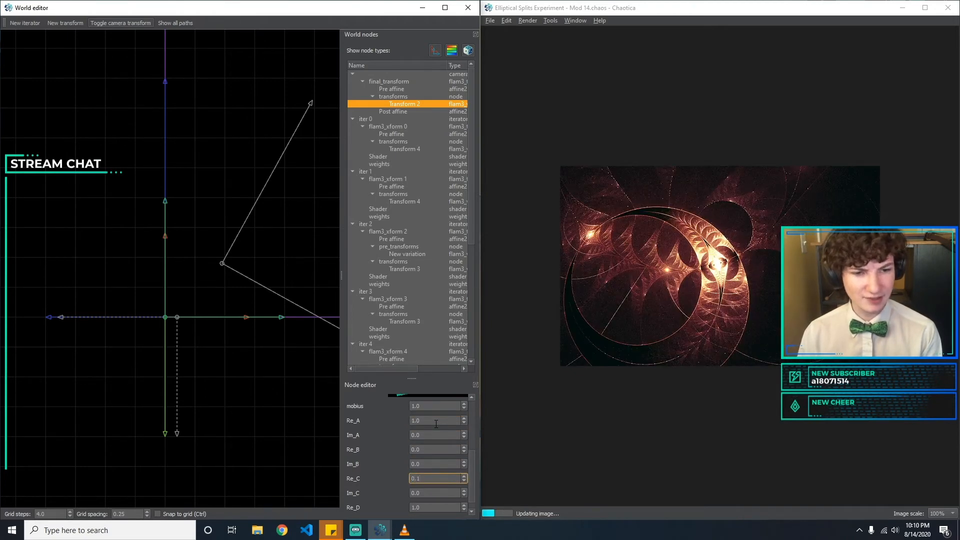
{"action": "key", "text": "BackSpace"}
{"action": "key", "text": "BackSpace"}
{"action": "key", "text": "BackSpace"}
{"action": "type", "text": "-0.1"}
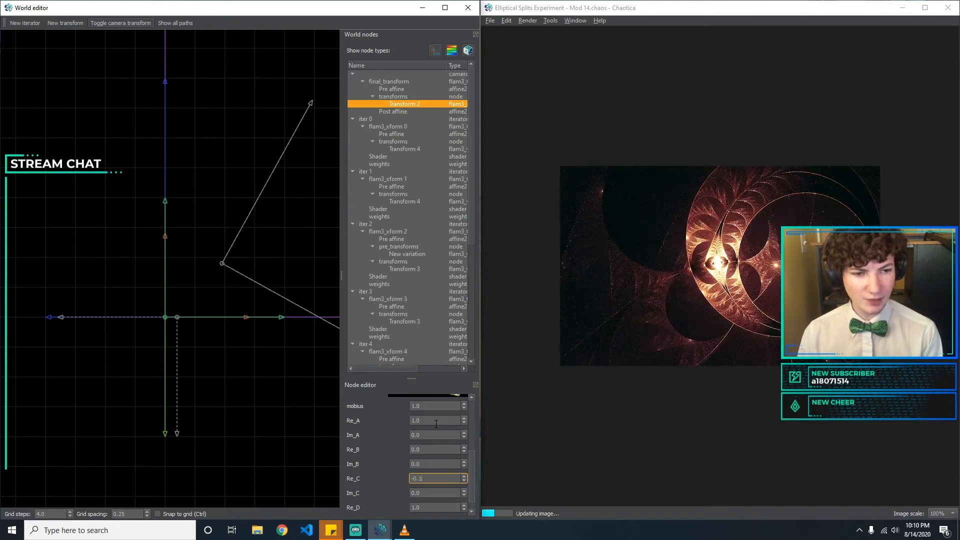
{"action": "key", "text": "BackSpace"}
{"action": "type", "text": "2"}
{"action": "type", "text": "1"}
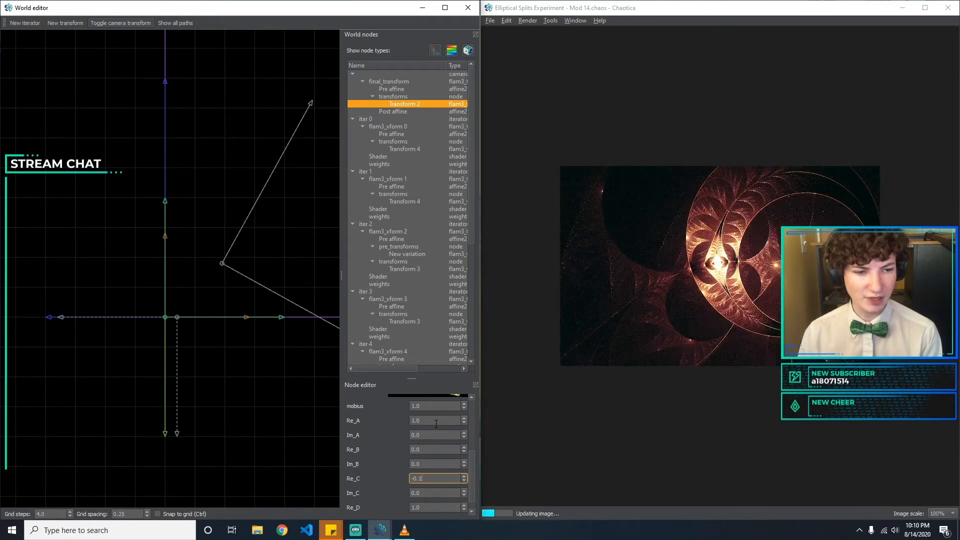
Try 0.1 and -0.2 for the mobius Im_C of Transform 2, settling on -0.1.
{"action": "key", "text": "Tab"}
{"action": "type", "text": "0.1"}
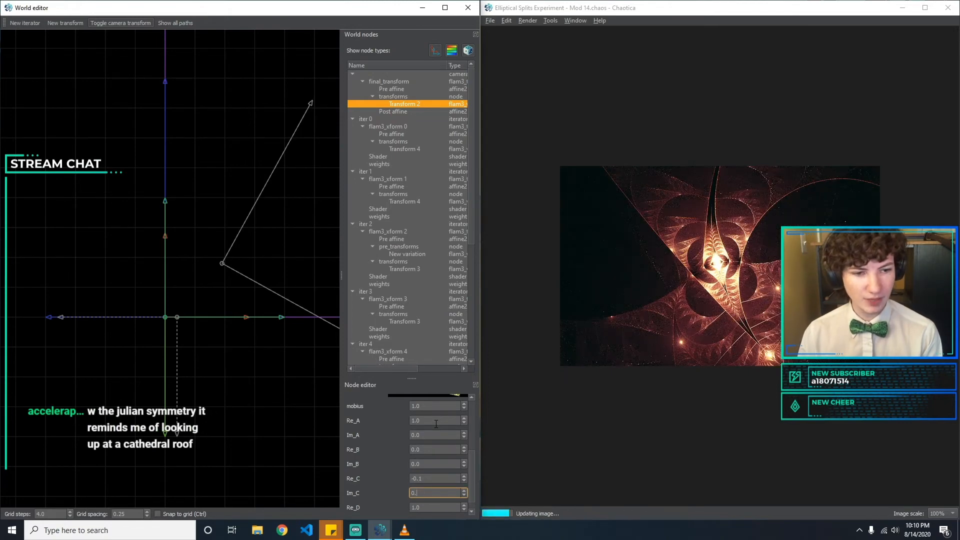
{"action": "key", "text": "BackSpace"}
{"action": "key", "text": "BackSpace"}
{"action": "type", "text": "-0.1"}
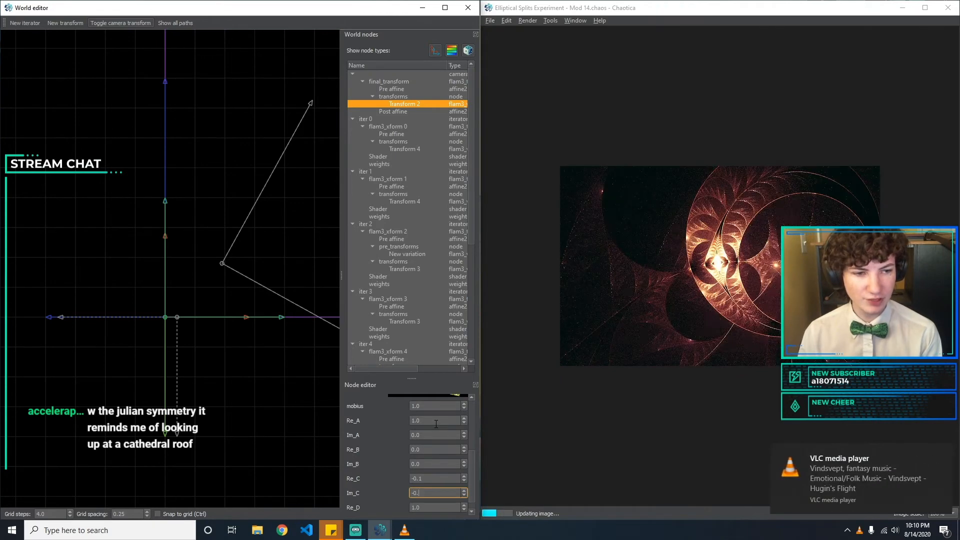
{"action": "key", "text": "BackSpace"}
{"action": "type", "text": "2"}
{"action": "key", "text": "BackSpace"}
{"action": "type", "text": "1"}
Reframe the rendered fractal so the large moon-like circle and its bright core fill the image.
{"action": "left_click", "coordinate": [636, 314]}
{"action": "left_click_drag", "start_coordinate": [702, 326], "coordinate": [615, 258]}
{"action": "left_click_drag", "start_coordinate": [712, 343], "coordinate": [799, 363]}
{"action": "scroll", "coordinate": [740, 195], "scroll_direction": "up", "scroll_amount": 2}
{"action": "left_click_drag", "start_coordinate": [702, 327], "coordinate": [761, 367]}
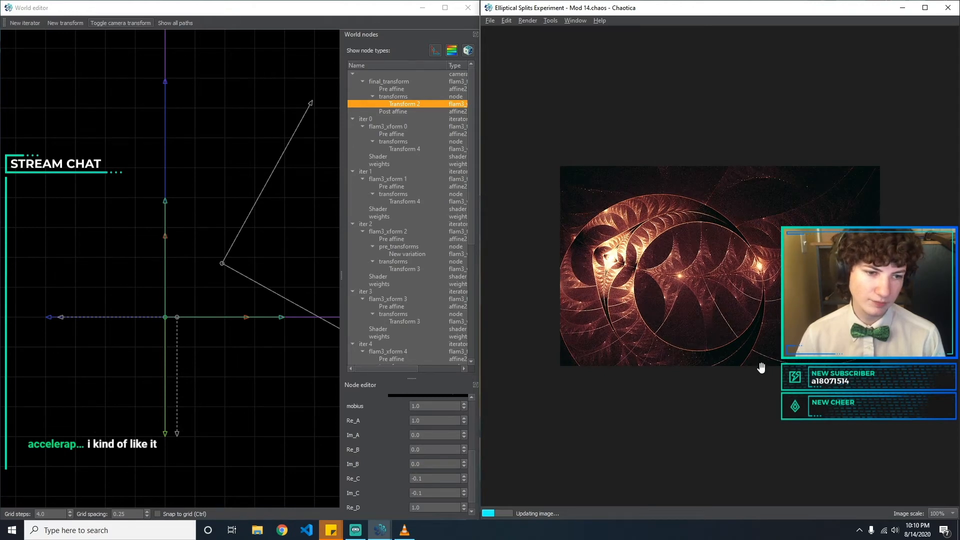
{"action": "left_click_drag", "start_coordinate": [695, 337], "coordinate": [563, 319]}
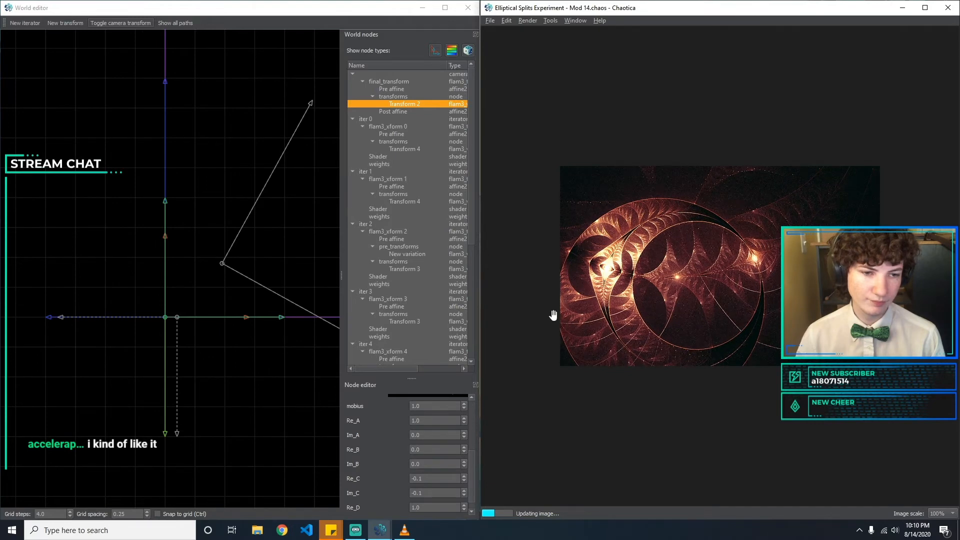
{"action": "left_click_drag", "start_coordinate": [705, 335], "coordinate": [738, 335]}
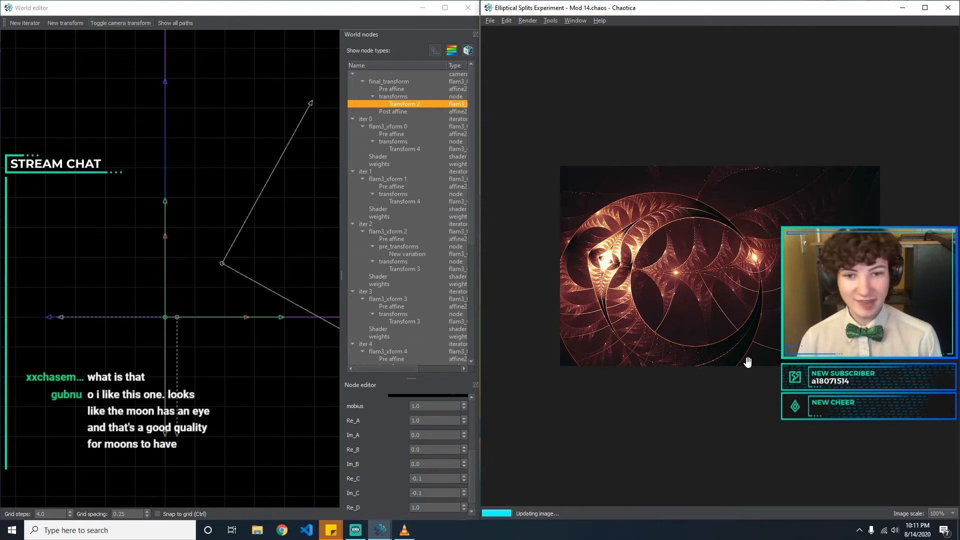
Examine the transform types used in iter 0, iter 1 and iter 2.
{"action": "left_click", "coordinate": [403, 147]}
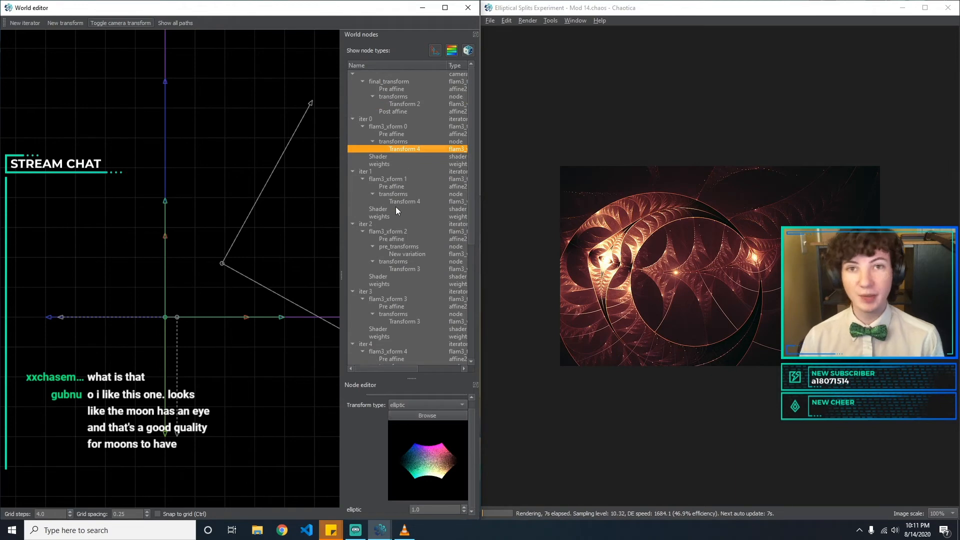
{"action": "scroll", "coordinate": [400, 220], "scroll_direction": "down", "scroll_amount": 1}
{"action": "left_click", "coordinate": [411, 179]}
{"action": "scroll", "coordinate": [411, 183], "scroll_direction": "down", "scroll_amount": 1}
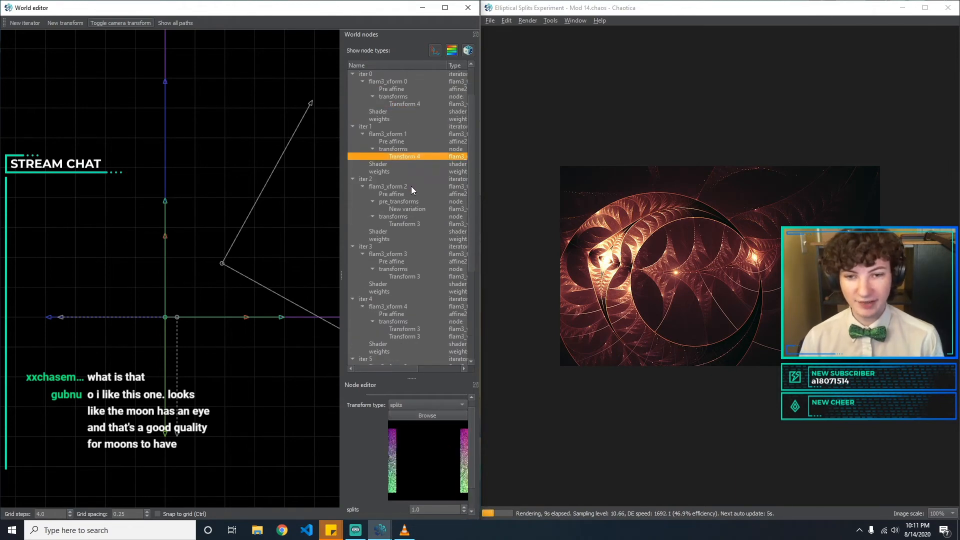
{"action": "left_click", "coordinate": [412, 224]}
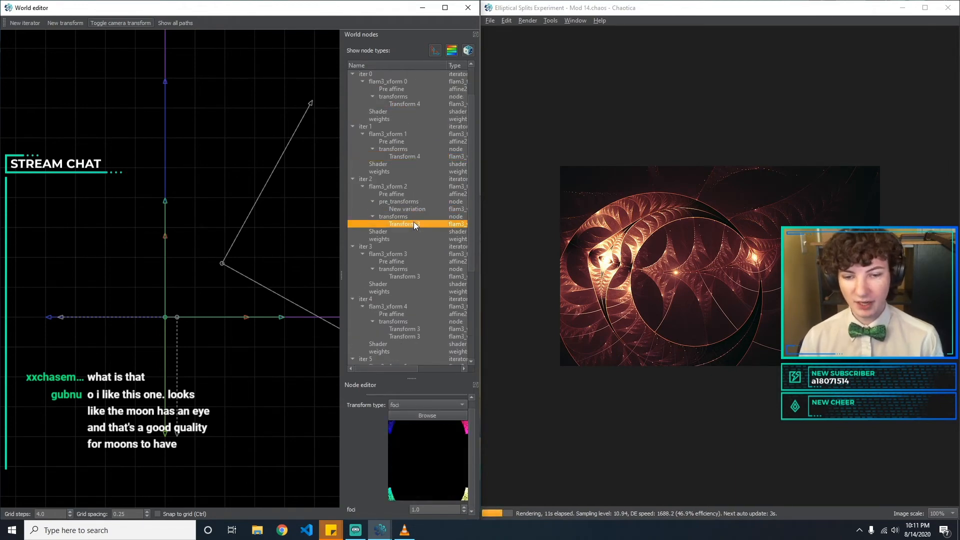
Try deleting the radial_blur variation from the pre_transforms of iter 2, then undo the deletion.
{"action": "left_click", "coordinate": [393, 210]}
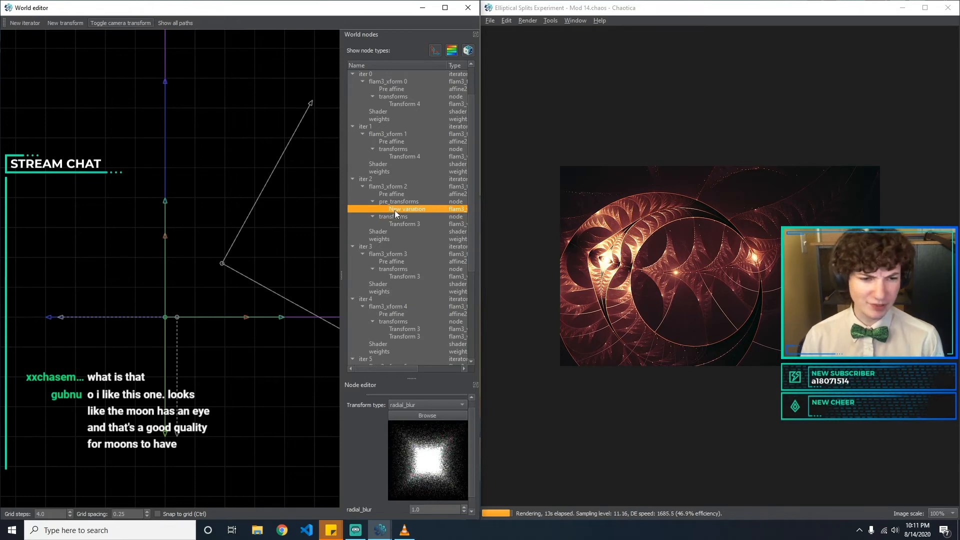
{"action": "key", "text": "Delete"}
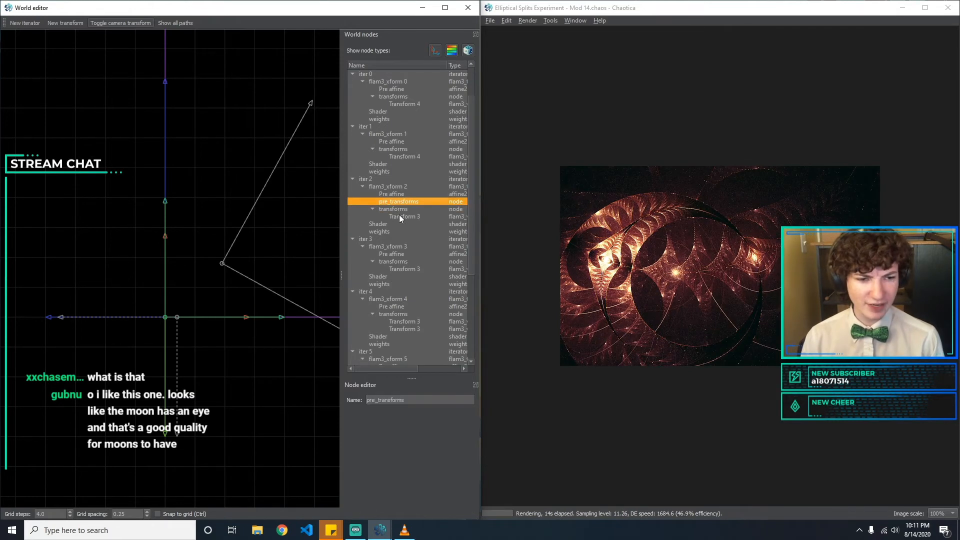
{"action": "key", "text": "ctrl+z"}
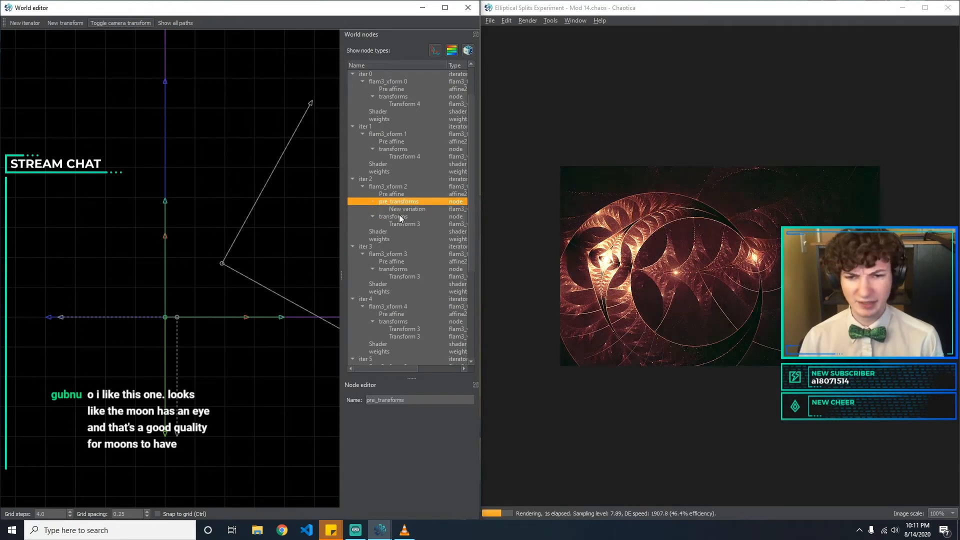
Check the imaging settings and examine the transforms of iter 2 and iter 3, including the iter 2 pre-transform.
{"action": "left_click", "coordinate": [573, 21]}
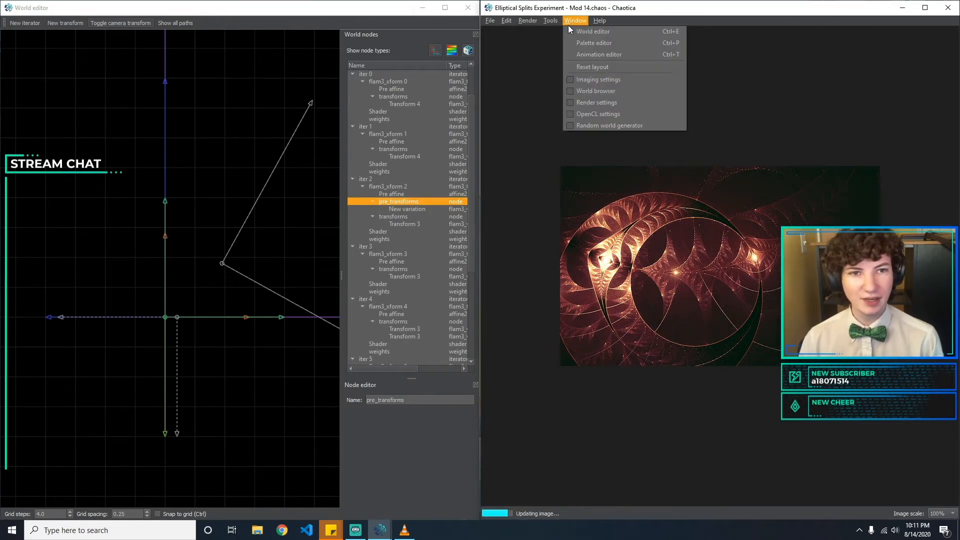
{"action": "left_click", "coordinate": [599, 79]}
{"action": "left_click", "coordinate": [403, 224]}
{"action": "scroll", "coordinate": [401, 289], "scroll_direction": "down", "scroll_amount": 1}
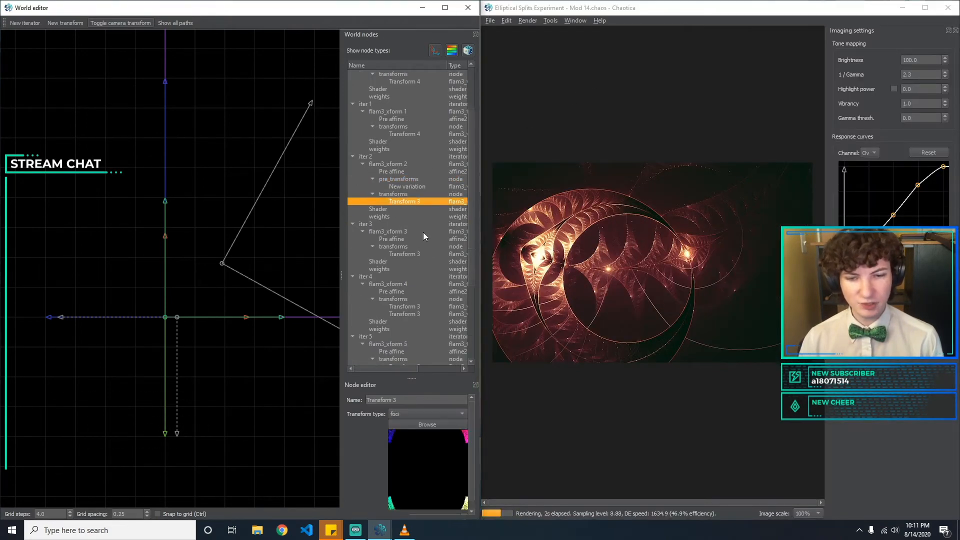
{"action": "left_click", "coordinate": [409, 254]}
{"action": "left_click", "coordinate": [710, 125]}
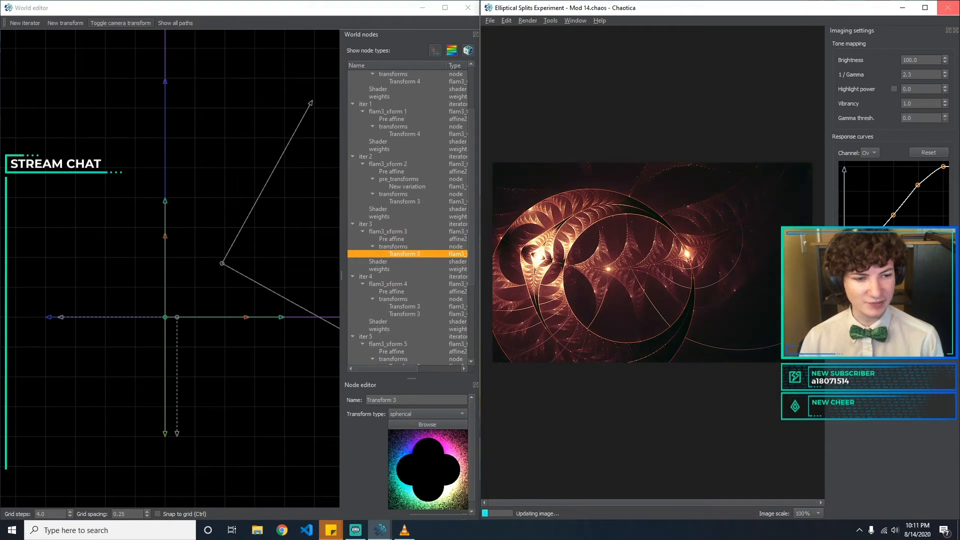
{"action": "left_click", "coordinate": [956, 31]}
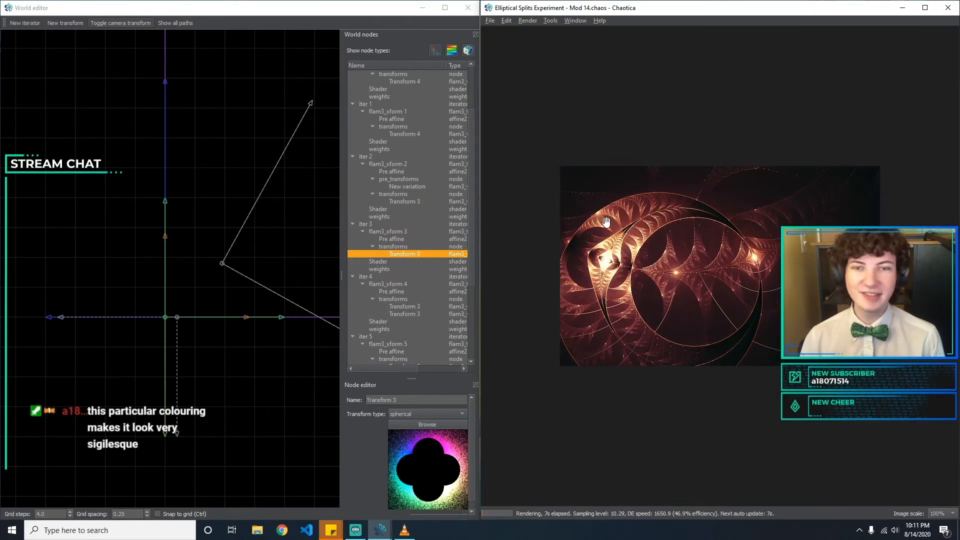
{"action": "left_click", "coordinate": [418, 185]}
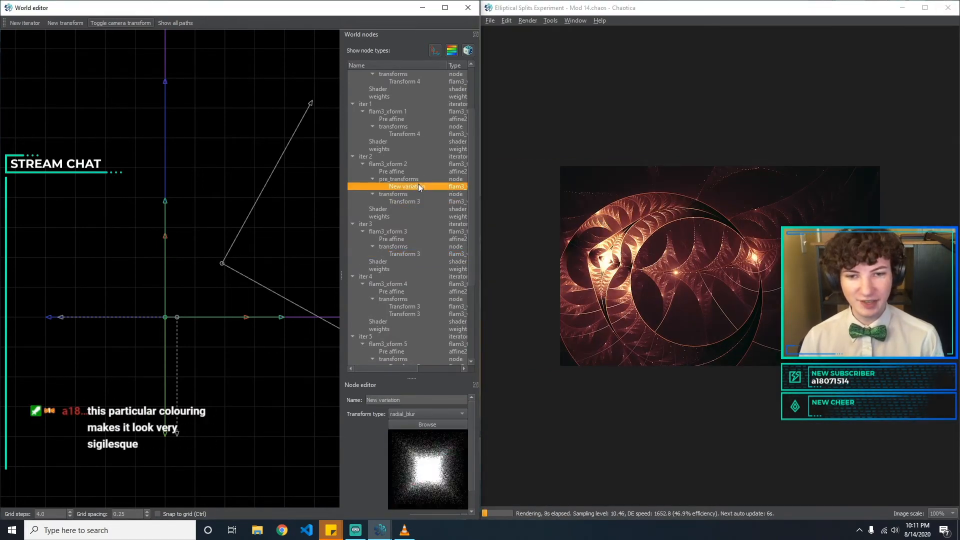
Examine the foci transform of iter 2 and inspect the pre affines in the transform view.
{"action": "left_click", "coordinate": [421, 201]}
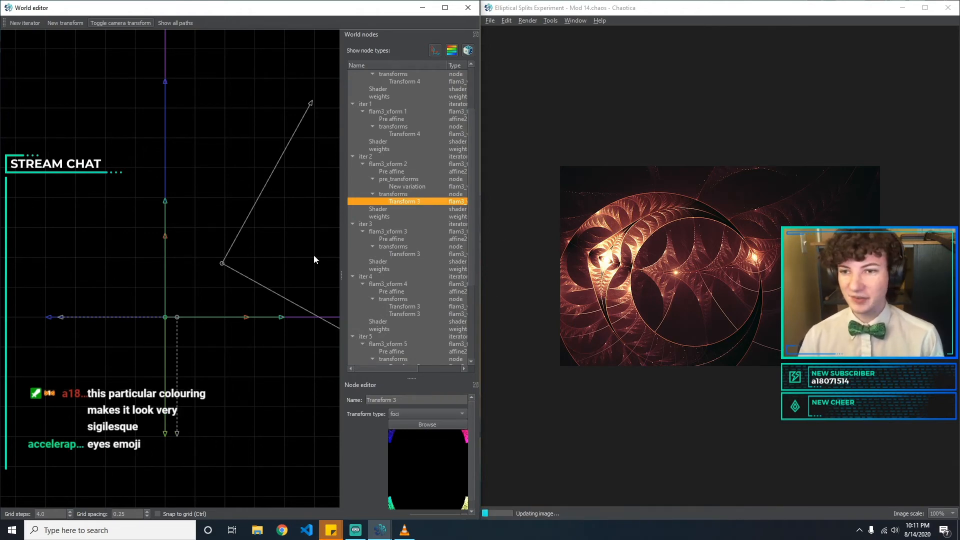
{"action": "left_click", "coordinate": [164, 129]}
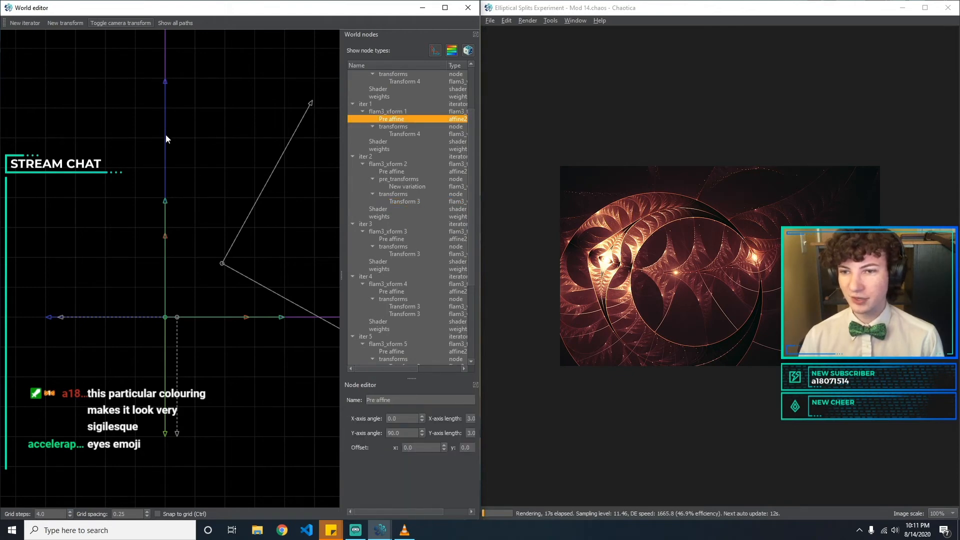
{"action": "left_click", "coordinate": [223, 262]}
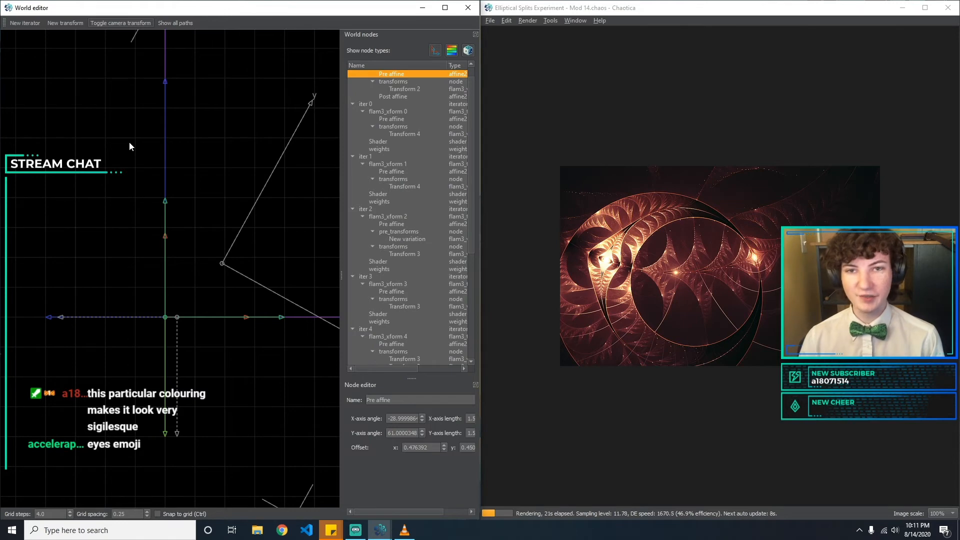
{"action": "left_click", "coordinate": [226, 284]}
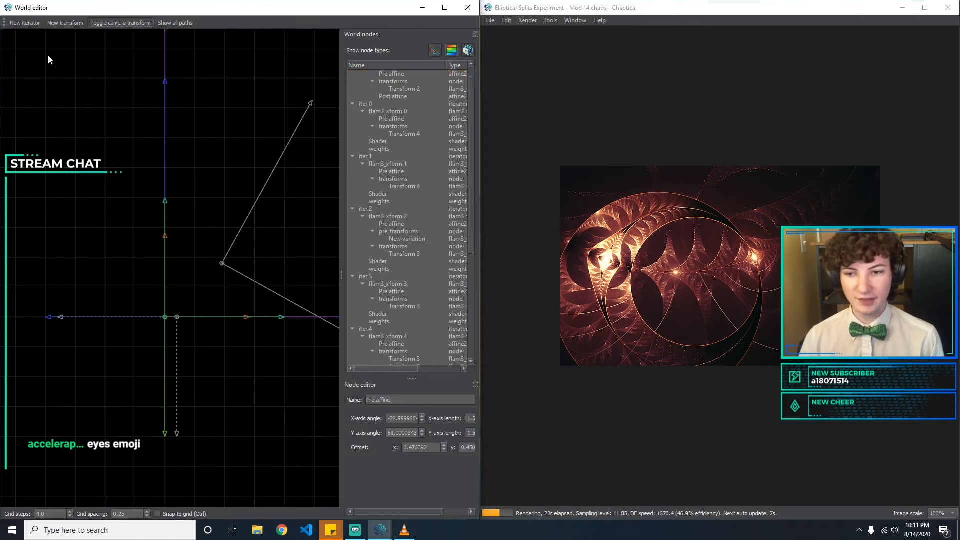
{"action": "scroll", "coordinate": [178, 261], "scroll_direction": "down", "scroll_amount": 5}
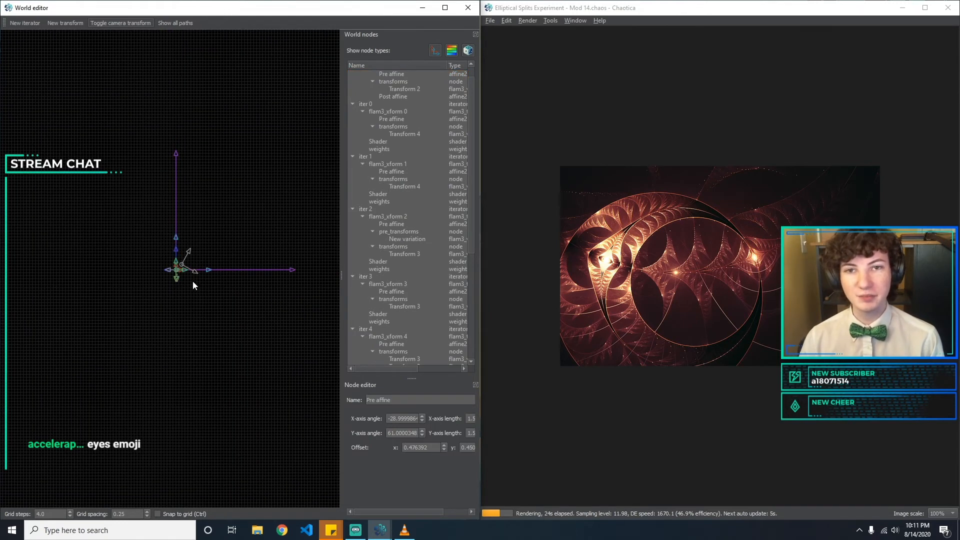
{"action": "scroll", "coordinate": [179, 272], "scroll_direction": "up", "scroll_amount": 5}
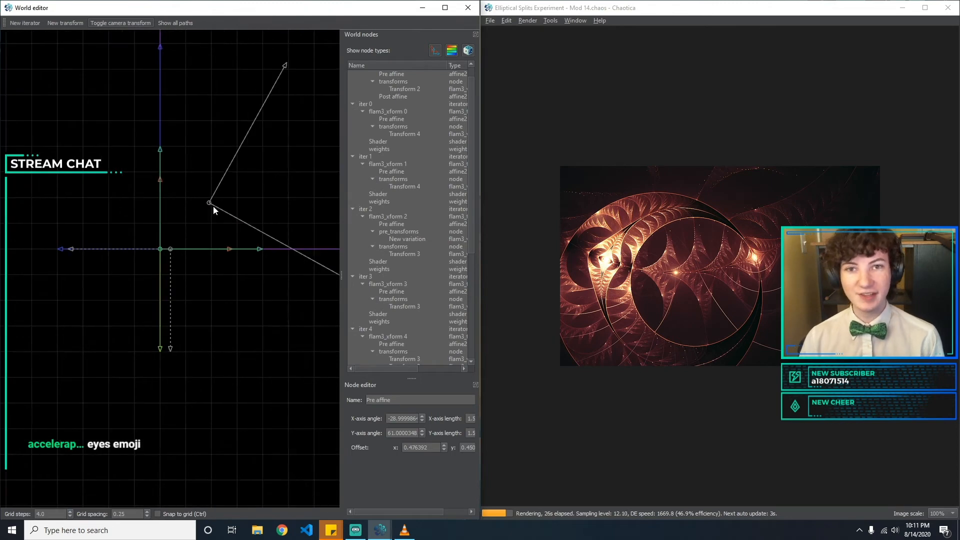
Examine the transform types used in iter 0, iter 1, iter 2 and iter 3.
{"action": "left_click", "coordinate": [417, 134]}
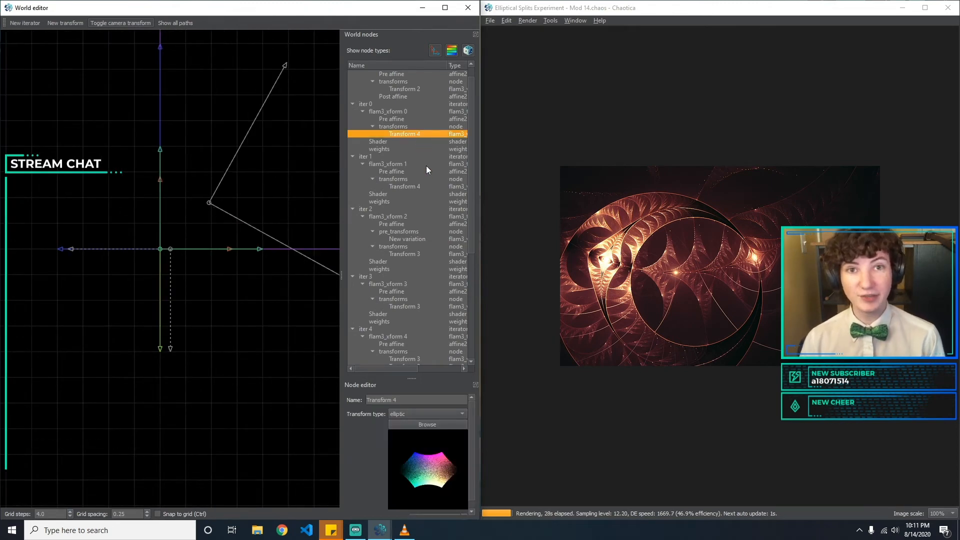
{"action": "left_click", "coordinate": [424, 187]}
{"action": "scroll", "coordinate": [422, 196], "scroll_direction": "down", "scroll_amount": 2}
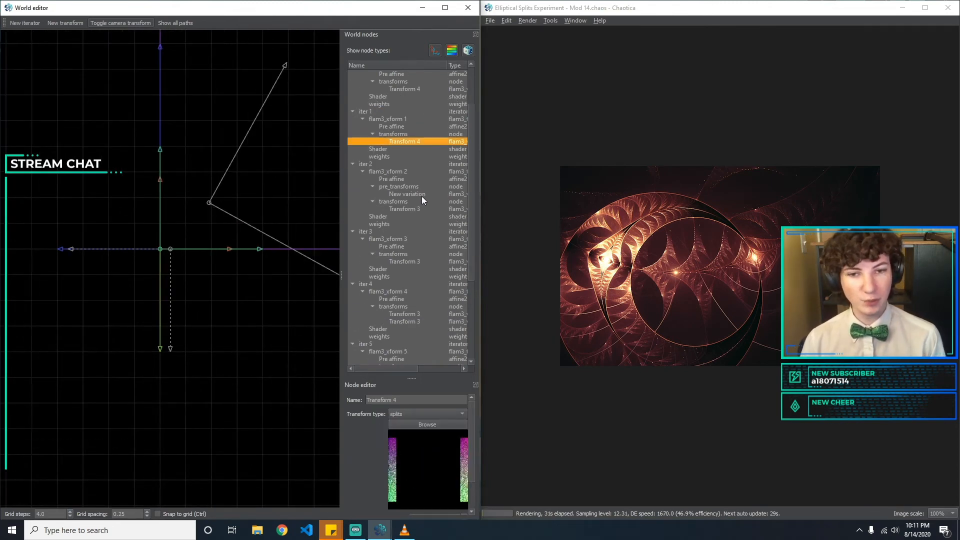
{"action": "left_click", "coordinate": [415, 208]}
{"action": "scroll", "coordinate": [414, 210], "scroll_direction": "down", "scroll_amount": 1}
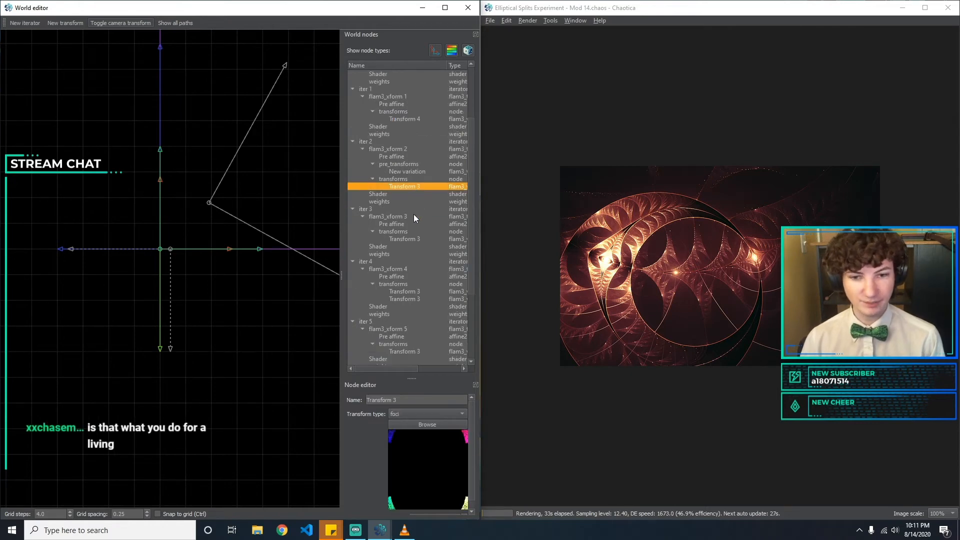
{"action": "left_click", "coordinate": [409, 239]}
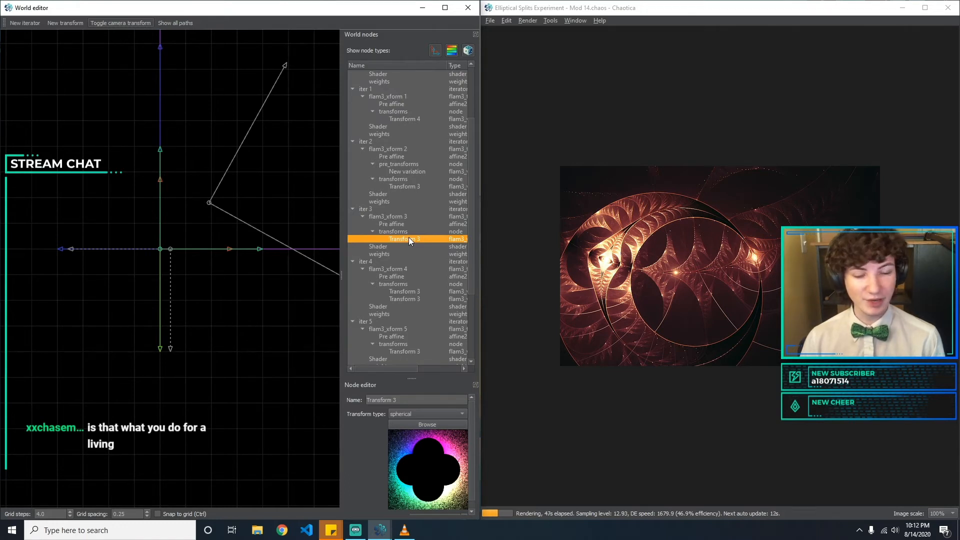
{"action": "scroll", "coordinate": [409, 237], "scroll_direction": "down", "scroll_amount": 1}
Delete the radial_blur transform from iter 4, keeping its elliptic transform.
{"action": "left_click", "coordinate": [402, 270]}
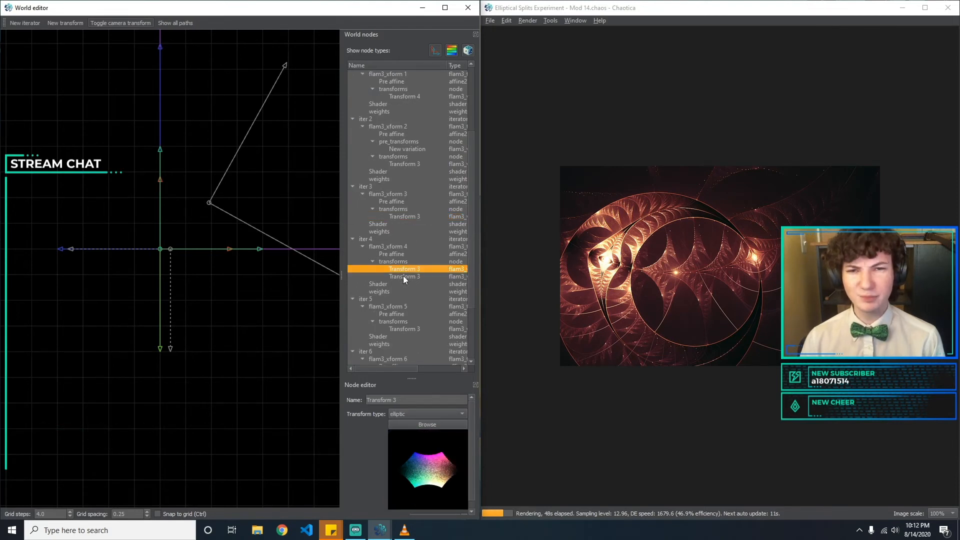
{"action": "left_click", "coordinate": [403, 278]}
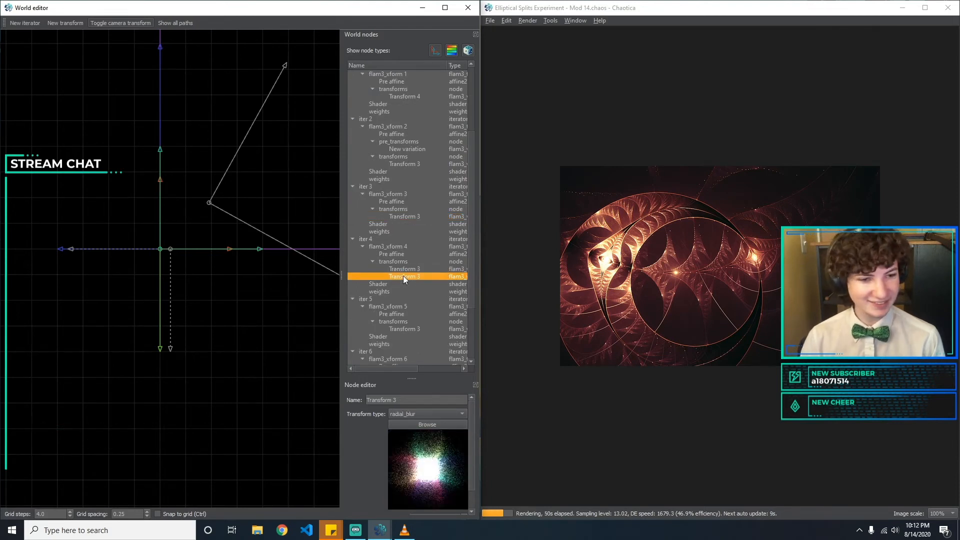
{"action": "key", "text": "Delete"}
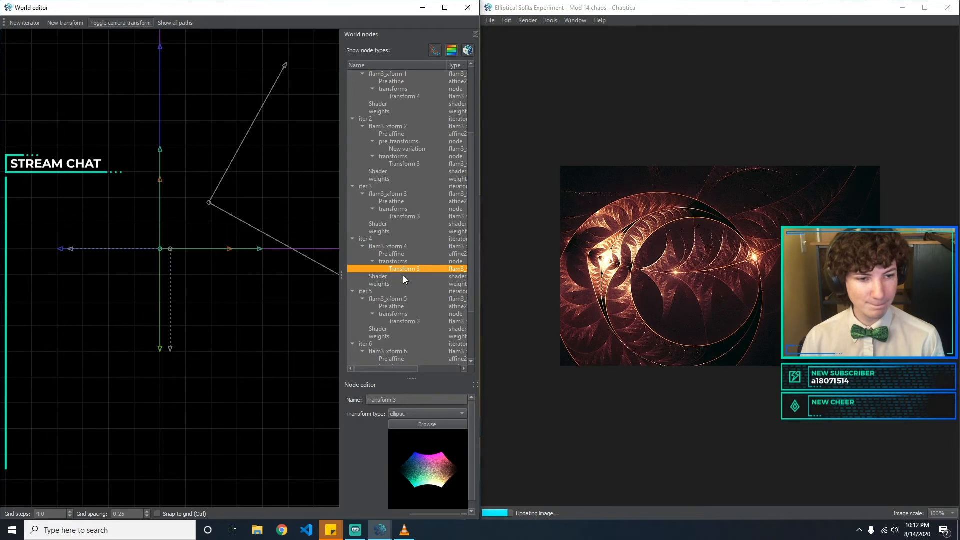
Check the transform of iter 5 and change the linear transform of iter 6 to mobius.
{"action": "scroll", "coordinate": [413, 281], "scroll_direction": "down", "scroll_amount": 1}
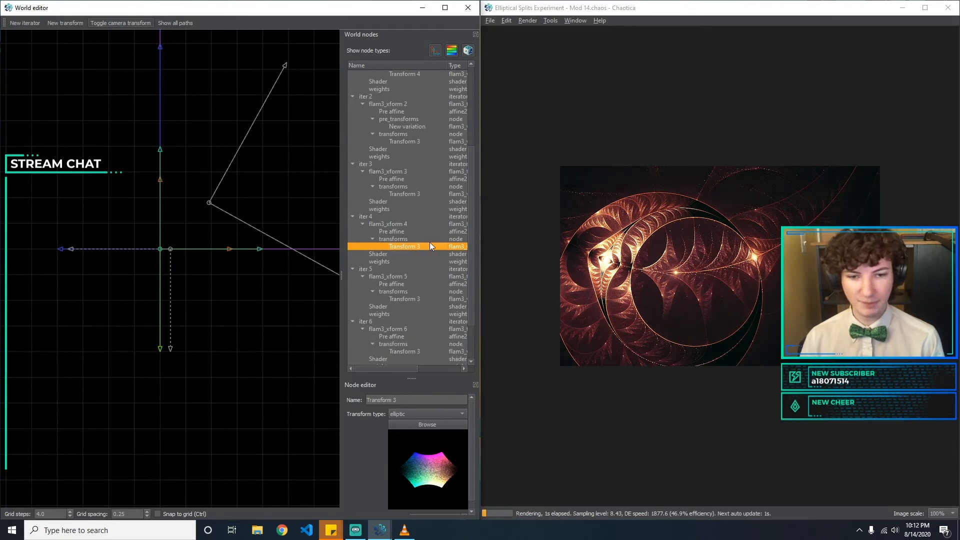
{"action": "scroll", "coordinate": [430, 246], "scroll_direction": "down", "scroll_amount": 1}
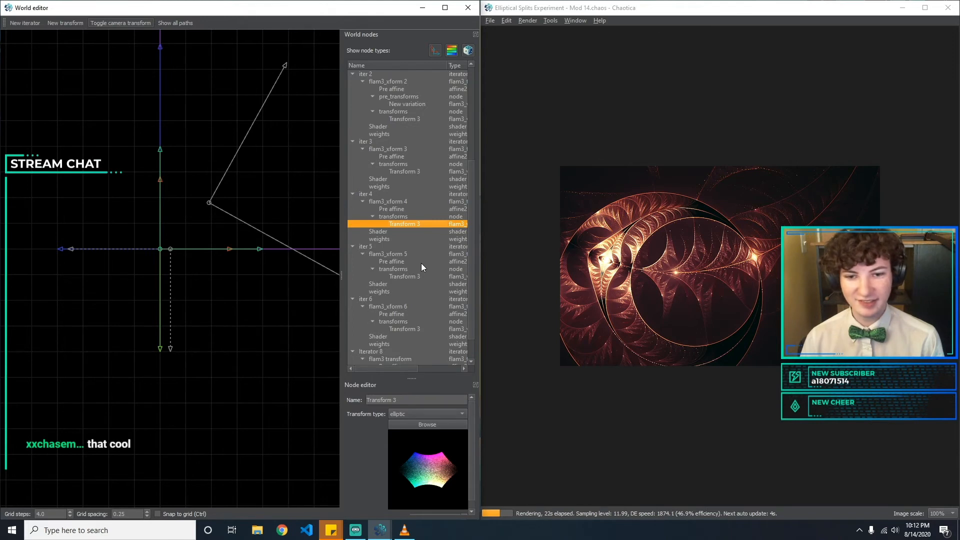
{"action": "left_click", "coordinate": [405, 276]}
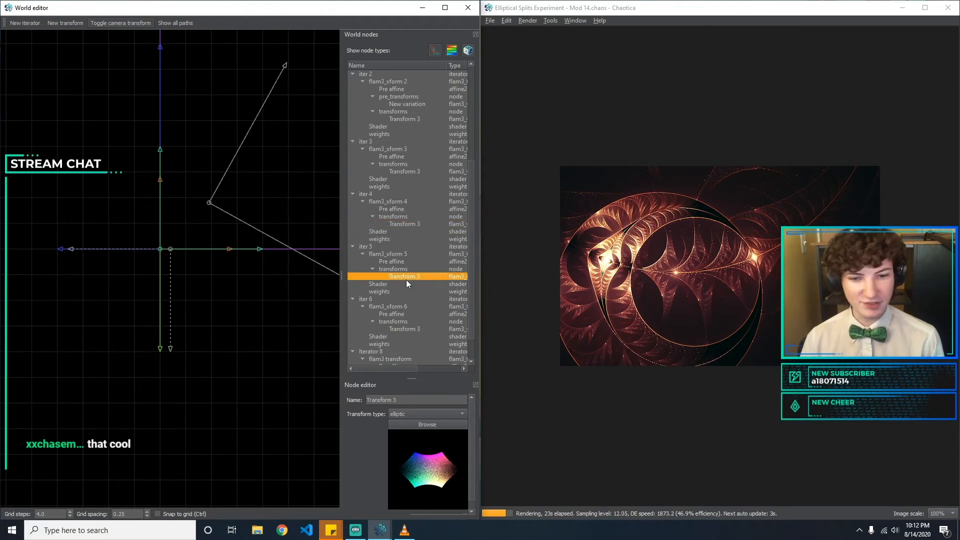
{"action": "scroll", "coordinate": [399, 320], "scroll_direction": "down", "scroll_amount": 1}
{"action": "left_click", "coordinate": [405, 306]}
{"action": "scroll", "coordinate": [410, 313], "scroll_direction": "down", "scroll_amount": 1}
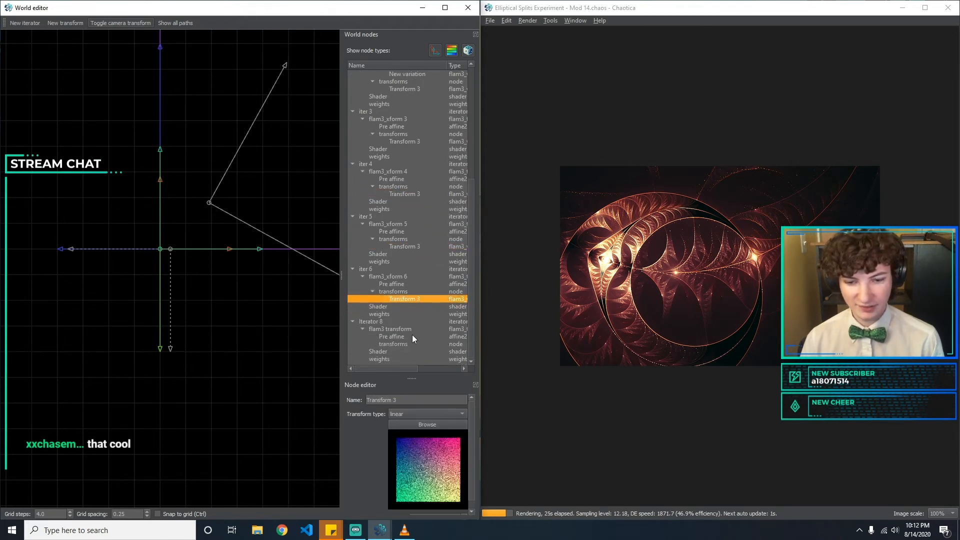
{"action": "scroll", "coordinate": [464, 475], "scroll_direction": "down", "scroll_amount": 1}
{"action": "left_click", "coordinate": [419, 404]}
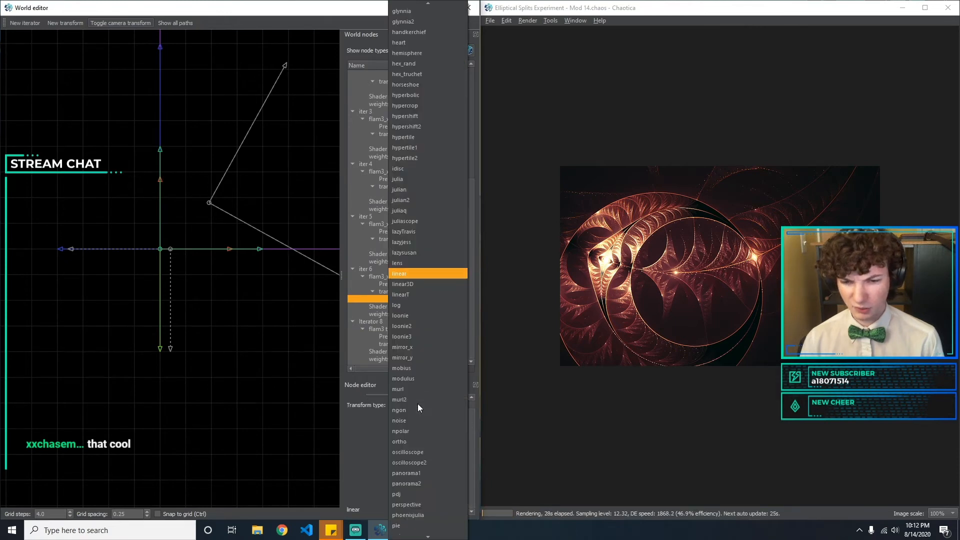
{"action": "key", "text": "m"}
{"action": "key", "text": "o"}
{"action": "key", "text": "Return"}
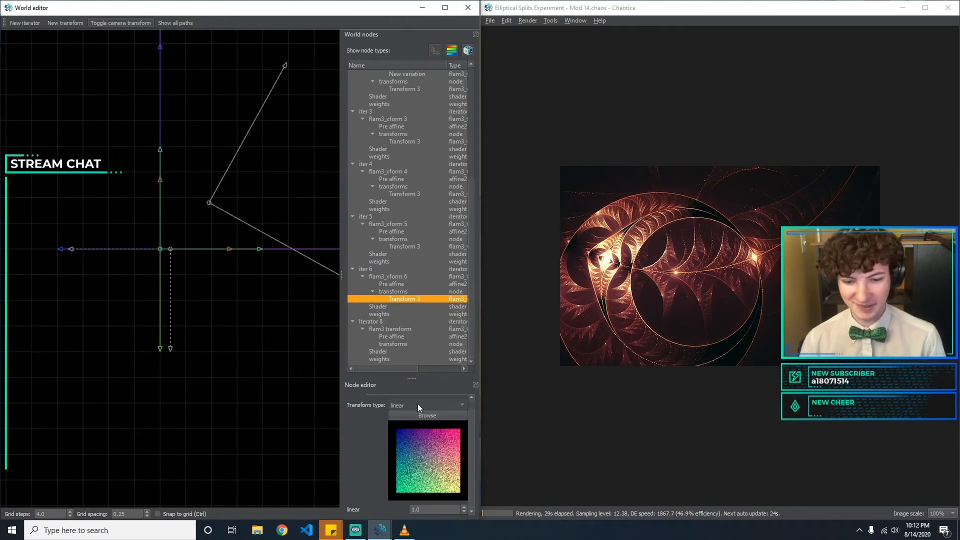
Try an Im_A of 0.3 and a Re_C of 0.1 in iter 6's mobius transform, resetting both to 0.
{"action": "scroll", "coordinate": [448, 472], "scroll_direction": "down", "scroll_amount": 3}
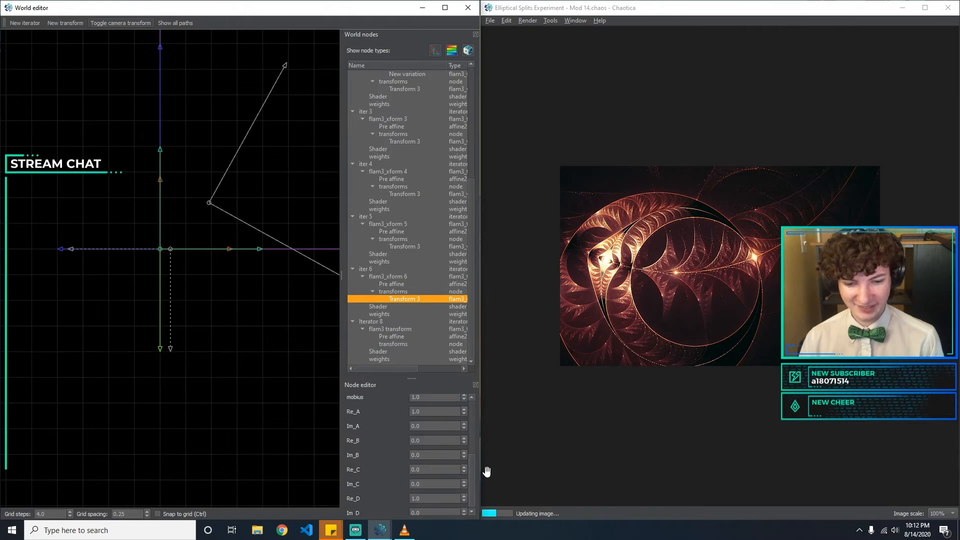
{"action": "scroll", "coordinate": [473, 471], "scroll_direction": "up", "scroll_amount": 2}
{"action": "left_click", "coordinate": [449, 459]}
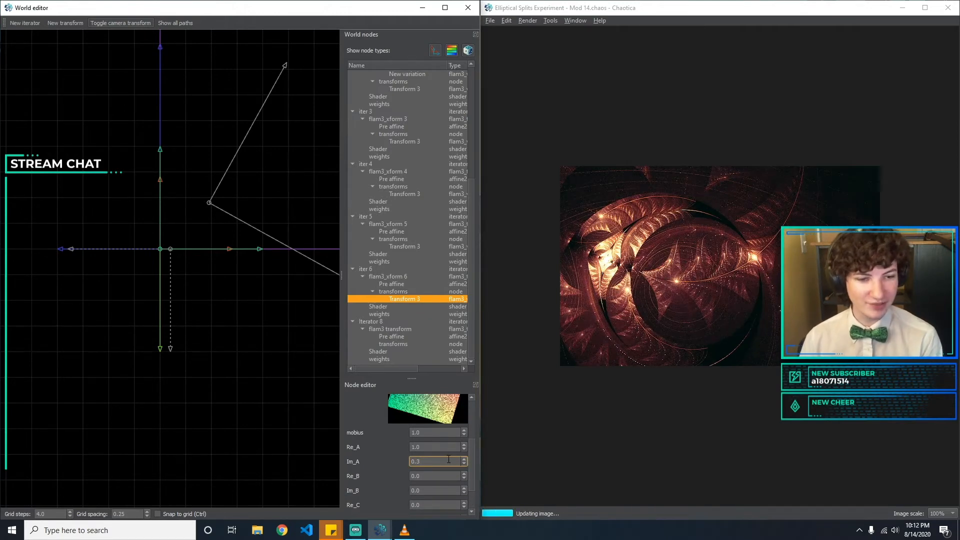
{"action": "key", "text": "Tab"}
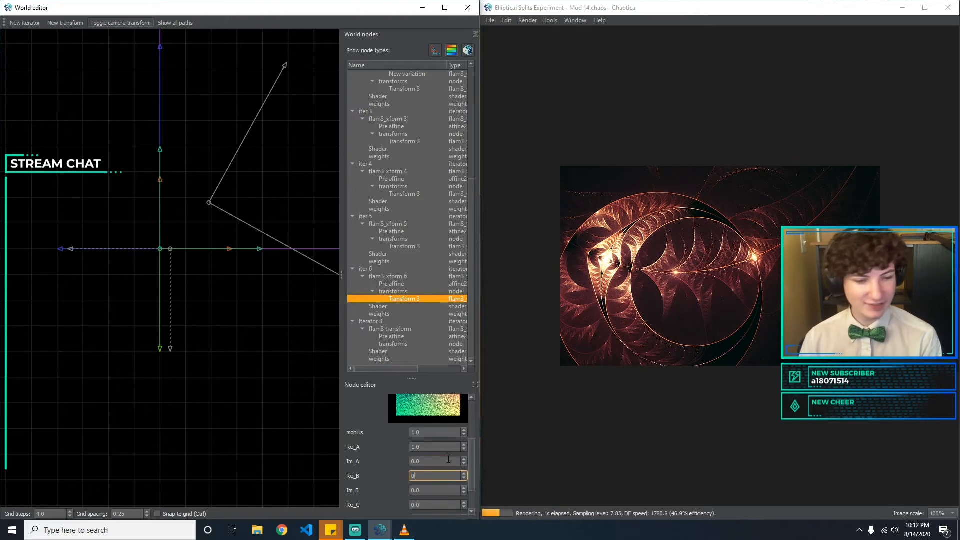
{"action": "key", "text": "Tab"}
{"action": "key", "text": "Tab"}
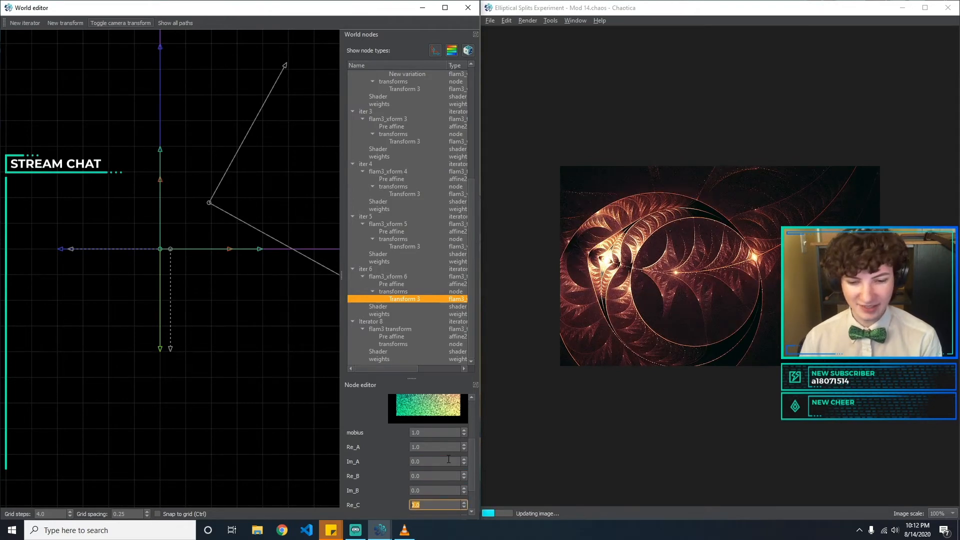
{"action": "type", "text": "0.1"}
{"action": "key", "text": "BackSpace"}
{"action": "key", "text": "BackSpace"}
{"action": "key", "text": "BackSpace"}
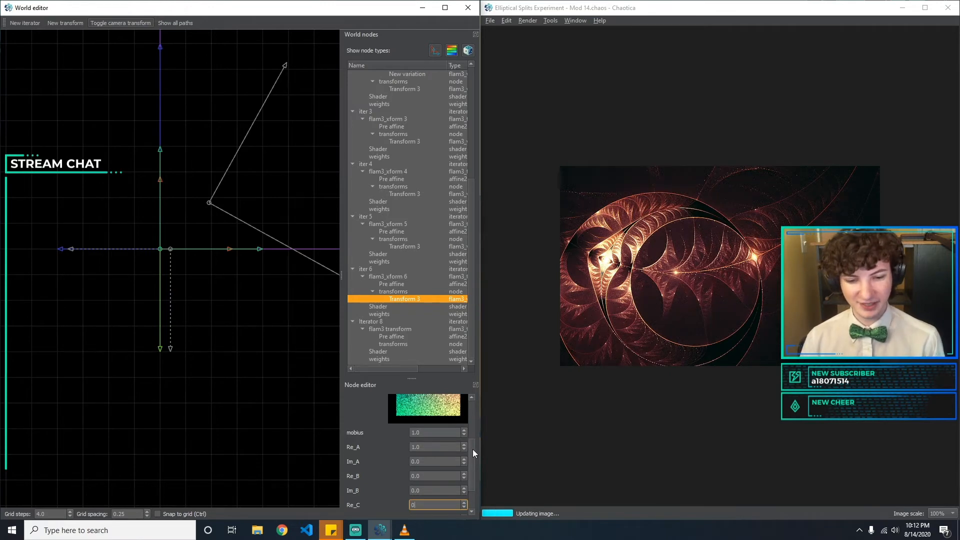
Try Re_D values of 1.1, 1.7 and 0.1 in iter 6's mobius transform, and clear the value.
{"action": "scroll", "coordinate": [472, 449], "scroll_direction": "down", "scroll_amount": 1}
{"action": "left_click", "coordinate": [428, 495]}
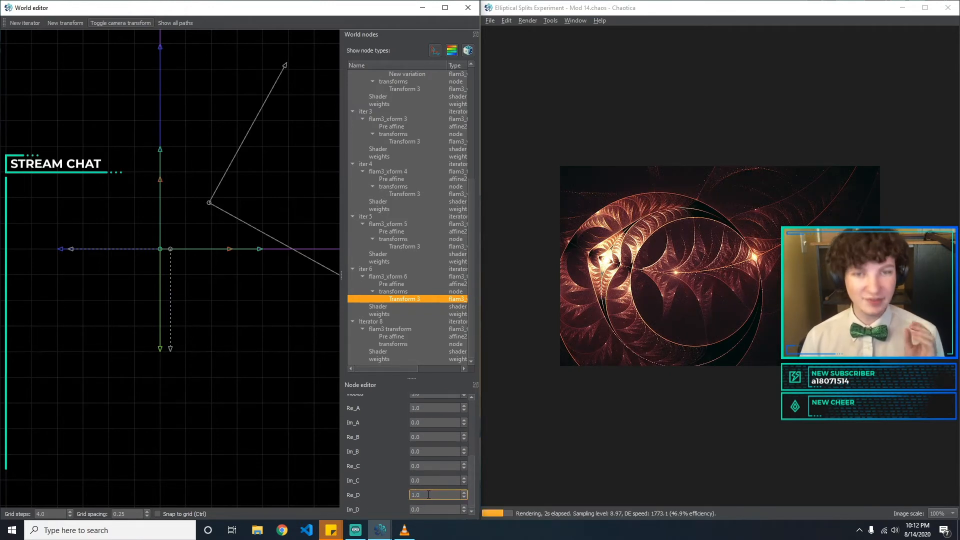
{"action": "type", "text": "5"}
{"action": "key", "text": "BackSpace"}
{"action": "type", "text": "7"}
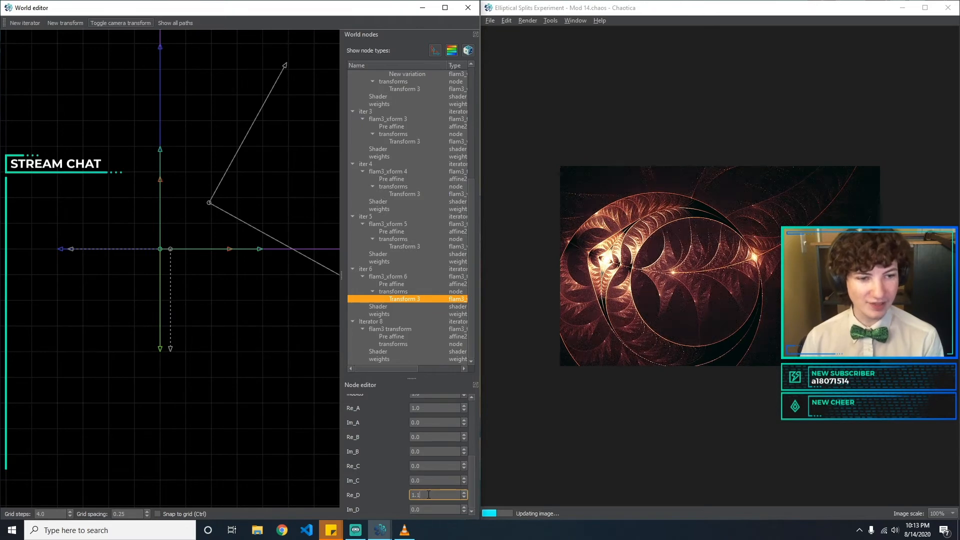
{"action": "key", "text": "BackSpace"}
{"action": "type", "text": "7"}
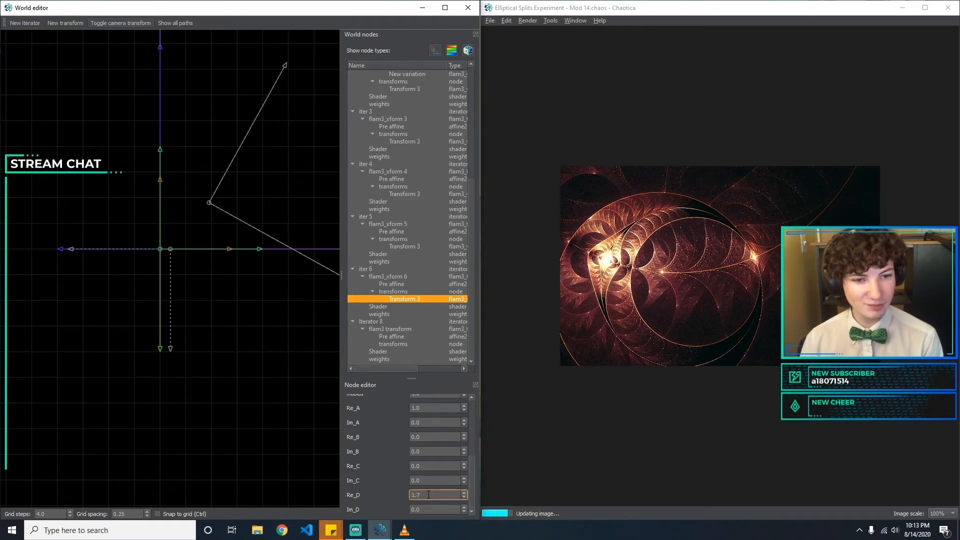
{"action": "key", "text": "BackSpace"}
{"action": "key", "text": "BackSpace"}
{"action": "type", "text": "0.1"}
{"action": "key", "text": "BackSpace"}
{"action": "key", "text": "BackSpace"}
{"action": "key", "text": "BackSpace"}
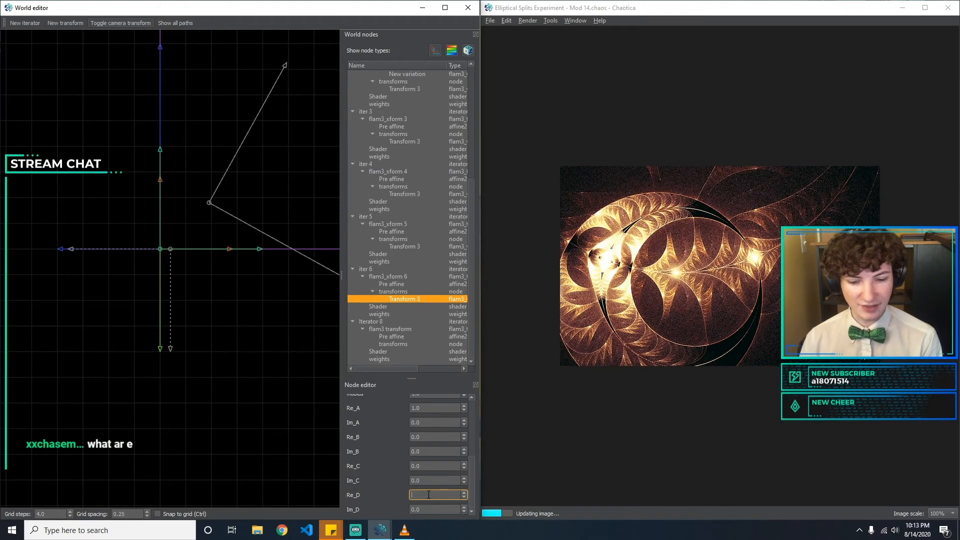
Set Re_D of iter 6's mobius transform to 1.9 and try an Im_D of 0.1, returning it to 0.
{"action": "type", "text": "1.6"}
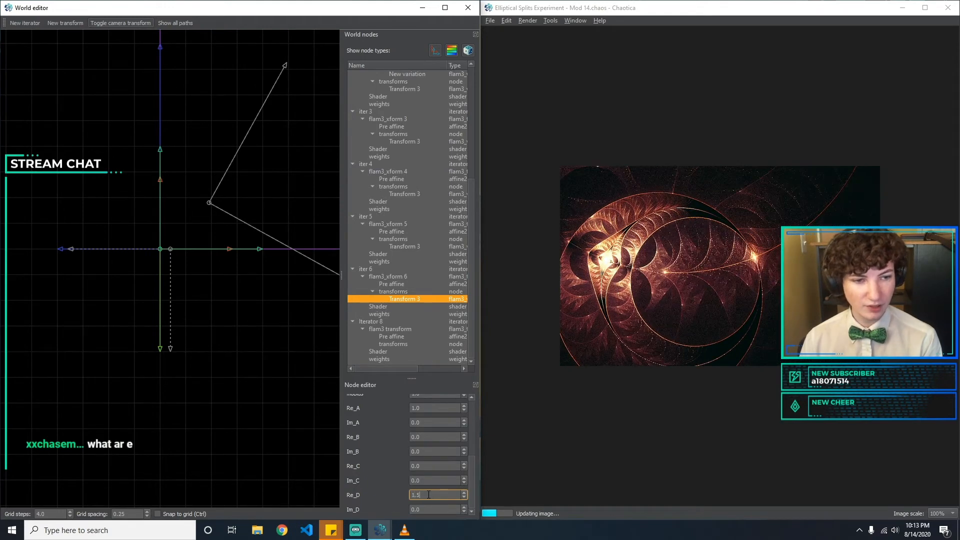
{"action": "key", "text": "BackSpace"}
{"action": "type", "text": "8"}
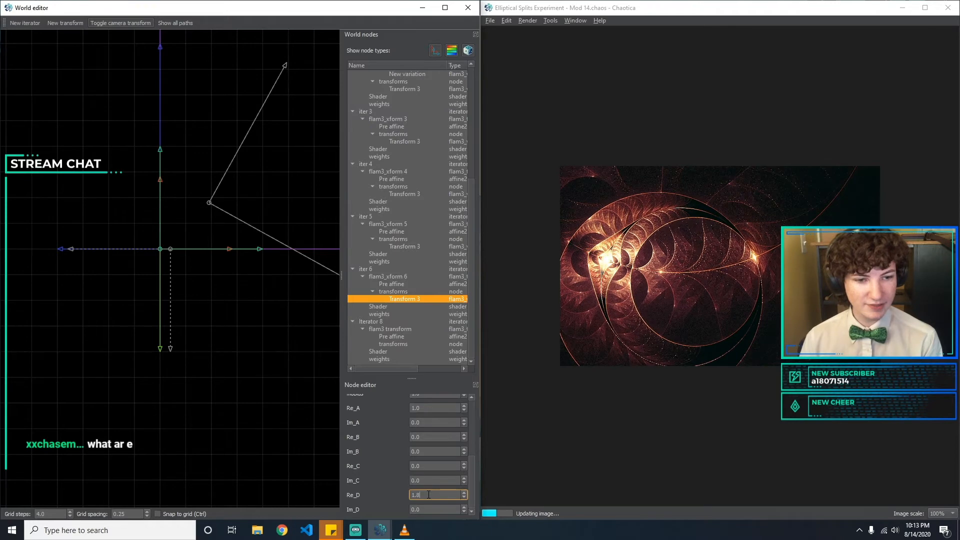
{"action": "key", "text": "BackSpace"}
{"action": "type", "text": "9"}
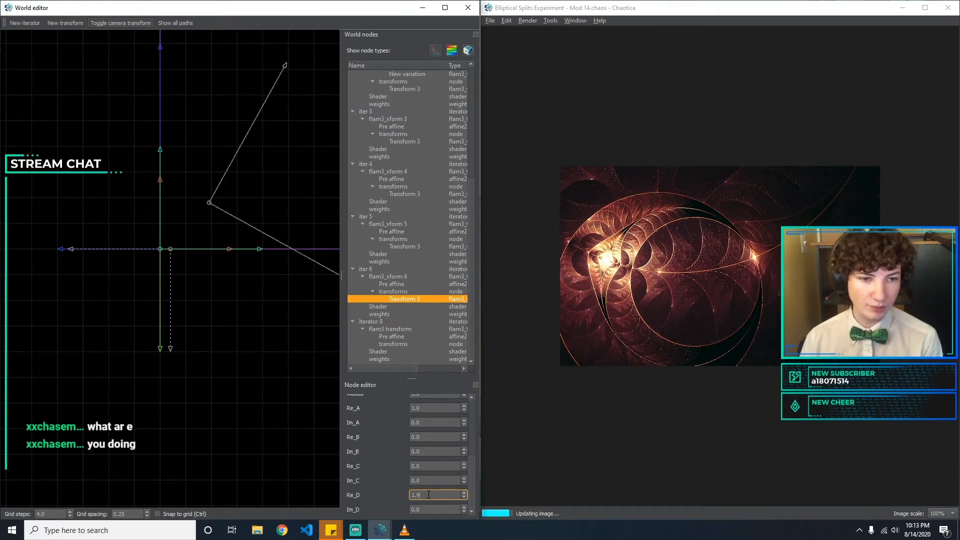
{"action": "key", "text": "Tab"}
{"action": "type", "text": "0.1"}
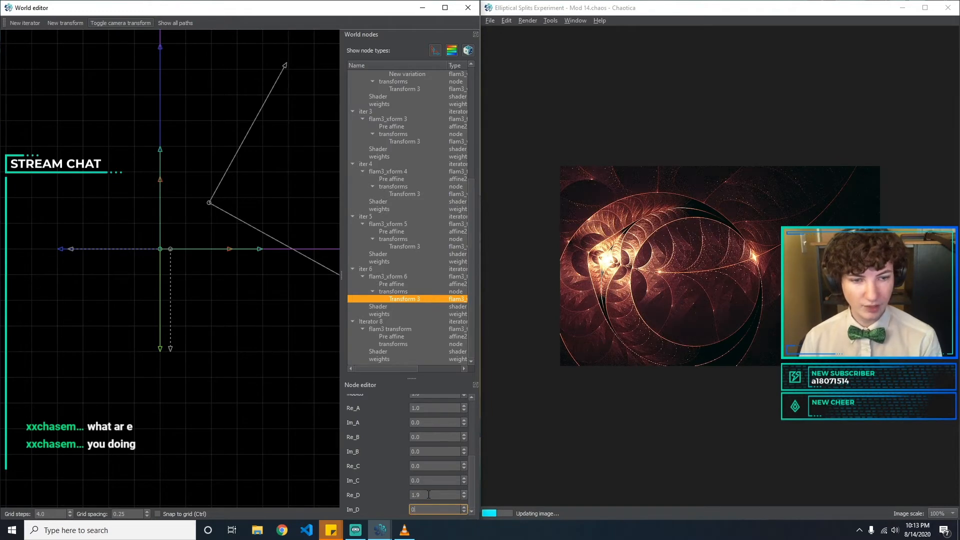
Set the mobius amount of iter 6's transform to 1.3.
{"action": "scroll", "coordinate": [474, 452], "scroll_direction": "up", "scroll_amount": 2}
{"action": "scroll", "coordinate": [473, 448], "scroll_direction": "up", "scroll_amount": 3}
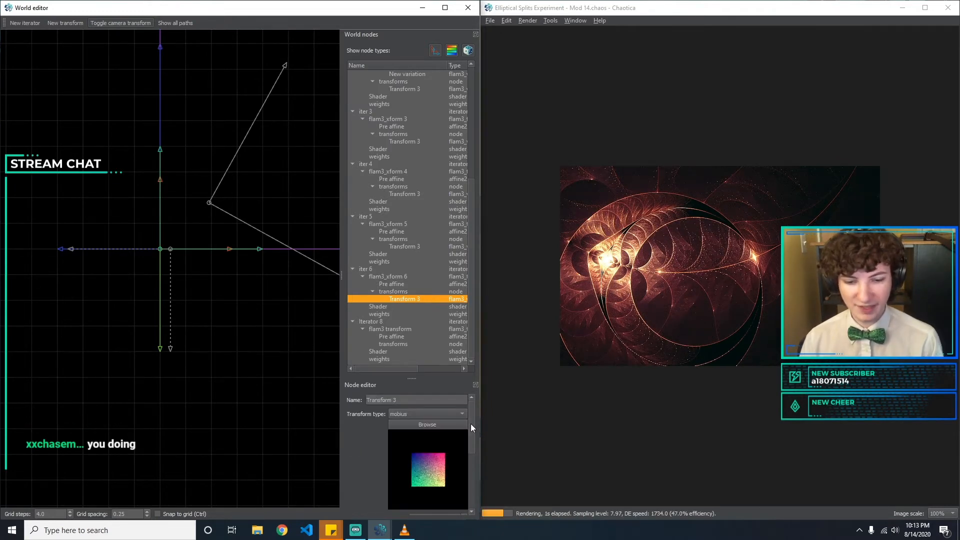
{"action": "scroll", "coordinate": [470, 424], "scroll_direction": "down", "scroll_amount": 2}
{"action": "key", "text": "BackSpace"}
{"action": "type", "text": "2"}
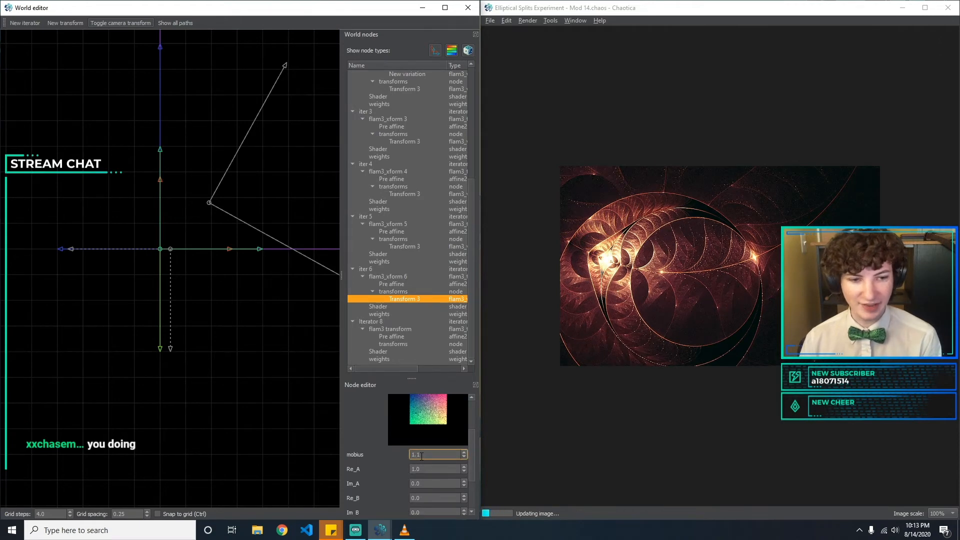
{"action": "key", "text": "BackSpace"}
{"action": "type", "text": "3"}
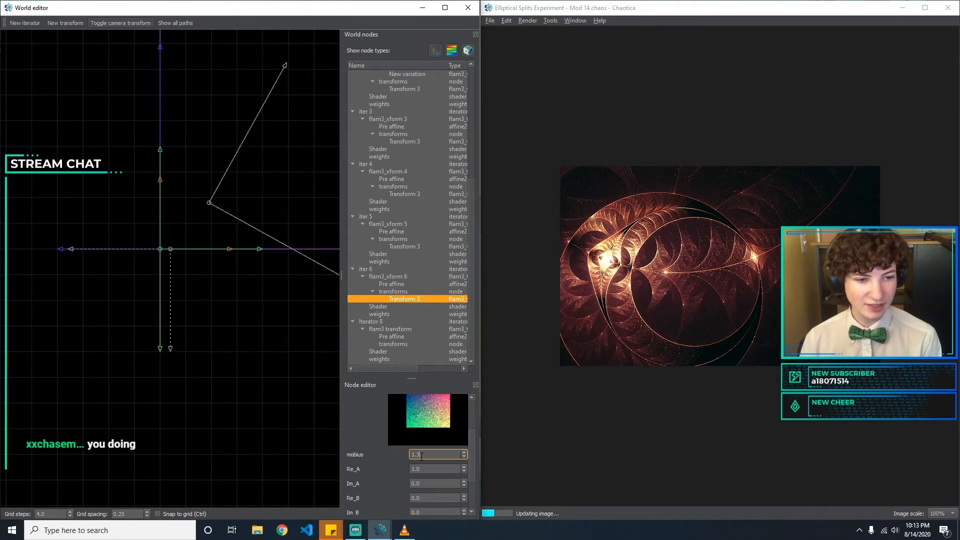
Try mobius amounts of 1.5, 1.6, 1.7 and 1.8 in iter 6's transform, and return the amount to 1.
{"action": "key", "text": "BackSpace"}
{"action": "type", "text": "5"}
{"action": "key", "text": "BackSpace"}
{"action": "type", "text": "6"}
{"action": "key", "text": "BackSpace"}
{"action": "type", "text": "7"}
{"action": "key", "text": "BackSpace"}
{"action": "type", "text": "8"}
{"action": "key", "text": "BackSpace"}
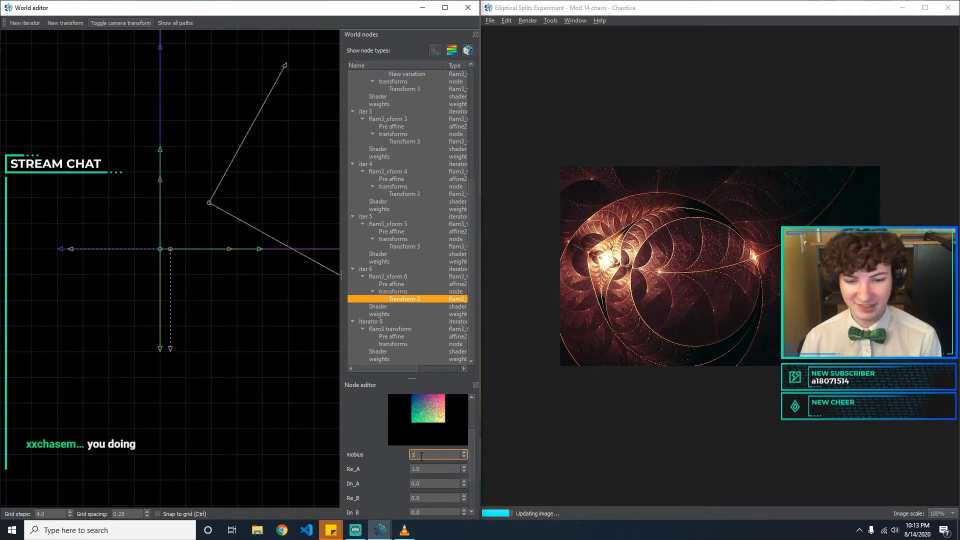
Try a Re_A of 0 and a higher value in iter 6's mobius transform, resetting it to 1.
{"action": "key", "text": "Tab"}
{"action": "type", "text": "0"}
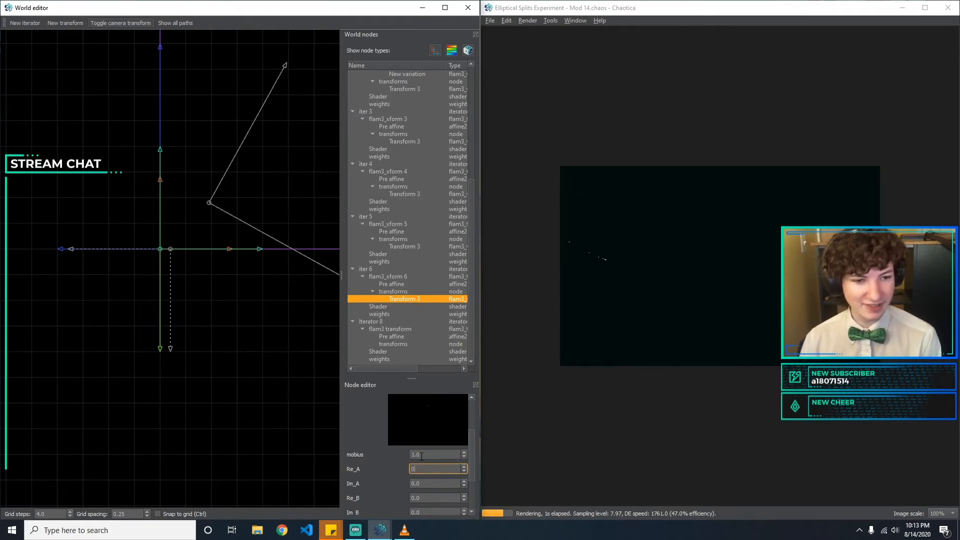
{"action": "type", "text": "2"}
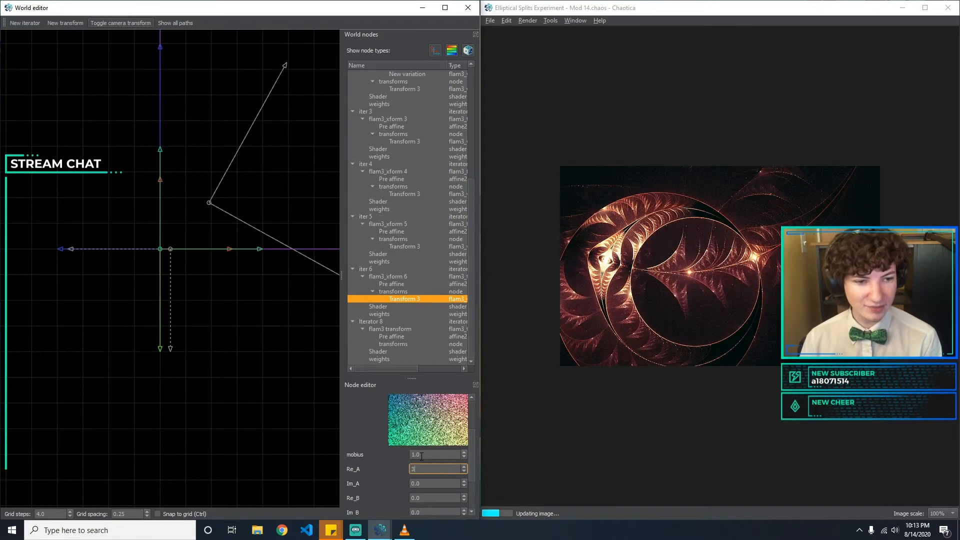
{"action": "key", "text": "BackSpace"}
{"action": "type", "text": "1"}
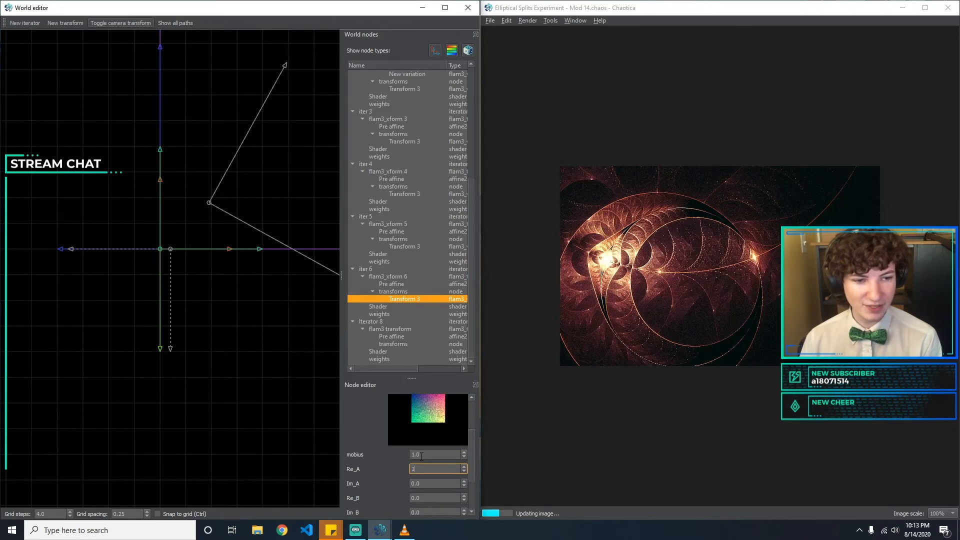
Try Re_A values of 0.9 and 0.8 in iter 6's mobius transform, and return it to 1.
{"action": "key", "text": "BackSpace"}
{"action": "type", "text": "0.9"}
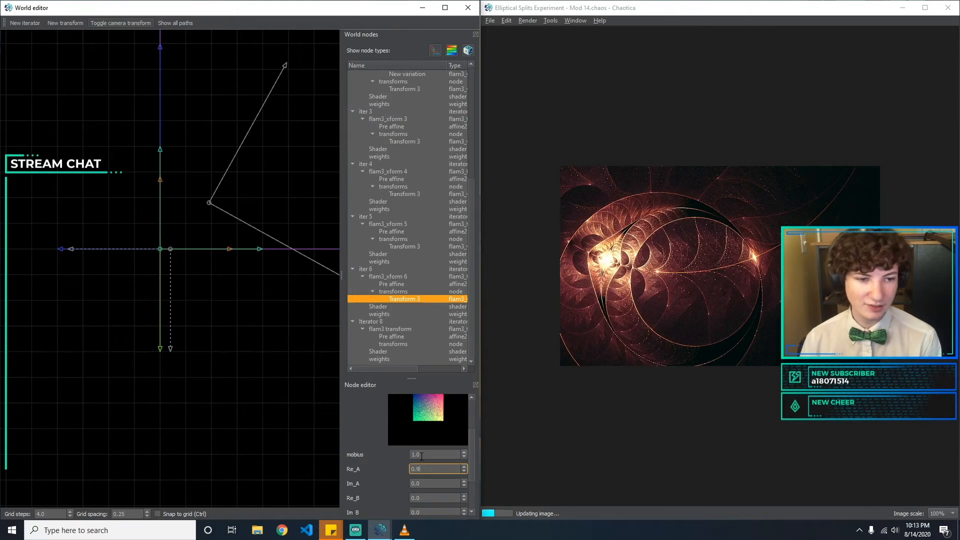
{"action": "key", "text": "BackSpace"}
{"action": "type", "text": "8"}
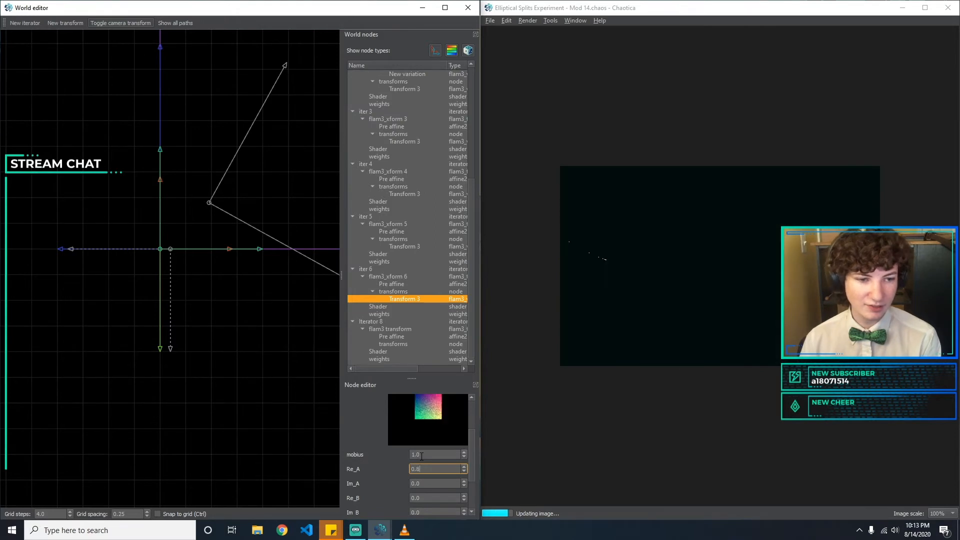
{"action": "key", "text": "BackSpace"}
{"action": "key", "text": "BackSpace"}
{"action": "key", "text": "BackSpace"}
{"action": "type", "text": "1"}
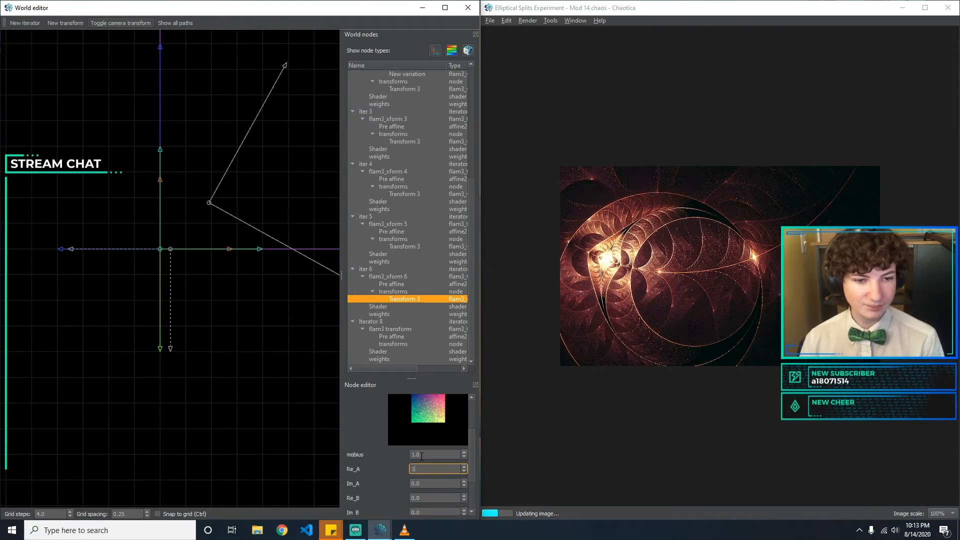
Inspect the transforms of Iterator 8, iter 5 and iter 4 in the node tree.
{"action": "left_click", "coordinate": [401, 344]}
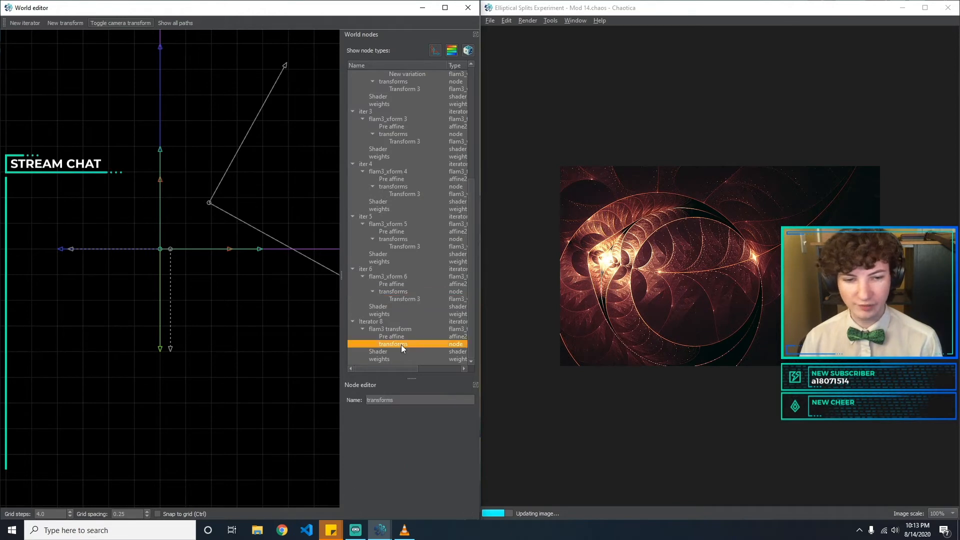
{"action": "scroll", "coordinate": [425, 289], "scroll_direction": "up", "scroll_amount": 1}
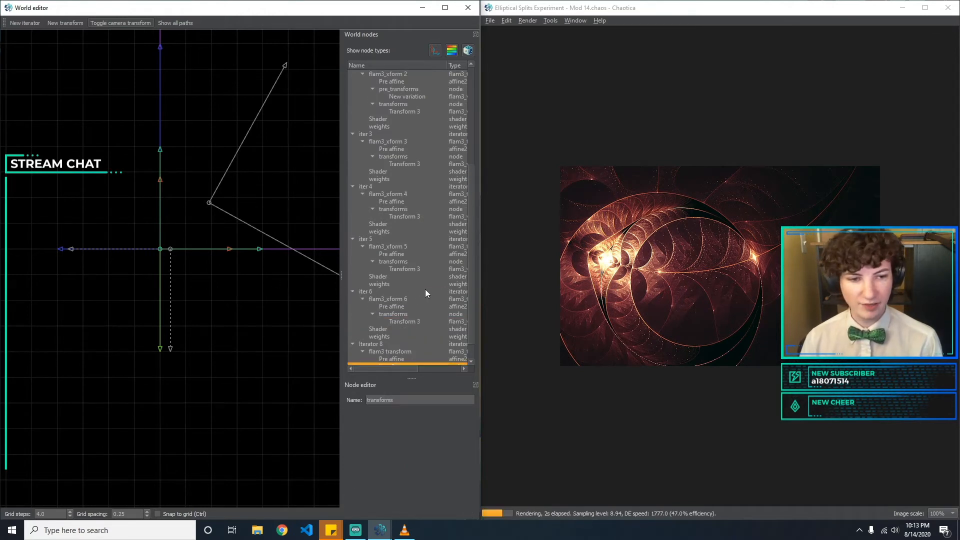
{"action": "scroll", "coordinate": [425, 289], "scroll_direction": "down", "scroll_amount": 1}
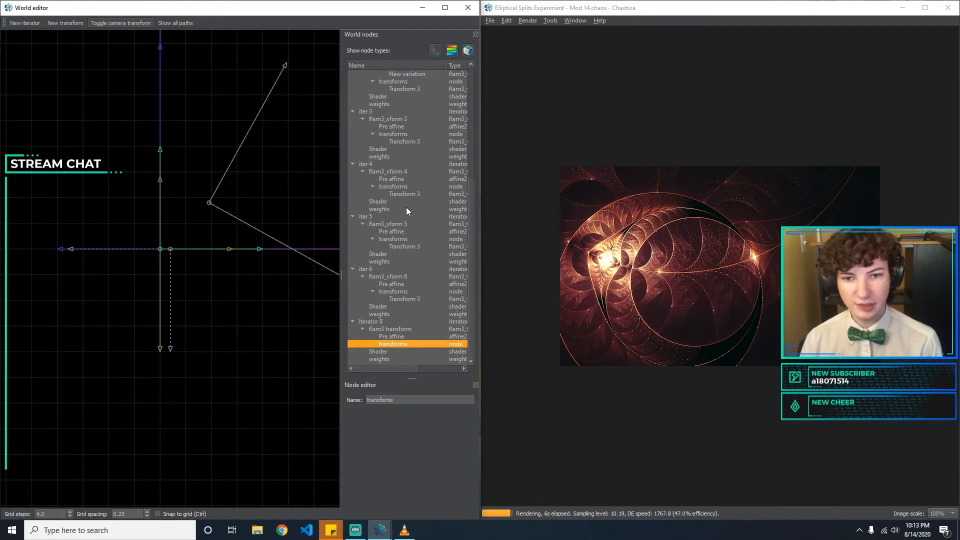
{"action": "left_click", "coordinate": [406, 245]}
{"action": "scroll", "coordinate": [404, 234], "scroll_direction": "up", "scroll_amount": 1}
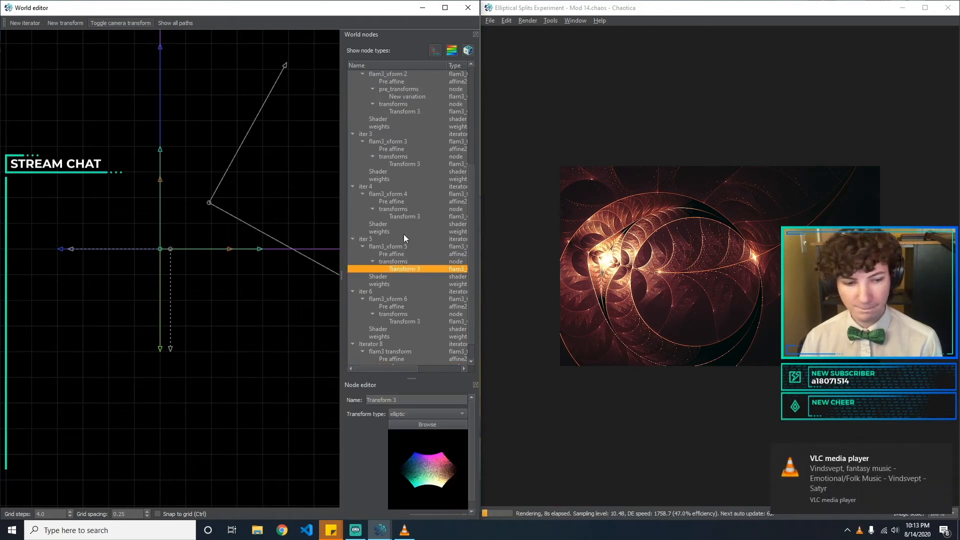
{"action": "left_click", "coordinate": [412, 215]}
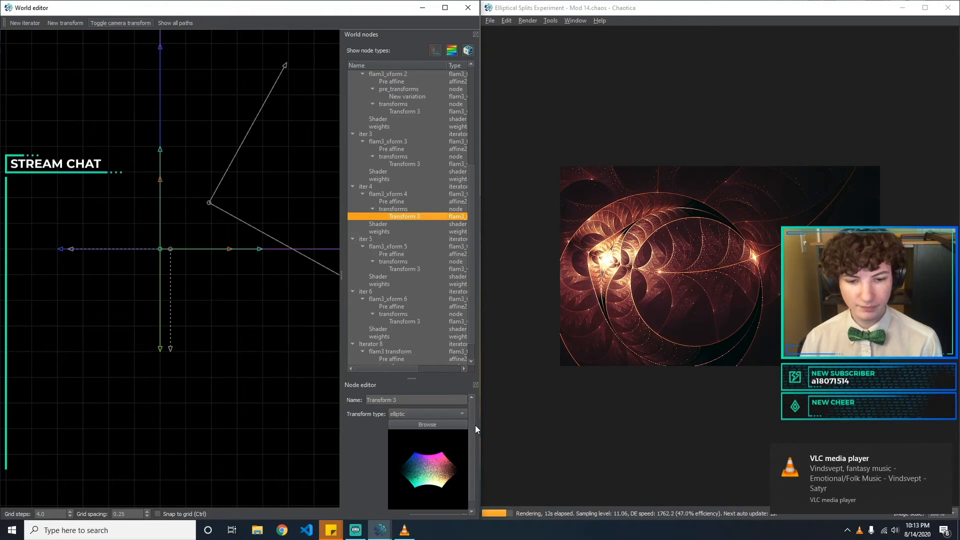
{"action": "scroll", "coordinate": [436, 280], "scroll_direction": "down", "scroll_amount": 1}
Try an elliptic amount of 1.5 in iter 5's Transform 3, returning it to 1.0.
{"action": "left_click", "coordinate": [400, 247]}
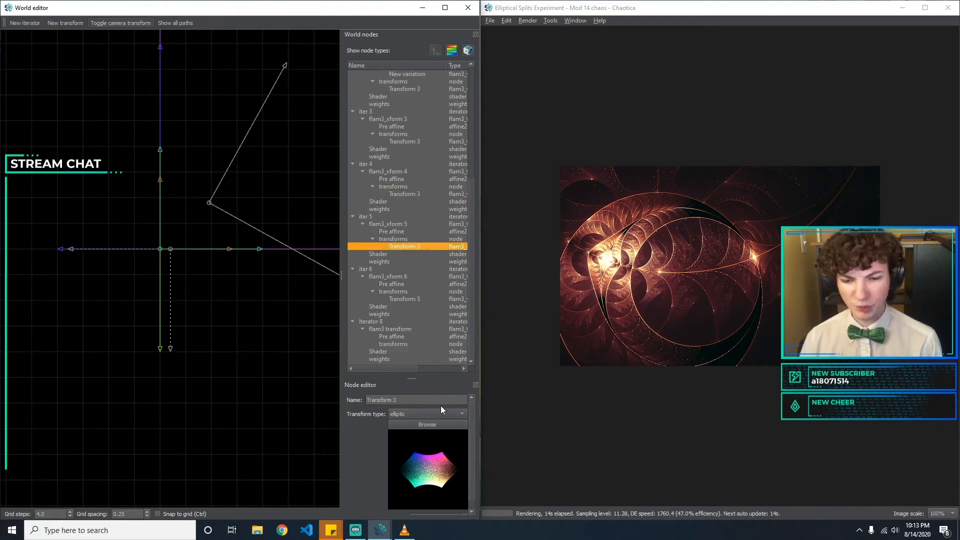
{"action": "scroll", "coordinate": [469, 407], "scroll_direction": "down", "scroll_amount": 1}
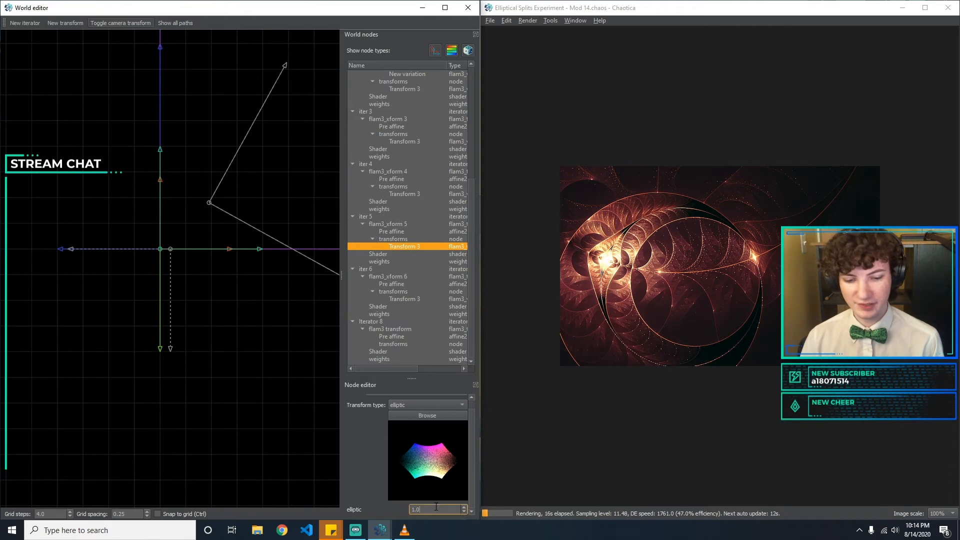
{"action": "key", "text": "BackSpace"}
{"action": "type", "text": "5"}
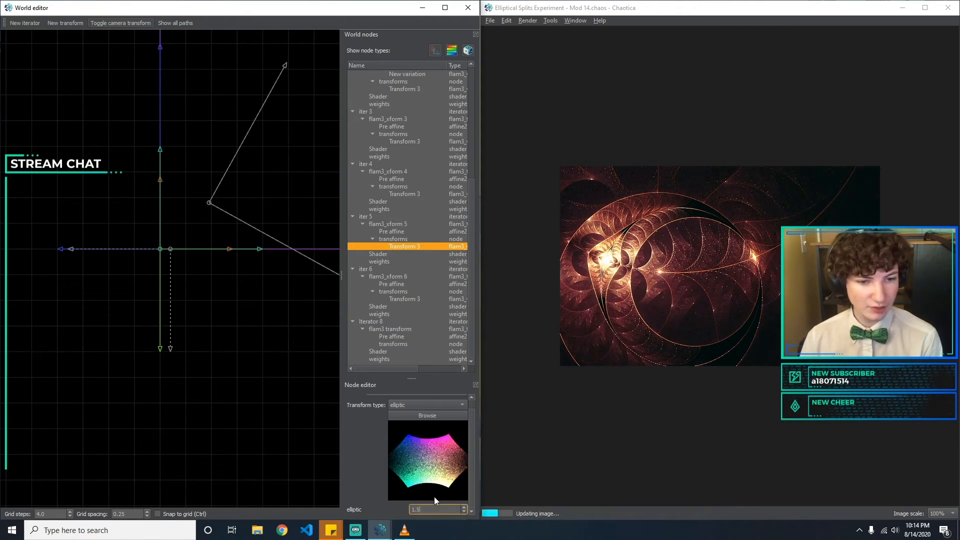
{"action": "key", "text": "BackSpace"}
{"action": "type", "text": "0"}
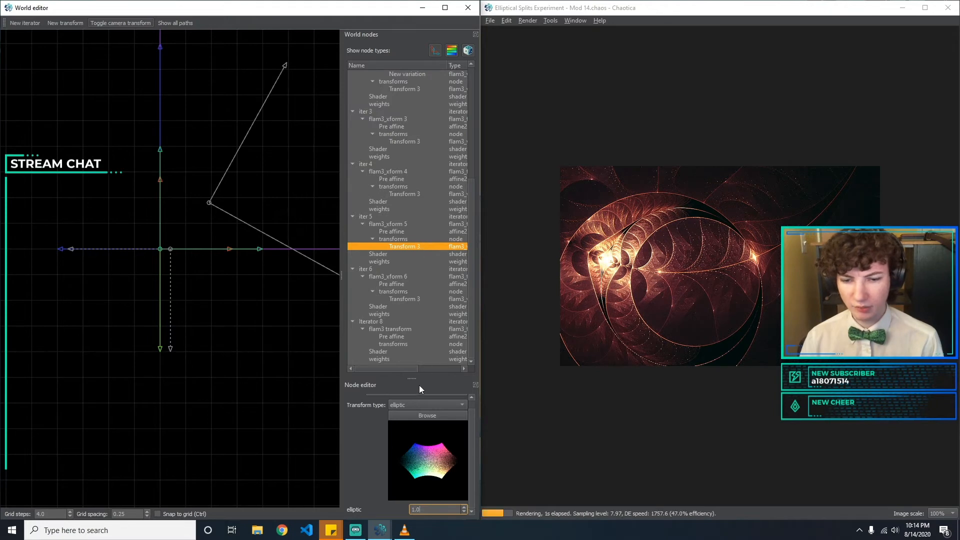
Change iter 5's Transform 3 from elliptic to foci, try an amount of 1, and set it to 0.1.
{"action": "left_click", "coordinate": [414, 407]}
{"action": "key", "text": "Escape"}
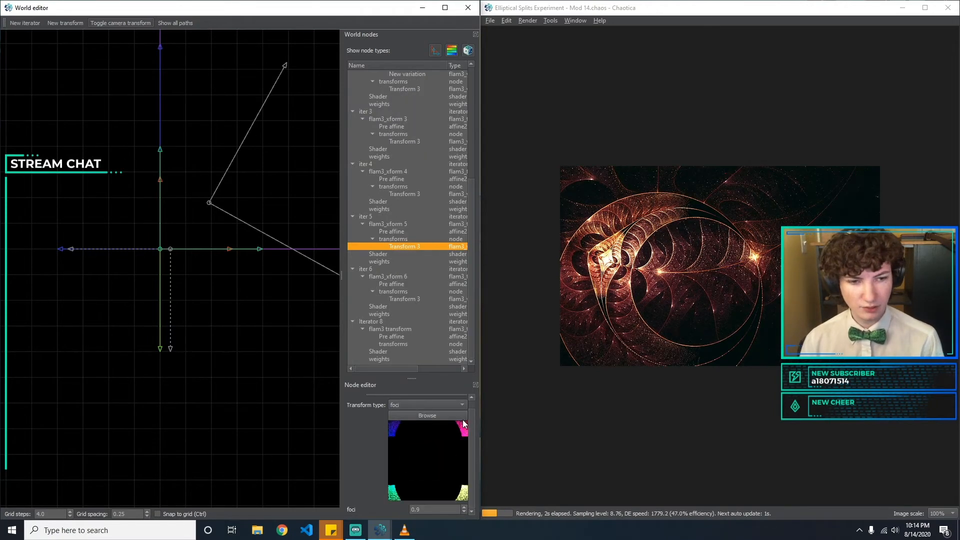
{"action": "left_click_drag", "start_coordinate": [433, 509], "coordinate": [343, 502]}
{"action": "type", "text": "1"}
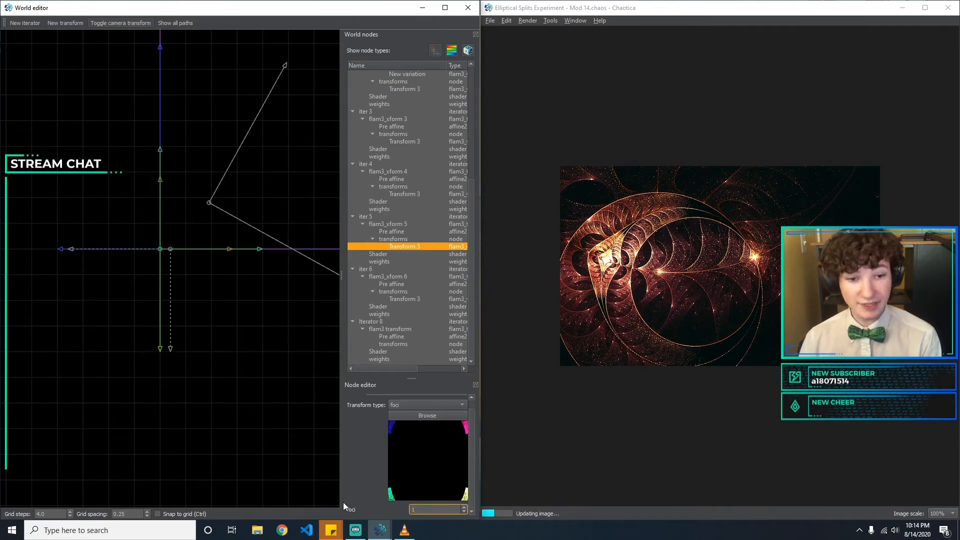
{"action": "key", "text": "BackSpace"}
{"action": "type", "text": "0.1"}
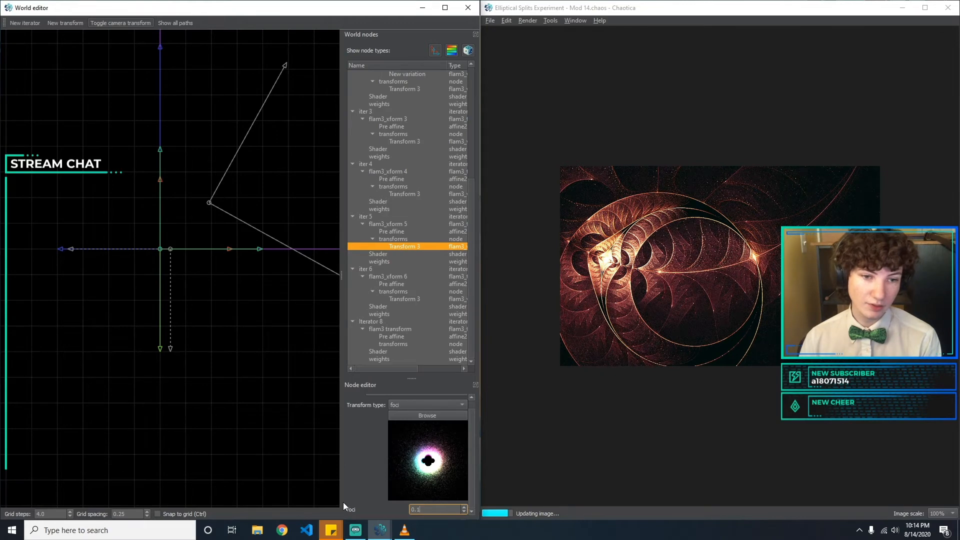
Try a foci amount of 0.05 in iter 5's transform, return it to 0.1, and keep foci as the transform type.
{"action": "key", "text": "BackSpace"}
{"action": "key", "text": "BackSpace"}
{"action": "type", "text": ".05"}
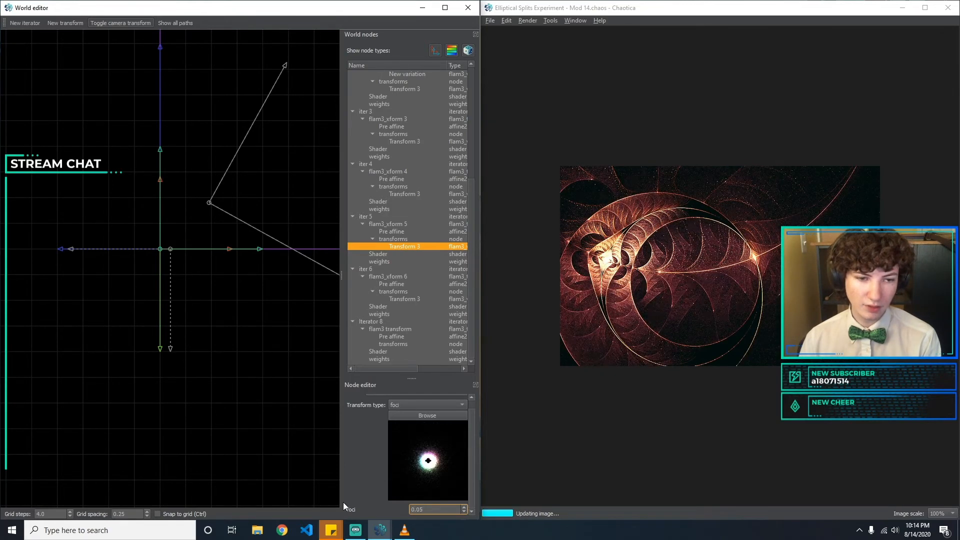
{"action": "key", "text": "BackSpace"}
{"action": "key", "text": "BackSpace"}
{"action": "type", "text": "1"}
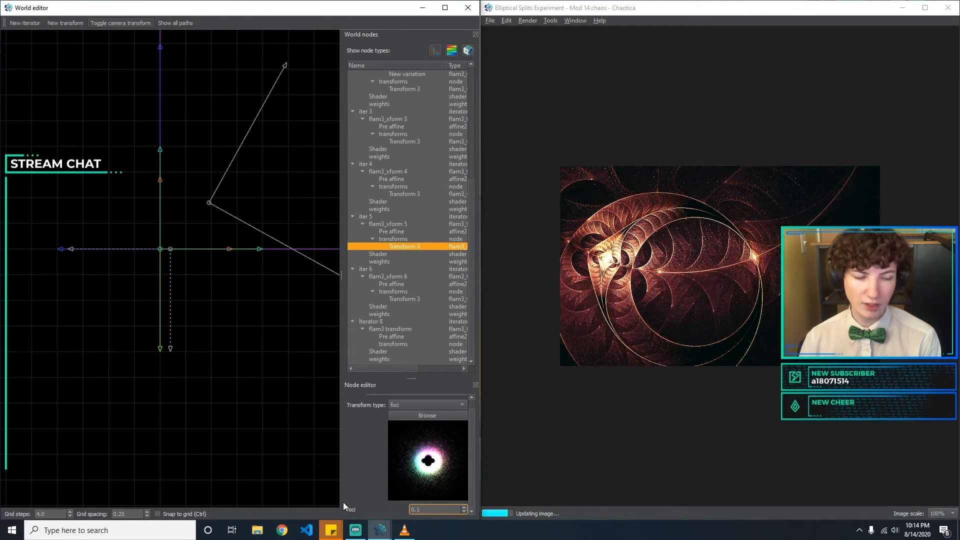
{"action": "left_click", "coordinate": [430, 406]}
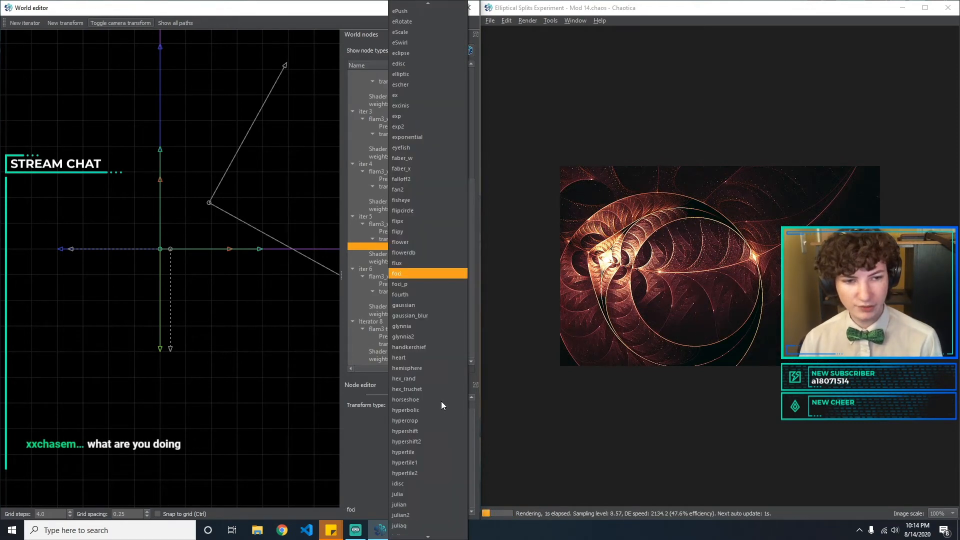
{"action": "left_click", "coordinate": [344, 426]}
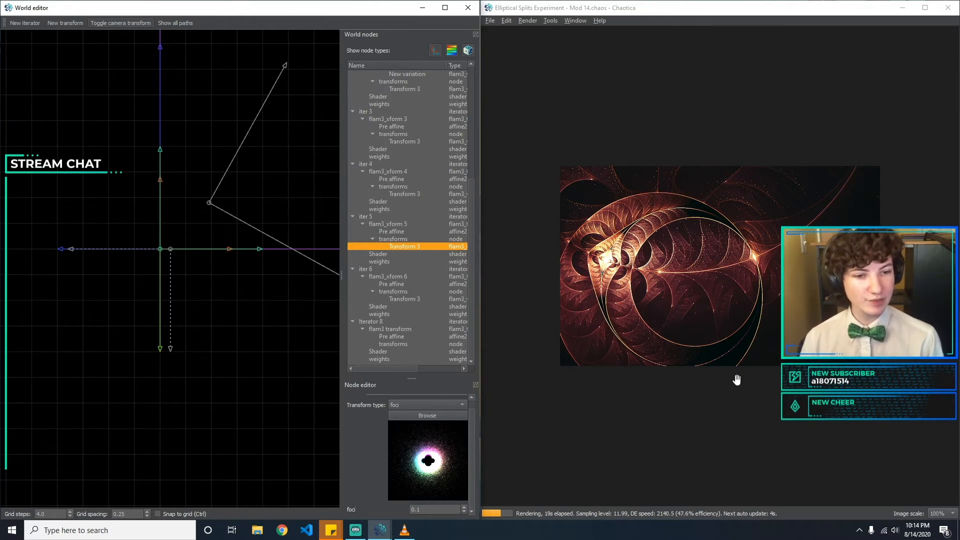
Save the rendered image as Elliptical Splits Experiment - Mod 14.png in the Rendered folder.
{"action": "left_click", "coordinate": [489, 21]}
{"action": "left_click", "coordinate": [546, 92]}
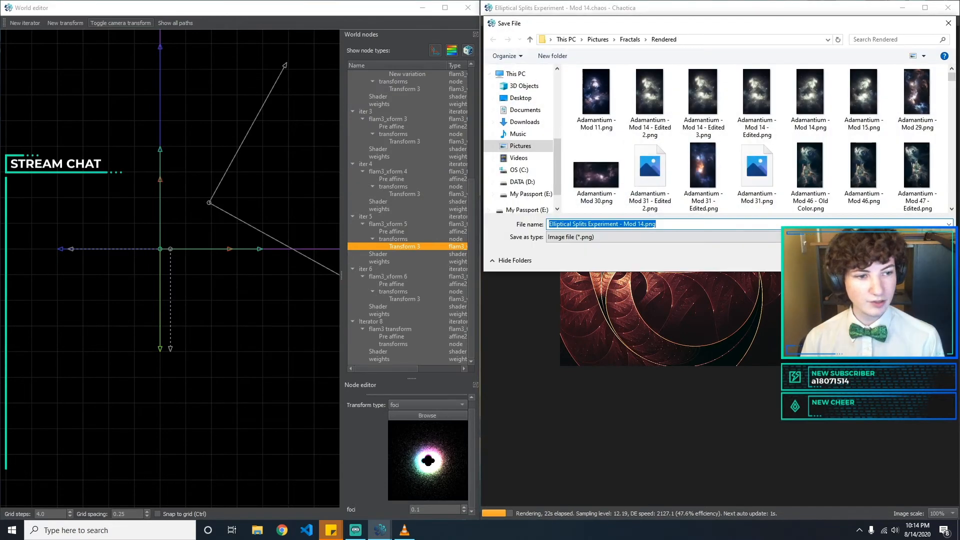
{"action": "key", "text": "Return"}
Save the world as a new file named Elliptical Splits Experiment - Mod 33.chaos in the Current folder.
{"action": "left_click", "coordinate": [493, 21]}
{"action": "left_click", "coordinate": [524, 80]}
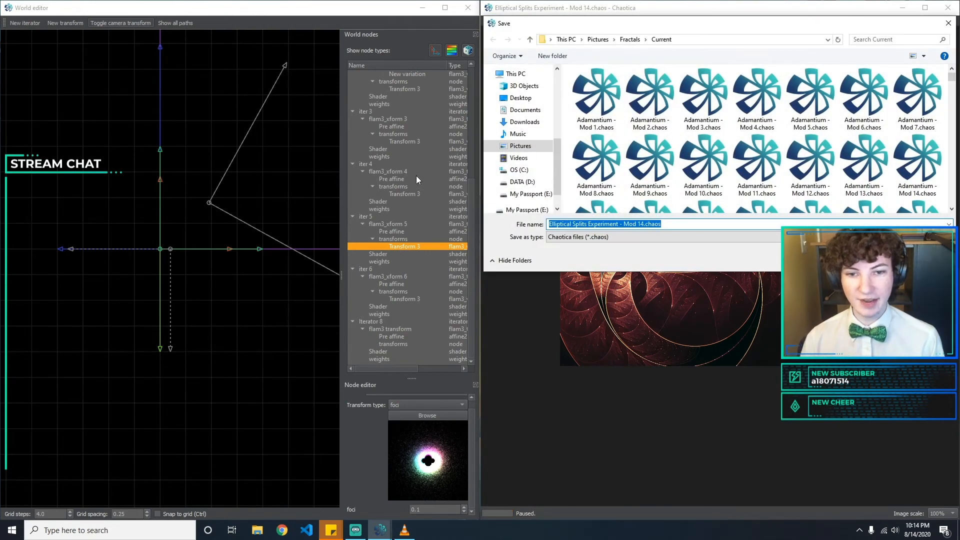
{"action": "scroll", "coordinate": [700, 150], "scroll_direction": "down", "scroll_amount": 3}
{"action": "left_click", "coordinate": [757, 108]}
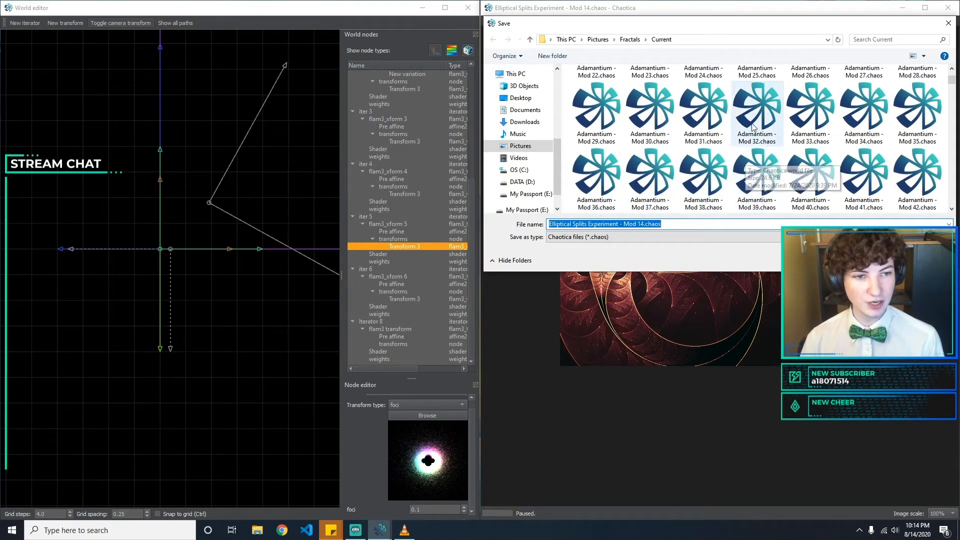
{"action": "type", "text": "el"}
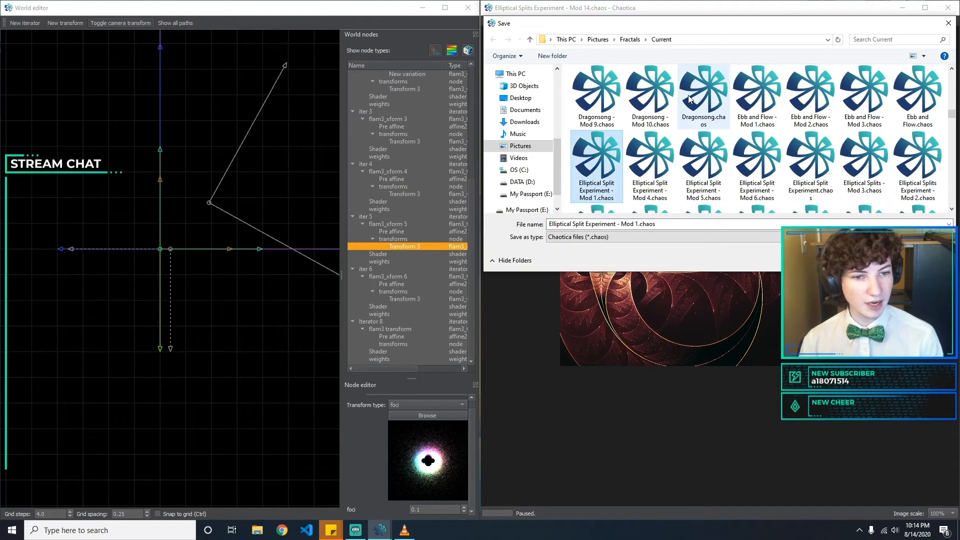
{"action": "scroll", "coordinate": [698, 120], "scroll_direction": "down", "scroll_amount": 3}
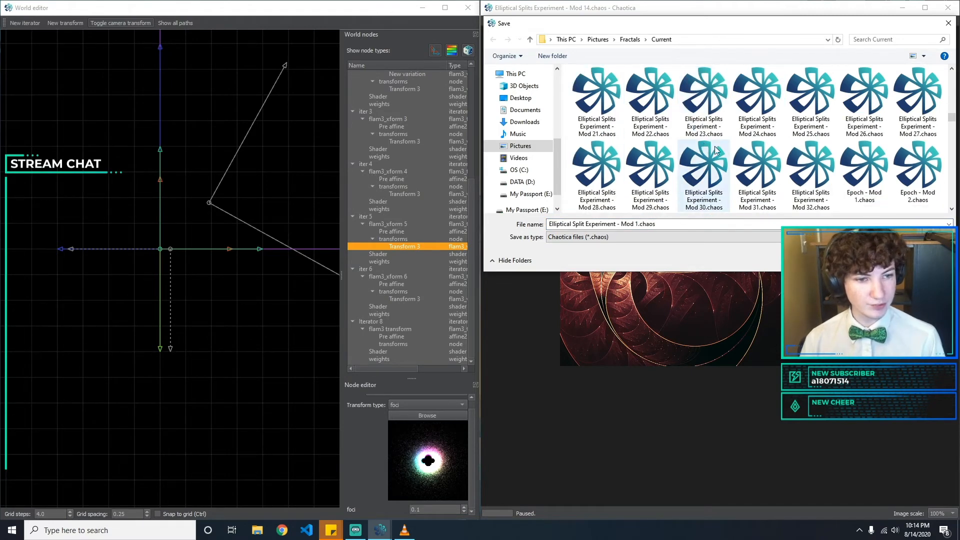
{"action": "left_click", "coordinate": [810, 168]}
{"action": "left_click", "coordinate": [648, 226]}
{"action": "left_click", "coordinate": [645, 225]}
{"action": "key", "text": "BackSpace"}
{"action": "type", "text": "32"}
{"action": "key", "text": "Return"}
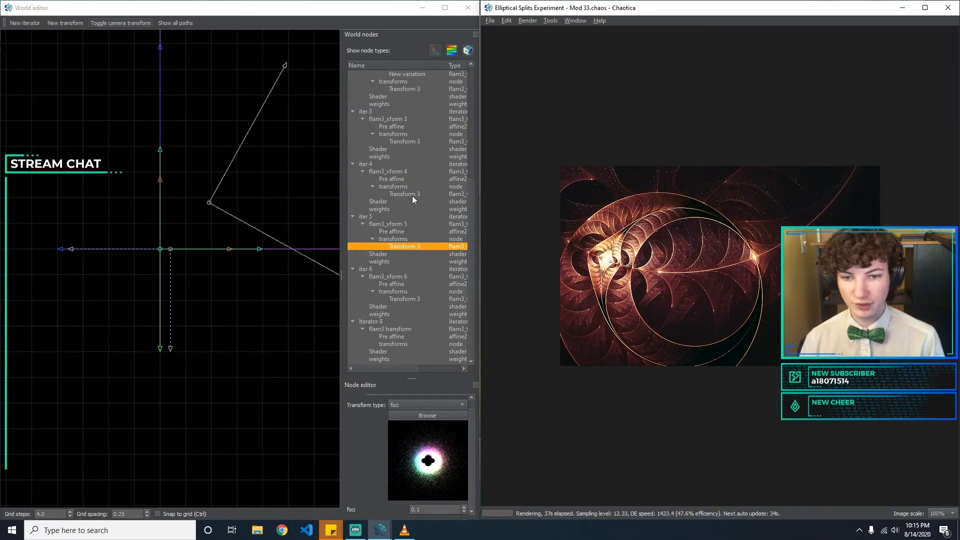
Try foci amounts of 0.5 and 0.3 in iter 5's Transform 3, returning the amount to 0.1.
{"action": "left_click", "coordinate": [408, 245]}
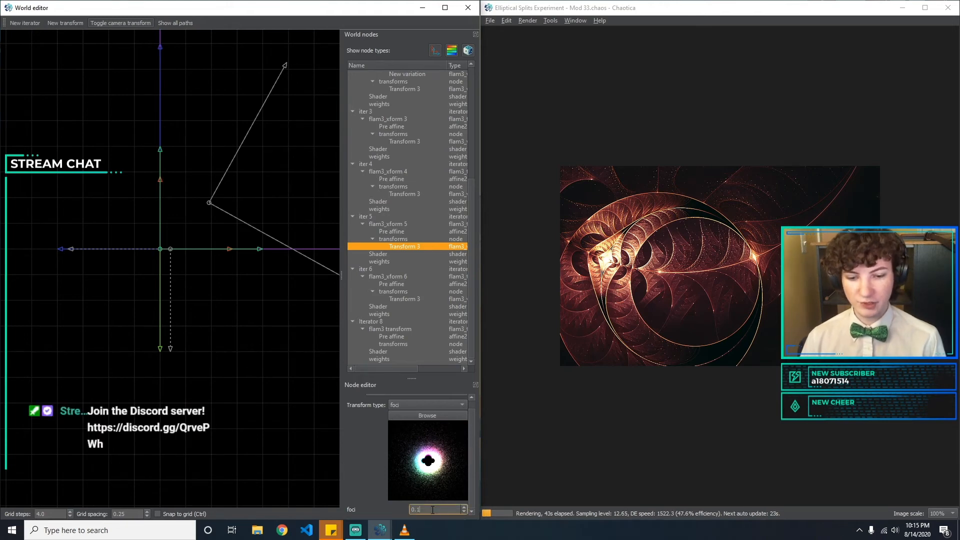
{"action": "scroll", "coordinate": [432, 506], "scroll_direction": "up", "scroll_amount": 4}
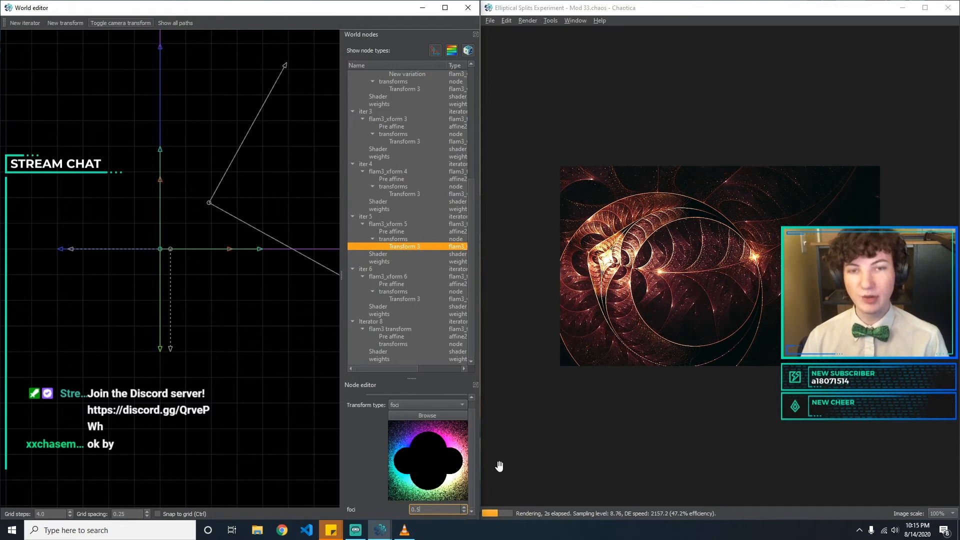
{"action": "key", "text": "BackSpace"}
{"action": "type", "text": "2"}
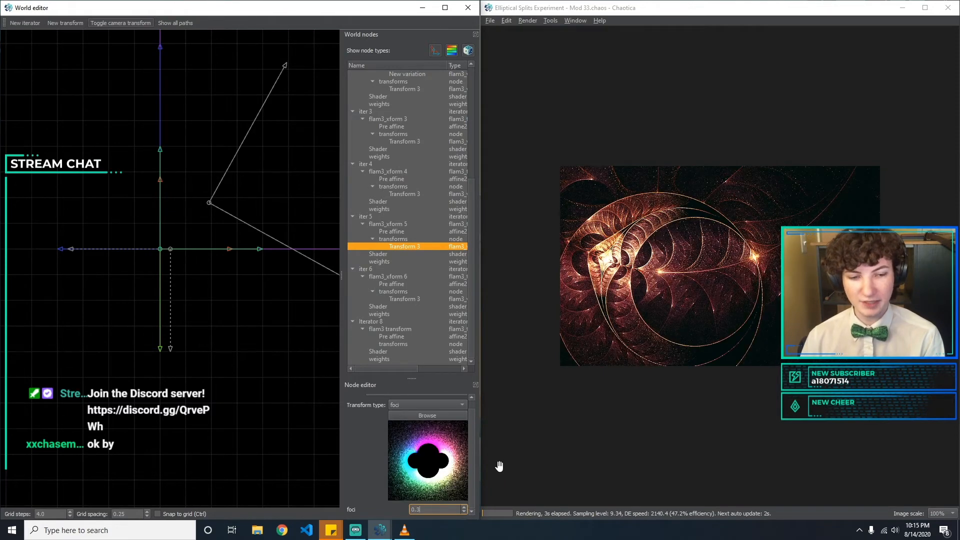
{"action": "key", "text": "BackSpace"}
{"action": "type", "text": "1"}
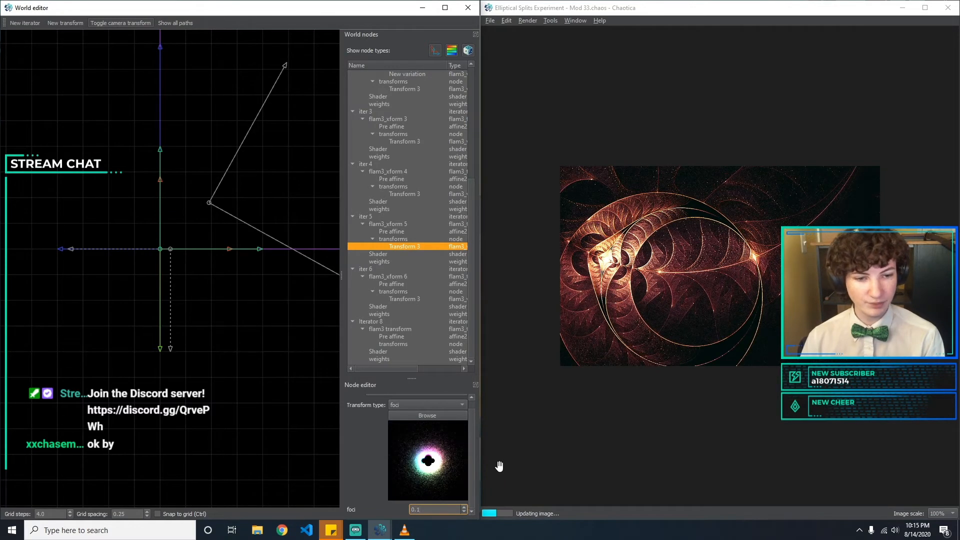
Compare foci amounts of 0.3 and 0.1 in iter 5's transform, and set the amount to 0.3.
{"action": "key", "text": "BackSpace"}
{"action": "type", "text": "3"}
{"action": "key", "text": "BackSpace"}
{"action": "type", "text": "1"}
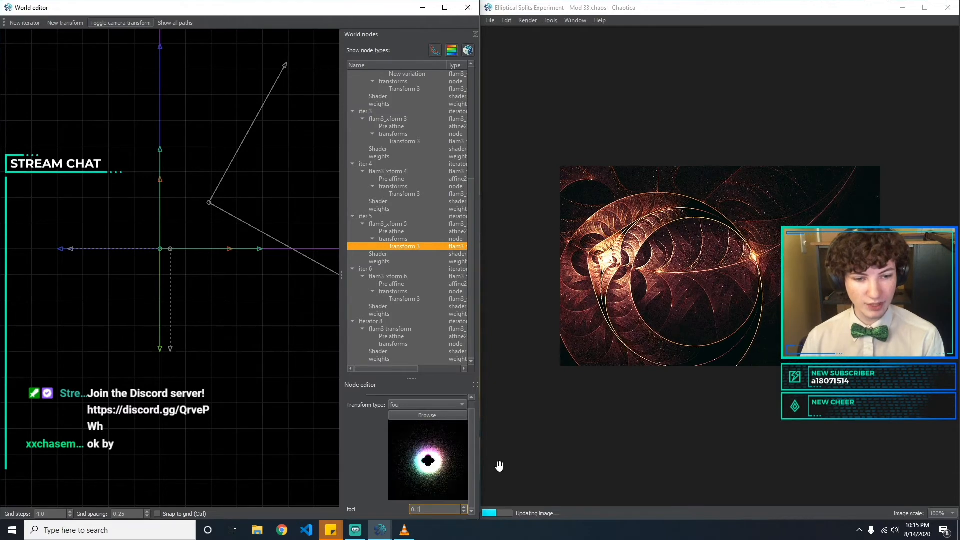
{"action": "key", "text": "BackSpace"}
{"action": "type", "text": "3"}
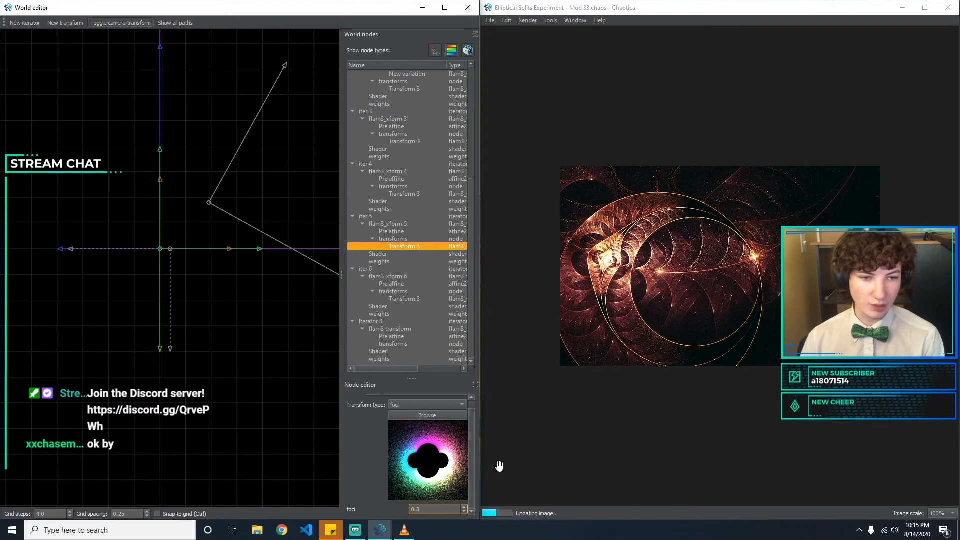
Set the foci amount of iter 5's Transform 3 to 0.1.
{"action": "key", "text": "BackSpace"}
{"action": "type", "text": "1"}
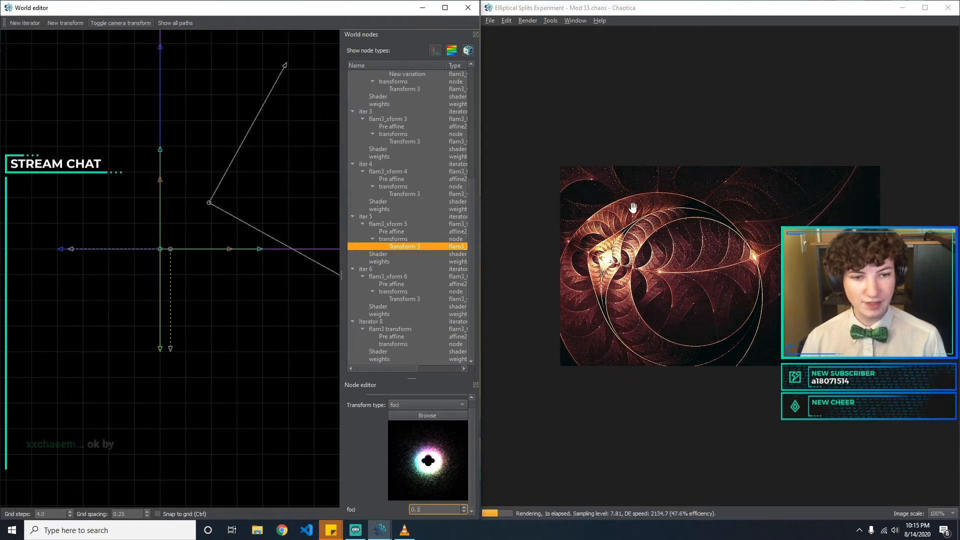
Examine the transform types and amounts of iter 4, iter 3, iter 2 and iter 1, including iter 2's pre-transform variation.
{"action": "left_click", "coordinate": [414, 194]}
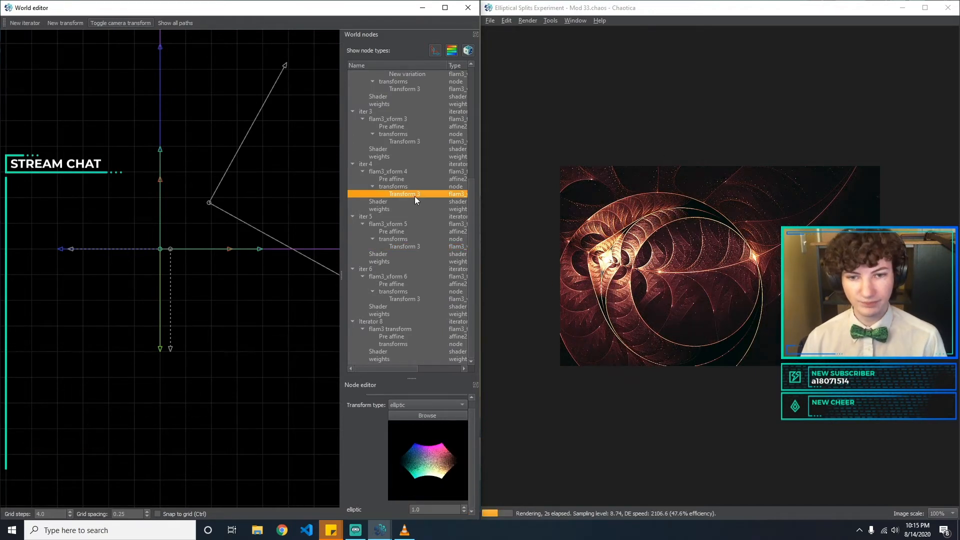
{"action": "scroll", "coordinate": [409, 170], "scroll_direction": "up", "scroll_amount": 1}
{"action": "left_click", "coordinate": [409, 158]}
{"action": "left_click", "coordinate": [407, 164]}
{"action": "scroll", "coordinate": [412, 175], "scroll_direction": "up", "scroll_amount": 1}
{"action": "left_click", "coordinate": [424, 135]}
{"action": "scroll", "coordinate": [426, 136], "scroll_direction": "up", "scroll_amount": 2}
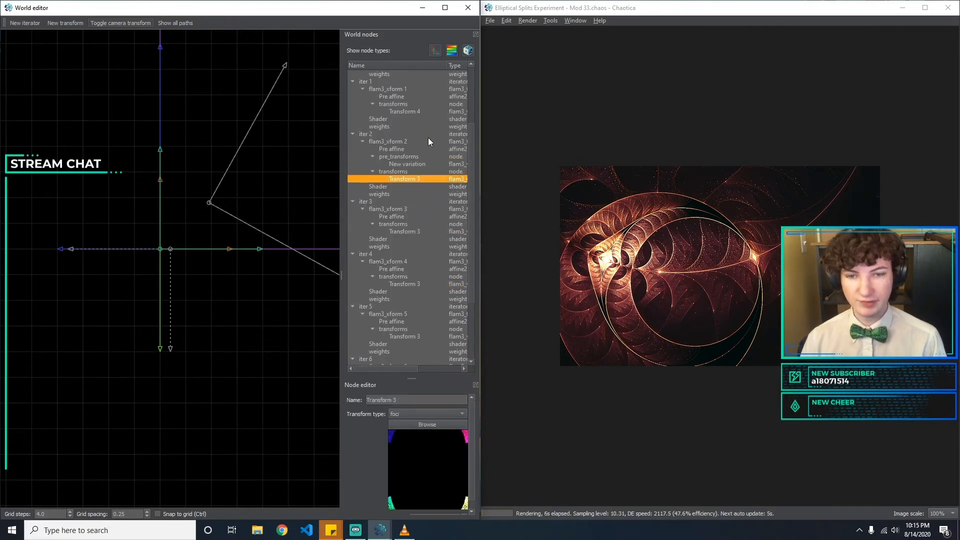
{"action": "left_click", "coordinate": [425, 110]}
{"action": "scroll", "coordinate": [424, 134], "scroll_direction": "up", "scroll_amount": 2}
{"action": "scroll", "coordinate": [413, 179], "scroll_direction": "up", "scroll_amount": 1}
{"action": "left_click", "coordinate": [415, 232]}
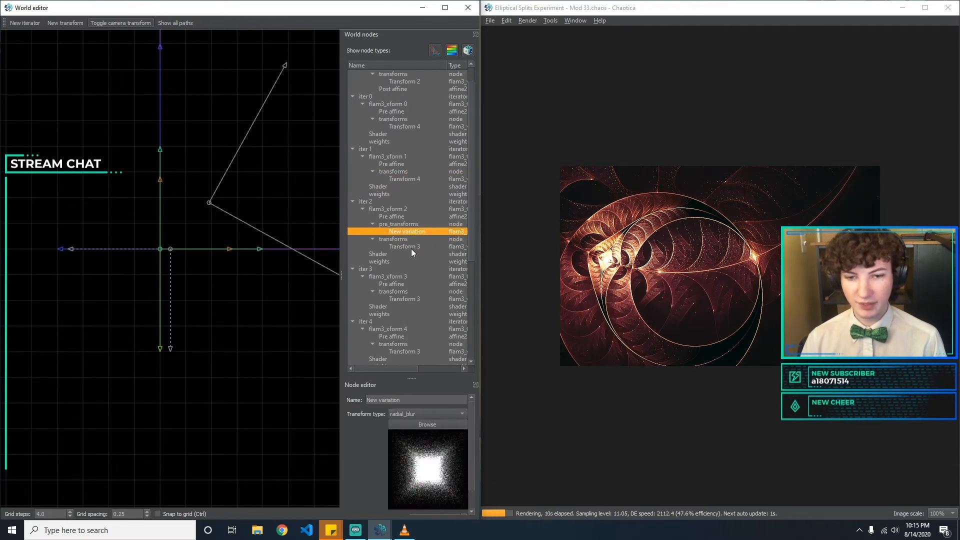
Try a foci amount of 10 in iter 2's Transform 3, returning the amount to 1.
{"action": "left_click", "coordinate": [413, 247]}
{"action": "scroll", "coordinate": [470, 452], "scroll_direction": "down", "scroll_amount": 1}
{"action": "right_click", "coordinate": [433, 513]}
{"action": "left_click", "coordinate": [434, 512]}
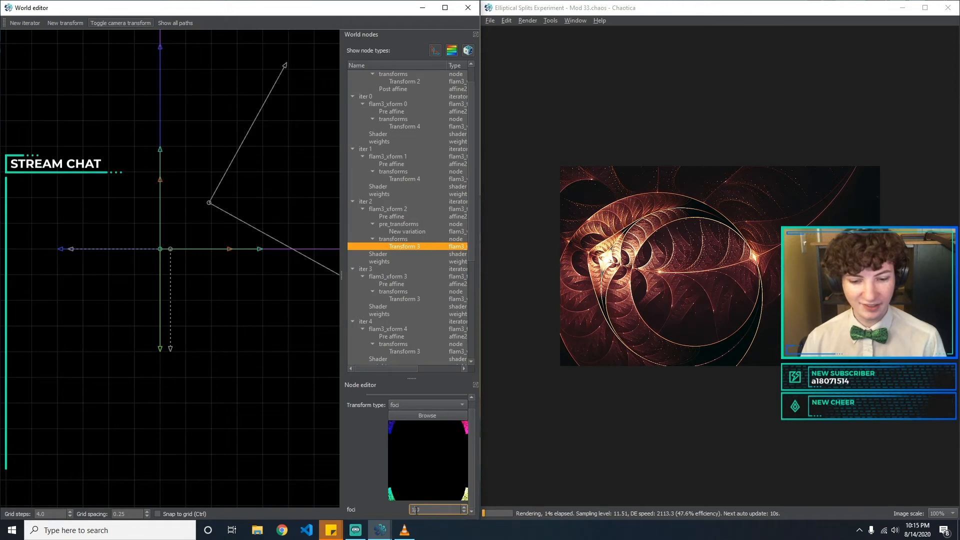
{"action": "type", "text": "1.1"}
{"action": "key", "text": "BackSpace"}
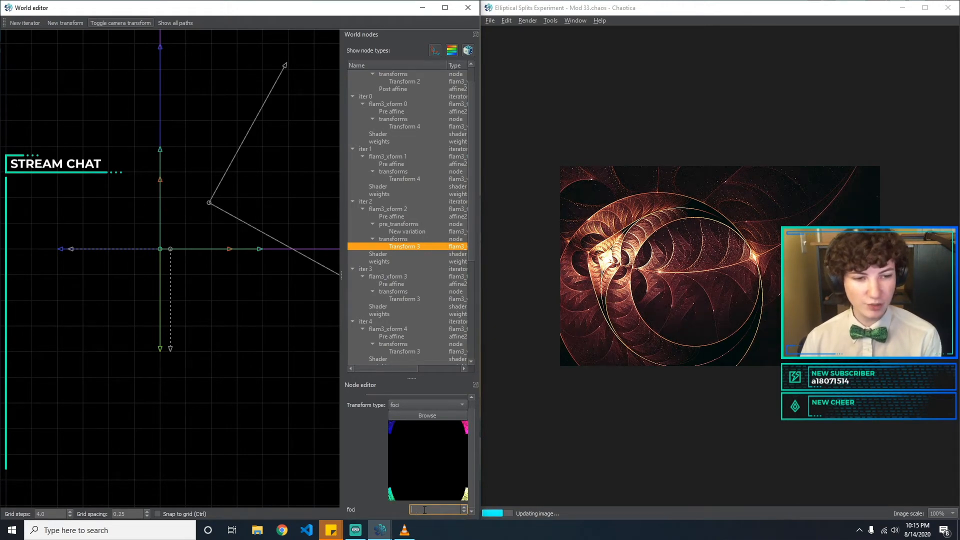
{"action": "type", "text": "10"}
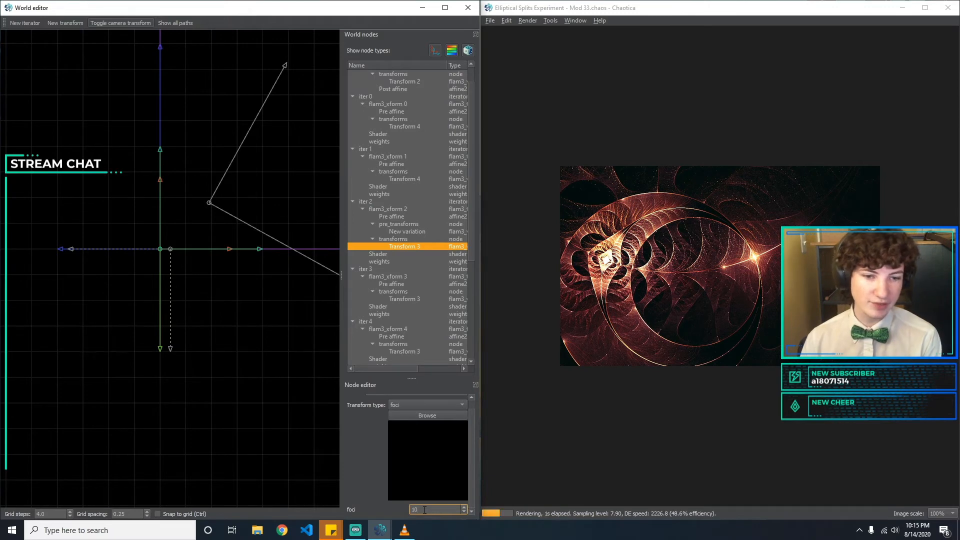
{"action": "key", "text": "BackSpace"}
{"action": "key", "text": "BackSpace"}
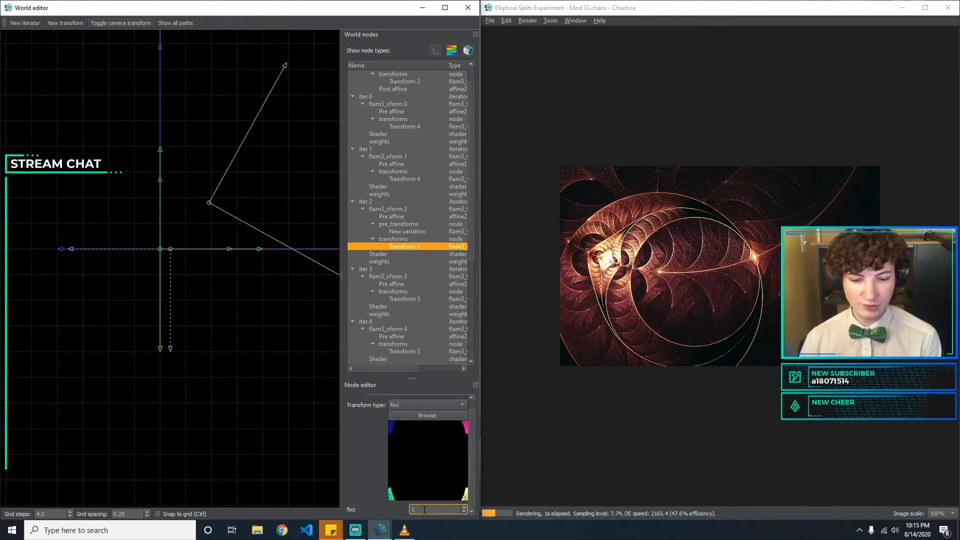
Try a foci amount of 0.5 in iter 2's Transform 3 and restore it to 1.
{"action": "key", "text": "BackSpace"}
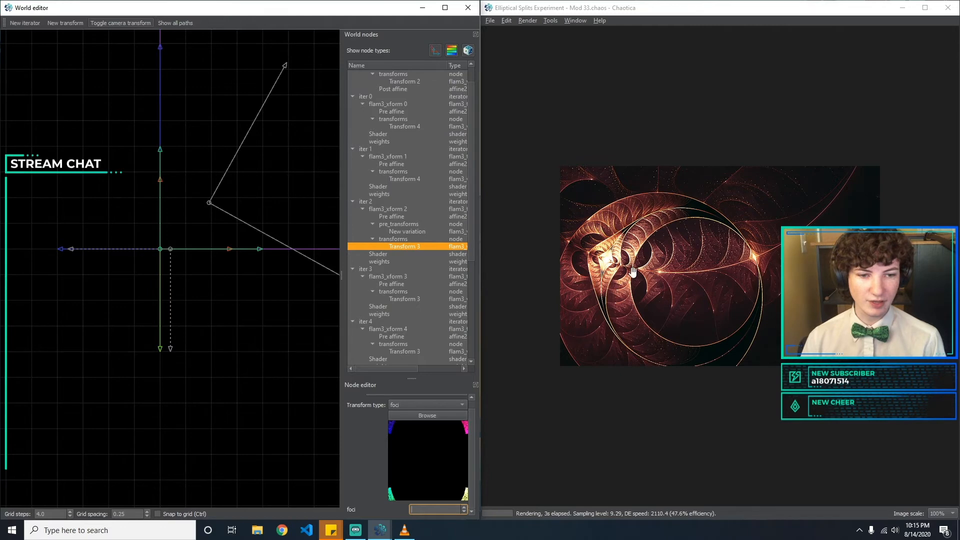
{"action": "type", "text": "2"}
{"action": "key", "text": "BackSpace"}
{"action": "type", "text": "31"}
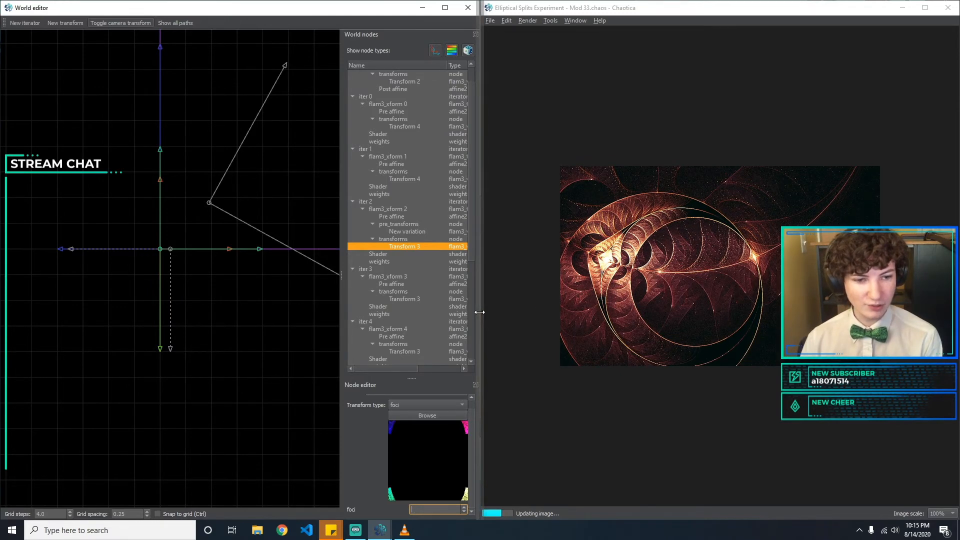
{"action": "key", "text": "BackSpace"}
{"action": "type", "text": "0.5"}
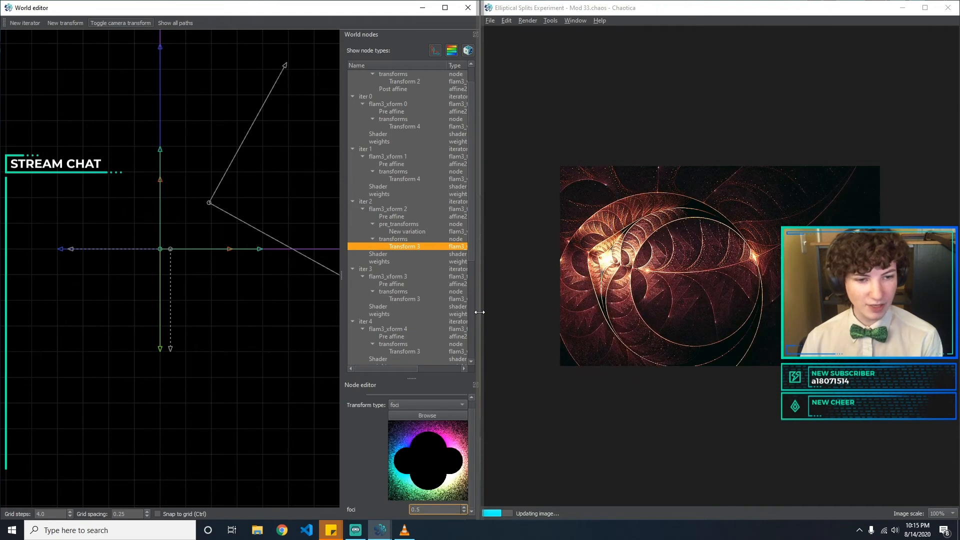
{"action": "key", "text": "BackSpace"}
{"action": "key", "text": "BackSpace"}
{"action": "key", "text": "BackSpace"}
{"action": "type", "text": "1"}
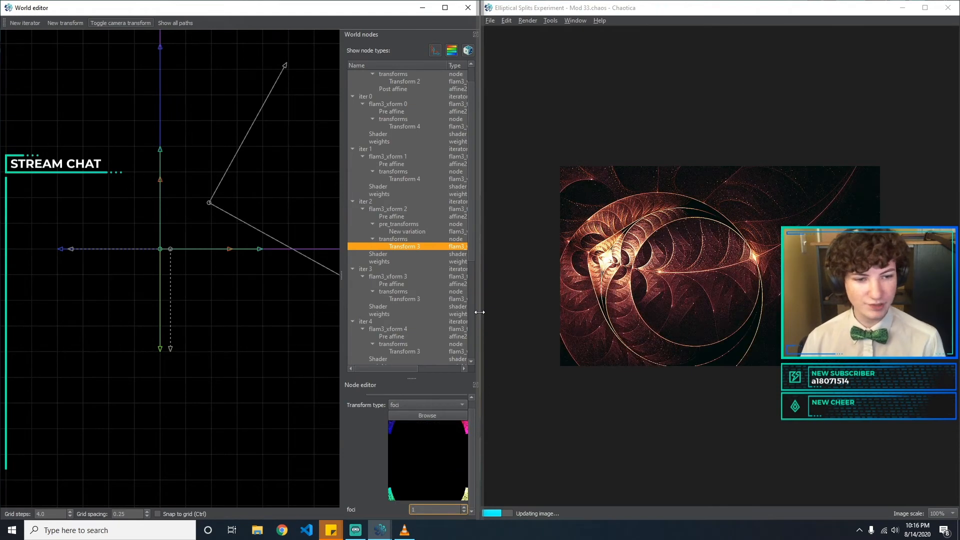
Compare foci amounts of 1.5 and 1 in iter 2's Transform 3, and set the amount to 1.5.
{"action": "type", "text": ".5"}
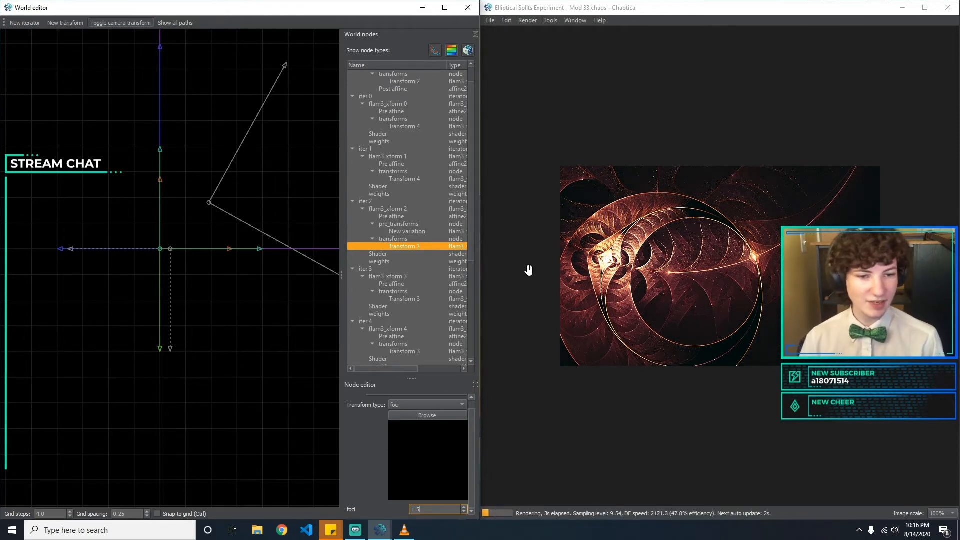
{"action": "key", "text": "BackSpace"}
{"action": "type", "text": "5"}
{"action": "key", "text": "BackSpace"}
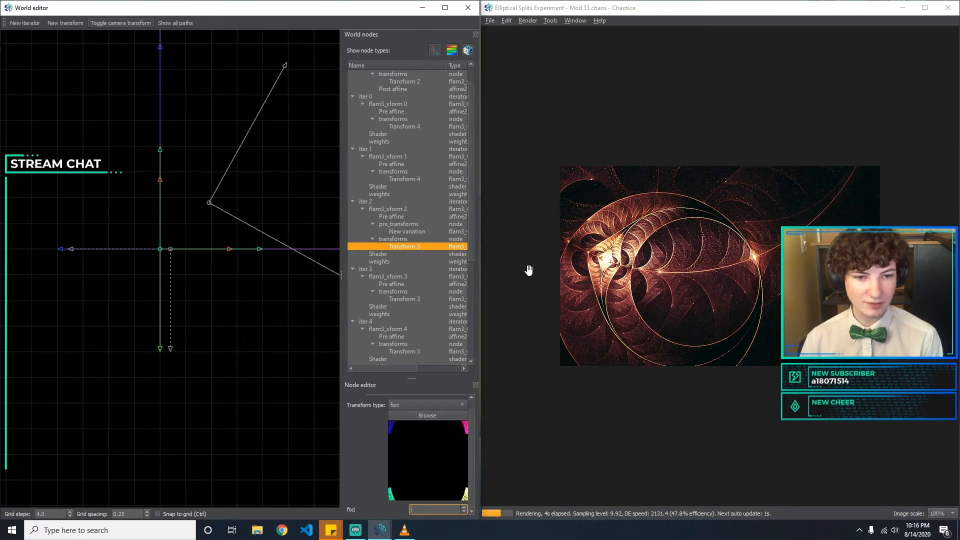
{"action": "type", "text": "5"}
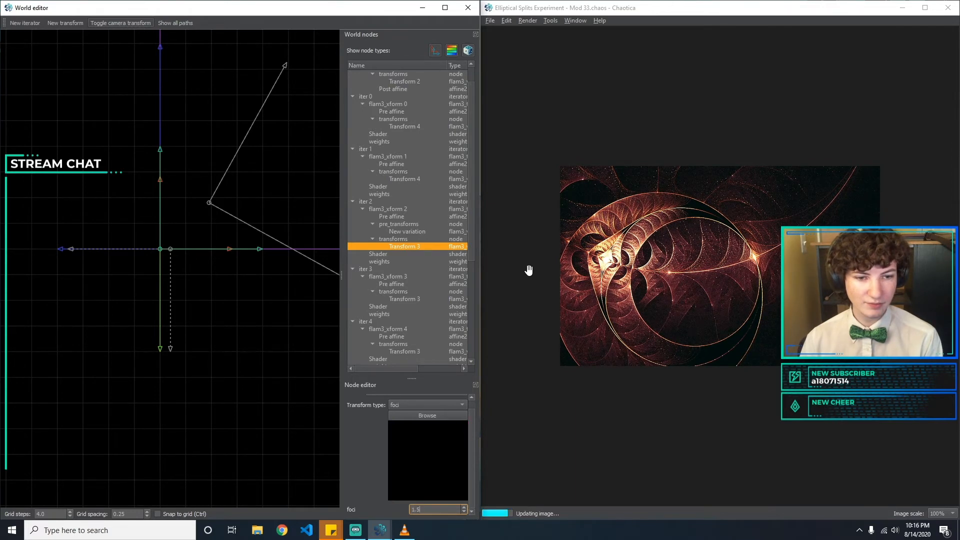
{"action": "key", "text": "BackSpace"}
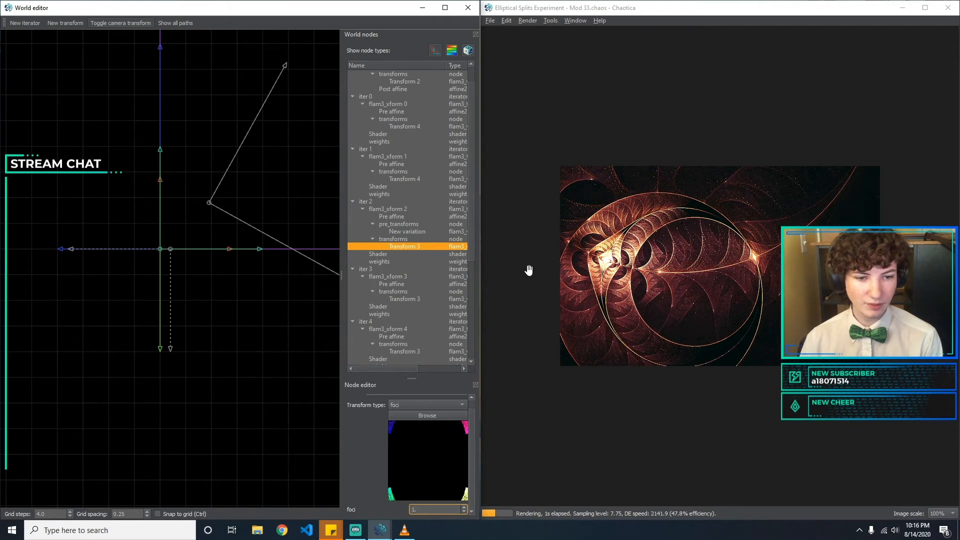
{"action": "type", "text": "5"}
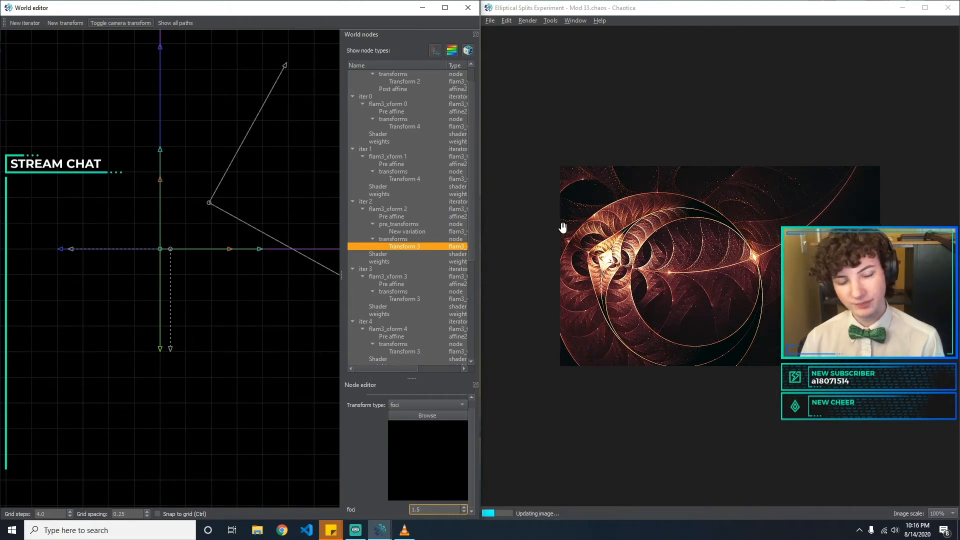
Inspect the transforms of iter 1, the final transform and iter 0.
{"action": "left_click", "coordinate": [404, 178]}
{"action": "scroll", "coordinate": [422, 150], "scroll_direction": "up", "scroll_amount": 1}
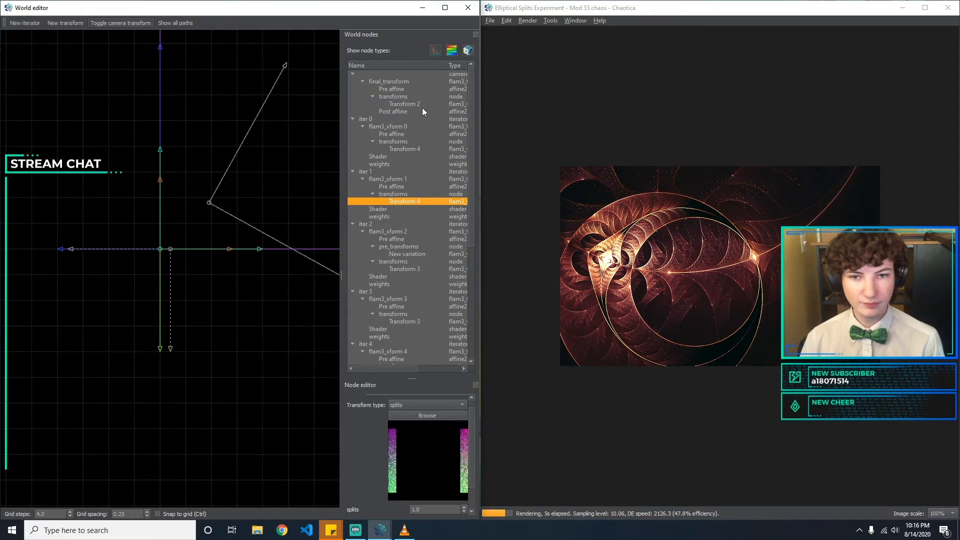
{"action": "left_click", "coordinate": [422, 104]}
{"action": "left_click", "coordinate": [422, 149]}
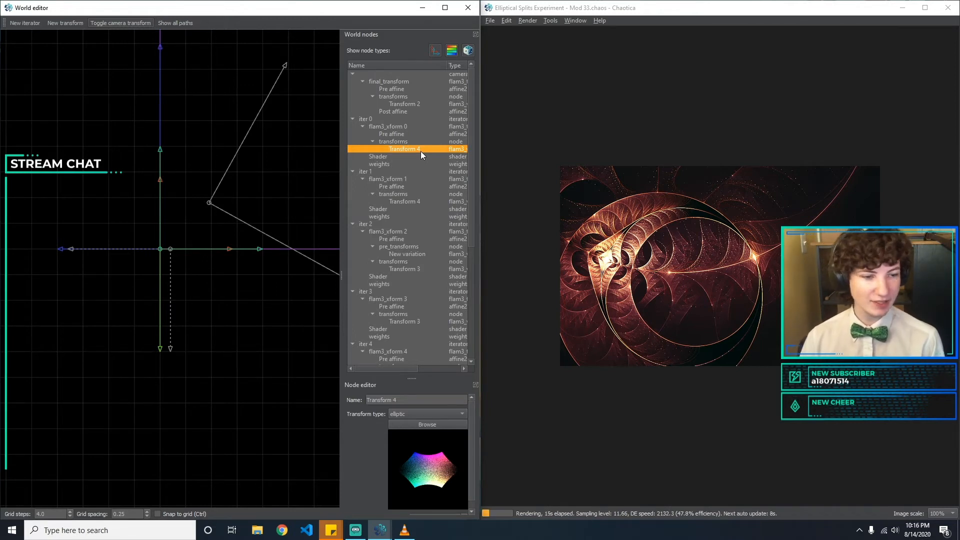
Save the world as a new file named Elliptical Splits Experiment - Mod 34.chaos in the Current folder.
{"action": "left_click", "coordinate": [487, 21]}
{"action": "left_click", "coordinate": [530, 79]}
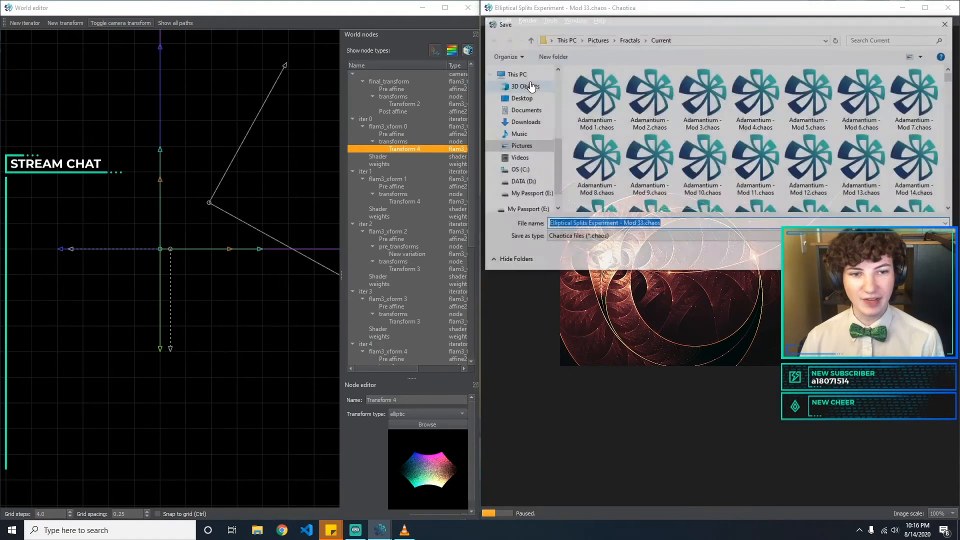
{"action": "left_click", "coordinate": [647, 224]}
{"action": "key", "text": "BackSpace"}
{"action": "key", "text": "BackSpace"}
{"action": "type", "text": "4."}
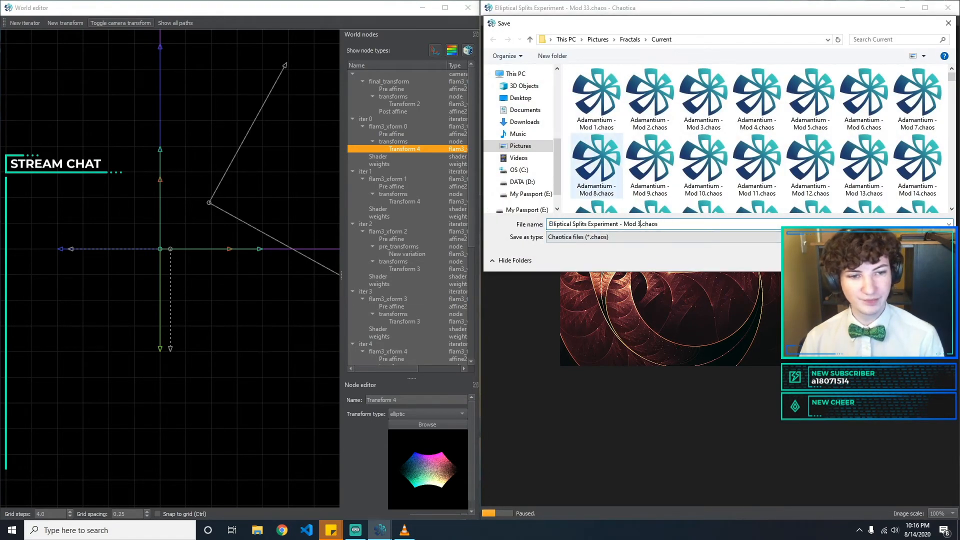
{"action": "key", "text": "Return"}
Try an elliptic amount of 1.1 in iter 0's Transform 4, returning the amount to 1.0.
{"action": "left_click_drag", "start_coordinate": [471, 408], "coordinate": [471, 430]}
{"action": "left_click", "coordinate": [439, 510]}
{"action": "key", "text": "BackSpace"}
{"action": "type", "text": "1"}
{"action": "key", "text": "BackSpace"}
{"action": "type", "text": "0"}
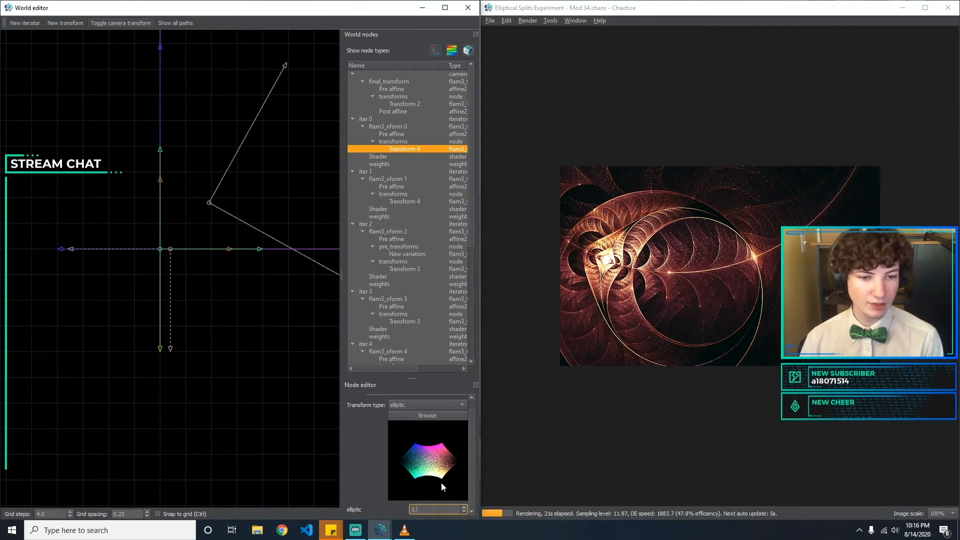
Review the splits parameters of iter 1's Transform 4, plus iter 2's Transform 3 and pre-transform variation.
{"action": "left_click", "coordinate": [419, 201]}
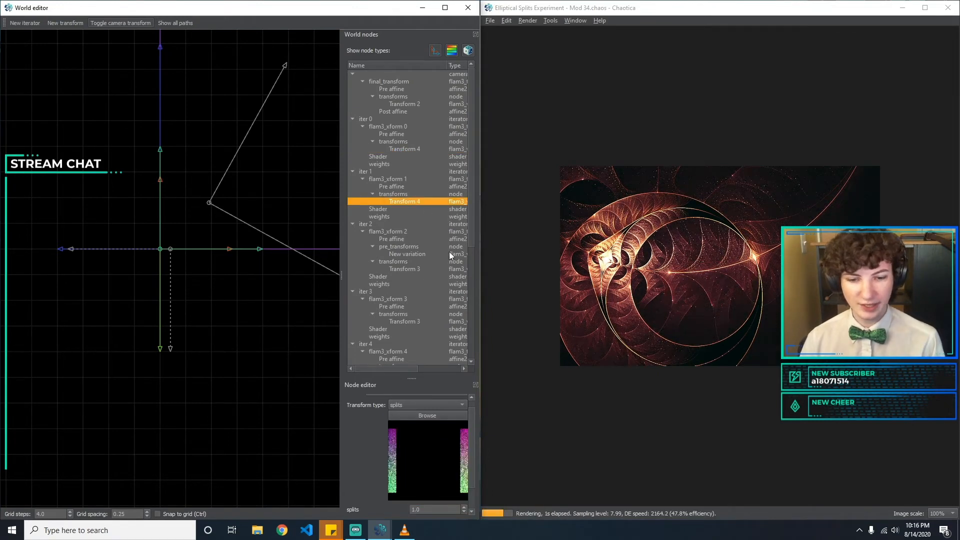
{"action": "scroll", "coordinate": [449, 251], "scroll_direction": "down", "scroll_amount": 1}
{"action": "left_click_drag", "start_coordinate": [473, 445], "coordinate": [476, 480]}
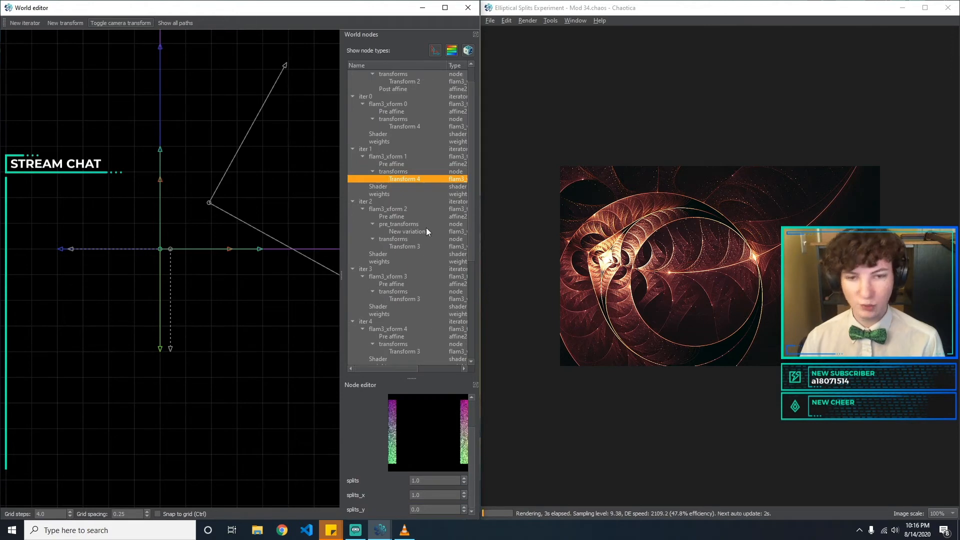
{"action": "left_click", "coordinate": [410, 247]}
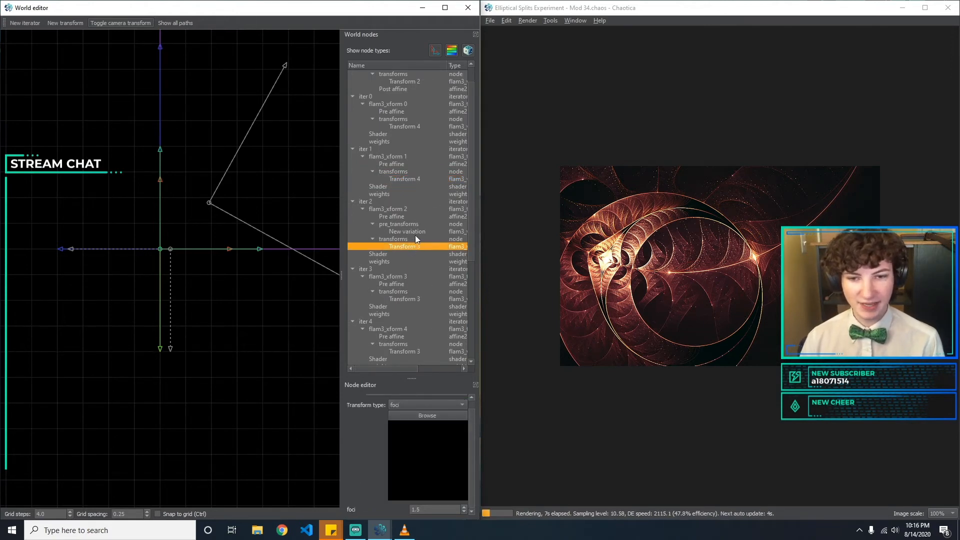
{"action": "left_click", "coordinate": [416, 231]}
{"action": "scroll", "coordinate": [415, 232], "scroll_direction": "down", "scroll_amount": 1}
Try spherical amounts of 1.5 and 0.5 in iter 3's Transform 3.
{"action": "left_click", "coordinate": [414, 274]}
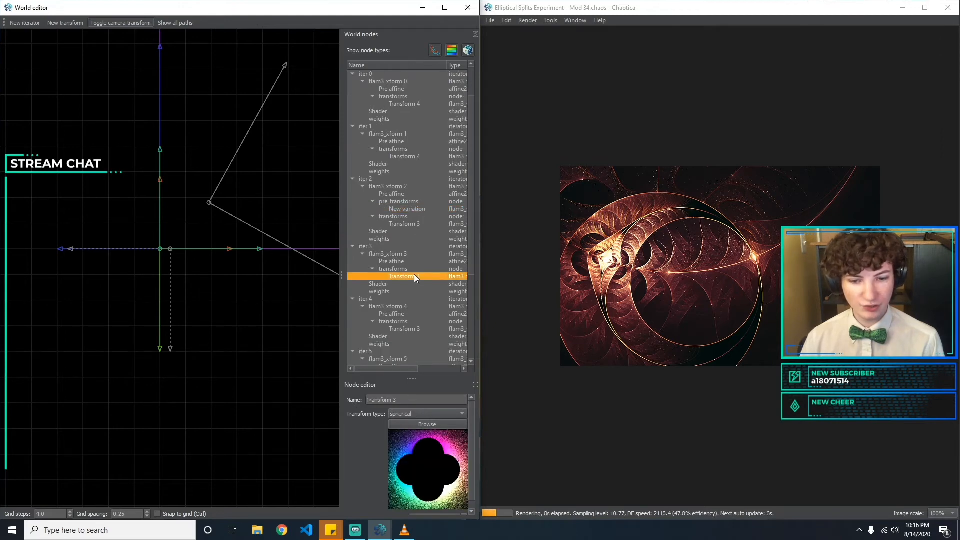
{"action": "scroll", "coordinate": [414, 274], "scroll_direction": "down", "scroll_amount": 1}
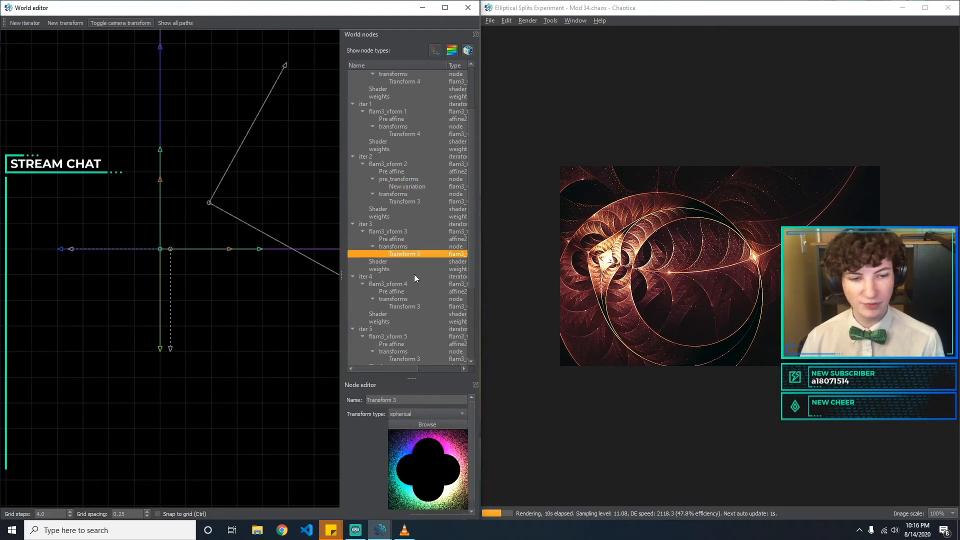
{"action": "scroll", "coordinate": [469, 424], "scroll_direction": "down", "scroll_amount": 1}
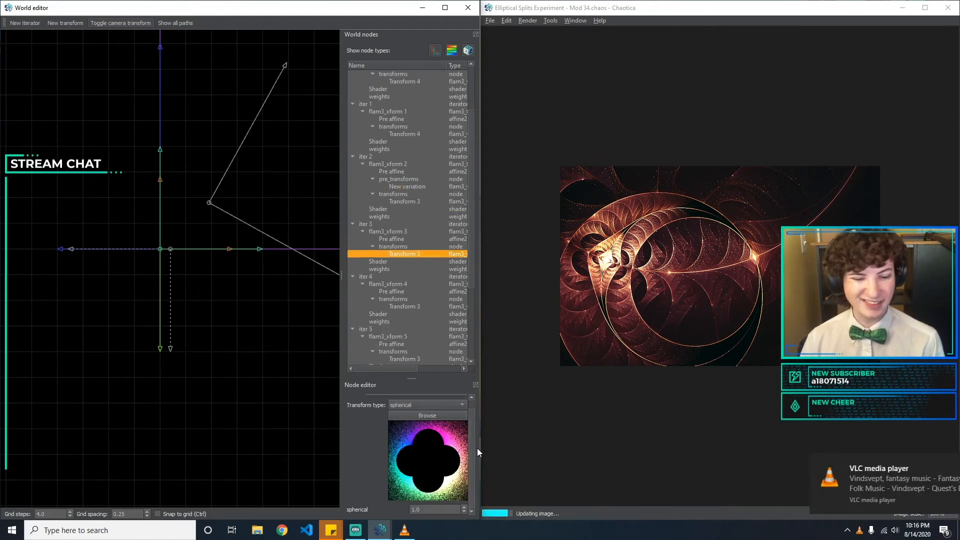
{"action": "left_click", "coordinate": [443, 508]}
{"action": "key", "text": "BackSpace"}
{"action": "type", "text": "5"}
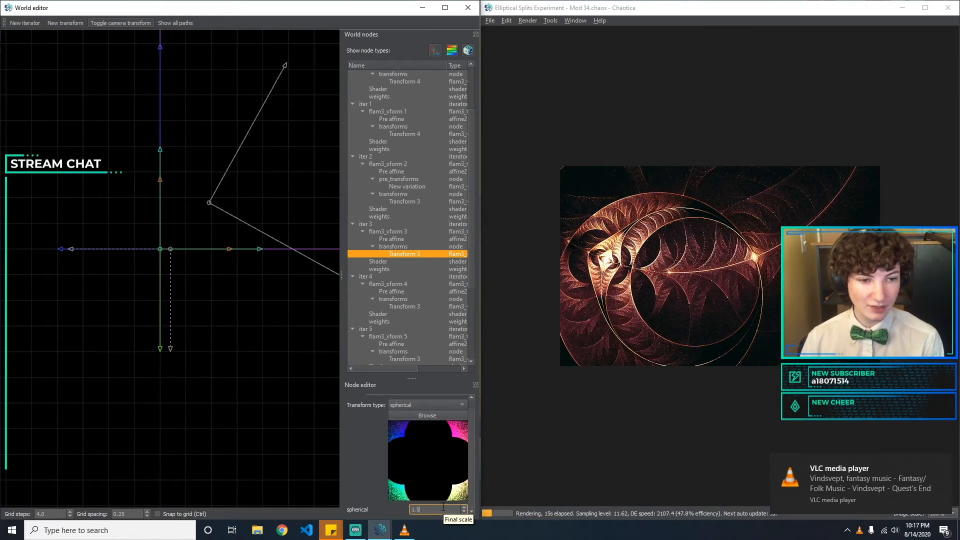
{"action": "key", "text": "BackSpace"}
{"action": "key", "text": "BackSpace"}
{"action": "key", "text": "BackSpace"}
{"action": "type", "text": "0.5"}
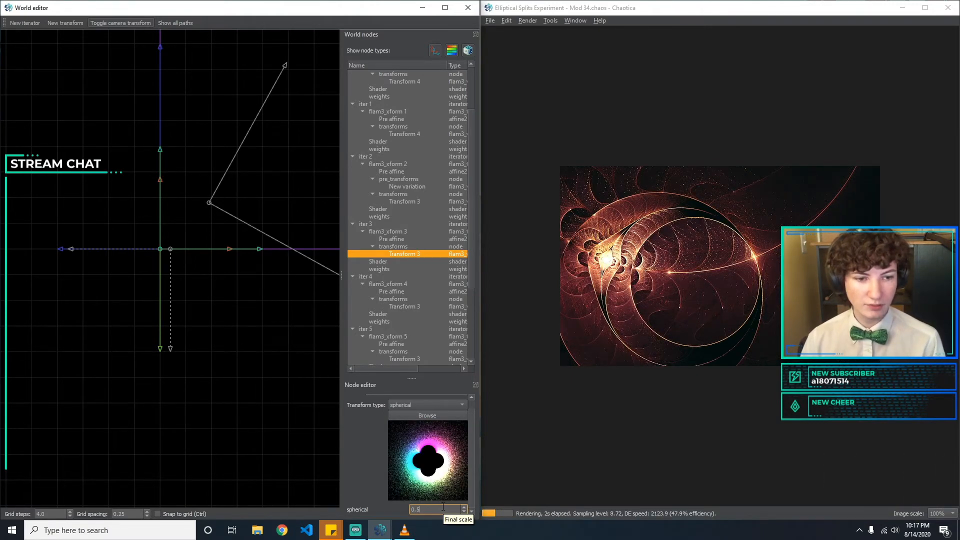
Change the type of iter 3's Transform 3 to foci, try an amount of 1, and set it to 0.5.
{"action": "left_click", "coordinate": [449, 404]}
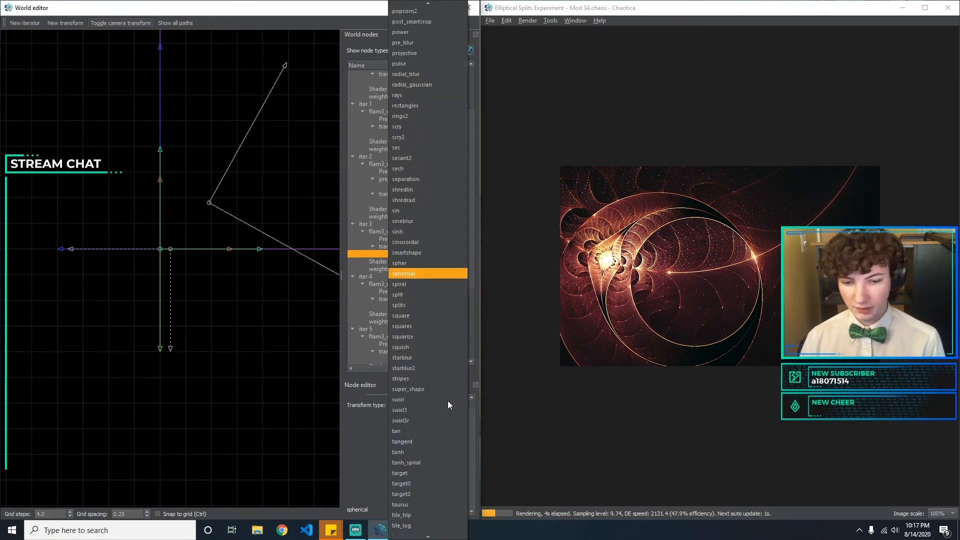
{"action": "scroll", "coordinate": [448, 400], "scroll_direction": "down", "scroll_amount": 5}
{"action": "key", "text": "Escape"}
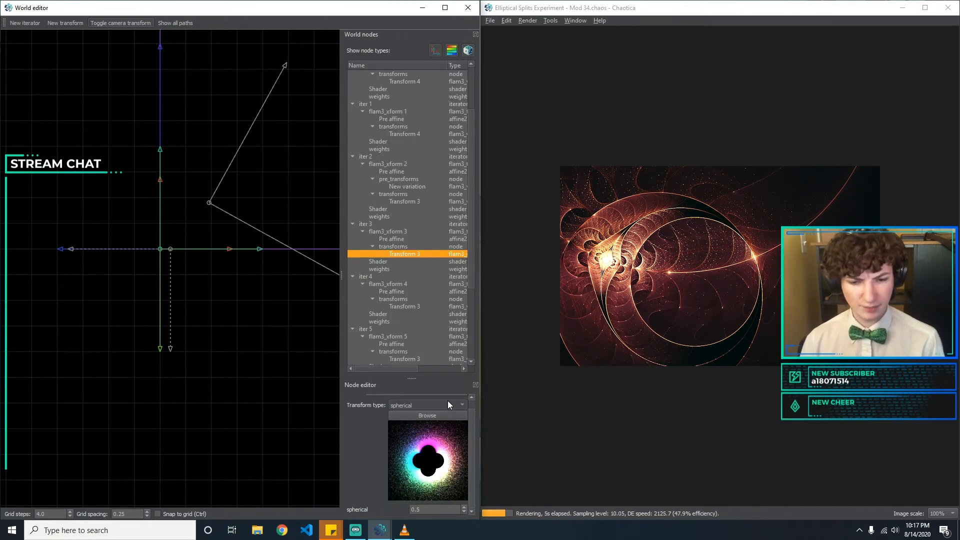
{"action": "double_click", "coordinate": [431, 509]}
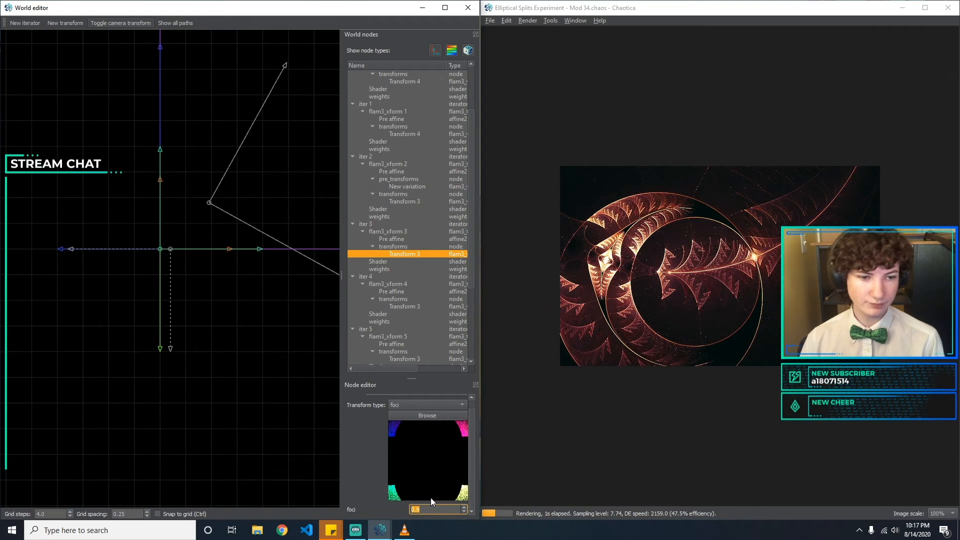
{"action": "type", "text": "1"}
{"action": "key", "text": "BackSpace"}
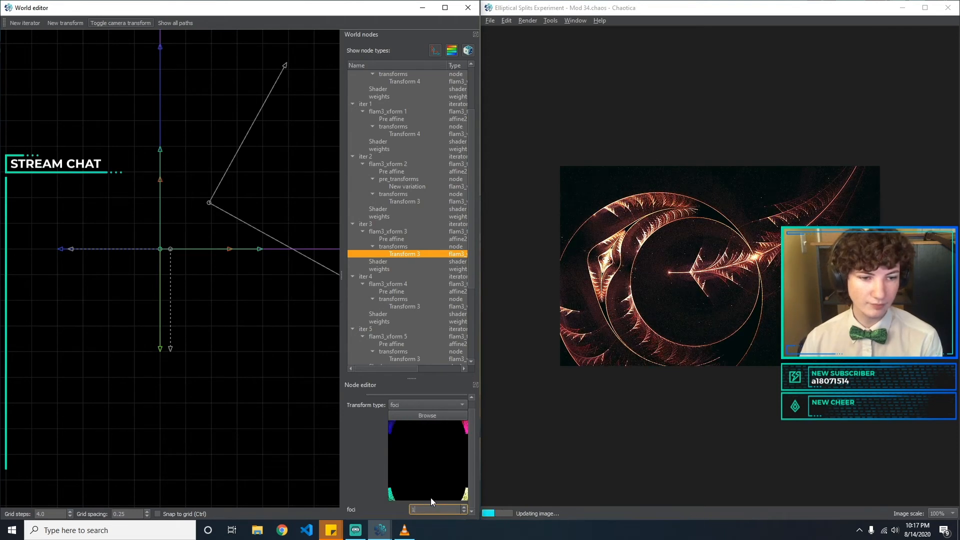
{"action": "type", "text": "0.6"}
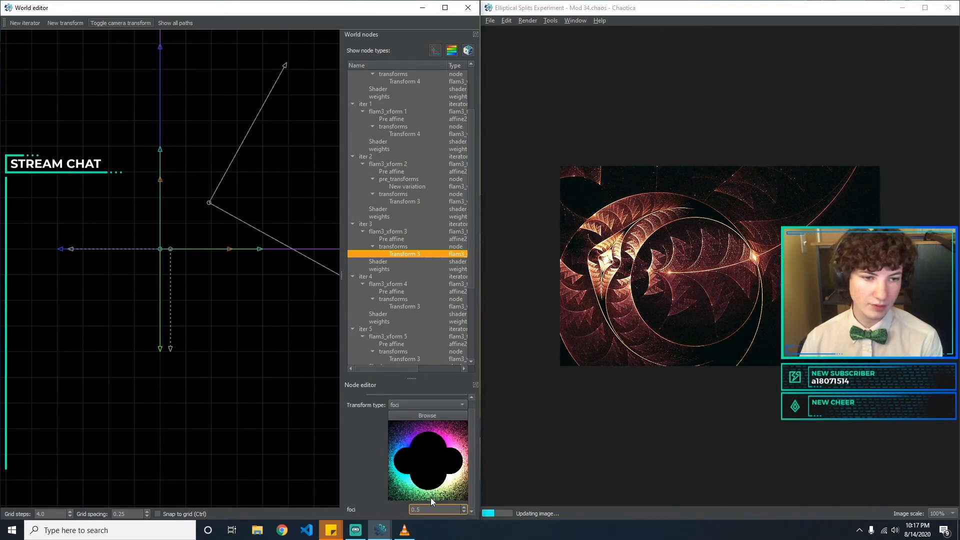
Try foci amounts of 0.3, 0.2 and 0.1 in iter 3's Transform 3, returning the amount to 0.5.
{"action": "key", "text": "BackSpace"}
{"action": "type", "text": "3"}
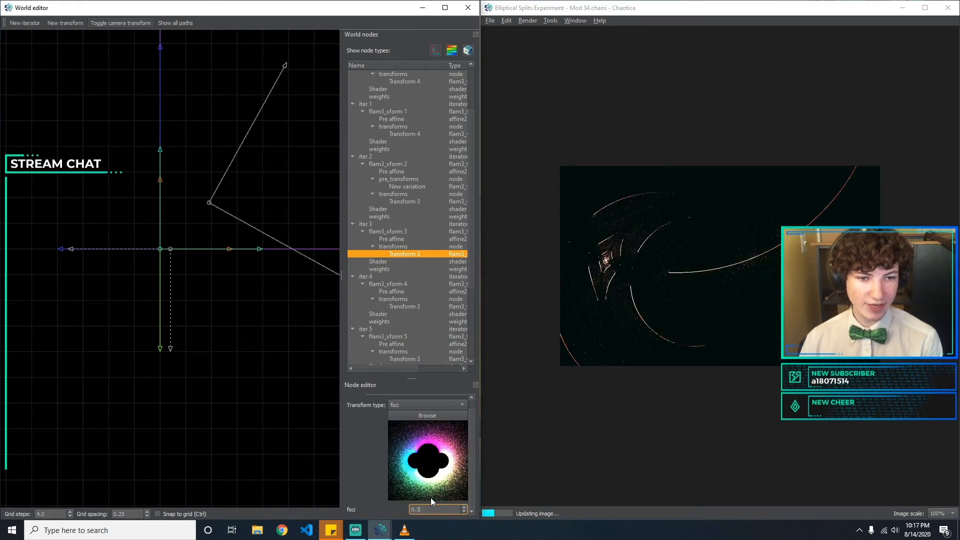
{"action": "key", "text": "BackSpace"}
{"action": "type", "text": "2"}
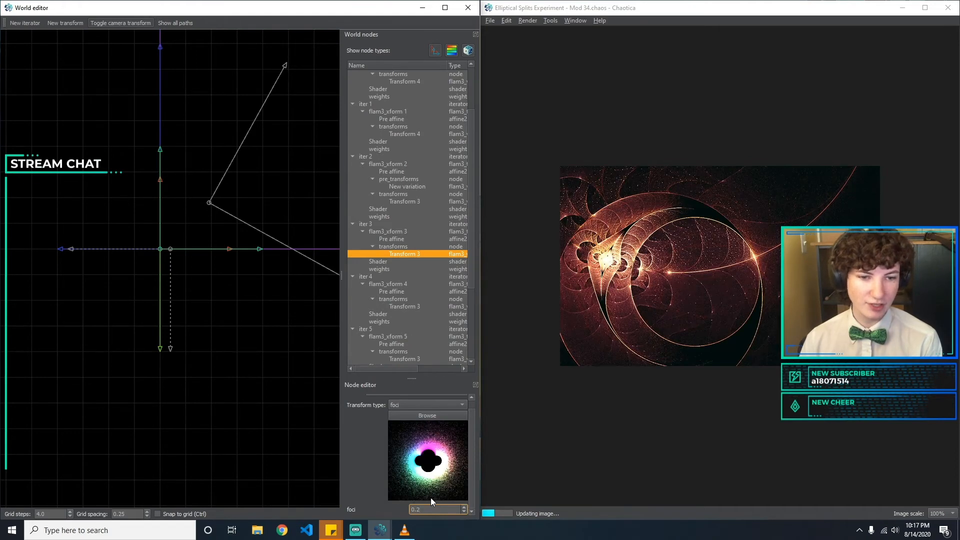
{"action": "key", "text": "BackSpace"}
{"action": "type", "text": "1"}
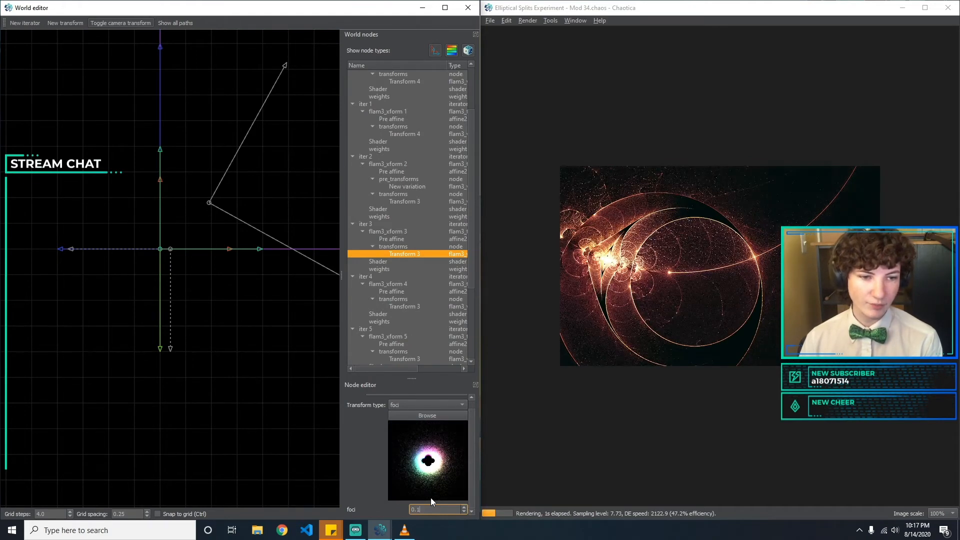
{"action": "key", "text": "BackSpace"}
{"action": "type", "text": "3"}
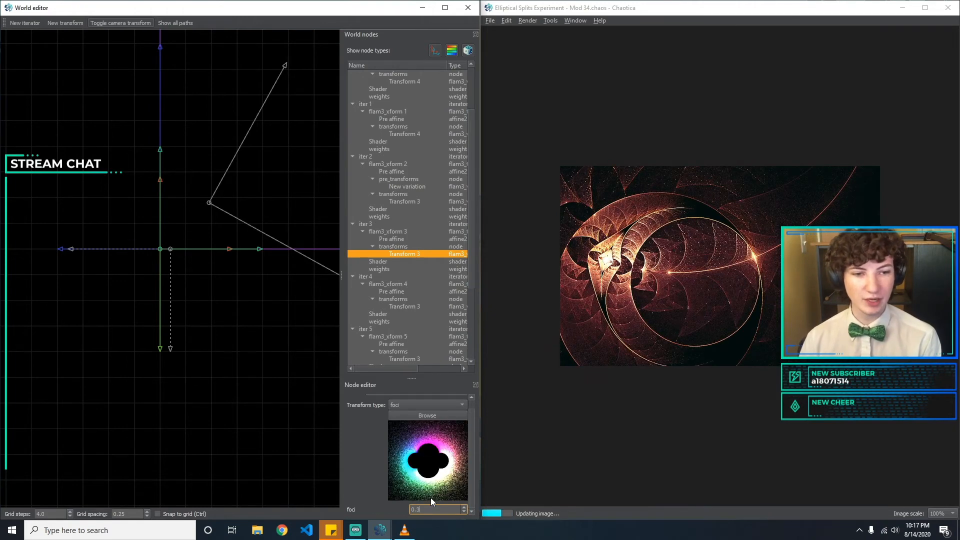
{"action": "key", "text": "BackSpace"}
{"action": "type", "text": "5"}
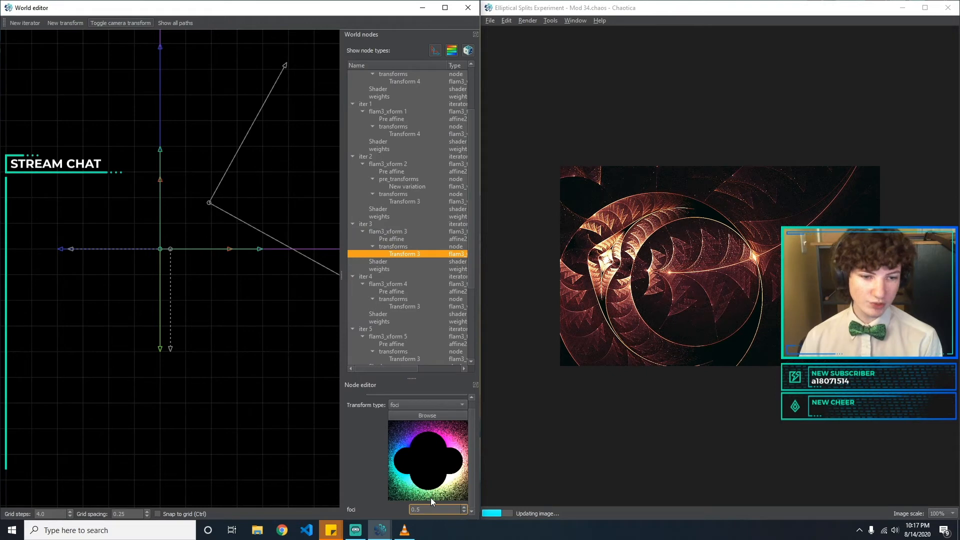
Compare further foci amounts in iter 3's Transform 3, ending on 0.2.
{"action": "key", "text": "BackSpace"}
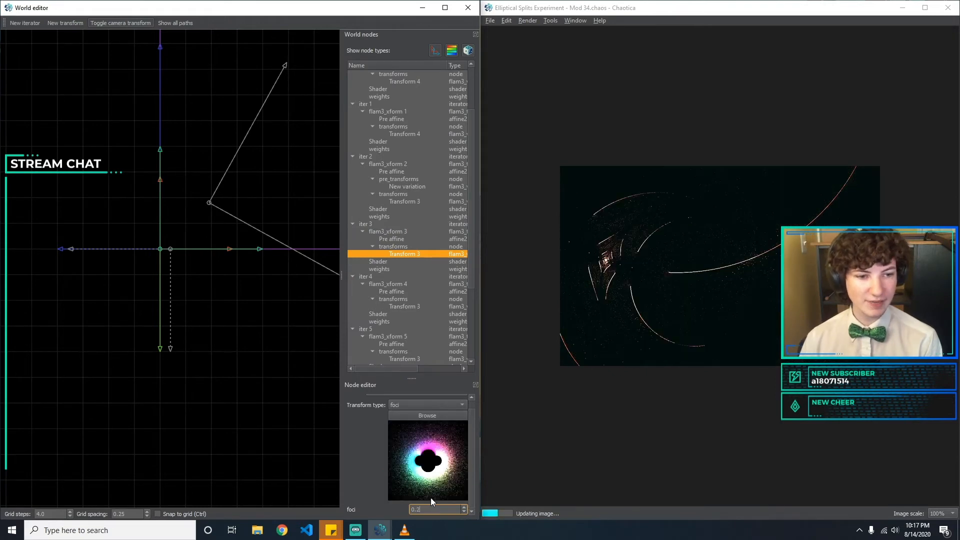
{"action": "type", "text": "1"}
{"action": "key", "text": "BackSpace"}
{"action": "type", "text": "3"}
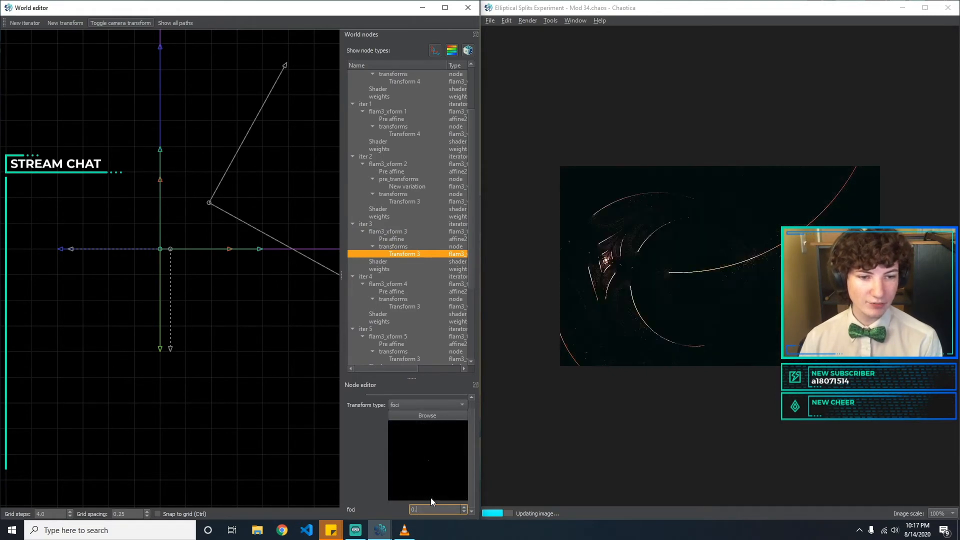
{"action": "key", "text": "BackSpace"}
{"action": "type", "text": "2"}
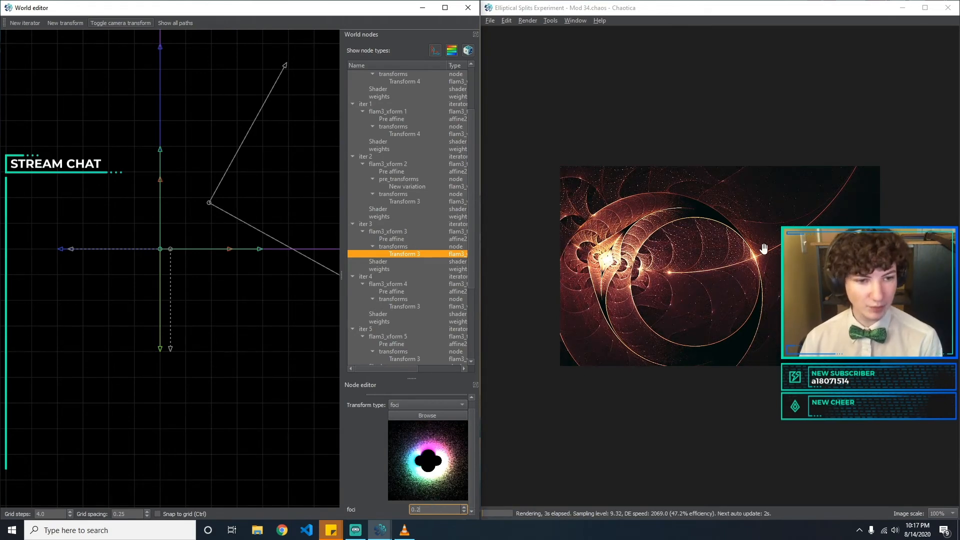
Try foci amounts of 0.4 and 0.3 in iter 3's Transform 3 and set the amount back to 0.5.
{"action": "key", "text": "BackSpace"}
{"action": "type", "text": "4"}
{"action": "key", "text": "BackSpace"}
{"action": "type", "text": "5"}
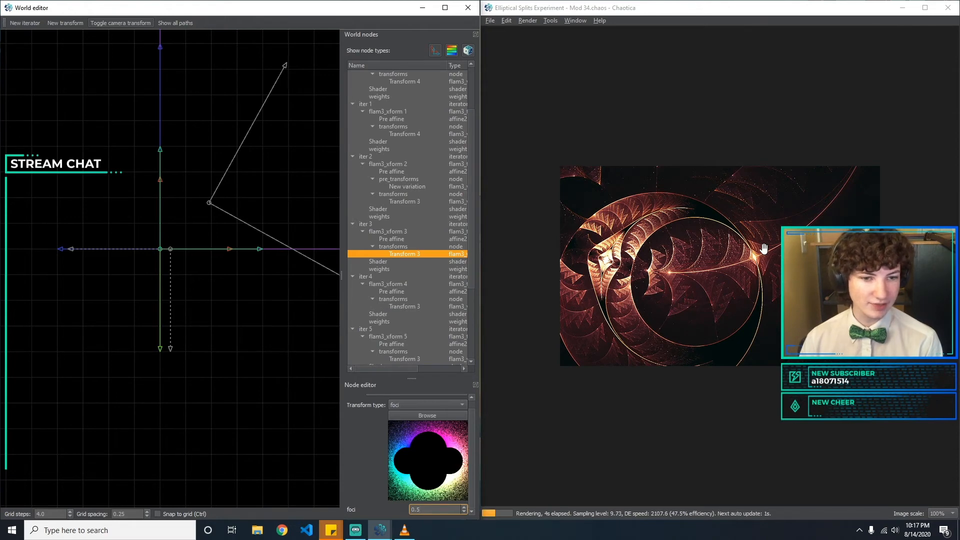
{"action": "key", "text": "BackSpace"}
{"action": "type", "text": "3"}
{"action": "key", "text": "BackSpace"}
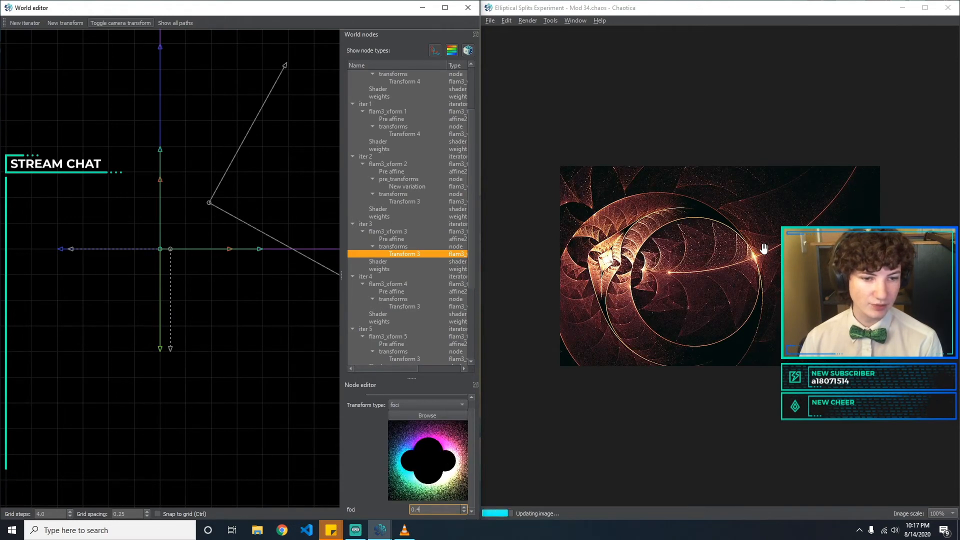
{"action": "type", "text": "5"}
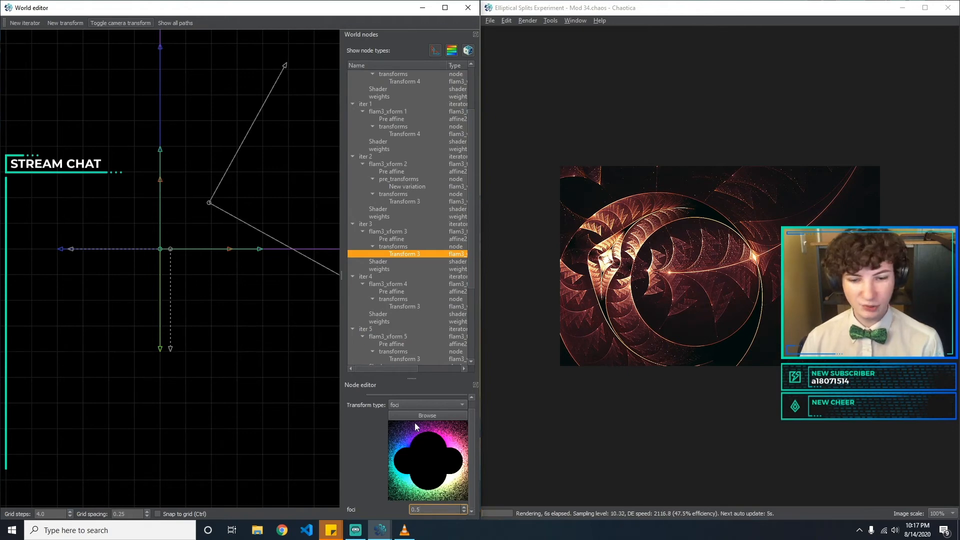
Change the type of iter 3's Transform 3 to spherical and set its amount to 0.8.
{"action": "left_click", "coordinate": [440, 408]}
{"action": "key", "text": "s"}
{"action": "key", "text": "p"}
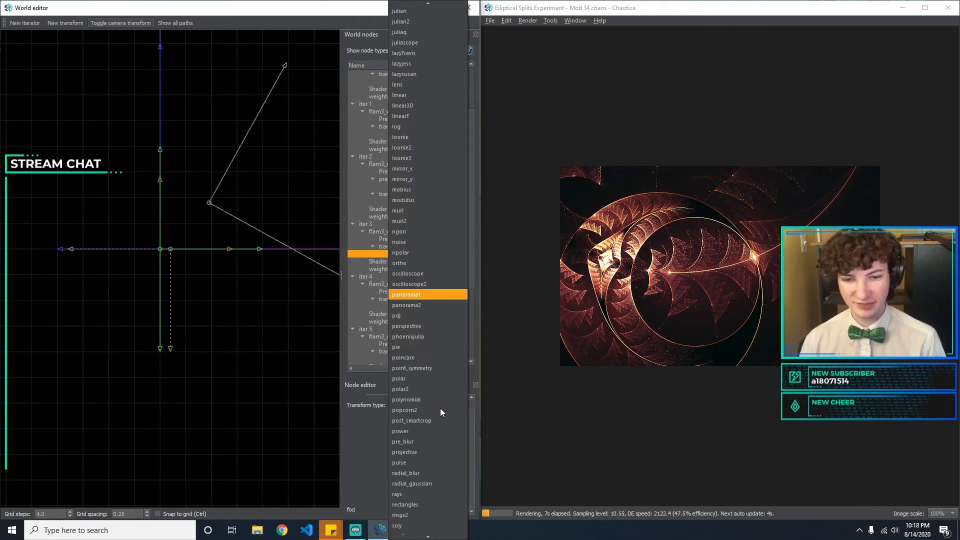
{"action": "key", "text": "f"}
{"action": "key", "text": "Return"}
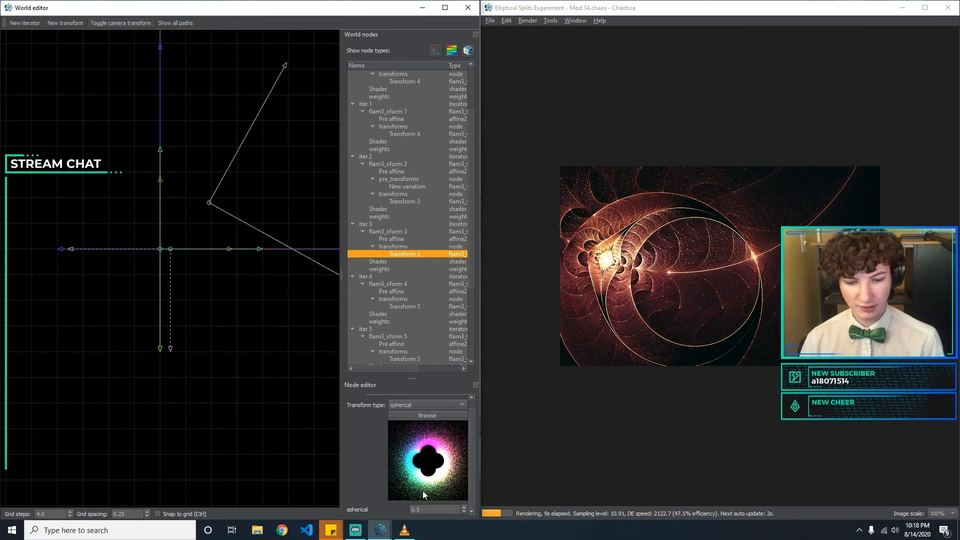
{"action": "left_click", "coordinate": [425, 509]}
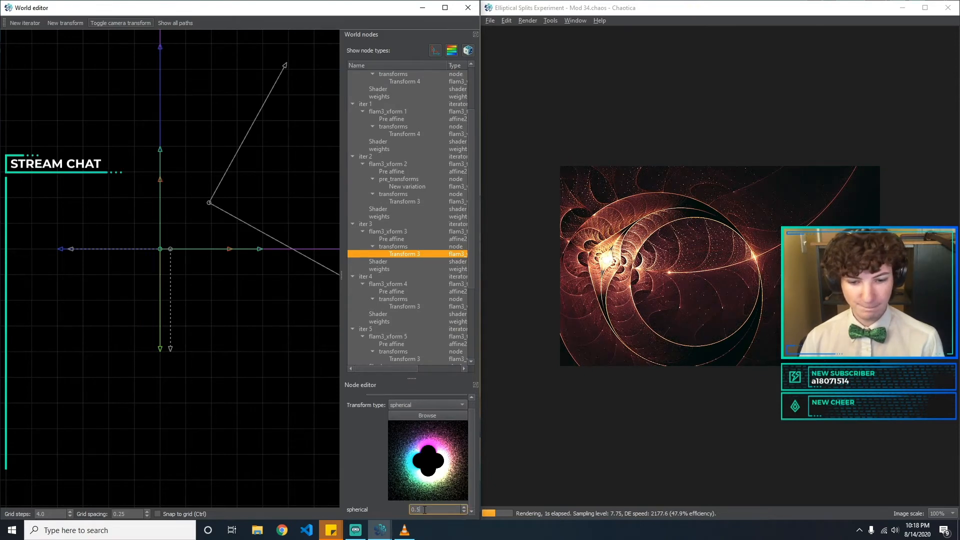
{"action": "scroll", "coordinate": [424, 510], "scroll_direction": "down", "scroll_amount": 1}
{"action": "scroll", "coordinate": [424, 509], "scroll_direction": "up", "scroll_amount": 2}
{"action": "scroll", "coordinate": [425, 509], "scroll_direction": "up", "scroll_amount": 2}
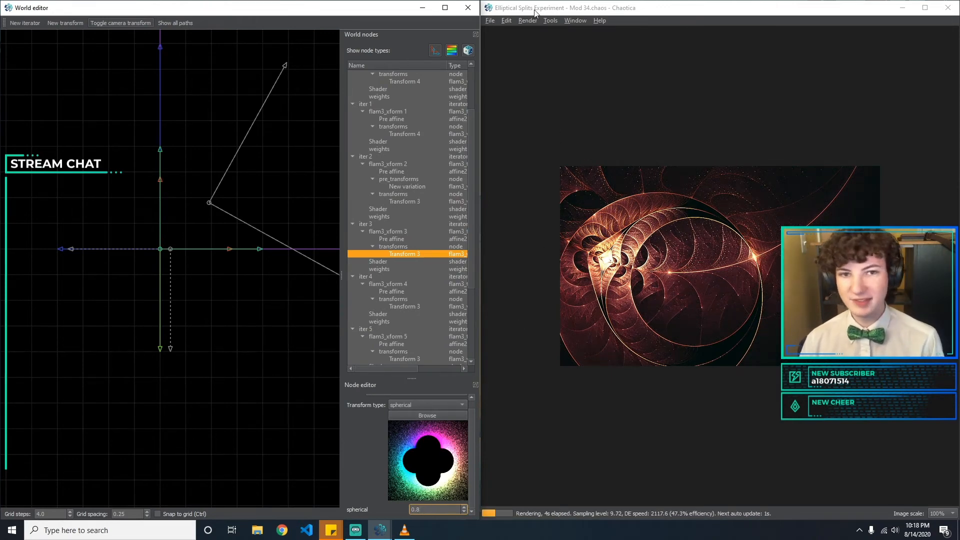
Save the fractal as a new version named Elliptical Splits Experiment - Mod 35.chaos.
{"action": "left_click", "coordinate": [490, 20]}
{"action": "left_click", "coordinate": [542, 80]}
{"action": "left_click", "coordinate": [645, 225]}
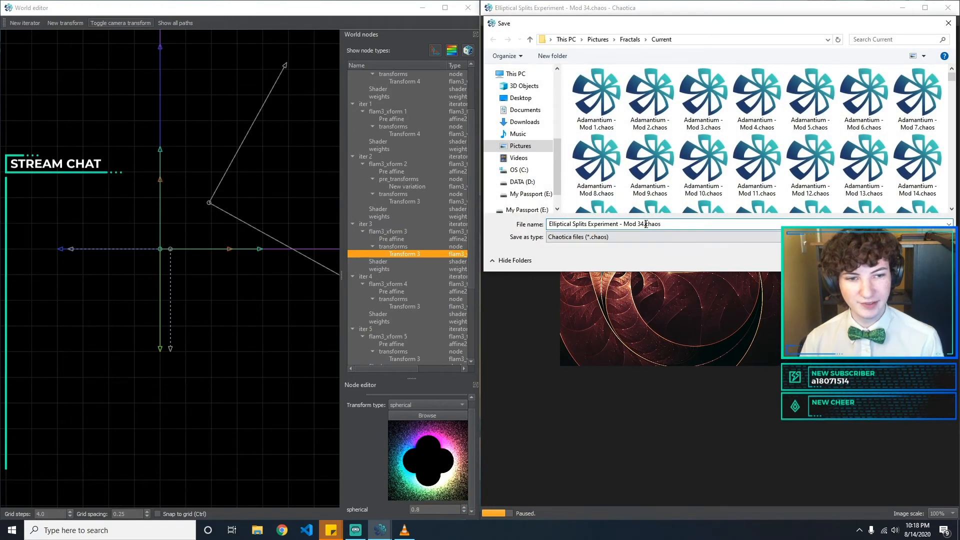
{"action": "type", "text": "5"}
{"action": "key", "text": "Return"}
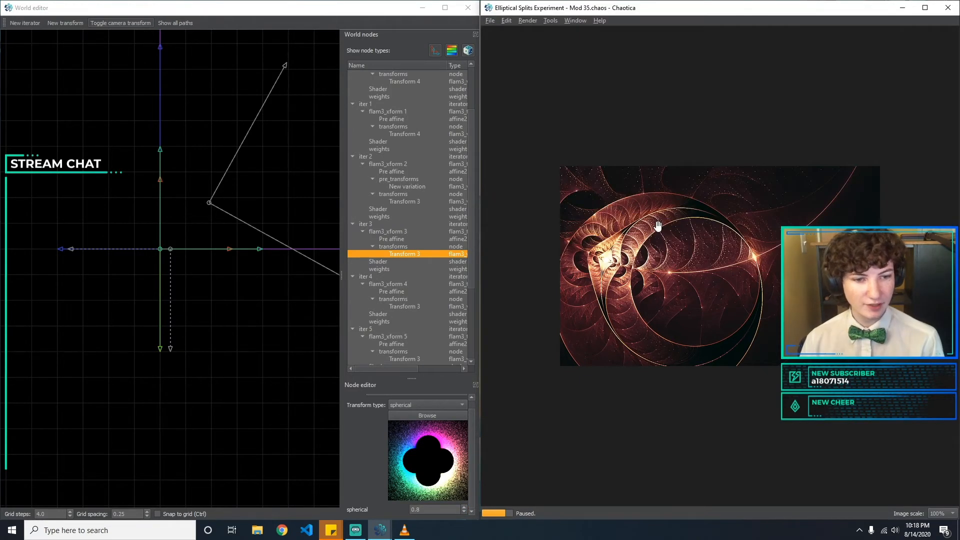
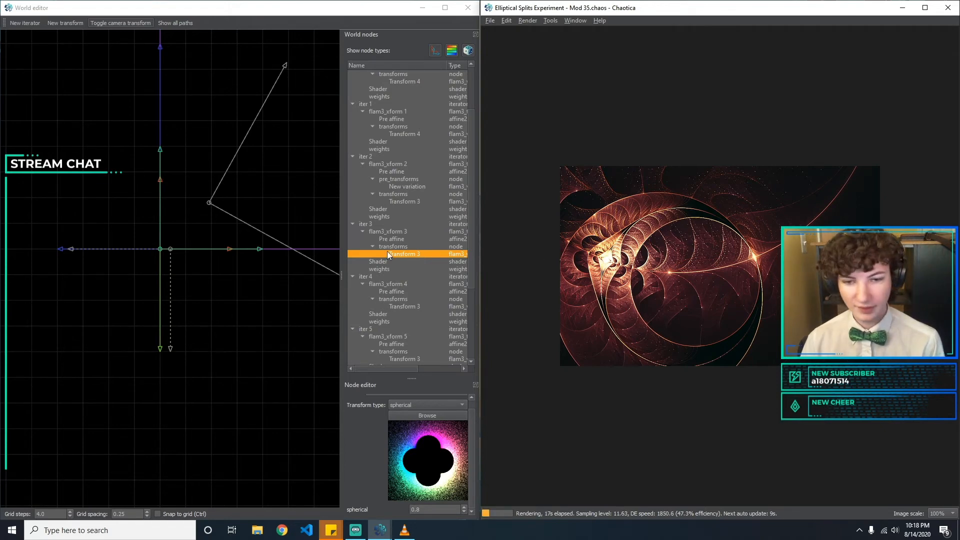
Try foci amounts of 1.2 and 1.1 in iter 2's Transform 3, returning the amount to 1.5.
{"action": "scroll", "coordinate": [398, 250], "scroll_direction": "up", "scroll_amount": 1}
{"action": "left_click", "coordinate": [407, 224]}
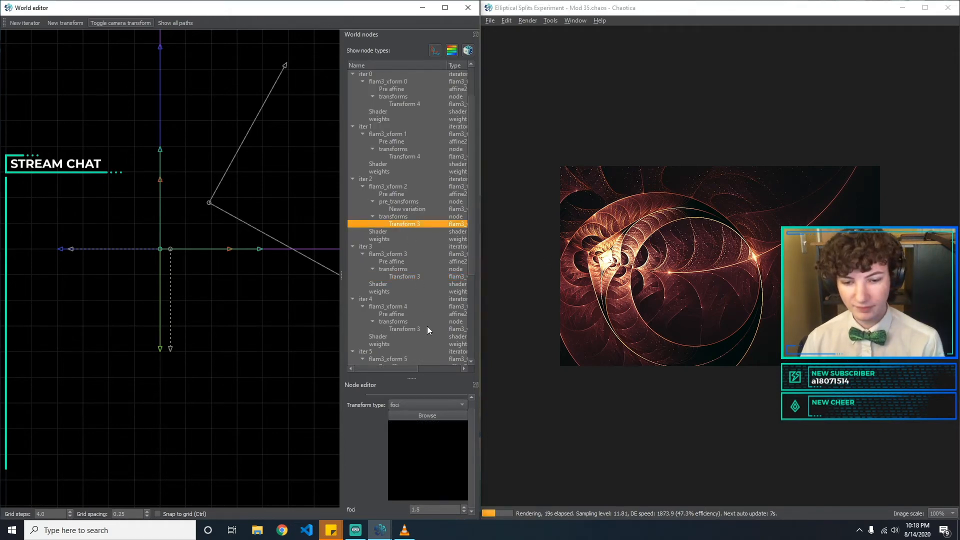
{"action": "key", "text": "Return"}
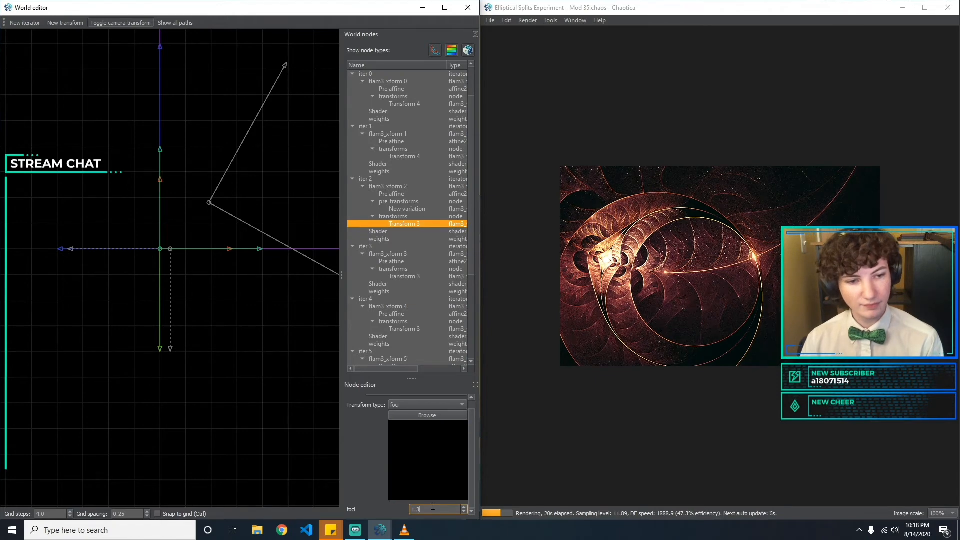
{"action": "key", "text": "BackSpace"}
{"action": "type", "text": "2"}
{"action": "key", "text": "BackSpace"}
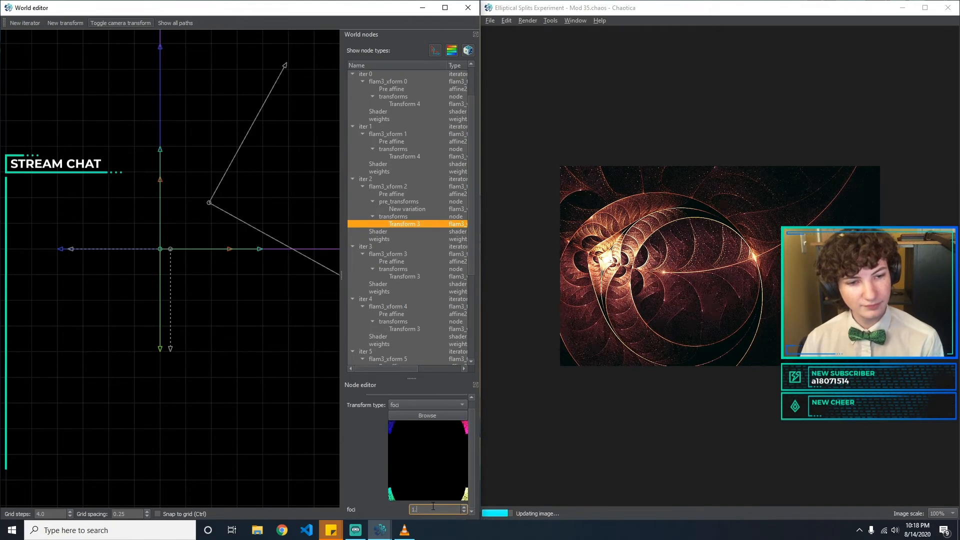
{"action": "type", "text": "1"}
{"action": "key", "text": "BackSpace"}
{"action": "type", "text": "5"}
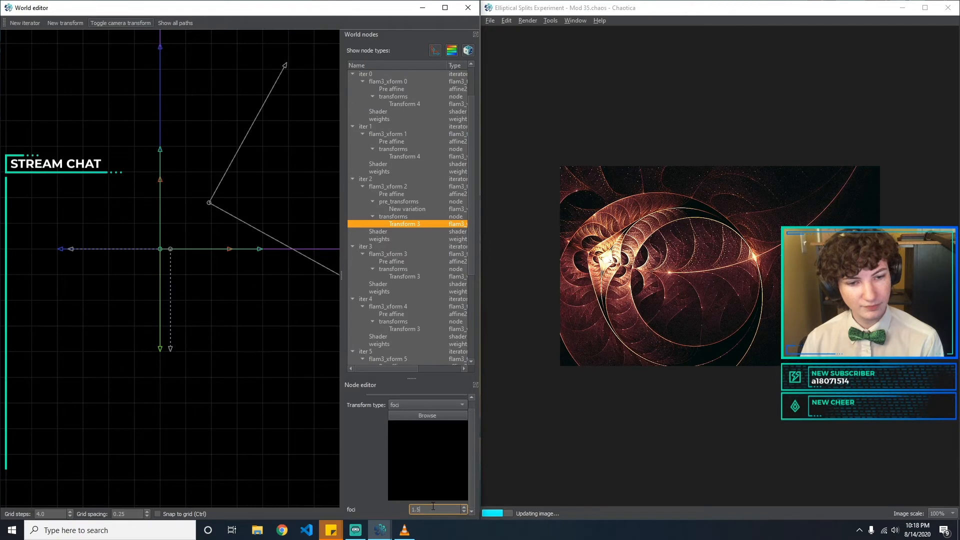
{"action": "key", "text": "BackSpace"}
{"action": "type", "text": "1"}
{"action": "key", "text": "BackSpace"}
{"action": "type", "text": "5"}
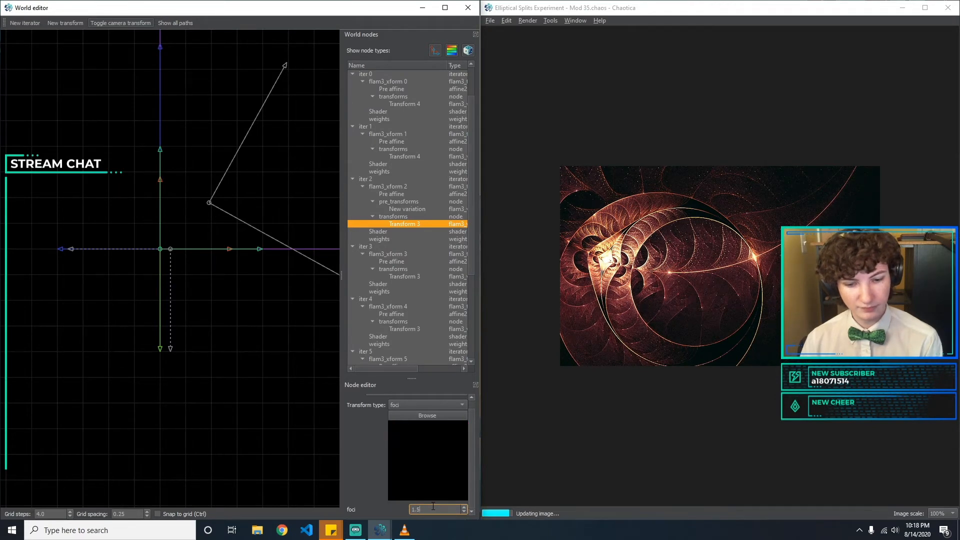
Try foci amounts of 0.5, 1 and 2 in iter 2's Transform 3.
{"action": "key", "text": "BackSpace"}
{"action": "key", "text": "BackSpace"}
{"action": "key", "text": "BackSpace"}
{"action": "type", "text": "0.5"}
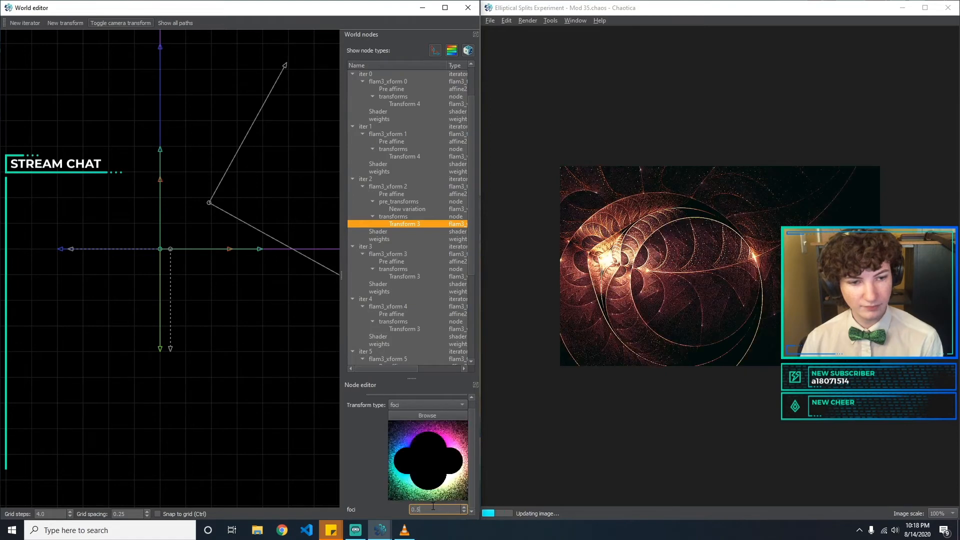
{"action": "key", "text": "BackSpace"}
{"action": "key", "text": "BackSpace"}
{"action": "key", "text": "BackSpace"}
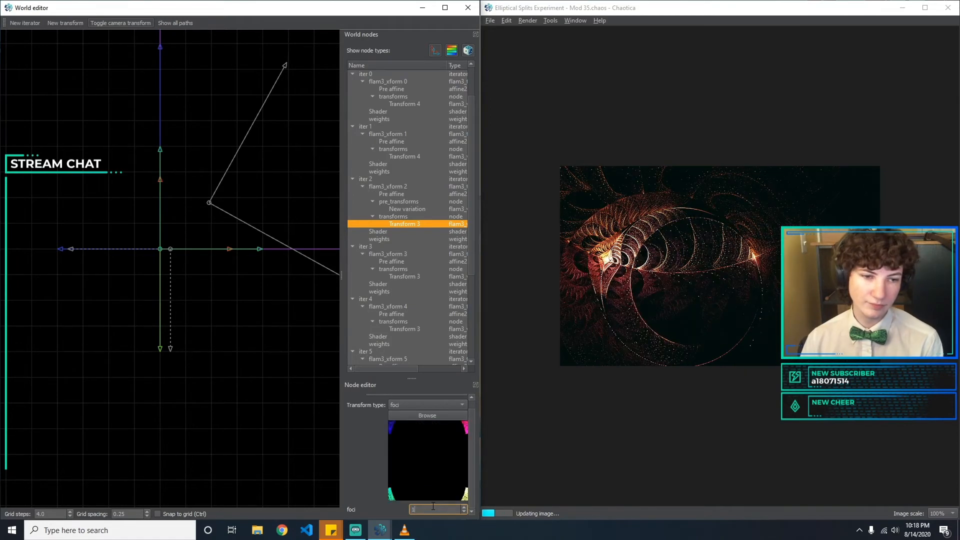
{"action": "type", "text": "2"}
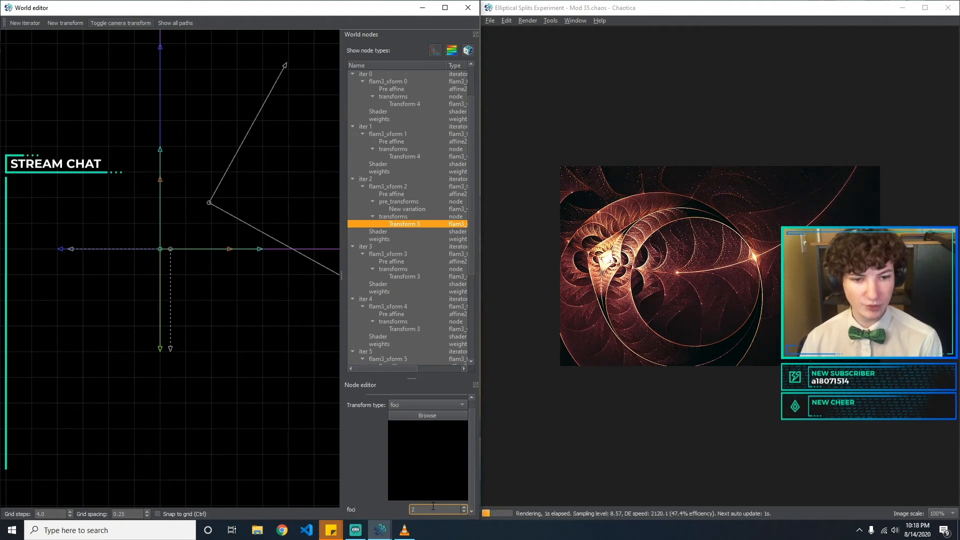
Compare foci amounts of 2, 15 and 1.5 in iter 2's Transform 3.
{"action": "type", "text": "1"}
{"action": "key", "text": "BackSpace"}
{"action": "type", "text": "2"}
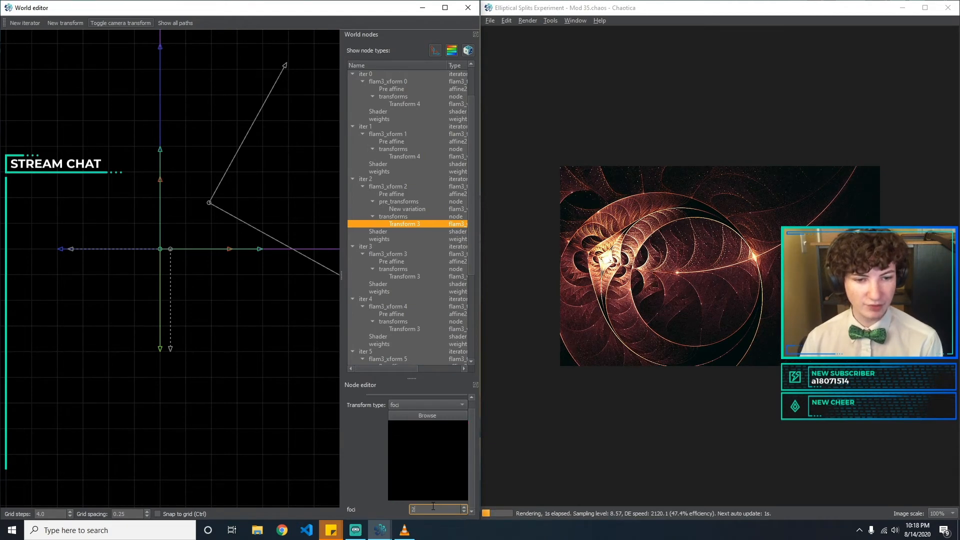
{"action": "key", "text": "BackSpace"}
{"action": "type", "text": "2"}
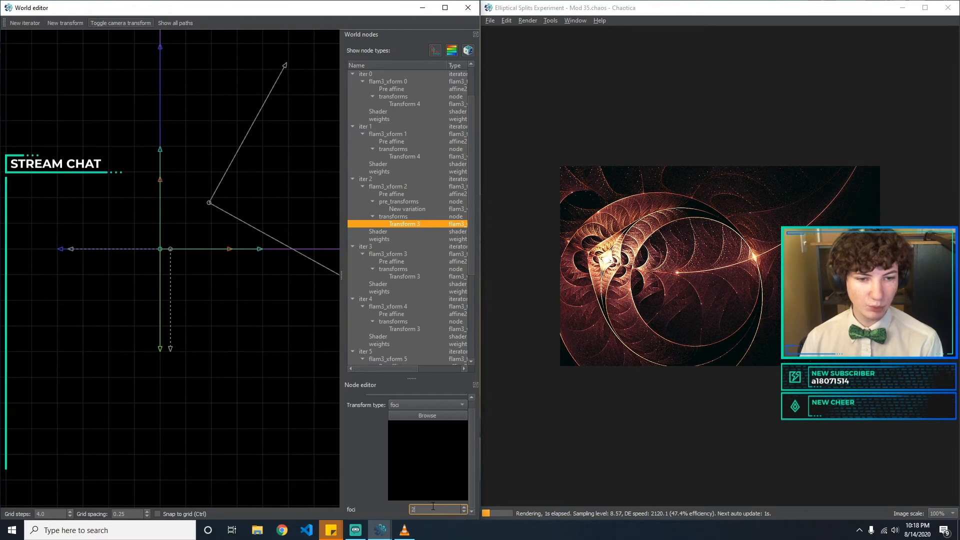
{"action": "type", "text": "15"}
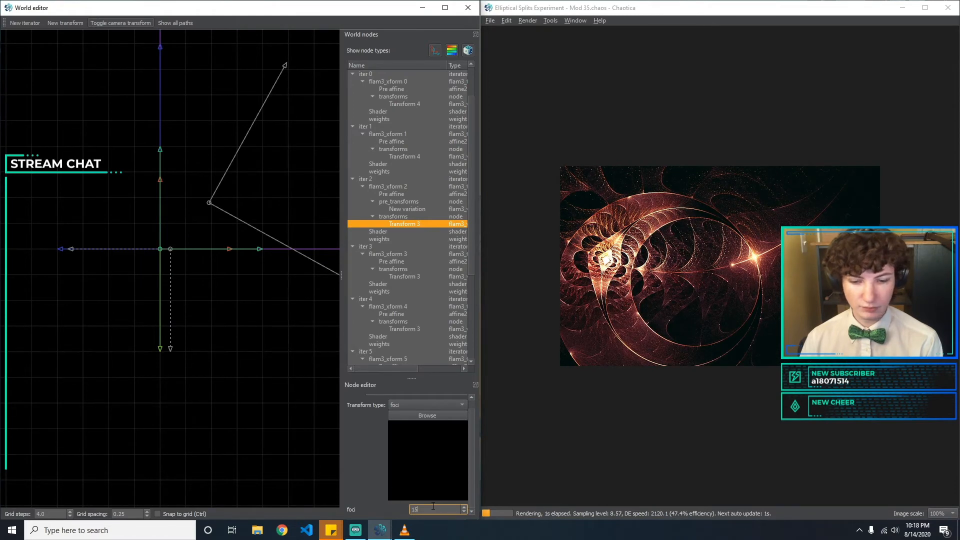
{"action": "key", "text": "BackSpace"}
{"action": "type", "text": ".5"}
{"action": "key", "text": "BackSpace"}
{"action": "key", "text": "BackSpace"}
{"action": "key", "text": "BackSpace"}
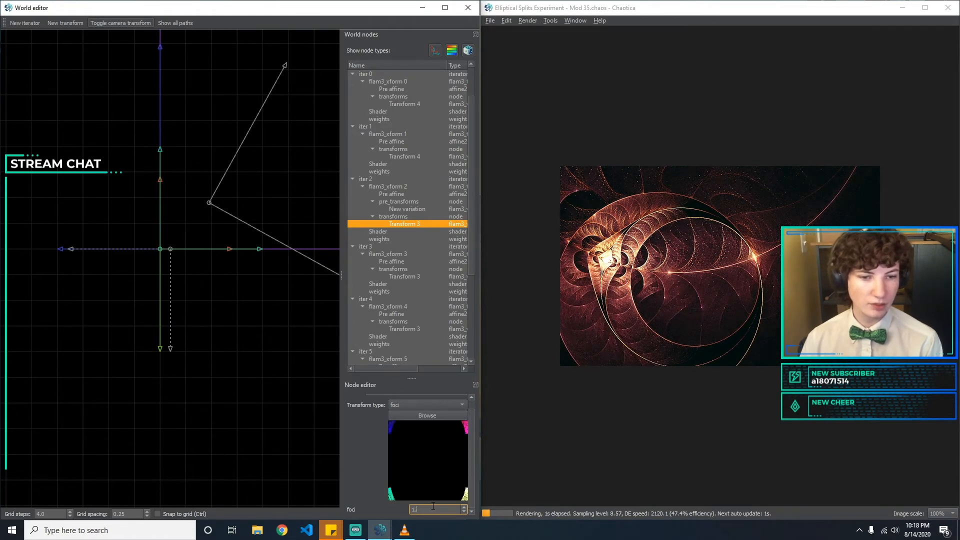
Switch the foci amount of iter 2's Transform 3 to 2 and back to 1.5.
{"action": "type", "text": "21.5"}
{"action": "key", "text": "BackSpace"}
{"action": "key", "text": "BackSpace"}
{"action": "key", "text": "BackSpace"}
{"action": "type", "text": "2"}
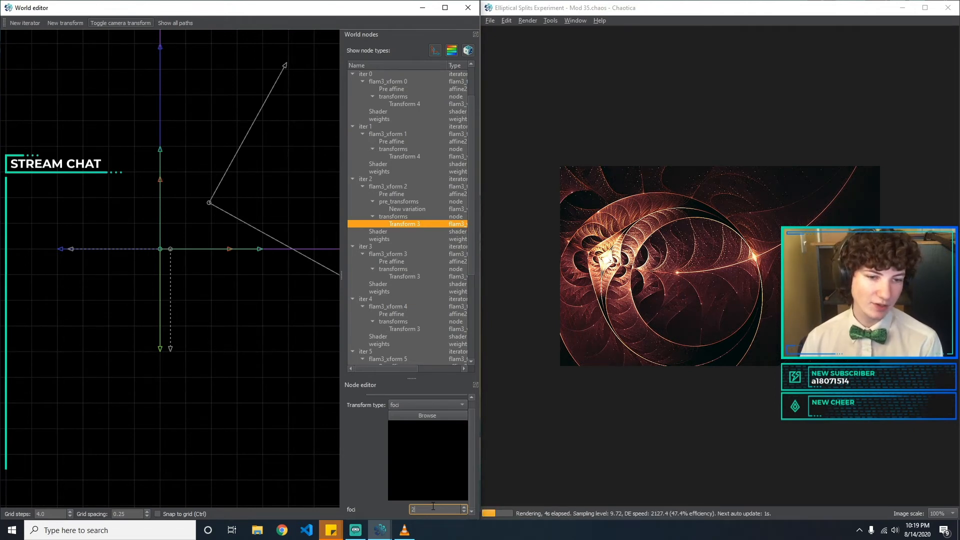
{"action": "key", "text": "BackSpace"}
{"action": "type", "text": "1.5"}
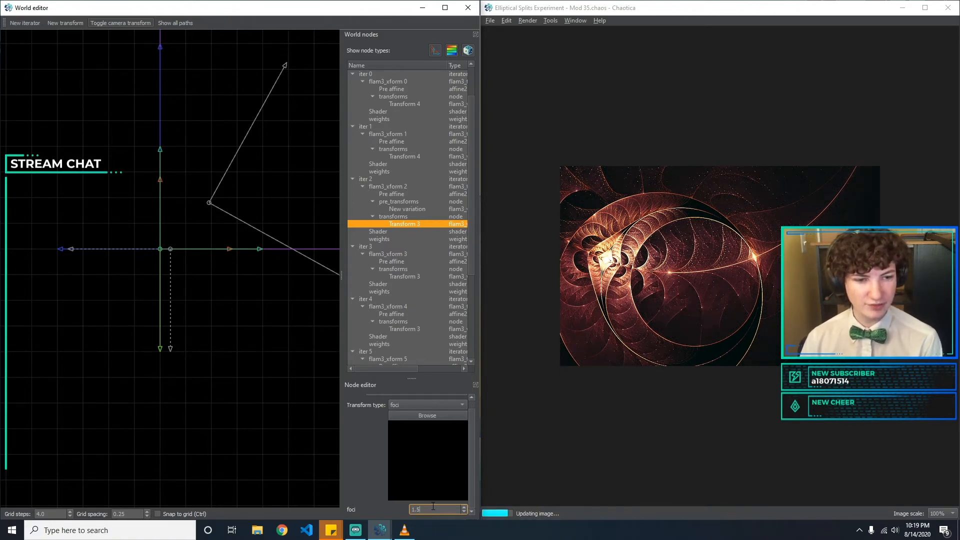
Try foci amounts of 5 and 2 in iter 2's Transform 3, restoring the amount to 1.5.
{"action": "key", "text": "BackSpace"}
{"action": "key", "text": "BackSpace"}
{"action": "key", "text": "BackSpace"}
{"action": "type", "text": "5"}
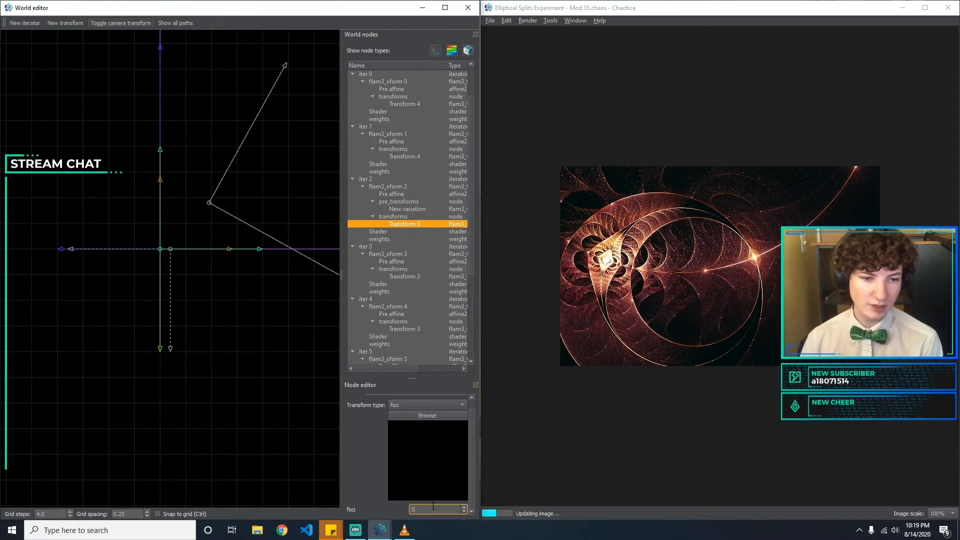
{"action": "key", "text": "BackSpace"}
{"action": "type", "text": "2"}
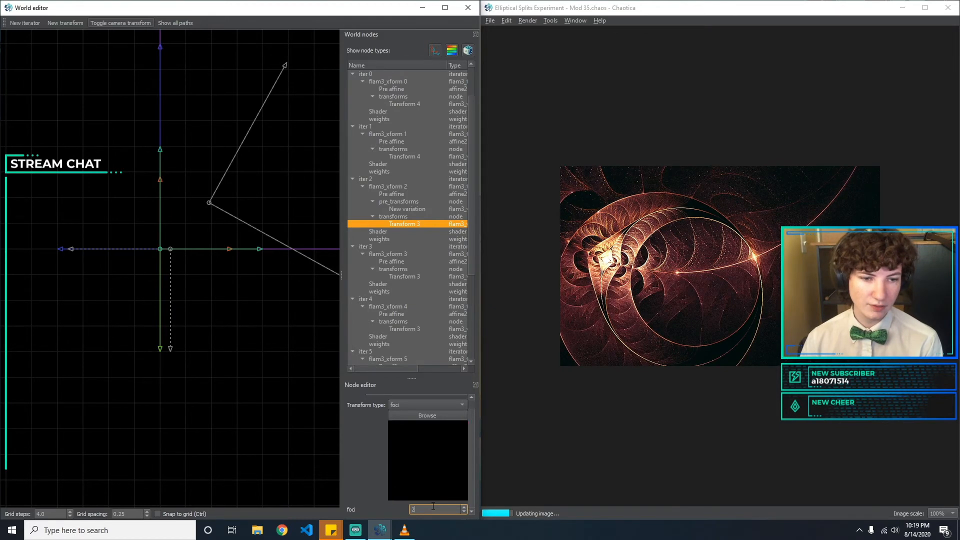
{"action": "type", "text": "1.5"}
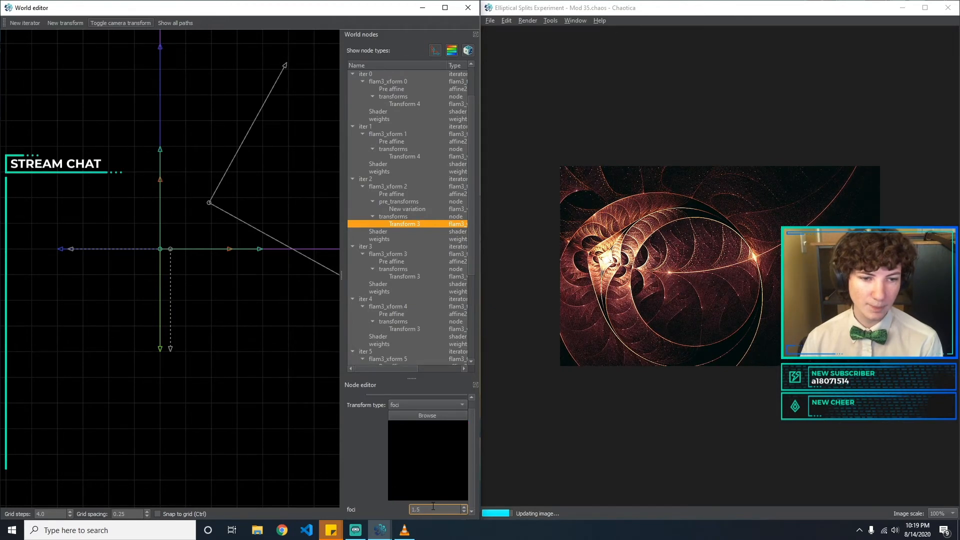
Compare foci amounts of 2 and 1.5 in iter 2's Transform 3, and leave the amount at 2.
{"action": "key", "text": "BackSpace"}
{"action": "key", "text": "BackSpace"}
{"action": "key", "text": "BackSpace"}
{"action": "type", "text": "2"}
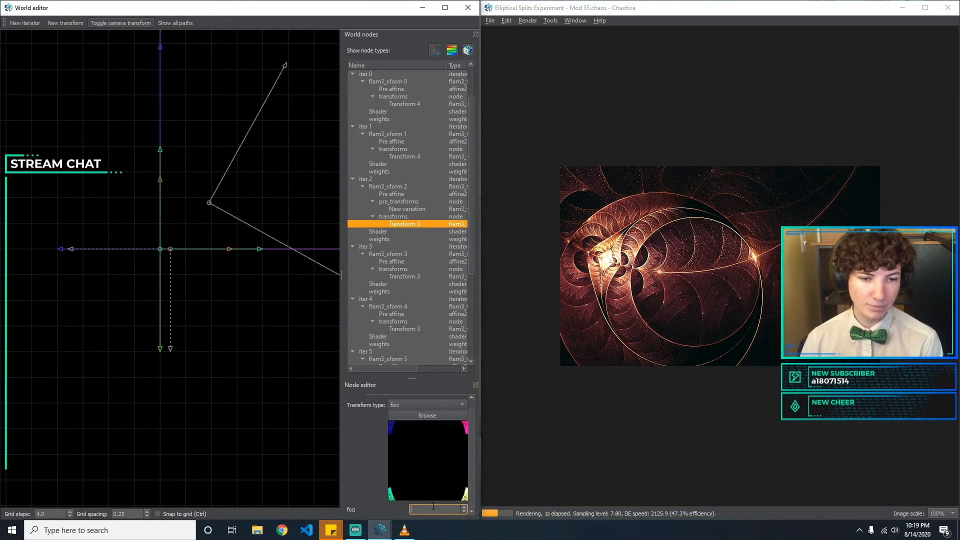
{"action": "key", "text": "BackSpace"}
{"action": "type", "text": "1.5"}
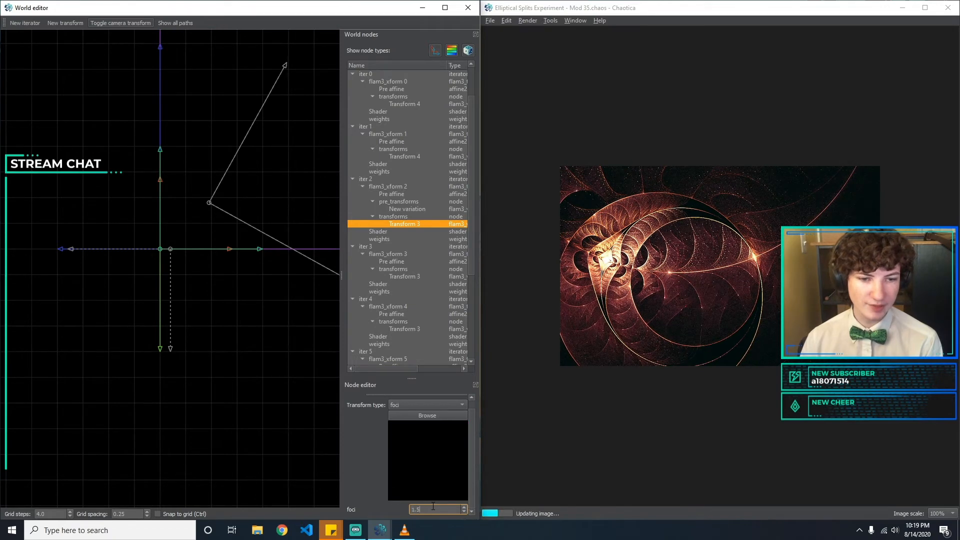
{"action": "key", "text": "BackSpace"}
{"action": "key", "text": "BackSpace"}
{"action": "key", "text": "BackSpace"}
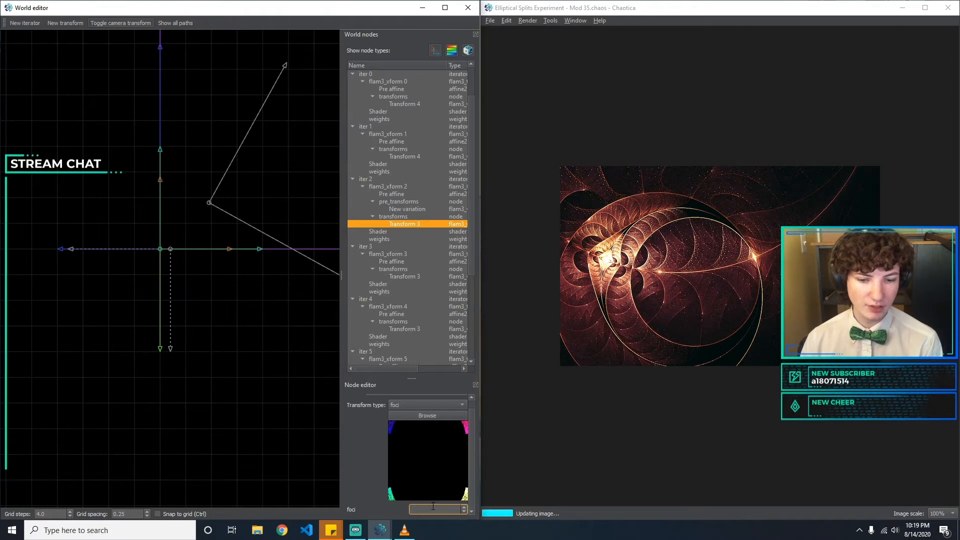
{"action": "type", "text": "0"}
{"action": "type", "text": "2"}
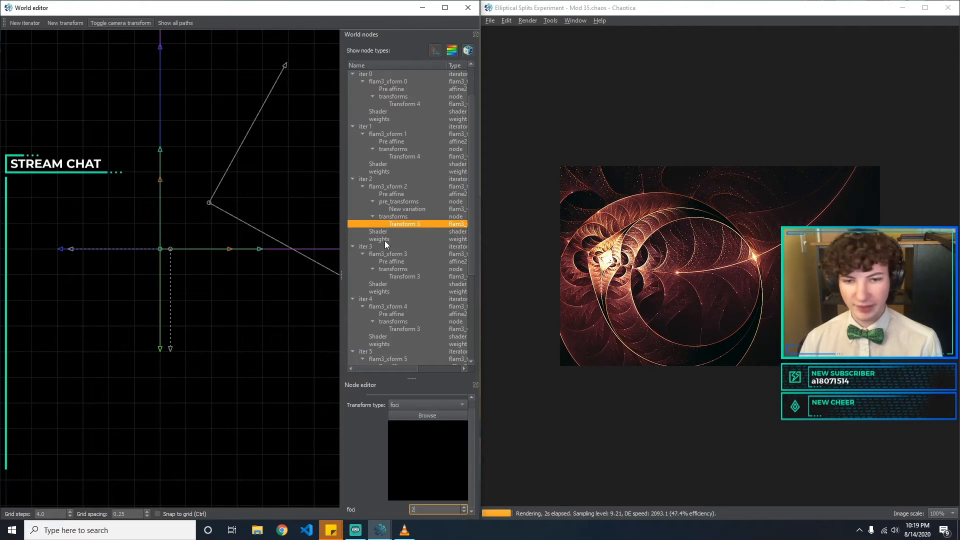
{"action": "left_click", "coordinate": [415, 275]}
{"action": "left_click", "coordinate": [264, 346]}
{"action": "left_click", "coordinate": [551, 20]}
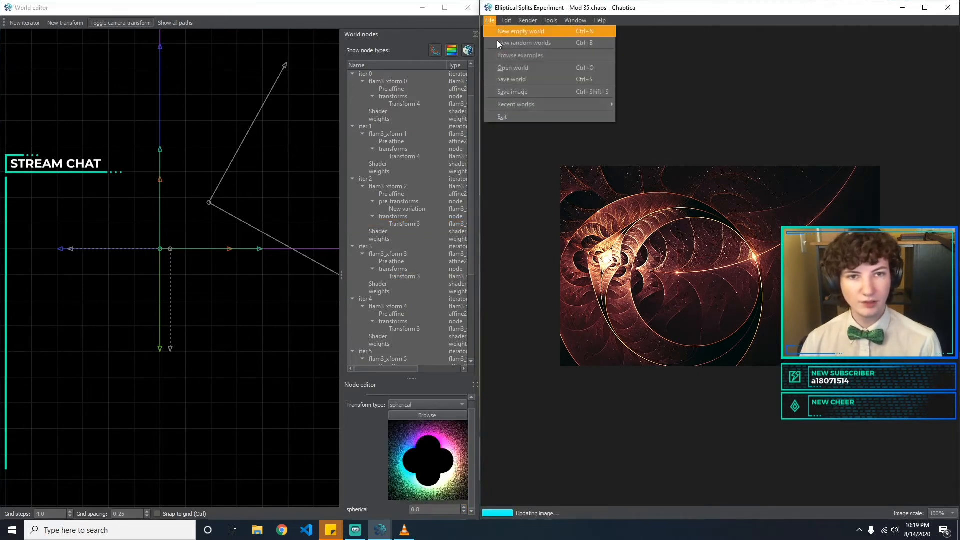
{"action": "left_click", "coordinate": [254, 349]}
{"action": "left_click", "coordinate": [160, 249]}
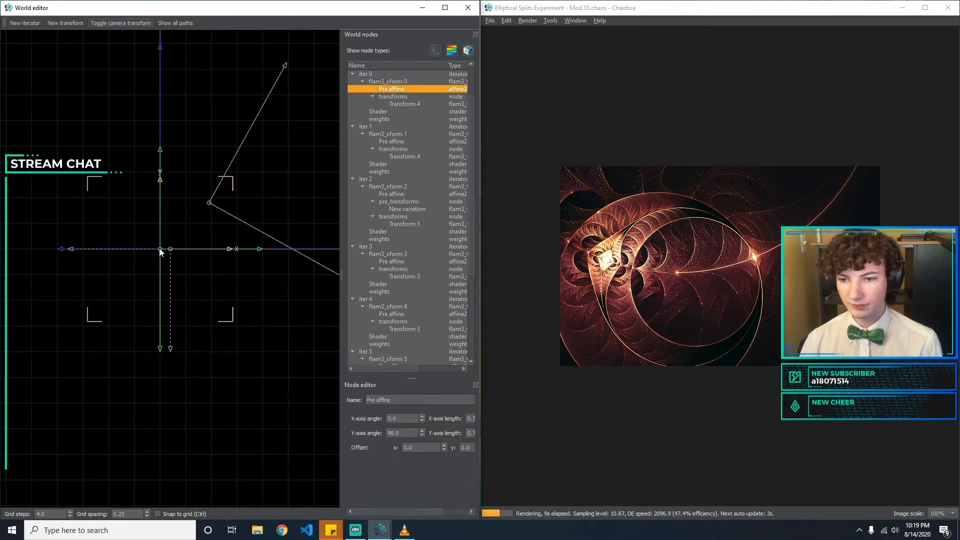
{"action": "left_click", "coordinate": [271, 355]}
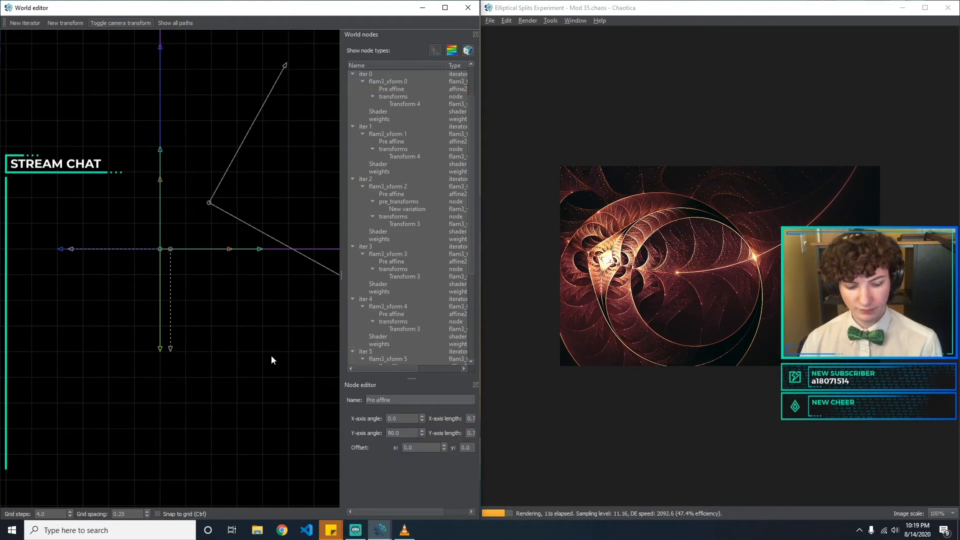
Scale iter 2's Pre affine up uniformly to axis lengths of about 15.
{"action": "left_click", "coordinate": [296, 249]}
{"action": "left_click_drag", "start_coordinate": [303, 294], "coordinate": [68, 326]}
{"action": "left_click_drag", "start_coordinate": [329, 326], "coordinate": [248, 332]}
{"action": "scroll", "coordinate": [166, 305], "scroll_direction": "down", "scroll_amount": 9}
{"action": "scroll", "coordinate": [167, 313], "scroll_direction": "up", "scroll_amount": 3}
{"action": "left_click", "coordinate": [169, 322]}
{"action": "left_click", "coordinate": [247, 301]}
{"action": "scroll", "coordinate": [271, 339], "scroll_direction": "down", "scroll_amount": 3}
{"action": "left_click_drag", "start_coordinate": [316, 349], "coordinate": [192, 346]}
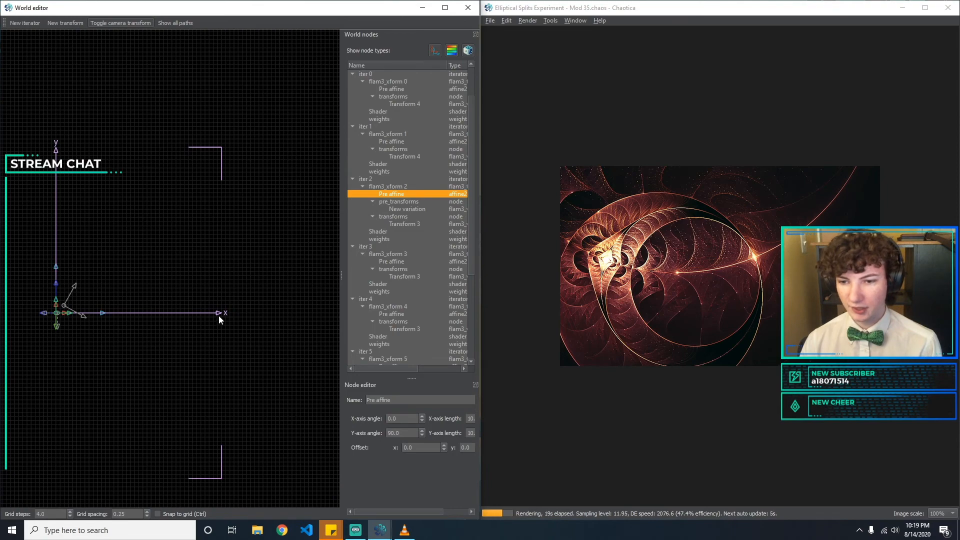
{"action": "left_click_drag", "start_coordinate": [219, 151], "coordinate": [356, 125]}
{"action": "left_click", "coordinate": [150, 418]}
Move the Pre affine listed above iter 0 to an offset of about x 0.39 and y 0.86.
{"action": "scroll", "coordinate": [65, 366], "scroll_direction": "up", "scroll_amount": 5}
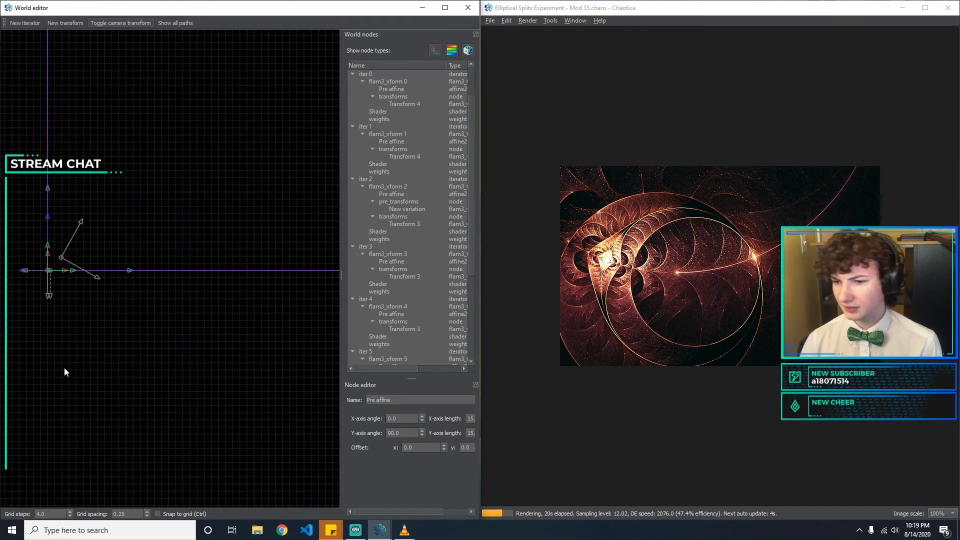
{"action": "scroll", "coordinate": [193, 349], "scroll_direction": "down", "scroll_amount": 4}
{"action": "left_click", "coordinate": [226, 315]}
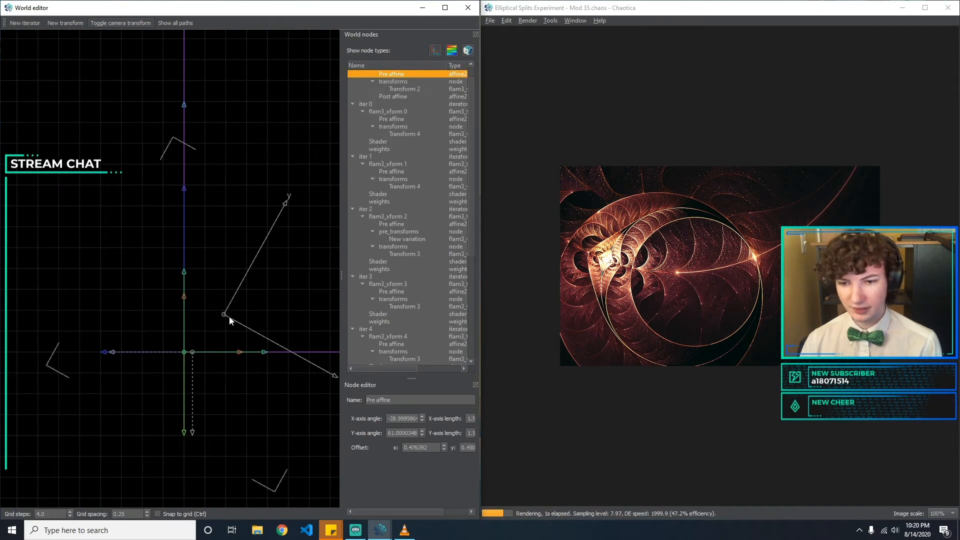
{"action": "left_click_drag", "start_coordinate": [226, 317], "coordinate": [217, 281]}
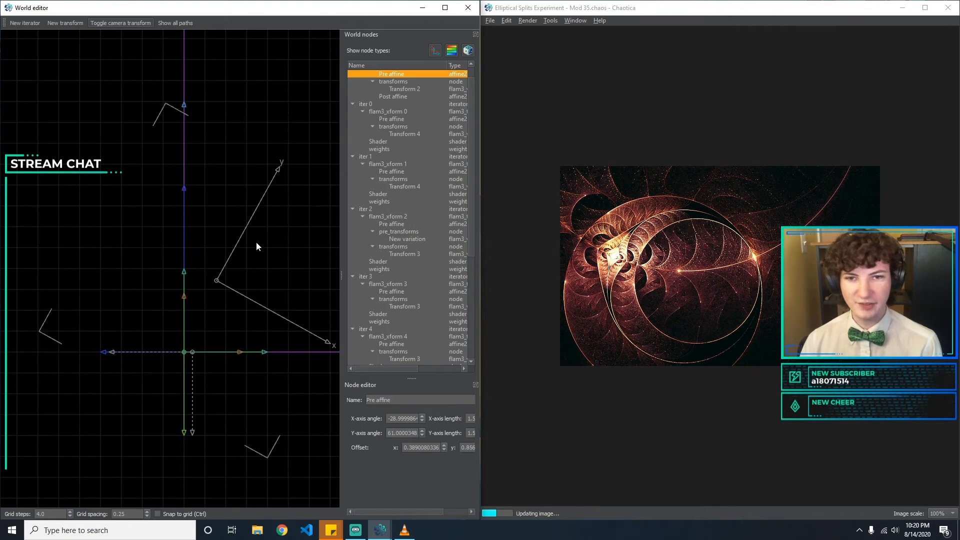
Rotate the Post affine listed above iter 0 to an X-axis angle of about 186 and a Y-axis angle of about -84.
{"action": "scroll", "coordinate": [361, 259], "scroll_direction": "down", "scroll_amount": 1}
{"action": "mouse_move", "coordinate": [262, 308]}
{"action": "left_mouse_down"}
{"action": "mouse_move", "coordinate": [269, 300]}
{"action": "mouse_move", "coordinate": [261, 322]}
{"action": "mouse_move", "coordinate": [270, 314]}
{"action": "left_mouse_up"}
{"action": "left_click", "coordinate": [159, 351]}
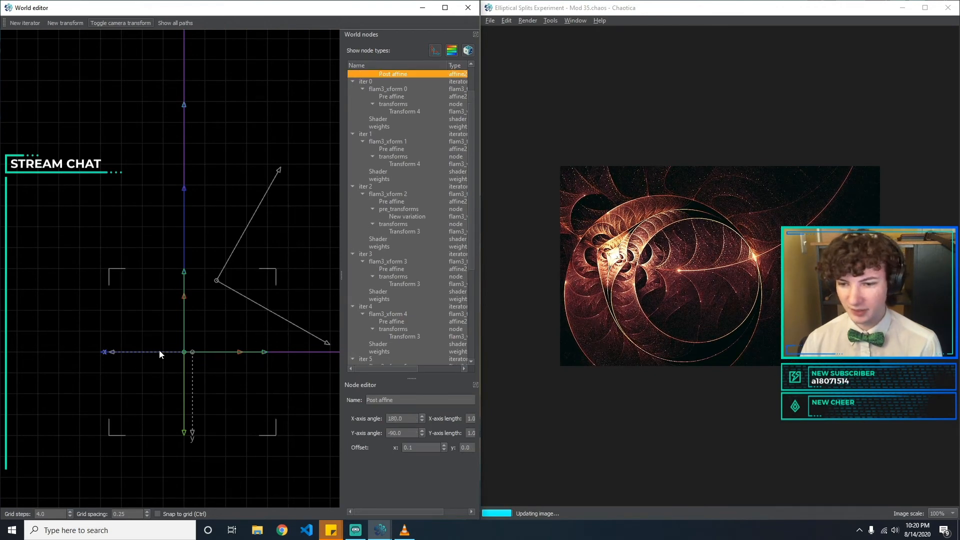
{"action": "mouse_move", "coordinate": [175, 351]}
{"action": "left_mouse_down"}
{"action": "mouse_move", "coordinate": [164, 354]}
{"action": "mouse_move", "coordinate": [169, 342]}
{"action": "mouse_move", "coordinate": [161, 355]}
{"action": "left_mouse_up"}
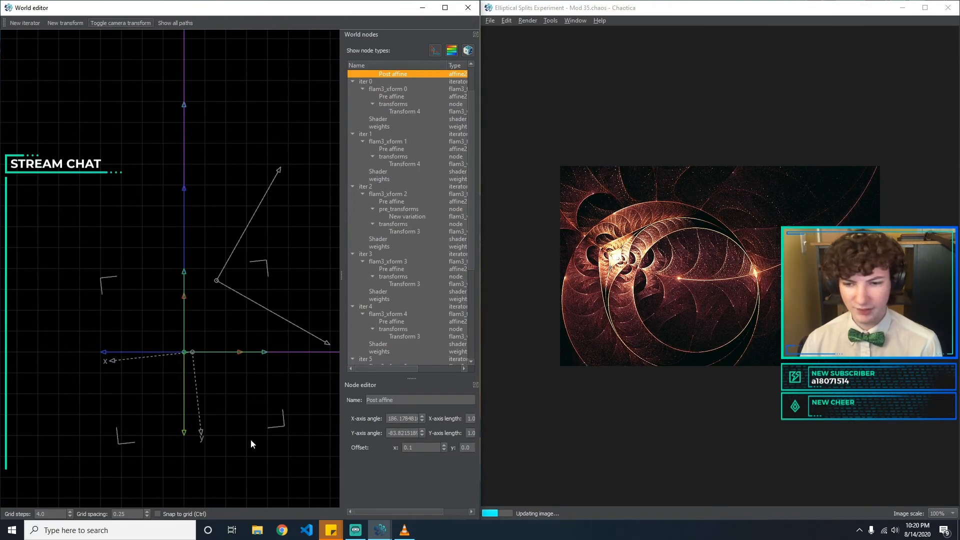
{"action": "left_click", "coordinate": [246, 442]}
Nudge iter 5's Pre affine off the origin and reset its offset to x 0 and y 0.
{"action": "left_click", "coordinate": [140, 353]}
{"action": "left_click_drag", "start_coordinate": [181, 350], "coordinate": [188, 353]}
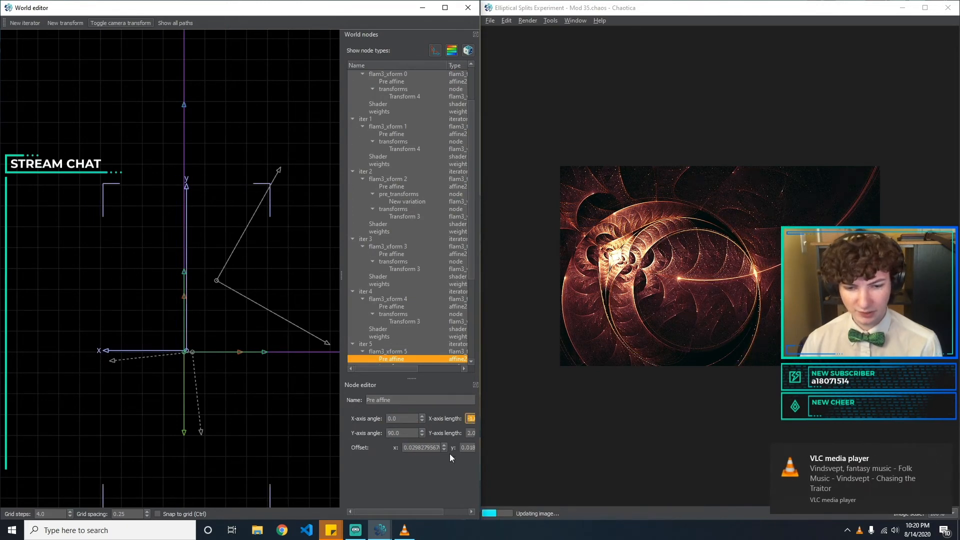
{"action": "double_click", "coordinate": [424, 447]}
{"action": "type", "text": "0"}
{"action": "key", "text": "Tab"}
{"action": "type", "text": "0"}
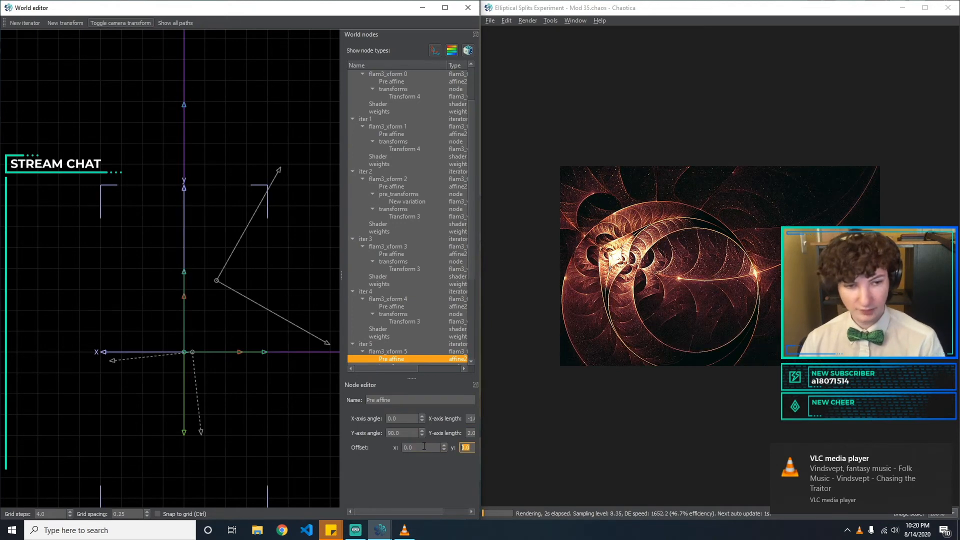
{"action": "left_click", "coordinate": [226, 370]}
Try an X-axis length of 1.5 on iter 3's Pre affine.
{"action": "left_click", "coordinate": [414, 252]}
{"action": "left_click", "coordinate": [413, 270]}
{"action": "left_click", "coordinate": [412, 261]}
{"action": "left_click", "coordinate": [410, 255]}
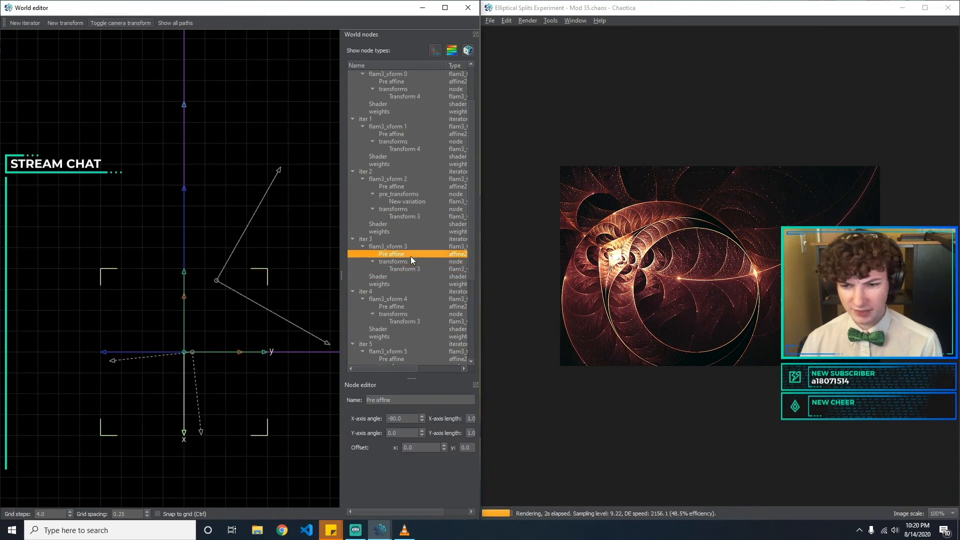
{"action": "left_click_drag", "start_coordinate": [424, 511], "coordinate": [449, 511]}
{"action": "left_click", "coordinate": [443, 418]}
{"action": "key", "text": "BackSpace"}
{"action": "type", "text": "1"}
{"action": "key", "text": "BackSpace"}
{"action": "type", "text": "5"}
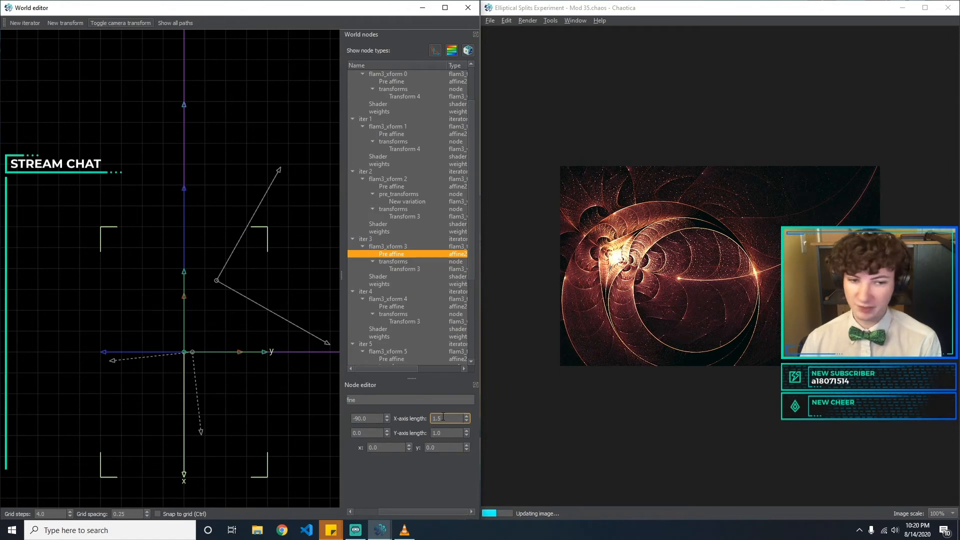
Try X-axis lengths of 0.5 and 0.8 on iter 3's Pre affine, restoring the length to 1.
{"action": "key", "text": "BackSpace"}
{"action": "key", "text": "BackSpace"}
{"action": "key", "text": "BackSpace"}
{"action": "type", "text": "0.5"}
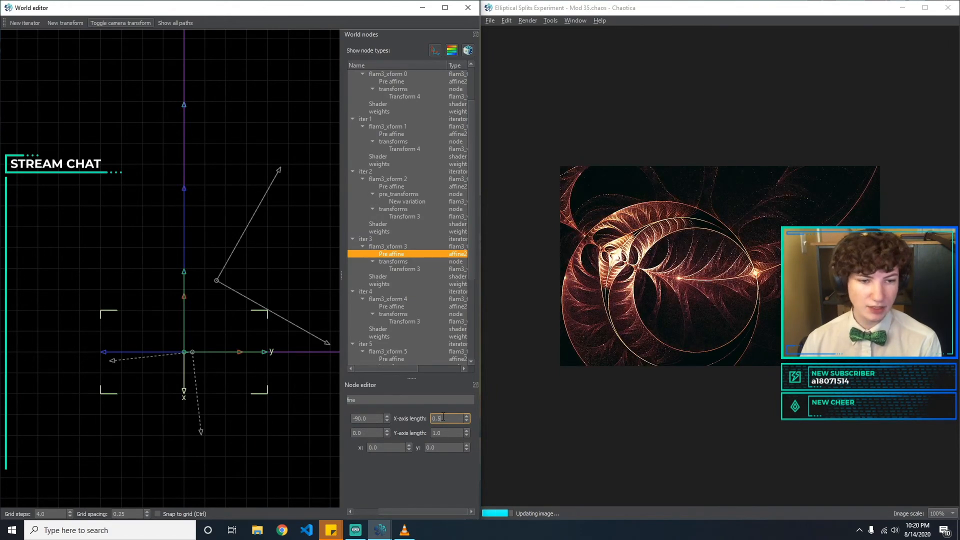
{"action": "key", "text": "BackSpace"}
{"action": "type", "text": "99"}
{"action": "key", "text": "BackSpace"}
{"action": "key", "text": "BackSpace"}
{"action": "type", "text": "8"}
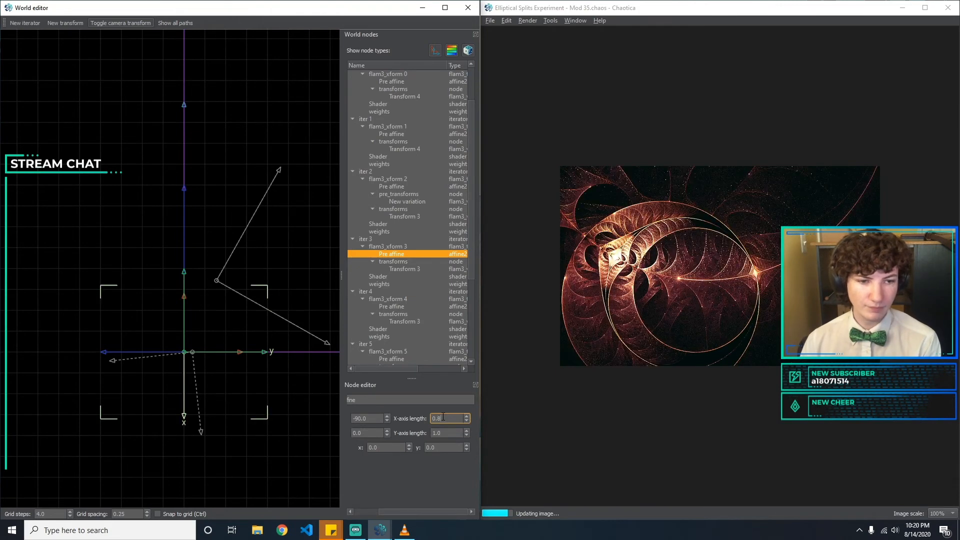
{"action": "key", "text": "BackSpace"}
{"action": "key", "text": "BackSpace"}
{"action": "key", "text": "BackSpace"}
{"action": "type", "text": "1"}
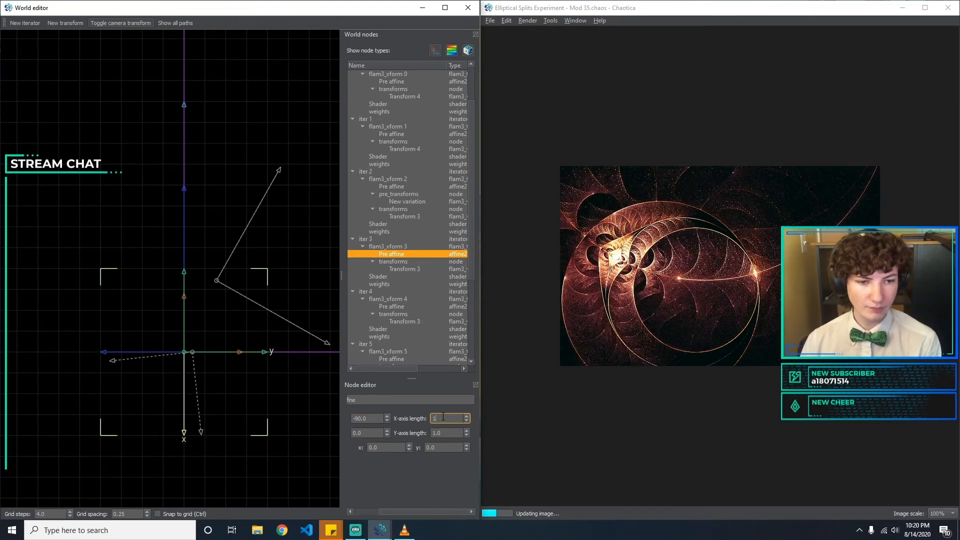
Try Y-axis lengths of 0.8, 0.5 and 0.6 on iter 3's Pre affine.
{"action": "key", "text": "Tab"}
{"action": "key", "text": "Tab"}
{"action": "type", "text": "0.9"}
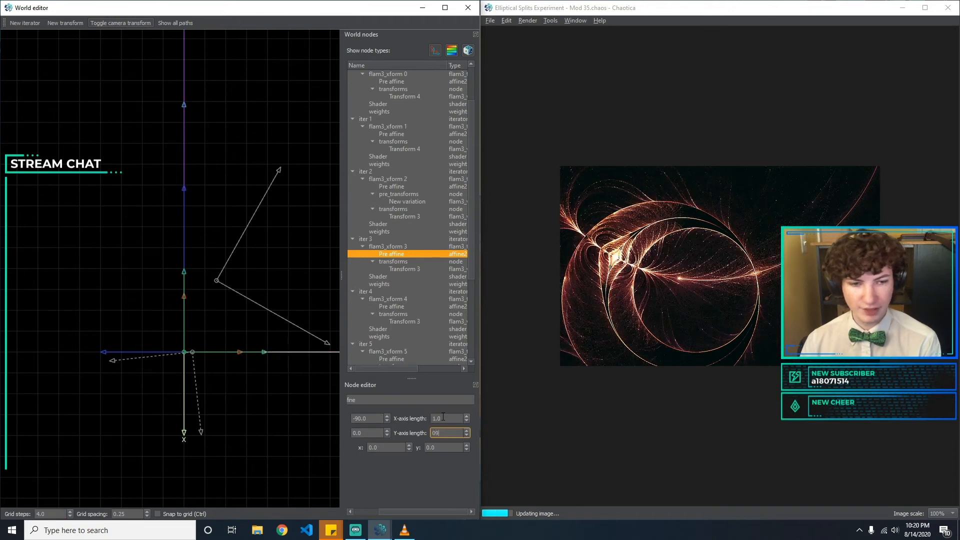
{"action": "key", "text": "BackSpace"}
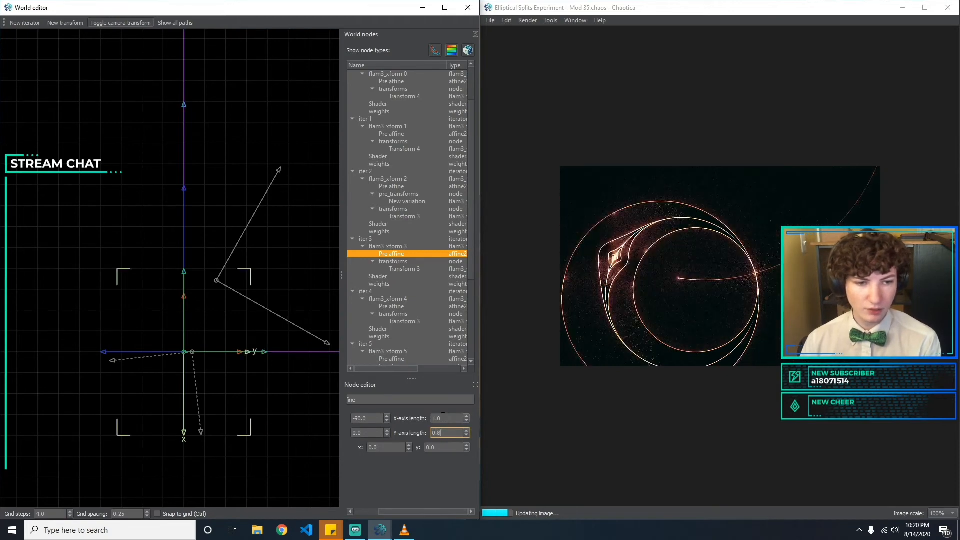
{"action": "type", "text": "5"}
{"action": "key", "text": "BackSpace"}
{"action": "type", "text": "6"}
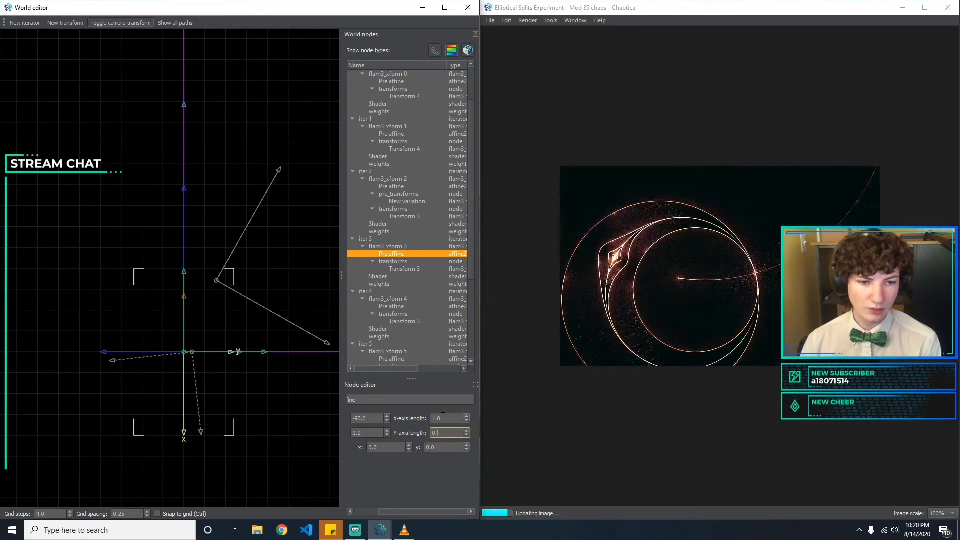
{"action": "key", "text": "BackSpace"}
{"action": "type", "text": "5"}
{"action": "key", "text": "BackSpace"}
{"action": "type", "text": "6"}
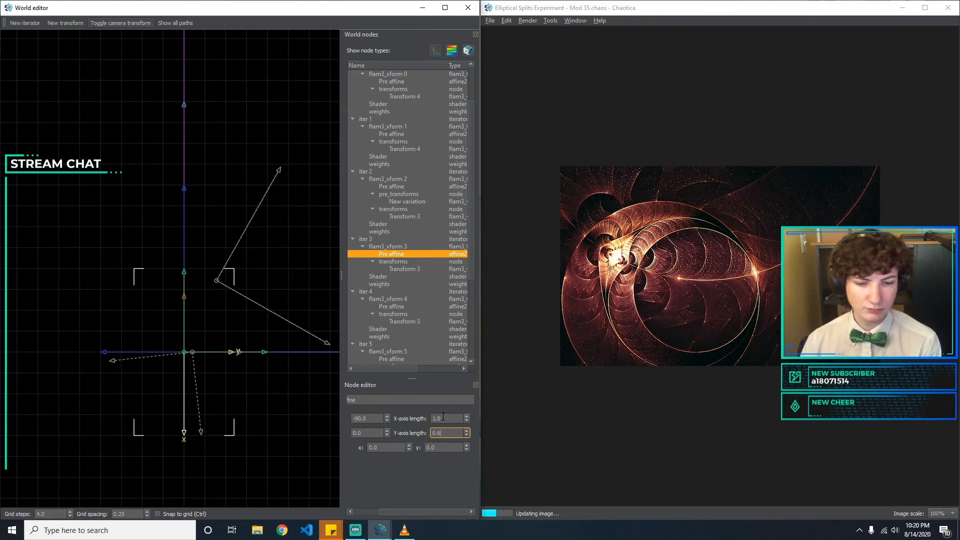
Set the Y-axis length of iter 3's Pre affine to 1.5 and its x offset to 0.5.
{"action": "key", "text": "BackSpace"}
{"action": "key", "text": "BackSpace"}
{"action": "key", "text": "BackSpace"}
{"action": "type", "text": "1.1"}
{"action": "key", "text": "BackSpace"}
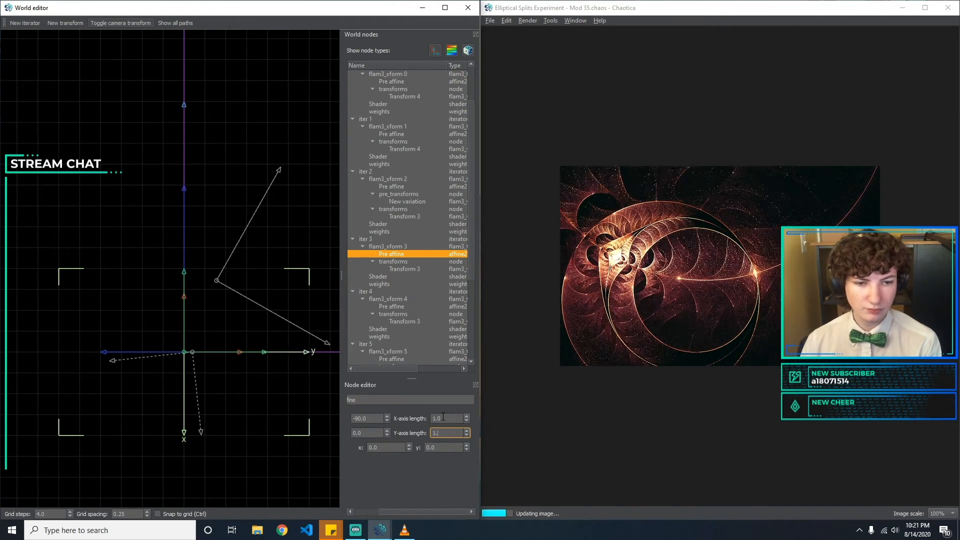
{"action": "type", "text": "5"}
{"action": "key", "text": "Tab"}
{"action": "type", "text": "0.5"}
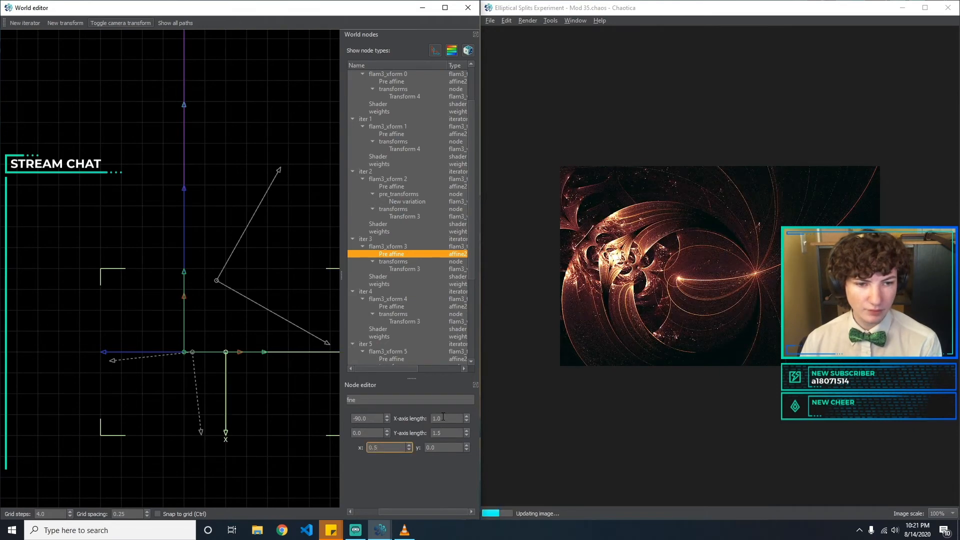
Try an x position of 0.1 for the pre affine of iter 3.
{"action": "key", "text": "BackSpace"}
{"action": "key", "text": "BackSpace"}
{"action": "key", "text": "BackSpace"}
{"action": "type", "text": "01"}
{"action": "key", "text": "BackSpace"}
{"action": "type", "text": ".1"}
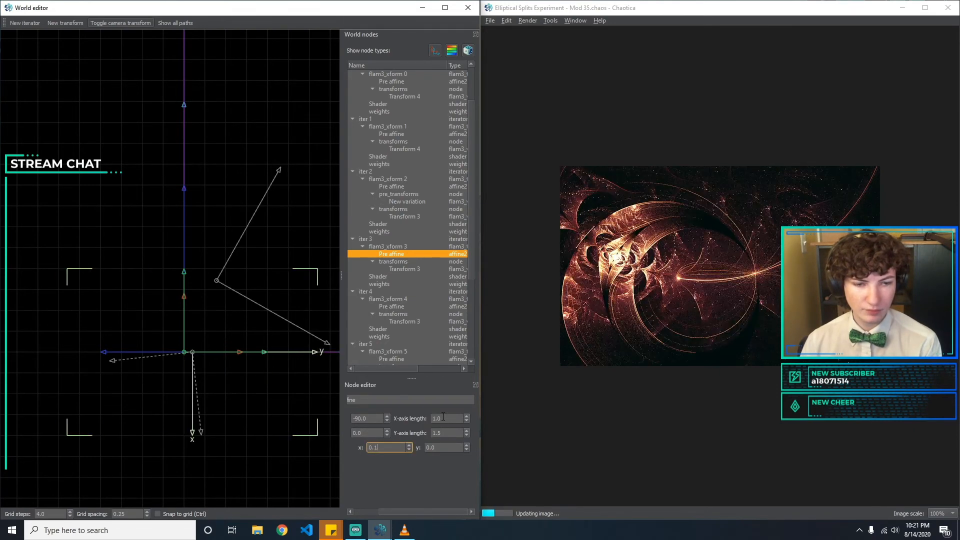
Reset the iter 3 pre affine to an x position of 0.0 and a Y-axis length of 1.0, then deselect it.
{"action": "key", "text": "BackSpace"}
{"action": "key", "text": "BackSpace"}
{"action": "key", "text": "BackSpace"}
{"action": "key", "text": "Tab"}
{"action": "key", "text": "shift+Tab"}
{"action": "key", "text": "shift+Tab"}
{"action": "type", "text": "1"}
{"action": "left_click", "coordinate": [262, 461]}
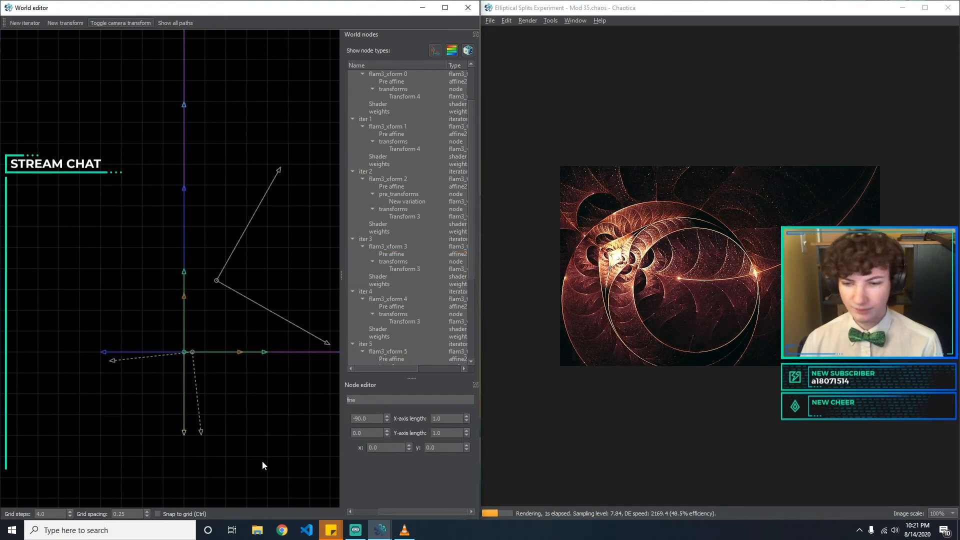
{"action": "left_click", "coordinate": [294, 354]}
{"action": "left_click", "coordinate": [287, 388]}
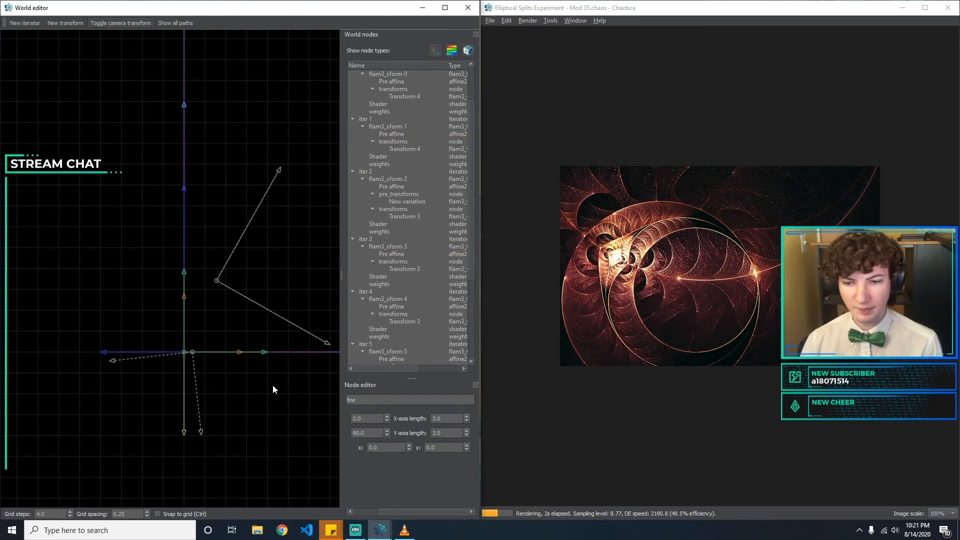
Examine the available transform types and their preview thumbnails for Transform 3 under iter 3.
{"action": "left_click", "coordinate": [406, 217]}
{"action": "left_click", "coordinate": [406, 269]}
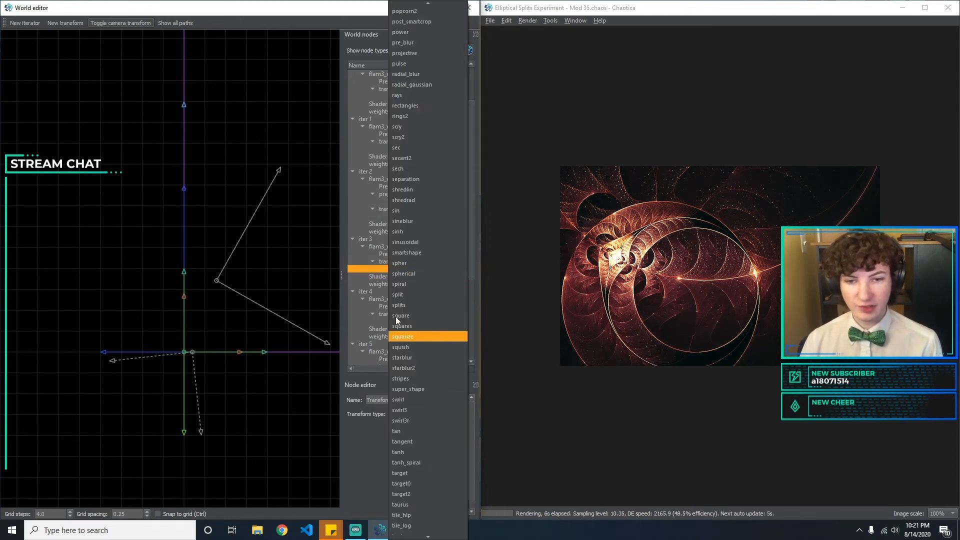
{"action": "left_click", "coordinate": [364, 460]}
{"action": "left_click", "coordinate": [416, 445]}
{"action": "left_click_drag", "start_coordinate": [607, 94], "coordinate": [416, 42]}
{"action": "scroll", "coordinate": [455, 223], "scroll_direction": "down", "scroll_amount": 2}
{"action": "scroll", "coordinate": [457, 229], "scroll_direction": "down", "scroll_amount": 3}
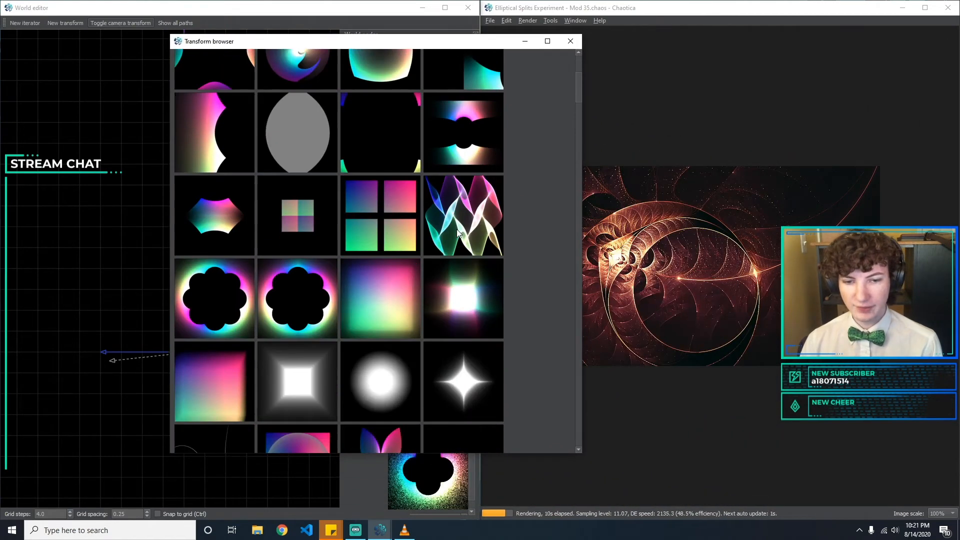
{"action": "left_click", "coordinate": [215, 296]}
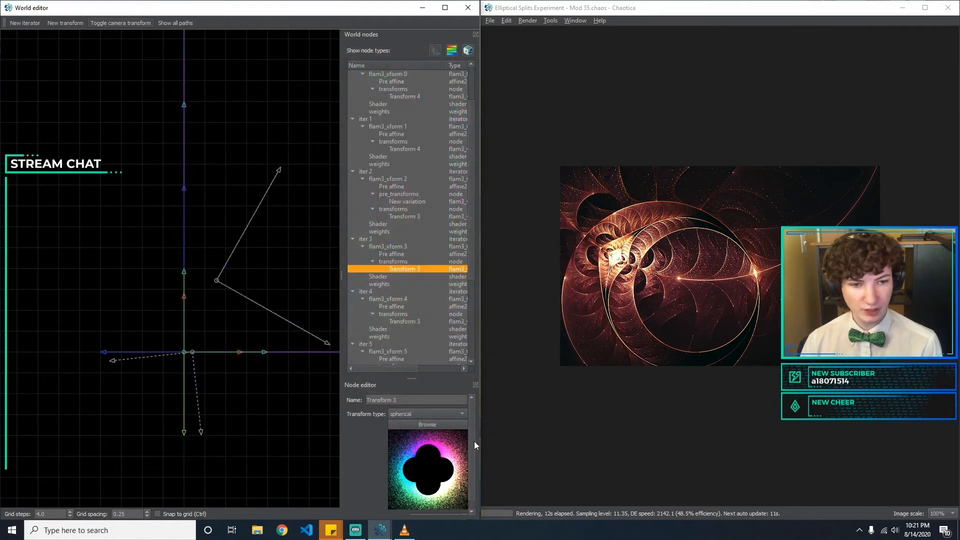
Change Transform 3 under iter 3 to julian with julian_power 3 and julian_dist 1.
{"action": "scroll", "coordinate": [450, 460], "scroll_direction": "down", "scroll_amount": 1}
{"action": "left_click", "coordinate": [433, 480]}
{"action": "key", "text": "Tab"}
{"action": "type", "text": "3"}
{"action": "key", "text": "Tab"}
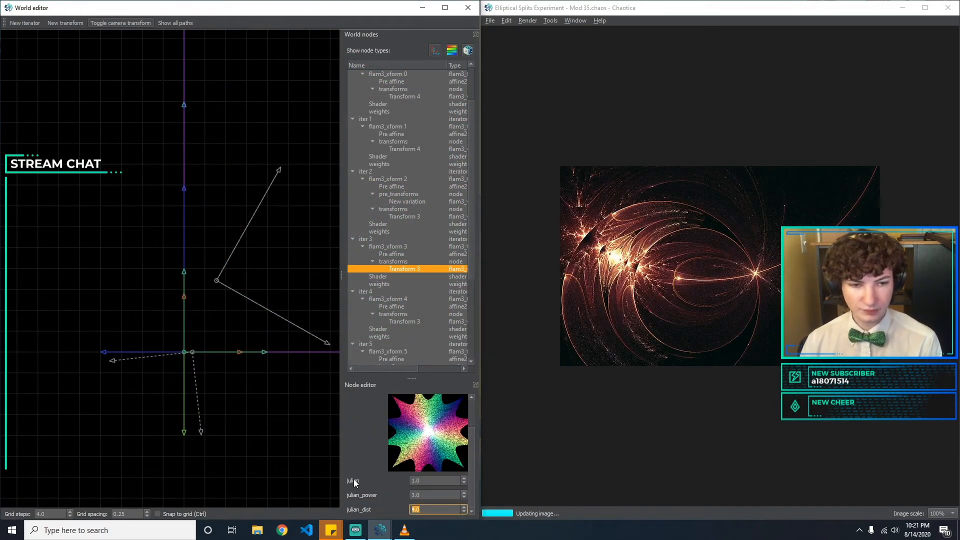
{"action": "type", "text": "1"}
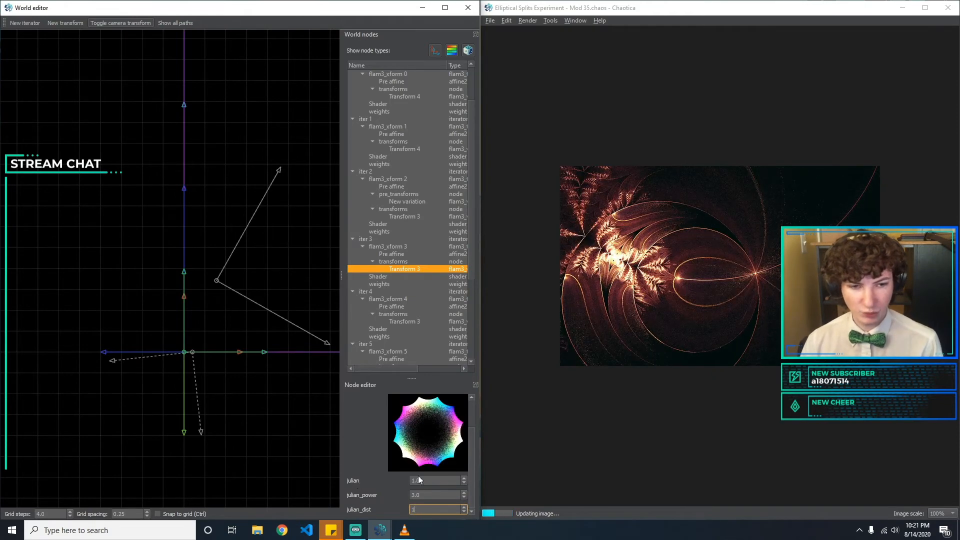
Try julian_power values of 2 and 5, and return it to 3.
{"action": "key", "text": "shift+Tab"}
{"action": "type", "text": "2"}
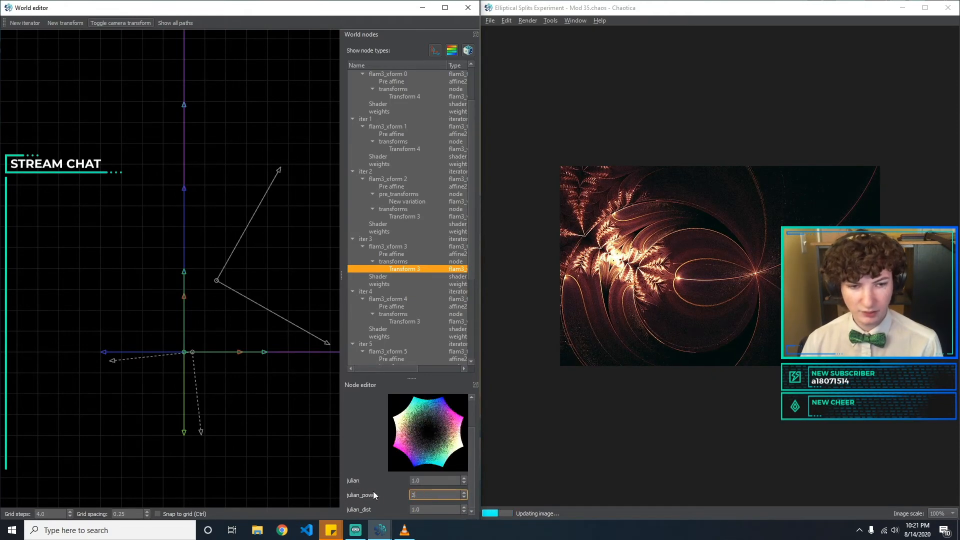
{"action": "key", "text": "BackSpace"}
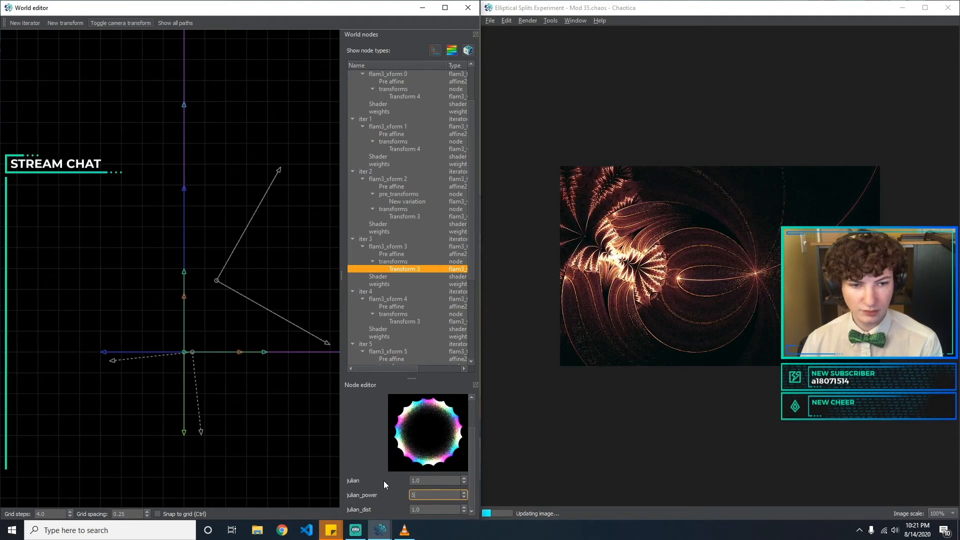
{"action": "key", "text": "shift+Tab"}
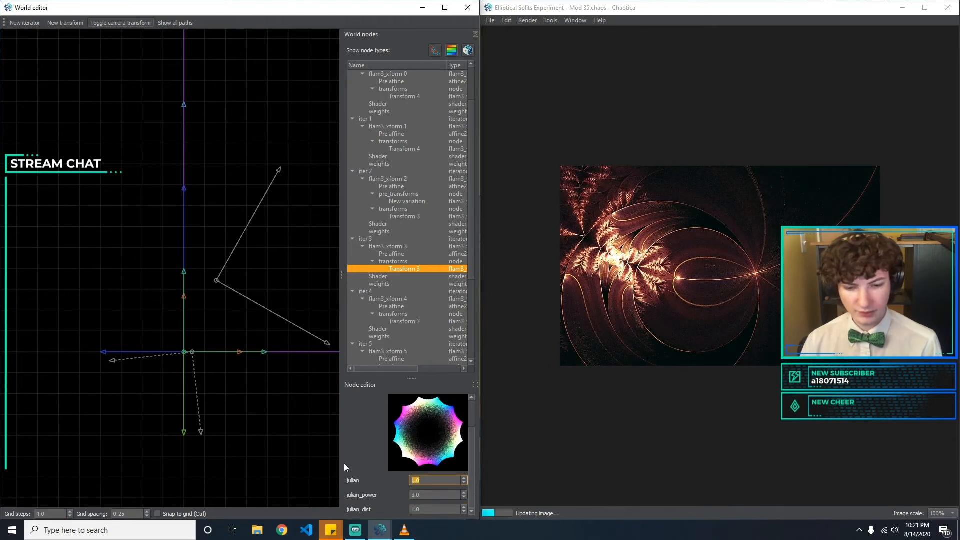
Try julian amounts of 6, 8 and 10 on iter 3's Transform 3.
{"action": "type", "text": "2"}
{"action": "key", "text": "BackSpace"}
{"action": "type", "text": "6"}
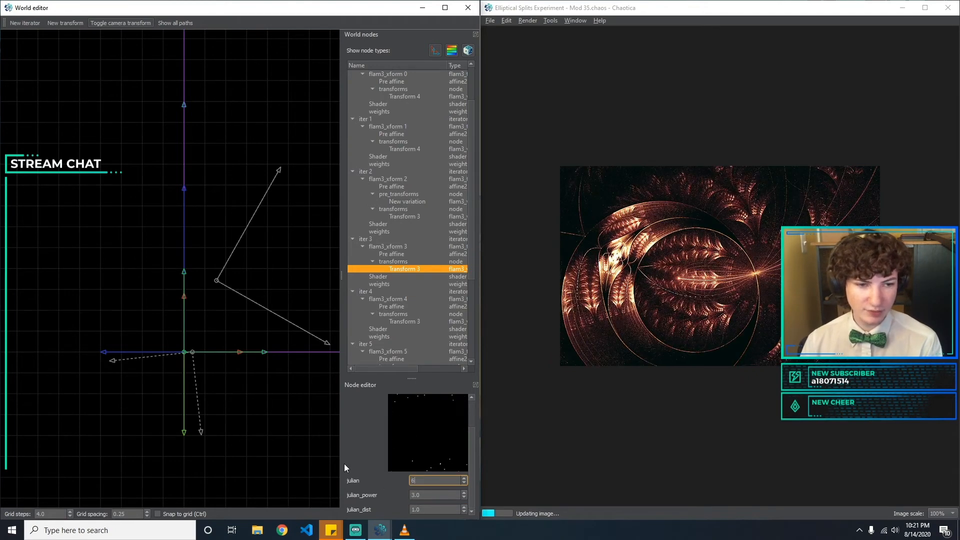
{"action": "key", "text": "BackSpace"}
{"action": "type", "text": "8"}
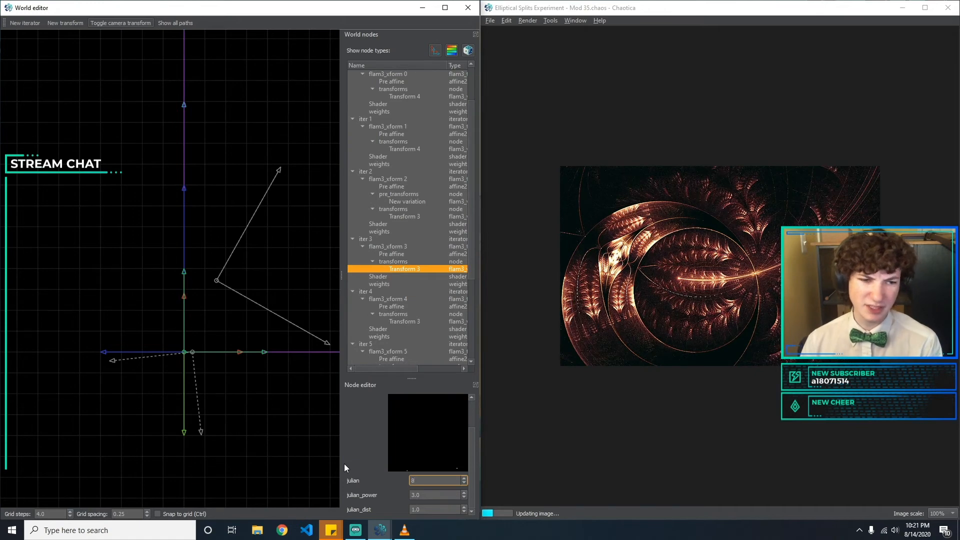
{"action": "key", "text": "BackSpace"}
{"action": "type", "text": "10"}
{"action": "key", "text": "BackSpace"}
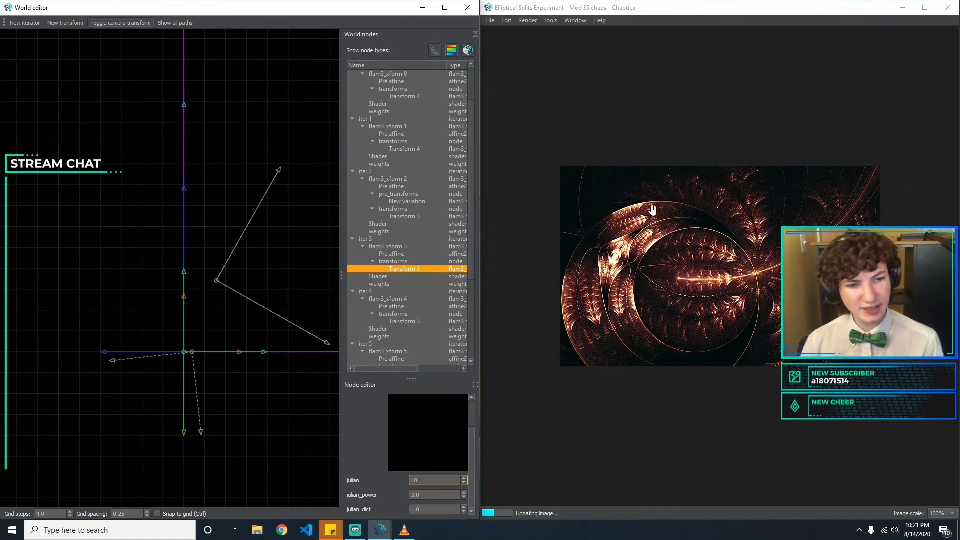
Change the type of iter 3's Transform 3 to horseshoe.
{"action": "scroll", "coordinate": [471, 439], "scroll_direction": "up", "scroll_amount": 5}
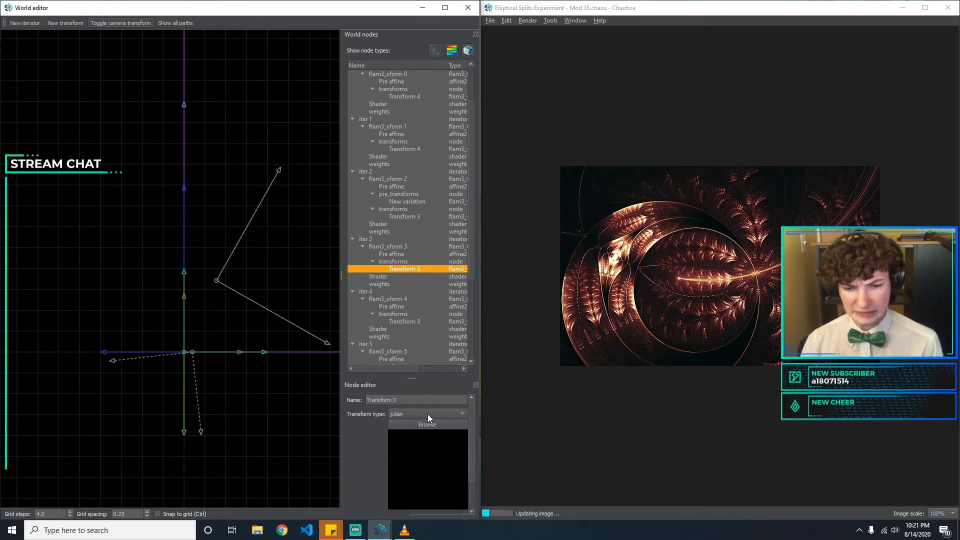
{"action": "left_click", "coordinate": [428, 414]}
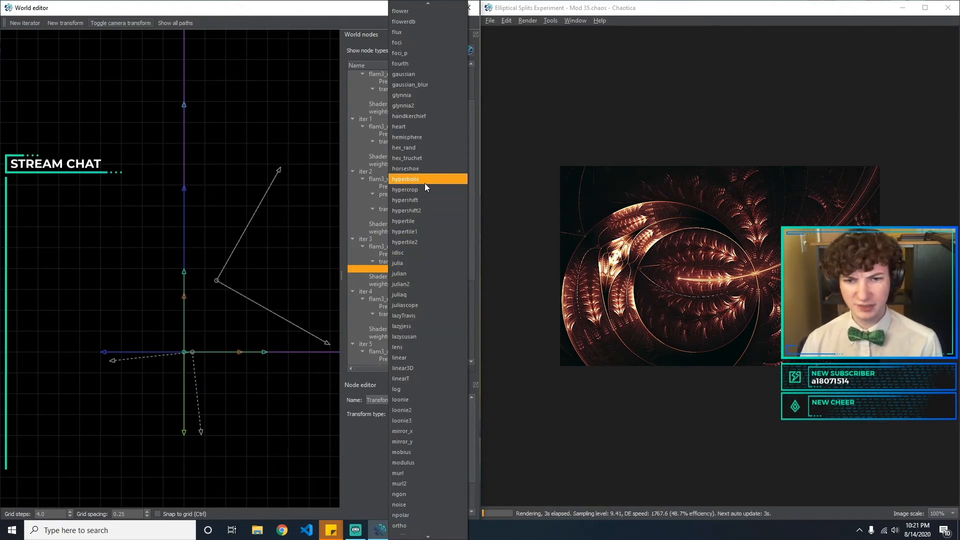
{"action": "key", "text": "Down"}
{"action": "key", "text": "Up"}
{"action": "key", "text": "Up"}
{"action": "key", "text": "Escape"}
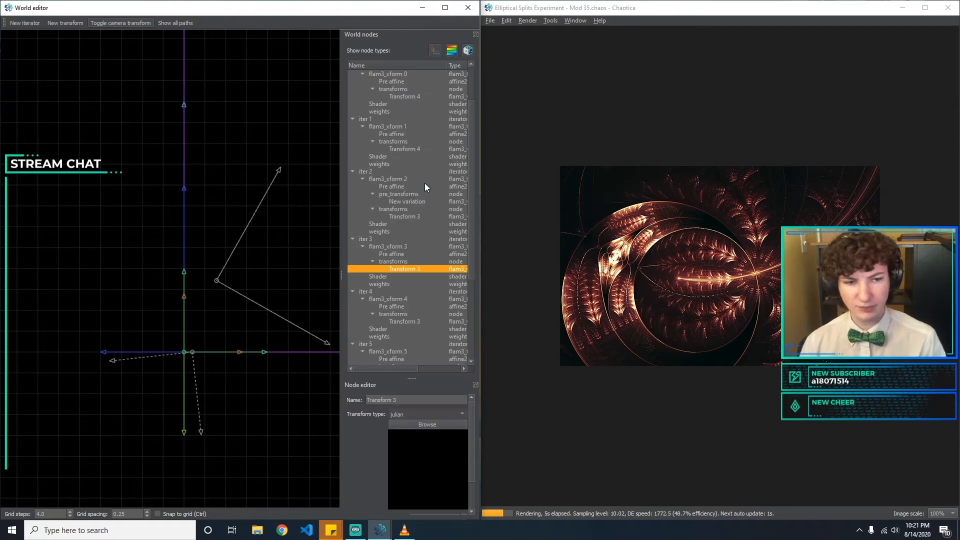
{"action": "left_click_drag", "start_coordinate": [474, 431], "coordinate": [473, 481]}
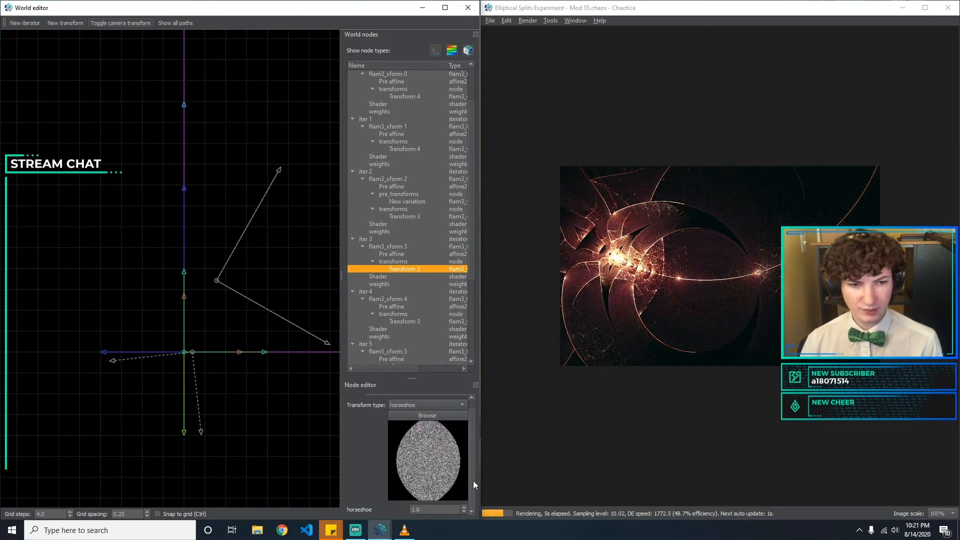
Try increasing horseshoe amounts on Transform 3, including 6 and 10.
{"action": "left_click_drag", "start_coordinate": [436, 507], "coordinate": [352, 496]}
{"action": "type", "text": "2"}
{"action": "key", "text": "Up"}
{"action": "key", "text": "Up"}
{"action": "key", "text": "Up"}
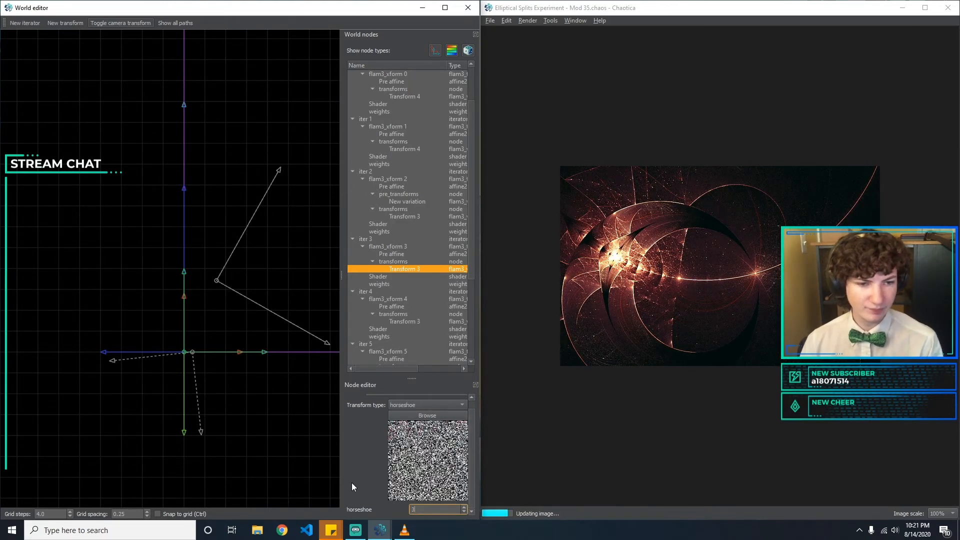
{"action": "key", "text": "BackSpace"}
{"action": "type", "text": "6"}
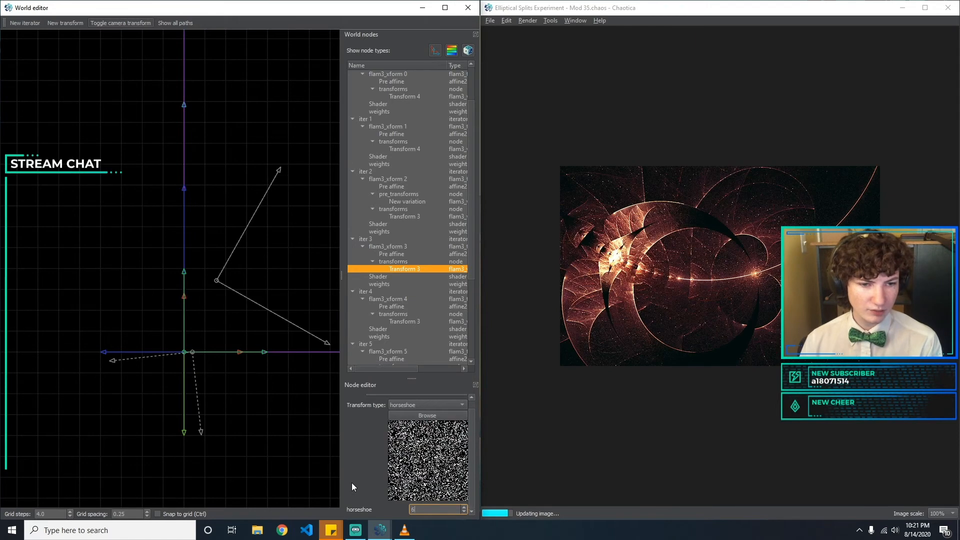
{"action": "key", "text": "BackSpace"}
{"action": "type", "text": "10"}
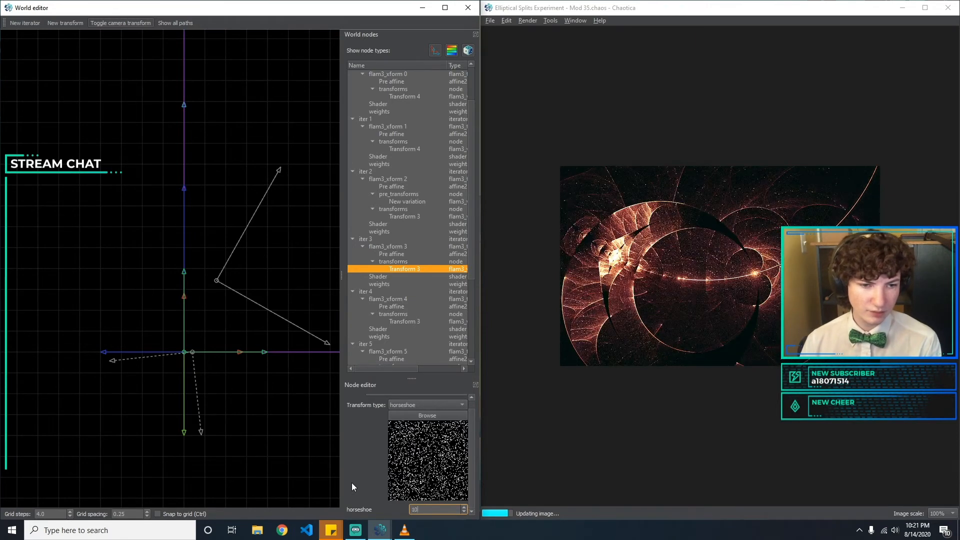
Change iter 3's Transform 3 to the hemisphere type and set its amount to 4.
{"action": "left_click", "coordinate": [436, 405]}
{"action": "type", "text": "hem"}
{"action": "key", "text": "Return"}
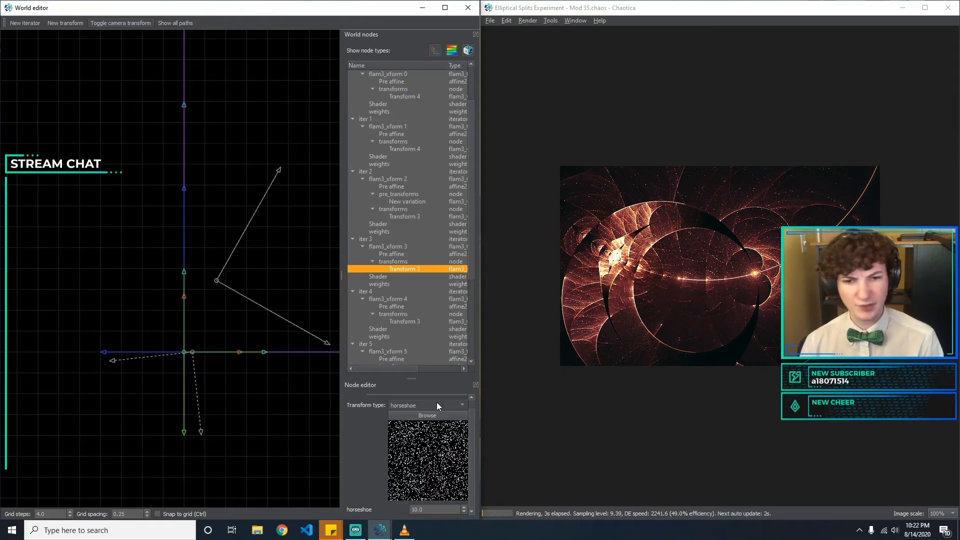
{"action": "left_click_drag", "start_coordinate": [433, 507], "coordinate": [354, 495]}
{"action": "type", "text": "5"}
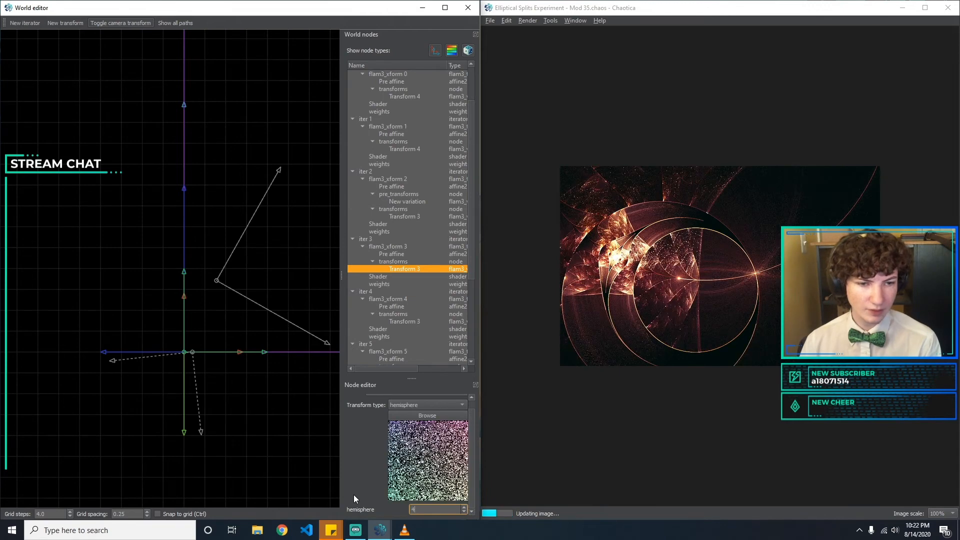
Try extreme hemisphere amounts of 100 and 100000 on Transform 3.
{"action": "key", "text": "BackSpace"}
{"action": "type", "text": "100"}
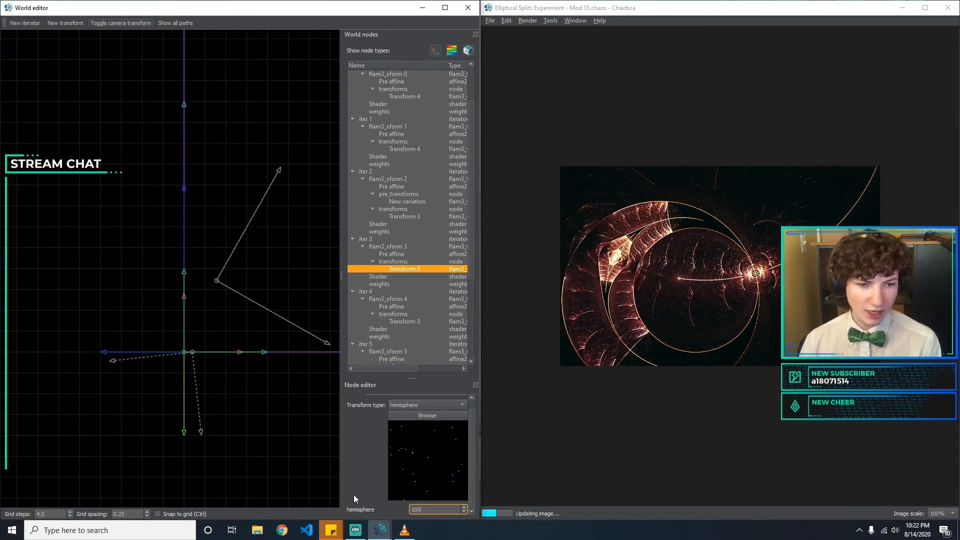
{"action": "type", "text": "00000"}
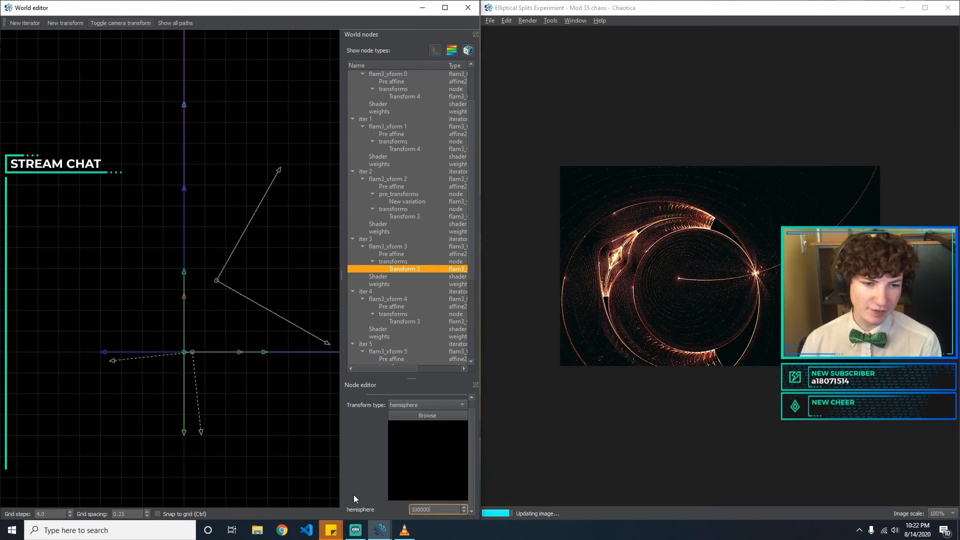
Reset the hemisphere amount of Transform 3 to 1.0.
{"action": "key", "text": "BackSpace"}
{"action": "key", "text": "BackSpace"}
{"action": "key", "text": "BackSpace"}
{"action": "key", "text": "BackSpace"}
{"action": "key", "text": "BackSpace"}
{"action": "key", "text": "BackSpace"}
{"action": "key", "text": "BackSpace"}
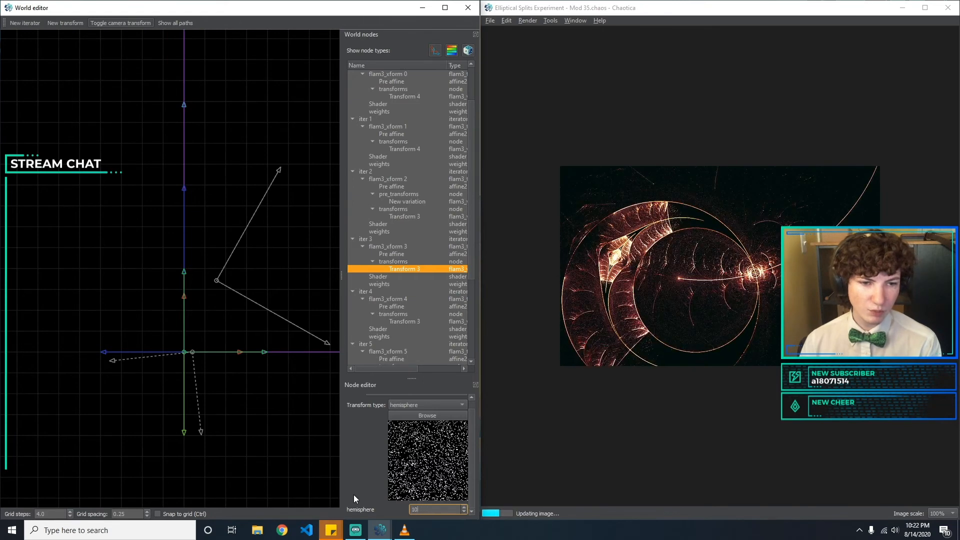
{"action": "type", "text": "1"}
{"action": "key", "text": "BackSpace"}
{"action": "key", "text": "BackSpace"}
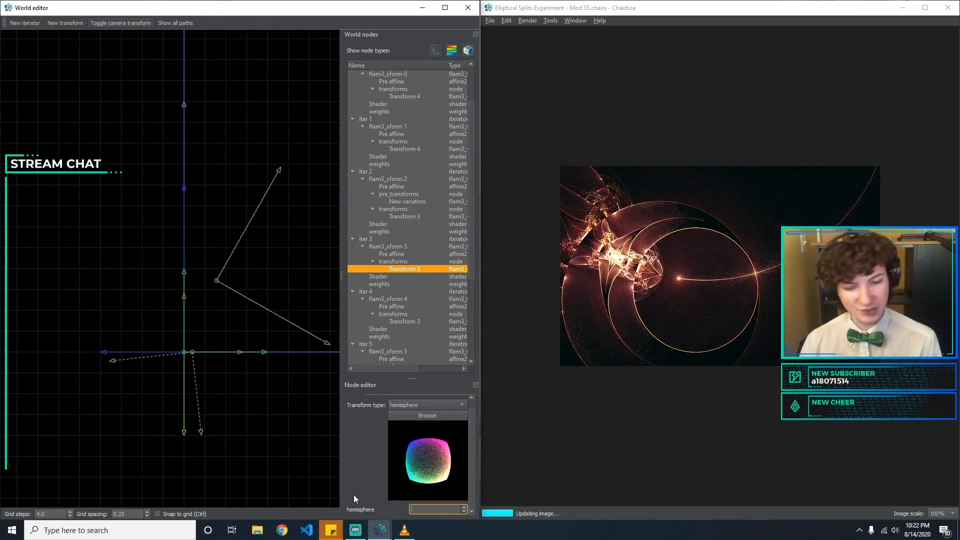
Examine further transform thumbnails in the transform browser for an alternative to hemisphere, and close it.
{"action": "left_click", "coordinate": [452, 415]}
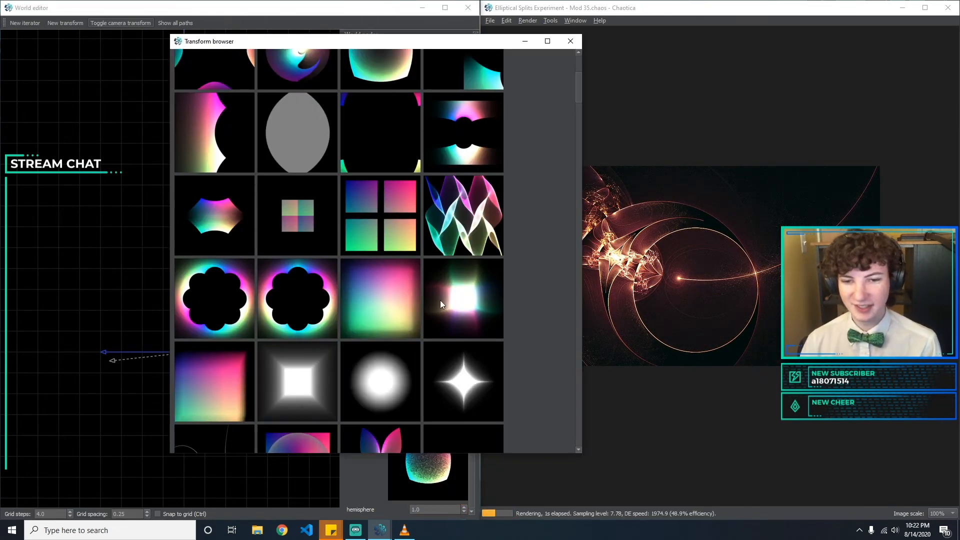
{"action": "scroll", "coordinate": [440, 300], "scroll_direction": "down", "scroll_amount": 8}
{"action": "scroll", "coordinate": [438, 307], "scroll_direction": "down", "scroll_amount": 9}
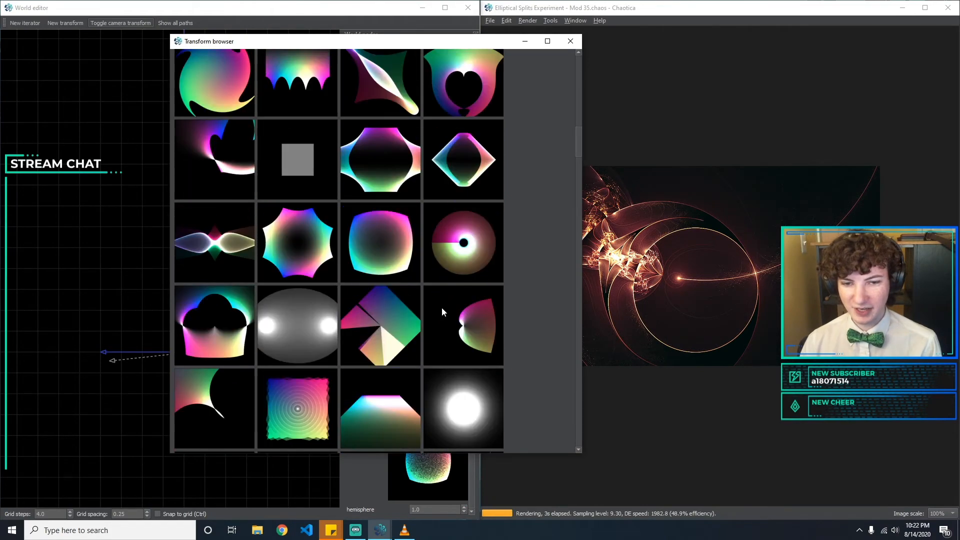
{"action": "left_click", "coordinate": [579, 38]}
{"action": "left_click", "coordinate": [424, 415]}
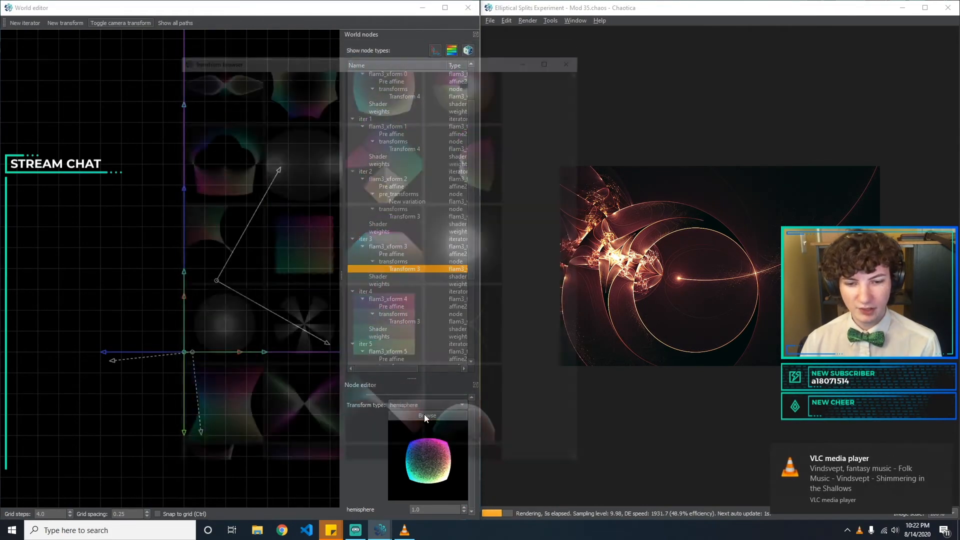
{"action": "scroll", "coordinate": [485, 263], "scroll_direction": "down", "scroll_amount": 3}
{"action": "scroll", "coordinate": [485, 263], "scroll_direction": "down", "scroll_amount": 5}
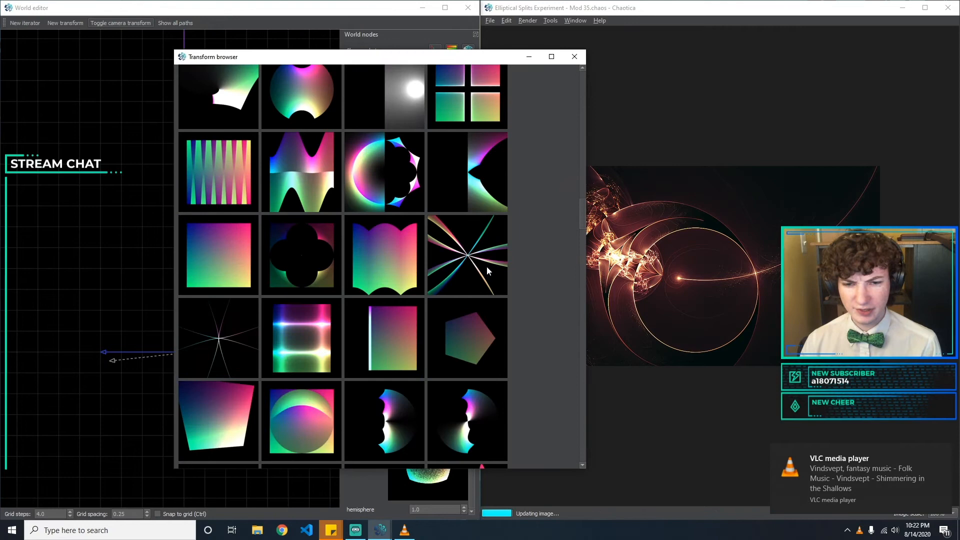
{"action": "left_click", "coordinate": [575, 59]}
Change iter 3's Transform 3 to the loonie type and set its amount to 2.
{"action": "left_click", "coordinate": [425, 401]}
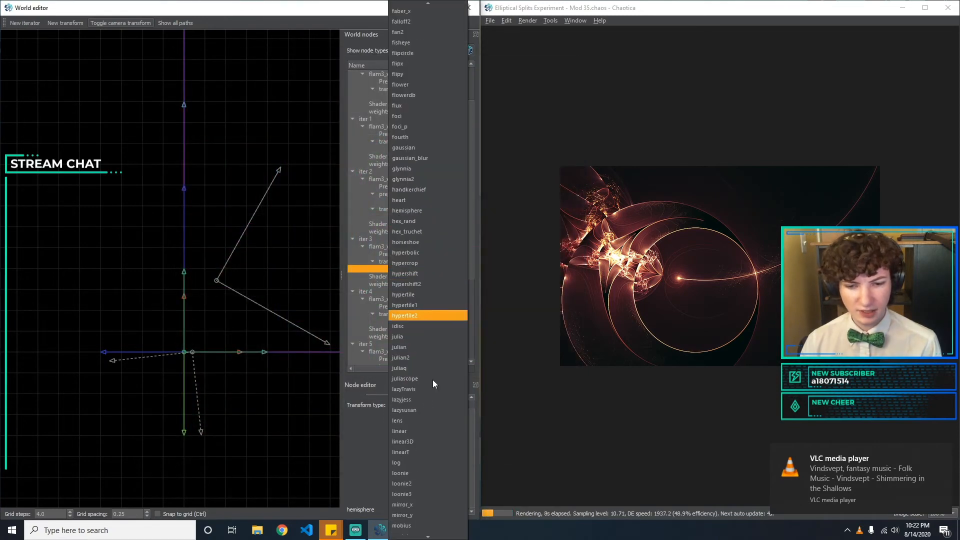
{"action": "scroll", "coordinate": [434, 377], "scroll_direction": "down", "scroll_amount": 2}
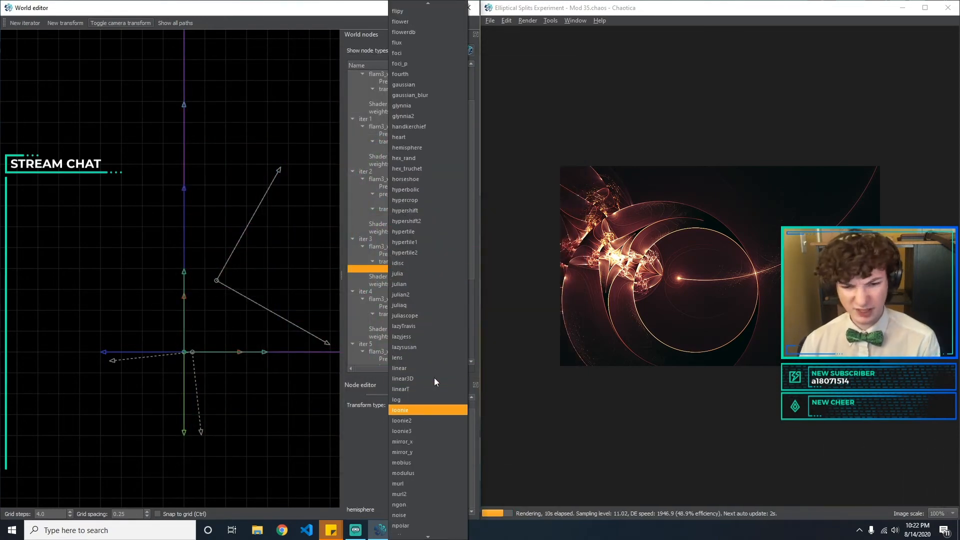
{"action": "key", "text": "Escape"}
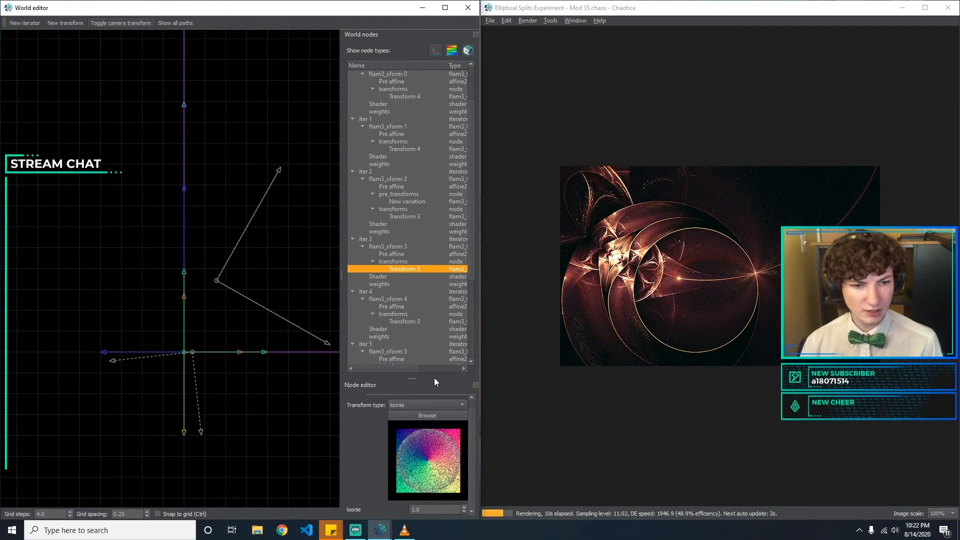
{"action": "double_click", "coordinate": [430, 509]}
{"action": "type", "text": "2"}
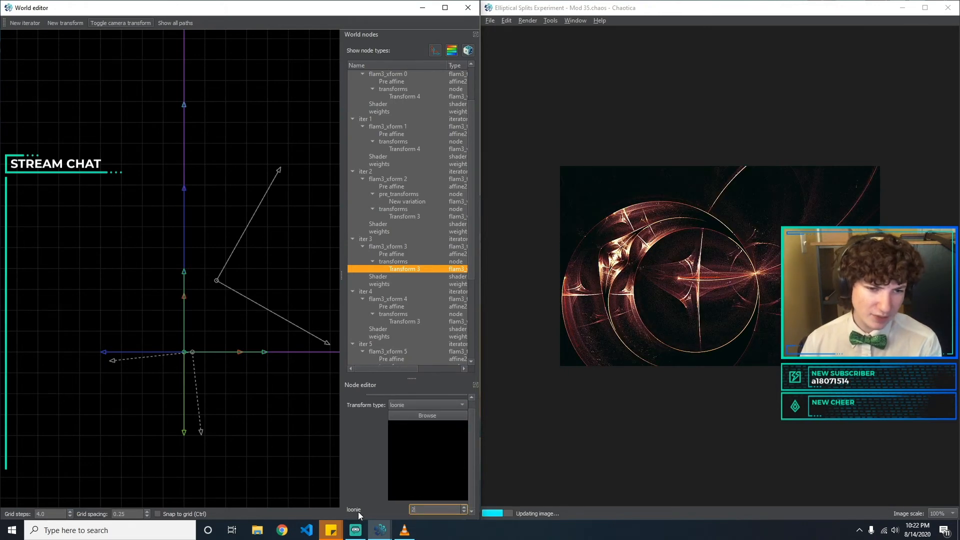
Set the loonie amount of iter 3's Transform 3 to 1, and change its transform type to spherical.
{"action": "type", "text": "1"}
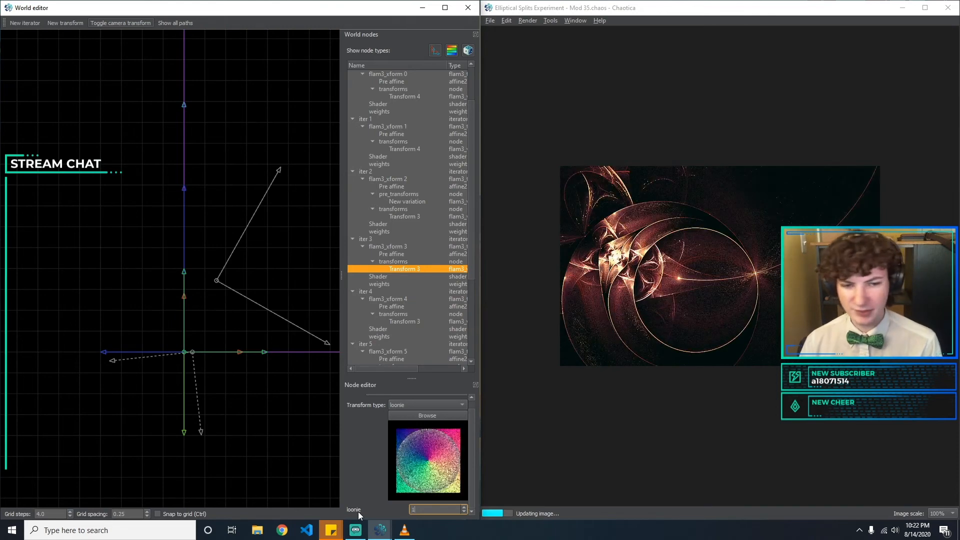
{"action": "left_click", "coordinate": [422, 405]}
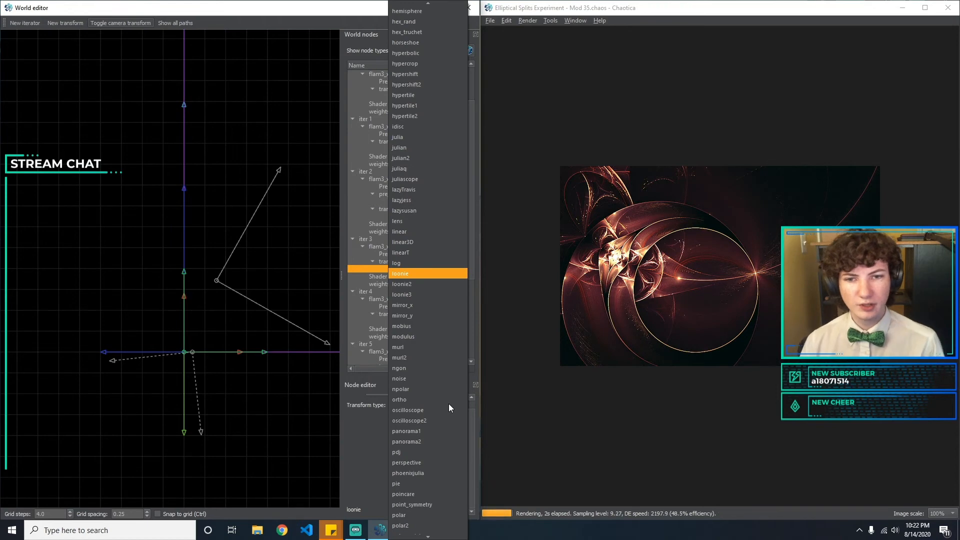
{"action": "type", "text": "spherical"}
{"action": "key", "text": "Return"}
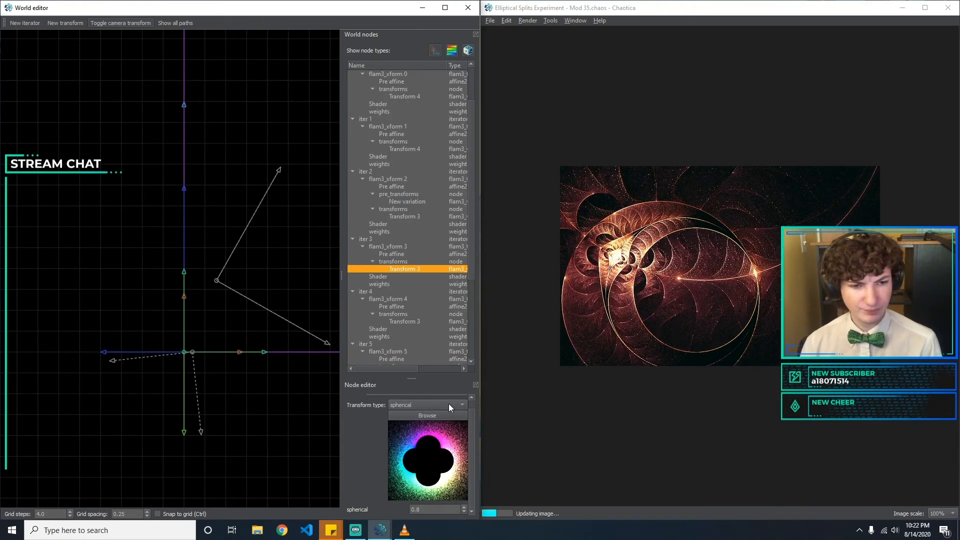
Examine the transform browser's thumbnails through to the end of the list for an alternative to spherical.
{"action": "left_click", "coordinate": [439, 416]}
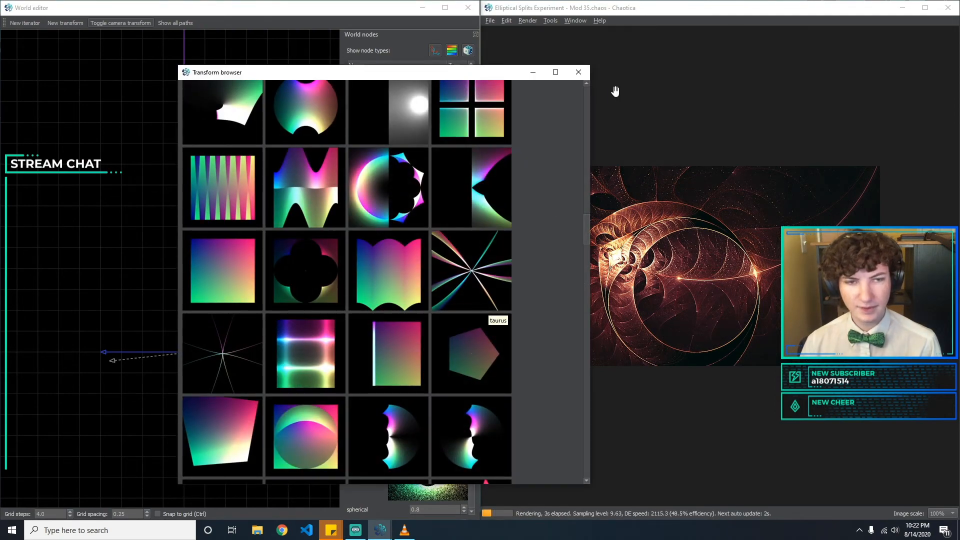
{"action": "scroll", "coordinate": [525, 245], "scroll_direction": "down", "scroll_amount": 2}
{"action": "scroll", "coordinate": [524, 252], "scroll_direction": "down", "scroll_amount": 4}
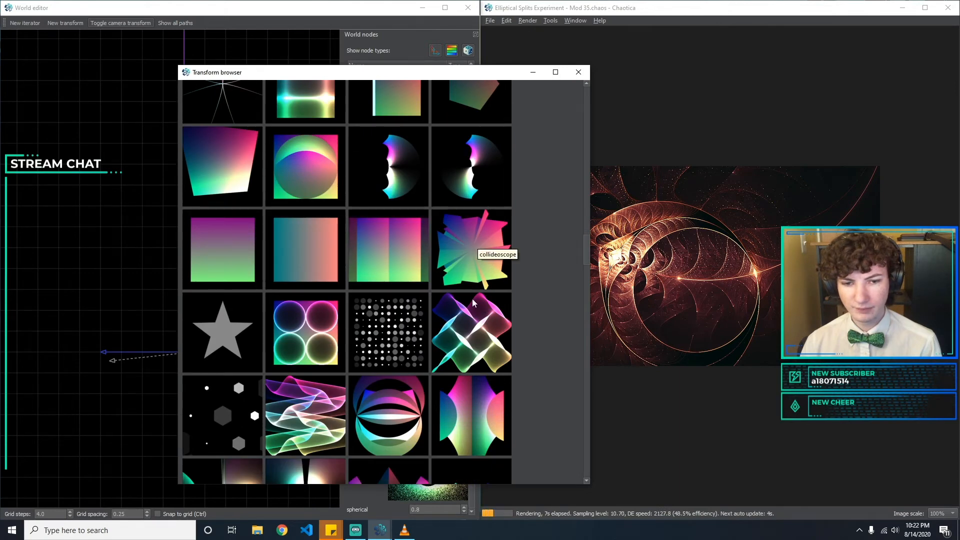
{"action": "scroll", "coordinate": [388, 389], "scroll_direction": "down", "scroll_amount": 2}
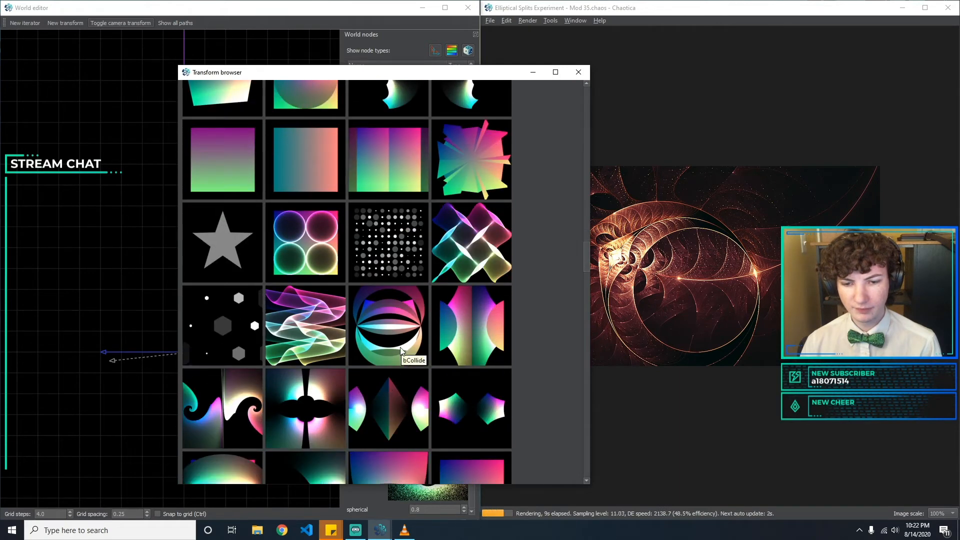
{"action": "scroll", "coordinate": [370, 325], "scroll_direction": "down", "scroll_amount": 4}
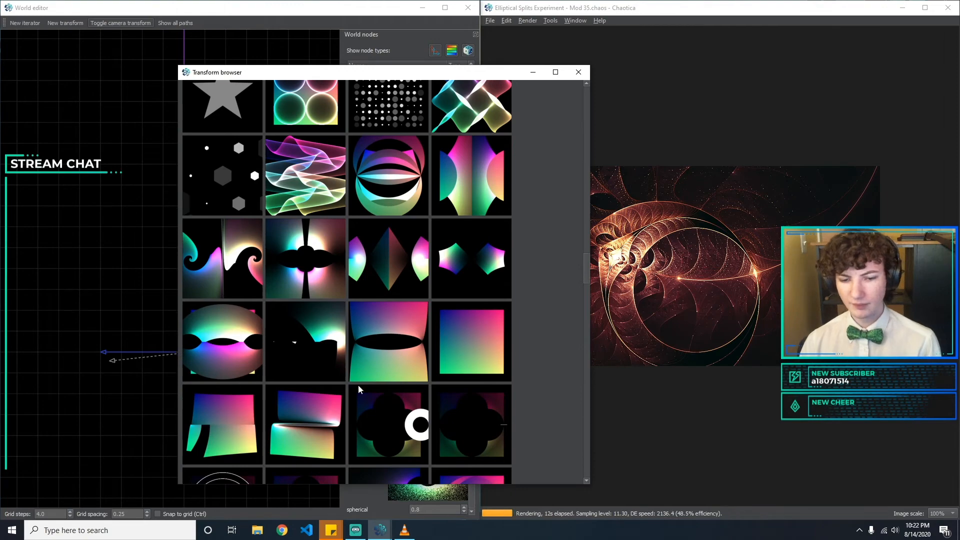
{"action": "scroll", "coordinate": [444, 410], "scroll_direction": "down", "scroll_amount": 10}
{"action": "scroll", "coordinate": [444, 409], "scroll_direction": "down", "scroll_amount": 1}
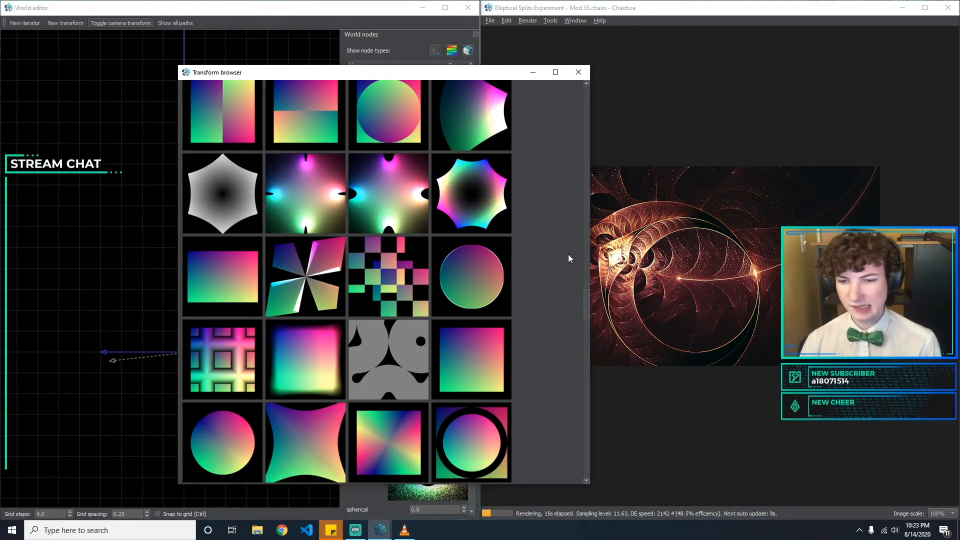
{"action": "scroll", "coordinate": [569, 255], "scroll_direction": "down", "scroll_amount": 4}
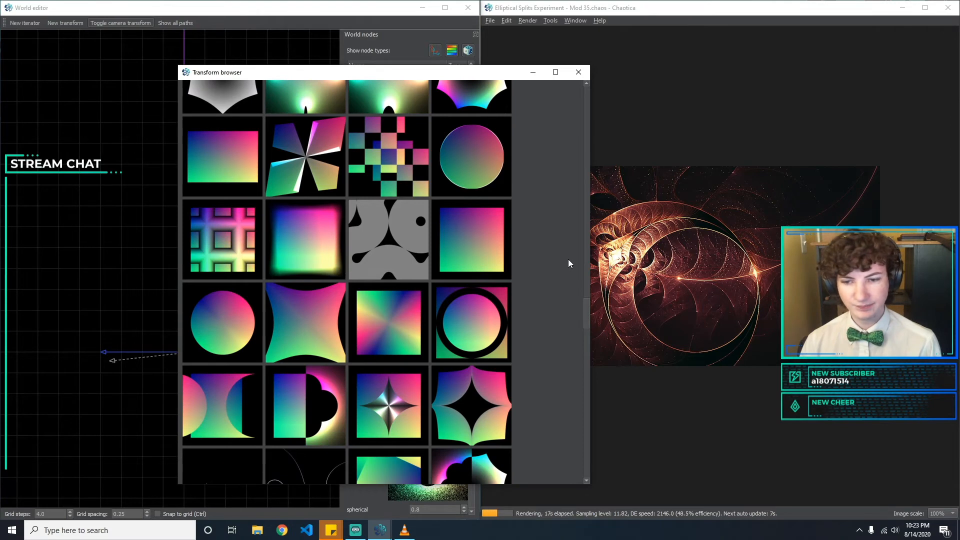
{"action": "scroll", "coordinate": [308, 263], "scroll_direction": "down", "scroll_amount": 2}
{"action": "scroll", "coordinate": [307, 262], "scroll_direction": "down", "scroll_amount": 7}
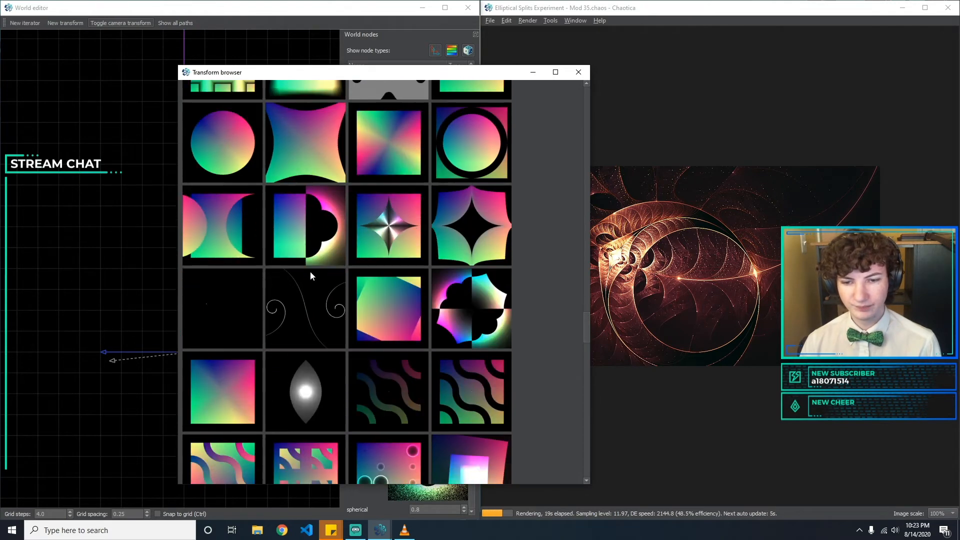
{"action": "scroll", "coordinate": [551, 347], "scroll_direction": "down", "scroll_amount": 3}
{"action": "scroll", "coordinate": [551, 346], "scroll_direction": "down", "scroll_amount": 16}
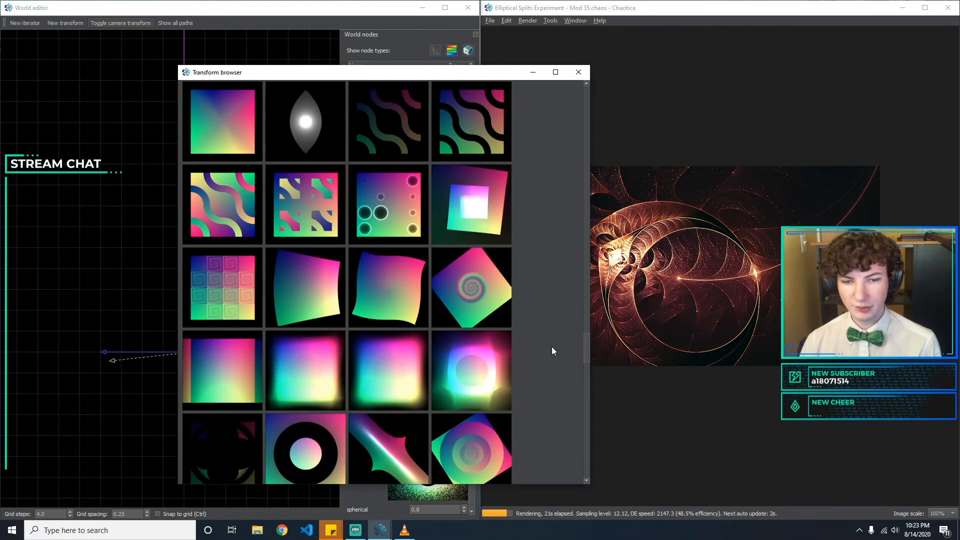
{"action": "scroll", "coordinate": [552, 348], "scroll_direction": "down", "scroll_amount": 8}
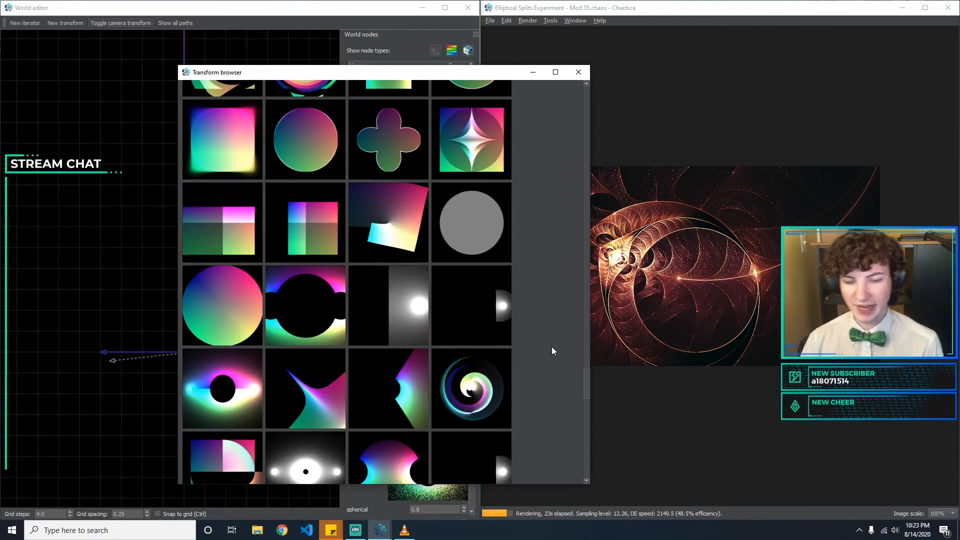
{"action": "scroll", "coordinate": [552, 350], "scroll_direction": "down", "scroll_amount": 10}
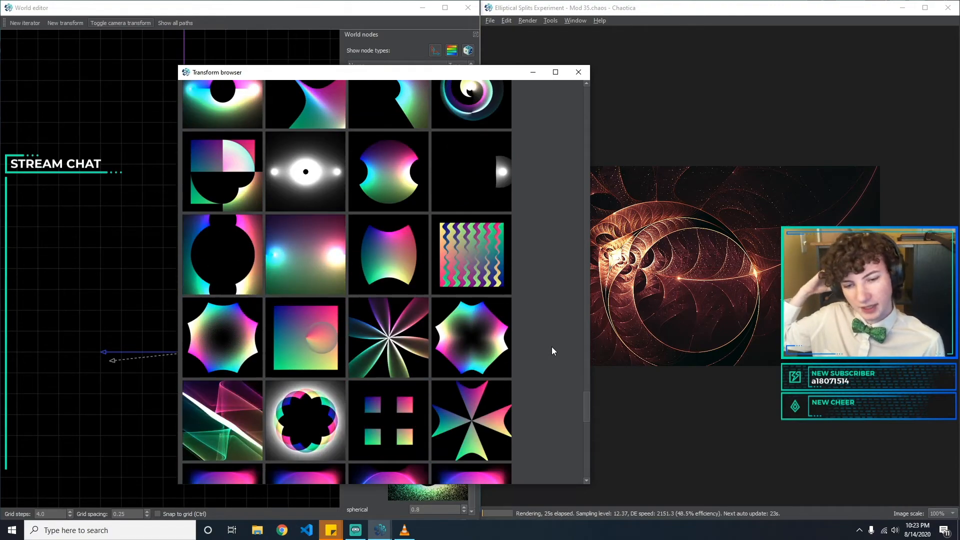
{"action": "scroll", "coordinate": [552, 350], "scroll_direction": "down", "scroll_amount": 5}
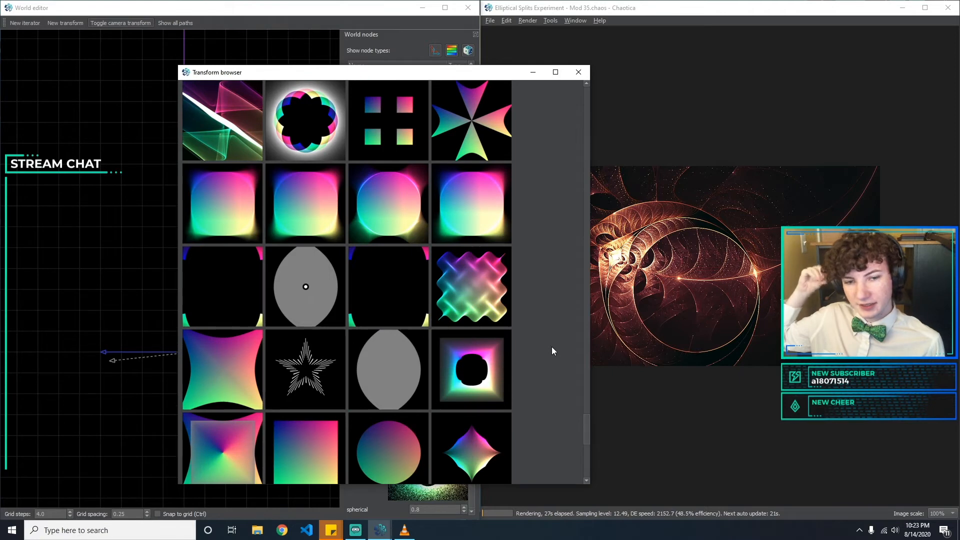
{"action": "scroll", "coordinate": [552, 350], "scroll_direction": "down", "scroll_amount": 7}
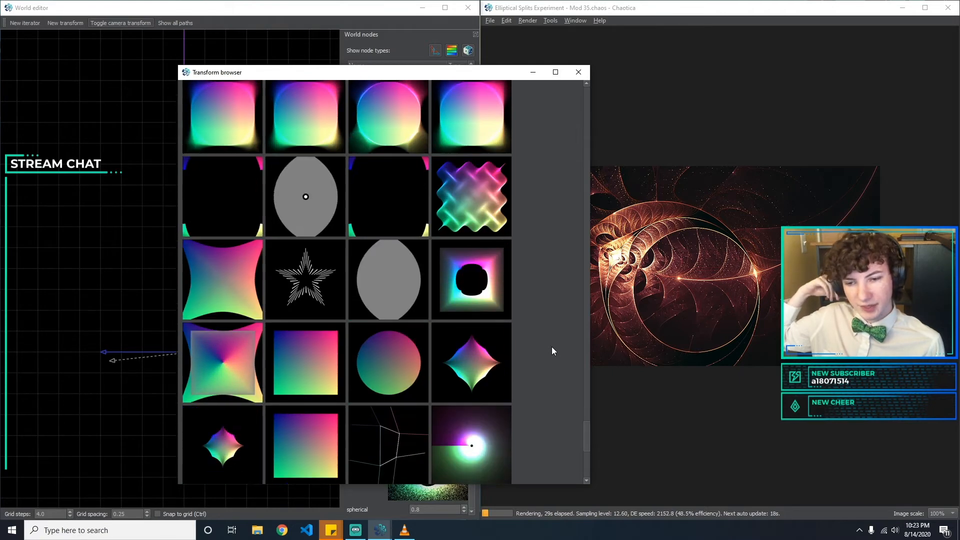
{"action": "scroll", "coordinate": [551, 347], "scroll_direction": "down", "scroll_amount": 5}
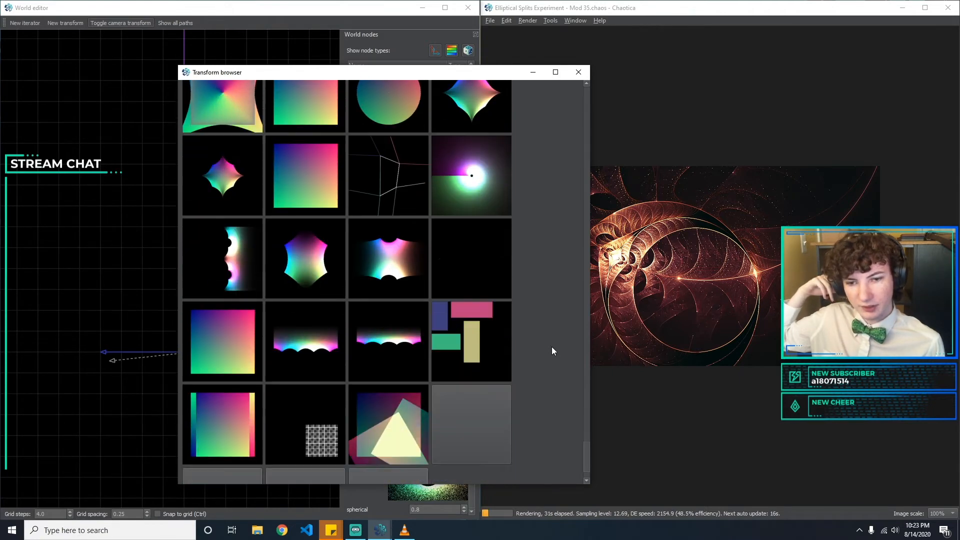
{"action": "scroll", "coordinate": [551, 347], "scroll_direction": "down", "scroll_amount": 2}
{"action": "scroll", "coordinate": [552, 350], "scroll_direction": "up", "scroll_amount": 2}
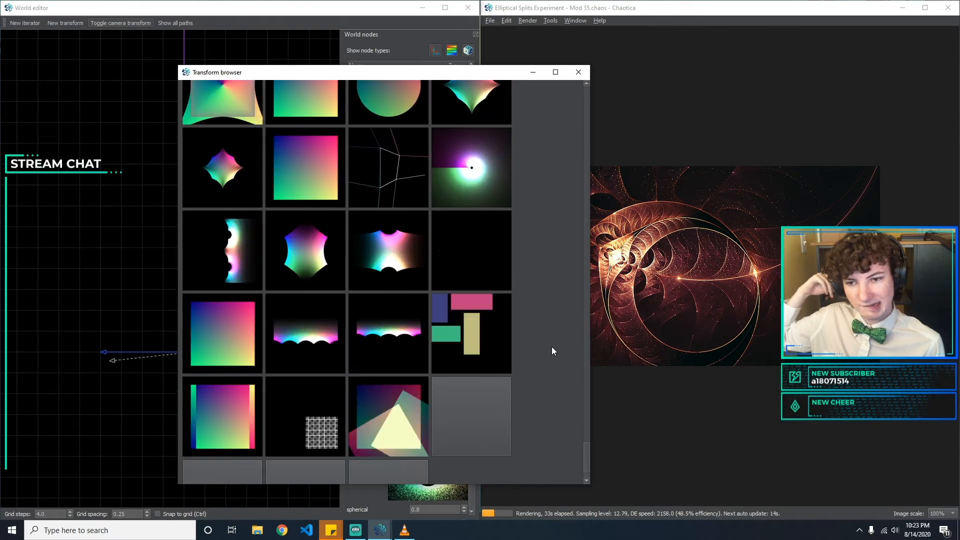
Change iter 3's Transform 3 to the arcsinh type and try larger amounts, including 8 and 10.
{"action": "scroll", "coordinate": [551, 347], "scroll_direction": "up", "scroll_amount": 8}
{"action": "left_click", "coordinate": [299, 423]}
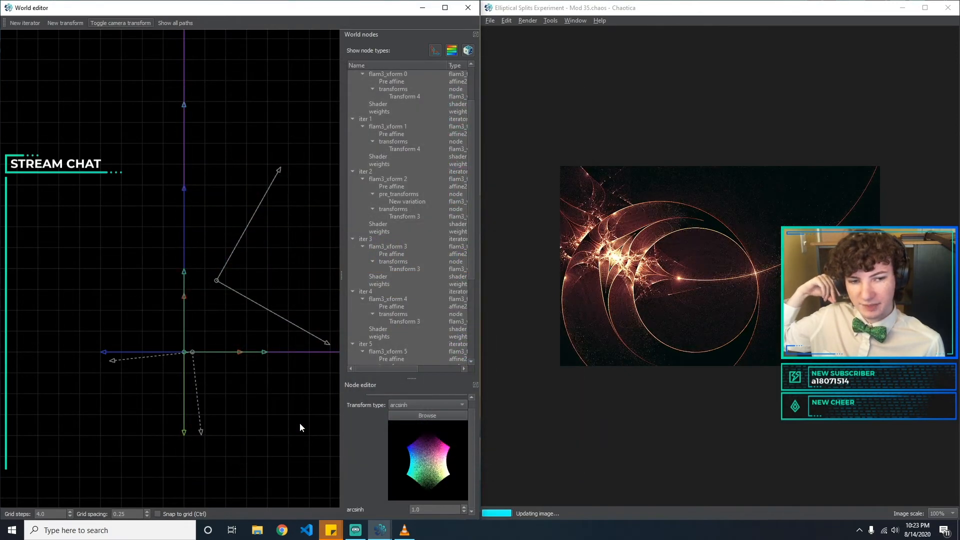
{"action": "double_click", "coordinate": [415, 510]}
{"action": "type", "text": "2"}
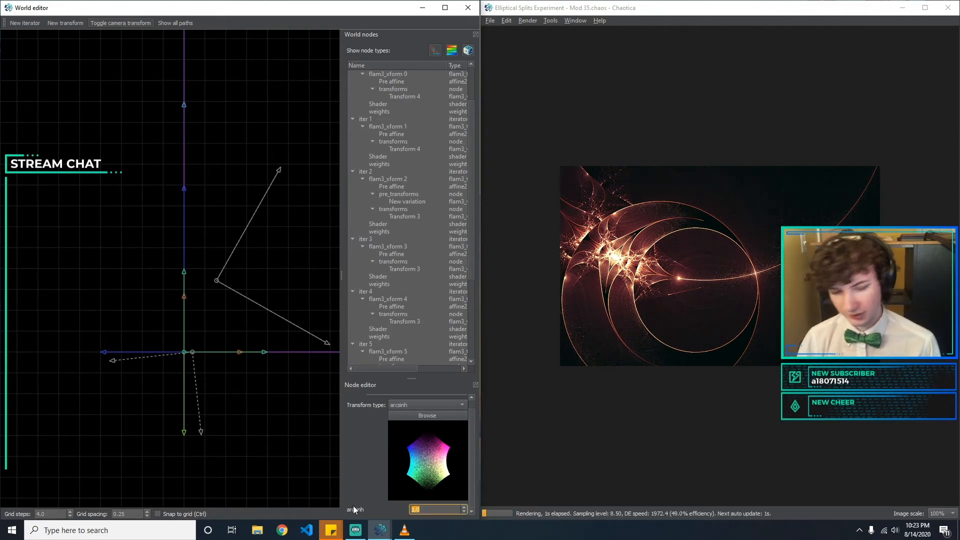
{"action": "type", "text": "6"}
{"action": "key", "text": "BackSpace"}
{"action": "type", "text": "8"}
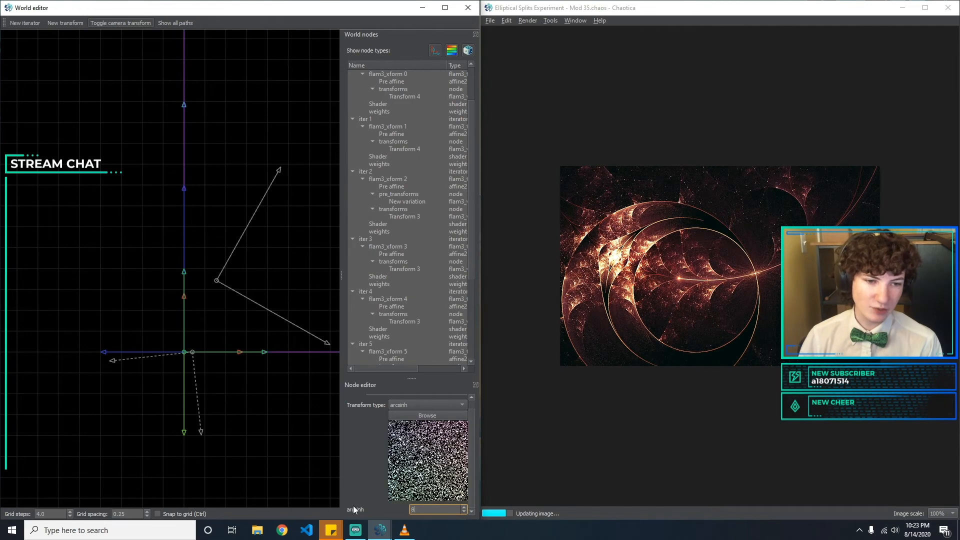
{"action": "key", "text": "BackSpace"}
{"action": "type", "text": "10"}
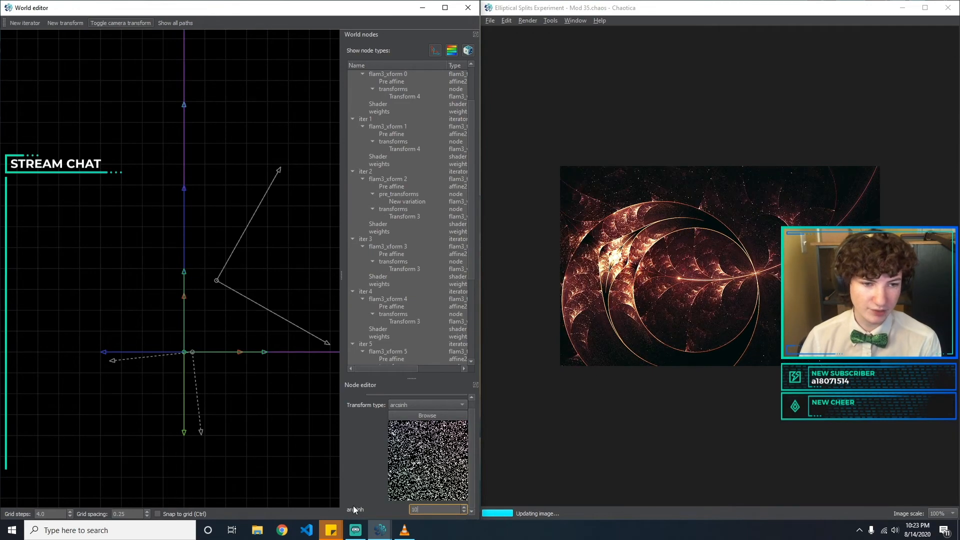
Change iter 3's Transform 3 to the elliptic type and try amounts of 2, 3 and 5.
{"action": "left_click", "coordinate": [431, 404]}
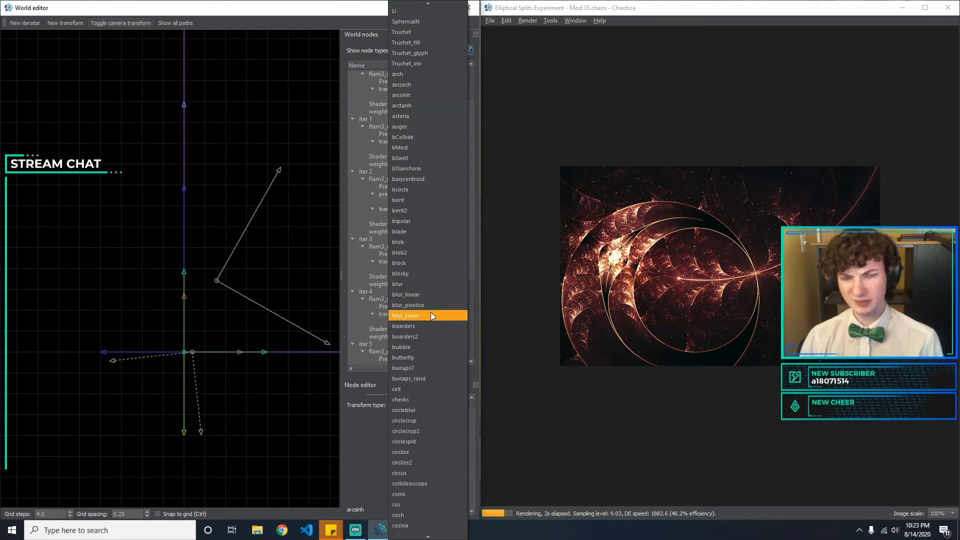
{"action": "type", "text": "elliptic"}
{"action": "key", "text": "Return"}
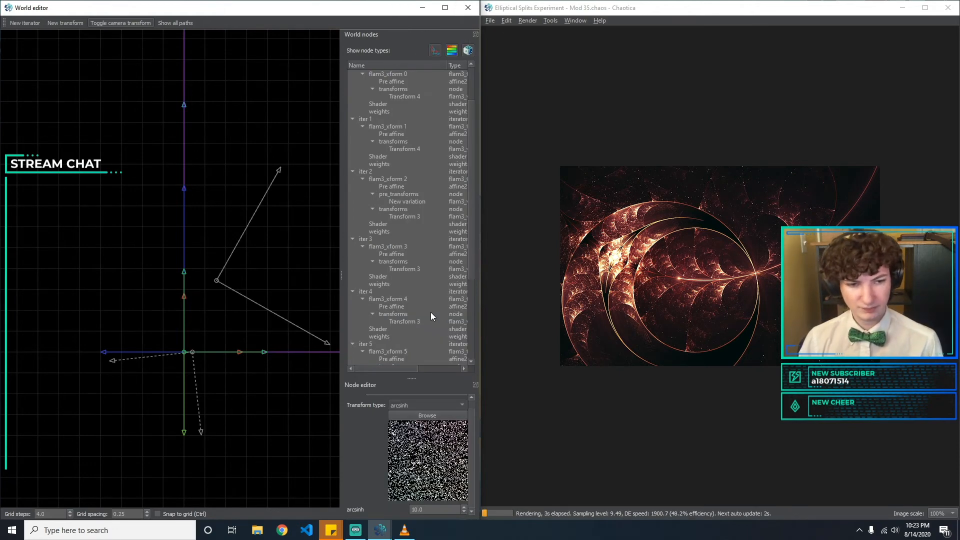
{"action": "left_click_drag", "start_coordinate": [433, 509], "coordinate": [301, 509]}
{"action": "type", "text": "2"}
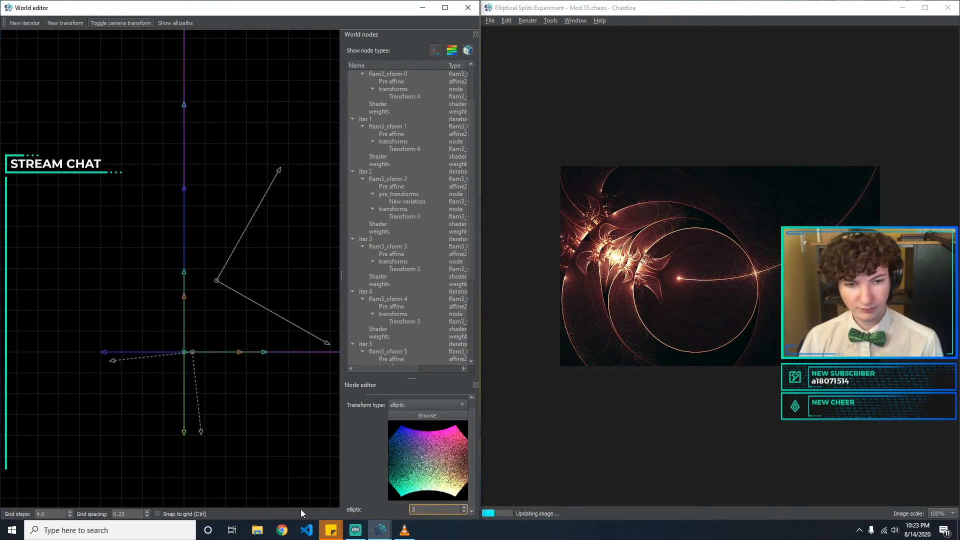
{"action": "key", "text": "BackSpace"}
{"action": "type", "text": "3"}
{"action": "key", "text": "BackSpace"}
{"action": "type", "text": "5"}
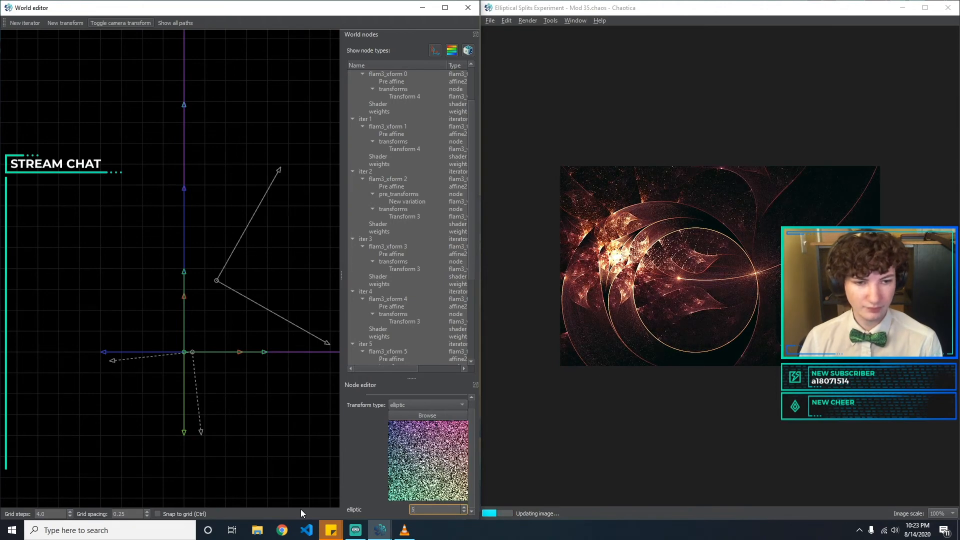
Return iter 3's Transform 3 to the spherical type.
{"action": "left_click", "coordinate": [446, 406]}
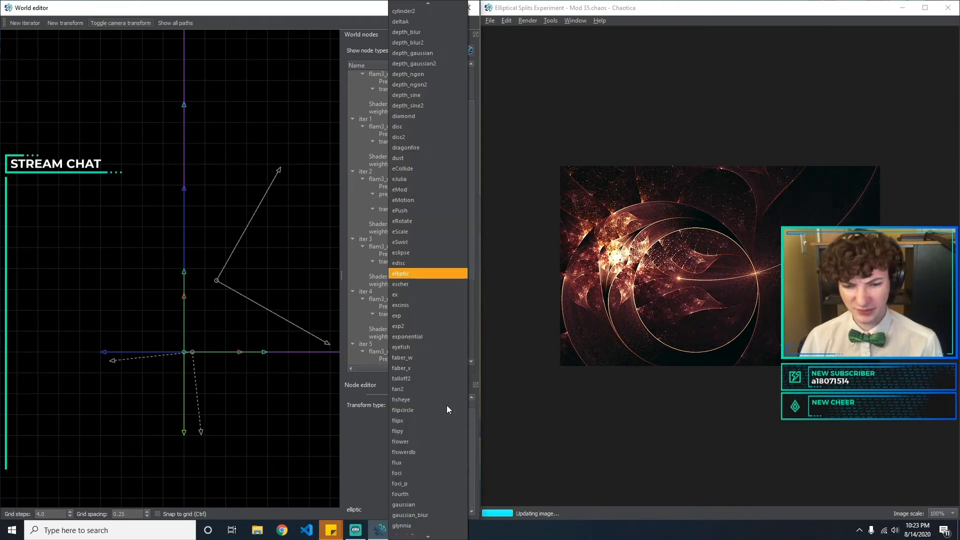
{"action": "type", "text": "spherical"}
{"action": "key", "text": "Return"}
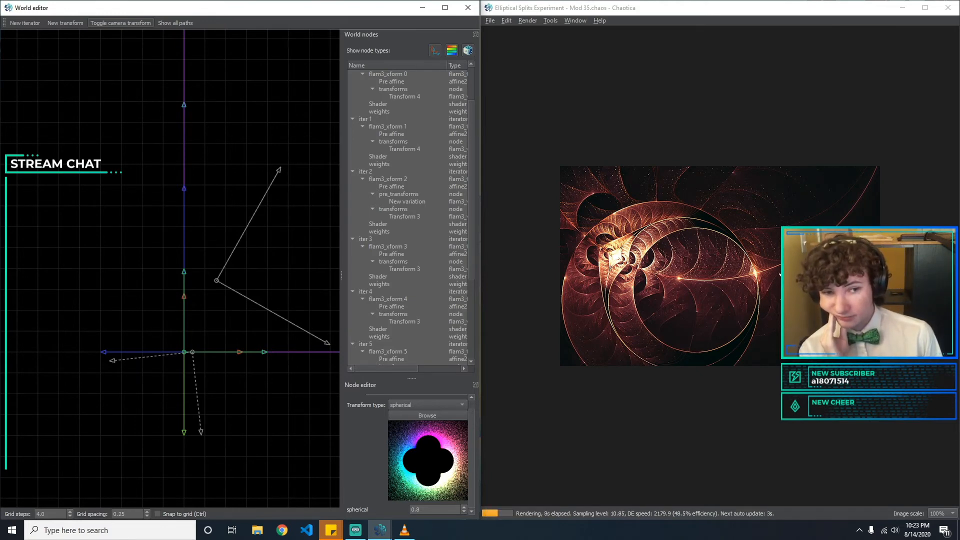
Set Re_C to 0 on Transform 2 of the final transform.
{"action": "scroll", "coordinate": [468, 125], "scroll_direction": "up", "scroll_amount": 3}
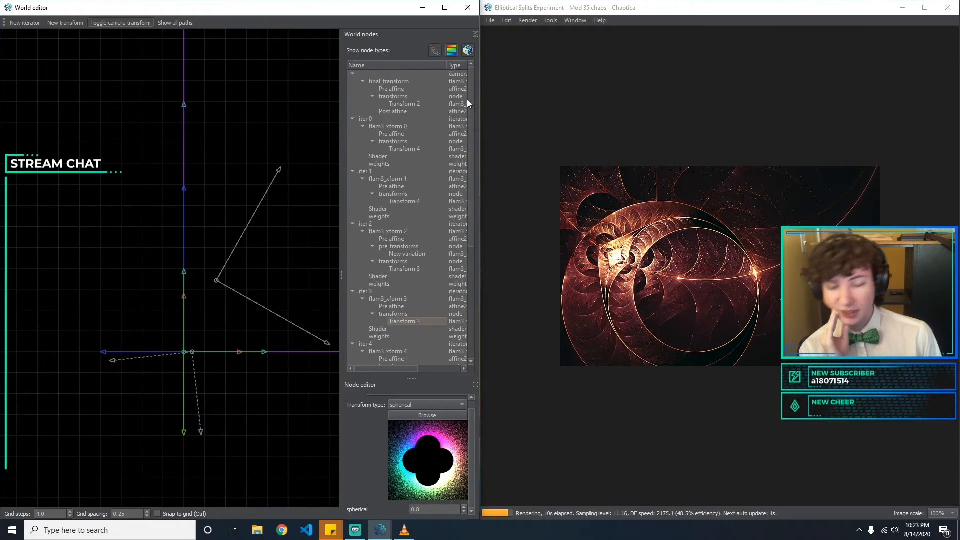
{"action": "left_click", "coordinate": [396, 110]}
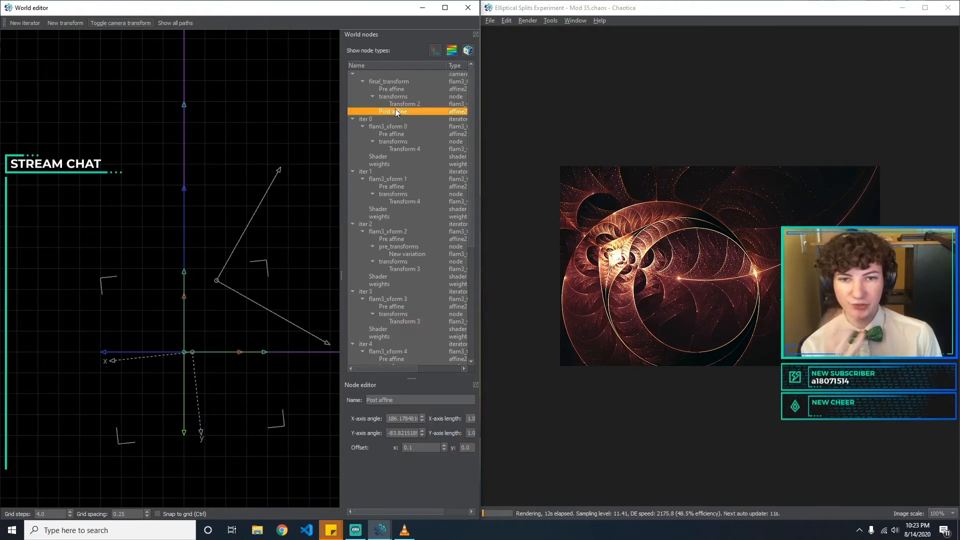
{"action": "left_click", "coordinate": [405, 104]}
{"action": "left_click_drag", "start_coordinate": [477, 429], "coordinate": [476, 502]}
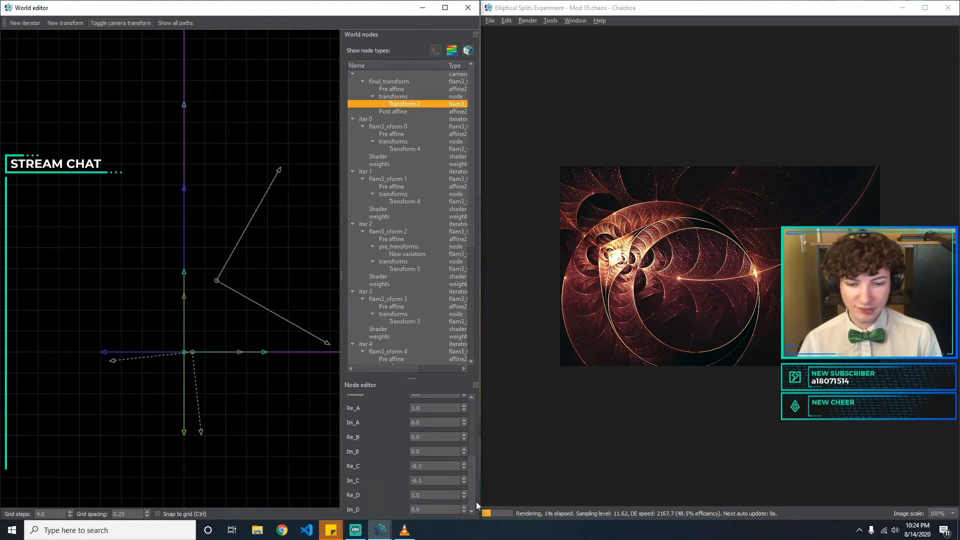
{"action": "left_click", "coordinate": [437, 467]}
{"action": "key", "text": "BackSpace"}
{"action": "type", "text": "0"}
Try Im_C values of 0, 0.1 and -0.1 on the final transform's Transform 2.
{"action": "key", "text": "Tab"}
{"action": "type", "text": "0"}
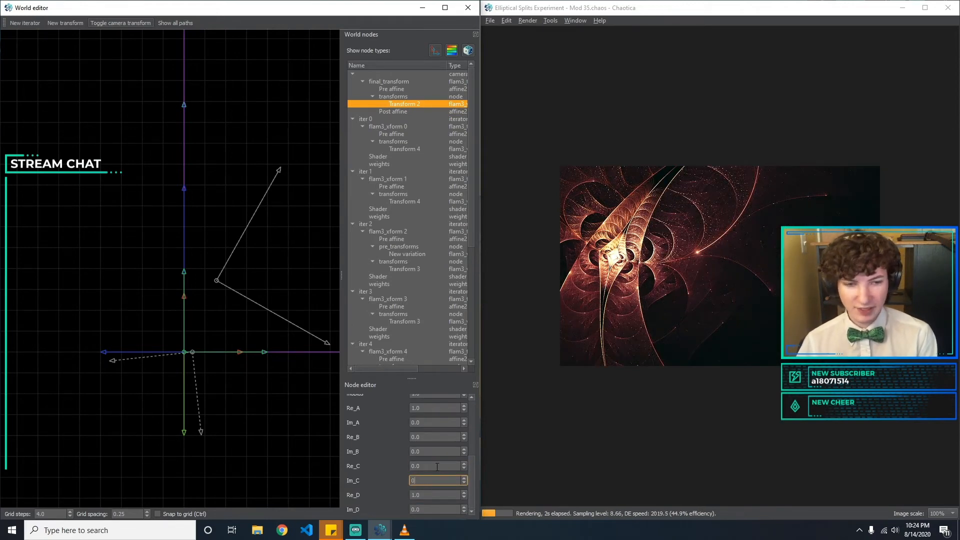
{"action": "type", "text": ".1"}
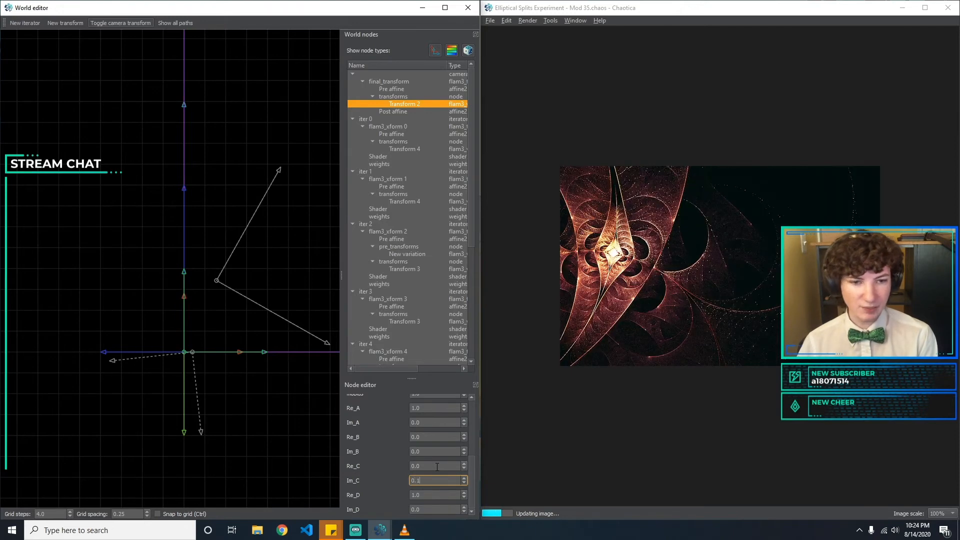
{"action": "key", "text": "BackSpace"}
{"action": "key", "text": "BackSpace"}
{"action": "key", "text": "BackSpace"}
{"action": "type", "text": "-0.1"}
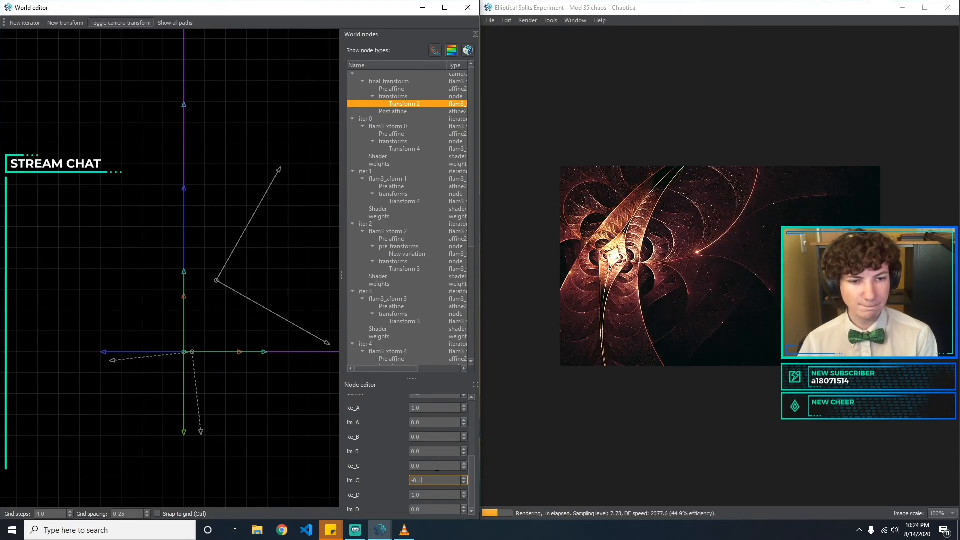
Set Im_C of the final transform's Transform 2 to 0 and shift the render to bring the bright core nearer the frame's center.
{"action": "left_click", "coordinate": [649, 339]}
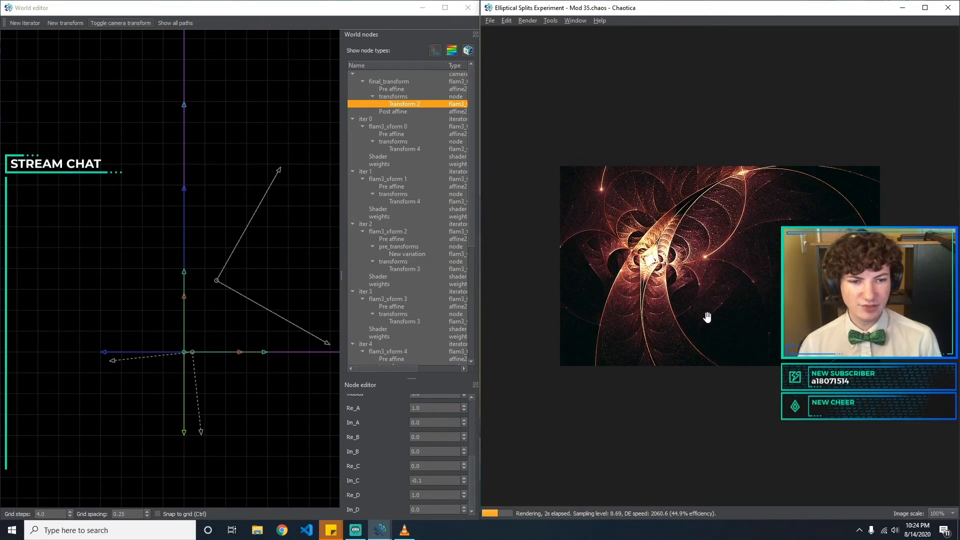
{"action": "left_click", "coordinate": [424, 482]}
{"action": "type", "text": "0"}
{"action": "left_click", "coordinate": [663, 278]}
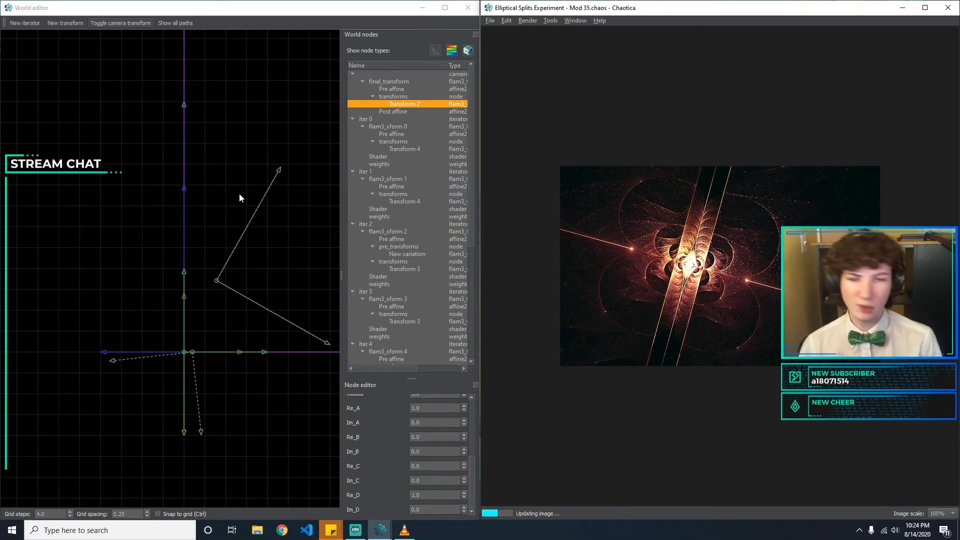
Change the transform type of the final transform's Transform 2 from the visual transform browser to scry2.
{"action": "left_click_drag", "start_coordinate": [472, 462], "coordinate": [478, 394]}
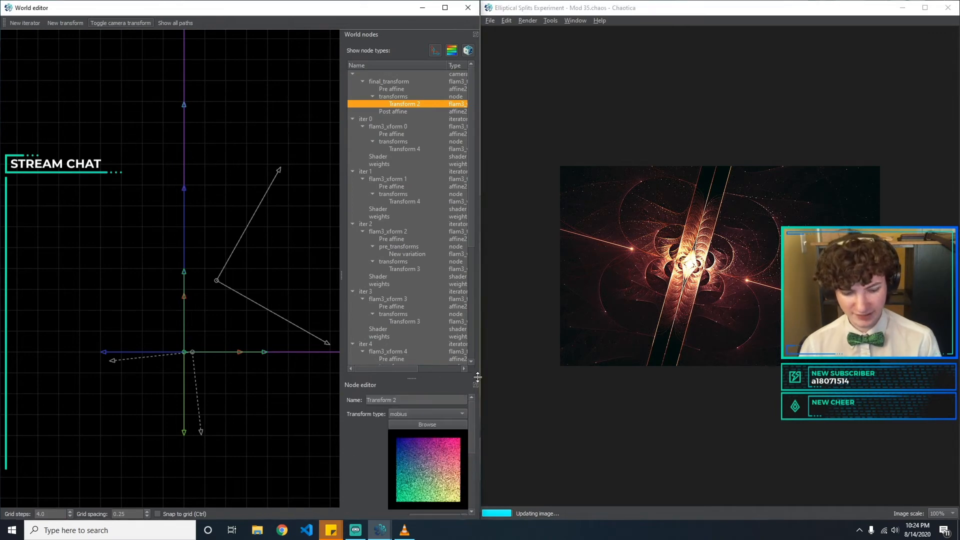
{"action": "left_click", "coordinate": [428, 413]}
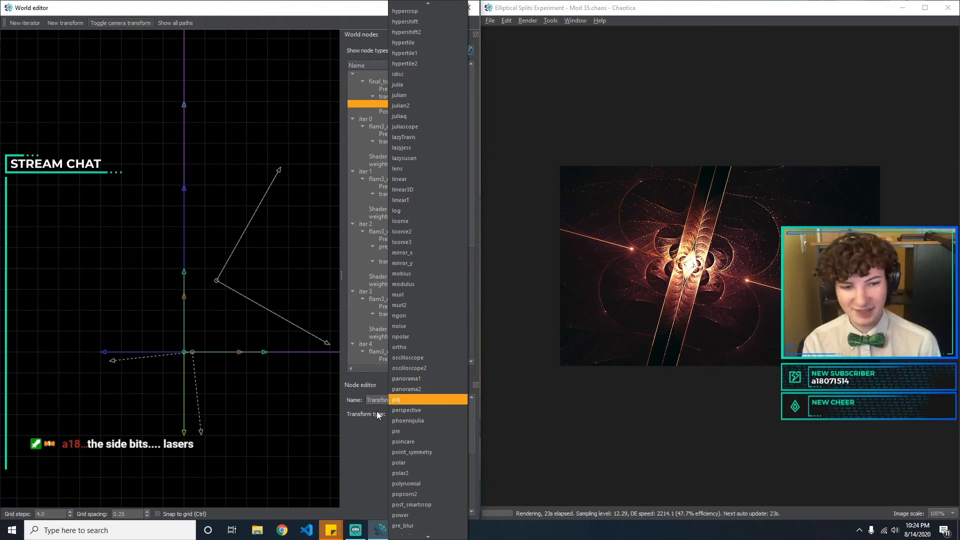
{"action": "left_click", "coordinate": [347, 439]}
{"action": "left_click", "coordinate": [418, 424]}
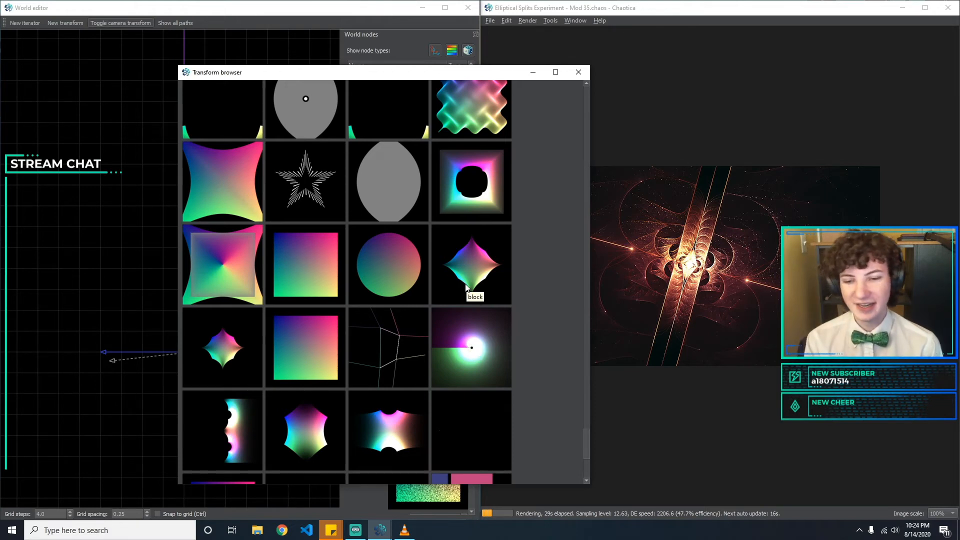
{"action": "scroll", "coordinate": [464, 282], "scroll_direction": "up", "scroll_amount": 1}
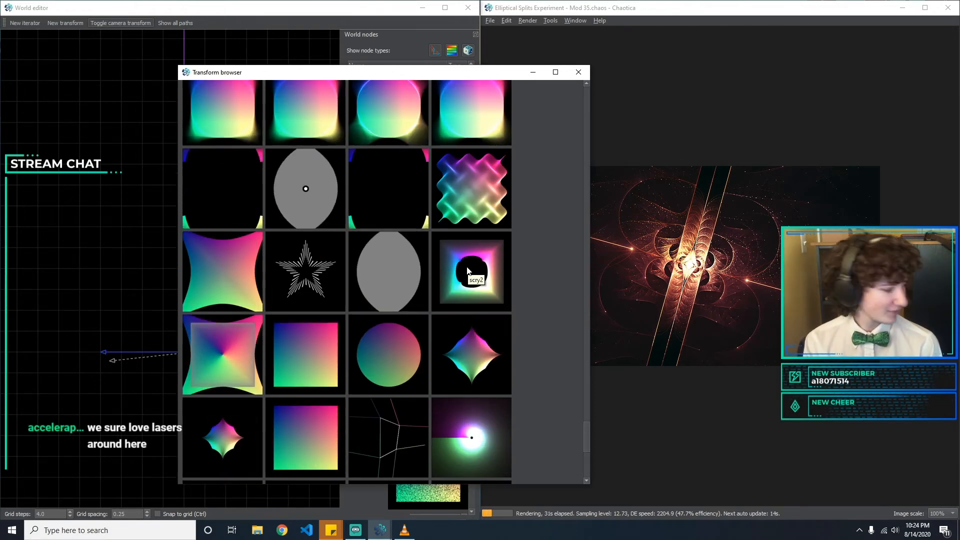
{"action": "scroll", "coordinate": [466, 270], "scroll_direction": "up", "scroll_amount": 1}
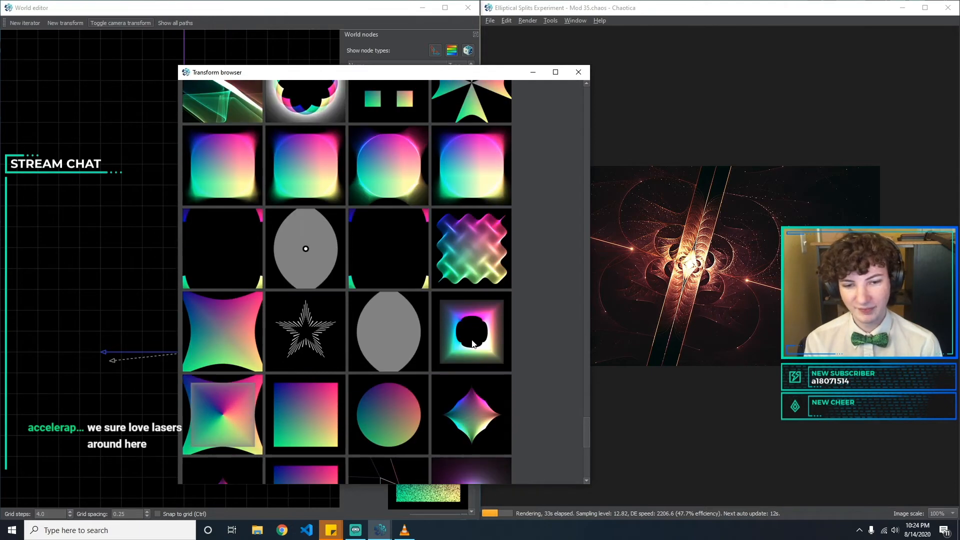
{"action": "double_click", "coordinate": [472, 342]}
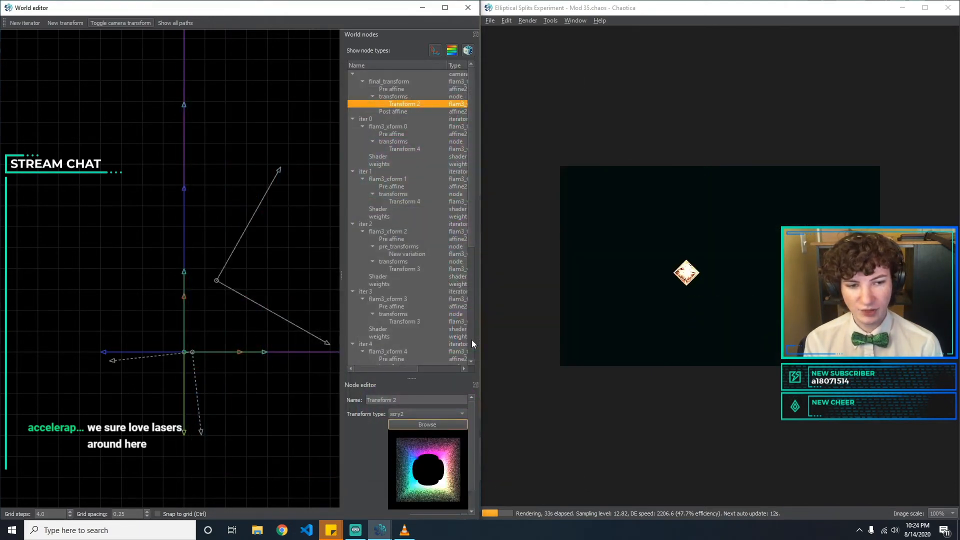
Set the scry2 amount to 7 on the final transform's Transform 2 and try power values of 3, 8, 6 and 7.
{"action": "scroll", "coordinate": [474, 441], "scroll_direction": "down", "scroll_amount": 1}
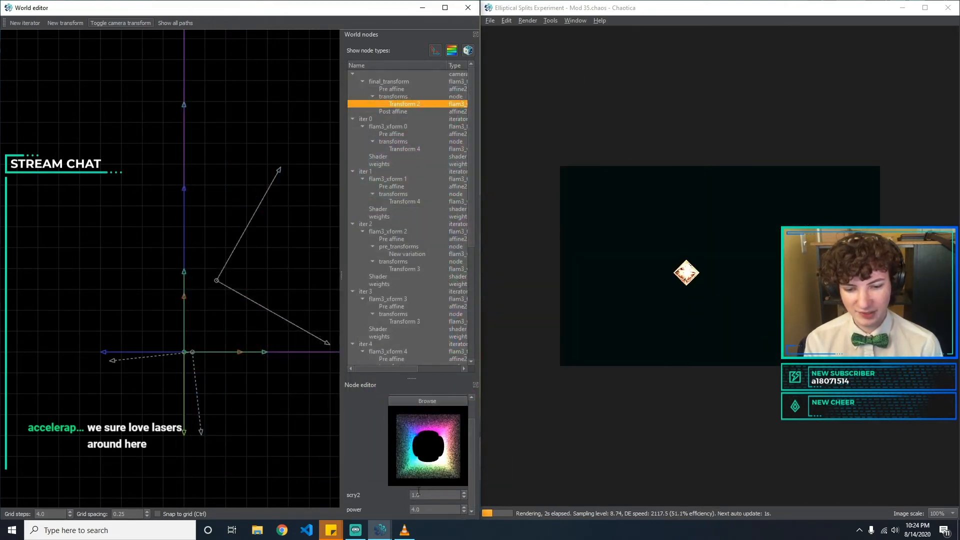
{"action": "type", "text": "5"}
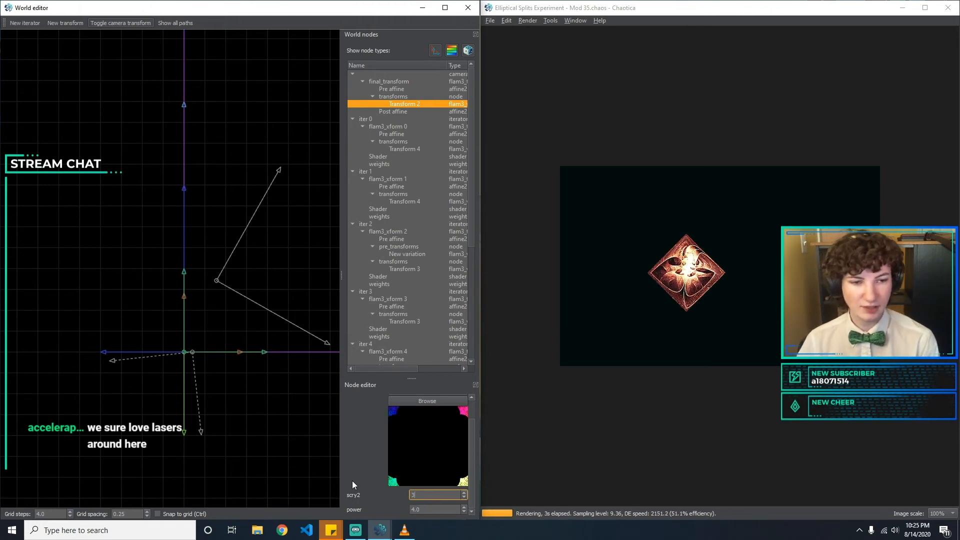
{"action": "key", "text": "BackSpace"}
{"action": "type", "text": "7"}
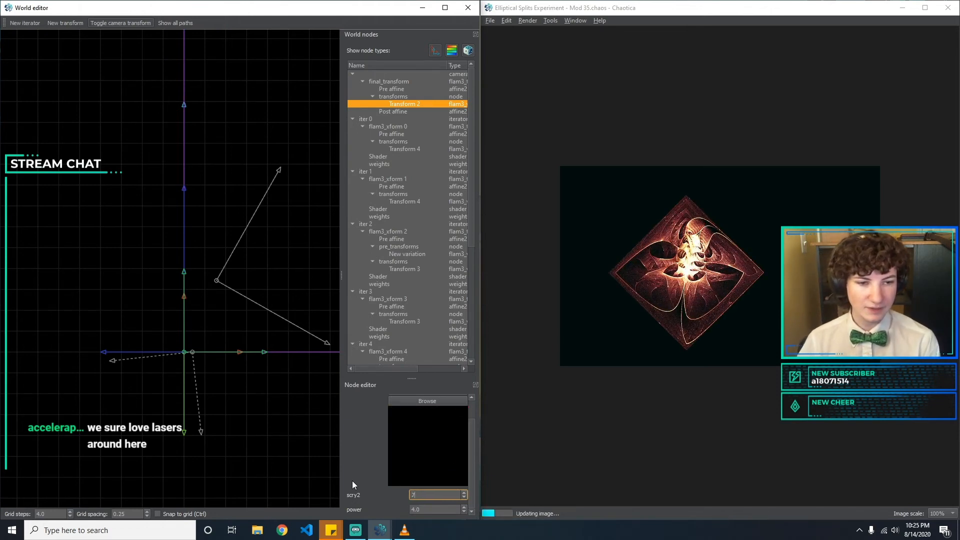
{"action": "key", "text": "Tab"}
{"action": "type", "text": "3"}
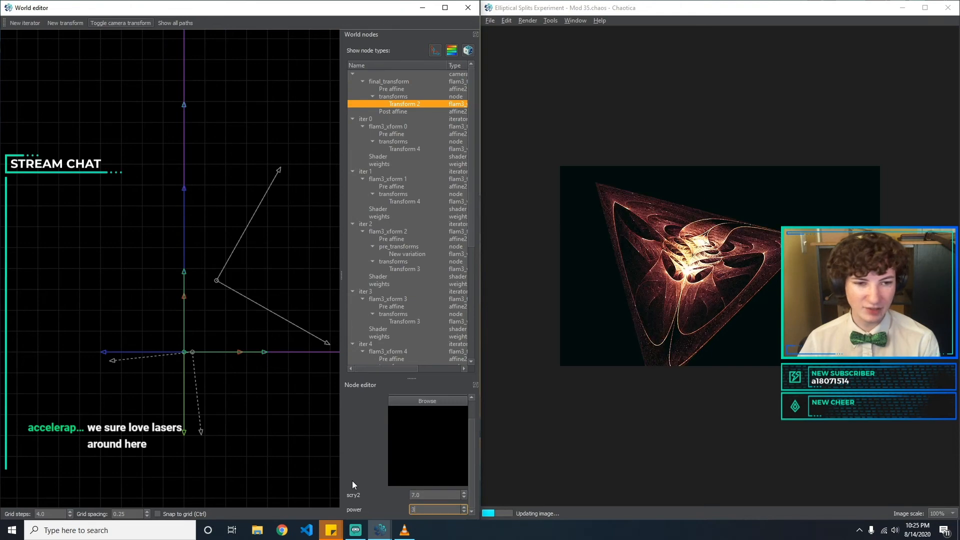
{"action": "type", "text": "8"}
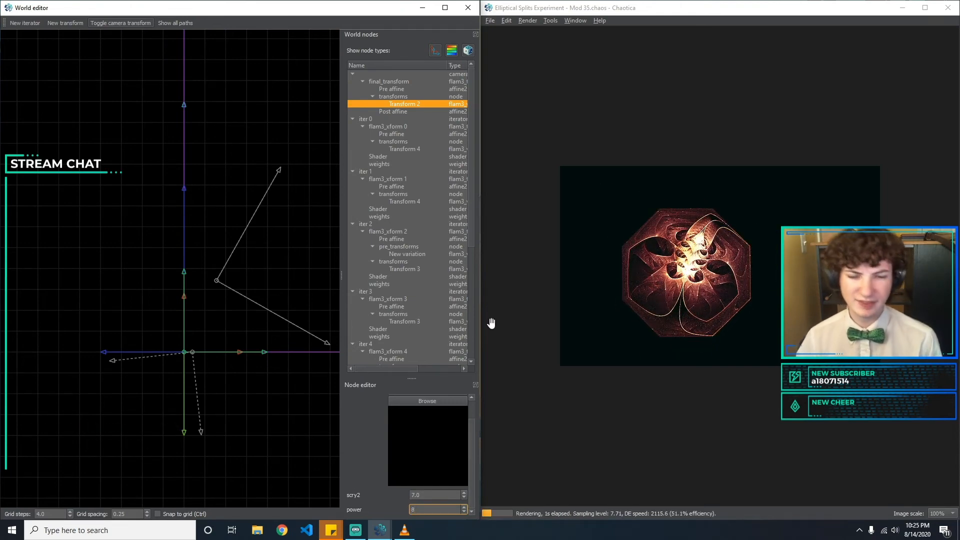
{"action": "key", "text": "BackSpace"}
{"action": "type", "text": "6"}
{"action": "key", "text": "BackSpace"}
{"action": "type", "text": "7"}
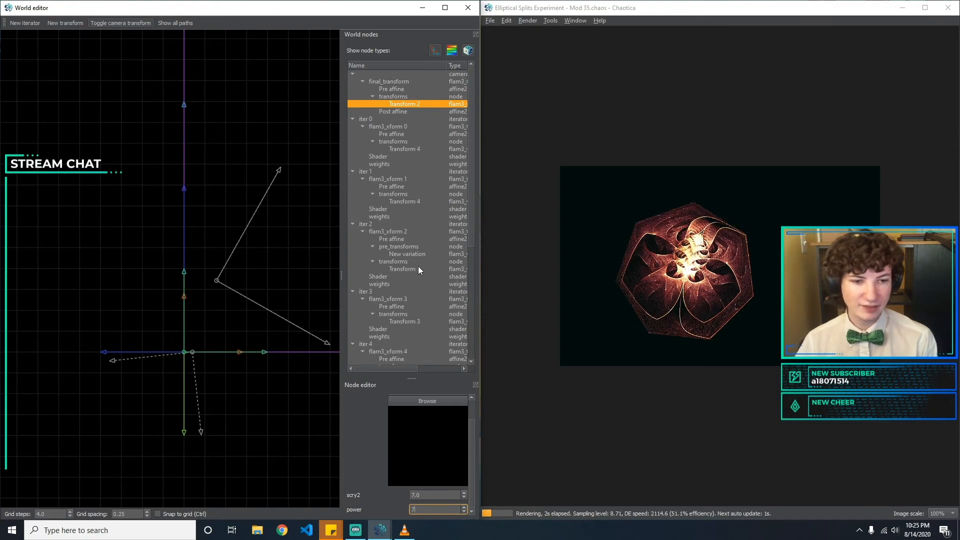
Browse the available transforms and change the final transform's Transform 2 to the cot type.
{"action": "scroll", "coordinate": [473, 422], "scroll_direction": "up", "scroll_amount": 5}
{"action": "left_click", "coordinate": [455, 416]}
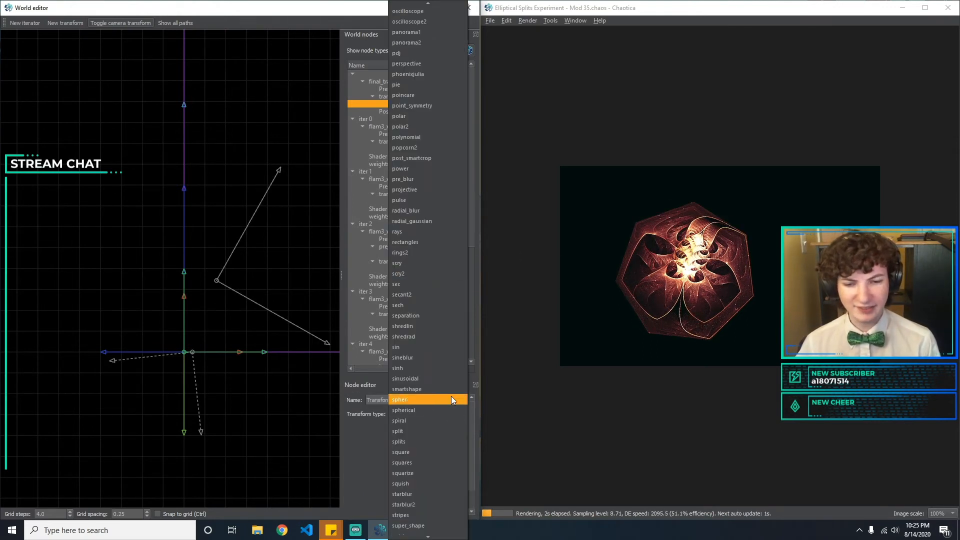
{"action": "left_click", "coordinate": [376, 426]}
{"action": "left_click", "coordinate": [461, 428]}
{"action": "scroll", "coordinate": [440, 356], "scroll_direction": "down", "scroll_amount": 5}
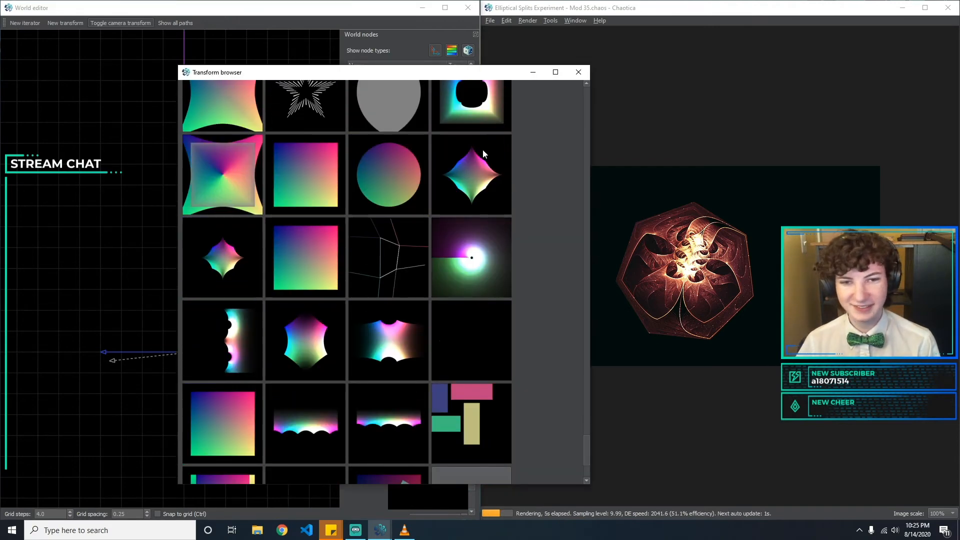
{"action": "scroll", "coordinate": [482, 165], "scroll_direction": "down", "scroll_amount": 2}
{"action": "scroll", "coordinate": [382, 334], "scroll_direction": "up", "scroll_amount": 3}
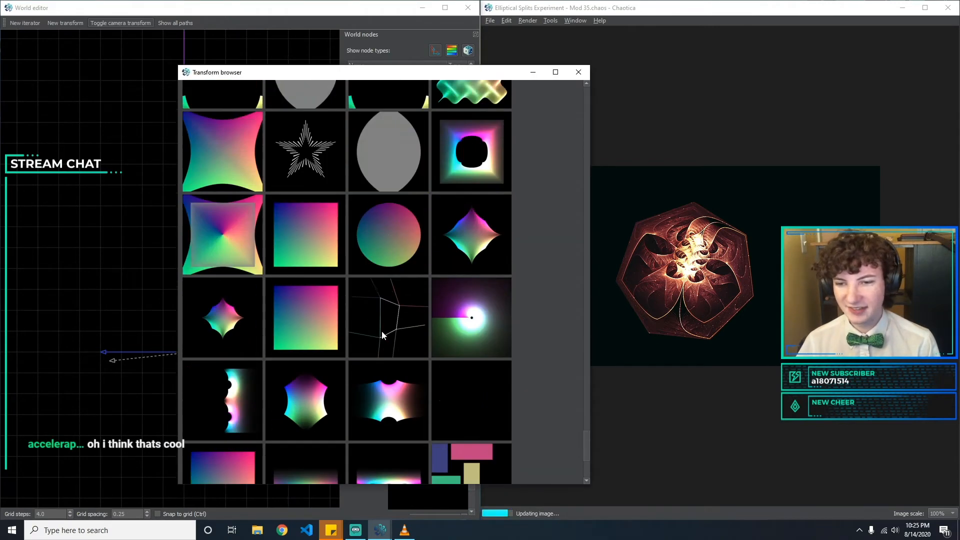
{"action": "scroll", "coordinate": [382, 331], "scroll_direction": "up", "scroll_amount": 3}
{"action": "scroll", "coordinate": [452, 341], "scroll_direction": "up", "scroll_amount": 4}
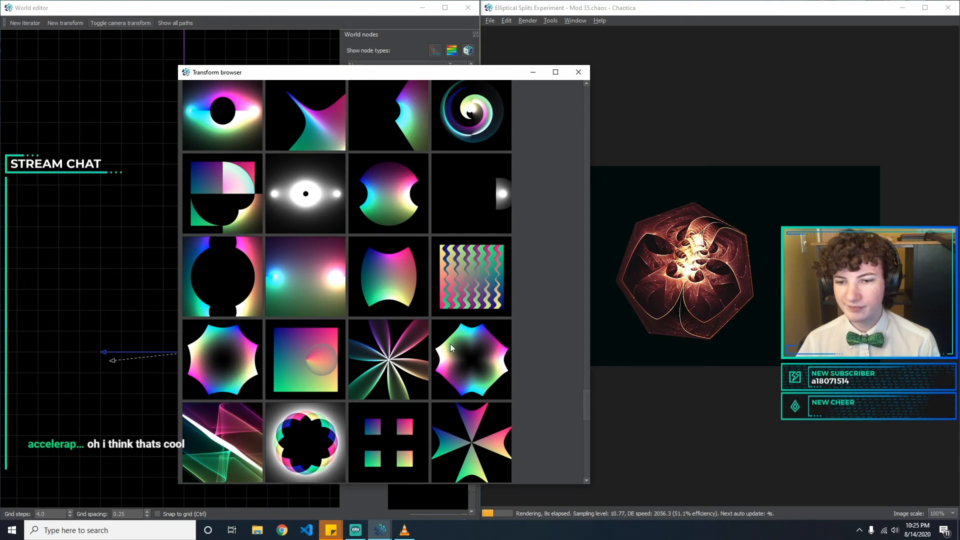
{"action": "double_click", "coordinate": [240, 259]}
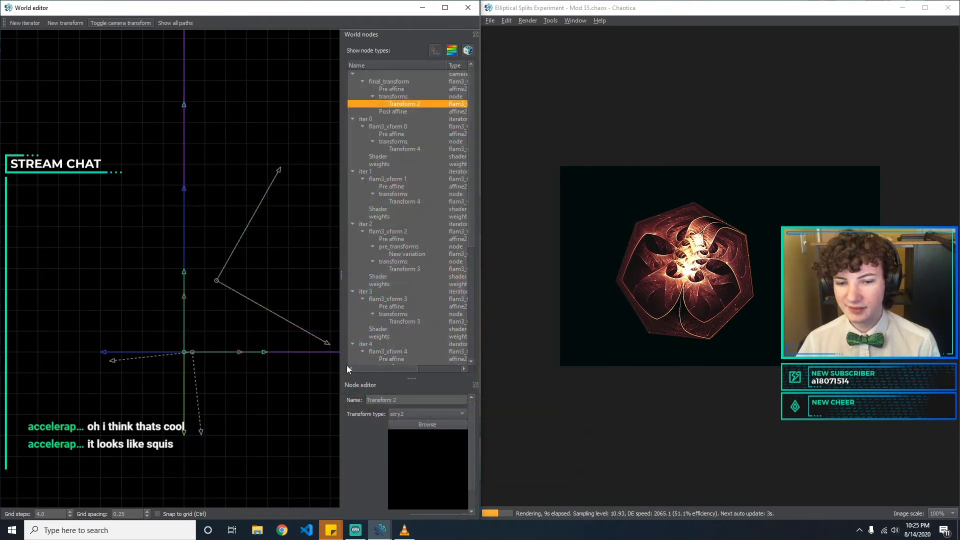
{"action": "left_click", "coordinate": [454, 414]}
{"action": "left_click", "coordinate": [471, 433]}
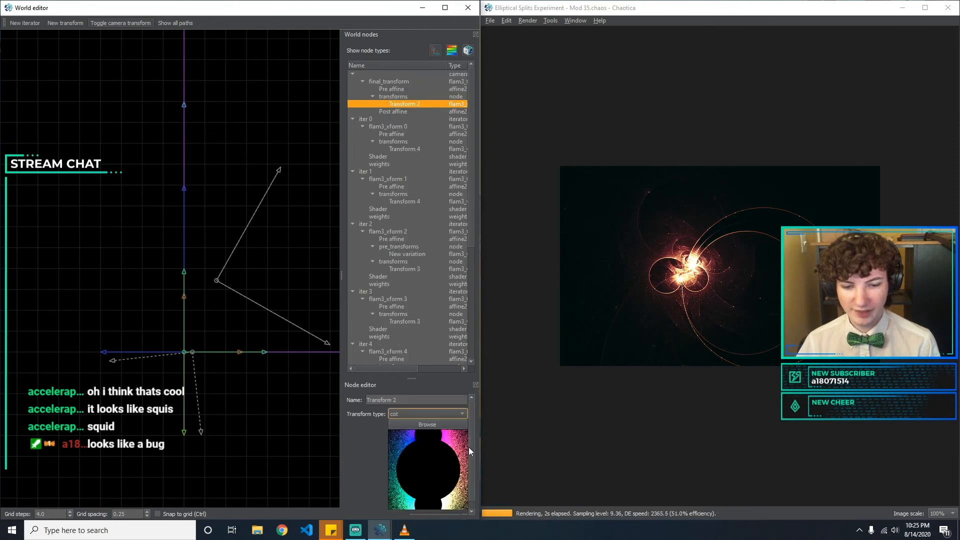
Try cot amounts of 2, 3, 4 and 5 on the final transform's Transform 2.
{"action": "left_click_drag", "start_coordinate": [471, 436], "coordinate": [470, 470]}
{"action": "double_click", "coordinate": [434, 509]}
{"action": "type", "text": "2"}
{"action": "key", "text": "BackSpace"}
{"action": "type", "text": "3"}
{"action": "key", "text": "BackSpace"}
{"action": "type", "text": "4"}
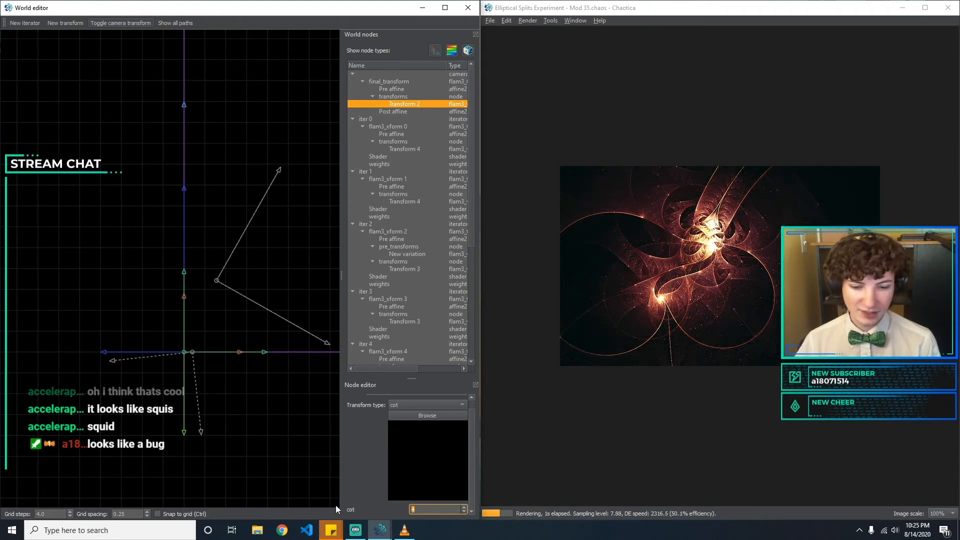
{"action": "key", "text": "BackSpace"}
{"action": "type", "text": "5"}
{"action": "left_click", "coordinate": [742, 342]}
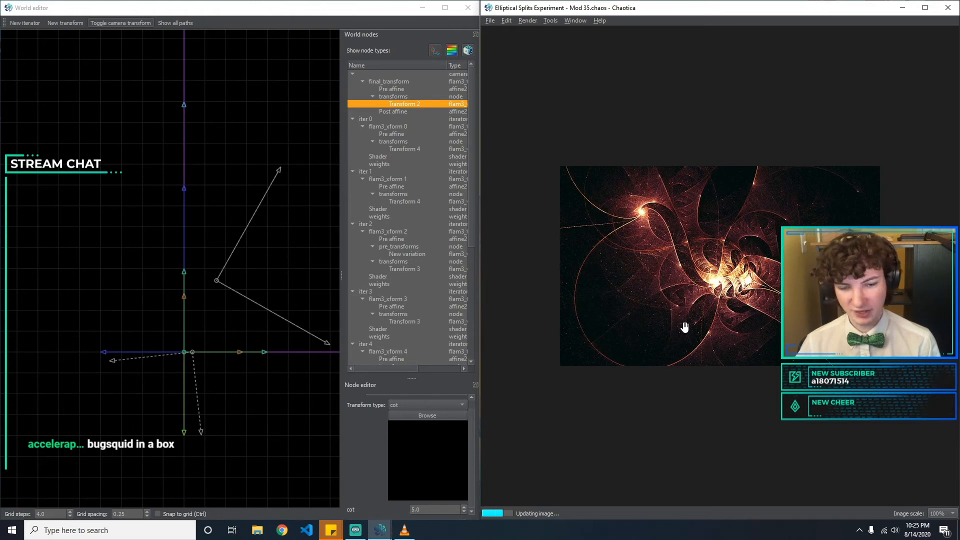
Switch the final transform's Transform 2 to the coth type.
{"action": "left_click", "coordinate": [431, 404]}
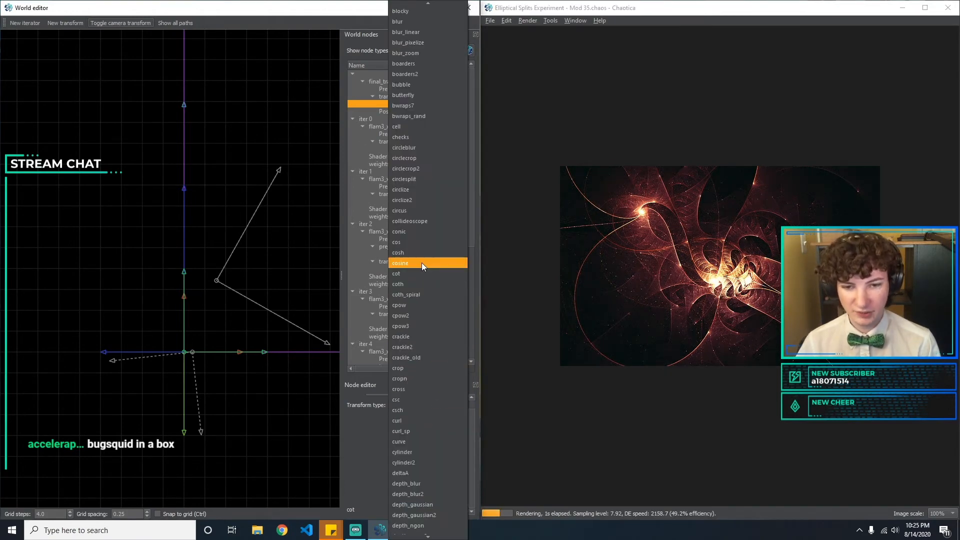
{"action": "left_click", "coordinate": [494, 506]}
{"action": "key", "text": "Down"}
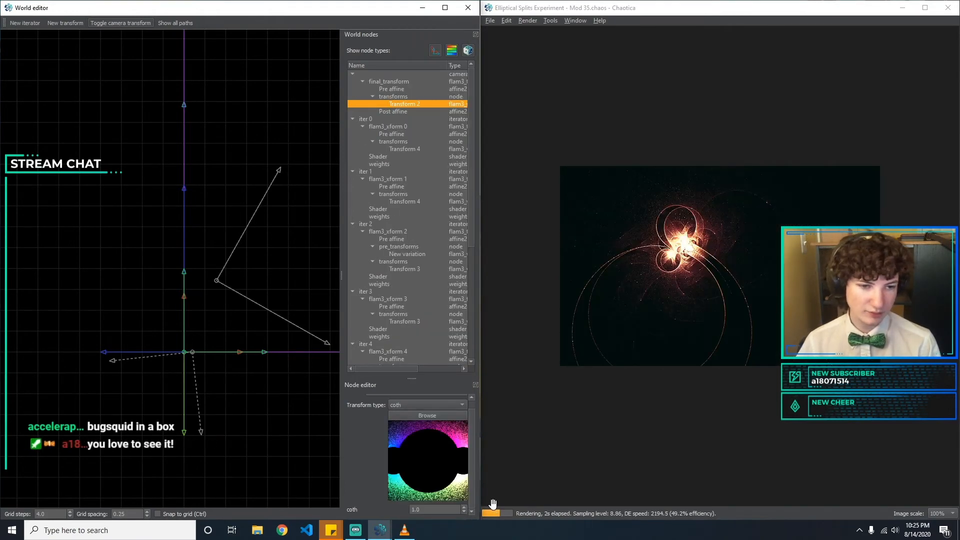
Reframe the fractal render so its cluster of bright cores sits near the middle of the frame.
{"action": "scroll", "coordinate": [716, 273], "scroll_direction": "up", "scroll_amount": 5}
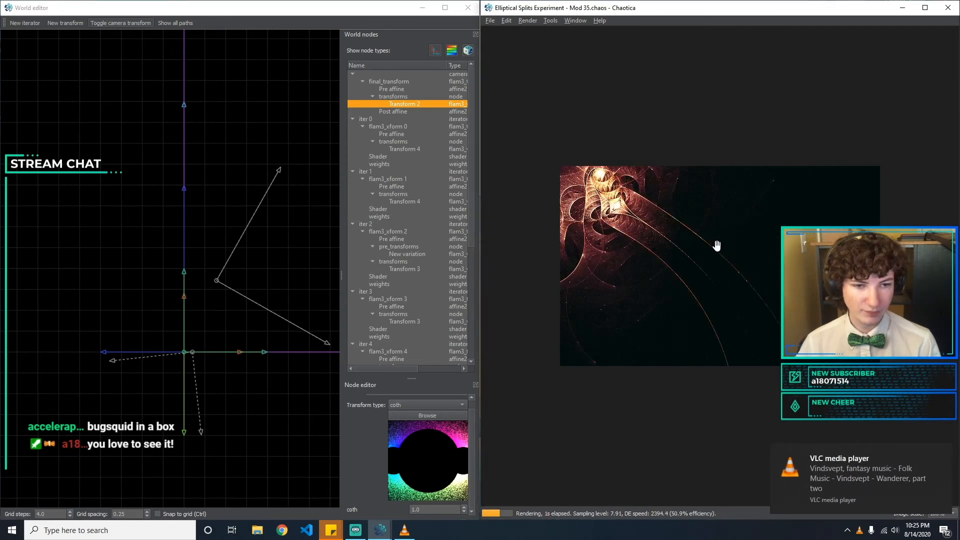
{"action": "scroll", "coordinate": [757, 218], "scroll_direction": "down", "scroll_amount": 5}
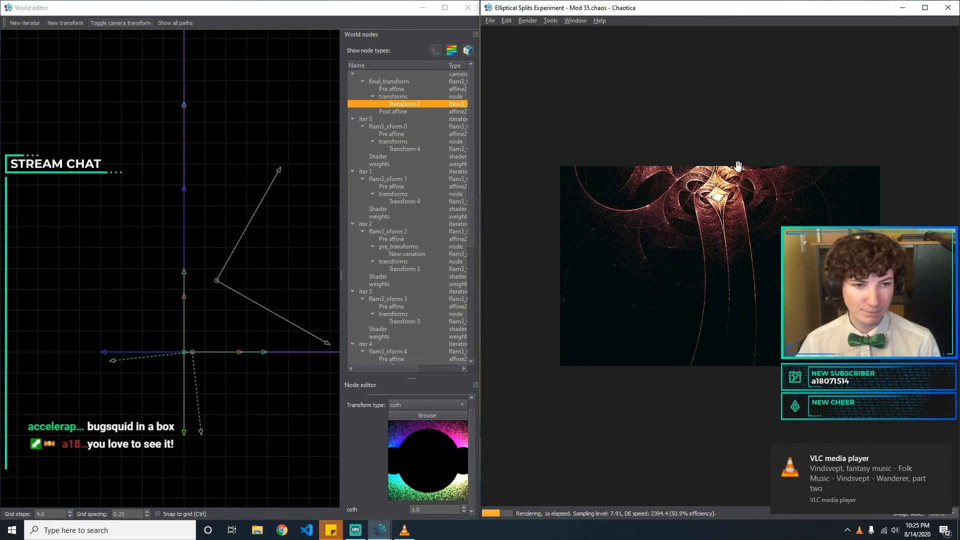
{"action": "left_click_drag", "start_coordinate": [744, 208], "coordinate": [770, 281]}
{"action": "scroll", "coordinate": [771, 386], "scroll_direction": "up", "scroll_amount": 2}
{"action": "left_click_drag", "start_coordinate": [772, 386], "coordinate": [729, 335]}
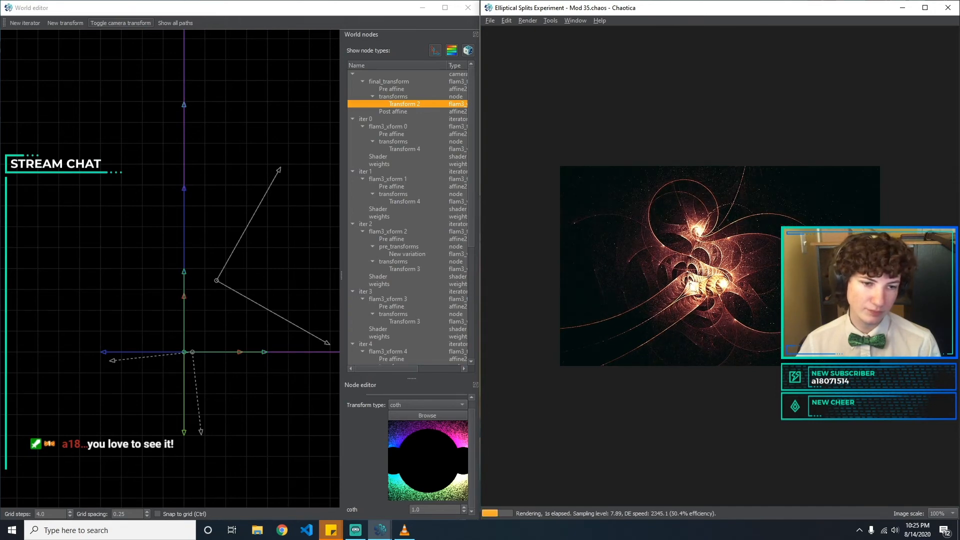
{"action": "scroll", "coordinate": [776, 321], "scroll_direction": "up", "scroll_amount": 2}
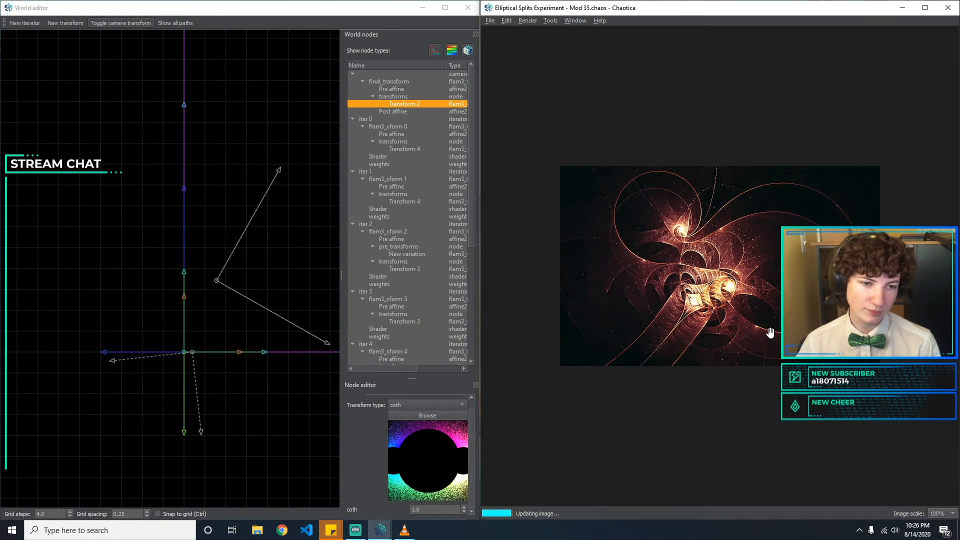
Change the final transform's Transform 2 to the tanh type and reframe the render around its bright cores.
{"action": "left_click", "coordinate": [434, 434]}
{"action": "scroll", "coordinate": [460, 297], "scroll_direction": "up", "scroll_amount": 3}
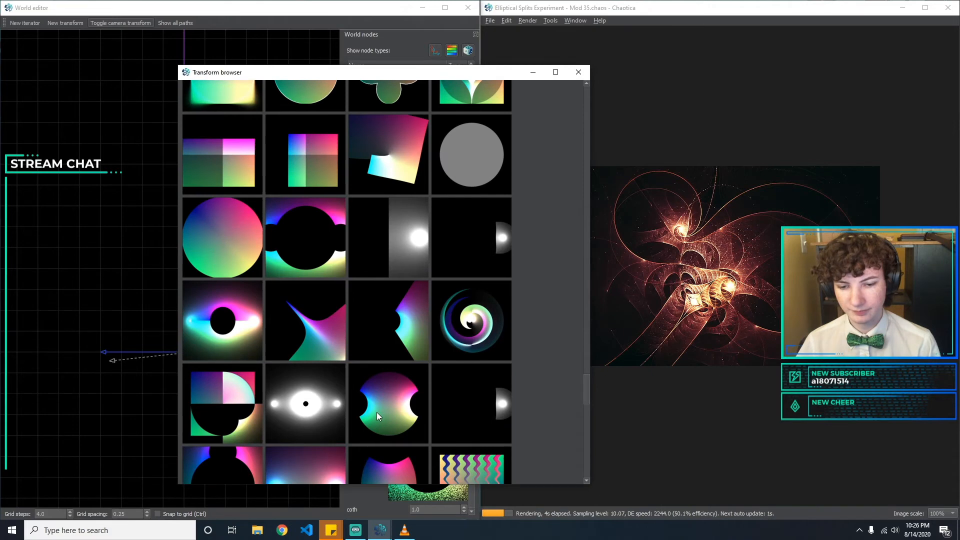
{"action": "double_click", "coordinate": [376, 412]}
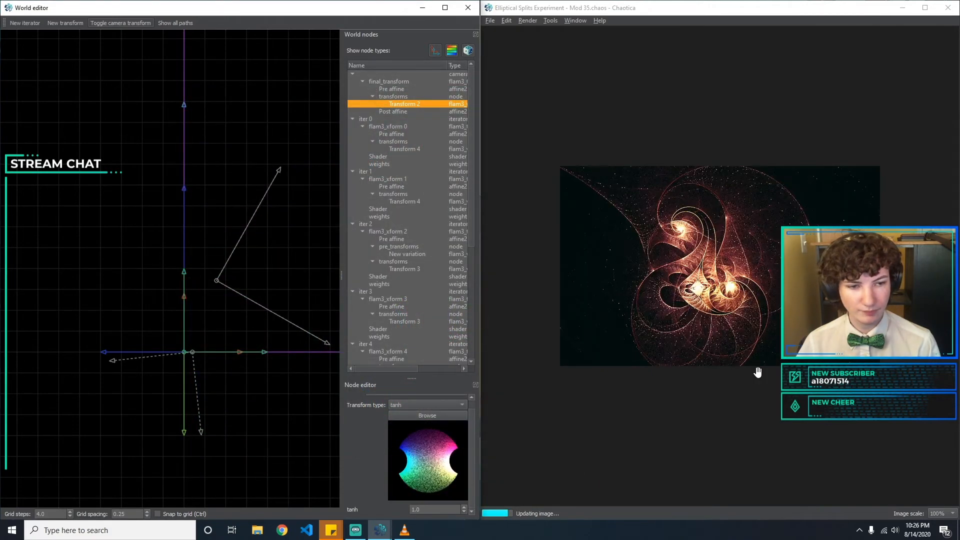
{"action": "left_click", "coordinate": [757, 373]}
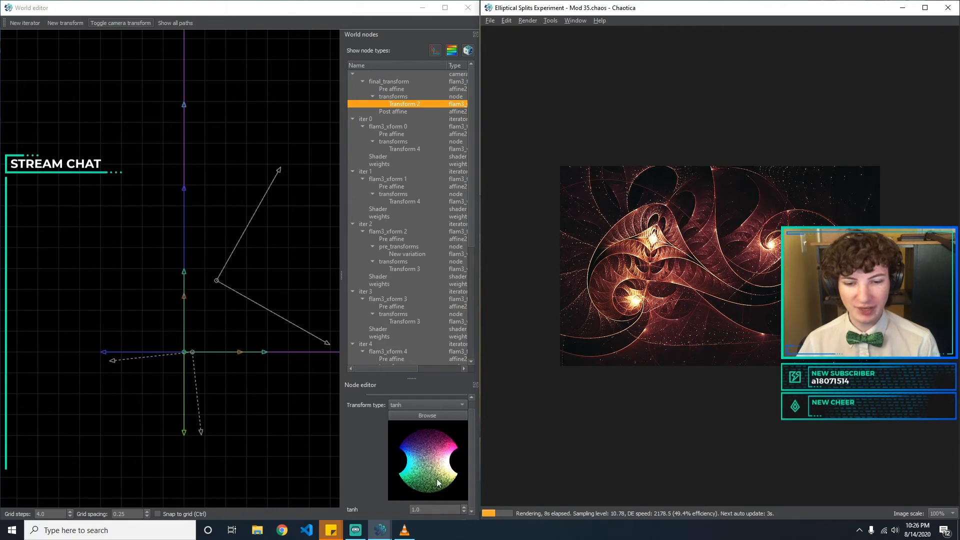
Save the world as Elliptical Splits Experiment - Mod 36.
{"action": "left_click", "coordinate": [489, 20]}
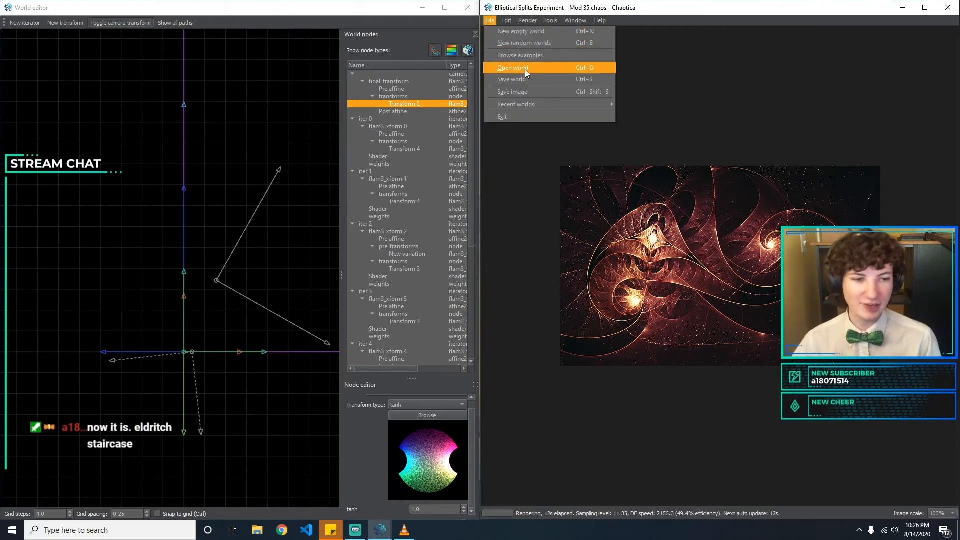
{"action": "left_click", "coordinate": [521, 79]}
{"action": "left_click", "coordinate": [644, 223]}
{"action": "key", "text": "BackSpace"}
{"action": "type", "text": "6"}
{"action": "key", "text": "Return"}
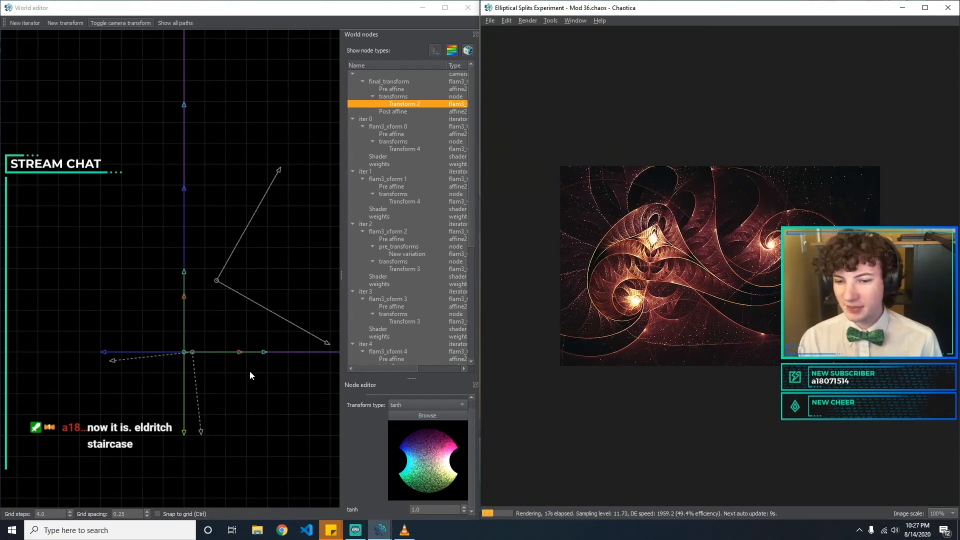
Set the foci amount to 1 on Transform 3 of iter 2.
{"action": "left_click", "coordinate": [404, 201]}
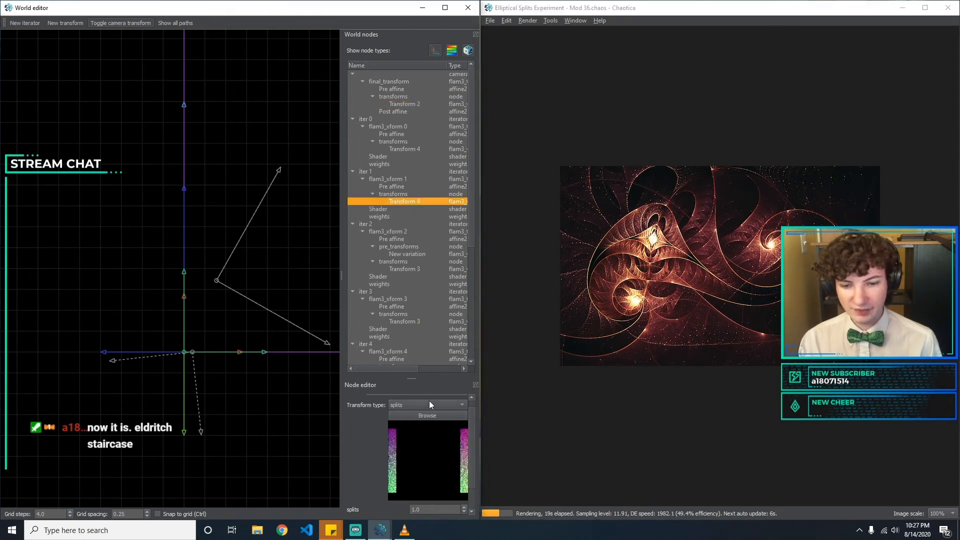
{"action": "left_click", "coordinate": [417, 268]}
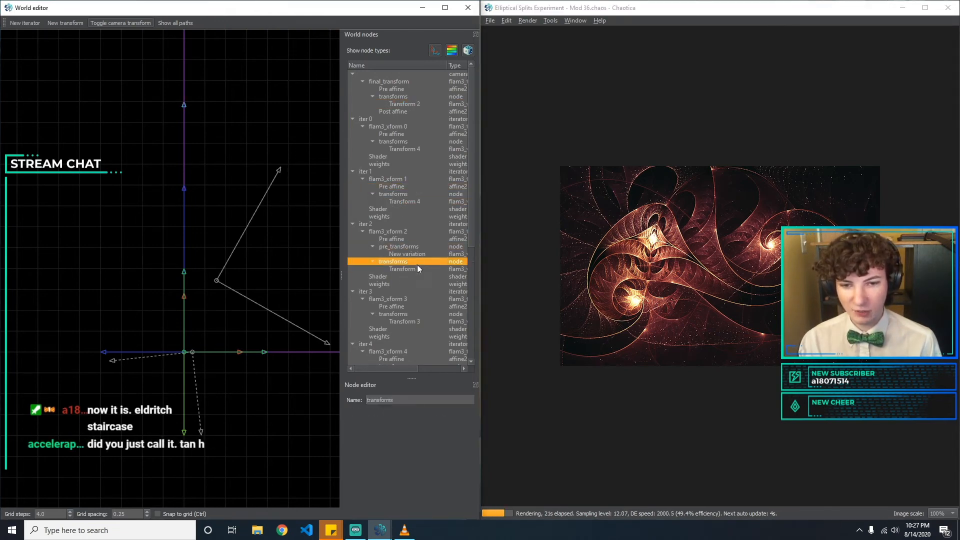
{"action": "scroll", "coordinate": [421, 270], "scroll_direction": "down", "scroll_amount": 1}
{"action": "scroll", "coordinate": [469, 453], "scroll_direction": "down", "scroll_amount": 1}
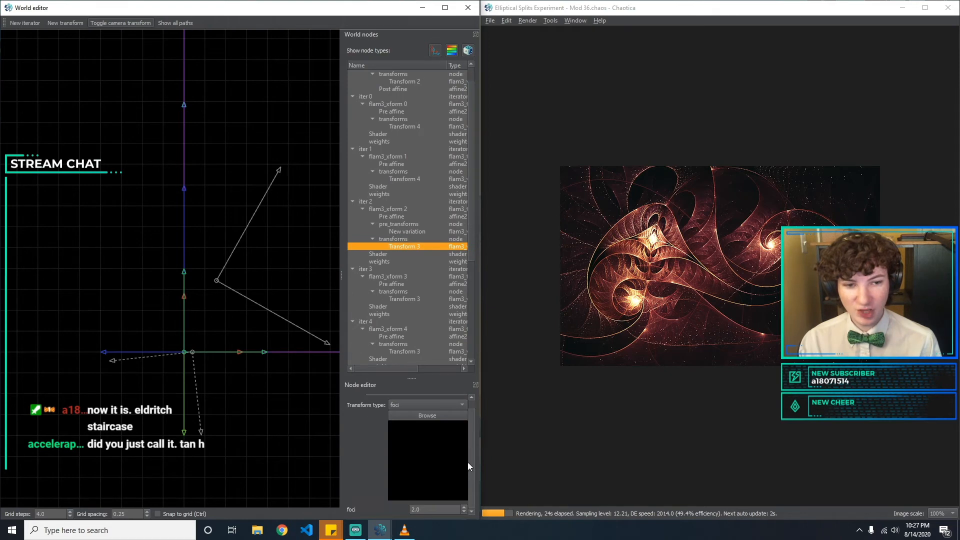
{"action": "double_click", "coordinate": [414, 509]}
{"action": "type", "text": "3"}
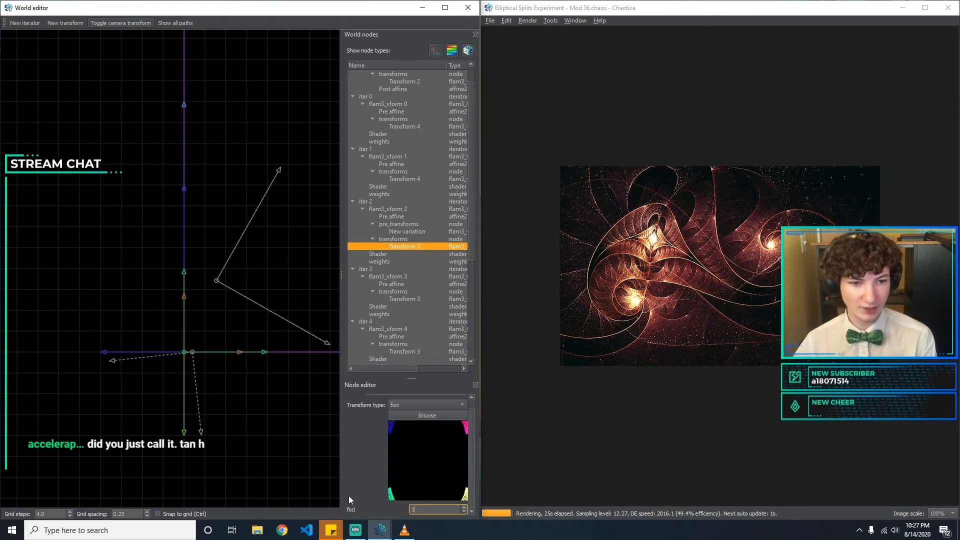
Set the foci amount on iter 2's Transform 3 to 2 and the spherical amount on iter 3's Transform 3 to 2.
{"action": "key", "text": "BackSpace"}
{"action": "type", "text": "2"}
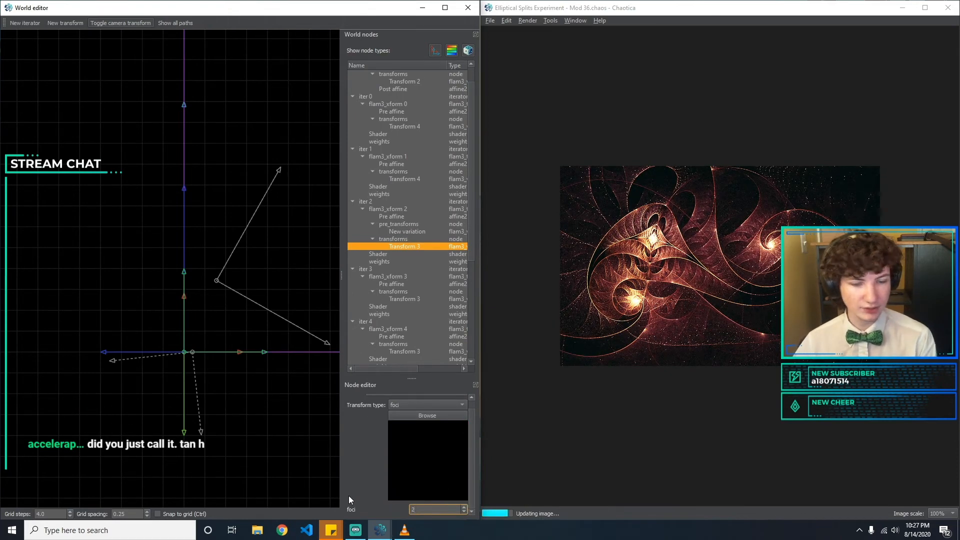
{"action": "left_click", "coordinate": [430, 299]}
{"action": "double_click", "coordinate": [437, 508]}
{"action": "type", "text": "2"}
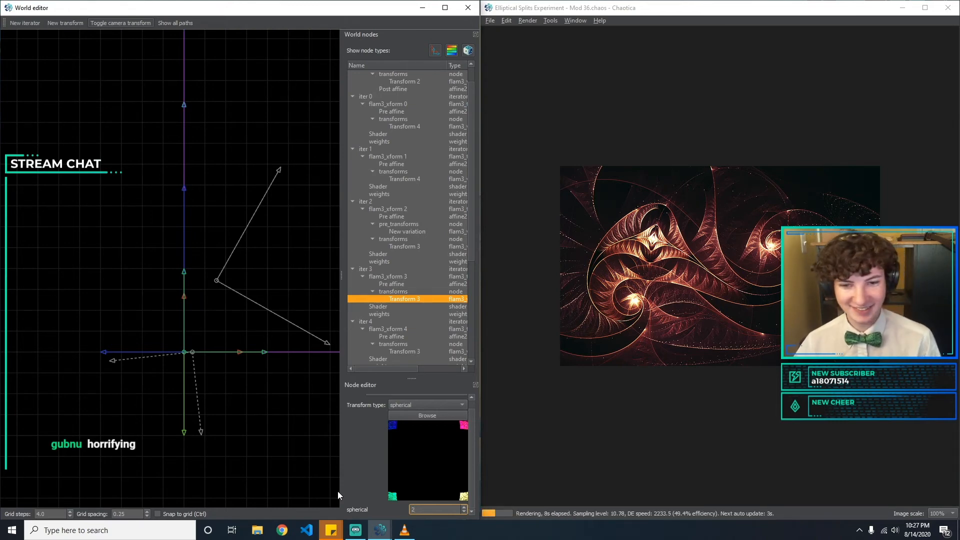
Examine the transform settings of iter 2, iter 1, iter 0 and the final transform.
{"action": "left_click", "coordinate": [392, 247]}
{"action": "left_click", "coordinate": [419, 180]}
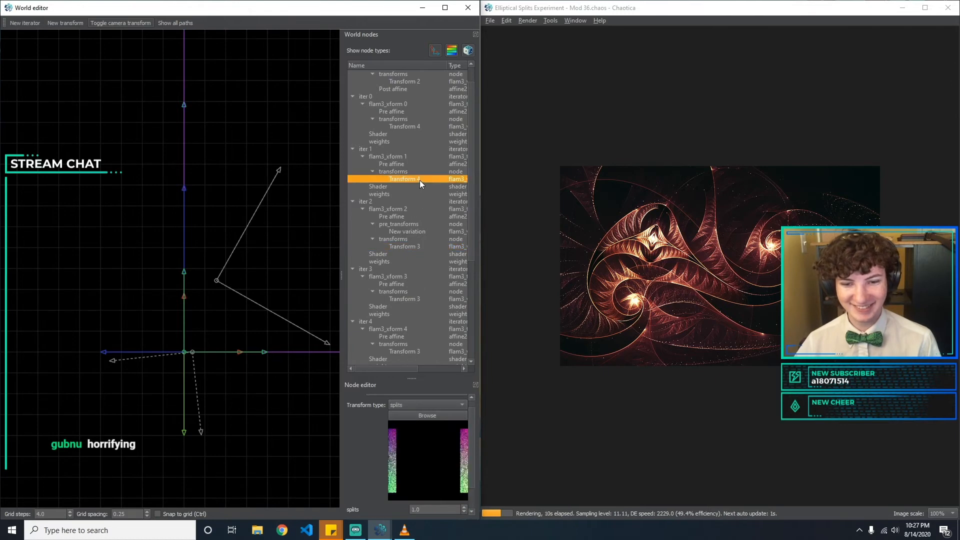
{"action": "left_click", "coordinate": [421, 127]}
{"action": "scroll", "coordinate": [416, 130], "scroll_direction": "up", "scroll_amount": 1}
{"action": "left_click", "coordinate": [416, 104]}
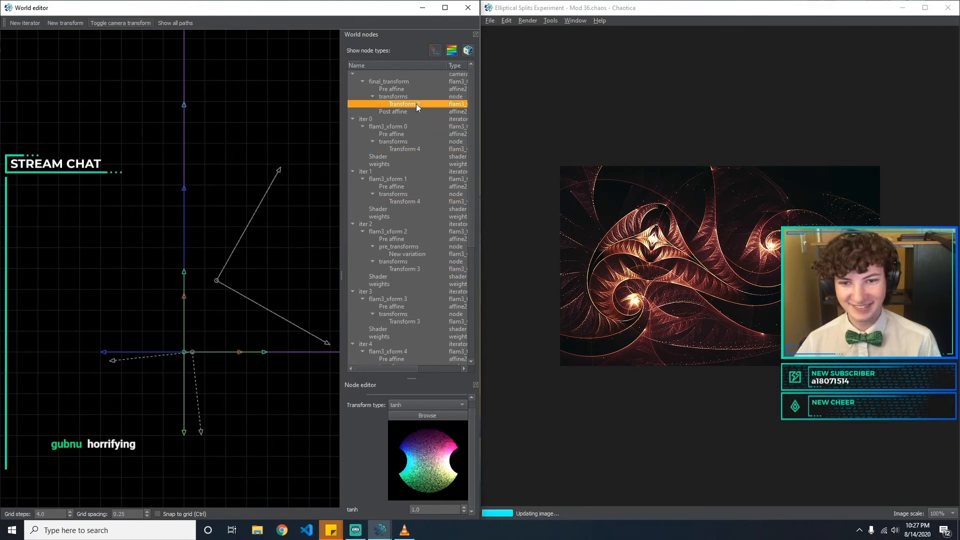
Try a different foci amount on Transform 3 of iter 5.
{"action": "scroll", "coordinate": [434, 154], "scroll_direction": "down", "scroll_amount": 6}
{"action": "left_click", "coordinate": [398, 290]}
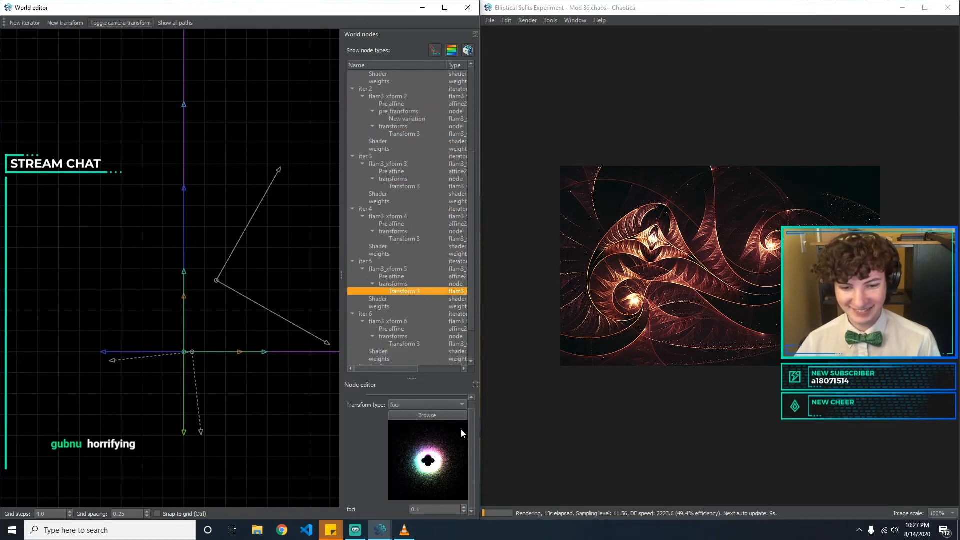
{"action": "left_click", "coordinate": [433, 508]}
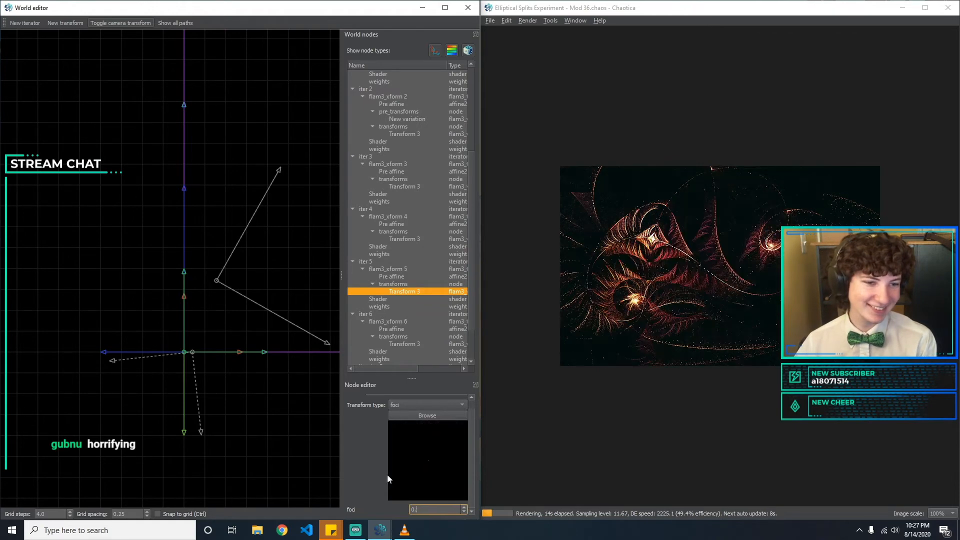
{"action": "key", "text": "BackSpace"}
{"action": "type", "text": "3"}
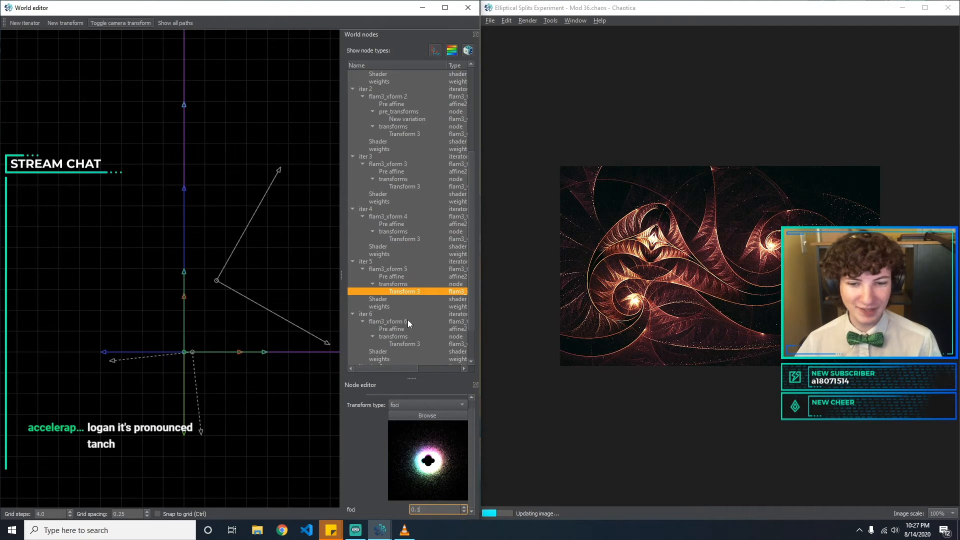
Examine the transform types and amounts of iter 4, iter 3 and iter 5.
{"action": "left_click", "coordinate": [418, 239]}
{"action": "left_click", "coordinate": [425, 510]}
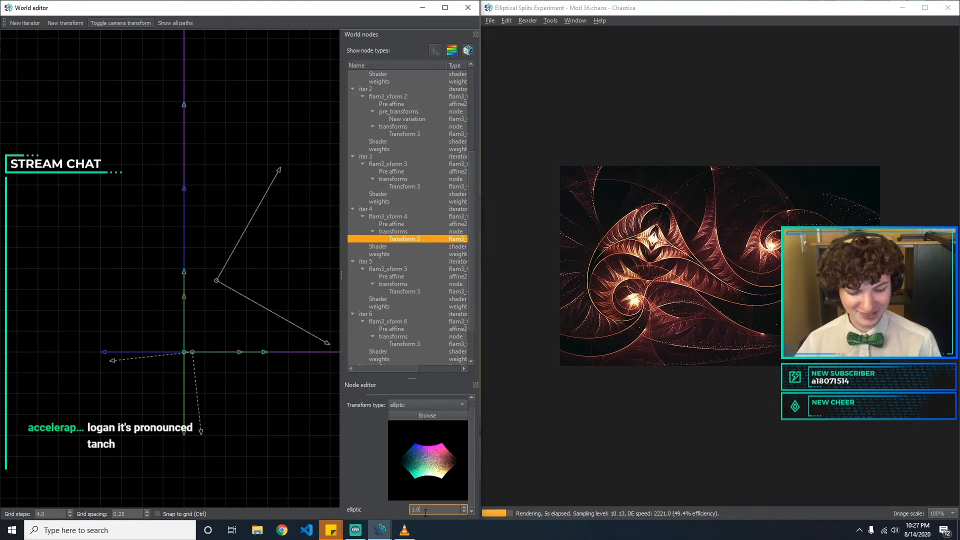
{"action": "left_click", "coordinate": [420, 186]}
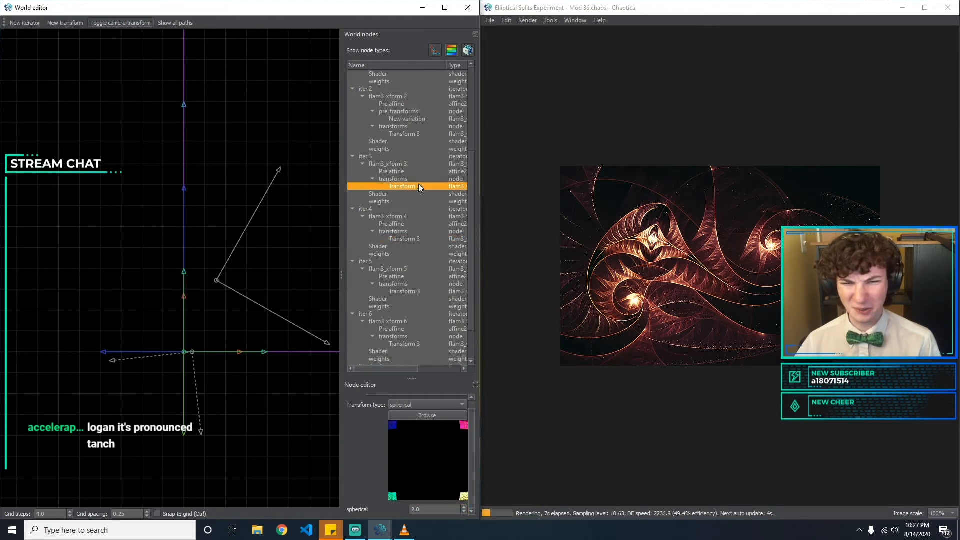
{"action": "left_click", "coordinate": [413, 239]}
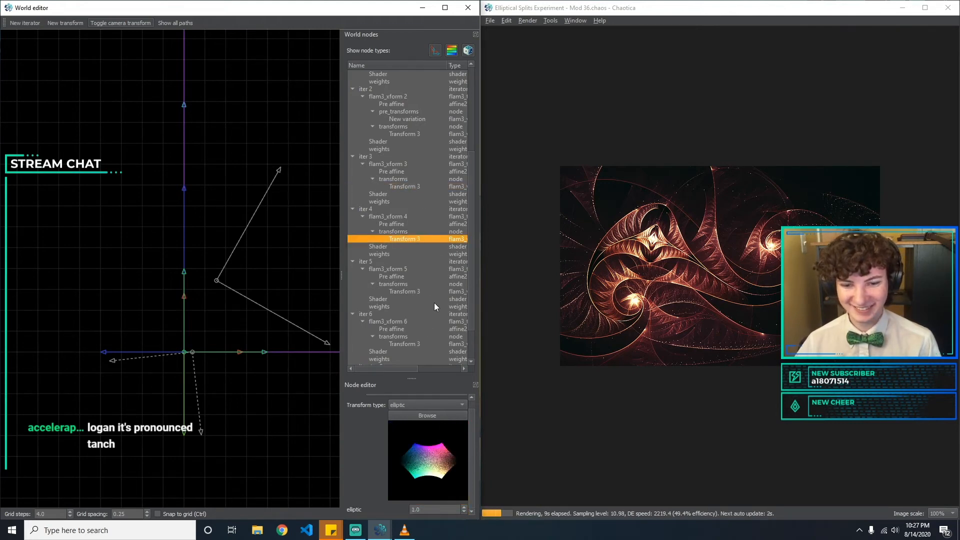
{"action": "left_click", "coordinate": [416, 292]}
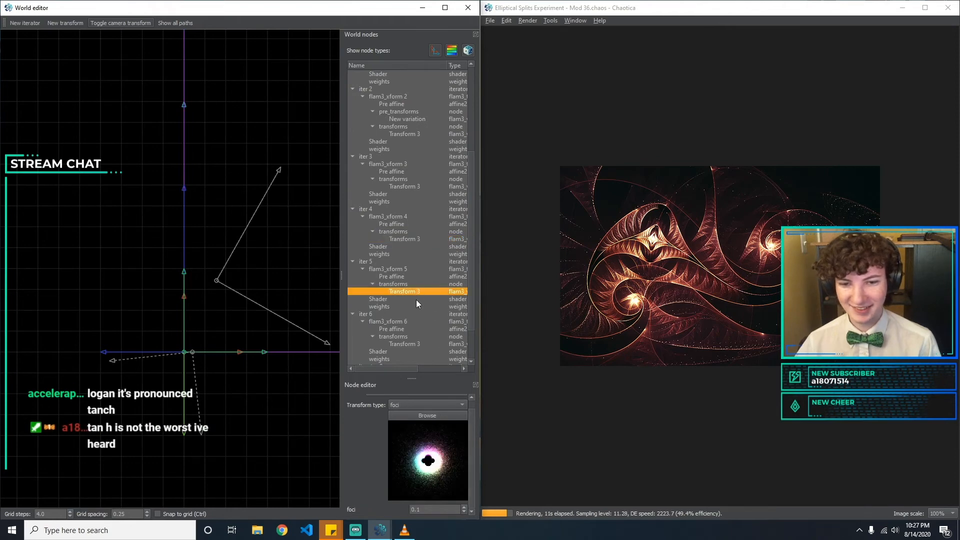
{"action": "left_click", "coordinate": [412, 345]}
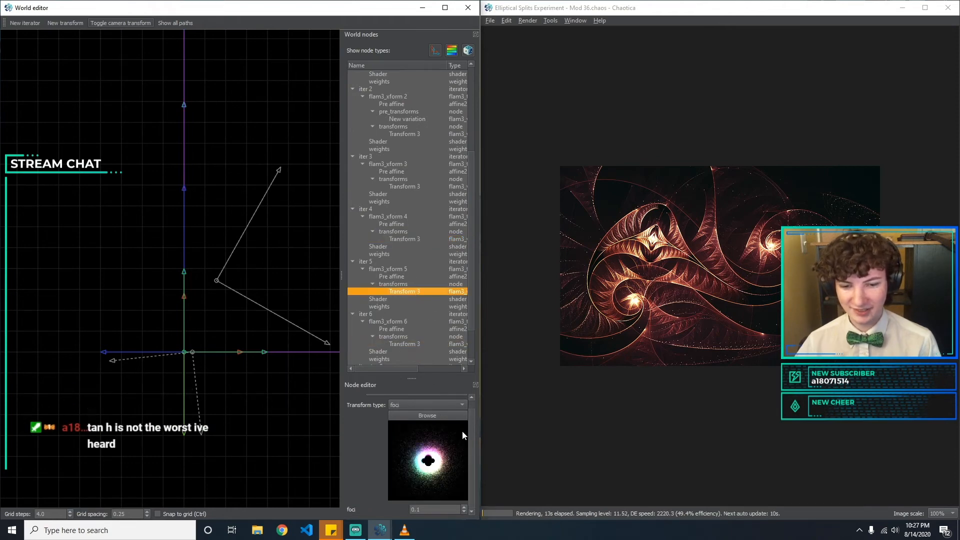
Try a foci amount of 0.2 on Transform 3 of iter 5 and set it back to 0.1.
{"action": "left_click", "coordinate": [428, 509]}
{"action": "key", "text": "BackSpace"}
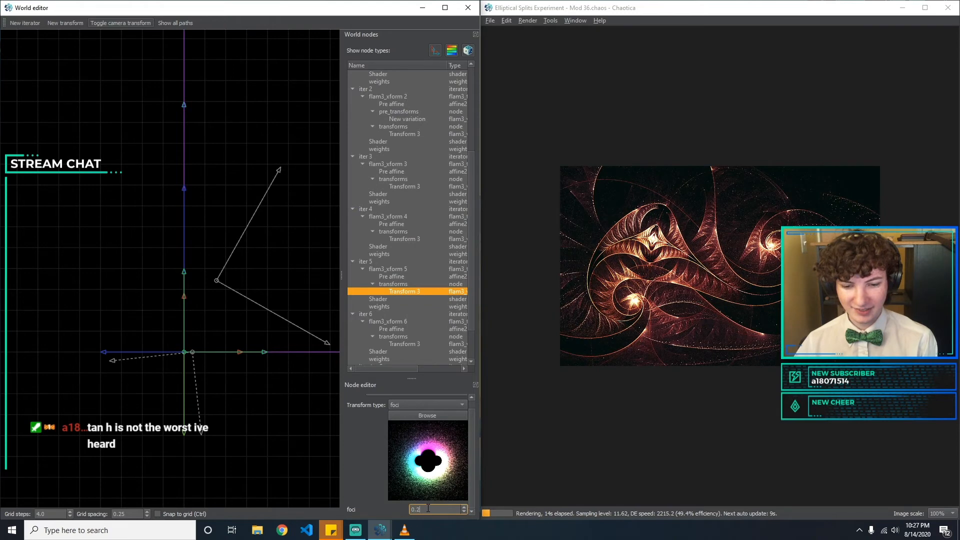
{"action": "type", "text": "1"}
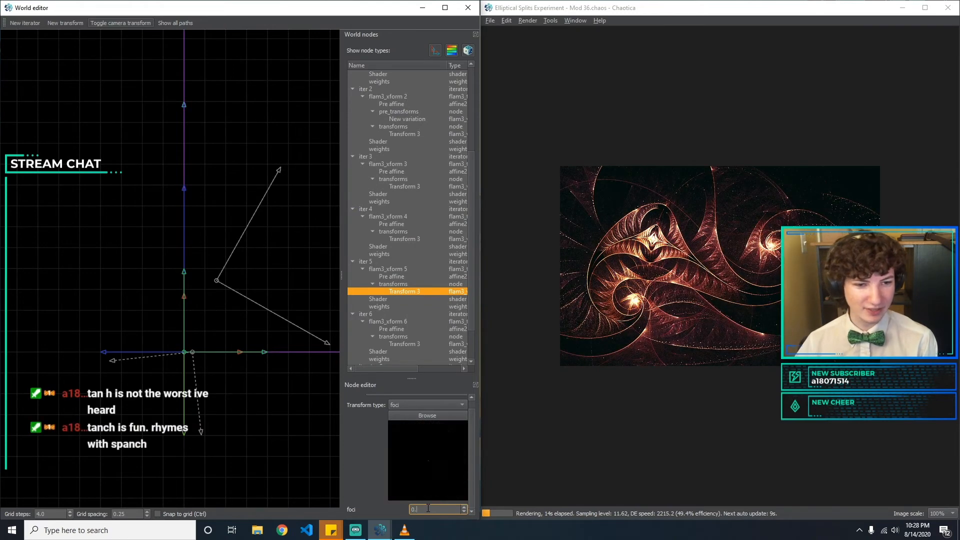
{"action": "key", "text": "BackSpace"}
{"action": "type", "text": "2"}
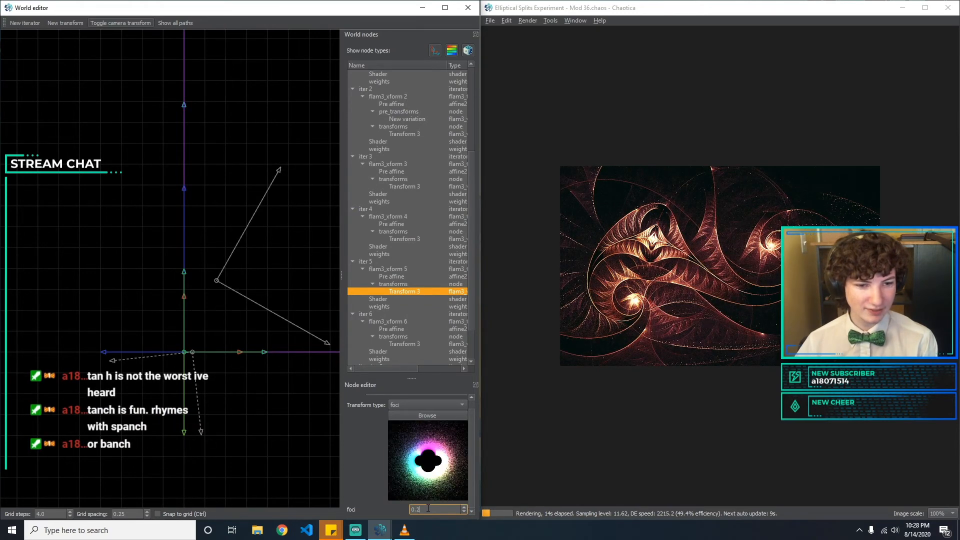
{"action": "key", "text": "BackSpace"}
{"action": "type", "text": "1"}
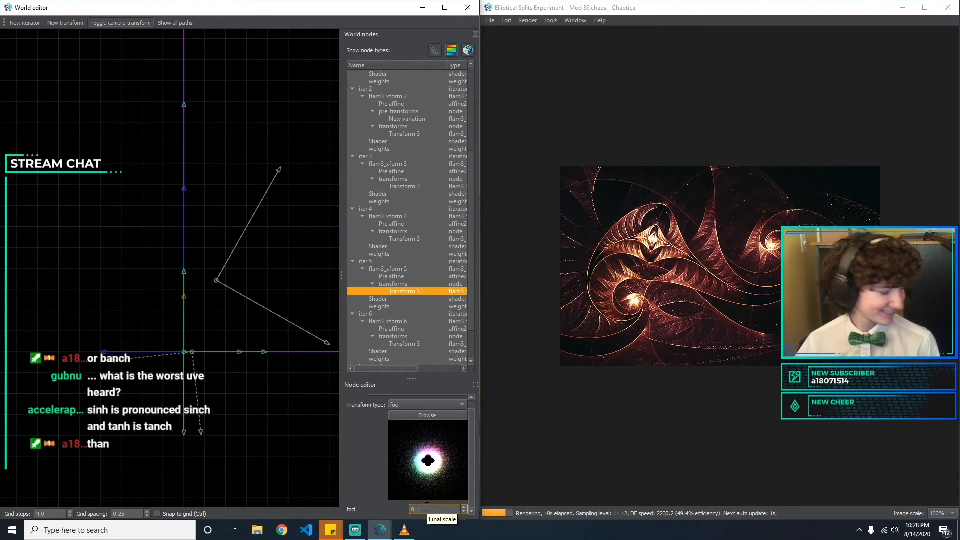
Set the mobius amount on Transform 3 of iter 6 to 0.7 after trying lower amounts.
{"action": "scroll", "coordinate": [415, 309], "scroll_direction": "down", "scroll_amount": 1}
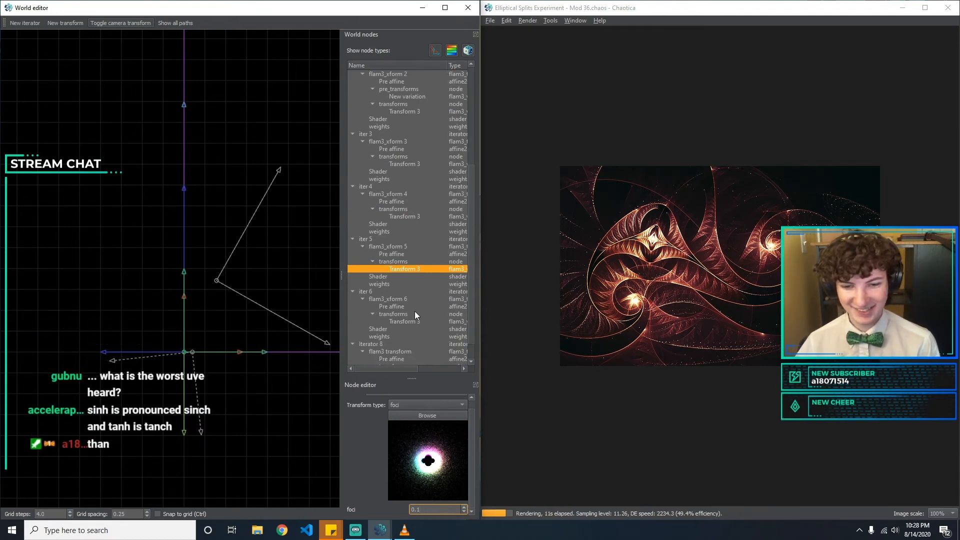
{"action": "left_click", "coordinate": [417, 321]}
{"action": "left_click", "coordinate": [432, 510]}
{"action": "key", "text": "BackSpace"}
{"action": "type", "text": "5"}
{"action": "key", "text": "BackSpace"}
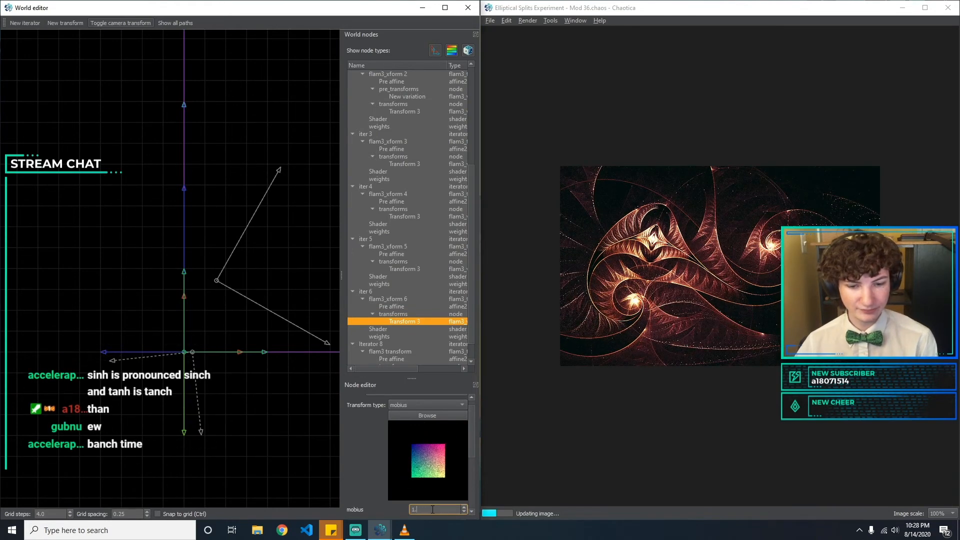
{"action": "type", "text": "0.5"}
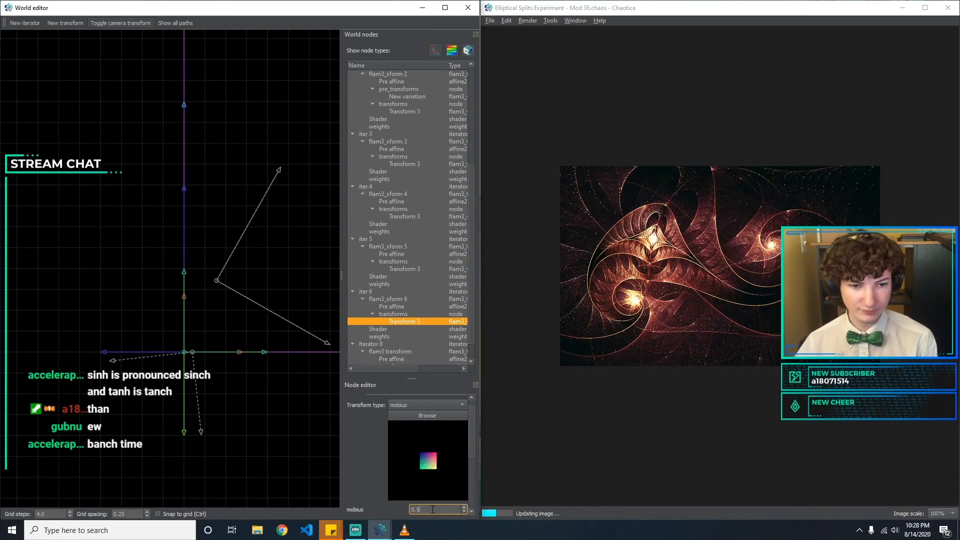
{"action": "key", "text": "BackSpace"}
{"action": "type", "text": "5"}
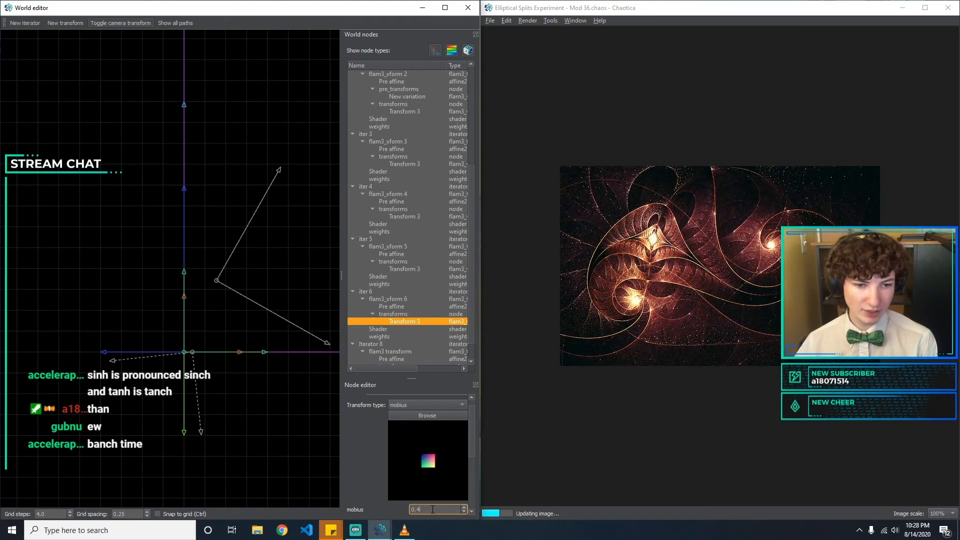
{"action": "key", "text": "BackSpace"}
{"action": "type", "text": "7"}
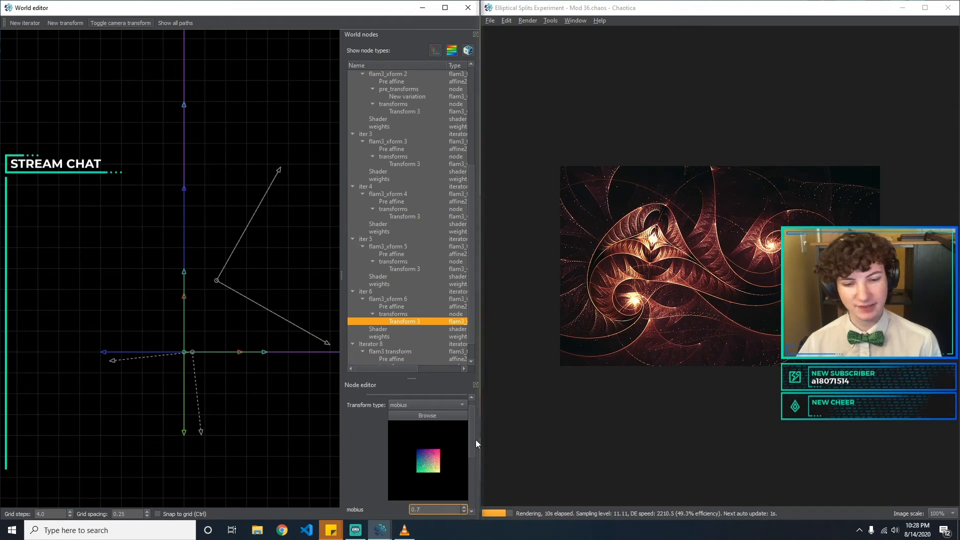
Try several Re_A values for iter 6's mobius transform and set Re_A to 1.3.
{"action": "scroll", "coordinate": [472, 463], "scroll_direction": "down", "scroll_amount": 3}
{"action": "left_click", "coordinate": [433, 453]}
{"action": "key", "text": "BackSpace"}
{"action": "type", "text": "2"}
{"action": "key", "text": "BackSpace"}
{"action": "type", "text": "5"}
{"action": "key", "text": "BackSpace"}
{"action": "type", "text": "7"}
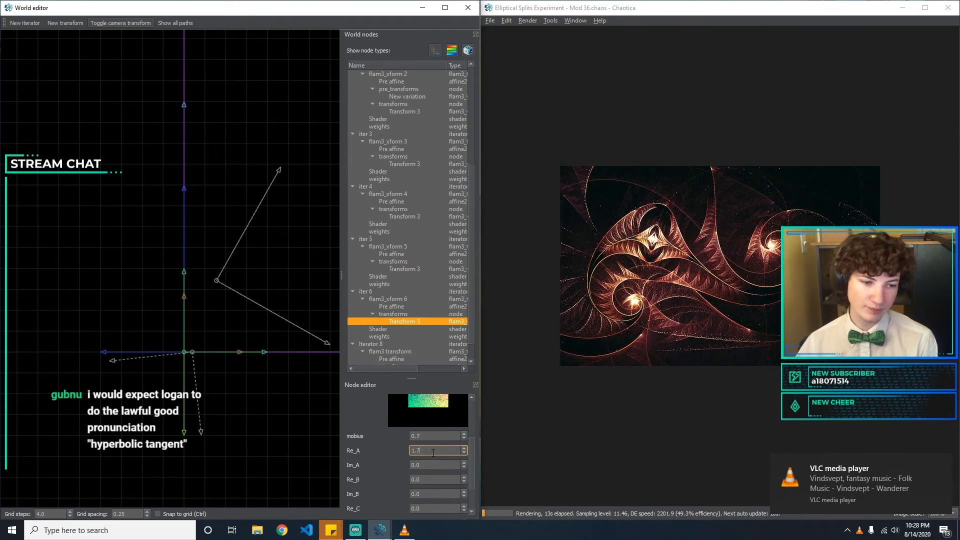
{"action": "key", "text": "BackSpace"}
{"action": "type", "text": "5"}
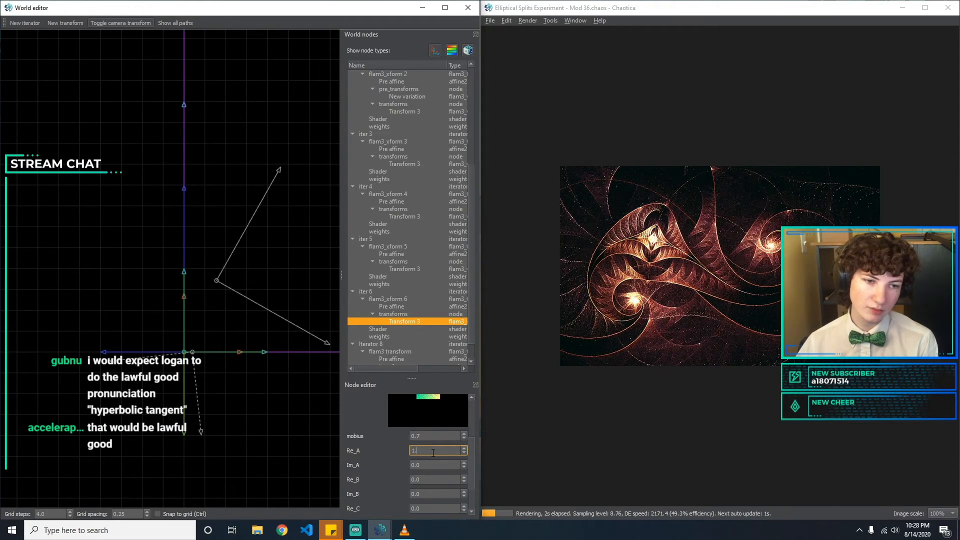
{"action": "key", "text": "BackSpace"}
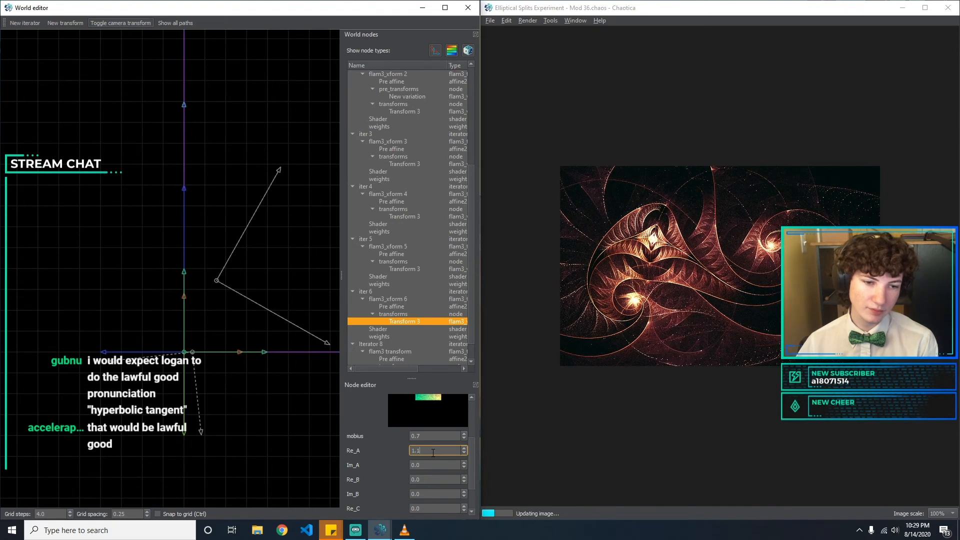
{"action": "type", "text": "6"}
{"action": "key", "text": "BackSpace"}
{"action": "type", "text": "3"}
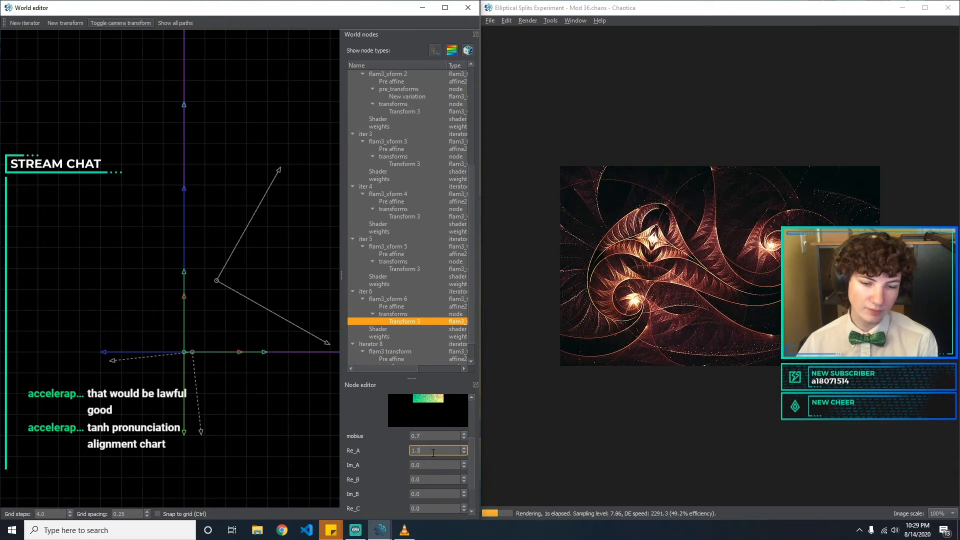
Try a small positive Im_A value on iter 6's mobius transform and set it back to 0.
{"action": "key", "text": "Tab"}
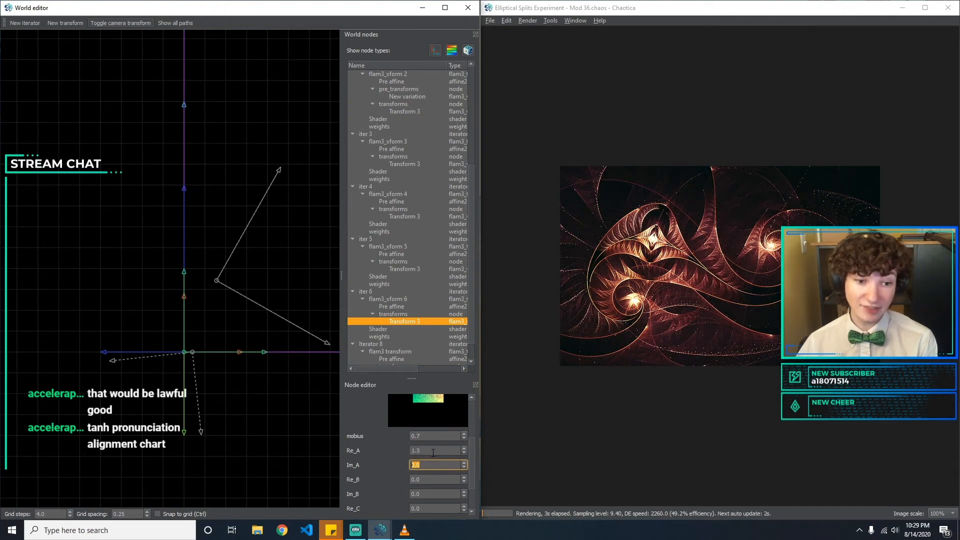
{"action": "type", "text": "0"}
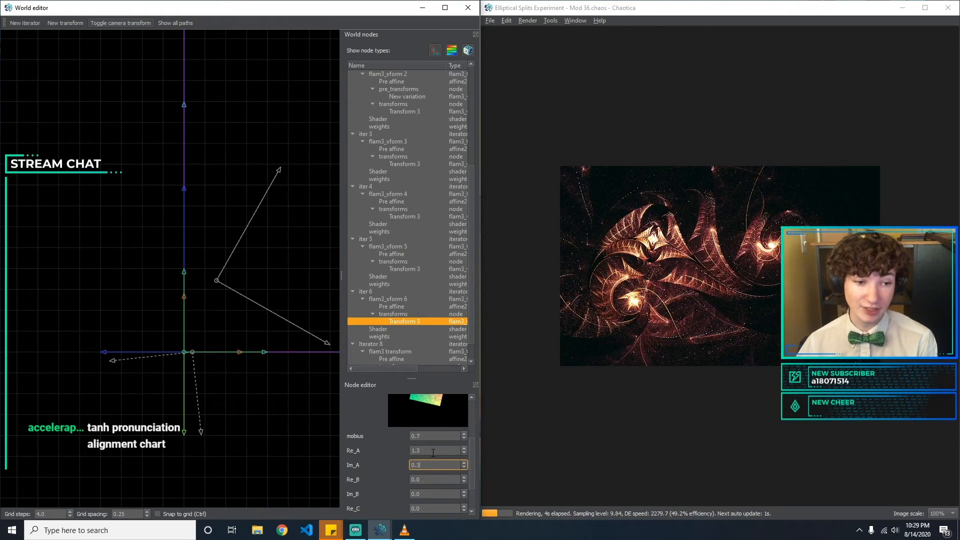
{"action": "type", "text": ".1"}
{"action": "key", "text": "BackSpace"}
{"action": "type", "text": "0"}
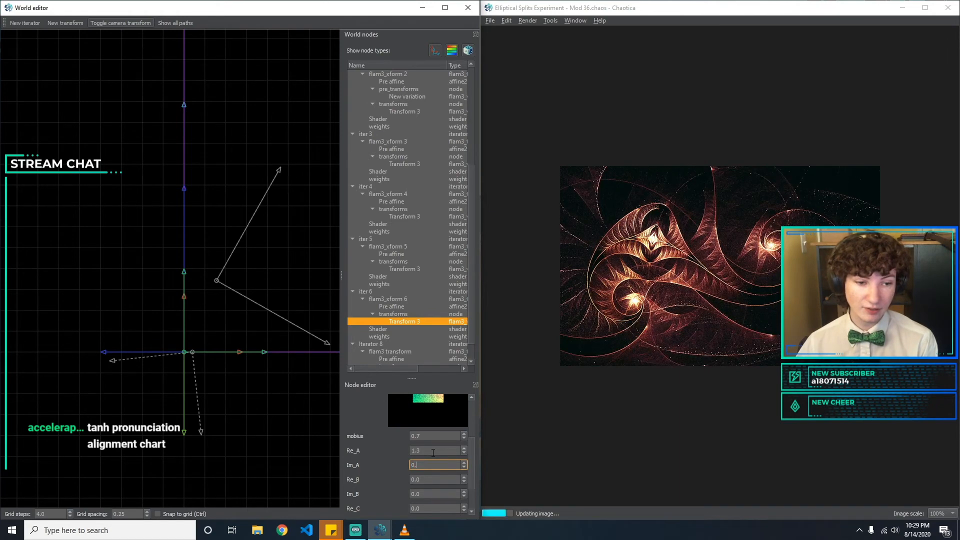
Try a Re_B value of -0.1 on iter 6's mobius transform, returning Re_B to 0 and keeping Im_B at 0.
{"action": "key", "text": "Tab"}
{"action": "type", "text": "0"}
{"action": "type", "text": ".5"}
{"action": "key", "text": "BackSpace"}
{"action": "key", "text": "BackSpace"}
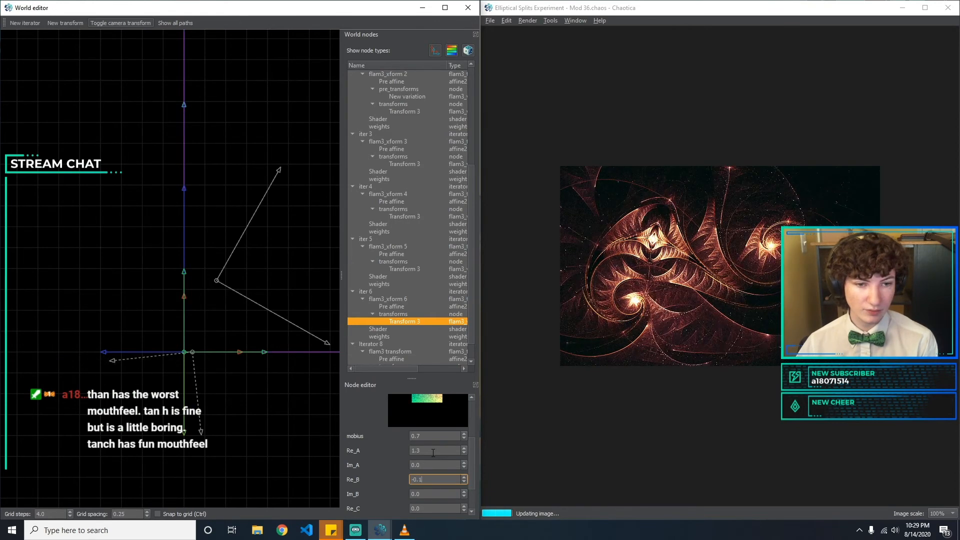
{"action": "key", "text": "Tab"}
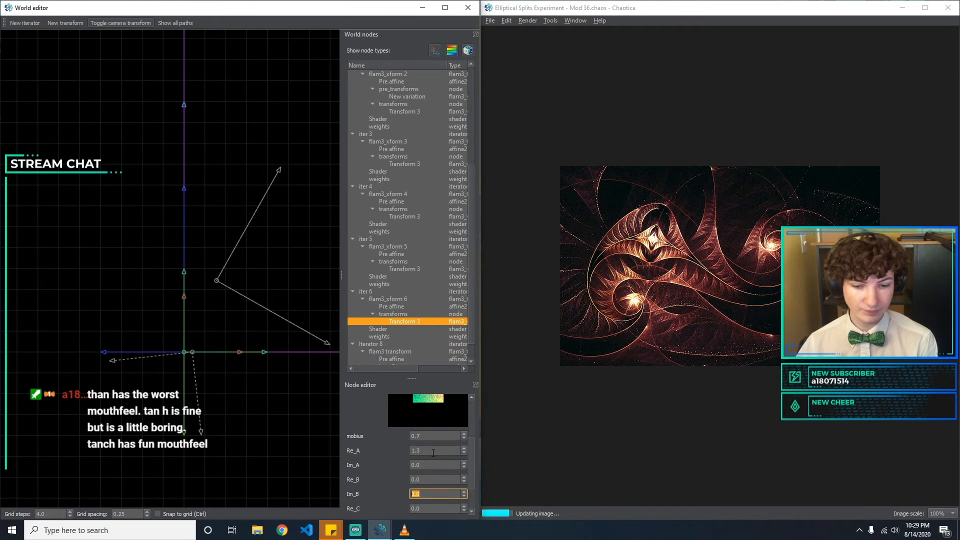
{"action": "type", "text": "0"}
Try Re_C values of 0.1, -0.1 and 0.005 on iter 6's mobius transform.
{"action": "key", "text": "Tab"}
{"action": "key", "text": "BackSpace"}
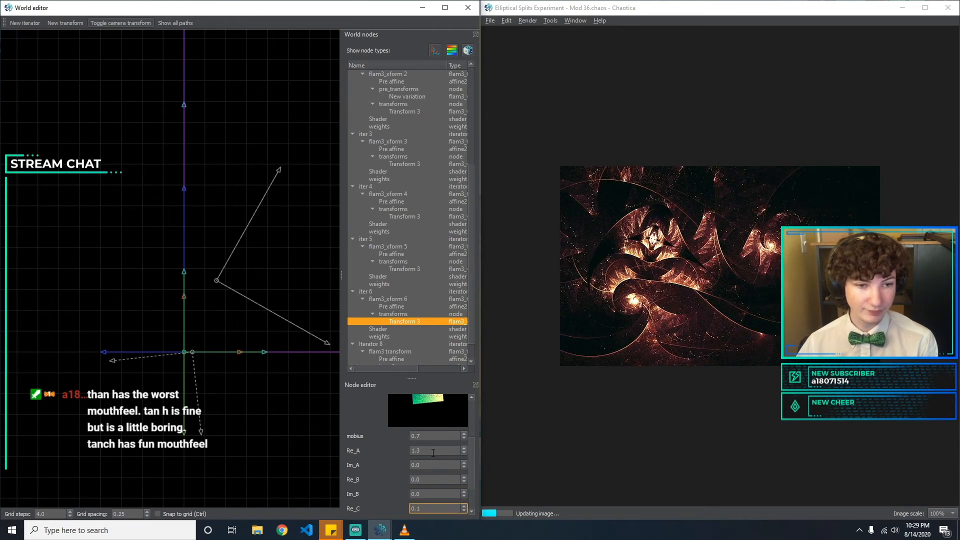
{"action": "type", "text": "-0.1"}
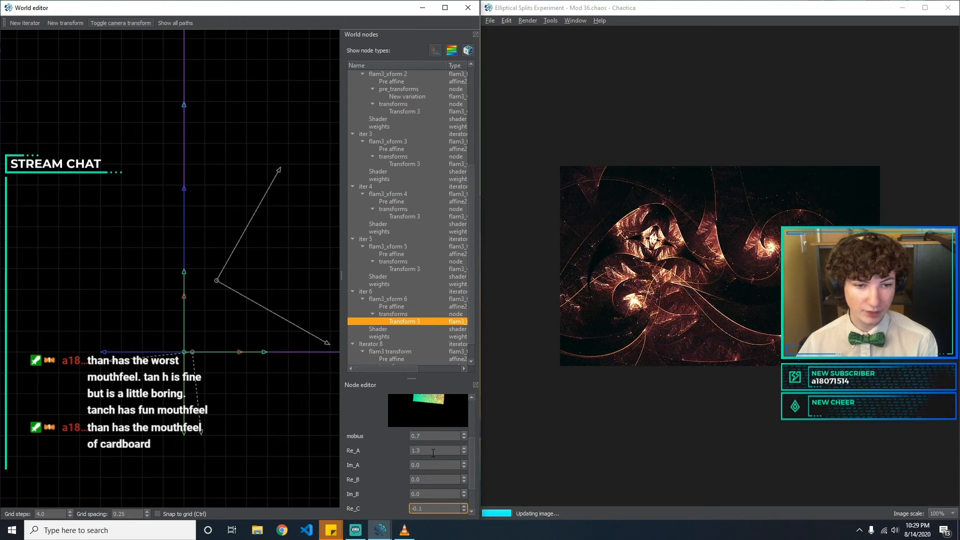
{"action": "key", "text": "BackSpace"}
{"action": "key", "text": "BackSpace"}
{"action": "key", "text": "BackSpace"}
{"action": "type", "text": "0.2"}
{"action": "key", "text": "BackSpace"}
{"action": "key", "text": "BackSpace"}
{"action": "key", "text": "BackSpace"}
{"action": "key", "text": "BackSpace"}
{"action": "type", "text": "0.00"}
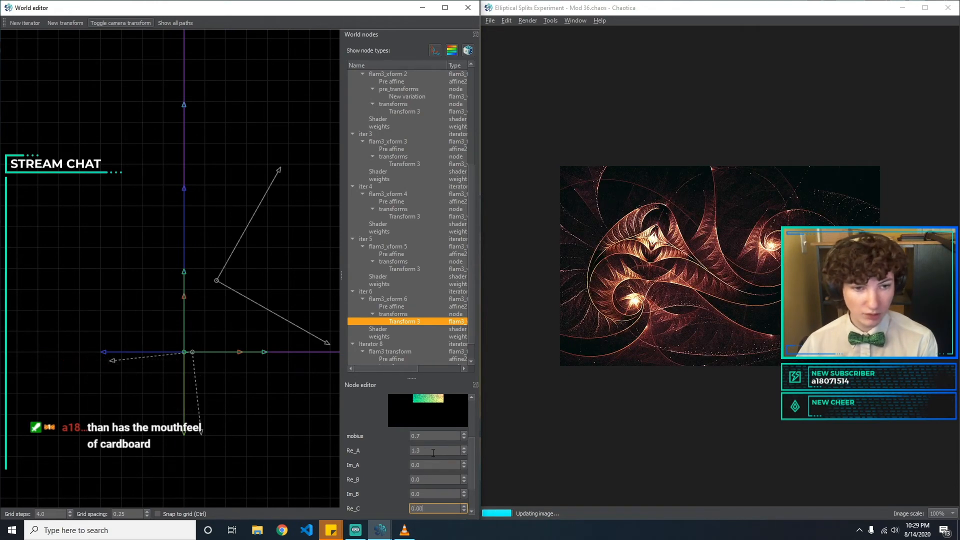
{"action": "type", "text": "5"}
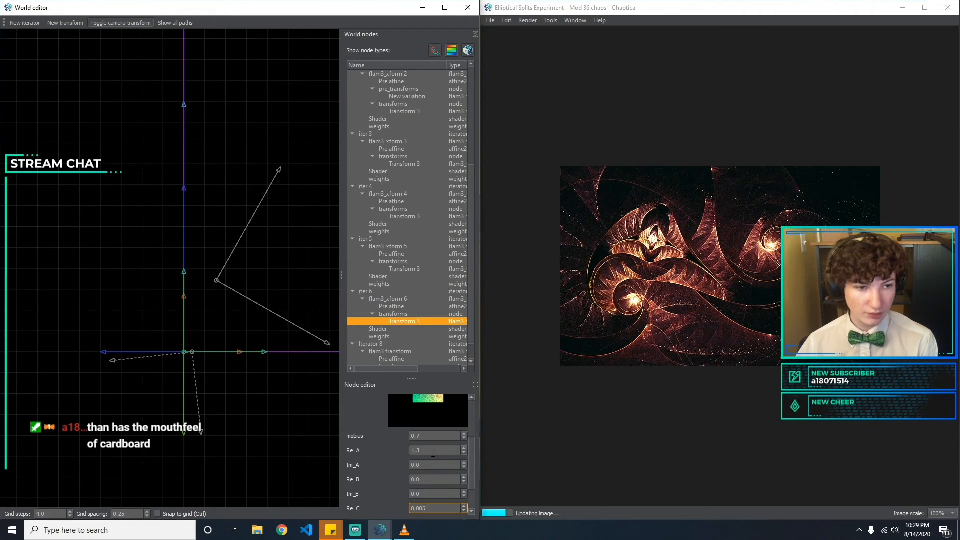
Set Re_C of iter 6's mobius transform to -0.01.
{"action": "key", "text": "BackSpace"}
{"action": "key", "text": "BackSpace"}
{"action": "key", "text": "BackSpace"}
{"action": "key", "text": "BackSpace"}
{"action": "key", "text": "BackSpace"}
{"action": "type", "text": "-0.01"}
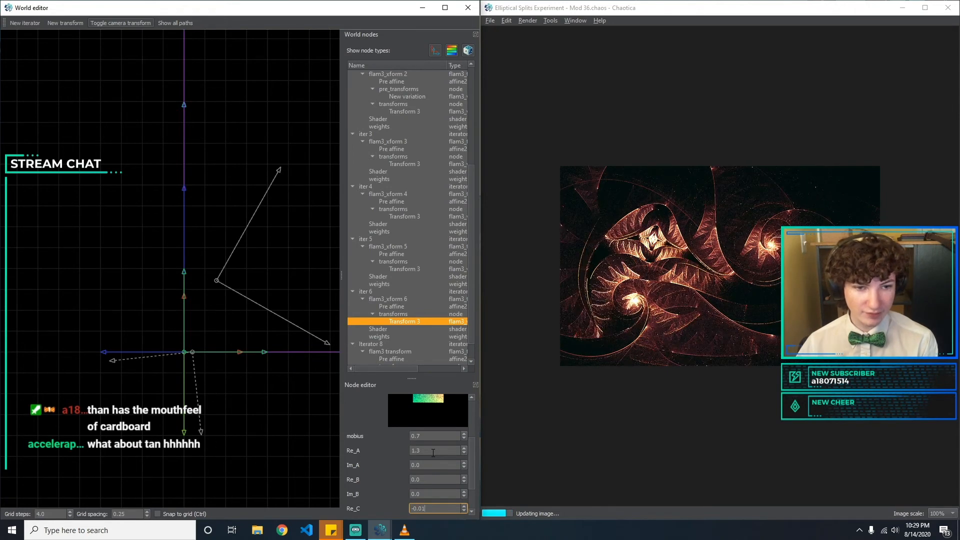
Return Re_C of iter 6's mobius transform to 0 and try a small negative Im_C value, resetting it to 0.
{"action": "key", "text": "BackSpace"}
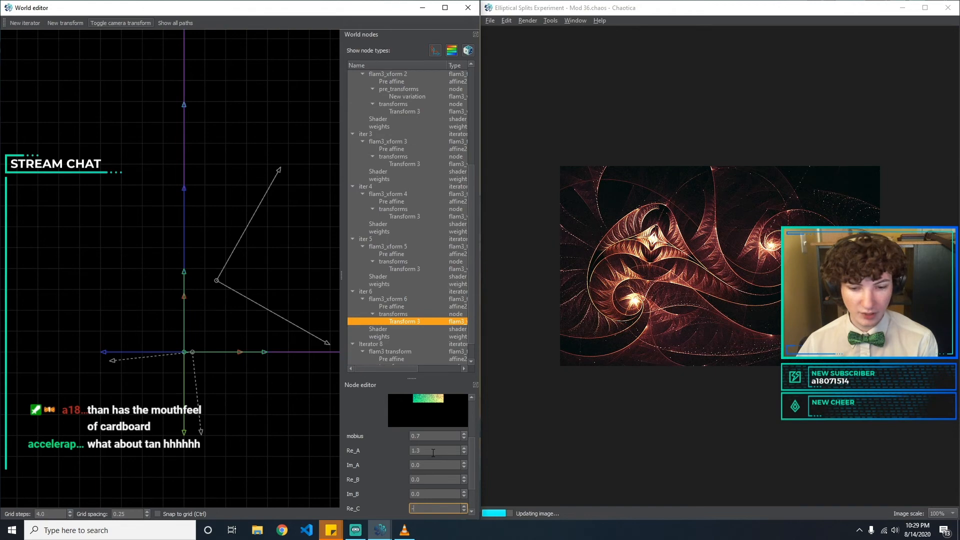
{"action": "key", "text": "Tab"}
{"action": "key", "text": "BackSpace"}
{"action": "key", "text": "BackSpace"}
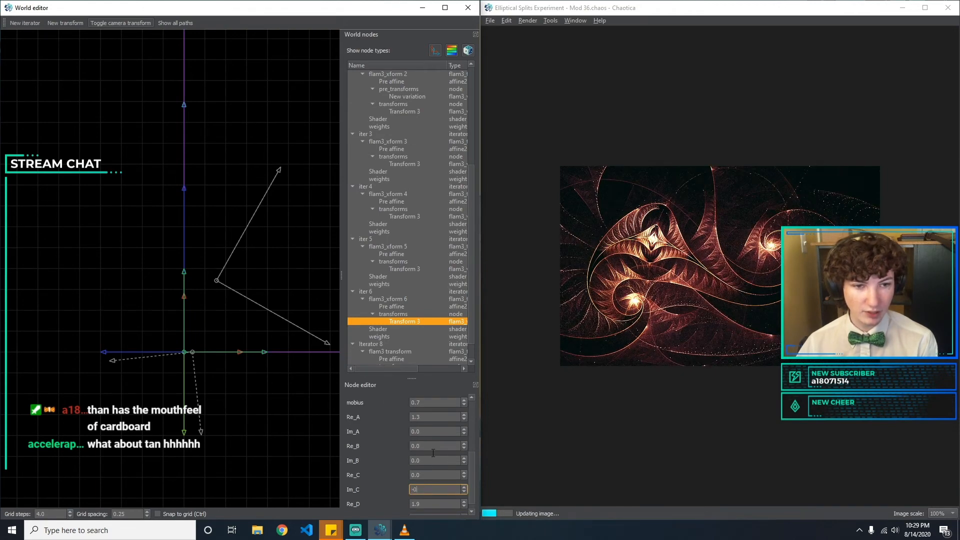
Try a Re_D value of 1.2 on iter 6's mobius transform and settle on a Re_D of 3.
{"action": "key", "text": "Tab"}
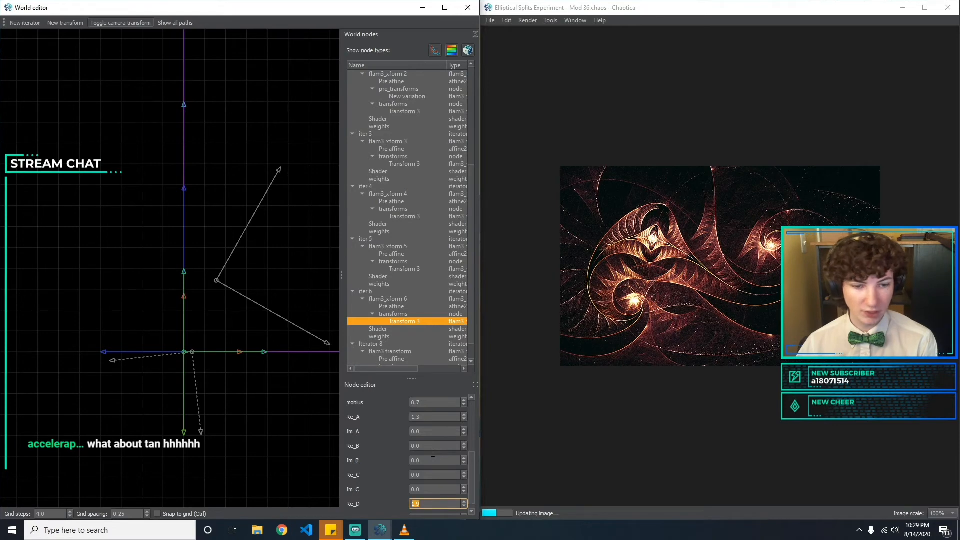
{"action": "type", "text": "1.2"}
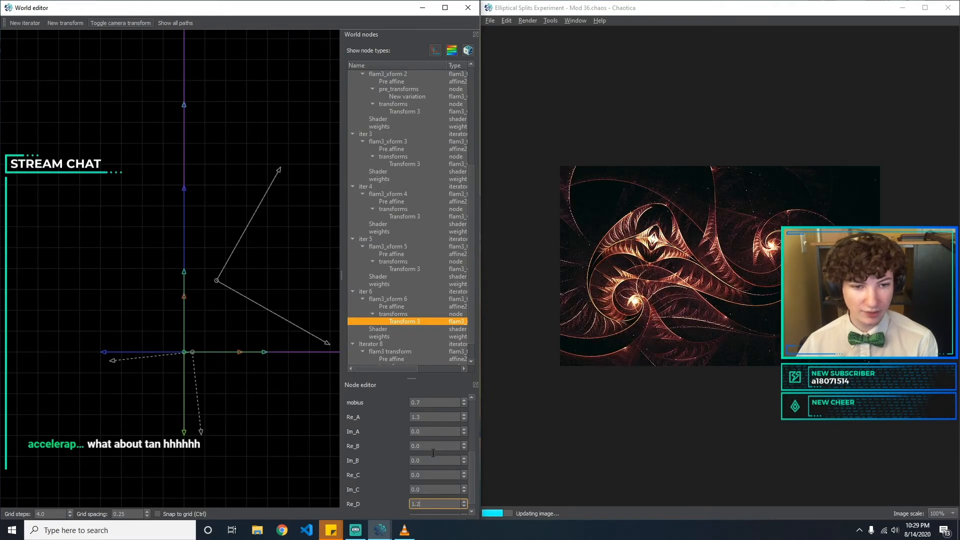
{"action": "key", "text": "BackSpace"}
{"action": "type", "text": "9"}
{"action": "key", "text": "BackSpace"}
{"action": "key", "text": "BackSpace"}
{"action": "key", "text": "BackSpace"}
{"action": "type", "text": "2"}
{"action": "type", "text": "3"}
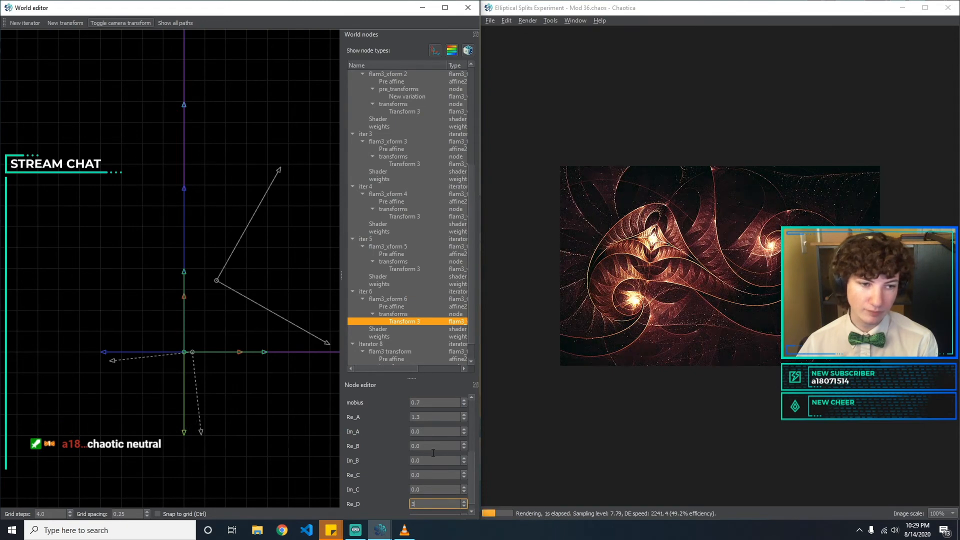
Try a small positive Im_D value of 0.01 on iter 6's mobius transform.
{"action": "key", "text": "Tab"}
{"action": "type", "text": "1"}
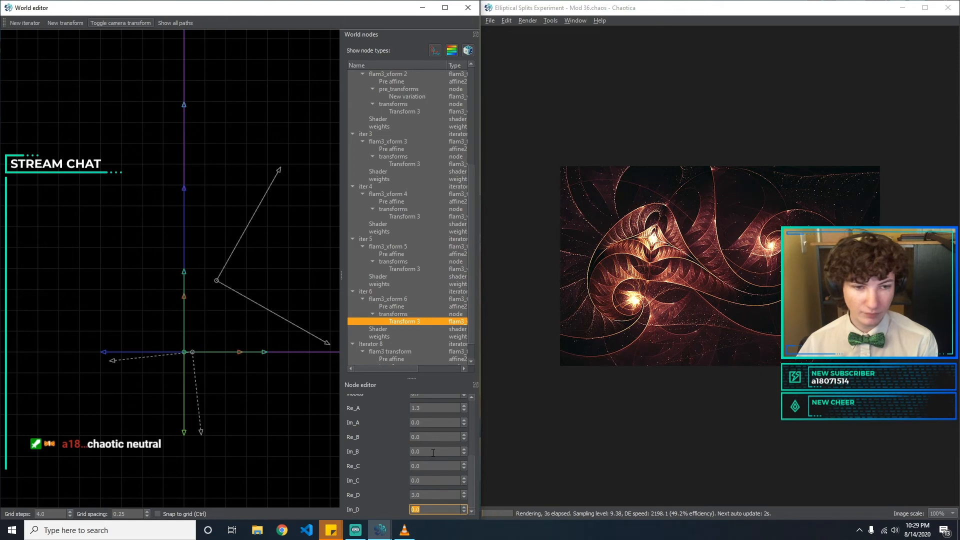
{"action": "type", "text": "0.01"}
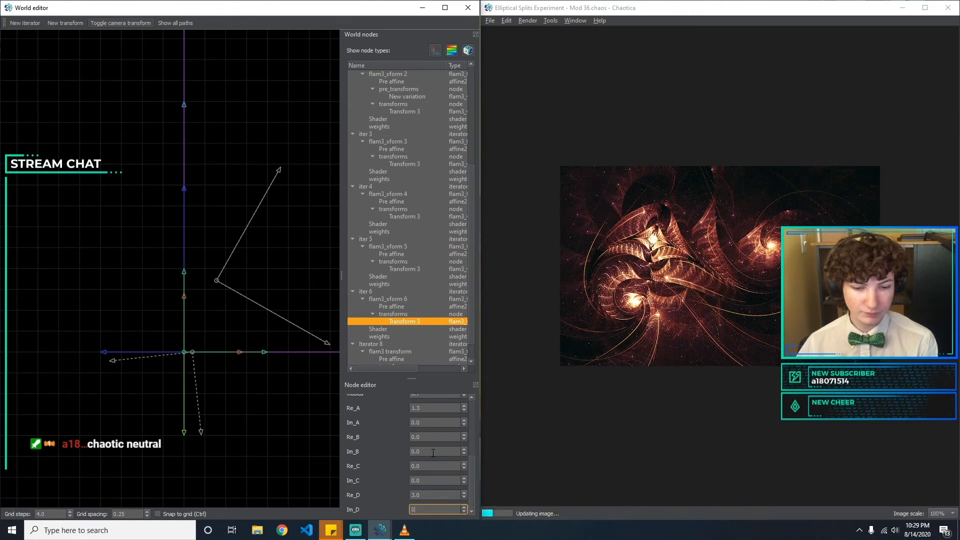
{"action": "key", "text": "BackSpace"}
{"action": "key", "text": "BackSpace"}
{"action": "key", "text": "BackSpace"}
{"action": "key", "text": "BackSpace"}
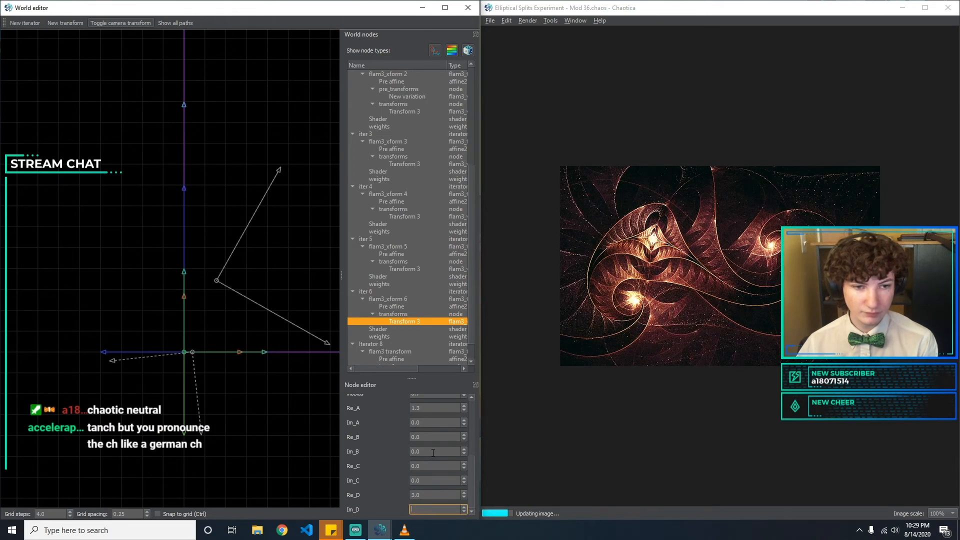
{"action": "type", "text": "0.01"}
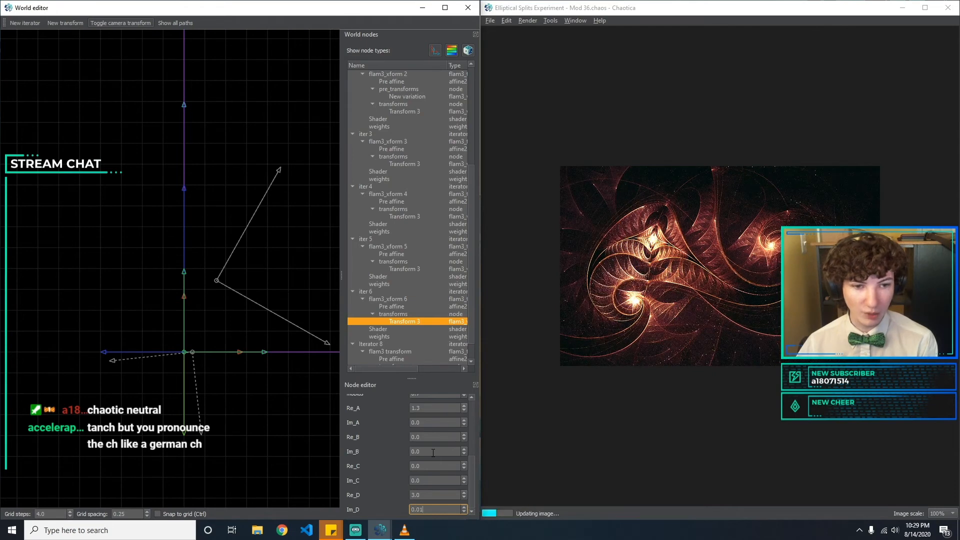
Try Im_D values of -0.01, -0.02 and -0.03 on iter 6's mobius transform and set Im_D back to 0.
{"action": "key", "text": "BackSpace"}
{"action": "key", "text": "BackSpace"}
{"action": "key", "text": "BackSpace"}
{"action": "key", "text": "BackSpace"}
{"action": "type", "text": "-0.01"}
{"action": "key", "text": "BackSpace"}
{"action": "type", "text": "2"}
{"action": "type", "text": "3"}
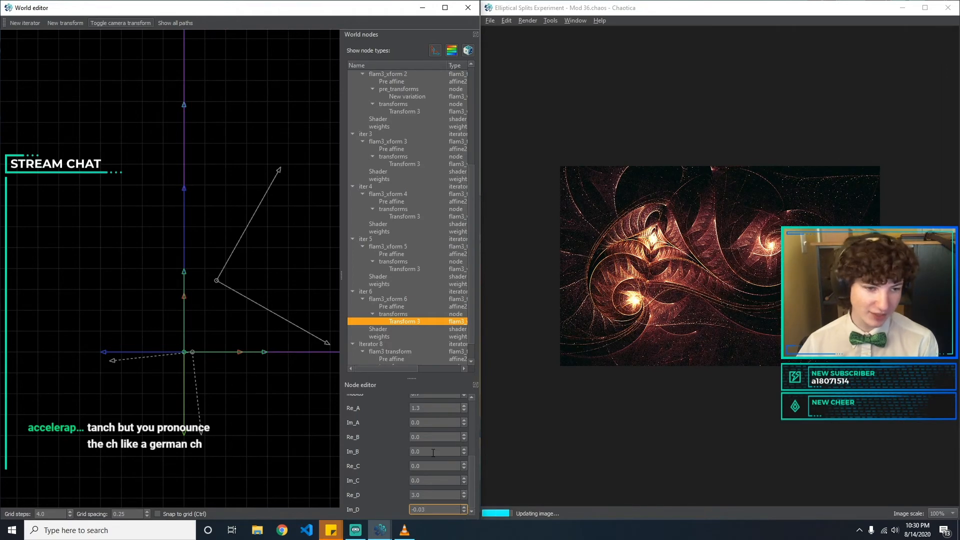
{"action": "key", "text": "BackSpace"}
{"action": "key", "text": "BackSpace"}
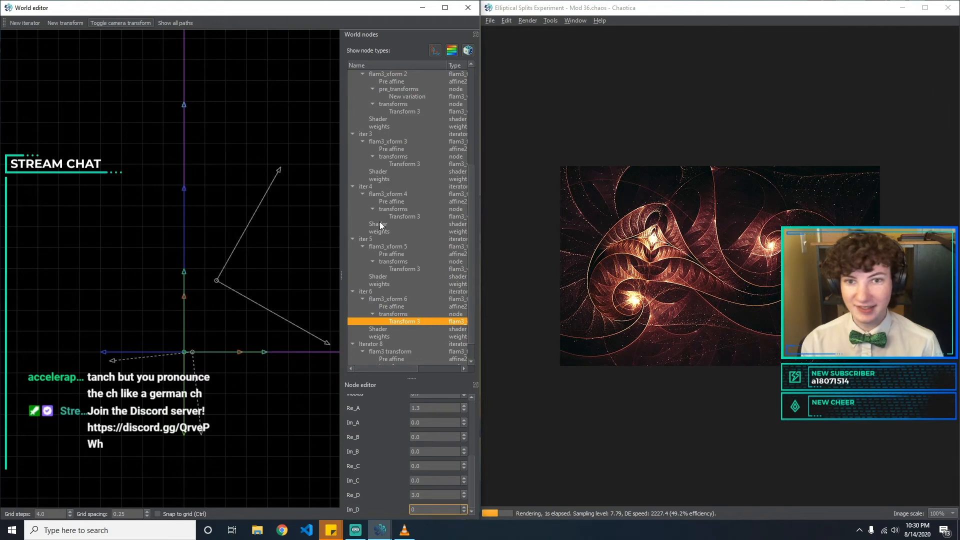
Try a spherical amount of 2.1 on iter 3's transform and set it back to 2.
{"action": "left_click", "coordinate": [404, 157]}
{"action": "left_click", "coordinate": [409, 164]}
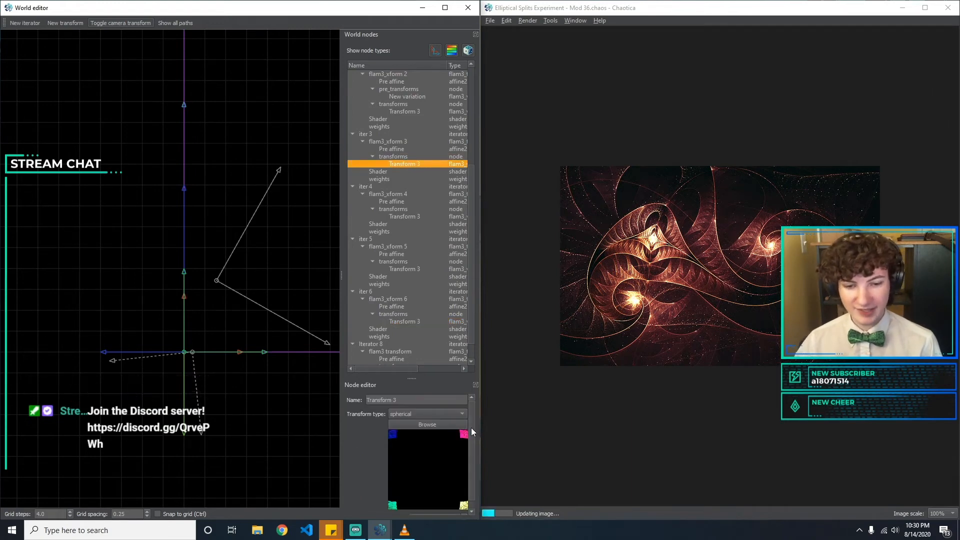
{"action": "left_click", "coordinate": [437, 507]}
{"action": "key", "text": "BackSpace"}
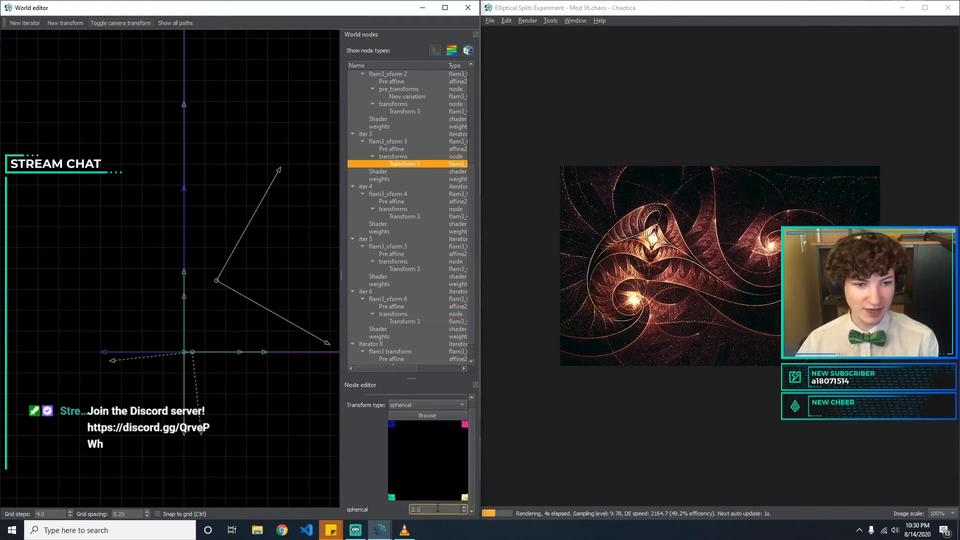
{"action": "type", "text": "5"}
{"action": "key", "text": "BackSpace"}
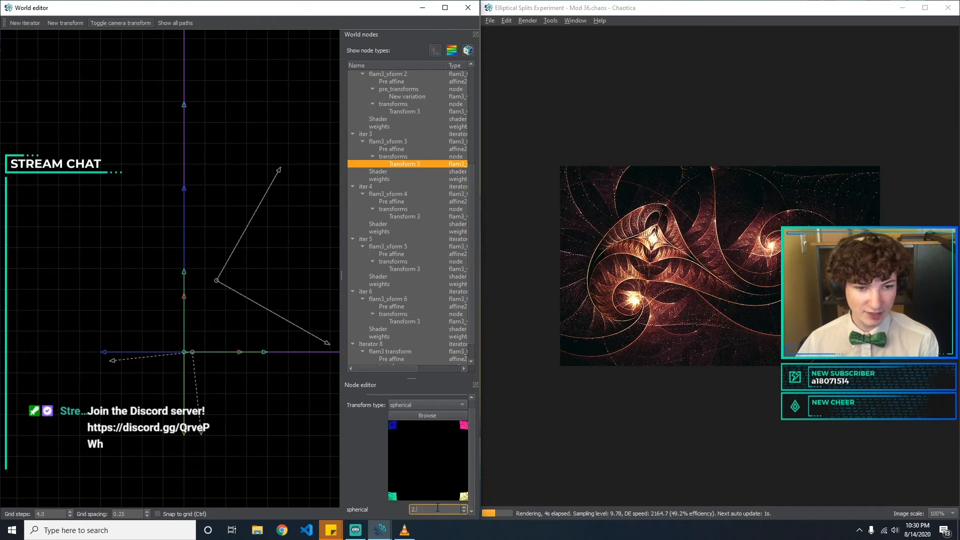
Try a foci amount of 1 on iter 2's transform and return it to 2.
{"action": "scroll", "coordinate": [440, 248], "scroll_direction": "up", "scroll_amount": 2}
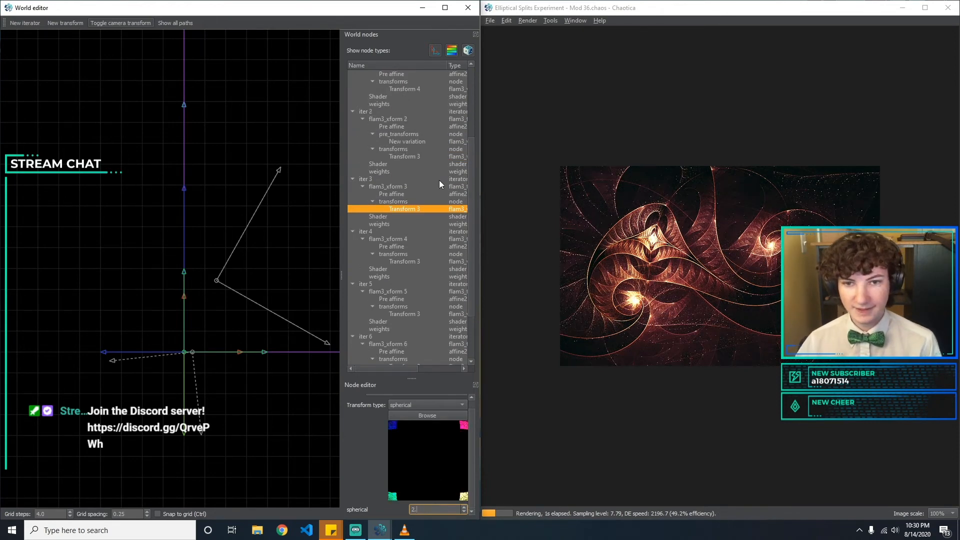
{"action": "left_click", "coordinate": [416, 157]}
{"action": "left_click", "coordinate": [443, 508]}
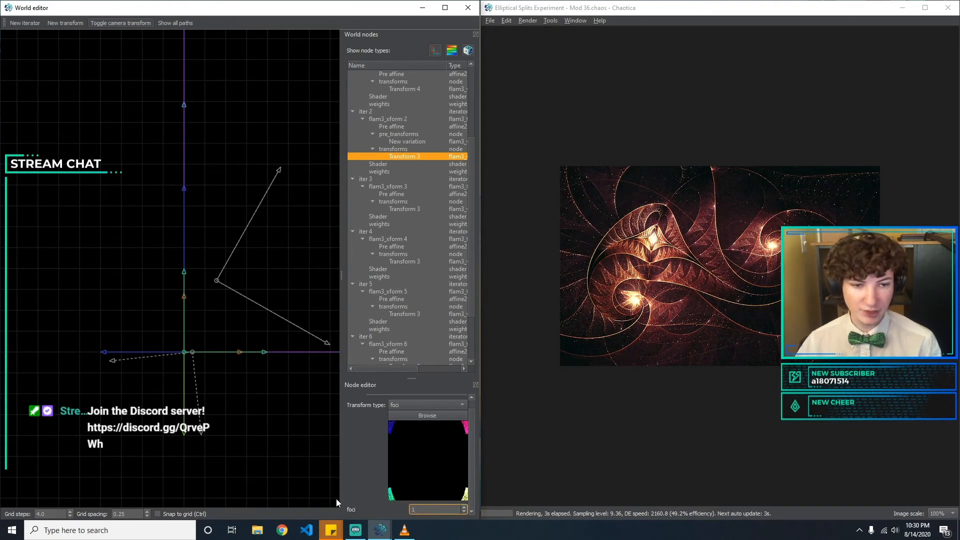
{"action": "type", "text": "2"}
{"action": "scroll", "coordinate": [418, 256], "scroll_direction": "down", "scroll_amount": 2}
Examine the transform settings of iter 5, iter 6, Iterator 8 and iter 2, including iter 2's pre-transform, for something to vary.
{"action": "left_click", "coordinate": [411, 268]}
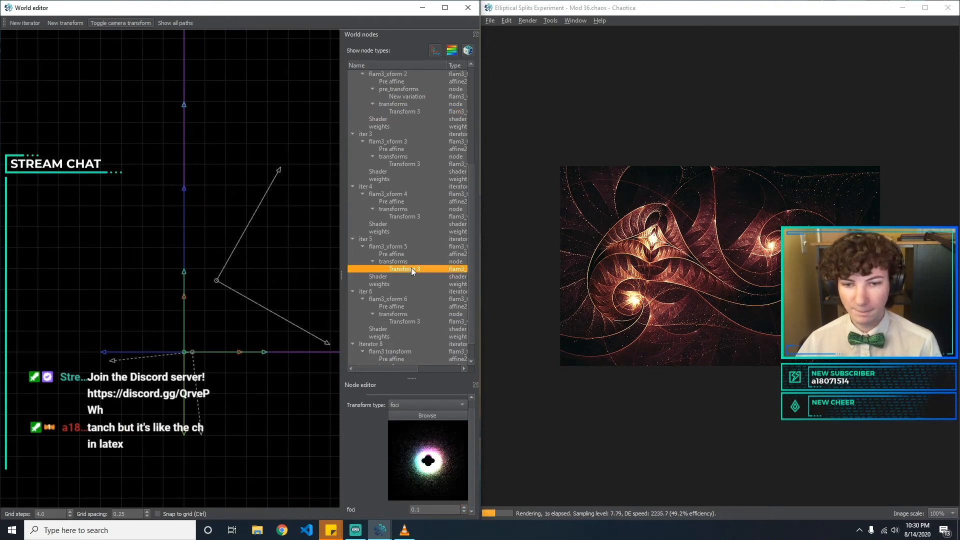
{"action": "scroll", "coordinate": [419, 314], "scroll_direction": "down", "scroll_amount": 1}
{"action": "left_click", "coordinate": [411, 299]}
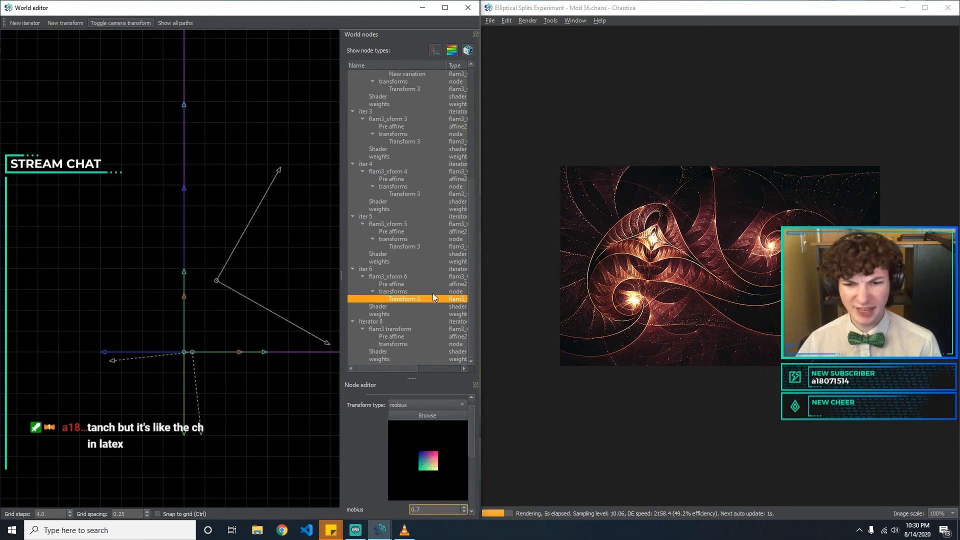
{"action": "scroll", "coordinate": [423, 314], "scroll_direction": "up", "scroll_amount": 1}
{"action": "scroll", "coordinate": [423, 314], "scroll_direction": "down", "scroll_amount": 1}
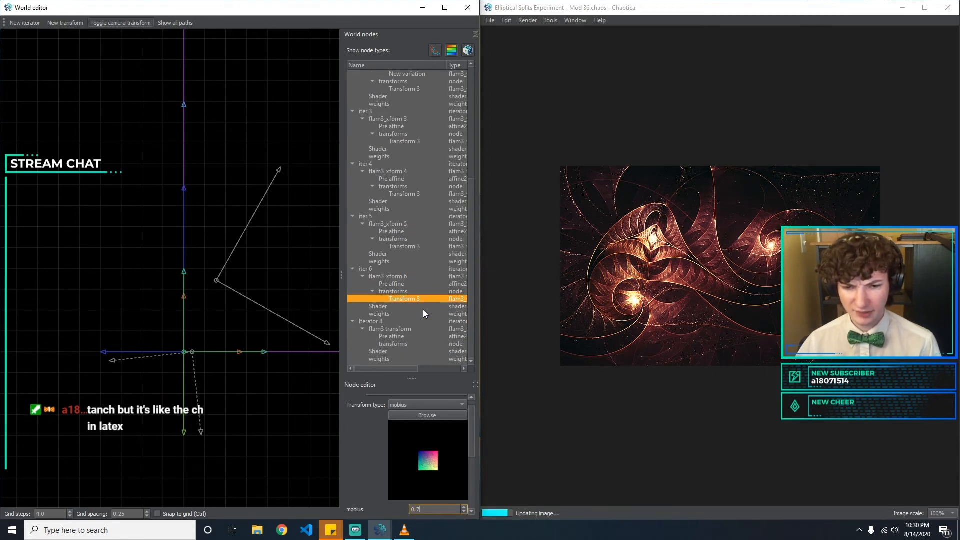
{"action": "left_click", "coordinate": [408, 344]}
{"action": "scroll", "coordinate": [410, 338], "scroll_direction": "up", "scroll_amount": 4}
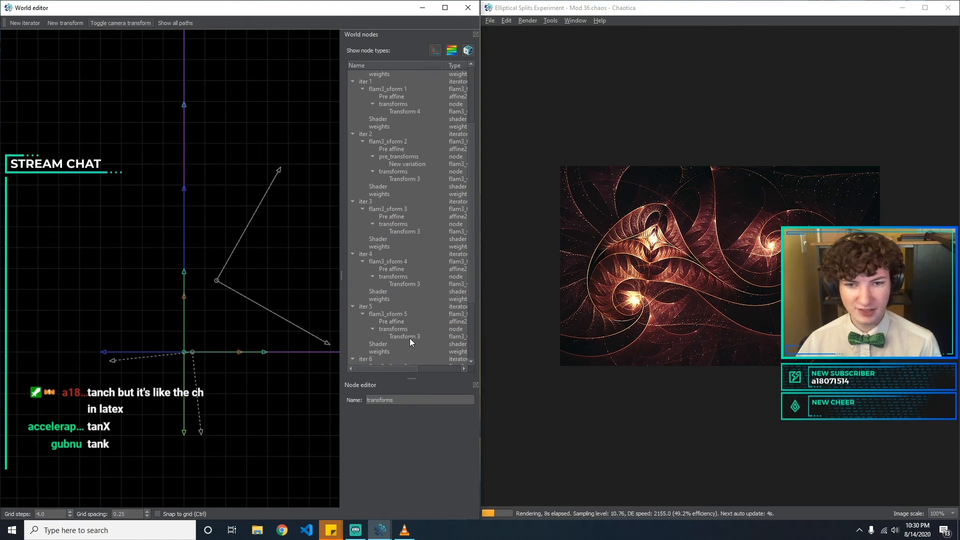
{"action": "left_click", "coordinate": [406, 180]}
{"action": "left_click", "coordinate": [411, 164]}
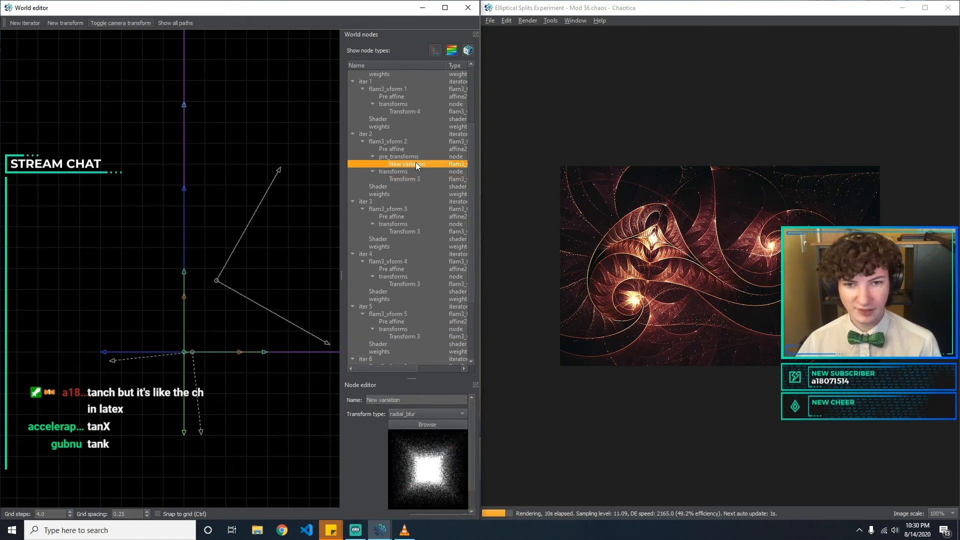
{"action": "scroll", "coordinate": [474, 440], "scroll_direction": "down", "scroll_amount": 2}
{"action": "left_click", "coordinate": [412, 178]}
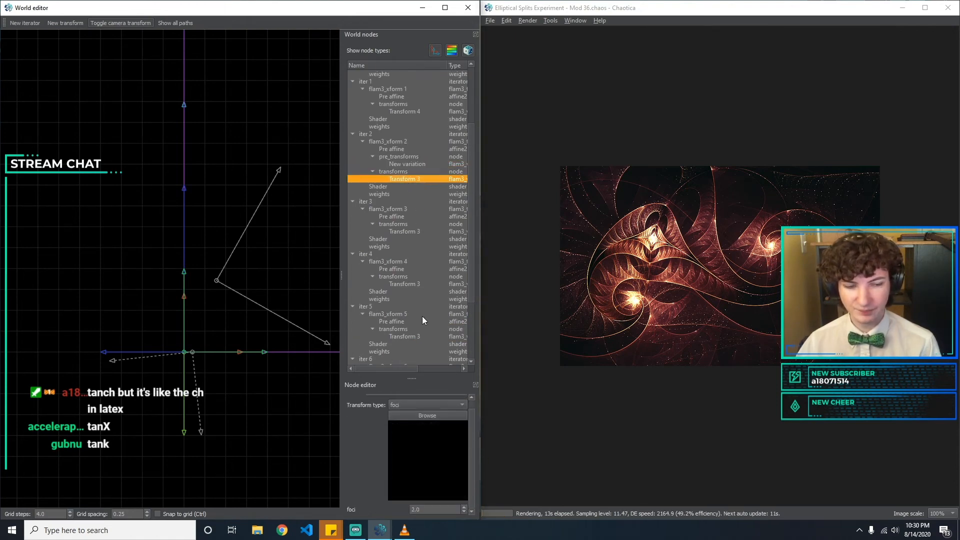
Try the gaussian type on iter 2's pre-transform and switch it back to radial_blur.
{"action": "left_click", "coordinate": [422, 167]}
{"action": "left_click", "coordinate": [425, 405]}
{"action": "key", "text": "g"}
{"action": "key", "text": "a"}
{"action": "key", "text": "Return"}
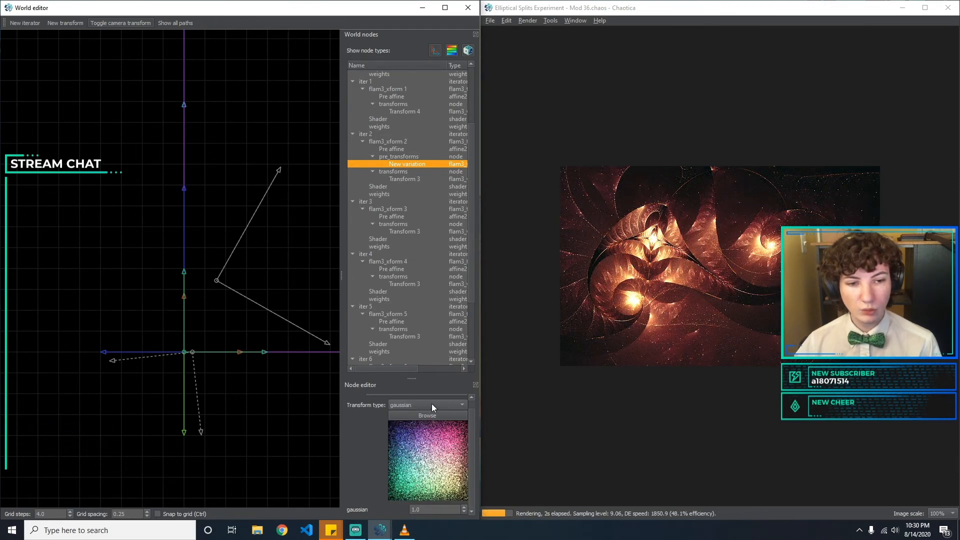
{"action": "left_click", "coordinate": [431, 403]}
{"action": "key", "text": "r"}
{"action": "key", "text": "Return"}
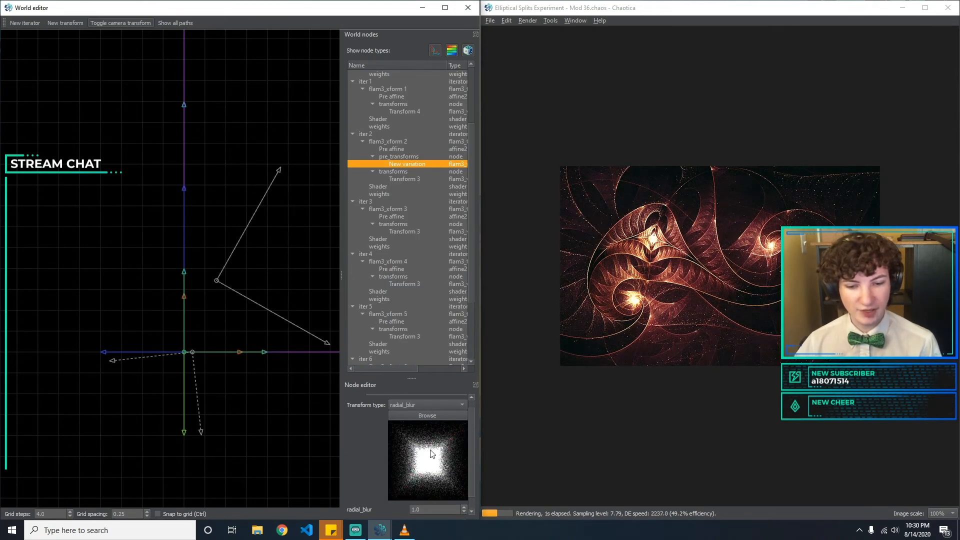
Try the lens type on iter 2's pre-transform, picking it from the visual transform browser.
{"action": "left_click", "coordinate": [448, 404]}
{"action": "left_click", "coordinate": [351, 452]}
{"action": "left_click", "coordinate": [451, 418]}
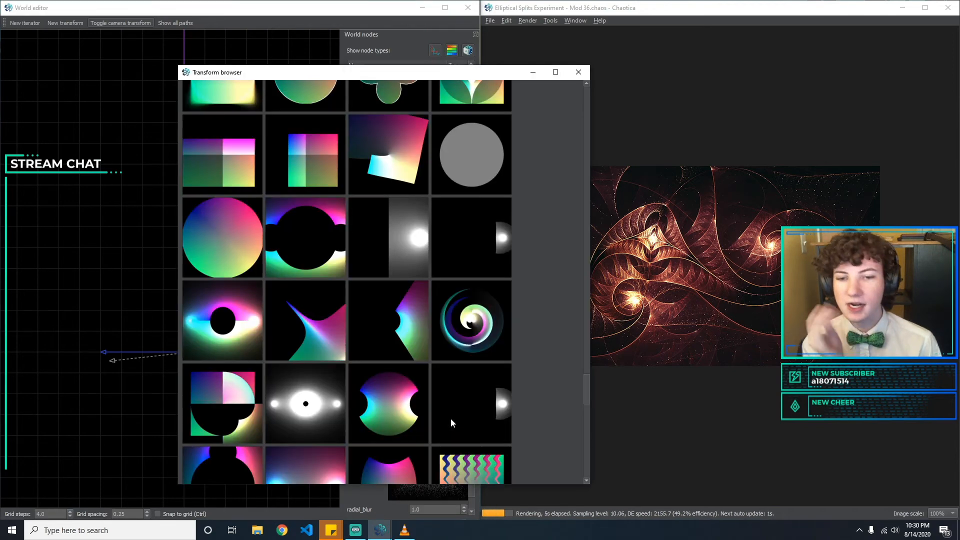
{"action": "scroll", "coordinate": [451, 377], "scroll_direction": "down", "scroll_amount": 5}
{"action": "scroll", "coordinate": [453, 385], "scroll_direction": "up", "scroll_amount": 4}
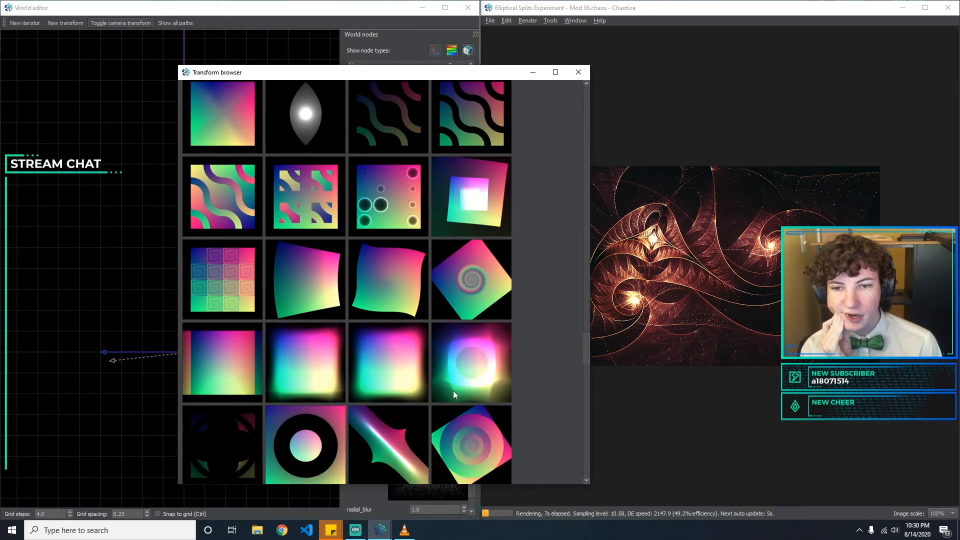
{"action": "double_click", "coordinate": [309, 294]}
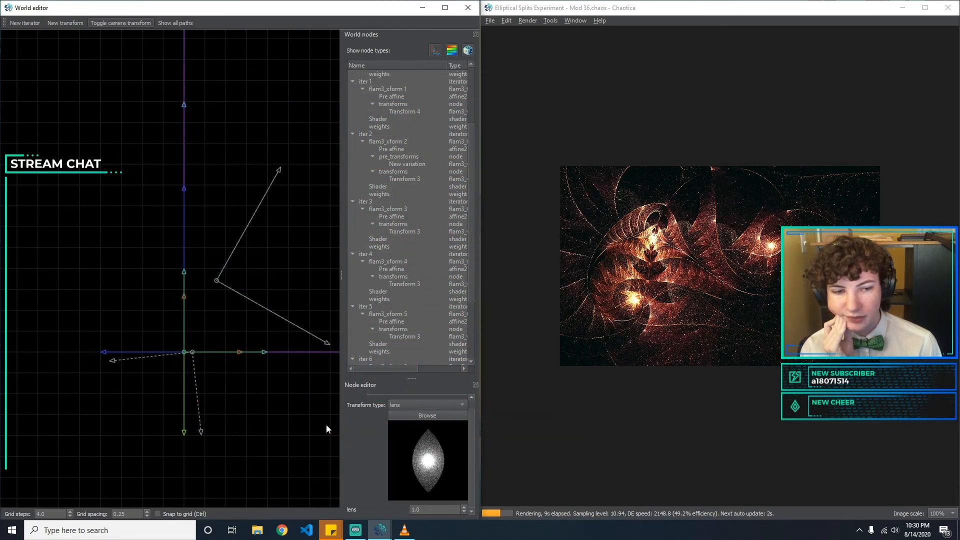
Replace the lens type of iter 2's pre-transform with the soft white circular blur from the visual transform browser.
{"action": "left_click", "coordinate": [451, 406]}
{"action": "scroll", "coordinate": [431, 434], "scroll_direction": "up", "scroll_amount": 4}
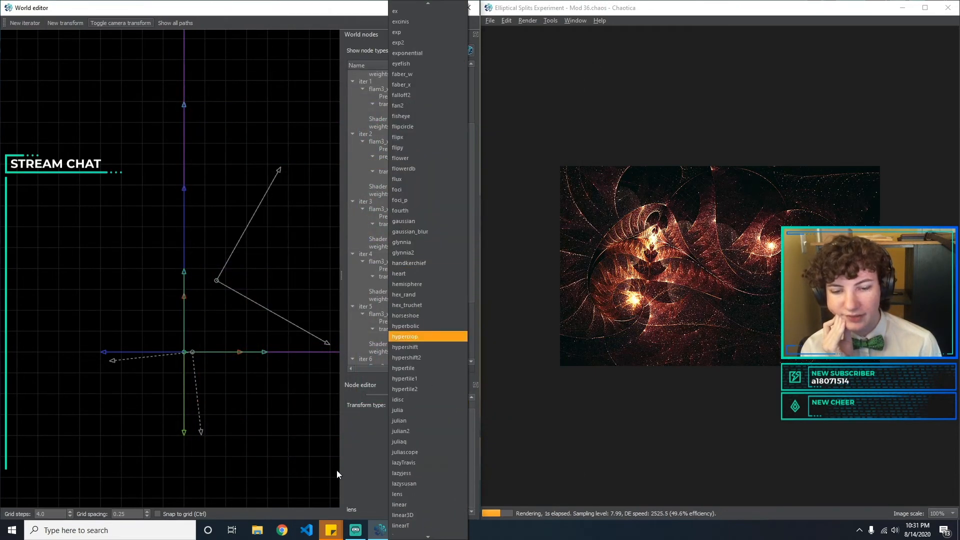
{"action": "left_click", "coordinate": [337, 471]}
{"action": "left_click", "coordinate": [449, 418]}
{"action": "scroll", "coordinate": [448, 417], "scroll_direction": "down", "scroll_amount": 6}
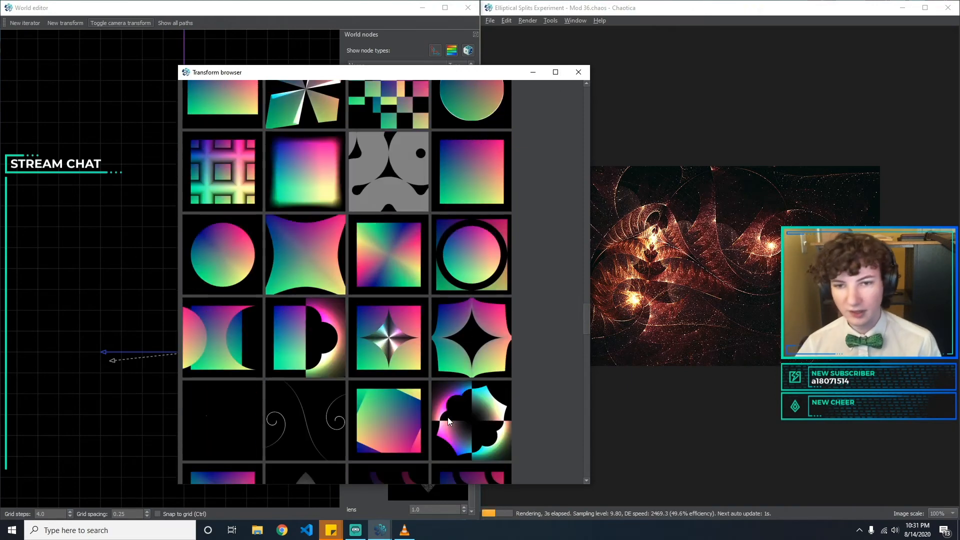
{"action": "scroll", "coordinate": [448, 417], "scroll_direction": "up", "scroll_amount": 10}
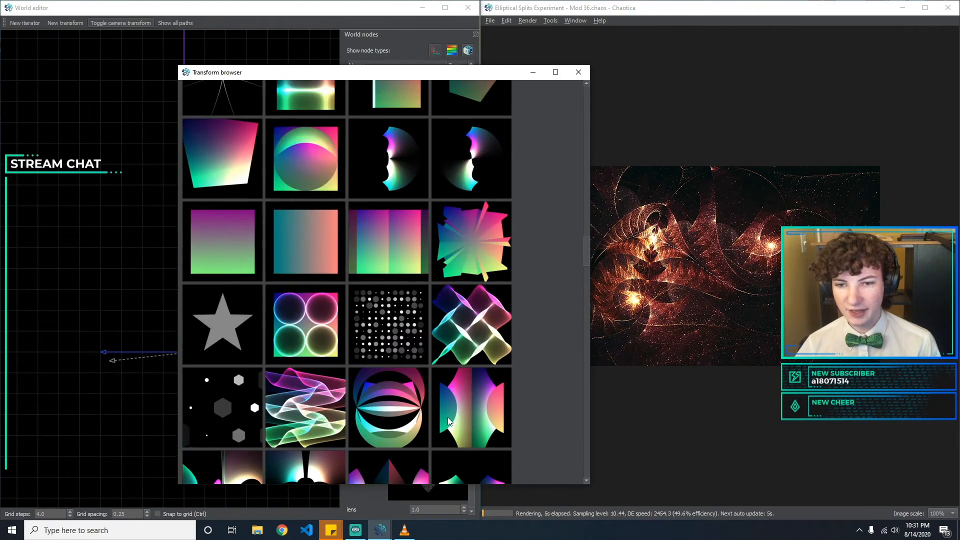
{"action": "scroll", "coordinate": [449, 417], "scroll_direction": "up", "scroll_amount": 6}
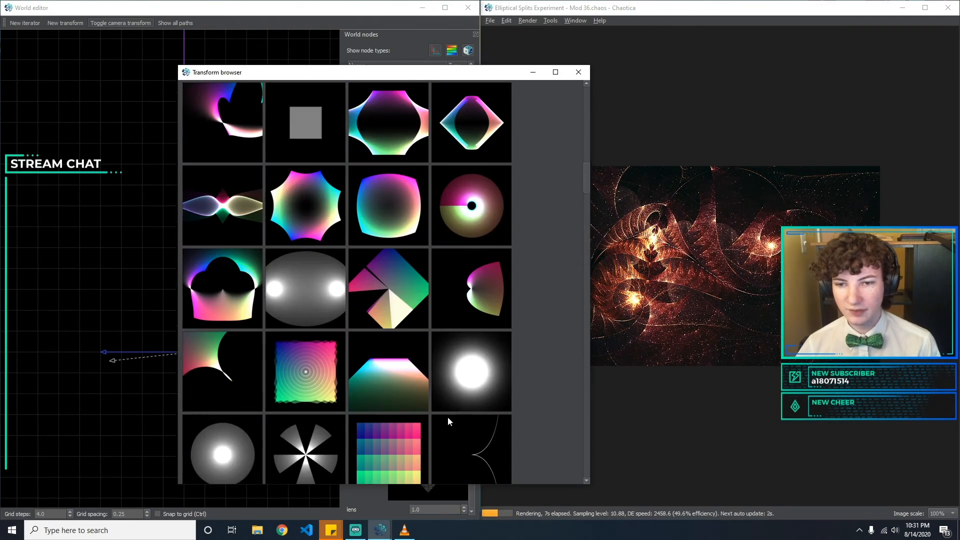
{"action": "scroll", "coordinate": [448, 417], "scroll_direction": "up", "scroll_amount": 5}
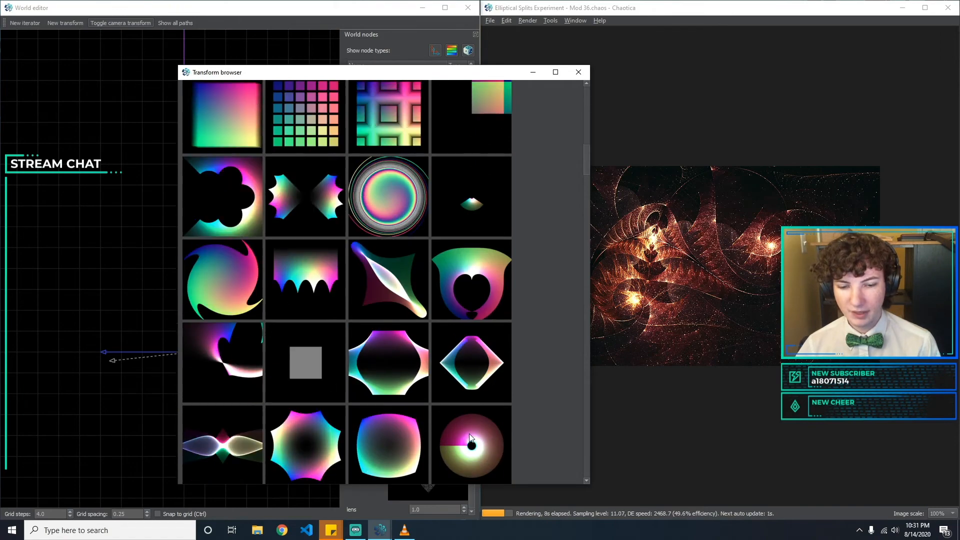
{"action": "scroll", "coordinate": [502, 417], "scroll_direction": "up", "scroll_amount": 2}
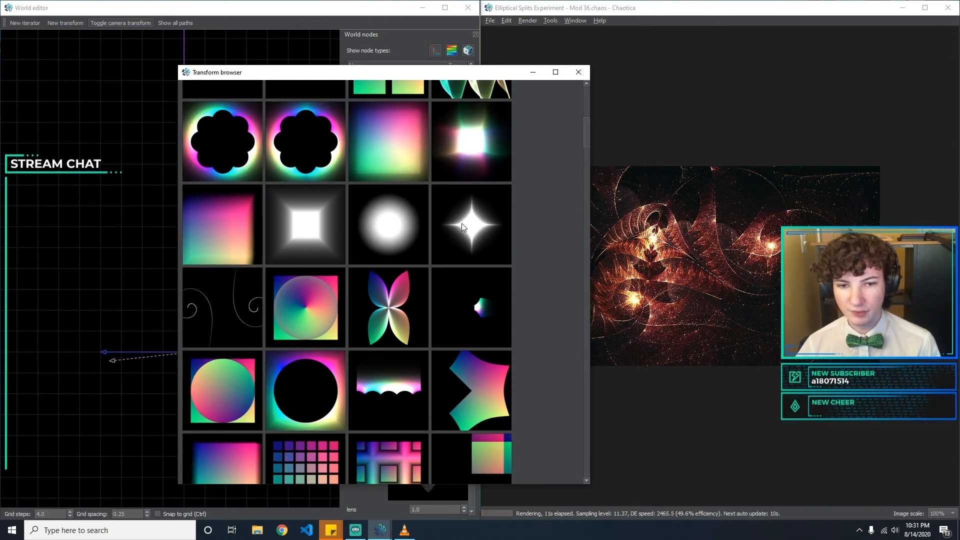
{"action": "double_click", "coordinate": [400, 227]}
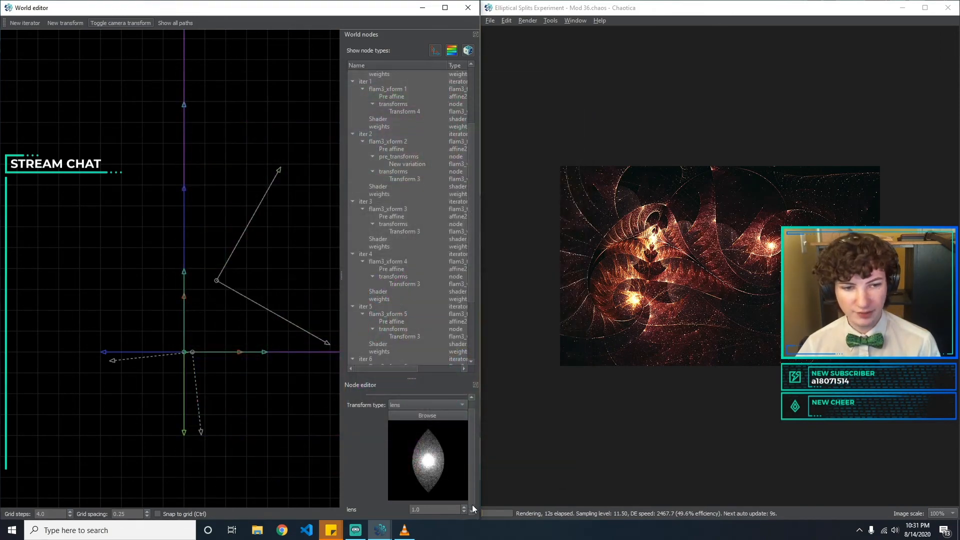
Try sineblur_power values of 0, 0.5 and 3 on iter 2's pre-transform.
{"action": "left_click", "coordinate": [416, 231]}
{"action": "left_click", "coordinate": [417, 178]}
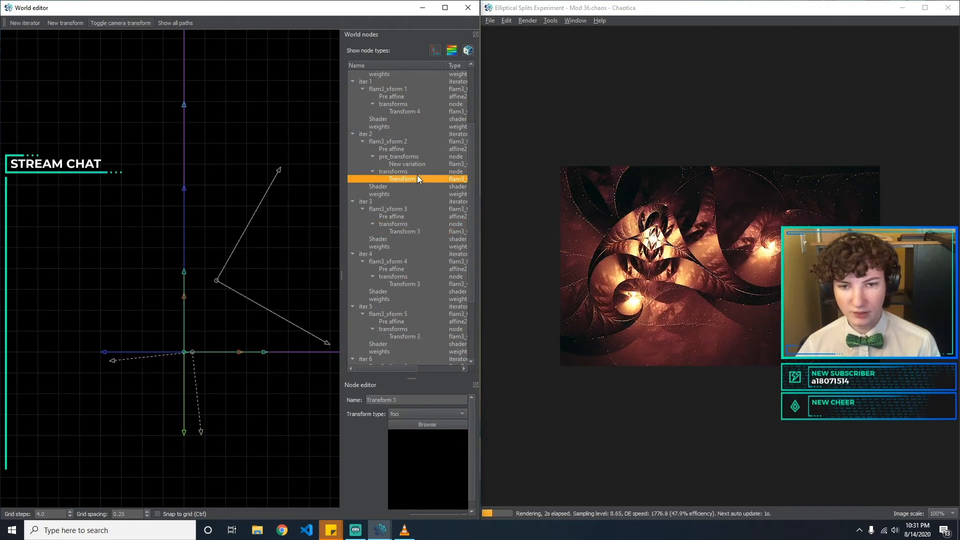
{"action": "left_click", "coordinate": [420, 163]}
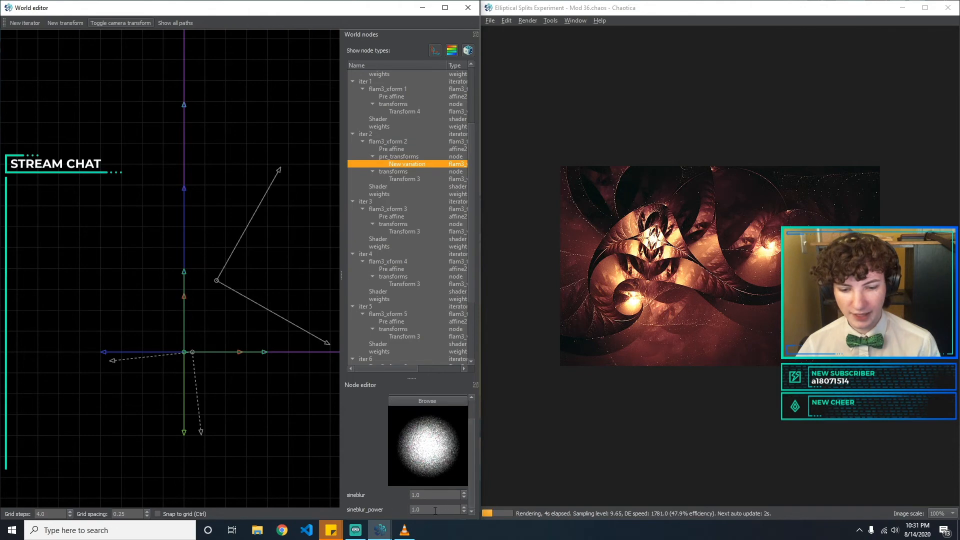
{"action": "left_click_drag", "start_coordinate": [433, 509], "coordinate": [380, 509]}
{"action": "type", "text": "3"}
{"action": "key", "text": "BackSpace"}
{"action": "type", "text": "0"}
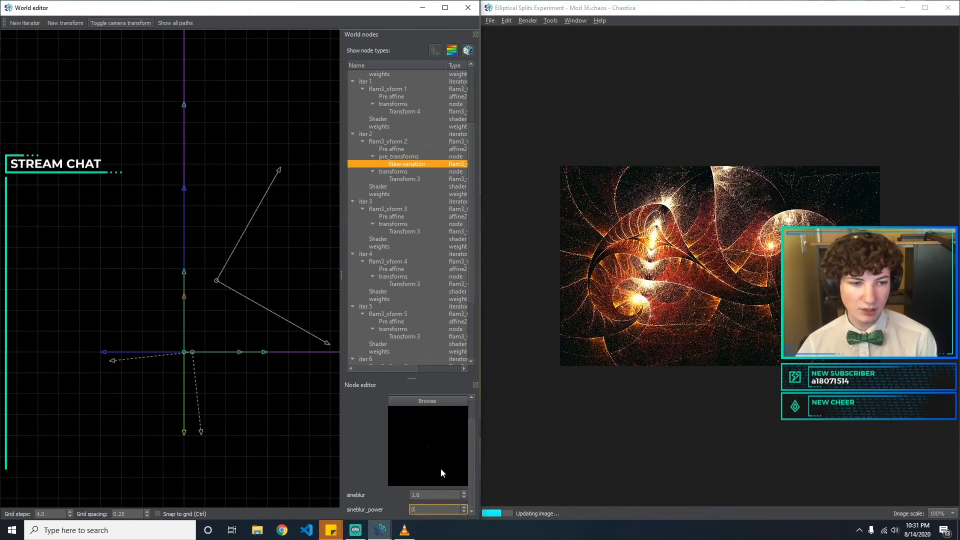
{"action": "type", "text": "0.5"}
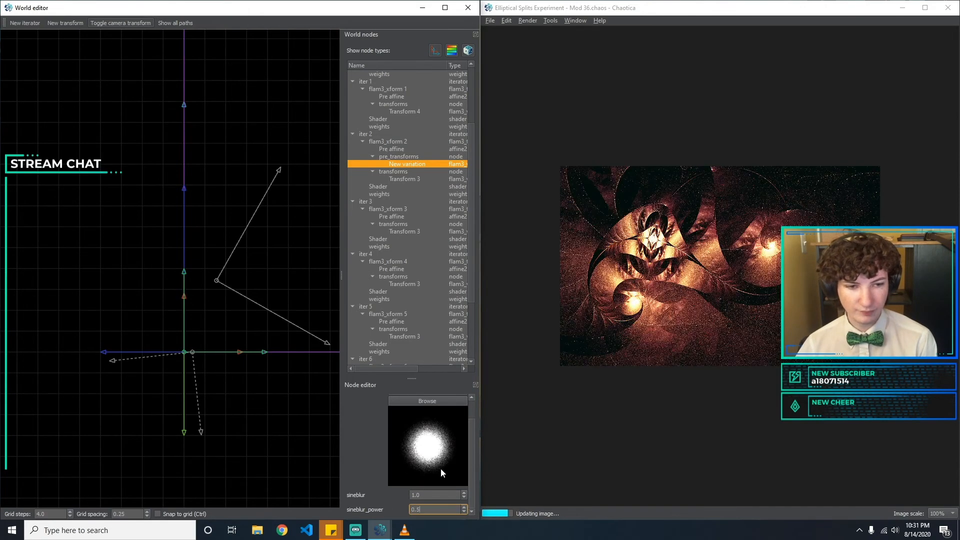
{"action": "key", "text": "BackSpace"}
{"action": "key", "text": "BackSpace"}
{"action": "key", "text": "BackSpace"}
{"action": "type", "text": "3"}
Try sineblur amounts of 2, 4 and 3 on iter 2's pre-transform.
{"action": "left_click_drag", "start_coordinate": [434, 495], "coordinate": [339, 484]}
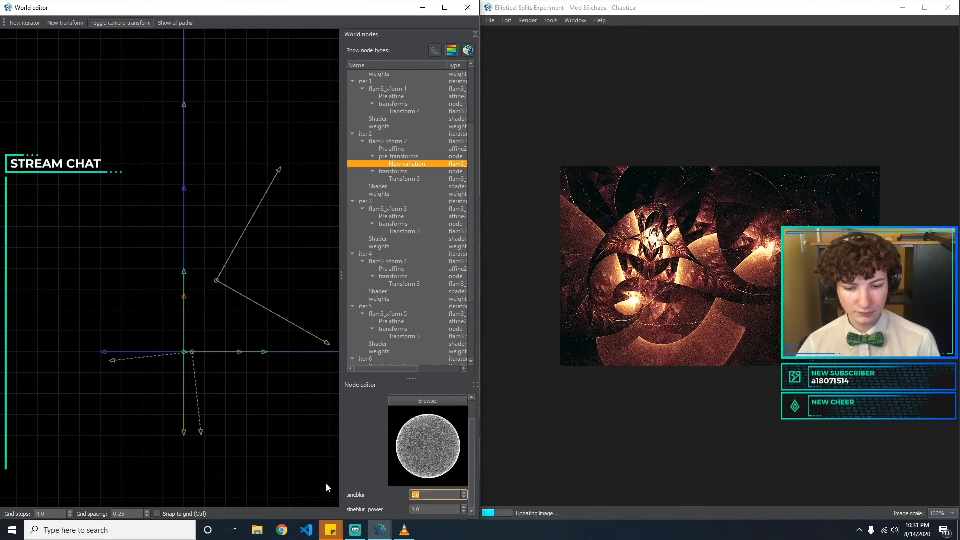
{"action": "type", "text": "2"}
{"action": "key", "text": "BackSpace"}
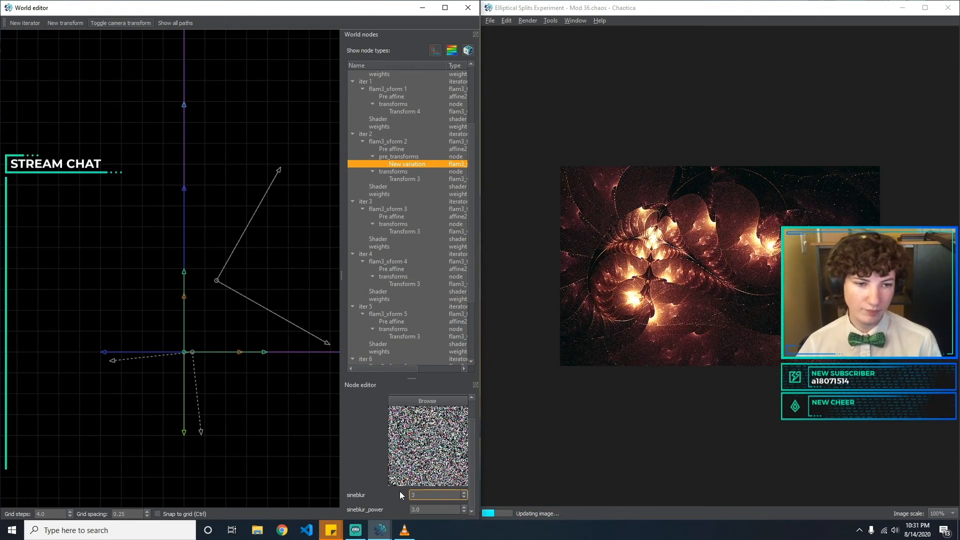
{"action": "type", "text": "4"}
{"action": "key", "text": "BackSpace"}
{"action": "type", "text": "3"}
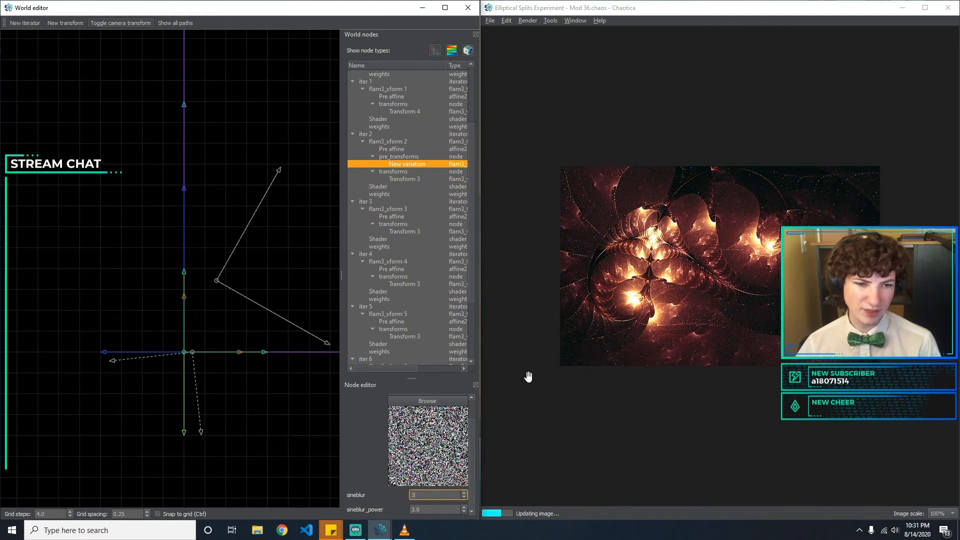
Change iter 2's pre-transform to the radial_gaussian type, picking it from the visual transform browser.
{"action": "left_click", "coordinate": [460, 402]}
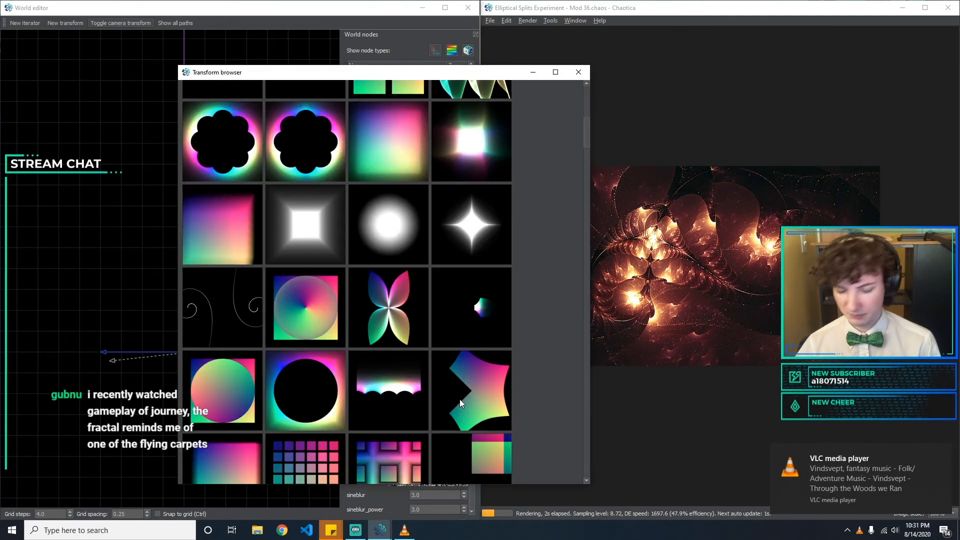
{"action": "left_click", "coordinate": [337, 225]}
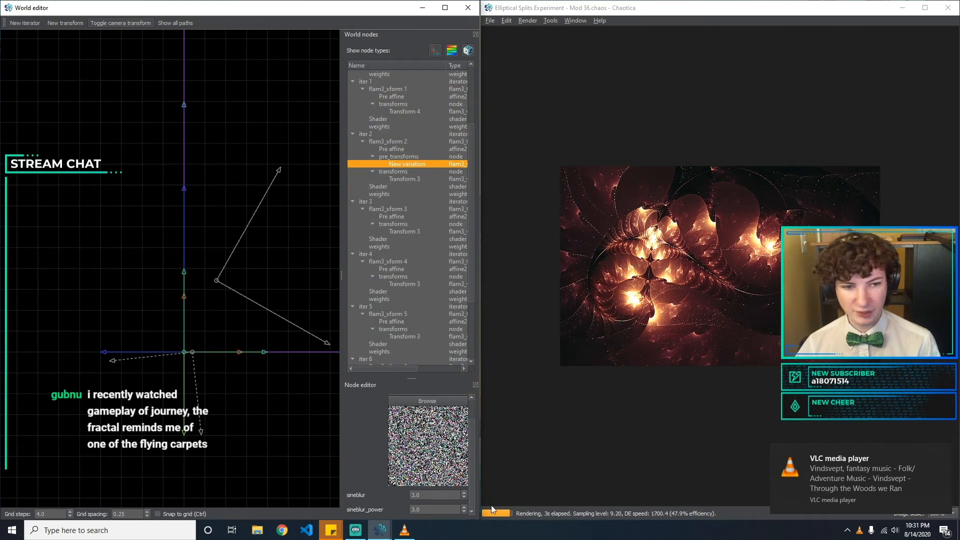
{"action": "scroll", "coordinate": [471, 440], "scroll_direction": "up", "scroll_amount": 2}
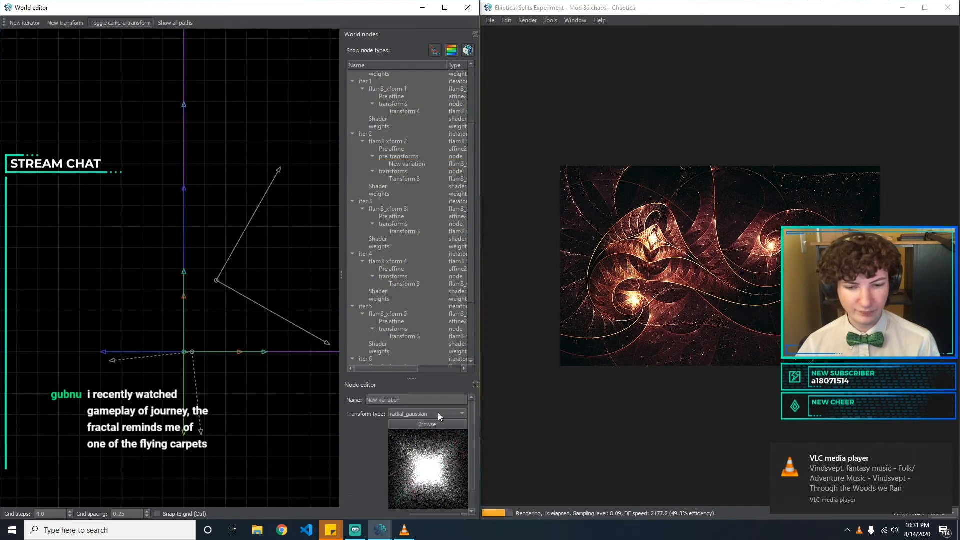
Try a radial_gaussian_angle of 0.5 on iter 2's pre-transform and set it back to 0.
{"action": "scroll", "coordinate": [470, 433], "scroll_direction": "down", "scroll_amount": 2}
{"action": "left_click", "coordinate": [436, 495]}
{"action": "key", "text": "Tab"}
{"action": "type", "text": "0.5"}
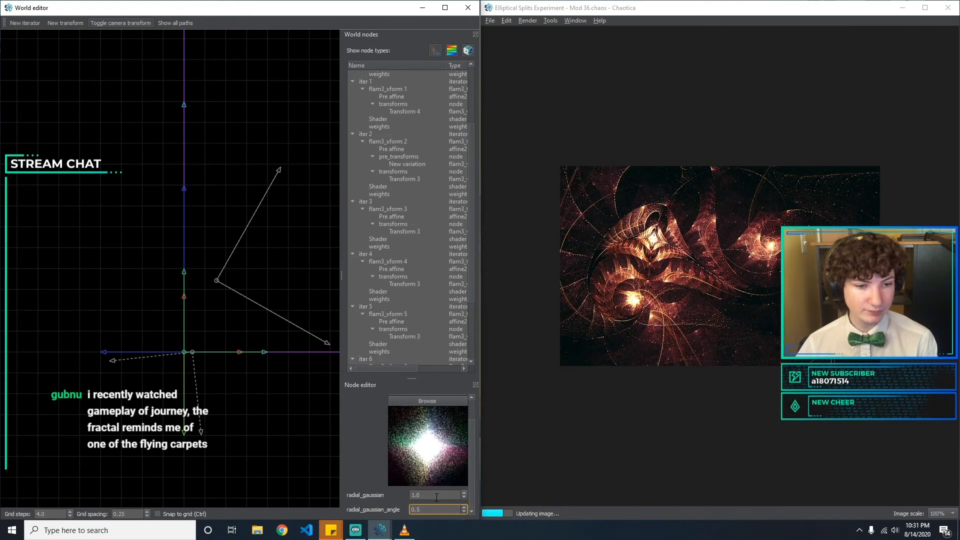
{"action": "key", "text": "BackSpace"}
{"action": "type", "text": "0"}
Try smaller radial_gaussian amounts such as 0.5 on iter 2's pre-transform and set the amount back to 1.
{"action": "left_click", "coordinate": [436, 498]}
{"action": "key", "text": "BackSpace"}
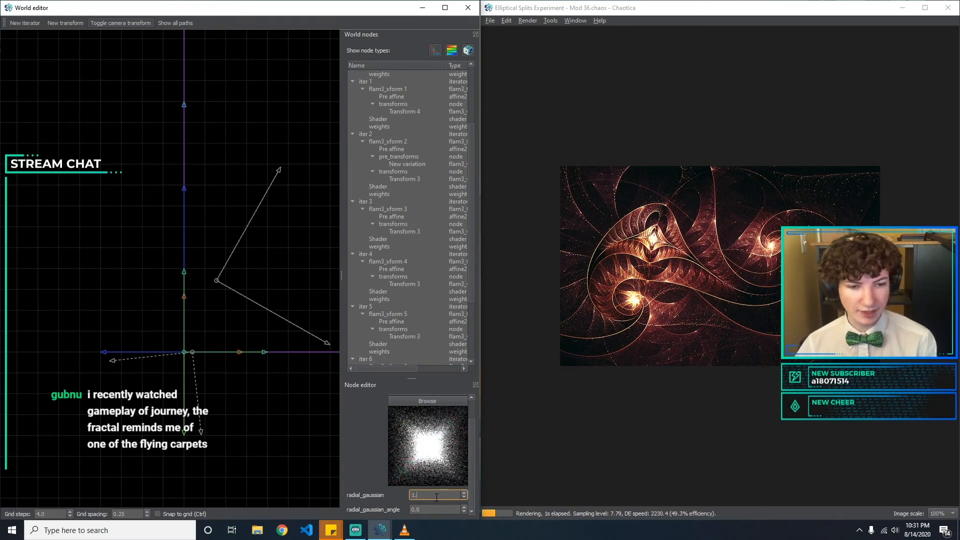
{"action": "key", "text": "BackSpace"}
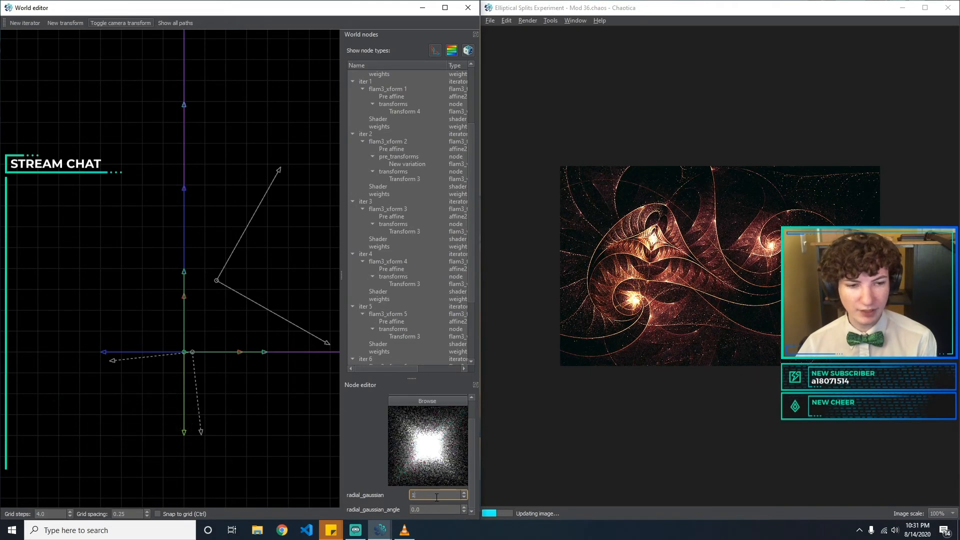
{"action": "key", "text": "BackSpace"}
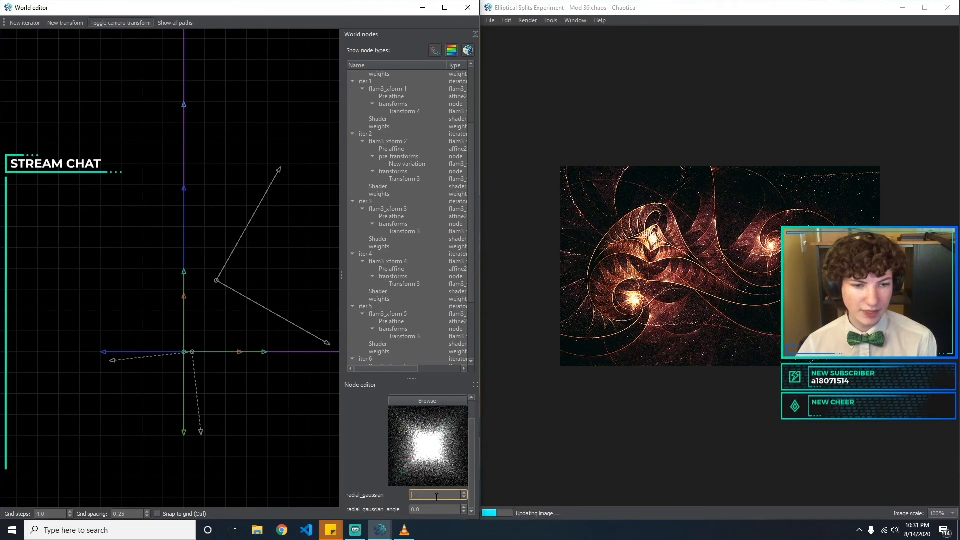
{"action": "type", "text": "0.5"}
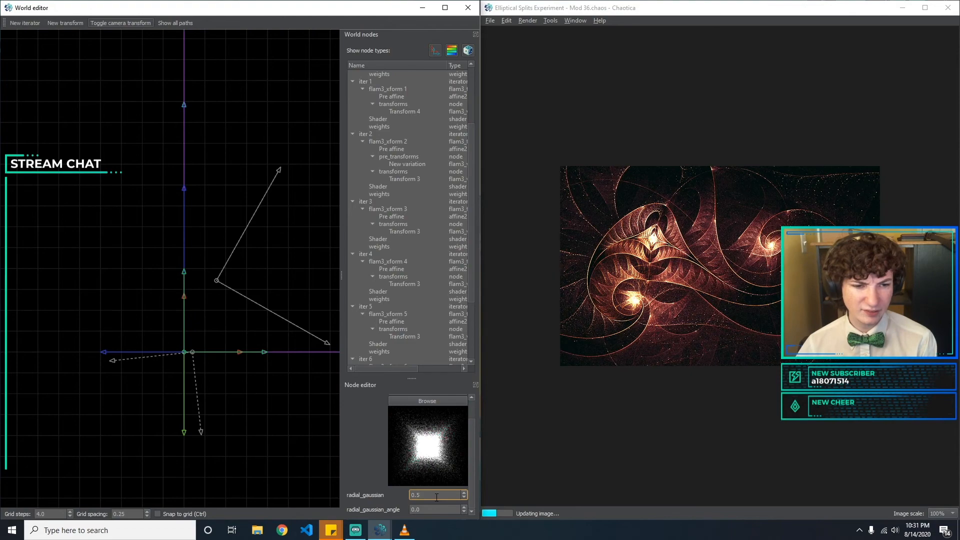
{"action": "key", "text": "BackSpace"}
{"action": "type", "text": "1"}
{"action": "key", "text": "BackSpace"}
{"action": "type", "text": "2"}
{"action": "key", "text": "BackSpace"}
{"action": "key", "text": "BackSpace"}
{"action": "key", "text": "BackSpace"}
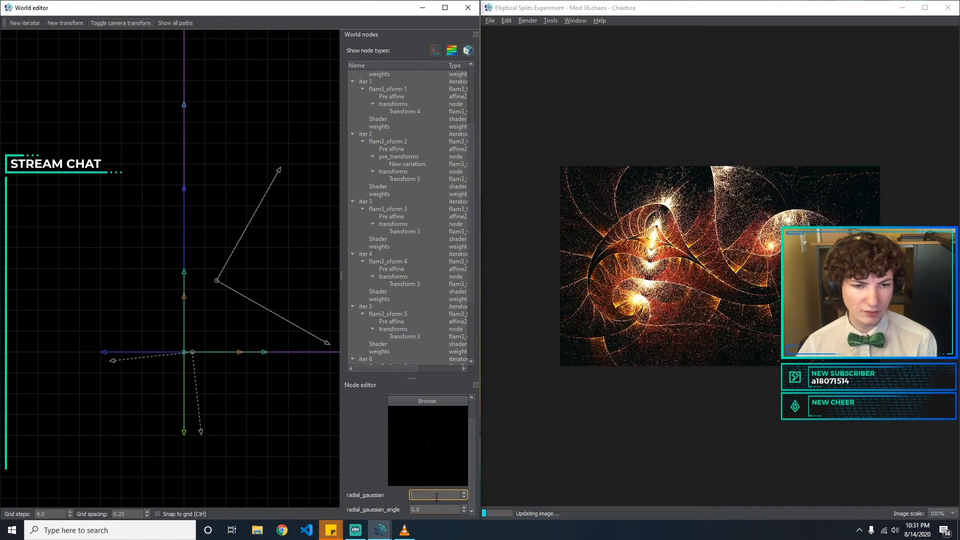
{"action": "type", "text": "1"}
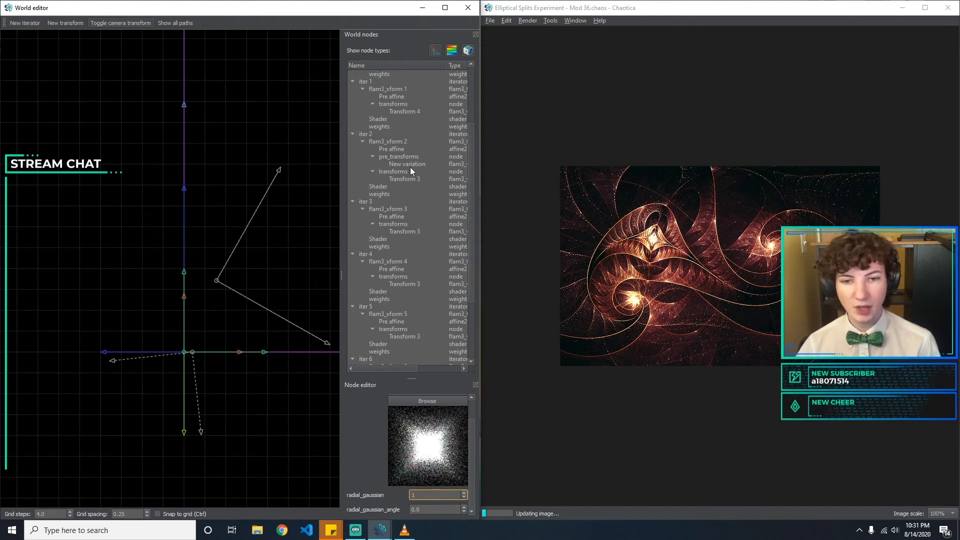
Try a foci amount of 1 on iter 2's transform and set it back to 2.
{"action": "left_click", "coordinate": [415, 178]}
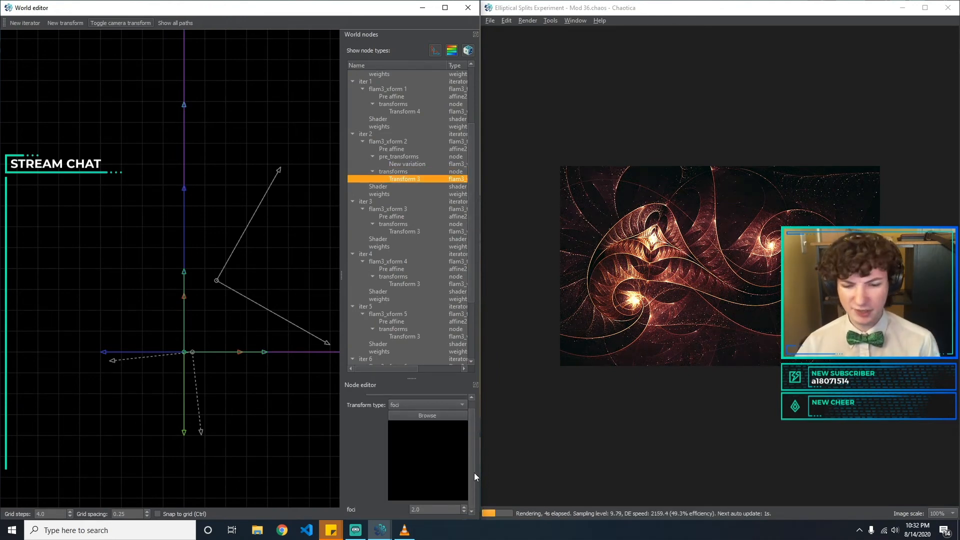
{"action": "left_click_drag", "start_coordinate": [438, 507], "coordinate": [349, 500]}
{"action": "type", "text": "1"}
{"action": "key", "text": "BackSpace"}
{"action": "type", "text": "2"}
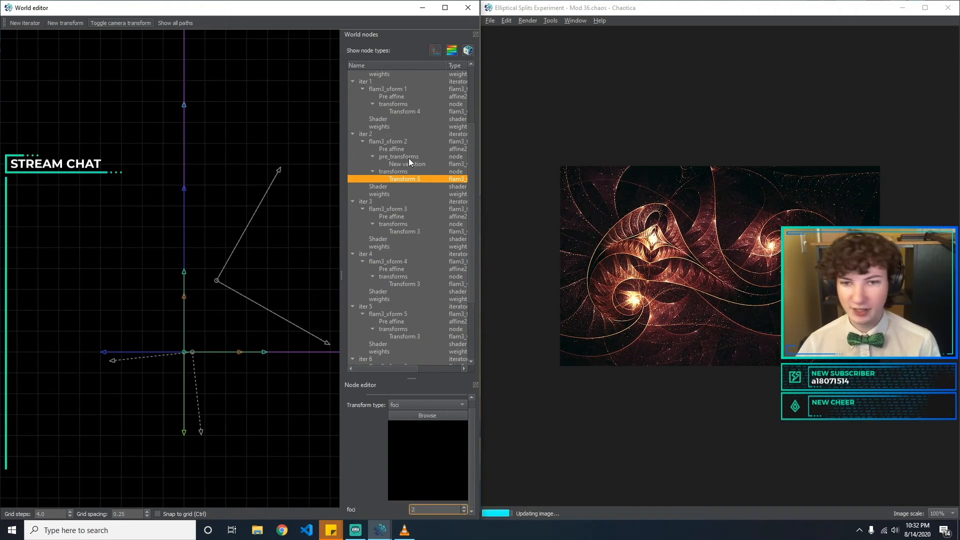
Try a splits_y value of 0.1 on iter 1's splits transform and return it to 0.
{"action": "left_click", "coordinate": [421, 111]}
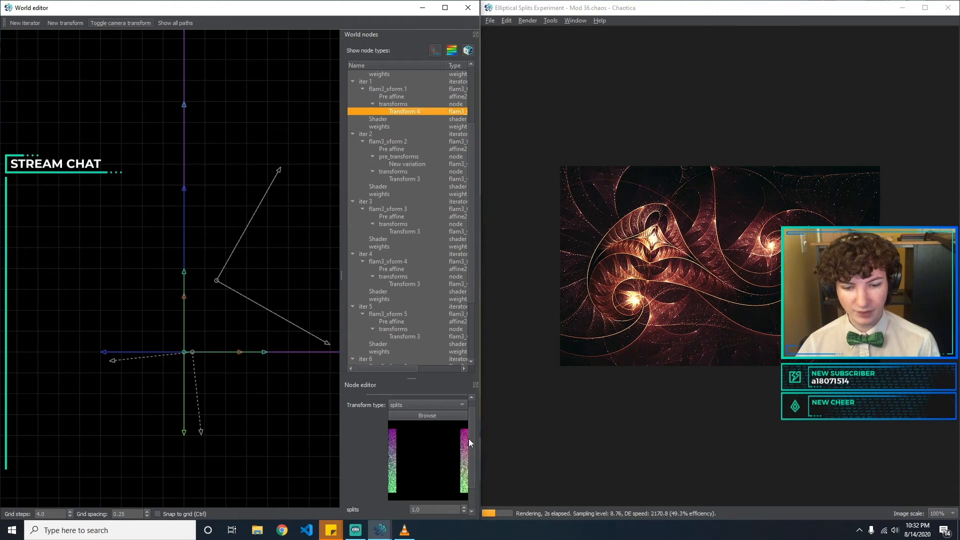
{"action": "left_click_drag", "start_coordinate": [430, 509], "coordinate": [398, 505]}
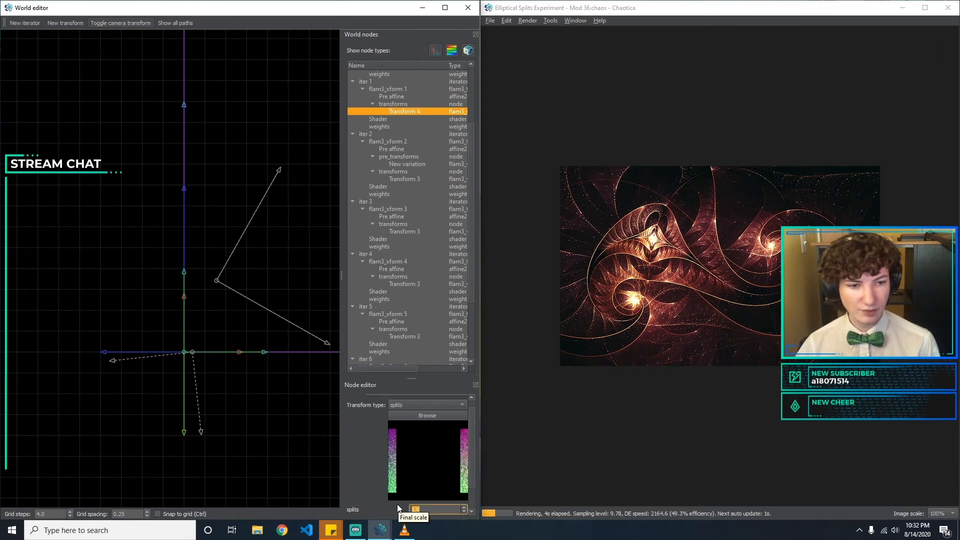
{"action": "left_click_drag", "start_coordinate": [470, 426], "coordinate": [471, 452]}
{"action": "left_click", "coordinate": [435, 510]}
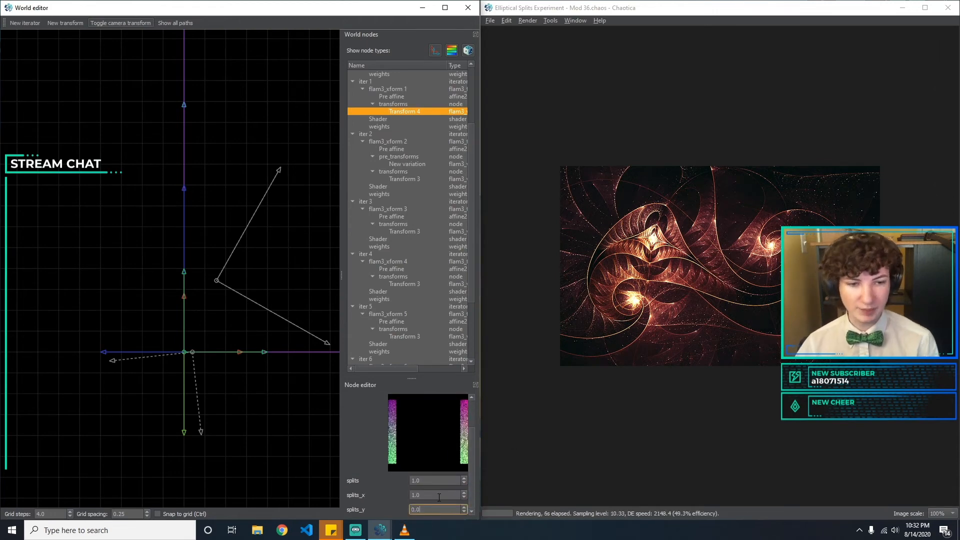
{"action": "key", "text": "BackSpace"}
{"action": "type", "text": "1"}
{"action": "key", "text": "BackSpace"}
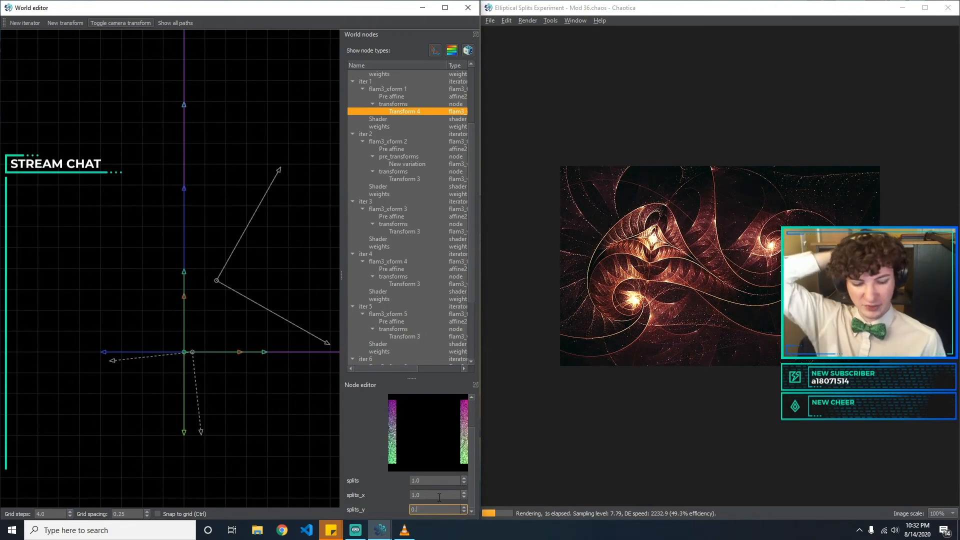
Try a splits_x value of 1.1 on iter 1's splits transform and return it to 1.
{"action": "left_click", "coordinate": [439, 495]}
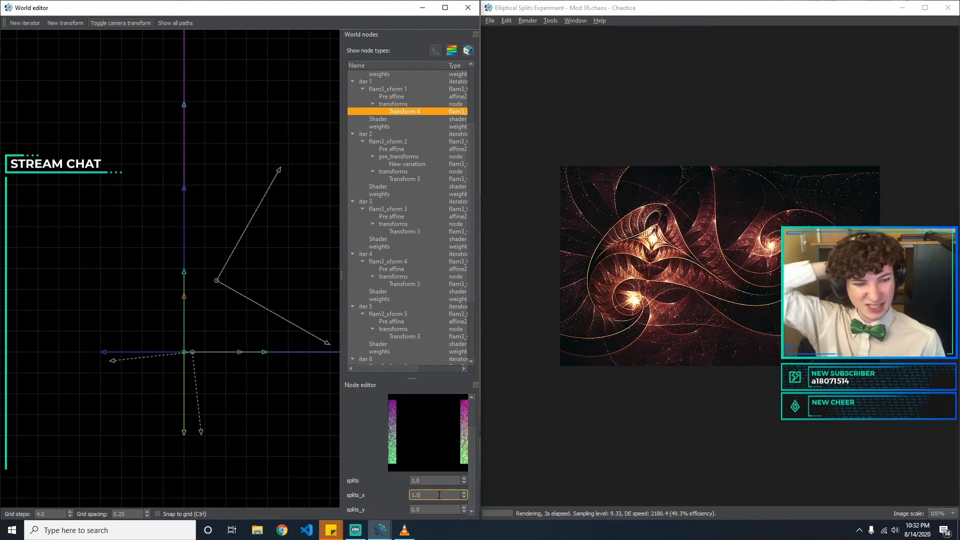
{"action": "key", "text": "BackSpace"}
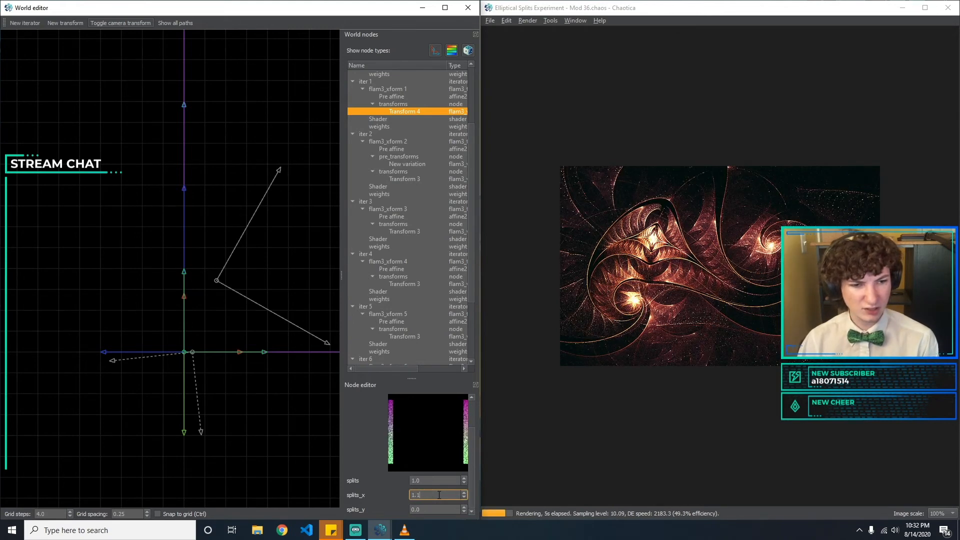
{"action": "type", "text": "5"}
{"action": "key", "text": "BackSpace"}
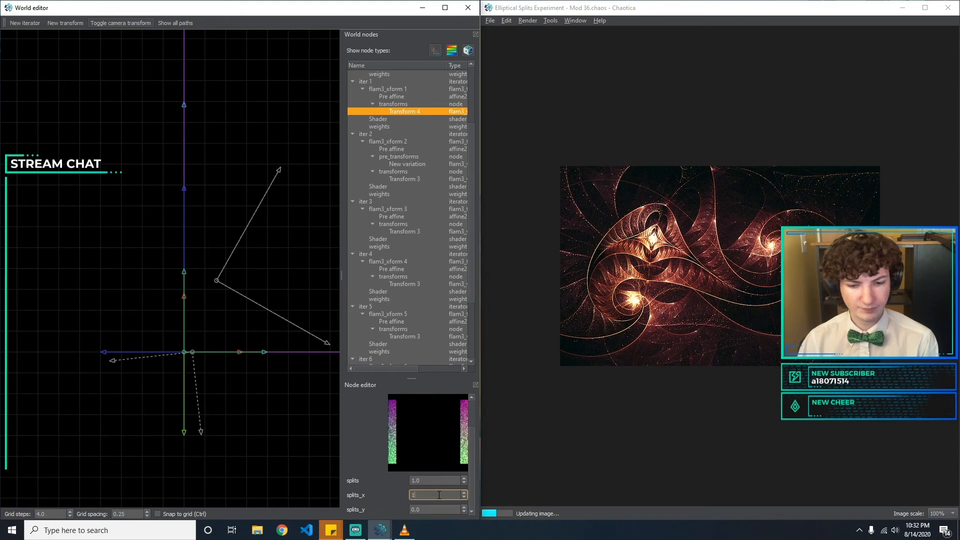
Try splits amounts of 1.5 and 1.1 on iter 1's transform and return the amount to 1.
{"action": "left_click", "coordinate": [436, 481]}
{"action": "type", "text": "5"}
{"action": "key", "text": "BackSpace"}
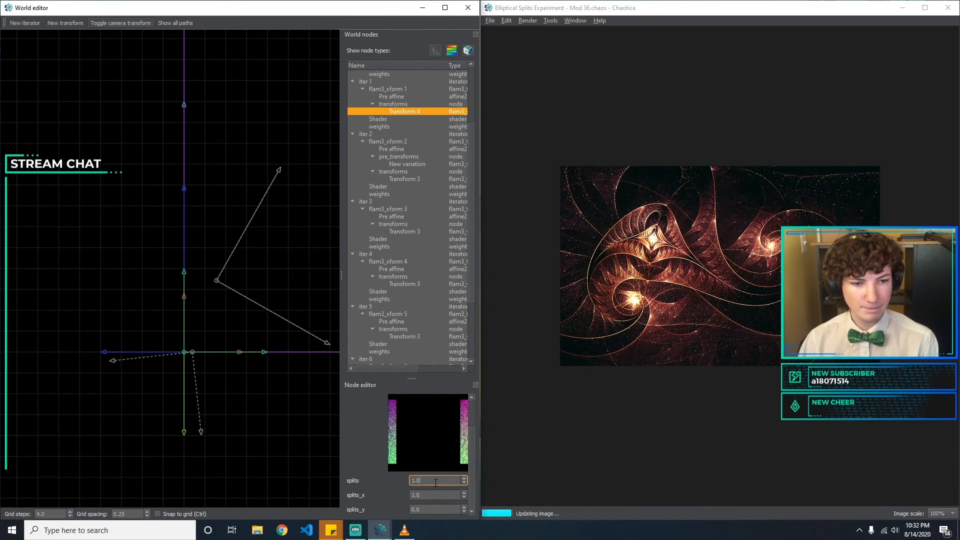
{"action": "key", "text": "BackSpace"}
{"action": "type", "text": "5"}
{"action": "key", "text": "BackSpace"}
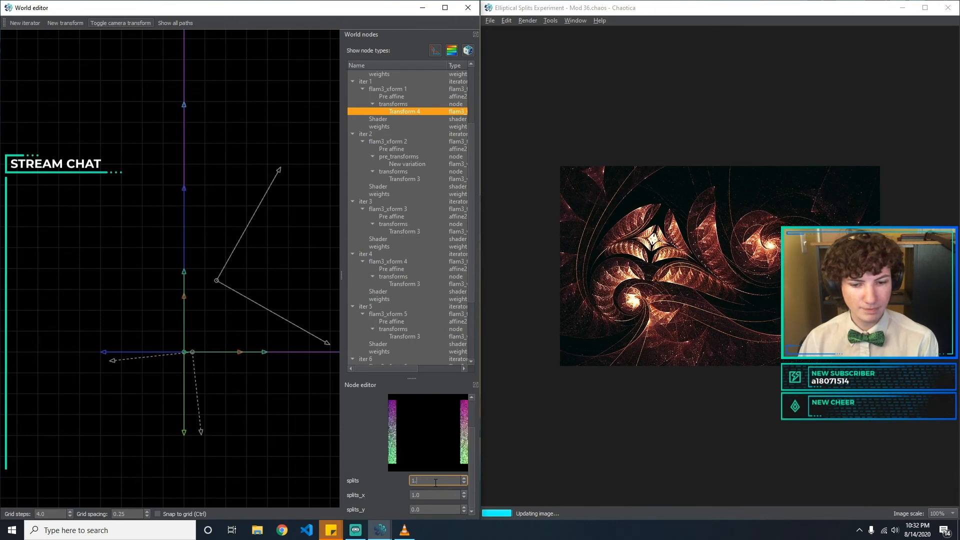
{"action": "type", "text": "1"}
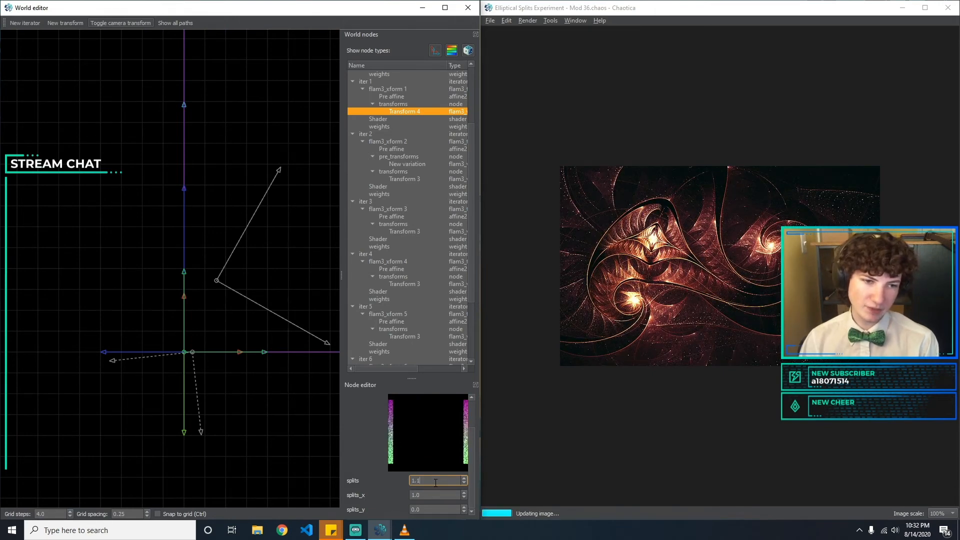
{"action": "key", "text": "BackSpace"}
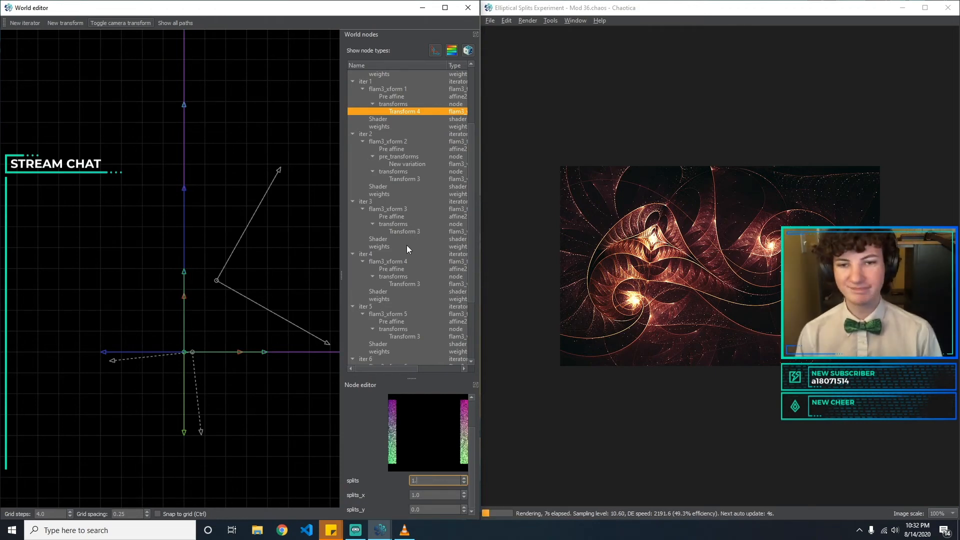
Change the type of iter 2's main transform from foci to spherical.
{"action": "left_click", "coordinate": [406, 156]}
{"action": "left_click", "coordinate": [406, 171]}
{"action": "left_click", "coordinate": [406, 164]}
{"action": "left_click", "coordinate": [406, 178]}
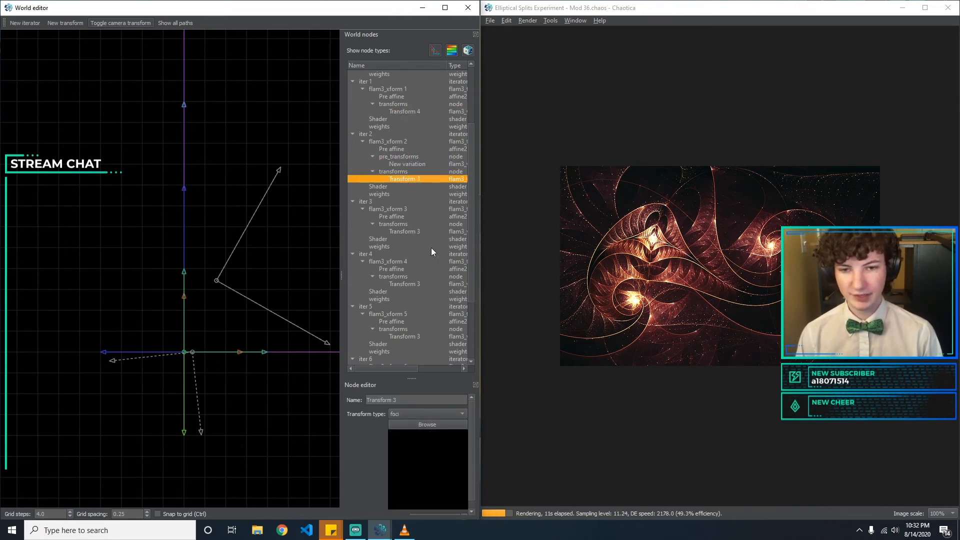
{"action": "scroll", "coordinate": [431, 248], "scroll_direction": "down", "scroll_amount": 1}
{"action": "left_click", "coordinate": [411, 412]}
{"action": "type", "text": "spl"}
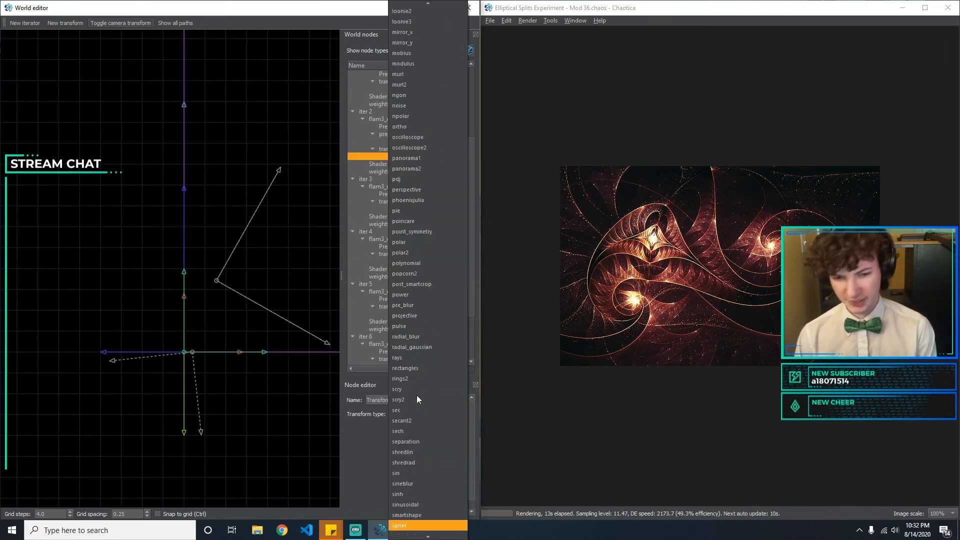
{"action": "key", "text": "Return"}
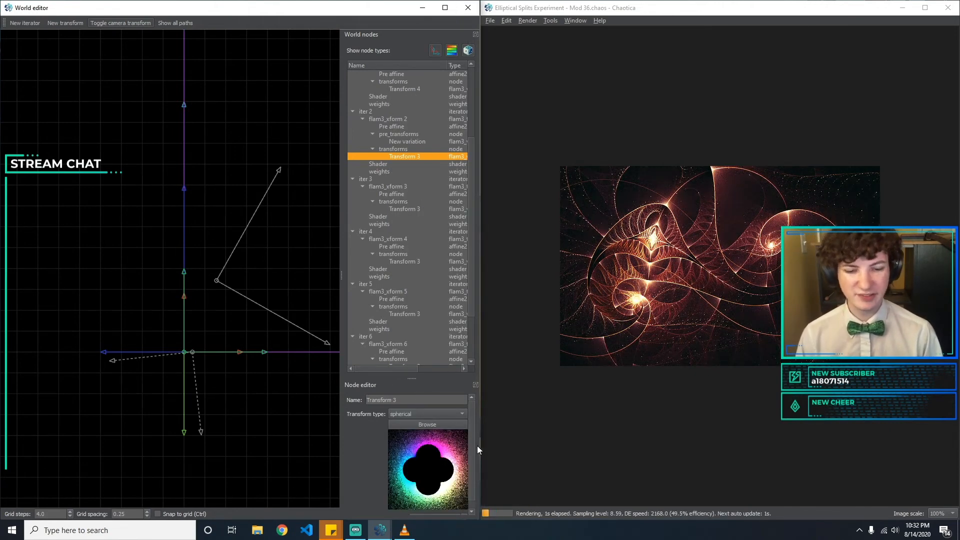
Set the spherical amount of iter 2's main transform to 3.
{"action": "scroll", "coordinate": [473, 445], "scroll_direction": "down", "scroll_amount": 1}
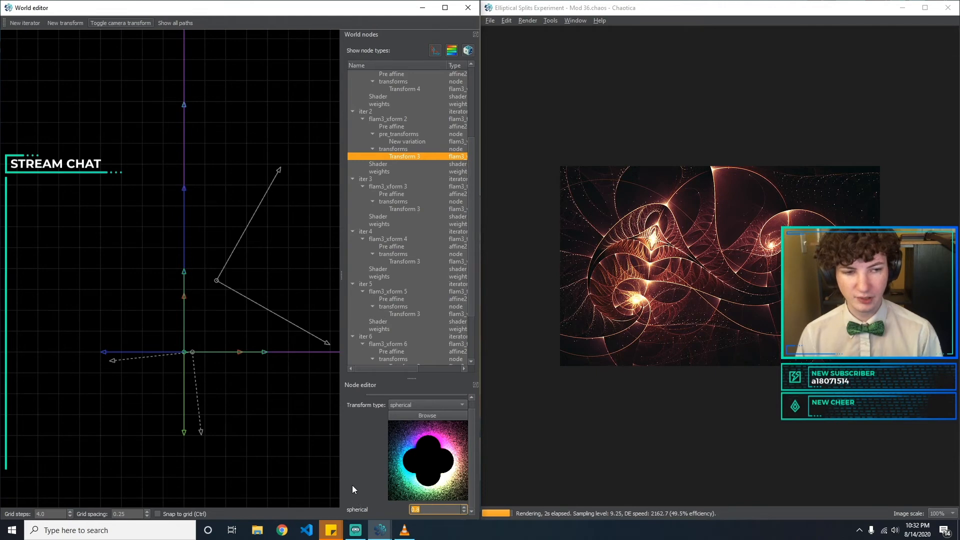
{"action": "key", "text": "BackSpace"}
{"action": "type", "text": "4"}
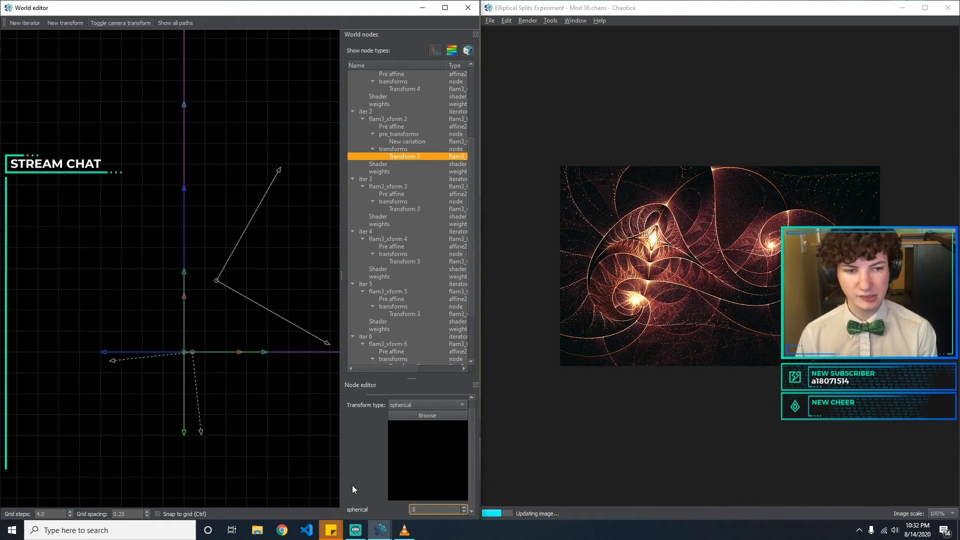
Try a spherical amount of 5 on iter 2's main transform and compare it with the foci type before returning to spherical.
{"action": "type", "text": "5"}
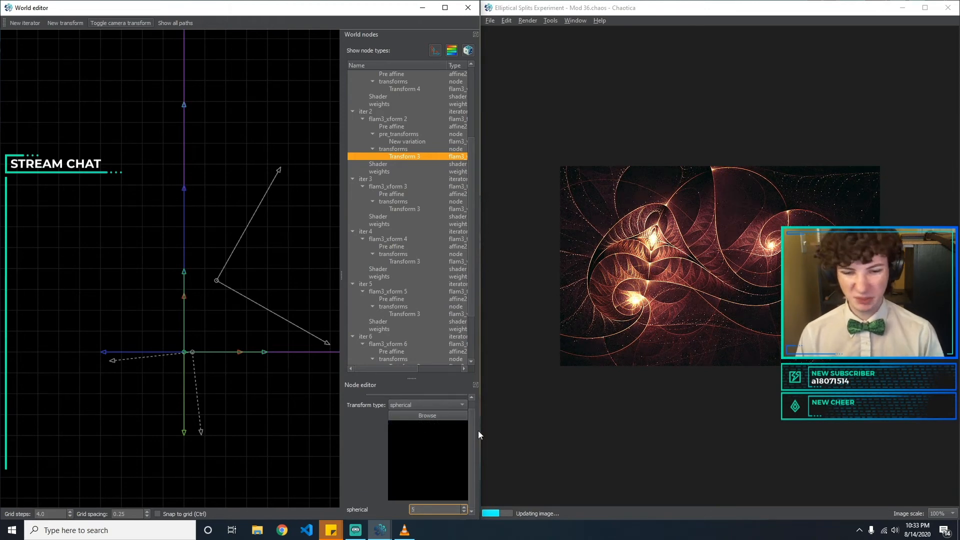
{"action": "left_click", "coordinate": [455, 405]}
{"action": "type", "text": "fo"}
{"action": "key", "text": "Return"}
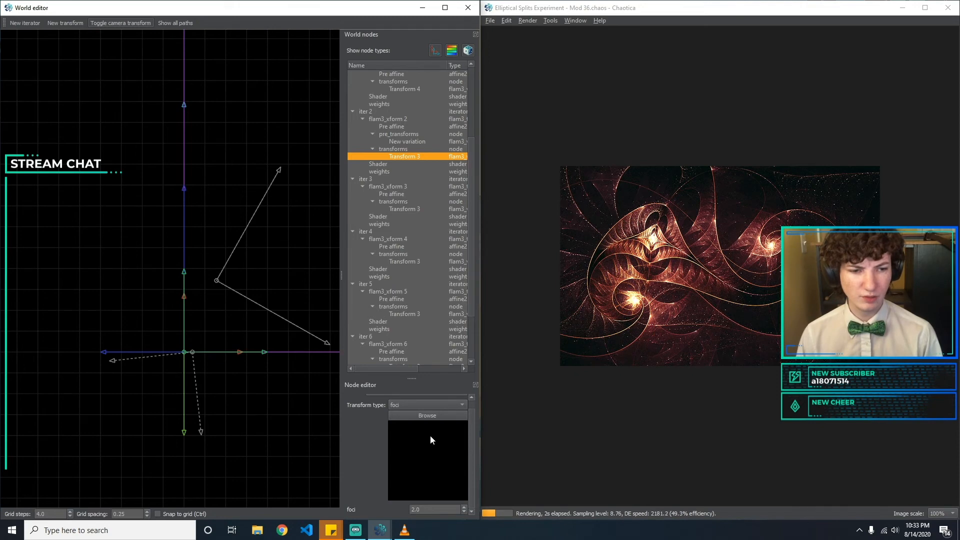
{"action": "left_click", "coordinate": [431, 404]}
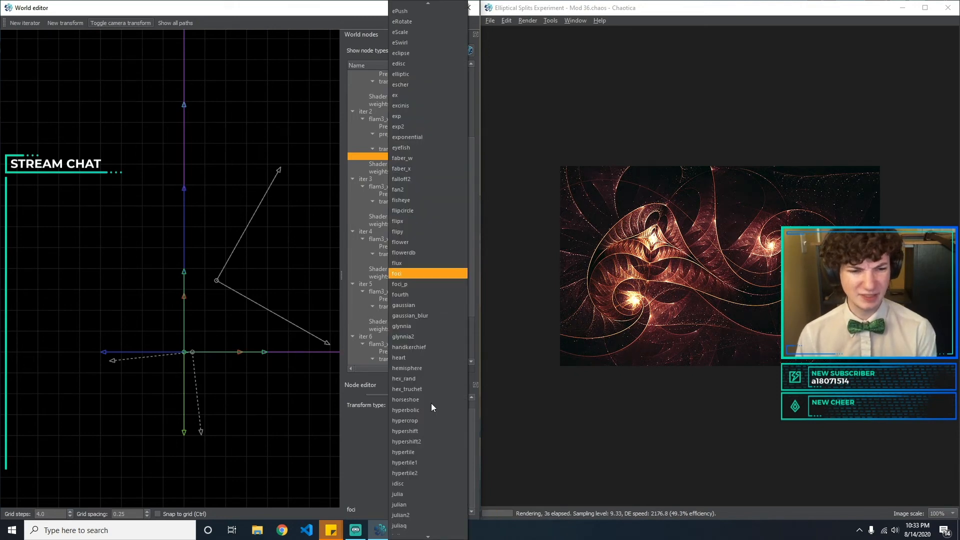
{"action": "type", "text": "spherical"}
{"action": "key", "text": "Return"}
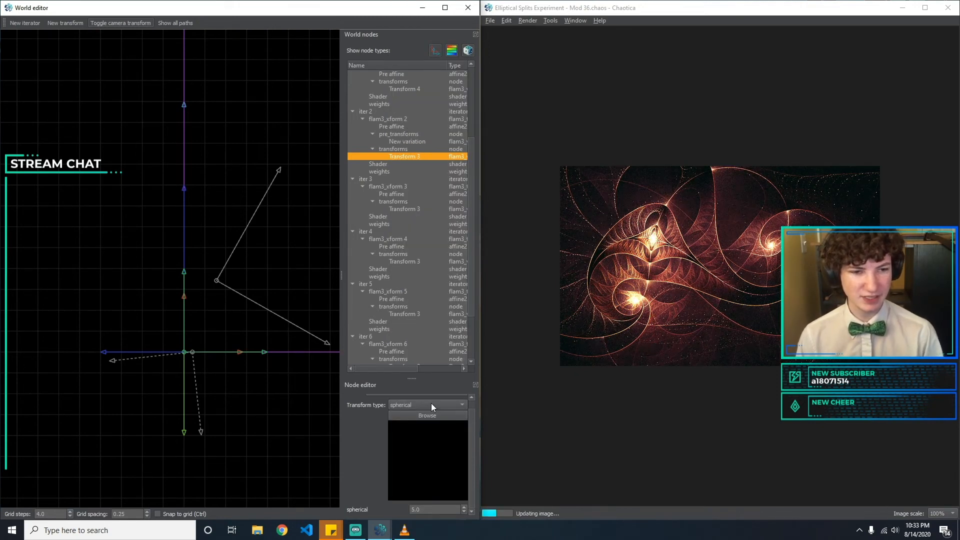
Try spherical amounts of 10 and 100 on iter 2's main transform.
{"action": "left_click_drag", "start_coordinate": [427, 509], "coordinate": [339, 492]}
{"action": "key", "text": "BackSpace"}
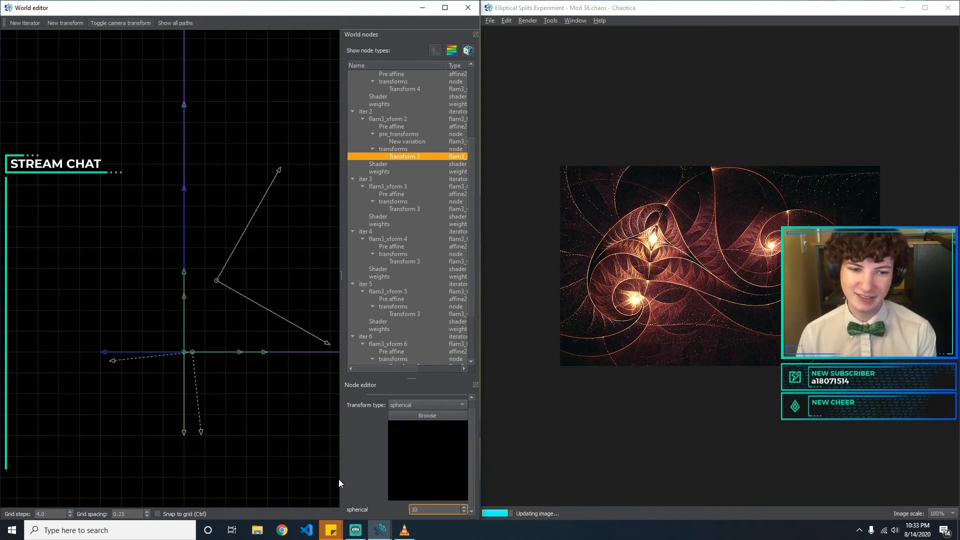
{"action": "type", "text": "100"}
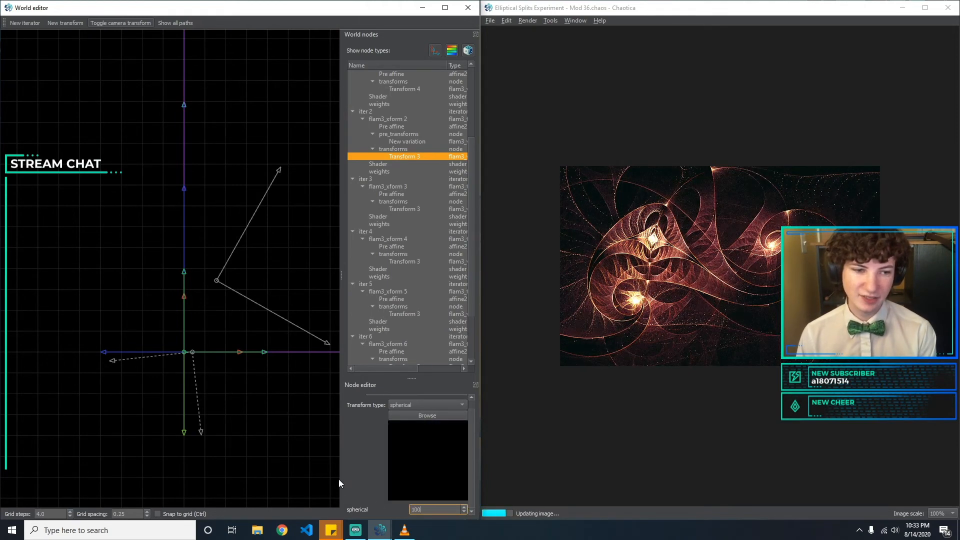
{"action": "key", "text": "BackSpace"}
{"action": "type", "text": "0"}
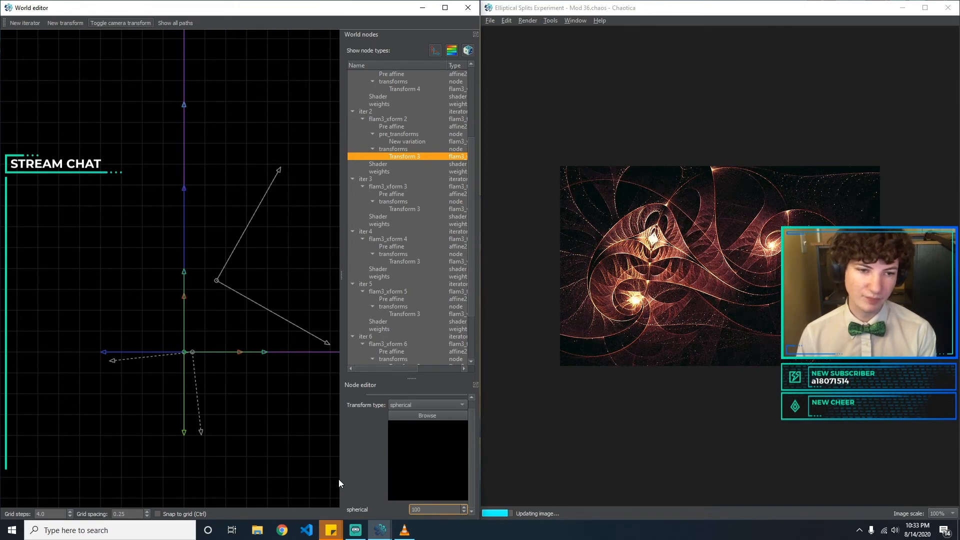
Try spherical amounts of 50, 20 and 22 on iter 2's main transform.
{"action": "key", "text": "BackSpace"}
{"action": "key", "text": "BackSpace"}
{"action": "key", "text": "BackSpace"}
{"action": "type", "text": "50"}
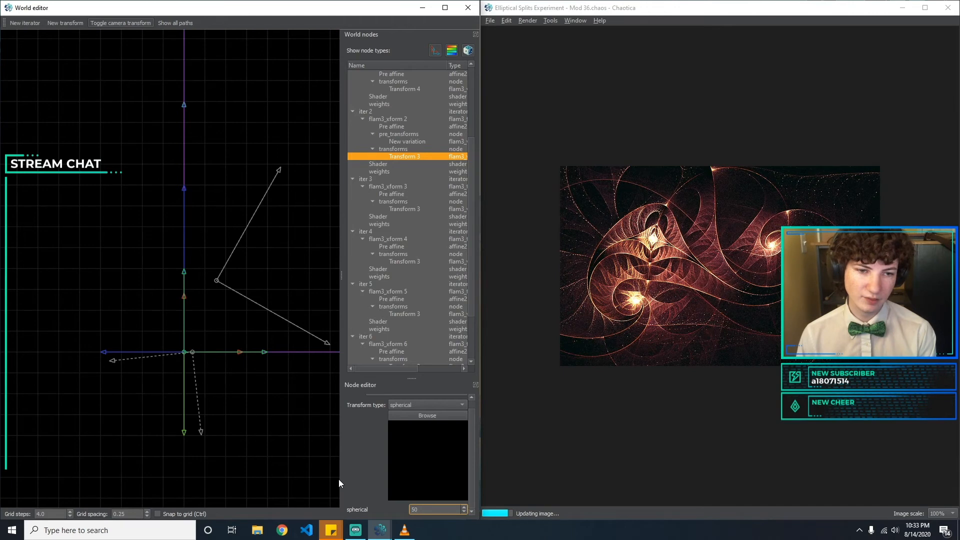
{"action": "key", "text": "BackSpace"}
{"action": "key", "text": "BackSpace"}
{"action": "type", "text": "20"}
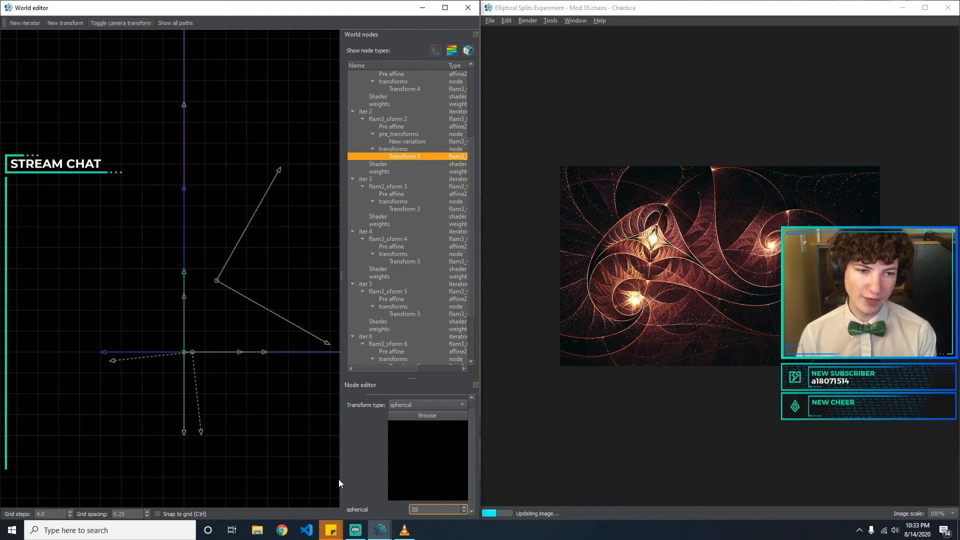
{"action": "key", "text": "BackSpace"}
{"action": "type", "text": "2"}
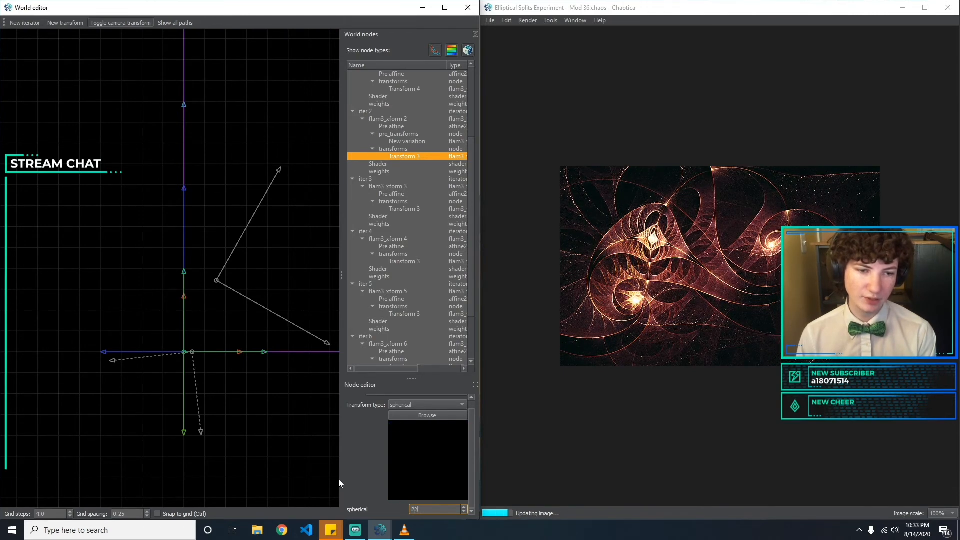
Set the spherical amount of iter 2's main transform to 15.
{"action": "key", "text": "BackSpace"}
{"action": "key", "text": "BackSpace"}
{"action": "type", "text": "10"}
{"action": "key", "text": "BackSpace"}
{"action": "type", "text": "5"}
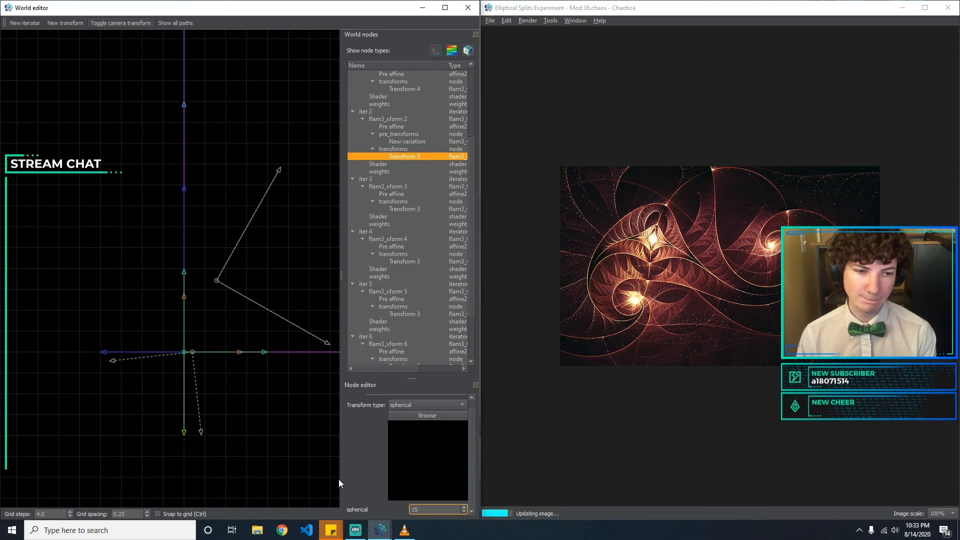
In iter 3's weights, try 1 for iter 0 and 0.1 for iter 1, returning both to 0.
{"action": "left_click", "coordinate": [401, 208]}
{"action": "scroll", "coordinate": [400, 230], "scroll_direction": "down", "scroll_amount": 1}
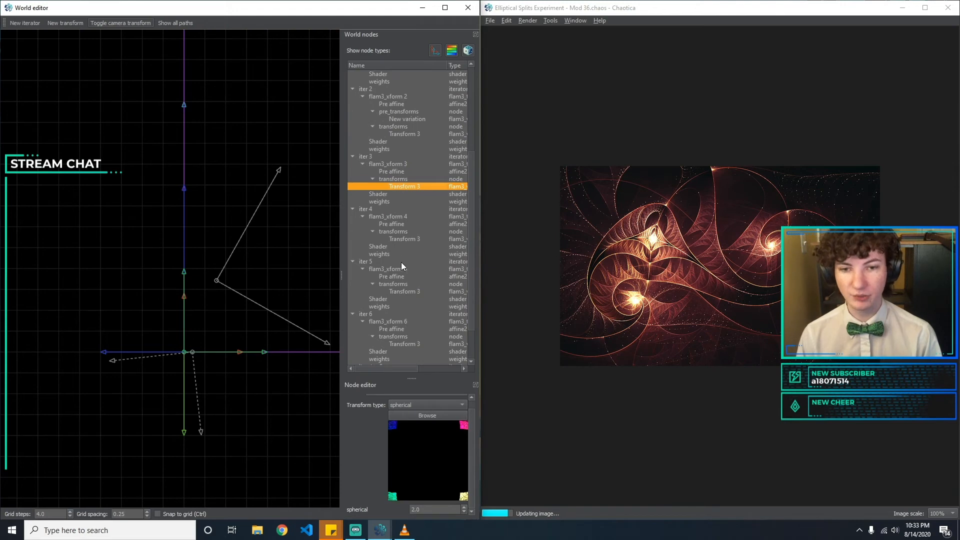
{"action": "left_click", "coordinate": [394, 201]}
{"action": "double_click", "coordinate": [447, 418]}
{"action": "type", "text": "1"}
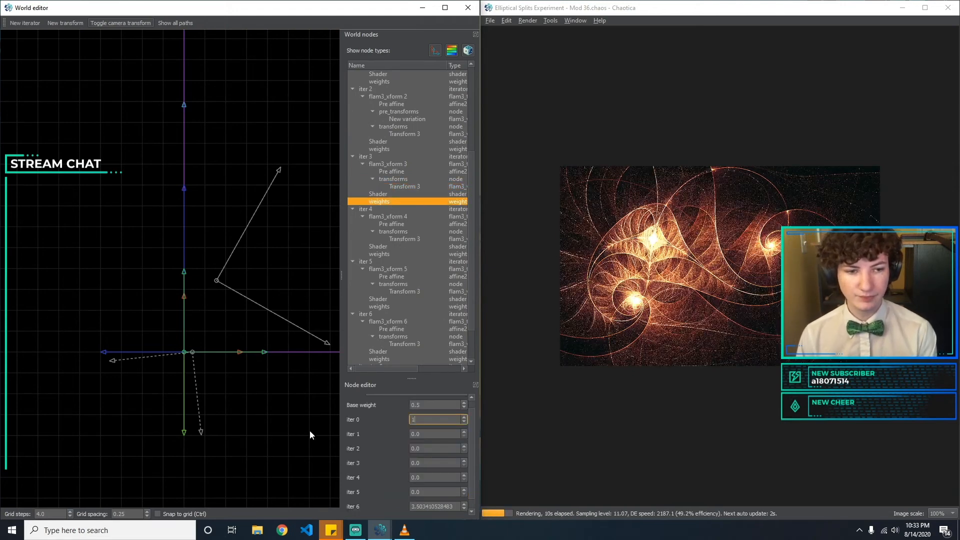
{"action": "key", "text": "BackSpace"}
{"action": "type", "text": "0"}
{"action": "key", "text": "Tab"}
{"action": "type", "text": "0.1"}
{"action": "key", "text": "BackSpace"}
Try values of 0.5 and 0.1 for the iter 2 entry of iter 3's weights.
{"action": "key", "text": "Tab"}
{"action": "type", "text": "0.5"}
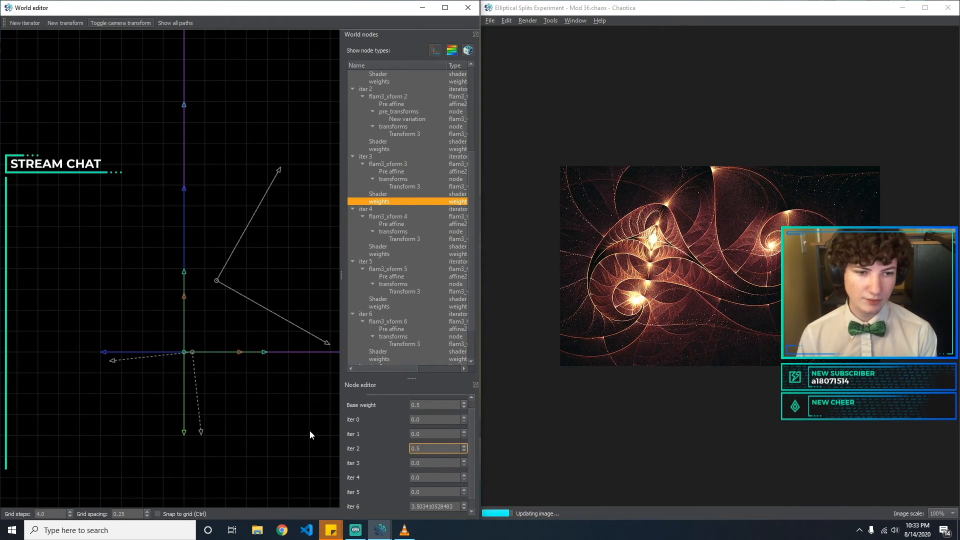
{"action": "key", "text": "BackSpace"}
{"action": "type", "text": "1"}
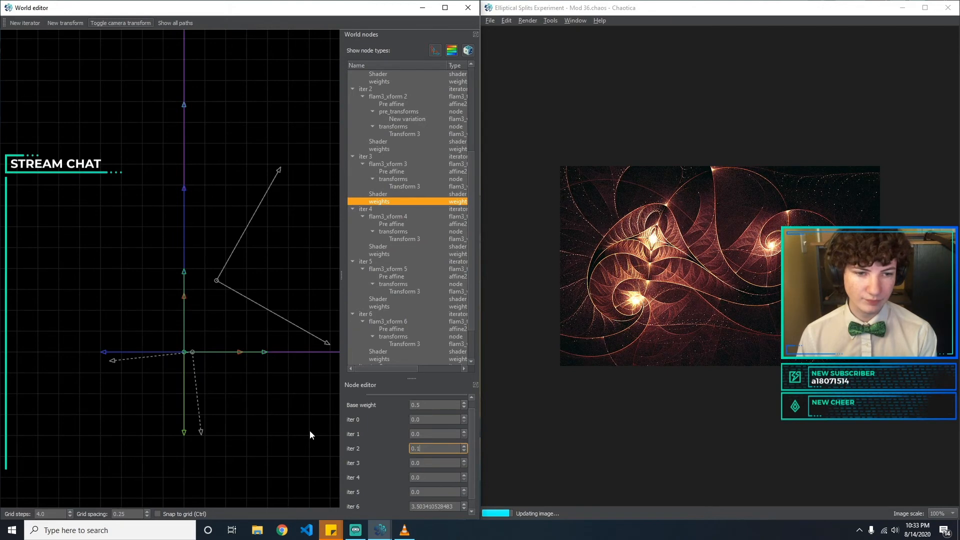
Try other values for the iter 3, iter 4 and iter 5 entries of iter 3's weights and return them to 0.
{"action": "key", "text": "Tab"}
{"action": "type", "text": "0."}
{"action": "type", "text": "5"}
{"action": "key", "text": "Tab"}
{"action": "type", "text": "0."}
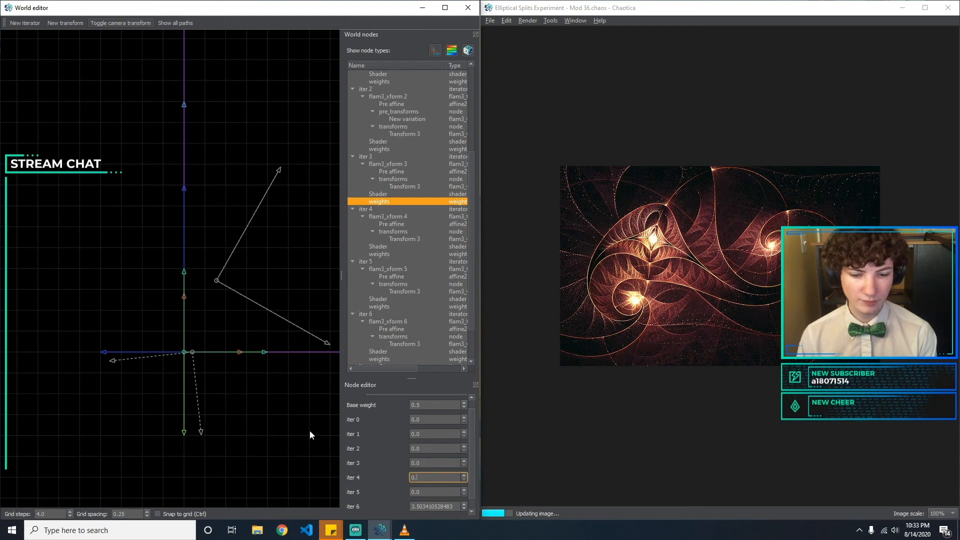
{"action": "key", "text": "Tab"}
{"action": "key", "text": "BackSpace"}
{"action": "type", "text": "2"}
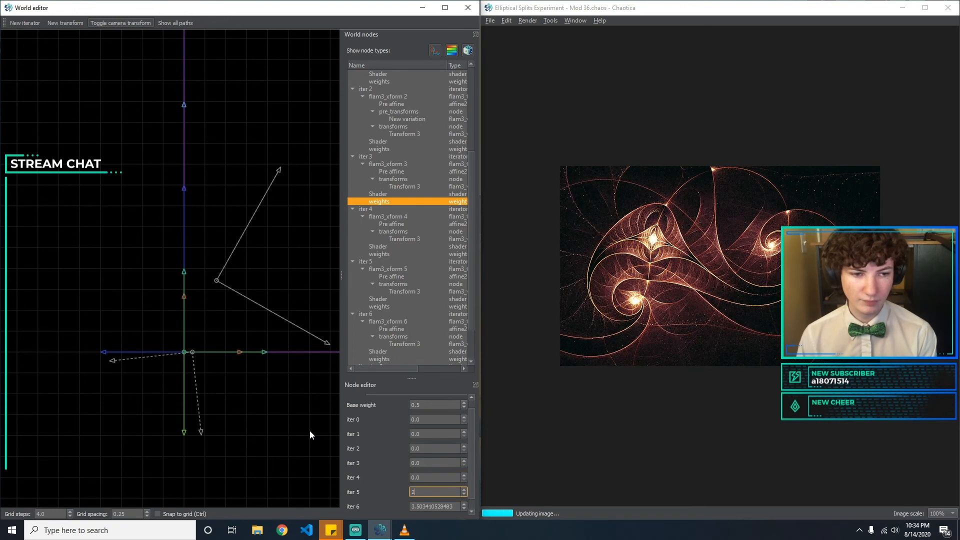
{"action": "type", "text": "3"}
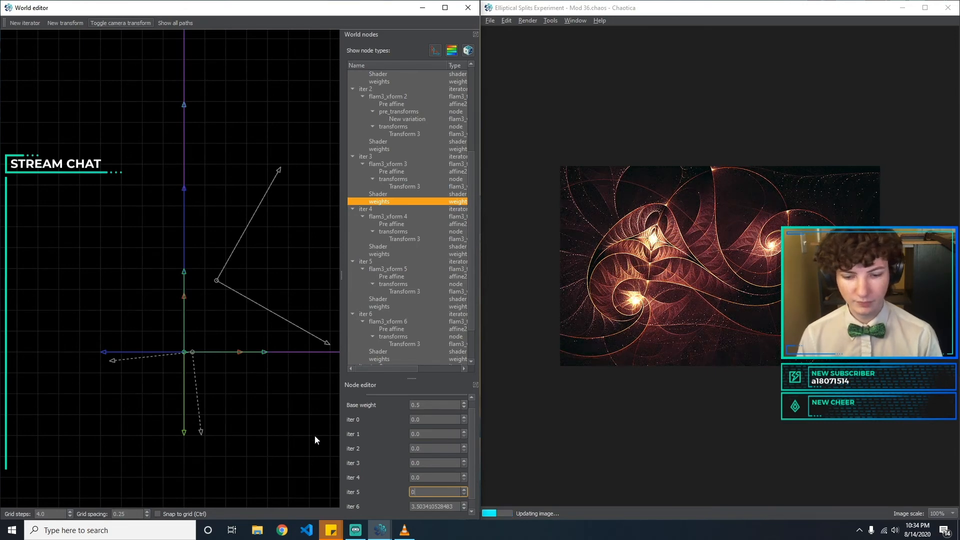
Set the iter 6 entry of iter 3's weights to 3.
{"action": "double_click", "coordinate": [424, 500]}
{"action": "key", "text": "BackSpace"}
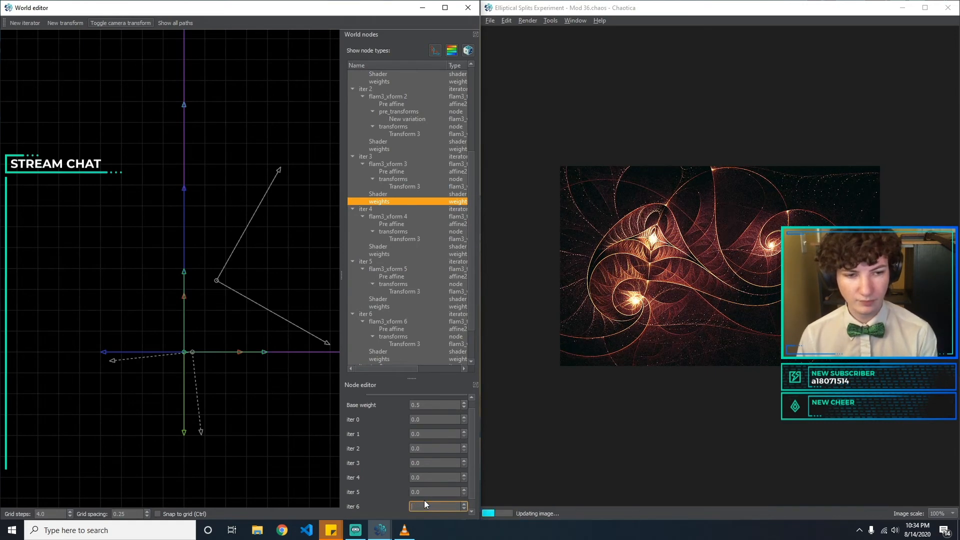
{"action": "type", "text": "3"}
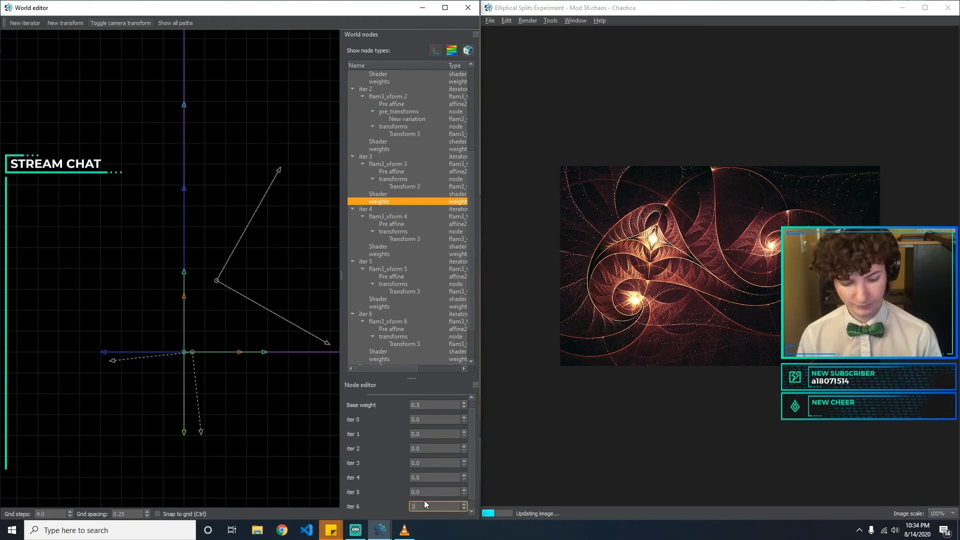
Examine iter 4's weights and iter 5's transform, shader and weights.
{"action": "left_click", "coordinate": [401, 247]}
{"action": "left_click", "coordinate": [400, 254]}
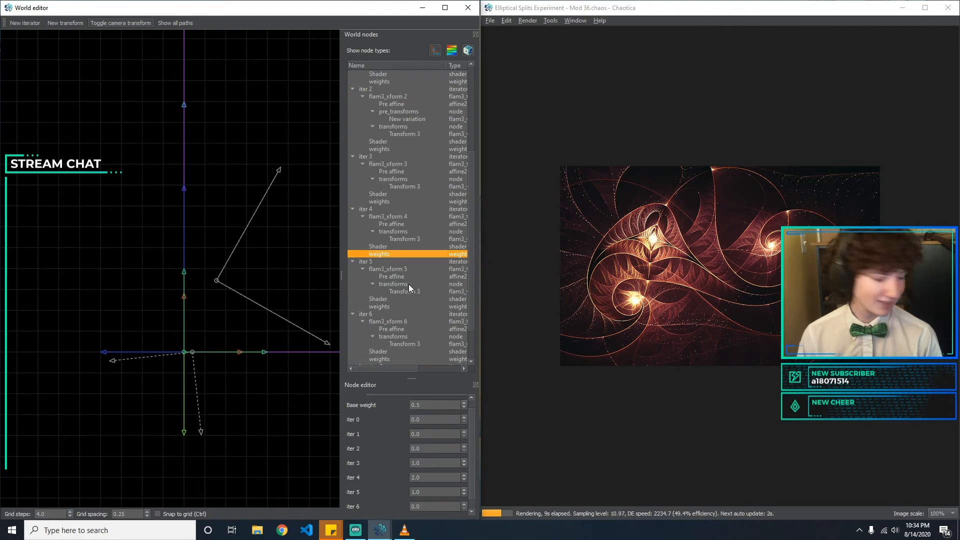
{"action": "scroll", "coordinate": [468, 182], "scroll_direction": "down", "scroll_amount": 2}
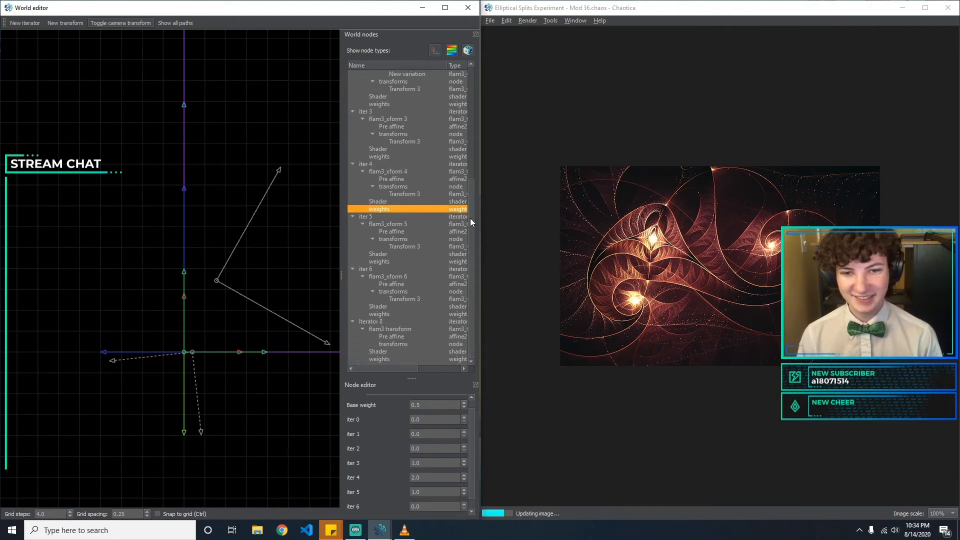
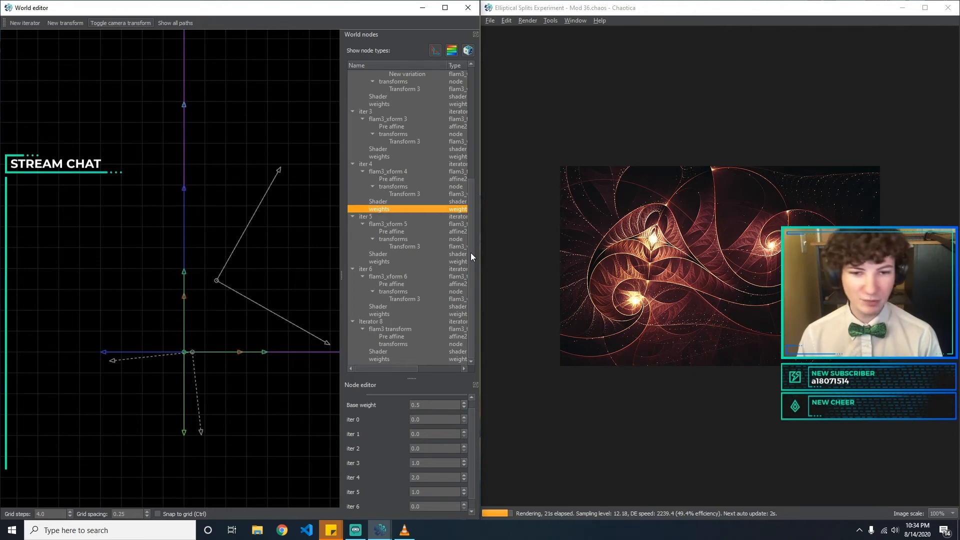
{"action": "left_click", "coordinate": [422, 246]}
{"action": "left_click", "coordinate": [417, 261]}
{"action": "left_click", "coordinate": [419, 247]}
{"action": "left_click", "coordinate": [422, 254]}
{"action": "left_click", "coordinate": [422, 260]}
In iter 5's weights, try 0.1 for iter 0 and iter 1, returning each to 0.
{"action": "left_click", "coordinate": [424, 414]}
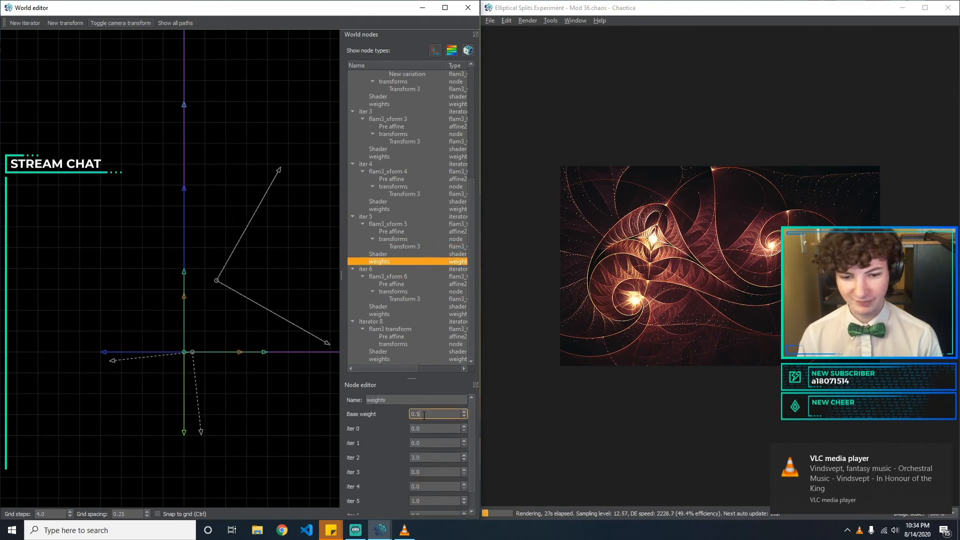
{"action": "key", "text": "Tab"}
{"action": "type", "text": "0.5"}
{"action": "key", "text": "BackSpace"}
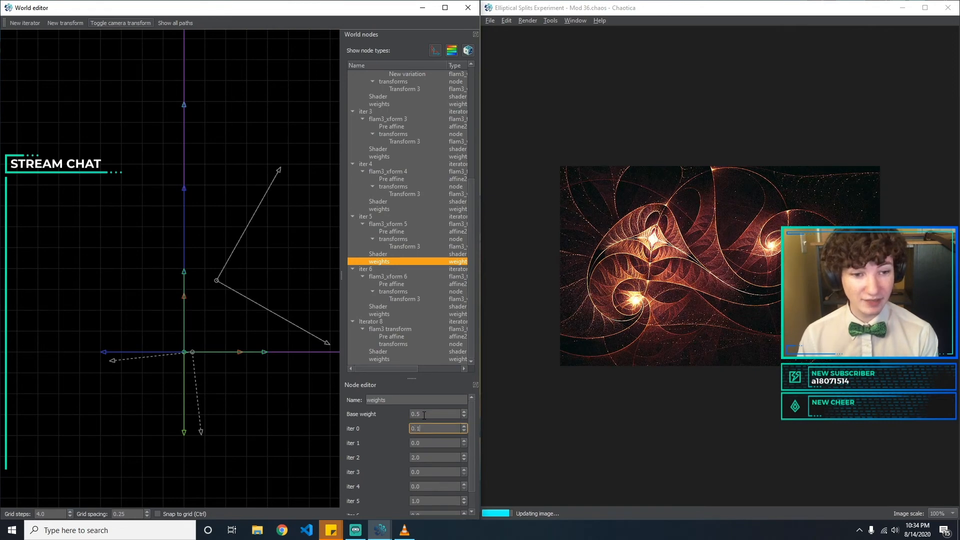
{"action": "key", "text": "Tab"}
{"action": "type", "text": "0.1"}
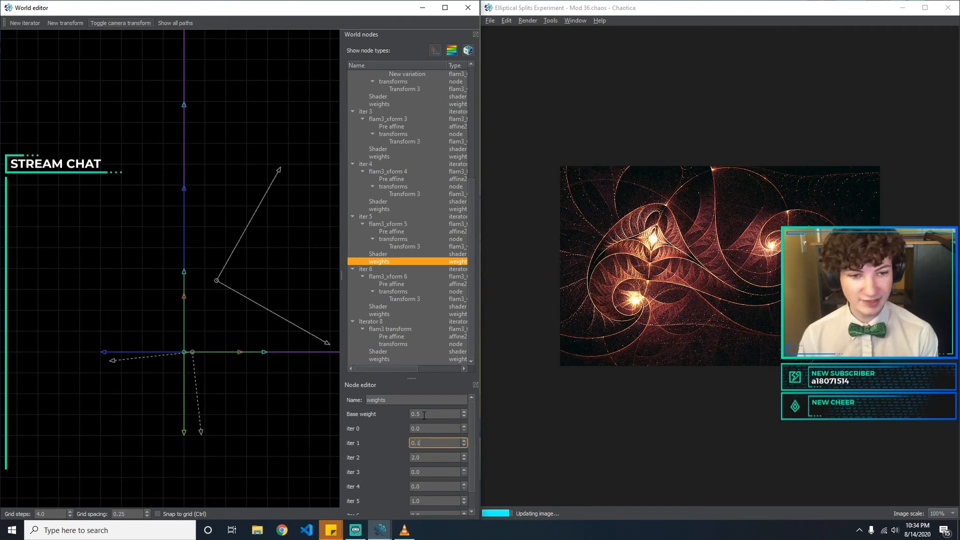
{"action": "key", "text": "BackSpace"}
Try 0.1 for the iter 2 entry of iter 5's weights, and set it to 1.
{"action": "key", "text": "Tab"}
{"action": "type", "text": "0."}
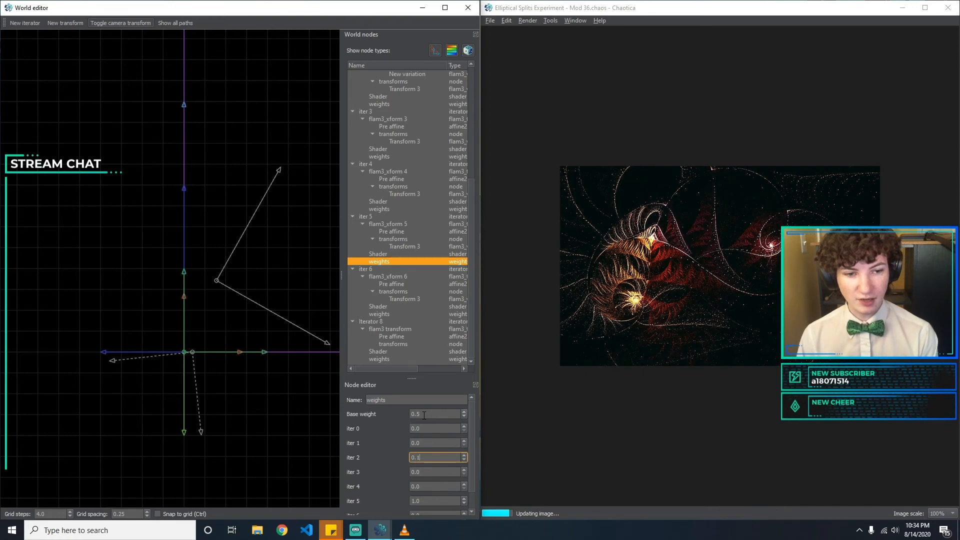
{"action": "key", "text": "BackSpace"}
{"action": "key", "text": "BackSpace"}
{"action": "type", "text": "1"}
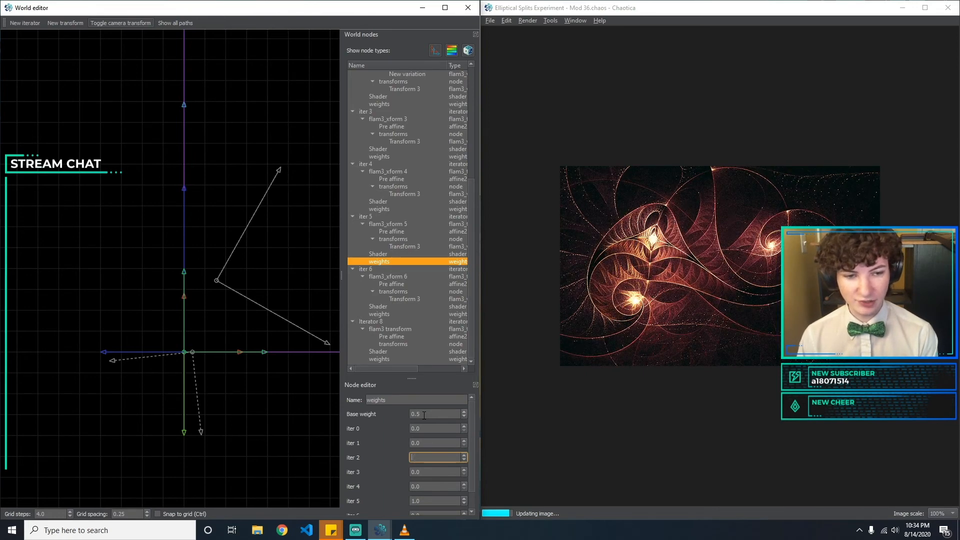
In iter 5's weights, try 0.1 for iter 3 and iter 4, returning each to 0.
{"action": "key", "text": "Tab"}
{"action": "type", "text": "0"}
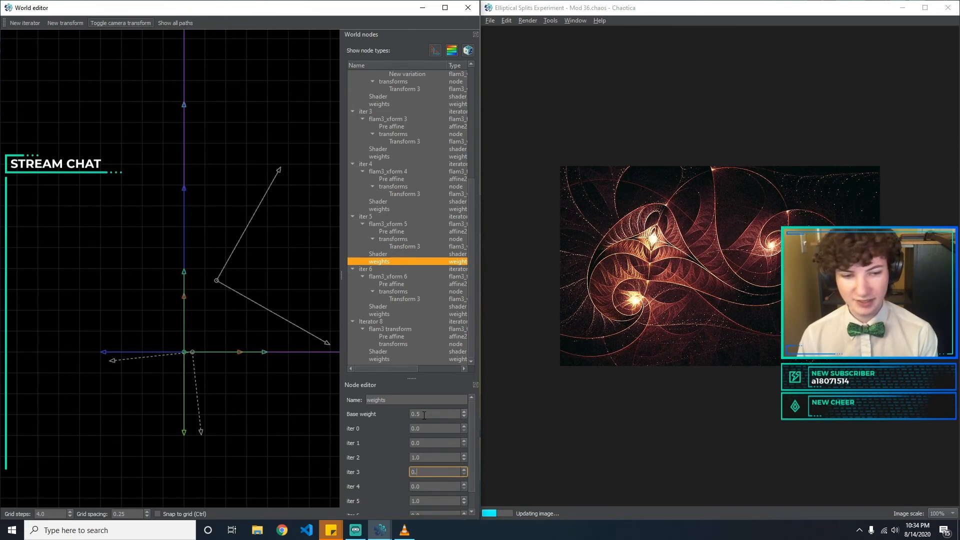
{"action": "type", "text": ".1"}
{"action": "key", "text": "BackSpace"}
{"action": "key", "text": "BackSpace"}
{"action": "key", "text": "Tab"}
{"action": "type", "text": "0."}
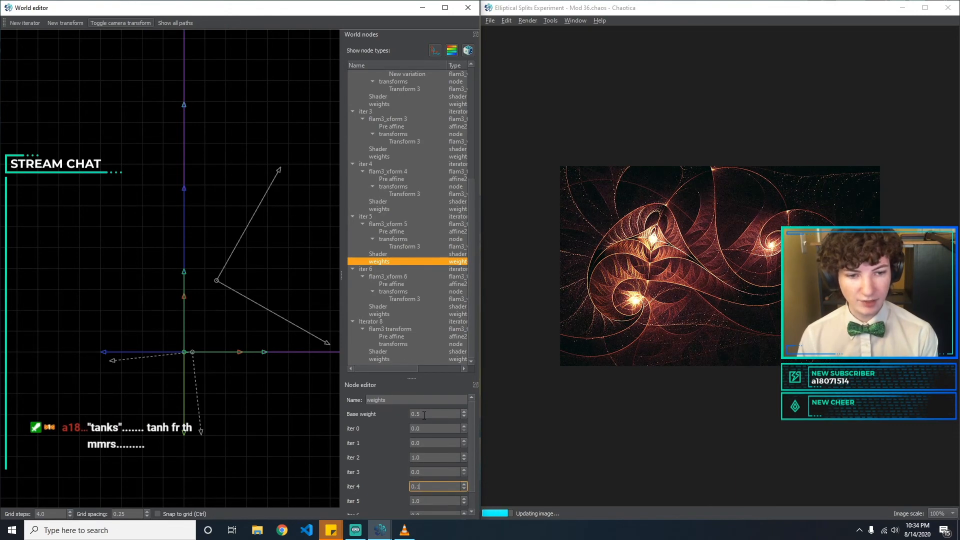
In iter 5's weights, re-enter 1 for iter 5 and 0 for iter 6, leaving Iterator 8 as it is.
{"action": "key", "text": "Tab"}
{"action": "type", "text": "1."}
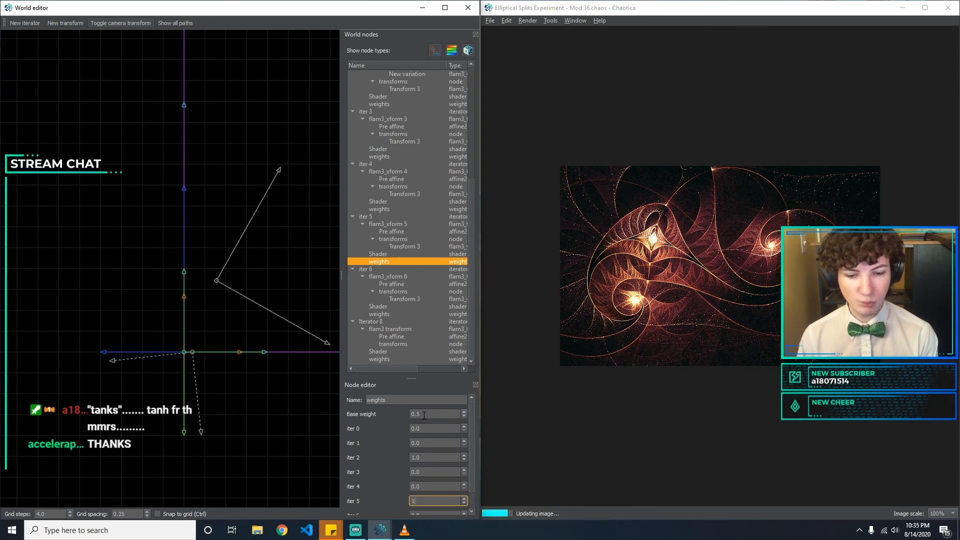
{"action": "key", "text": "Tab"}
{"action": "type", "text": "0"}
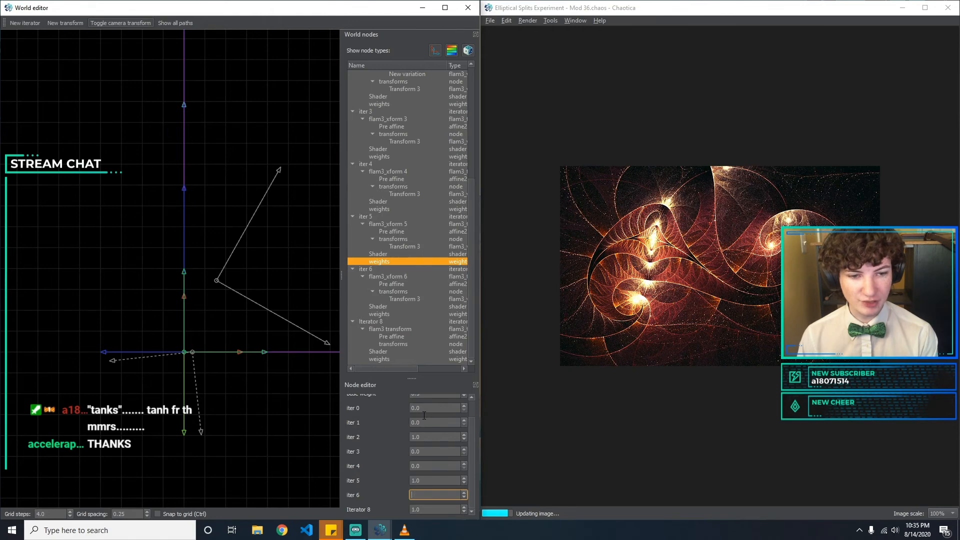
{"action": "key", "text": "Tab"}
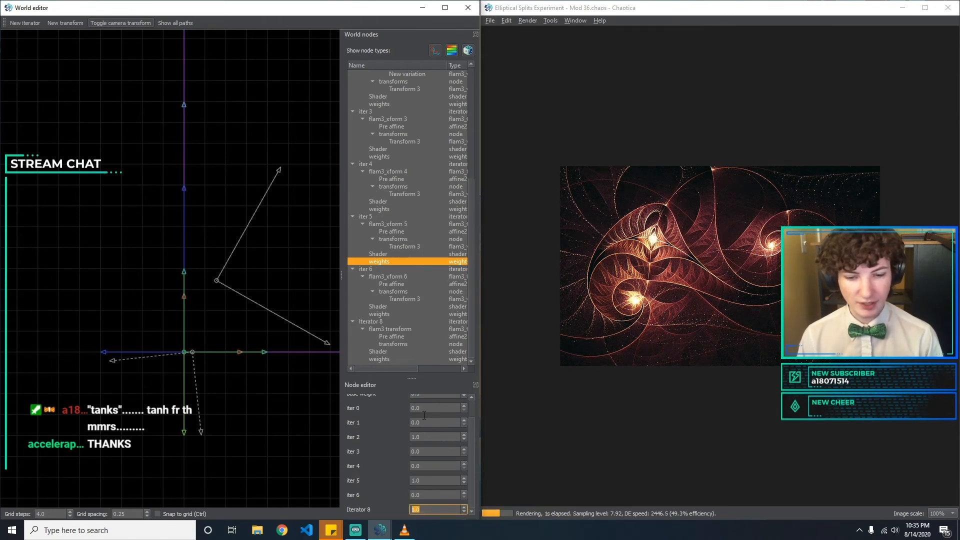
{"action": "key", "text": "Tab"}
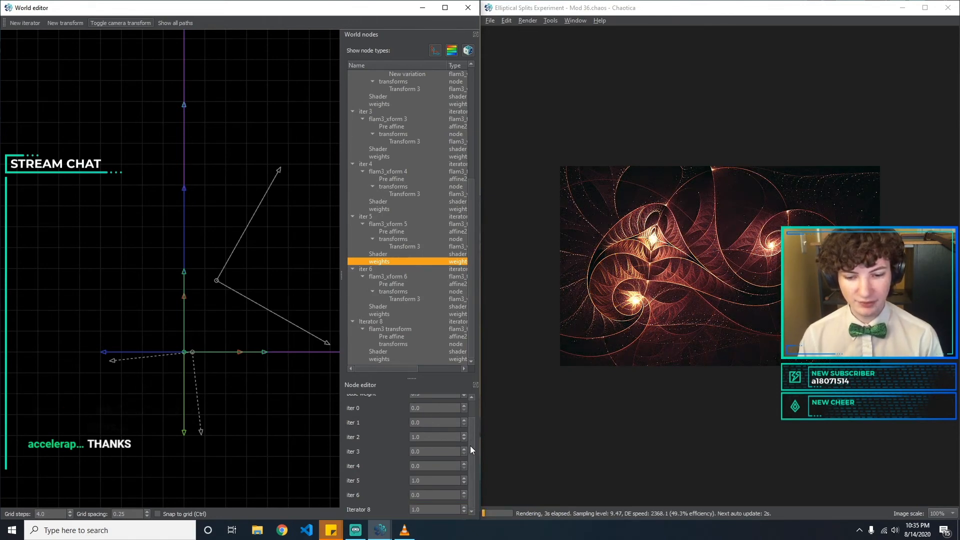
In iter 6's weights, try 0.5 for the iter 0 entry and return it to 0.
{"action": "left_click", "coordinate": [416, 315]}
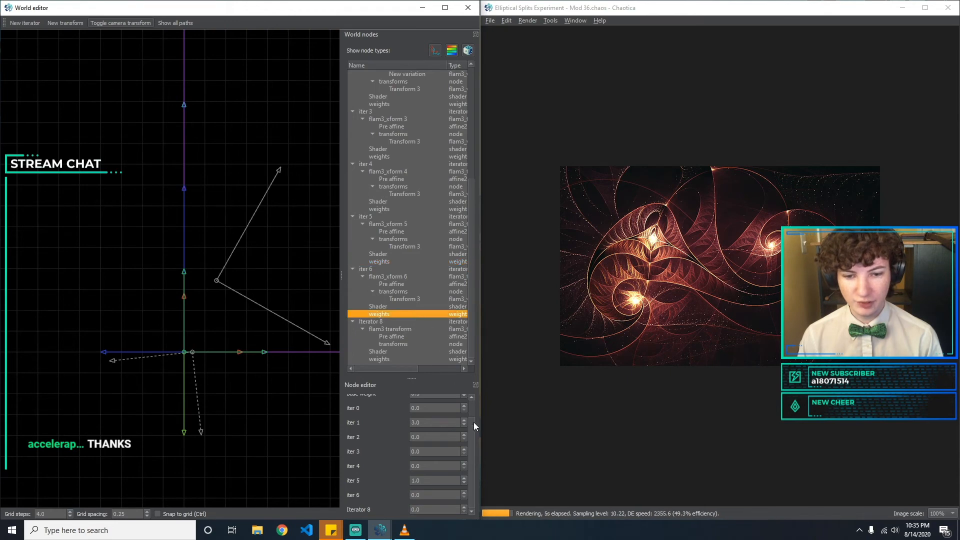
{"action": "left_click_drag", "start_coordinate": [472, 434], "coordinate": [470, 403]}
{"action": "left_click", "coordinate": [439, 429]}
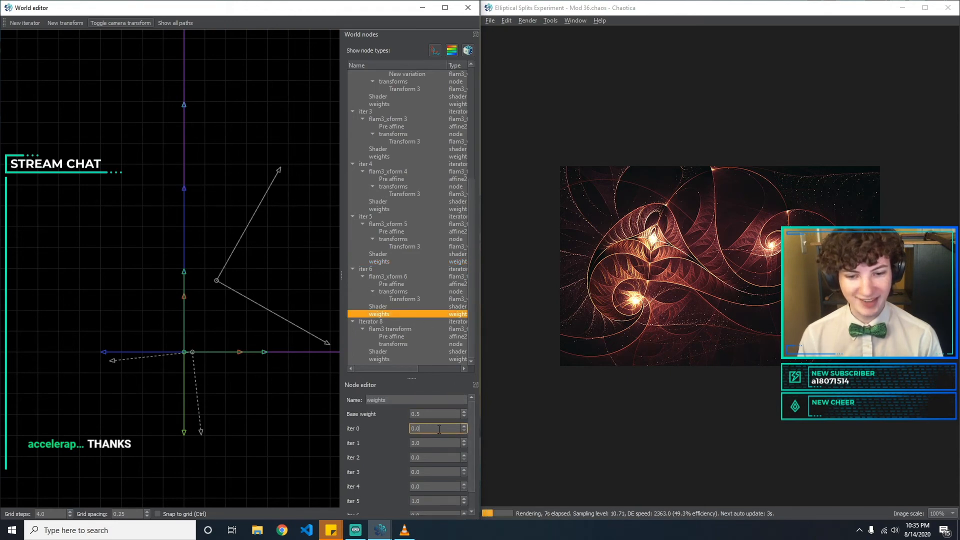
{"action": "key", "text": "BackSpace"}
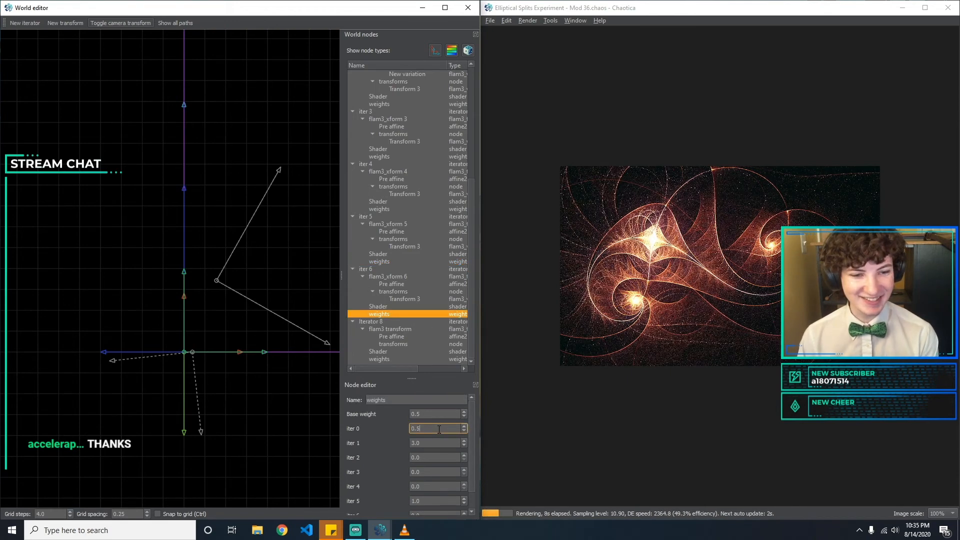
{"action": "type", "text": "0"}
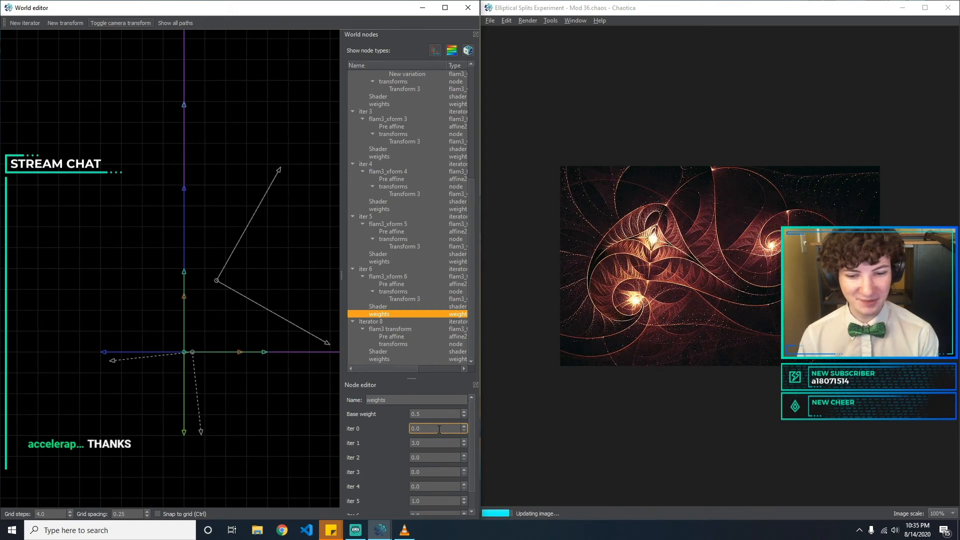
Try a base weight of 0.6 for iter 6 and return it to 0.5.
{"action": "left_click", "coordinate": [431, 414]}
{"action": "key", "text": "BackSpace"}
{"action": "type", "text": "6"}
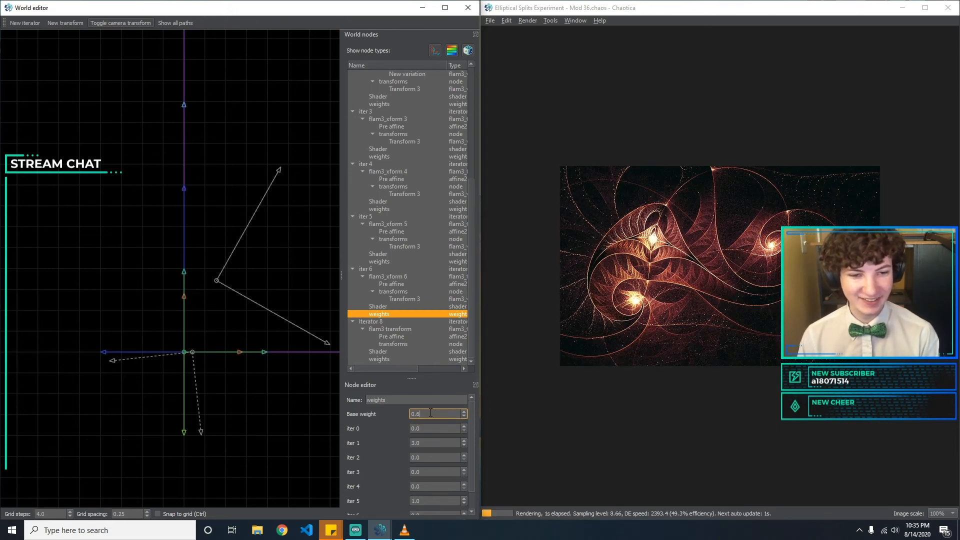
{"action": "type", "text": "5"}
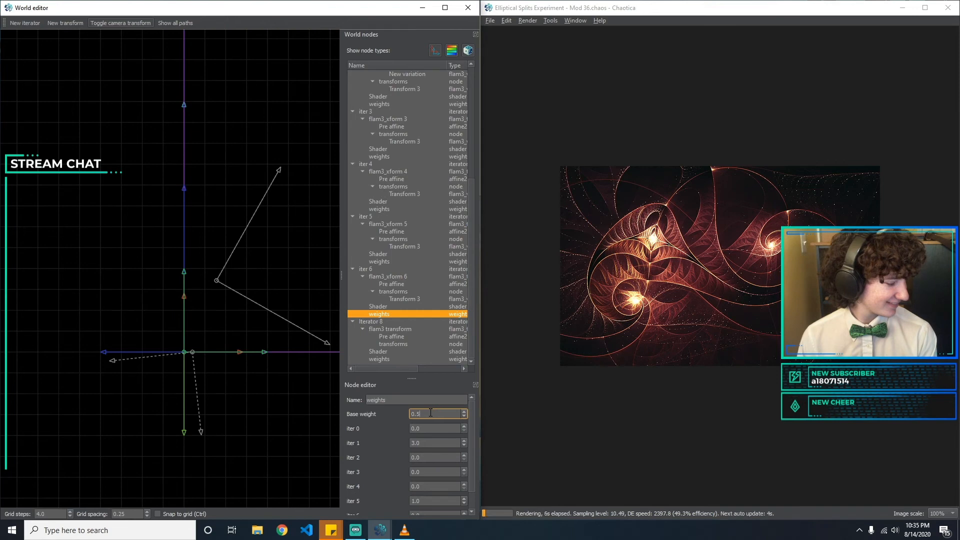
In iter 6's weights, try 4 for the iter 1 entry and return it to 3.
{"action": "key", "text": "Tab"}
{"action": "key", "text": "Tab"}
{"action": "type", "text": "2"}
{"action": "key", "text": "BackSpace"}
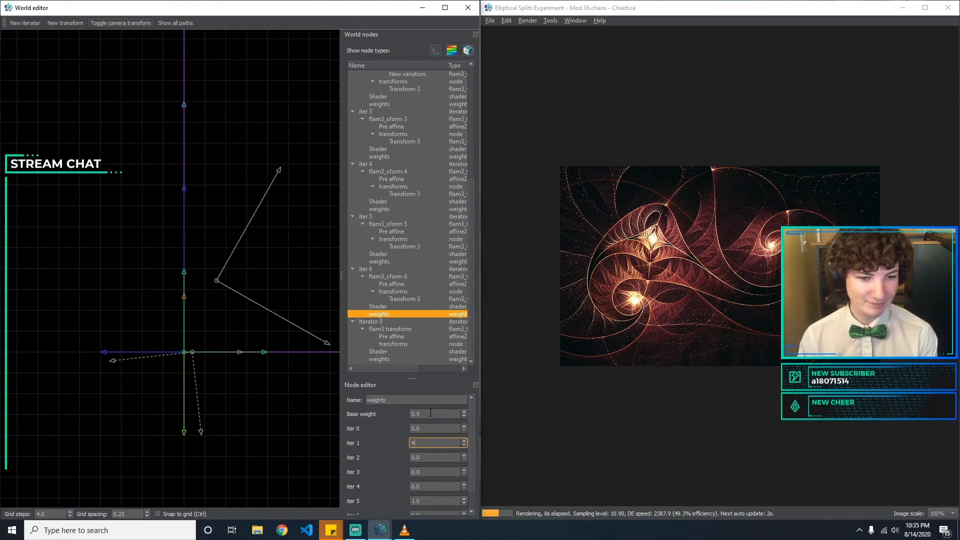
{"action": "type", "text": "3"}
In iter 6's weights, try 1 for the iter 2 entry and return it to 0.
{"action": "key", "text": "Tab"}
{"action": "type", "text": "0.5"}
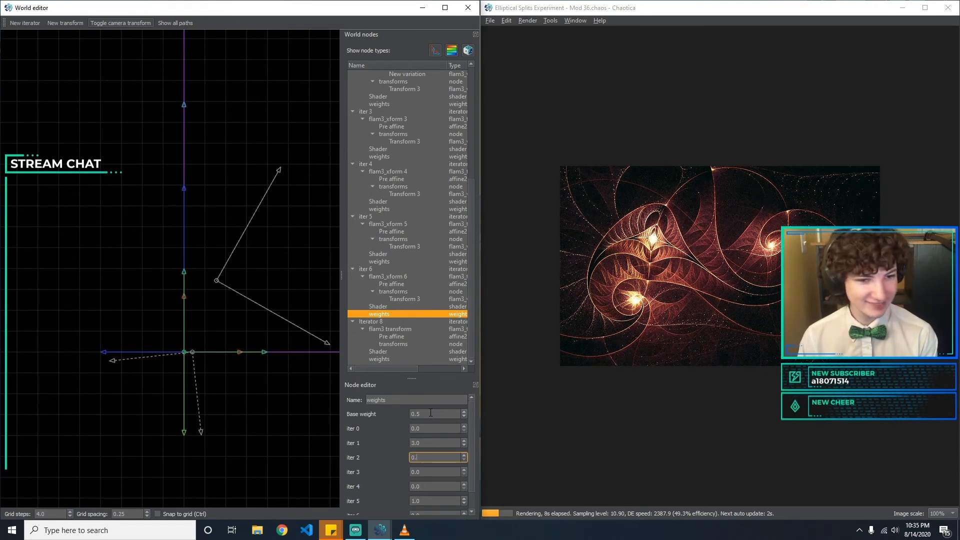
{"action": "key", "text": "BackSpace"}
{"action": "key", "text": "BackSpace"}
{"action": "type", "text": "1"}
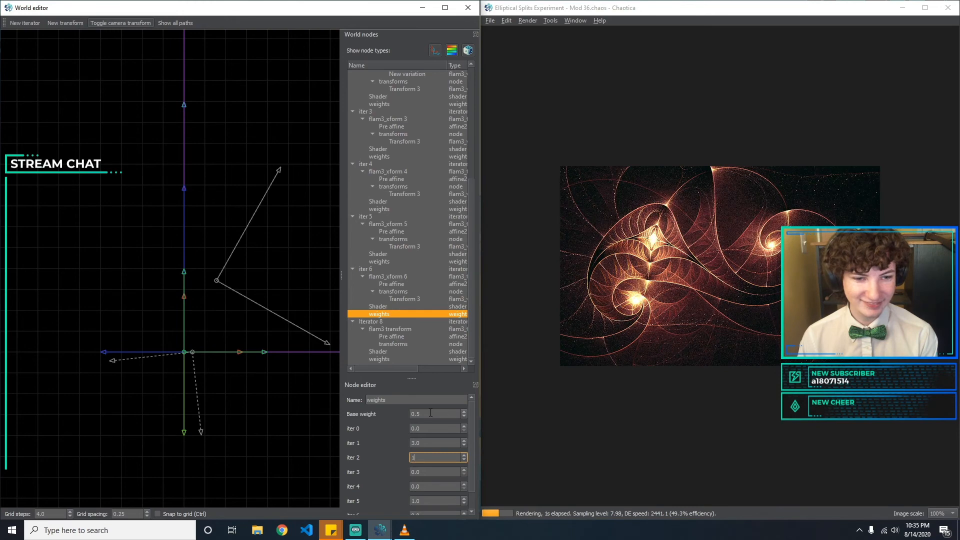
In iter 6's weights, try changes to the iter 3 through iter 6 entries, leaving them at 0, 0, 1 and 0.
{"action": "key", "text": "Tab"}
{"action": "type", "text": "0.5"}
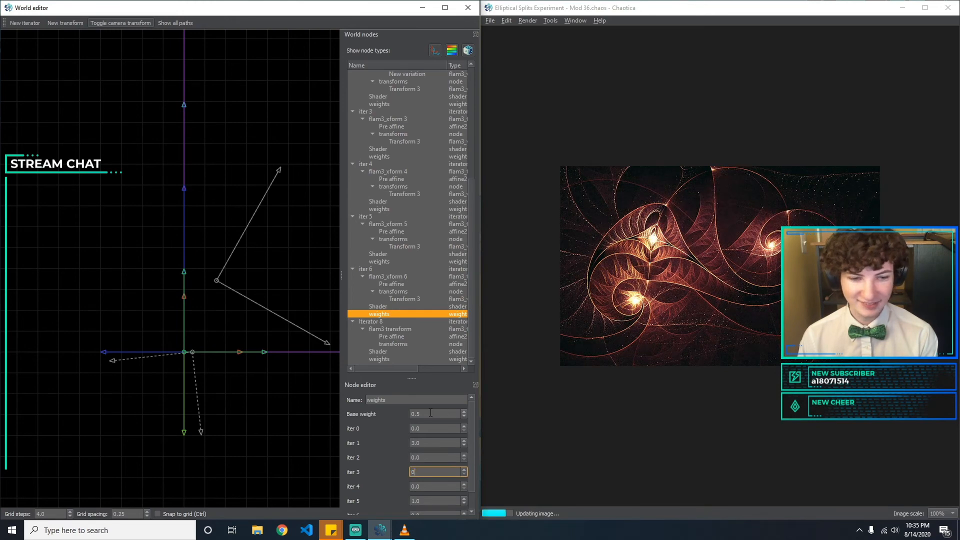
{"action": "key", "text": "Tab"}
{"action": "type", "text": "0"}
{"action": "key", "text": "Tab"}
{"action": "type", "text": "1.5"}
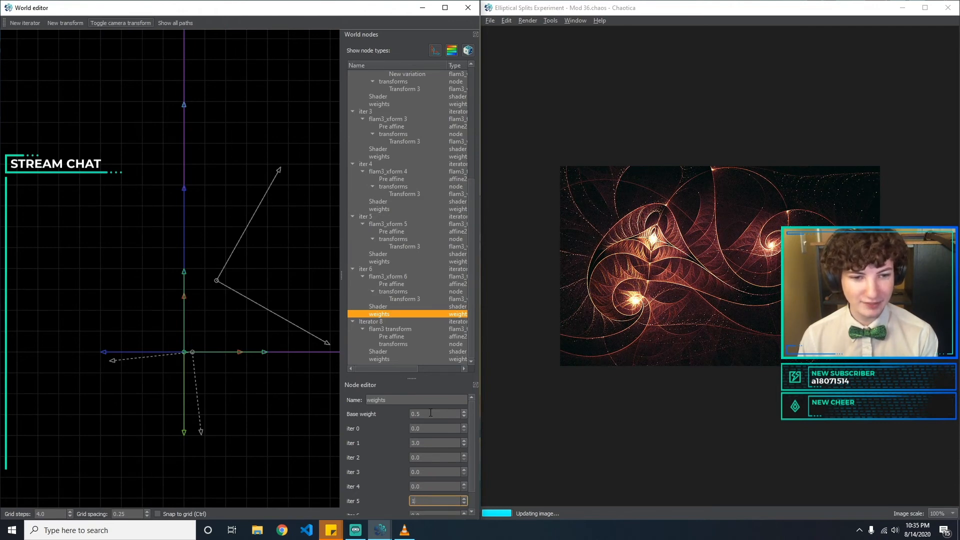
{"action": "key", "text": "Tab"}
{"action": "type", "text": "0.5"}
{"action": "key", "text": "BackSpace"}
{"action": "key", "text": "BackSpace"}
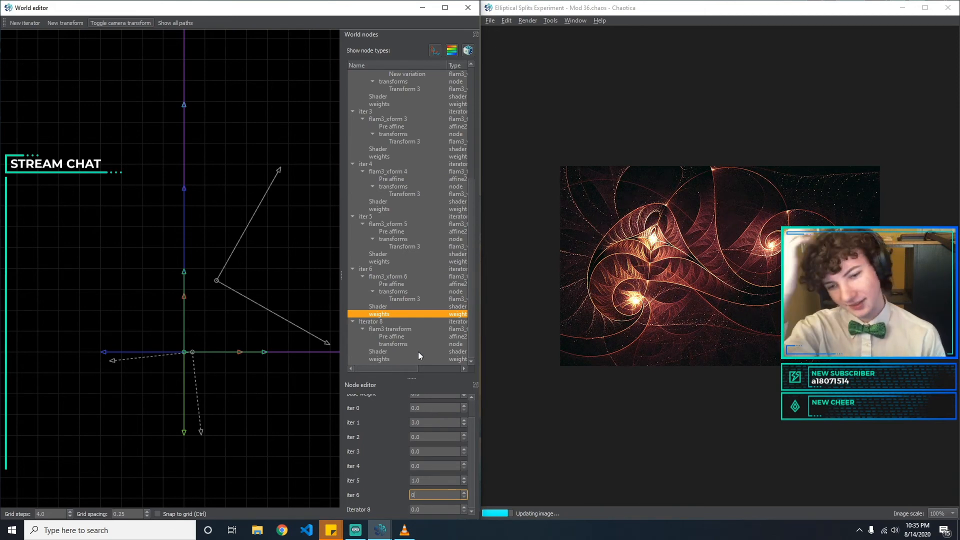
Set the base weight in Iterator 8's weights to 0.1.
{"action": "left_click", "coordinate": [412, 358]}
{"action": "double_click", "coordinate": [449, 414]}
{"action": "type", "text": "0.5"}
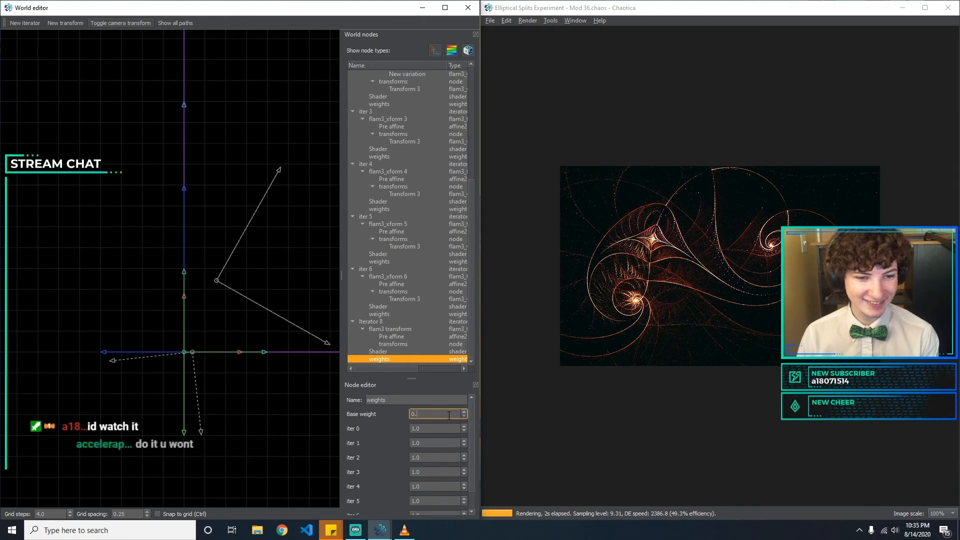
{"action": "key", "text": "BackSpace"}
{"action": "type", "text": "1"}
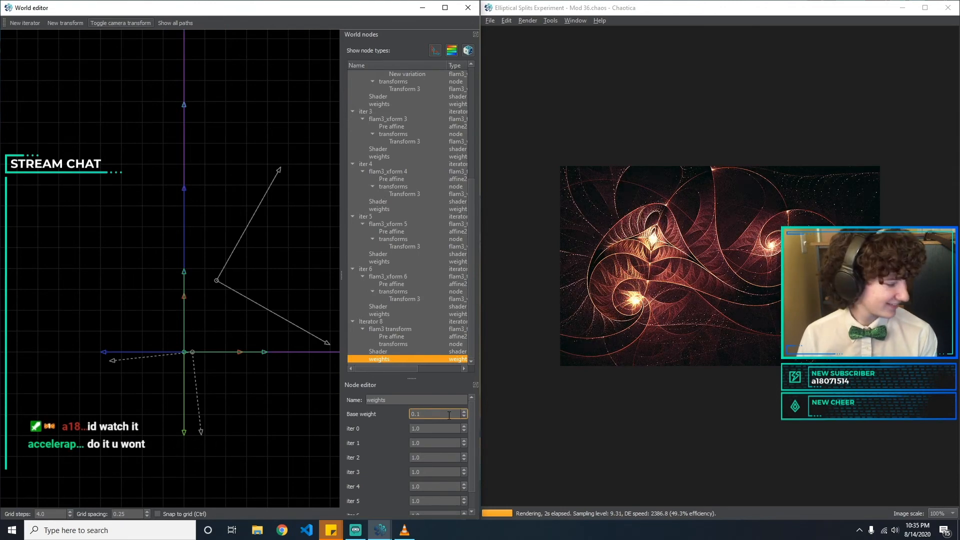
In Iterator 8's weights, try 1.5 for the iter 1 entry and return it to 1.
{"action": "key", "text": "Tab"}
{"action": "key", "text": "Tab"}
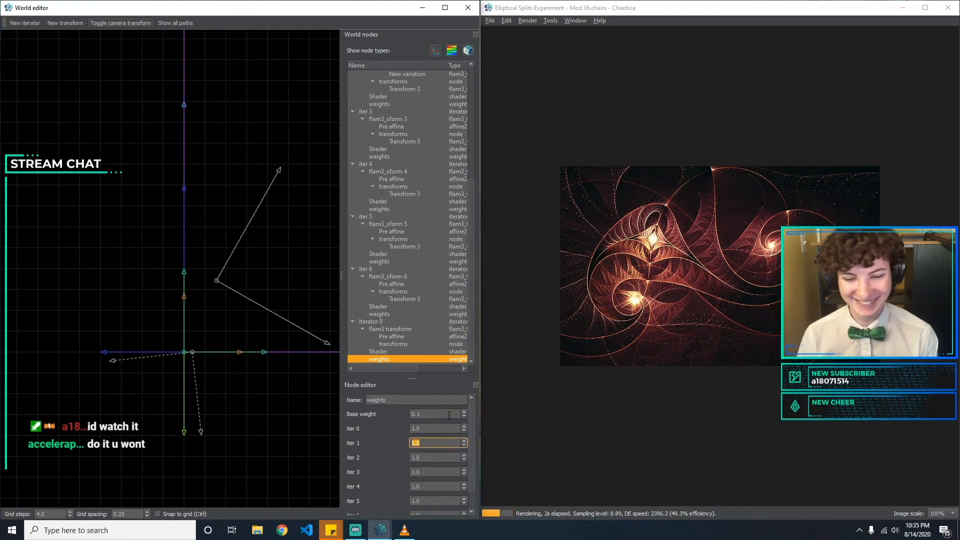
{"action": "type", "text": "1.5"}
{"action": "key", "text": "BackSpace"}
{"action": "key", "text": "BackSpace"}
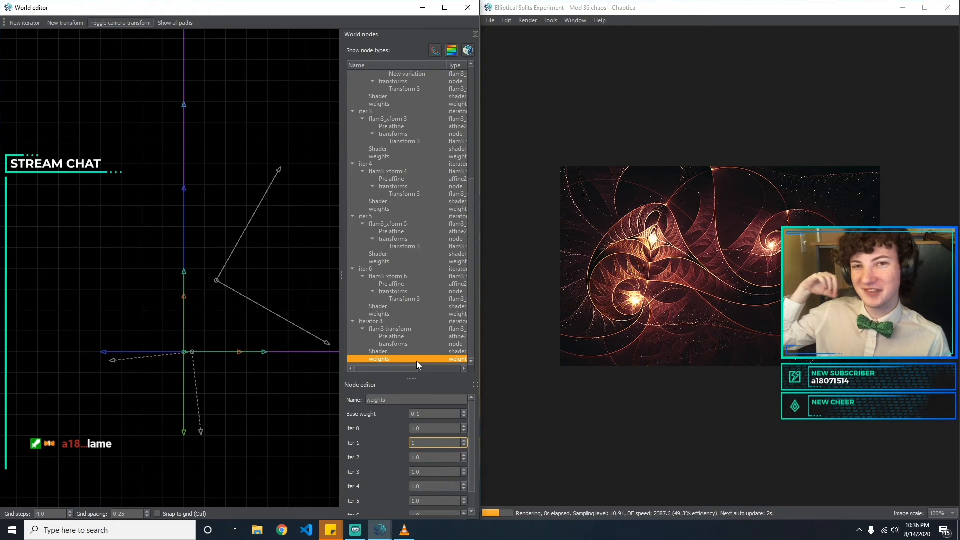
Set the foci amount of iter 5's Transform 3 to 0.1.
{"action": "left_click", "coordinate": [421, 345]}
{"action": "left_click", "coordinate": [420, 299]}
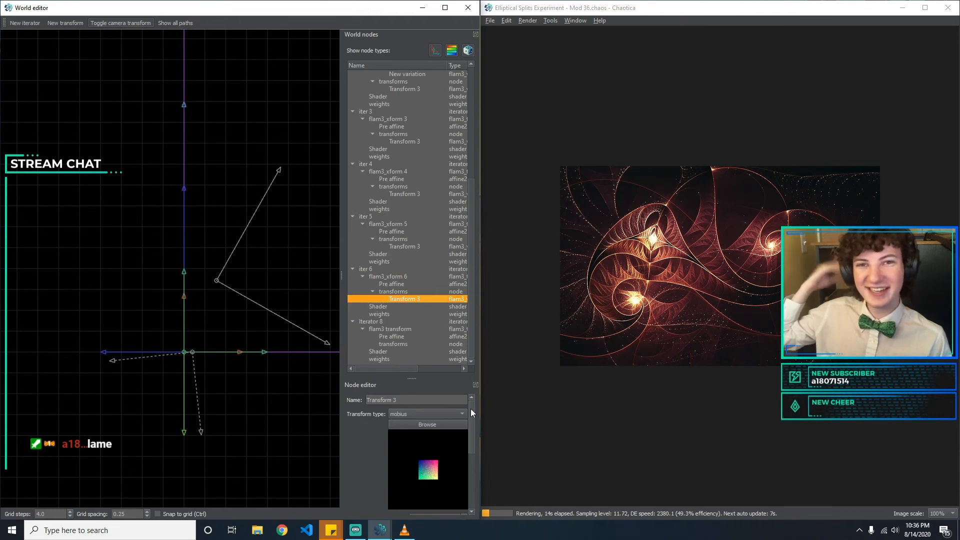
{"action": "left_click", "coordinate": [407, 247]}
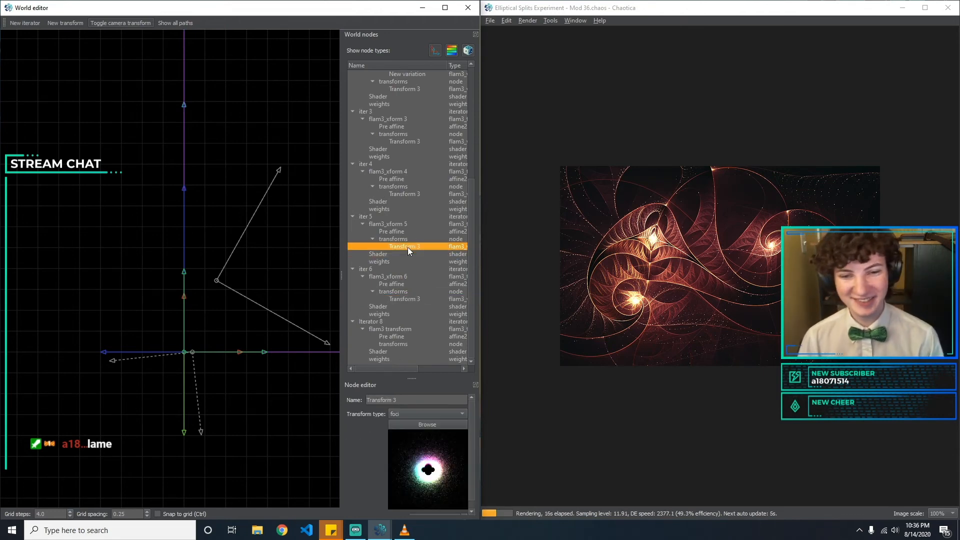
{"action": "scroll", "coordinate": [470, 413], "scroll_direction": "down", "scroll_amount": 1}
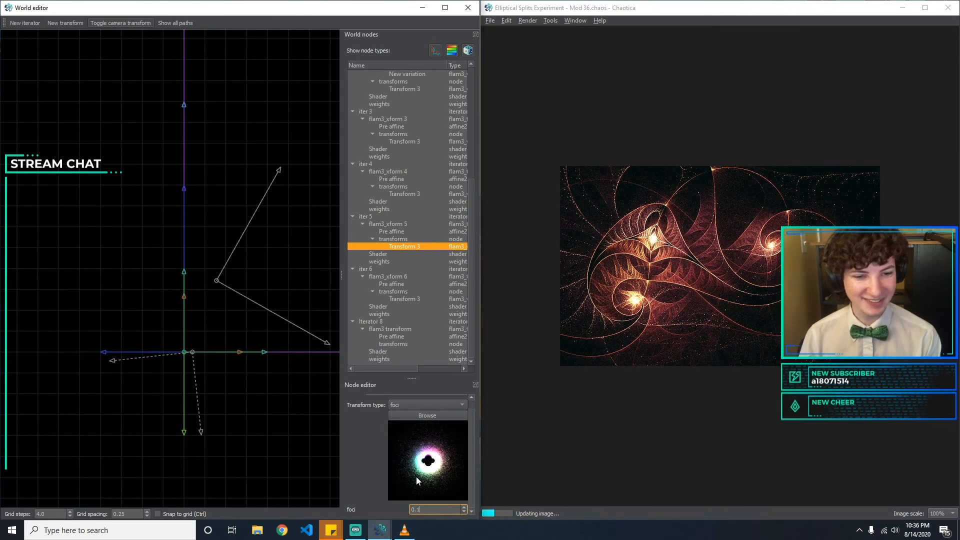
Examine the transform types and amounts of iter 4, iter 3, iter 2 and iter 1.
{"action": "left_click", "coordinate": [417, 194]}
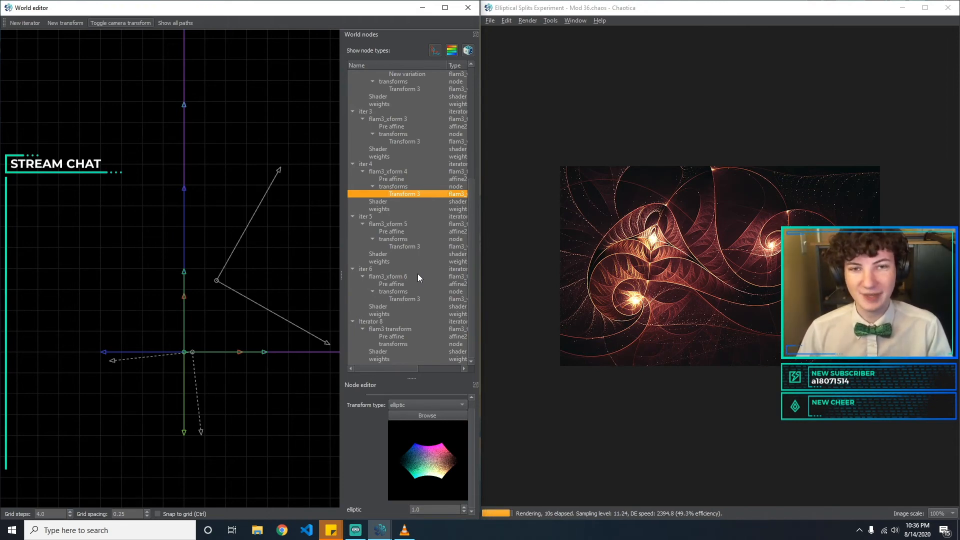
{"action": "left_click_drag", "start_coordinate": [476, 189], "coordinate": [475, 167]}
{"action": "left_click", "coordinate": [432, 176]}
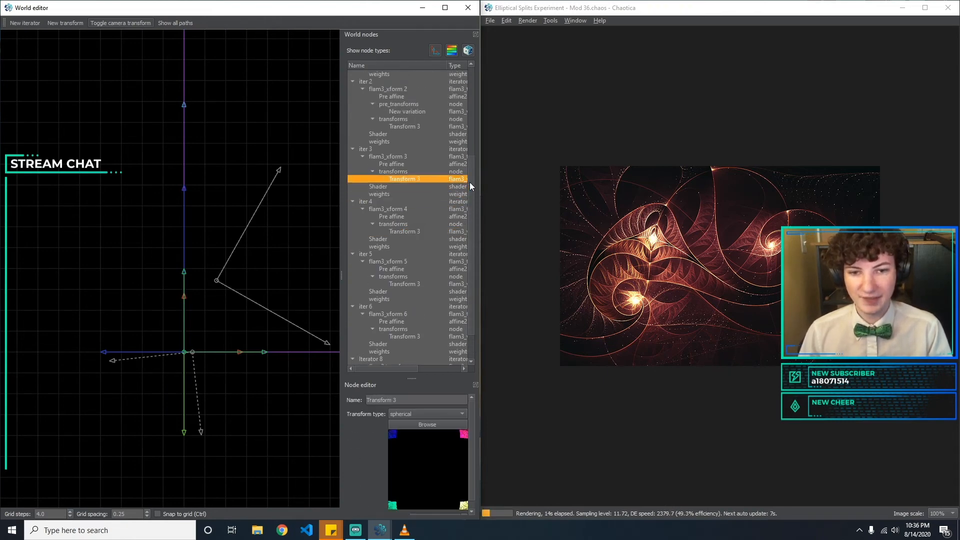
{"action": "left_click_drag", "start_coordinate": [473, 171], "coordinate": [472, 140]}
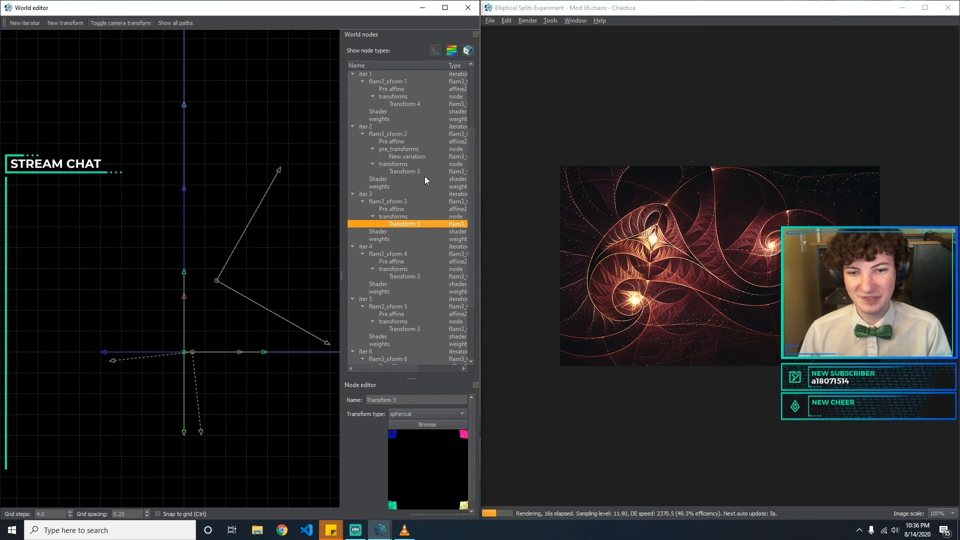
{"action": "left_click", "coordinate": [429, 171]}
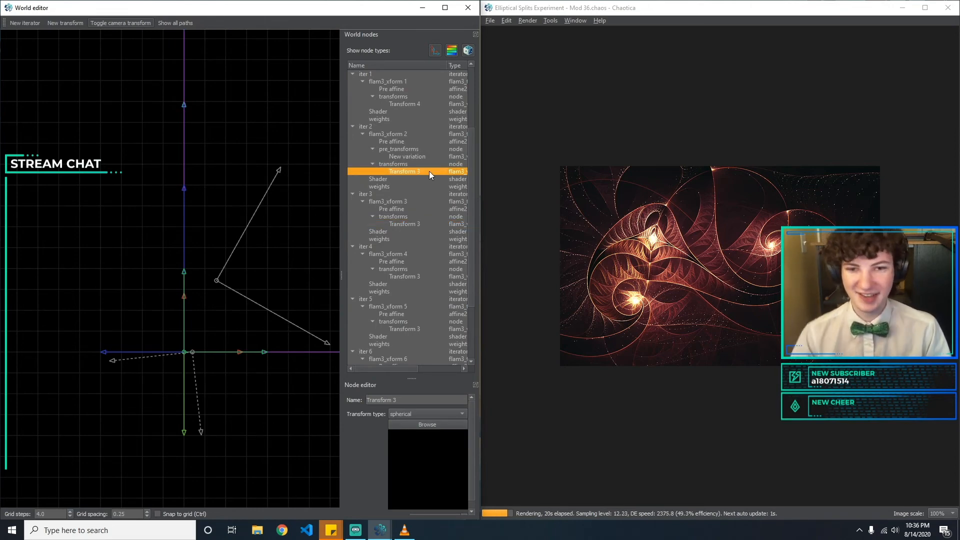
{"action": "left_click_drag", "start_coordinate": [470, 165], "coordinate": [476, 128]}
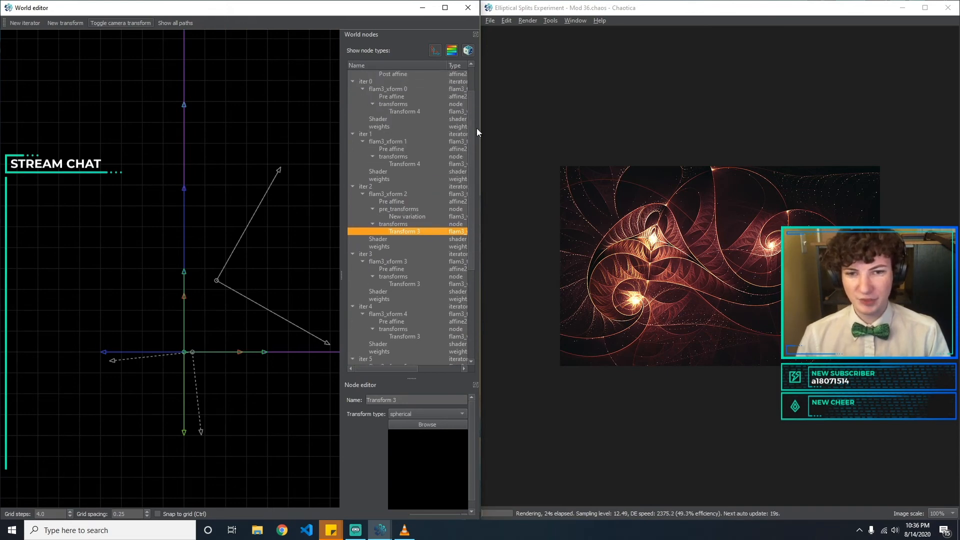
{"action": "left_click", "coordinate": [428, 165]}
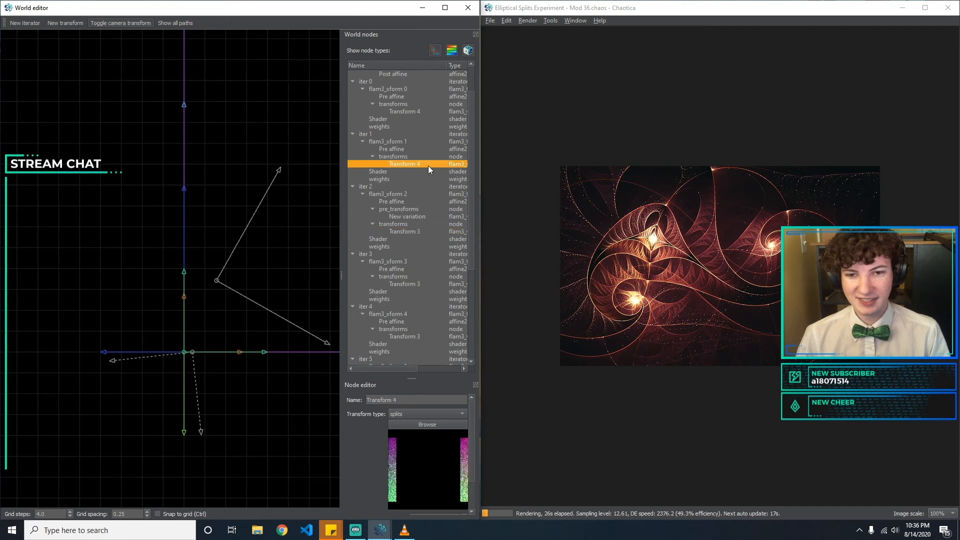
{"action": "left_click", "coordinate": [416, 226]}
{"action": "left_click", "coordinate": [416, 231]}
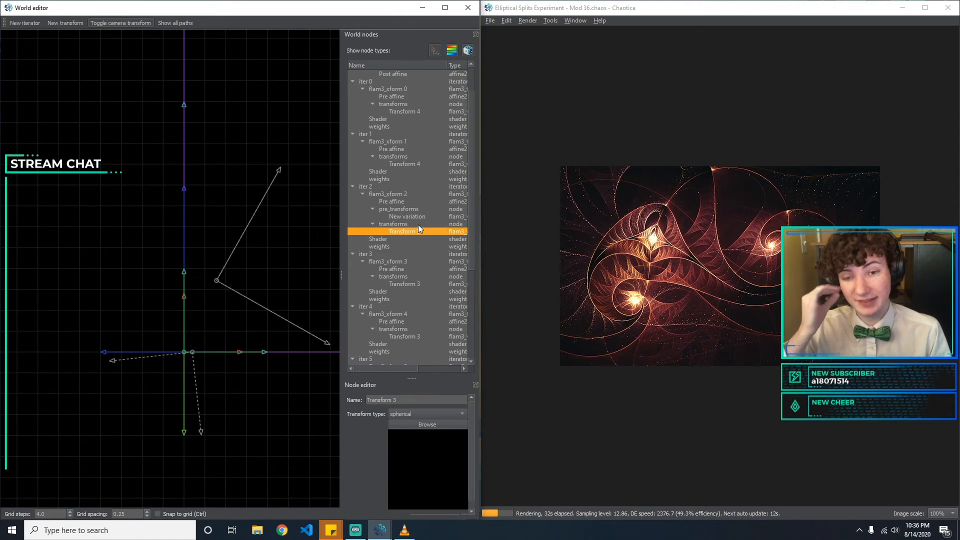
{"action": "scroll", "coordinate": [474, 407], "scroll_direction": "down", "scroll_amount": 1}
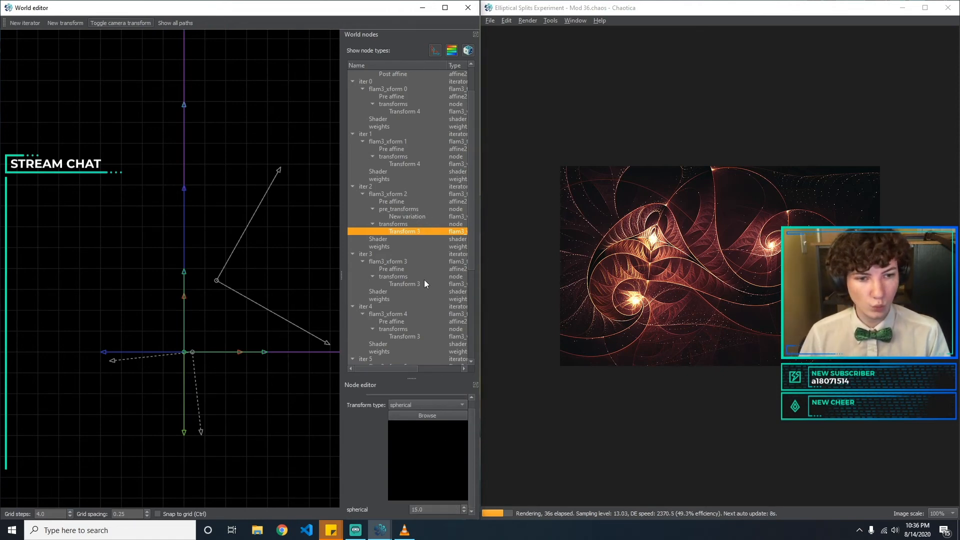
{"action": "left_click", "coordinate": [413, 164]}
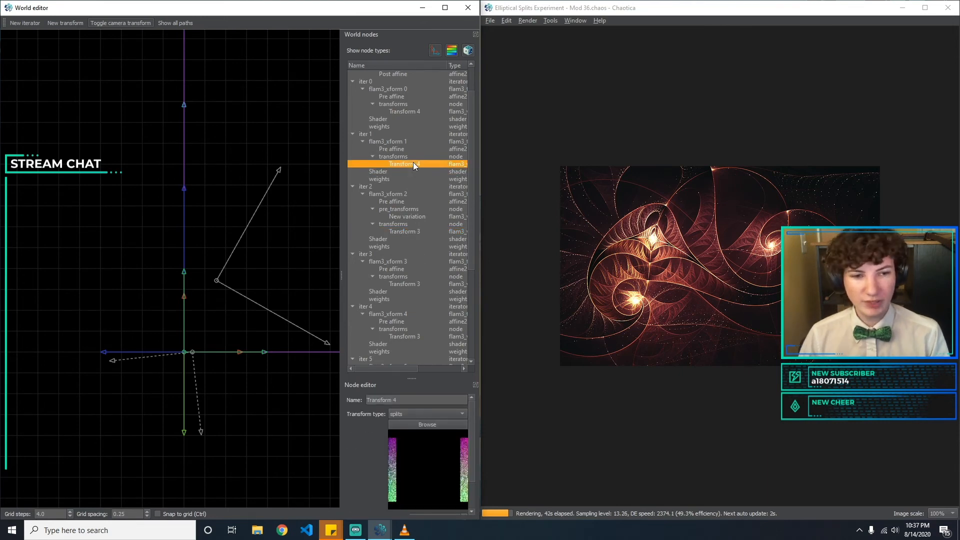
Try an elliptic amount of 1.1 for iter 0's Transform 4 and return it to 1.0.
{"action": "scroll", "coordinate": [413, 163], "scroll_direction": "up", "scroll_amount": 1}
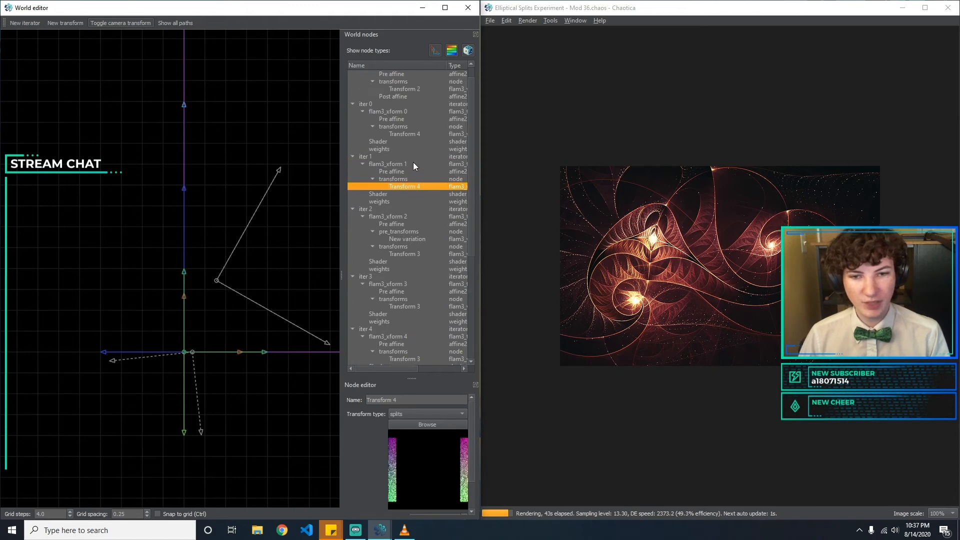
{"action": "left_click", "coordinate": [419, 133]}
{"action": "left_click_drag", "start_coordinate": [469, 448], "coordinate": [474, 493]}
{"action": "left_click", "coordinate": [452, 509]}
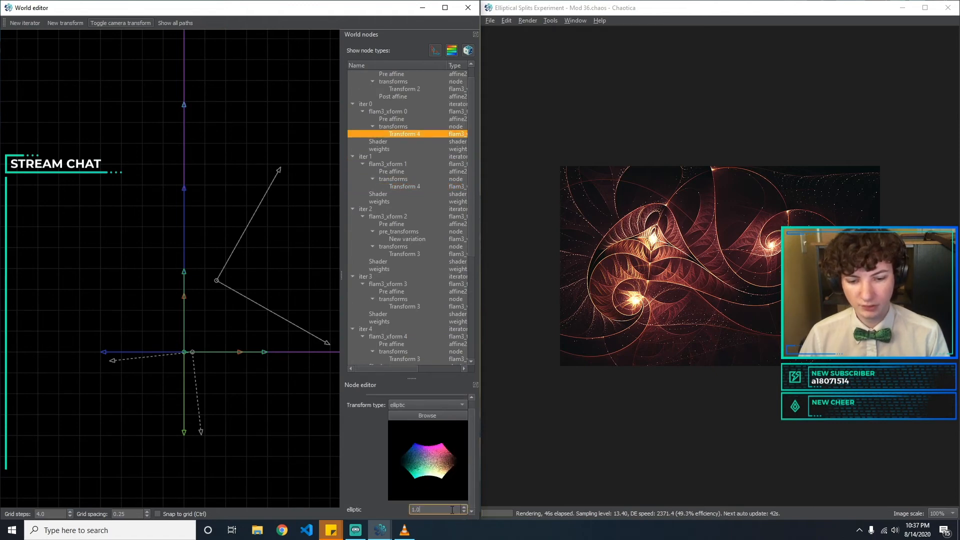
{"action": "key", "text": "BackSpace"}
{"action": "type", "text": "1"}
{"action": "key", "text": "BackSpace"}
{"action": "type", "text": "0"}
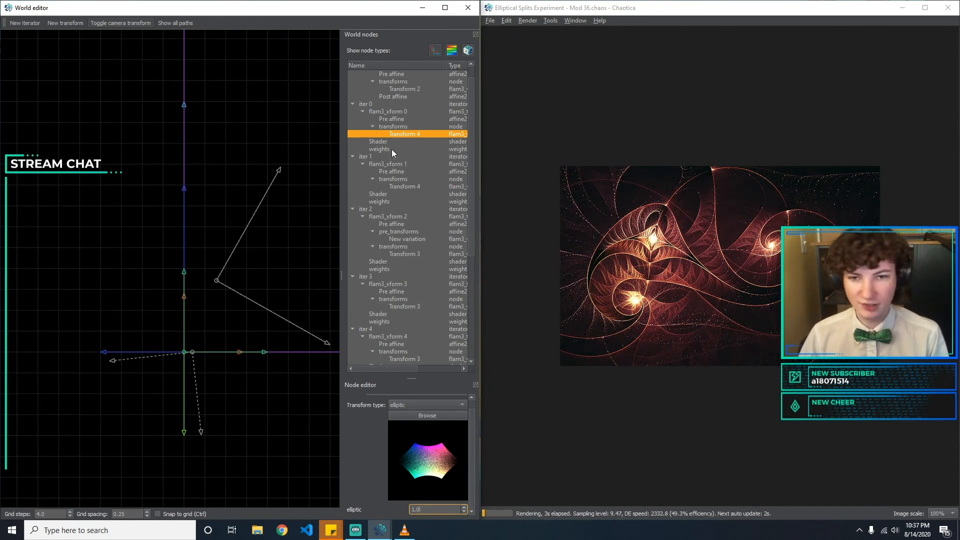
Try a spherical amount of 1 for iter 2's Transform 3 and return it to 15.
{"action": "scroll", "coordinate": [412, 125], "scroll_direction": "up", "scroll_amount": 1}
{"action": "left_click", "coordinate": [404, 103]}
{"action": "left_click", "coordinate": [409, 201]}
{"action": "scroll", "coordinate": [425, 265], "scroll_direction": "down", "scroll_amount": 1}
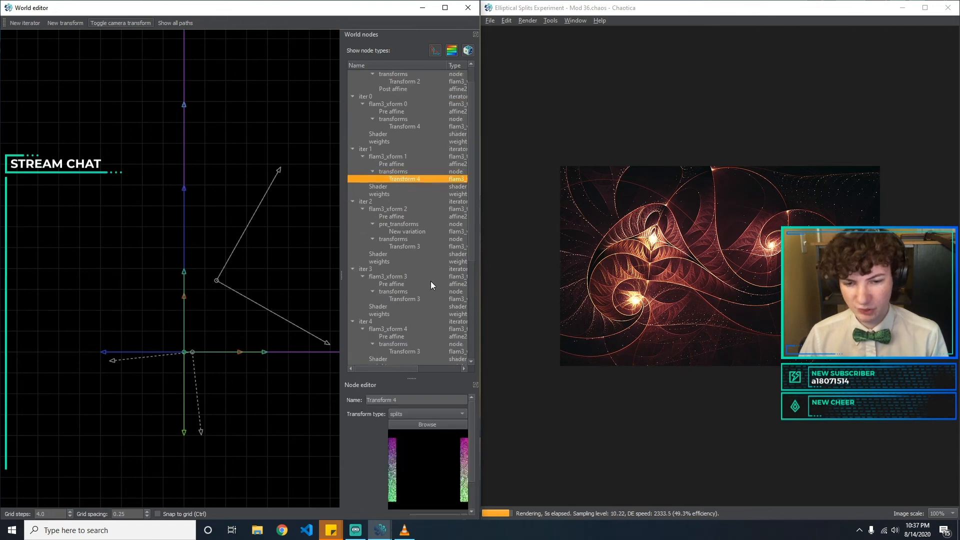
{"action": "left_click", "coordinate": [416, 233]}
{"action": "left_click", "coordinate": [416, 246]}
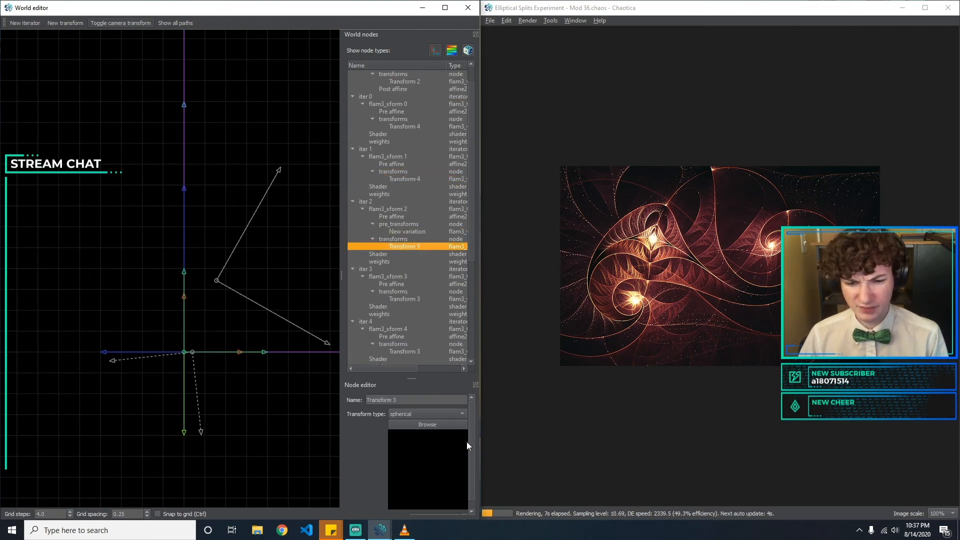
{"action": "scroll", "coordinate": [466, 442], "scroll_direction": "down", "scroll_amount": 3}
{"action": "type", "text": "1"}
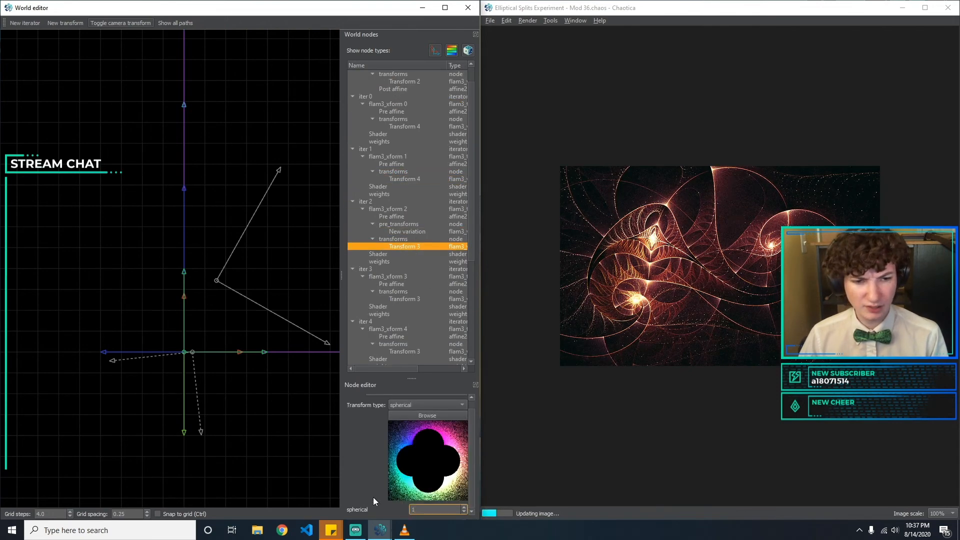
{"action": "type", "text": "5"}
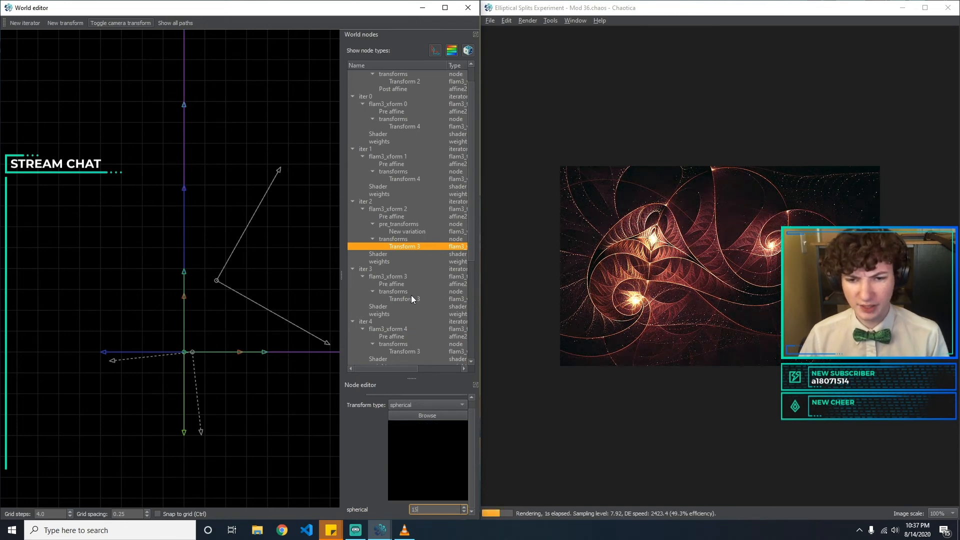
Try a spherical amount of 3 for iter 3's Transform 3 and return it to 2.
{"action": "left_click", "coordinate": [413, 300]}
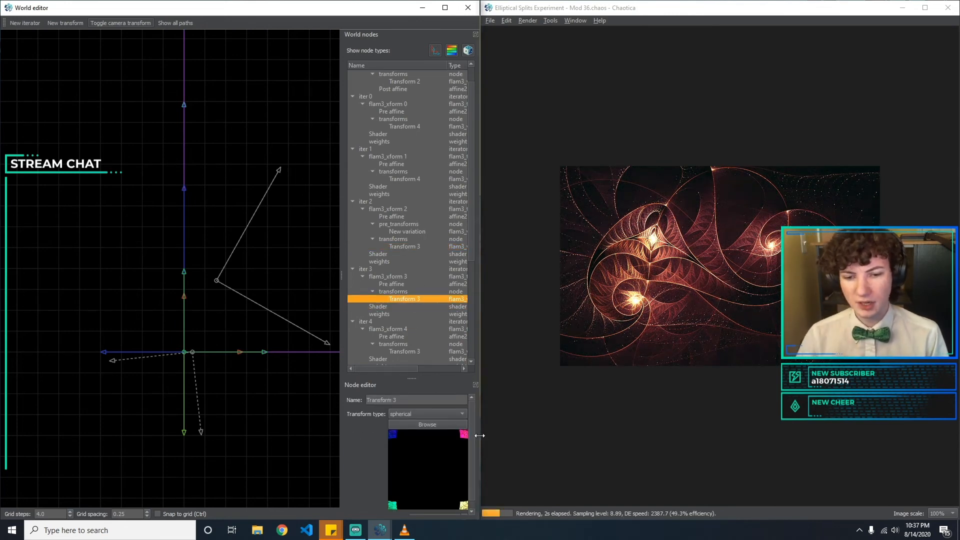
{"action": "left_click_drag", "start_coordinate": [472, 440], "coordinate": [475, 463]}
{"action": "left_click_drag", "start_coordinate": [431, 509], "coordinate": [338, 505]}
{"action": "type", "text": "3"}
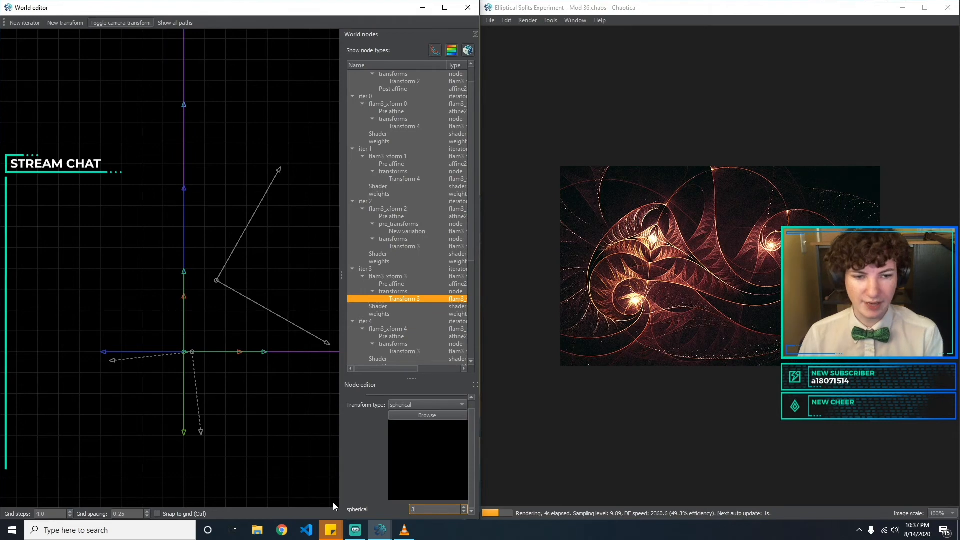
{"action": "key", "text": "BackSpace"}
{"action": "type", "text": "2"}
Try the spiral type for iter 3's Transform 3 with amounts of 0.5 and 3.
{"action": "left_click", "coordinate": [440, 405]}
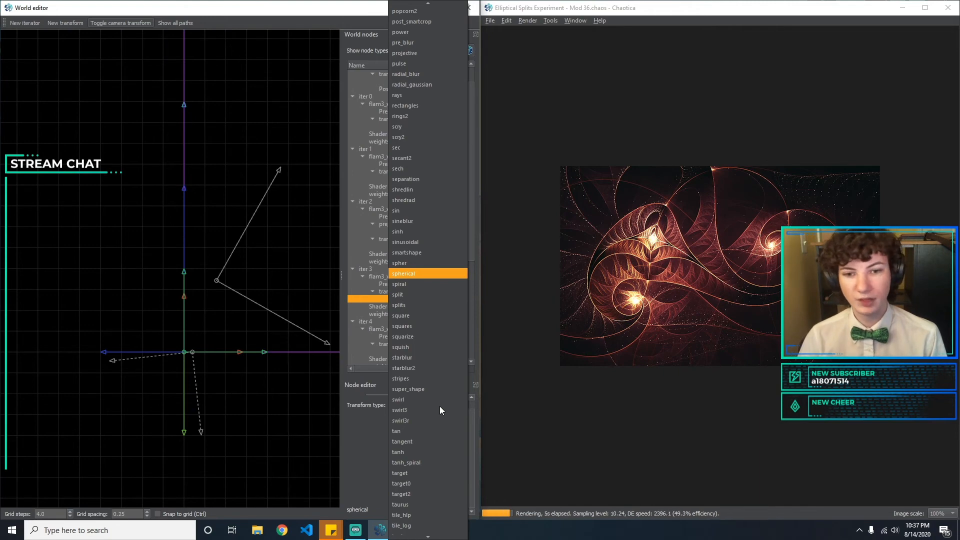
{"action": "left_click", "coordinate": [431, 293]}
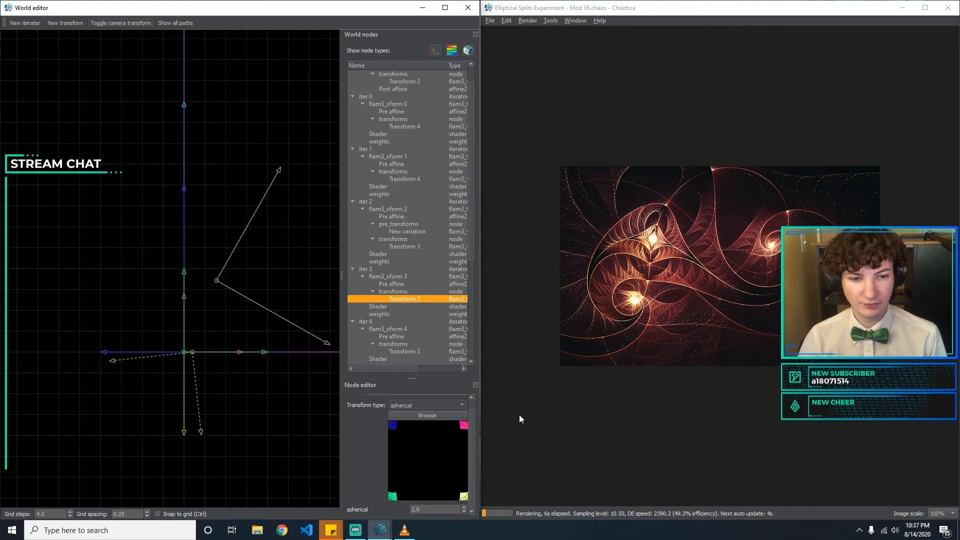
{"action": "left_click_drag", "start_coordinate": [429, 509], "coordinate": [360, 506]}
{"action": "type", "text": "0.5"}
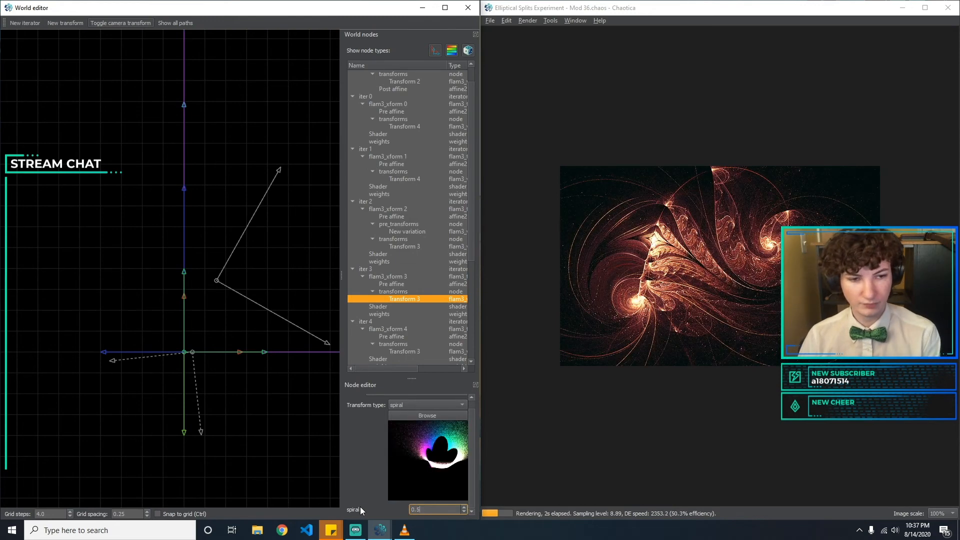
{"action": "key", "text": "BackSpace"}
{"action": "key", "text": "BackSpace"}
{"action": "type", "text": "3"}
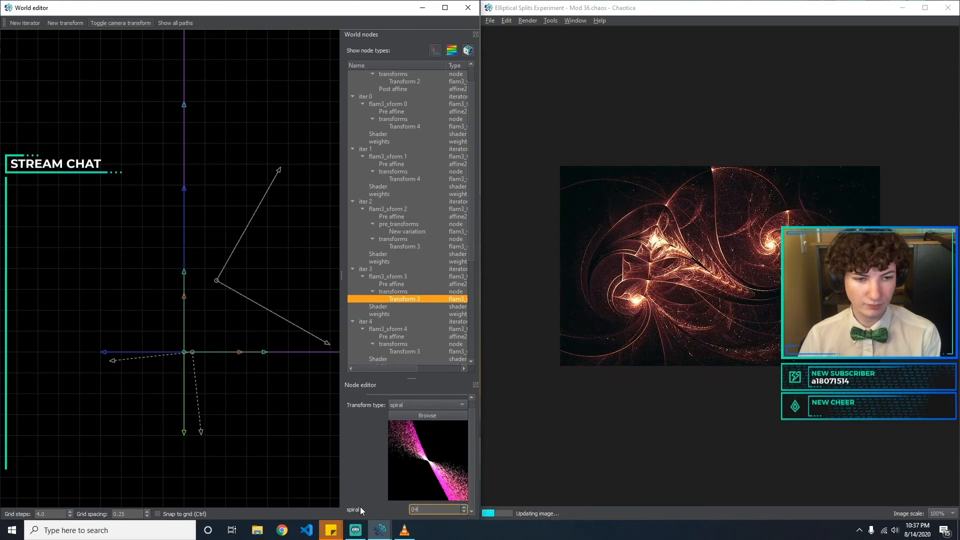
Try the julian type for iter 3's Transform 3 and restore it to spherical with an amount of 2.
{"action": "left_click", "coordinate": [432, 406]}
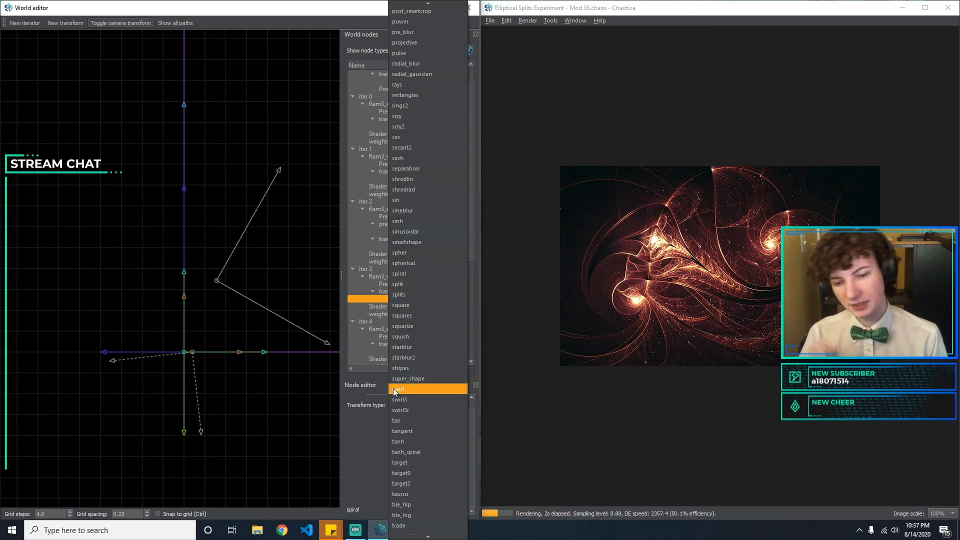
{"action": "left_click", "coordinate": [359, 431]}
{"action": "left_click", "coordinate": [439, 416]}
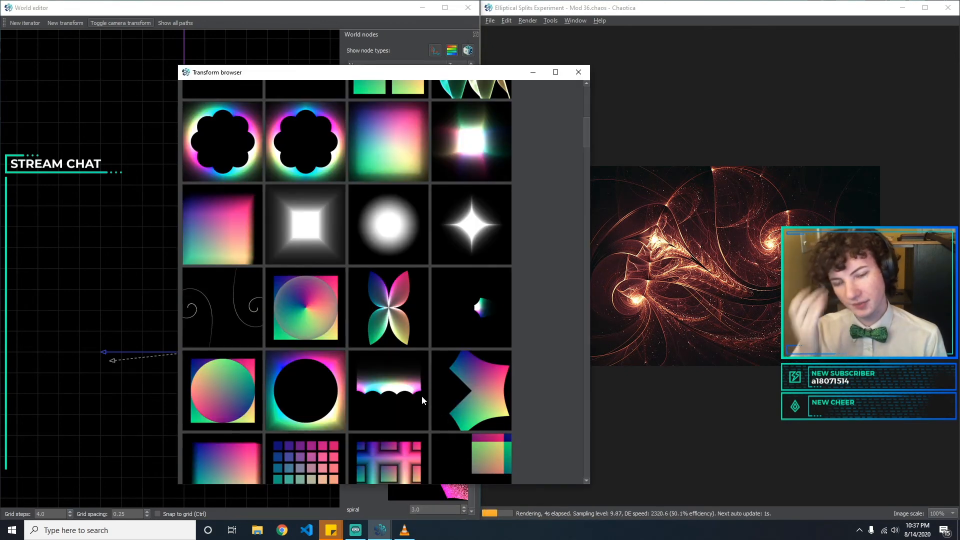
{"action": "left_click", "coordinate": [220, 117]}
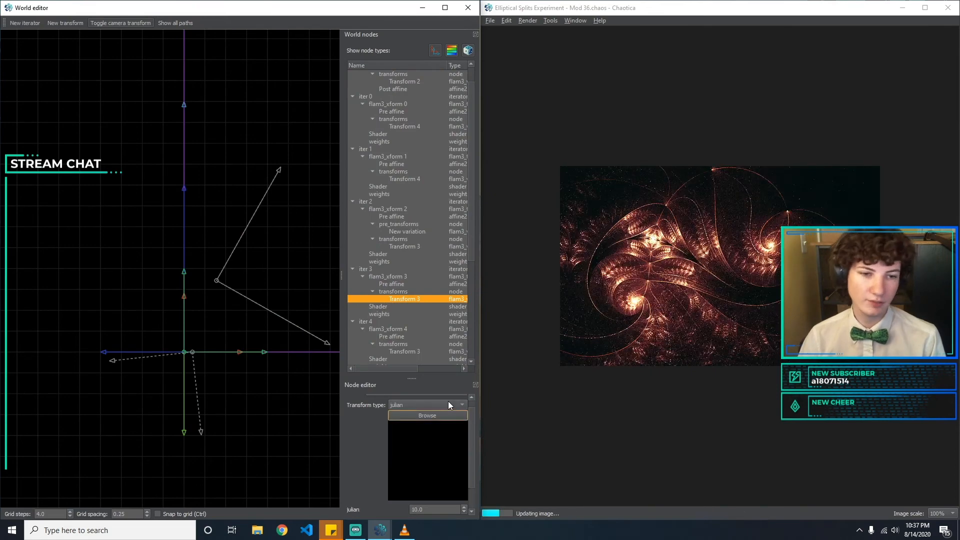
{"action": "left_click", "coordinate": [442, 405]}
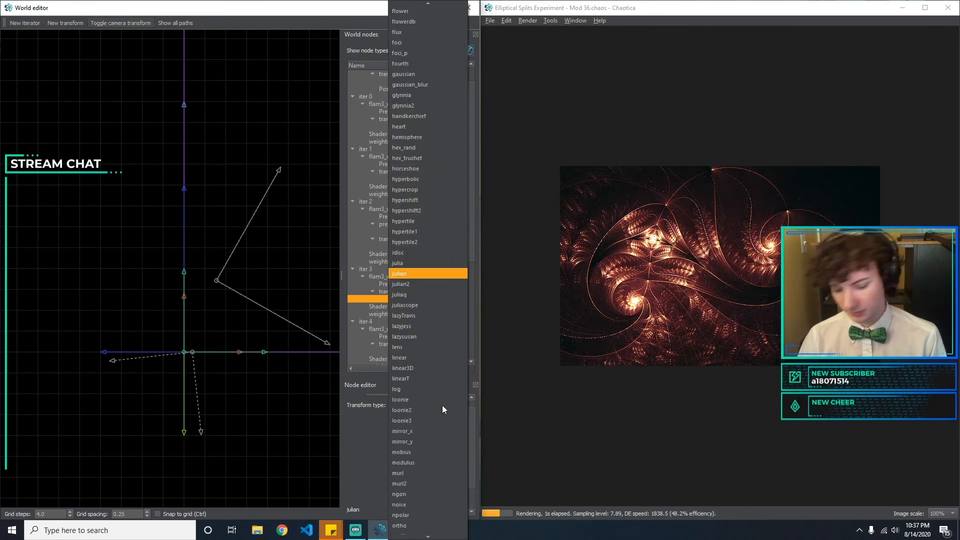
{"action": "key", "text": "Return"}
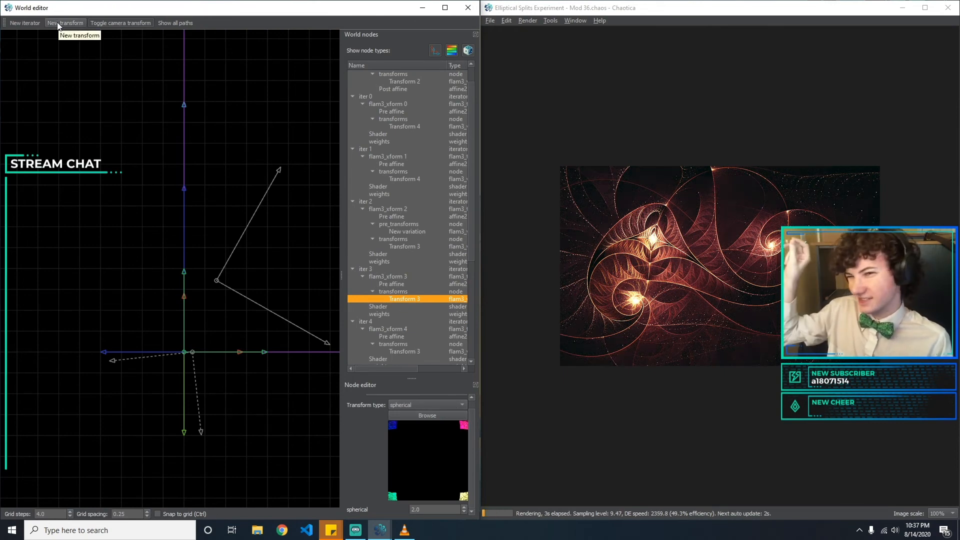
Add post_transforms to iter 3's flam3_xform 3 with a new transform of type mobius.
{"action": "left_click", "coordinate": [407, 277]}
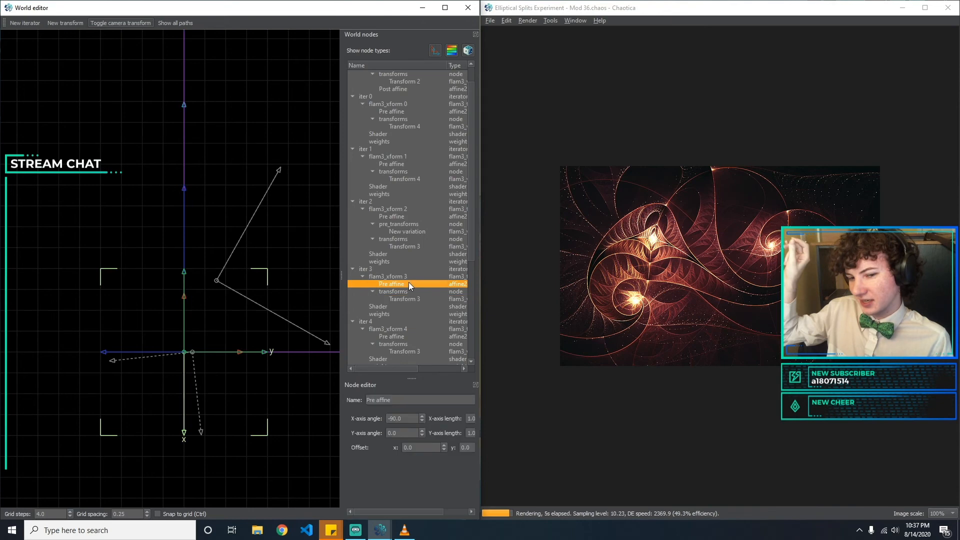
{"action": "left_click", "coordinate": [438, 430]}
{"action": "left_click", "coordinate": [401, 307]}
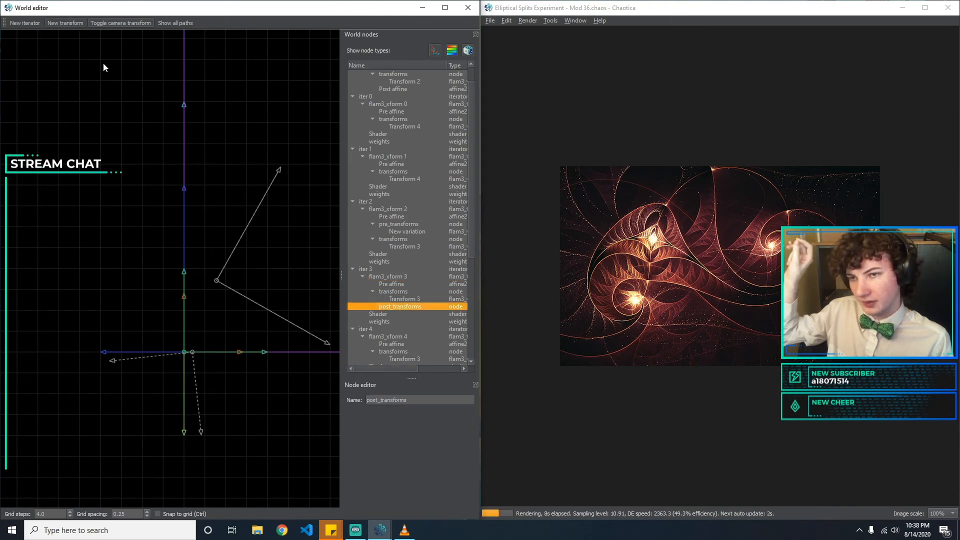
{"action": "left_click", "coordinate": [78, 25]}
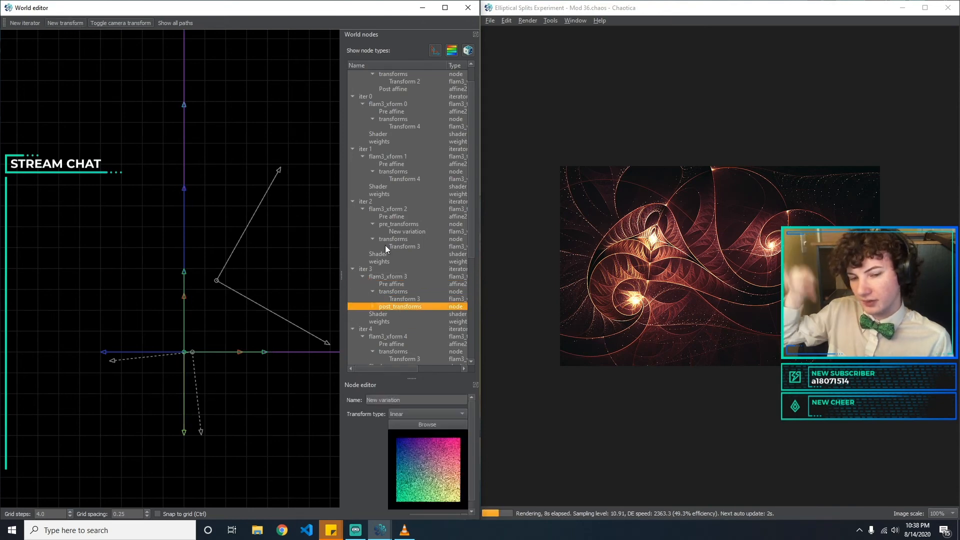
{"action": "left_click", "coordinate": [426, 414]}
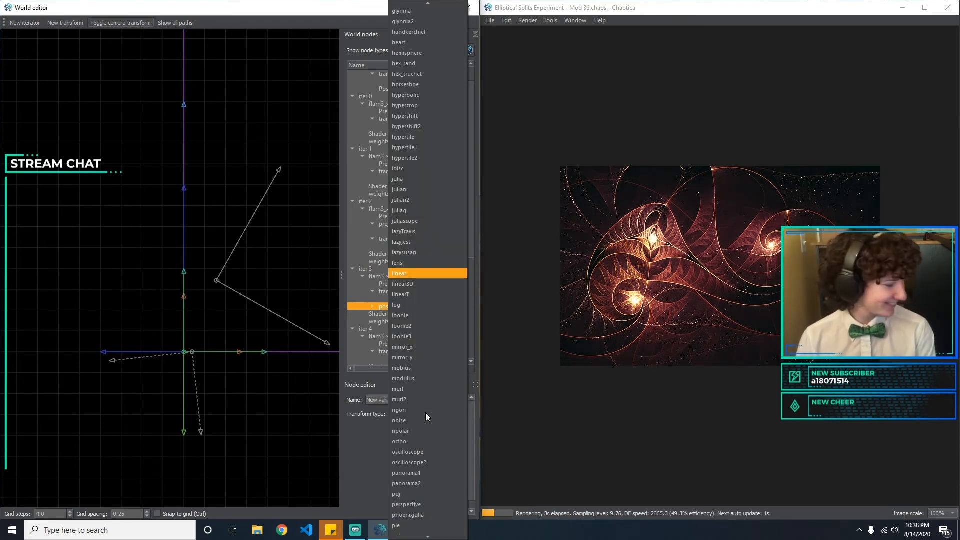
{"action": "key", "text": "m"}
{"action": "key", "text": "o"}
{"action": "key", "text": "Escape"}
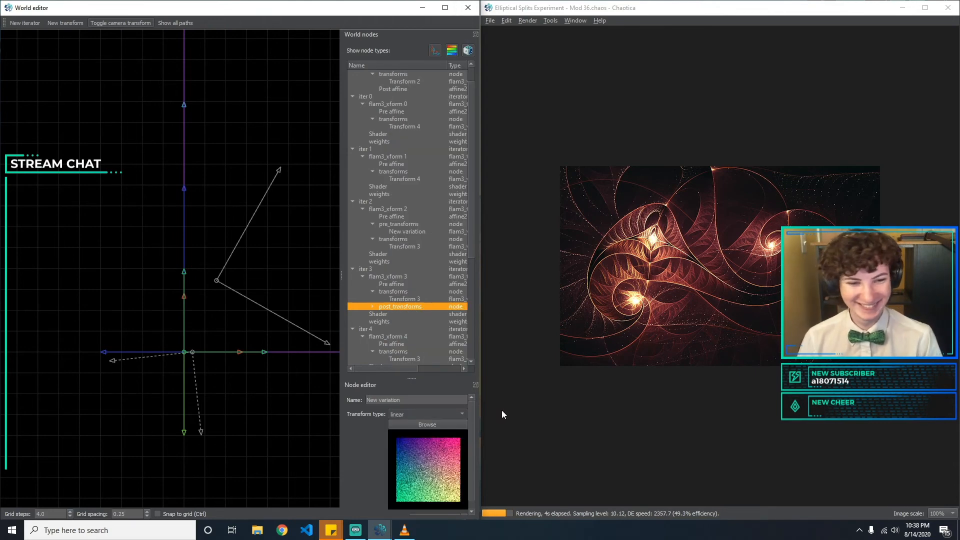
Try mobius amounts of 1.1 and 1.5 for iter 3's post transform and set the amount to 0.6.
{"action": "left_click_drag", "start_coordinate": [472, 421], "coordinate": [473, 449]}
{"action": "left_click", "coordinate": [431, 415]}
{"action": "key", "text": "BackSpace"}
{"action": "type", "text": "1.1"}
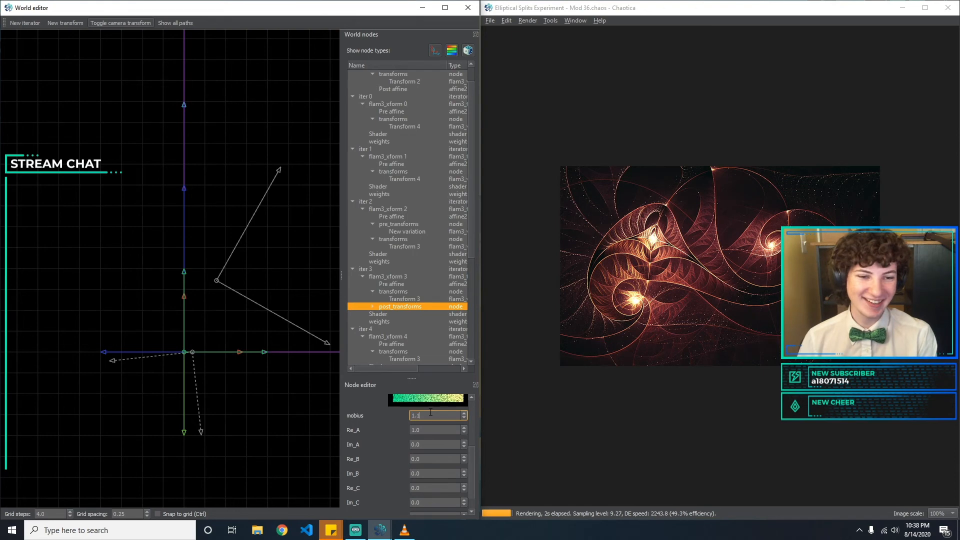
{"action": "key", "text": "BackSpace"}
{"action": "type", "text": "5"}
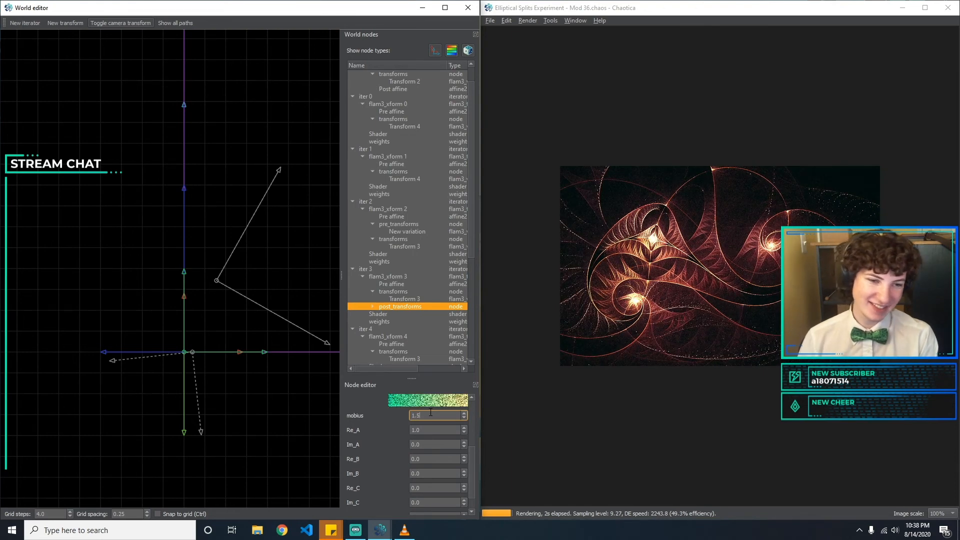
{"action": "key", "text": "BackSpace"}
{"action": "key", "text": "BackSpace"}
{"action": "key", "text": "BackSpace"}
{"action": "type", "text": "0."}
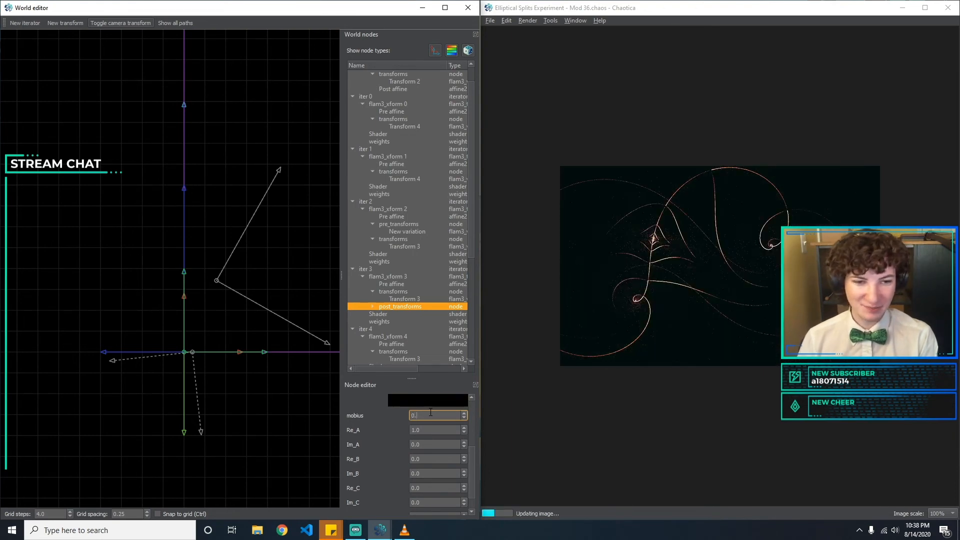
{"action": "type", "text": "6"}
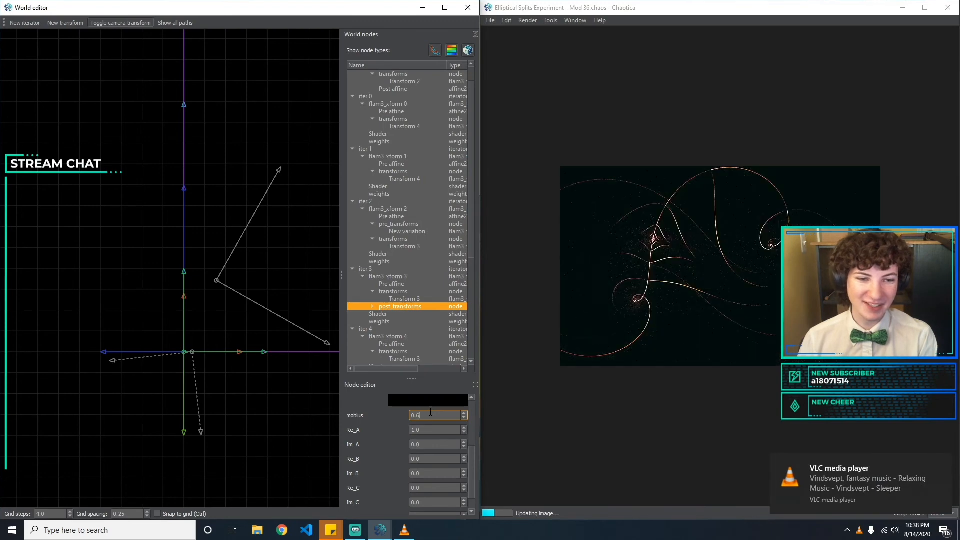
{"action": "key", "text": "BackSpace"}
{"action": "type", "text": "7"}
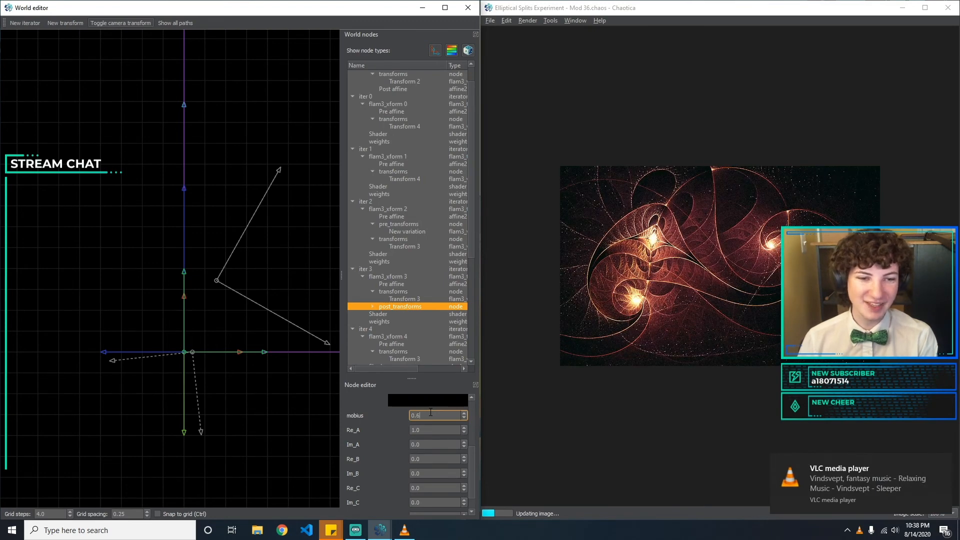
Try a Re_A of 1.5 for the mobius post transform, return it to 1.0 and keep Im_A at 0.
{"action": "key", "text": "Tab"}
{"action": "type", "text": "1.5"}
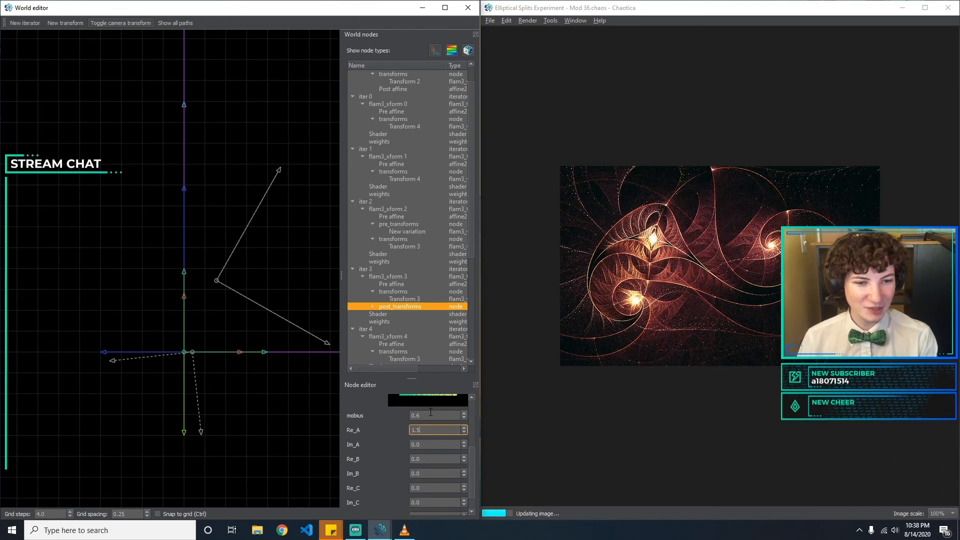
{"action": "key", "text": "BackSpace"}
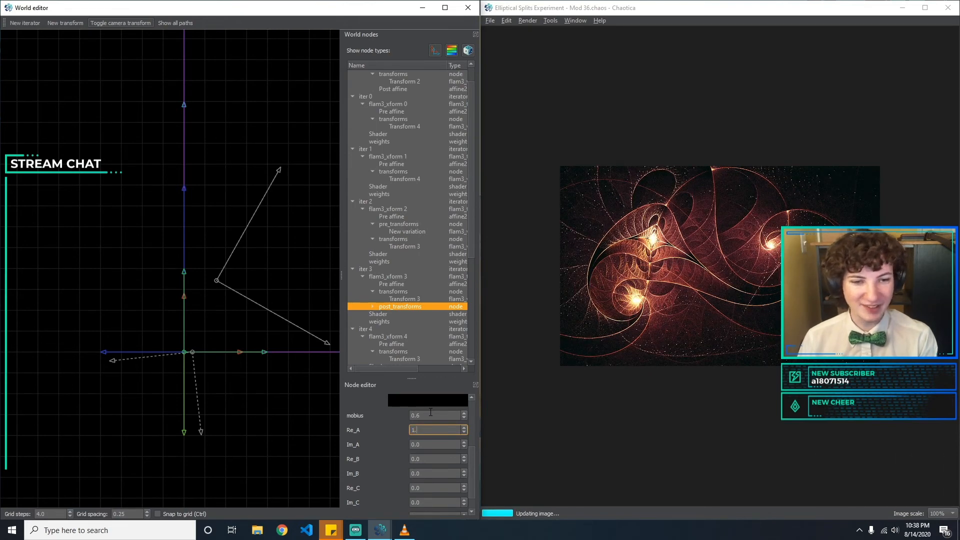
{"action": "key", "text": "Tab"}
{"action": "type", "text": "0"}
{"action": "type", "text": "."}
{"action": "key", "text": "BackSpace"}
{"action": "key", "text": "BackSpace"}
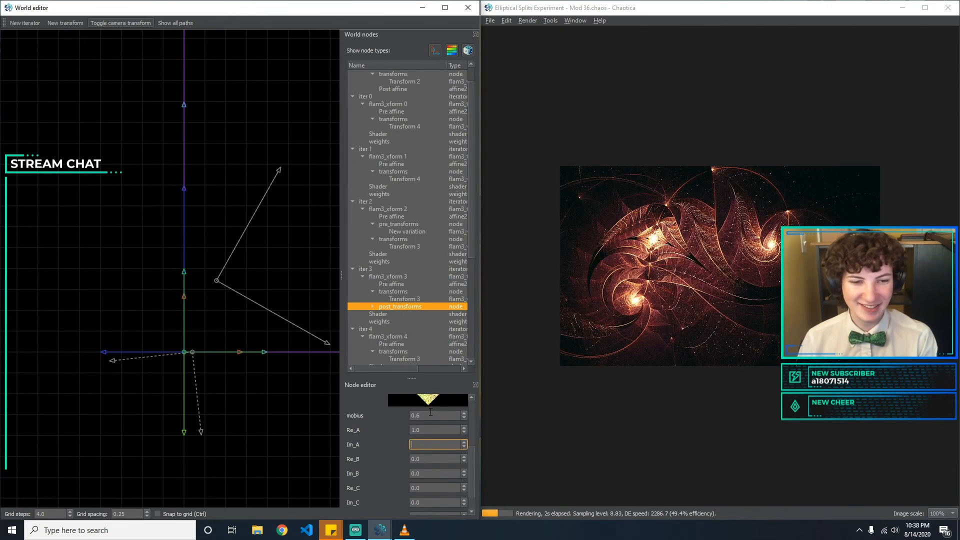
Try a Re_B of 0.1 for the mobius post transform, return it to 0 and set Im_B to 0.5.
{"action": "key", "text": "Tab"}
{"action": "type", "text": "0.1"}
{"action": "key", "text": "BackSpace"}
{"action": "key", "text": "Tab"}
{"action": "type", "text": "0."}
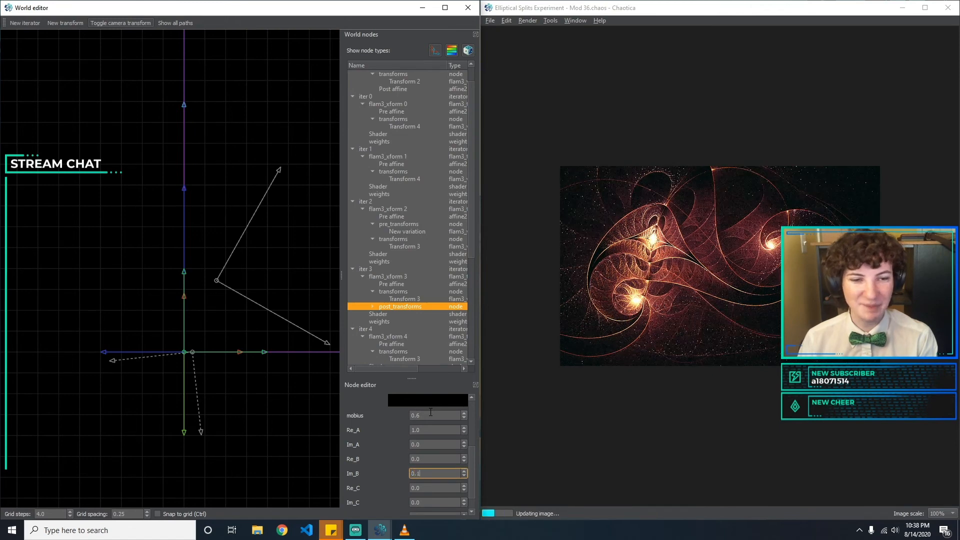
{"action": "type", "text": "5"}
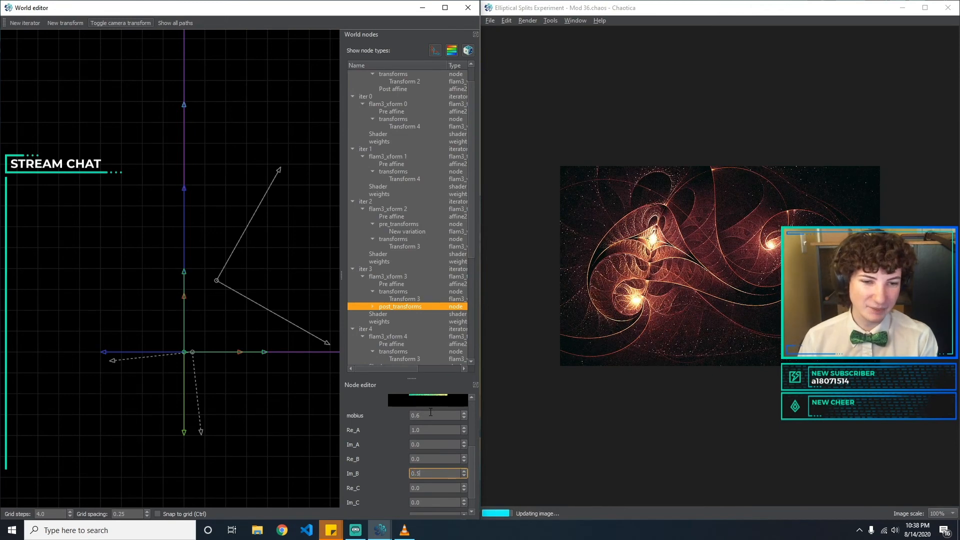
Try Re_C values of 0.5 and -0.5 and an Im_C of 0.1 for the mobius post transform, returning both to 0.
{"action": "key", "text": "Tab"}
{"action": "type", "text": "0.5"}
{"action": "key", "text": "BackSpace"}
{"action": "key", "text": "BackSpace"}
{"action": "key", "text": "BackSpace"}
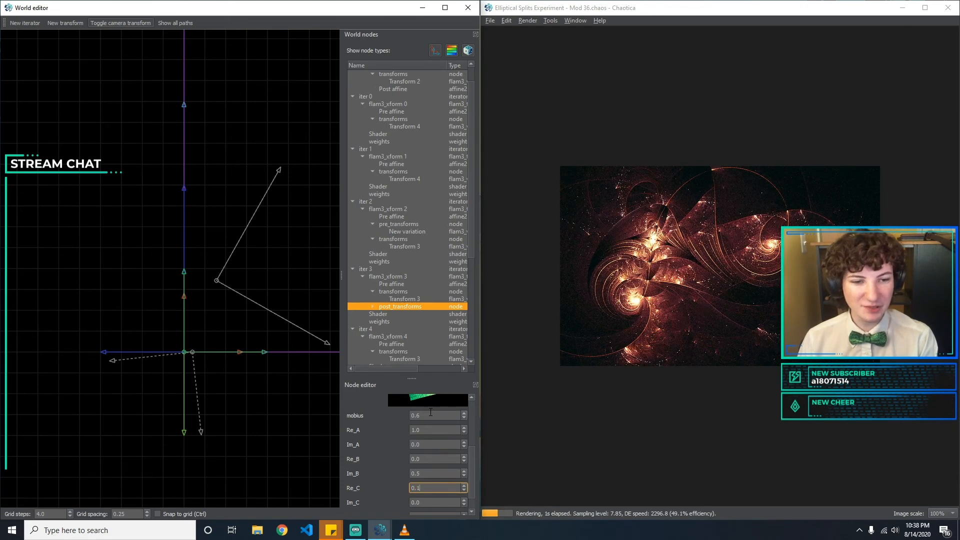
{"action": "type", "text": "-0.5"}
{"action": "key", "text": "BackSpace"}
{"action": "key", "text": "BackSpace"}
{"action": "key", "text": "BackSpace"}
{"action": "key", "text": "BackSpace"}
{"action": "key", "text": "Tab"}
{"action": "type", "text": "0.1"}
{"action": "key", "text": "BackSpace"}
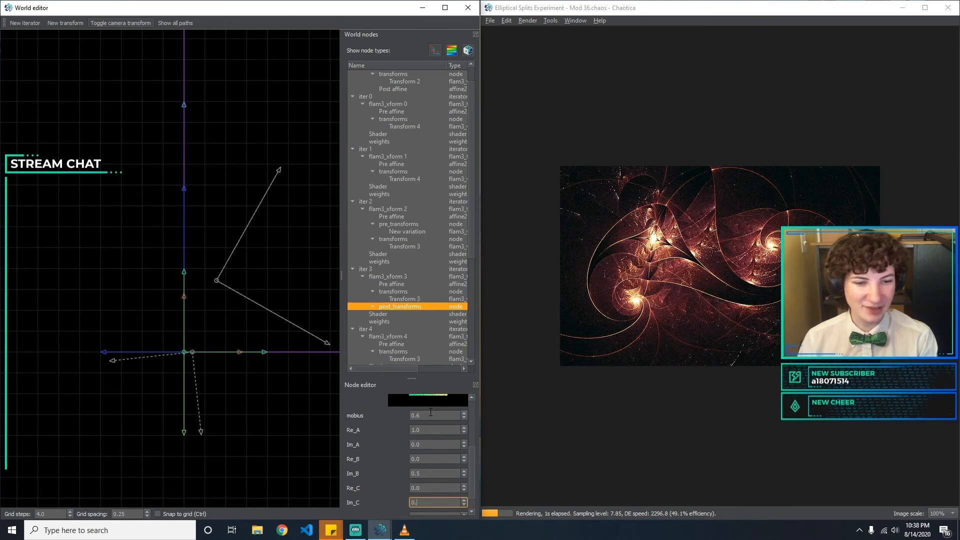
Try Re_D values of 1.1, 1.6, 2 and 3 for the mobius post transform.
{"action": "key", "text": "Tab"}
{"action": "key", "text": "BackSpace"}
{"action": "type", "text": "1"}
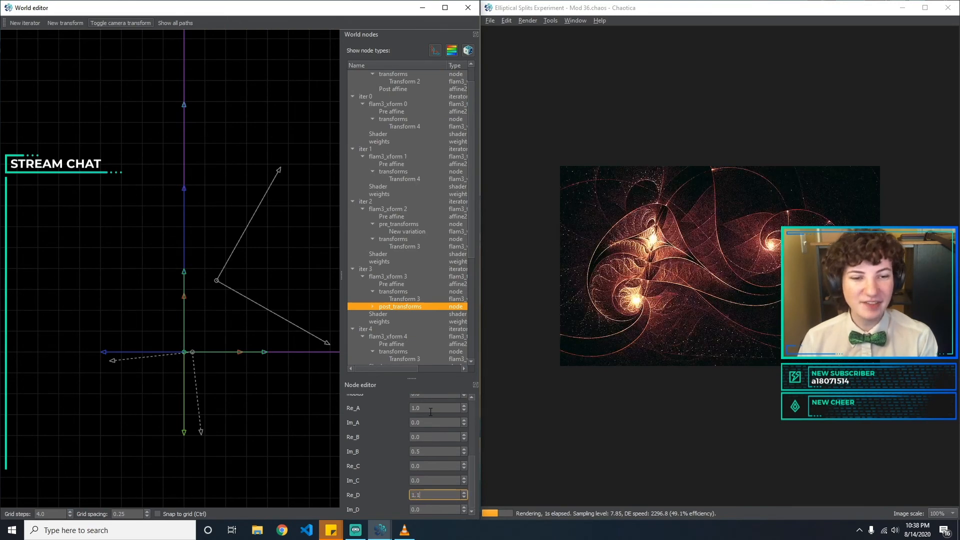
{"action": "type", "text": ".57"}
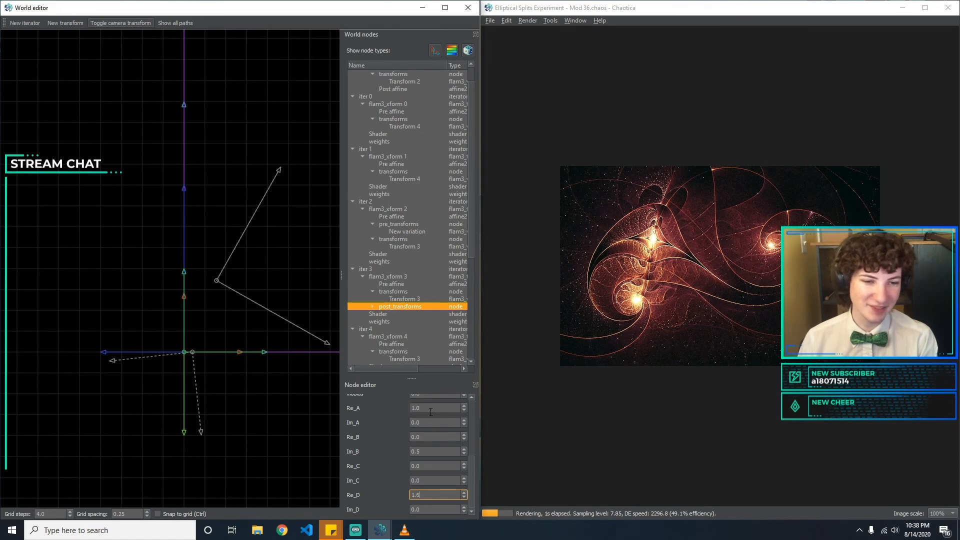
{"action": "key", "text": "BackSpace"}
{"action": "type", "text": "8"}
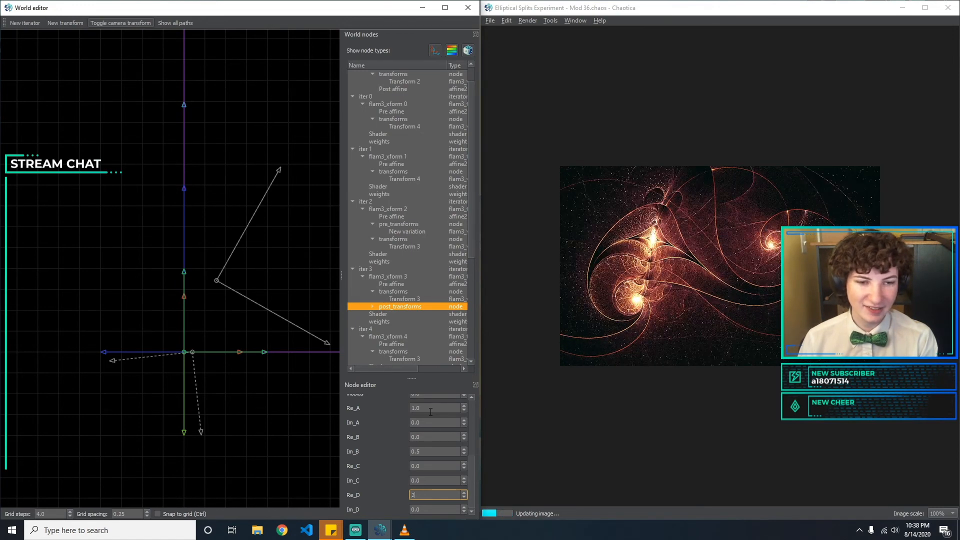
{"action": "key", "text": "BackSpace"}
{"action": "key", "text": "BackSpace"}
{"action": "key", "text": "BackSpace"}
{"action": "type", "text": "3"}
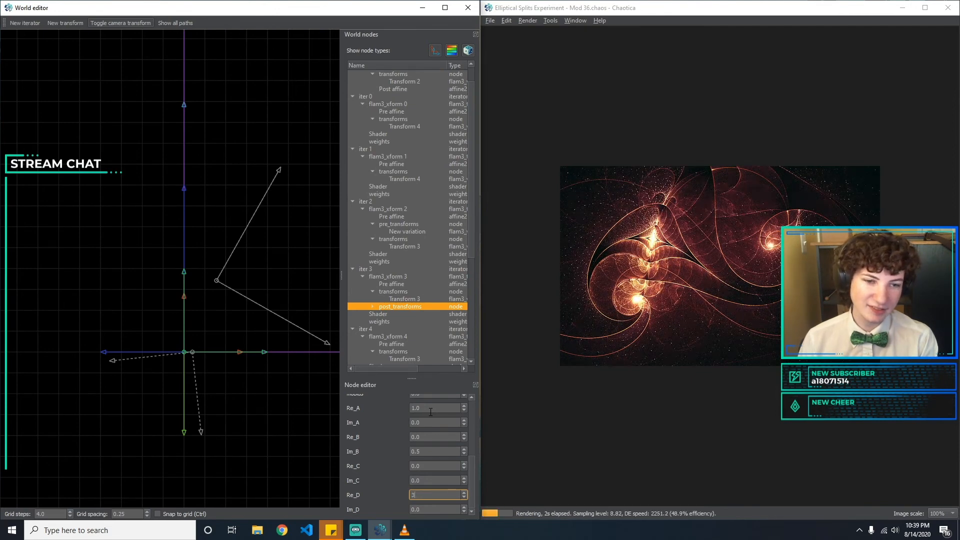
Try Re_D values of 1, 0.5, 2, 4 and 3.5 for the mobius post transform, returning it to 3.
{"action": "key", "text": "BackSpace"}
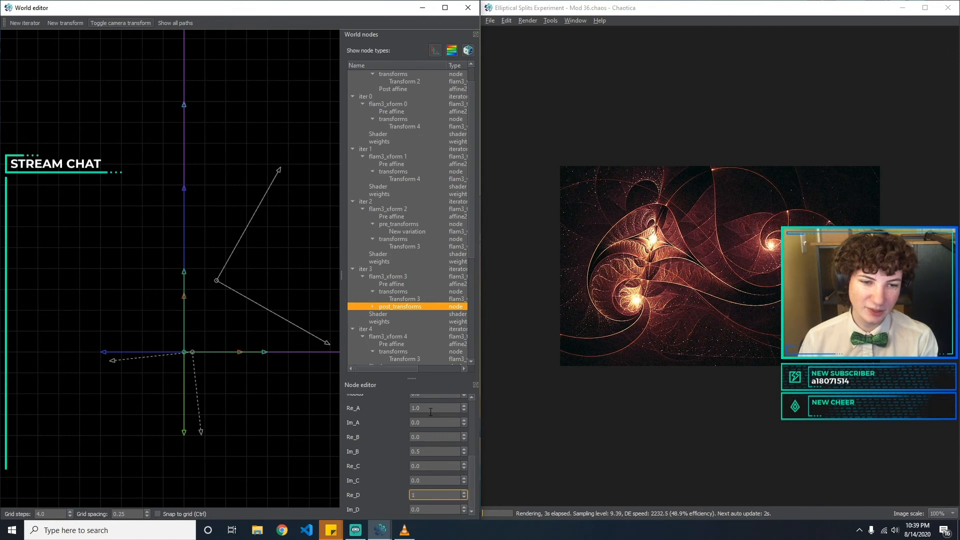
{"action": "key", "text": "BackSpace"}
{"action": "type", "text": "0.5"}
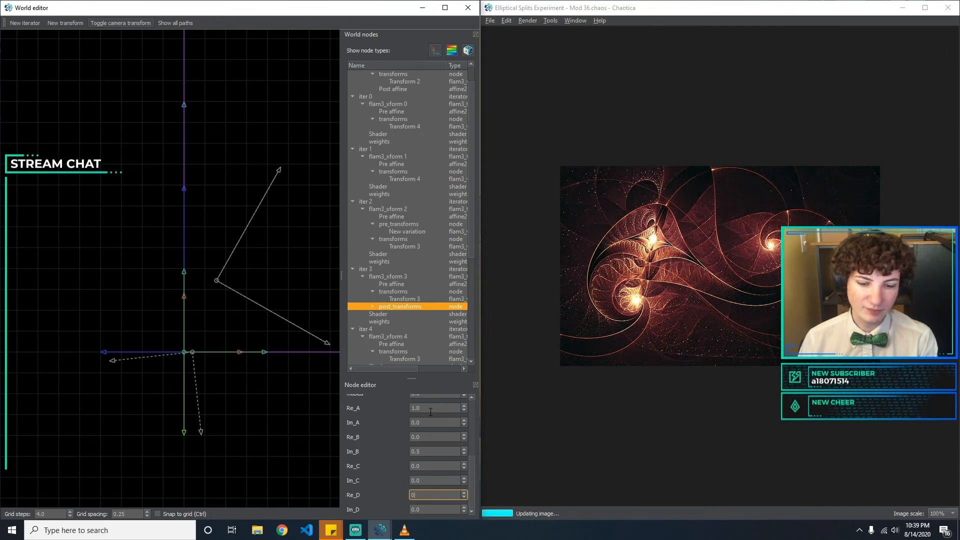
{"action": "key", "text": "BackSpace"}
{"action": "key", "text": "BackSpace"}
{"action": "key", "text": "BackSpace"}
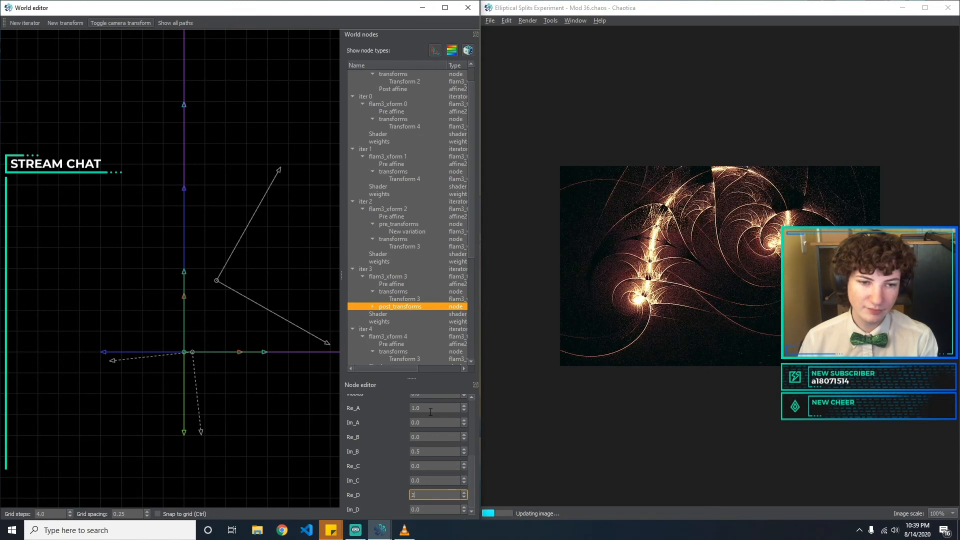
{"action": "type", "text": "3"}
{"action": "type", "text": "4"}
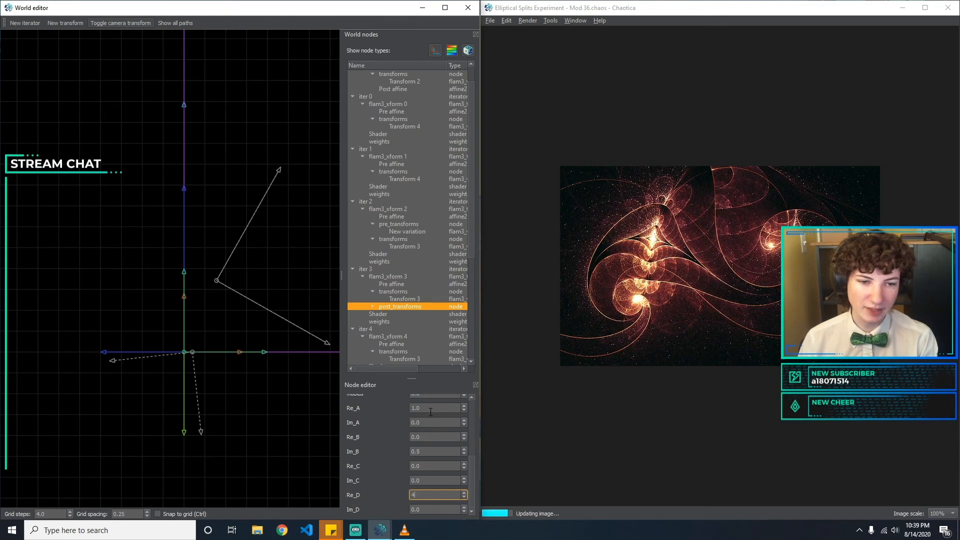
{"action": "type", "text": ".5"}
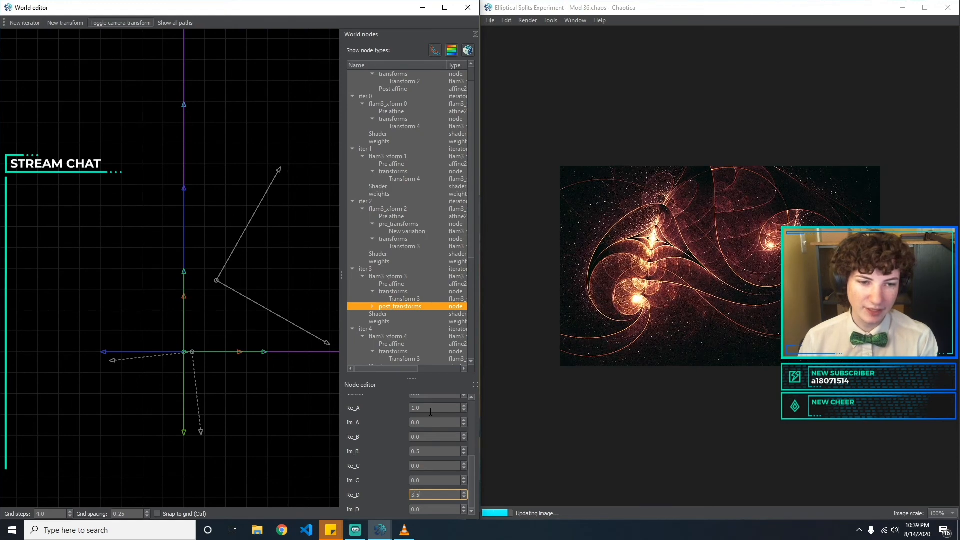
{"action": "key", "text": "BackSpace"}
{"action": "key", "text": "BackSpace"}
Try Im_D values of 1.5, 0.5 and -0.2 for the mobius post transform, settling on -0.1.
{"action": "key", "text": "Tab"}
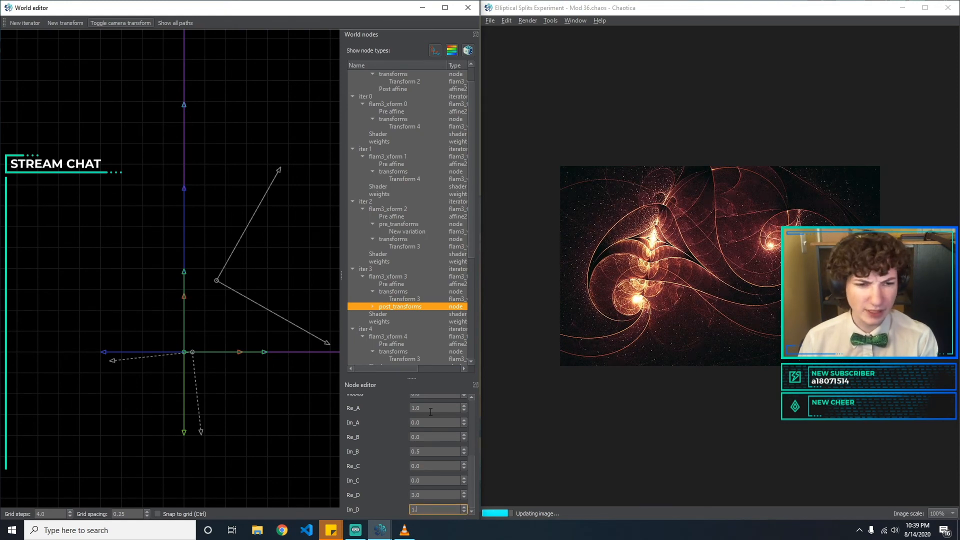
{"action": "type", "text": "1.5"}
{"action": "key", "text": "BackSpace"}
{"action": "type", "text": "0.5"}
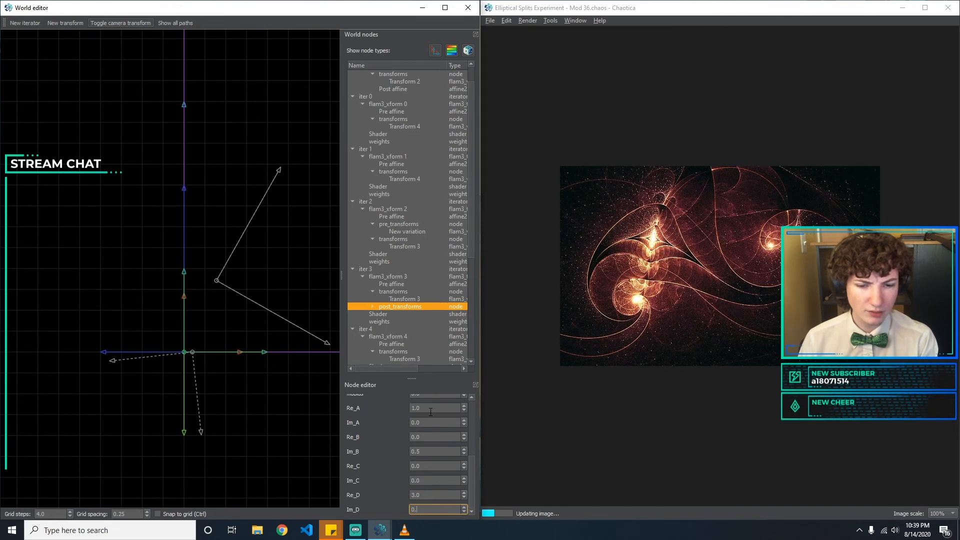
{"action": "key", "text": "BackSpace"}
{"action": "key", "text": "BackSpace"}
{"action": "key", "text": "BackSpace"}
{"action": "type", "text": "-0."}
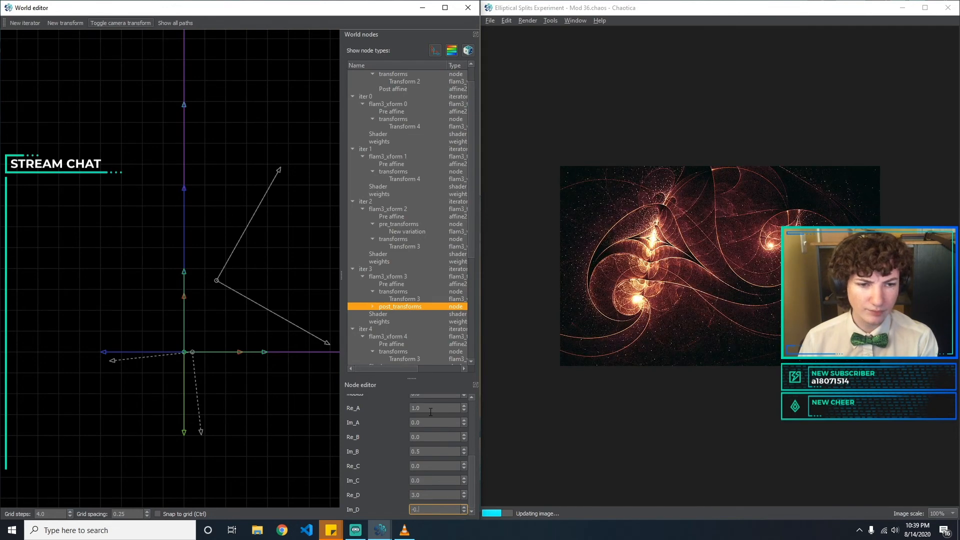
{"action": "type", "text": "11"}
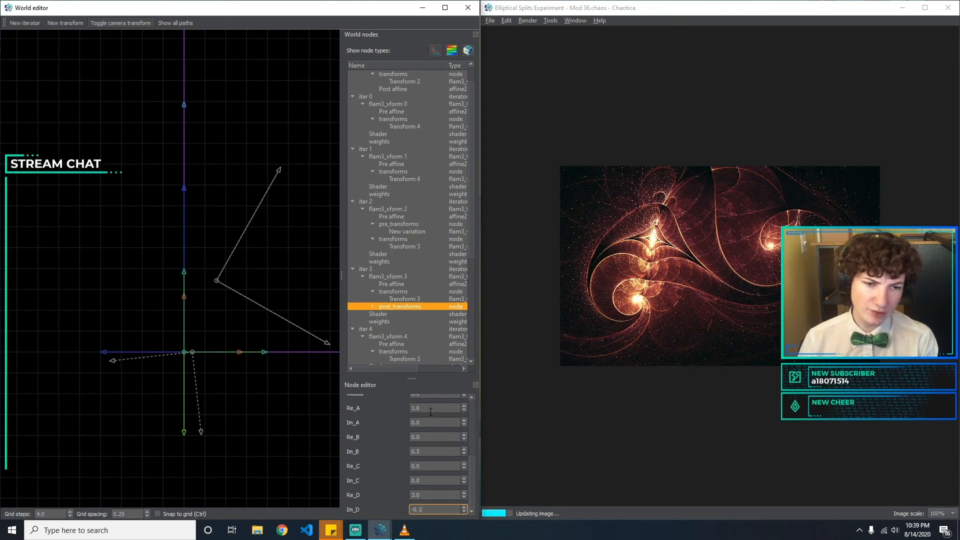
{"action": "key", "text": "BackSpace"}
{"action": "type", "text": "2"}
{"action": "key", "text": "BackSpace"}
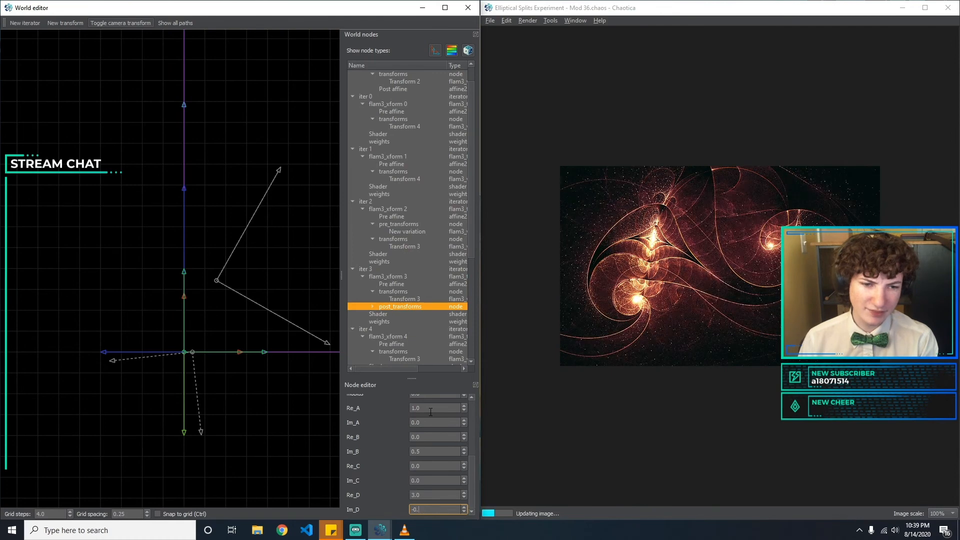
{"action": "type", "text": "1"}
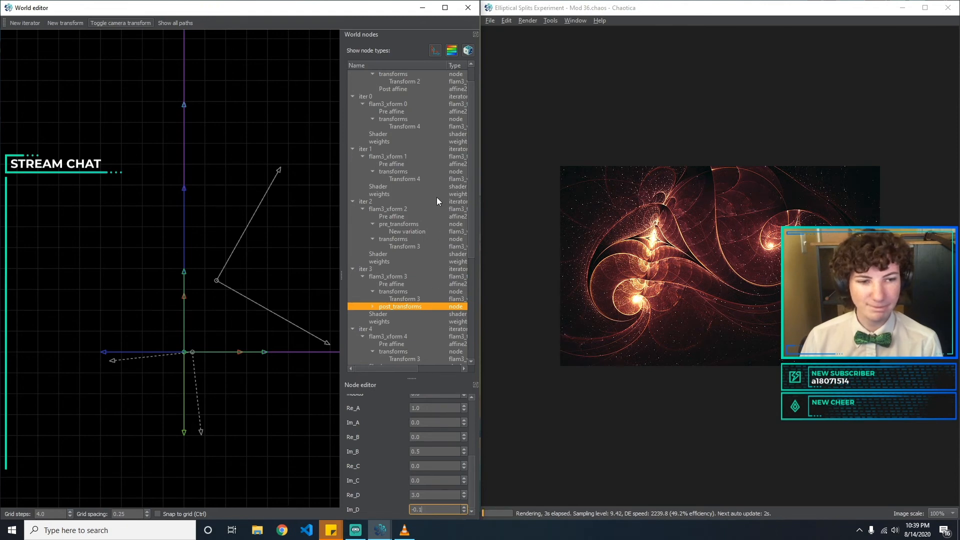
Delete the linear variation from the post transforms of iter 3.
{"action": "left_click", "coordinate": [400, 299]}
{"action": "left_click", "coordinate": [372, 307]}
{"action": "left_click", "coordinate": [390, 314]}
{"action": "left_click", "coordinate": [392, 322]}
{"action": "left_click", "coordinate": [400, 314]}
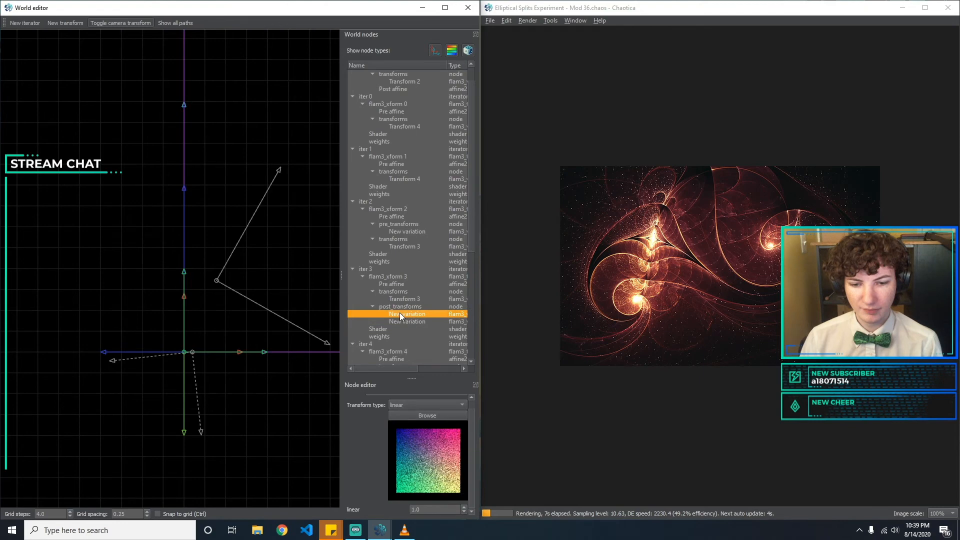
{"action": "key", "text": "Delete"}
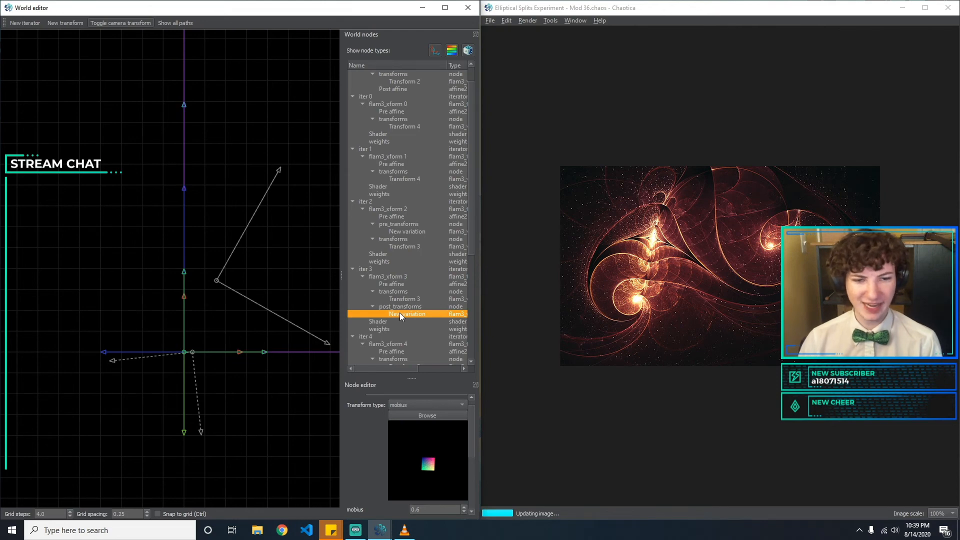
Try a spherical amount of 4 for Transform 3 of iter 3 and return it to 2.
{"action": "left_click", "coordinate": [396, 300]}
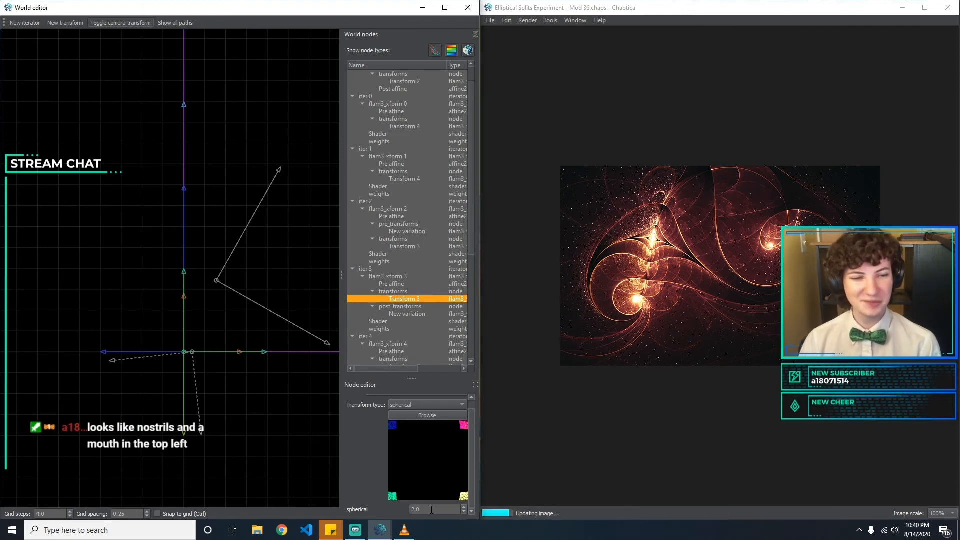
{"action": "left_click", "coordinate": [431, 509]}
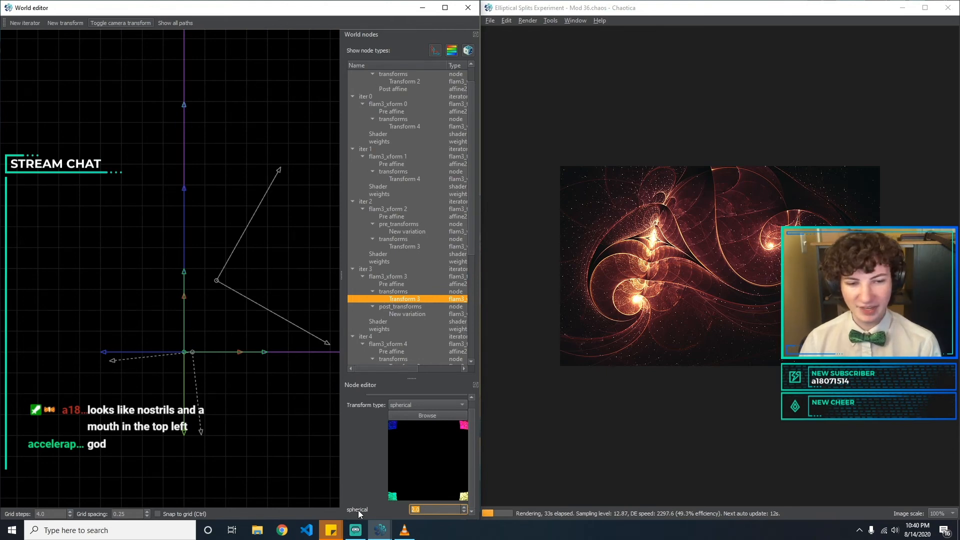
{"action": "type", "text": "2"}
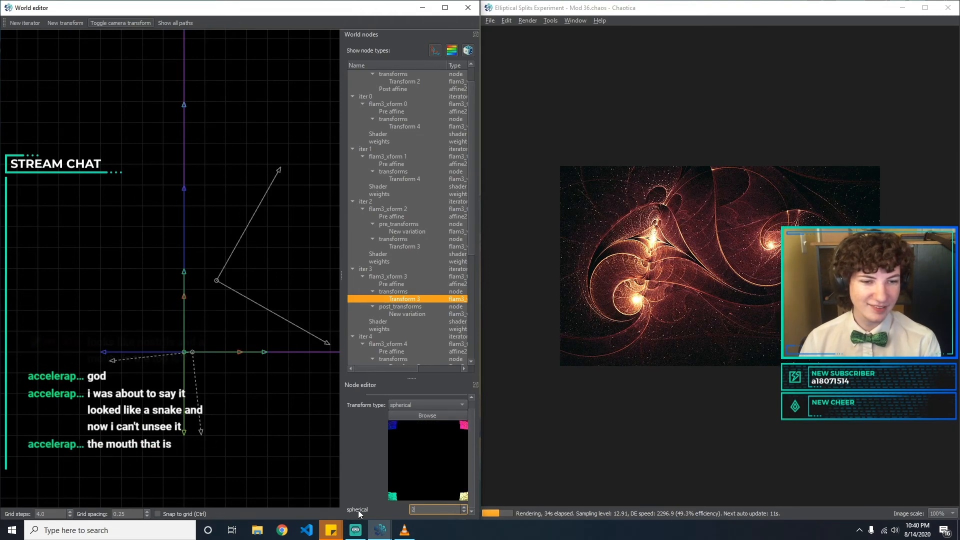
{"action": "key", "text": "BackSpace"}
{"action": "type", "text": "4"}
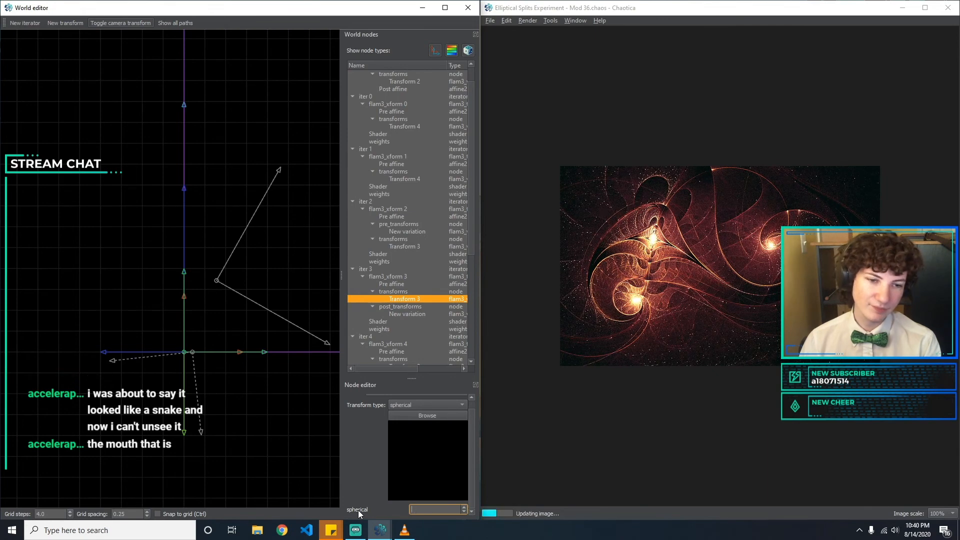
{"action": "key", "text": "BackSpace"}
{"action": "type", "text": "2"}
{"action": "key", "text": "BackSpace"}
{"action": "type", "text": "4"}
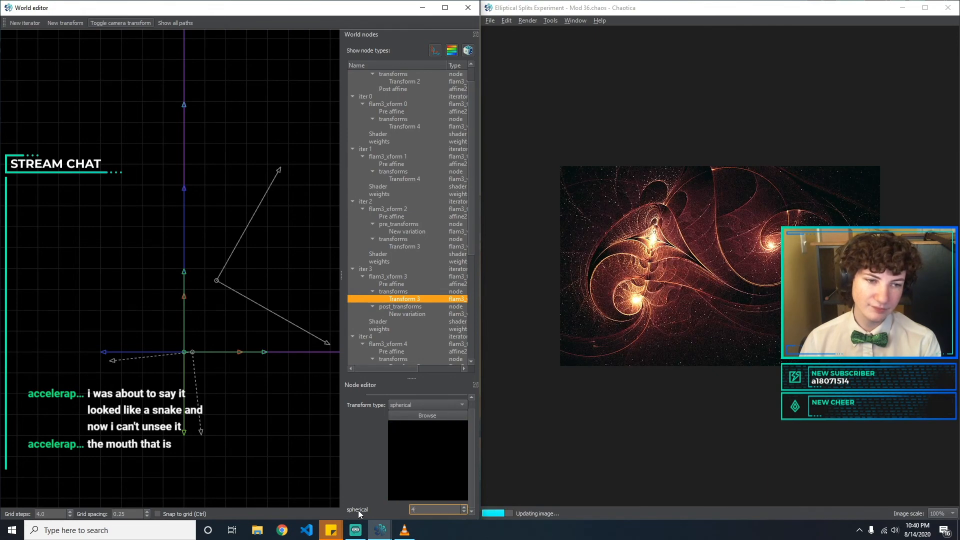
{"action": "key", "text": "BackSpace"}
{"action": "type", "text": "2"}
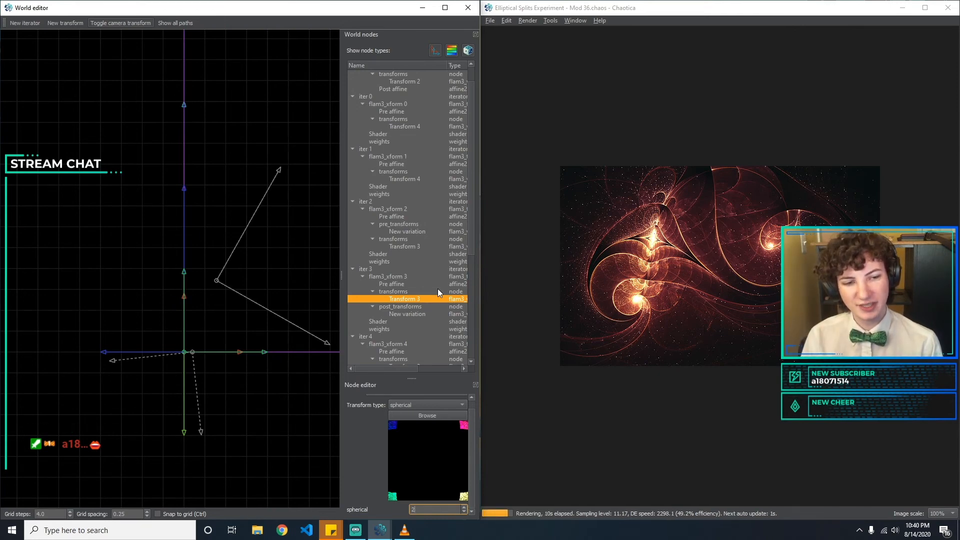
Delete the mobius variation from the post transforms of iter 3 and add a new transform in its place.
{"action": "left_click", "coordinate": [413, 316]}
{"action": "key", "text": "Delete"}
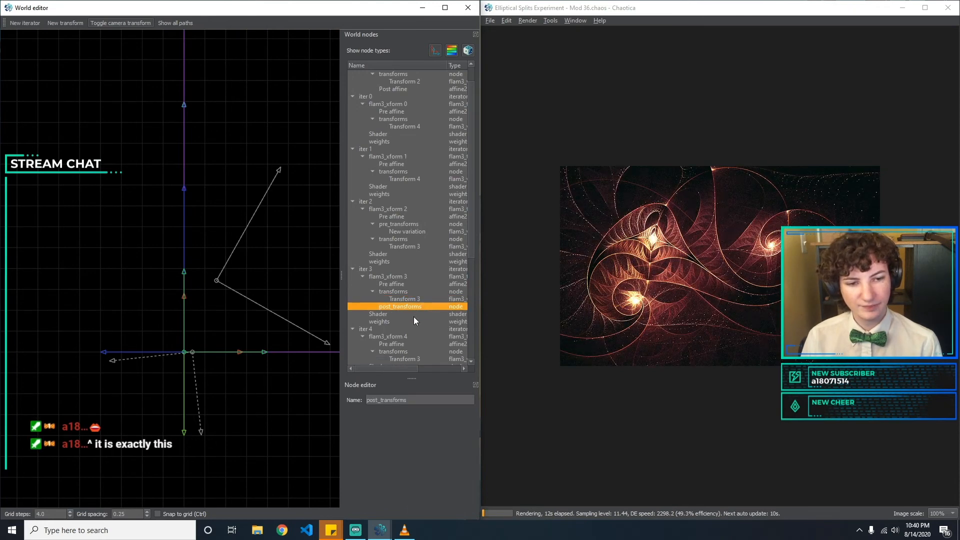
{"action": "left_click", "coordinate": [417, 292]}
{"action": "left_click", "coordinate": [410, 307]}
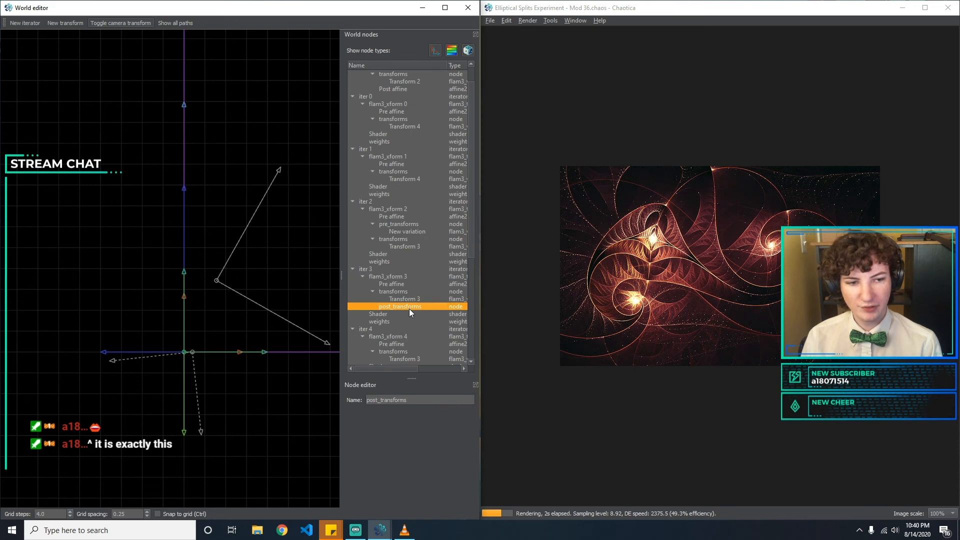
{"action": "left_click_drag", "start_coordinate": [74, 7], "coordinate": [1, 235]}
{"action": "left_click", "coordinate": [73, 24]}
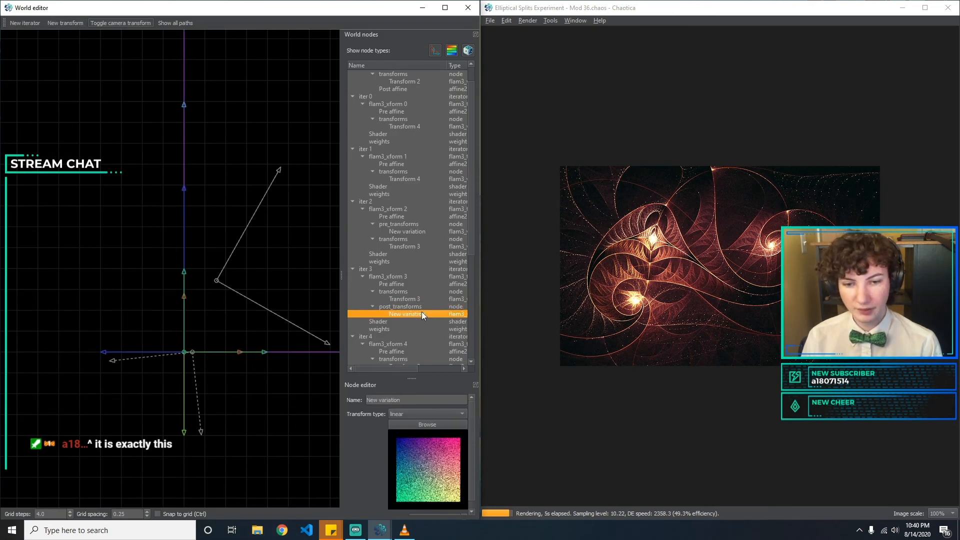
Change the new post transform of iter 3 to spherical and try amounts of 0.1, 0.5 and 1.
{"action": "left_click", "coordinate": [429, 412]}
{"action": "type", "text": "spherical"}
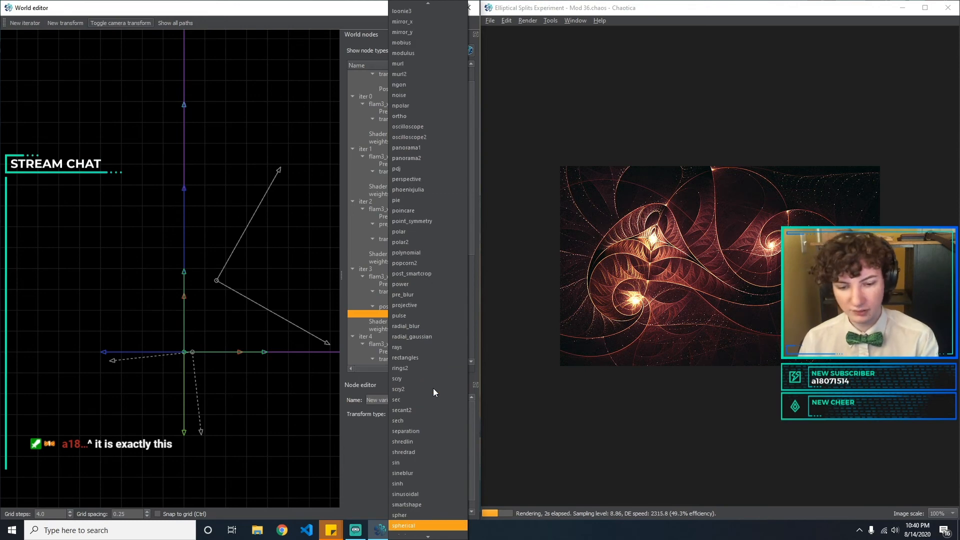
{"action": "key", "text": "Return"}
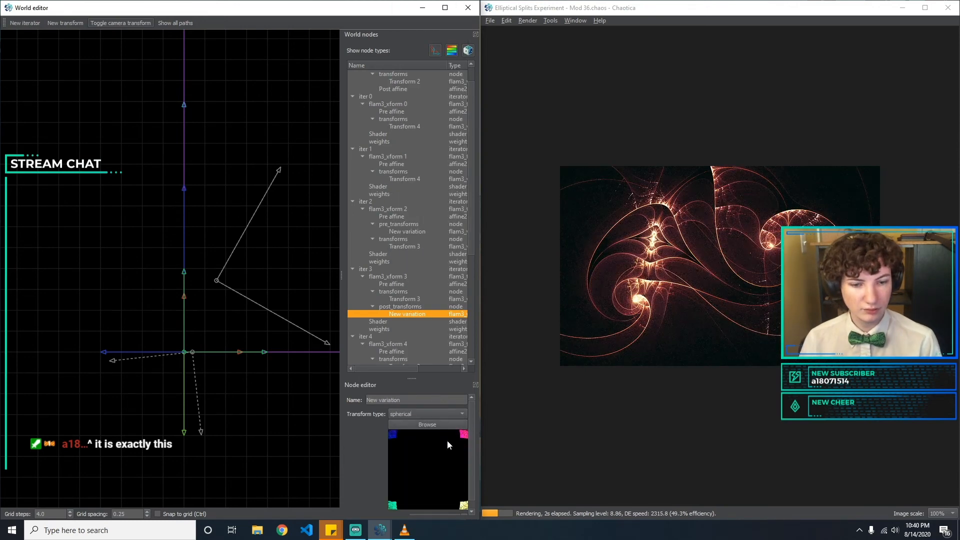
{"action": "left_click_drag", "start_coordinate": [472, 469], "coordinate": [471, 481]}
{"action": "left_click_drag", "start_coordinate": [440, 510], "coordinate": [293, 506]}
{"action": "type", "text": "0.1"}
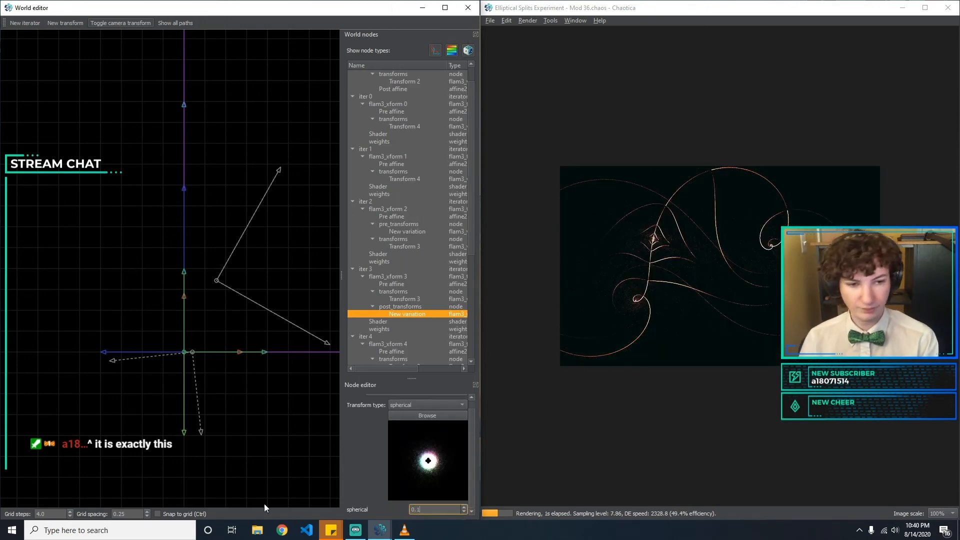
{"action": "key", "text": "BackSpace"}
{"action": "type", "text": "5"}
{"action": "key", "text": "BackSpace"}
{"action": "key", "text": "BackSpace"}
{"action": "key", "text": "BackSpace"}
{"action": "type", "text": "1"}
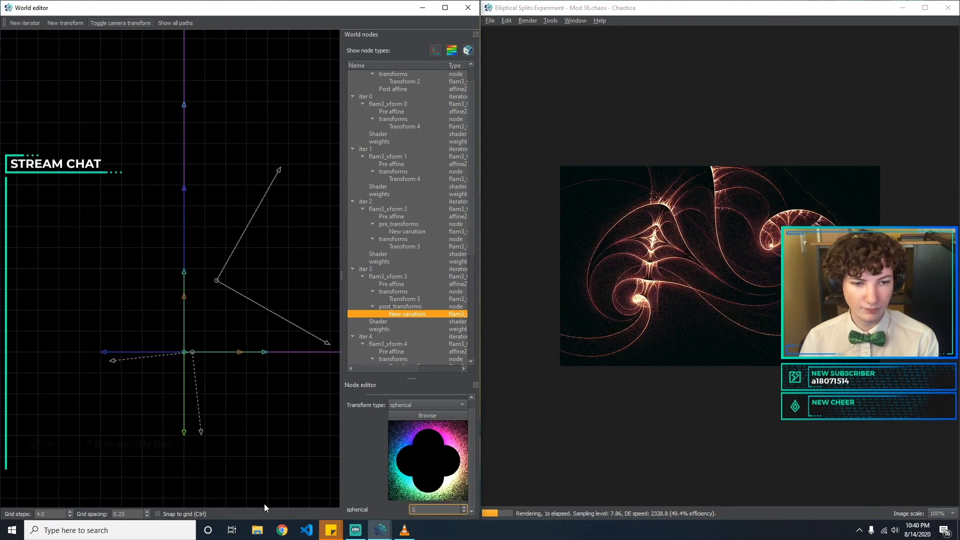
Try spherical amounts of 100 and 30 for the post transform of iter 3 and clear the value.
{"action": "key", "text": "BackSpace"}
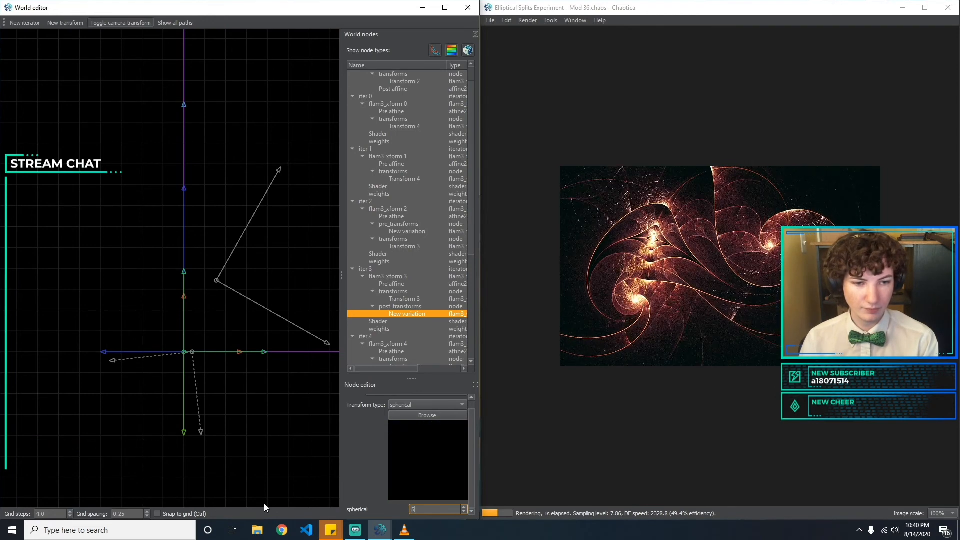
{"action": "type", "text": "100"}
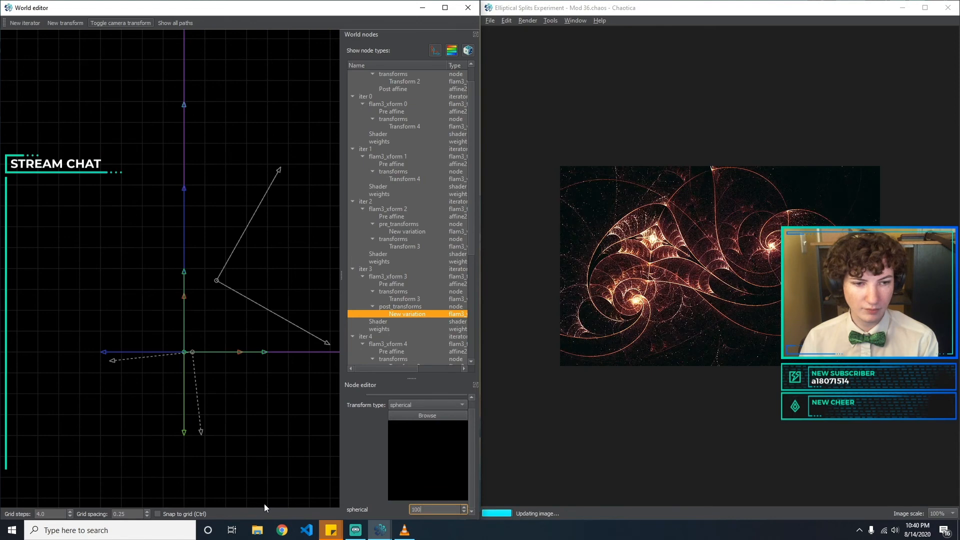
{"action": "key", "text": "BackSpace"}
{"action": "key", "text": "BackSpace"}
{"action": "key", "text": "BackSpace"}
{"action": "type", "text": "30"}
{"action": "key", "text": "BackSpace"}
{"action": "key", "text": "BackSpace"}
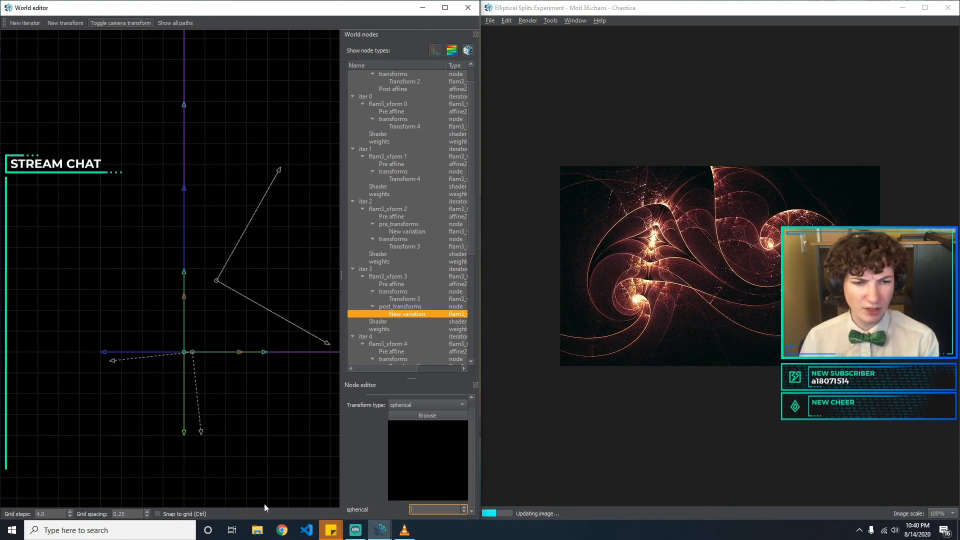
Change the transform type of iter 3's post transform to sinh.
{"action": "left_click", "coordinate": [414, 405]}
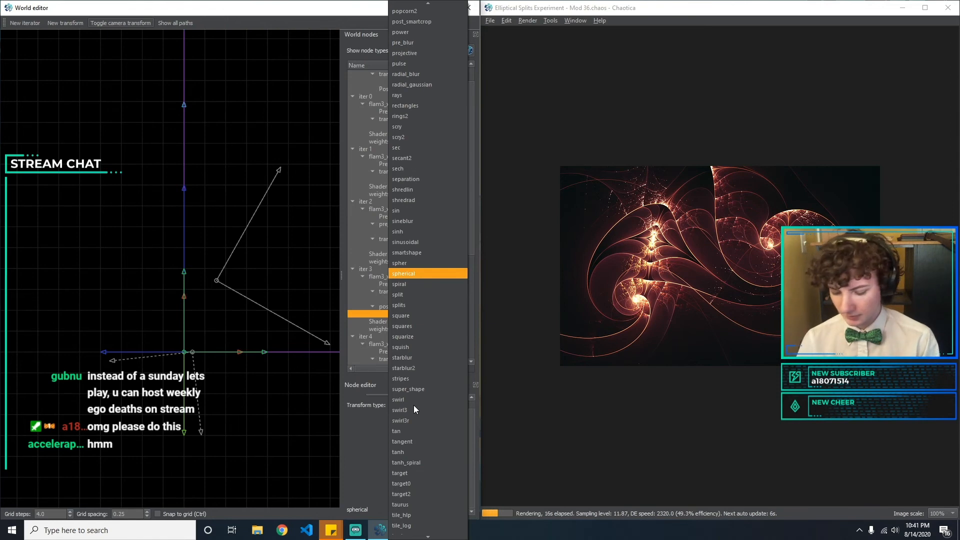
{"action": "type", "text": "sinh"}
{"action": "key", "text": "Return"}
{"action": "scroll", "coordinate": [413, 405], "scroll_direction": "up", "scroll_amount": 2}
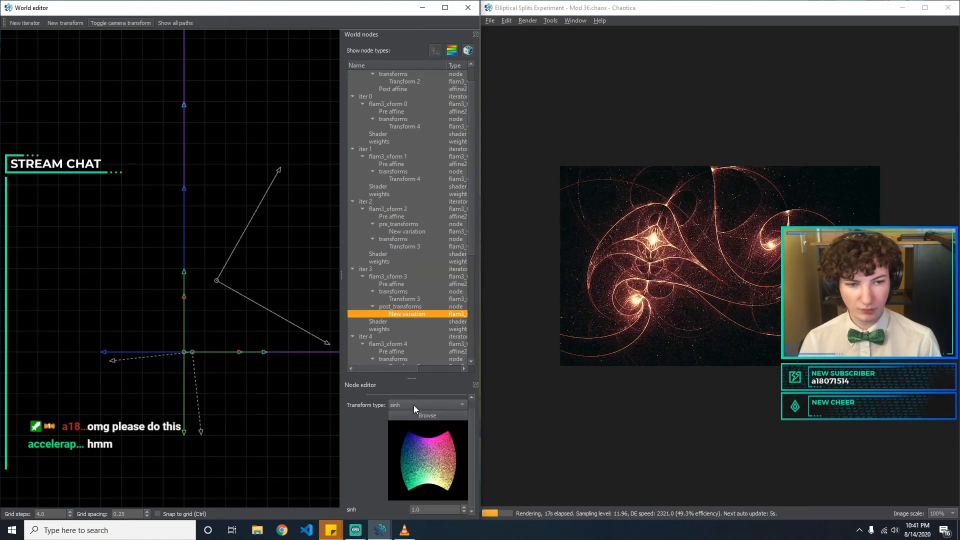
Try sinh amounts of 2, 0.5, 3 and 5 for the post transform of iter 3.
{"action": "left_click_drag", "start_coordinate": [433, 509], "coordinate": [340, 493]}
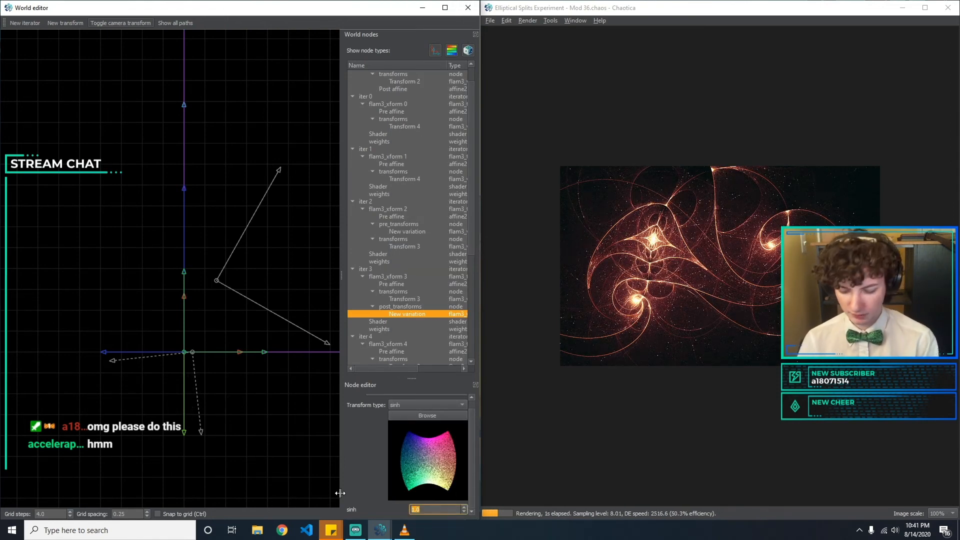
{"action": "type", "text": "2"}
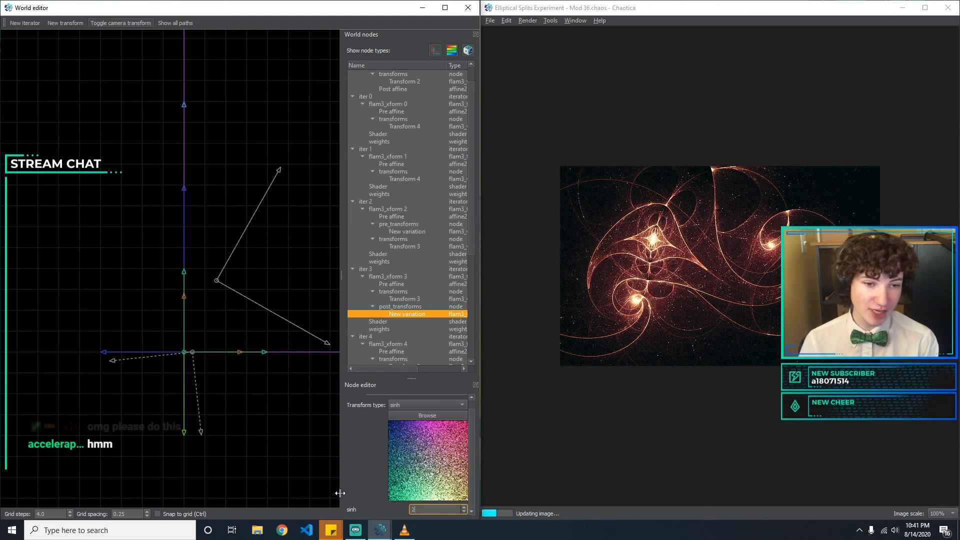
{"action": "type", "text": "0.5"}
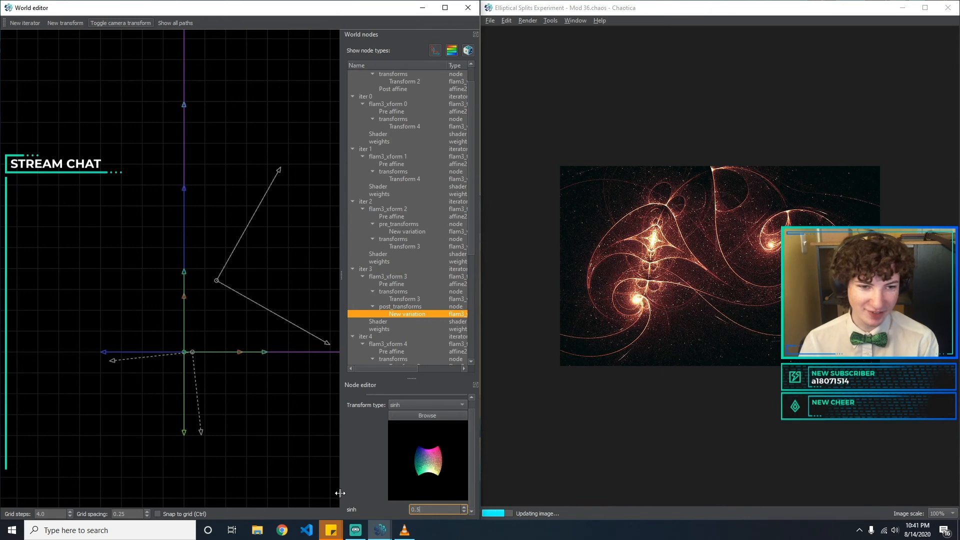
{"action": "key", "text": "BackSpace"}
{"action": "key", "text": "BackSpace"}
{"action": "key", "text": "BackSpace"}
{"action": "type", "text": "3"}
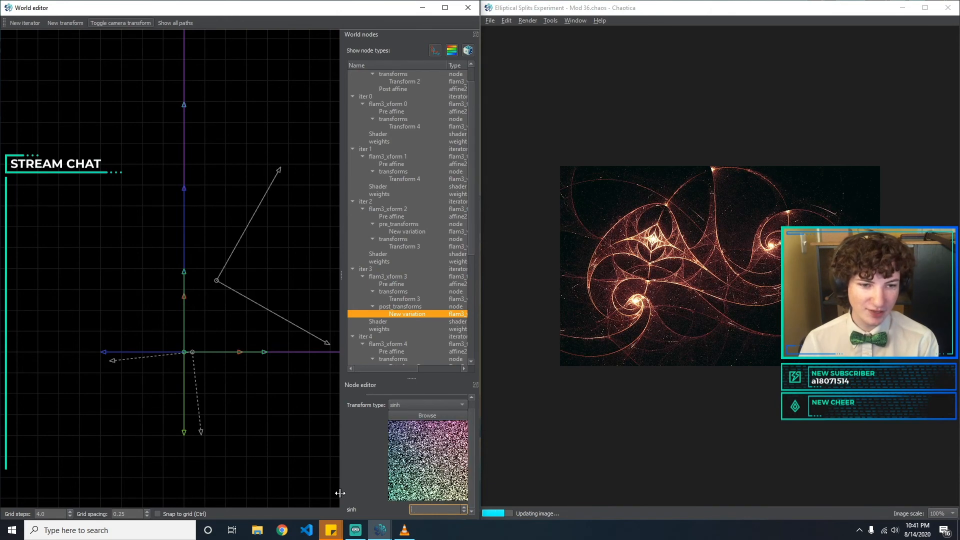
{"action": "key", "text": "BackSpace"}
{"action": "type", "text": "5"}
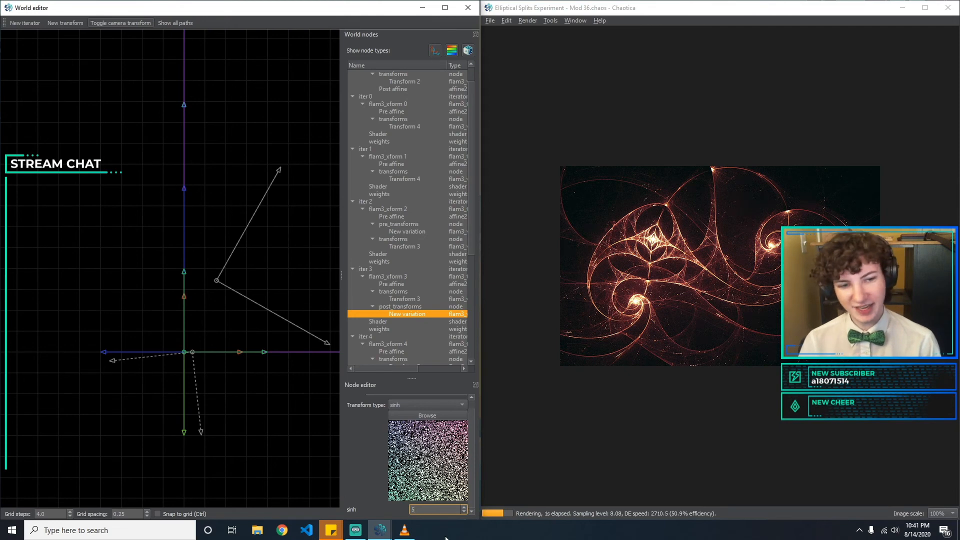
Change the post transform of iter 3 to scry and try amounts of 2 and 0.1.
{"action": "left_click", "coordinate": [414, 407]}
{"action": "left_click", "coordinate": [442, 171]}
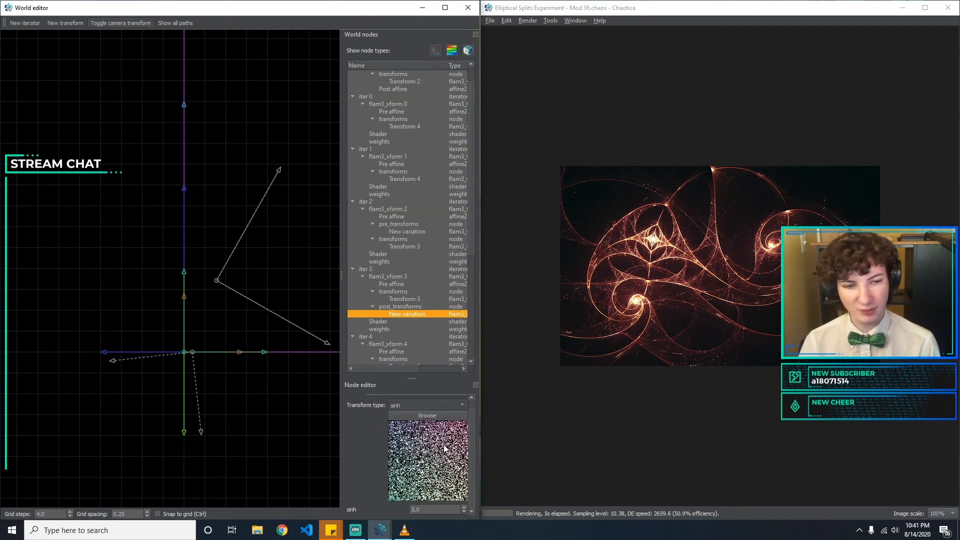
{"action": "left_click_drag", "start_coordinate": [433, 508], "coordinate": [280, 492]}
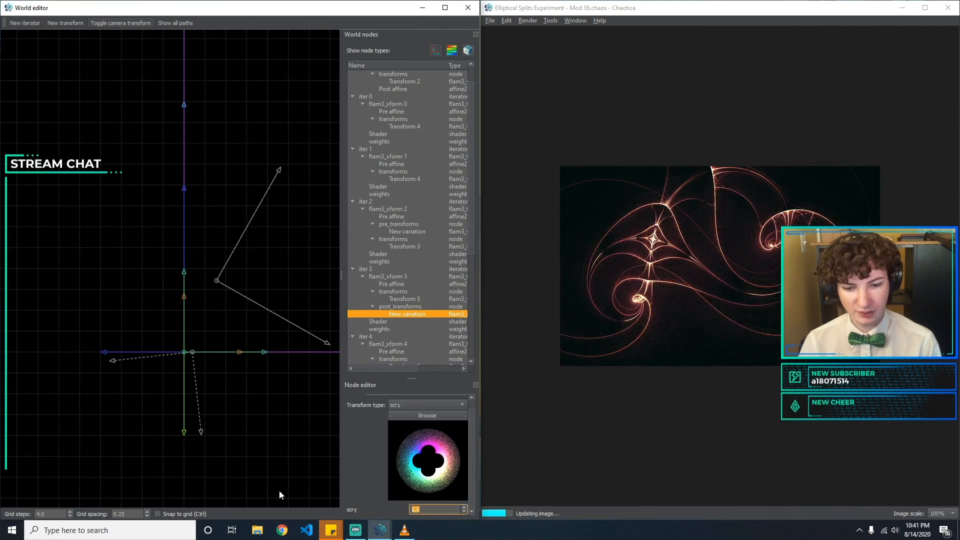
{"action": "type", "text": "2"}
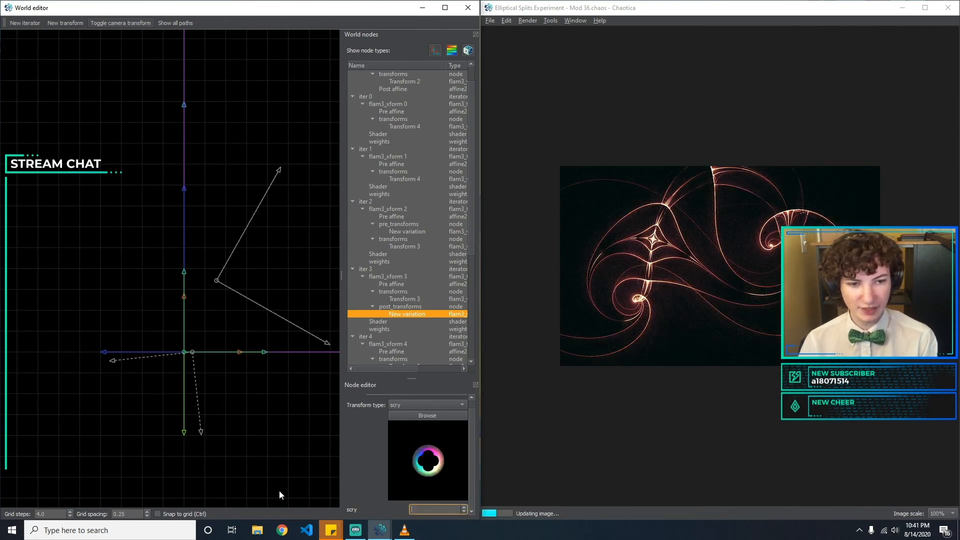
{"action": "key", "text": "BackSpace"}
{"action": "type", "text": "1"}
{"action": "key", "text": "BackSpace"}
{"action": "type", "text": "0.1"}
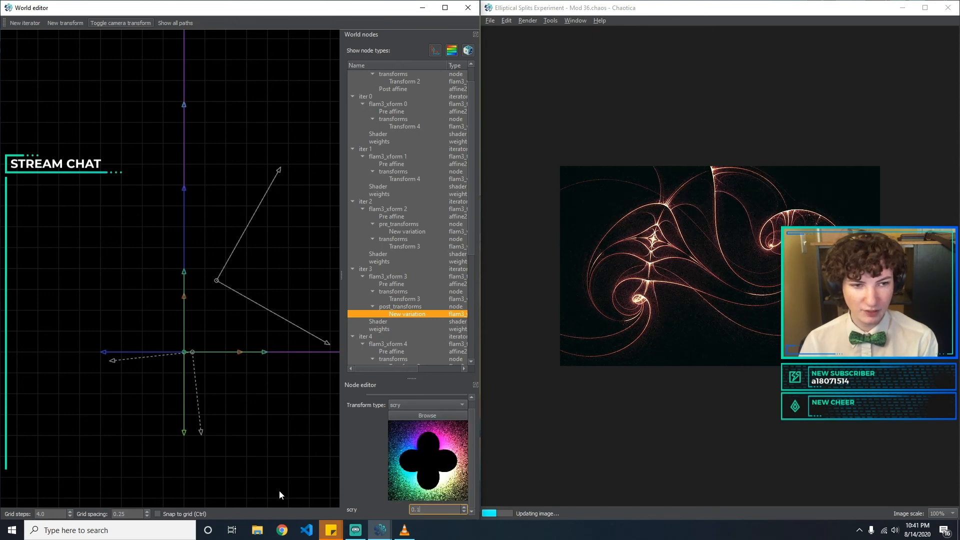
Try scry amounts of 1 and 2 for the post transform of iter 3.
{"action": "key", "text": "BackSpace"}
{"action": "key", "text": "BackSpace"}
{"action": "type", "text": "3"}
{"action": "key", "text": "BackSpace"}
{"action": "type", "text": "1"}
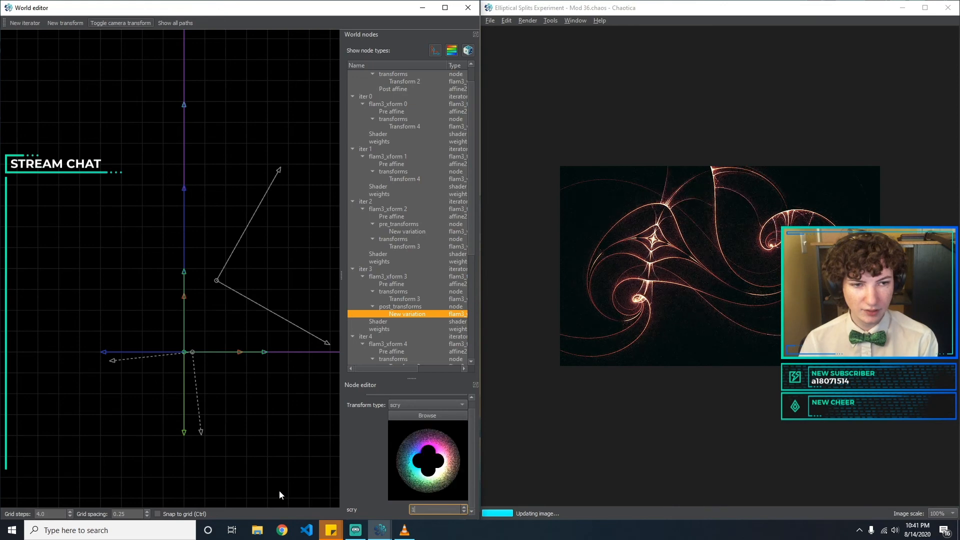
{"action": "key", "text": "BackSpace"}
{"action": "type", "text": "2"}
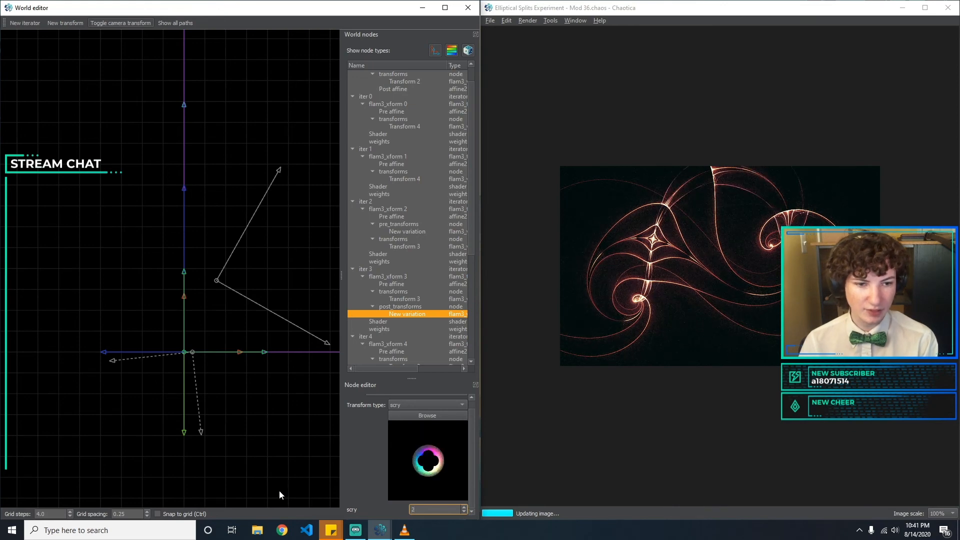
Change the transform type of iter 3's post transform to eyefish.
{"action": "left_click", "coordinate": [429, 405]}
{"action": "left_click", "coordinate": [365, 434]}
{"action": "left_click", "coordinate": [437, 409]}
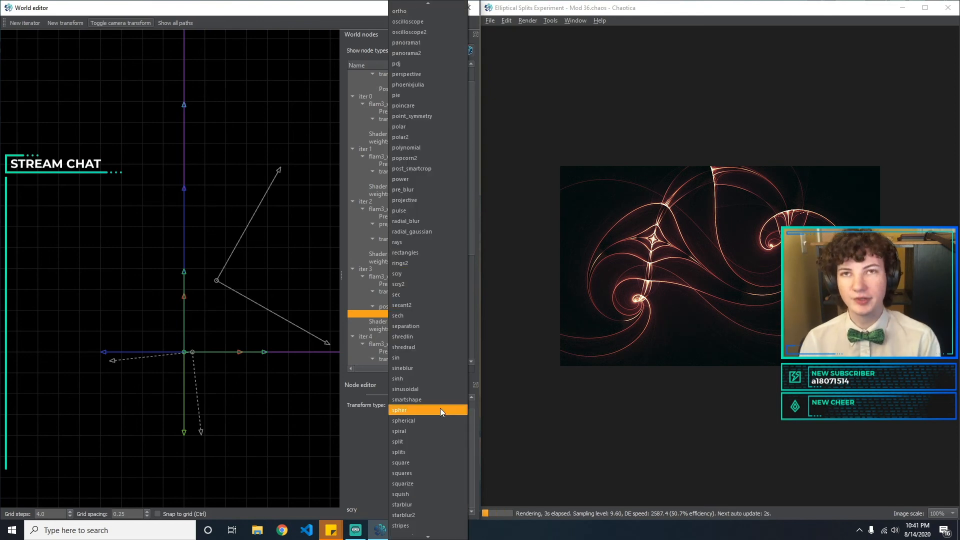
{"action": "type", "text": "ey"}
{"action": "key", "text": "Return"}
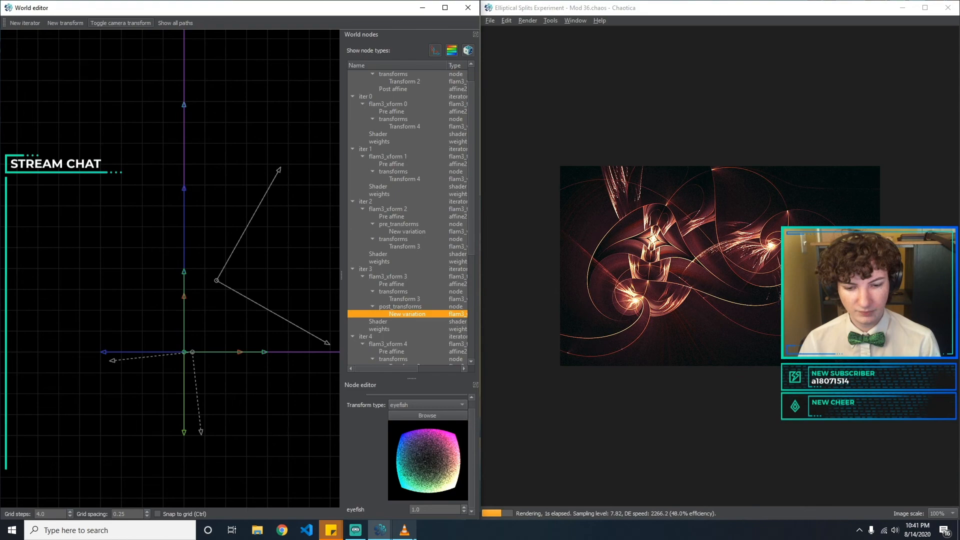
Close VLC media player and open the Vindsvept Folk Music folder in File Explorer.
{"action": "mouse_move", "coordinate": [414, 538]}
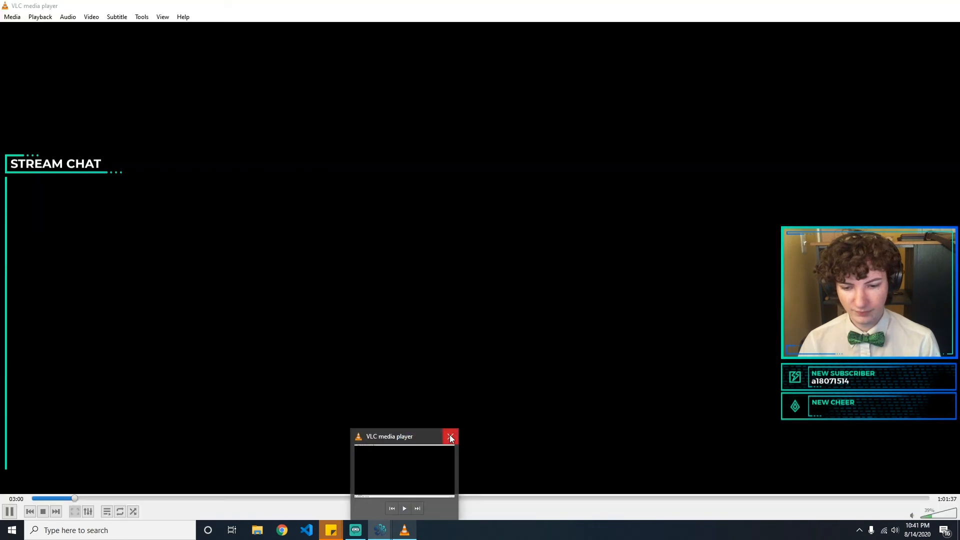
{"action": "left_click", "coordinate": [451, 436]}
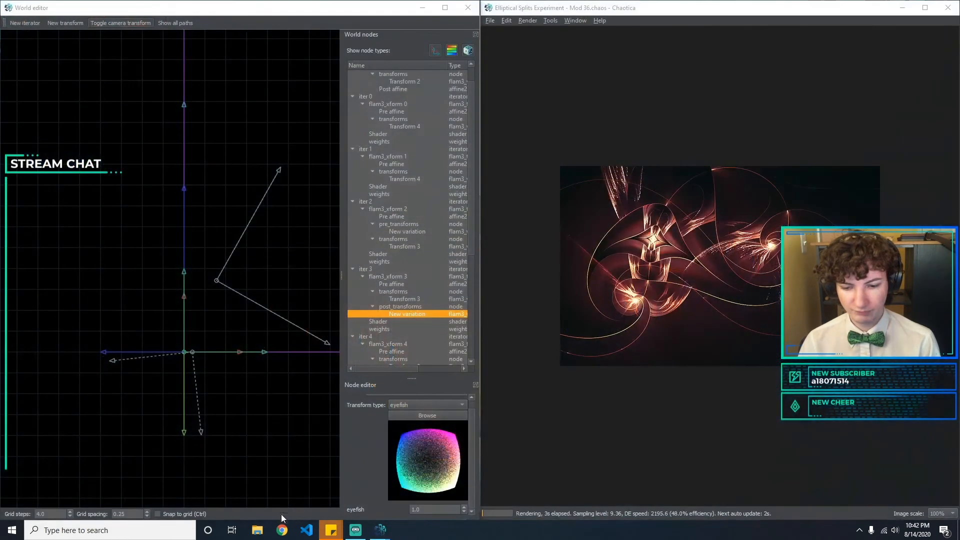
{"action": "right_click", "coordinate": [257, 530]}
{"action": "left_click", "coordinate": [257, 361]}
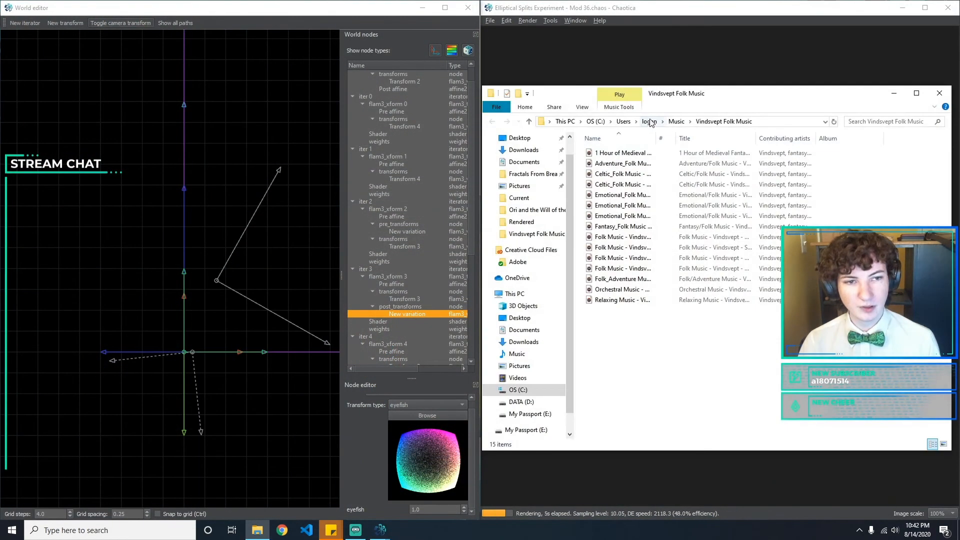
Play the whole Vindsvept Folk Music folder in VLC from the Music directory, minimize the player and close File Explorer.
{"action": "left_click", "coordinate": [676, 121]}
{"action": "right_click", "coordinate": [642, 155]}
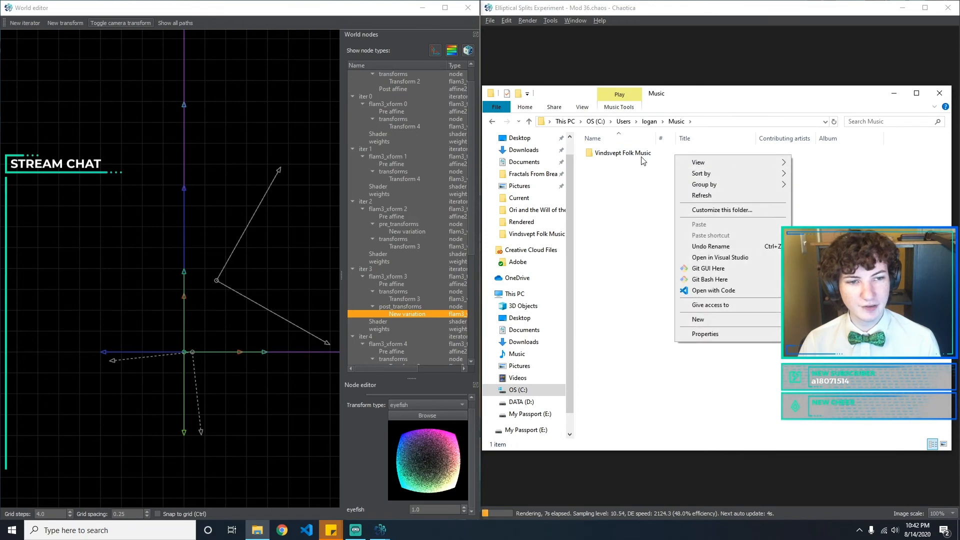
{"action": "left_click", "coordinate": [673, 242]}
{"action": "left_click", "coordinate": [902, 5]}
{"action": "left_click", "coordinate": [894, 93]}
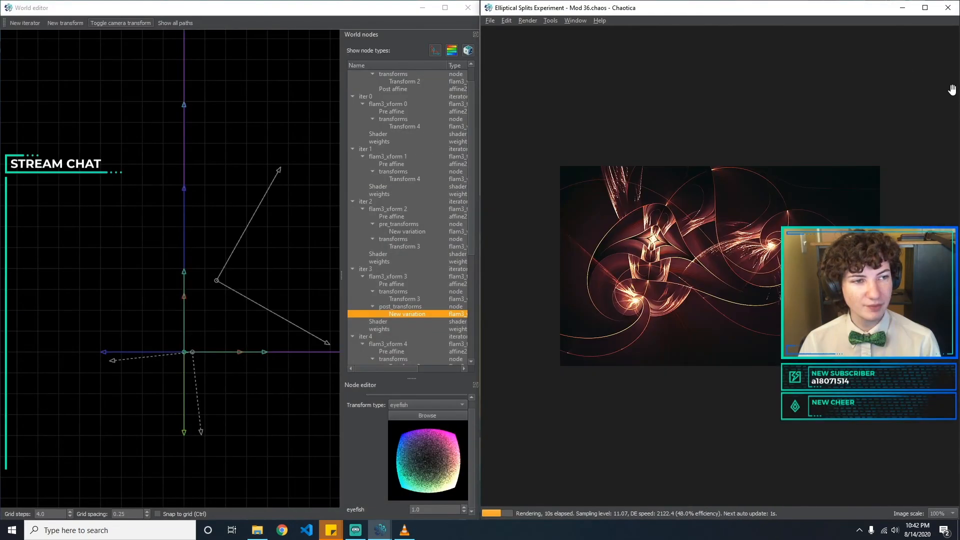
{"action": "left_click", "coordinate": [257, 530]}
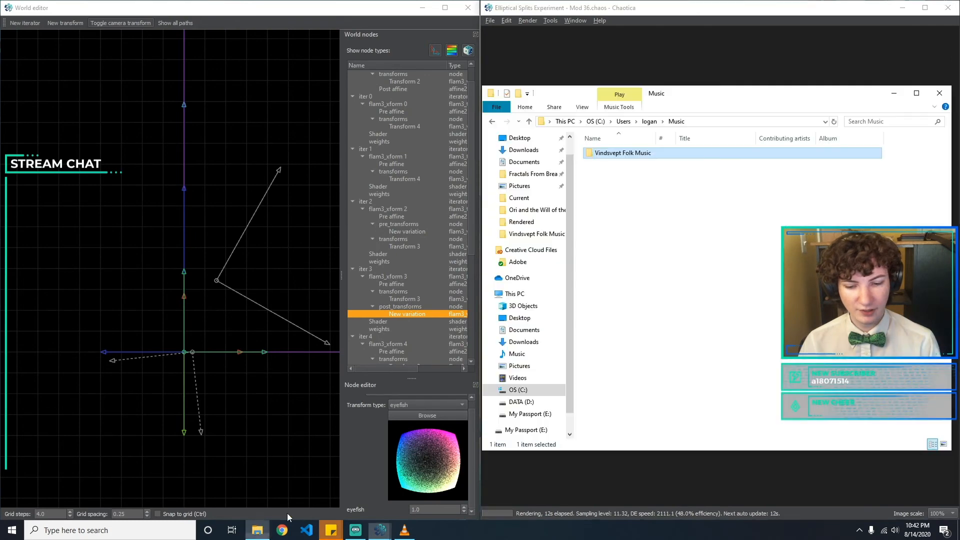
{"action": "left_click", "coordinate": [940, 95]}
{"action": "left_click", "coordinate": [698, 105]}
Return to Chaotica and try eyefish amounts of 0.5, 2, 5 and 1 for the post transform of iter 3.
{"action": "left_click", "coordinate": [431, 506]}
{"action": "scroll", "coordinate": [431, 507], "scroll_direction": "down", "scroll_amount": 1}
{"action": "type", "text": "0.5"}
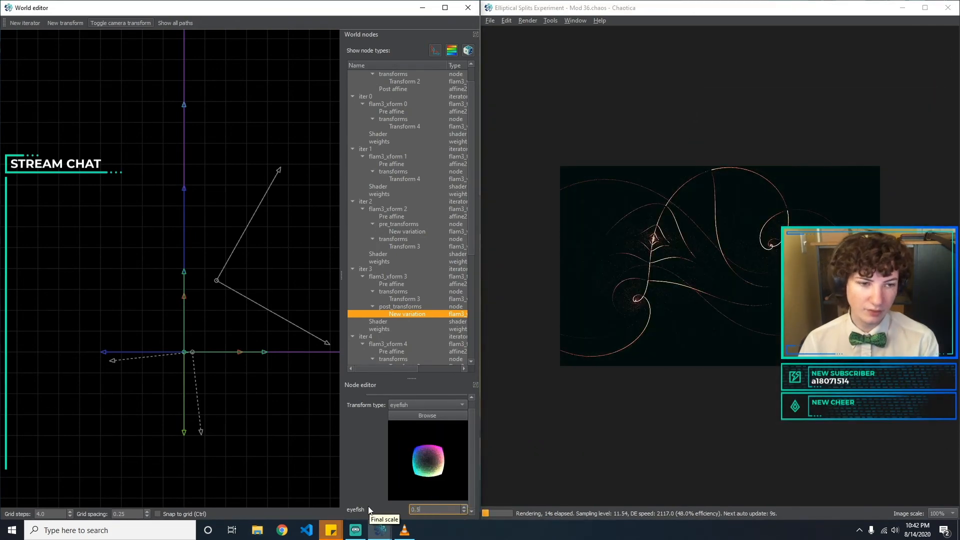
{"action": "key", "text": "BackSpace"}
{"action": "key", "text": "BackSpace"}
{"action": "key", "text": "BackSpace"}
{"action": "type", "text": "3"}
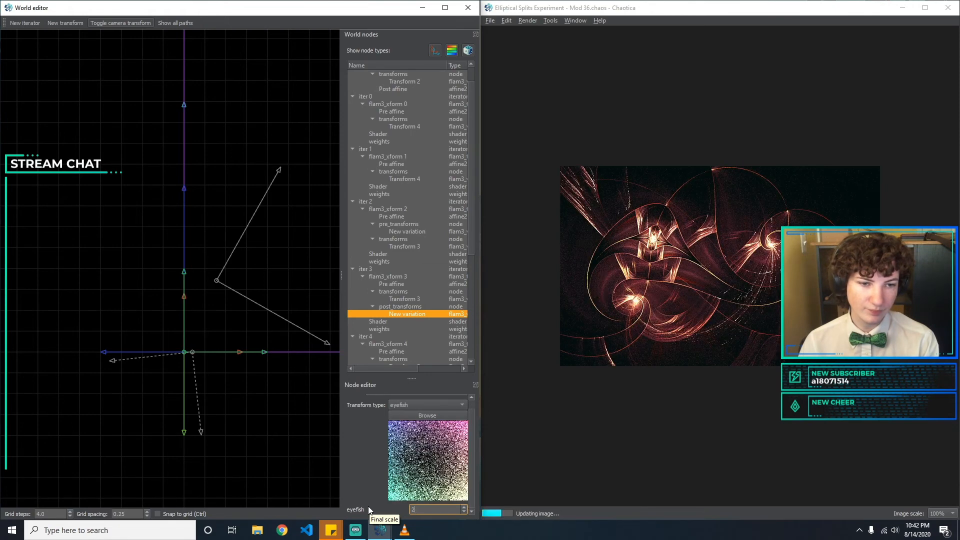
{"action": "key", "text": "BackSpace"}
{"action": "type", "text": "5"}
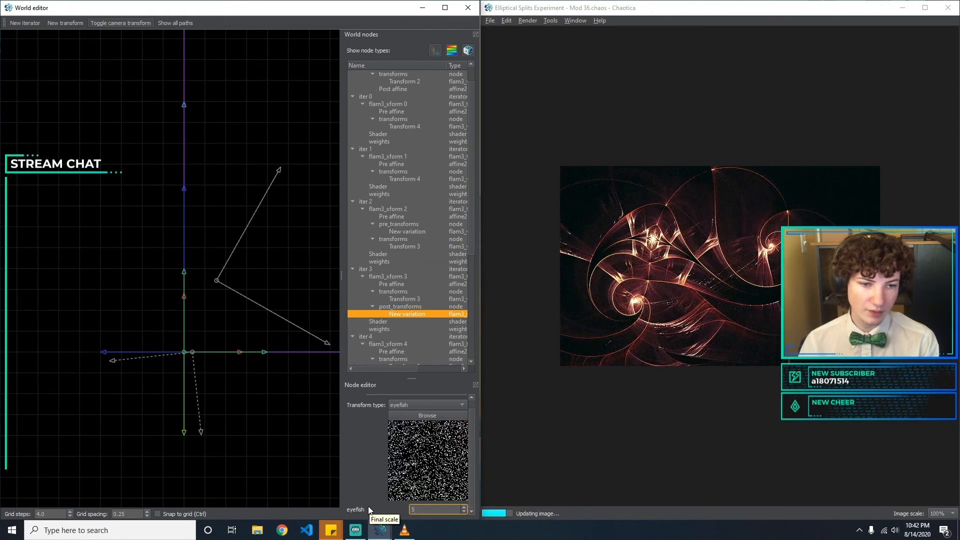
{"action": "key", "text": "BackSpace"}
{"action": "type", "text": "1"}
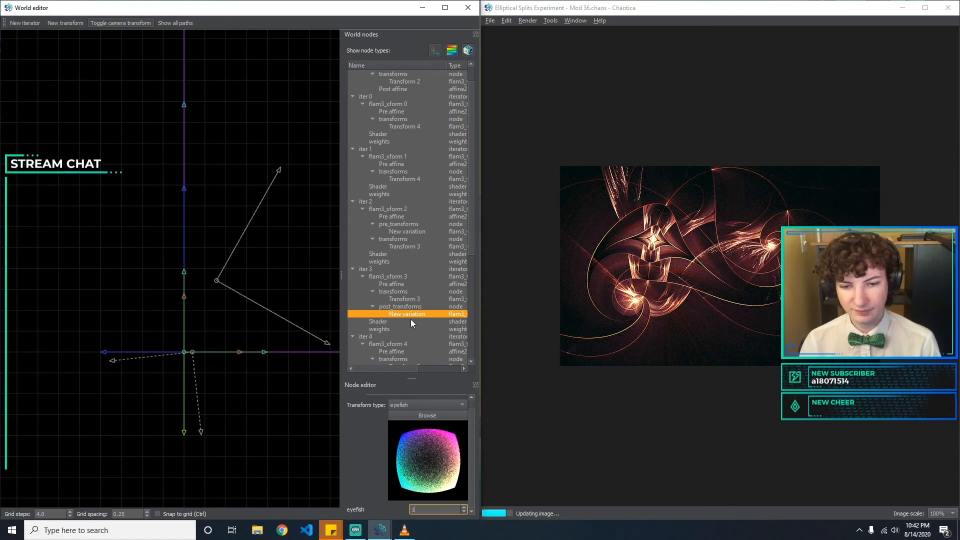
Delete the eyefish variation from the post transforms of iter 3 and select that iterator's Transform 3.
{"action": "key", "text": "Delete"}
{"action": "left_click", "coordinate": [419, 293]}
{"action": "left_click", "coordinate": [422, 299]}
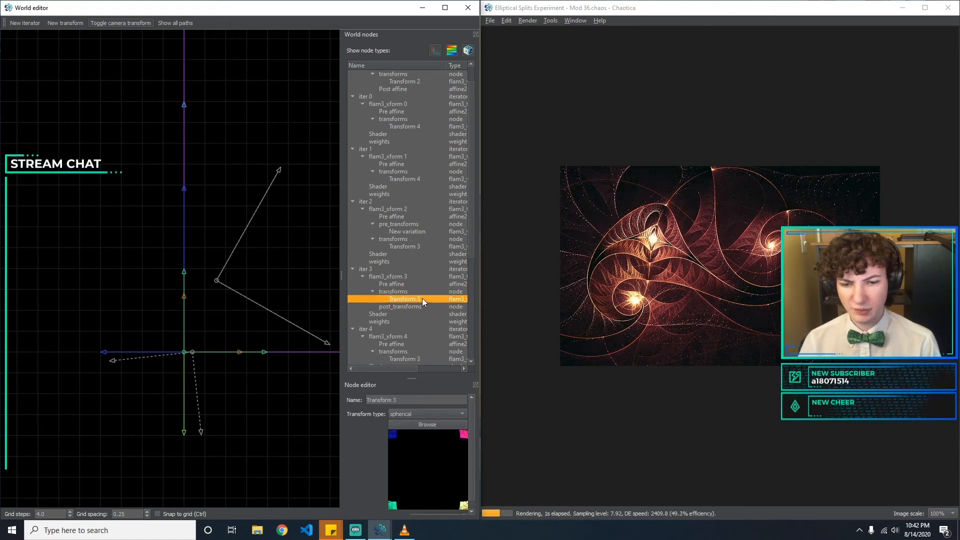
Add a new variation to the transforms of iter 0 and change its transform type to eyefish.
{"action": "scroll", "coordinate": [422, 298], "scroll_direction": "up", "scroll_amount": 1}
{"action": "left_click", "coordinate": [426, 149]}
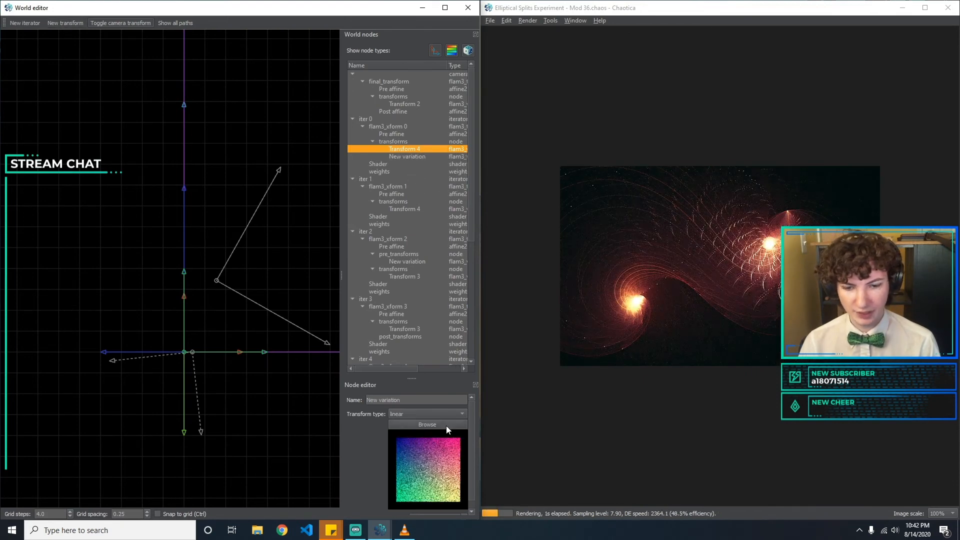
{"action": "left_click", "coordinate": [436, 409]}
{"action": "key", "text": "Return"}
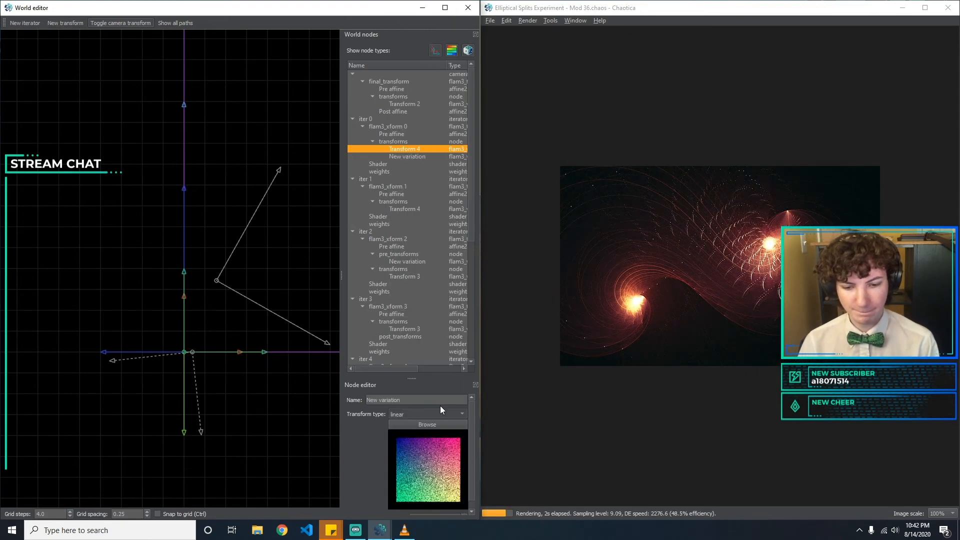
Try an eyefish amount of 0.1 for the new variation of iter 0 and set it to -0.1.
{"action": "left_click_drag", "start_coordinate": [436, 509], "coordinate": [328, 503]}
{"action": "type", "text": "0.1"}
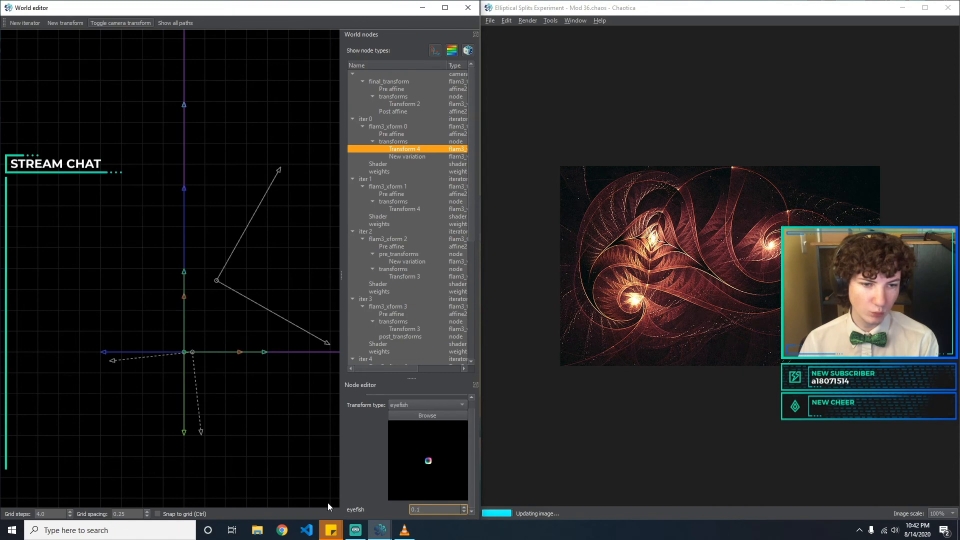
{"action": "key", "text": "BackSpace"}
{"action": "key", "text": "BackSpace"}
{"action": "key", "text": "BackSpace"}
{"action": "type", "text": "-0.1"}
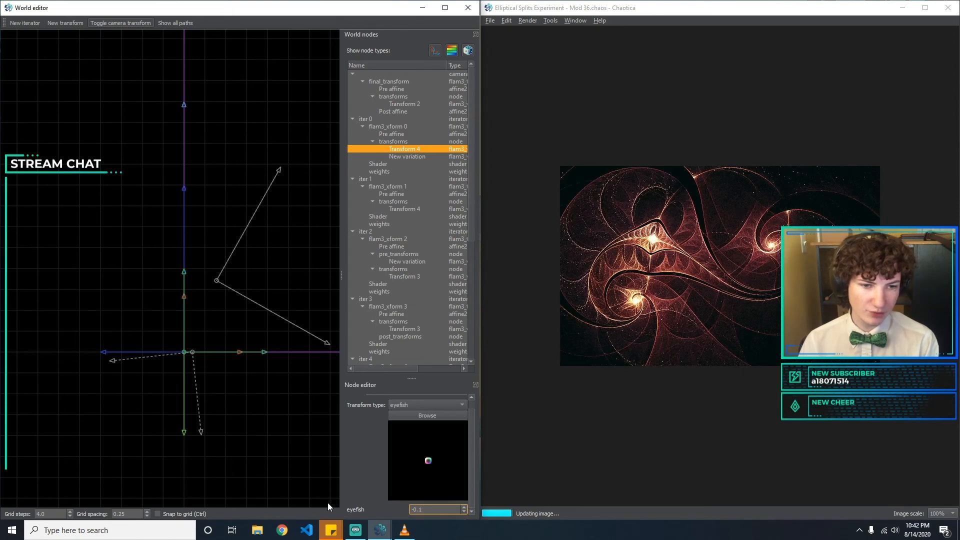
Reframe the fractal in the render preview by zooming and shifting the camera slightly.
{"action": "left_click", "coordinate": [740, 312]}
{"action": "scroll", "coordinate": [738, 313], "scroll_direction": "up", "scroll_amount": 3}
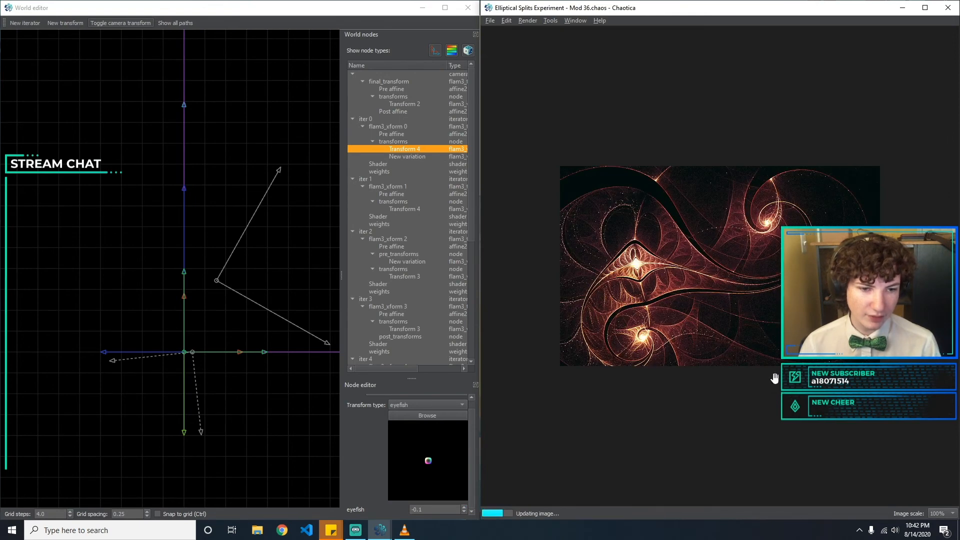
{"action": "scroll", "coordinate": [776, 326], "scroll_direction": "down", "scroll_amount": 2}
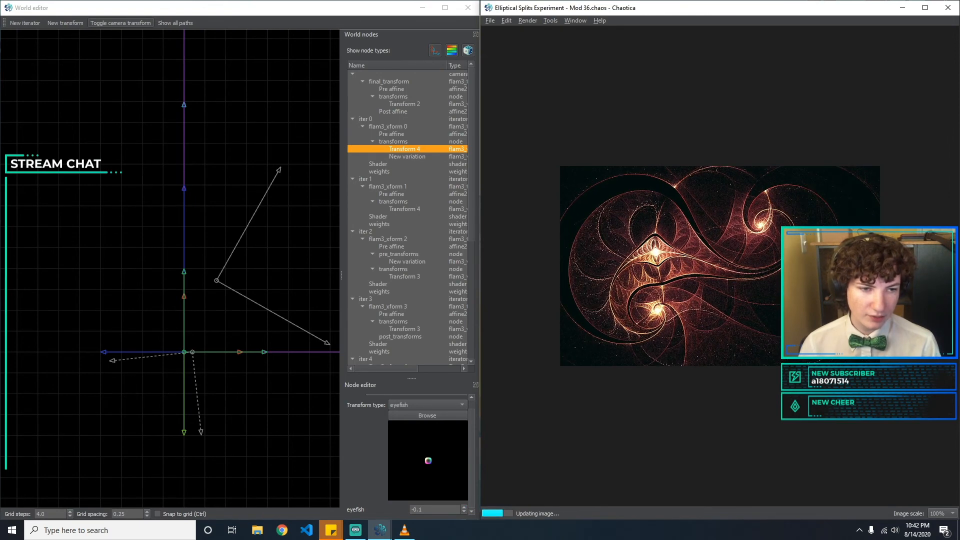
{"action": "scroll", "coordinate": [777, 329], "scroll_direction": "up", "scroll_amount": 2}
{"action": "left_click_drag", "start_coordinate": [713, 311], "coordinate": [739, 320]}
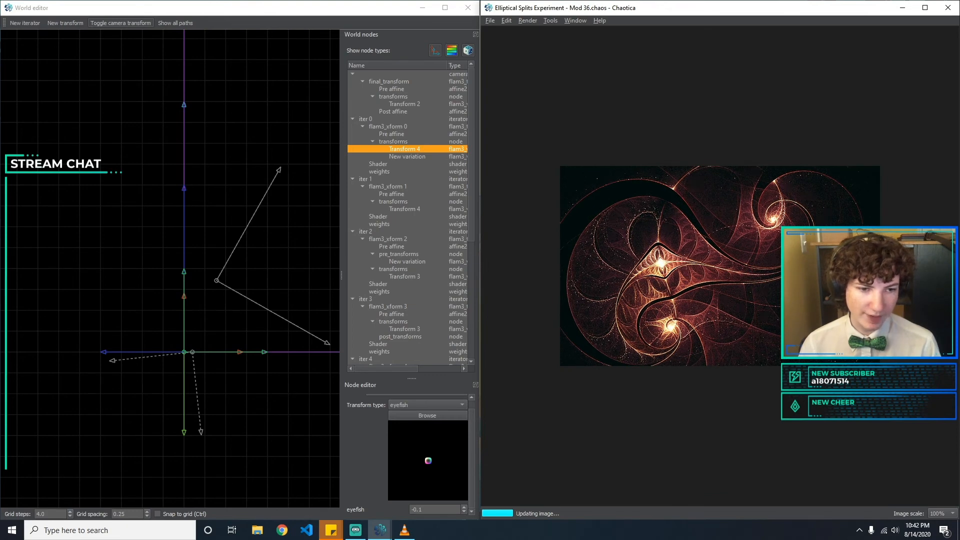
Add a new variation to the transforms of iter 1 and set its transform type to eyefish.
{"action": "left_click", "coordinate": [430, 158]}
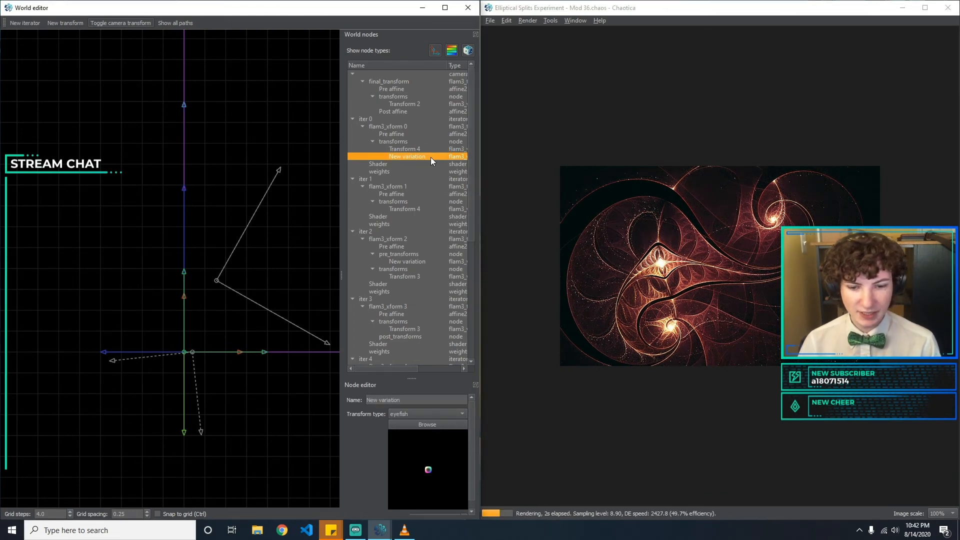
{"action": "left_click", "coordinate": [434, 148]}
{"action": "left_click", "coordinate": [424, 202]}
{"action": "left_click", "coordinate": [425, 208]}
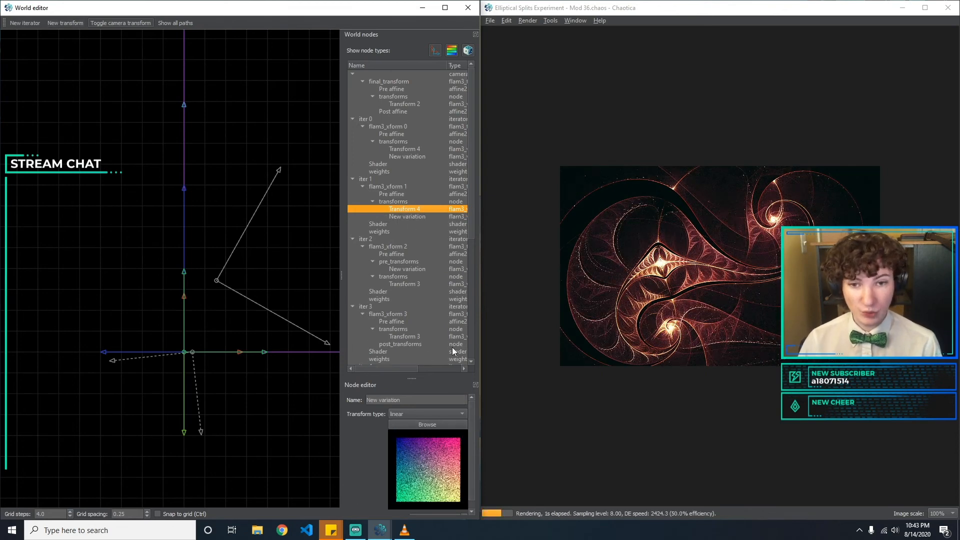
{"action": "left_click", "coordinate": [440, 416]}
{"action": "key", "text": "m"}
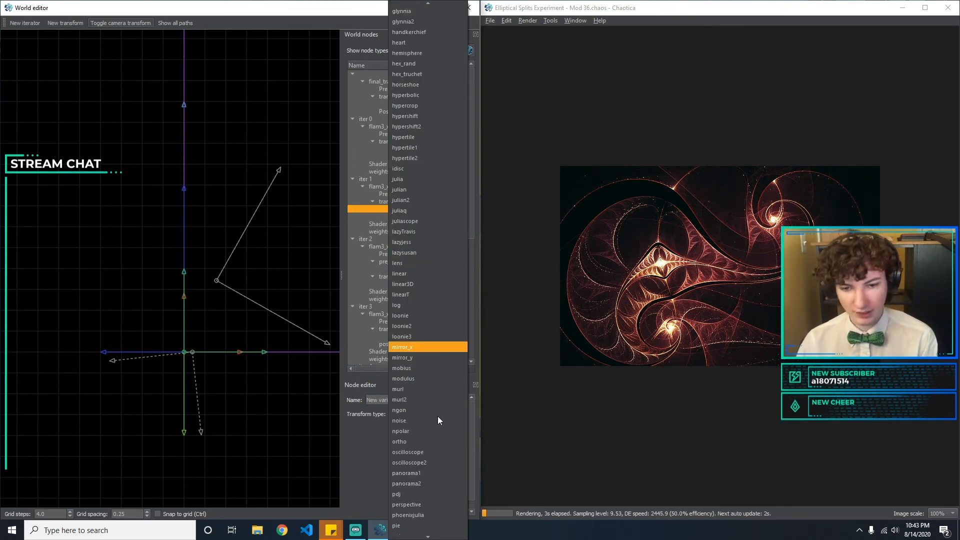
{"action": "scroll", "coordinate": [438, 416], "scroll_direction": "up", "scroll_amount": 10}
{"action": "left_click", "coordinate": [437, 417]}
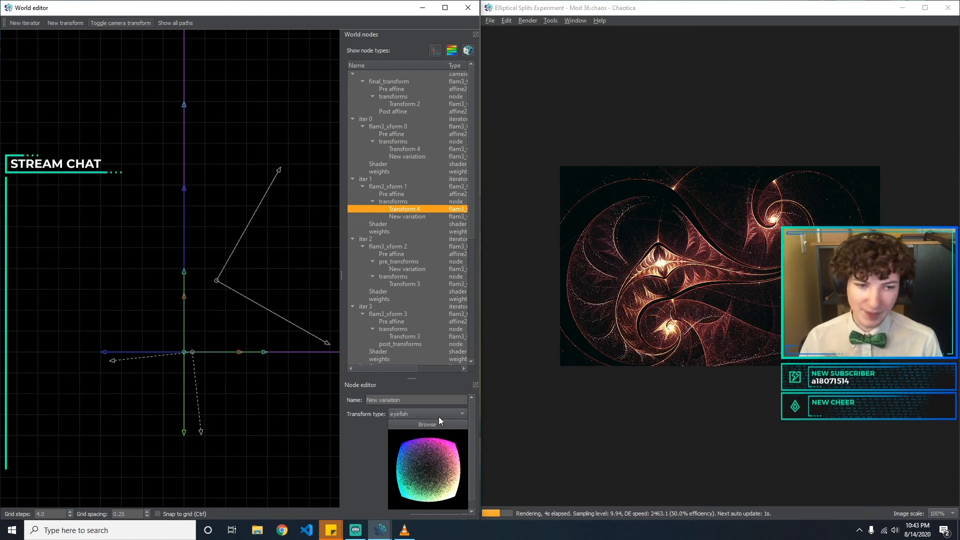
Try eyefish amounts of -5 and -1 on iter 1's new variation.
{"action": "left_click_drag", "start_coordinate": [472, 476], "coordinate": [472, 486]}
{"action": "left_click_drag", "start_coordinate": [429, 509], "coordinate": [379, 505]}
{"action": "type", "text": "3"}
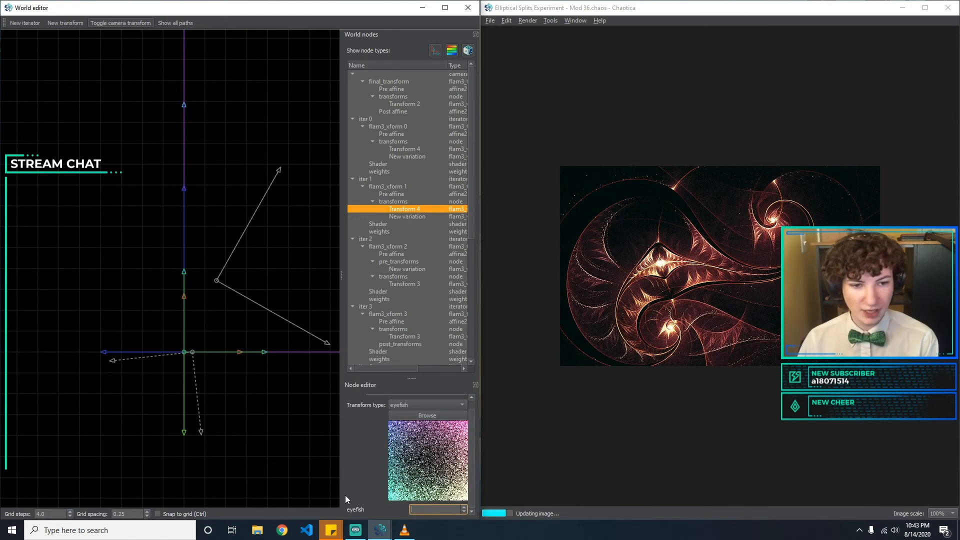
{"action": "type", "text": "-1"}
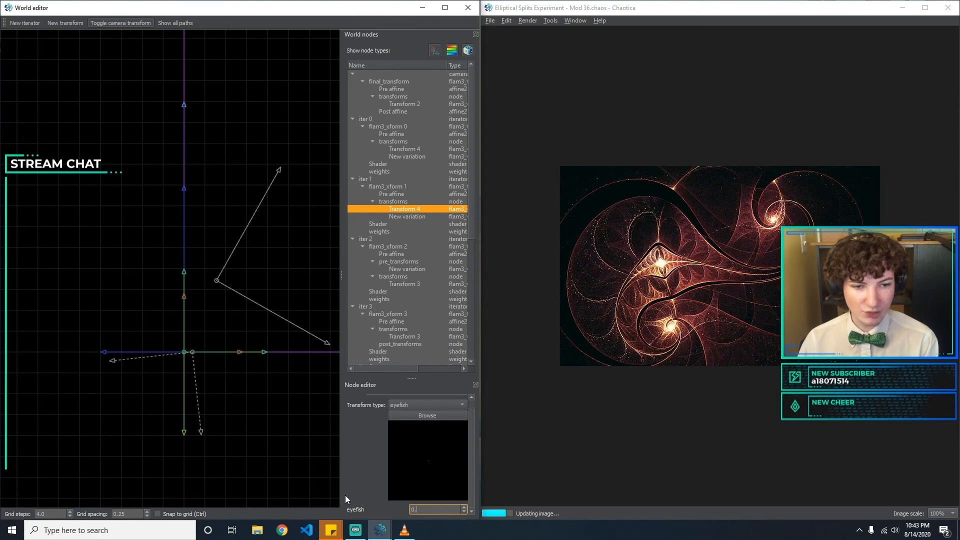
{"action": "key", "text": "BackSpace"}
{"action": "type", "text": "5"}
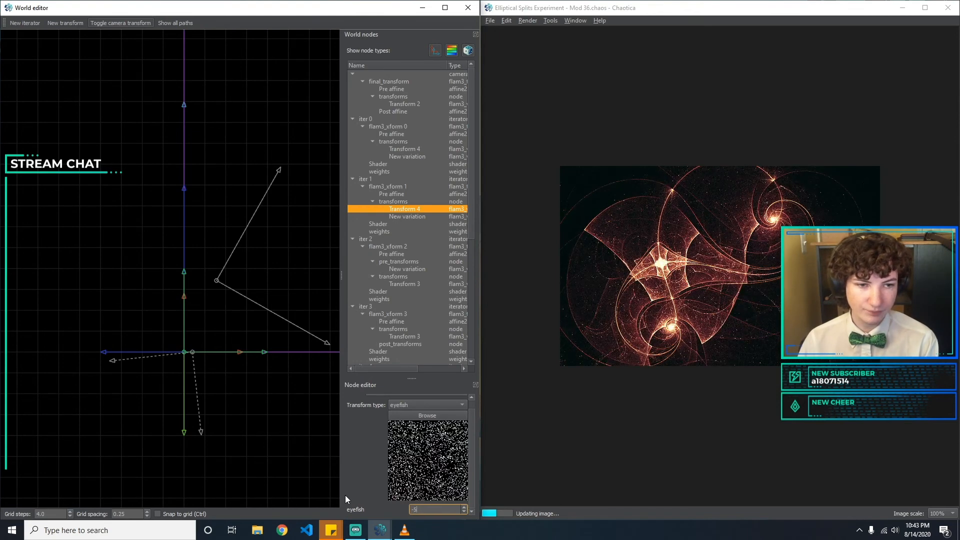
{"action": "key", "text": "BackSpace"}
{"action": "type", "text": "1"}
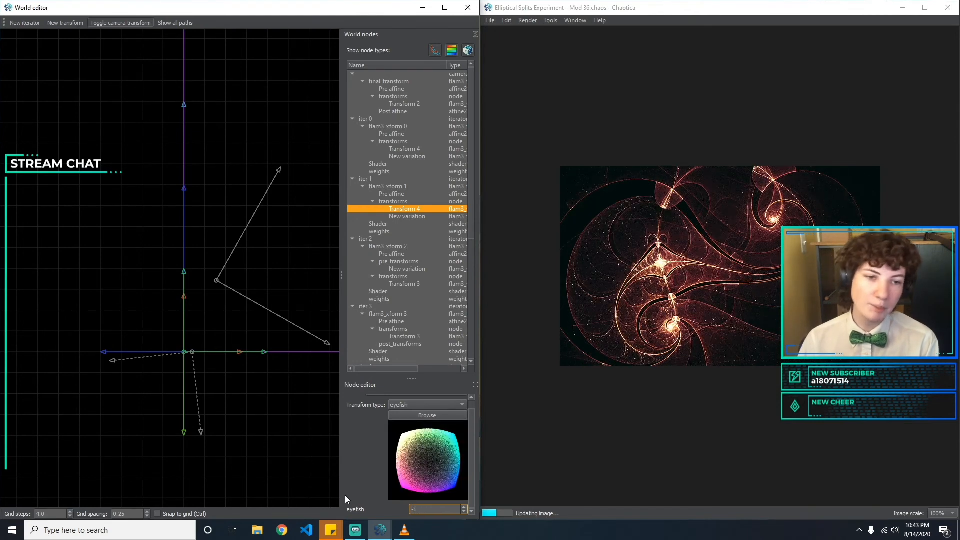
Try smaller eyefish amounts of 0.1 and 0.4 on the variation, ending at 0.
{"action": "key", "text": "BackSpace"}
{"action": "key", "text": "BackSpace"}
{"action": "type", "text": "0.1"}
{"action": "key", "text": "BackSpace"}
{"action": "type", "text": "4"}
{"action": "key", "text": "BackSpace"}
{"action": "key", "text": "BackSpace"}
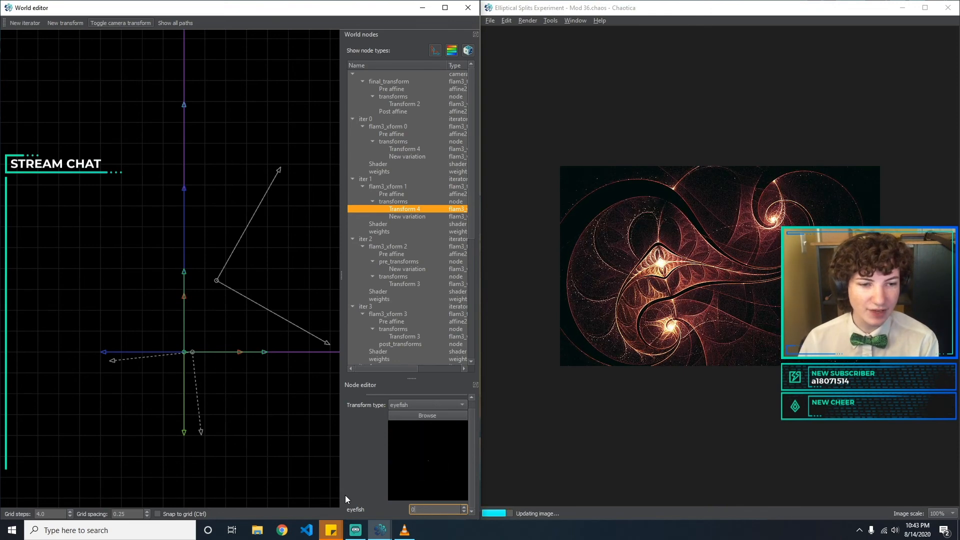
Switch iter 1's new variation to the escher transform type and try amounts of 0 and 1.
{"action": "left_click", "coordinate": [428, 404]}
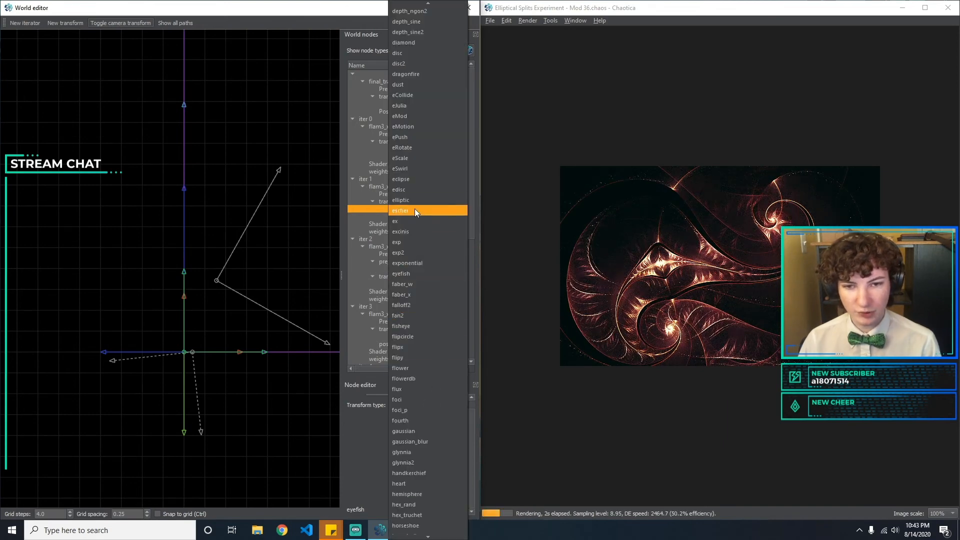
{"action": "left_click", "coordinate": [468, 483]}
{"action": "left_click_drag", "start_coordinate": [439, 510], "coordinate": [338, 506]}
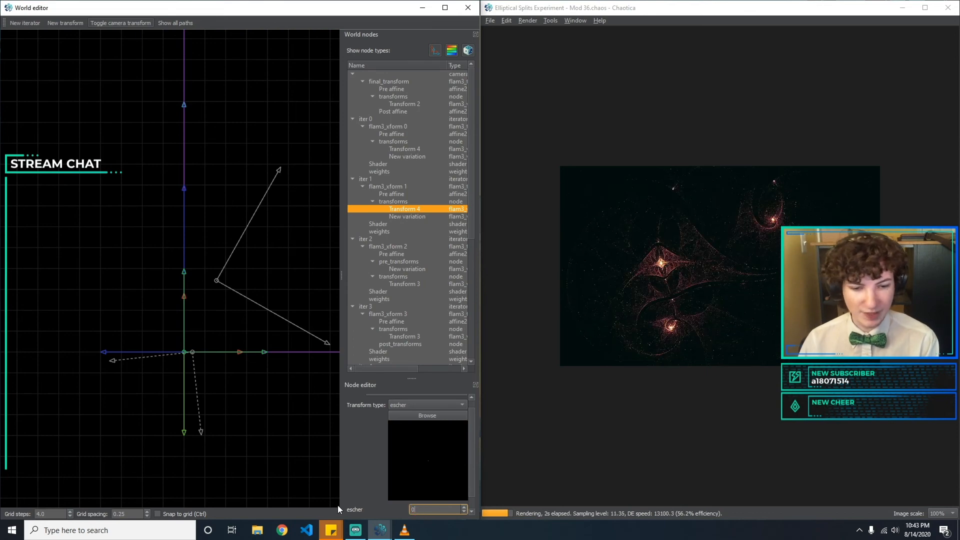
{"action": "key", "text": "BackSpace"}
{"action": "type", "text": "1"}
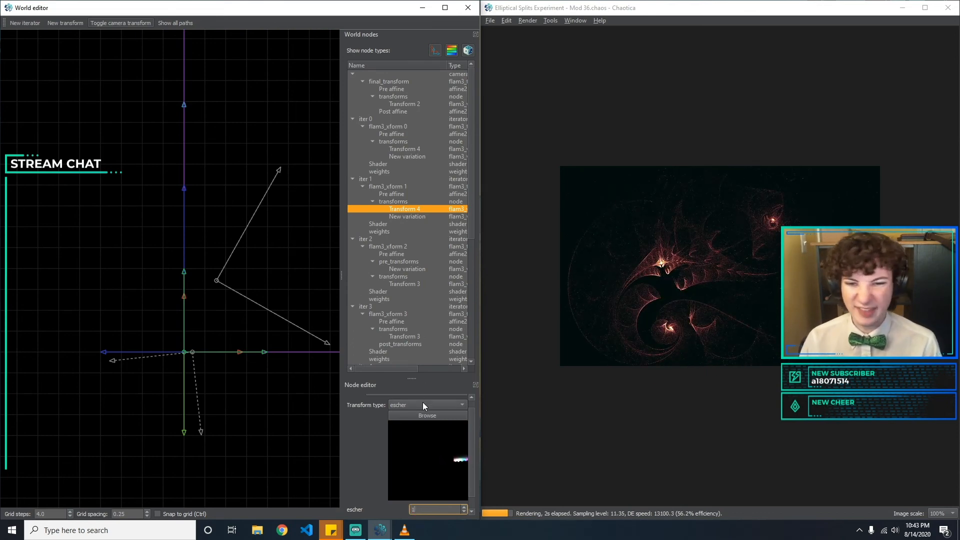
Change the new variation's transform type to mobius and set its Re_A to -0.5.
{"action": "left_click", "coordinate": [423, 404]}
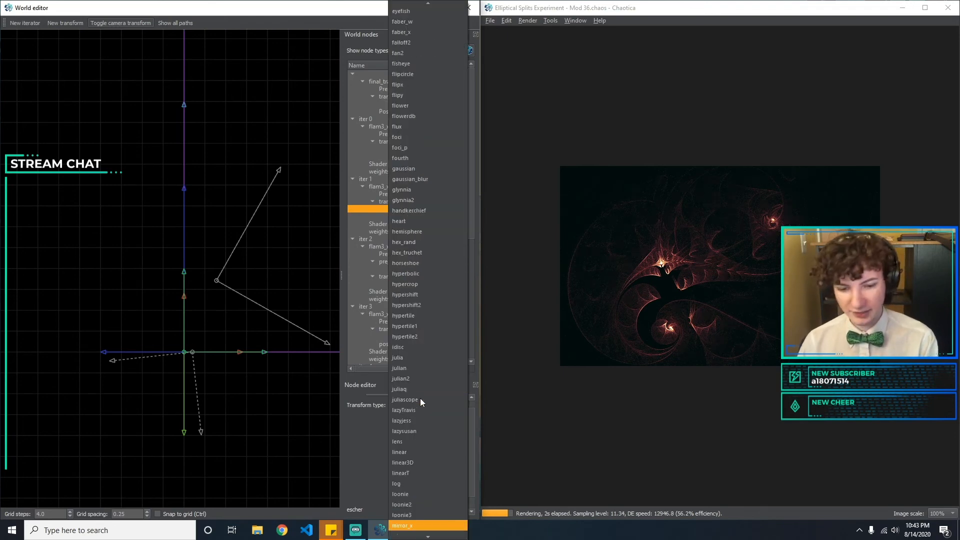
{"action": "key", "text": "Escape"}
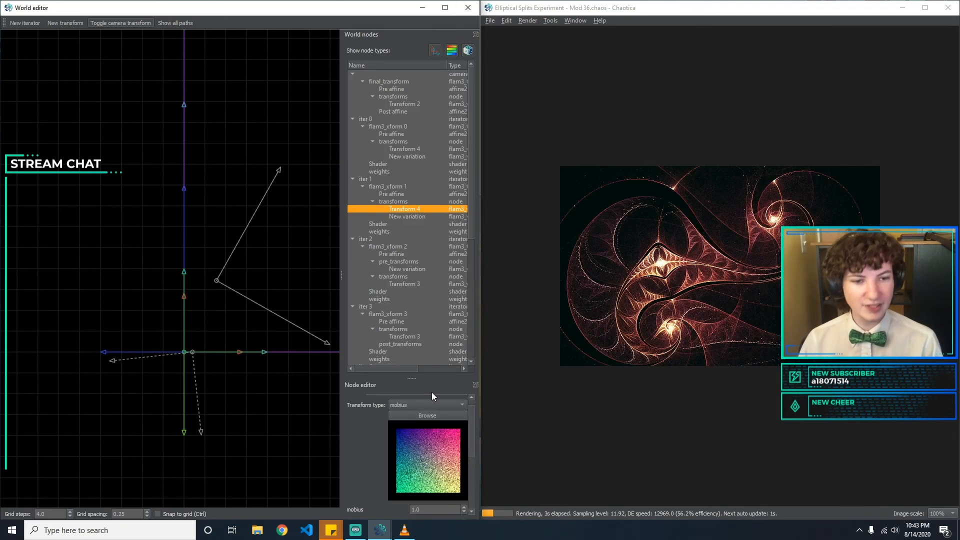
{"action": "left_click_drag", "start_coordinate": [470, 421], "coordinate": [470, 439]}
{"action": "left_click", "coordinate": [421, 468]}
{"action": "key", "text": "Tab"}
{"action": "type", "text": "1."}
{"action": "key", "text": "BackSpace"}
{"action": "key", "text": "BackSpace"}
{"action": "type", "text": "-1"}
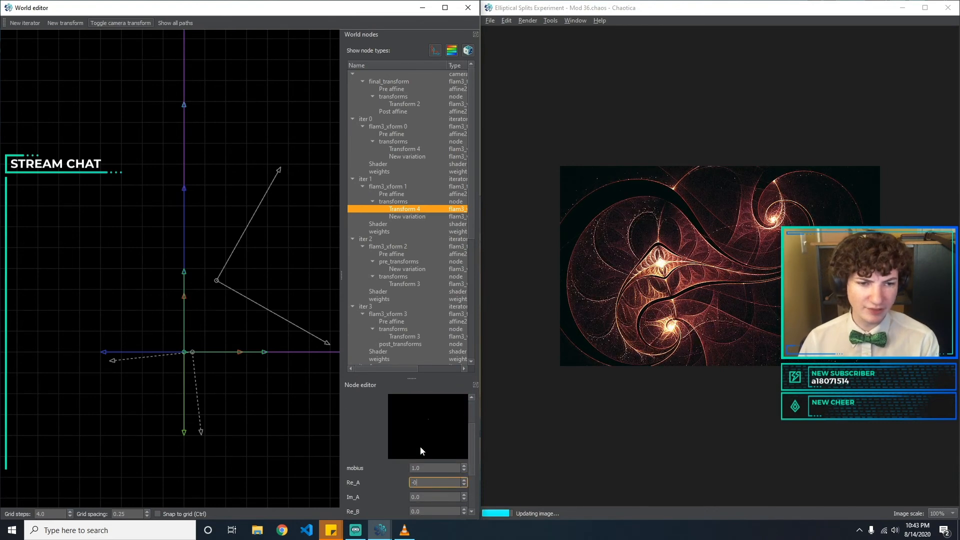
{"action": "type", "text": "0.5"}
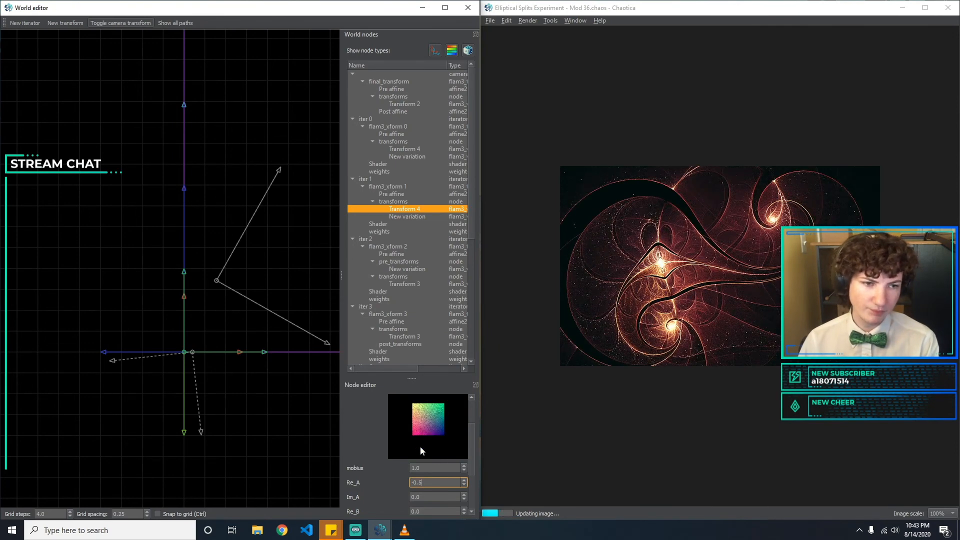
Try 0.1 for the mobius Im_A, reset it to 0, and test 0.5 and 0.1 for Re_B.
{"action": "key", "text": "Tab"}
{"action": "type", "text": "0."}
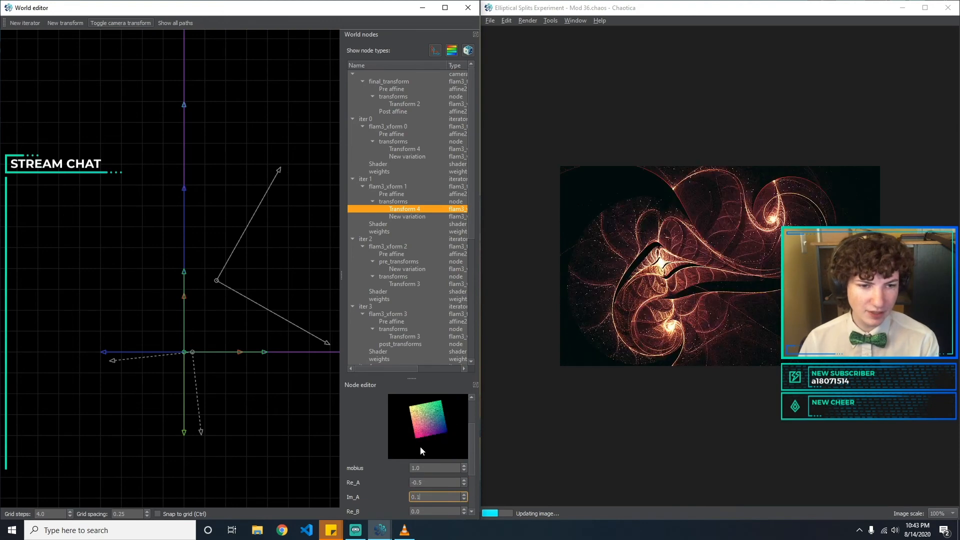
{"action": "key", "text": "Tab"}
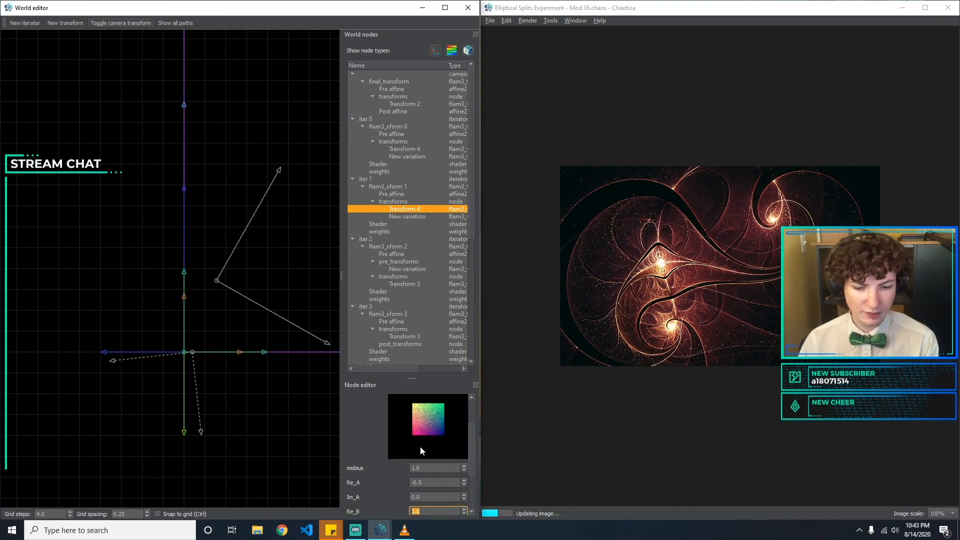
{"action": "type", "text": "0.5"}
{"action": "key", "text": "BackSpace"}
{"action": "type", "text": "1"}
{"action": "key", "text": "BackSpace"}
{"action": "key", "text": "BackSpace"}
{"action": "key", "text": "BackSpace"}
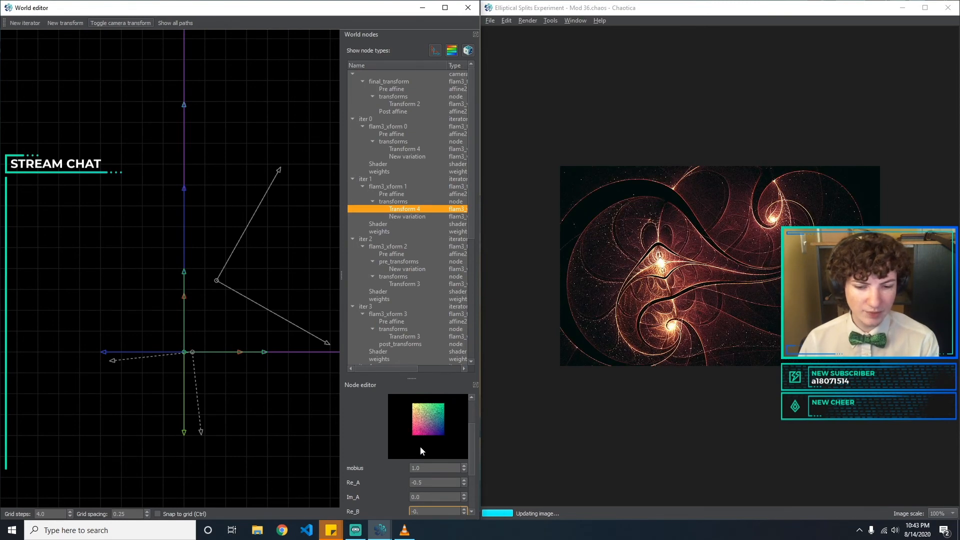
Try Im_B values of 0.1 and -0.1 on the mobius variation.
{"action": "key", "text": "Tab"}
{"action": "type", "text": "0.1"}
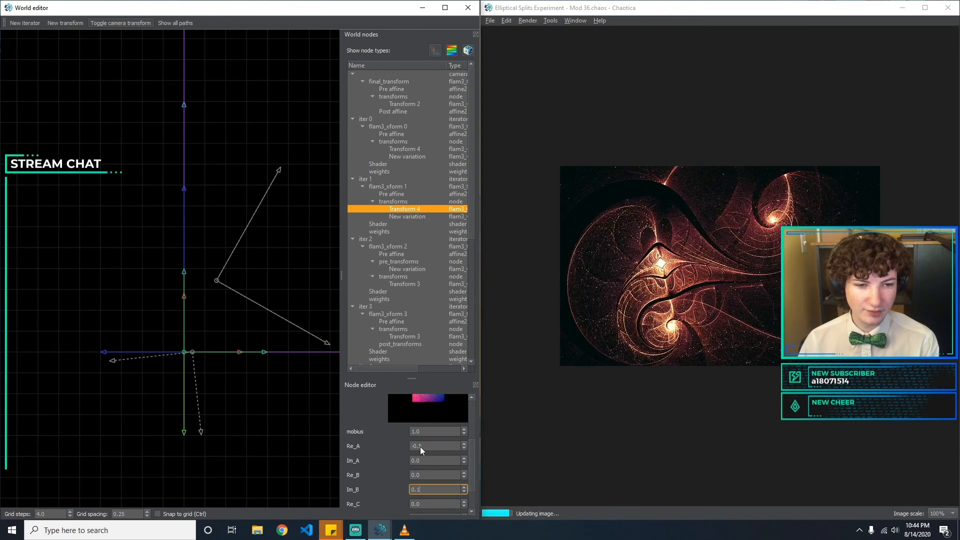
{"action": "key", "text": "BackSpace"}
{"action": "key", "text": "BackSpace"}
{"action": "key", "text": "BackSpace"}
{"action": "type", "text": "-0.1"}
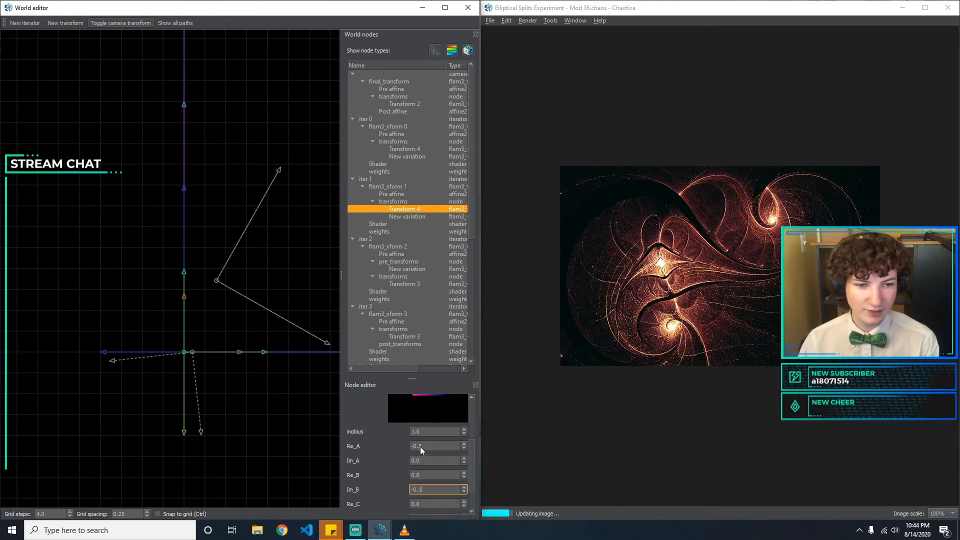
Reset the mobius Im_B to 0 and enter 0 for both Re_C and Im_C.
{"action": "key", "text": "Tab"}
{"action": "key", "text": "BackSpace"}
{"action": "type", "text": "0"}
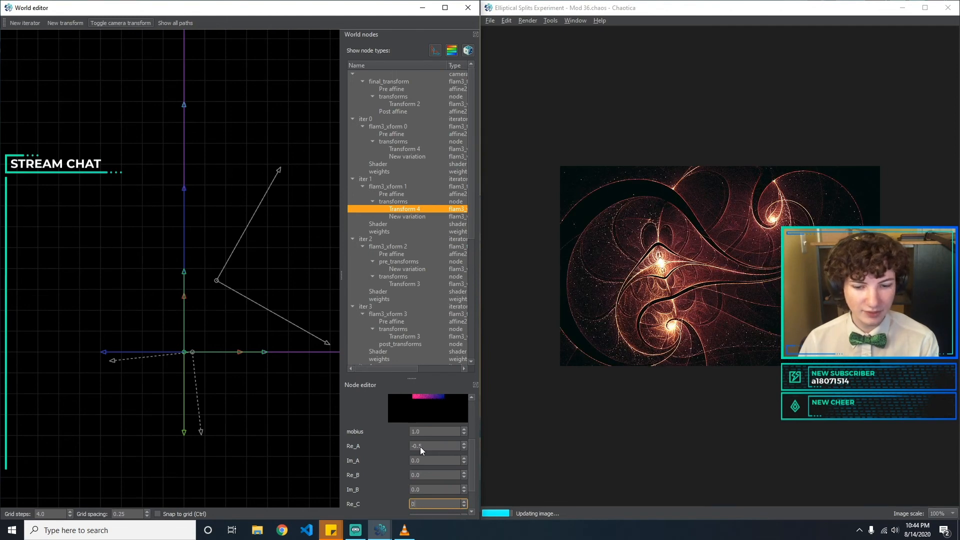
{"action": "key", "text": "Tab"}
{"action": "type", "text": "0"}
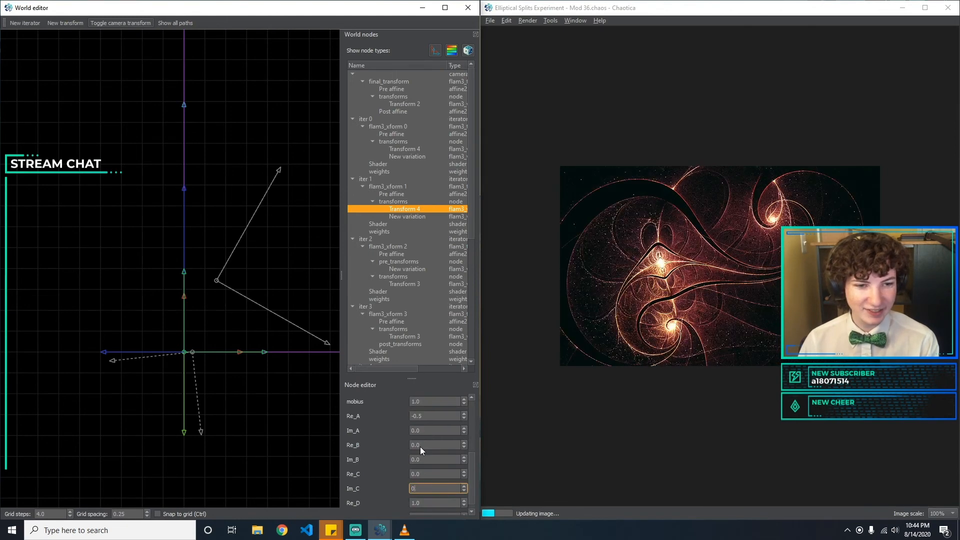
Try Re_D values of 1.1, 1.2 and -1 on the mobius variation.
{"action": "key", "text": "Tab"}
{"action": "type", "text": "1.1"}
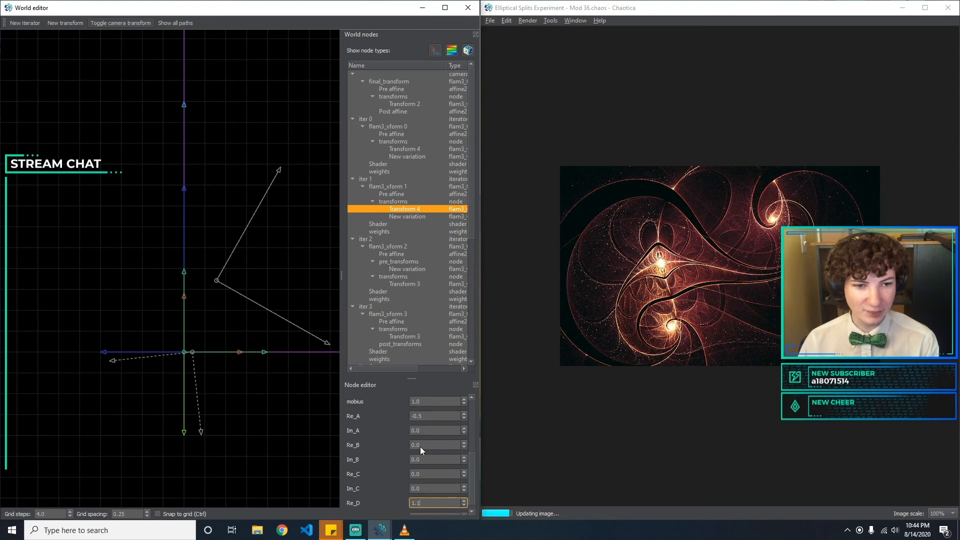
{"action": "key", "text": "BackSpace"}
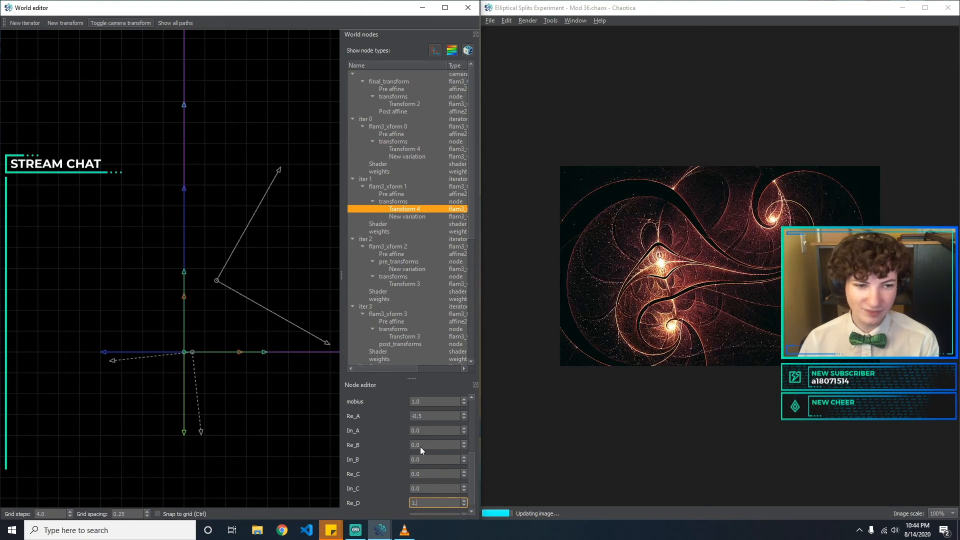
{"action": "type", "text": "2"}
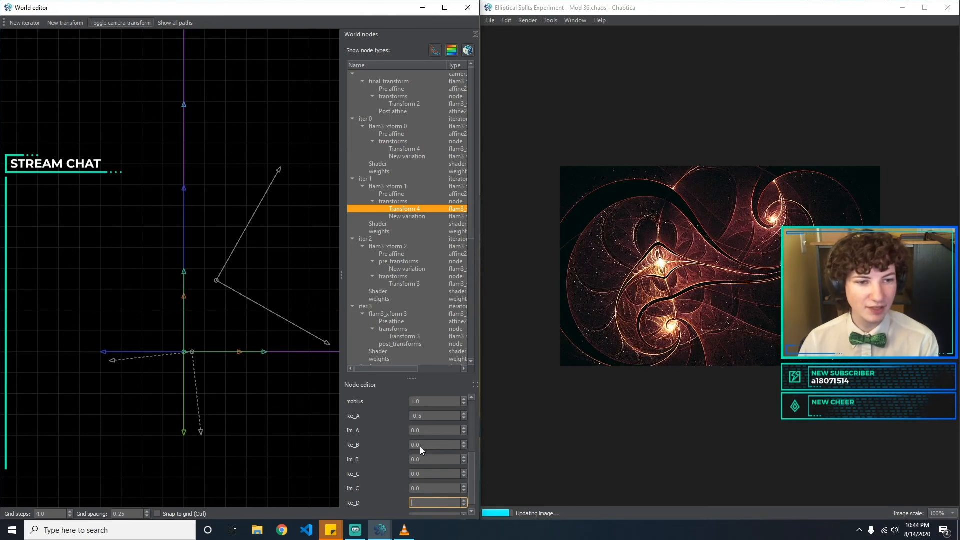
{"action": "type", "text": "-1"}
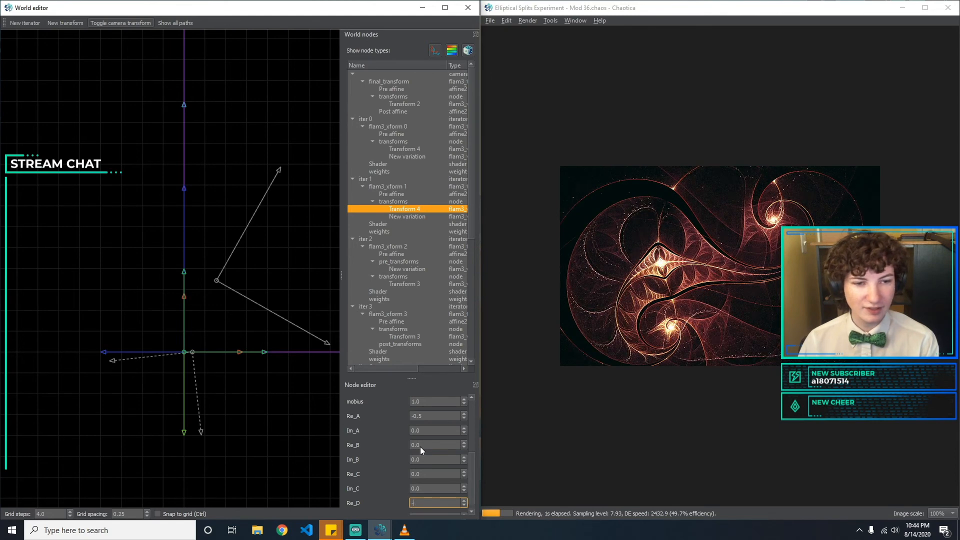
{"action": "key", "text": "BackSpace"}
{"action": "type", "text": "25"}
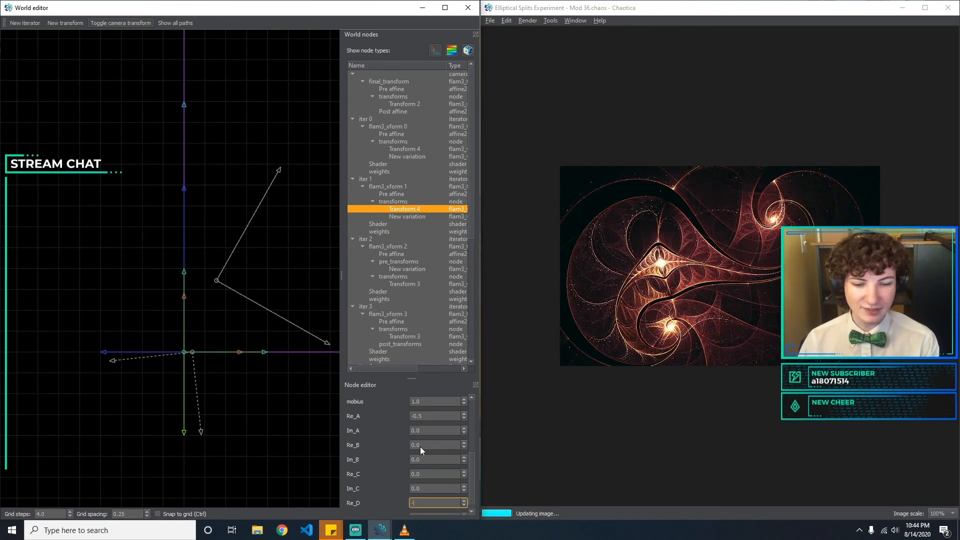
Try an Re_D value of 15 on the mobius variation and restore it to 1.
{"action": "key", "text": "BackSpace"}
{"action": "key", "text": "BackSpace"}
{"action": "type", "text": "15"}
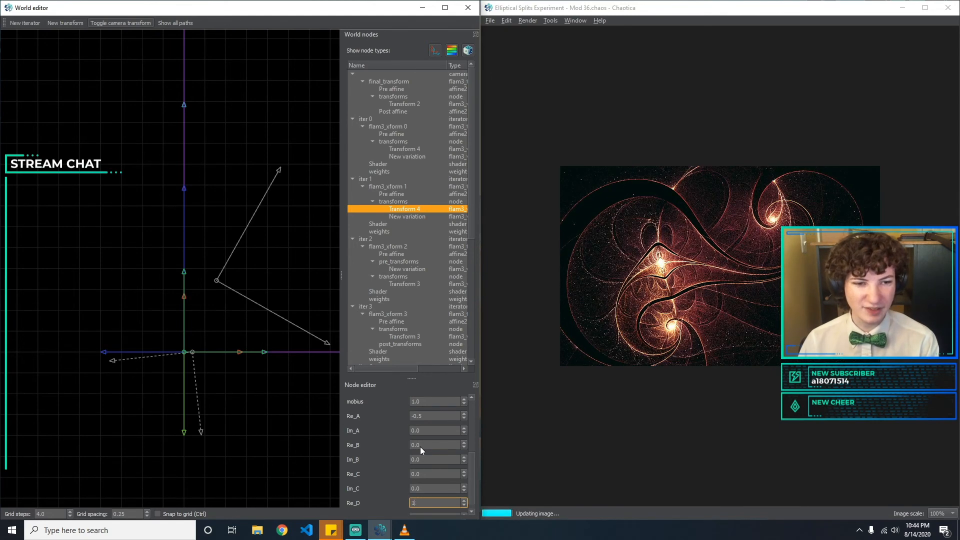
{"action": "key", "text": "BackSpace"}
{"action": "key", "text": "BackSpace"}
{"action": "key", "text": "BackSpace"}
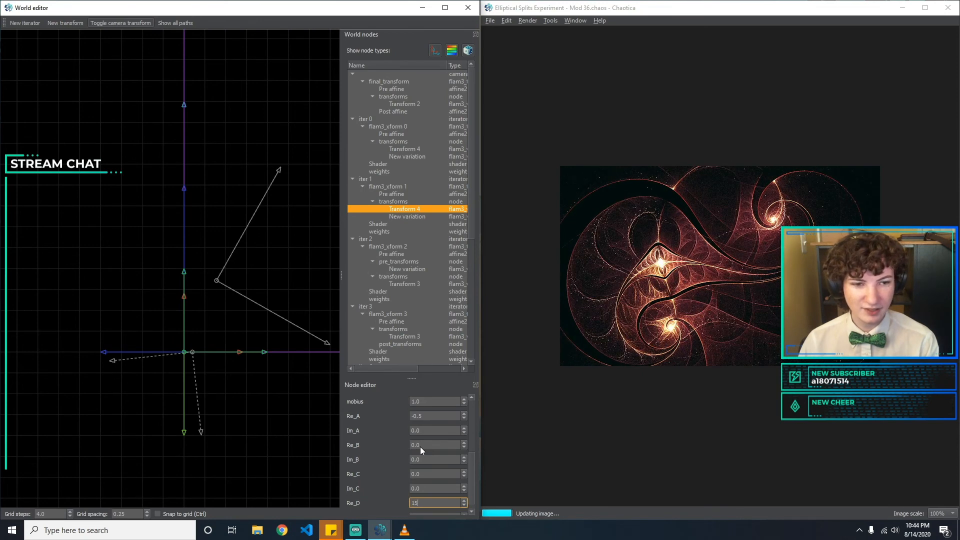
{"action": "type", "text": "0"}
{"action": "key", "text": "BackSpace"}
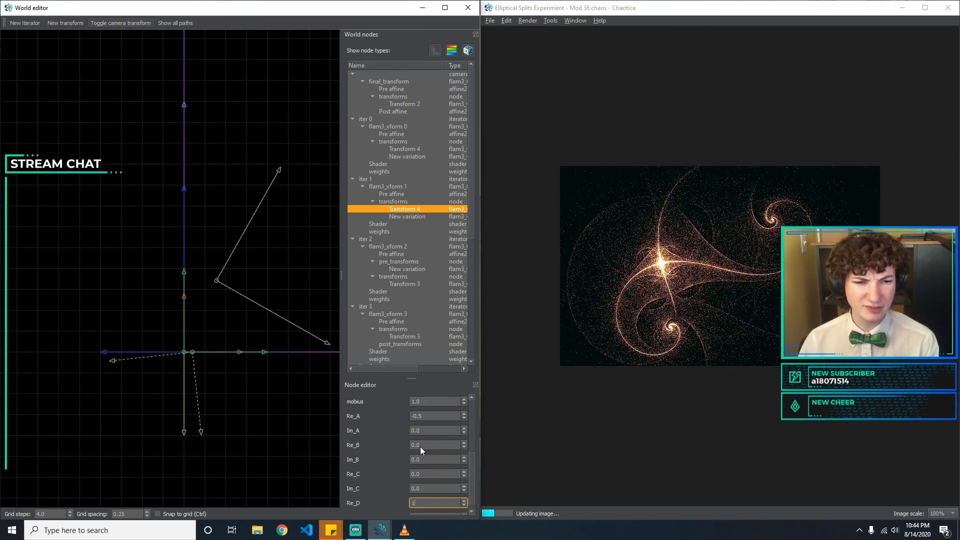
{"action": "type", "text": "1"}
Set the mobius variation's Im_D to 0.5.
{"action": "key", "text": "Tab"}
{"action": "type", "text": "0.5"}
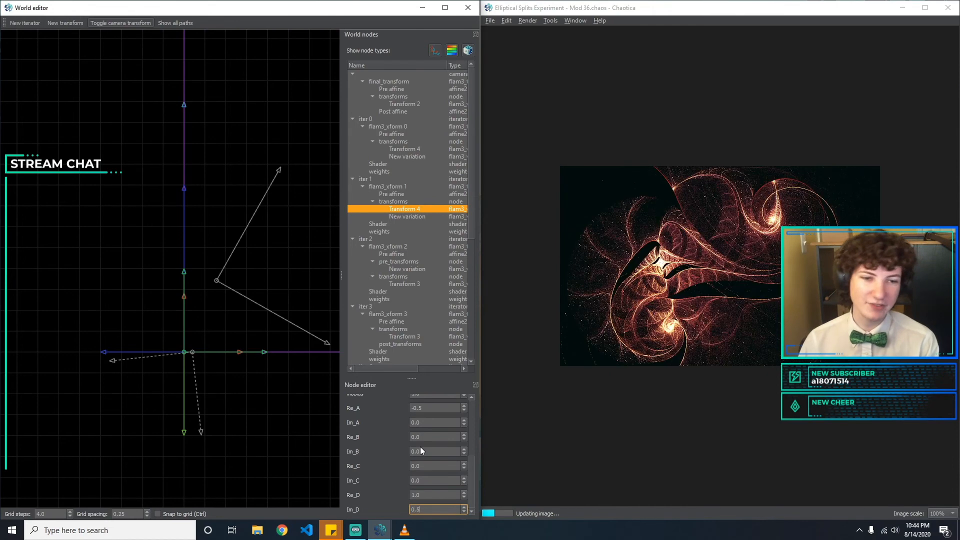
Try Im_D values of -0.5 and -0.1 on iter 1's mobius variation and reset it to 0.
{"action": "key", "text": "BackSpace"}
{"action": "key", "text": "BackSpace"}
{"action": "type", "text": "-0.5"}
{"action": "key", "text": "BackSpace"}
{"action": "type", "text": "1"}
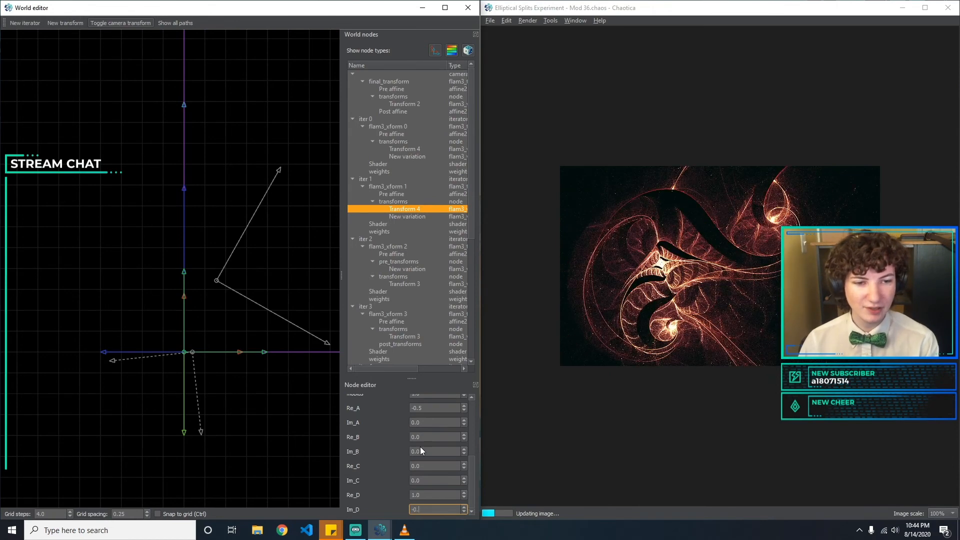
{"action": "key", "text": "BackSpace"}
{"action": "key", "text": "BackSpace"}
{"action": "key", "text": "BackSpace"}
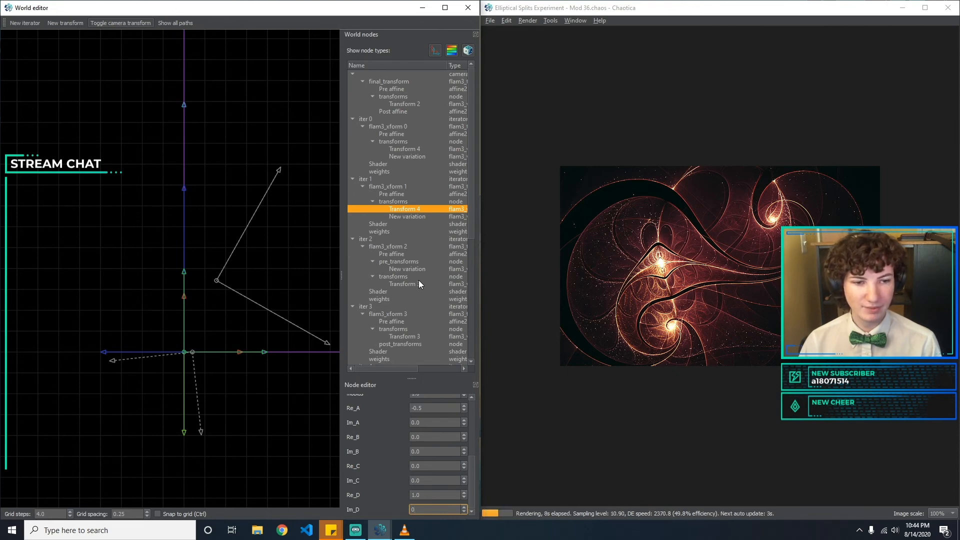
Save the fractal as a new file named Elliptical Splits Experiment - Mod 37.chaos.
{"action": "left_click", "coordinate": [491, 21]}
{"action": "left_click", "coordinate": [516, 90]}
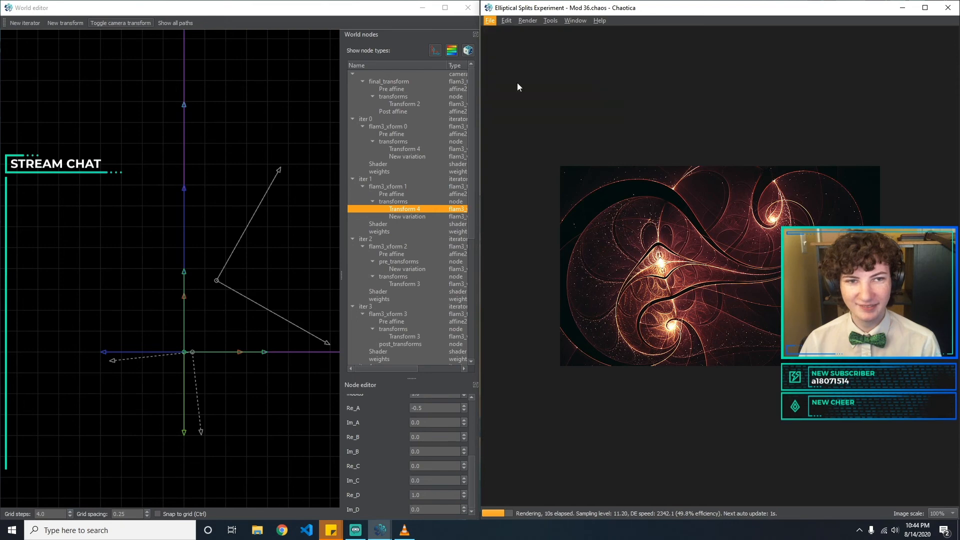
{"action": "left_click", "coordinate": [643, 224]}
{"action": "key", "text": "BackSpace"}
{"action": "type", "text": "7"}
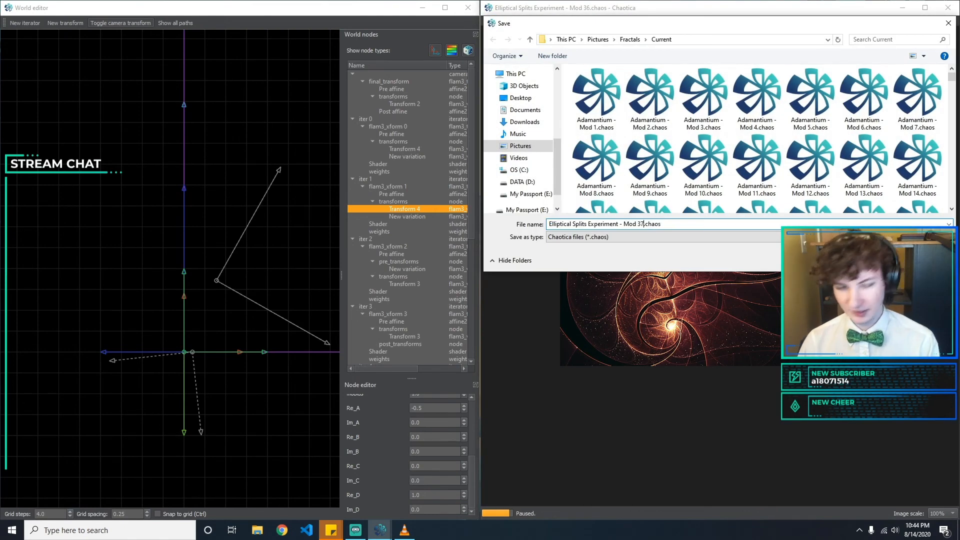
{"action": "key", "text": "Return"}
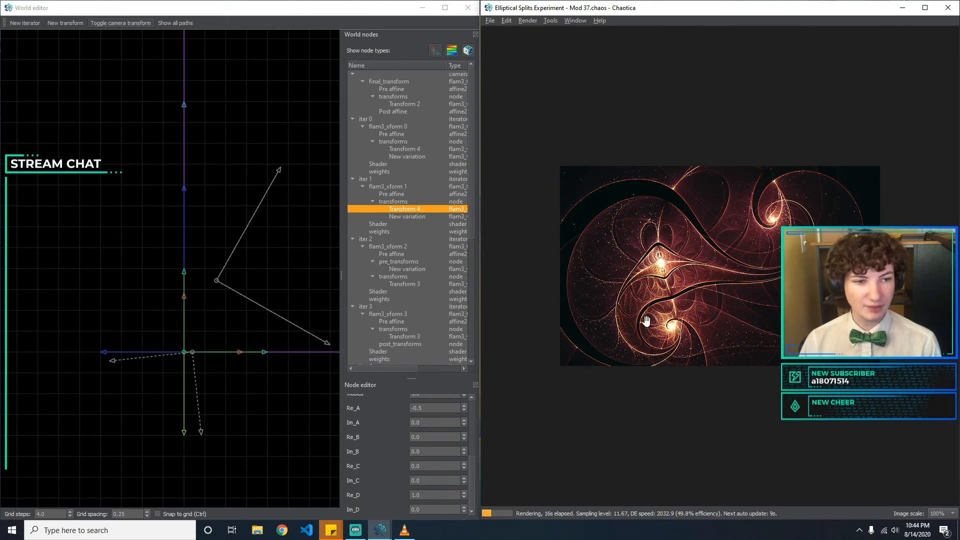
Try a spherical value of 1.0 on iter 2's Transform 3.
{"action": "scroll", "coordinate": [428, 246], "scroll_direction": "down", "scroll_amount": 1}
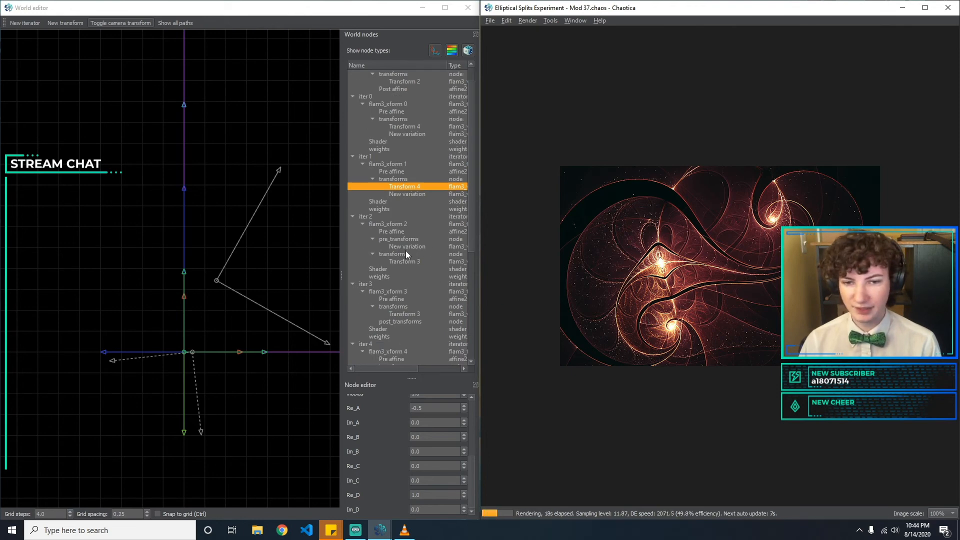
{"action": "left_click", "coordinate": [408, 261]}
{"action": "scroll", "coordinate": [410, 263], "scroll_direction": "down", "scroll_amount": 2}
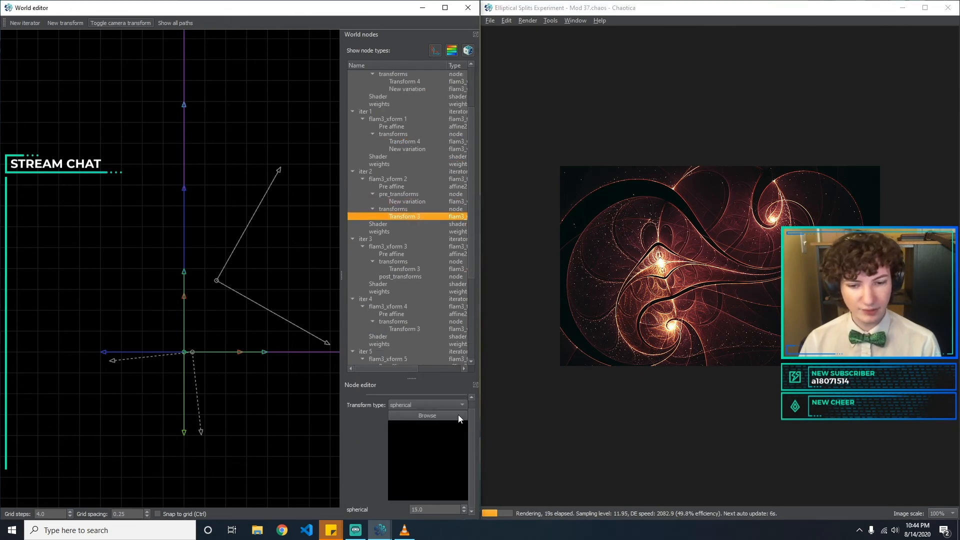
{"action": "left_click", "coordinate": [419, 508]}
{"action": "key", "text": "BackSpace"}
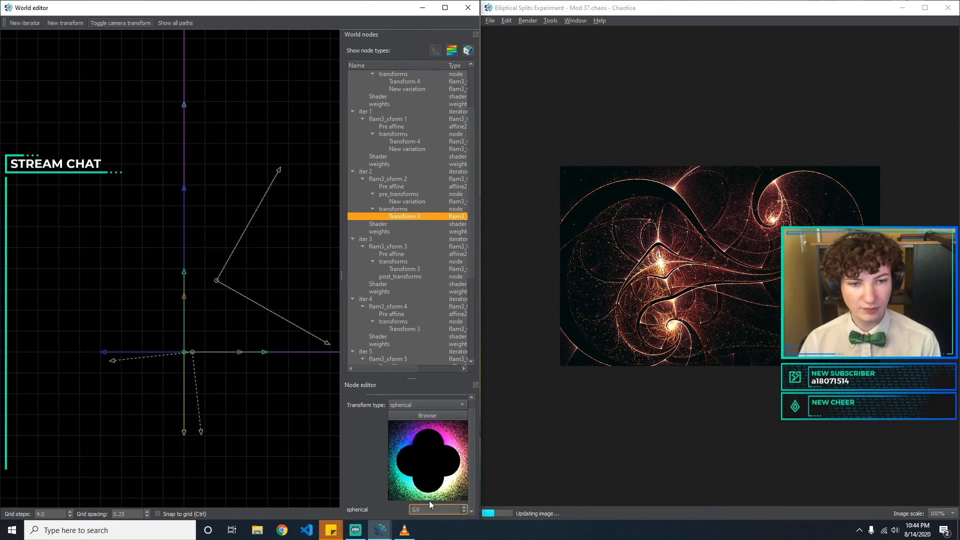
Try spherical values of 3 and 1 on iter 3's Transform 3 and restore it to 2.
{"action": "left_click", "coordinate": [398, 278]}
{"action": "left_click", "coordinate": [400, 269]}
{"action": "left_click_drag", "start_coordinate": [469, 458], "coordinate": [471, 476]}
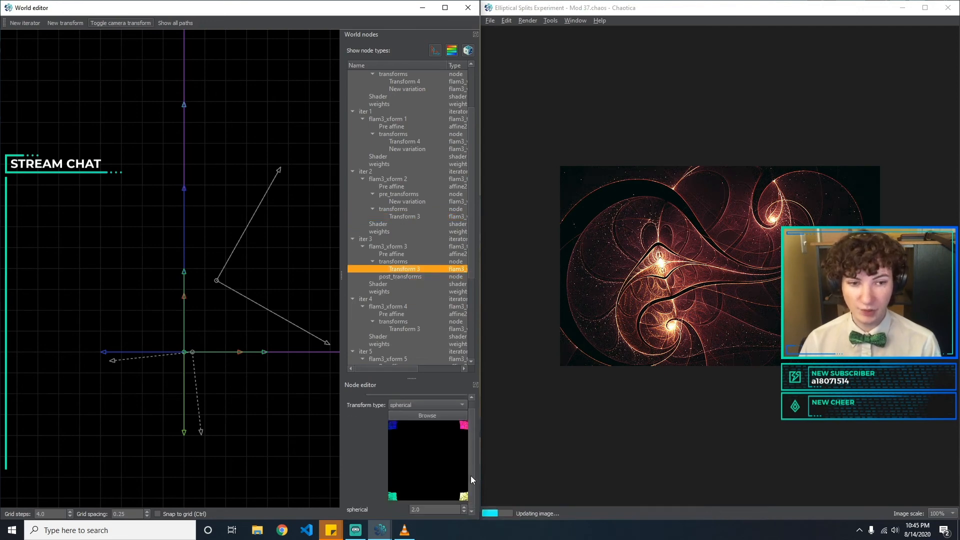
{"action": "left_click_drag", "start_coordinate": [431, 510], "coordinate": [387, 509]}
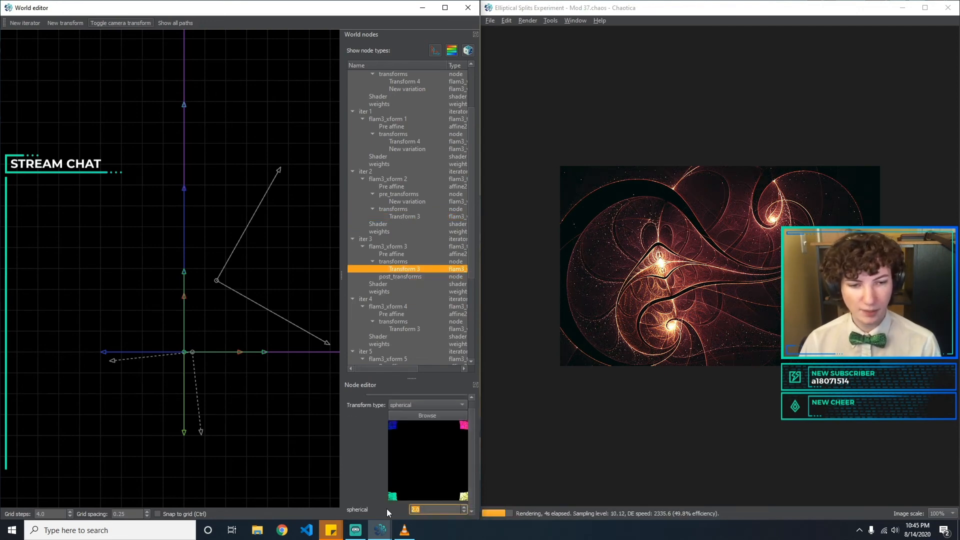
{"action": "type", "text": "3"}
{"action": "key", "text": "BackSpace"}
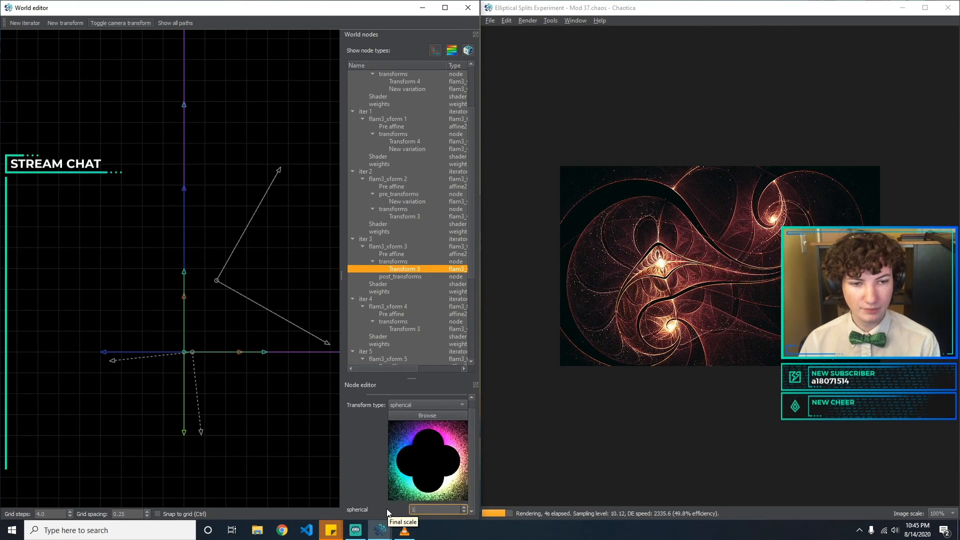
{"action": "type", "text": "2"}
{"action": "key", "text": "BackSpace"}
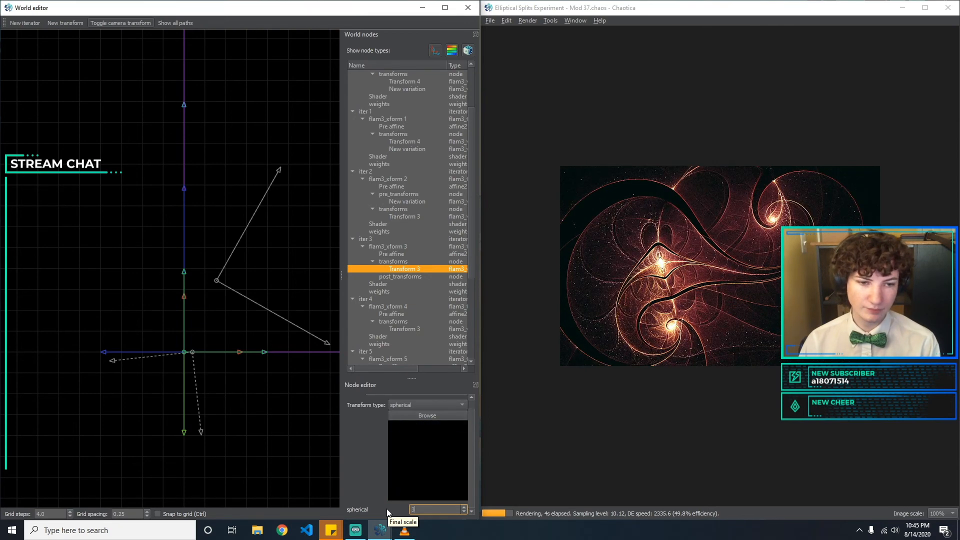
{"action": "type", "text": "1"}
{"action": "key", "text": "BackSpace"}
{"action": "type", "text": "2"}
{"action": "key", "text": "BackSpace"}
{"action": "type", "text": "1"}
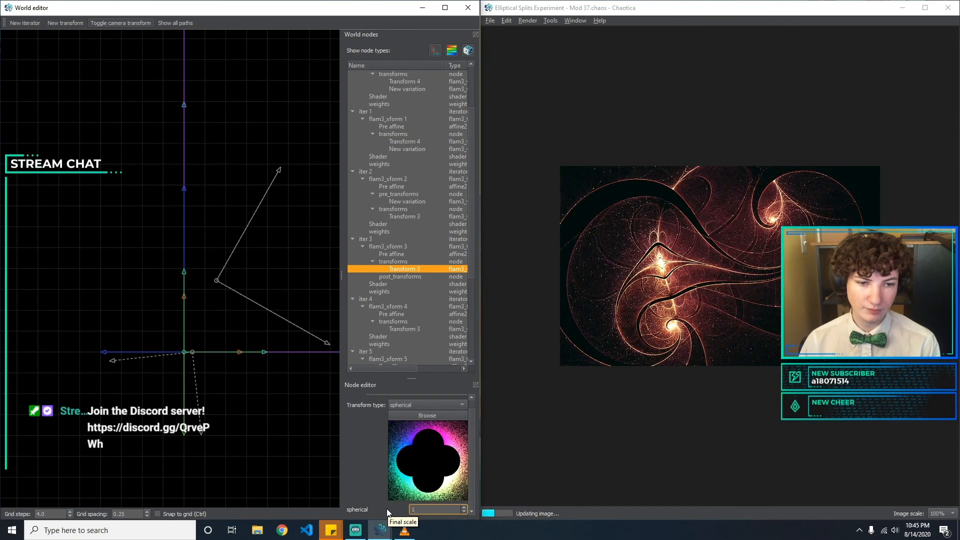
{"action": "key", "text": "BackSpace"}
{"action": "type", "text": "1"}
{"action": "key", "text": "BackSpace"}
{"action": "type", "text": "2"}
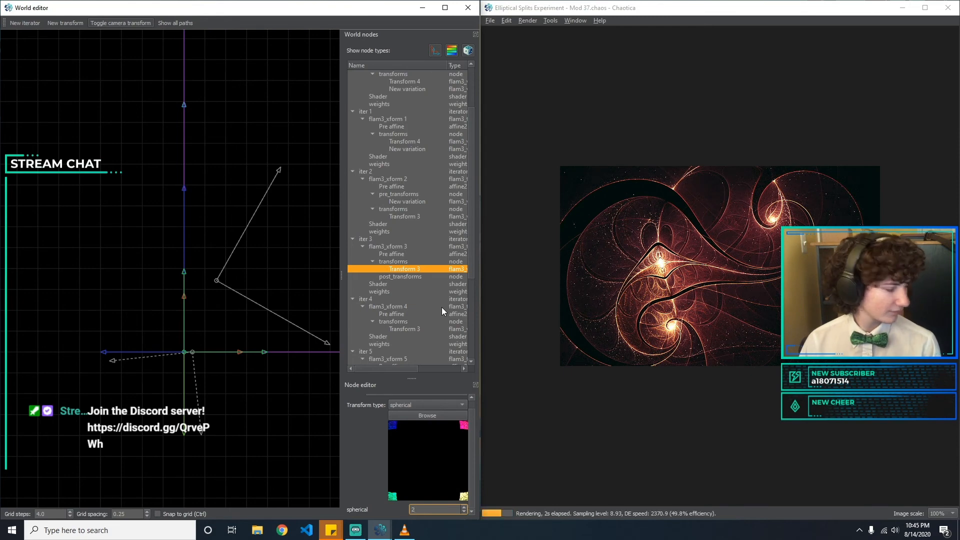
Try an elliptic value of 1.5 on iter 4's Transform 3 and restore it to 1.0.
{"action": "left_click", "coordinate": [407, 329]}
{"action": "scroll", "coordinate": [420, 310], "scroll_direction": "down", "scroll_amount": 2}
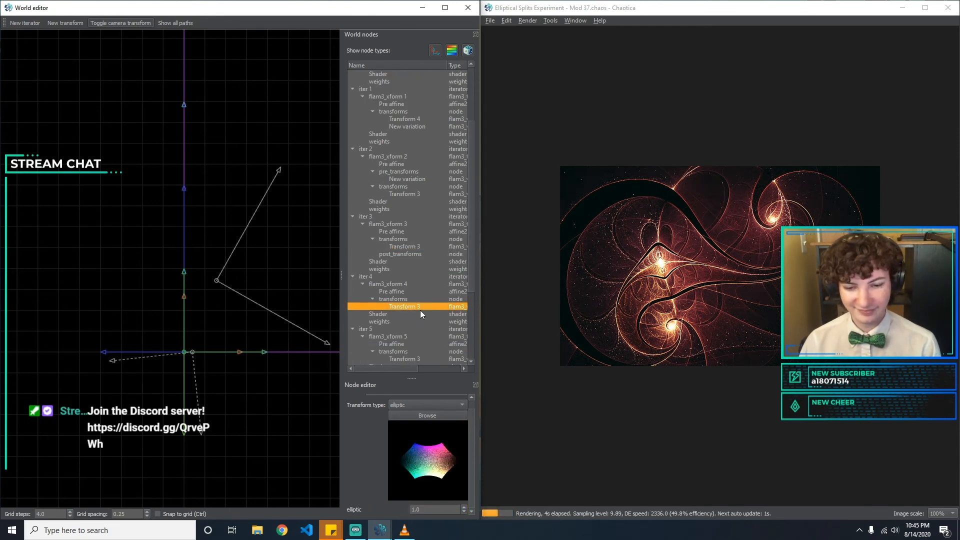
{"action": "left_click", "coordinate": [434, 511]}
{"action": "type", "text": "5"}
{"action": "key", "text": "BackSpace"}
{"action": "key", "text": "BackSpace"}
{"action": "type", "text": "5"}
{"action": "key", "text": "BackSpace"}
{"action": "type", "text": "0"}
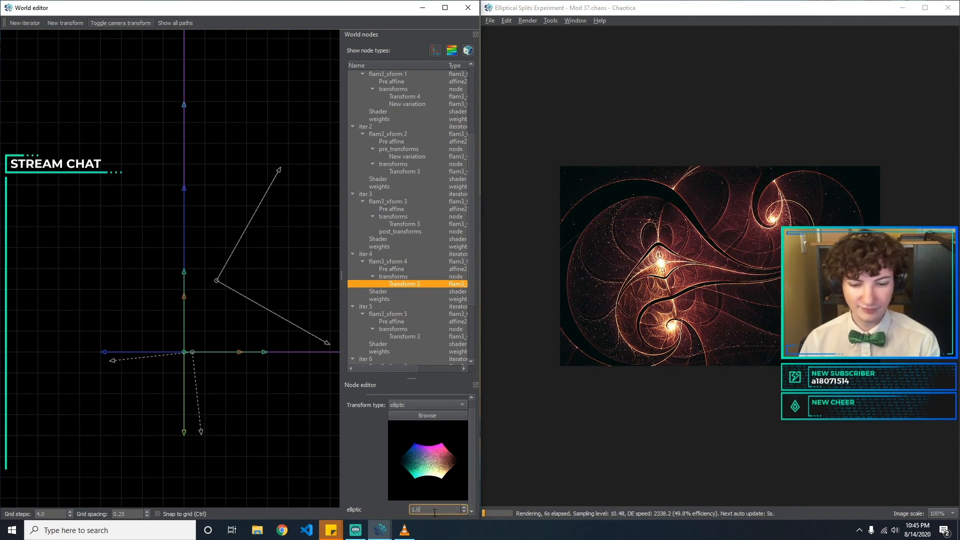
Try several foci values up to 3 on iter 5's Transform 3, ending at 0.1.
{"action": "left_click", "coordinate": [424, 337]}
{"action": "left_click", "coordinate": [429, 508]}
{"action": "key", "text": "BackSpace"}
{"action": "type", "text": "2"}
{"action": "key", "text": "BackSpace"}
{"action": "type", "text": "3"}
{"action": "key", "text": "BackSpace"}
{"action": "type", "text": "2"}
{"action": "key", "text": "BackSpace"}
{"action": "type", "text": "1"}
{"action": "key", "text": "BackSpace"}
{"action": "type", "text": "2"}
{"action": "key", "text": "BackSpace"}
{"action": "type", "text": "4"}
{"action": "key", "text": "BackSpace"}
{"action": "key", "text": "BackSpace"}
{"action": "key", "text": "BackSpace"}
{"action": "type", "text": "1"}
{"action": "key", "text": "BackSpace"}
{"action": "type", "text": "3"}
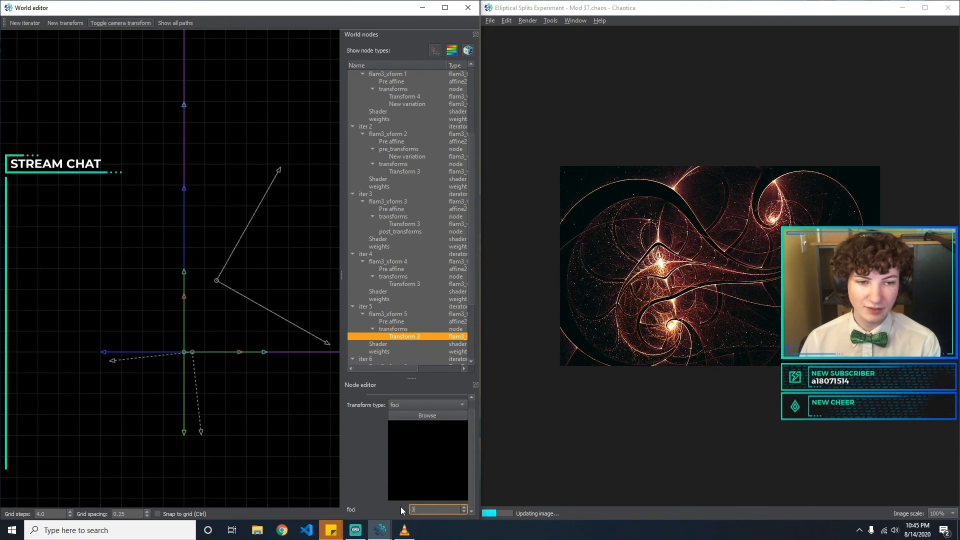
{"action": "type", "text": "0.1"}
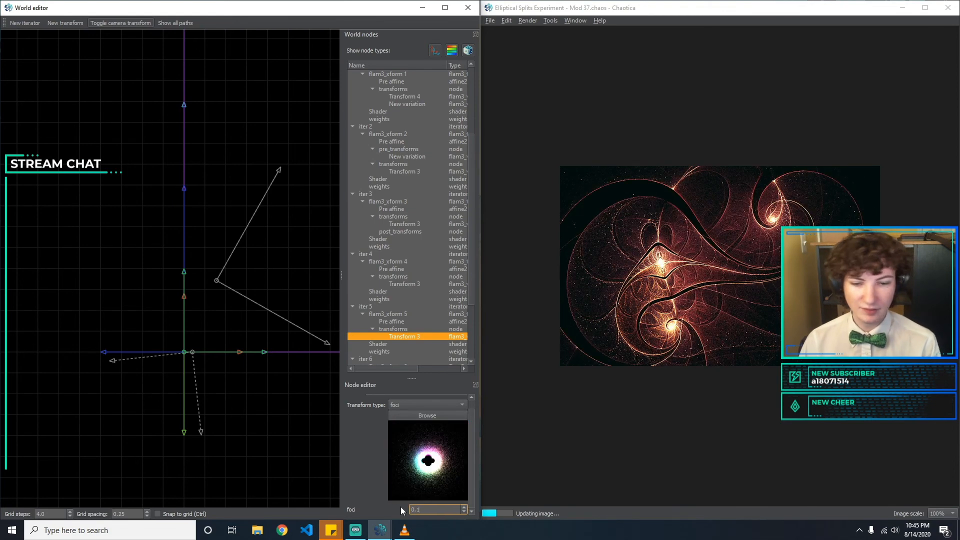
Examine iter 6's Transform 3 settings and the transforms and weights of Iterator 8.
{"action": "scroll", "coordinate": [420, 310], "scroll_direction": "down", "scroll_amount": 2}
{"action": "left_click", "coordinate": [410, 344]}
{"action": "scroll", "coordinate": [411, 359], "scroll_direction": "down", "scroll_amount": 1}
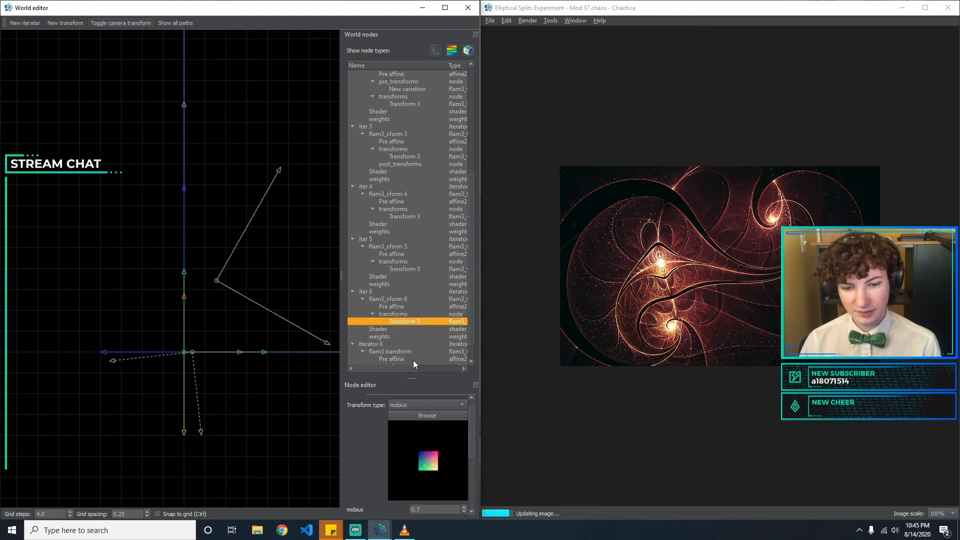
{"action": "scroll", "coordinate": [424, 350], "scroll_direction": "down", "scroll_amount": 1}
{"action": "left_click", "coordinate": [406, 337]}
{"action": "left_click", "coordinate": [407, 346]}
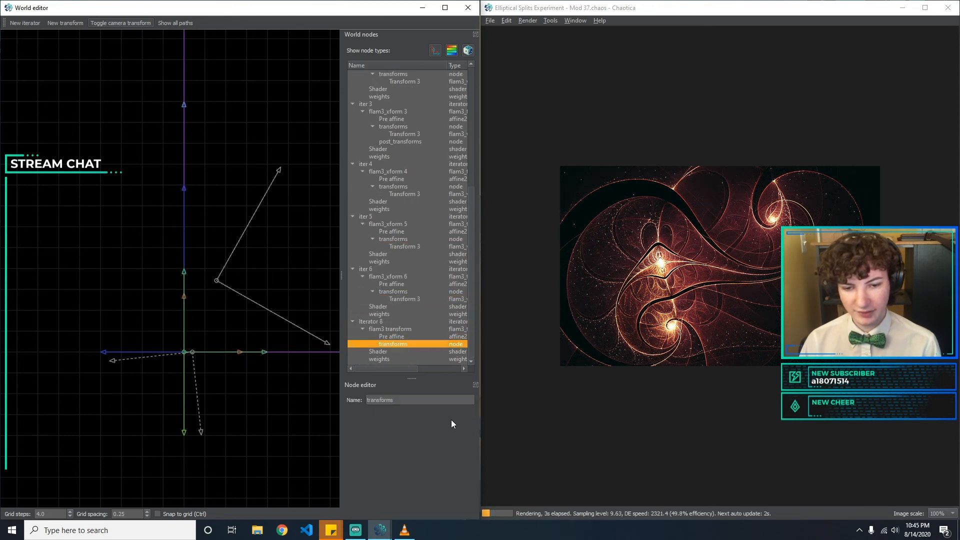
{"action": "left_click", "coordinate": [392, 358]}
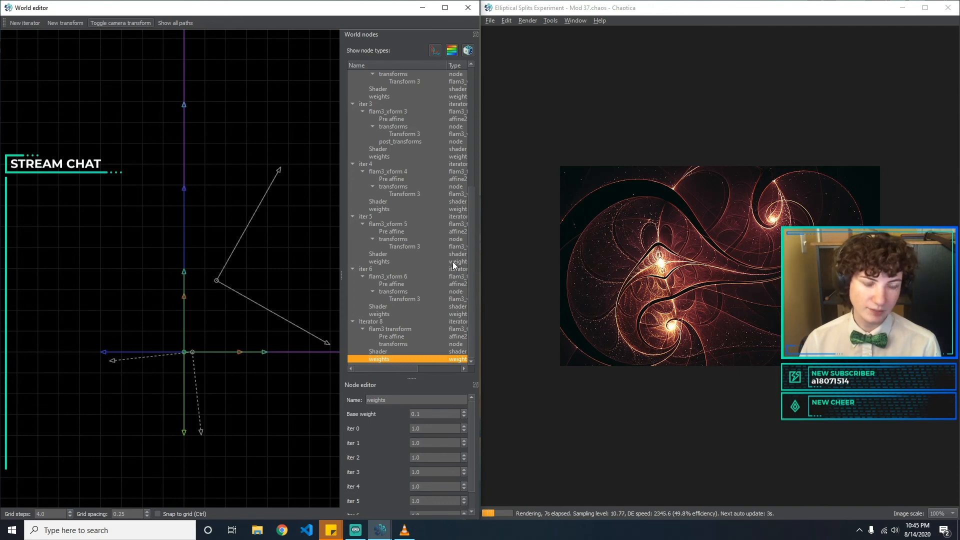
Add a new variation to Iterator 8's transforms and set its transform type to crackle.
{"action": "left_click", "coordinate": [393, 344]}
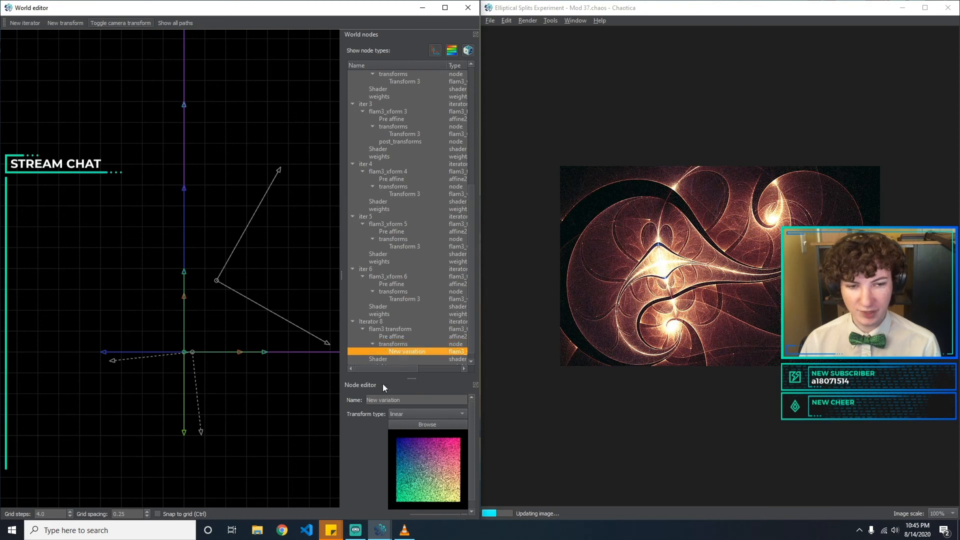
{"action": "left_click", "coordinate": [434, 415]}
{"action": "type", "text": "crackle"}
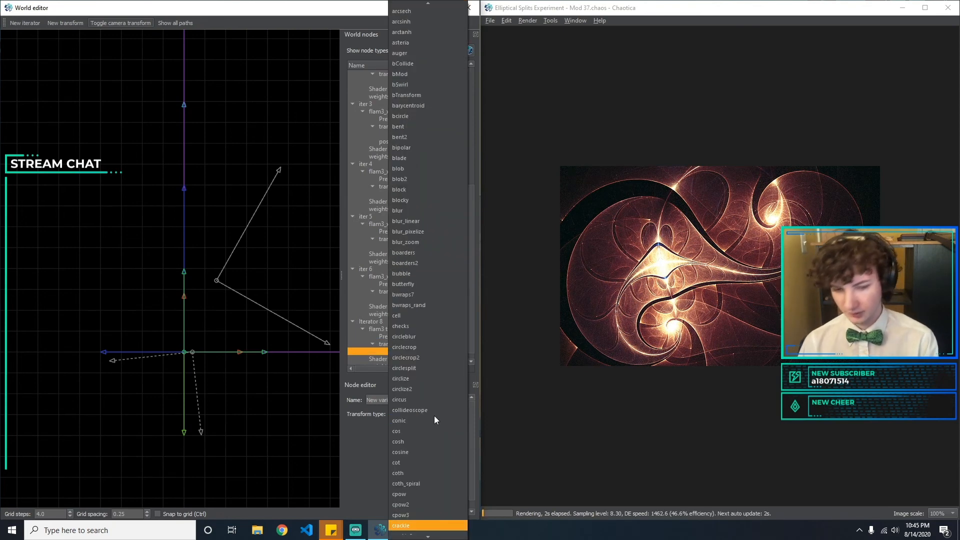
{"action": "key", "text": "Return"}
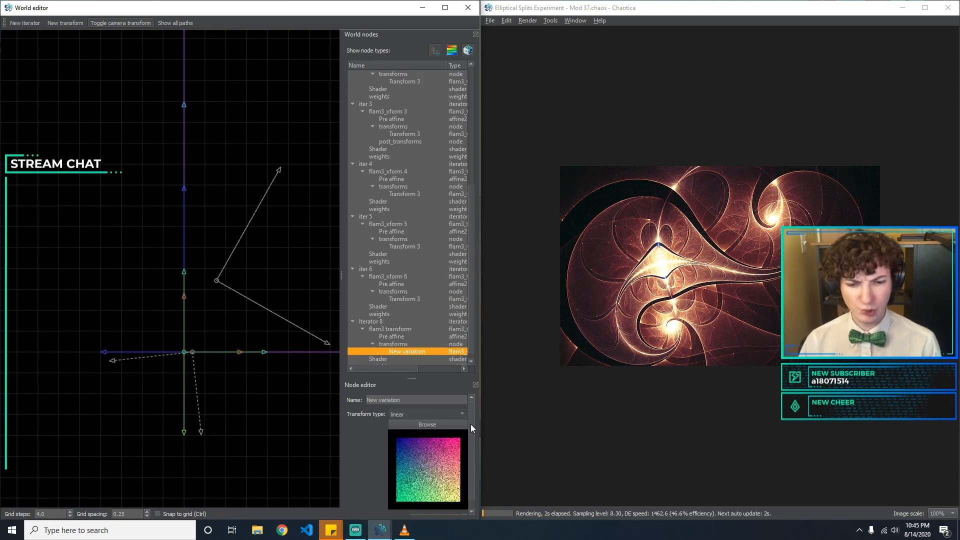
Set crackle_scale to 0 on Iterator 8's crackle variation.
{"action": "left_click_drag", "start_coordinate": [471, 451], "coordinate": [471, 494]}
{"action": "left_click_drag", "start_coordinate": [434, 436], "coordinate": [302, 425]}
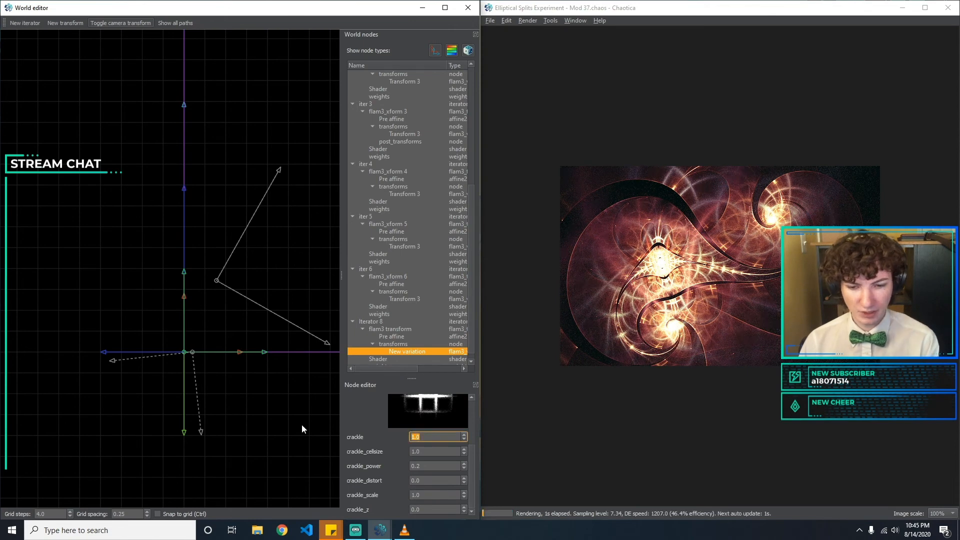
{"action": "key", "text": "Tab"}
{"action": "key", "text": "Tab"}
{"action": "key", "text": "Tab"}
{"action": "key", "text": "Tab"}
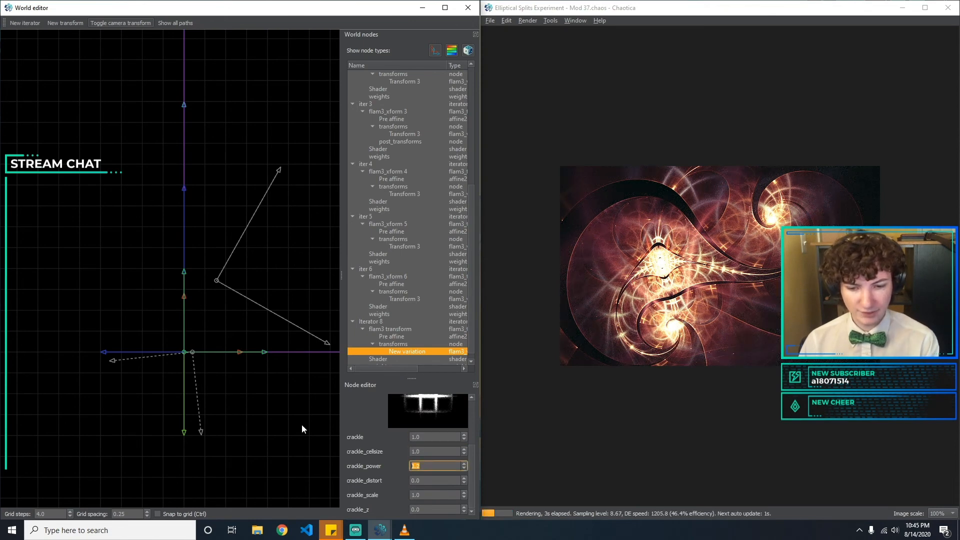
{"action": "type", "text": "0"}
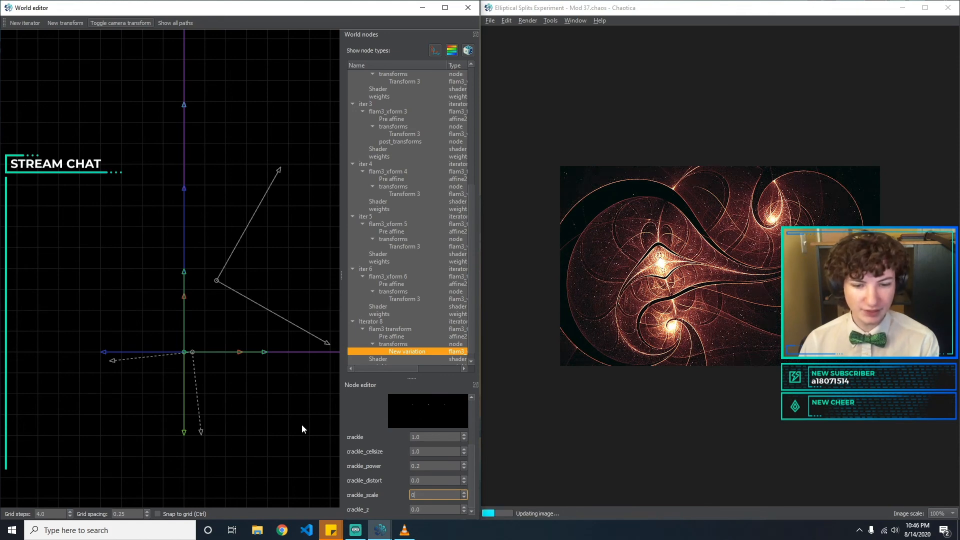
Try crackle_cellsize values of 0.5 and 0.1 on Iterator 8's new variation and set it to 2.
{"action": "left_click", "coordinate": [436, 453]}
{"action": "left_click_drag", "start_coordinate": [436, 453], "coordinate": [261, 434]}
{"action": "type", "text": "0.5"}
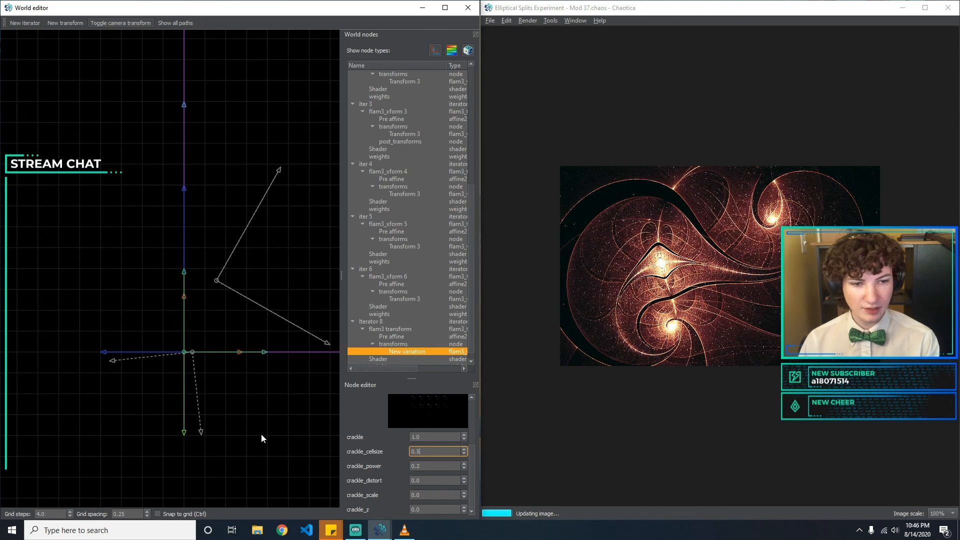
{"action": "key", "text": "BackSpace"}
{"action": "type", "text": "1"}
{"action": "key", "text": "BackSpace"}
{"action": "key", "text": "BackSpace"}
{"action": "key", "text": "BackSpace"}
{"action": "type", "text": "2"}
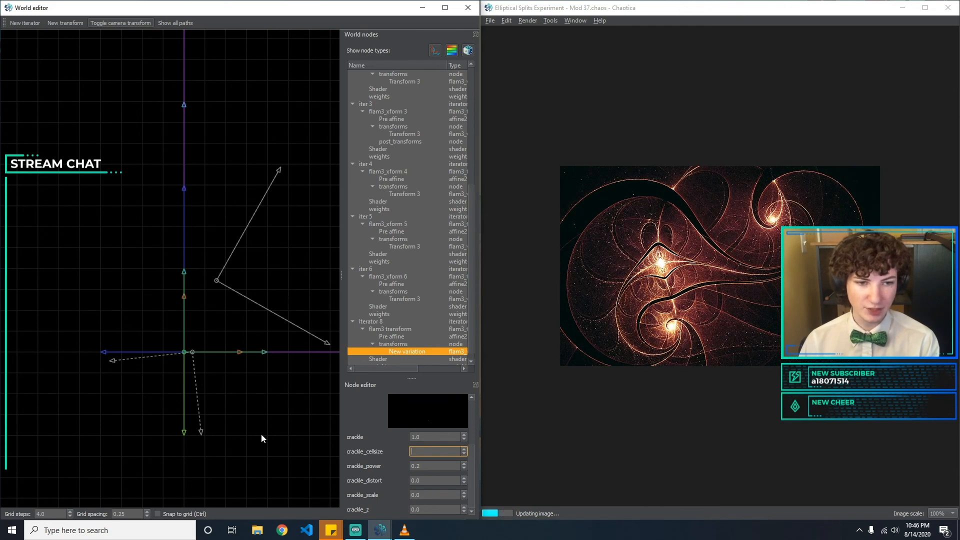
{"action": "key", "text": "BackSpace"}
{"action": "type", "text": "3"}
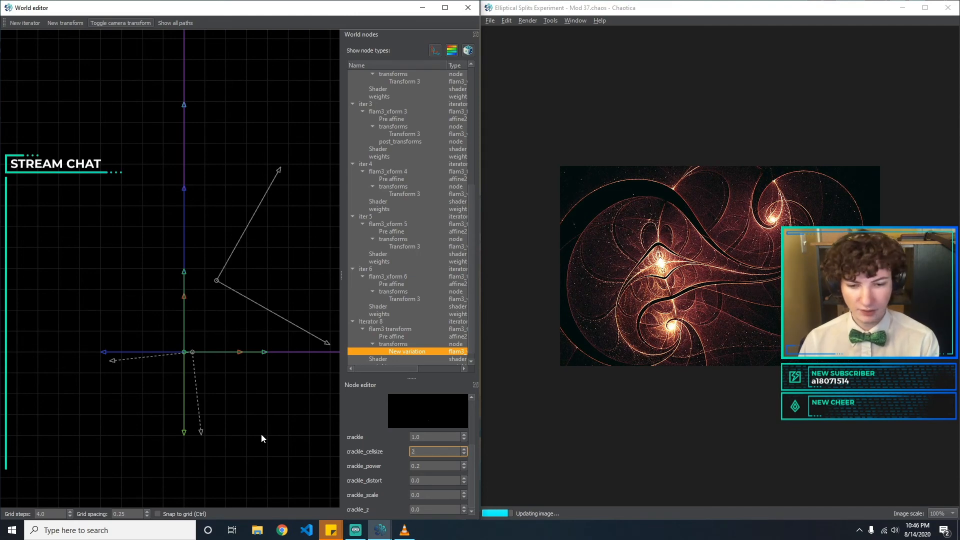
Try crackle_distort values of 5, 10 and 100 on Iterator 8's new variation and restore it to 0.
{"action": "key", "text": "Tab"}
{"action": "key", "text": "Tab"}
{"action": "type", "text": "2"}
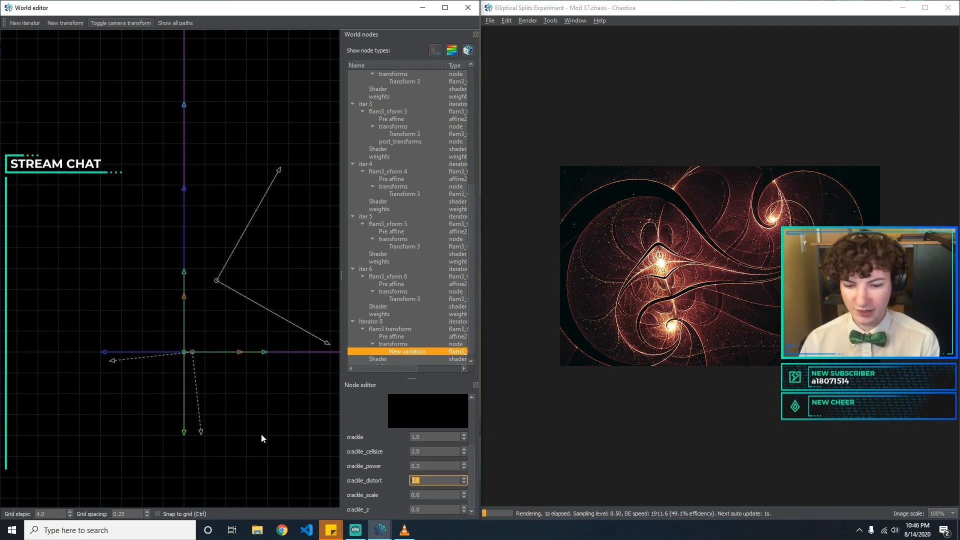
{"action": "type", "text": "5"}
{"action": "type", "text": "0"}
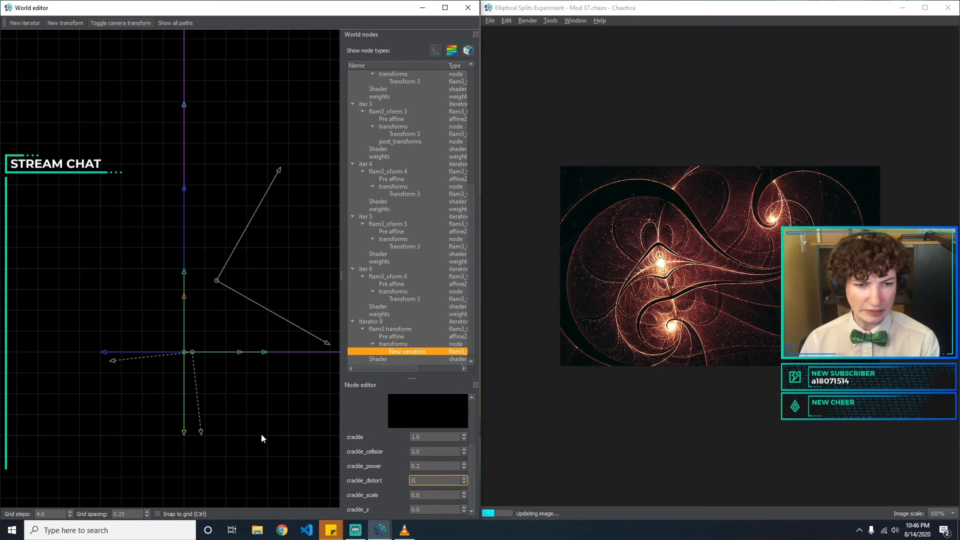
{"action": "type", "text": "10"}
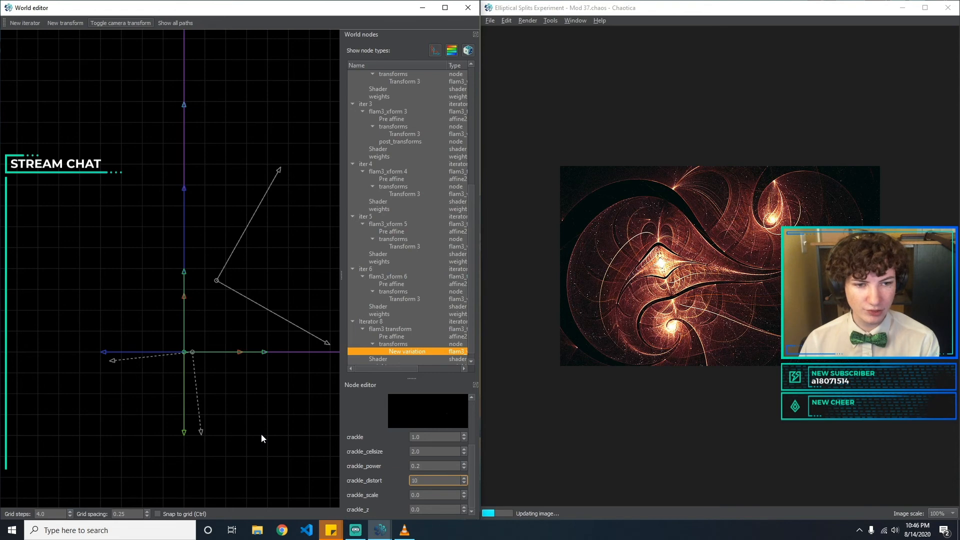
{"action": "type", "text": "0"}
{"action": "key", "text": "BackSpace"}
{"action": "key", "text": "BackSpace"}
{"action": "key", "text": "BackSpace"}
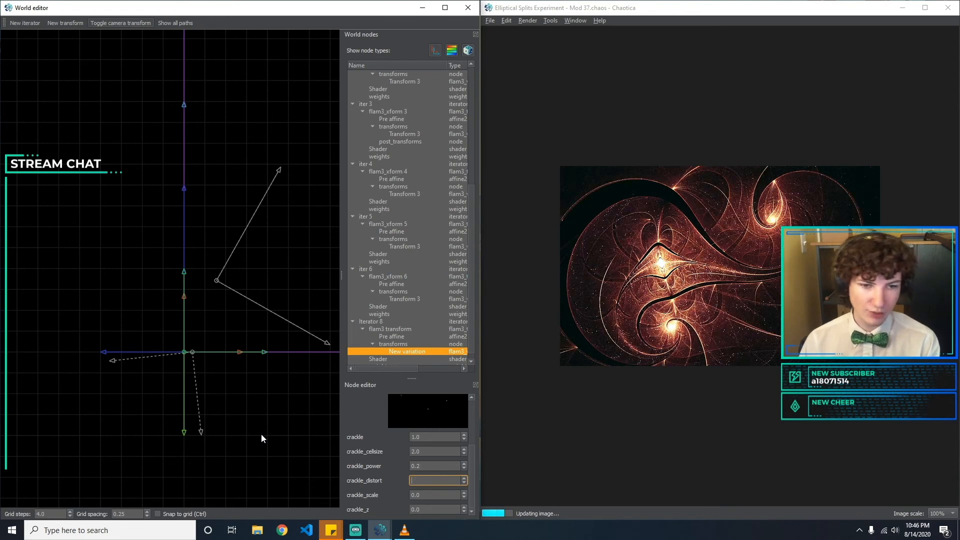
{"action": "type", "text": "0"}
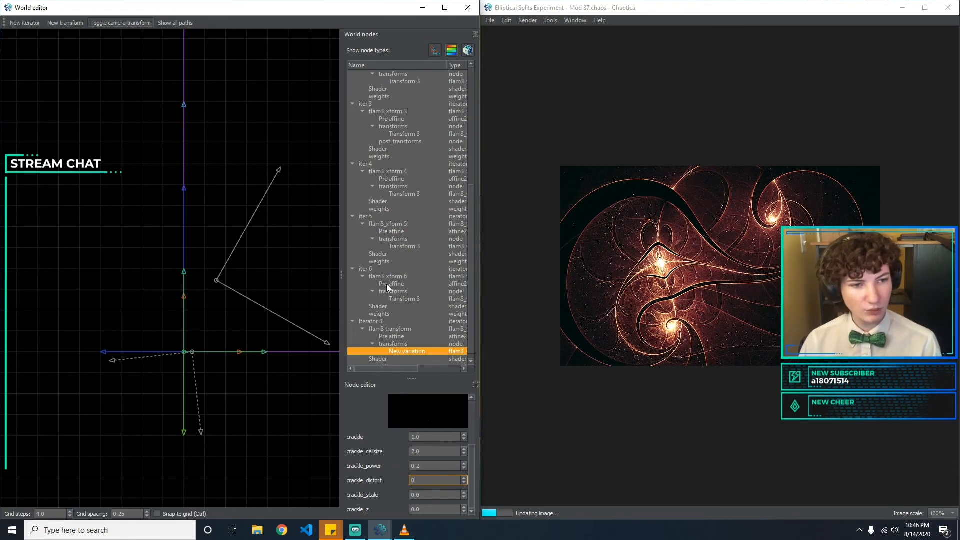
Try a weight of 0 for iter 0 and iter 1 in Iterator 8's weights and restore each to 1.
{"action": "left_click", "coordinate": [469, 452]}
{"action": "left_click", "coordinate": [372, 344]}
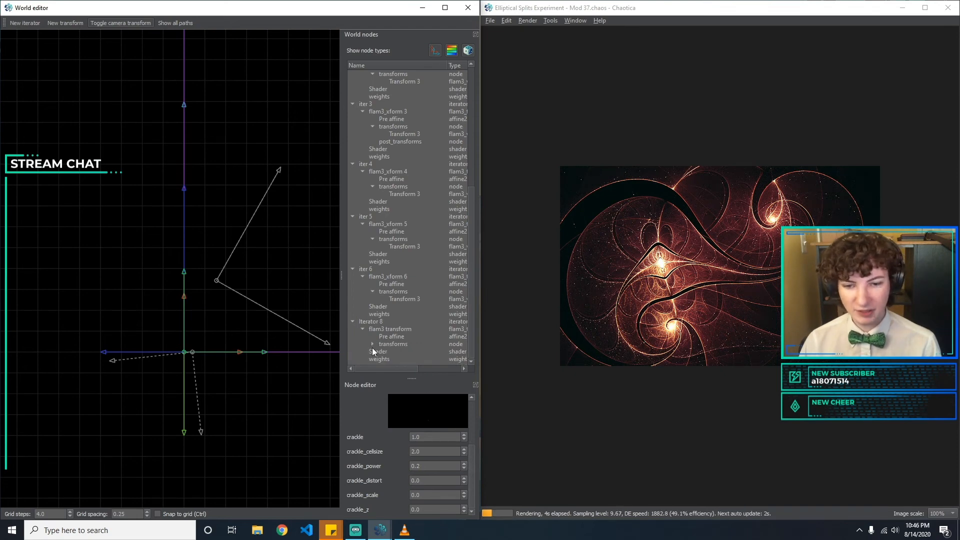
{"action": "left_click", "coordinate": [385, 360]}
{"action": "left_click_drag", "start_coordinate": [438, 409], "coordinate": [274, 388]}
{"action": "type", "text": "0"}
{"action": "key", "text": "BackSpace"}
{"action": "type", "text": "1"}
{"action": "key", "text": "Tab"}
{"action": "type", "text": "0"}
{"action": "key", "text": "BackSpace"}
{"action": "type", "text": "1"}
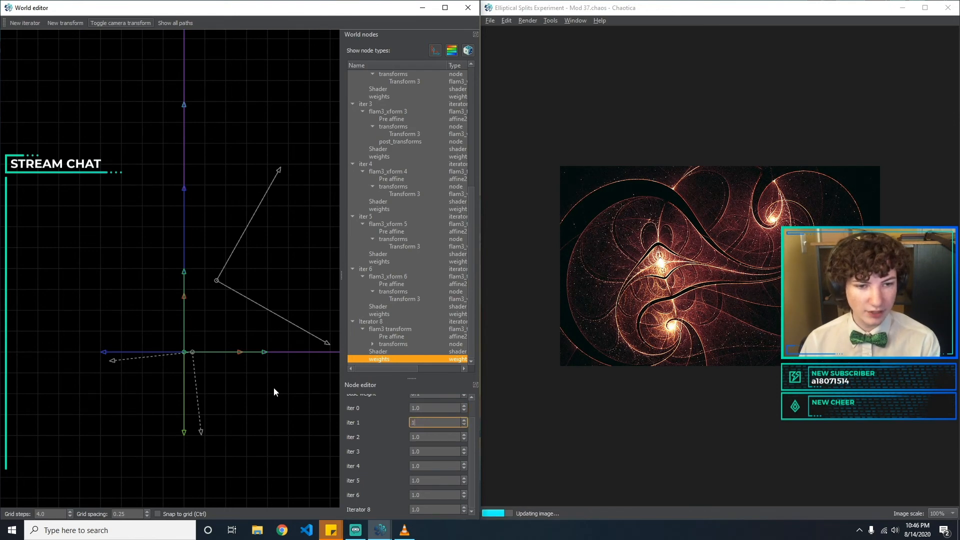
Try a weight of 0 for iter 2 and iter 3 in Iterator 8's weights and restore each to 1.
{"action": "key", "text": "Tab"}
{"action": "type", "text": "0"}
{"action": "key", "text": "BackSpace"}
{"action": "type", "text": "1"}
{"action": "key", "text": "Tab"}
{"action": "type", "text": "01"}
Set the iter 4 weight to 0 and the iter 5 and iter 6 weights to 1 in Iterator 8's weights.
{"action": "key", "text": "Tab"}
{"action": "type", "text": "0"}
{"action": "key", "text": "Tab"}
{"action": "type", "text": "1"}
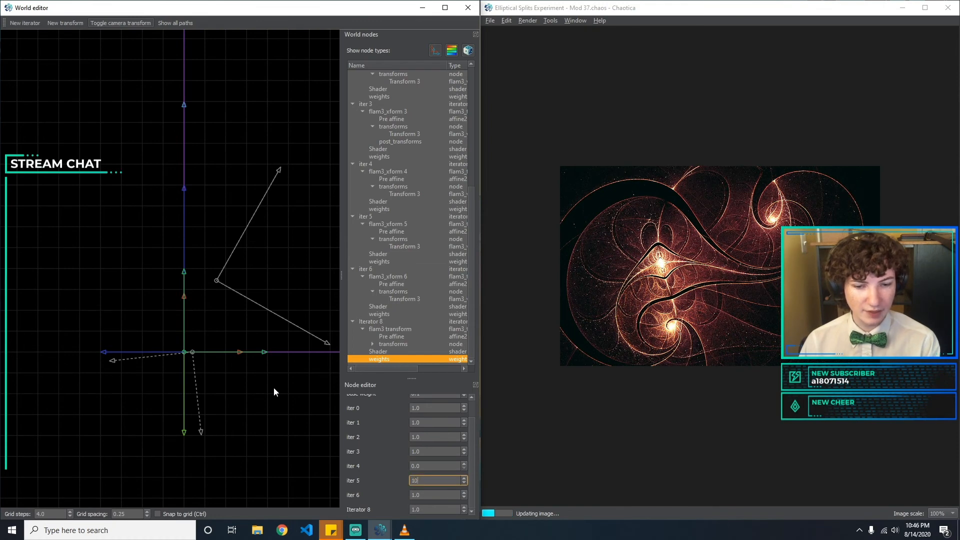
{"action": "key", "text": "Tab"}
{"action": "type", "text": "1"}
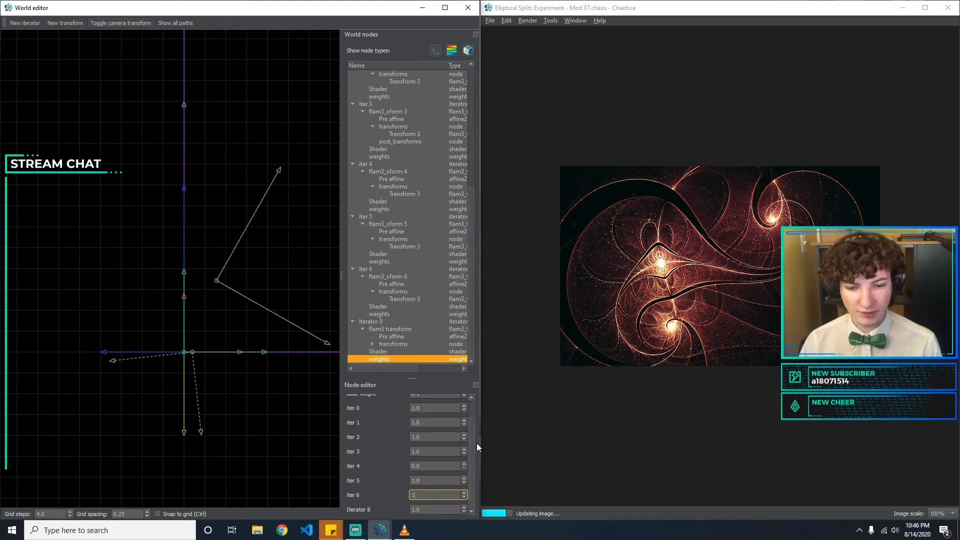
Inspect iter 5's Transform 3 variation and the pre affines of iter 5 and iter 1.
{"action": "scroll", "coordinate": [470, 440], "scroll_direction": "up", "scroll_amount": 2}
{"action": "left_click", "coordinate": [412, 344]}
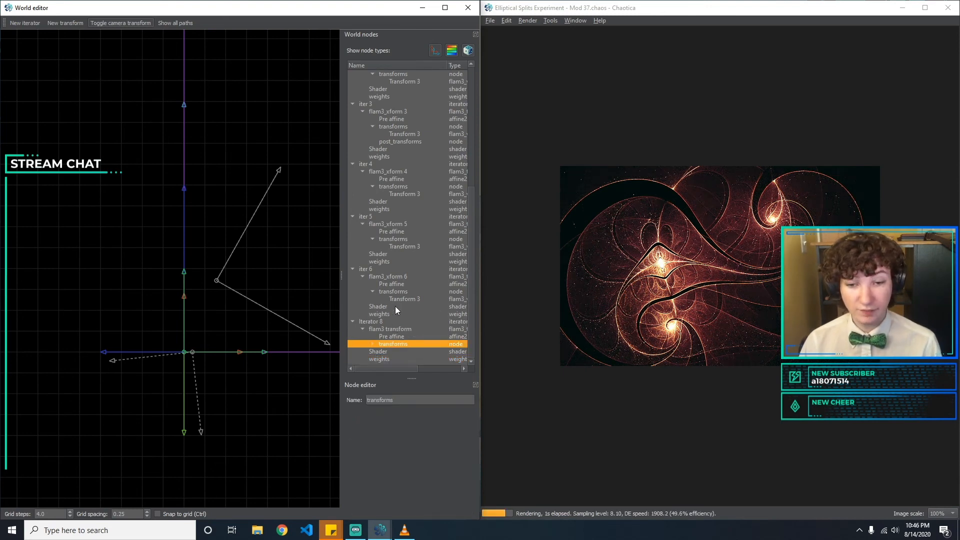
{"action": "left_click", "coordinate": [406, 247]}
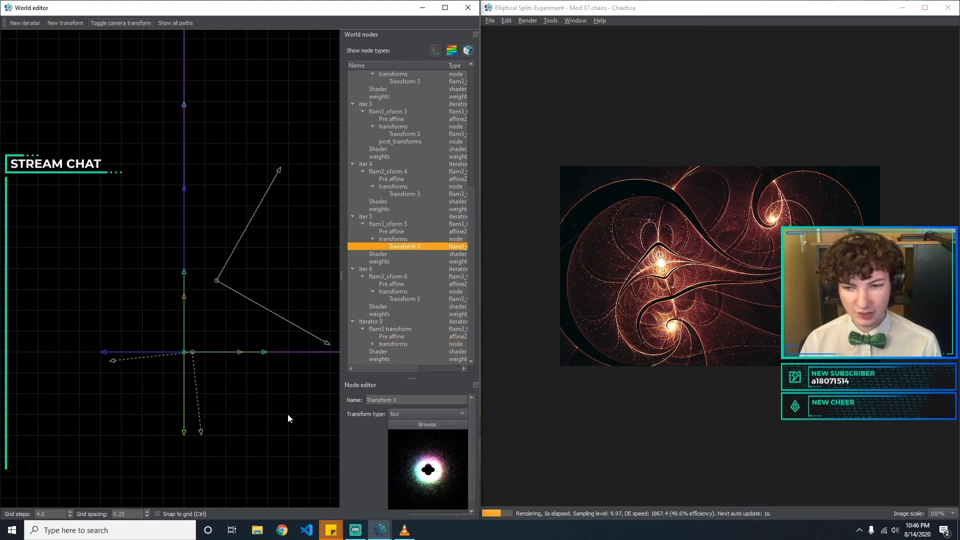
{"action": "left_click", "coordinate": [147, 352]}
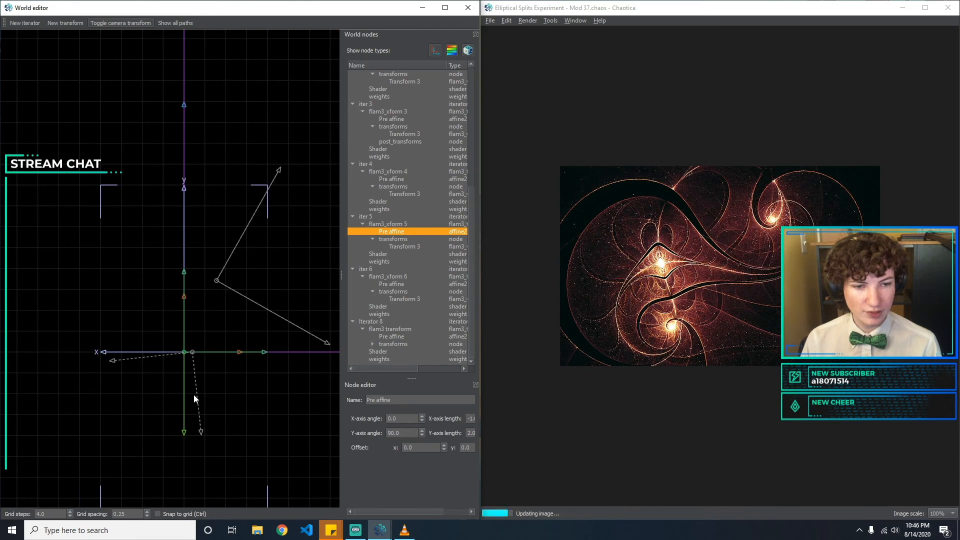
{"action": "left_click", "coordinate": [289, 373]}
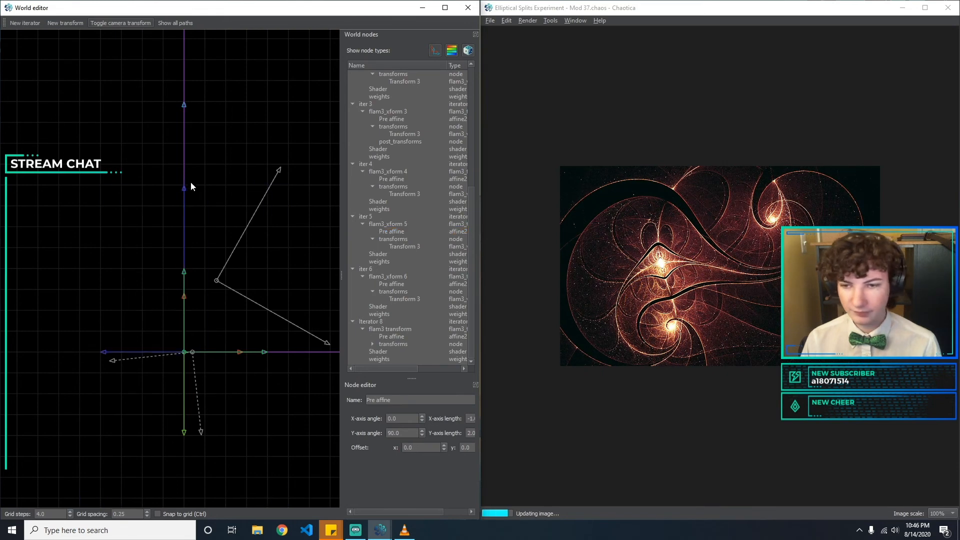
{"action": "left_click", "coordinate": [184, 164]}
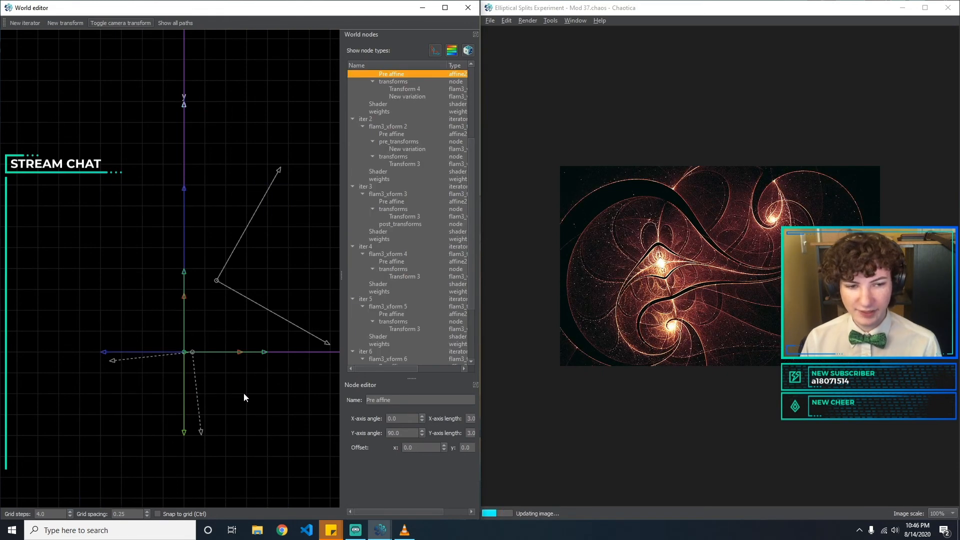
{"action": "left_click", "coordinate": [257, 408]}
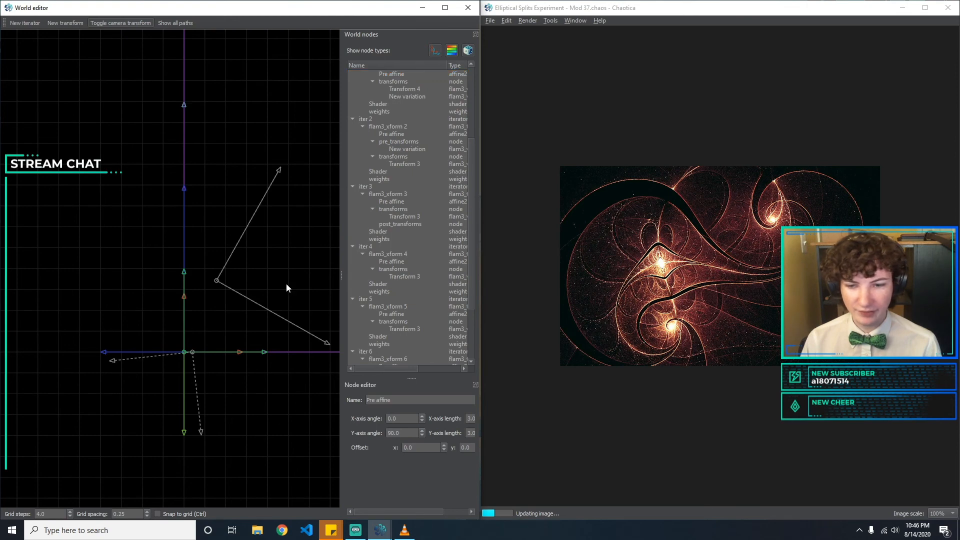
Try lowering the final transform's pre affine to a Y offset of about 0.606 and restore its position.
{"action": "left_click", "coordinate": [221, 280]}
{"action": "key", "text": "Left"}
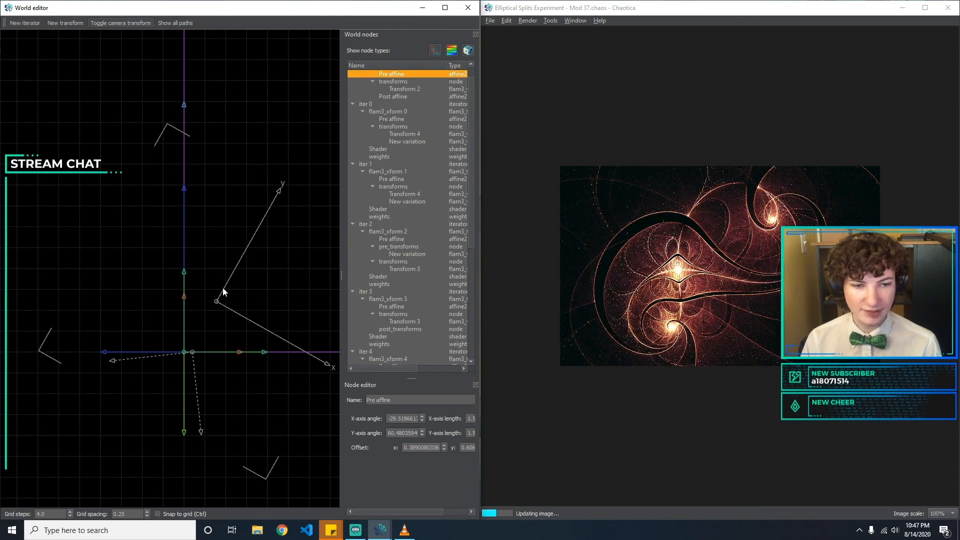
{"action": "left_click", "coordinate": [277, 362]}
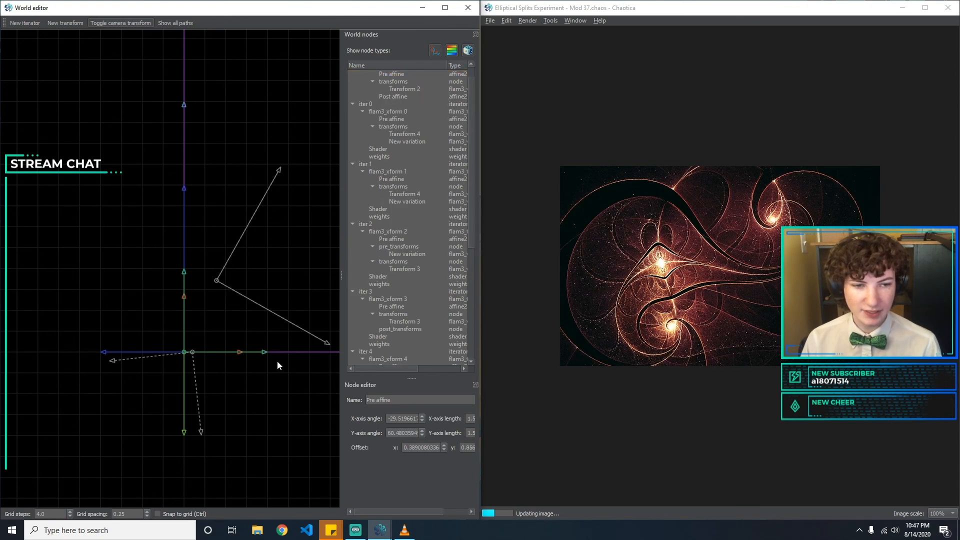
Examine the final transform's post affine and the pre affines of iter 3, iter 0 and iter 1.
{"action": "left_click", "coordinate": [200, 412]}
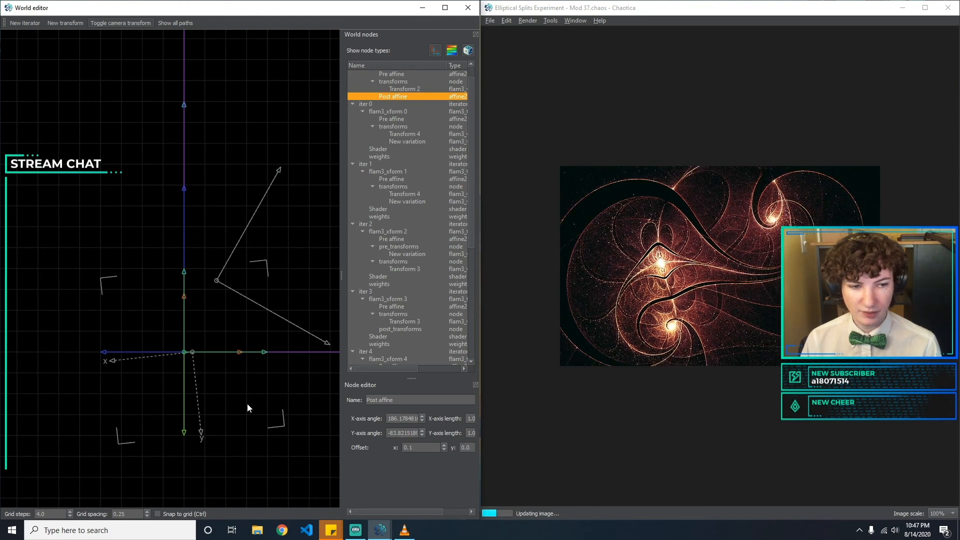
{"action": "left_click", "coordinate": [247, 403]}
{"action": "left_click", "coordinate": [184, 393]}
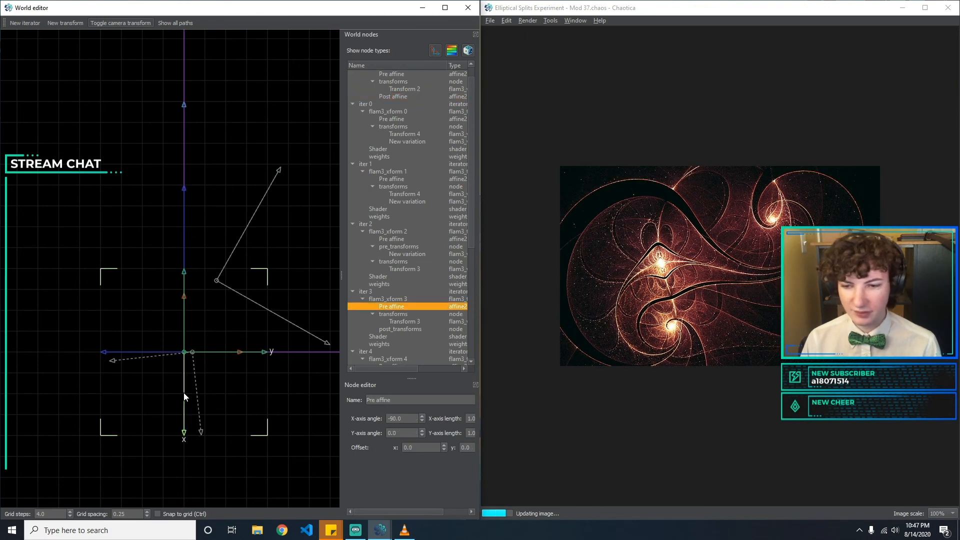
{"action": "left_click", "coordinate": [271, 403]}
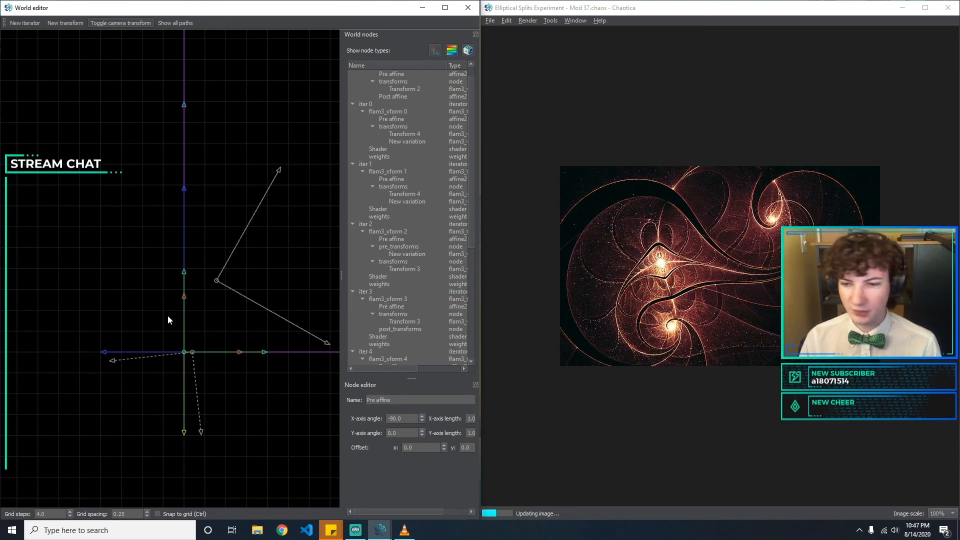
{"action": "left_click", "coordinate": [186, 314]}
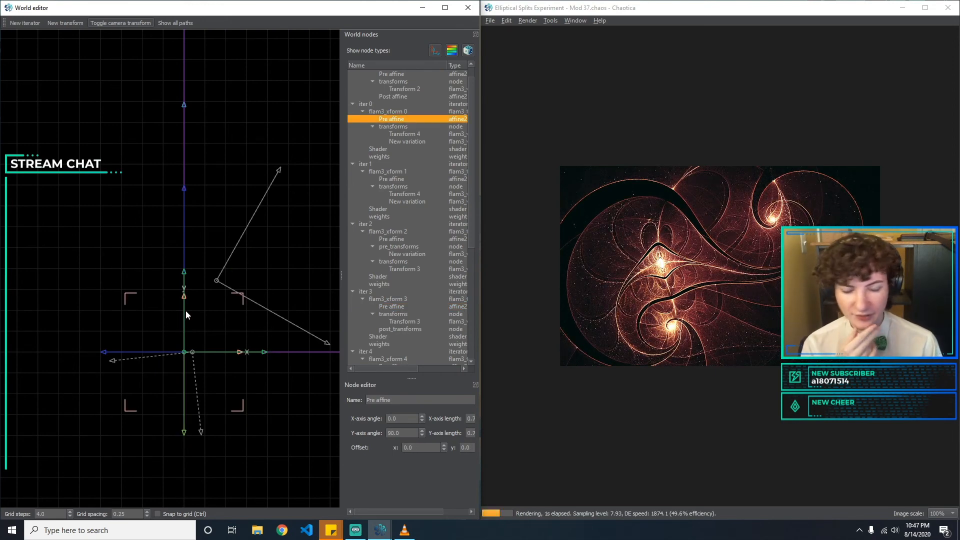
{"action": "key", "text": "Down"}
{"action": "key", "text": "Up"}
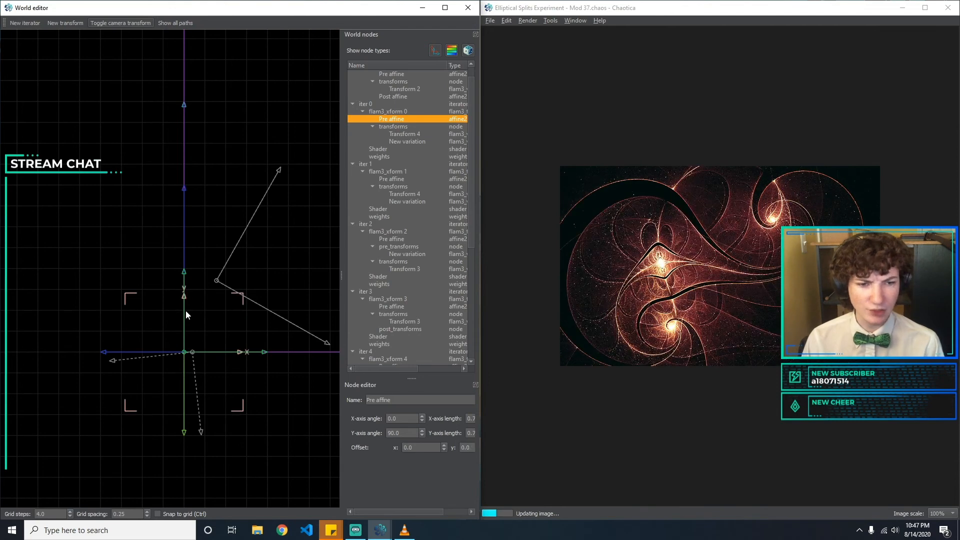
{"action": "left_click", "coordinate": [212, 307]}
{"action": "left_click", "coordinate": [185, 249]}
{"action": "left_click", "coordinate": [197, 248]}
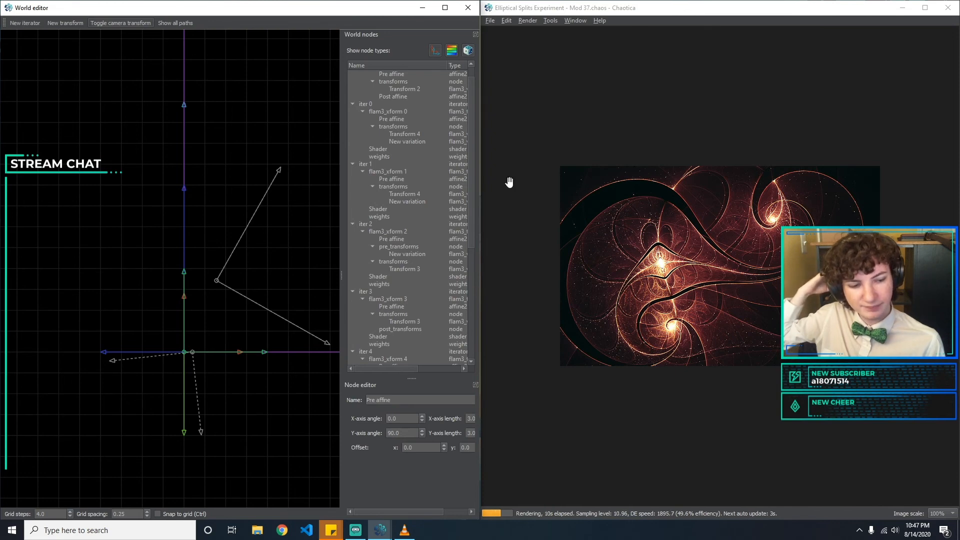
Review the variations used by the final transform and by iter 0 through iter 3.
{"action": "left_click", "coordinate": [422, 134]}
{"action": "scroll", "coordinate": [425, 160], "scroll_direction": "up", "scroll_amount": 1}
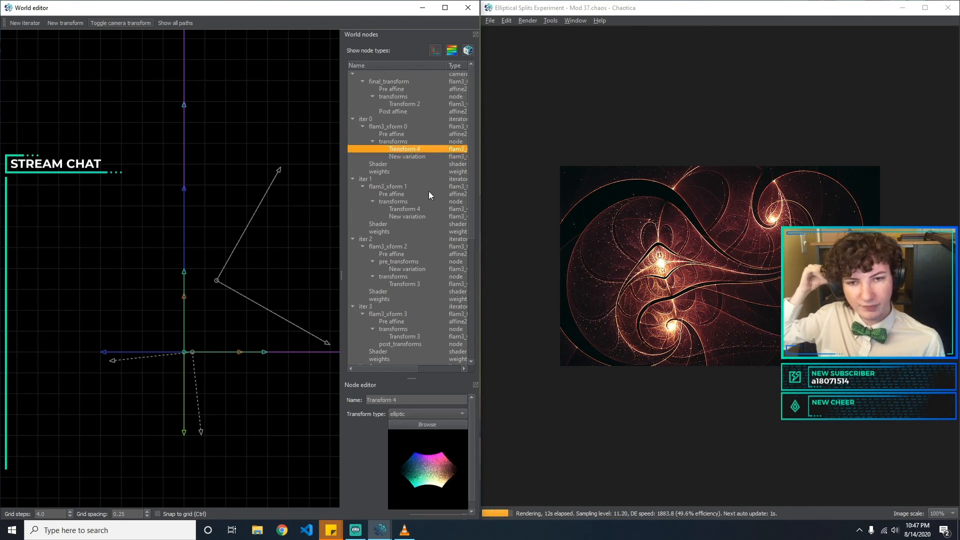
{"action": "left_click", "coordinate": [431, 104]}
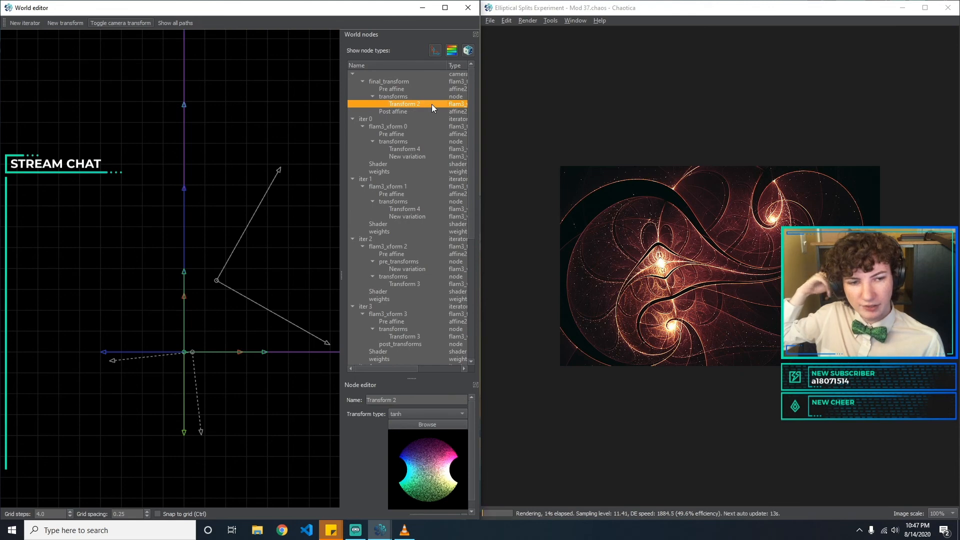
{"action": "left_click", "coordinate": [410, 209]}
{"action": "left_click", "coordinate": [412, 216]}
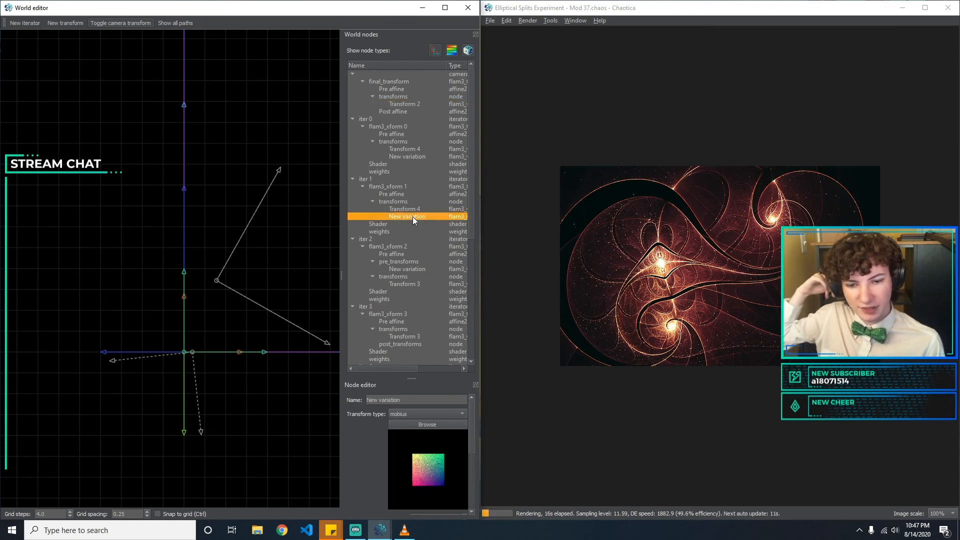
{"action": "scroll", "coordinate": [417, 235], "scroll_direction": "down", "scroll_amount": 1}
{"action": "left_click", "coordinate": [420, 247]}
{"action": "left_click", "coordinate": [419, 268]}
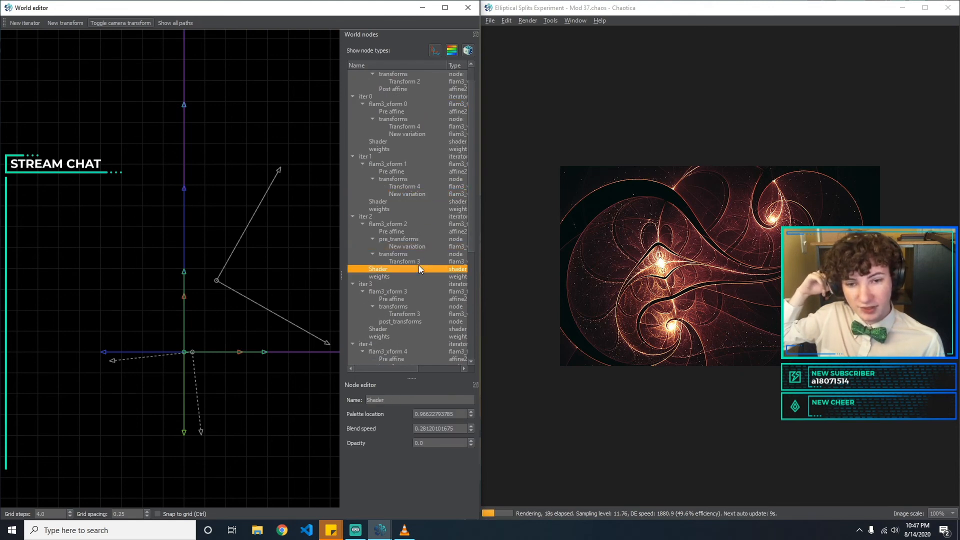
{"action": "left_click", "coordinate": [418, 262]}
{"action": "scroll", "coordinate": [418, 262], "scroll_direction": "down", "scroll_amount": 2}
{"action": "left_click", "coordinate": [421, 271]}
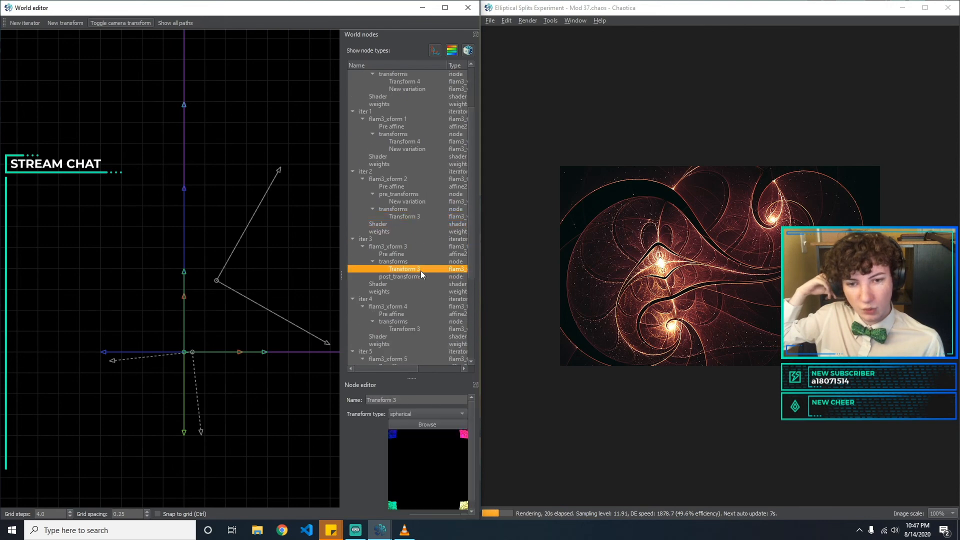
Change the transform type of iter 3's Transform 3 to waves2.
{"action": "left_click", "coordinate": [410, 413]}
{"action": "left_click", "coordinate": [381, 422]}
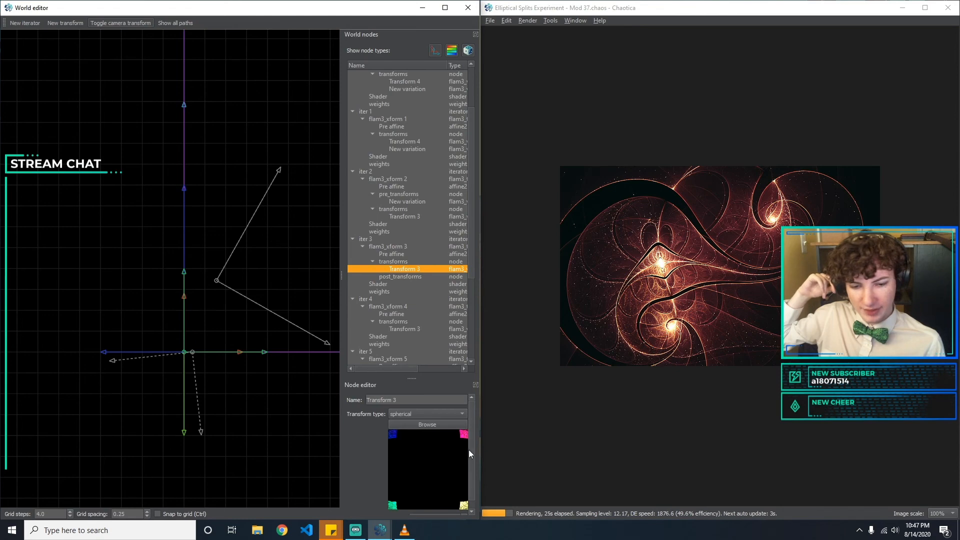
{"action": "left_click", "coordinate": [449, 407]}
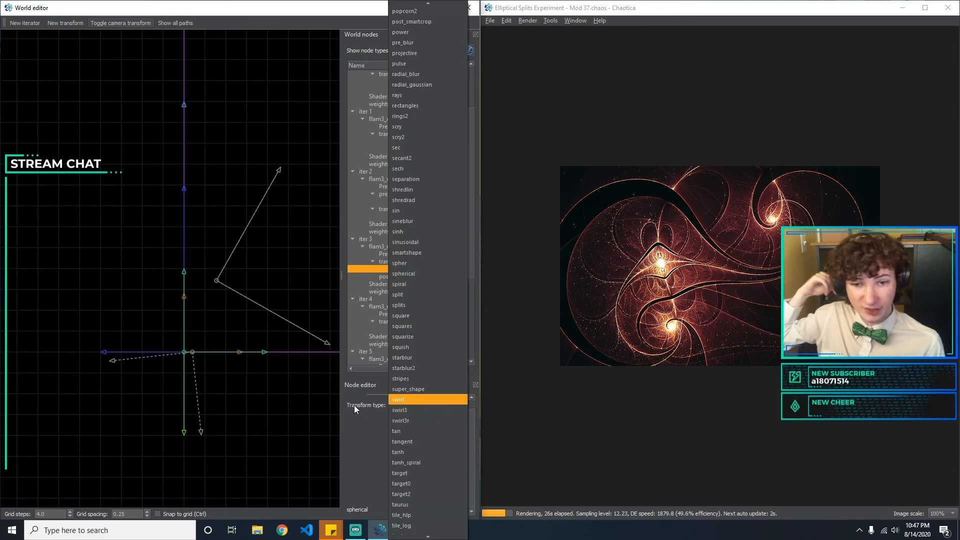
{"action": "left_click", "coordinate": [354, 405]}
{"action": "left_click", "coordinate": [424, 415]}
{"action": "scroll", "coordinate": [415, 360], "scroll_direction": "up", "scroll_amount": 1}
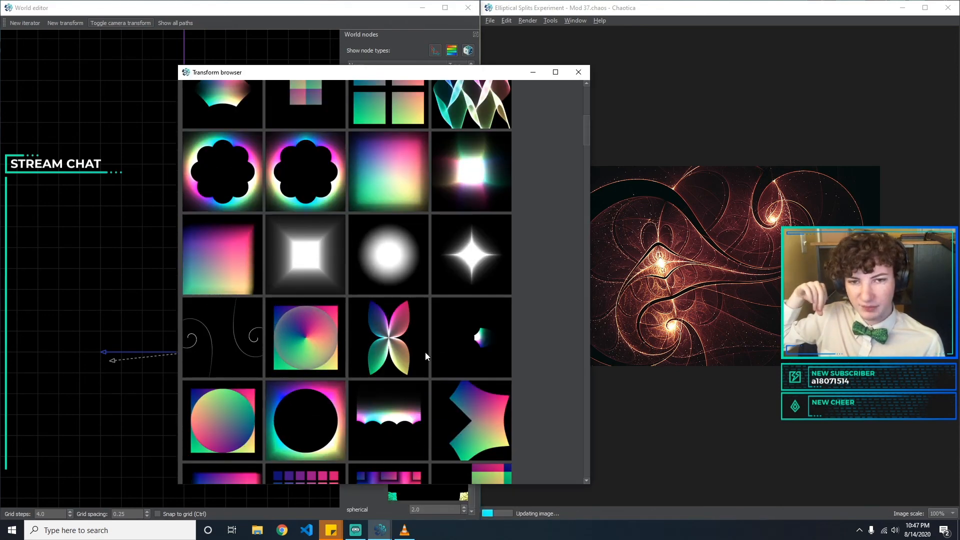
{"action": "scroll", "coordinate": [426, 352], "scroll_direction": "up", "scroll_amount": 3}
{"action": "left_click", "coordinate": [462, 207]}
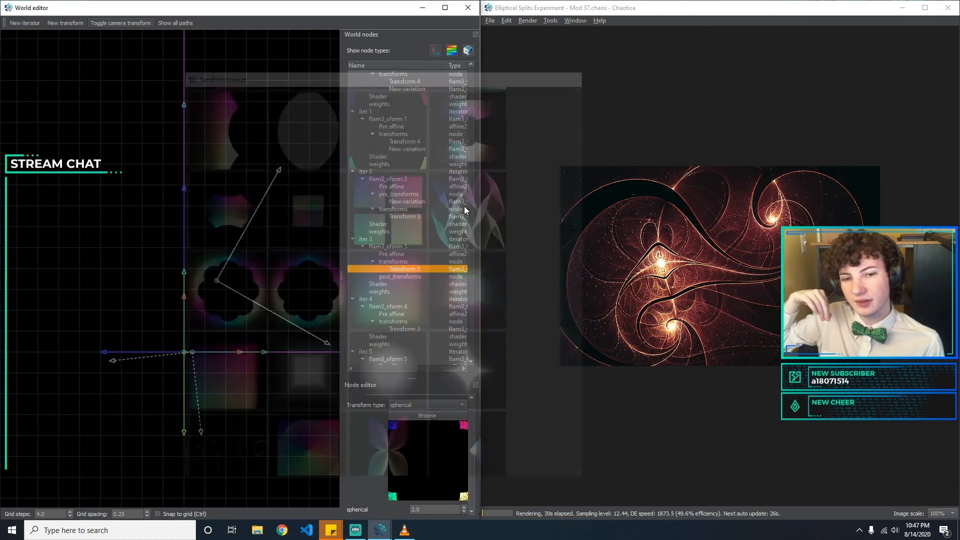
{"action": "left_click", "coordinate": [491, 446]}
{"action": "key", "text": "ctrl+z"}
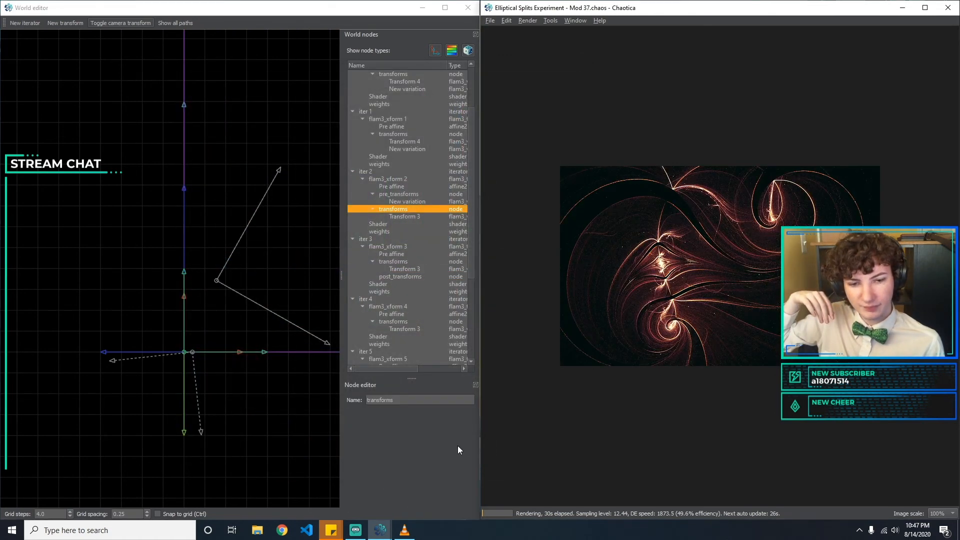
Try other waves2_scalex values on iter 3's Transform 3 and set it back to 1.
{"action": "left_click", "coordinate": [413, 216]}
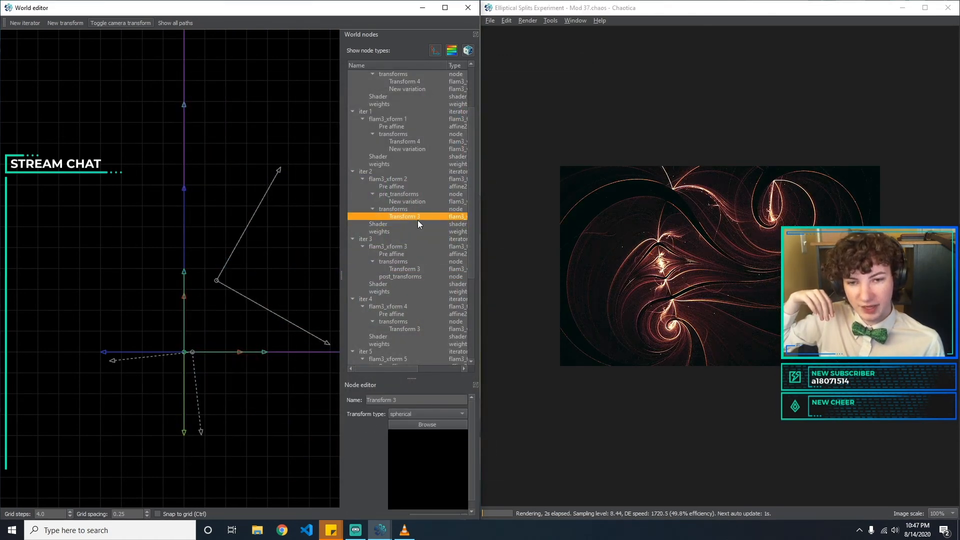
{"action": "left_click", "coordinate": [415, 261]}
{"action": "left_click", "coordinate": [417, 269]}
{"action": "scroll", "coordinate": [460, 475], "scroll_direction": "down", "scroll_amount": 3}
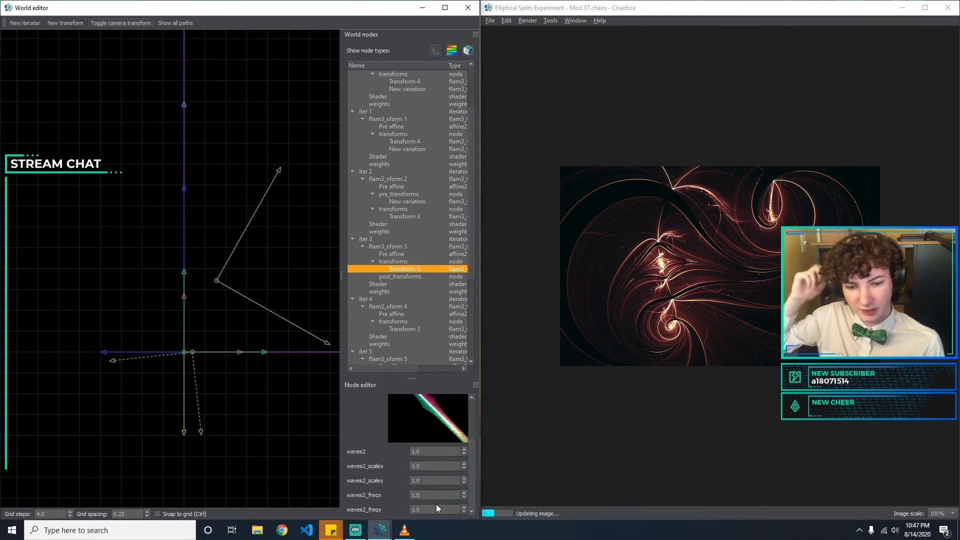
{"action": "left_click_drag", "start_coordinate": [431, 466], "coordinate": [385, 466]}
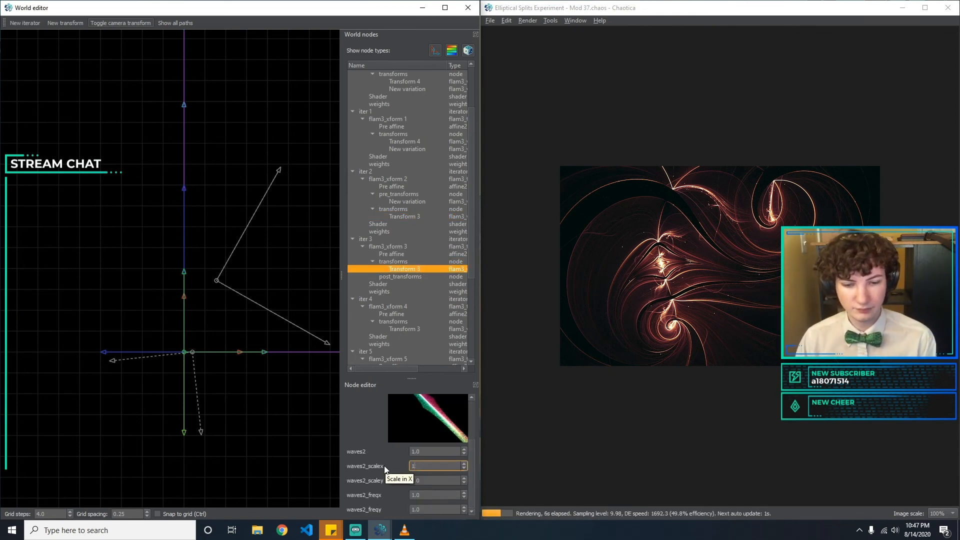
{"action": "type", "text": "2"}
{"action": "key", "text": "BackSpace"}
{"action": "type", "text": "3"}
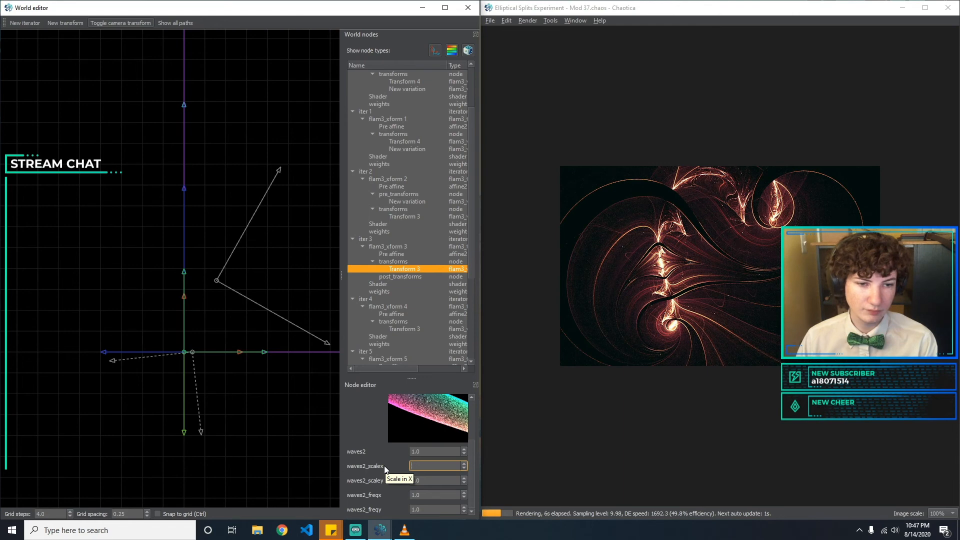
{"action": "type", "text": "5"}
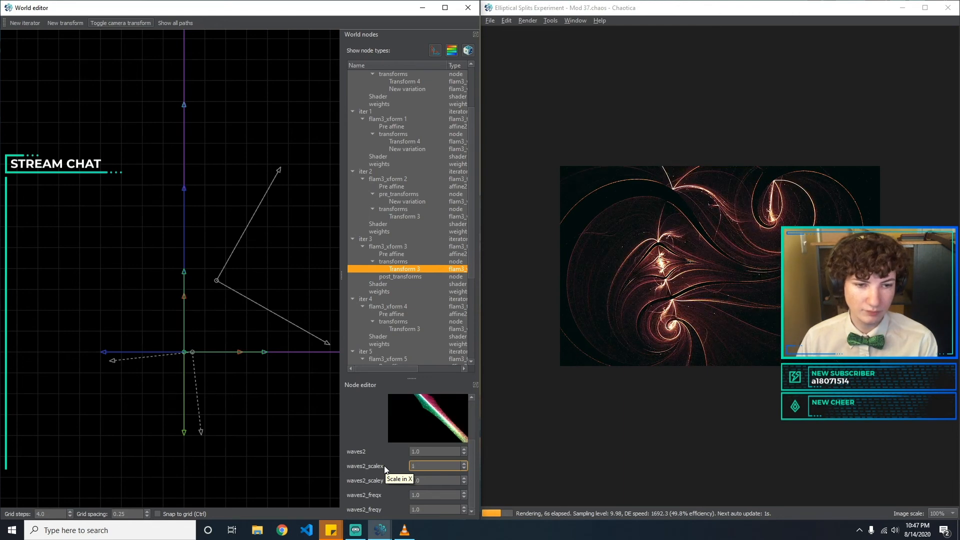
Set waves2_freqx to 5 on iter 3's Transform 3.
{"action": "key", "text": "Tab"}
{"action": "key", "text": "Tab"}
{"action": "key", "text": "BackSpace"}
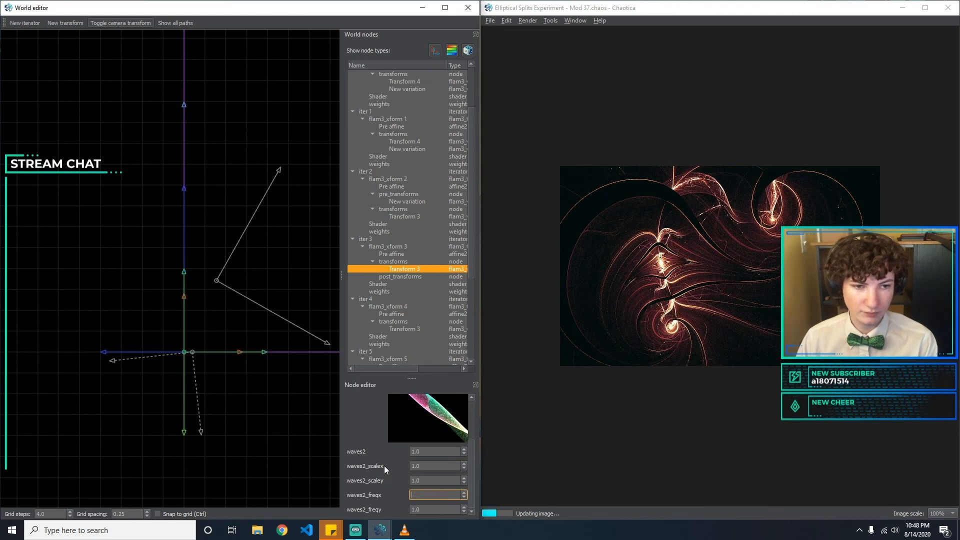
{"action": "type", "text": "5"}
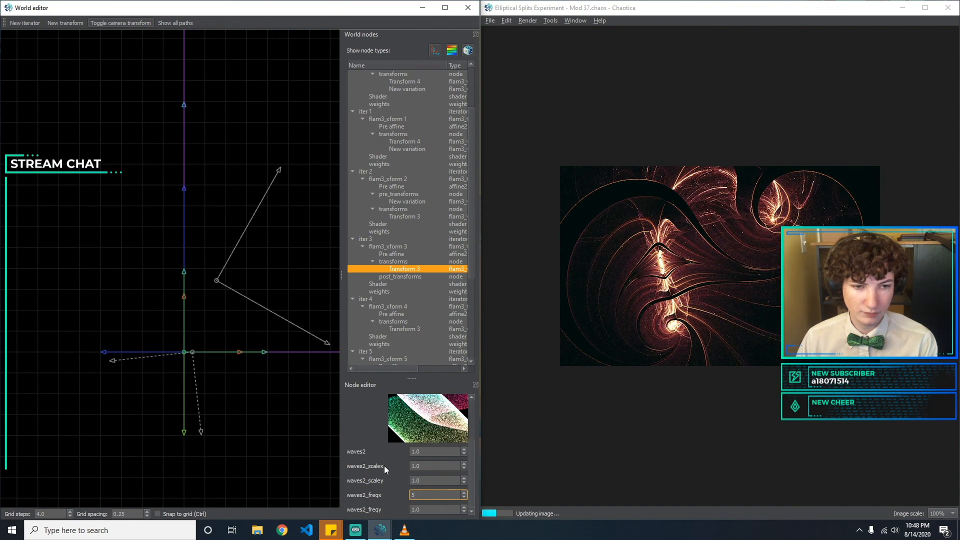
Try waves2_freqy at 5 on iter 3's Transform 3 and set it back to 1.
{"action": "key", "text": "Tab"}
{"action": "type", "text": "5"}
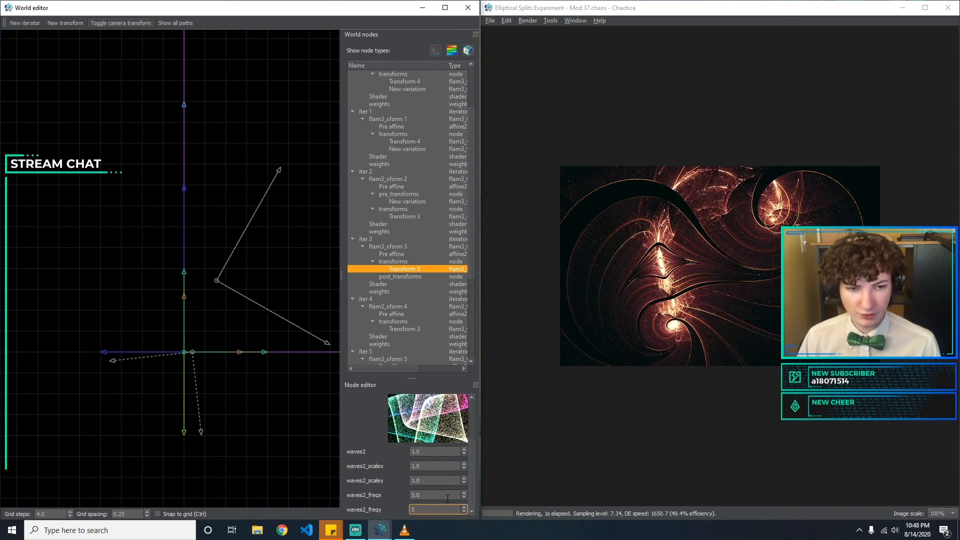
{"action": "key", "text": "BackSpace"}
{"action": "type", "text": "1"}
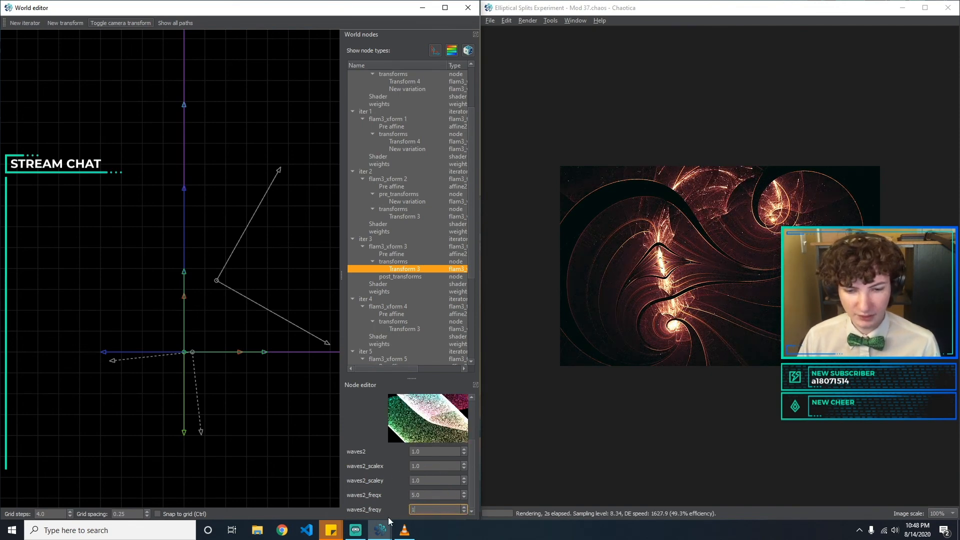
Set both waves2_freqx and waves2_freqy to 2 on iter 3's Transform 3.
{"action": "key", "text": "shift+Tab"}
{"action": "type", "text": "1"}
{"action": "key", "text": "BackSpace"}
{"action": "type", "text": "2"}
{"action": "key", "text": "Tab"}
{"action": "type", "text": "2"}
Set waves2_freqx to 3.145 and waves2_freqy to 0 on iter 3's Transform 3.
{"action": "key", "text": "shift+Tab"}
{"action": "type", "text": "3.1415"}
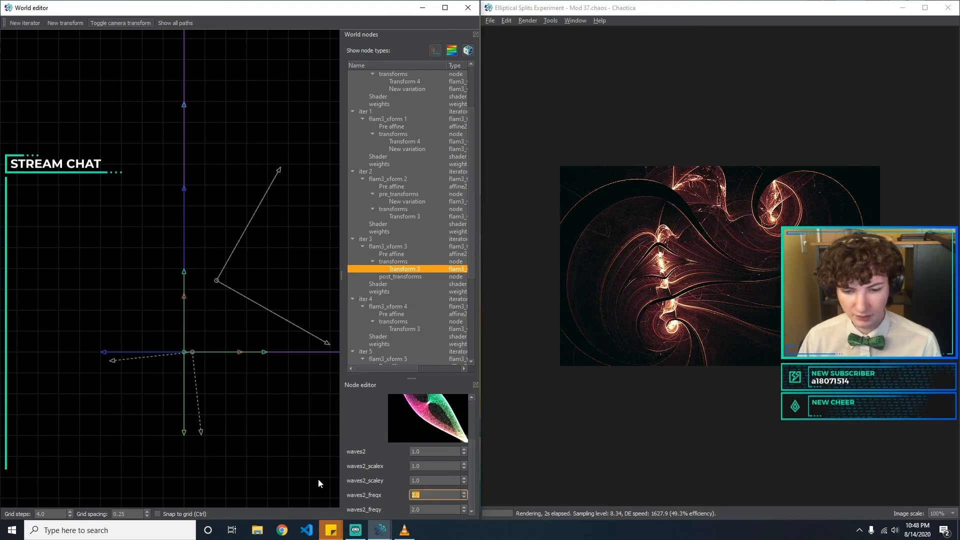
{"action": "key", "text": "BackSpace"}
{"action": "key", "text": "BackSpace"}
{"action": "type", "text": "5"}
{"action": "key", "text": "Tab"}
{"action": "type", "text": "1"}
{"action": "key", "text": "BackSpace"}
{"action": "type", "text": "0"}
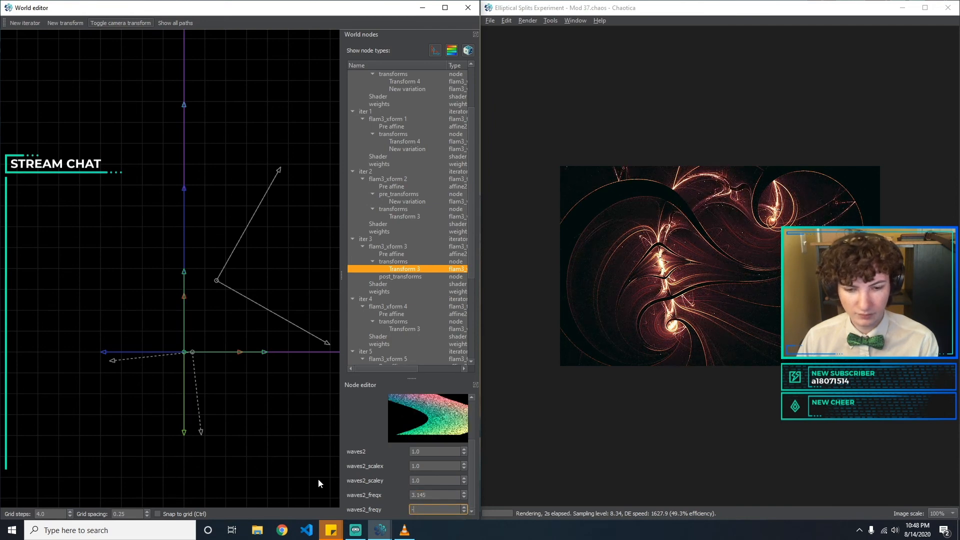
{"action": "key", "text": "Home"}
{"action": "type", "text": "-"}
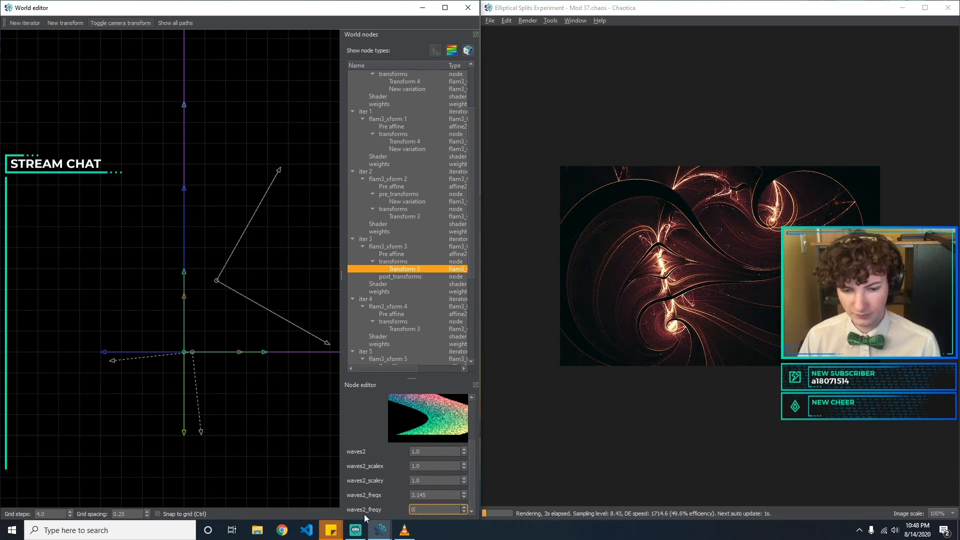
Set waves2_scalex to 3 on iter 3's Transform 3.
{"action": "left_click", "coordinate": [350, 470]}
{"action": "type", "text": "2"}
{"action": "key", "text": "Return"}
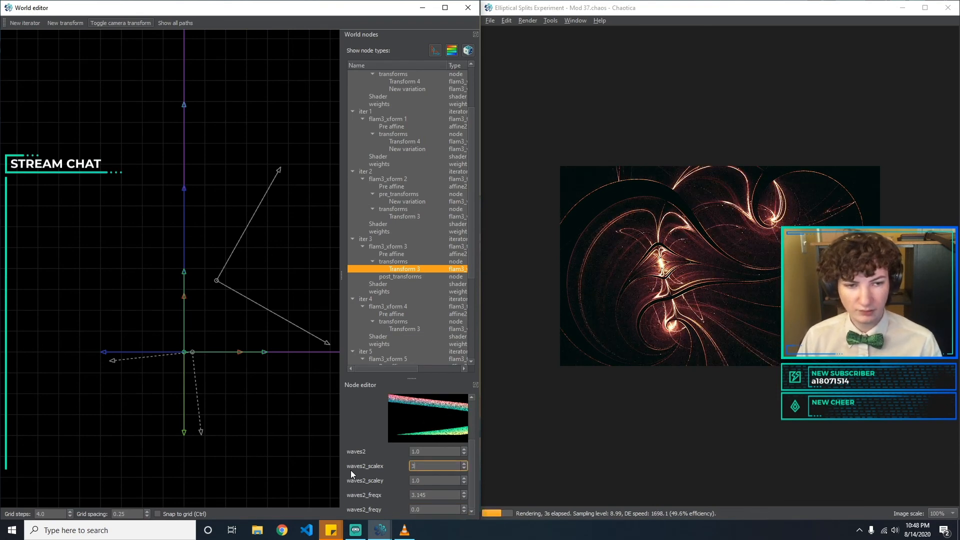
Change the transform type of iter 3's Transform 3 to spherical.
{"action": "scroll", "coordinate": [473, 457], "scroll_direction": "up", "scroll_amount": 5}
{"action": "left_click", "coordinate": [425, 414]}
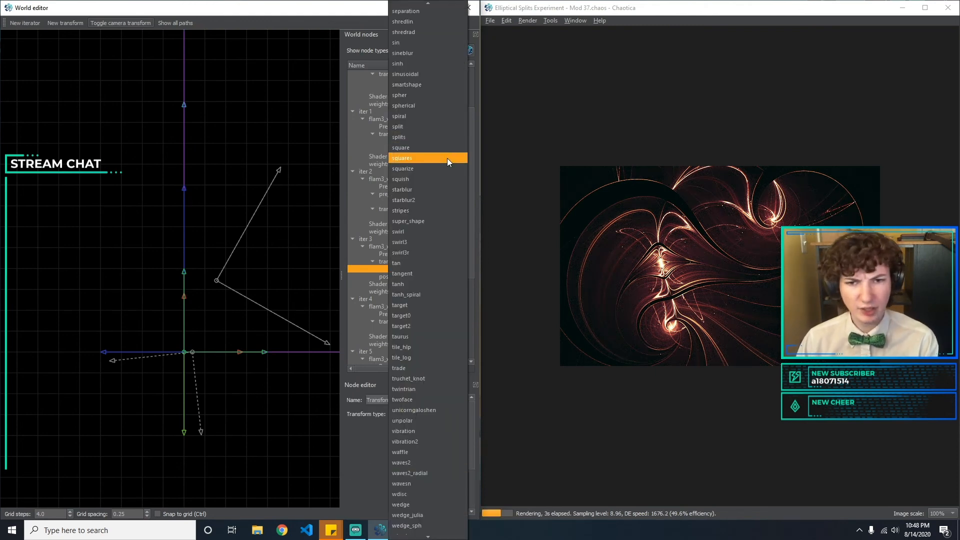
{"action": "type", "text": "spsc"}
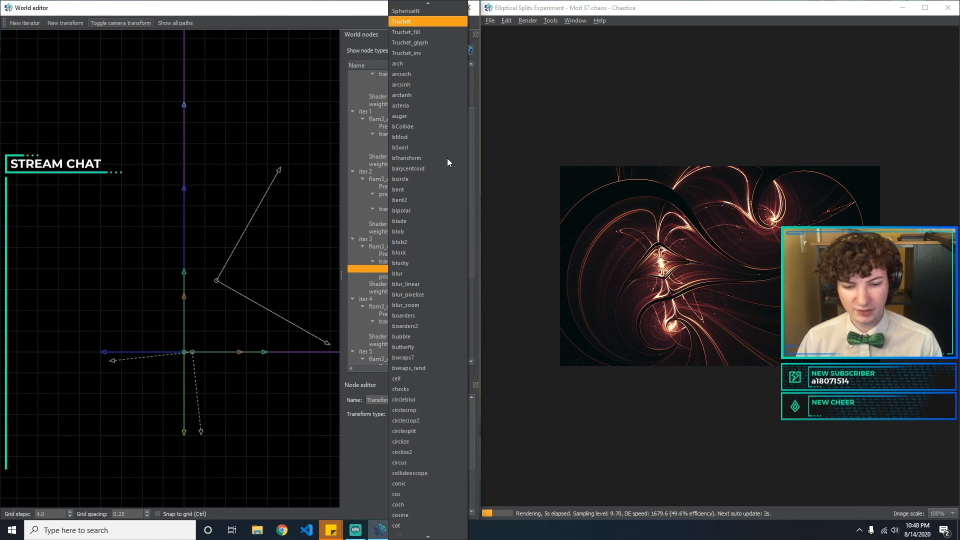
{"action": "type", "text": "sssssc"}
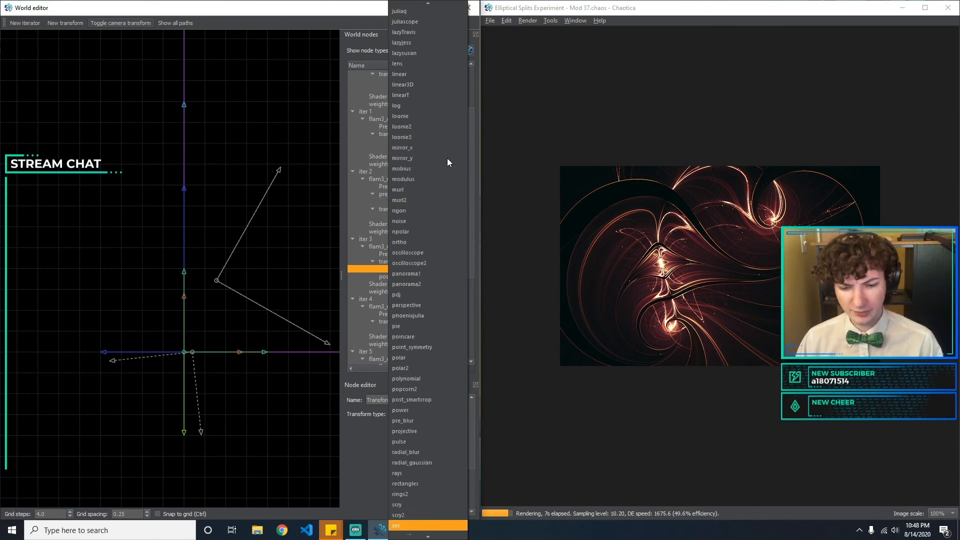
{"action": "key", "text": "Escape"}
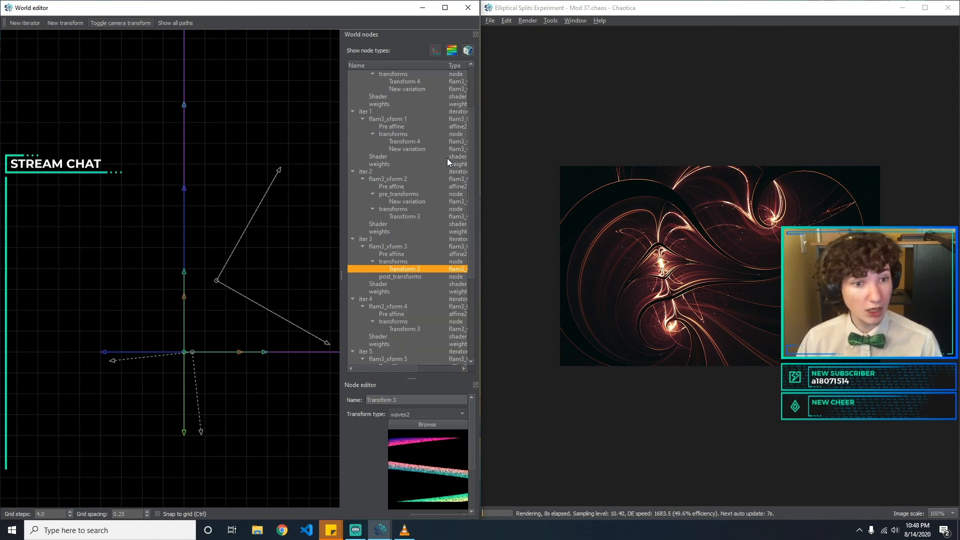
{"action": "scroll", "coordinate": [470, 418], "scroll_direction": "down", "scroll_amount": 1}
{"action": "left_click", "coordinate": [434, 405]}
{"action": "type", "text": "sph"}
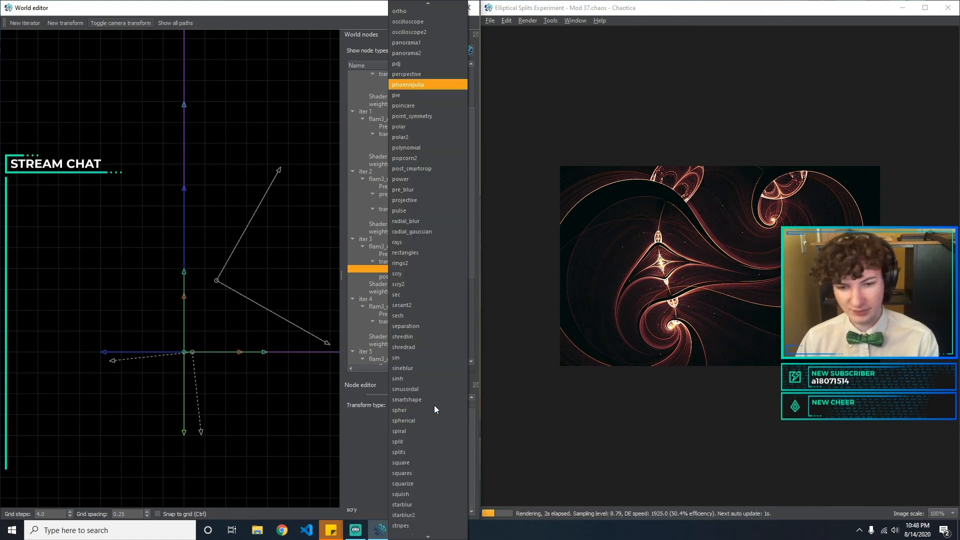
{"action": "left_click", "coordinate": [402, 420]}
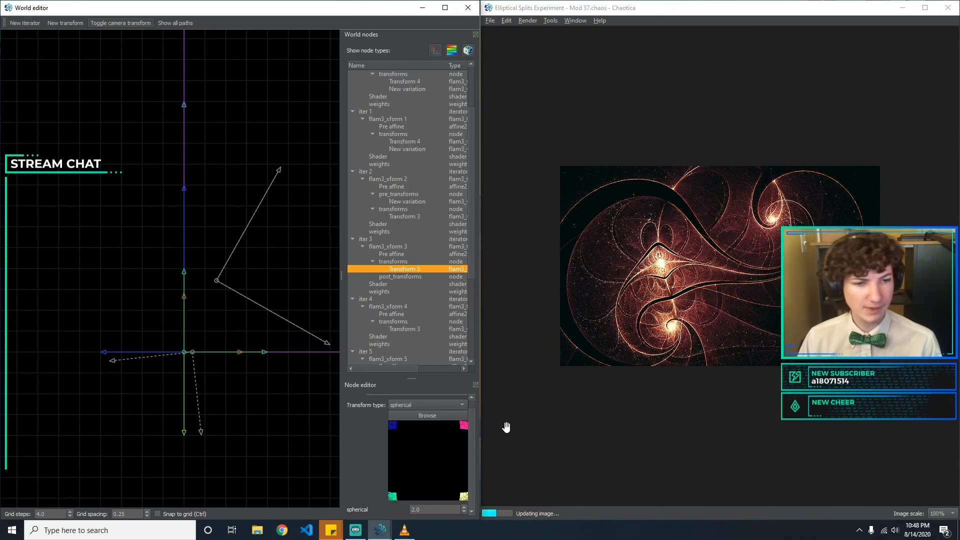
Review the variations of iter 2, including the parameters of the variation in its pre_transforms.
{"action": "left_click", "coordinate": [487, 334]}
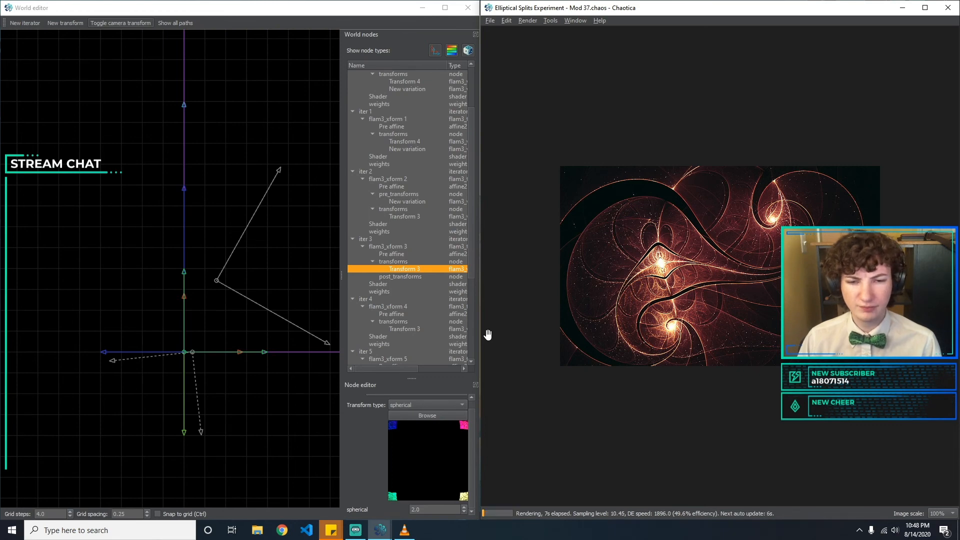
{"action": "scroll", "coordinate": [473, 249], "scroll_direction": "up", "scroll_amount": 1}
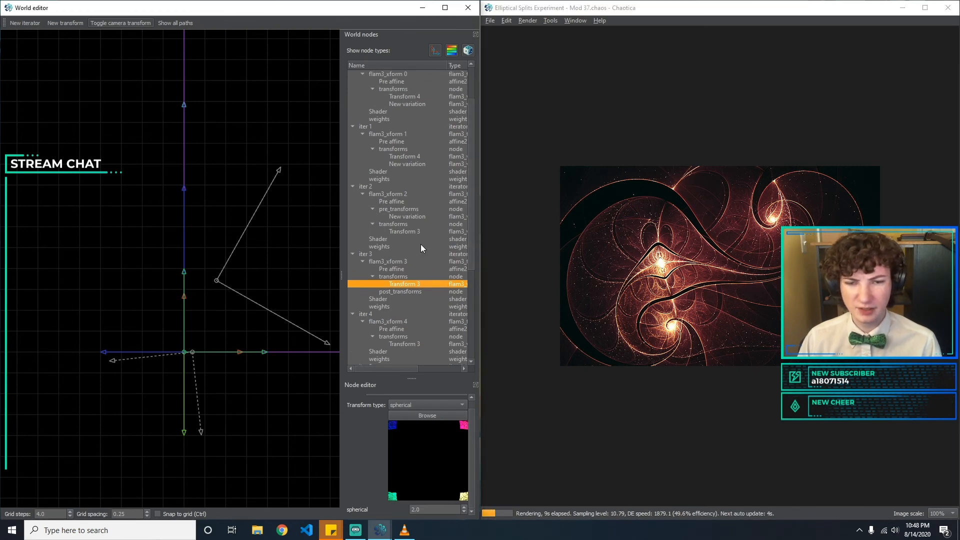
{"action": "left_click", "coordinate": [417, 231]}
{"action": "scroll", "coordinate": [424, 250], "scroll_direction": "up", "scroll_amount": 1}
{"action": "left_click", "coordinate": [437, 246]}
{"action": "left_click", "coordinate": [449, 233]}
{"action": "left_click", "coordinate": [454, 240]}
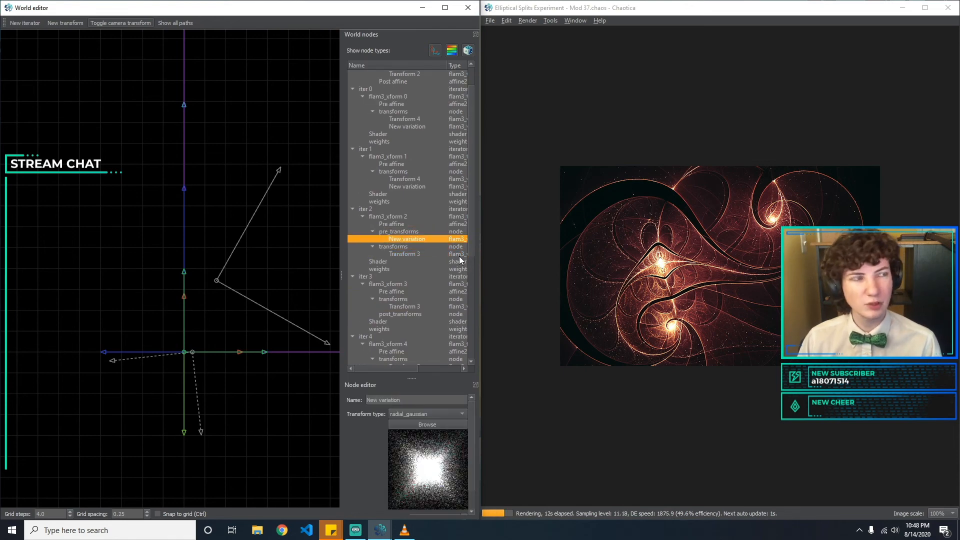
{"action": "scroll", "coordinate": [474, 444], "scroll_direction": "down", "scroll_amount": 1}
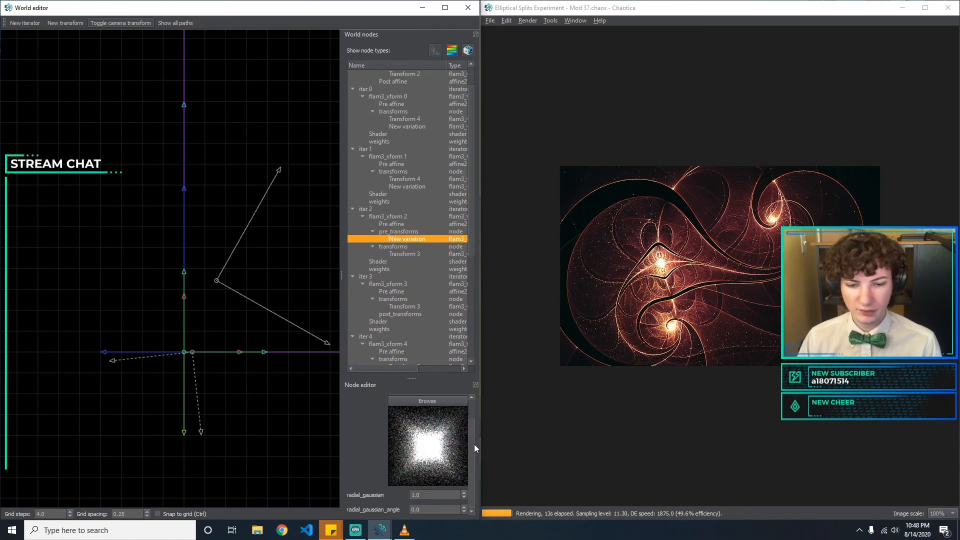
Review the variations used by iter 0, iter 1 and the final transform.
{"action": "left_click", "coordinate": [433, 179]}
{"action": "left_click", "coordinate": [433, 187]}
{"action": "scroll", "coordinate": [430, 192], "scroll_direction": "up", "scroll_amount": 2}
{"action": "left_click", "coordinate": [420, 150]}
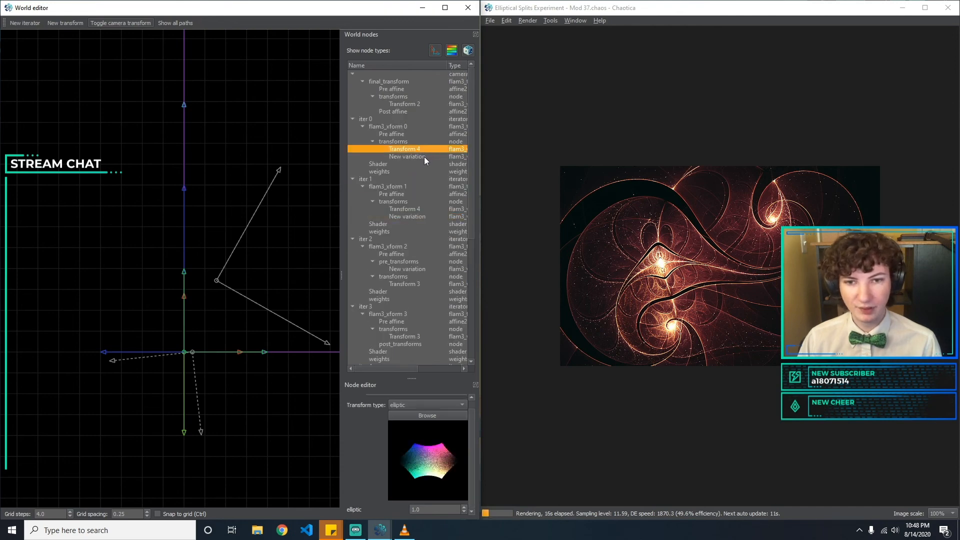
{"action": "left_click", "coordinate": [424, 157]}
{"action": "left_click", "coordinate": [425, 509]}
{"action": "left_click", "coordinate": [431, 104]}
{"action": "left_click", "coordinate": [430, 112]}
{"action": "left_click", "coordinate": [436, 104]}
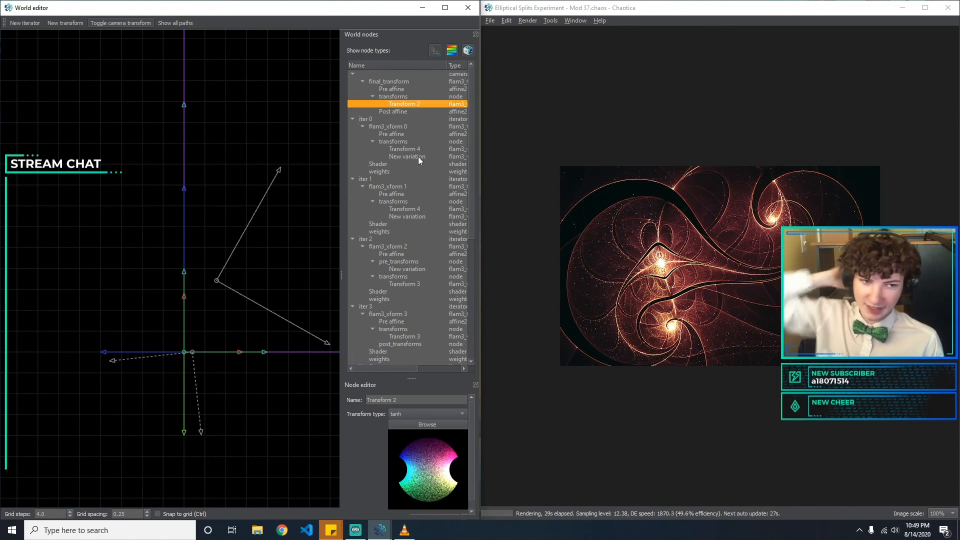
{"action": "left_click", "coordinate": [418, 193]}
{"action": "left_click", "coordinate": [425, 210]}
{"action": "left_click", "coordinate": [427, 217]}
{"action": "left_click", "coordinate": [424, 209]}
{"action": "left_click", "coordinate": [422, 194]}
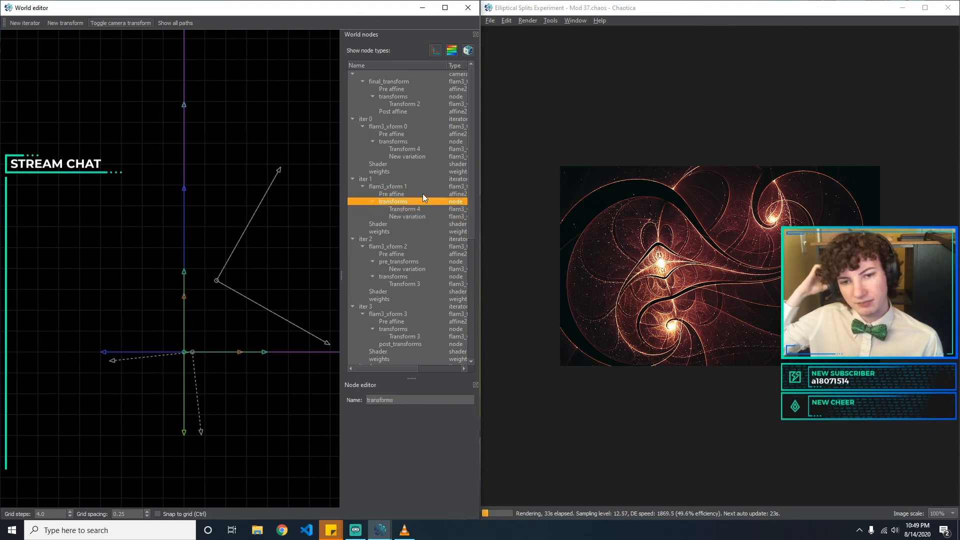
Show the pre-transforms of flam3_xform 1 in iter 1.
{"action": "left_click", "coordinate": [394, 187]}
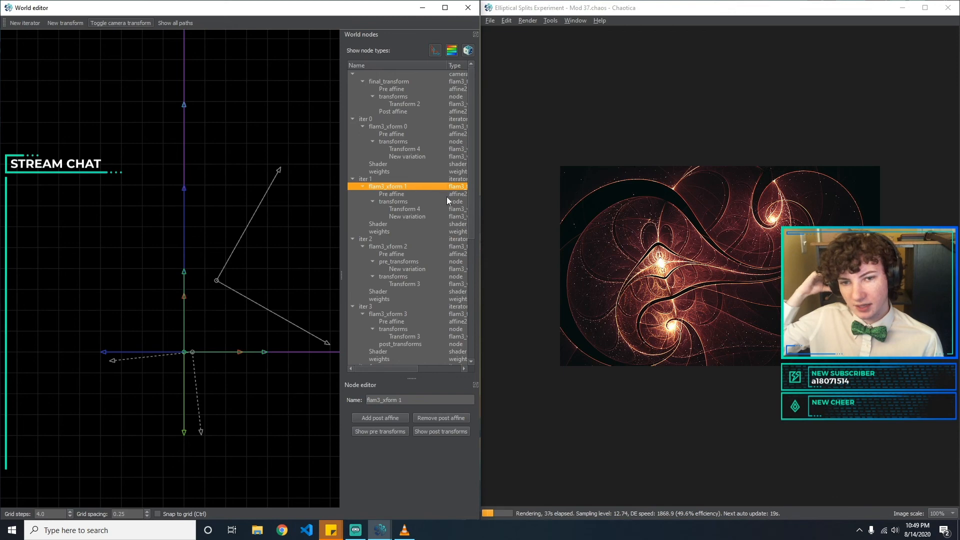
{"action": "left_click", "coordinate": [395, 194]}
{"action": "left_click", "coordinate": [394, 187]}
{"action": "left_click", "coordinate": [383, 432]}
Add a new variation to iter 1's pre_transforms and set its transform type to gaussian.
{"action": "left_click", "coordinate": [415, 202]}
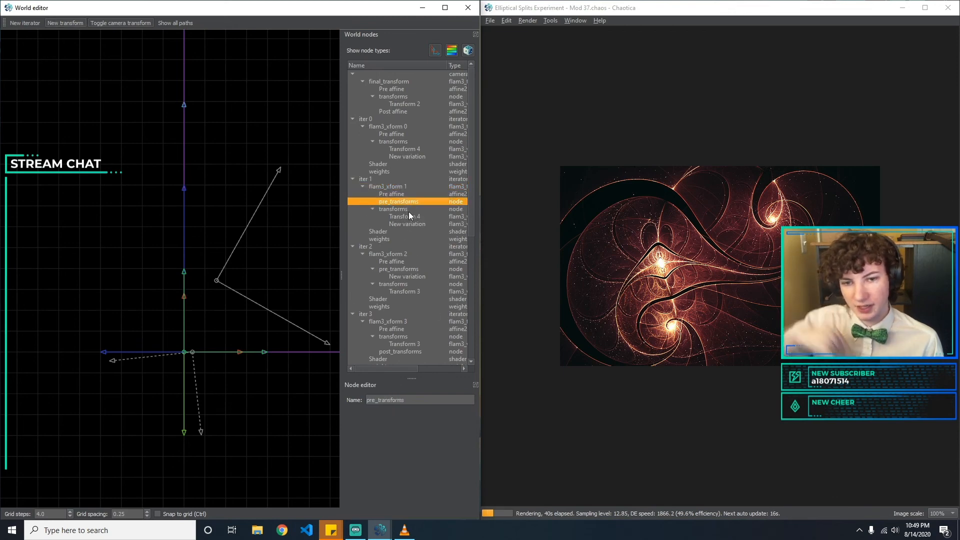
{"action": "left_click", "coordinate": [452, 415]}
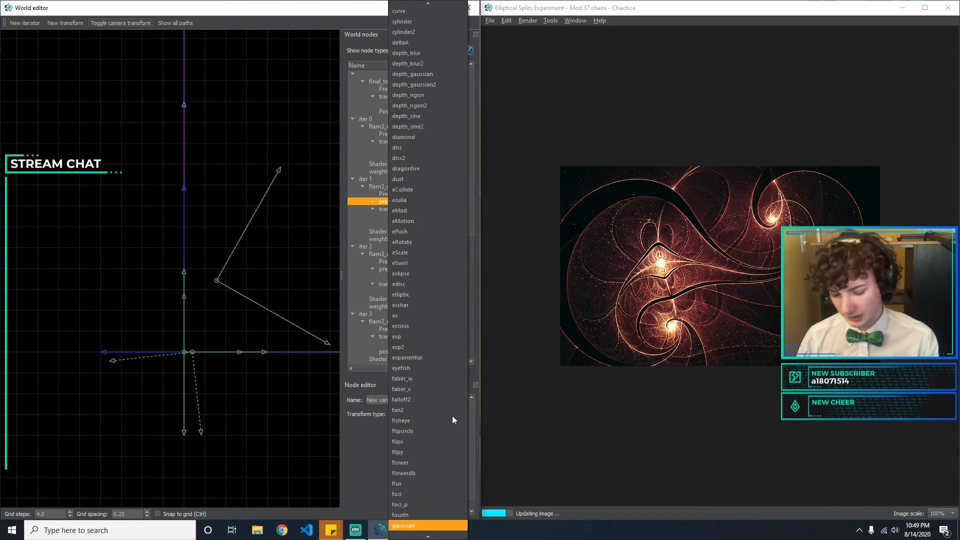
{"action": "key", "text": "Return"}
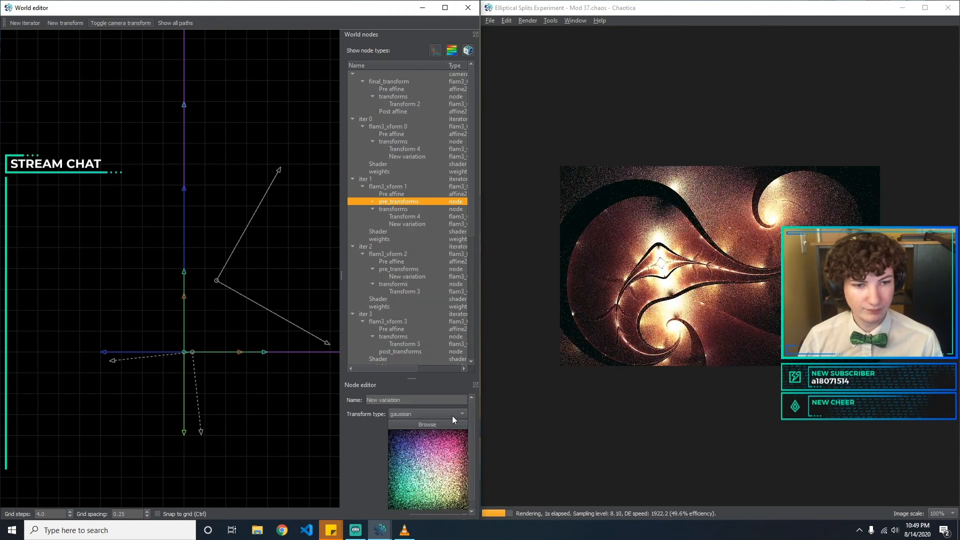
Set the gaussian amount of iter 1's new pre-transform variation to 0.1.
{"action": "left_click_drag", "start_coordinate": [472, 452], "coordinate": [471, 476]}
{"action": "left_click_drag", "start_coordinate": [435, 509], "coordinate": [346, 504]}
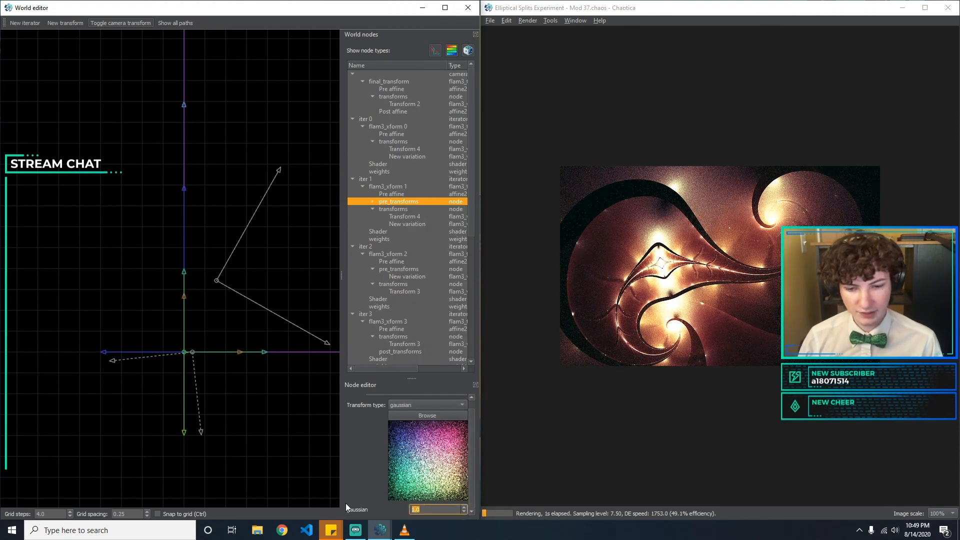
{"action": "type", "text": "0.1"}
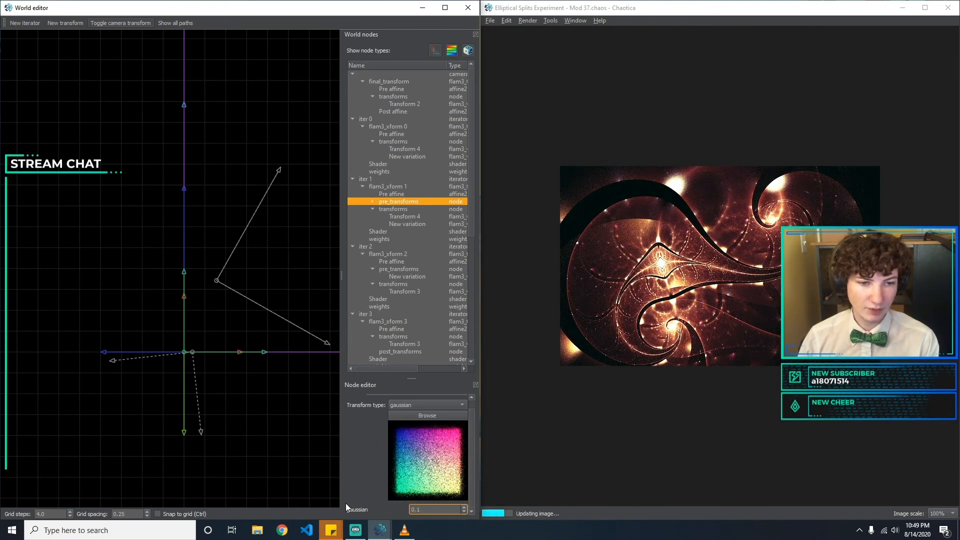
Change iter 1's pre-transform variation to sineblur with an amount of 0.1.
{"action": "left_click", "coordinate": [442, 404]}
{"action": "type", "text": "pr"}
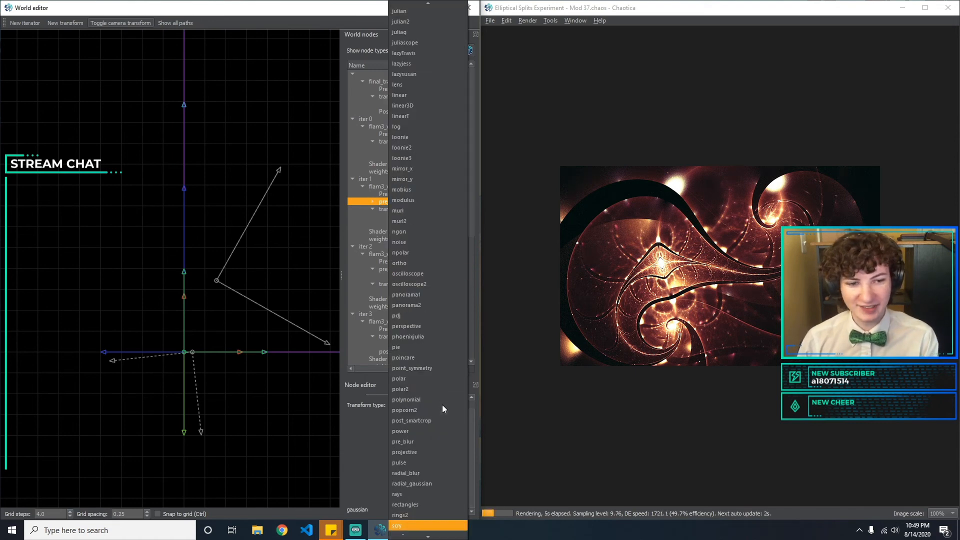
{"action": "key", "text": "Escape"}
{"action": "left_click_drag", "start_coordinate": [433, 509], "coordinate": [343, 506]}
{"action": "type", "text": "0.1"}
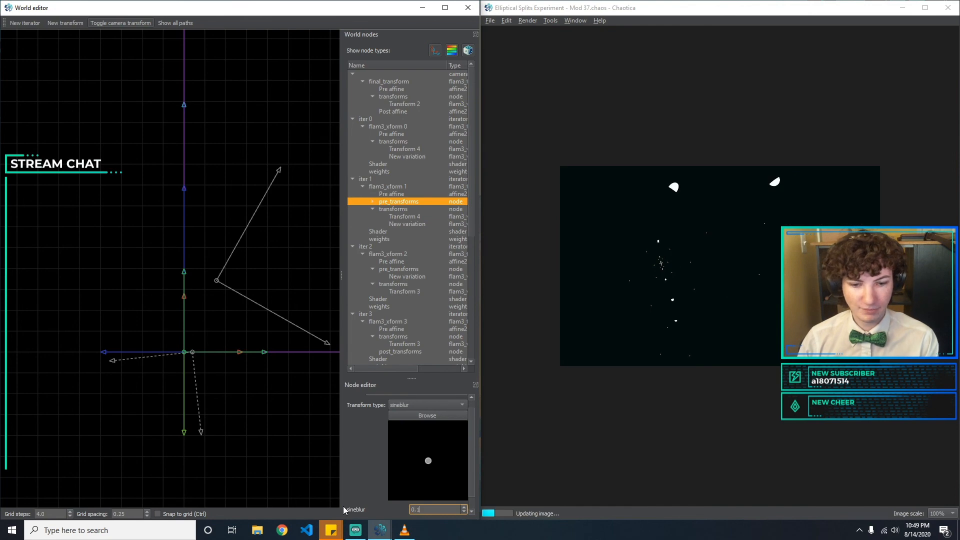
Set sineblur to 1 and, after trying another power, sineblur_power to 1 on iter 1's pre-transform variation.
{"action": "key", "text": "BackSpace"}
{"action": "key", "text": "BackSpace"}
{"action": "key", "text": "BackSpace"}
{"action": "type", "text": "1"}
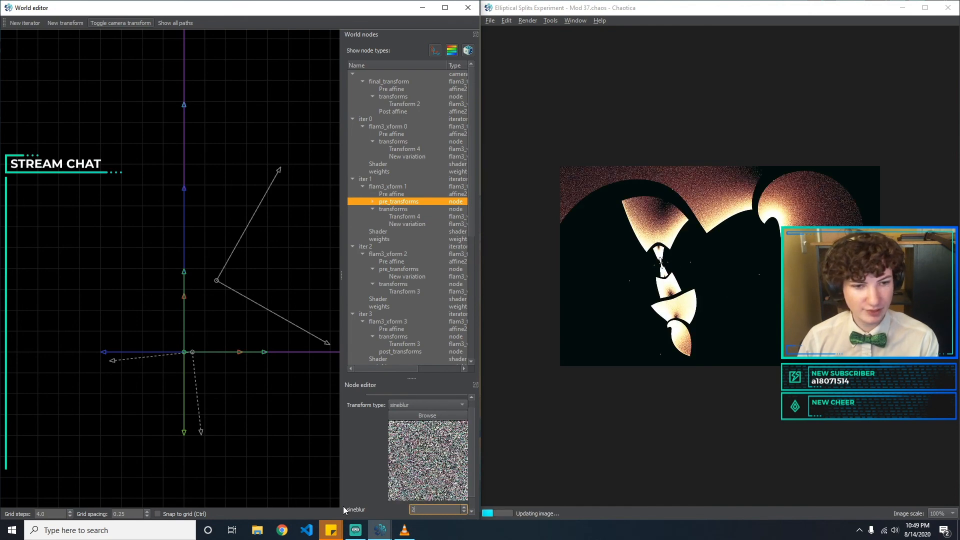
{"action": "key", "text": "Tab"}
{"action": "type", "text": "3"}
{"action": "key", "text": "BackSpace"}
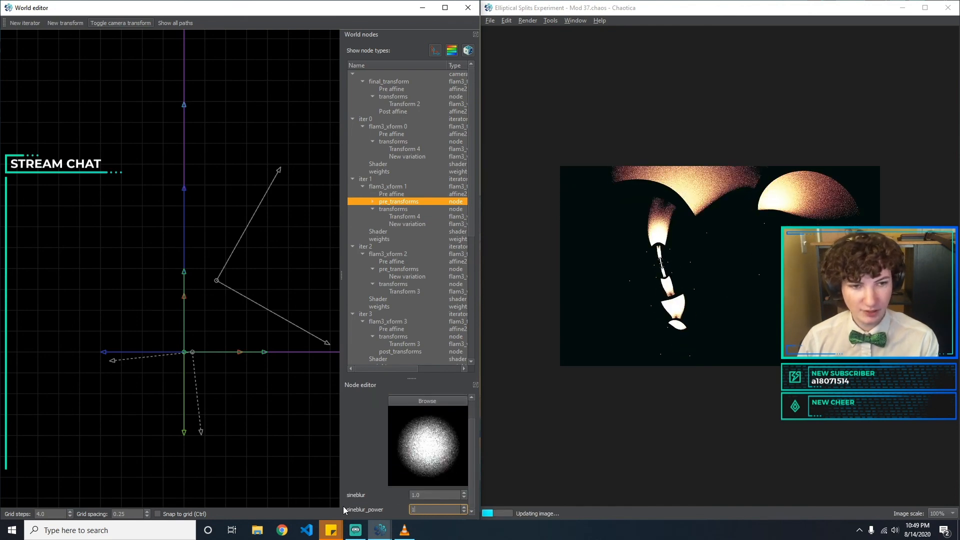
{"action": "type", "text": "1"}
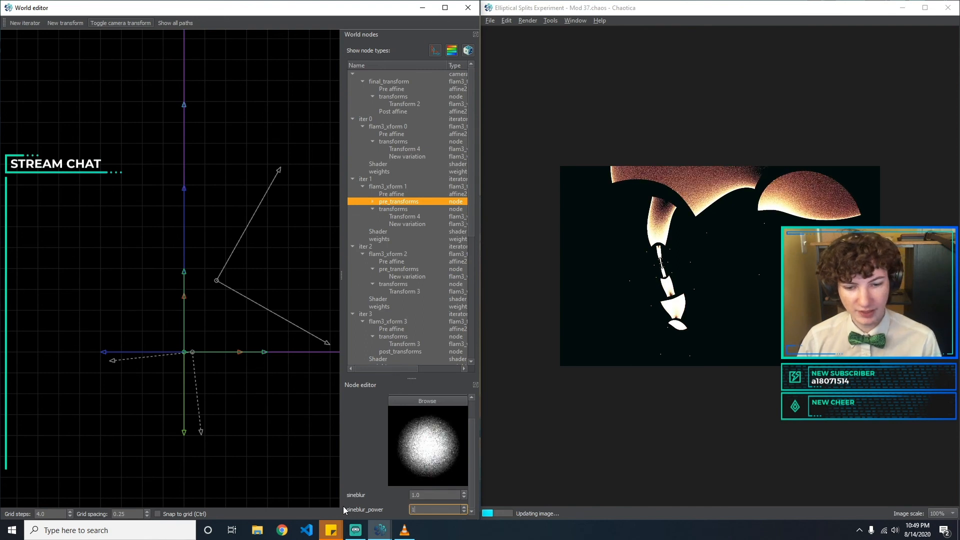
Change iter 1's pre-transform variation to depth_blur and set its depth_blur_power to 1.
{"action": "scroll", "coordinate": [455, 411], "scroll_direction": "up", "scroll_amount": 5}
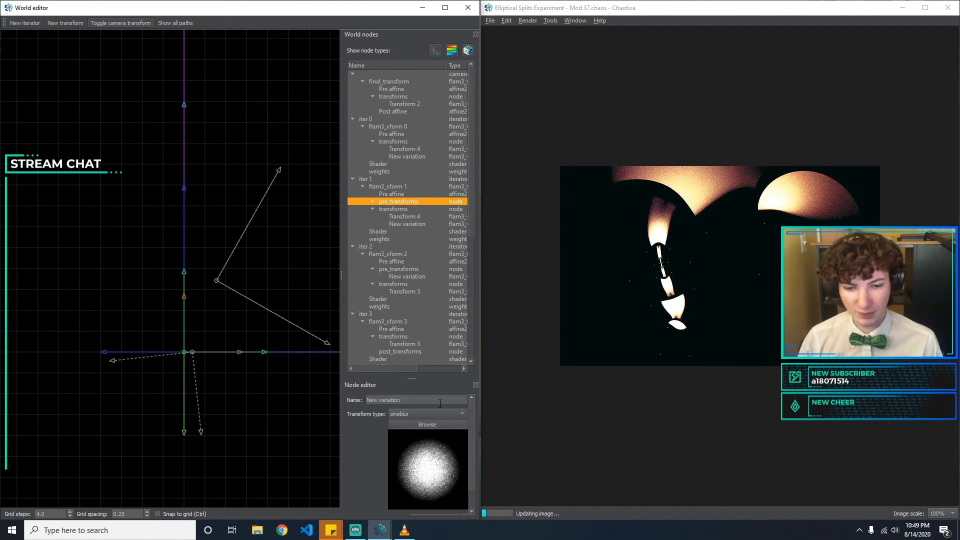
{"action": "left_click", "coordinate": [437, 413]}
{"action": "key", "text": "d"}
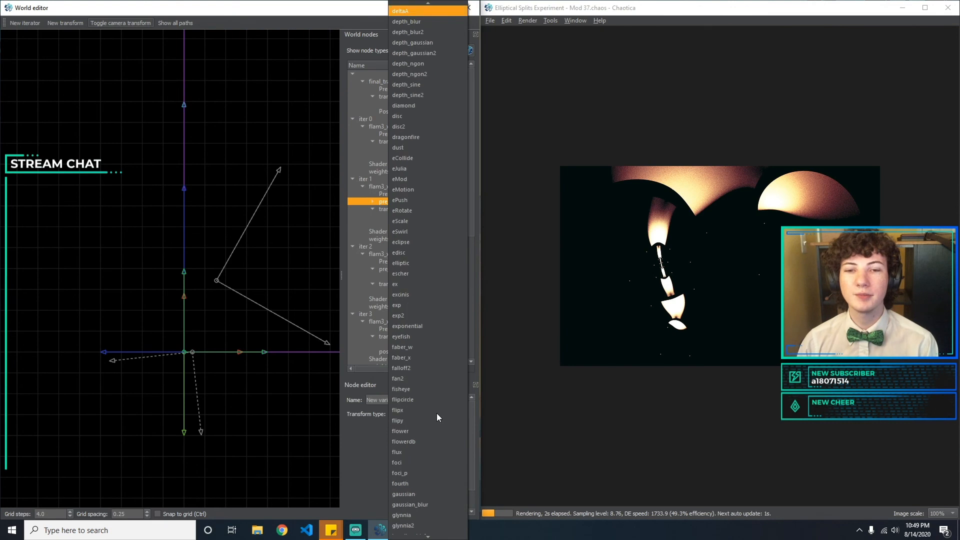
{"action": "key", "text": "d"}
{"action": "key", "text": "Escape"}
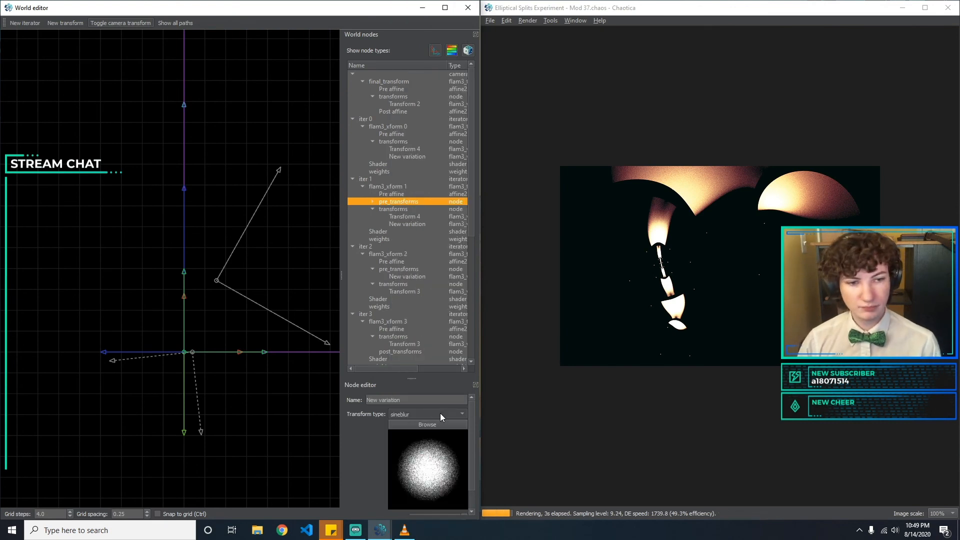
{"action": "left_click_drag", "start_coordinate": [472, 444], "coordinate": [382, 464]}
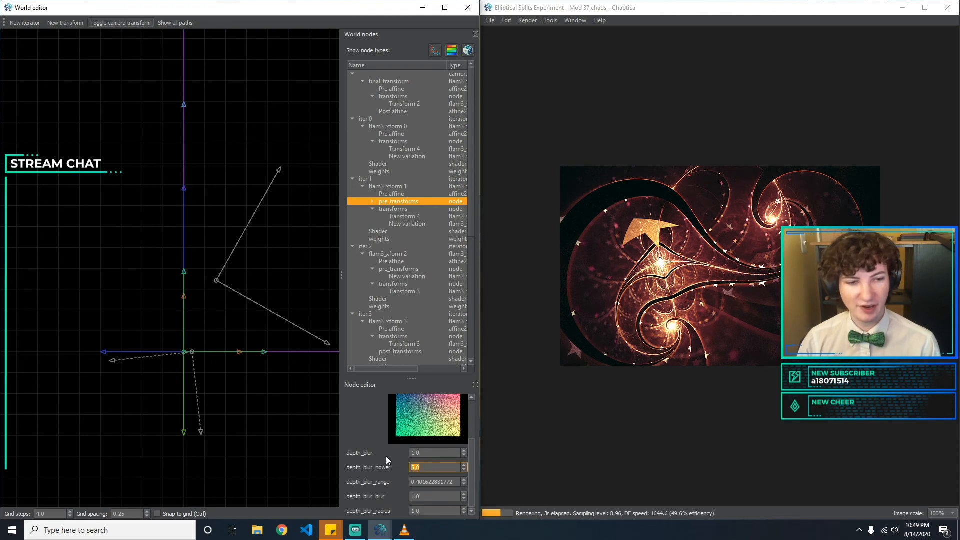
{"action": "type", "text": "1"}
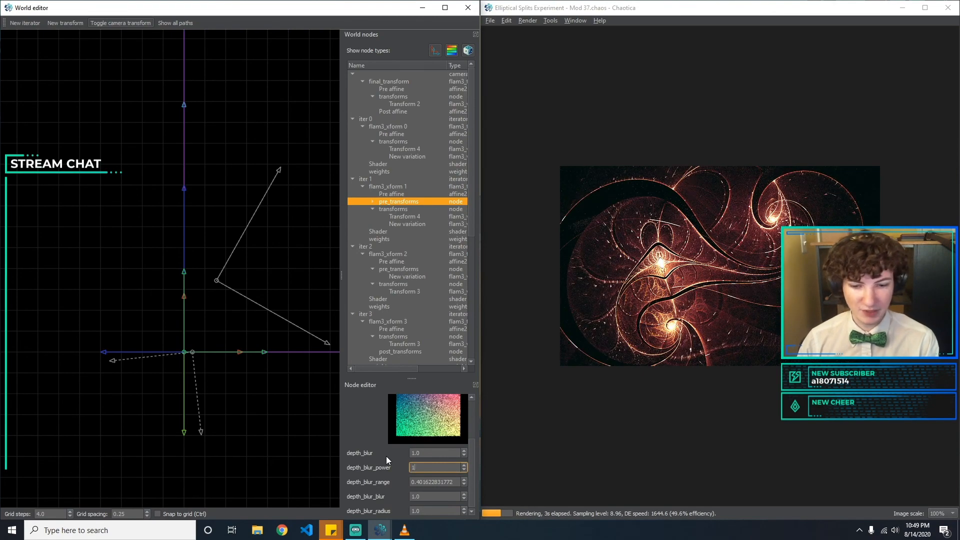
Try a depth_blur_range of 5 on iter 1's pre-transform variation, and settle on 0.5.
{"action": "key", "text": "Tab"}
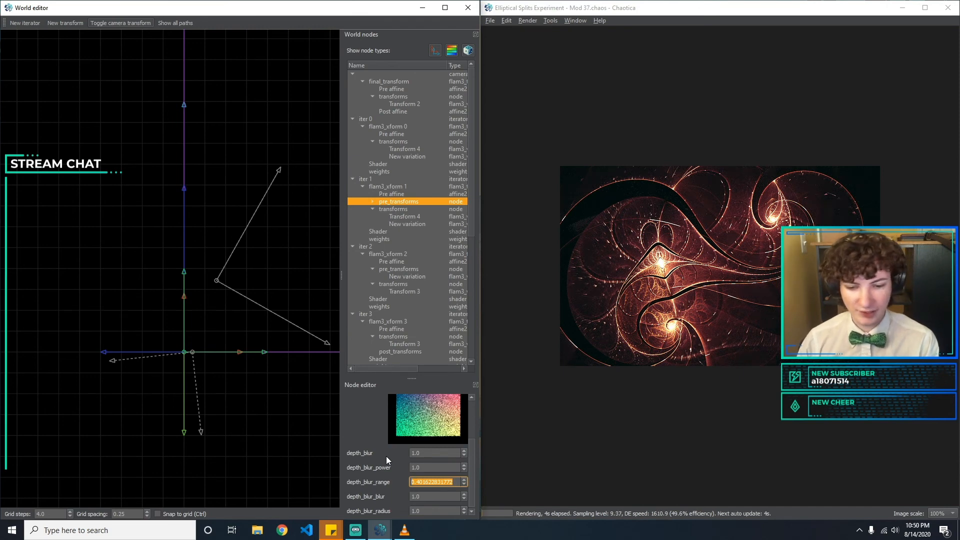
{"action": "type", "text": "0.5"}
{"action": "key", "text": "BackSpace"}
{"action": "type", "text": "5"}
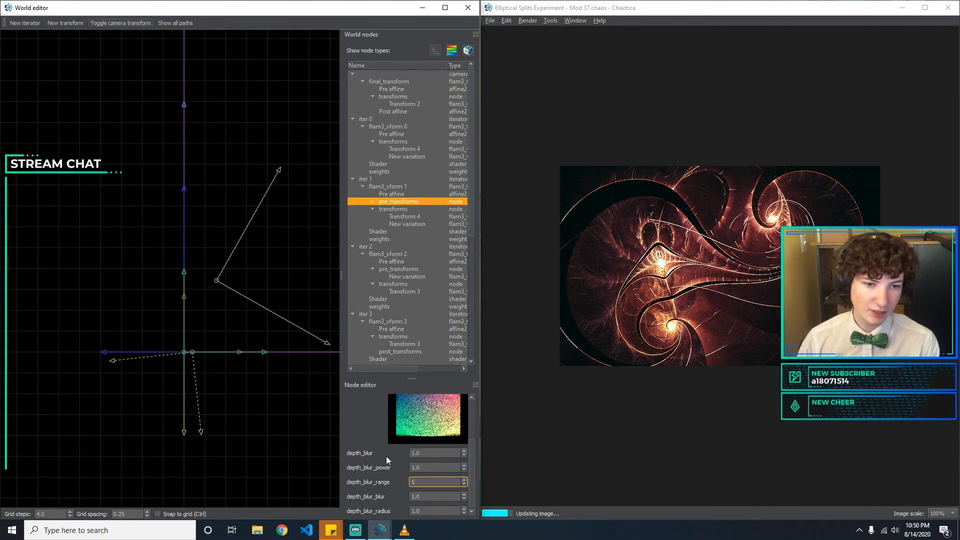
{"action": "key", "text": "BackSpace"}
{"action": "type", "text": "6"}
{"action": "key", "text": "BackSpace"}
{"action": "type", "text": "30.1"}
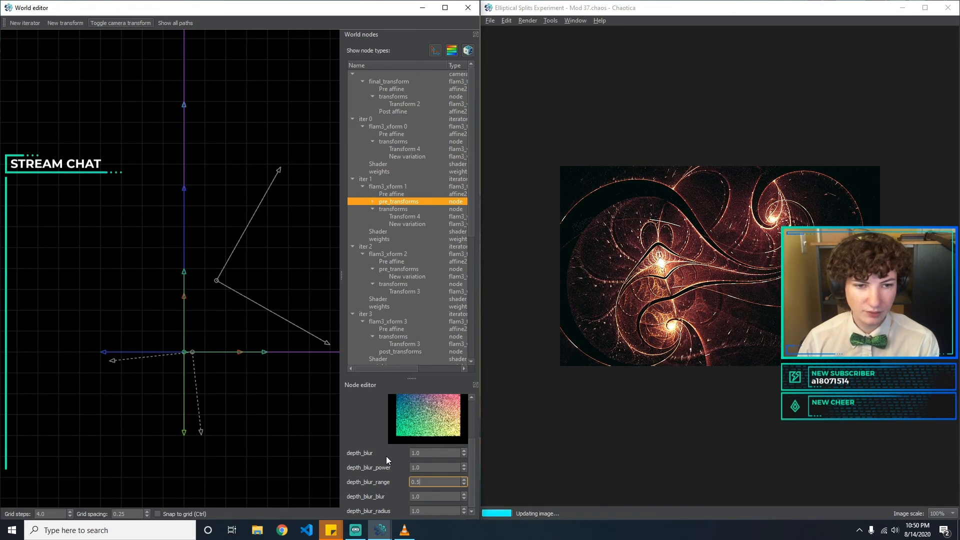
{"action": "key", "text": "Tab"}
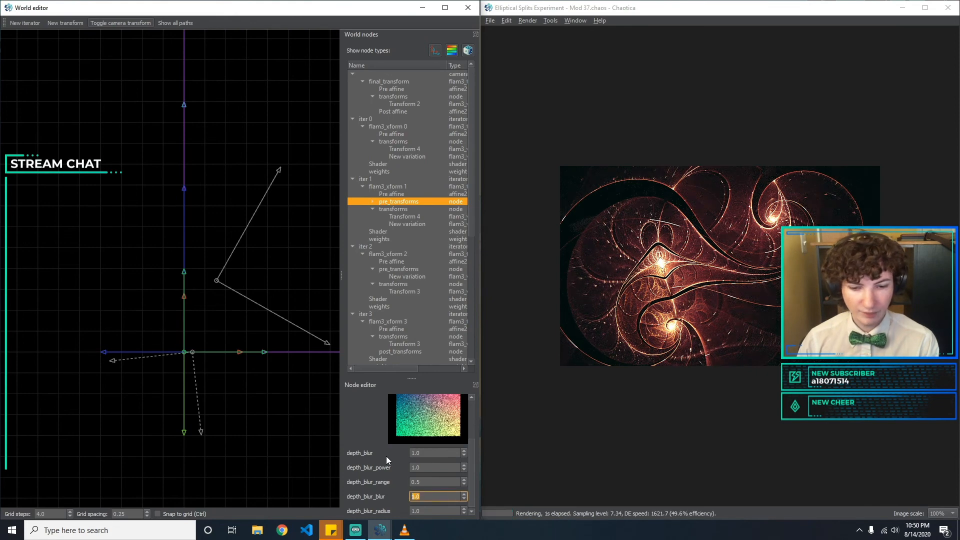
Keep depth_blur_blur at 1 and set depth_blur_radius to 2 on iter 1's pre-transform variation.
{"action": "key", "text": "BackSpace"}
{"action": "key", "text": "Tab"}
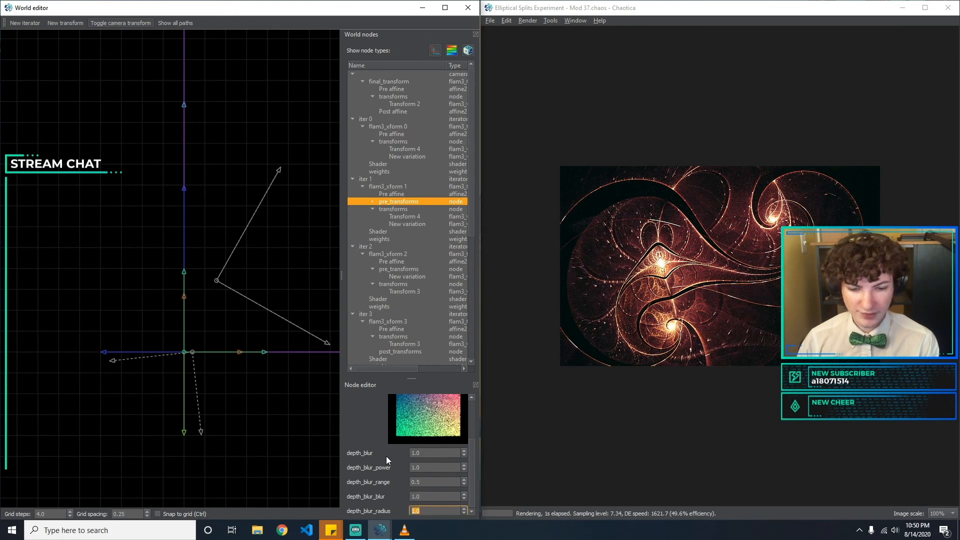
{"action": "type", "text": "22"}
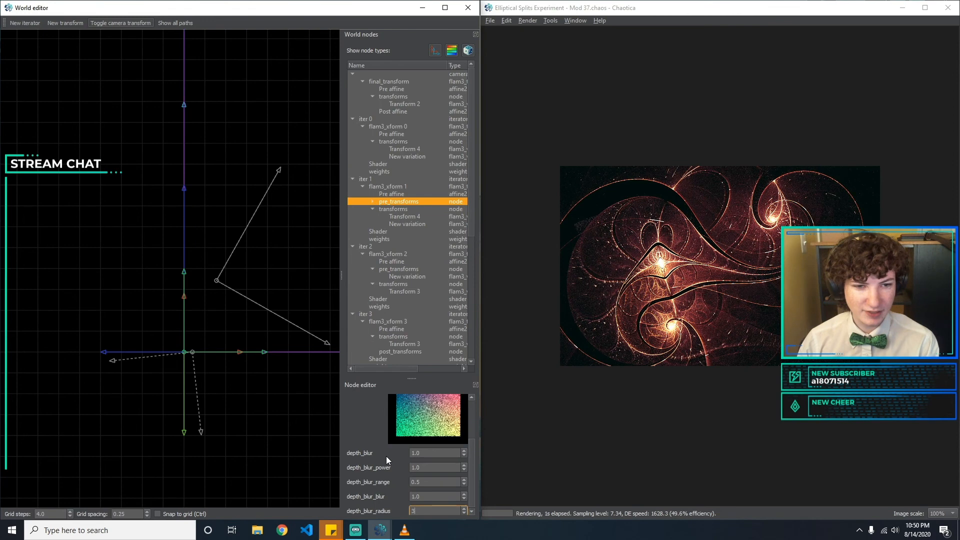
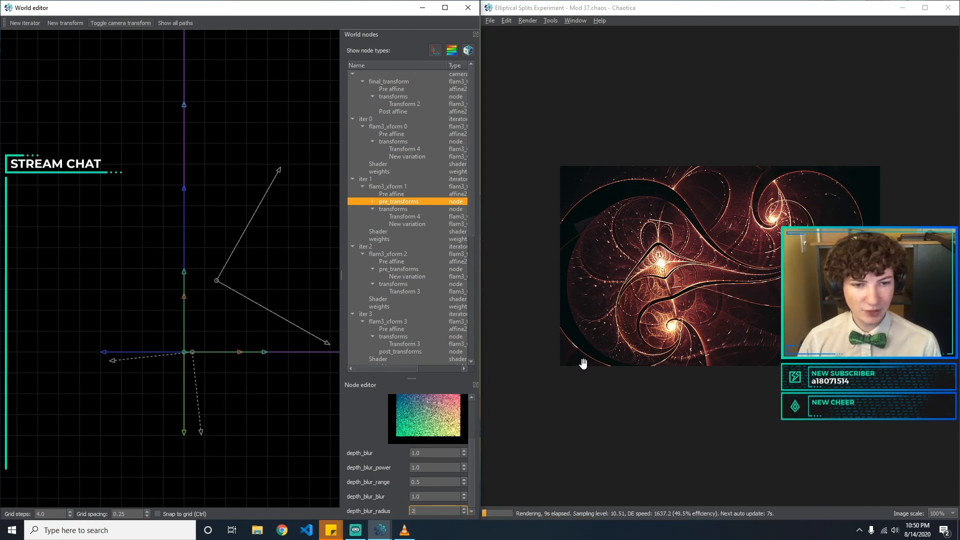
Examine the variations assigned to the final transform, iter 0 and iter 1.
{"action": "left_click", "coordinate": [406, 157]}
{"action": "left_click", "coordinate": [407, 150]}
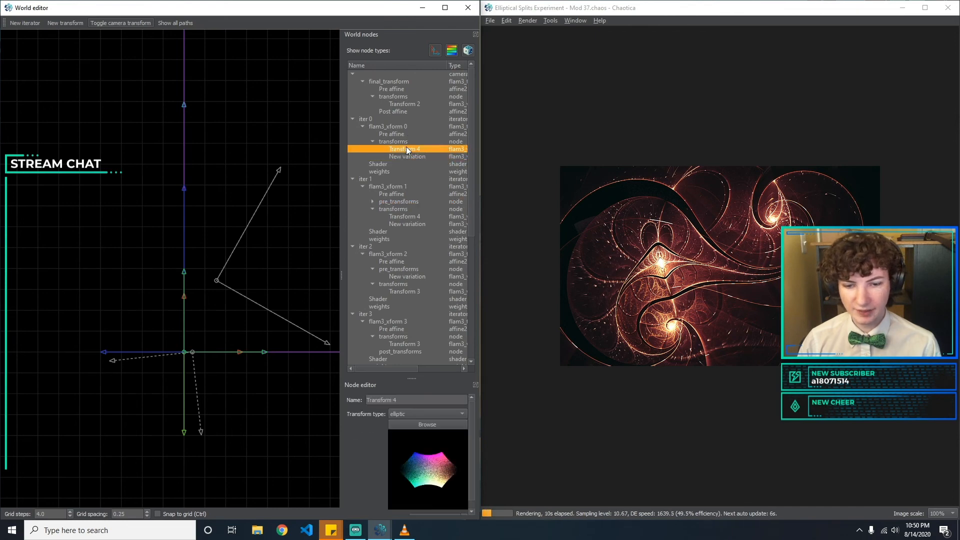
{"action": "left_click", "coordinate": [407, 110]}
{"action": "left_click", "coordinate": [410, 103]}
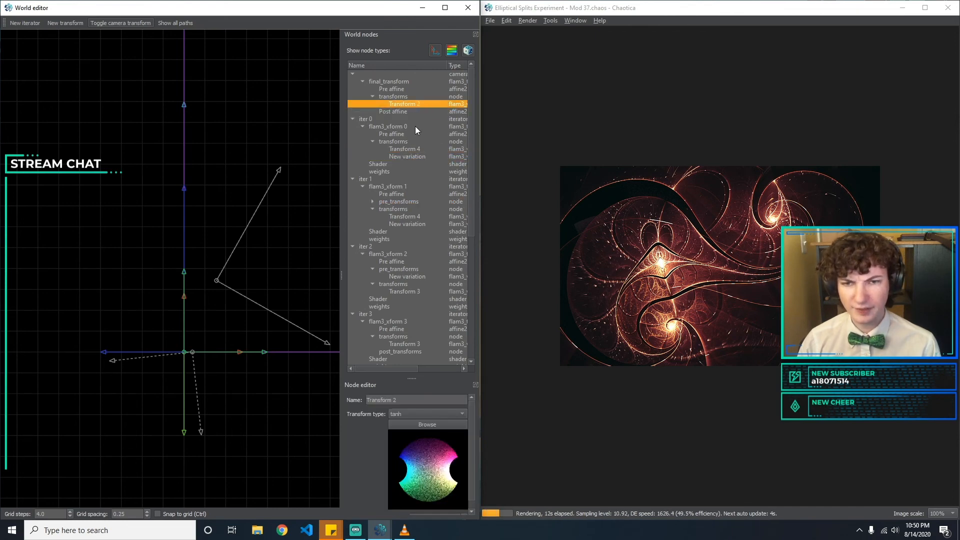
{"action": "left_click", "coordinate": [414, 157]}
{"action": "left_click", "coordinate": [417, 217]}
{"action": "left_click", "coordinate": [416, 224]}
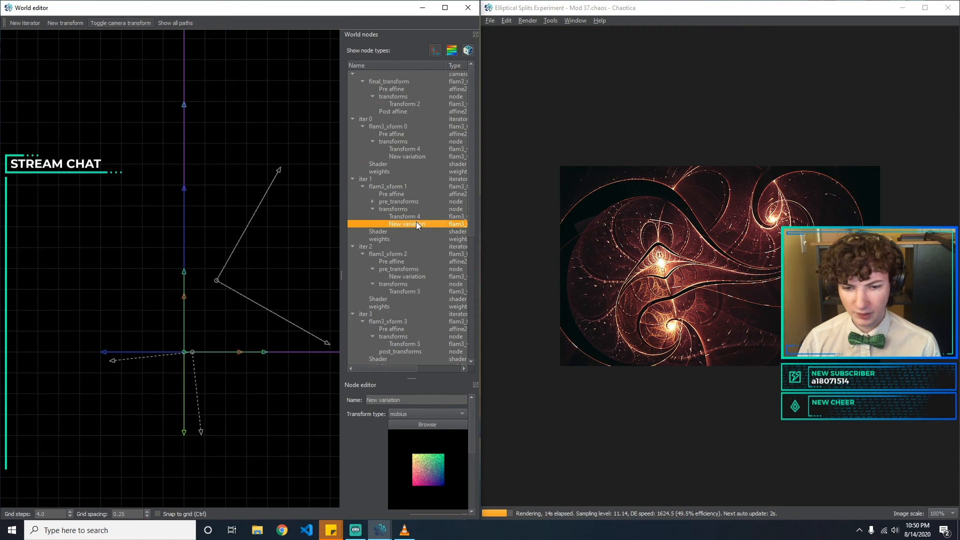
{"action": "left_click", "coordinate": [415, 217]}
Try a splits_x of 0.5 on iter 1's splits variation and restore it to 1.
{"action": "scroll", "coordinate": [450, 450], "scroll_direction": "down", "scroll_amount": 3}
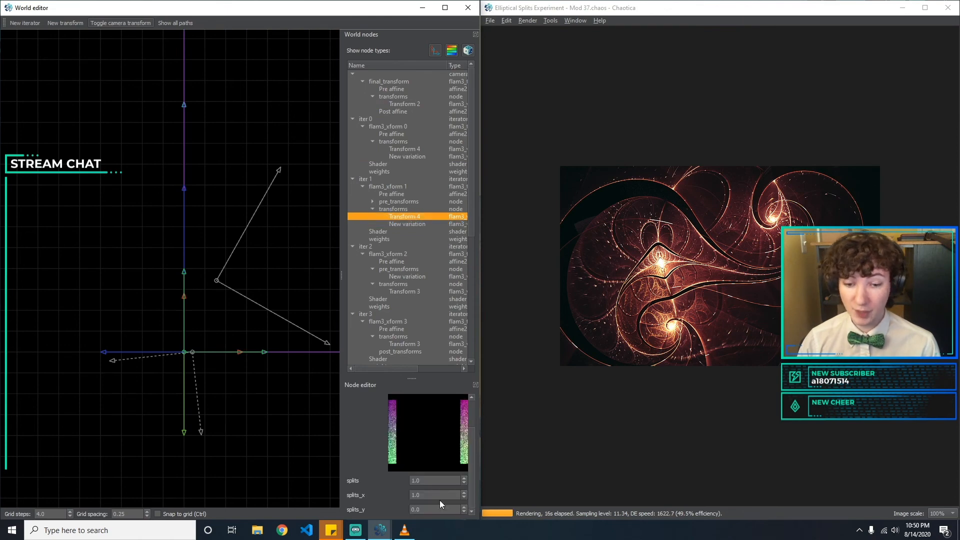
{"action": "double_click", "coordinate": [436, 495]}
{"action": "type", "text": "0.5"}
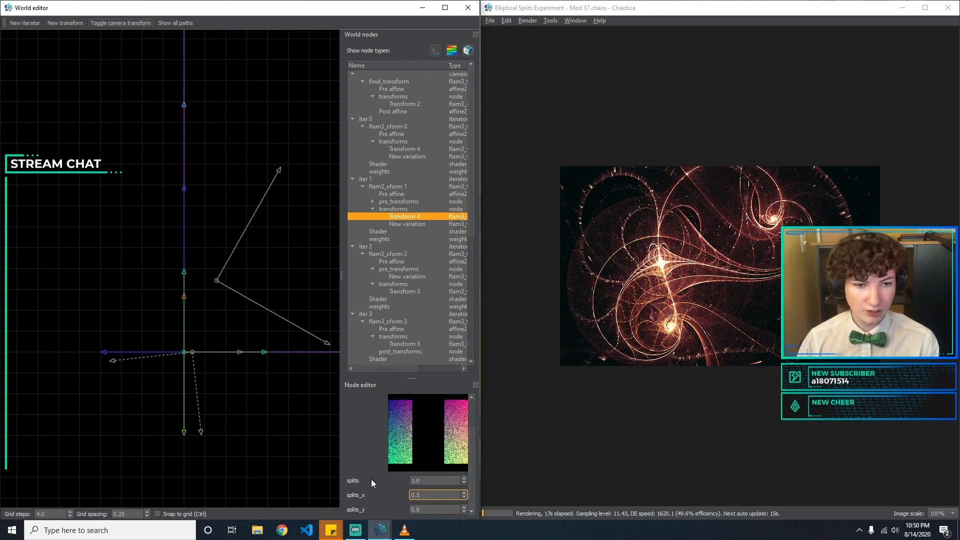
{"action": "key", "text": "BackSpace"}
{"action": "key", "text": "BackSpace"}
{"action": "key", "text": "BackSpace"}
{"action": "type", "text": "1"}
Try splits_y values of 0.5 and 5 on iter 1's splits variation and clear the value again.
{"action": "key", "text": "Tab"}
{"action": "type", "text": "0"}
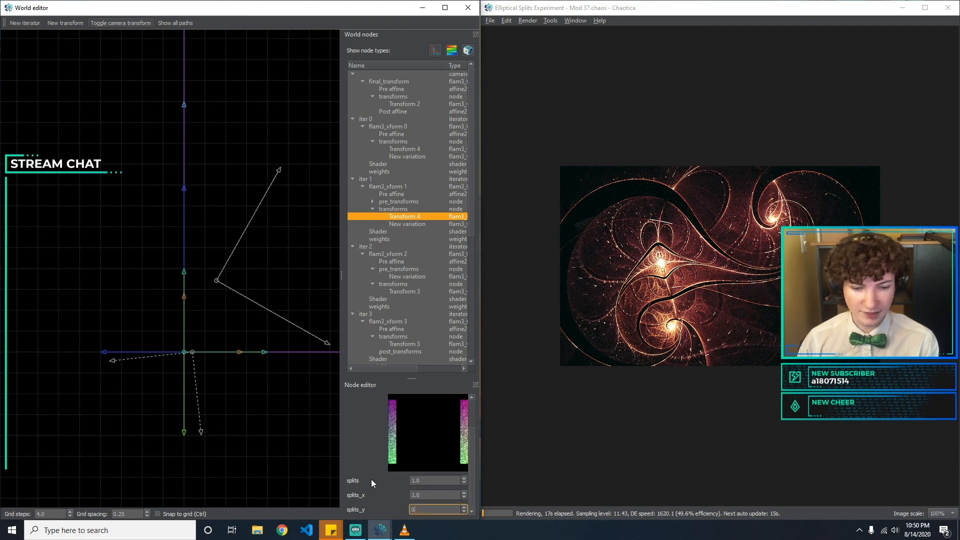
{"action": "type", "text": ".5"}
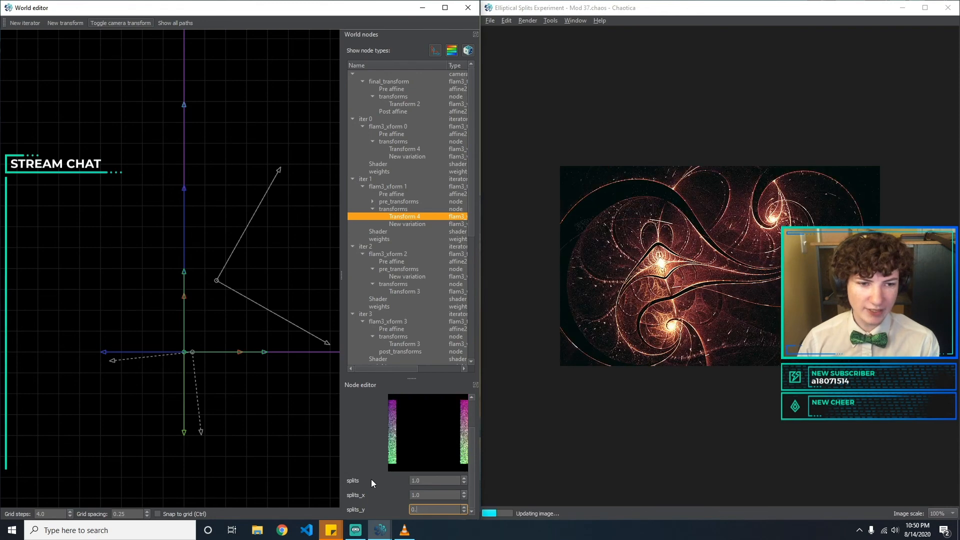
{"action": "key", "text": "BackSpace"}
{"action": "key", "text": "BackSpace"}
{"action": "key", "text": "BackSpace"}
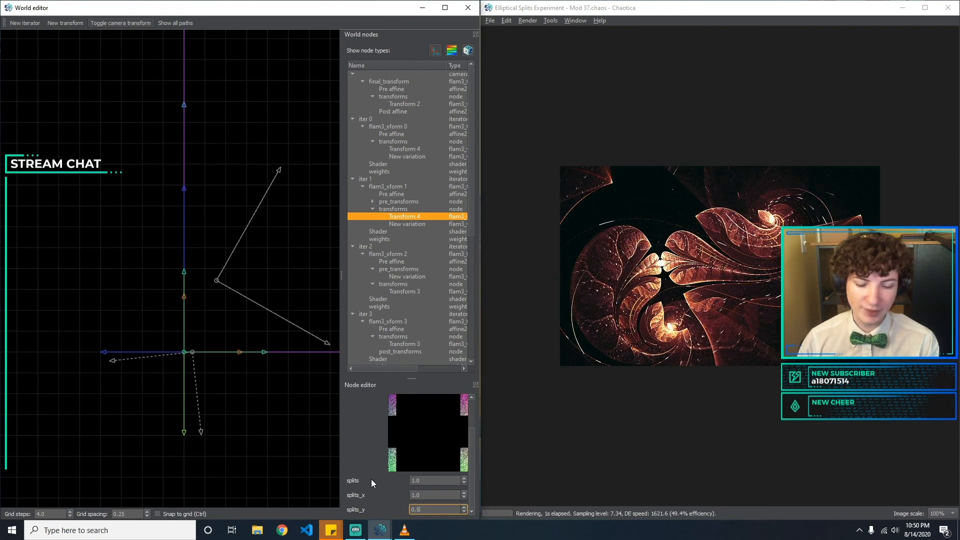
{"action": "type", "text": "2"}
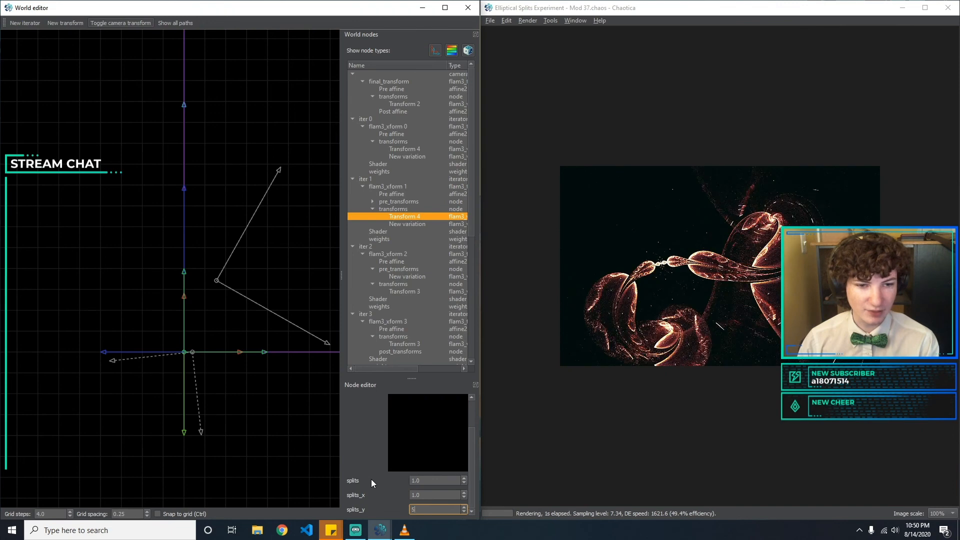
{"action": "type", "text": "0."}
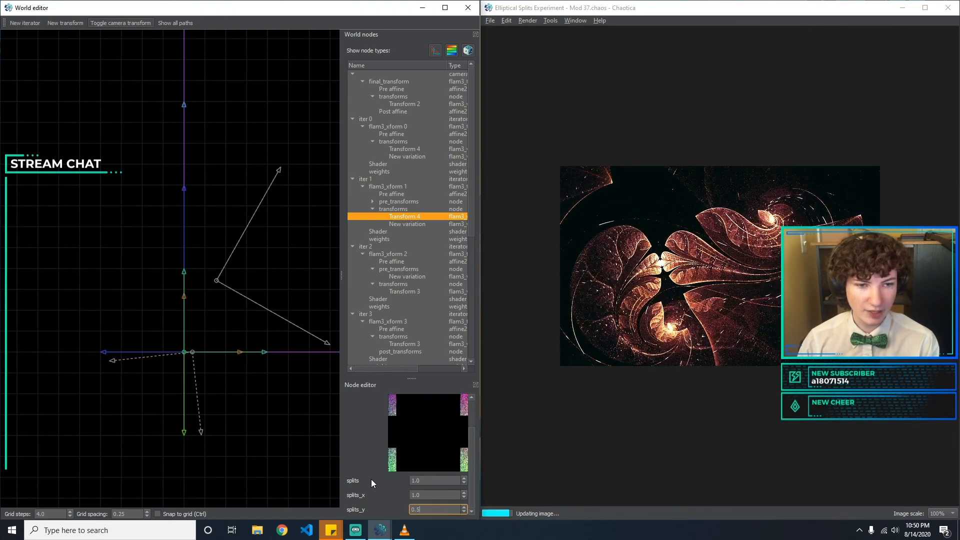
{"action": "key", "text": "BackSpace"}
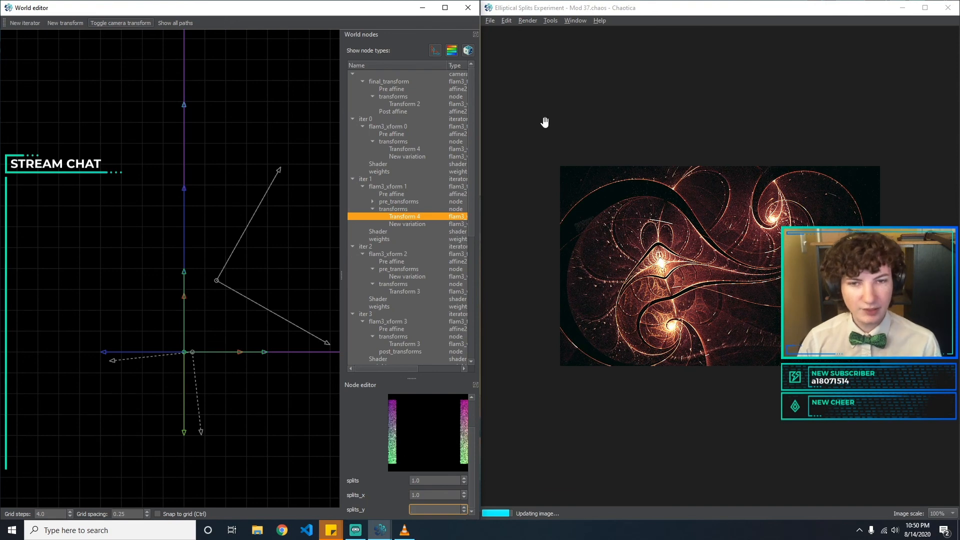
Save the fractal as a new version named Elliptical Splits Experiment - Mod 38.chaos.
{"action": "left_click", "coordinate": [491, 21]}
{"action": "left_click", "coordinate": [513, 80]}
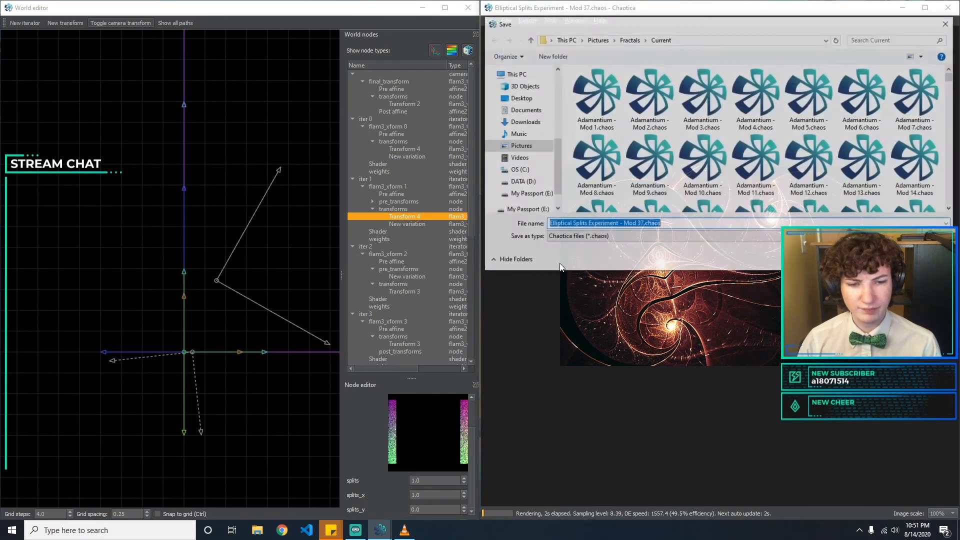
{"action": "left_click", "coordinate": [644, 224]}
{"action": "key", "text": "BackSpace"}
{"action": "type", "text": "8"}
{"action": "key", "text": "Return"}
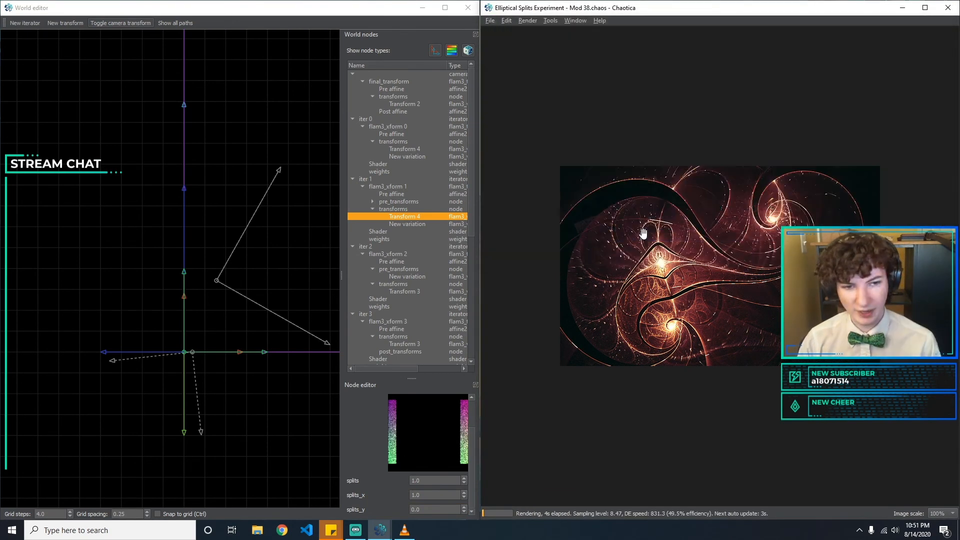
Set splits_y to 0.5 on iter 1's splits variation.
{"action": "left_click", "coordinate": [432, 510]}
{"action": "key", "text": "BackSpace"}
{"action": "type", "text": "5"}
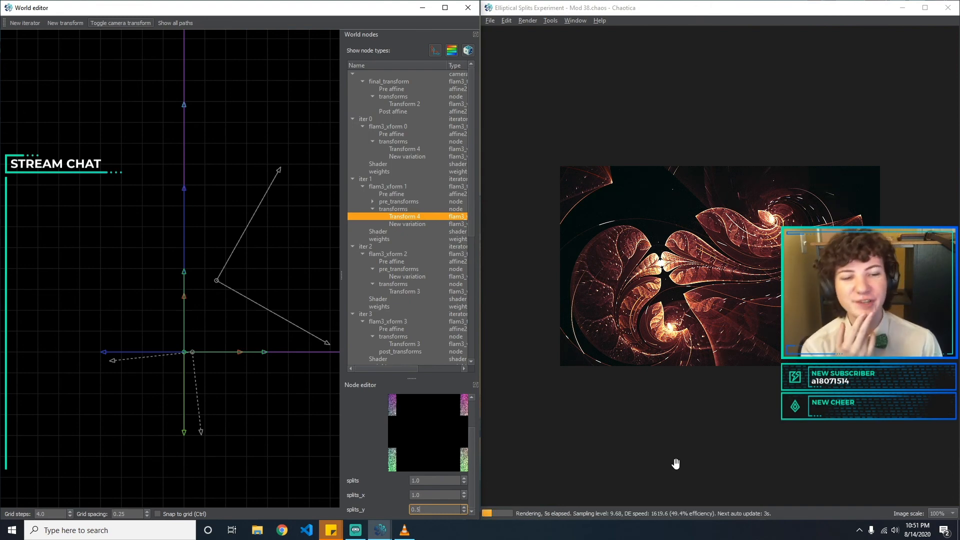
Check iter 1's mobius variation and try a different amount for iter 0's eyefish variation.
{"action": "left_click", "coordinate": [394, 225]}
{"action": "left_click", "coordinate": [439, 492]}
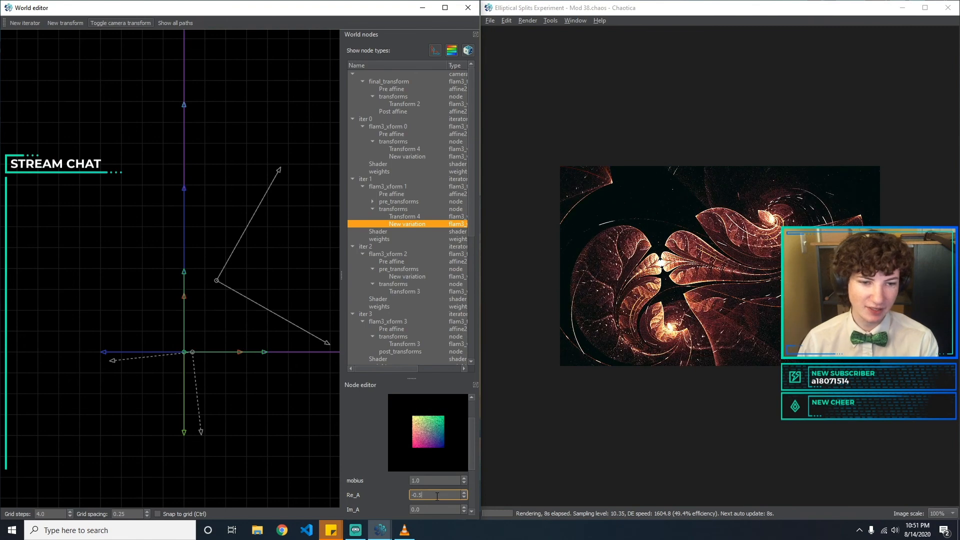
{"action": "left_click", "coordinate": [398, 156]}
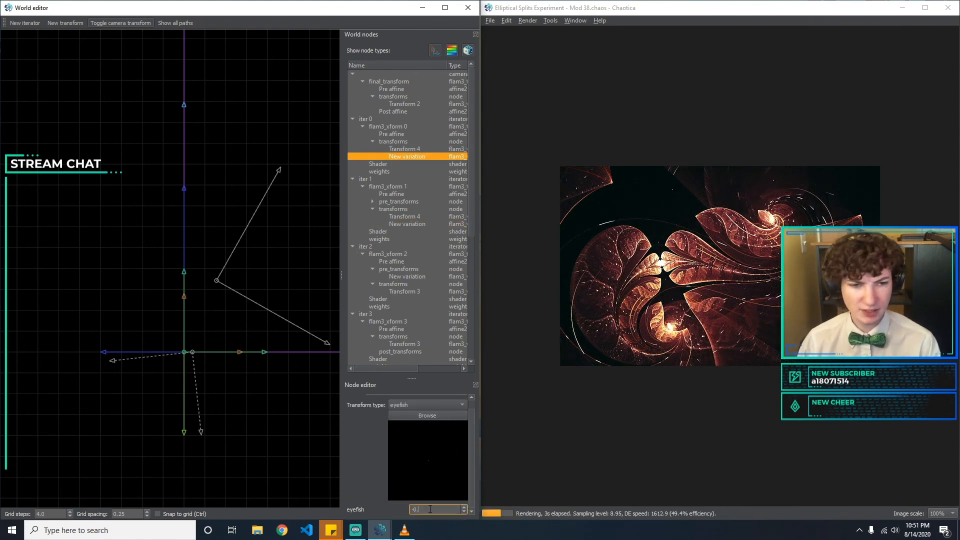
{"action": "key", "text": "BackSpace"}
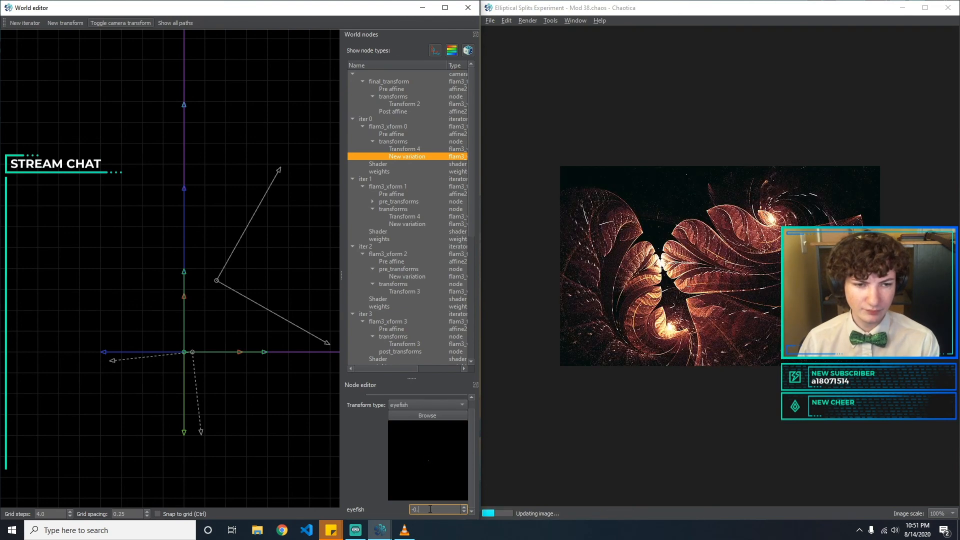
{"action": "type", "text": "1"}
Try elliptic amounts up to 1.5 on iter 0's elliptic variation and settle on 1.2.
{"action": "left_click", "coordinate": [402, 149]}
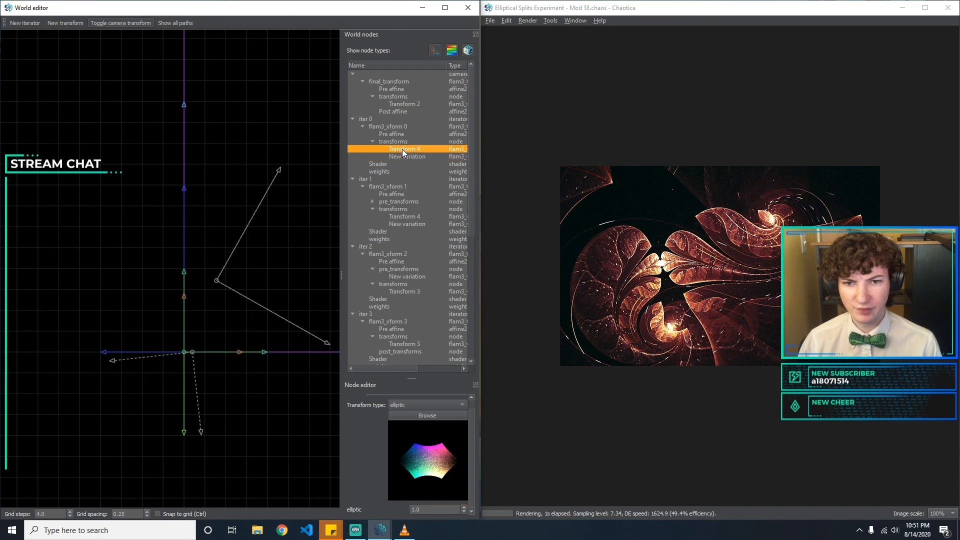
{"action": "scroll", "coordinate": [422, 510], "scroll_direction": "up", "scroll_amount": 1}
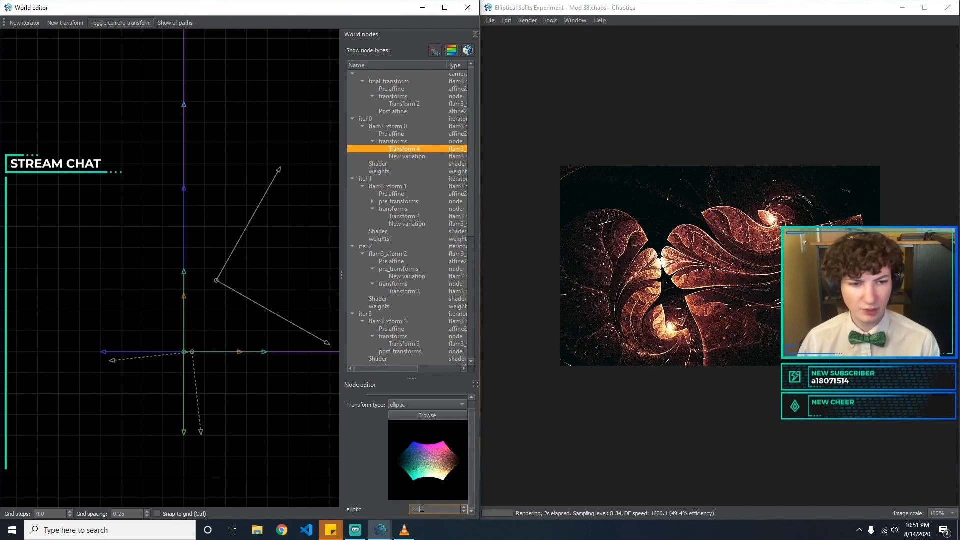
{"action": "scroll", "coordinate": [423, 509], "scroll_direction": "up", "scroll_amount": 4}
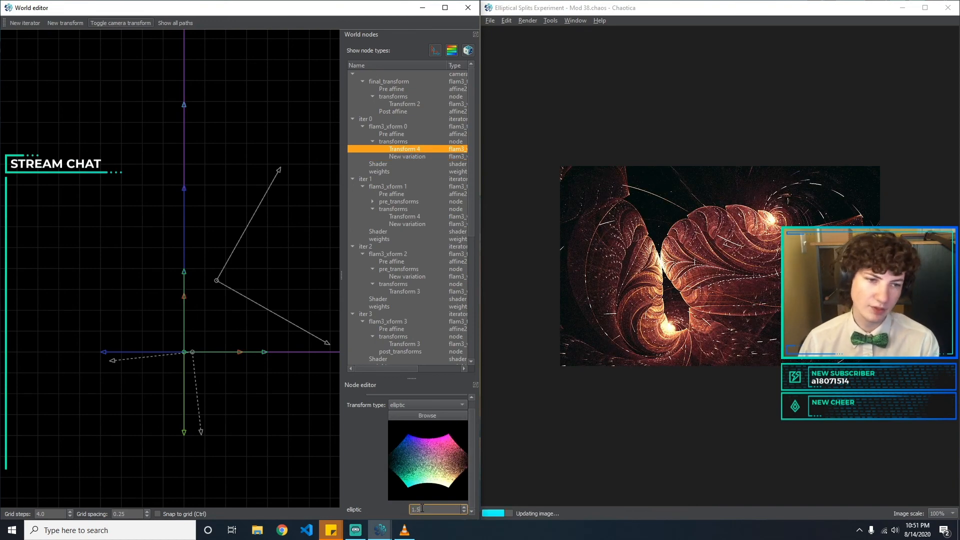
{"action": "scroll", "coordinate": [423, 509], "scroll_direction": "down", "scroll_amount": 3}
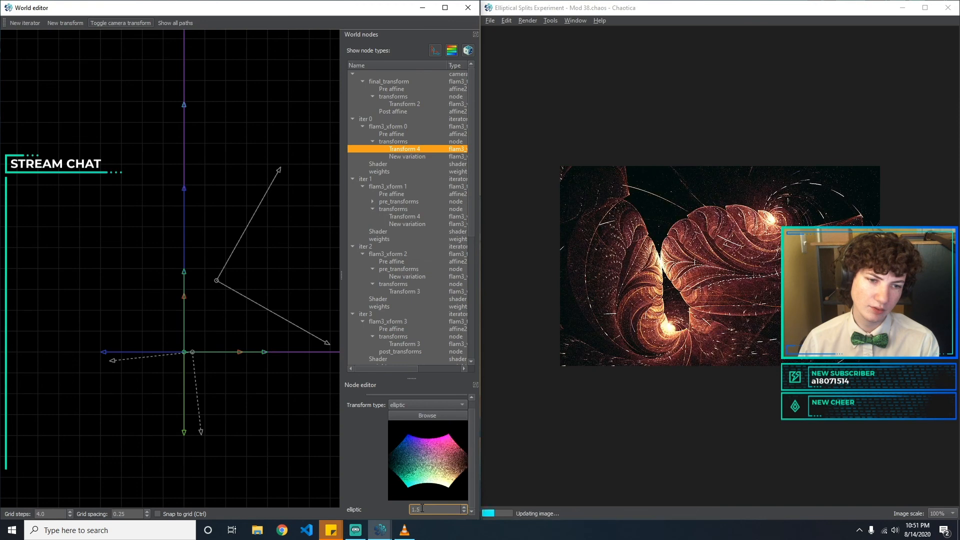
{"action": "scroll", "coordinate": [422, 509], "scroll_direction": "down", "scroll_amount": 1}
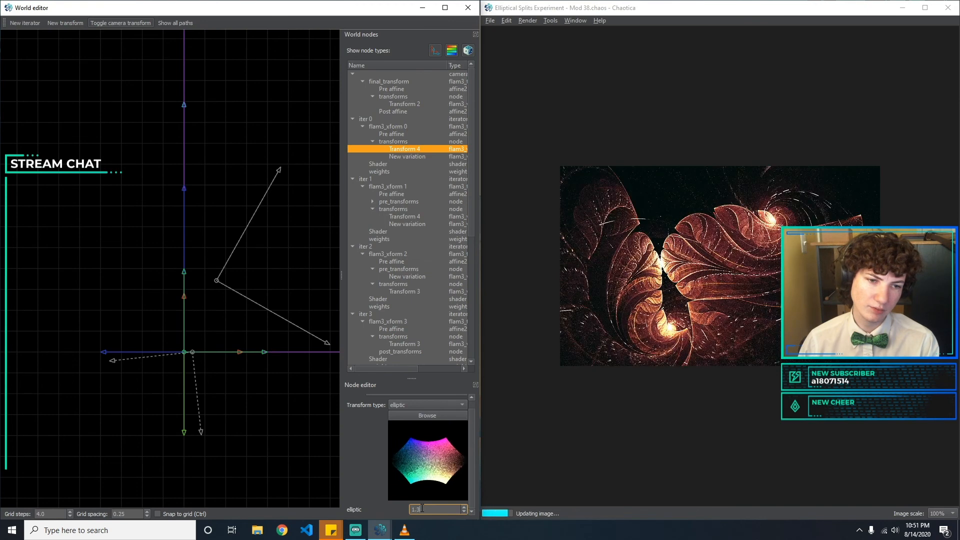
{"action": "scroll", "coordinate": [423, 509], "scroll_direction": "up", "scroll_amount": 1}
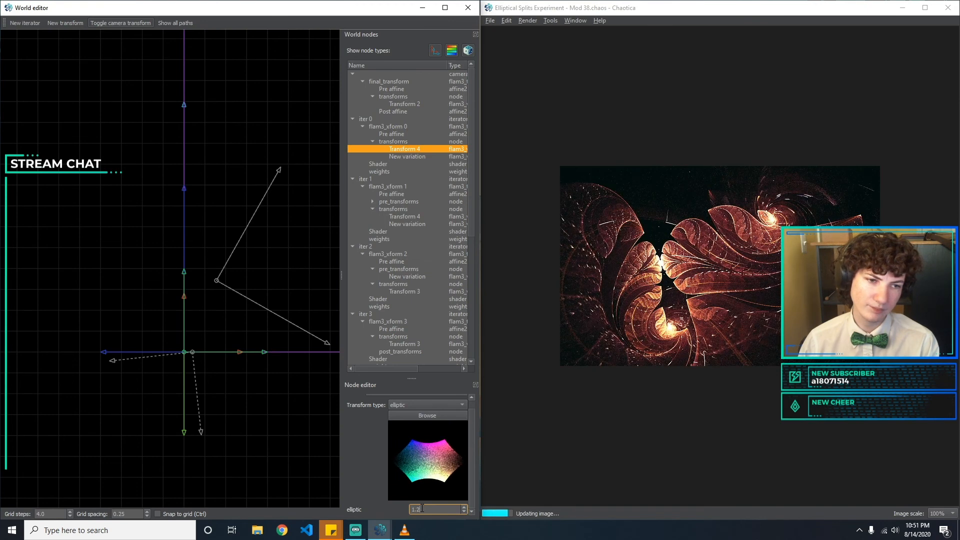
Change the final transform's variation from tanh to sinh.
{"action": "left_click", "coordinate": [408, 111]}
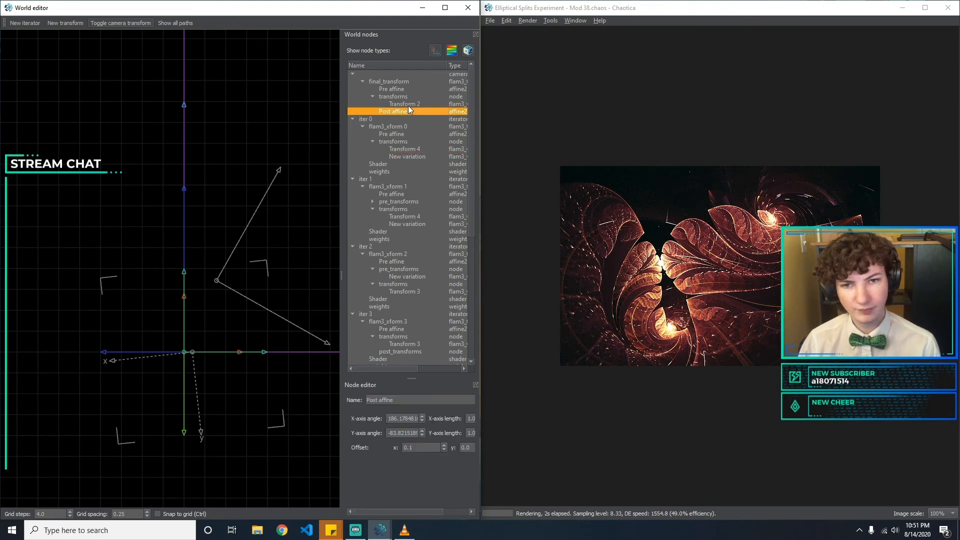
{"action": "left_click", "coordinate": [408, 104]}
{"action": "left_click", "coordinate": [434, 414]}
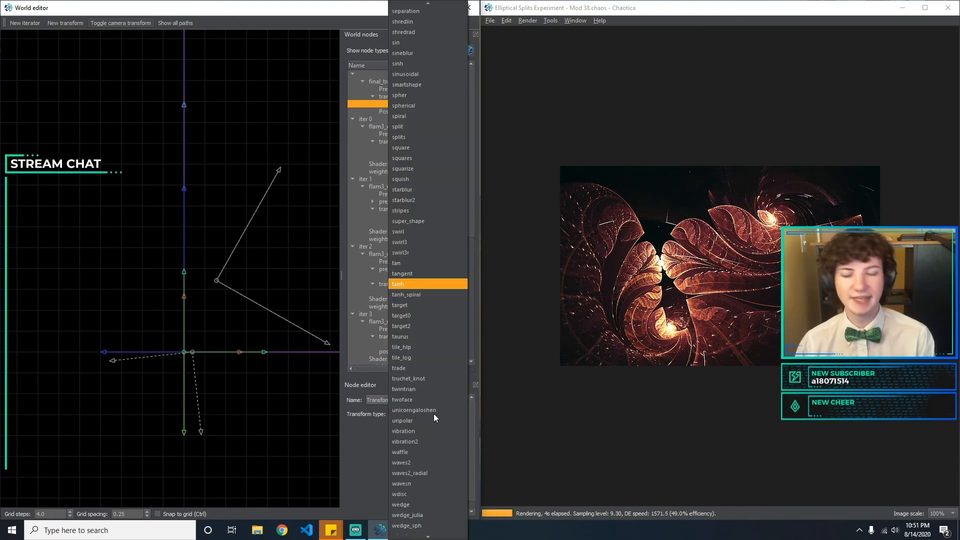
{"action": "type", "text": "sinh"}
{"action": "key", "text": "Return"}
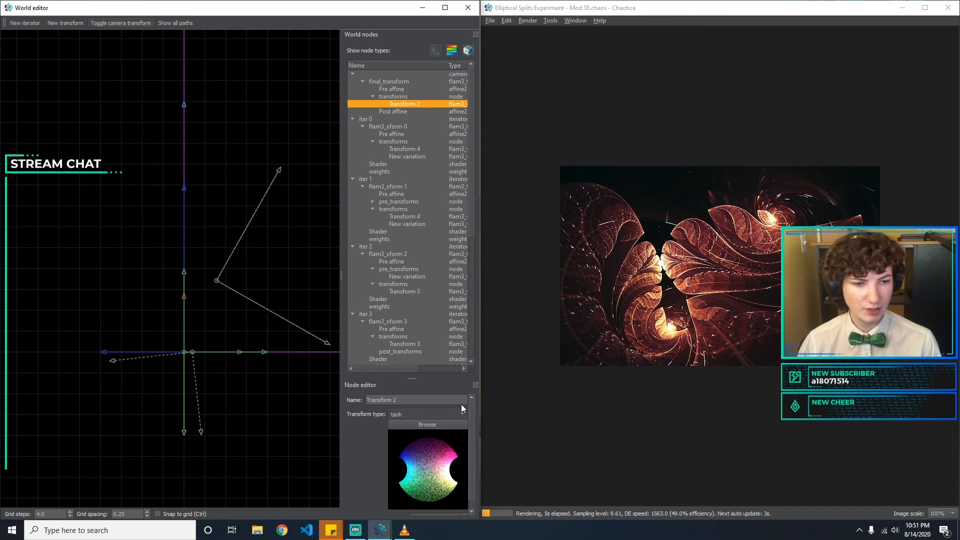
Pan and zoom the render's camera to bring the bright leaf-like spirals into the frame.
{"action": "left_click", "coordinate": [740, 239]}
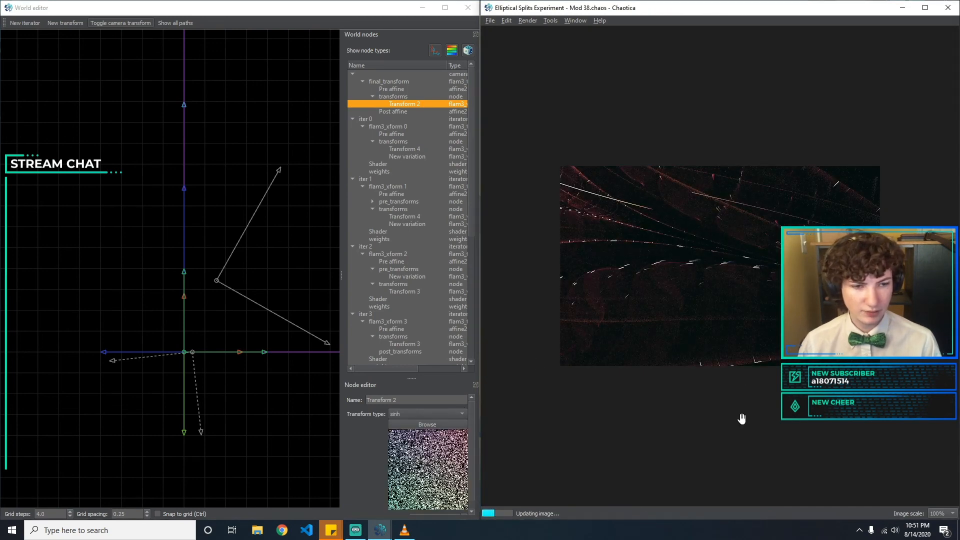
{"action": "left_click_drag", "start_coordinate": [688, 286], "coordinate": [662, 495]}
{"action": "left_click_drag", "start_coordinate": [716, 292], "coordinate": [699, 371]}
{"action": "left_click_drag", "start_coordinate": [533, 326], "coordinate": [827, 453]}
{"action": "scroll", "coordinate": [826, 454], "scroll_direction": "down", "scroll_amount": 2}
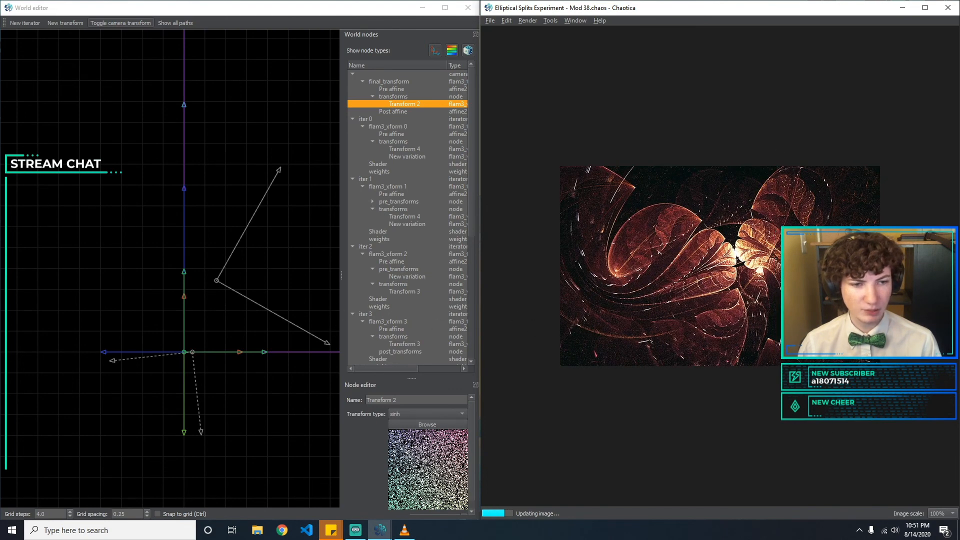
Try the vibration variation on the final transform in place of sinh.
{"action": "left_click", "coordinate": [410, 414]}
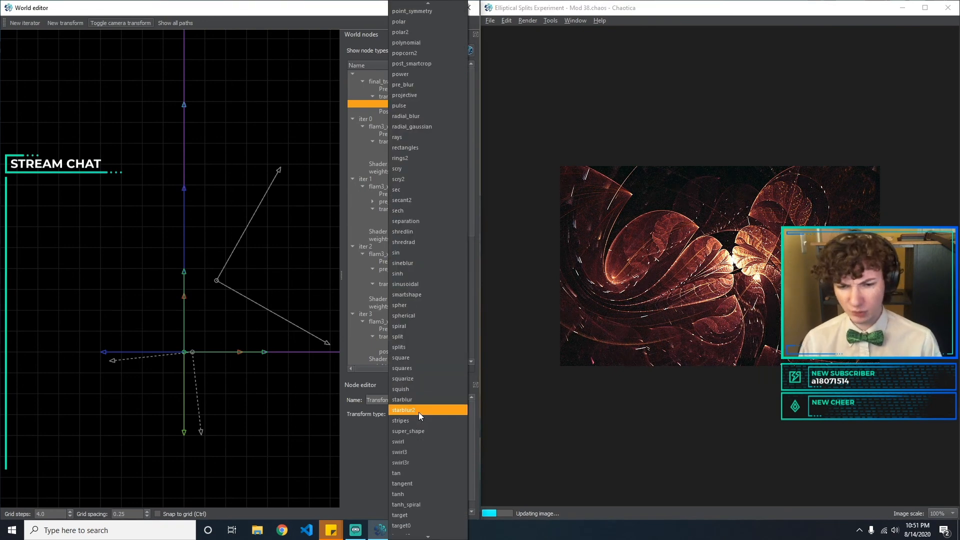
{"action": "key", "text": "w"}
{"action": "key", "text": "Escape"}
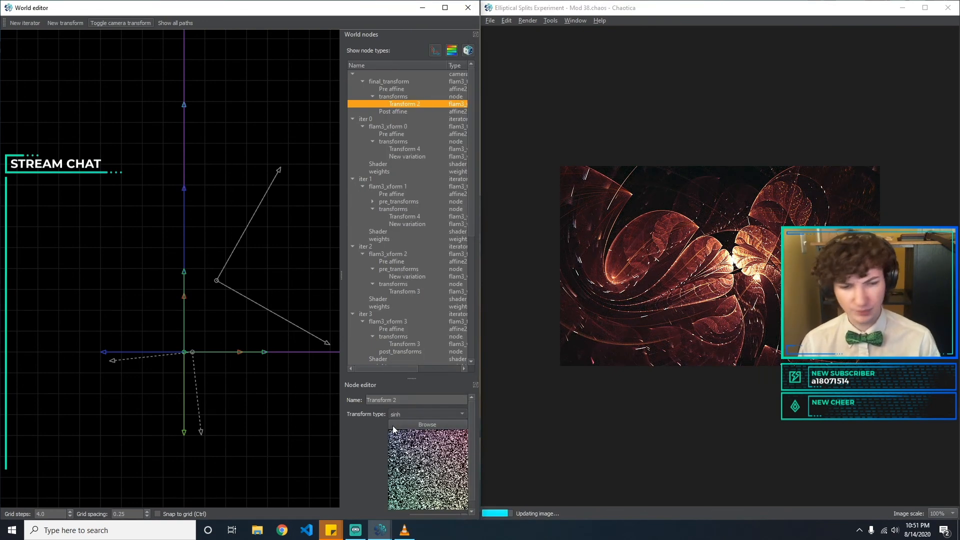
{"action": "key", "text": "v"}
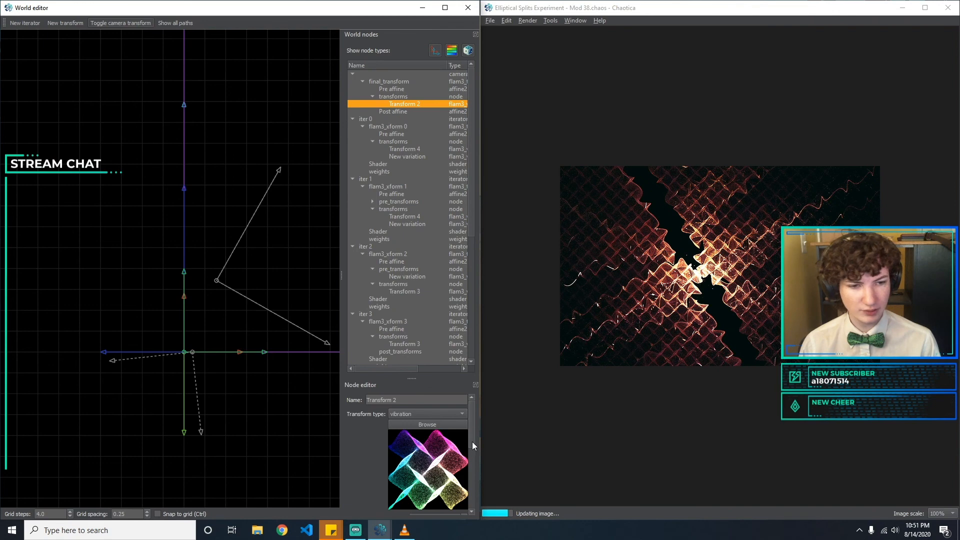
Set the final transform's vibration_angle to 3.14159.
{"action": "left_click_drag", "start_coordinate": [472, 440], "coordinate": [474, 469]}
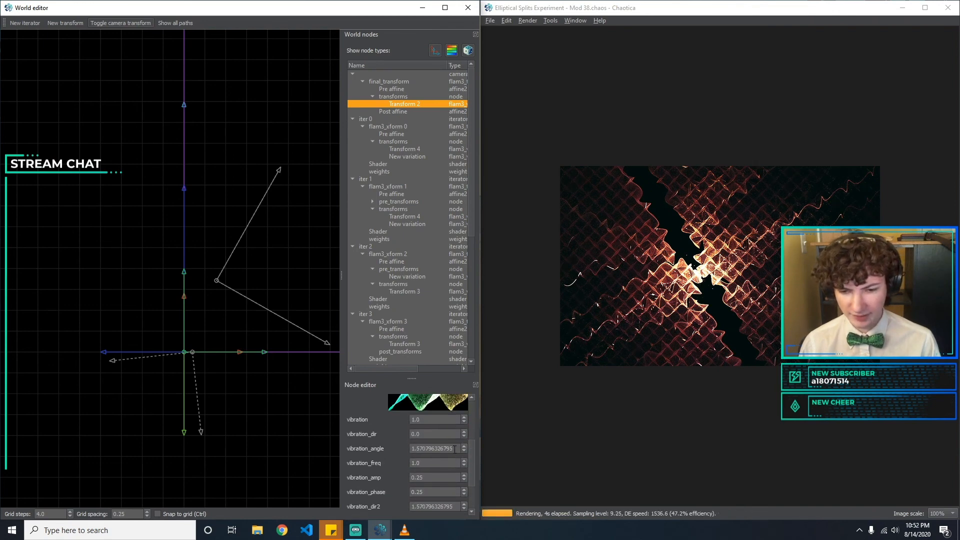
{"action": "double_click", "coordinate": [431, 449]}
{"action": "type", "text": "3."}
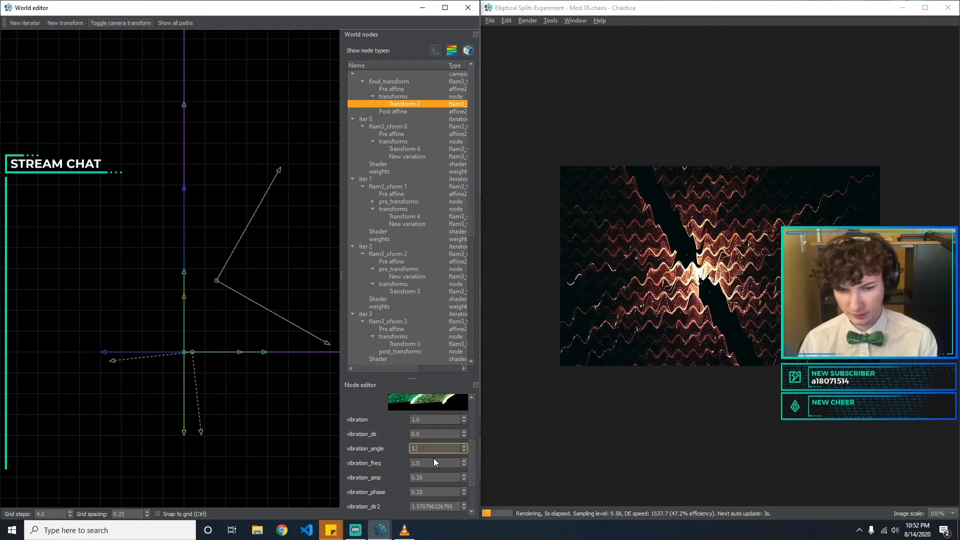
{"action": "type", "text": "14159"}
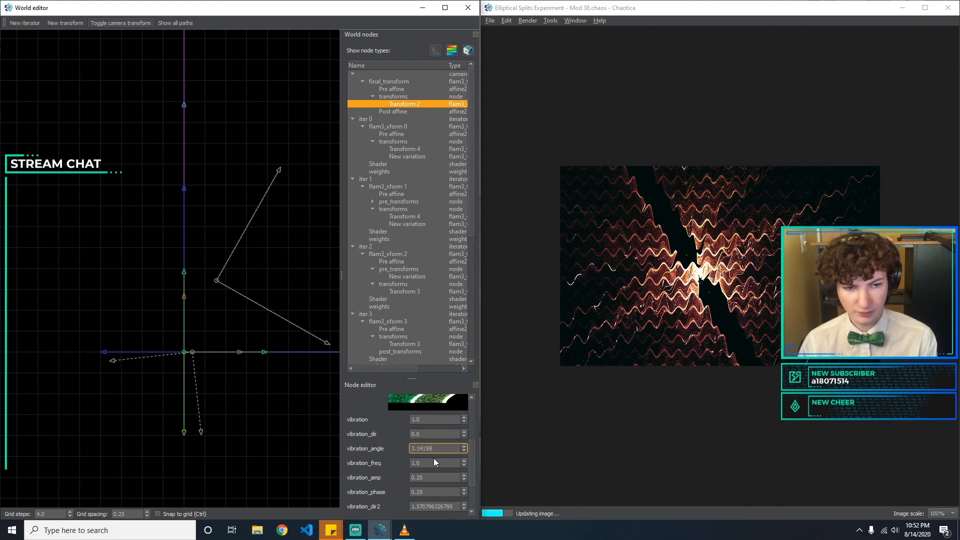
Try vibration_dir2 values of 3.14159 and 3.11 on the final transform.
{"action": "key", "text": "Tab"}
{"action": "key", "text": "Tab"}
{"action": "key", "text": "Tab"}
{"action": "key", "text": "Tab"}
{"action": "type", "text": "3.141"}
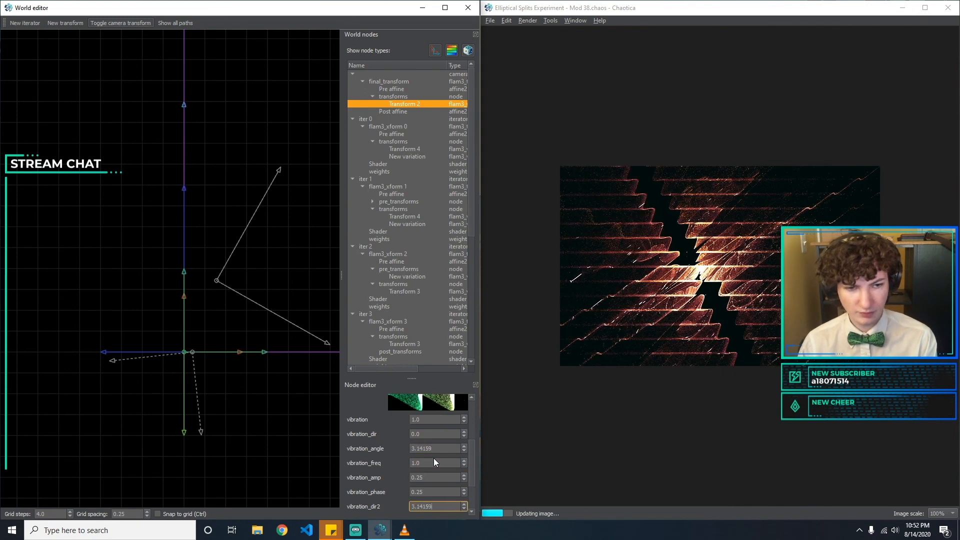
{"action": "key", "text": "BackSpace"}
{"action": "key", "text": "BackSpace"}
{"action": "type", "text": "1"}
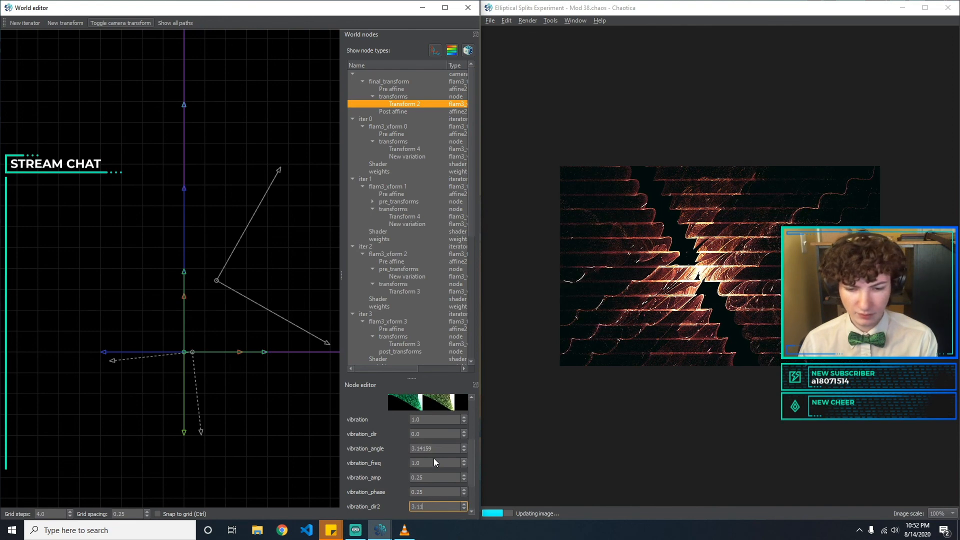
{"action": "key", "text": "shift+Tab"}
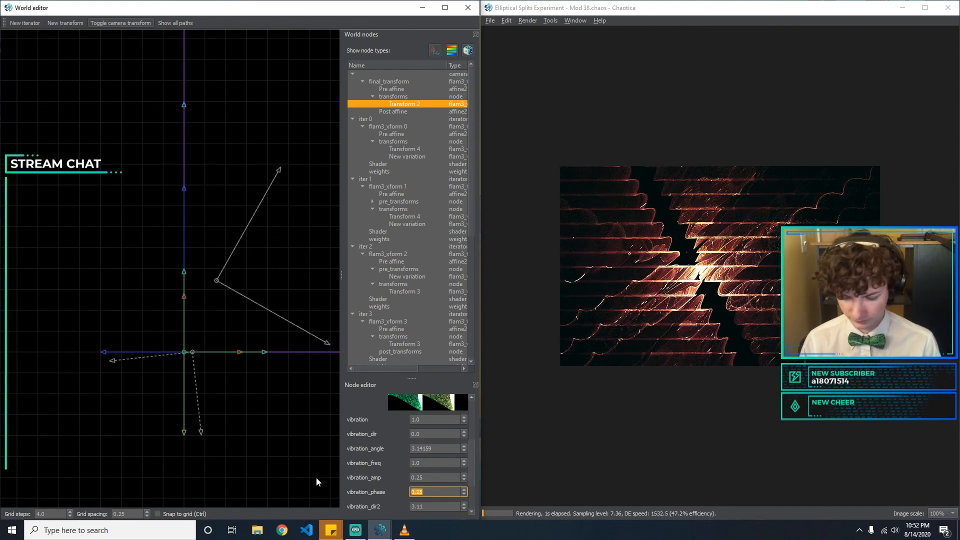
{"action": "type", "text": "0.25"}
Try vibration_freq values of 2 and 3 on the final transform and look over its remaining vibration parameters.
{"action": "double_click", "coordinate": [445, 464]}
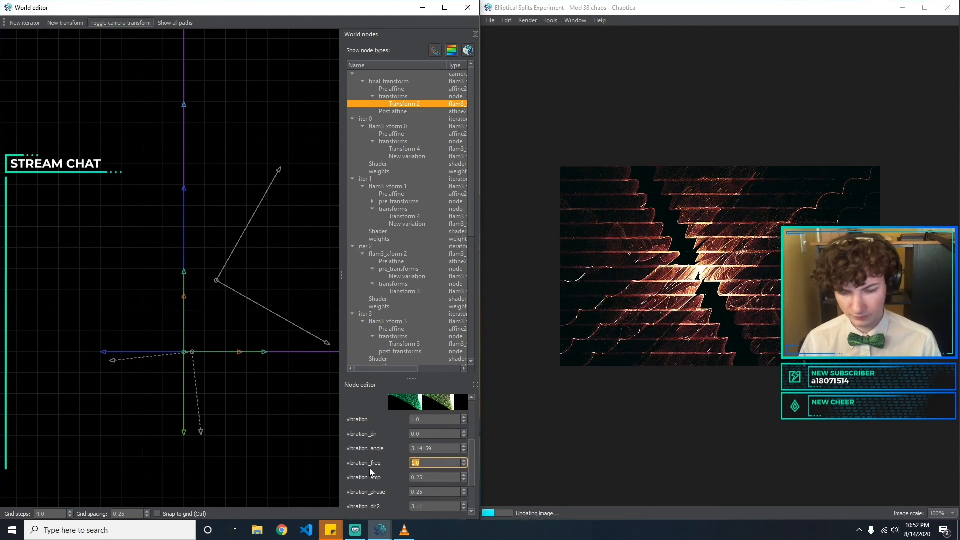
{"action": "type", "text": "2"}
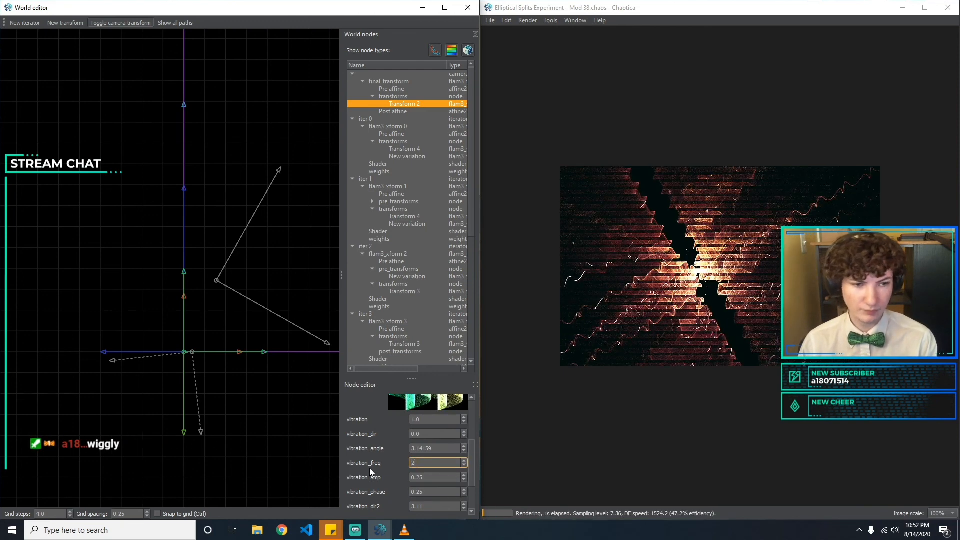
{"action": "key", "text": "BackSpace"}
{"action": "type", "text": "3"}
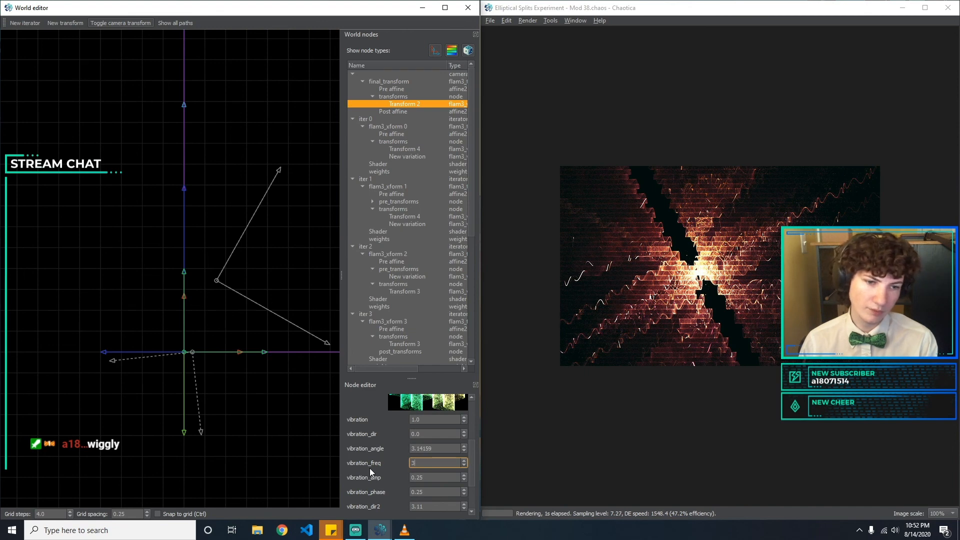
{"action": "mouse_move", "coordinate": [471, 447]}
{"action": "left_mouse_down"}
{"action": "mouse_move", "coordinate": [475, 415]}
{"action": "mouse_move", "coordinate": [470, 445]}
{"action": "left_mouse_up"}
{"action": "scroll", "coordinate": [471, 445], "scroll_direction": "down", "scroll_amount": 2}
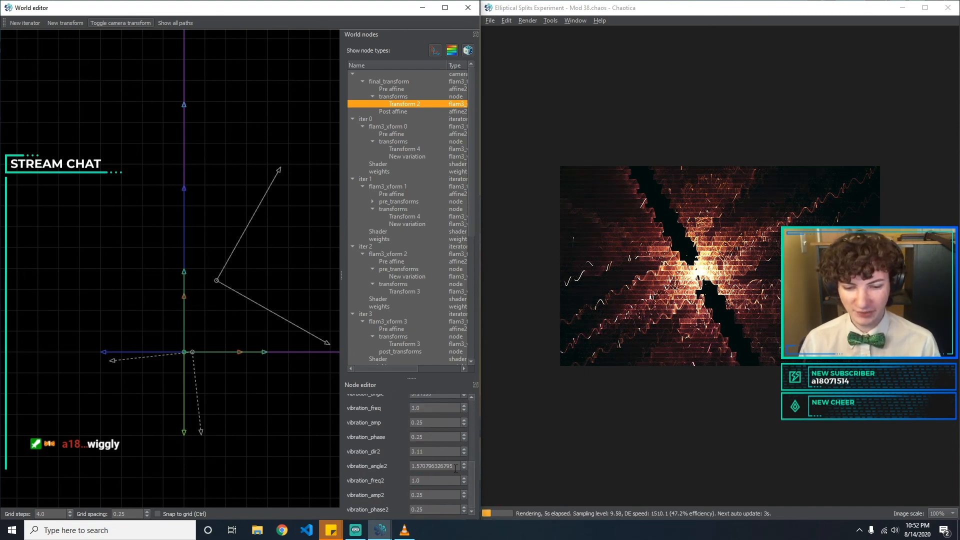
{"action": "left_click_drag", "start_coordinate": [478, 480], "coordinate": [484, 356]}
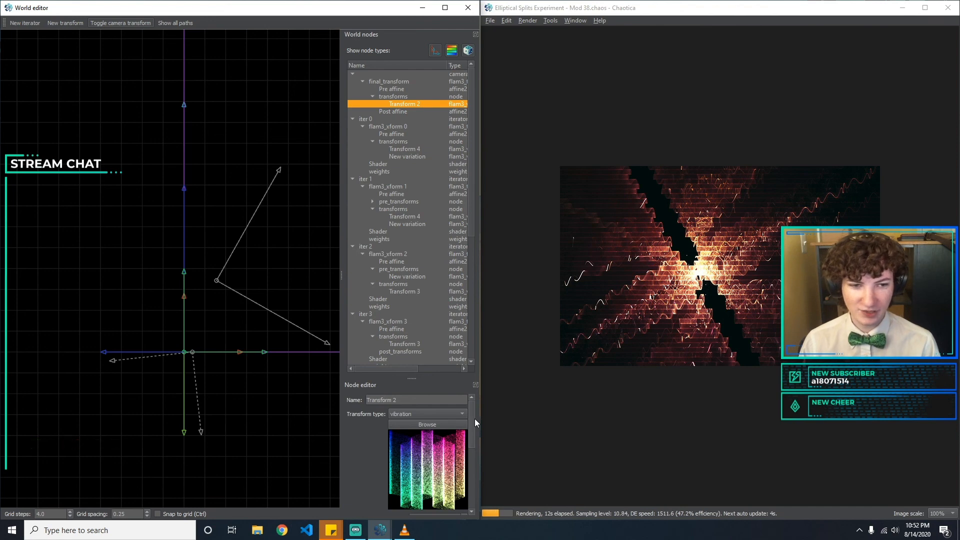
Change the final transform's variation to spherical and move the camera closer to the bright leaf shape.
{"action": "left_click", "coordinate": [400, 413]}
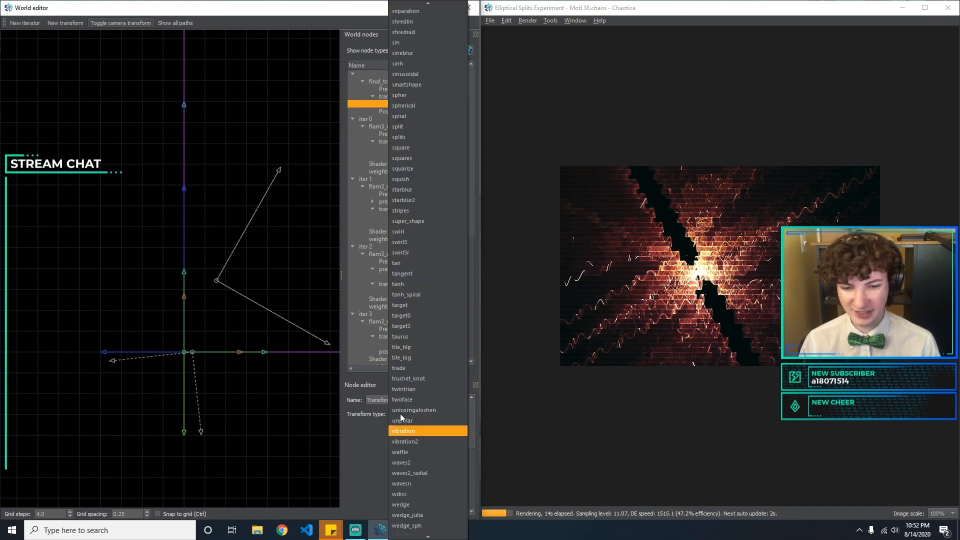
{"action": "left_click", "coordinate": [449, 262]}
{"action": "left_click", "coordinate": [422, 440]}
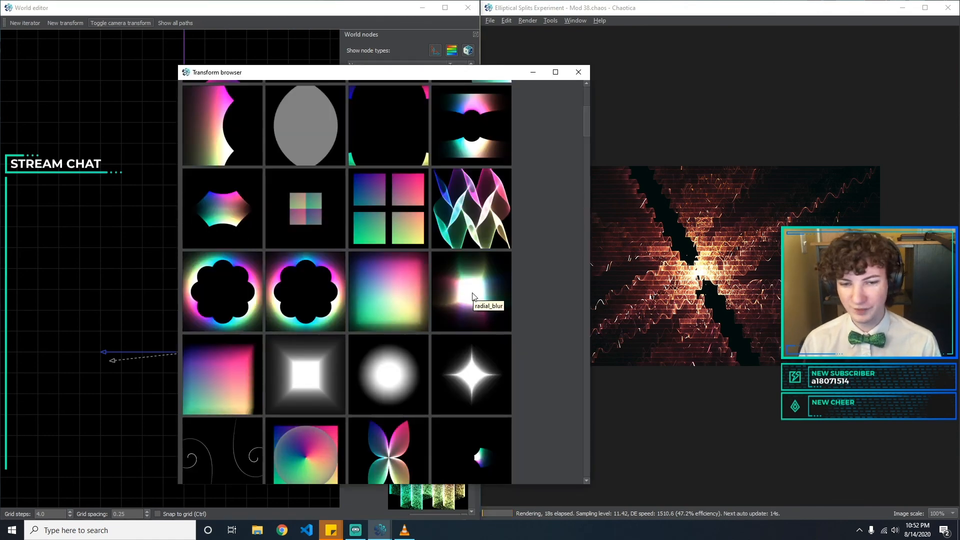
{"action": "scroll", "coordinate": [472, 295], "scroll_direction": "up", "scroll_amount": 3}
{"action": "left_click", "coordinate": [331, 138]}
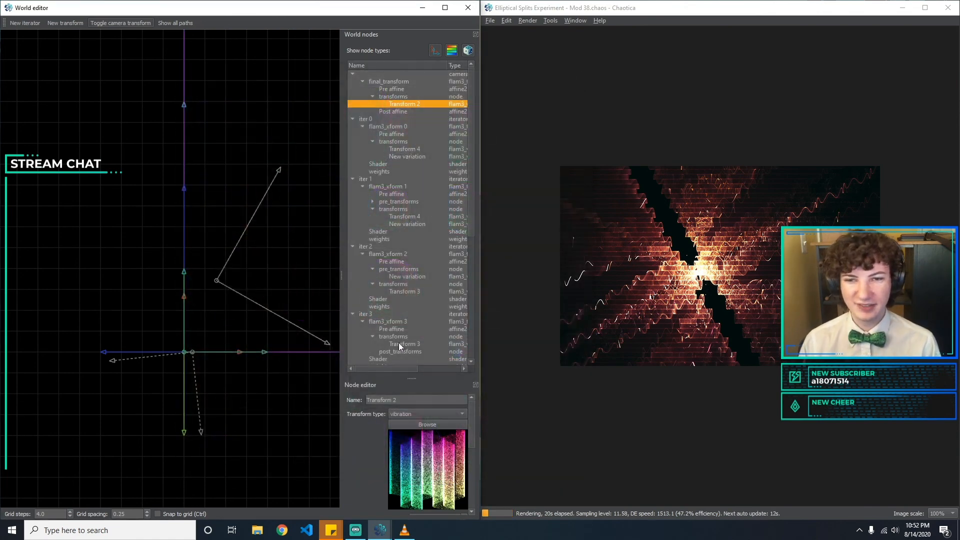
{"action": "key", "text": "ctrl+z"}
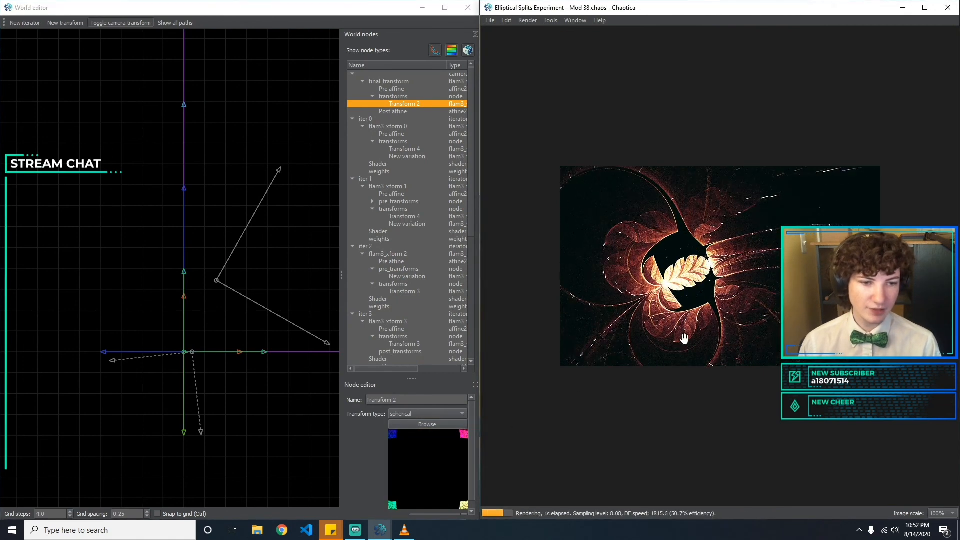
{"action": "left_click_drag", "start_coordinate": [674, 300], "coordinate": [603, 341]}
{"action": "left_click_drag", "start_coordinate": [679, 312], "coordinate": [614, 206]}
Check the variations of iter 0 and iter 1 and set splits_y to 0 on iter 1's splits variation.
{"action": "left_click_drag", "start_coordinate": [472, 425], "coordinate": [468, 378]}
{"action": "left_click", "coordinate": [401, 142]}
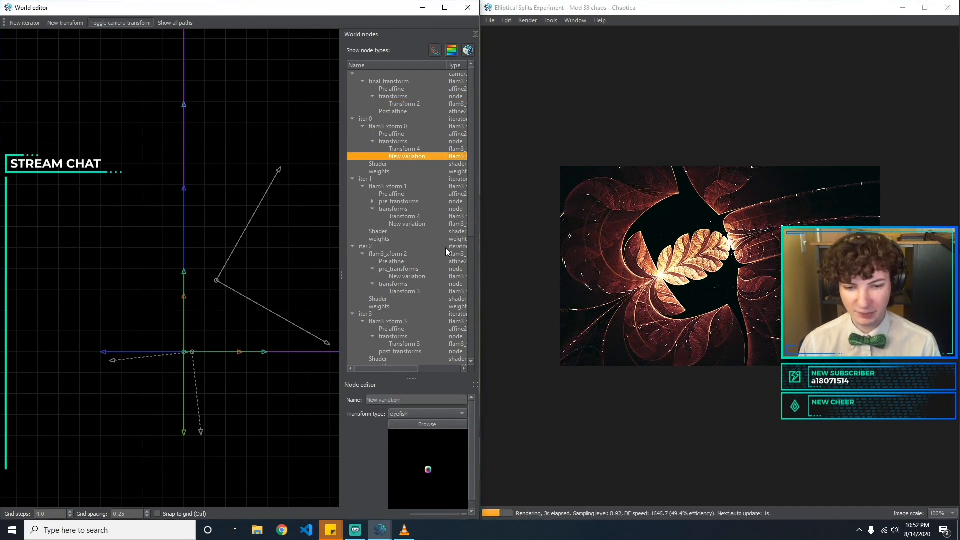
{"action": "left_click", "coordinate": [431, 149]}
{"action": "left_click", "coordinate": [407, 217]}
{"action": "left_click", "coordinate": [410, 225]}
{"action": "left_click", "coordinate": [418, 215]}
{"action": "left_click_drag", "start_coordinate": [470, 462], "coordinate": [469, 501]}
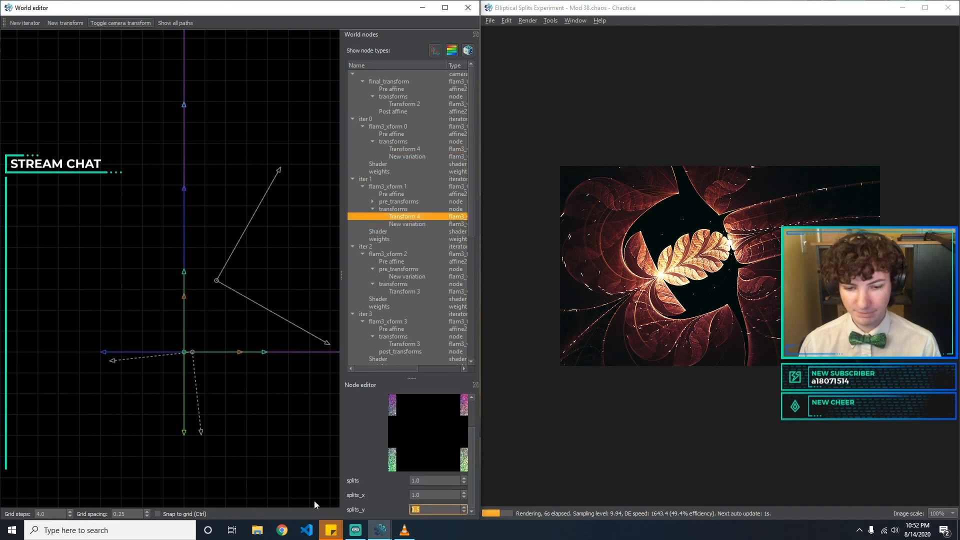
{"action": "type", "text": "0"}
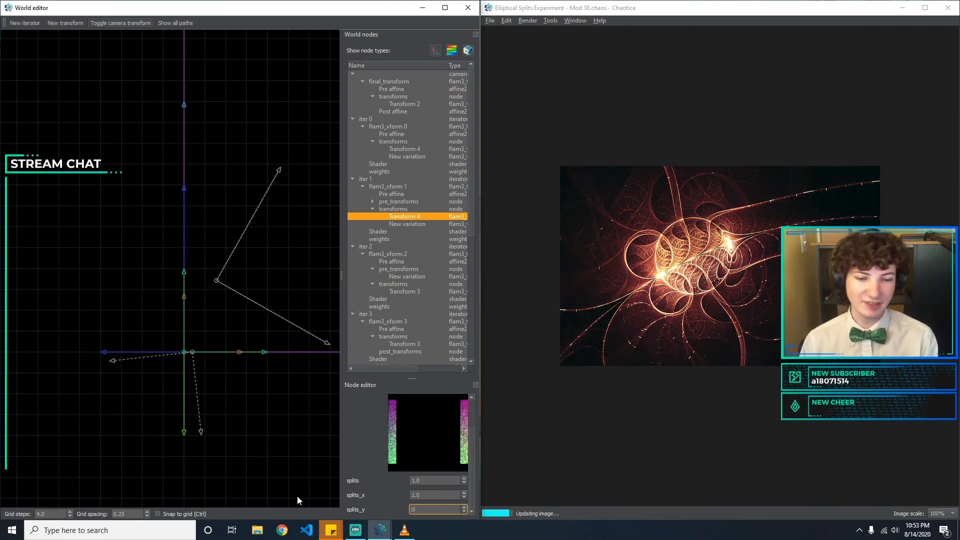
{"action": "type", "text": ".1"}
{"action": "key", "text": "BackSpace"}
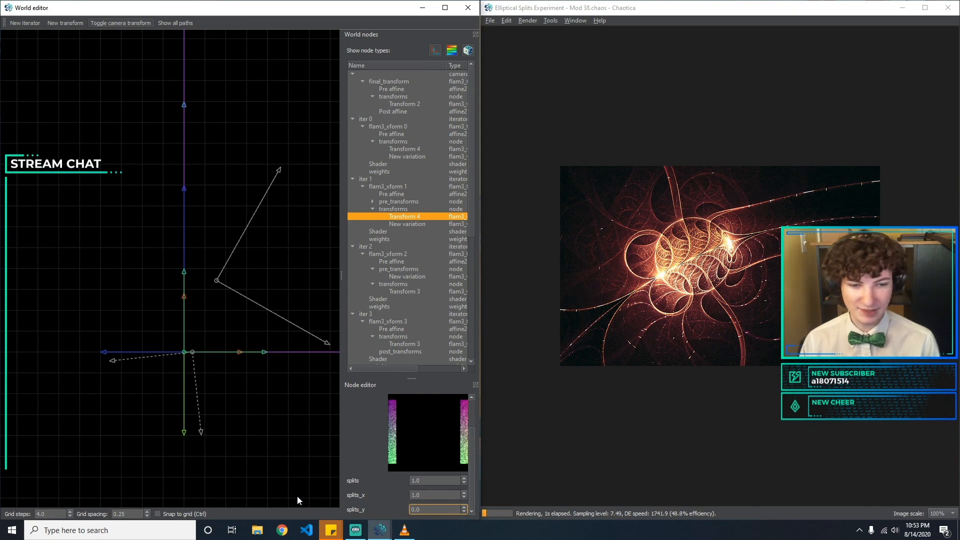
Pan and rotate the render's camera to reframe the glowing coil of circles.
{"action": "left_click_drag", "start_coordinate": [669, 325], "coordinate": [654, 334]}
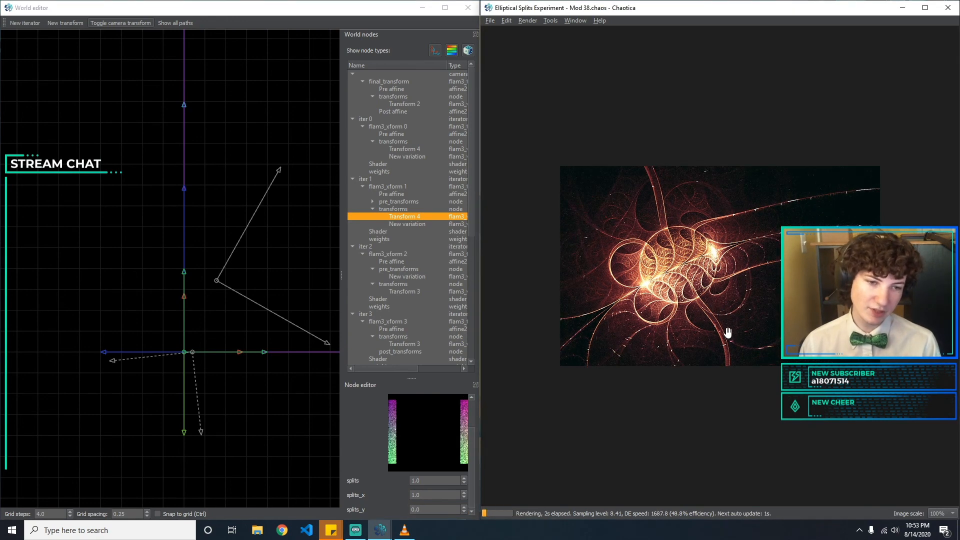
{"action": "scroll", "coordinate": [724, 323], "scroll_direction": "down", "scroll_amount": 2}
{"action": "scroll", "coordinate": [695, 322], "scroll_direction": "up", "scroll_amount": 2}
{"action": "left_click_drag", "start_coordinate": [695, 322], "coordinate": [692, 279]}
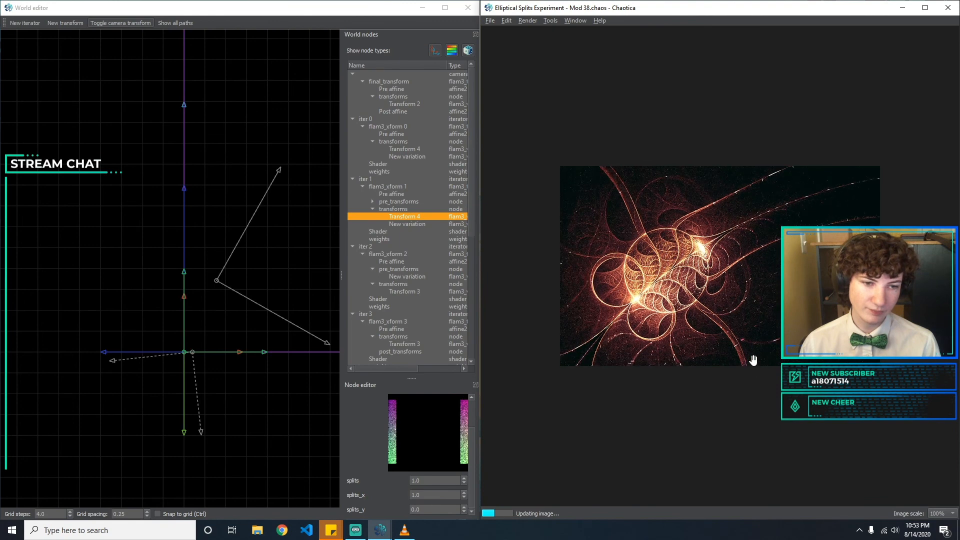
{"action": "left_click_drag", "start_coordinate": [755, 284], "coordinate": [719, 334]}
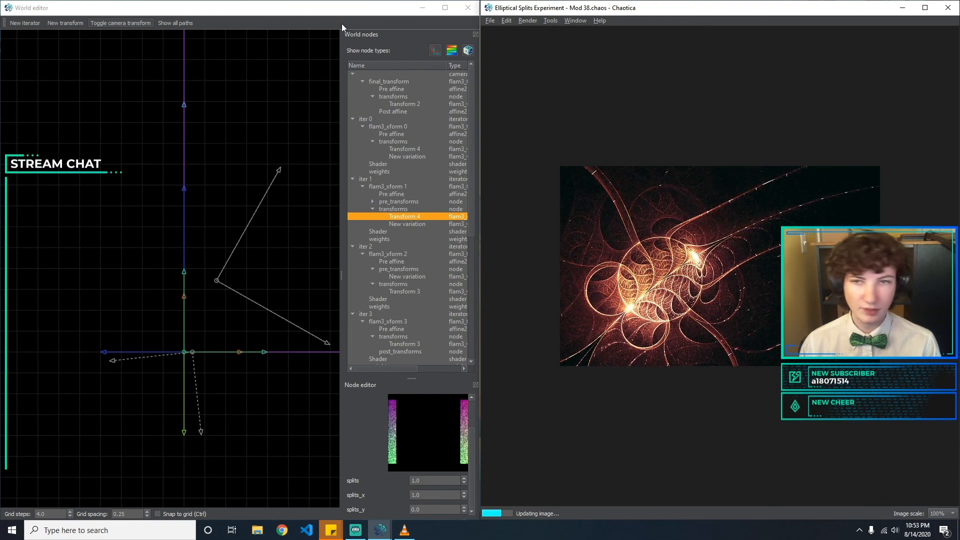
Save the fractal as a new version named Elliptical Splits Experiment - Mod 39.
{"action": "left_click", "coordinate": [499, 22]}
{"action": "left_click", "coordinate": [520, 101]}
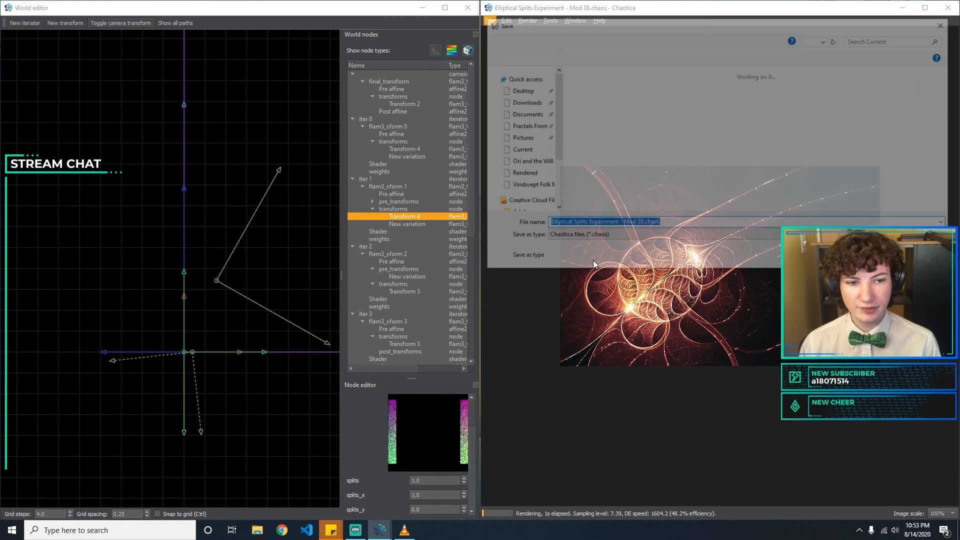
{"action": "left_click", "coordinate": [644, 224]}
{"action": "key", "text": "BackSpace"}
{"action": "type", "text": "9"}
{"action": "key", "text": "Return"}
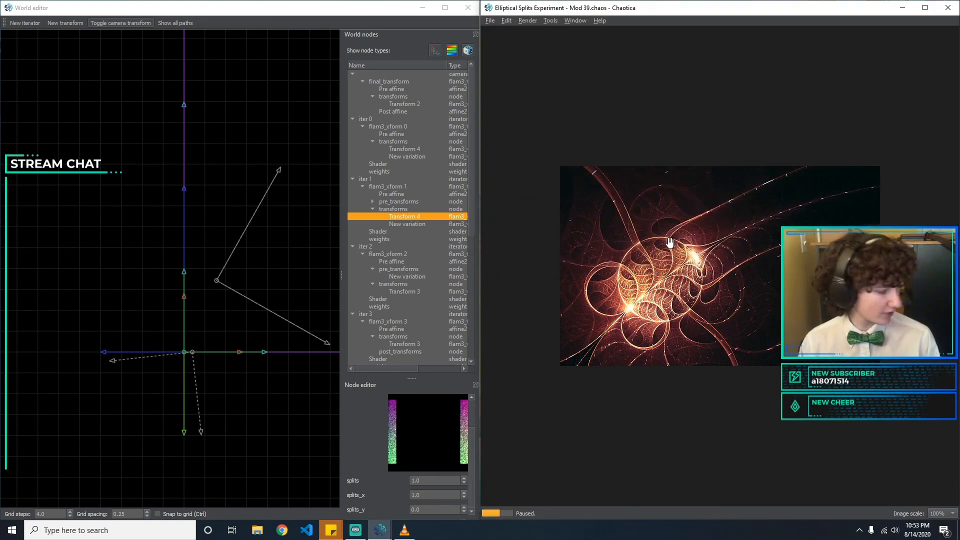
Try splits_y values of 0.1 and 0.5 on iter 1's splits variation and return it to 0.
{"action": "left_click", "coordinate": [429, 508]}
{"action": "key", "text": "BackSpace"}
{"action": "type", "text": "1"}
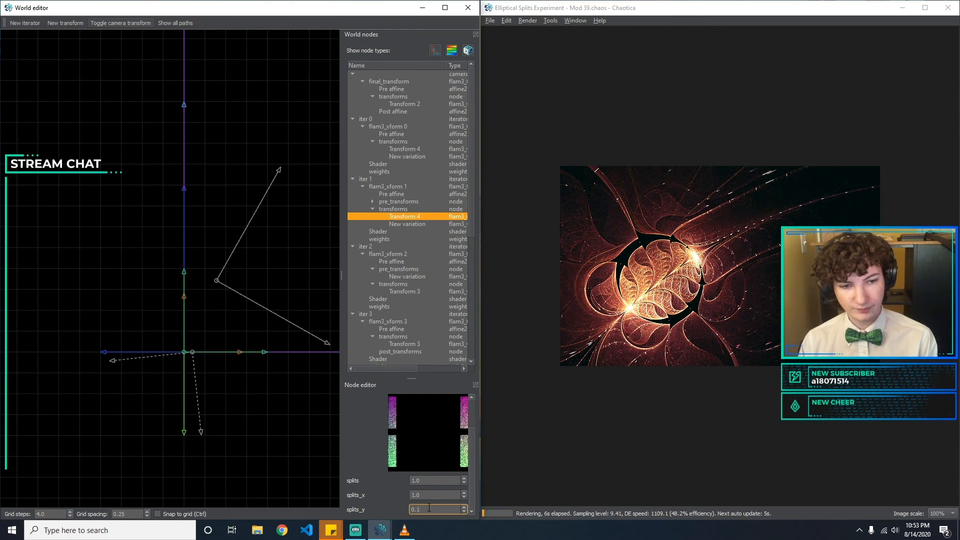
{"action": "key", "text": "BackSpace"}
{"action": "type", "text": "5"}
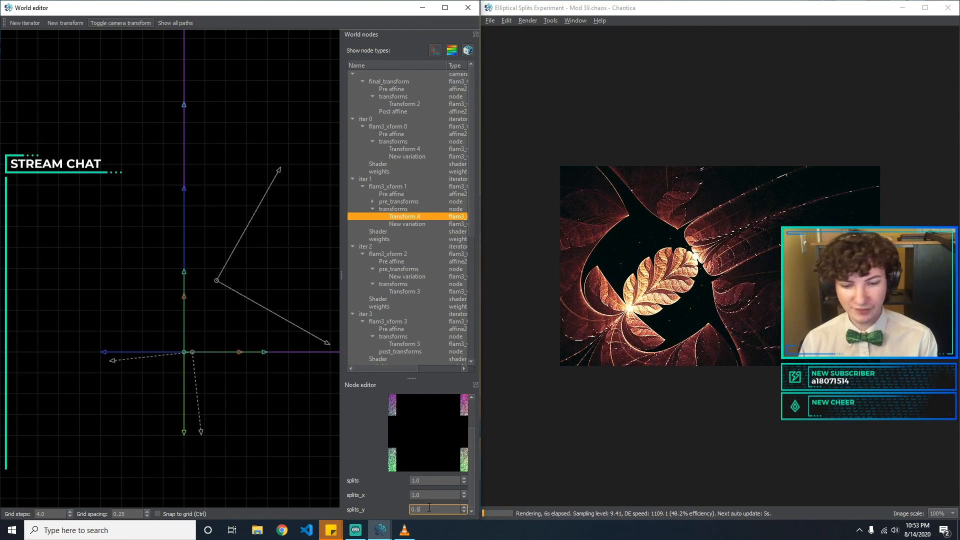
{"action": "key", "text": "BackSpace"}
{"action": "type", "text": "0"}
Try splits_x at 0.5 on iter 1's splits variation, testing splits_y at 1 and returning it to 0.
{"action": "key", "text": "shift+Tab"}
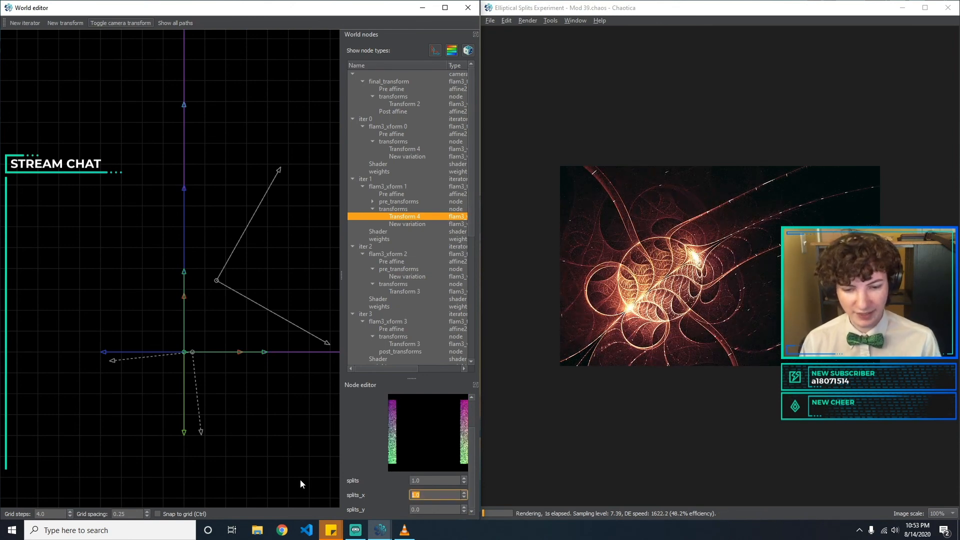
{"action": "type", "text": "0.5"}
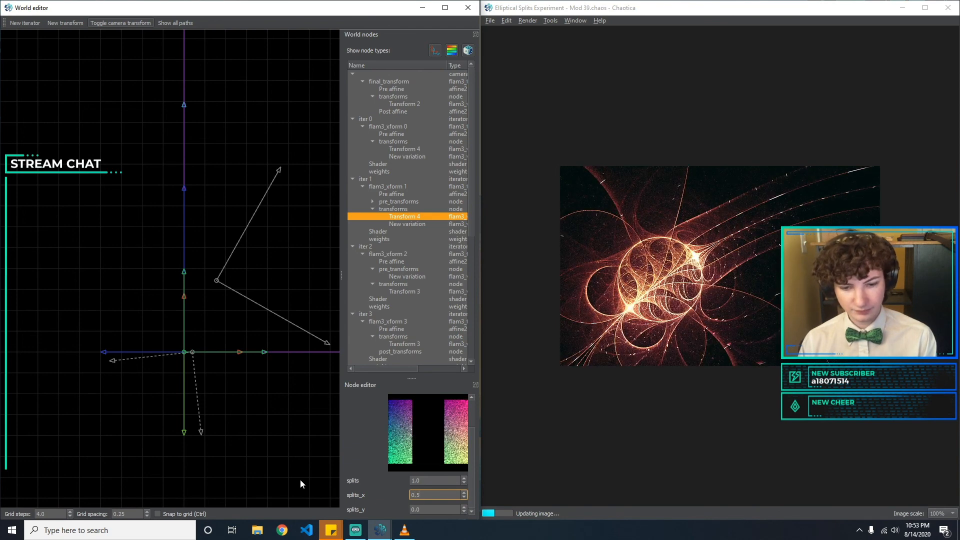
{"action": "key", "text": "Tab"}
{"action": "type", "text": "1"}
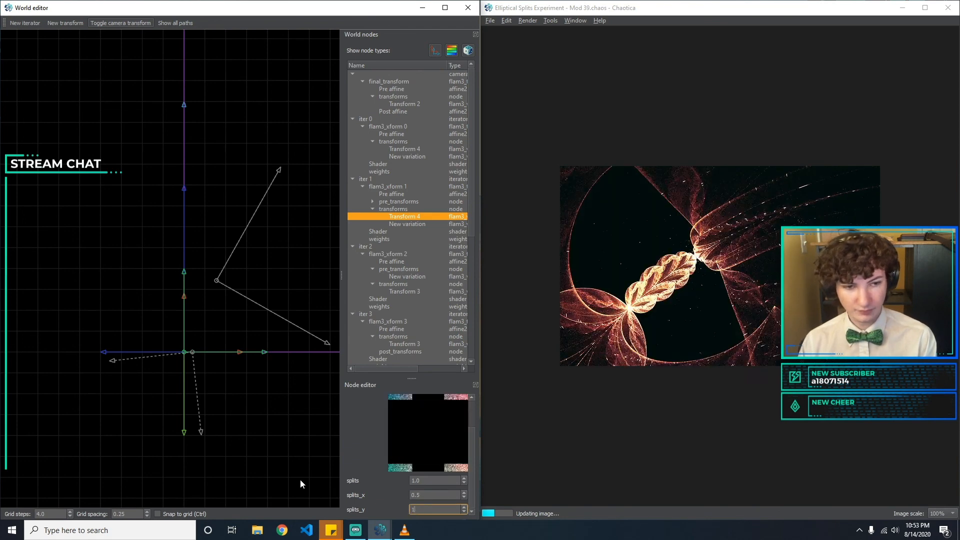
{"action": "key", "text": "BackSpace"}
{"action": "type", "text": "0"}
Try splits_x at 1 on iter 1's splits variation and set it to 0.
{"action": "key", "text": "shift+Tab"}
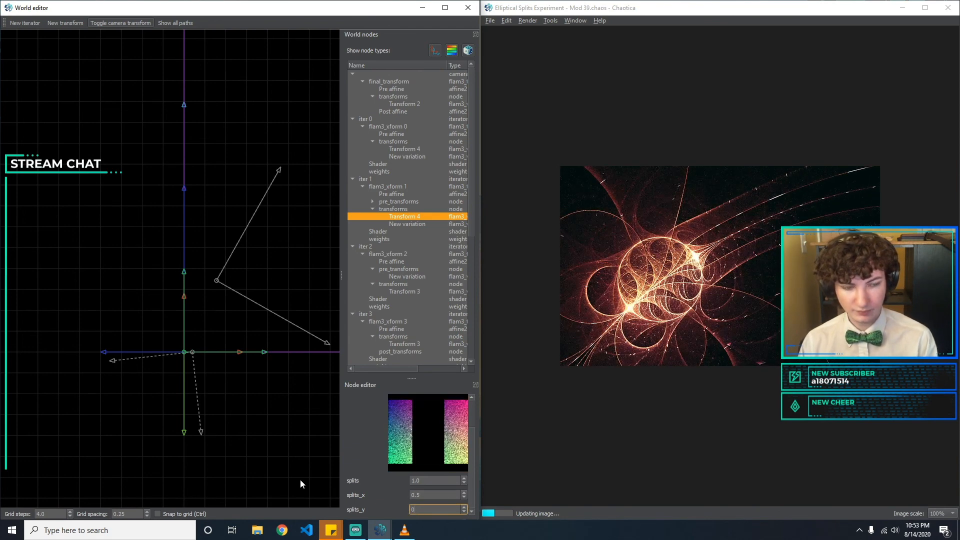
{"action": "type", "text": "1"}
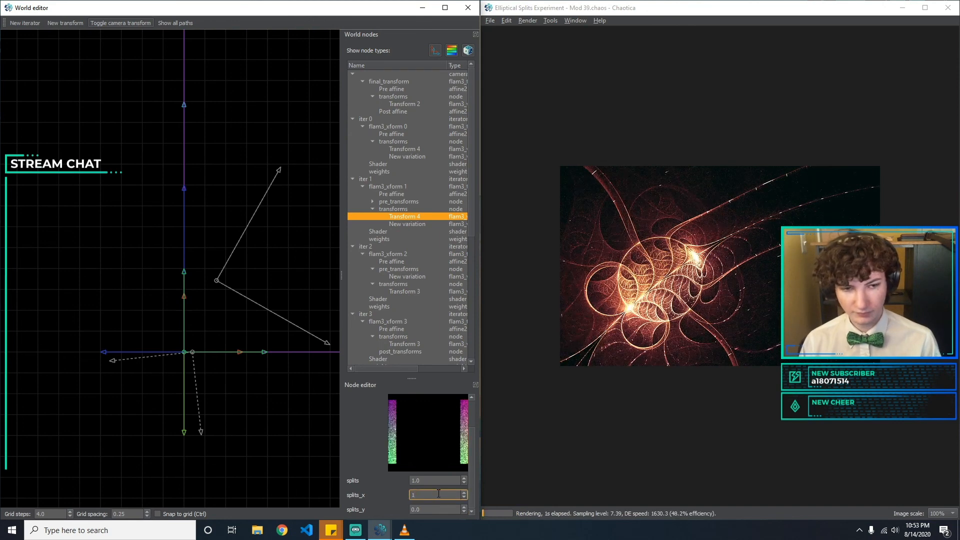
{"action": "key", "text": "BackSpace"}
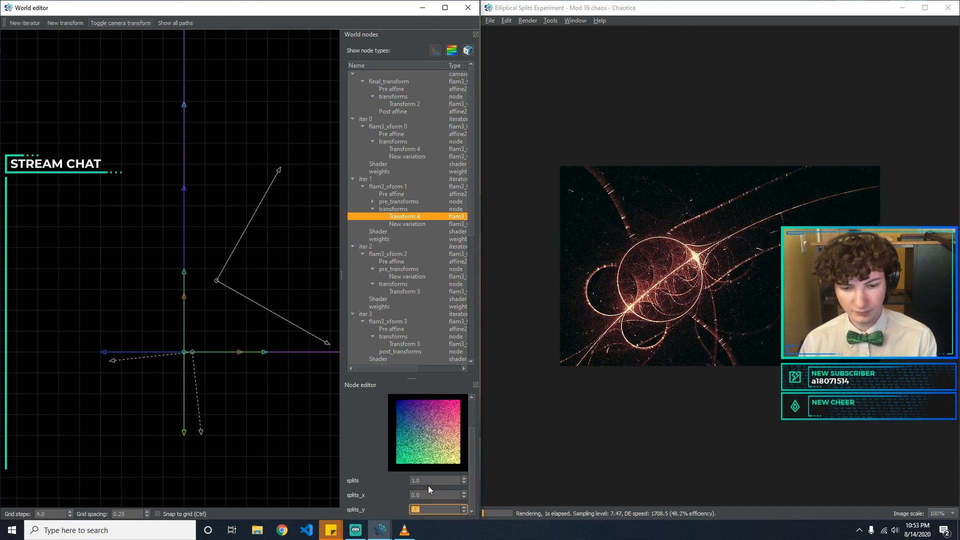
Try splits_y at 1 on iter 1's splits variation, clear it, and set splits_x to 1.
{"action": "key", "text": "Tab"}
{"action": "type", "text": "1"}
{"action": "key", "text": "BackSpace"}
{"action": "key", "text": "shift+Tab"}
{"action": "type", "text": "1"}
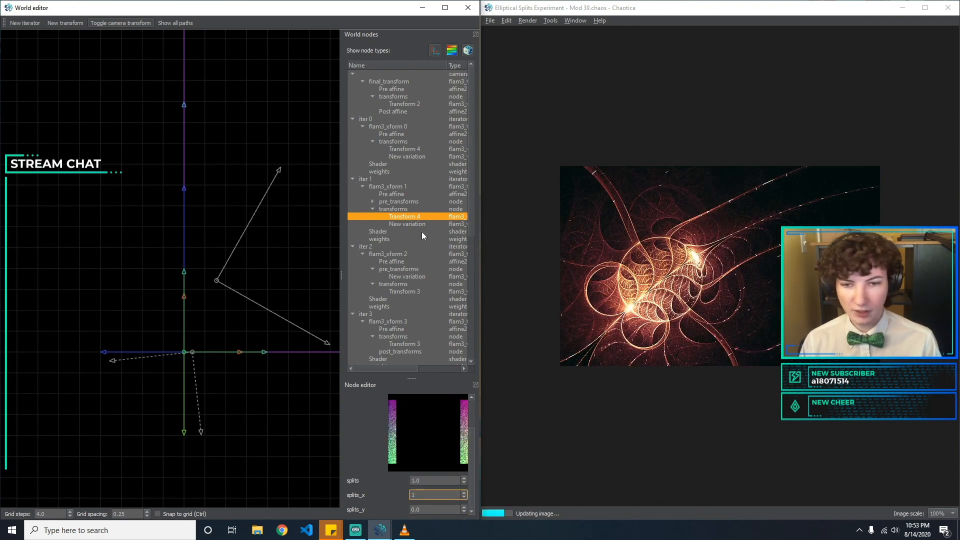
Set Re_A on iter 1's mobius variation to -0.6, testing -0.3 and -0.5 along the way.
{"action": "left_click", "coordinate": [408, 223]}
{"action": "left_click", "coordinate": [447, 494]}
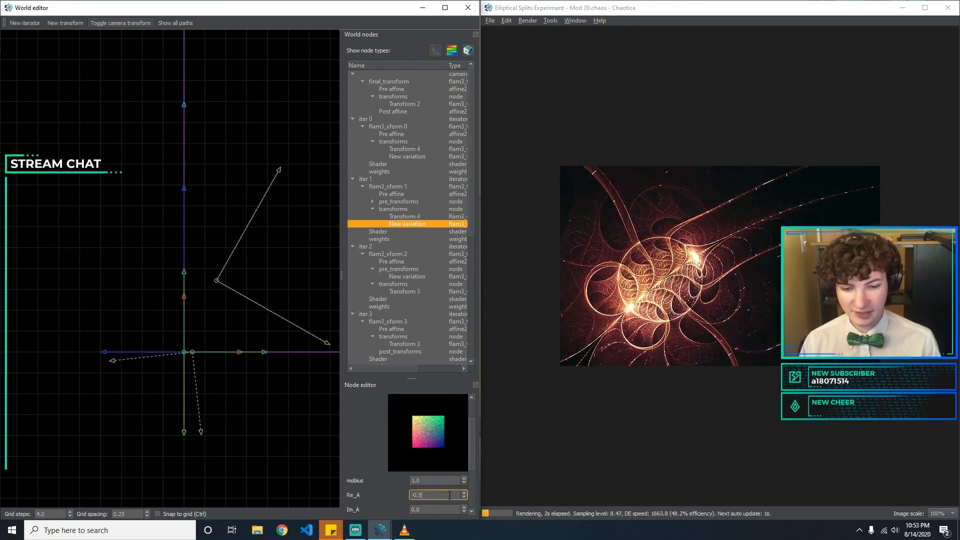
{"action": "key", "text": "BackSpace"}
{"action": "type", "text": "3"}
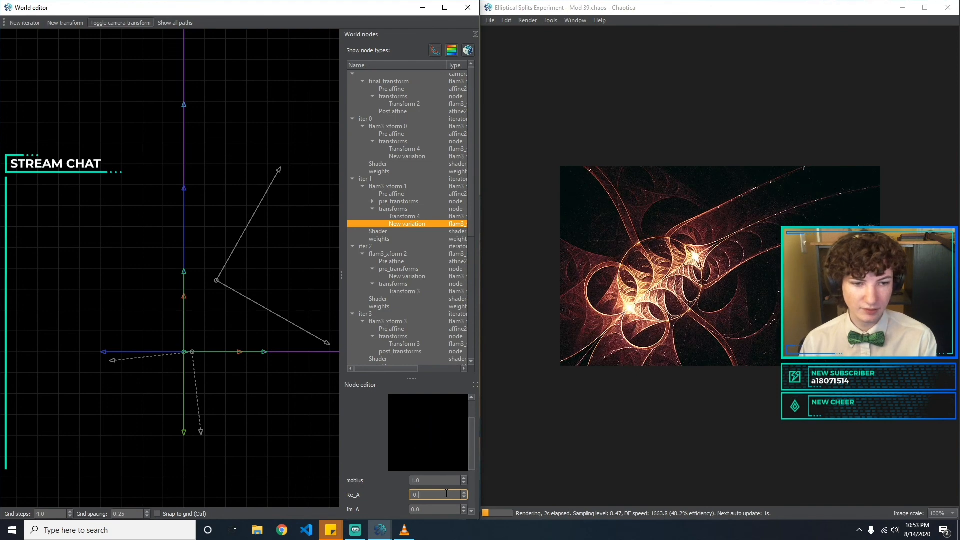
{"action": "key", "text": "BackSpace"}
{"action": "type", "text": "5"}
{"action": "key", "text": "BackSpace"}
{"action": "type", "text": "6"}
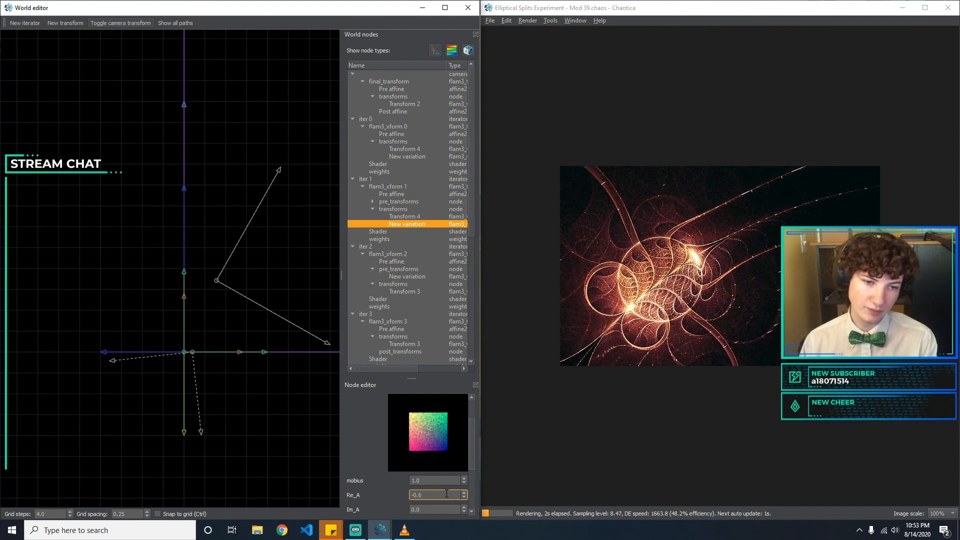
Try Re_A at -1 on iter 1's mobius variation and return it to -0.6.
{"action": "key", "text": "BackSpace"}
{"action": "key", "text": "BackSpace"}
{"action": "key", "text": "BackSpace"}
{"action": "type", "text": "1"}
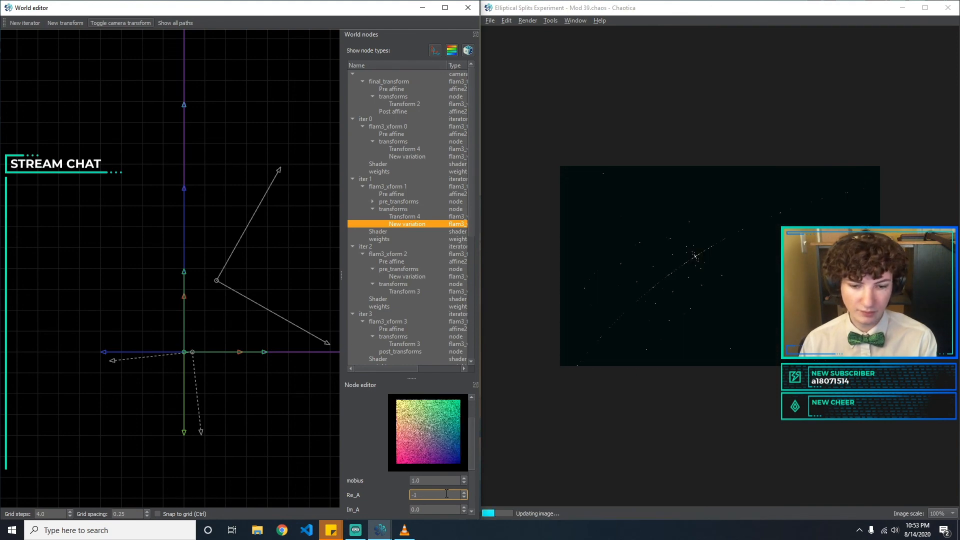
{"action": "key", "text": "BackSpace"}
{"action": "type", "text": "0.6"}
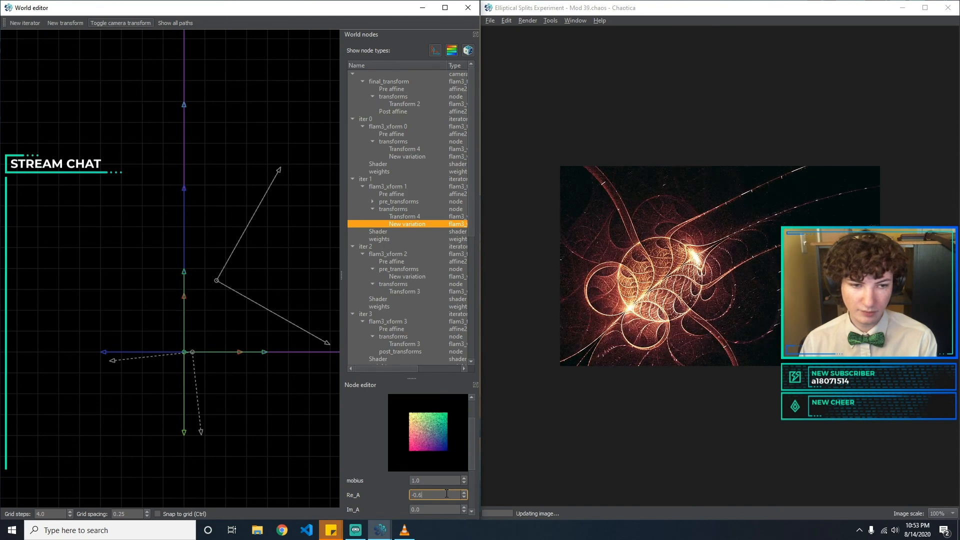
Try Im_A at 0.1 on iter 1's mobius variation and clear it again.
{"action": "key", "text": "Tab"}
{"action": "type", "text": "0.1"}
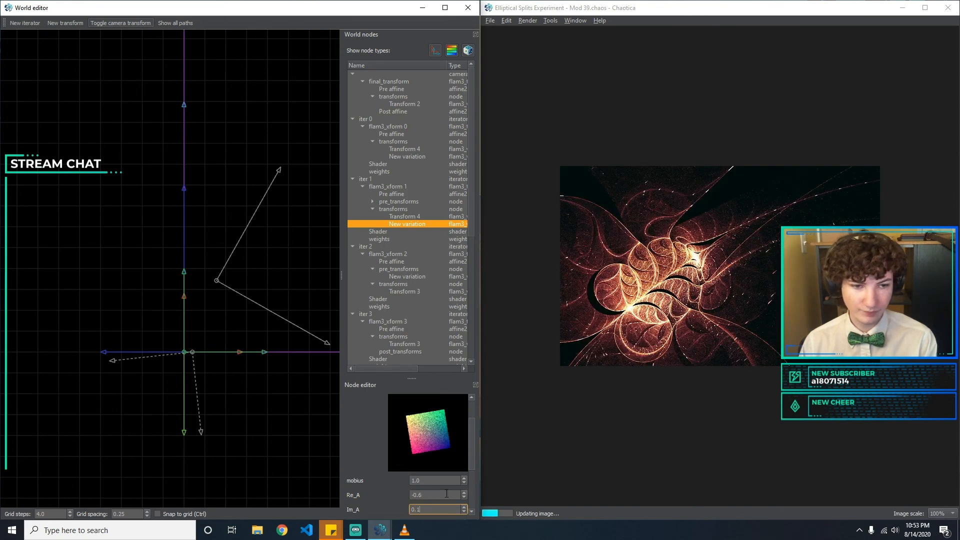
{"action": "key", "text": "BackSpace"}
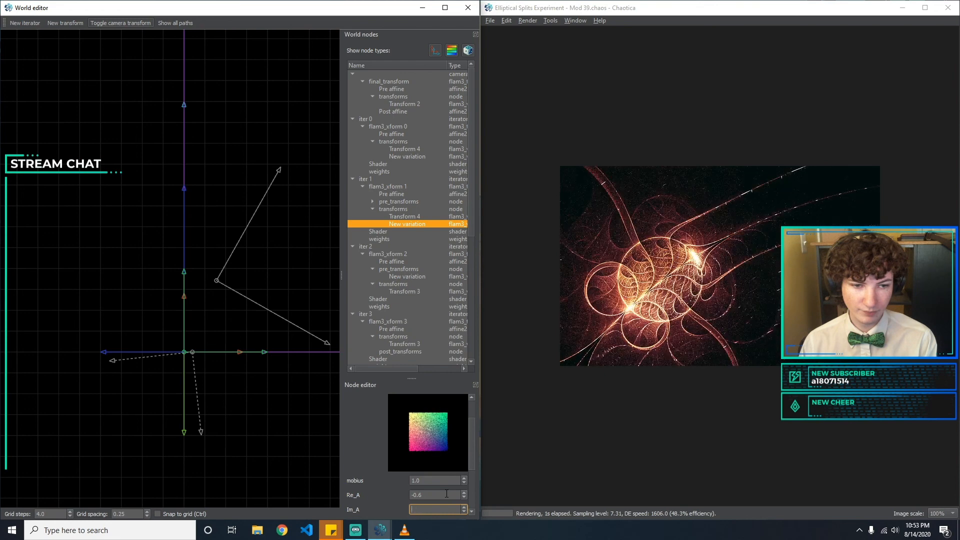
Try Re_B at 0.1 on iter 1's mobius variation and return it to 0.
{"action": "key", "text": "Tab"}
{"action": "type", "text": "0.1"}
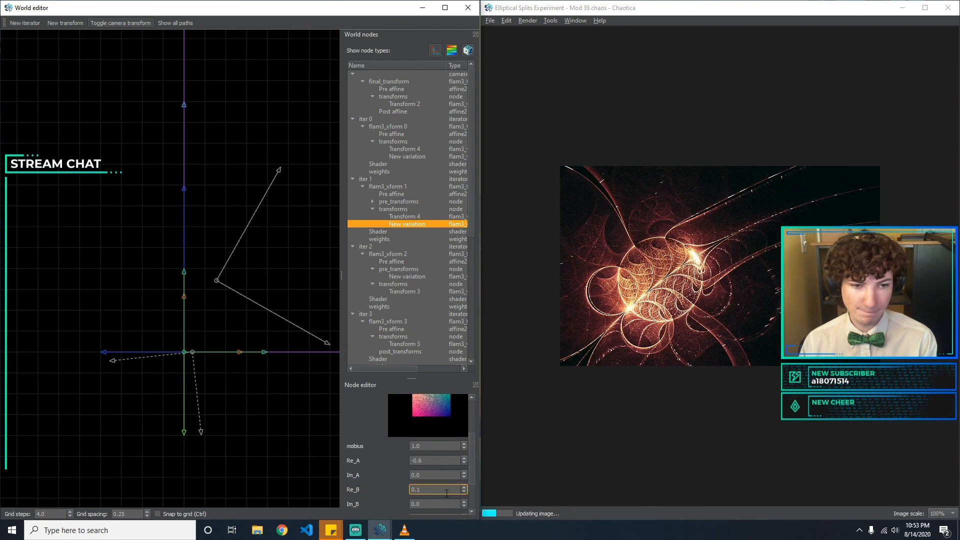
{"action": "key", "text": "BackSpace"}
{"action": "type", "text": "1"}
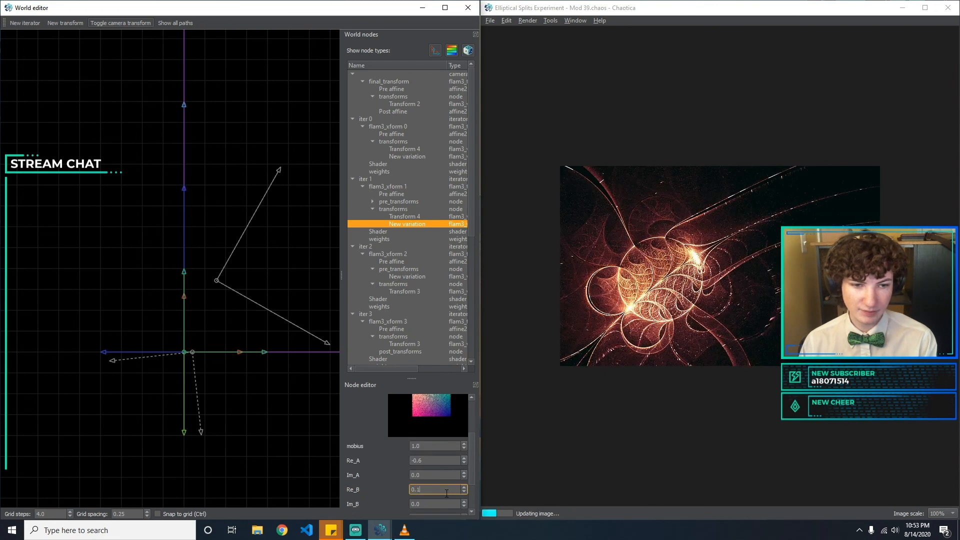
{"action": "key", "text": "BackSpace"}
{"action": "key", "text": "BackSpace"}
{"action": "key", "text": "BackSpace"}
{"action": "type", "text": "0"}
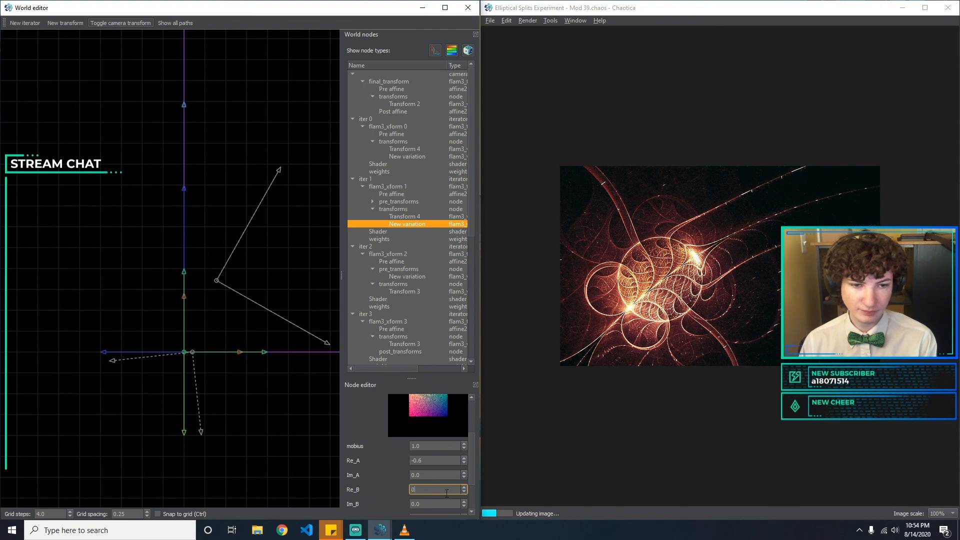
Compare Re_B at 0.1 and 0 again on iter 1's mobius variation, ending at 0.
{"action": "type", "text": ".1"}
{"action": "key", "text": "BackSpace"}
{"action": "key", "text": "BackSpace"}
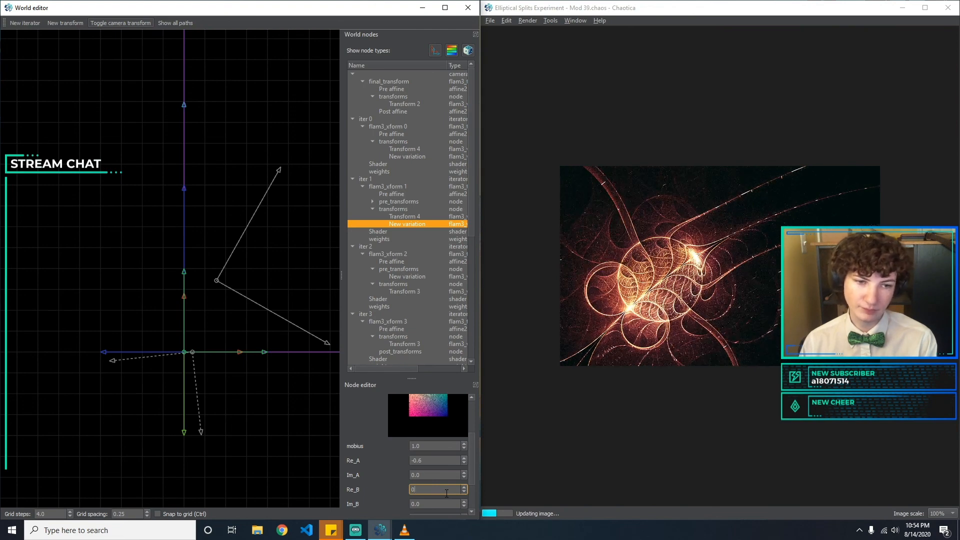
{"action": "type", "text": "0.1"}
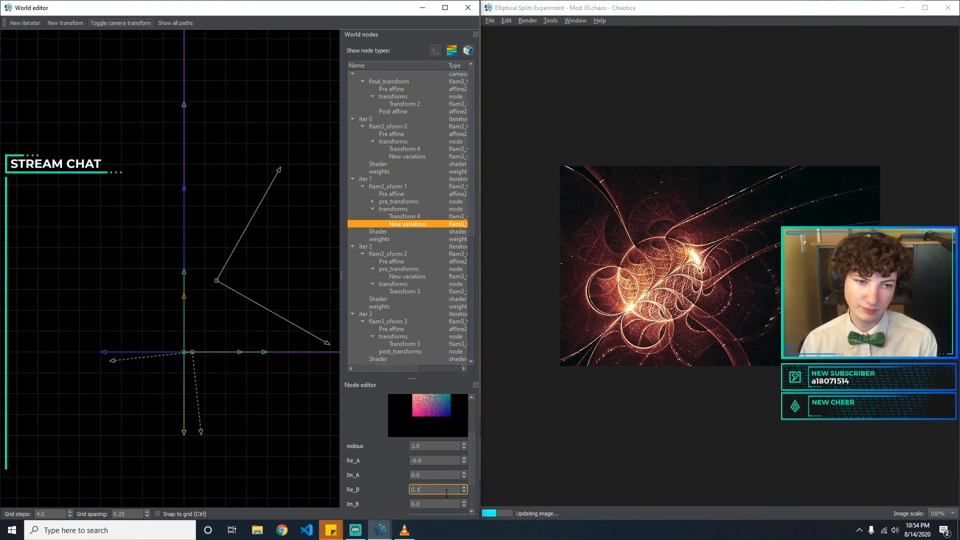
{"action": "key", "text": "BackSpace"}
{"action": "key", "text": "BackSpace"}
Try Im_B at 0.1 on iter 1's mobius variation and return it to 0.
{"action": "key", "text": "Tab"}
{"action": "type", "text": "0.1"}
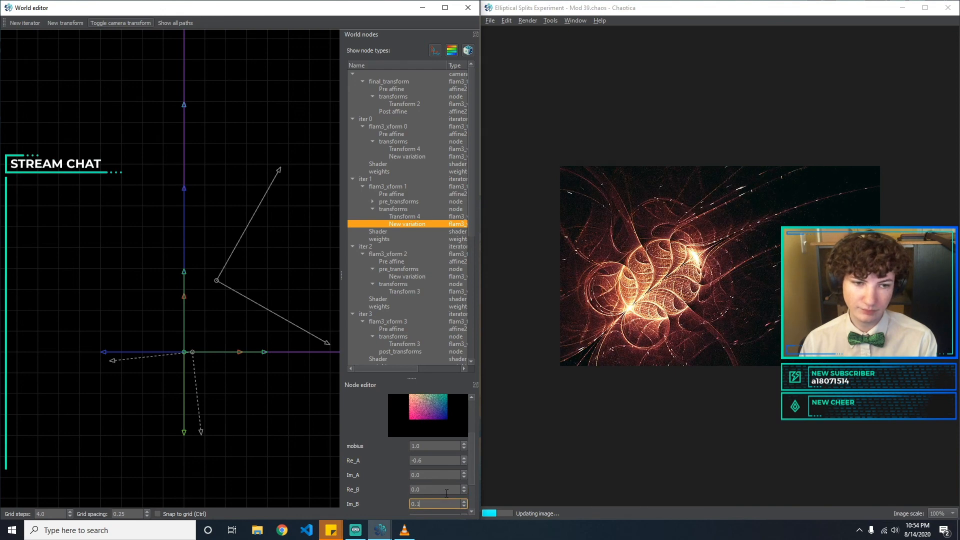
{"action": "key", "text": "BackSpace"}
{"action": "key", "text": "BackSpace"}
Compare Re_B values of -0.1 and 0.1 on iter 1's mobius variation, ending at -0.1.
{"action": "left_click", "coordinate": [420, 477]}
{"action": "key", "text": "Tab"}
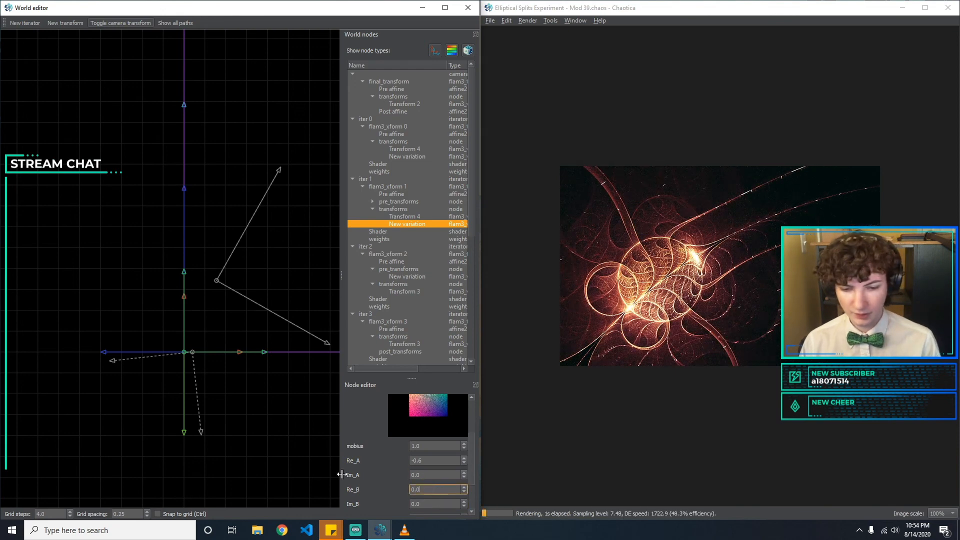
{"action": "type", "text": "-0.1"}
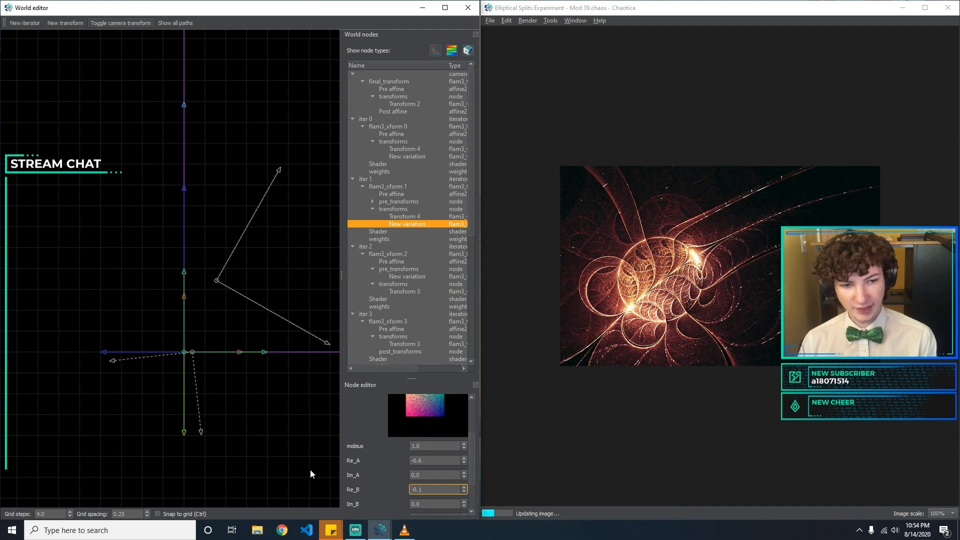
{"action": "key", "text": "BackSpace"}
{"action": "key", "text": "BackSpace"}
{"action": "type", "text": ".1"}
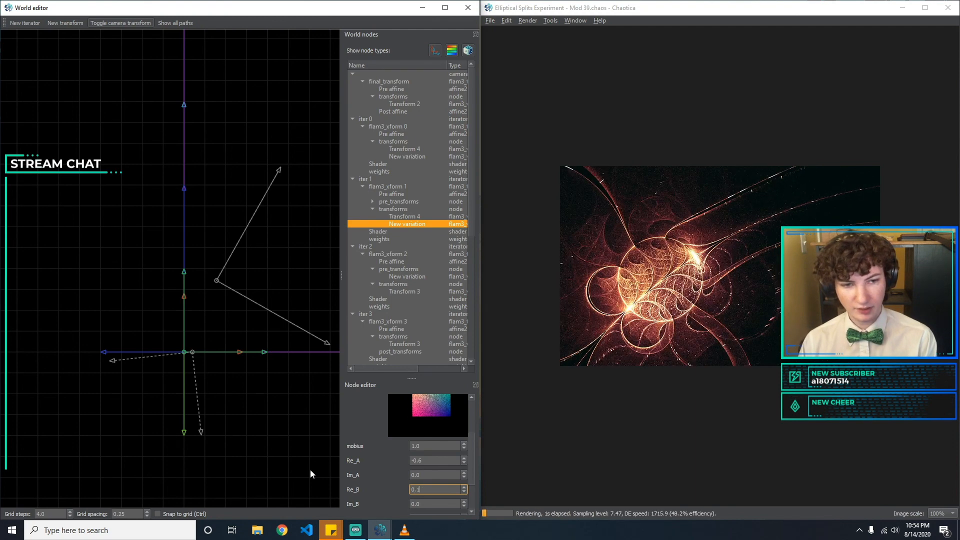
{"action": "key", "text": "BackSpace"}
{"action": "key", "text": "BackSpace"}
{"action": "key", "text": "BackSpace"}
{"action": "type", "text": "-0.1"}
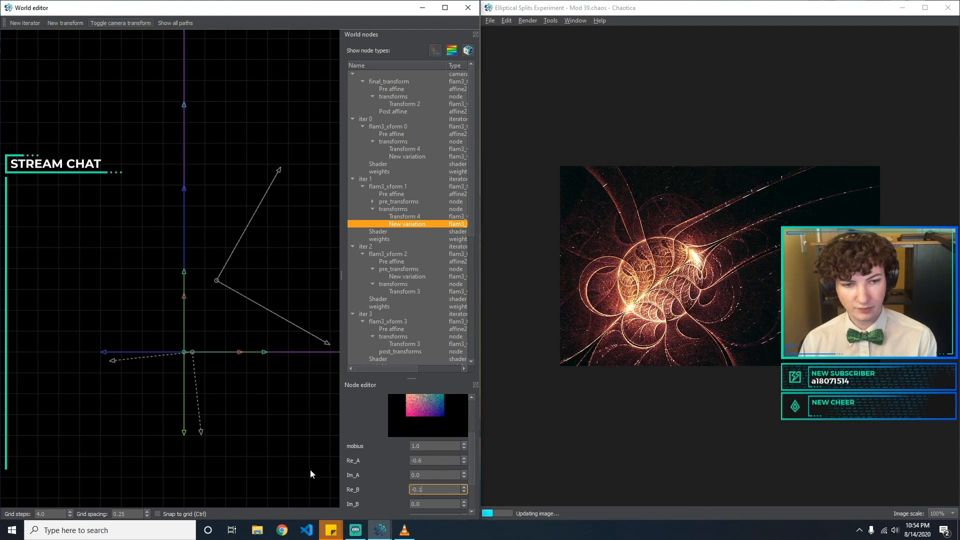
Switch Re_B between 0 and -0.1 on iter 1's mobius variation and leave it at 0.
{"action": "key", "text": "BackSpace"}
{"action": "key", "text": "BackSpace"}
{"action": "key", "text": "BackSpace"}
{"action": "key", "text": "BackSpace"}
{"action": "type", "text": "0"}
{"action": "key", "text": "BackSpace"}
{"action": "type", "text": "-0.1"}
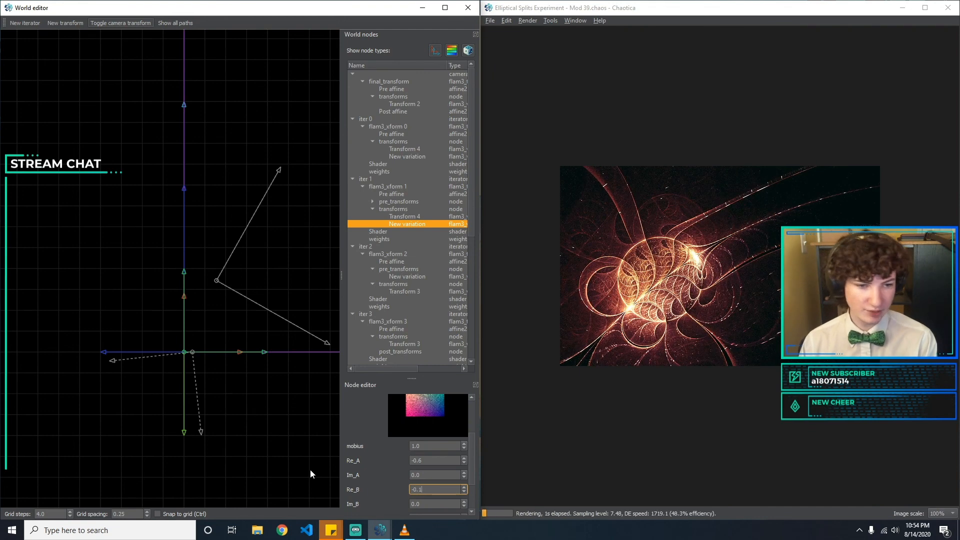
{"action": "key", "text": "BackSpace"}
{"action": "key", "text": "BackSpace"}
{"action": "key", "text": "BackSpace"}
{"action": "key", "text": "BackSpace"}
{"action": "type", "text": "0"}
Try Re_C at 0.1 on iter 1's mobius variation.
{"action": "key", "text": "Tab"}
{"action": "key", "text": "Tab"}
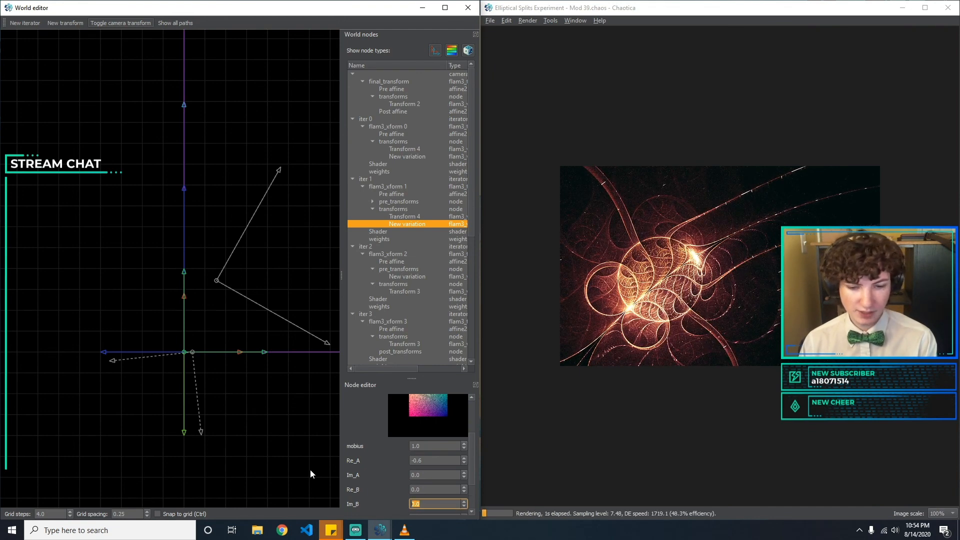
{"action": "type", "text": "0.1"}
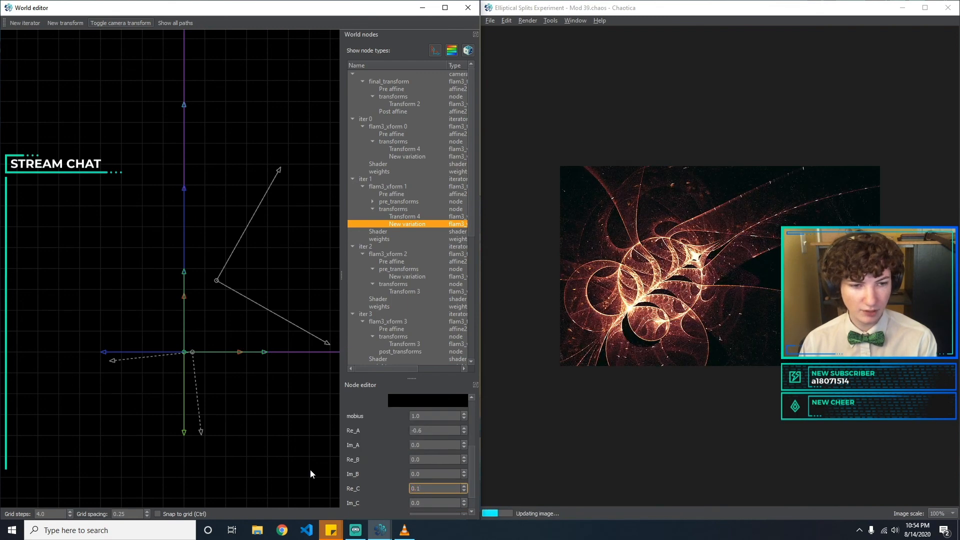
Try Im_C values of 0.1, -0.1 and -10 on iter 1's mobius variation and clear the entry.
{"action": "key", "text": "Tab"}
{"action": "type", "text": "0.1"}
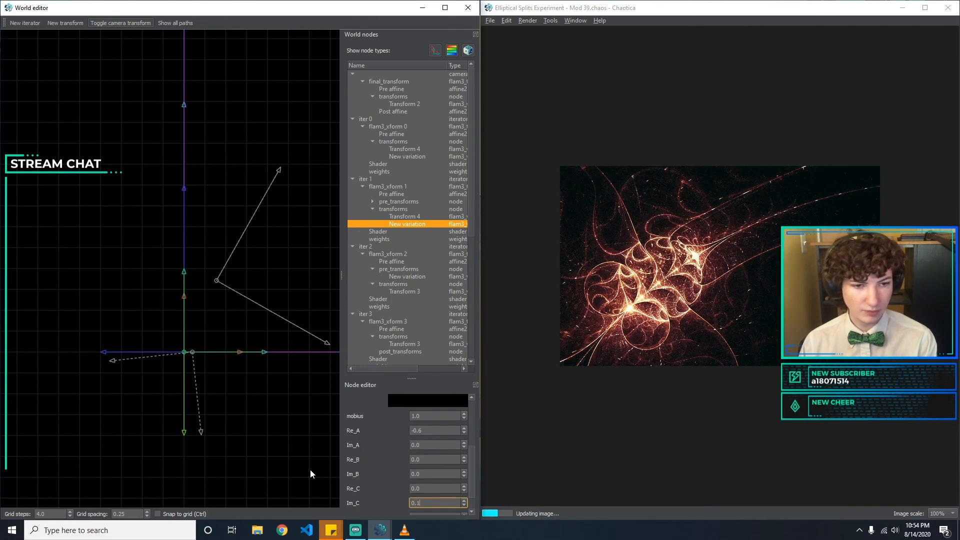
{"action": "key", "text": "BackSpace"}
{"action": "key", "text": "BackSpace"}
{"action": "type", "text": "-0.1"}
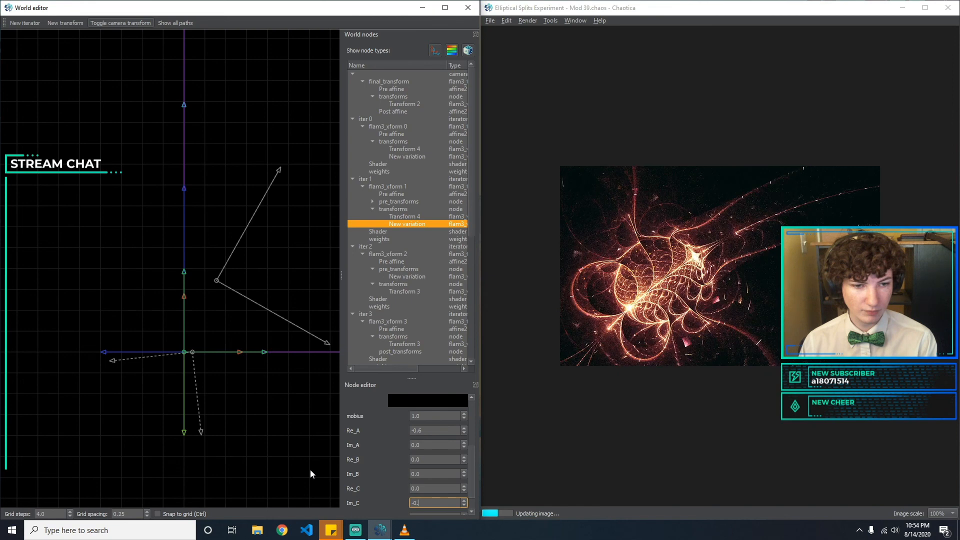
{"action": "key", "text": "BackSpace"}
{"action": "key", "text": "BackSpace"}
{"action": "type", "text": "10"}
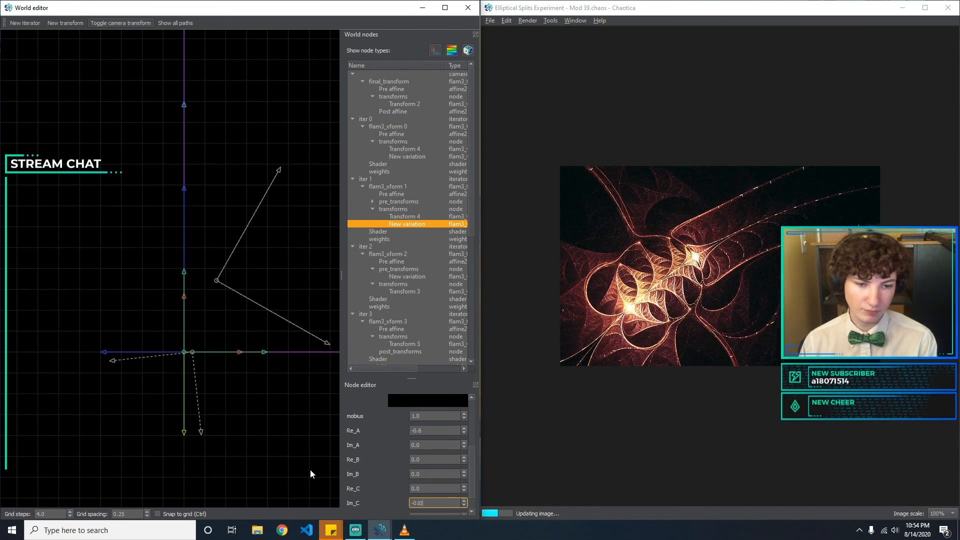
{"action": "key", "text": "BackSpace"}
{"action": "key", "text": "BackSpace"}
{"action": "key", "text": "BackSpace"}
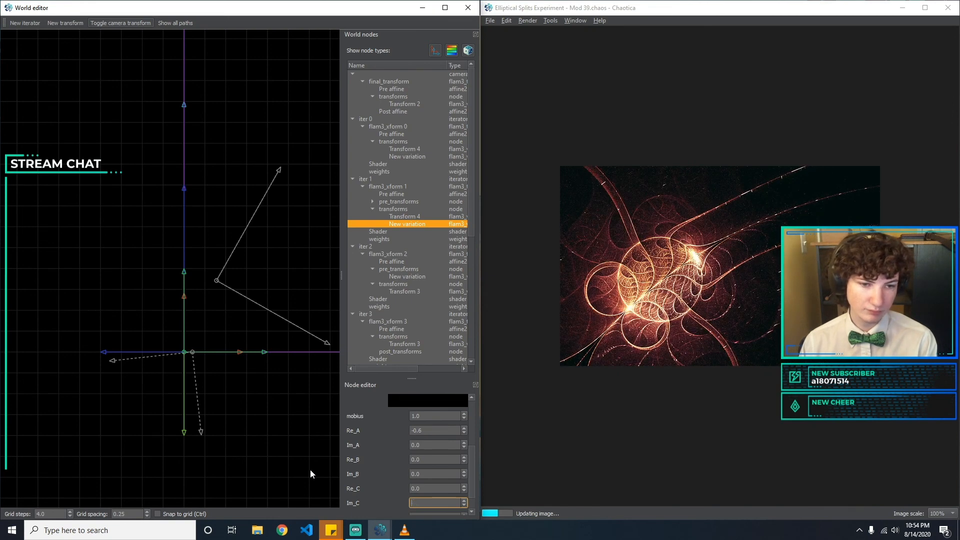
Try Im_C at -1 and 1 on iter 1's mobius variation and reset it to 0.
{"action": "type", "text": "1-1"}
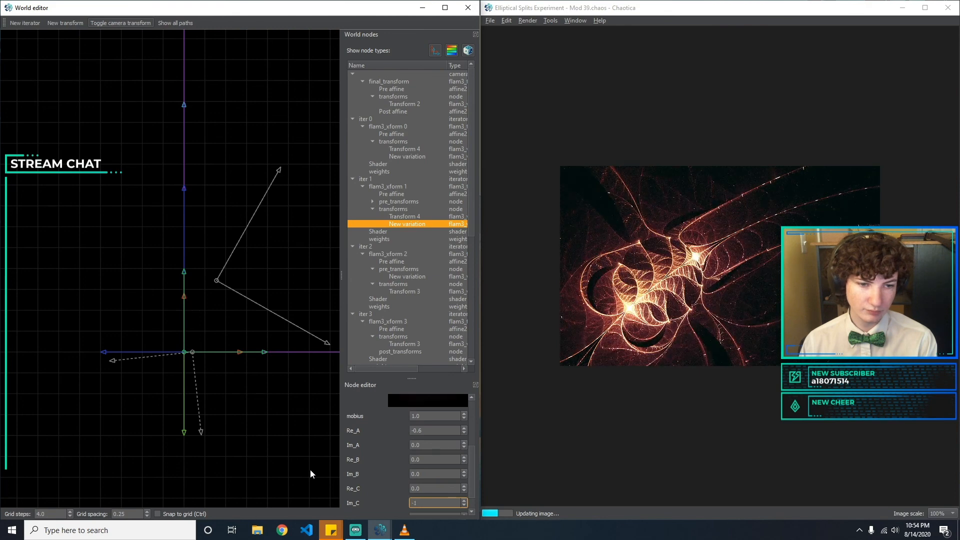
{"action": "type", "text": "1"}
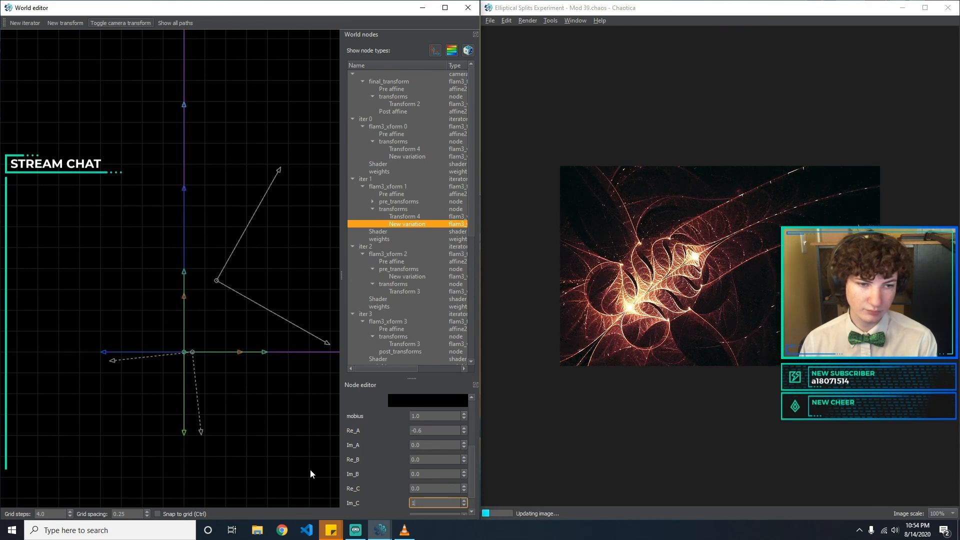
{"action": "key", "text": "BackSpace"}
Set Re_D on iter 1's mobius variation to 1.8 after testing 1.5.
{"action": "key", "text": "Tab"}
{"action": "type", "text": "1."}
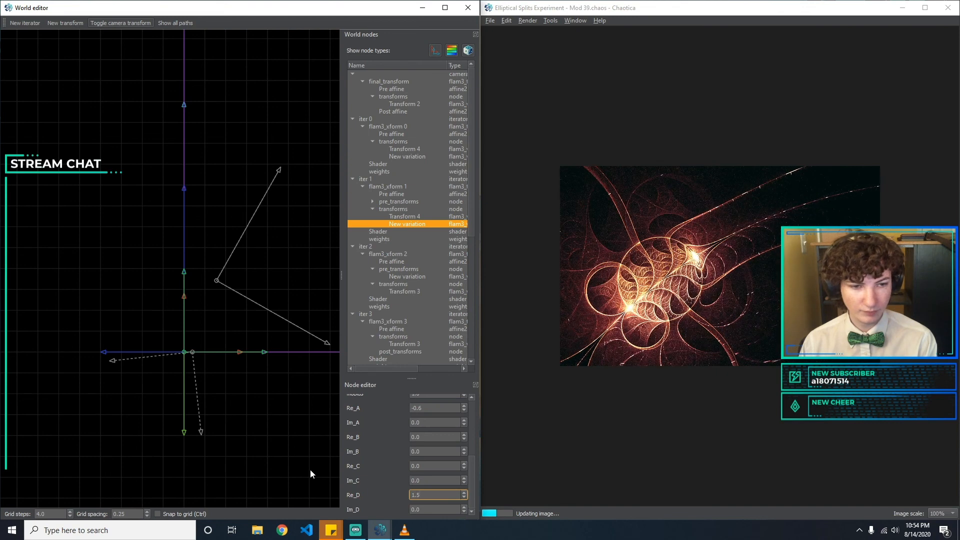
{"action": "key", "text": "BackSpace"}
{"action": "type", "text": "8"}
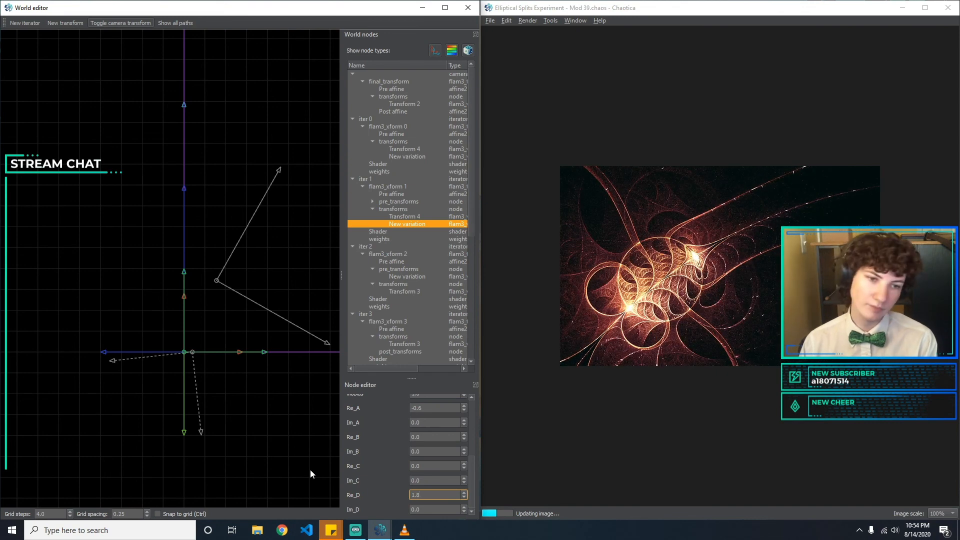
Try Im_D at 0.5 on iter 1's mobius variation and return it to 0.
{"action": "key", "text": "Tab"}
{"action": "type", "text": "0.5"}
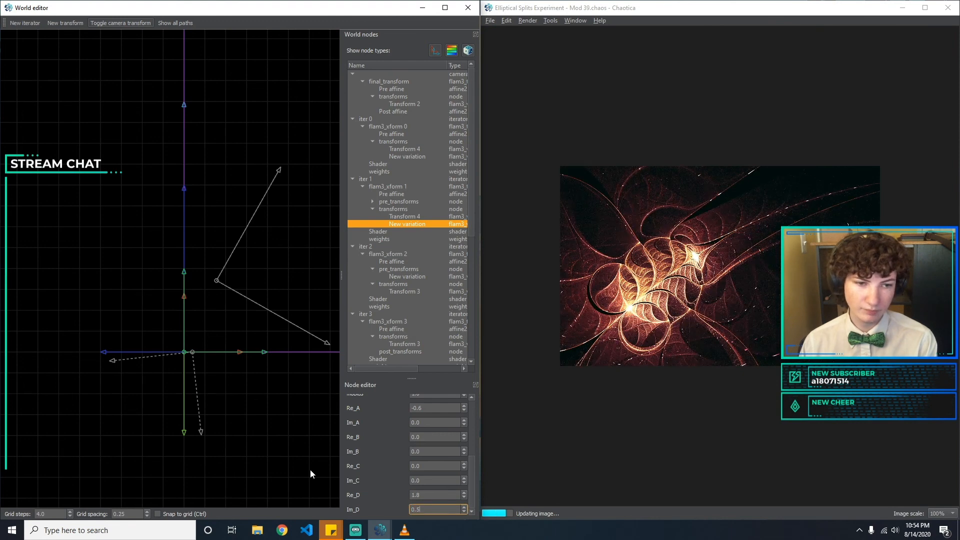
{"action": "key", "text": "BackSpace"}
{"action": "type", "text": "1"}
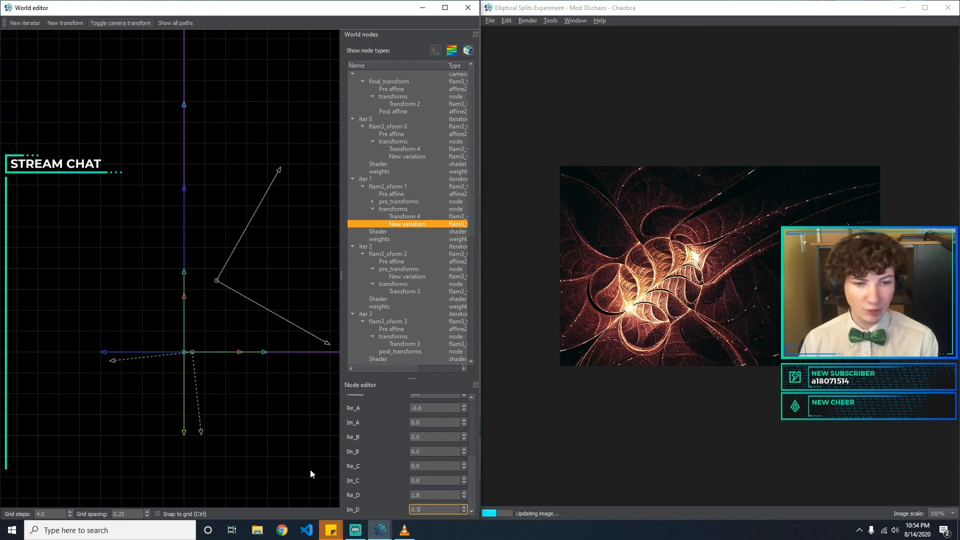
{"action": "key", "text": "BackSpace"}
{"action": "key", "text": "BackSpace"}
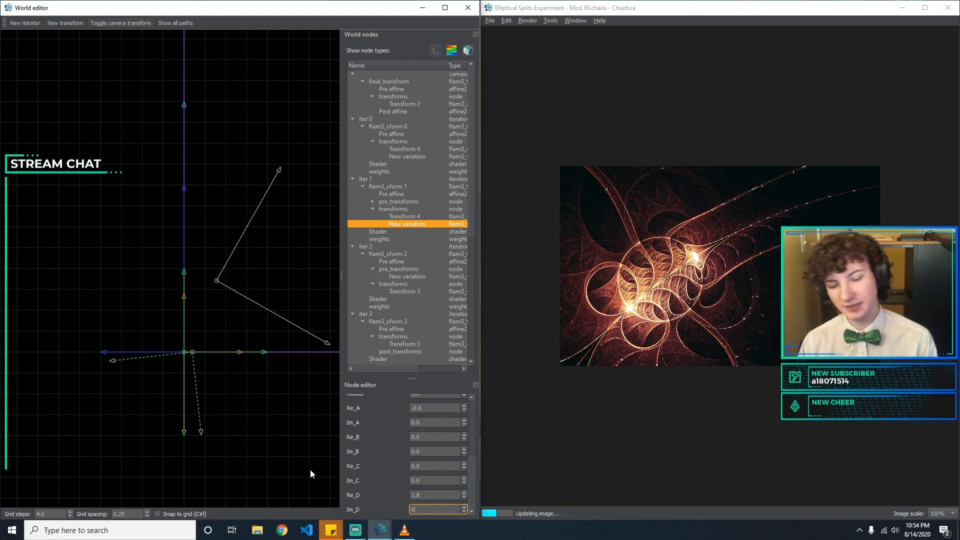
Try a spherical amount of 1 on iter 2's Transform 3.
{"action": "left_click", "coordinate": [418, 277]}
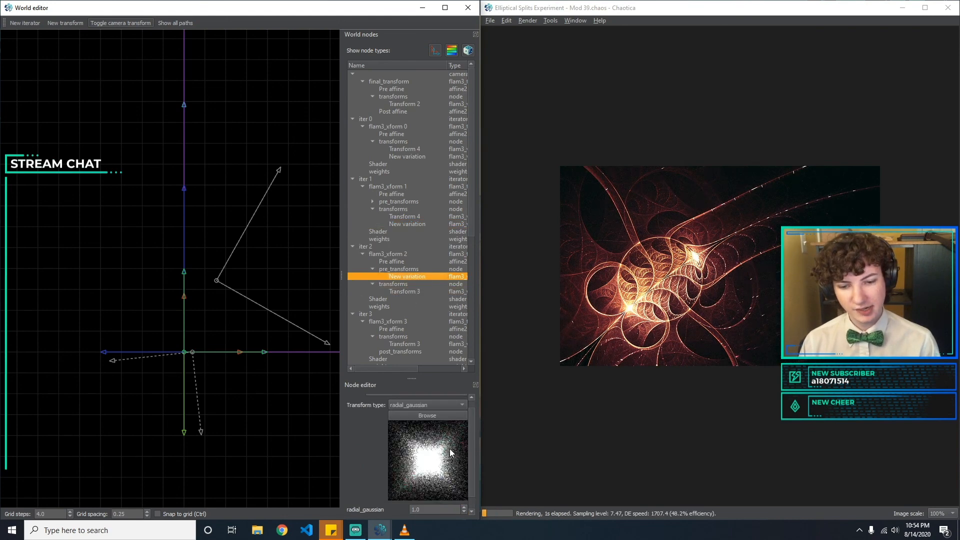
{"action": "left_click", "coordinate": [403, 292]}
{"action": "left_click", "coordinate": [430, 509]}
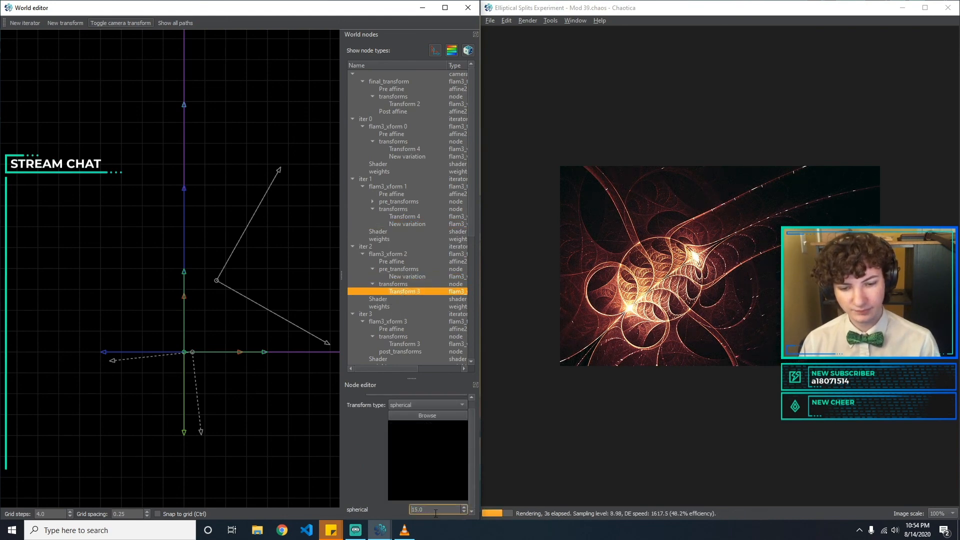
{"action": "type", "text": "1"}
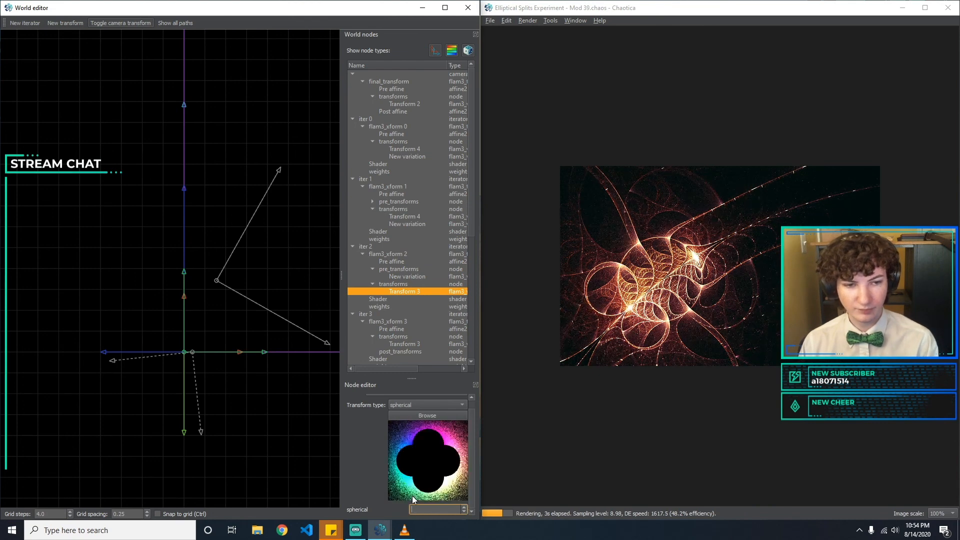
Change iter 2's Transform 3 to the foci variation with an amount of 2.
{"action": "left_click", "coordinate": [416, 407]}
{"action": "type", "text": "flux"}
{"action": "key", "text": "Escape"}
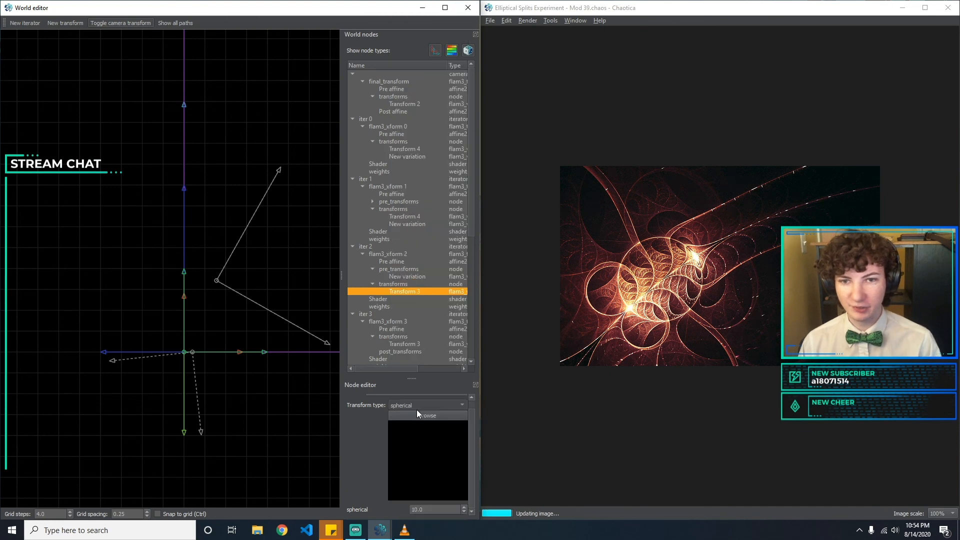
{"action": "double_click", "coordinate": [438, 510]}
{"action": "type", "text": "2"}
{"action": "key", "text": "Return"}
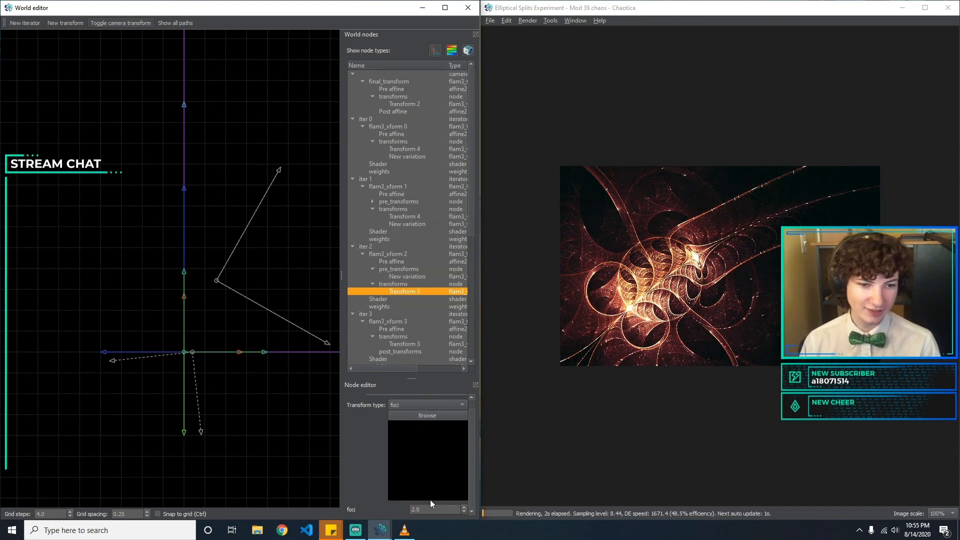
Set the spherical amount of iter 3's Transform 3 to 2 after testing other values, keeping its variation type.
{"action": "scroll", "coordinate": [403, 342], "scroll_direction": "down", "scroll_amount": 1}
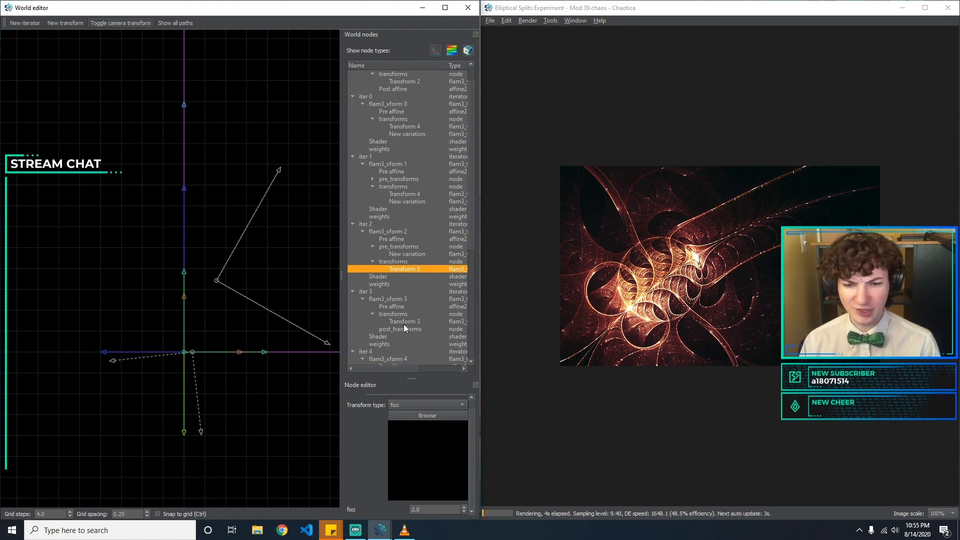
{"action": "left_click", "coordinate": [404, 322]}
{"action": "left_click_drag", "start_coordinate": [356, 513], "coordinate": [373, 503]}
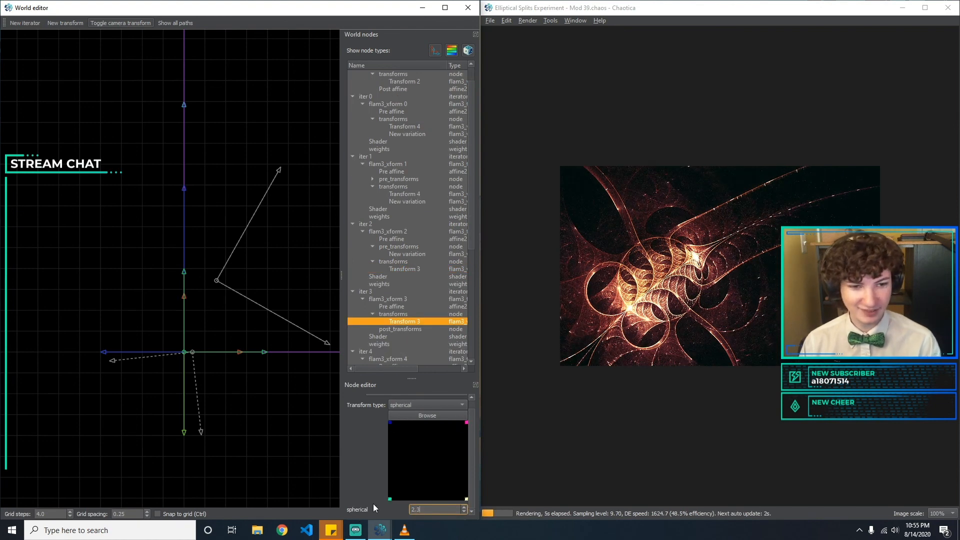
{"action": "type", "text": "31"}
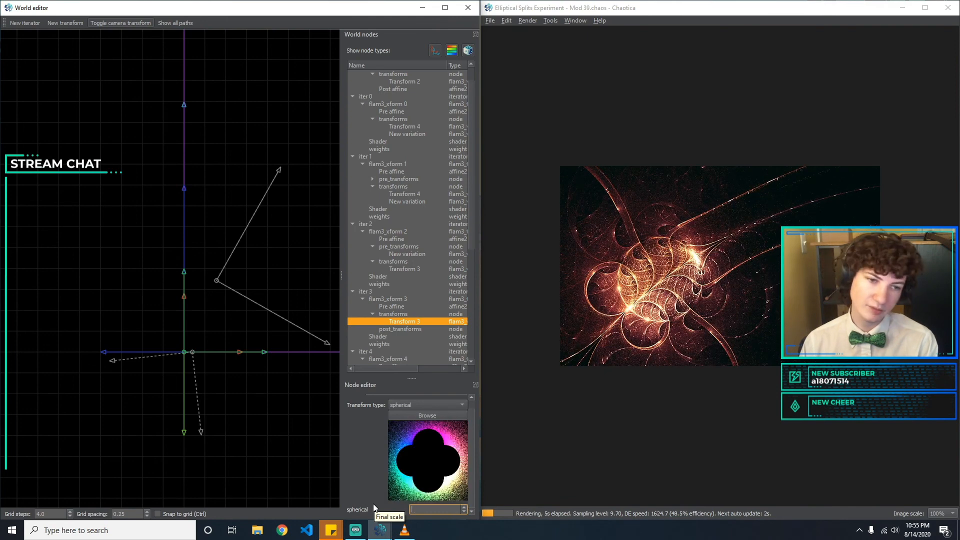
{"action": "key", "text": "BackSpace"}
{"action": "type", "text": "2"}
{"action": "scroll", "coordinate": [410, 304], "scroll_direction": "down", "scroll_amount": 2}
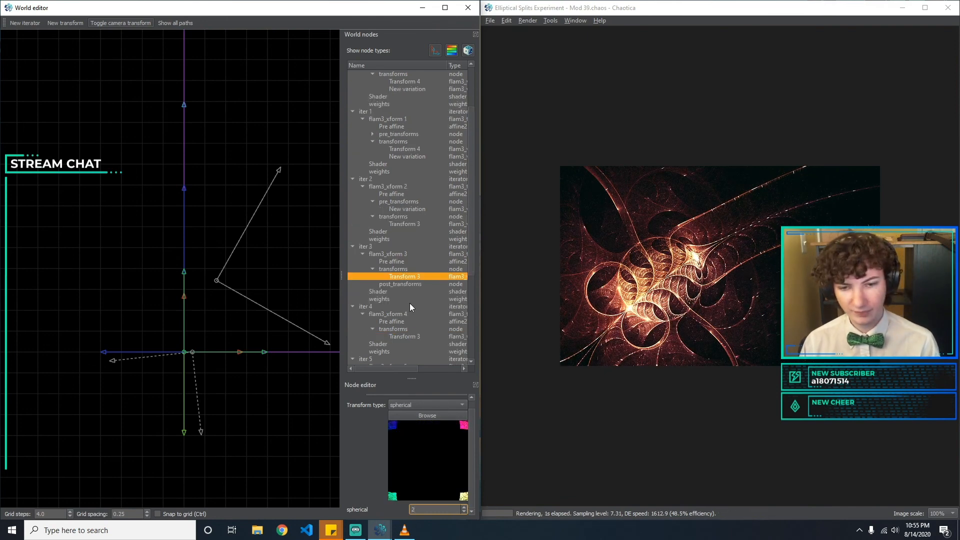
{"action": "left_click", "coordinate": [428, 406]}
{"action": "left_click", "coordinate": [428, 407]}
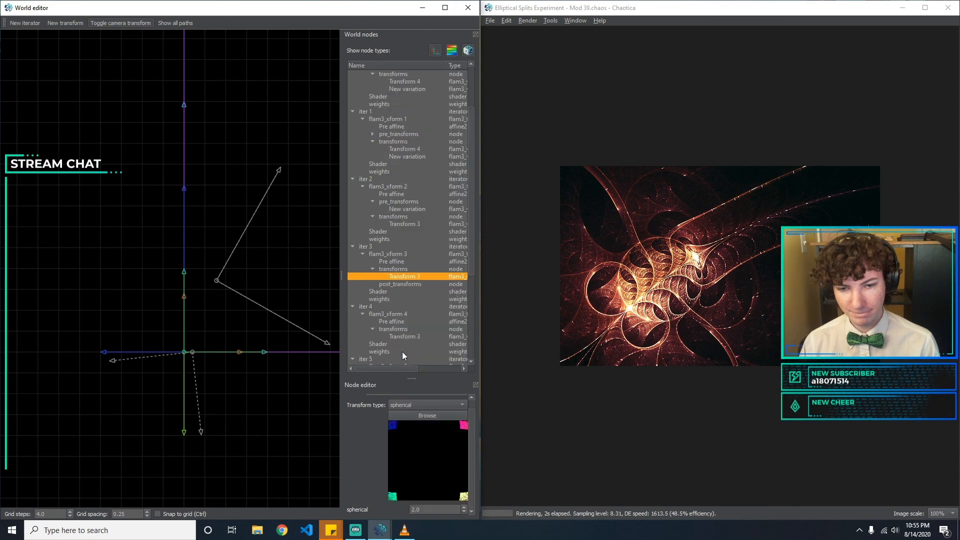
Try elliptic amounts such as 1.5, 2 and 3 on iter 4's Transform 3.
{"action": "scroll", "coordinate": [407, 326], "scroll_direction": "down", "scroll_amount": 2}
{"action": "left_click", "coordinate": [415, 291]}
{"action": "left_click", "coordinate": [432, 507]}
{"action": "key", "text": "BackSpace"}
{"action": "type", "text": "5"}
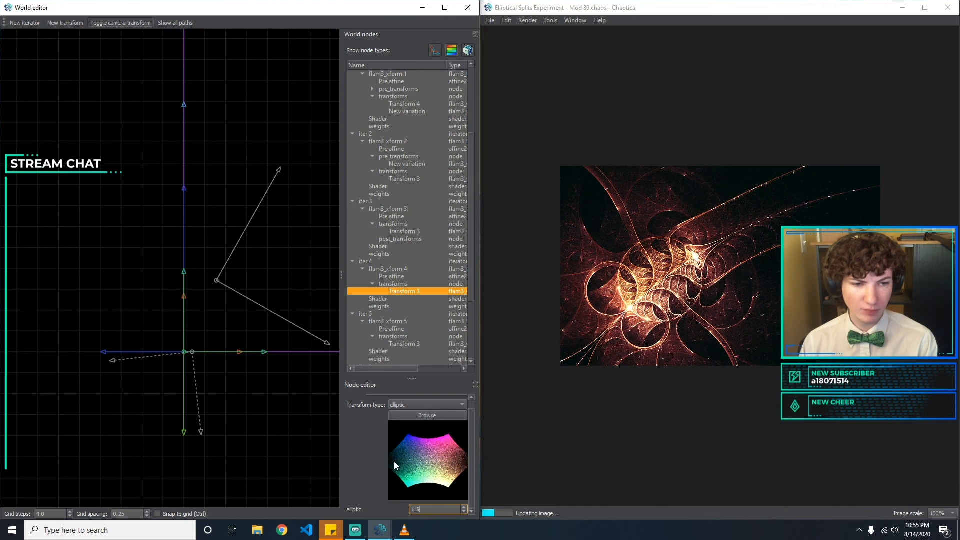
{"action": "key", "text": "BackSpace"}
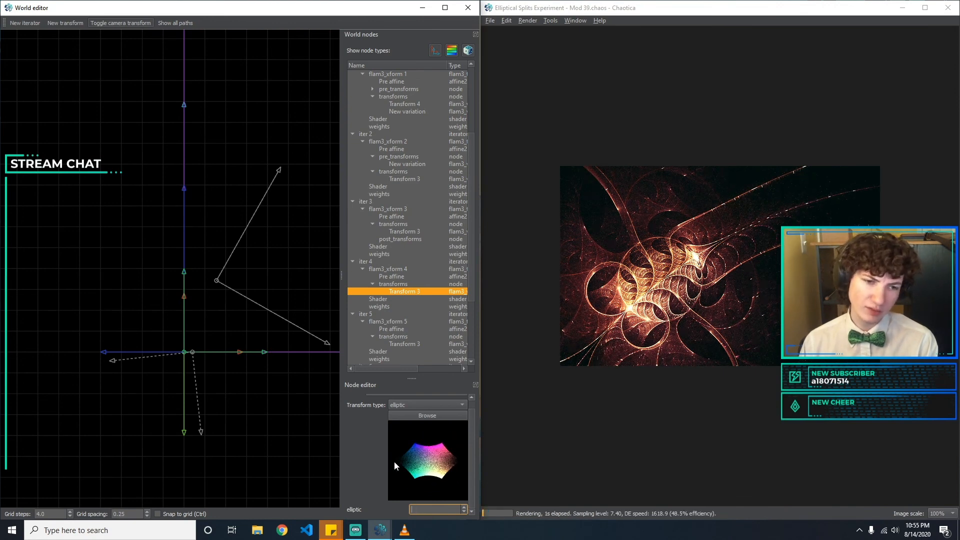
{"action": "key", "text": "BackSpace"}
{"action": "type", "text": "2"}
{"action": "key", "text": "BackSpace"}
{"action": "type", "text": "3"}
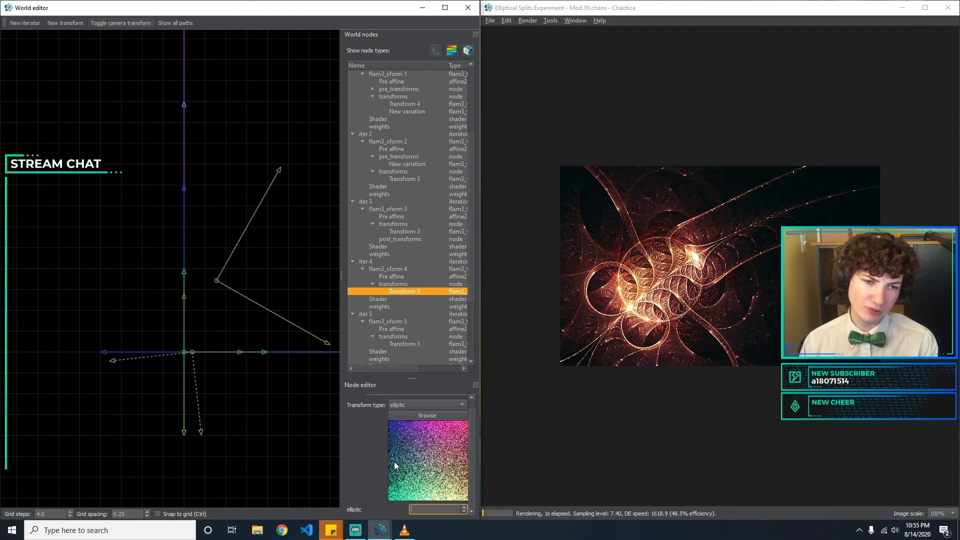
{"action": "type", "text": "1"}
Switch iter 4's Transform 3 to eyefish and try amounts of 1 and 0.5.
{"action": "left_click", "coordinate": [407, 403]}
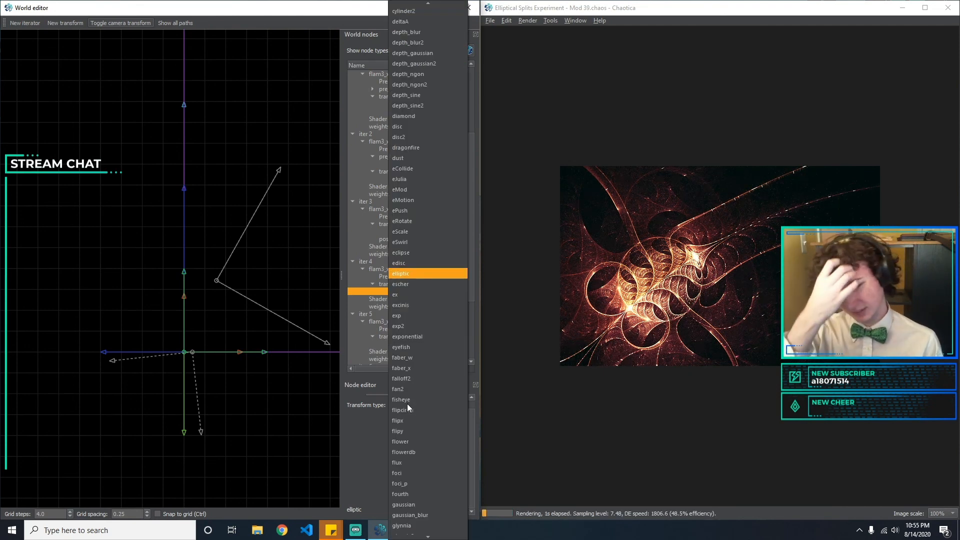
{"action": "key", "text": "f"}
{"action": "key", "text": "Return"}
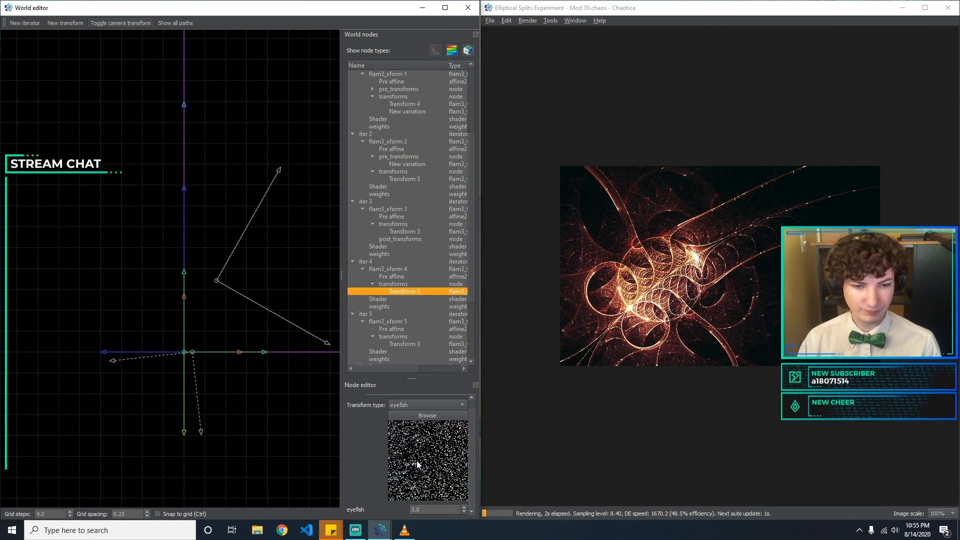
{"action": "double_click", "coordinate": [420, 509]}
{"action": "type", "text": "1"}
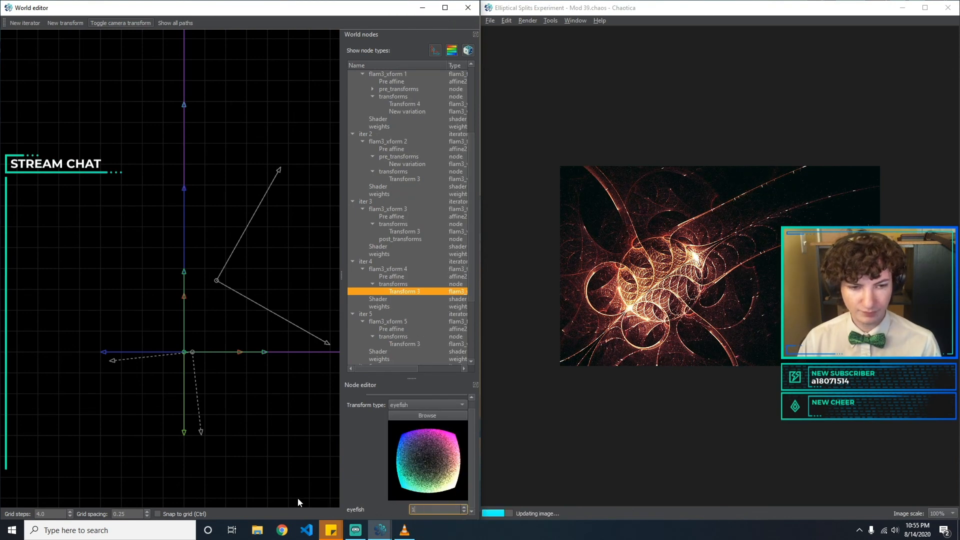
{"action": "key", "text": "BackSpace"}
{"action": "type", "text": "0.5"}
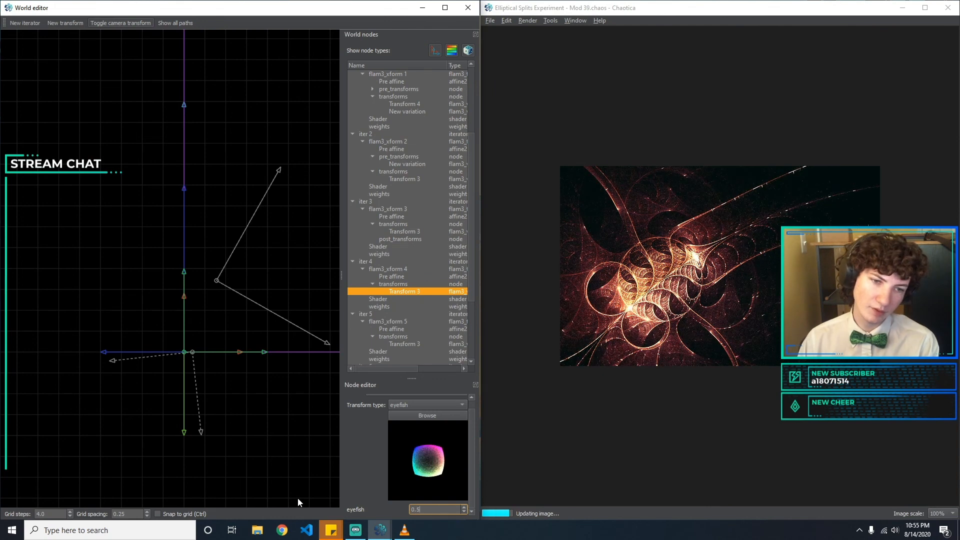
Try the spherical variation with an amount of 0.5 on iter 4's Transform 3.
{"action": "left_click", "coordinate": [411, 404]}
{"action": "key", "text": "s"}
{"action": "key", "text": "Escape"}
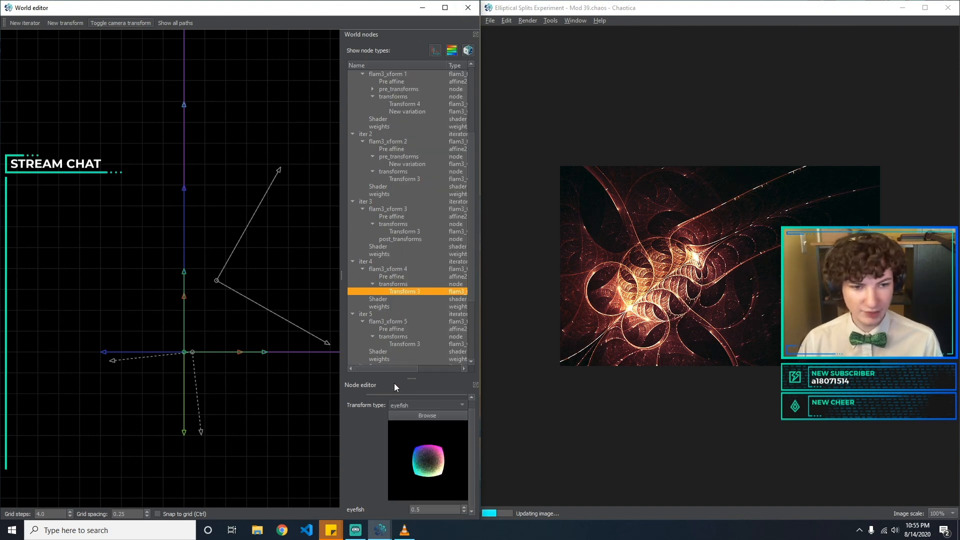
{"action": "left_click_drag", "start_coordinate": [439, 509], "coordinate": [293, 500]}
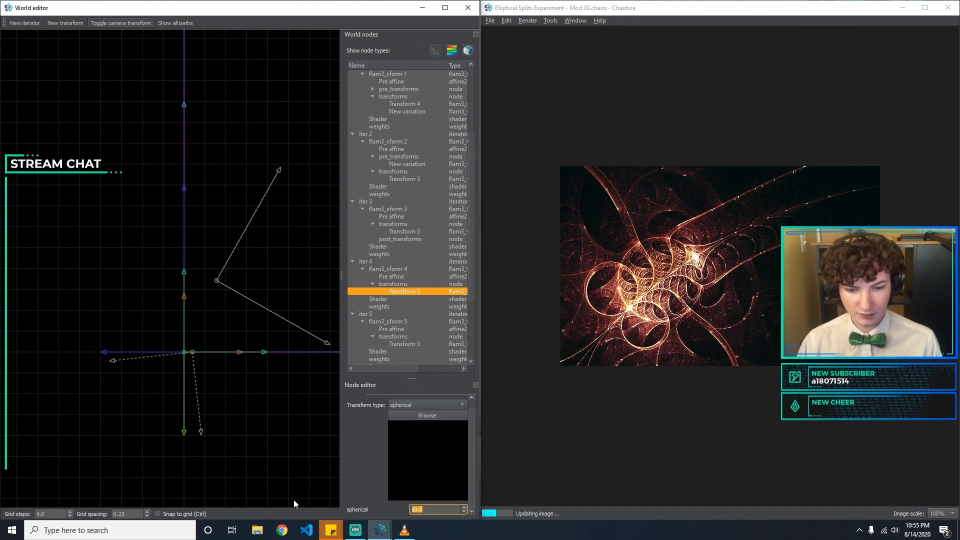
{"action": "key", "text": "BackSpace"}
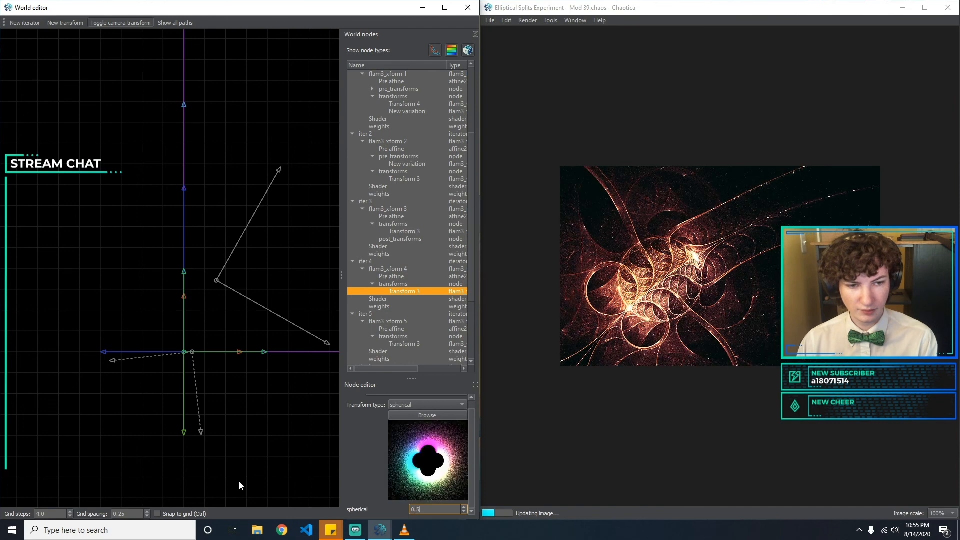
Set the iter 0 value in iter 4's weights to 1 after testing 5.
{"action": "left_click", "coordinate": [397, 306]}
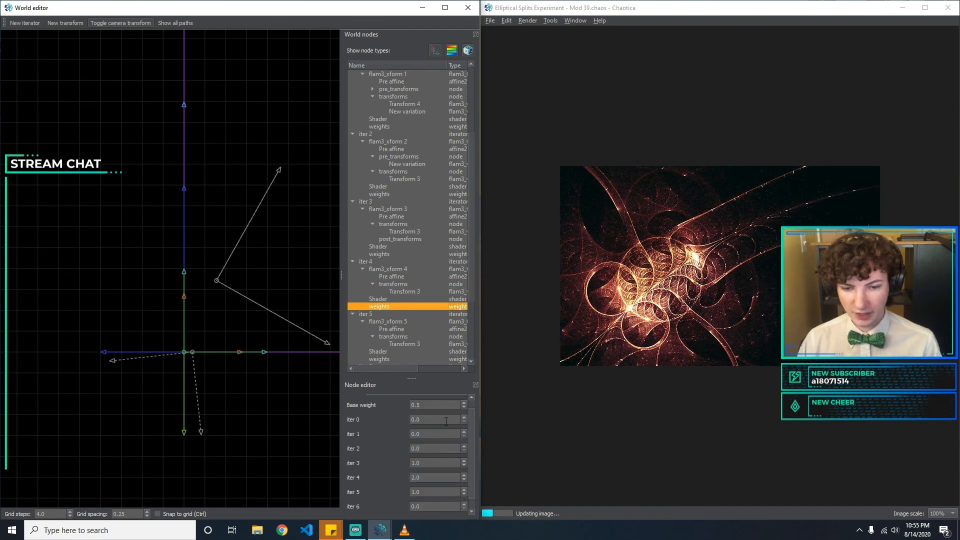
{"action": "key", "text": "BackSpace"}
{"action": "type", "text": "5"}
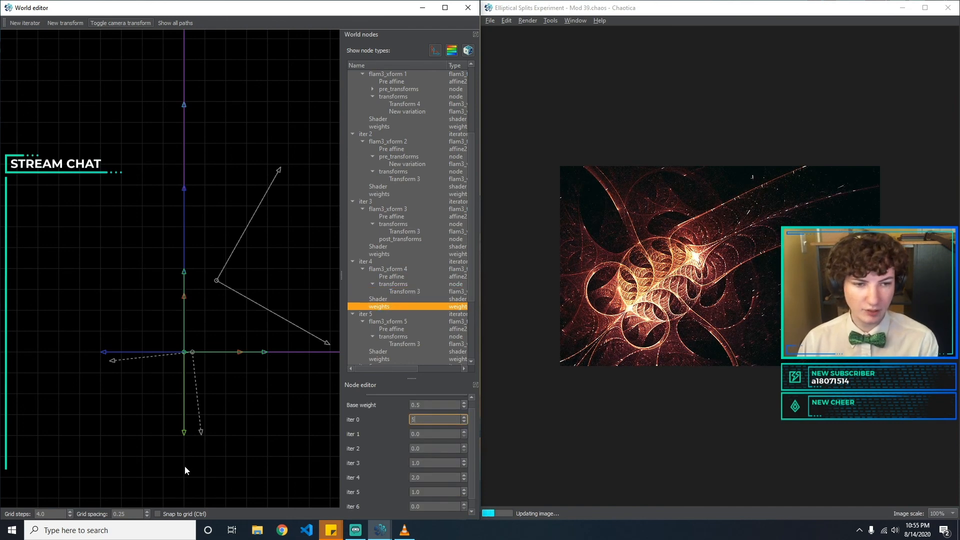
{"action": "key", "text": "BackSpace"}
{"action": "type", "text": "1"}
{"action": "key", "text": "BackSpace"}
{"action": "type", "text": "5"}
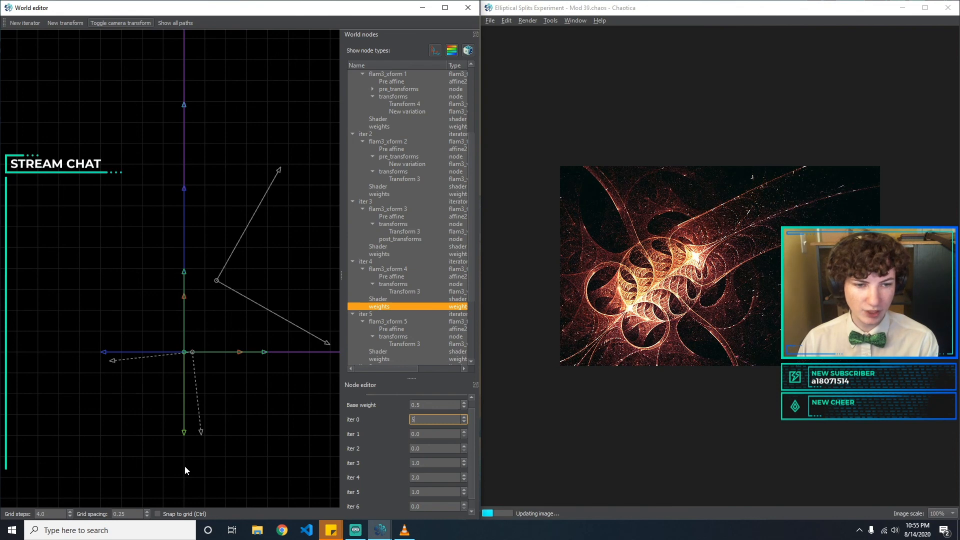
{"action": "key", "text": "BackSpace"}
{"action": "type", "text": "1"}
Test other values in iter 4's weights, leaving iter 1, iter 2 and iter 3 at 0 and iter 4 at 2.
{"action": "key", "text": "Tab"}
{"action": "type", "text": "1"}
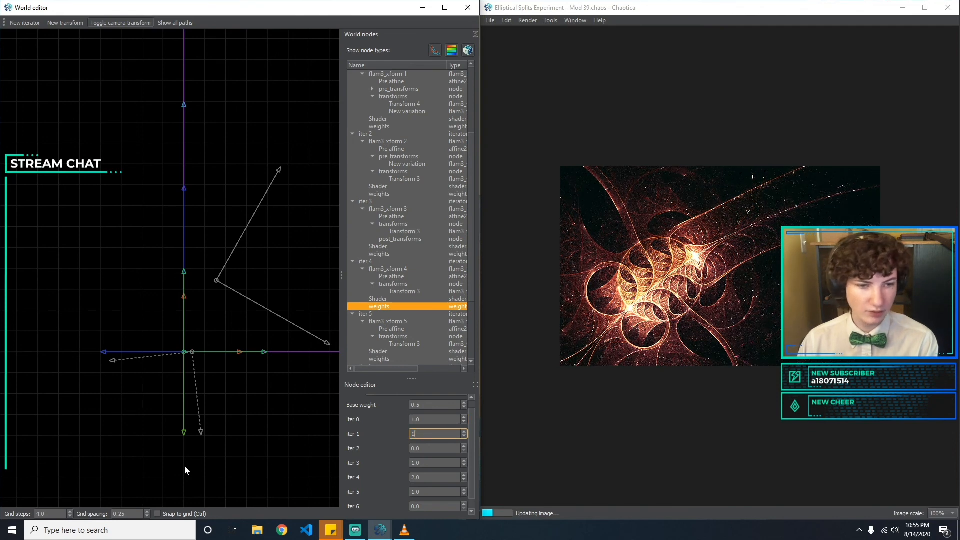
{"action": "key", "text": "Tab"}
{"action": "type", "text": "1"}
{"action": "key", "text": "Tab"}
{"action": "type", "text": "1"}
{"action": "type", "text": "05"}
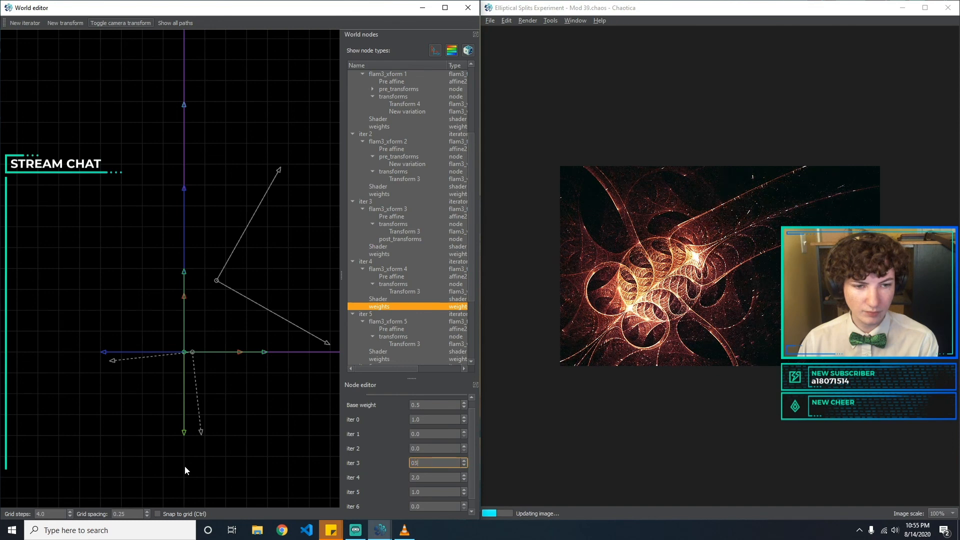
{"action": "key", "text": "Tab"}
{"action": "type", "text": "2"}
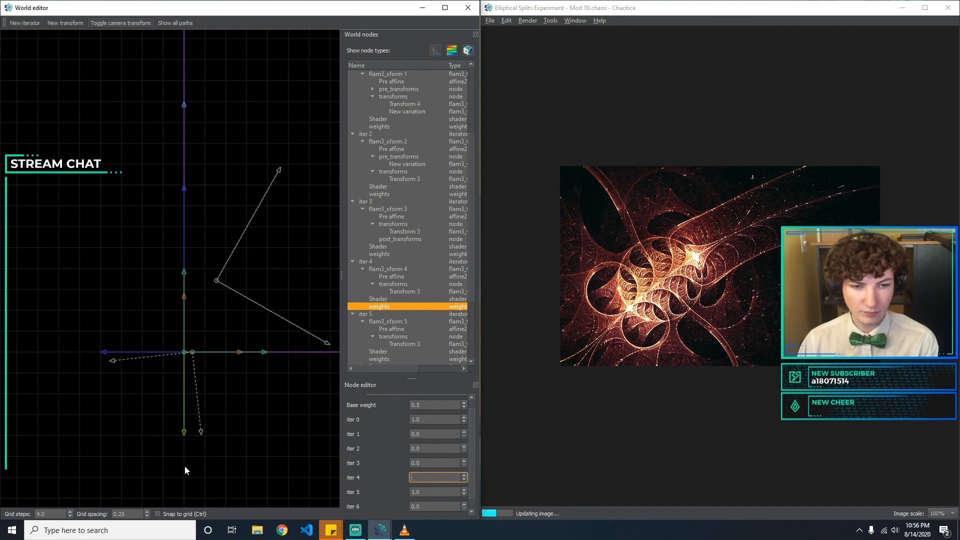
{"action": "key", "text": "BackSpace"}
{"action": "type", "text": "2"}
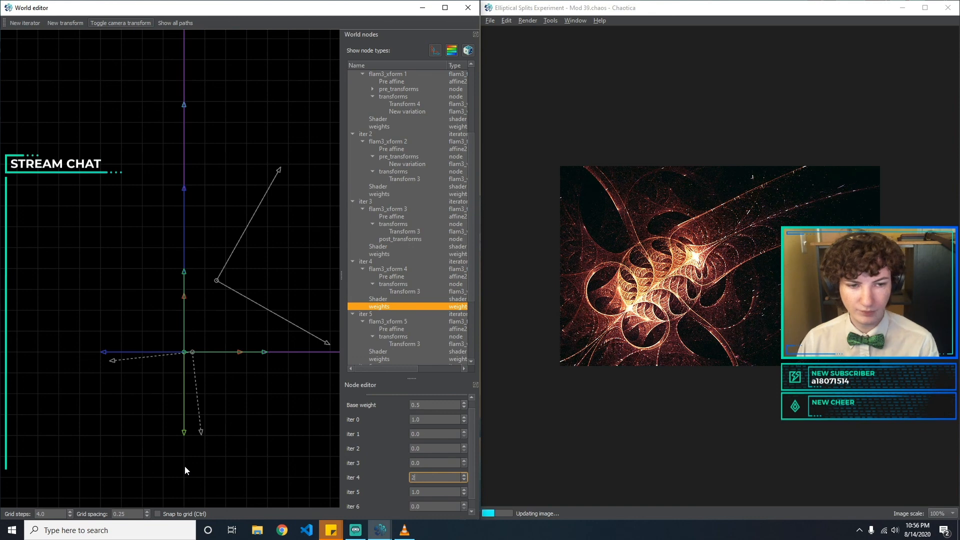
Switch iter 4's Transform 3 back to the elliptic variation.
{"action": "left_click", "coordinate": [388, 300]}
{"action": "left_click", "coordinate": [411, 291]}
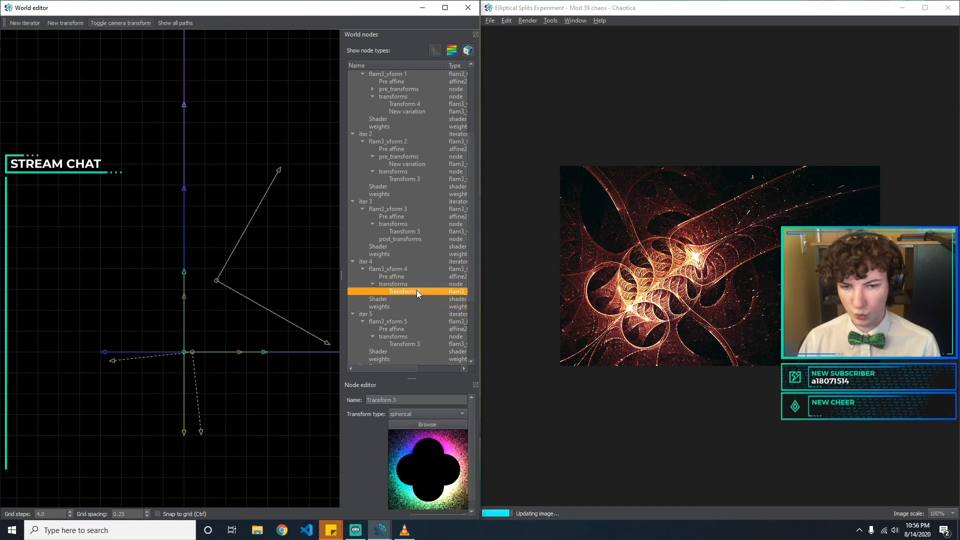
{"action": "left_click", "coordinate": [439, 412]}
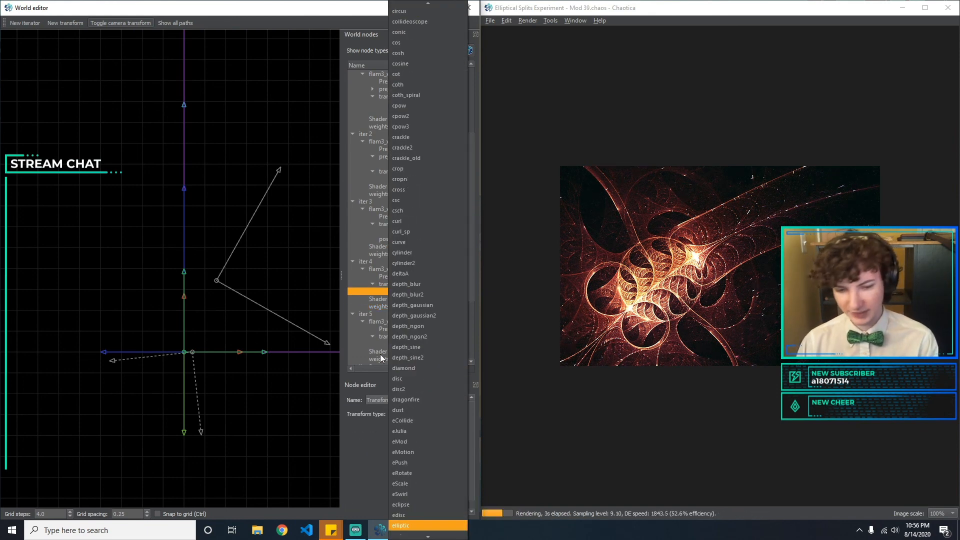
{"action": "left_click", "coordinate": [381, 357]}
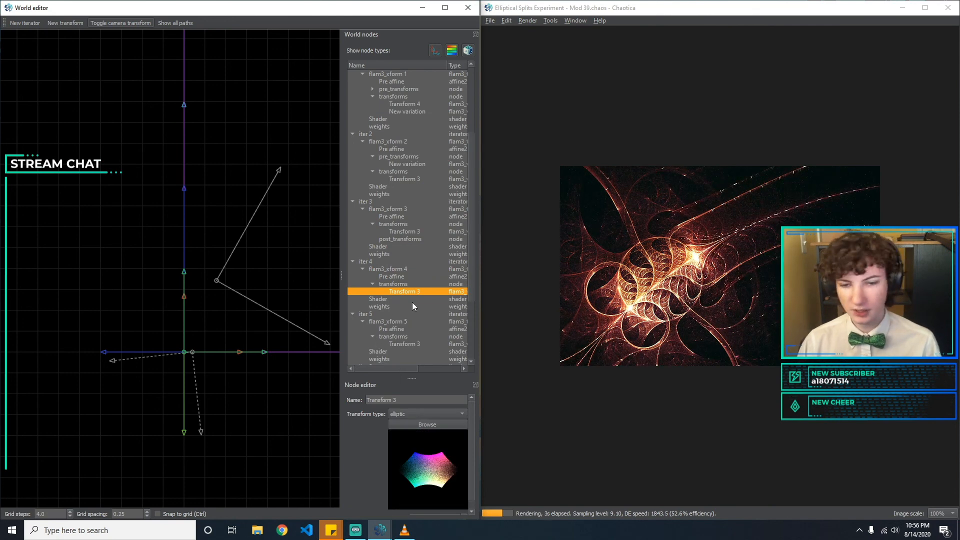
Examine iter 4's transform and weights, and the variation settings of iter 5's Transform 3.
{"action": "scroll", "coordinate": [412, 302], "scroll_direction": "down", "scroll_amount": 1}
{"action": "left_click", "coordinate": [404, 320]}
{"action": "left_click", "coordinate": [409, 269]}
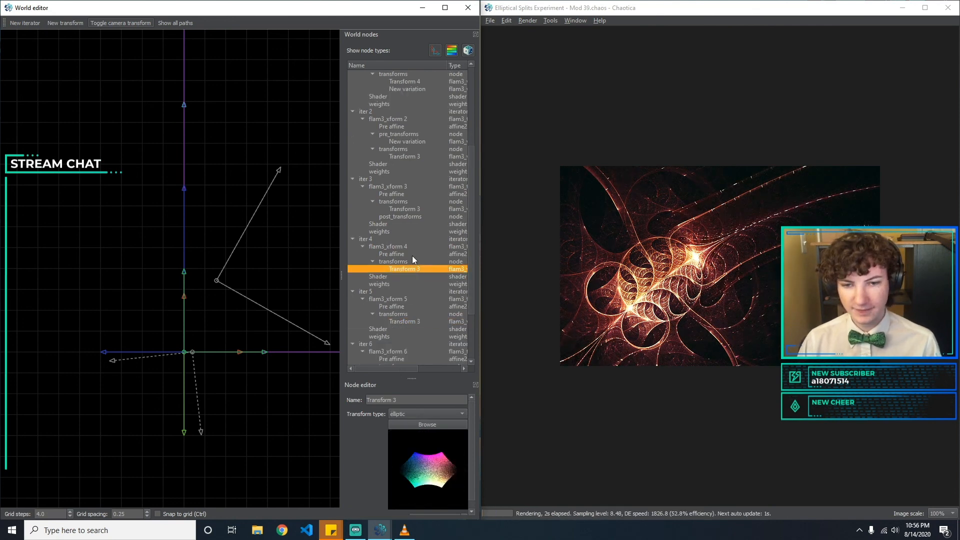
{"action": "left_click", "coordinate": [391, 284]}
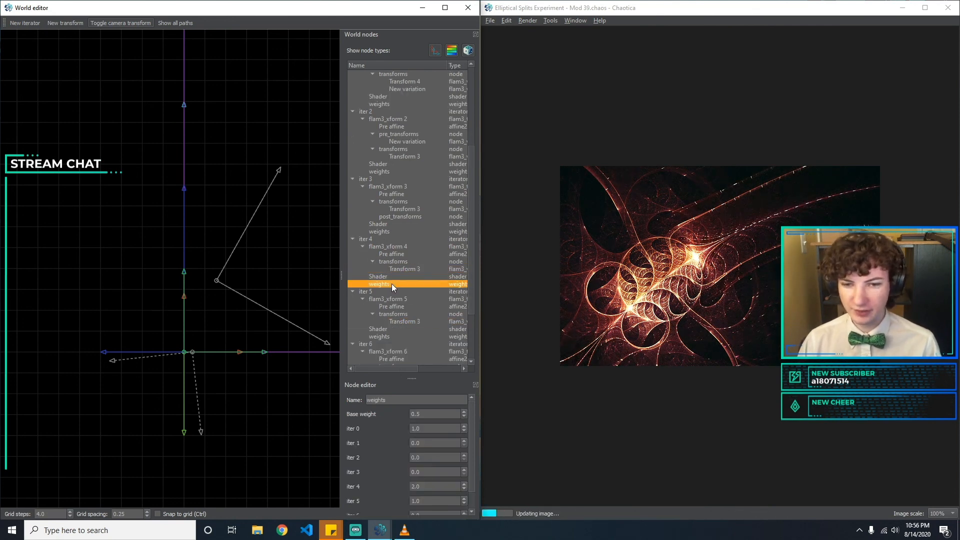
{"action": "left_click", "coordinate": [397, 240]}
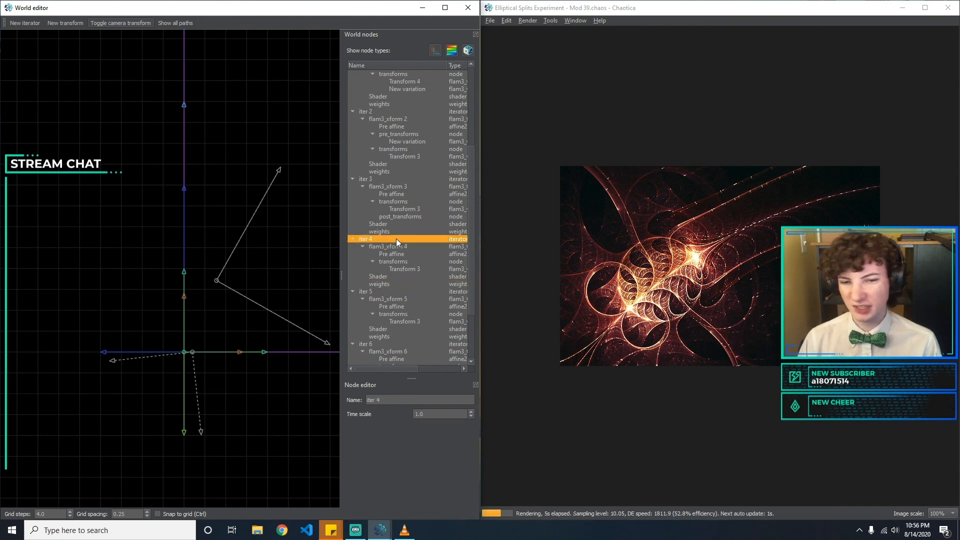
{"action": "left_click", "coordinate": [400, 321]}
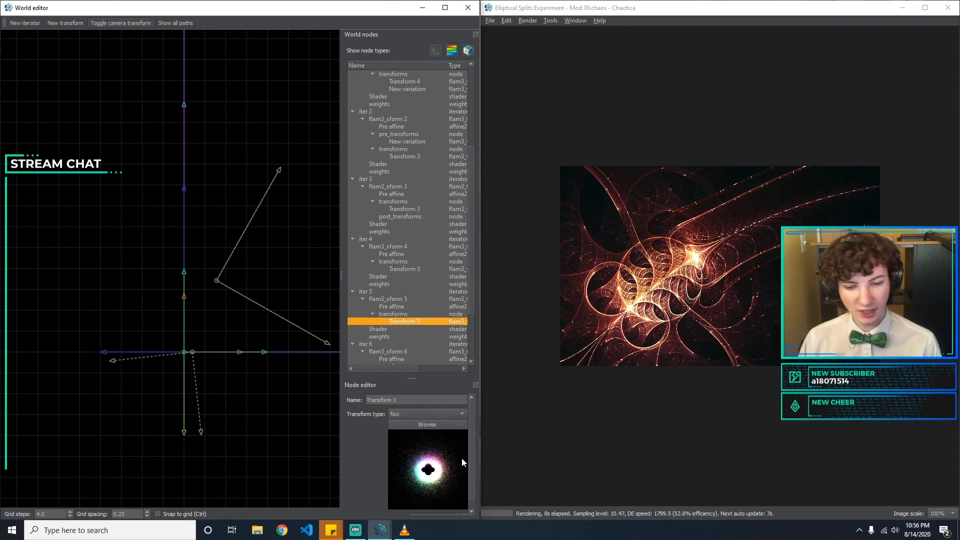
{"action": "scroll", "coordinate": [473, 427], "scroll_direction": "down", "scroll_amount": 1}
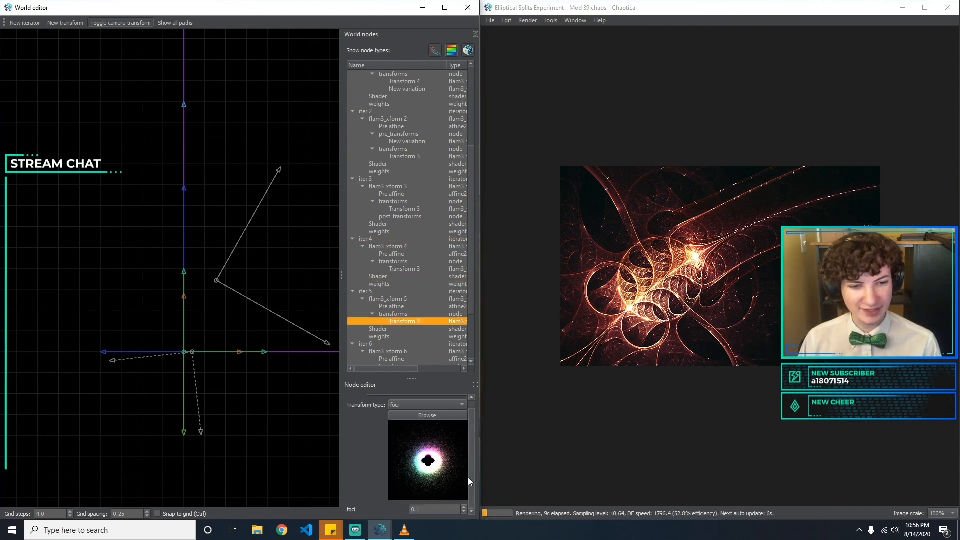
Test foci amounts such as 0.2 and 0.5 on iter 5's Transform 3.
{"action": "double_click", "coordinate": [428, 506]}
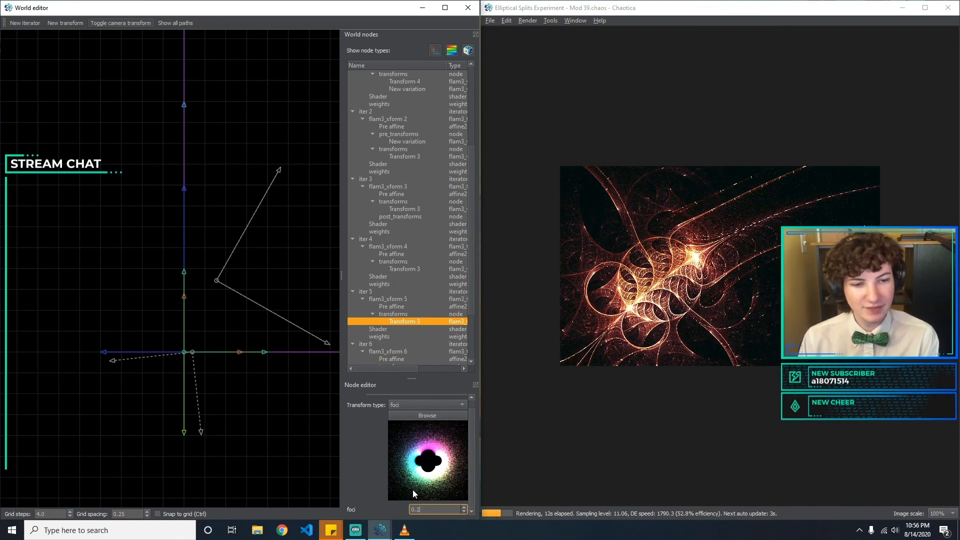
{"action": "key", "text": "BackSpace"}
{"action": "type", "text": "1"}
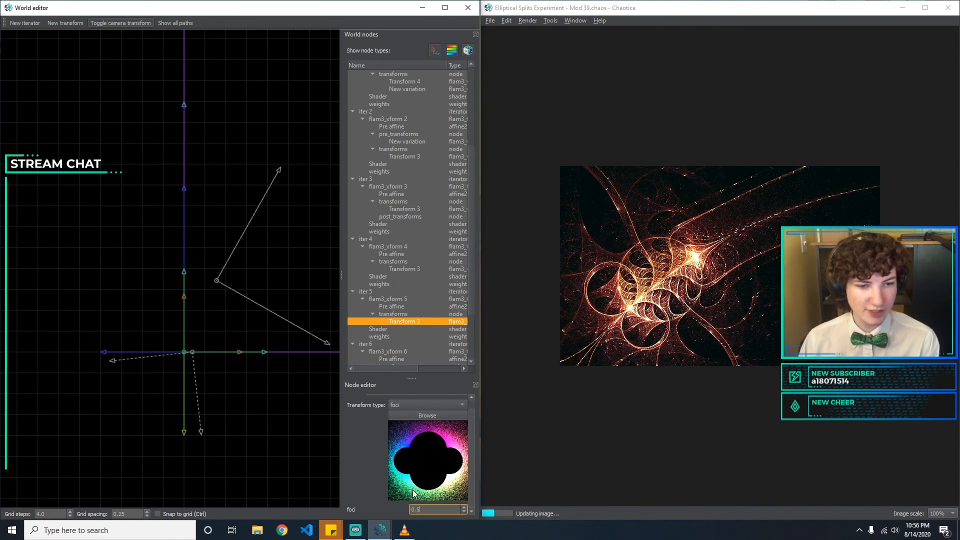
Set Re_A to 1.2 for the mobius variation in iter 6's Transform 3.
{"action": "scroll", "coordinate": [417, 305], "scroll_direction": "down", "scroll_amount": 3}
{"action": "left_click", "coordinate": [410, 306]}
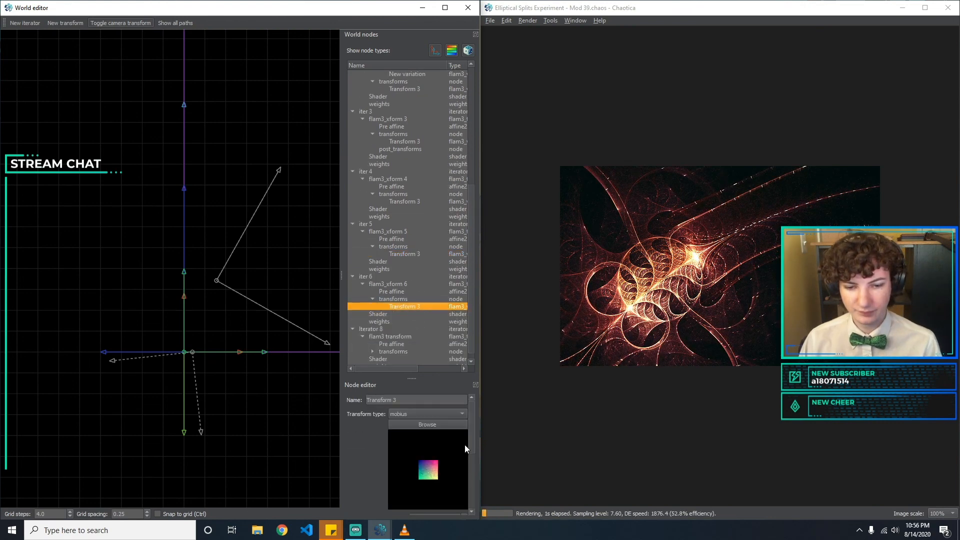
{"action": "scroll", "coordinate": [468, 445], "scroll_direction": "down", "scroll_amount": 3}
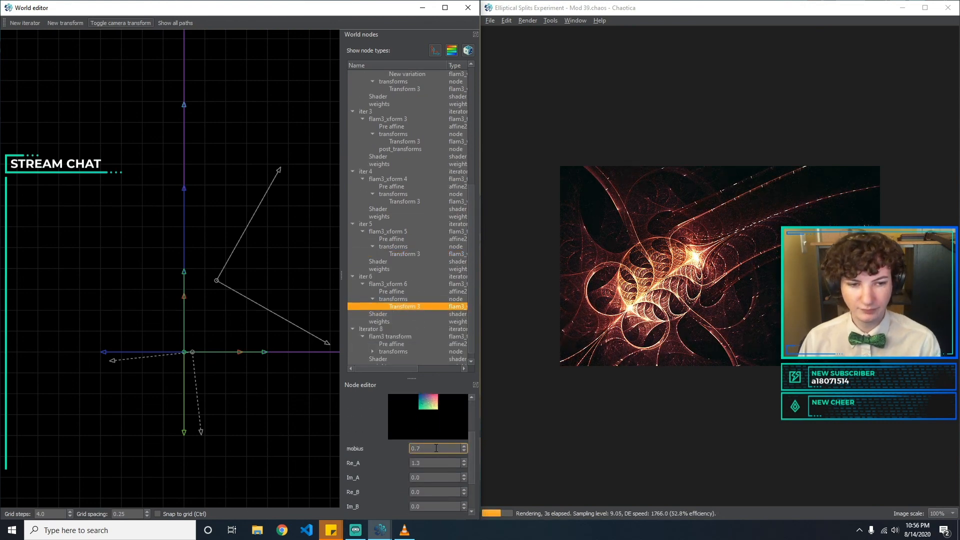
{"action": "scroll", "coordinate": [436, 448], "scroll_direction": "up", "scroll_amount": 1}
{"action": "scroll", "coordinate": [436, 448], "scroll_direction": "down", "scroll_amount": 1}
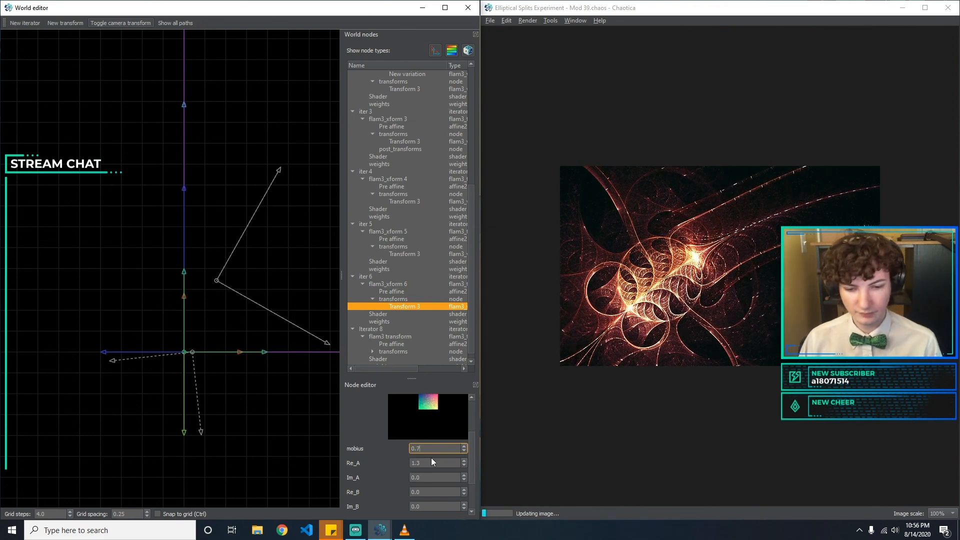
{"action": "key", "text": "BackSpace"}
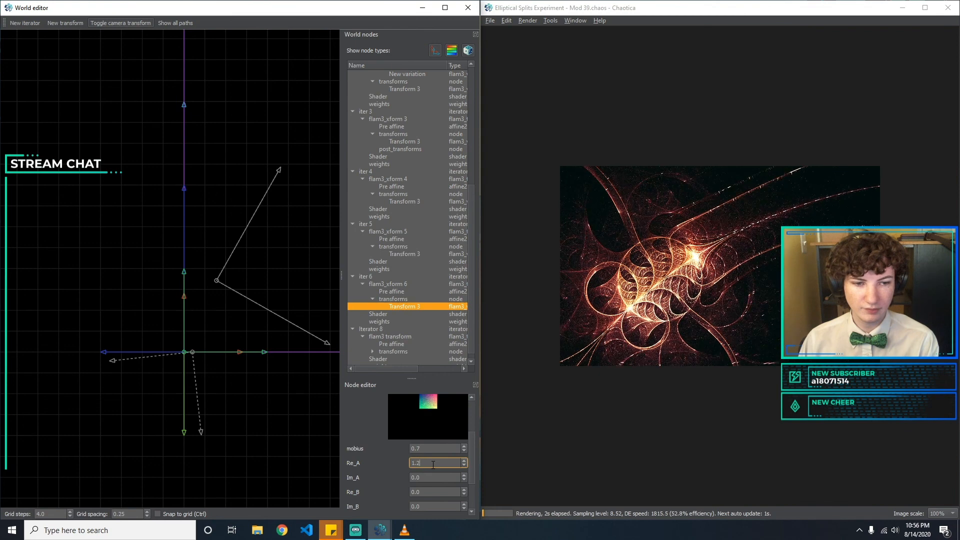
{"action": "type", "text": "2"}
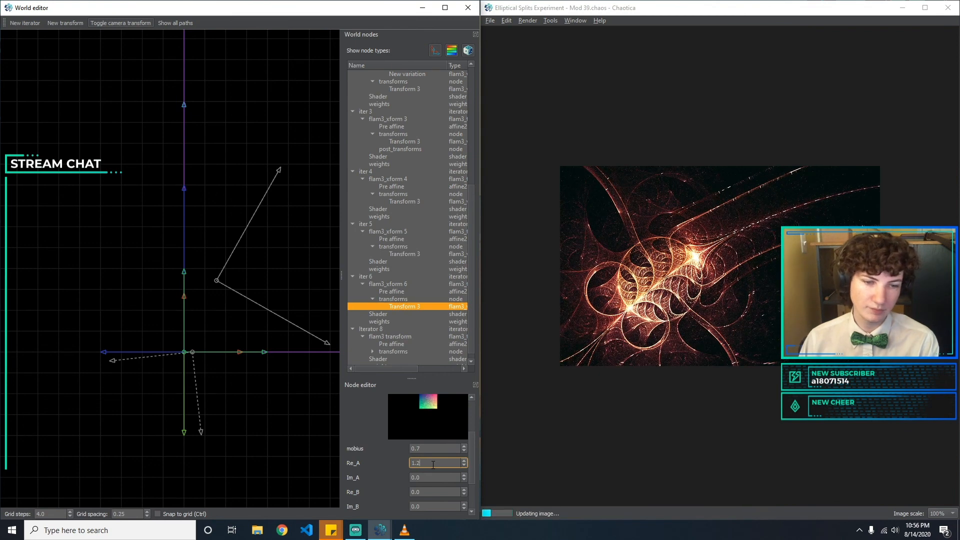
Try an Im_A value of 0.1 on the mobius variation, then return it to 0.
{"action": "key", "text": "Tab"}
{"action": "type", "text": "0.1"}
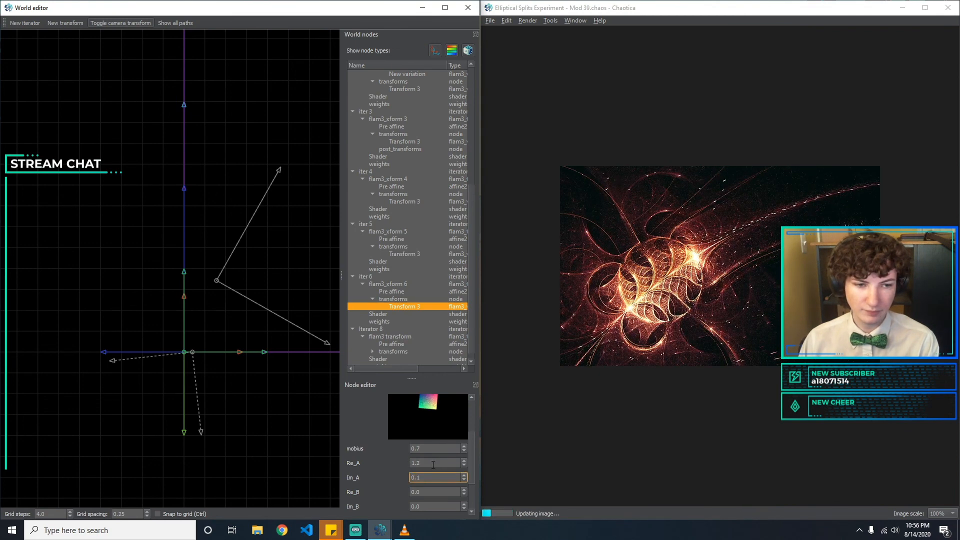
{"action": "key", "text": "BackSpace"}
{"action": "key", "text": "BackSpace"}
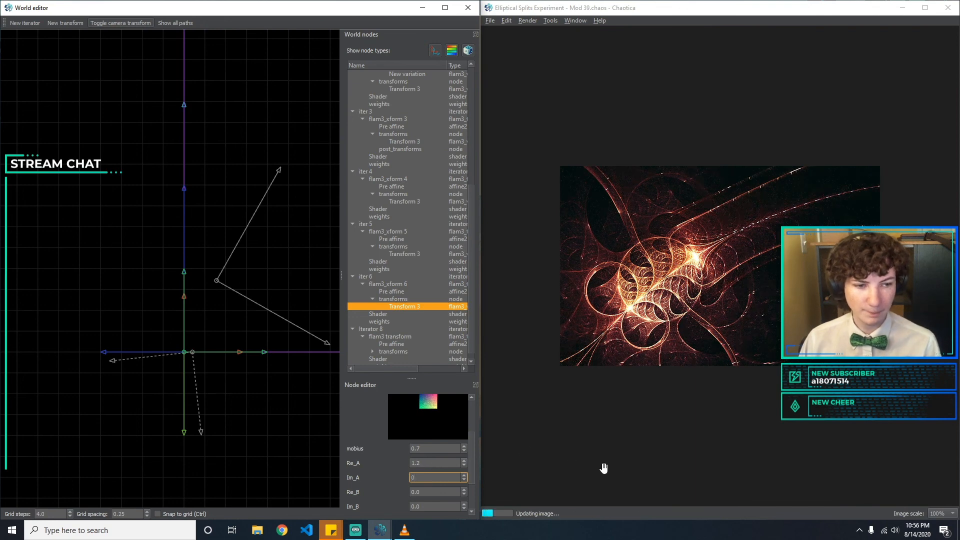
Select Transform 2, the spherical variation in the camera's final transform.
{"action": "left_click", "coordinate": [570, 465]}
{"action": "scroll", "coordinate": [432, 112], "scroll_direction": "up", "scroll_amount": 9}
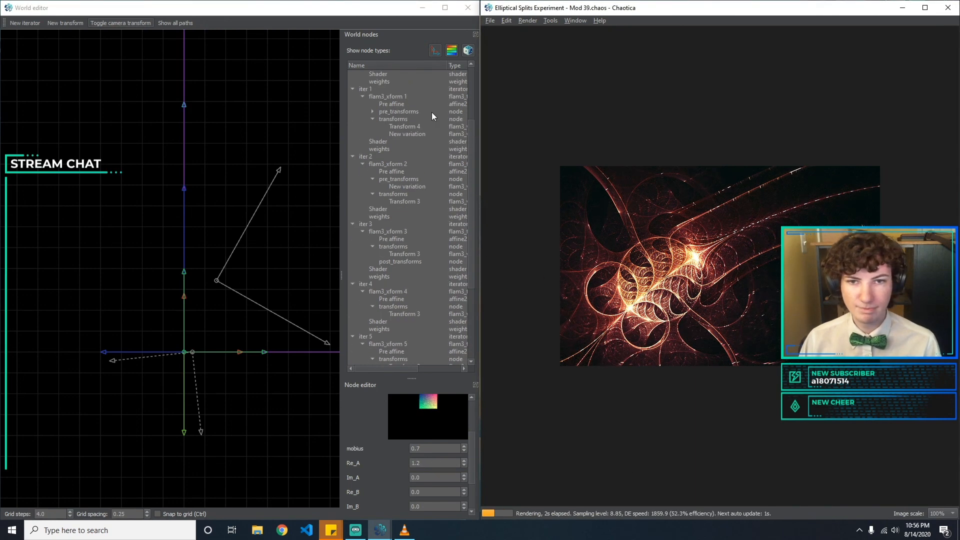
{"action": "left_click", "coordinate": [429, 104]}
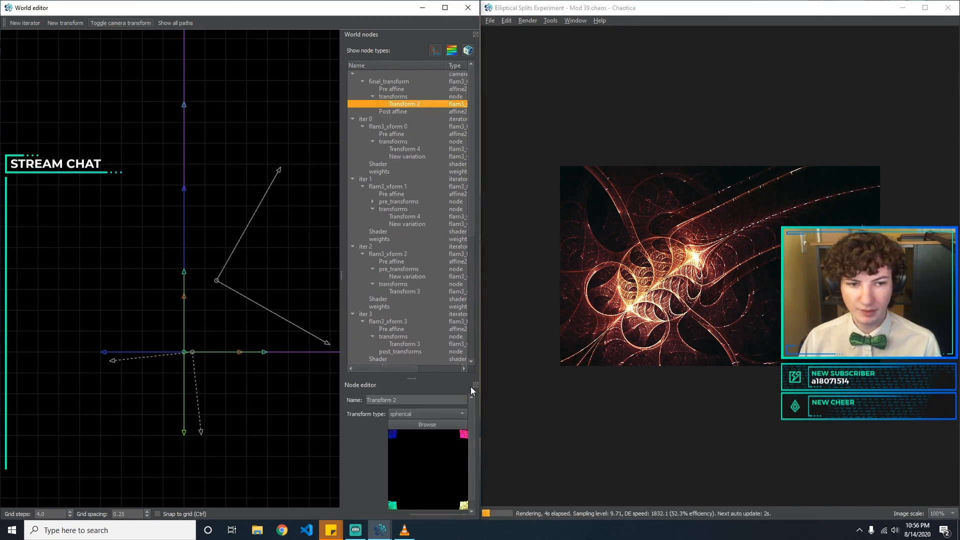
Save the fractal as a new version named "Elliptical Splits Experiment - Mod 40.chaos".
{"action": "left_click", "coordinate": [490, 21]}
{"action": "left_click", "coordinate": [559, 91]}
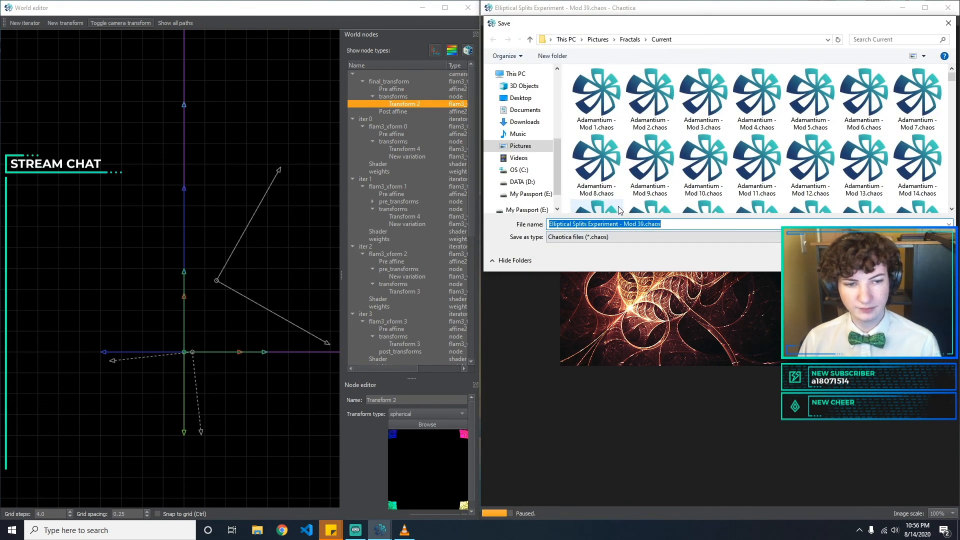
{"action": "key", "text": "Right"}
{"action": "key", "text": "Left"}
{"action": "key", "text": "Left"}
{"action": "key", "text": "Left"}
{"action": "key", "text": "Left"}
{"action": "type", "text": "40."}
{"action": "key", "text": "Return"}
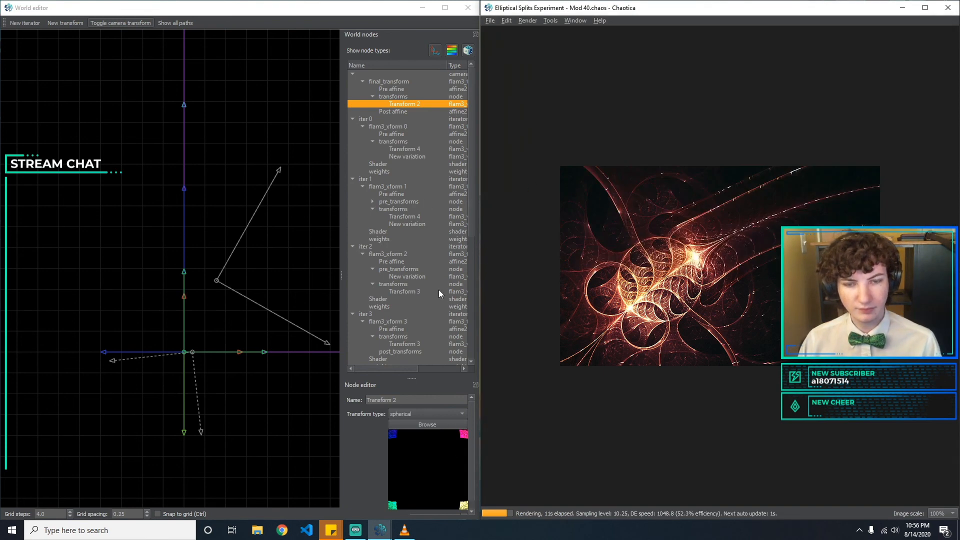
Try the hemisphere variation on the final transform's Transform 2, chosen from the transform thumbnails.
{"action": "left_click", "coordinate": [427, 424]}
{"action": "scroll", "coordinate": [439, 278], "scroll_direction": "down", "scroll_amount": 3}
{"action": "scroll", "coordinate": [405, 177], "scroll_direction": "up", "scroll_amount": 3}
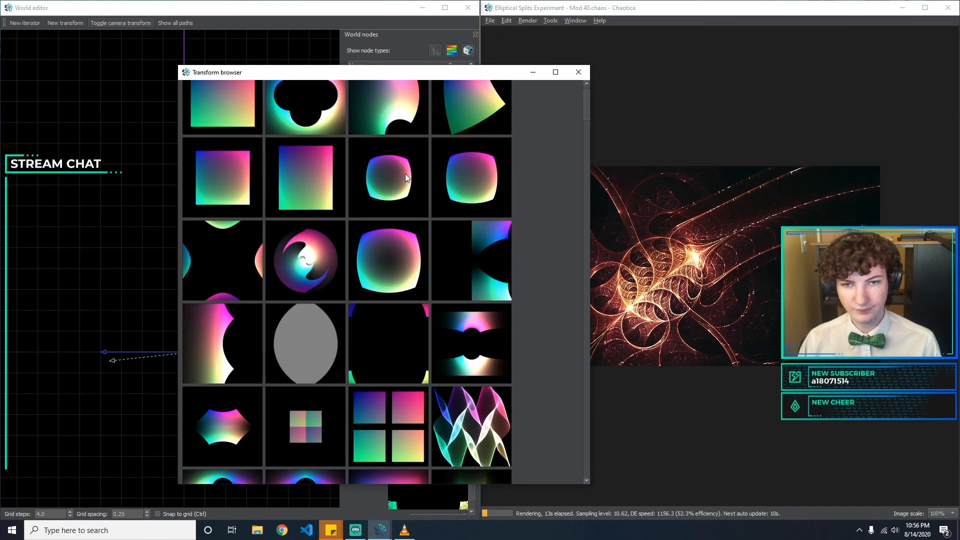
{"action": "double_click", "coordinate": [406, 176]}
{"action": "key", "text": "ctrl+z"}
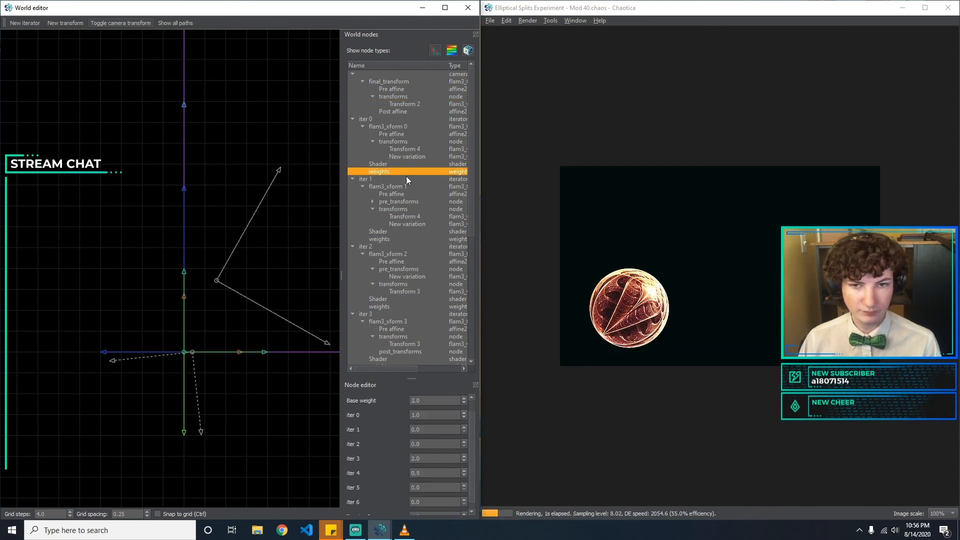
Add a new variation to the camera's final transform and set its type to spherical.
{"action": "left_click", "coordinate": [418, 103]}
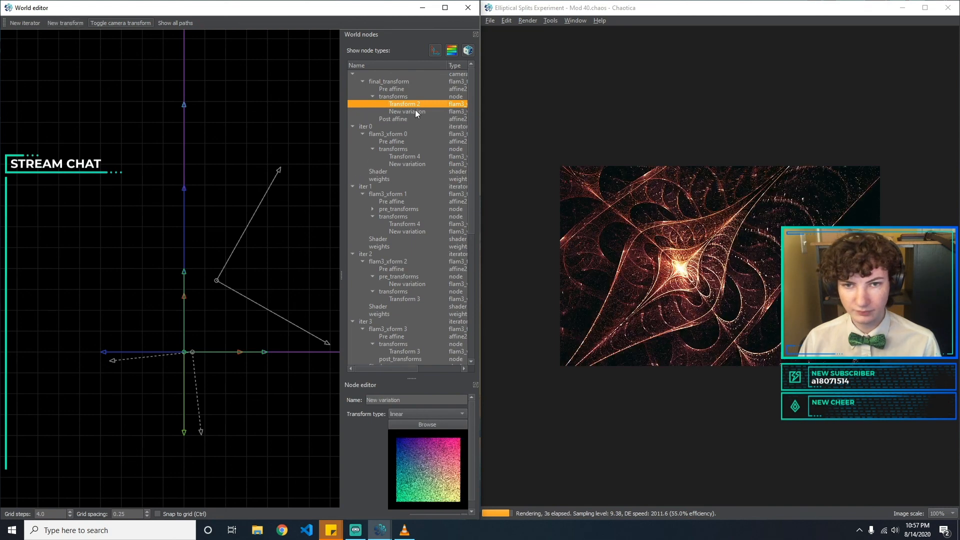
{"action": "left_click", "coordinate": [415, 109]}
{"action": "left_click", "coordinate": [434, 411]}
{"action": "key", "text": "s"}
{"action": "key", "text": "Return"}
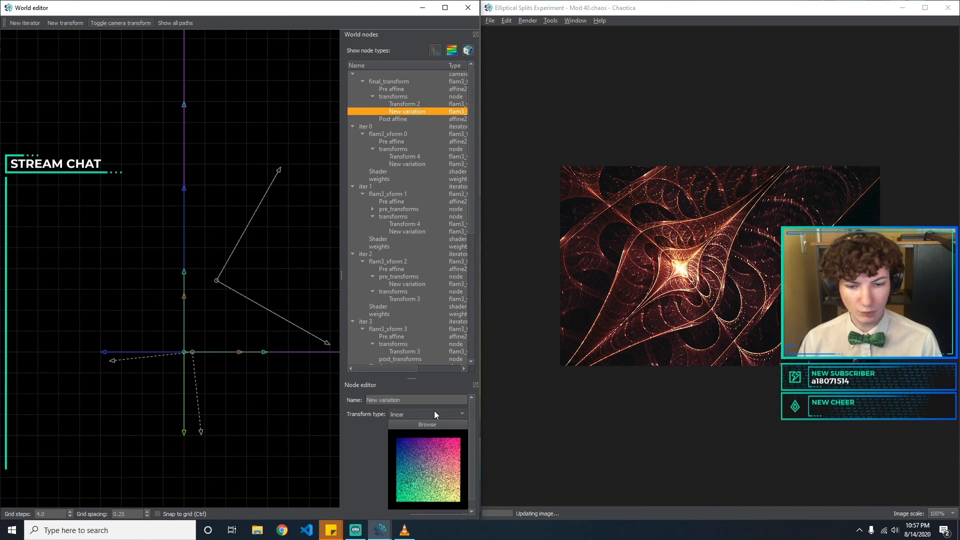
{"action": "left_click", "coordinate": [434, 411]}
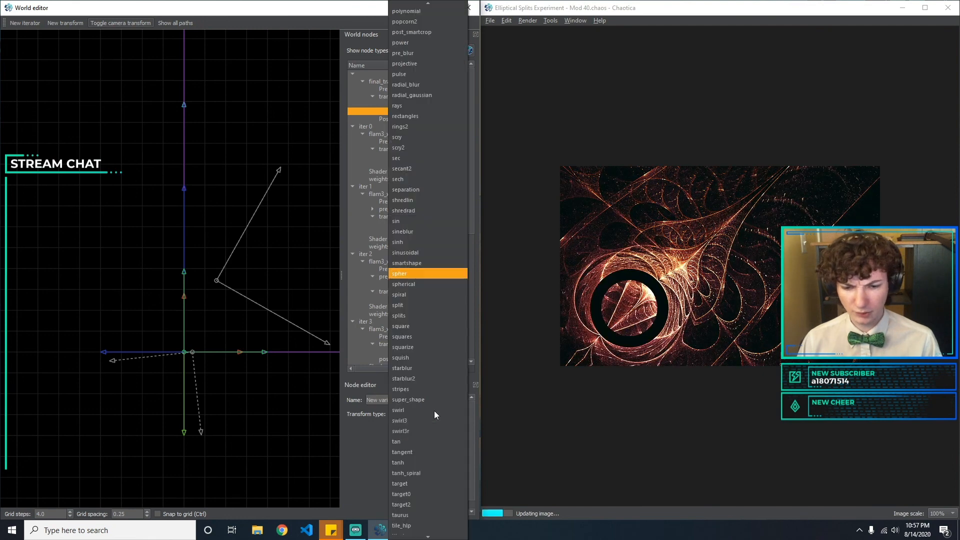
{"action": "left_click", "coordinate": [430, 276]}
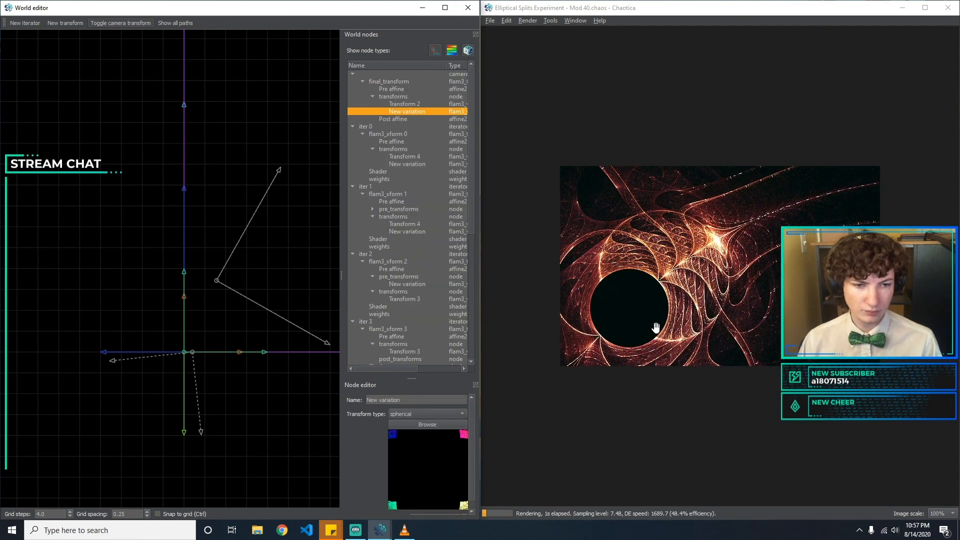
Try the eyefish variation on the final transform's Transform 2.
{"action": "left_click", "coordinate": [400, 105]}
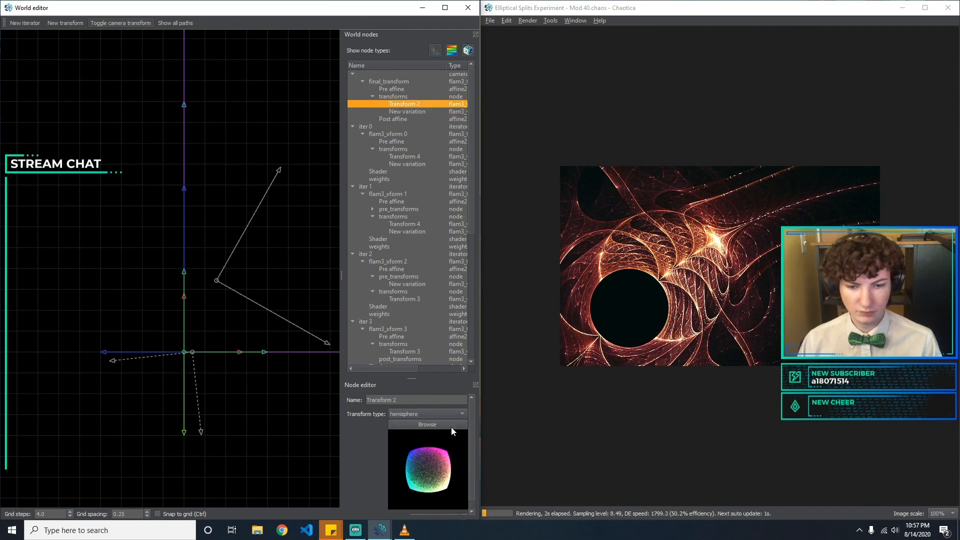
{"action": "left_click", "coordinate": [442, 415]}
{"action": "left_click", "coordinate": [440, 415]}
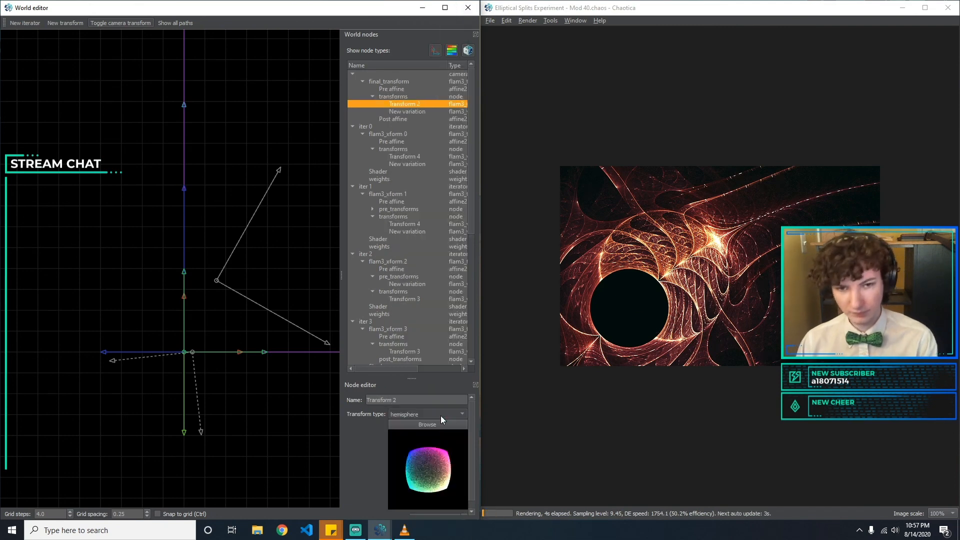
{"action": "scroll", "coordinate": [440, 415], "scroll_direction": "up", "scroll_amount": 1}
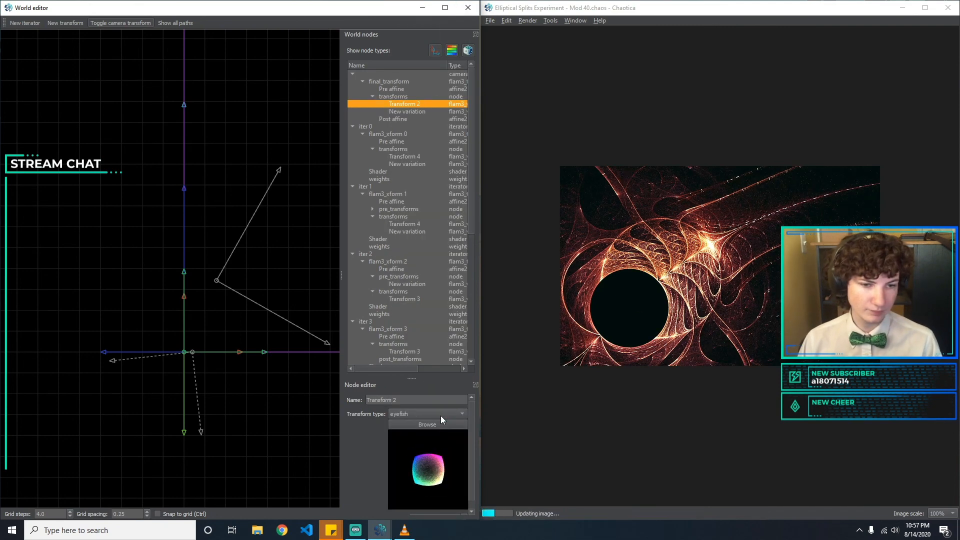
Delete Transform 2 from the final transform, keeping the spherical new variation.
{"action": "left_click", "coordinate": [411, 112]}
{"action": "left_click", "coordinate": [409, 106]}
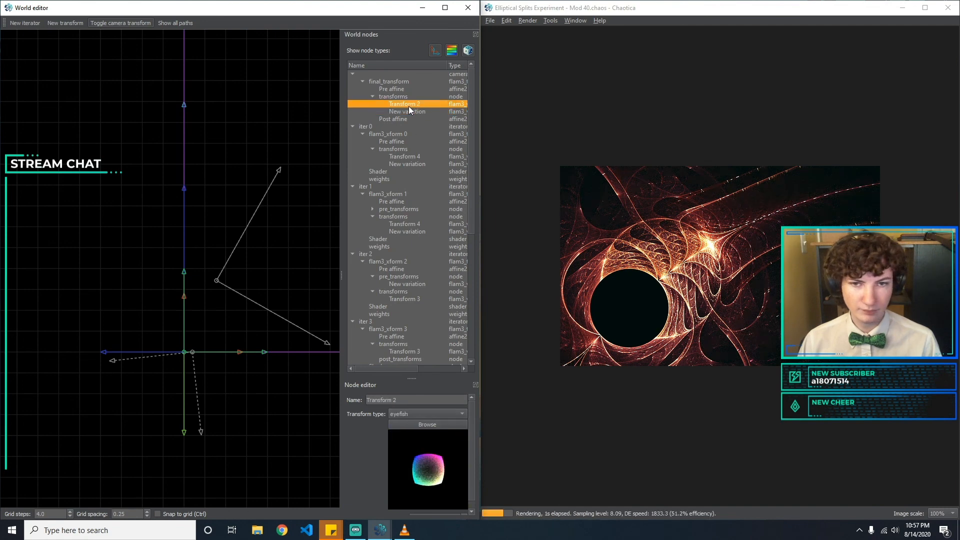
{"action": "key", "text": "Delete"}
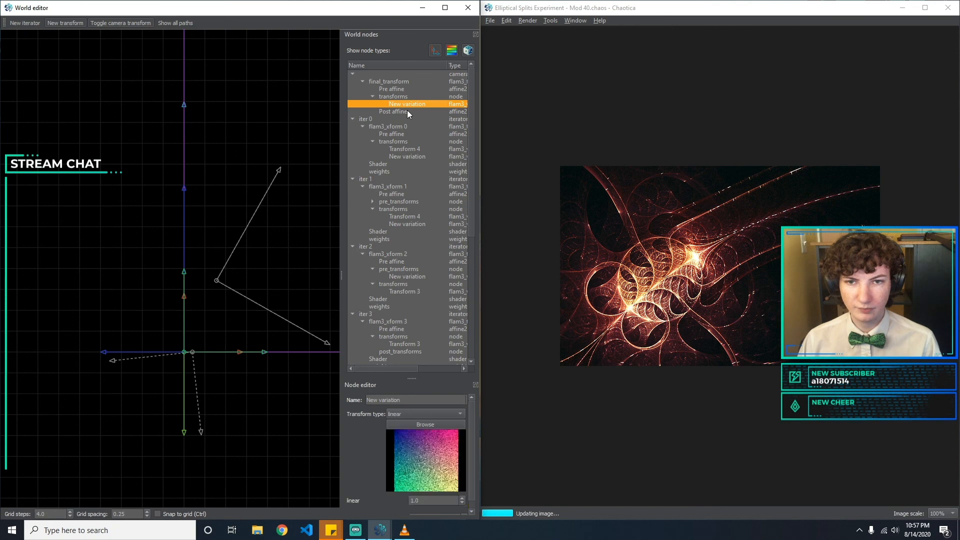
Try an additional linear variation in the final transform, then delete it.
{"action": "left_click", "coordinate": [433, 415]}
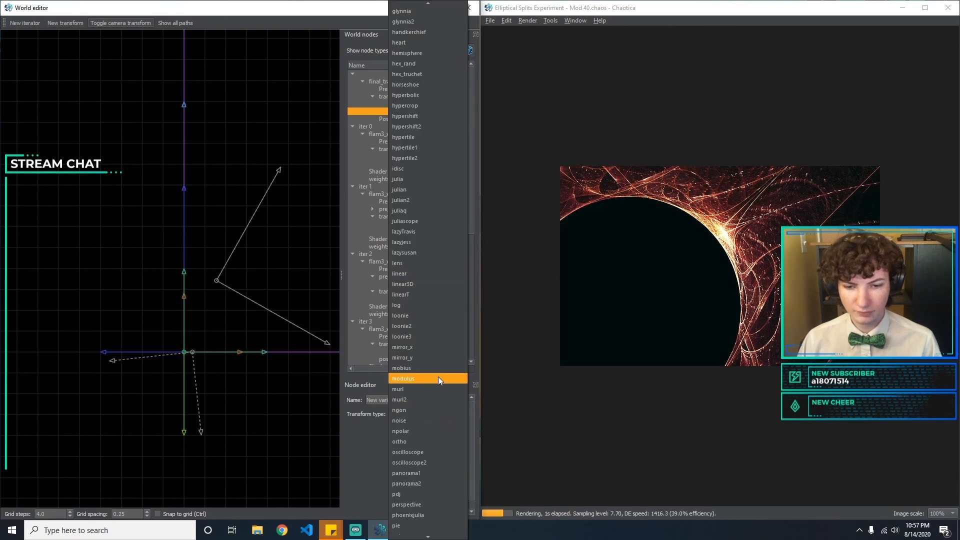
{"action": "left_click", "coordinate": [364, 121]}
{"action": "left_click", "coordinate": [404, 109]}
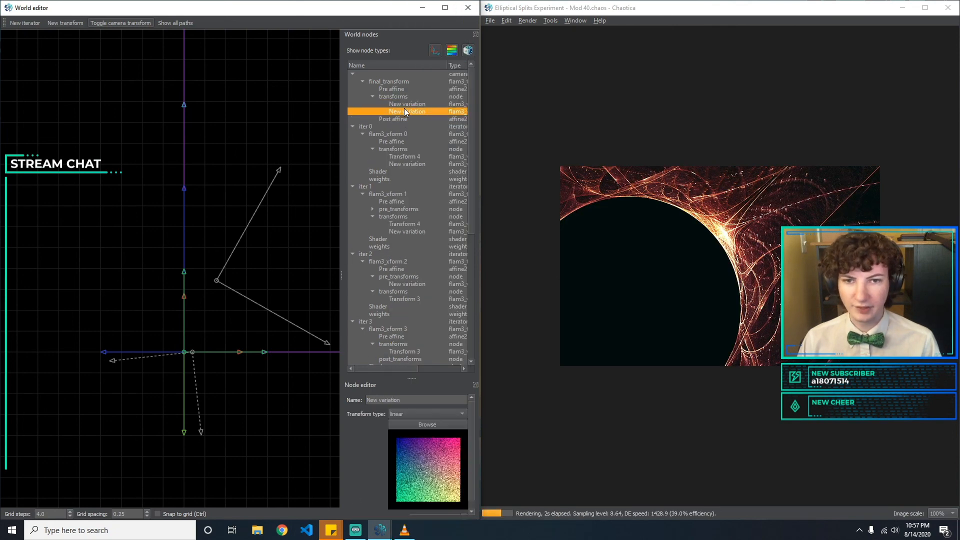
{"action": "key", "text": "Delete"}
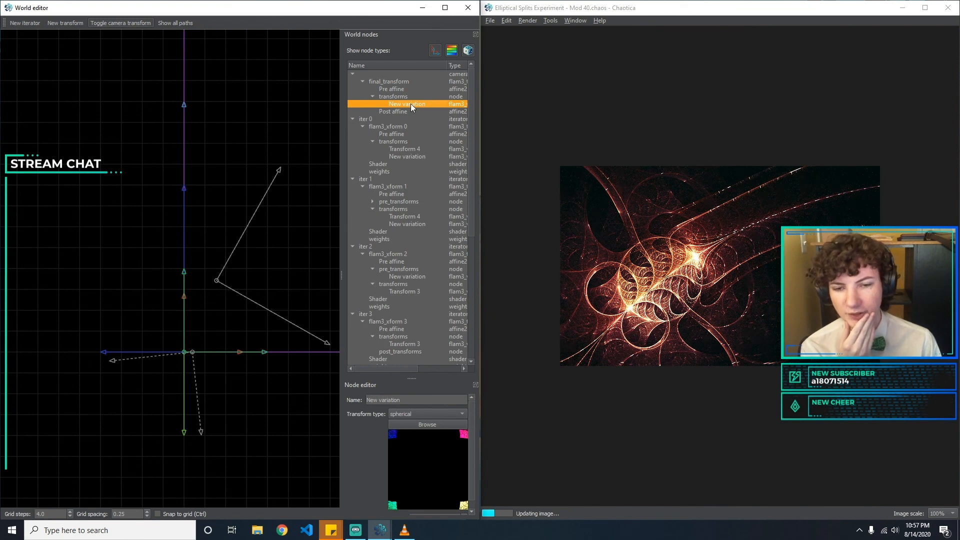
Change the final transform's variation to elliptic and reposition the camera so the fractal fills the frame around its bright core.
{"action": "left_click", "coordinate": [436, 412]}
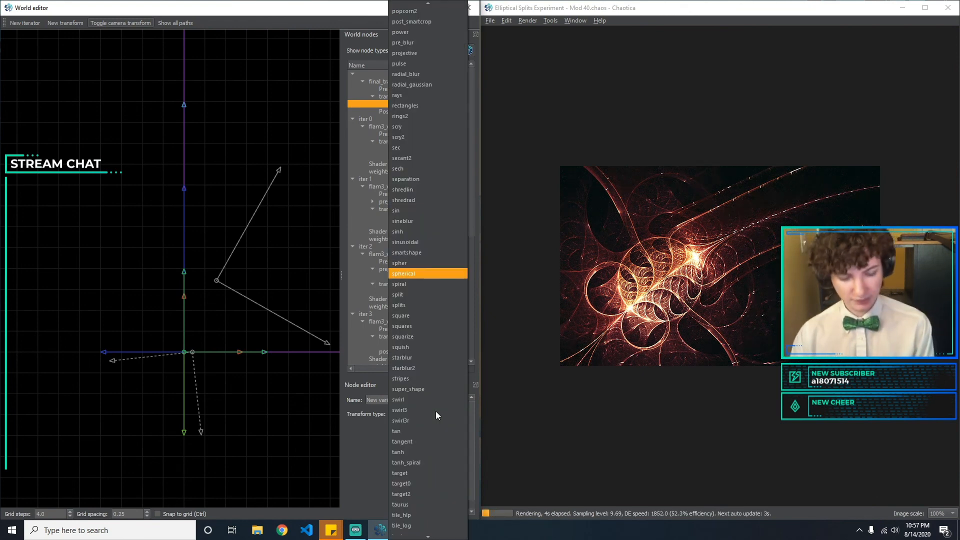
{"action": "key", "text": "Escape"}
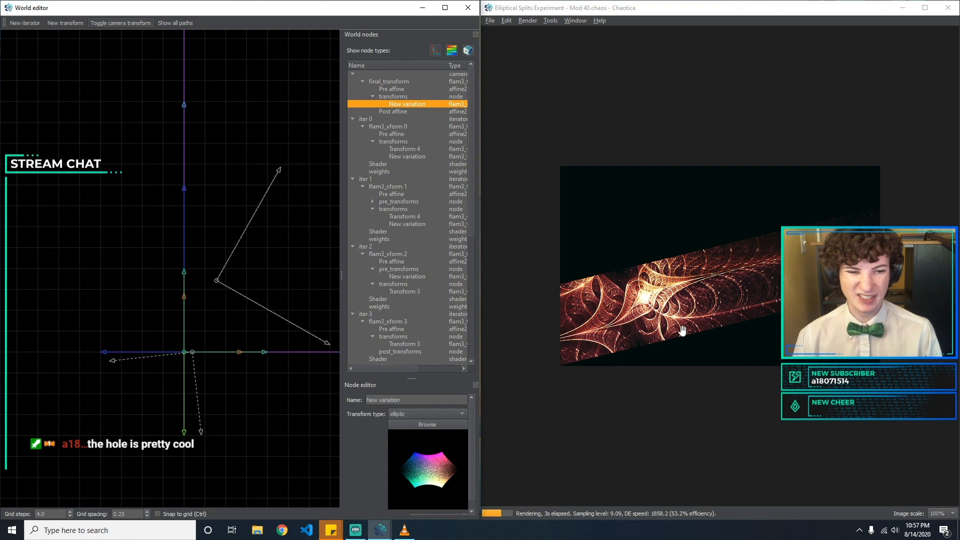
{"action": "left_click_drag", "start_coordinate": [620, 316], "coordinate": [708, 295]}
{"action": "left_click_drag", "start_coordinate": [622, 299], "coordinate": [704, 278]}
{"action": "left_click_drag", "start_coordinate": [655, 335], "coordinate": [754, 303]}
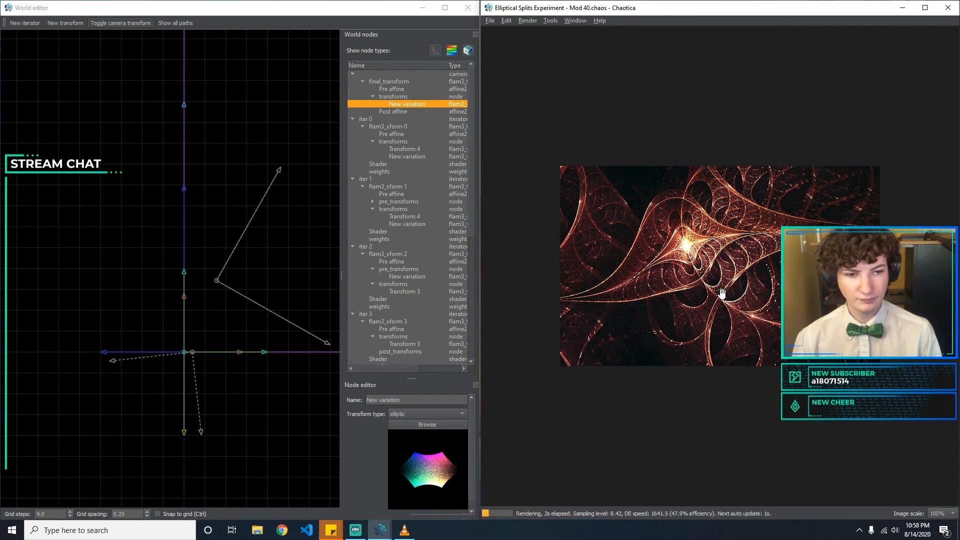
Save the elliptic composition as "Elliptical Splits Experiment - Mod 41.chaos".
{"action": "left_click", "coordinate": [490, 20]}
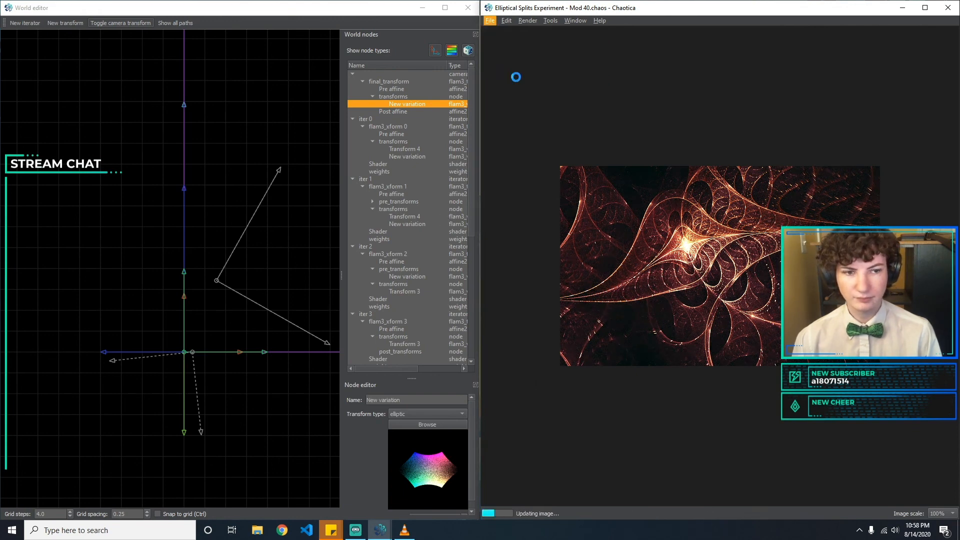
{"action": "left_click", "coordinate": [516, 77]}
{"action": "left_click", "coordinate": [642, 223]}
{"action": "key", "text": "BackSpace"}
{"action": "type", "text": "1"}
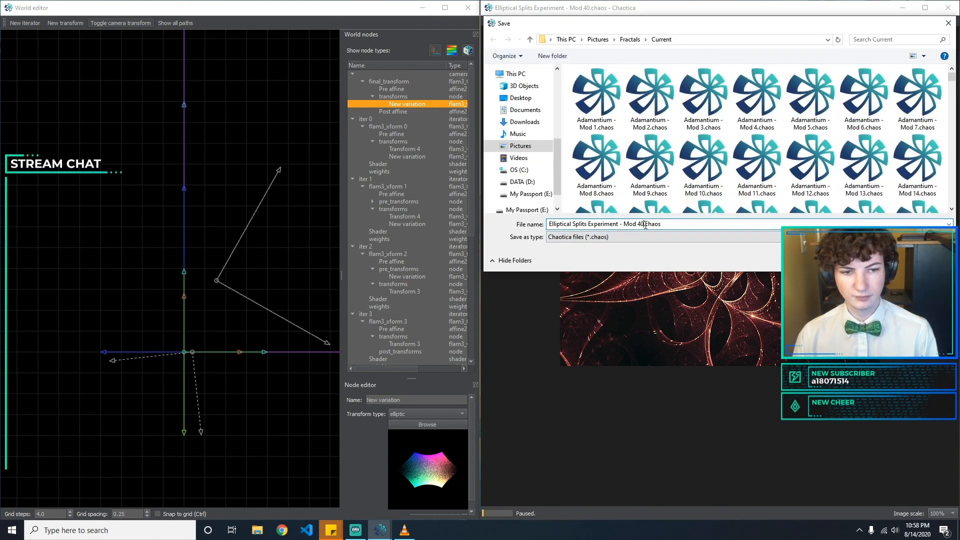
{"action": "key", "text": "Return"}
Browse the transform previews and change the final transform's variation from elliptic to arcsech.
{"action": "left_click", "coordinate": [407, 424]}
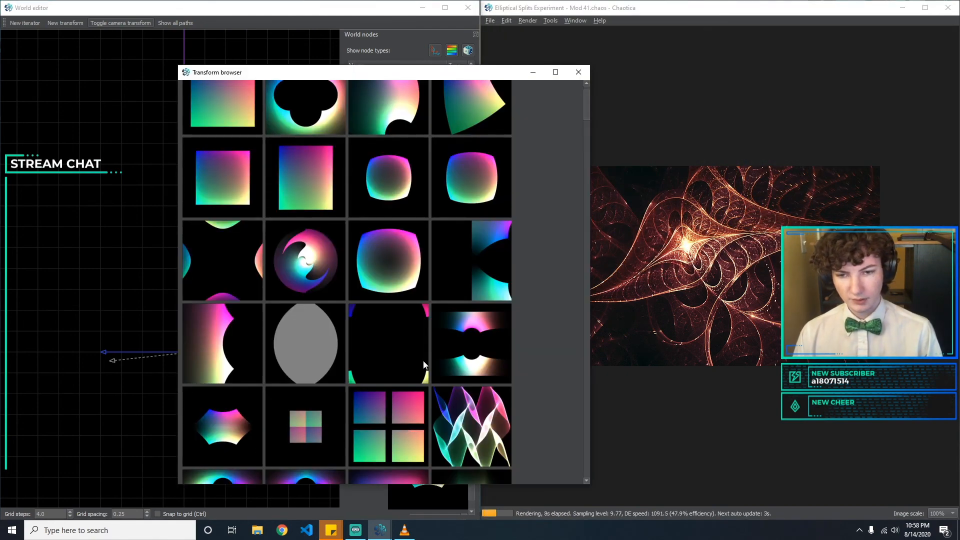
{"action": "scroll", "coordinate": [536, 191], "scroll_direction": "down", "scroll_amount": 20}
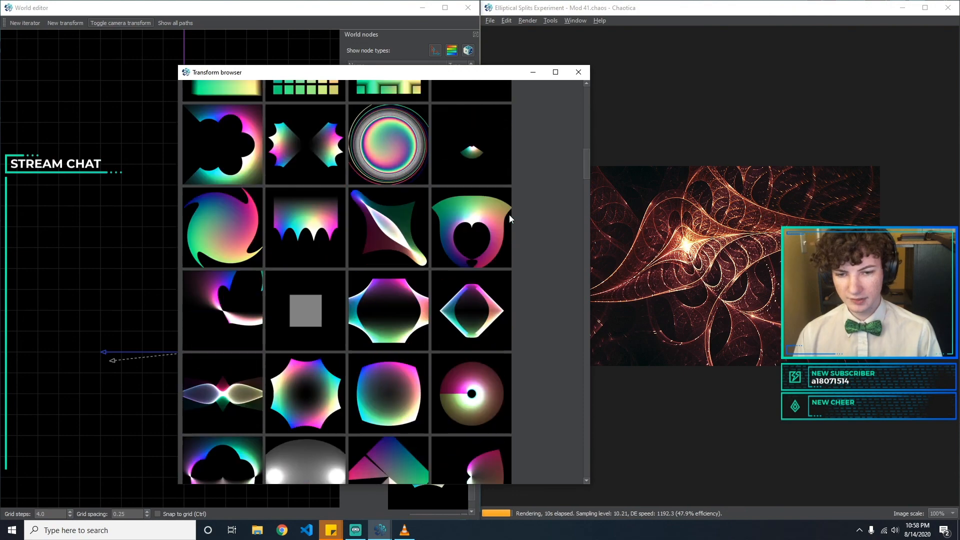
{"action": "left_click", "coordinate": [586, 75]}
{"action": "left_click", "coordinate": [433, 386]}
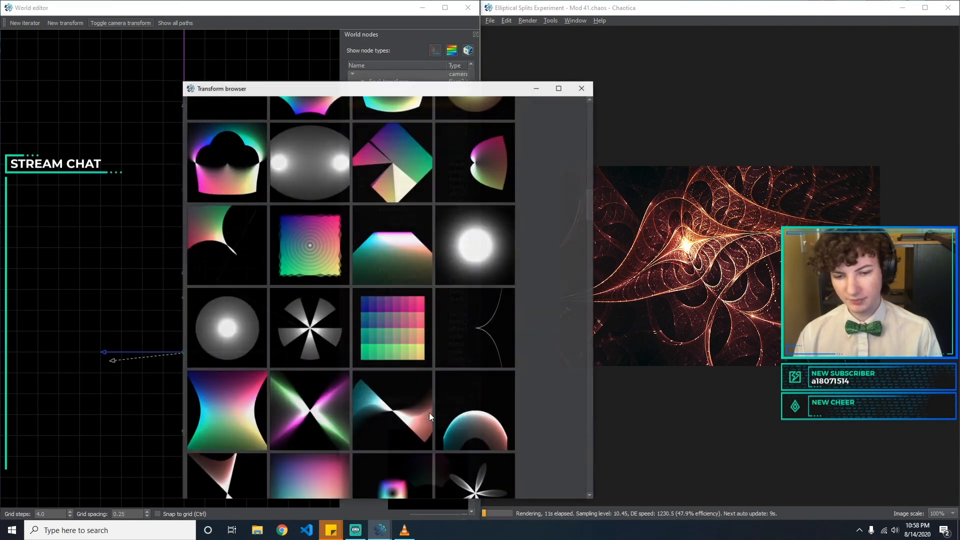
{"action": "scroll", "coordinate": [435, 382], "scroll_direction": "down", "scroll_amount": 10}
{"action": "scroll", "coordinate": [437, 385], "scroll_direction": "down", "scroll_amount": 12}
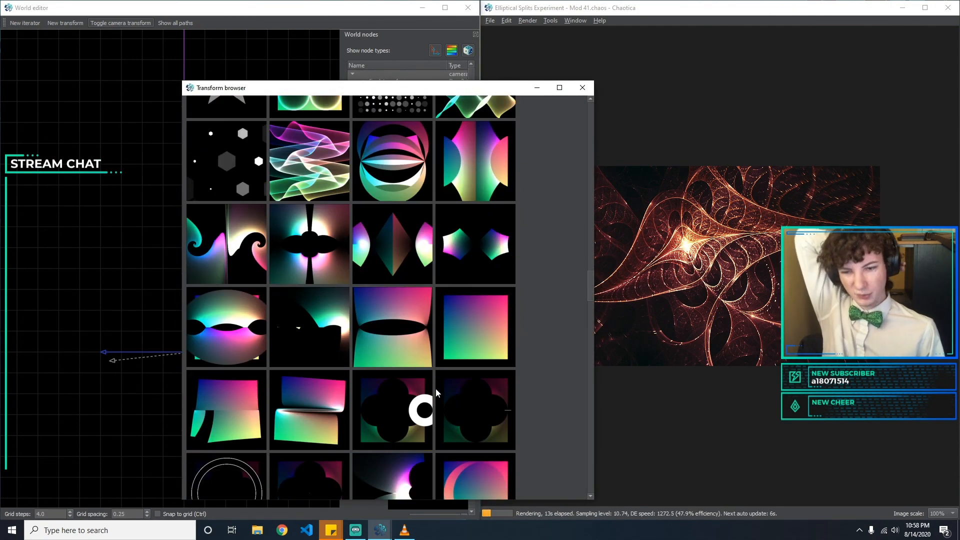
{"action": "scroll", "coordinate": [447, 376], "scroll_direction": "down", "scroll_amount": 2}
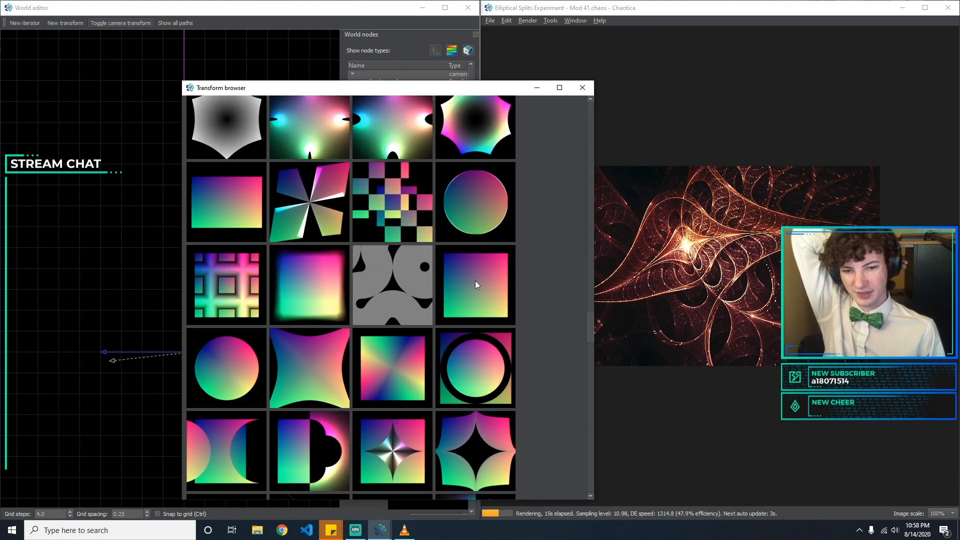
{"action": "scroll", "coordinate": [477, 295], "scroll_direction": "down", "scroll_amount": 6}
{"action": "scroll", "coordinate": [479, 308], "scroll_direction": "down", "scroll_amount": 8}
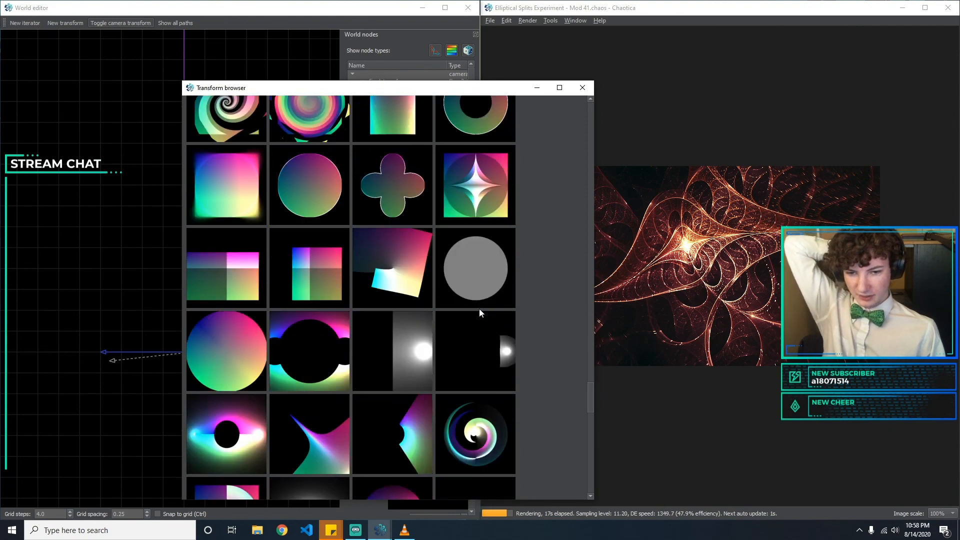
{"action": "scroll", "coordinate": [480, 308], "scroll_direction": "down", "scroll_amount": 12}
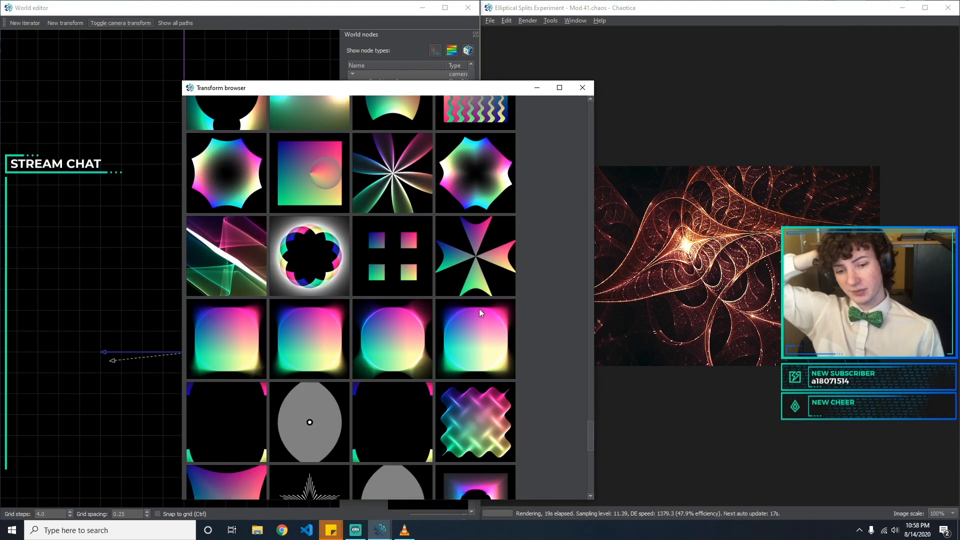
{"action": "scroll", "coordinate": [479, 313], "scroll_direction": "down", "scroll_amount": 3}
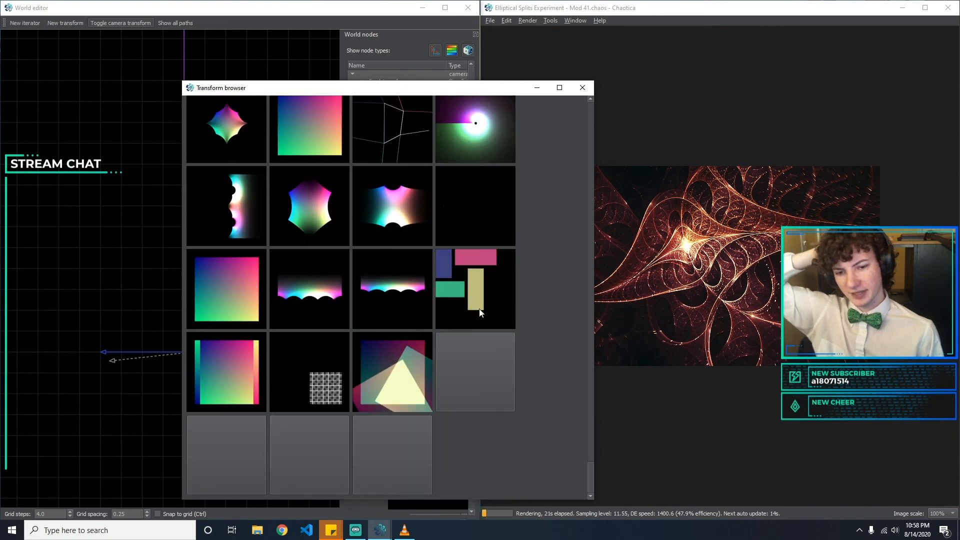
{"action": "scroll", "coordinate": [480, 313], "scroll_direction": "up", "scroll_amount": 3}
{"action": "double_click", "coordinate": [258, 389]}
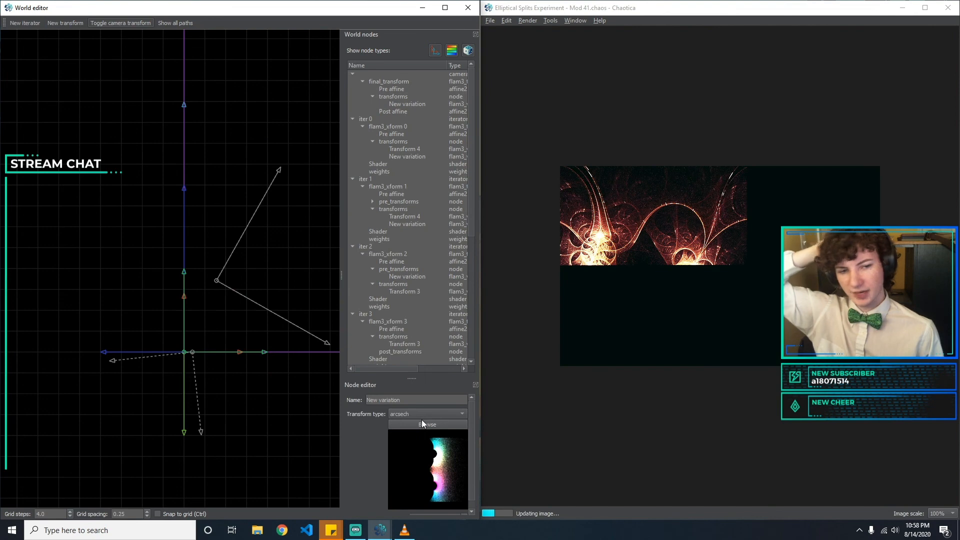
Try a reduced arcsech amount, set it back to 1, and enlarge and reposition the fractal in the camera frame.
{"action": "left_click_drag", "start_coordinate": [644, 248], "coordinate": [692, 261]}
{"action": "left_click_drag", "start_coordinate": [472, 434], "coordinate": [468, 465]}
{"action": "left_click", "coordinate": [365, 511]}
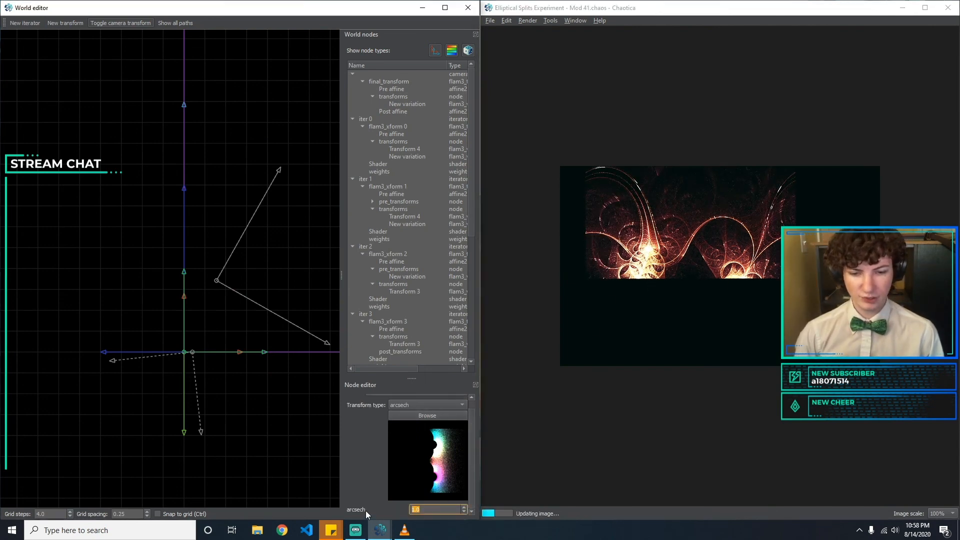
{"action": "type", "text": "0.25"}
{"action": "key", "text": "BackSpace"}
{"action": "key", "text": "BackSpace"}
{"action": "key", "text": "BackSpace"}
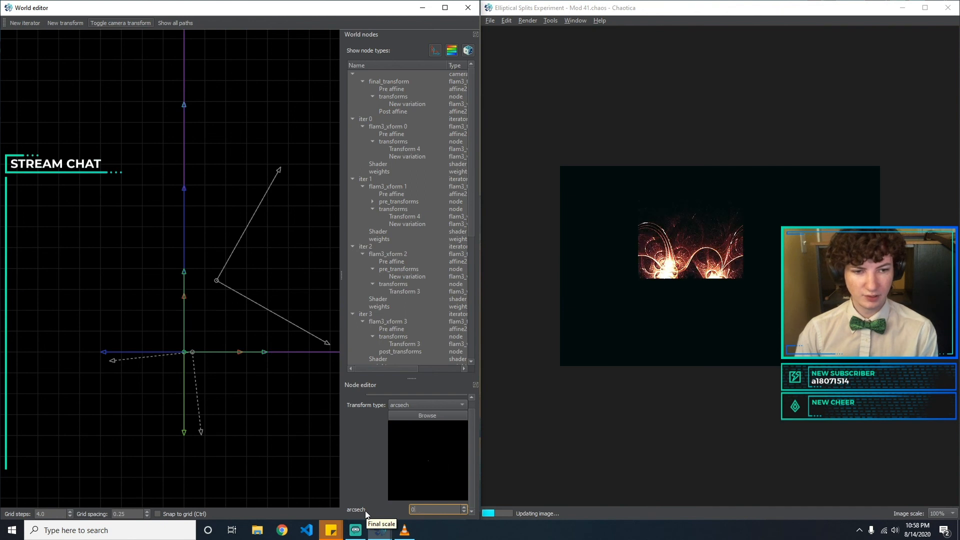
{"action": "type", "text": "1"}
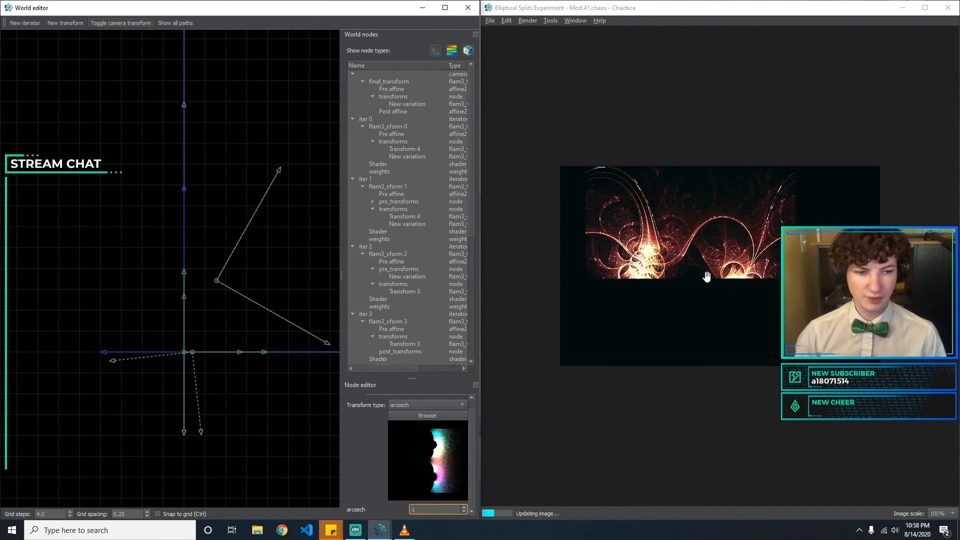
{"action": "scroll", "coordinate": [733, 258], "scroll_direction": "up", "scroll_amount": 2}
{"action": "left_click_drag", "start_coordinate": [720, 204], "coordinate": [773, 311]}
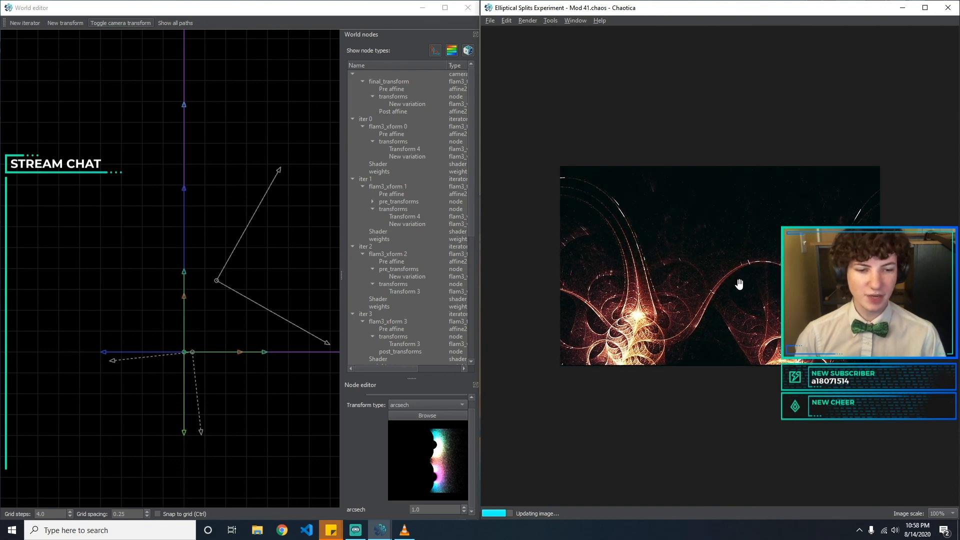
Try arctanh as the final transform's variation and reposition the camera over the curved strands.
{"action": "left_click", "coordinate": [407, 405]}
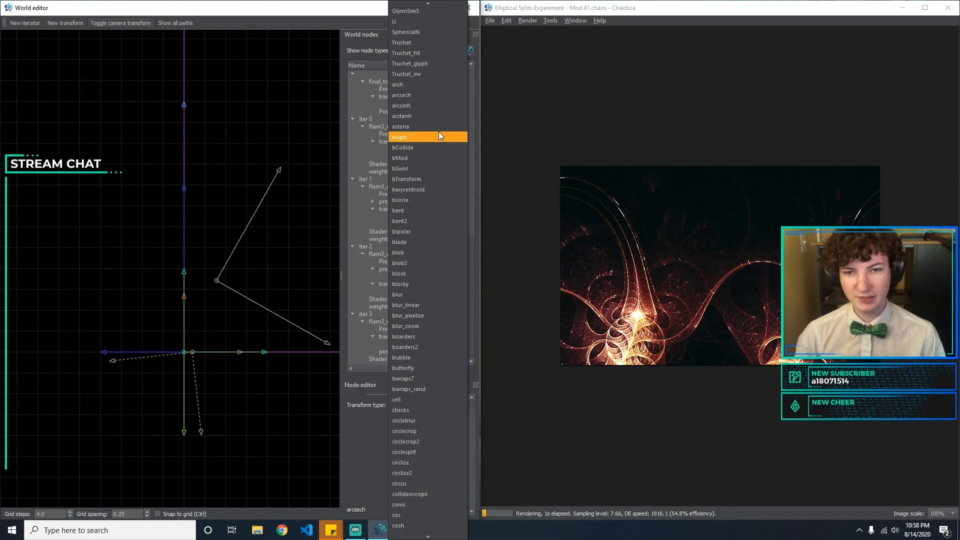
{"action": "left_click", "coordinate": [434, 117]}
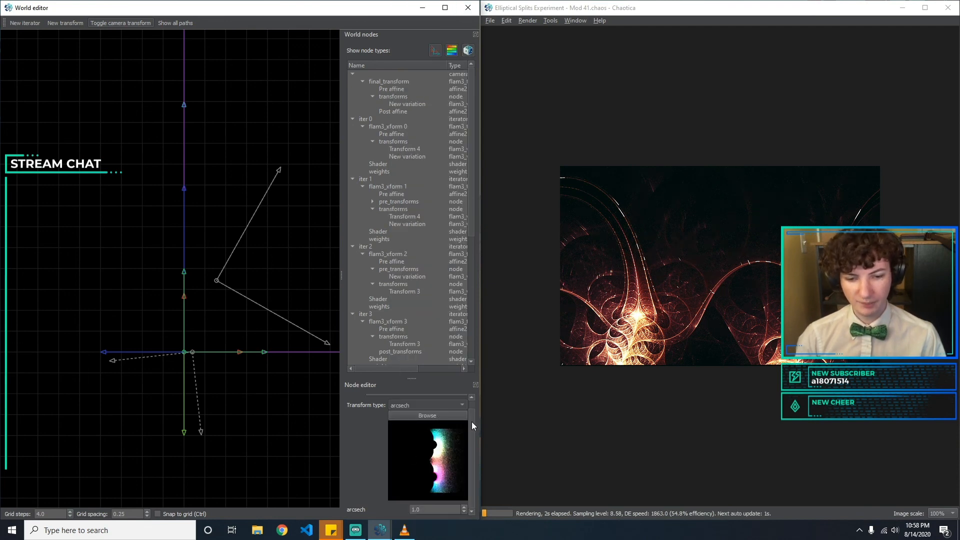
{"action": "mouse_move", "coordinate": [731, 328]}
{"action": "left_mouse_down"}
{"action": "mouse_move", "coordinate": [725, 231]}
{"action": "mouse_move", "coordinate": [760, 261]}
{"action": "left_mouse_up"}
{"action": "mouse_move", "coordinate": [753, 305]}
{"action": "left_mouse_down"}
{"action": "mouse_move", "coordinate": [751, 266]}
{"action": "mouse_move", "coordinate": [740, 287]}
{"action": "left_mouse_up"}
{"action": "left_click_drag", "start_coordinate": [744, 250], "coordinate": [740, 264]}
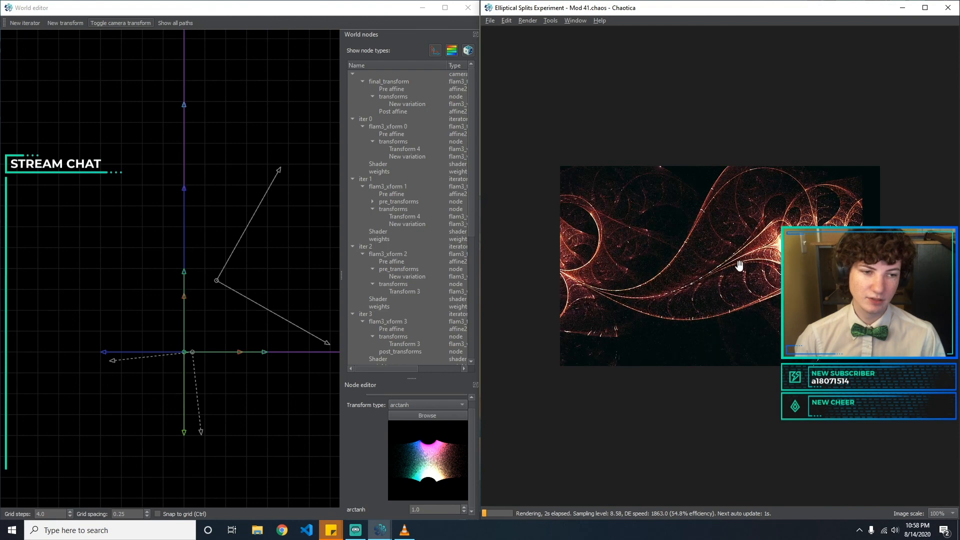
Change the final transform's variation to spherical with an amount of 2.0 and center the camera on the two bright spiral cores.
{"action": "left_click", "coordinate": [400, 404]}
{"action": "scroll", "coordinate": [445, 145], "scroll_direction": "down", "scroll_amount": 10}
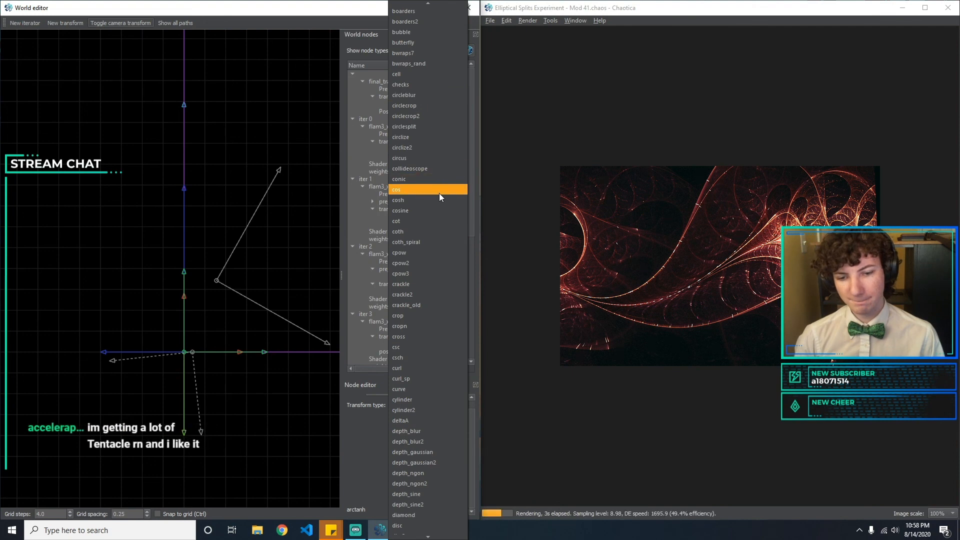
{"action": "type", "text": "spher"}
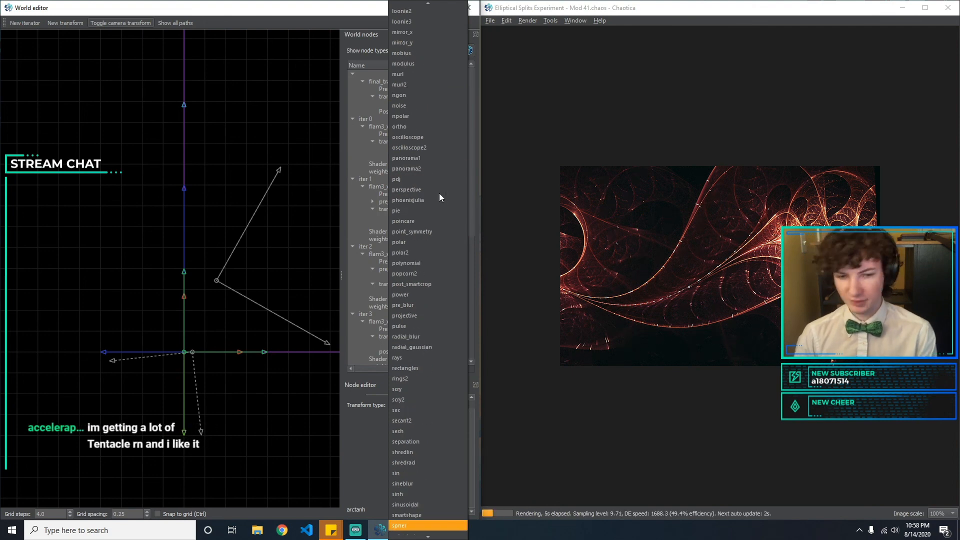
{"action": "key", "text": "Return"}
{"action": "left_click_drag", "start_coordinate": [696, 251], "coordinate": [707, 447]}
{"action": "left_click_drag", "start_coordinate": [734, 275], "coordinate": [641, 347]}
{"action": "left_click_drag", "start_coordinate": [761, 313], "coordinate": [595, 391]}
{"action": "left_click_drag", "start_coordinate": [735, 293], "coordinate": [708, 323]}
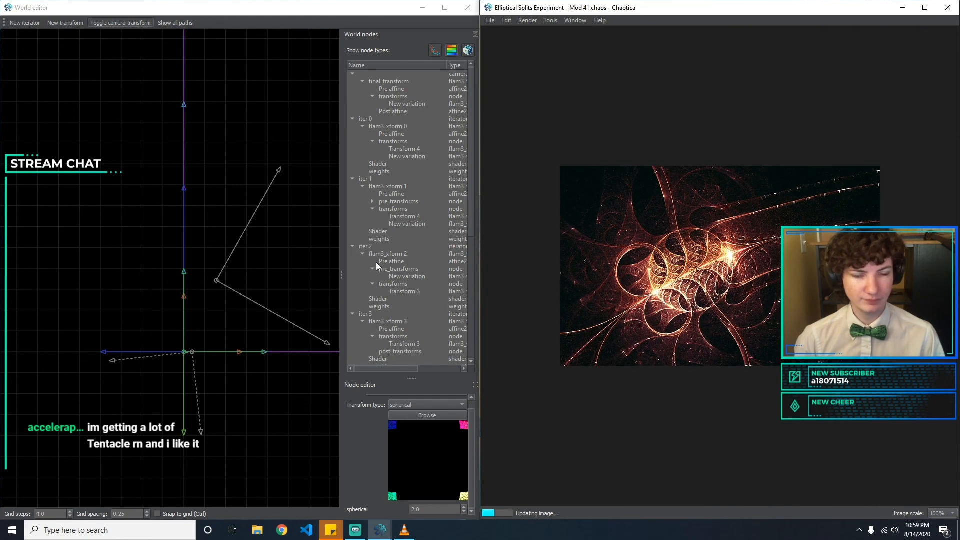
Examine the variation and shader nodes of iter 0 and iter 1.
{"action": "left_click", "coordinate": [442, 150]}
{"action": "left_click", "coordinate": [443, 156]}
{"action": "left_click", "coordinate": [439, 148]}
{"action": "left_click", "coordinate": [440, 157]}
{"action": "left_click", "coordinate": [421, 217]}
{"action": "left_click", "coordinate": [419, 224]}
{"action": "scroll", "coordinate": [454, 246], "scroll_direction": "down", "scroll_amount": 2}
{"action": "scroll", "coordinate": [433, 227], "scroll_direction": "down", "scroll_amount": 1}
{"action": "left_click", "coordinate": [433, 224]}
{"action": "left_click", "coordinate": [438, 209]}
{"action": "left_click", "coordinate": [417, 156]}
{"action": "scroll", "coordinate": [419, 155], "scroll_direction": "up", "scroll_amount": 1}
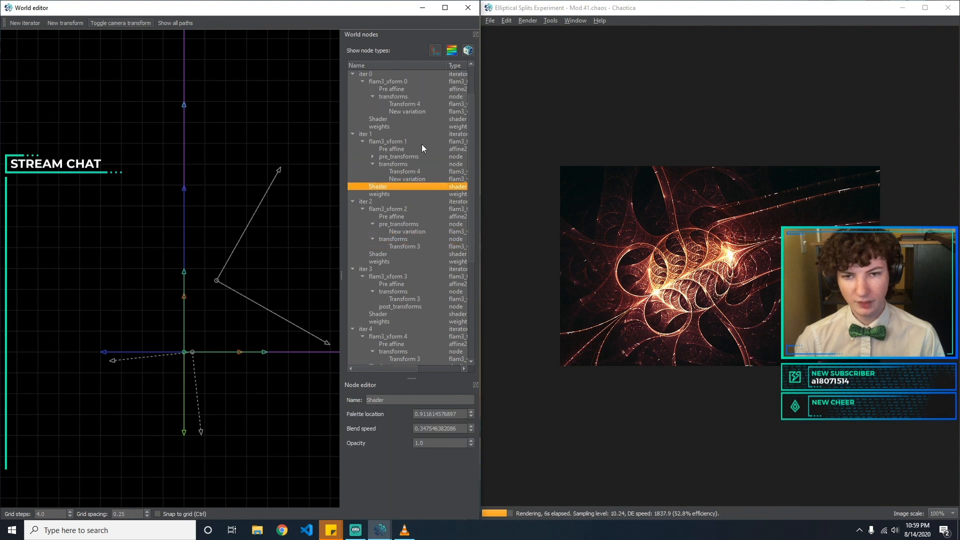
Show the post transforms of flam3_xform 1 in iter 1 and add a mobius variation there.
{"action": "left_click", "coordinate": [398, 149]}
{"action": "left_click", "coordinate": [406, 135]}
{"action": "left_click", "coordinate": [406, 142]}
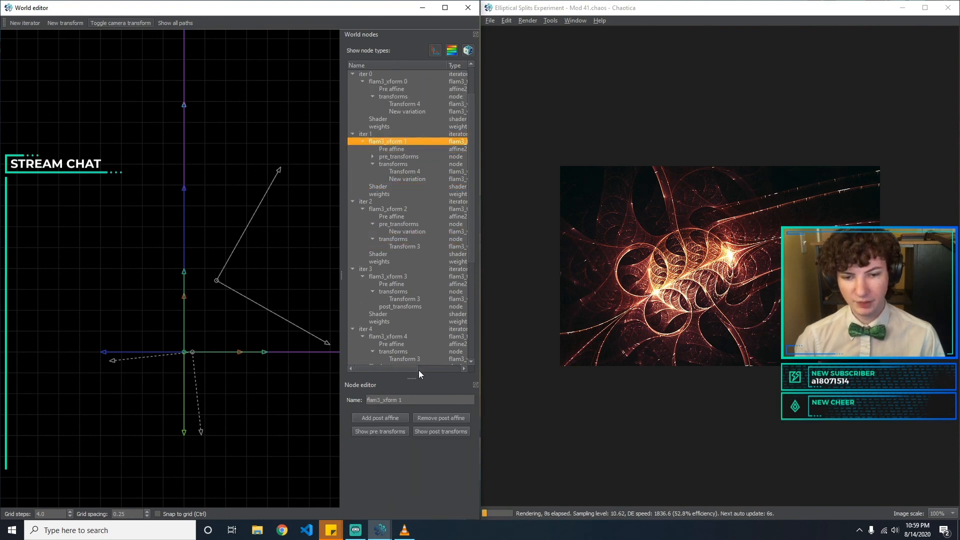
{"action": "left_click", "coordinate": [441, 431]}
{"action": "left_click", "coordinate": [411, 187]}
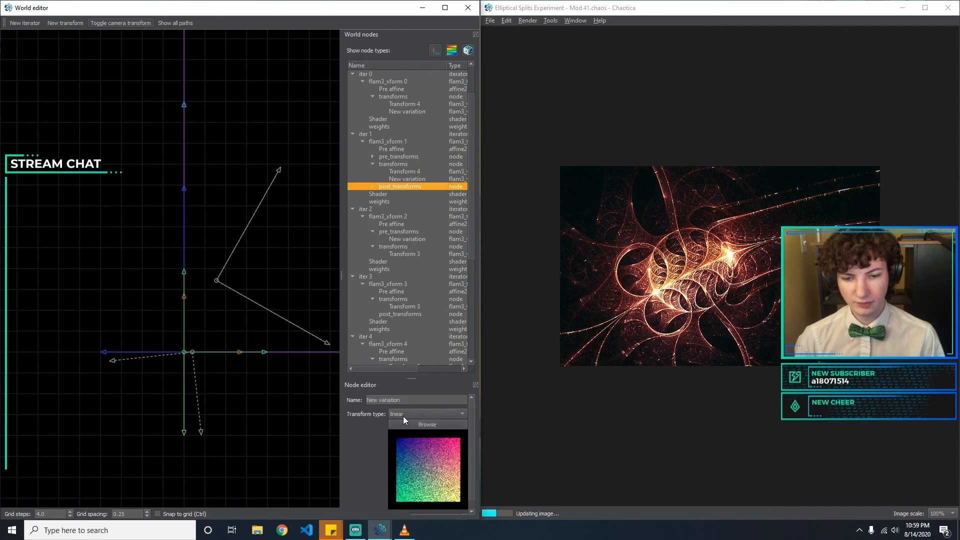
{"action": "left_click", "coordinate": [403, 416]}
{"action": "type", "text": "mod"}
{"action": "key", "text": "Return"}
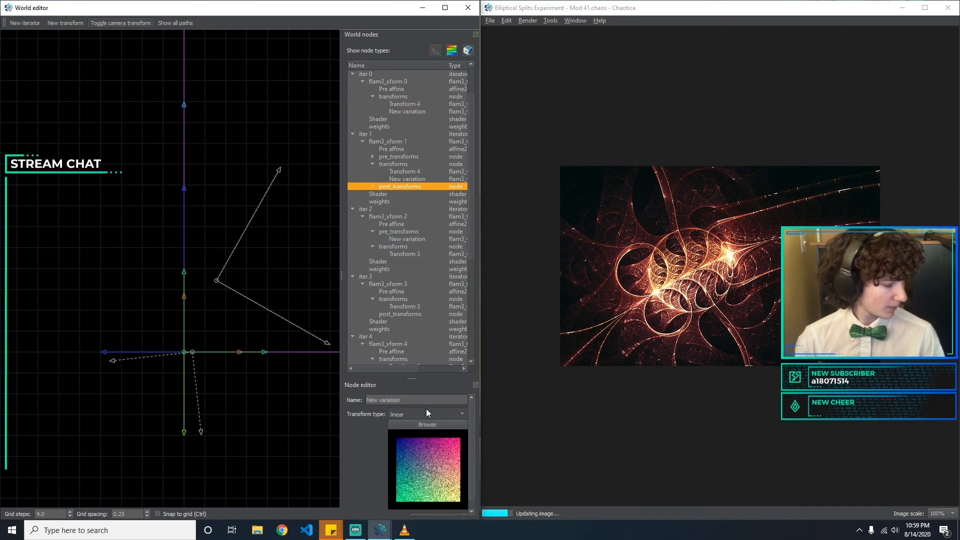
Set Re_A of the new mobius variation to 1.1.
{"action": "left_click_drag", "start_coordinate": [471, 445], "coordinate": [470, 503]}
{"action": "left_click", "coordinate": [433, 409]}
{"action": "key", "text": "BackSpace"}
{"action": "type", "text": "1."}
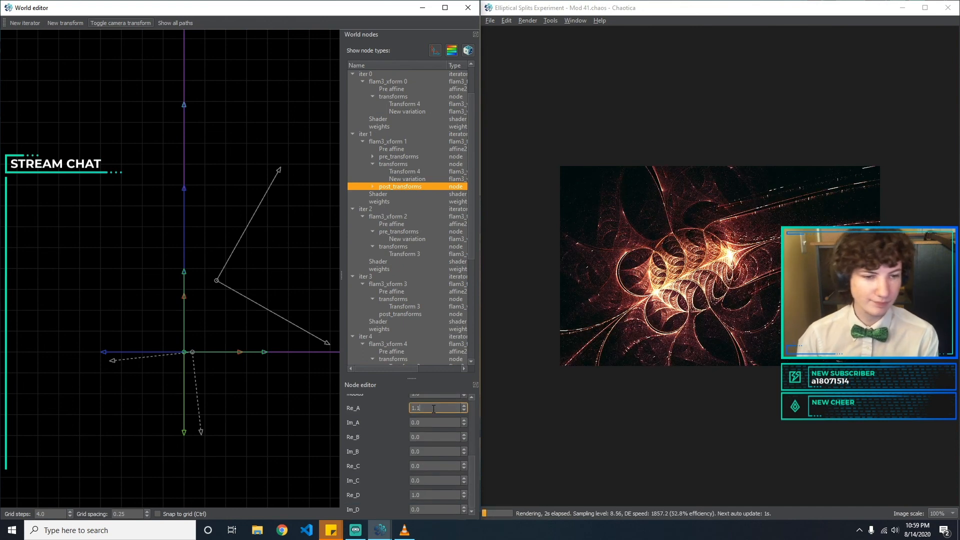
{"action": "type", "text": "1"}
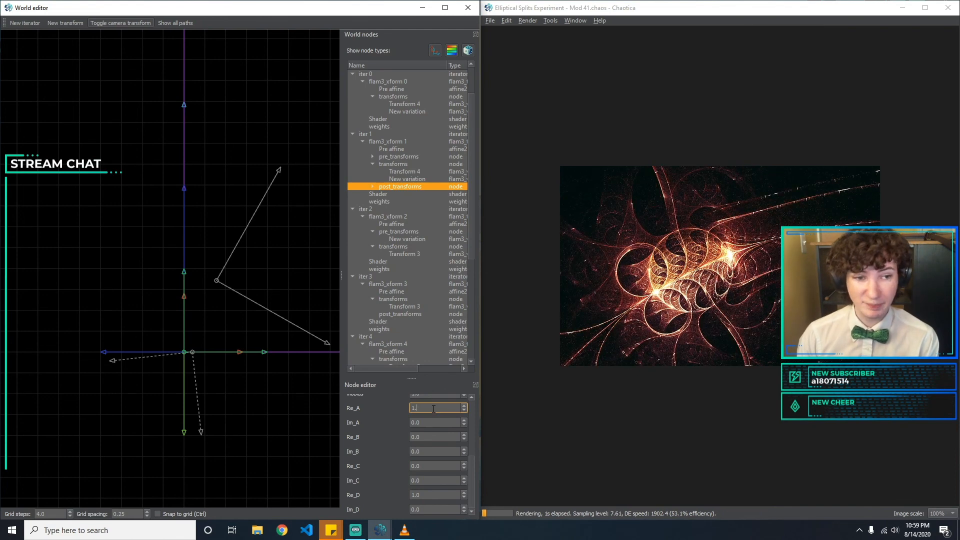
{"action": "key", "text": "BackSpace"}
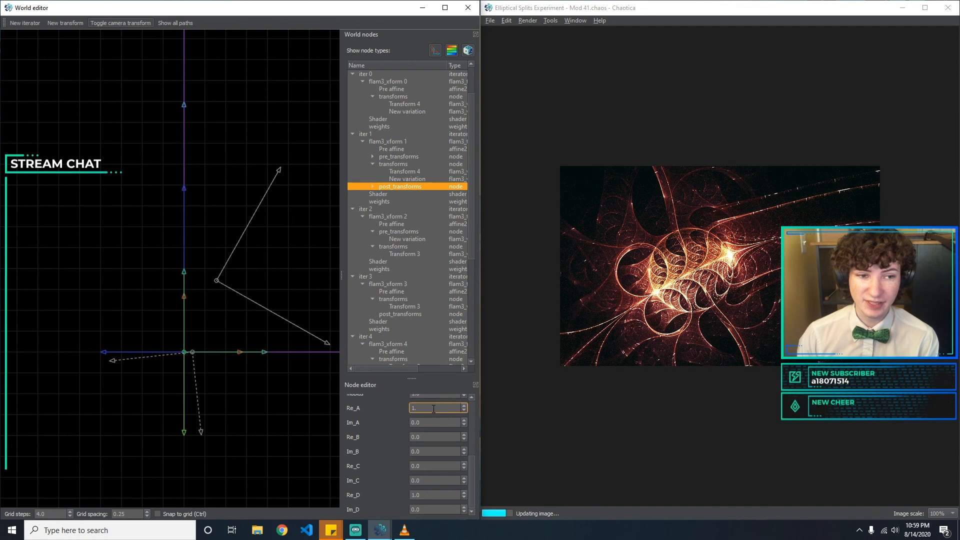
Try changes to the mobius variation's Im_A, Re_B (0.1) and Im_B, returning each to 0.
{"action": "key", "text": "Tab"}
{"action": "key", "text": "BackSpace"}
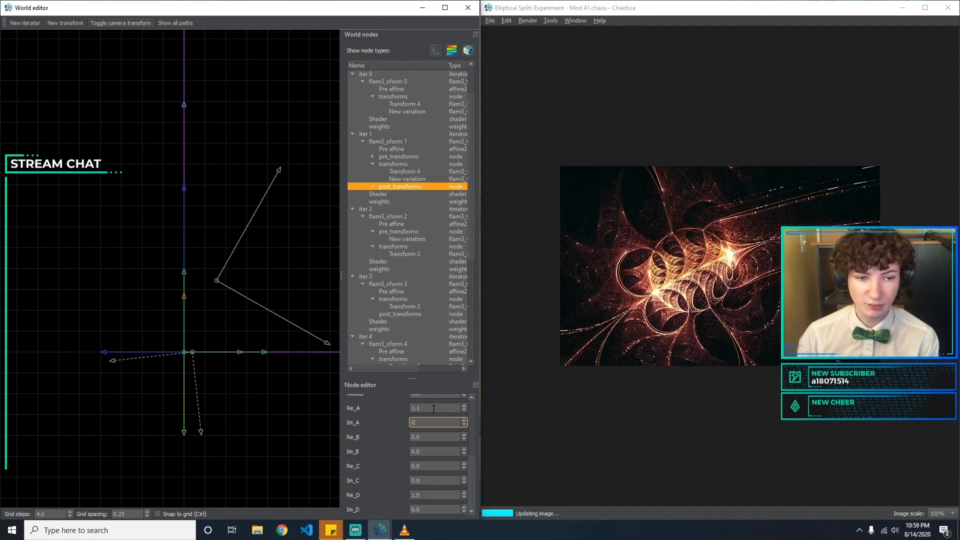
{"action": "key", "text": "Tab"}
{"action": "type", "text": "0."}
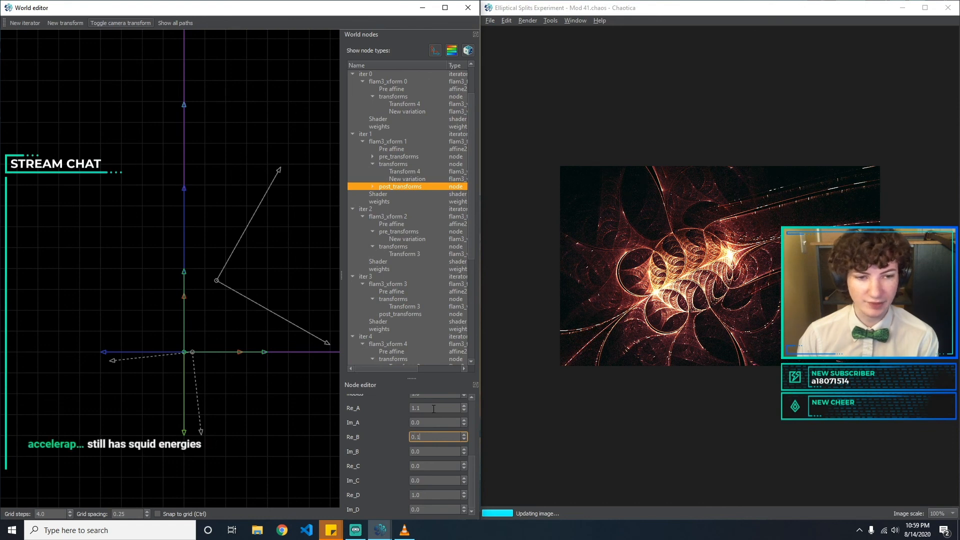
{"action": "type", "text": "1"}
{"action": "key", "text": "Tab"}
{"action": "type", "text": "0"}
{"action": "key", "text": "BackSpace"}
{"action": "key", "text": "BackSpace"}
{"action": "type", "text": ".1"}
{"action": "key", "text": "BackSpace"}
{"action": "key", "text": "BackSpace"}
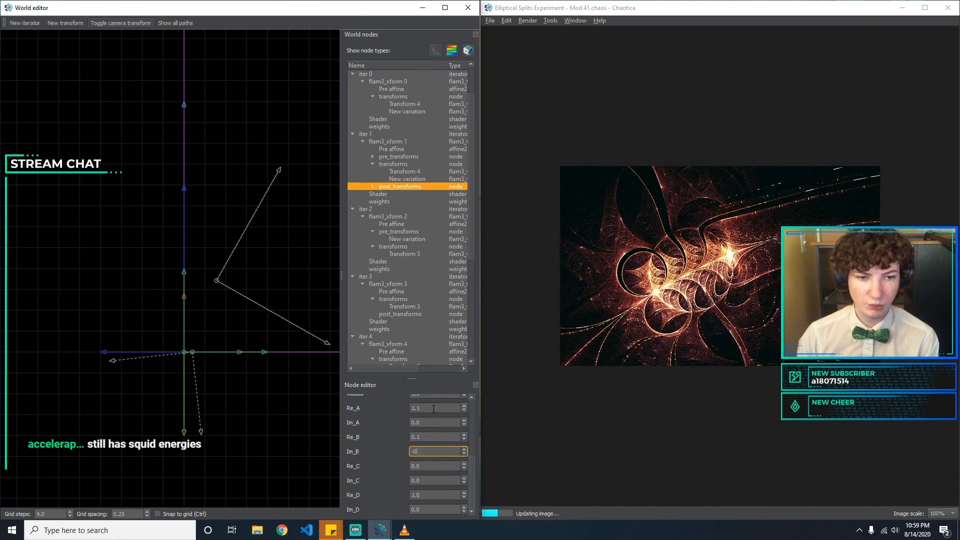
{"action": "left_click_drag", "start_coordinate": [441, 436], "coordinate": [275, 437]}
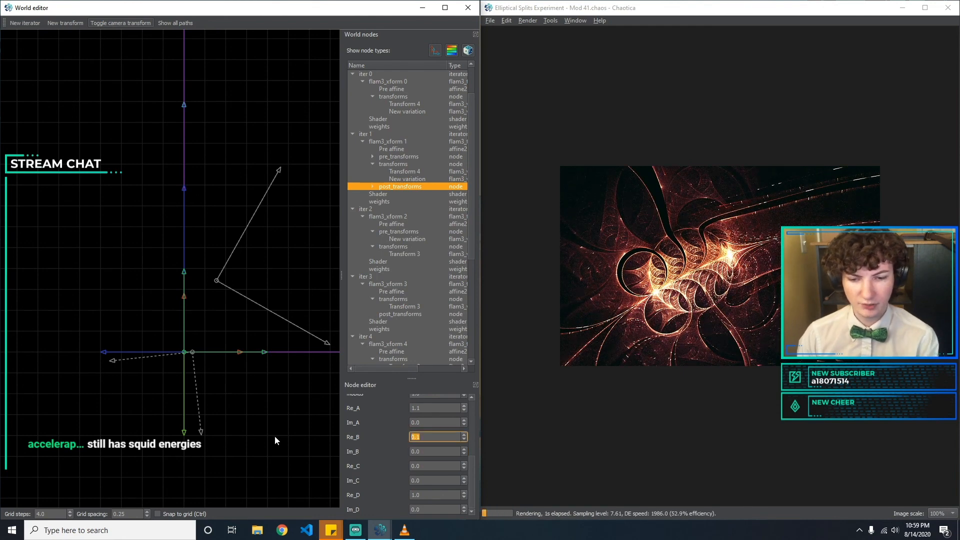
{"action": "type", "text": "0"}
Try Re_C values such as 0.1 and -0.01 in the mobius variation, then reset Re_C and Im_C to 0.
{"action": "key", "text": "Tab"}
{"action": "key", "text": "Tab"}
{"action": "type", "text": "0.1"}
{"action": "key", "text": "BackSpace"}
{"action": "key", "text": "BackSpace"}
{"action": "key", "text": "BackSpace"}
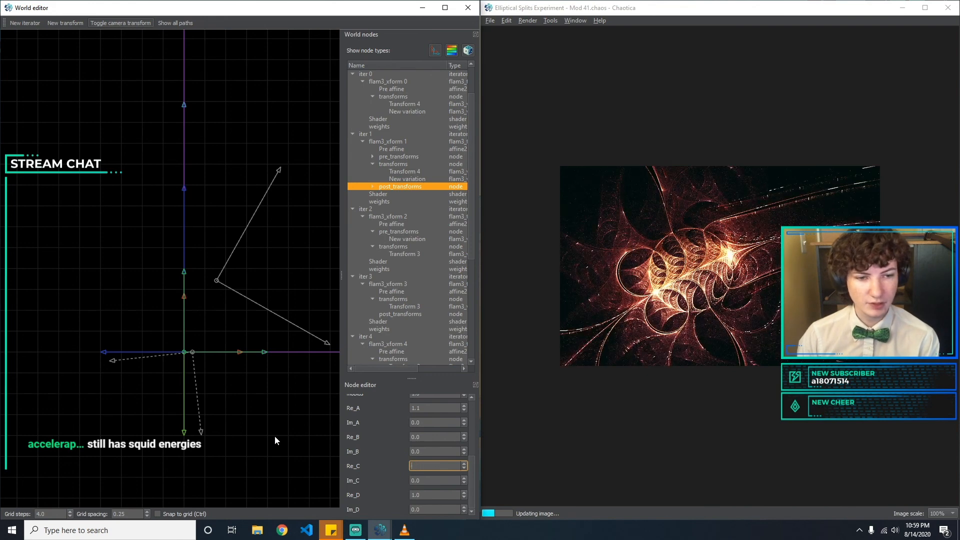
{"action": "key", "text": "Down"}
{"action": "key", "text": "BackSpace"}
{"action": "type", "text": "0"}
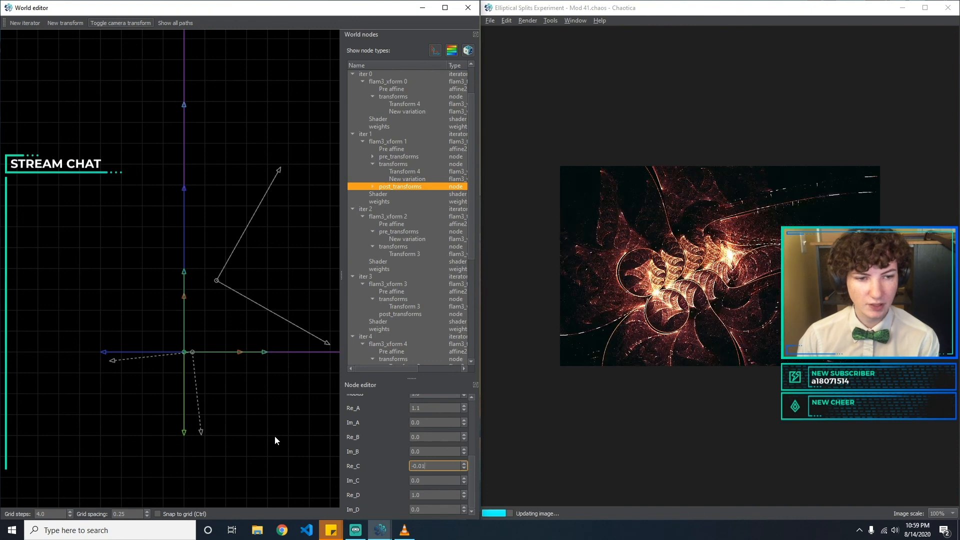
{"action": "key", "text": "Tab"}
{"action": "type", "text": "0"}
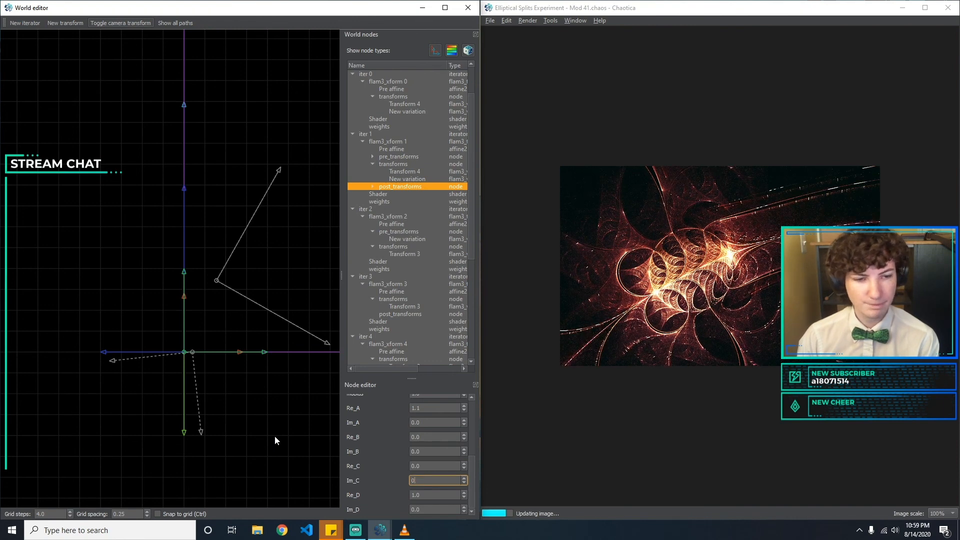
Try Re_D values such as 1.5 and 0.9 in the mobius variation, then reset Re_D to 1.
{"action": "key", "text": "Tab"}
{"action": "type", "text": "1.1"}
{"action": "key", "text": "BackSpace"}
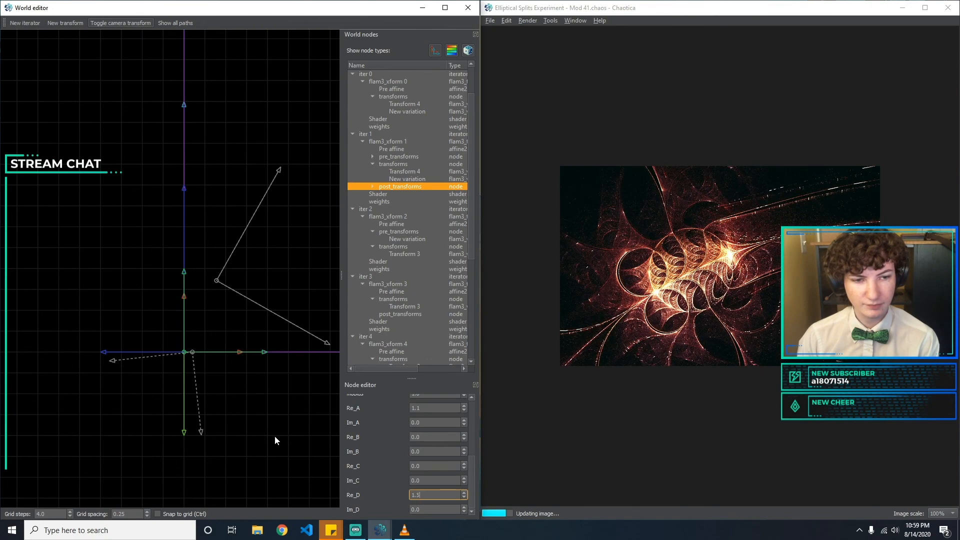
{"action": "key", "text": "BackSpace"}
{"action": "type", "text": "0.5"}
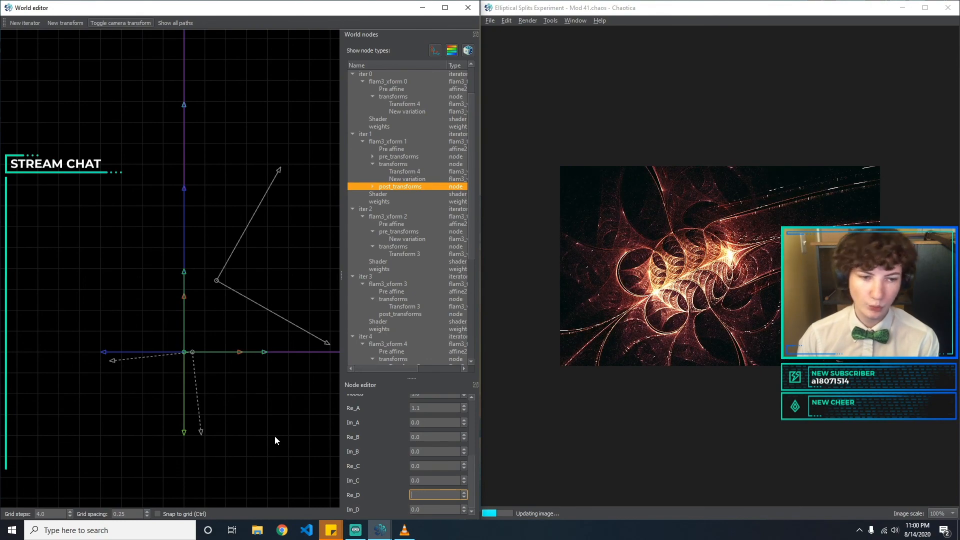
{"action": "key", "text": "BackSpace"}
{"action": "type", "text": "9"}
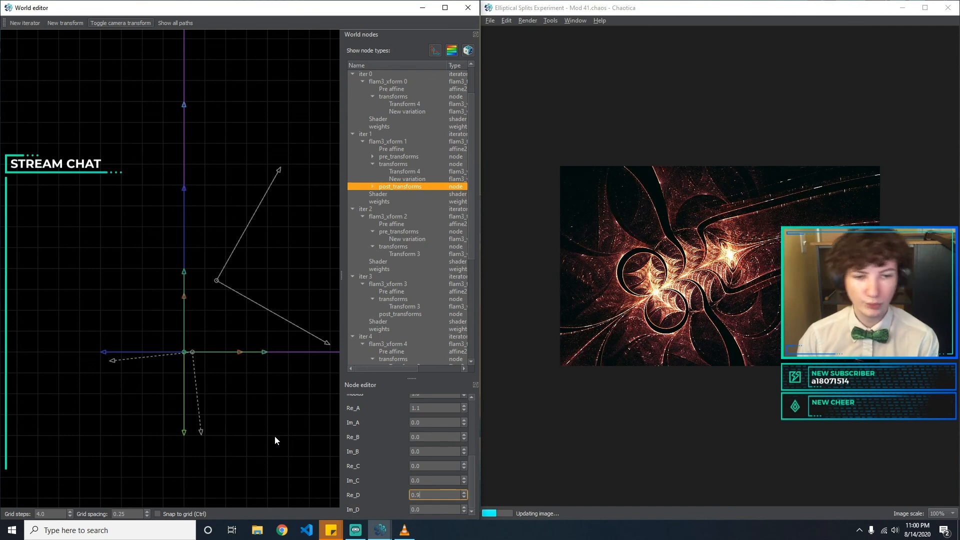
{"action": "key", "text": "BackSpace"}
{"action": "key", "text": "BackSpace"}
{"action": "key", "text": "BackSpace"}
{"action": "type", "text": "1"}
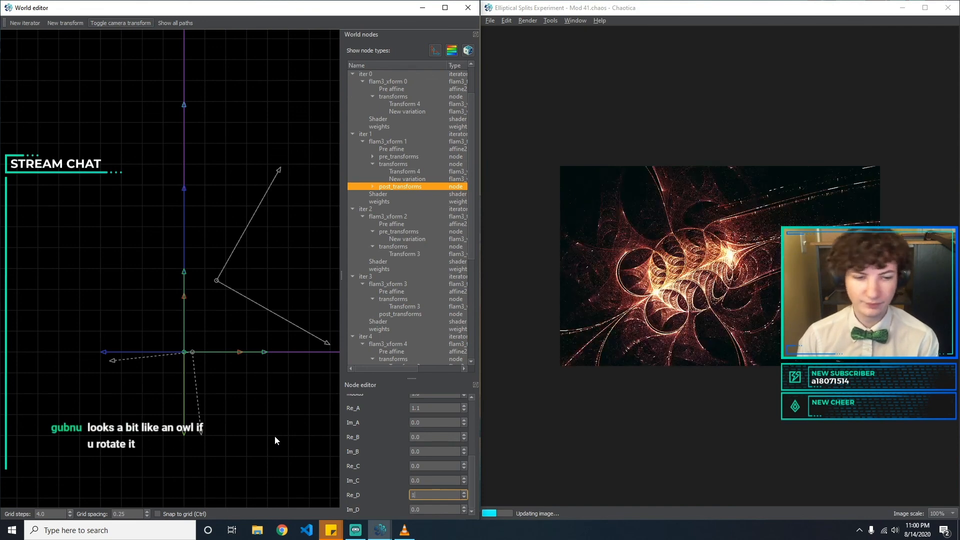
Try an Im_D of 0.1 in the mobius variation, then reset it to 0.
{"action": "key", "text": "Tab"}
{"action": "type", "text": "0."}
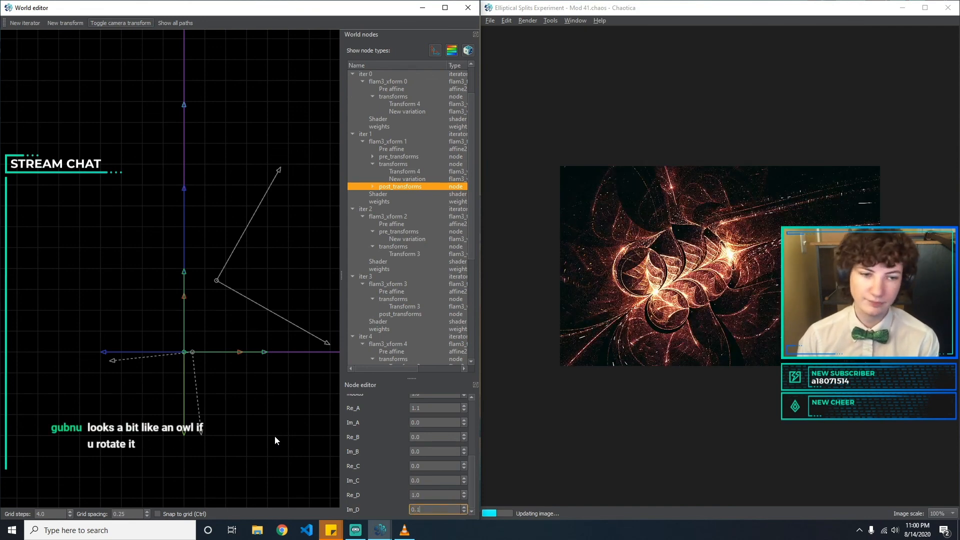
{"action": "key", "text": "BackSpace"}
{"action": "key", "text": "BackSpace"}
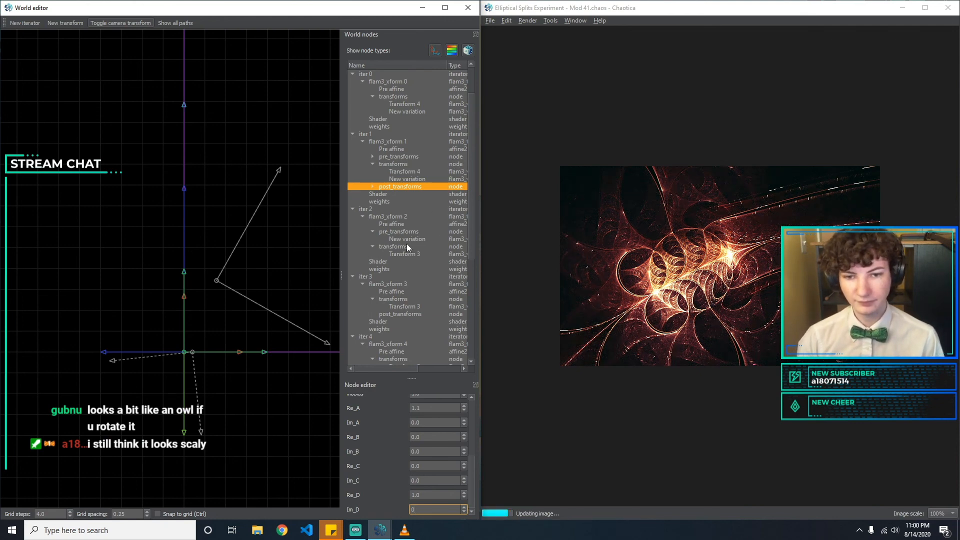
Add a second variation to the final transform's transforms and set its type to julia.
{"action": "scroll", "coordinate": [415, 150], "scroll_direction": "up", "scroll_amount": 2}
{"action": "left_click", "coordinate": [407, 104]}
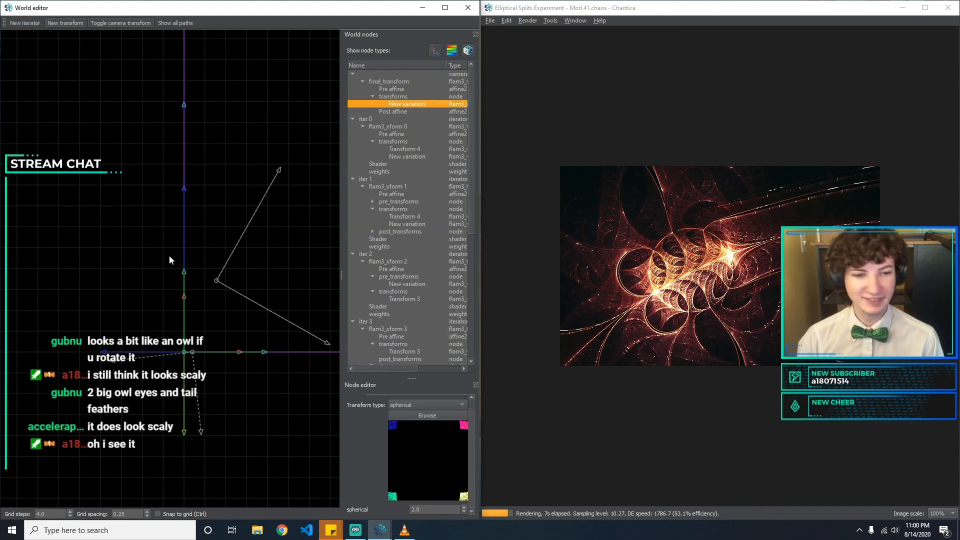
{"action": "left_click", "coordinate": [413, 406]}
{"action": "key", "text": "j"}
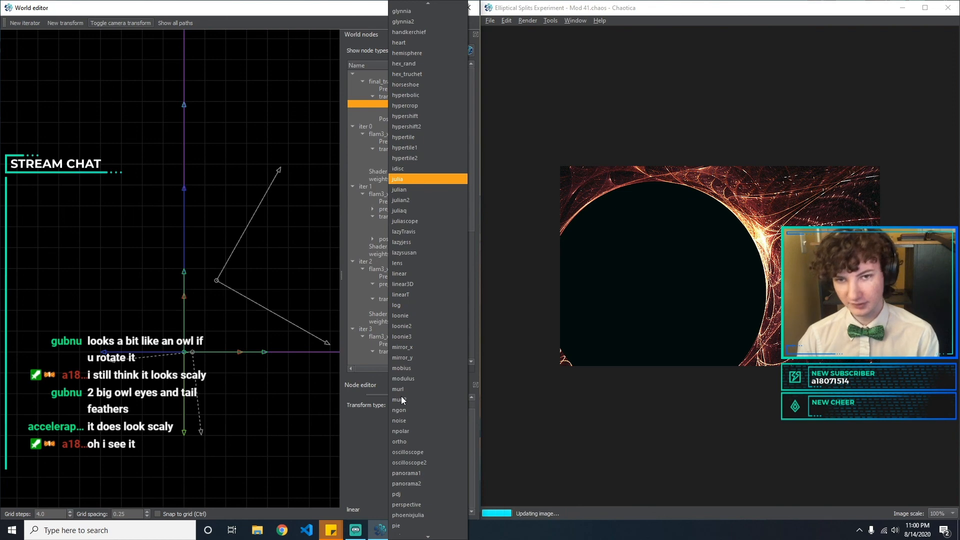
{"action": "key", "text": "Return"}
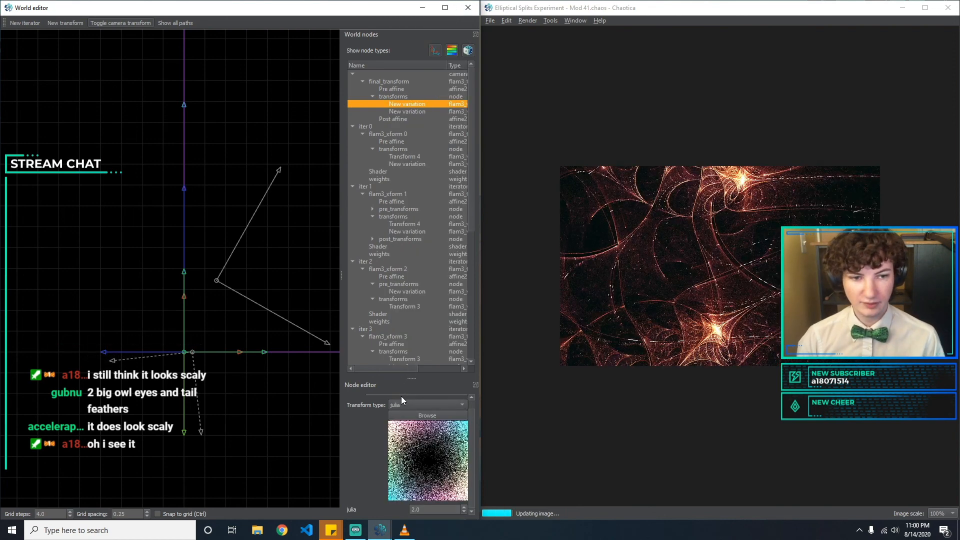
{"action": "left_click", "coordinate": [755, 336]}
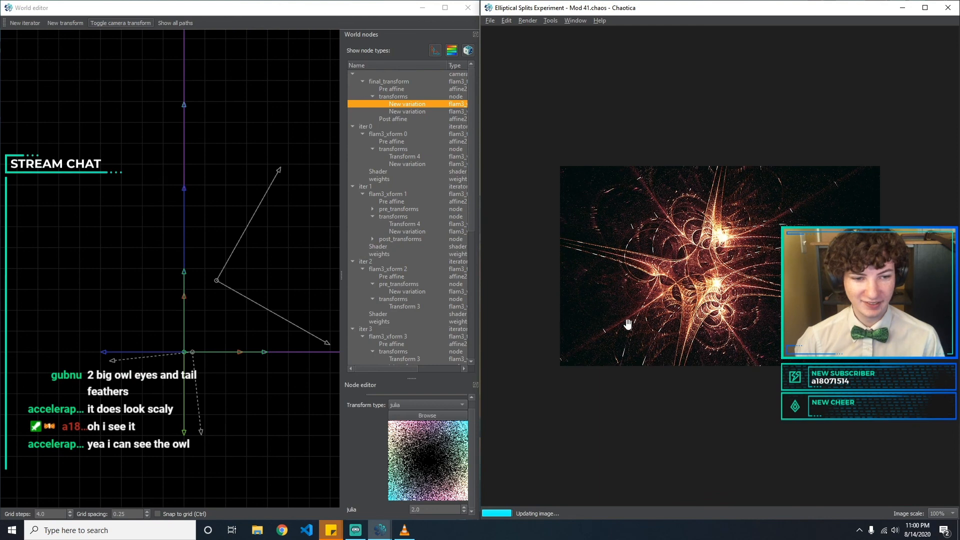
Change the added final-transform variation to julian, with a julian amount of 3 and a julian_power of 5.
{"action": "left_click", "coordinate": [437, 406]}
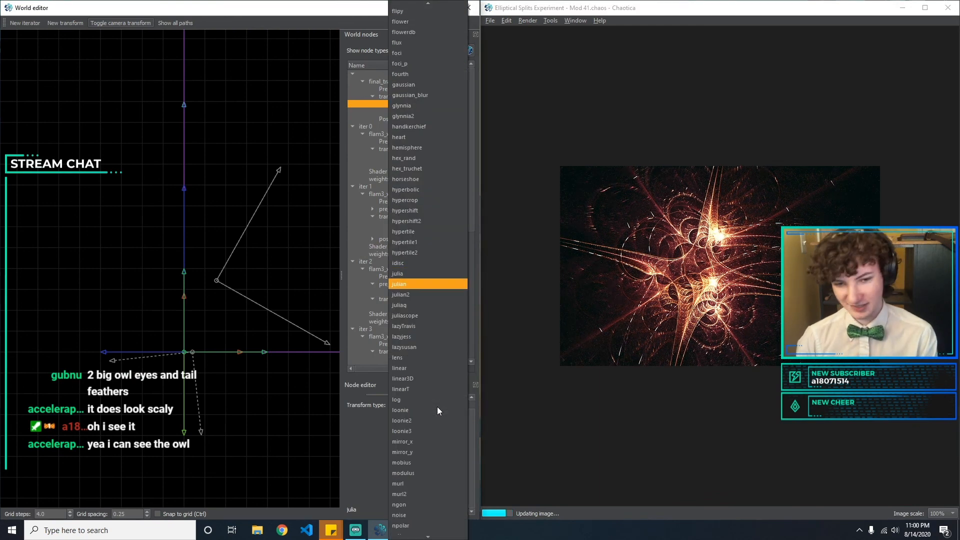
{"action": "key", "text": "Escape"}
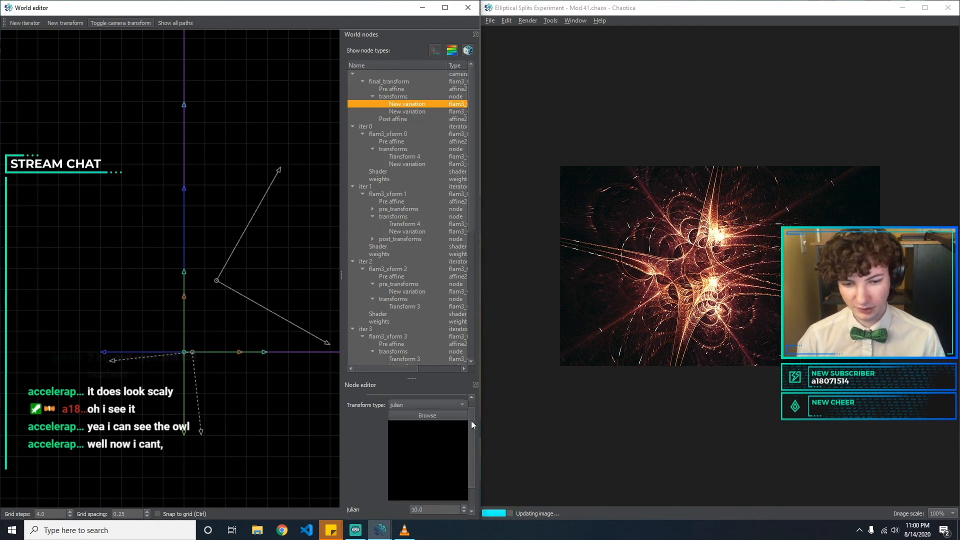
{"action": "left_click_drag", "start_coordinate": [471, 421], "coordinate": [471, 452]}
{"action": "left_click_drag", "start_coordinate": [432, 481], "coordinate": [343, 488]}
{"action": "type", "text": "3"}
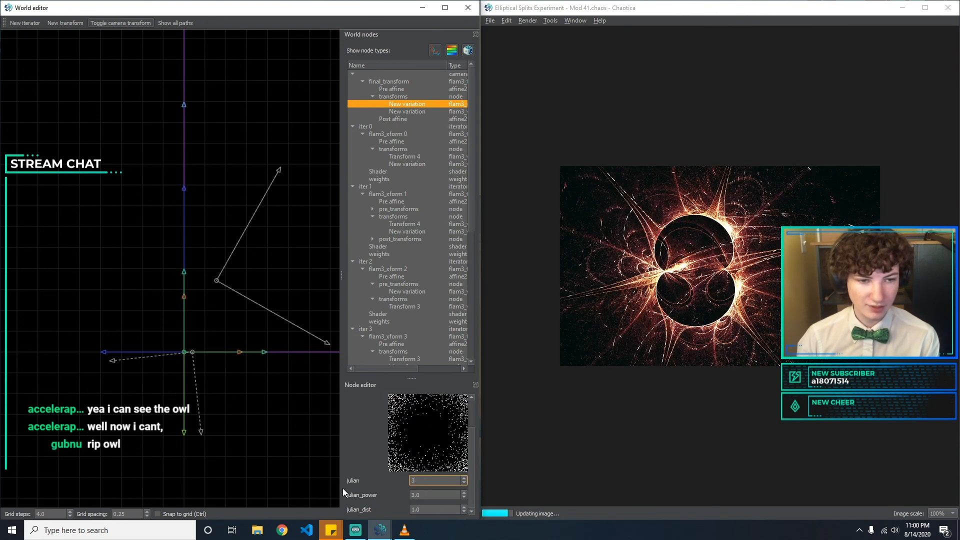
{"action": "key", "text": "Tab"}
{"action": "type", "text": "1"}
{"action": "key", "text": "BackSpace"}
{"action": "type", "text": "4"}
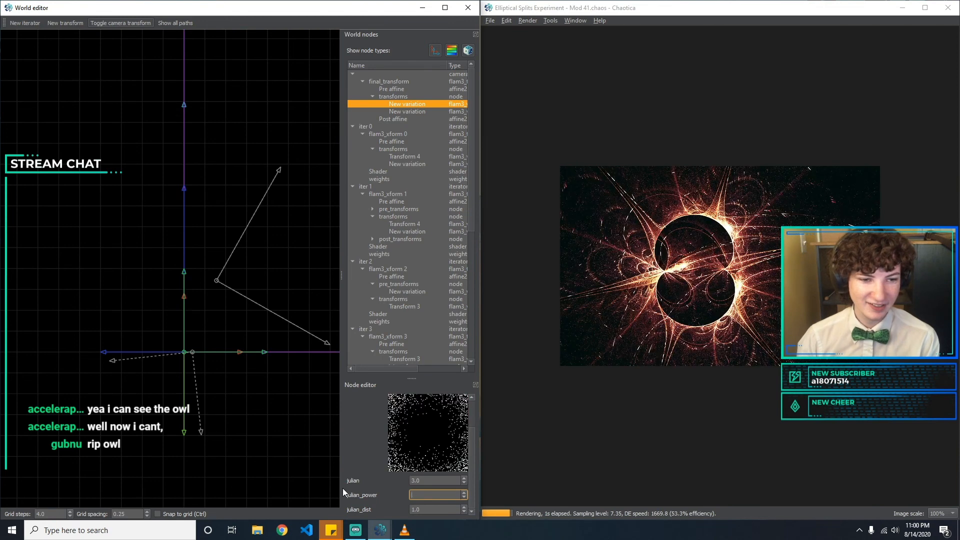
{"action": "key", "text": "BackSpace"}
{"action": "type", "text": "5"}
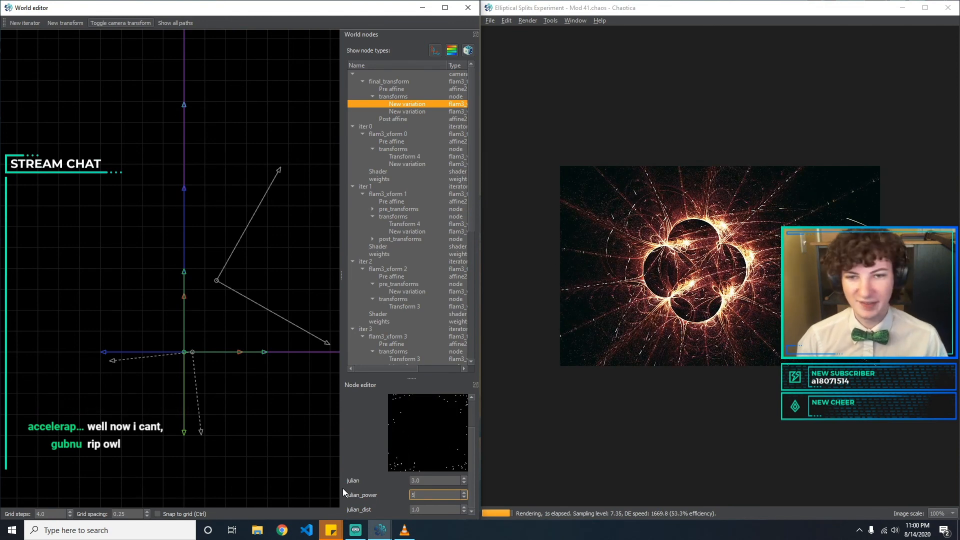
Try deleting the spherical variation from the final transform, undo that, and delete the julian variation instead.
{"action": "left_click", "coordinate": [423, 105]}
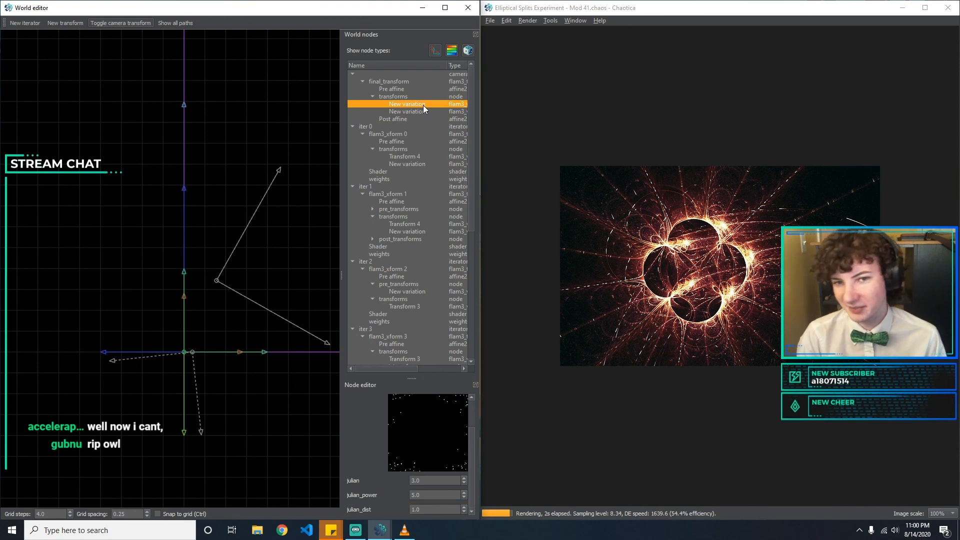
{"action": "key", "text": "Delete"}
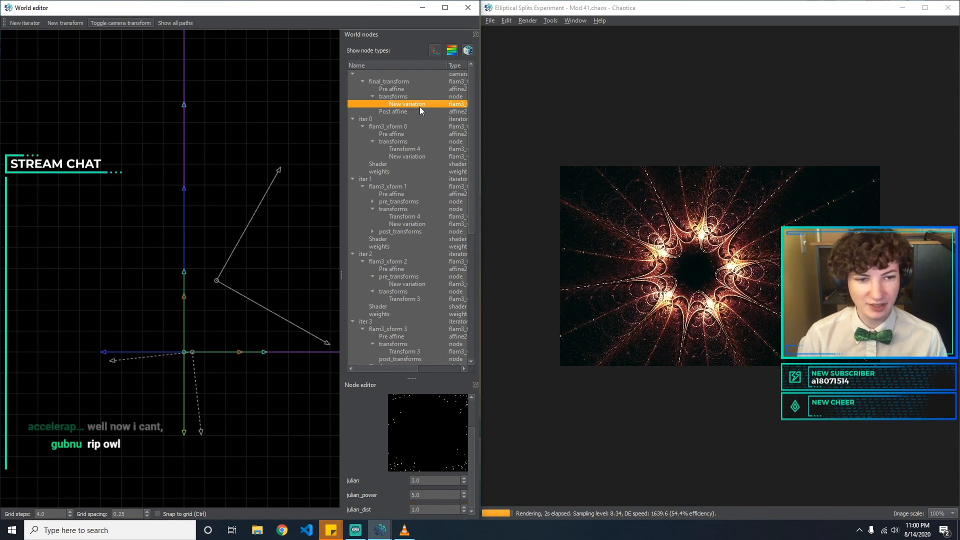
{"action": "key", "text": "ctrl+z"}
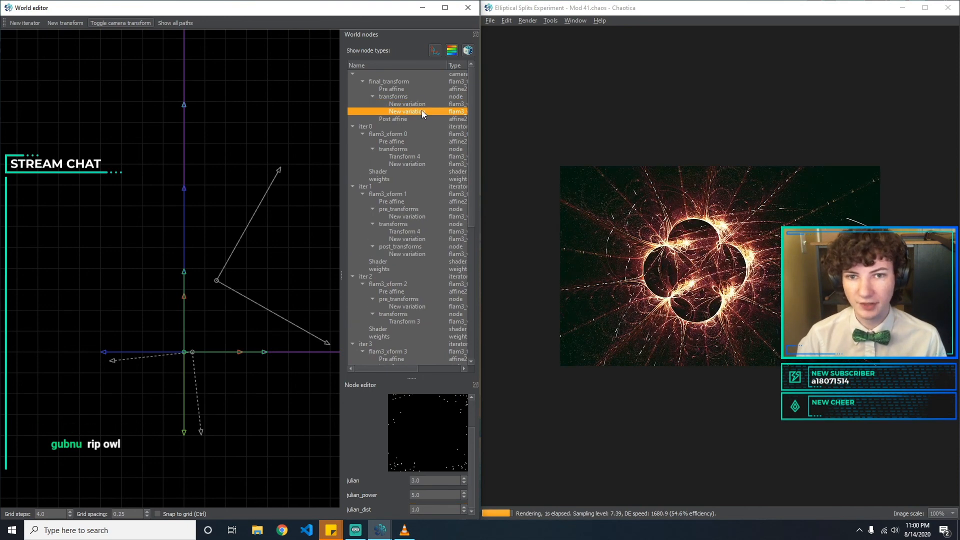
{"action": "key", "text": "Delete"}
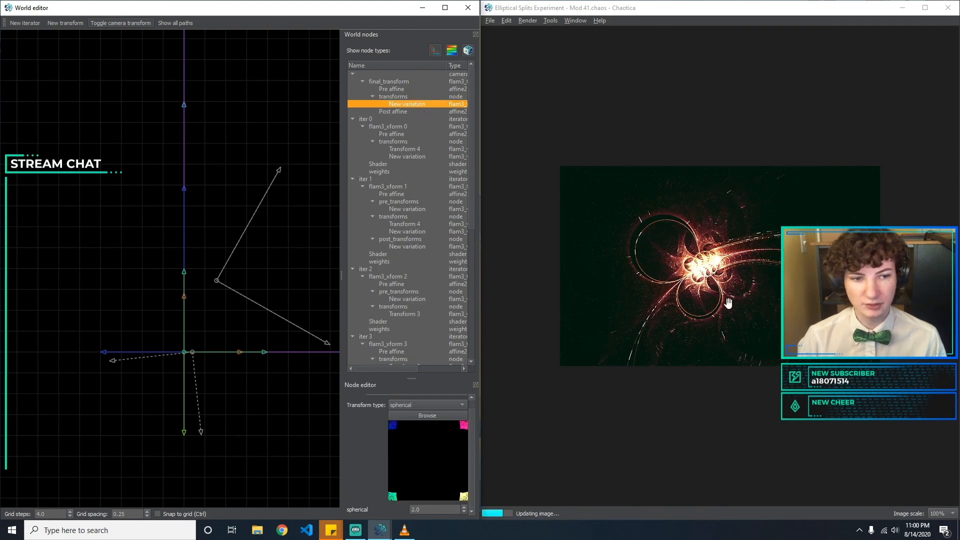
{"action": "left_click", "coordinate": [573, 20]}
{"action": "left_click", "coordinate": [593, 83]}
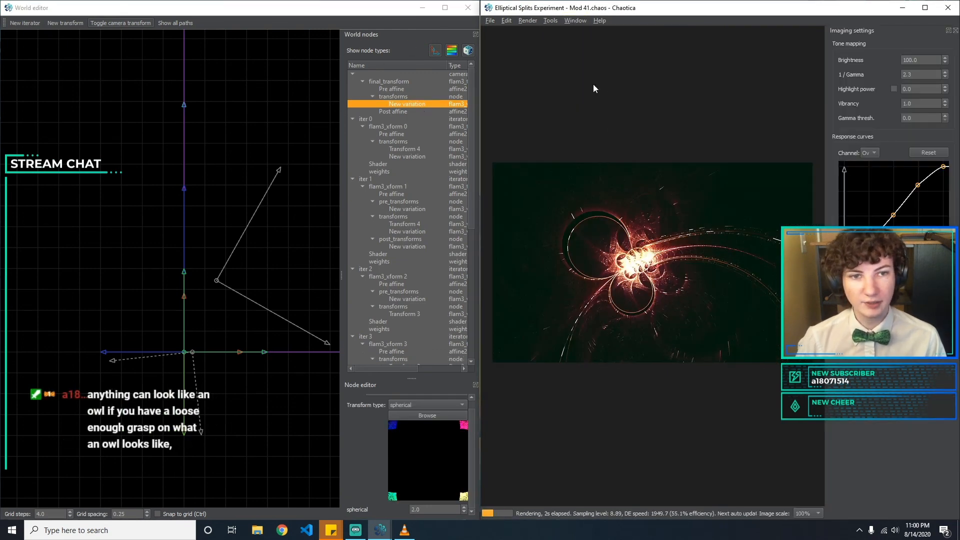
{"action": "left_click", "coordinate": [955, 31]}
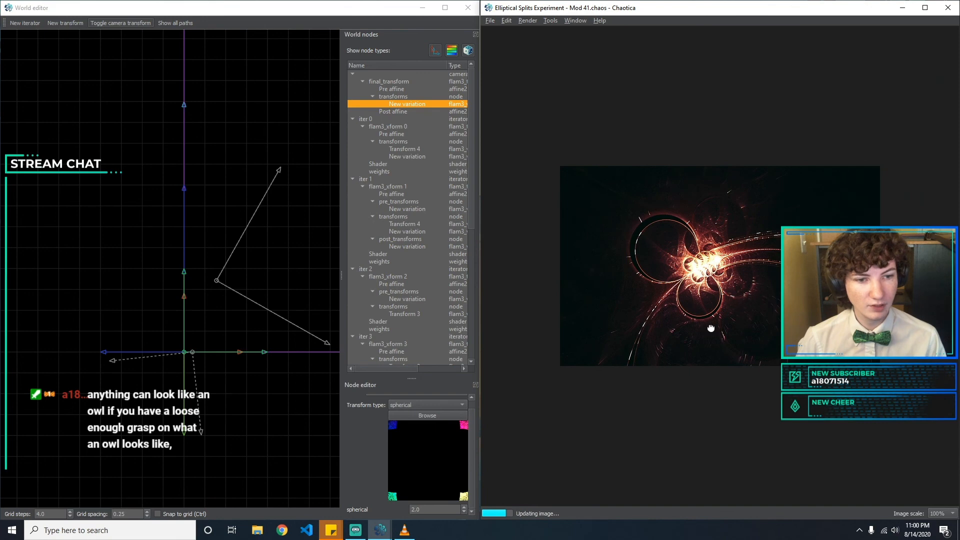
Zoom the camera in on the rendered fractal so the bright linked-ring structure fills the frame.
{"action": "scroll", "coordinate": [737, 176], "scroll_direction": "up", "scroll_amount": 3}
{"action": "scroll", "coordinate": [717, 281], "scroll_direction": "up", "scroll_amount": 3}
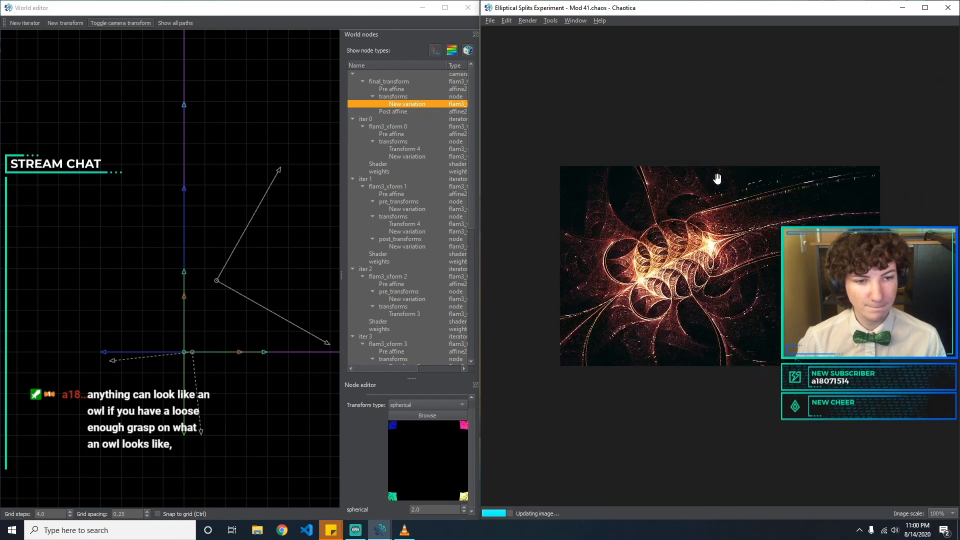
{"action": "scroll", "coordinate": [692, 325], "scroll_direction": "up", "scroll_amount": 3}
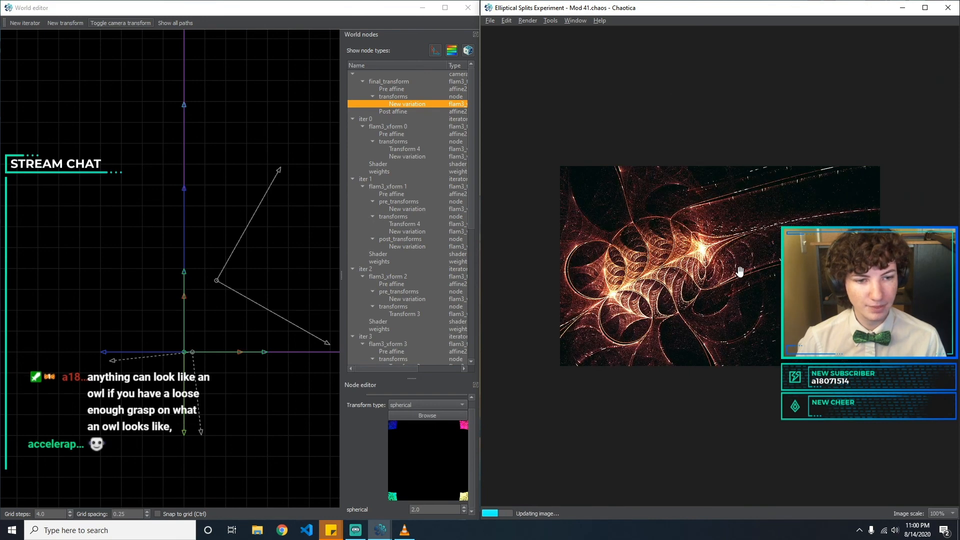
{"action": "scroll", "coordinate": [725, 349], "scroll_direction": "down", "scroll_amount": 2}
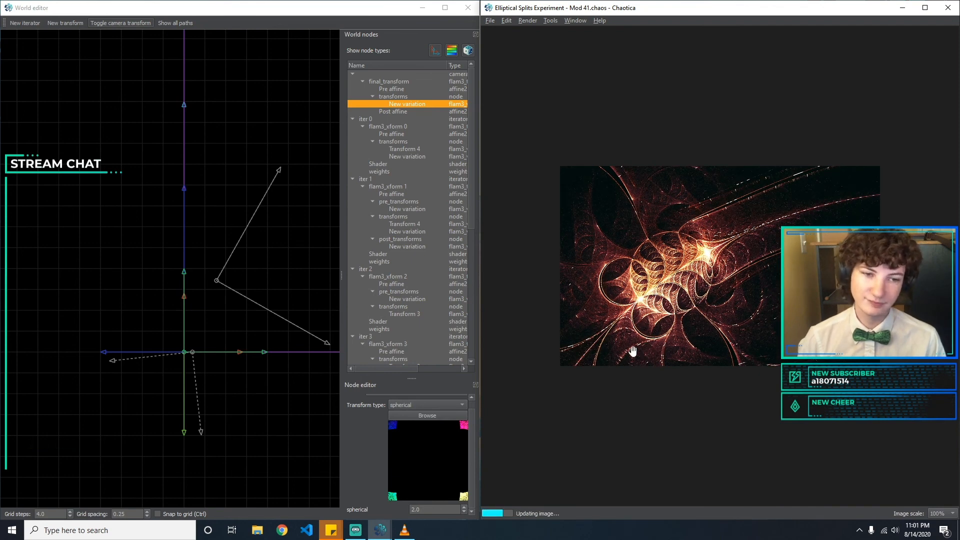
Open the settings of Transform 3 in flam3_xform 2 of iter 2.
{"action": "scroll", "coordinate": [418, 145], "scroll_direction": "down", "scroll_amount": 3}
{"action": "scroll", "coordinate": [420, 154], "scroll_direction": "down", "scroll_amount": 3}
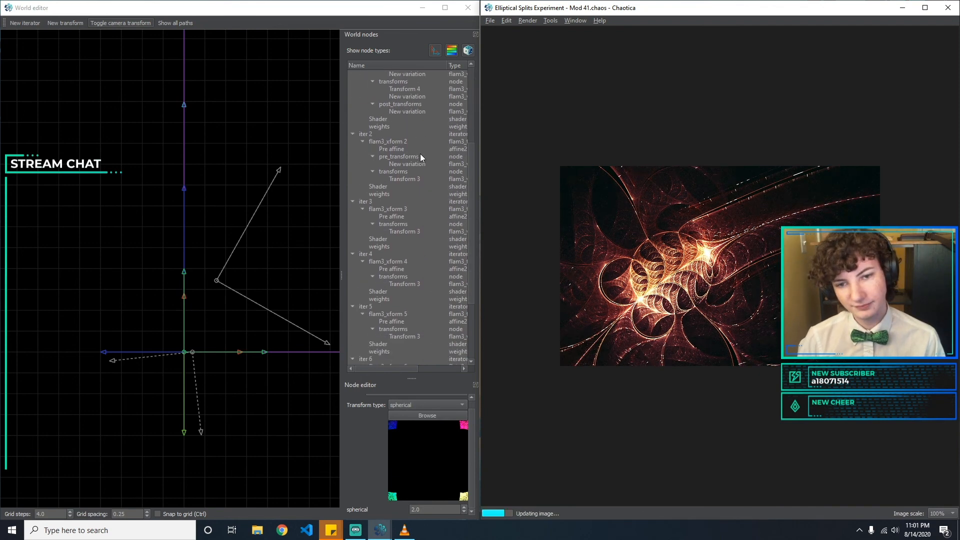
{"action": "left_click", "coordinate": [422, 164]}
{"action": "left_click", "coordinate": [425, 186]}
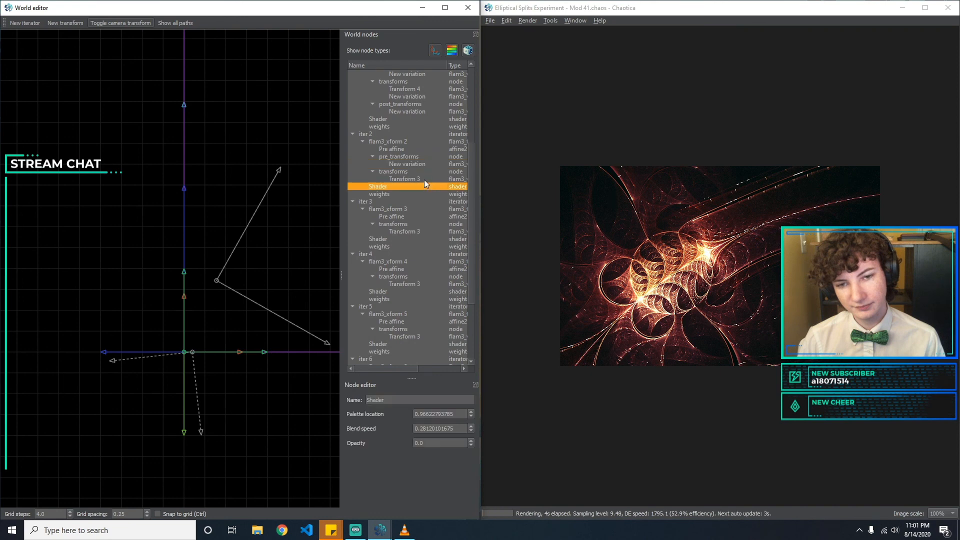
{"action": "left_click", "coordinate": [424, 179]}
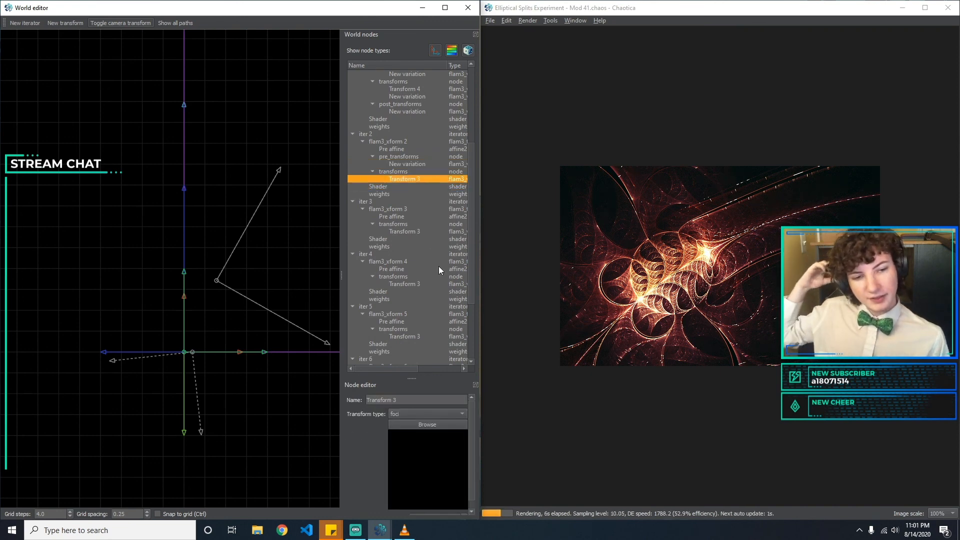